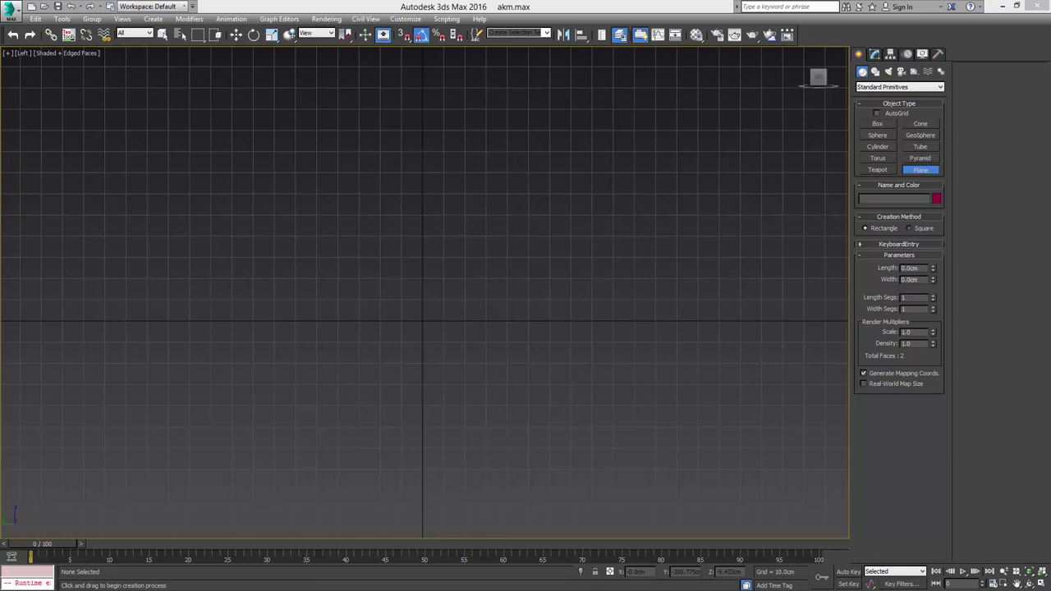
# Step: Compare the two rifle side reference photos, side_a.jpg and side_b.jpg, in the photo viewer
pyautogui.moveTo(1050, 246); pyautogui.dragTo(545, 248)
pyautogui.doubleClick(507, 294)
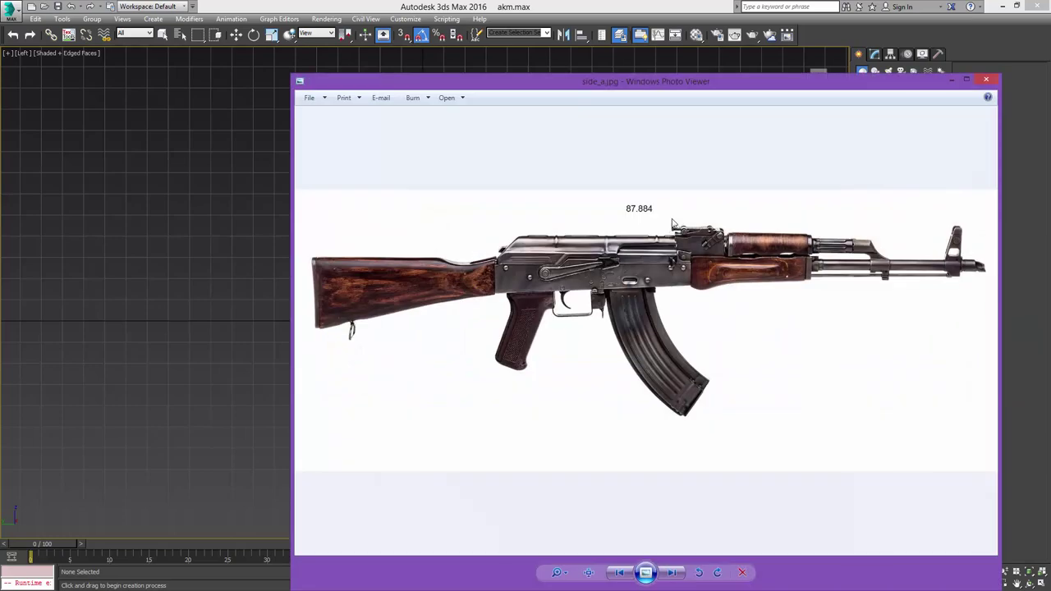
pyautogui.press('Right')
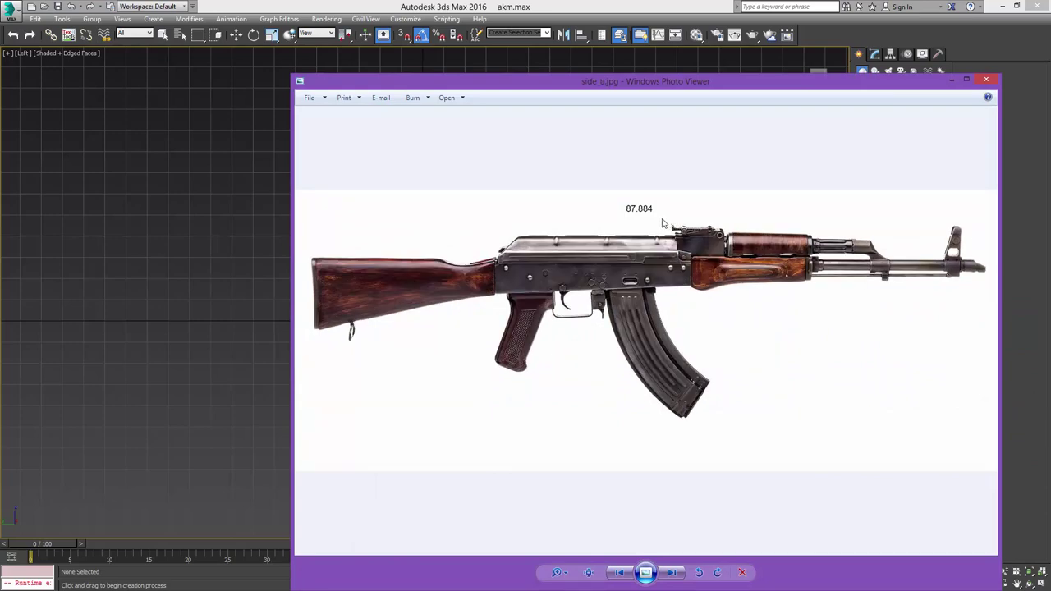
pyautogui.press('Right')
pyautogui.press('Left')
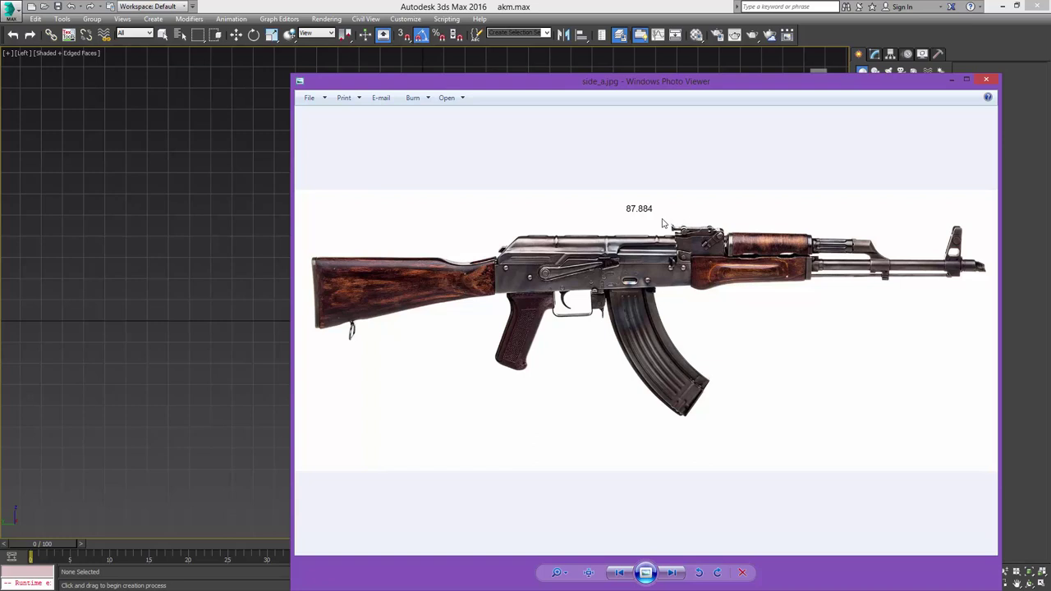
pyautogui.press('Right')
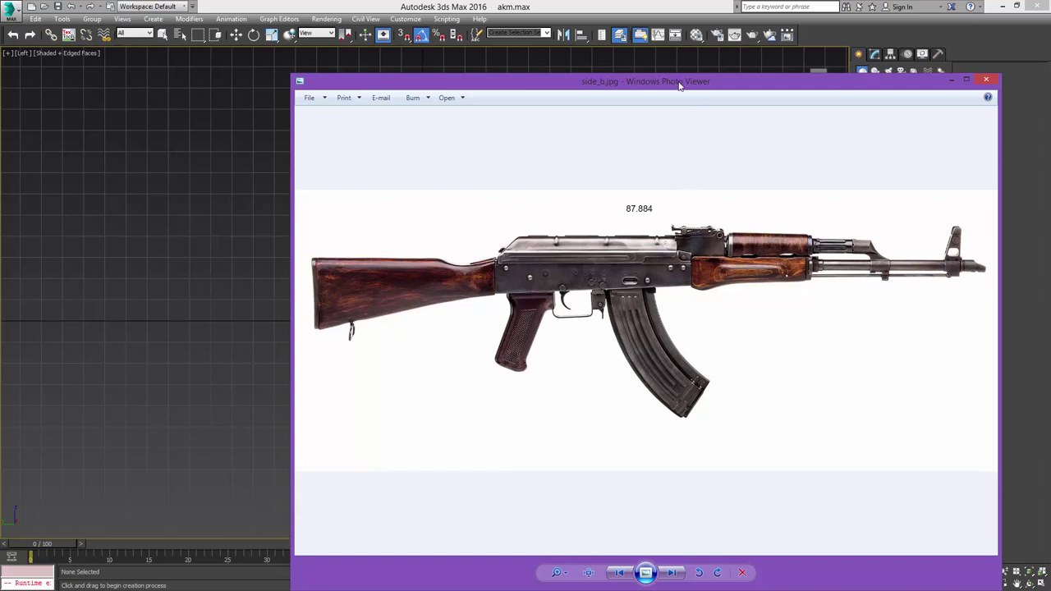
pyautogui.moveTo(679, 86); pyautogui.dragTo(1050, 115)
# Step: Draw a plane about 78 cm long and 219 cm wide in the Left view
pyautogui.middleClick(627, 110)
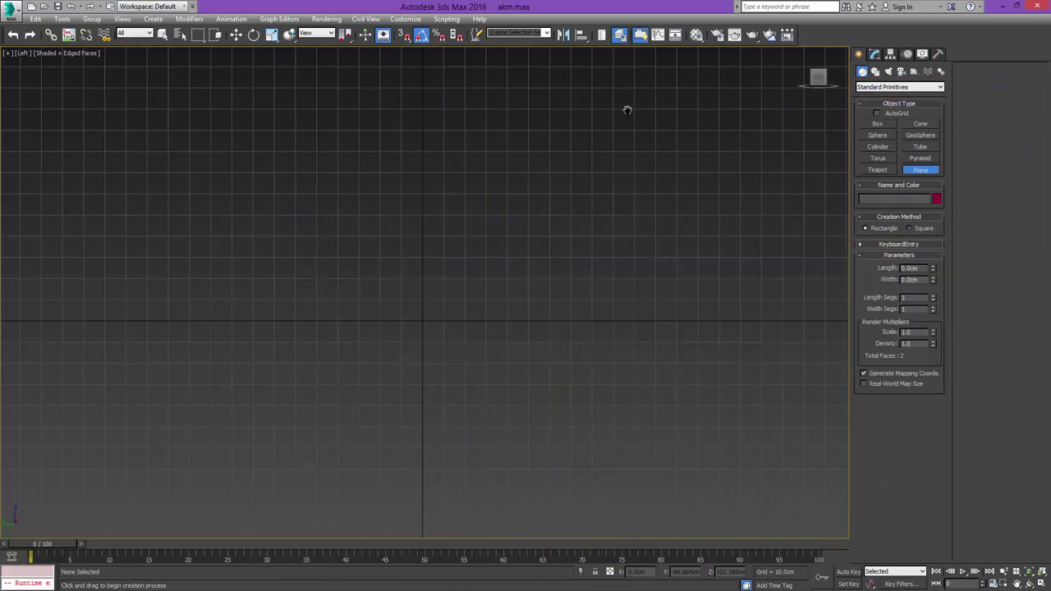
pyautogui.moveTo(627, 110); pyautogui.dragTo(669, 128, button='middle')
pyautogui.moveTo(278, 390); pyautogui.dragTo(763, 228)
# Step: Set the plane's width to 2000 cm and its length to 800 cm
pyautogui.doubleClick(921, 280)
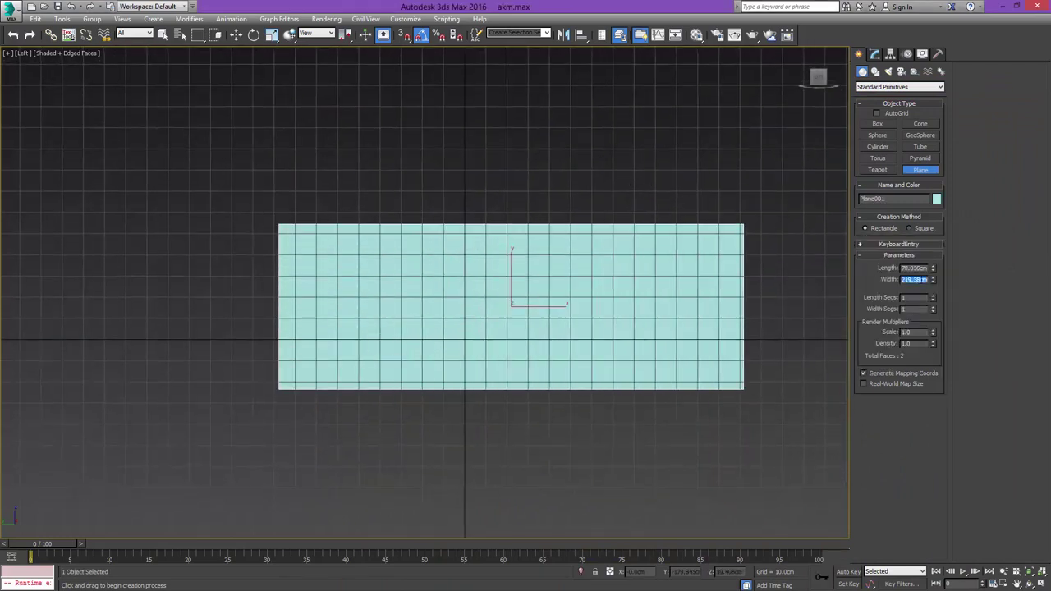
pyautogui.write('2000')
pyautogui.press('Return')
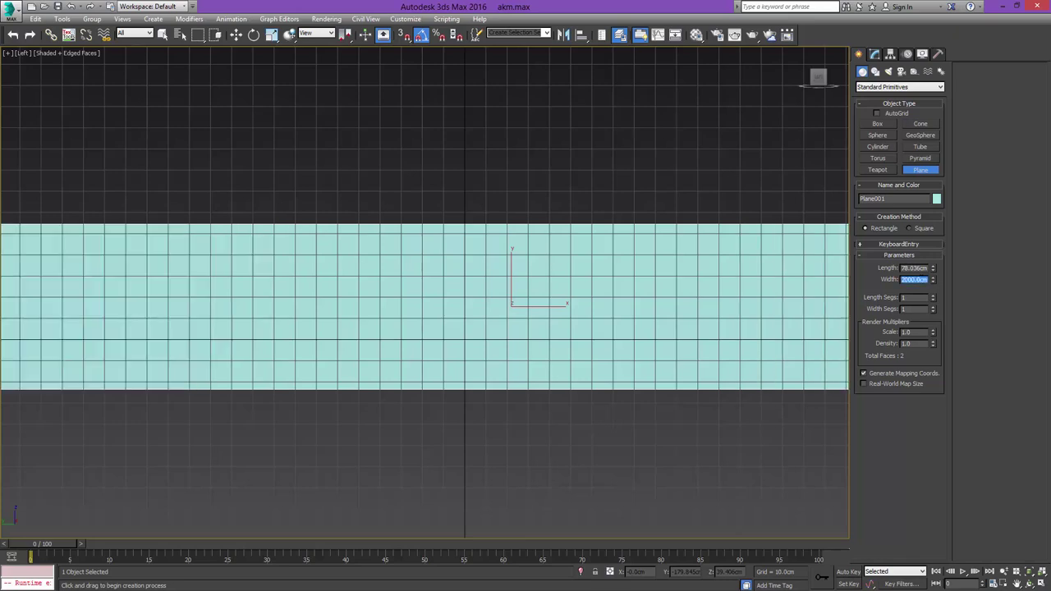
pyautogui.hotkey('alt', 'Tab')
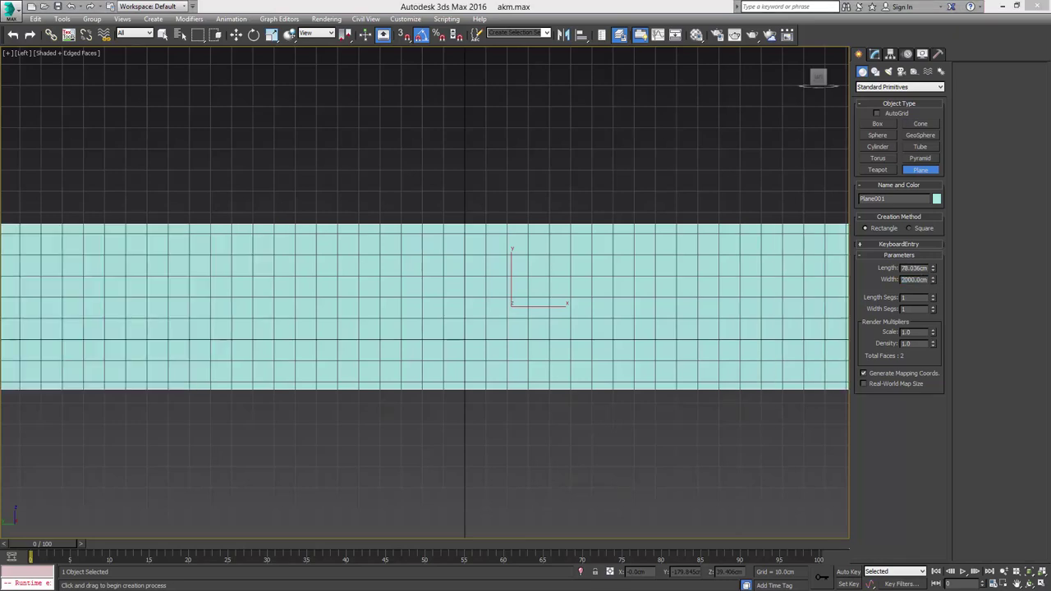
pyautogui.doubleClick(913, 269)
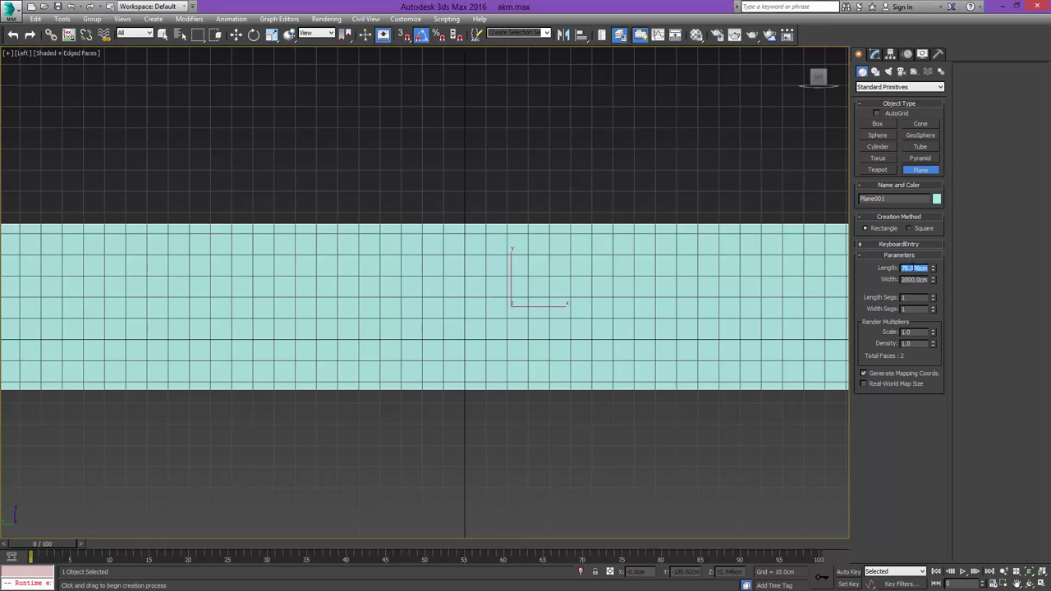
pyautogui.write('800')
pyautogui.press('Return')
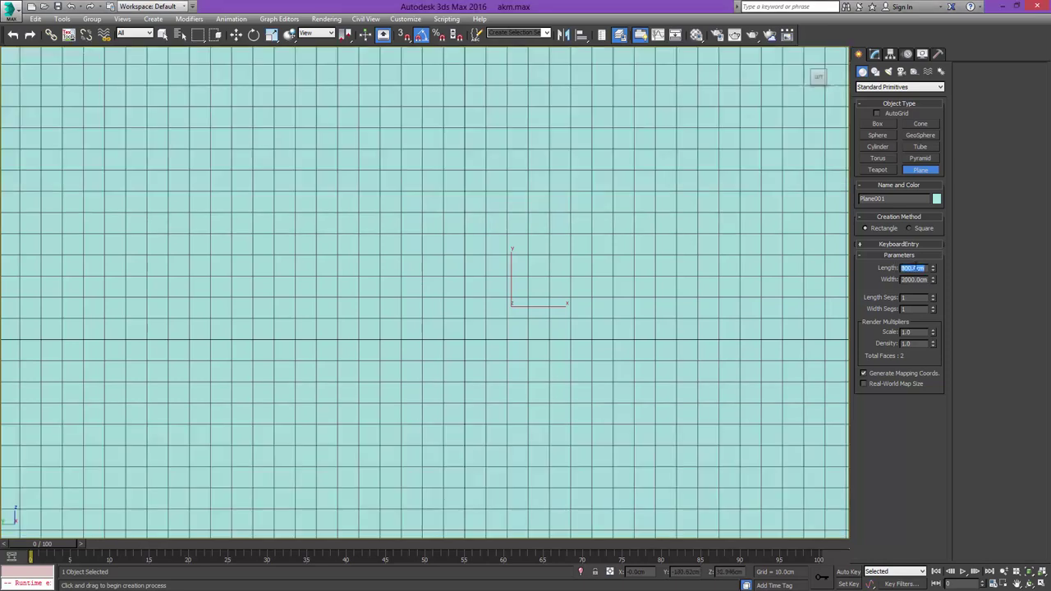
# Step: Set the plane's width to 200 cm and its length to 80 cm
pyautogui.click(911, 281)
pyautogui.click(913, 268)
pyautogui.press('BackSpace')
pyautogui.moveTo(773, 239); pyautogui.dragTo(762, 245, button='middle')
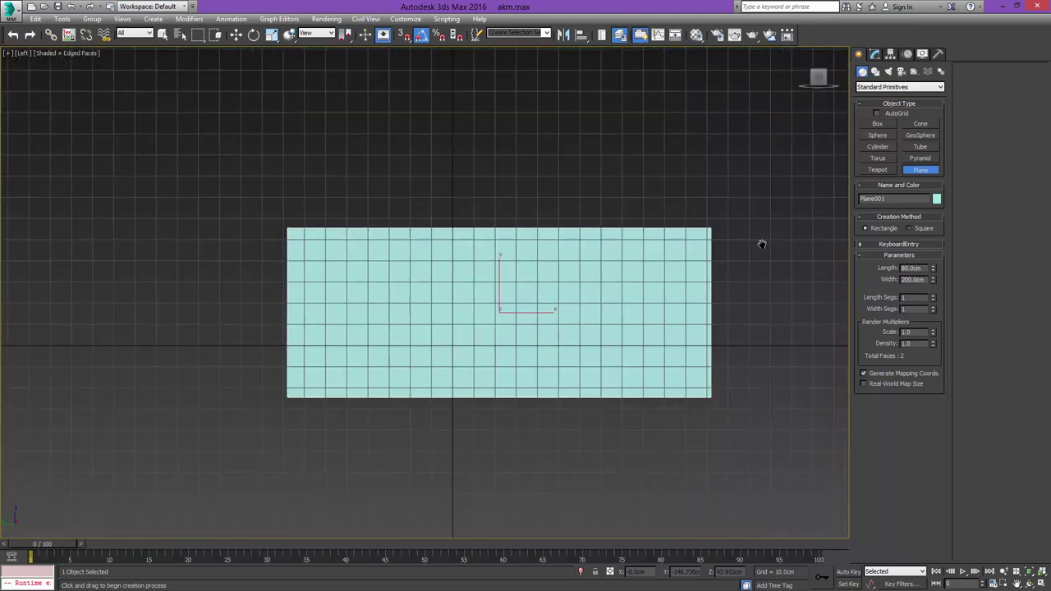
pyautogui.moveTo(636, 262); pyautogui.dragTo(654, 249, button='middle')
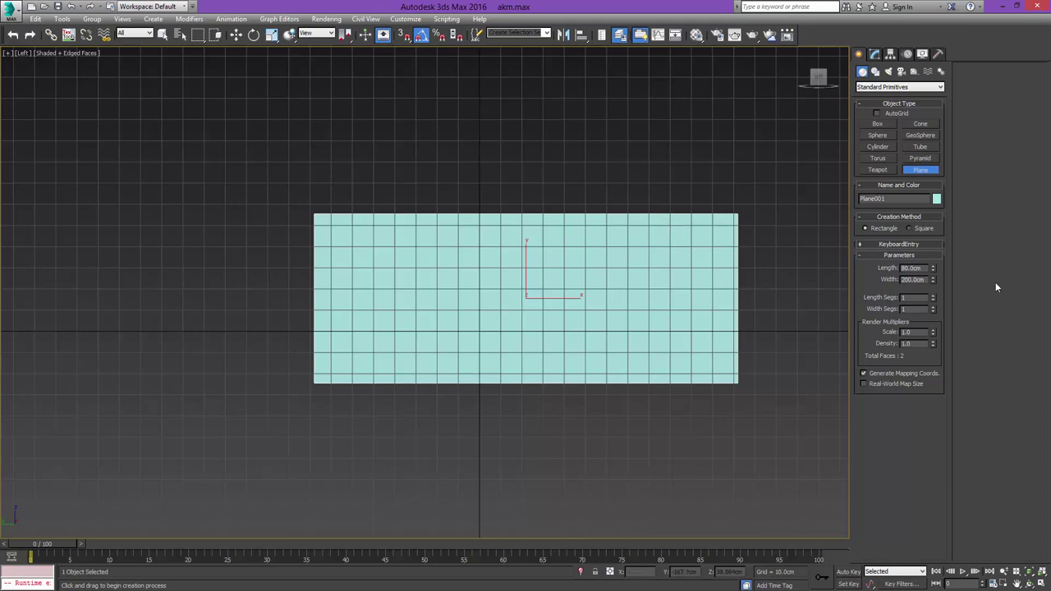
# Step: Apply the side_a.jpg image from the _work_ref folder to the plane as its texture
pyautogui.hotkey('alt', 'Tab')
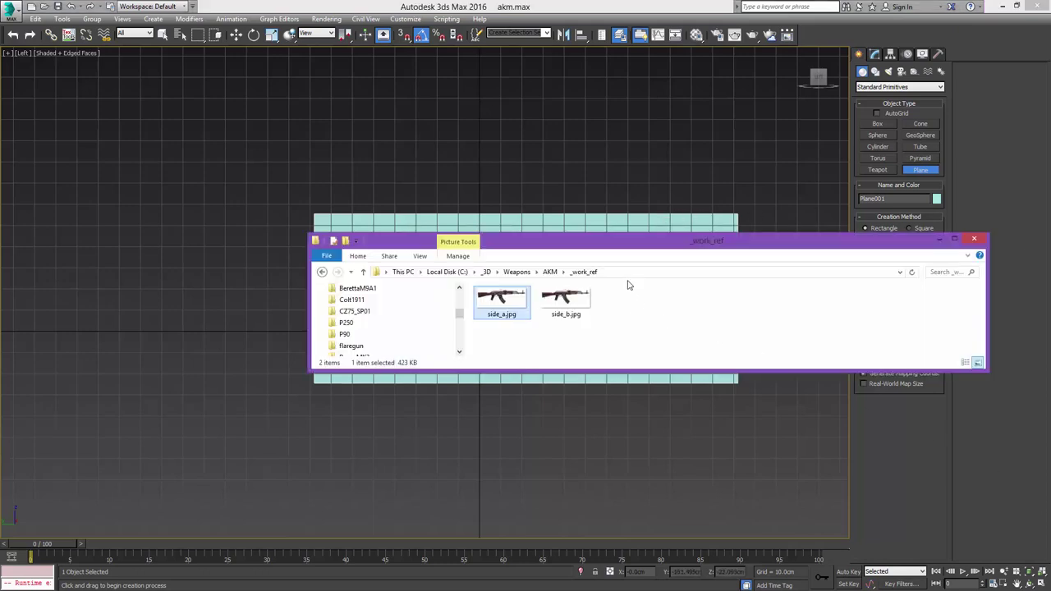
pyautogui.moveTo(589, 241); pyautogui.dragTo(617, 397)
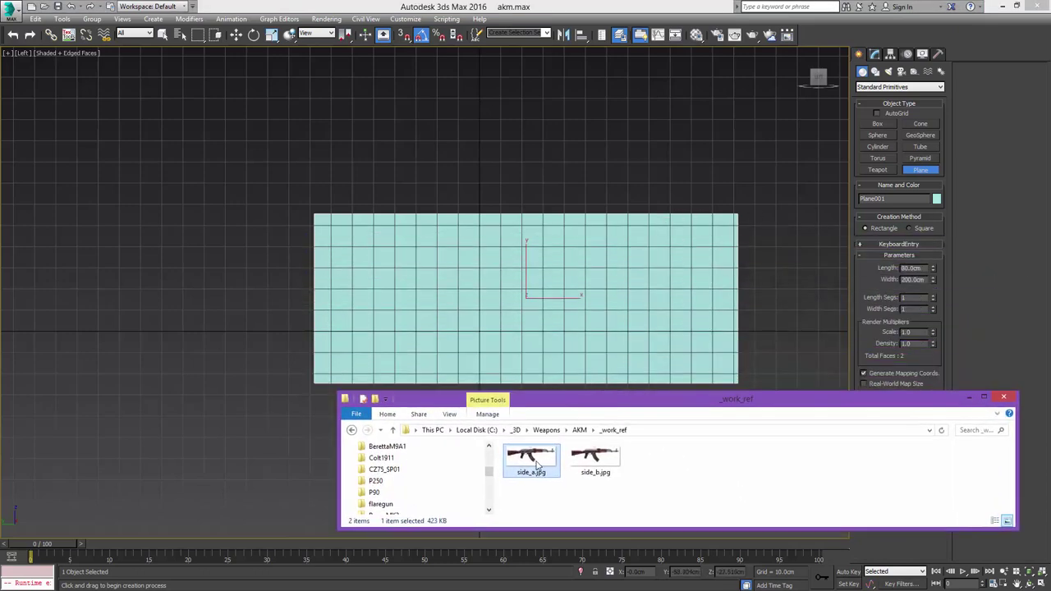
pyautogui.moveTo(536, 461); pyautogui.dragTo(580, 302)
# Step: Centre the textured plane by setting its Y and Z positions to 0
pyautogui.keyDown('alt'); pyautogui.moveTo(527, 277); pyautogui.dragTo(498, 339, button='middle'); pyautogui.keyUp('alt')
pyautogui.press('w')
pyautogui.scroll(2, 539, 310)
pyautogui.scroll(-2, 514, 341)
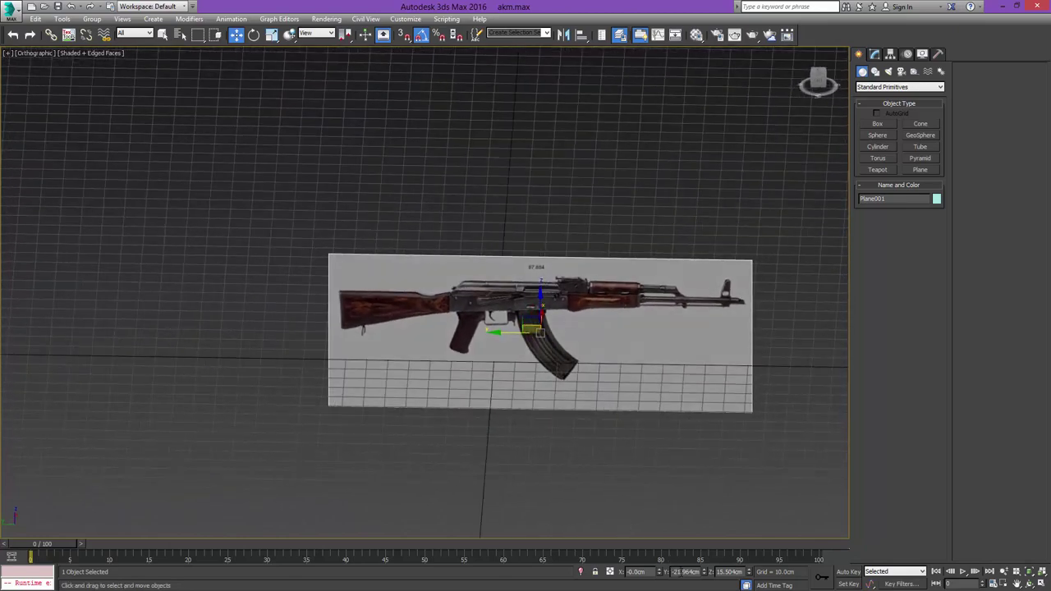
pyautogui.doubleClick(681, 571)
pyautogui.write('0')
pyautogui.doubleClick(727, 572)
pyautogui.write('0')
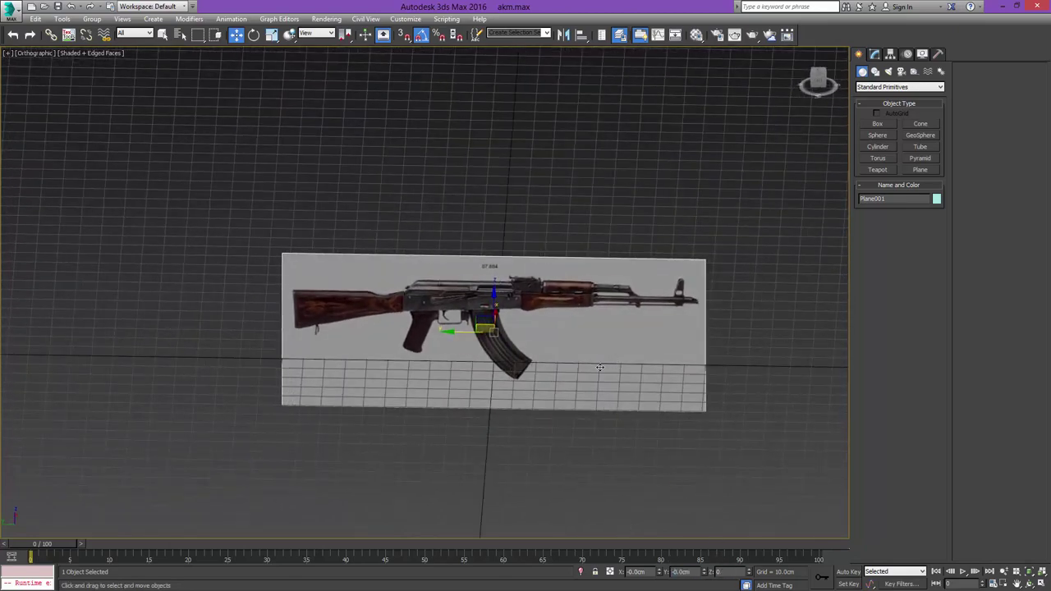
# Step: Move the reference plane along the X axis to about 46 cm from the origin
pyautogui.moveTo(535, 382); pyautogui.dragTo(602, 387, button='middle')
pyautogui.scroll(3, 574, 395)
pyautogui.scroll(-4, 574, 395)
pyautogui.scroll(2, 559, 390)
pyautogui.scroll(-2, 559, 390)
pyautogui.moveTo(542, 372); pyautogui.dragTo(449, 362)
# Step: Enable Backface Cull for the reference plane in its object properties
pyautogui.keyDown('alt'); pyautogui.moveTo(561, 382); pyautogui.dragTo(498, 366, button='middle'); pyautogui.keyUp('alt')
pyautogui.scroll(2, 502, 358)
pyautogui.scroll(-2, 524, 368)
pyautogui.rightClick(493, 349)
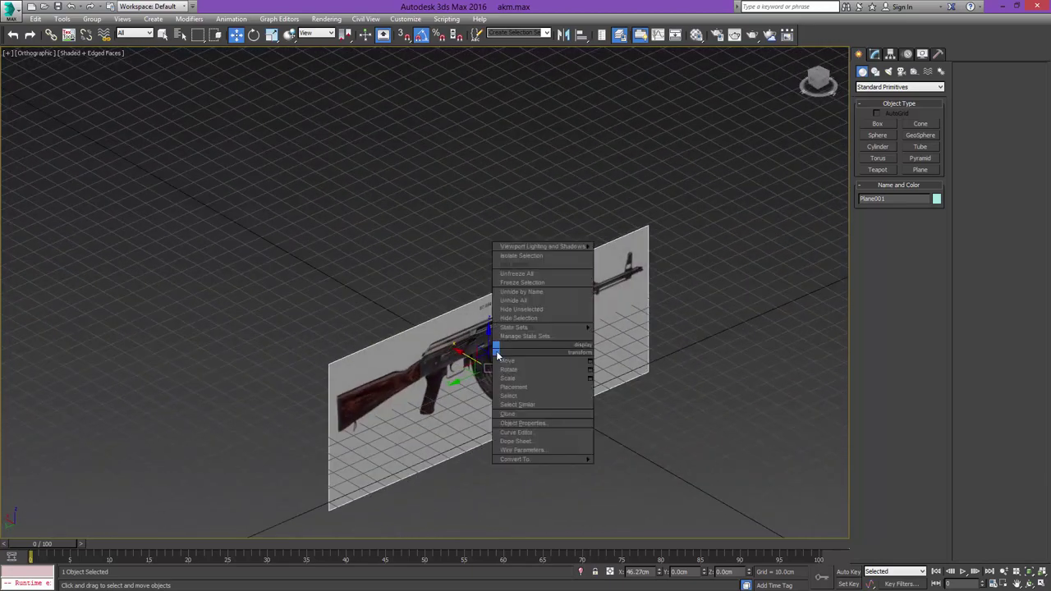
pyautogui.click(531, 424)
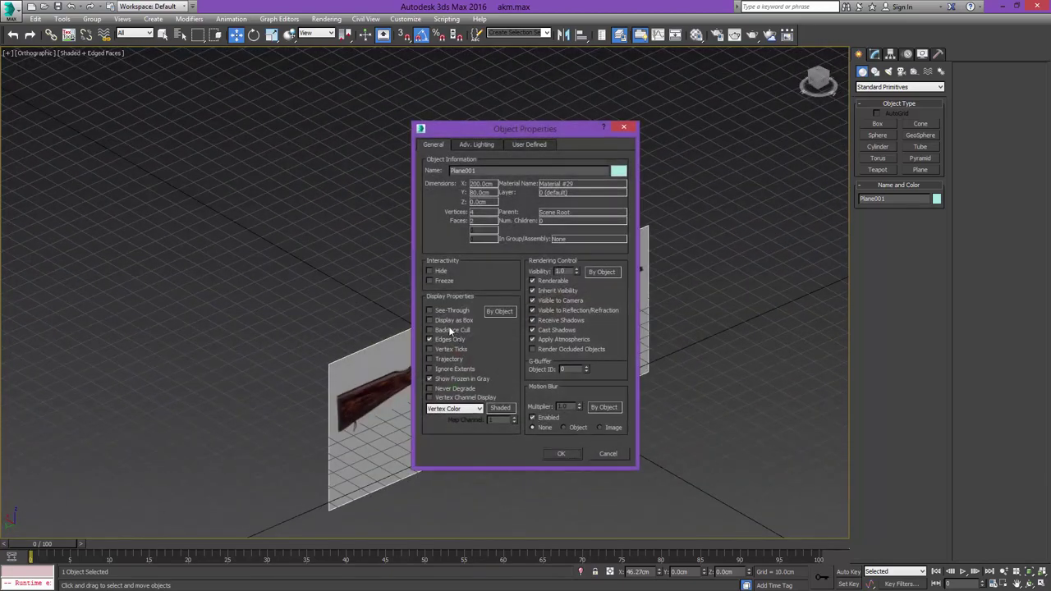
pyautogui.click(565, 452)
# Step: Clone the reference plane along the X axis to about -90 cm, on the opposite side of the origin
pyautogui.keyDown('alt'); pyautogui.moveTo(455, 398); pyautogui.dragTo(547, 434, button='middle'); pyautogui.keyUp('alt')
pyautogui.scroll(1, 465, 376)
pyautogui.moveTo(482, 442)
pyautogui.keyDown('shift'); pyautogui.mouseDown()
pyautogui.moveTo(602, 369)
pyautogui.moveTo(644, 330)
pyautogui.mouseUp(); pyautogui.keyUp('shift')
pyautogui.click(528, 347)
# Step: Apply the side_b.jpg image from the _work_ref folder to the copied plane
pyautogui.moveTo(640, 351)
pyautogui.keyDown('alt'); pyautogui.mouseDown(button='middle')
pyautogui.moveTo(527, 347)
pyautogui.moveTo(557, 394)
pyautogui.moveTo(612, 280)
pyautogui.mouseUp(button='middle'); pyautogui.keyUp('alt')
pyautogui.scroll(1, 581, 350)
pyautogui.scroll(3, 562, 388)
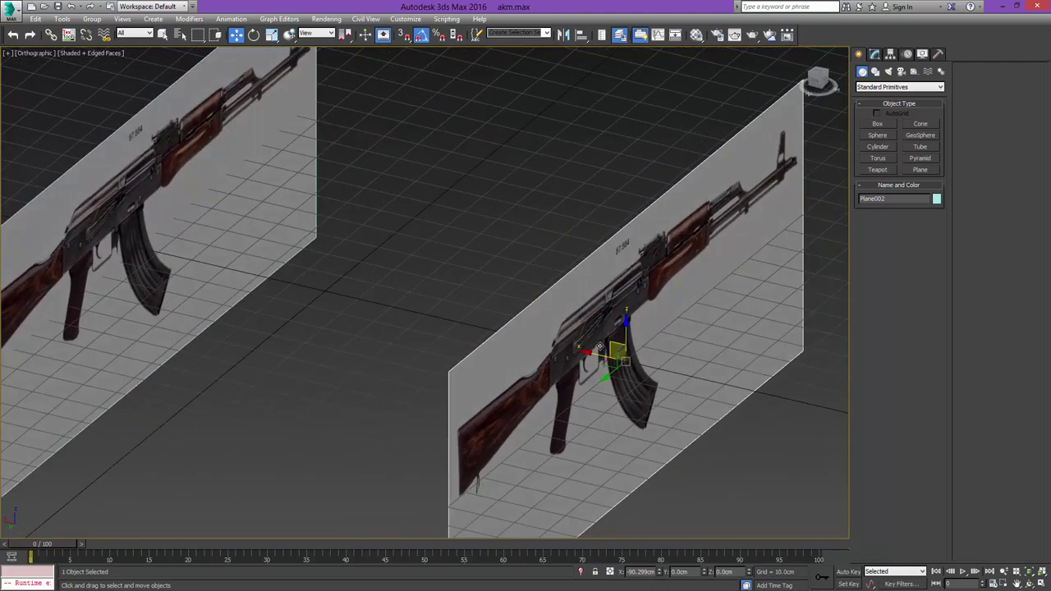
pyautogui.scroll(2, 591, 344)
pyautogui.scroll(-4, 605, 329)
pyautogui.keyDown('alt'); pyautogui.moveTo(605, 329); pyautogui.dragTo(573, 322, button='middle'); pyautogui.keyUp('alt')
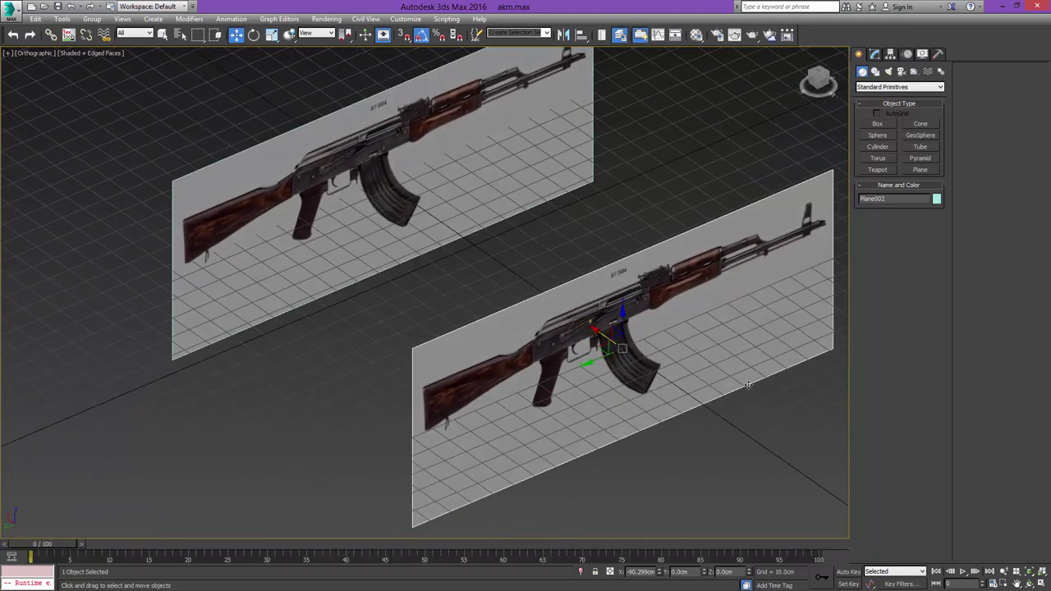
pyautogui.hotkey('alt', 'Tab')
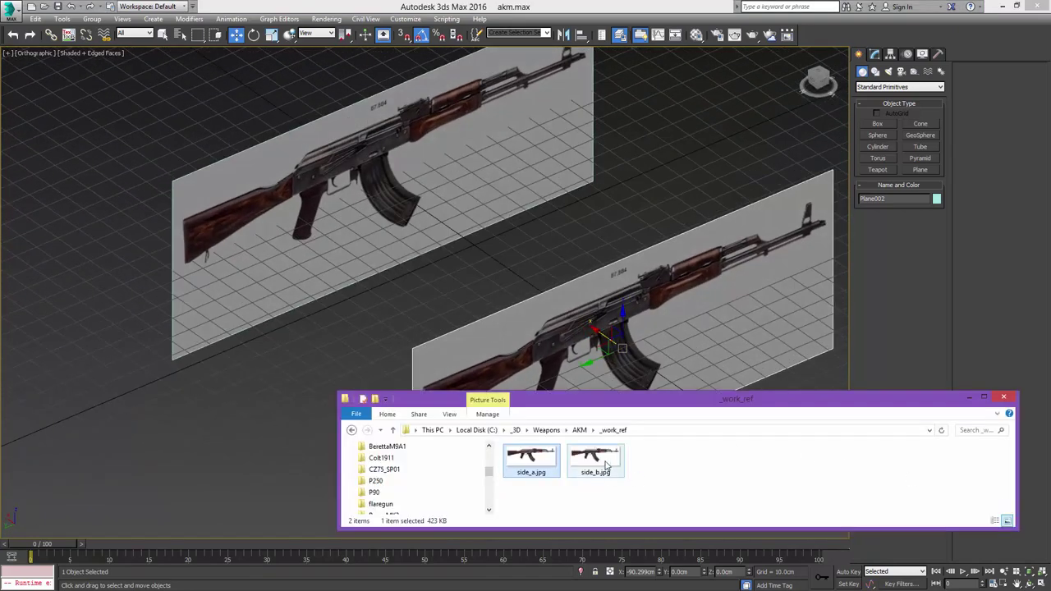
pyautogui.moveTo(598, 458); pyautogui.dragTo(664, 304)
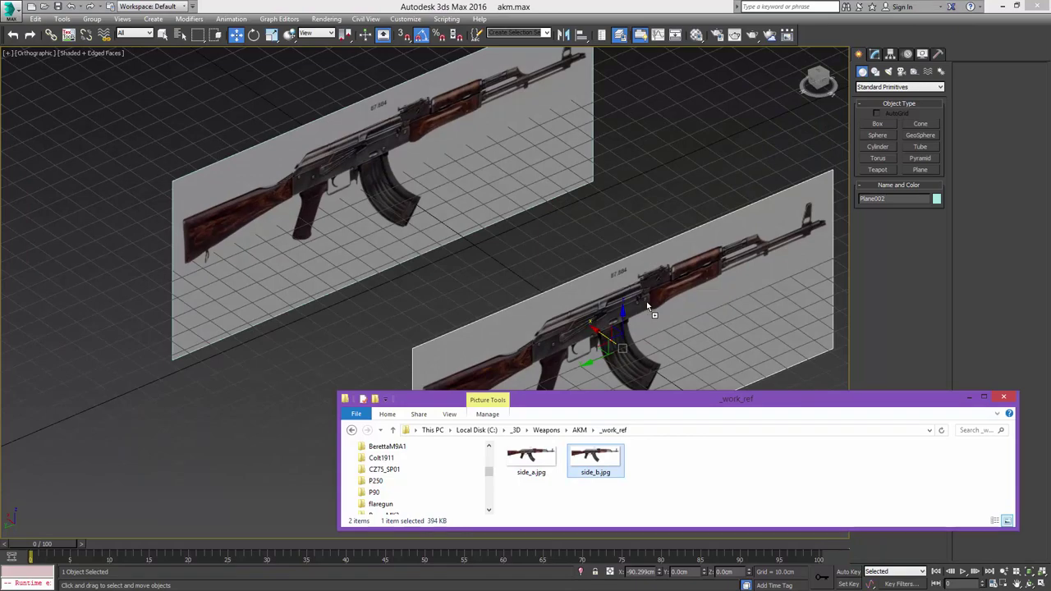
# Step: Flip the copied plane's polygon element so that its image faces the opposite direction
pyautogui.moveTo(647, 305)
pyautogui.keyDown('alt'); pyautogui.mouseDown(button='middle')
pyautogui.moveTo(630, 307)
pyautogui.moveTo(653, 313)
pyautogui.moveTo(650, 325)
pyautogui.mouseUp(button='middle'); pyautogui.keyUp('alt')
pyautogui.scroll(3, 654, 313)
pyautogui.click(874, 54)
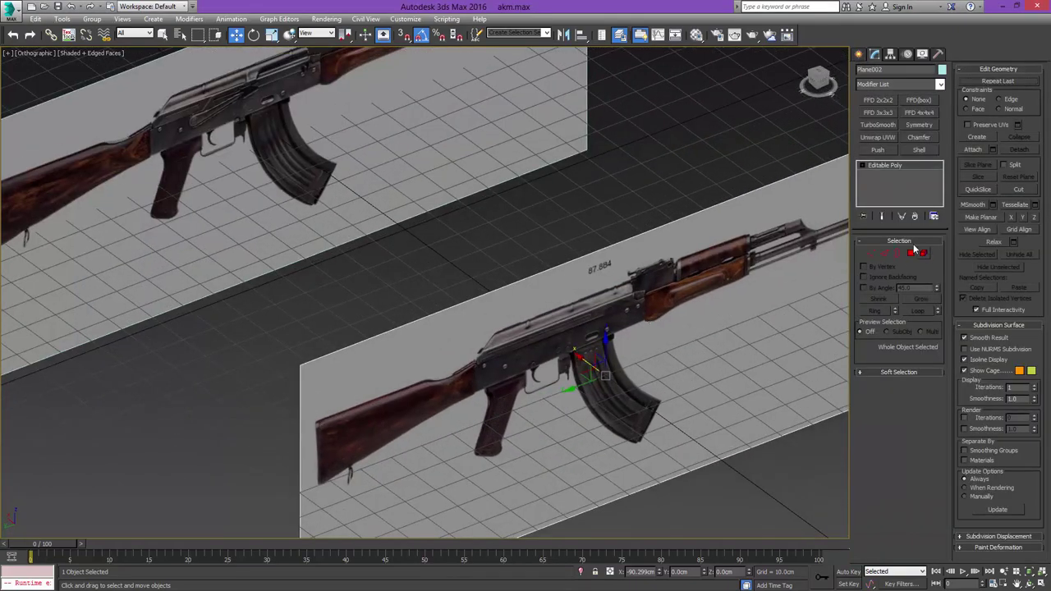
pyautogui.moveTo(640, 283); pyautogui.dragTo(616, 299, button='middle')
pyautogui.scroll(-2, 616, 299)
pyautogui.press('5')
pyautogui.click(623, 305)
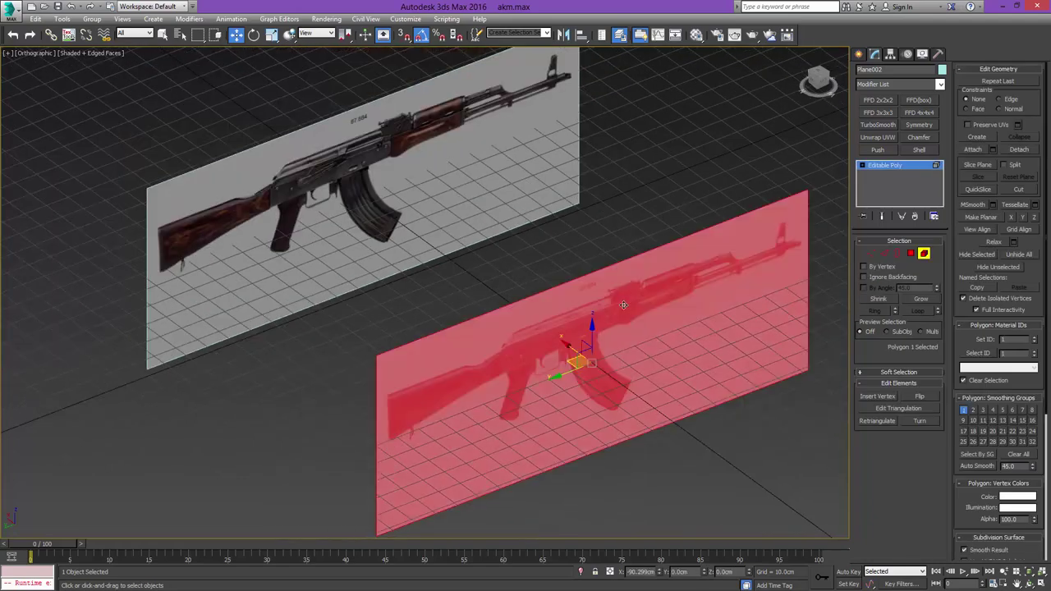
pyautogui.click(917, 399)
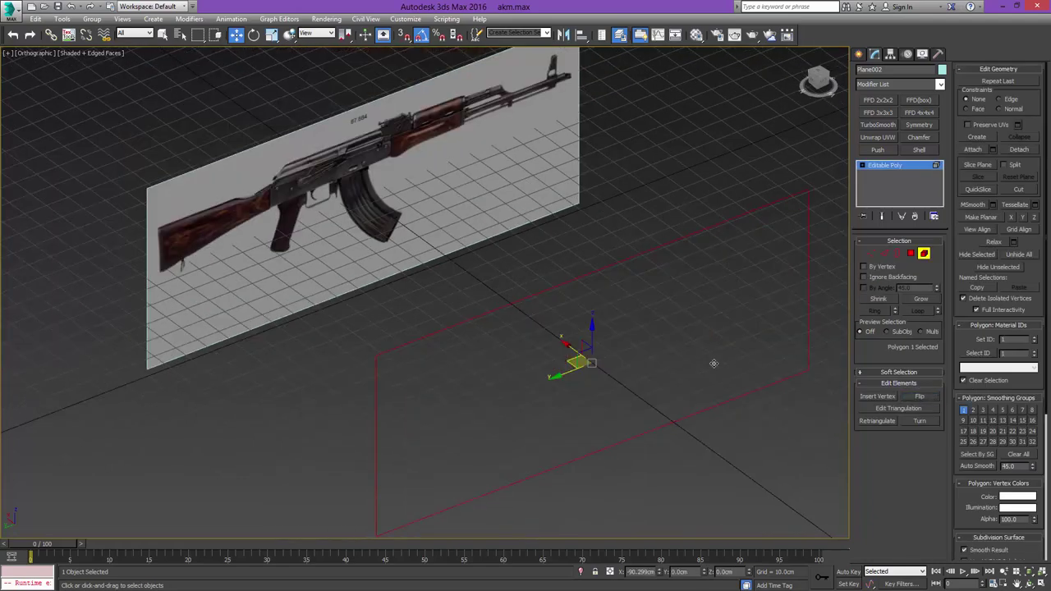
pyautogui.keyDown('alt'); pyautogui.moveTo(713, 363); pyautogui.dragTo(840, 362, button='middle'); pyautogui.keyUp('alt')
pyautogui.press('5')
pyautogui.moveTo(582, 386); pyautogui.dragTo(627, 362, button='middle')
pyautogui.scroll(-3, 627, 362)
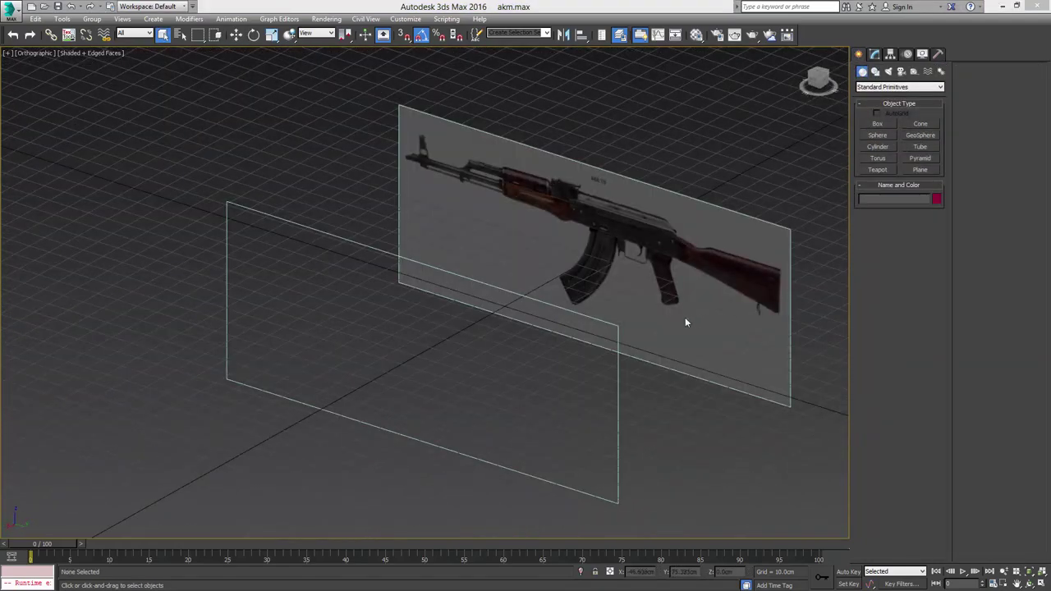
# Step: Draw a box about 46 cm long and 28 cm high over the rifle image in the Left view, and set its width to 88 cm
pyautogui.moveTo(632, 321)
pyautogui.keyDown('alt'); pyautogui.mouseDown(button='middle')
pyautogui.moveTo(657, 315)
pyautogui.moveTo(640, 330)
pyautogui.mouseUp(button='middle'); pyautogui.keyUp('alt')
pyautogui.press('l')
pyautogui.scroll(-3, 603, 304)
pyautogui.scroll(1, 581, 303)
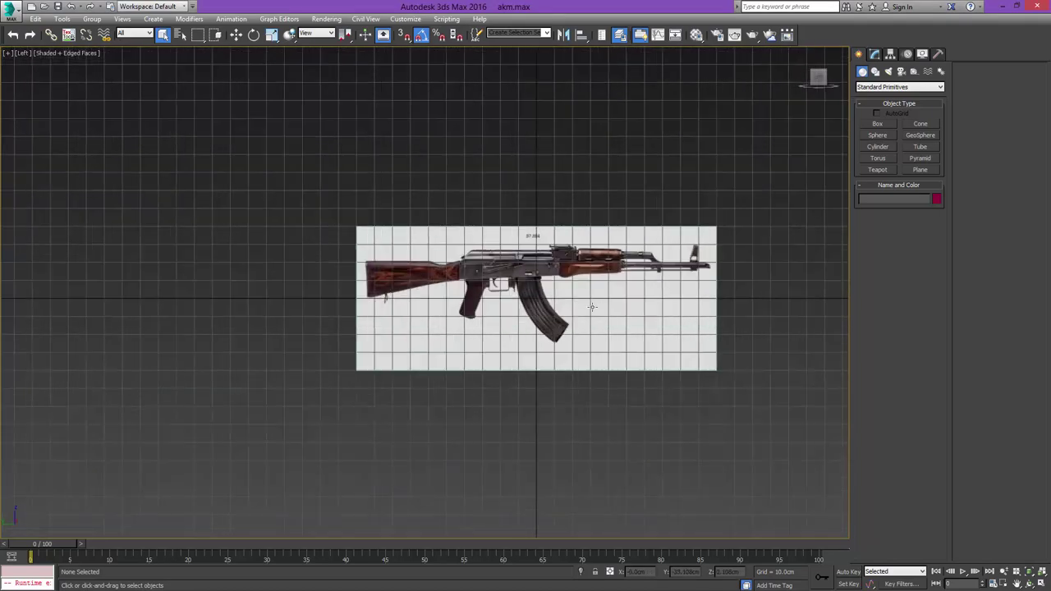
pyautogui.rightClick(573, 321)
pyautogui.click(592, 294)
pyautogui.moveTo(435, 351); pyautogui.dragTo(729, 268)
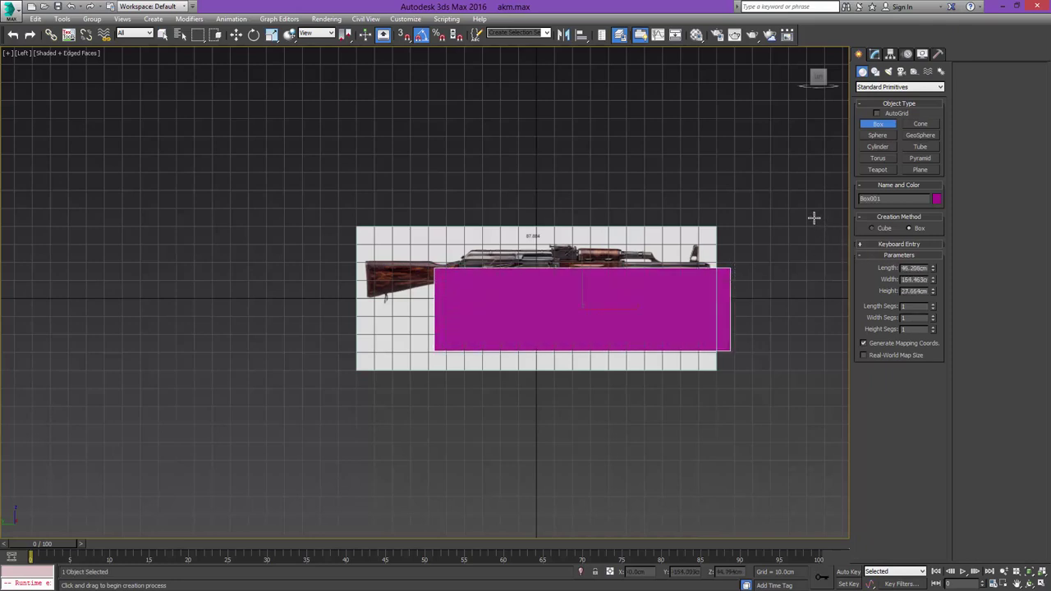
pyautogui.doubleClick(910, 280)
pyautogui.write('88')
pyautogui.press('Return')
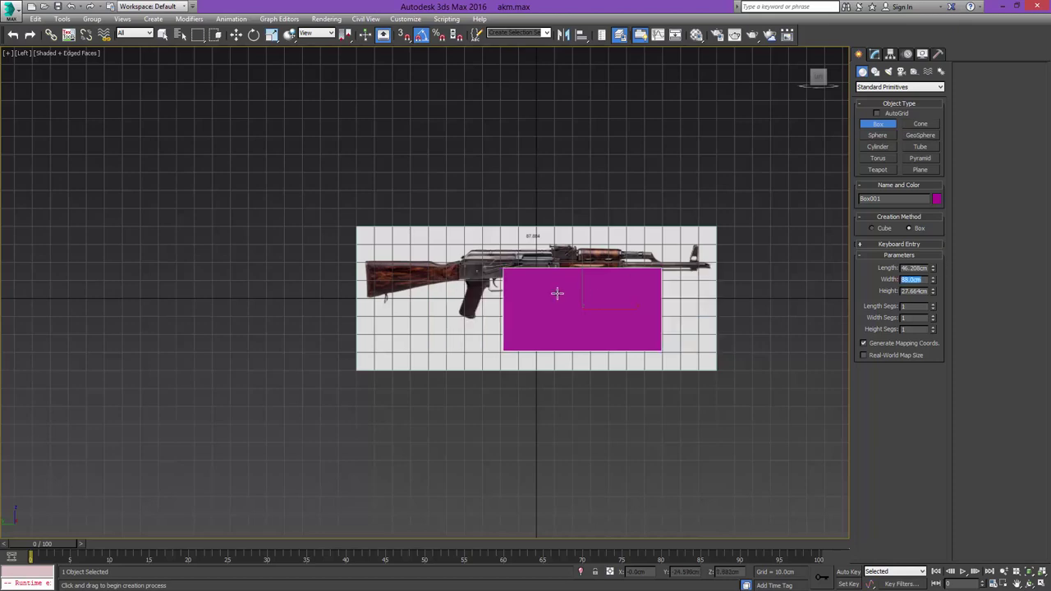
# Step: Centre the box by setting its Y and Z positions to 0
pyautogui.moveTo(558, 293); pyautogui.dragTo(613, 288, button='middle')
pyautogui.scroll(4, 612, 288)
pyautogui.scroll(-4, 612, 288)
pyautogui.press('w')
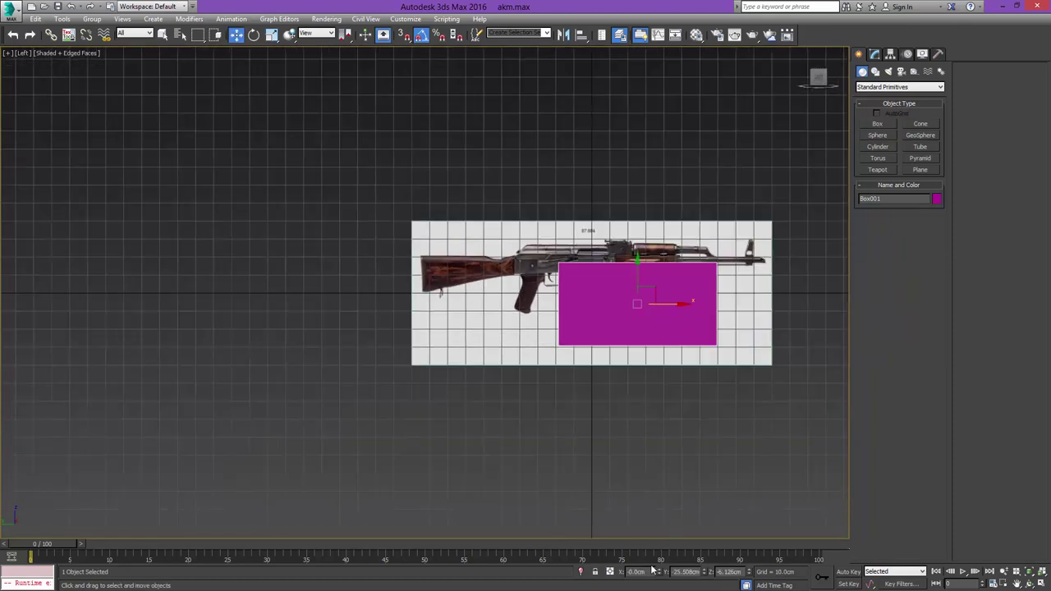
pyautogui.doubleClick(684, 573)
pyautogui.write('0')
pyautogui.press('Tab')
pyautogui.write('0')
pyautogui.press('Return')
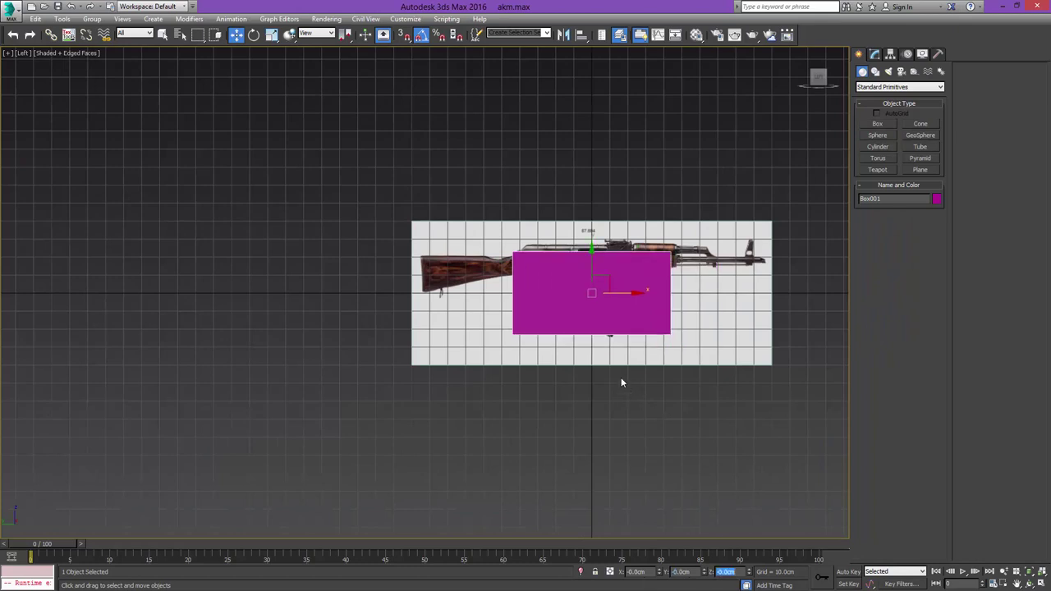
# Step: Turn on see-through display for the box so the rifle image can be compared with it
pyautogui.moveTo(577, 324); pyautogui.dragTo(587, 368, button='middle')
pyautogui.scroll(4, 587, 368)
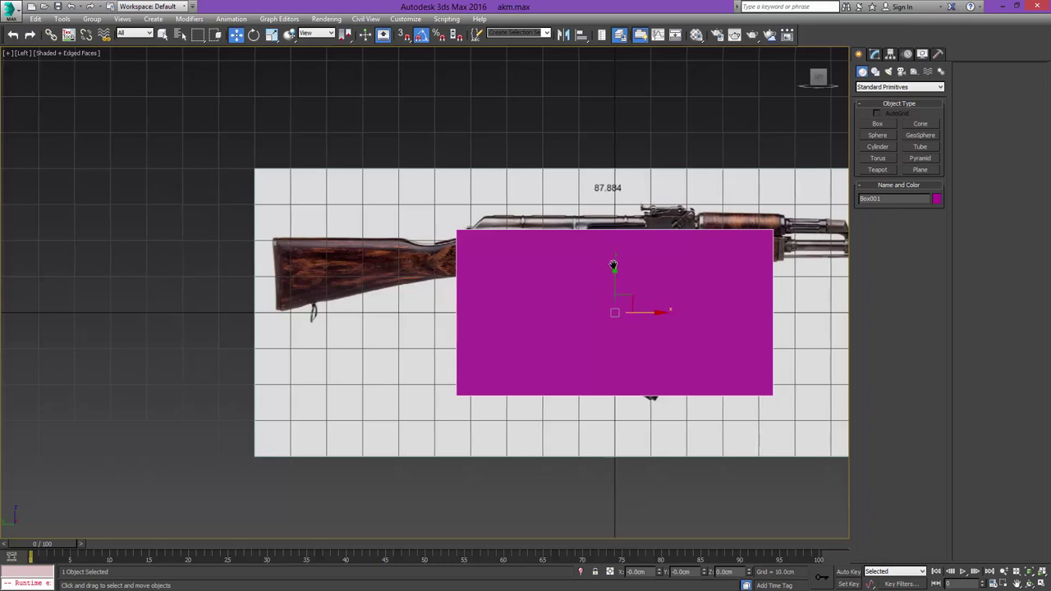
pyautogui.scroll(-2, 591, 276)
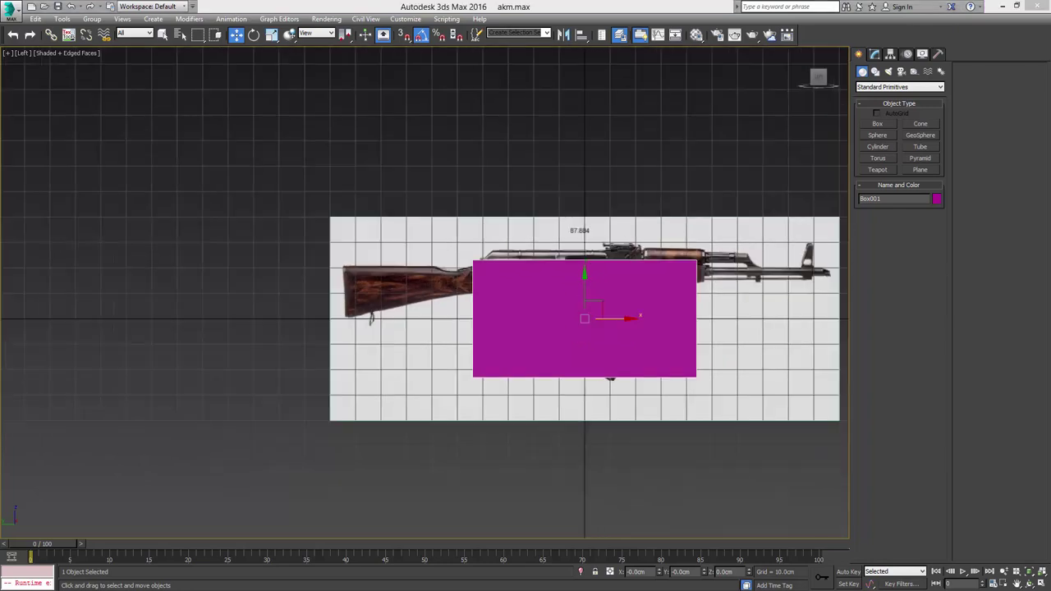
pyautogui.moveTo(684, 231); pyautogui.dragTo(699, 227, button='middle')
pyautogui.scroll(2, 699, 227)
pyautogui.press('q')
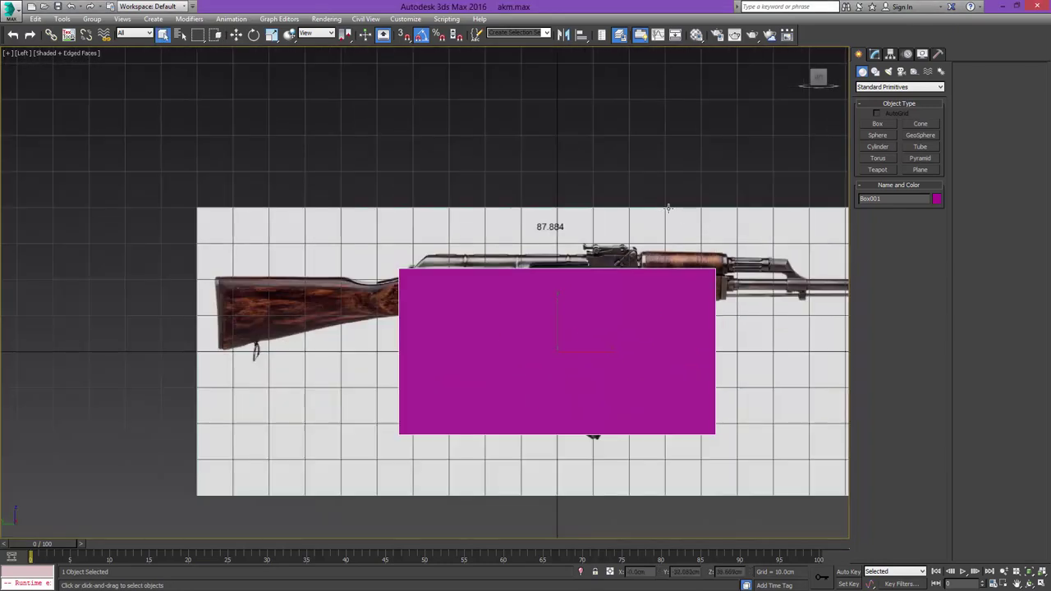
pyautogui.moveTo(672, 180)
pyautogui.mouseDown()
pyautogui.moveTo(658, 223)
pyautogui.moveTo(682, 169)
pyautogui.mouseUp()
pyautogui.click(624, 298)
pyautogui.hotkey('alt', 'x')
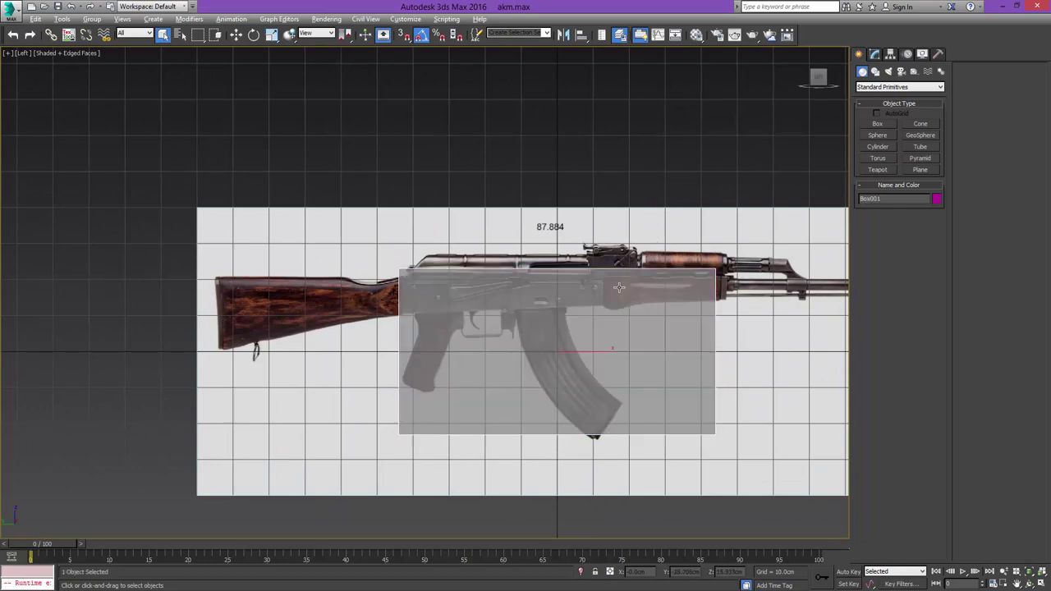
# Step: Select both rifle reference planes and scale them uniformly until the rifle image roughly matches the length of the 88 cm box
pyautogui.moveTo(570, 296); pyautogui.dragTo(601, 271, button='middle')
pyautogui.scroll(3, 601, 272)
pyautogui.scroll(-3, 600, 272)
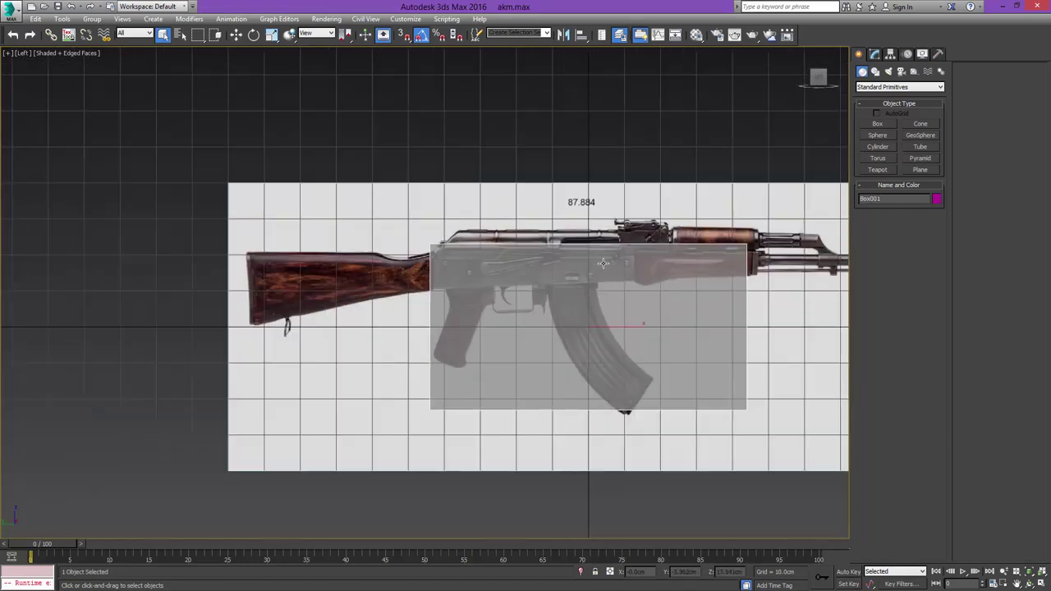
pyautogui.moveTo(633, 185); pyautogui.dragTo(624, 203, button='middle')
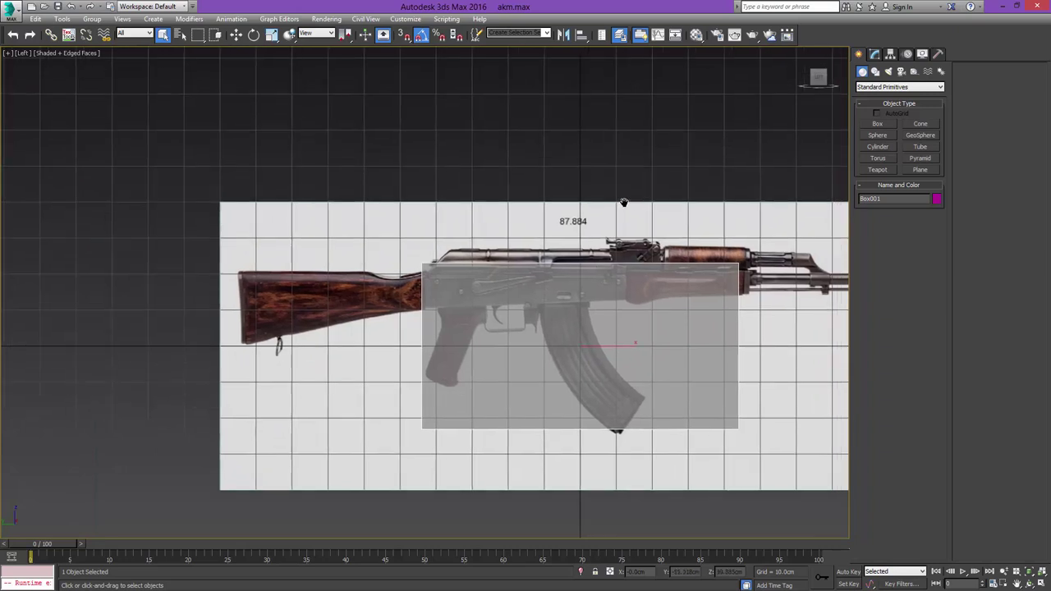
pyautogui.moveTo(619, 198); pyautogui.dragTo(642, 224)
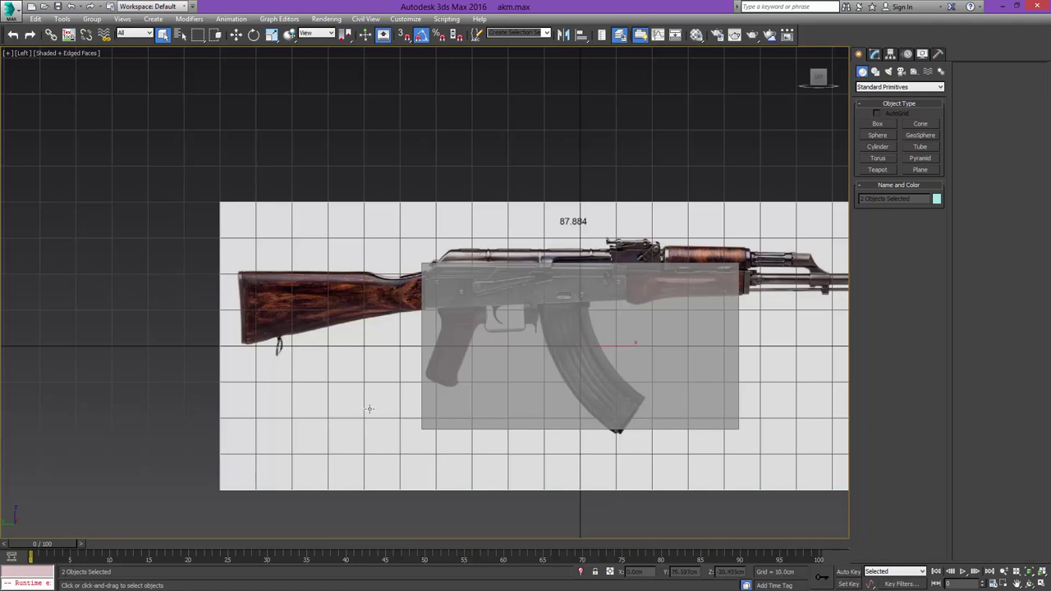
pyautogui.moveTo(456, 362); pyautogui.dragTo(376, 363, button='middle')
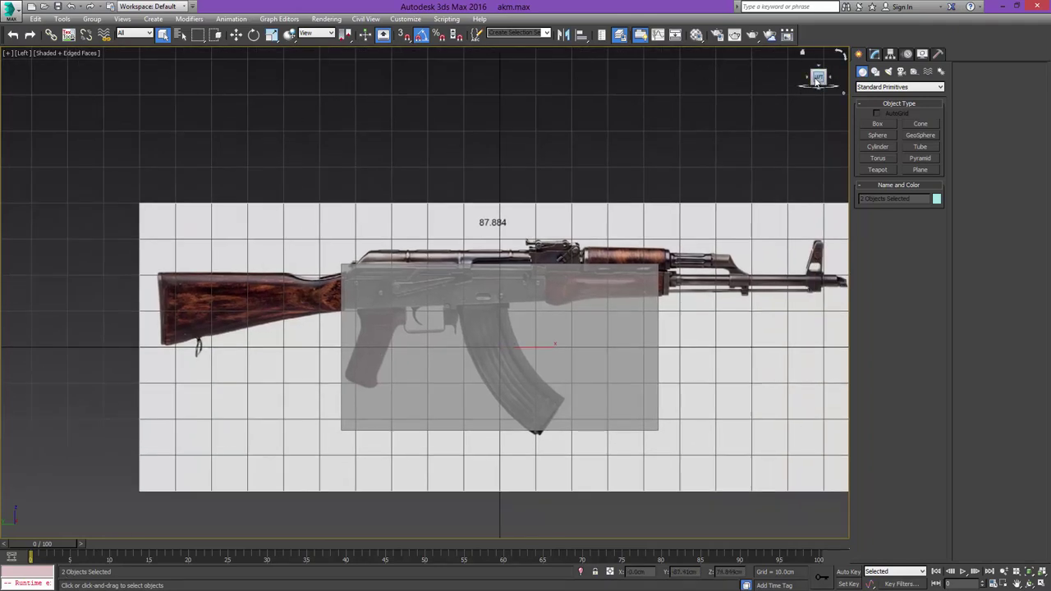
pyautogui.moveTo(557, 222); pyautogui.dragTo(568, 198, button='middle')
pyautogui.moveTo(539, 243); pyautogui.dragTo(568, 216, button='middle')
pyautogui.scroll(1, 562, 228)
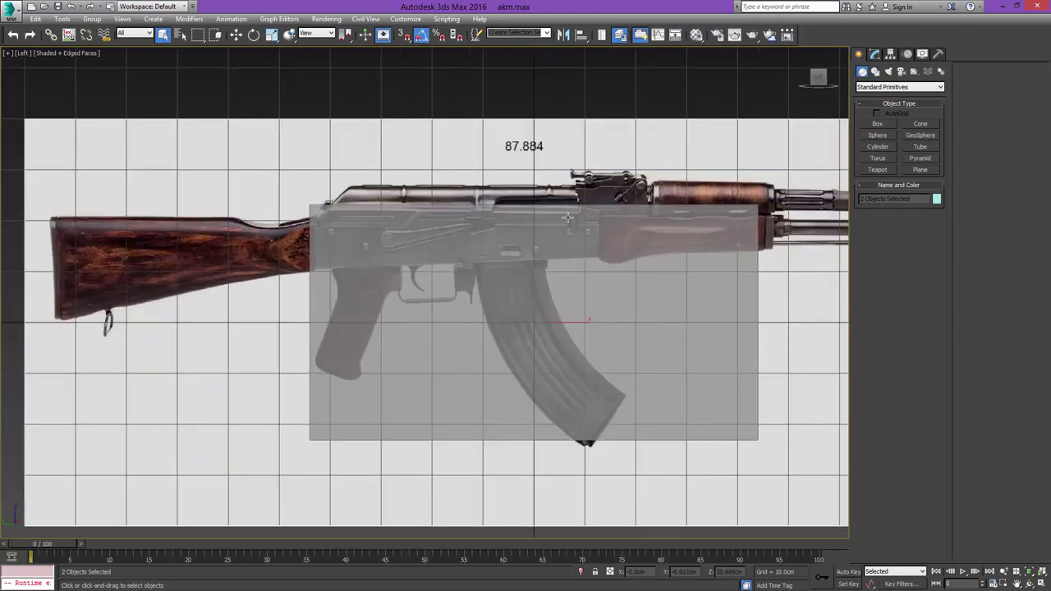
pyautogui.scroll(-2, 568, 217)
pyautogui.scroll(1, 563, 214)
pyautogui.press('r')
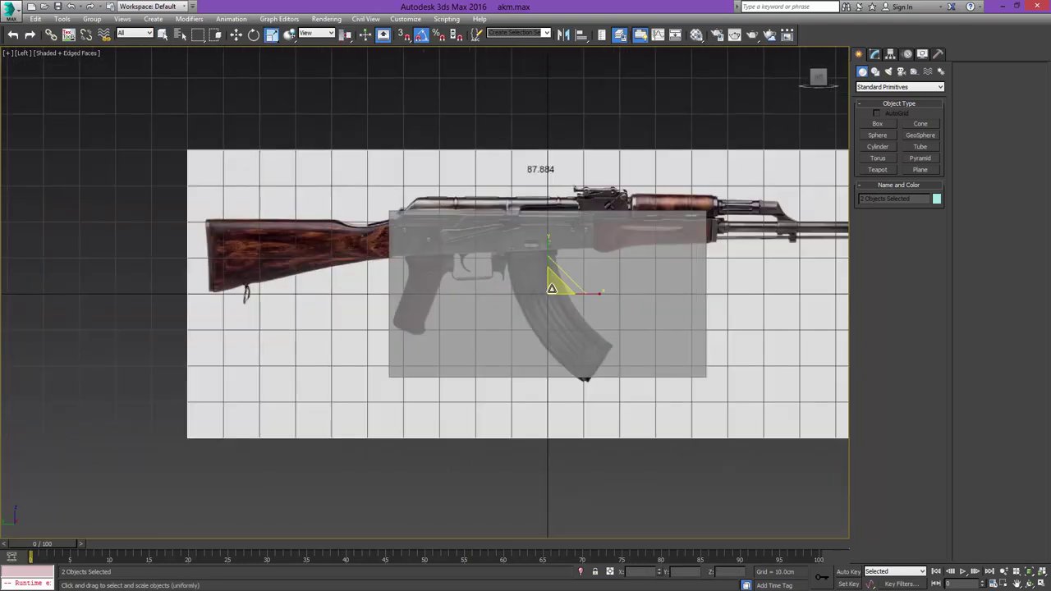
pyautogui.moveTo(552, 288); pyautogui.dragTo(542, 355)
pyautogui.scroll(3, 559, 329)
pyautogui.moveTo(540, 311); pyautogui.dragTo(525, 330, button='middle')
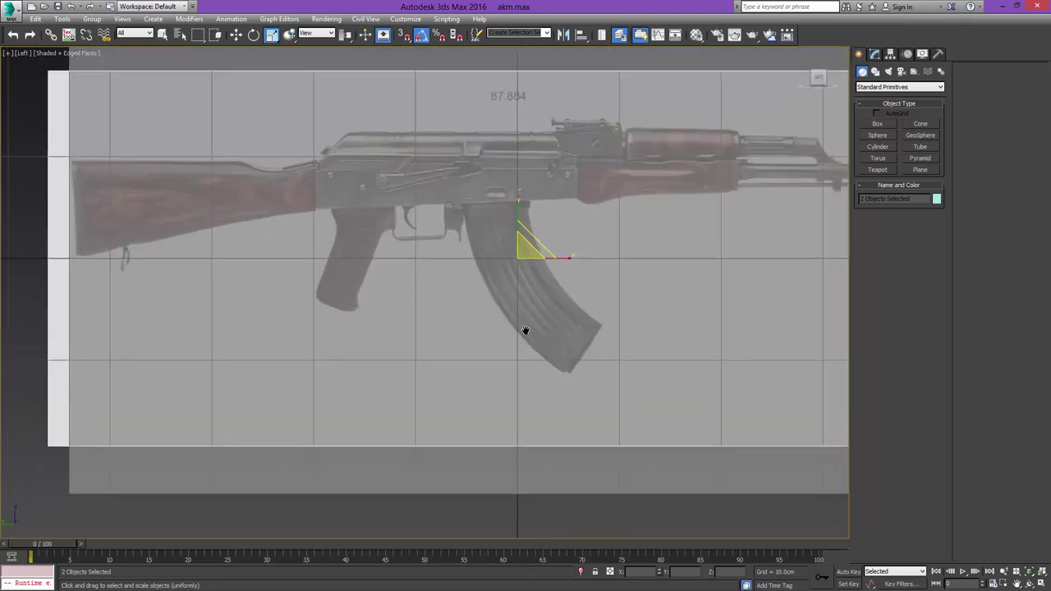
pyautogui.scroll(-4, 526, 330)
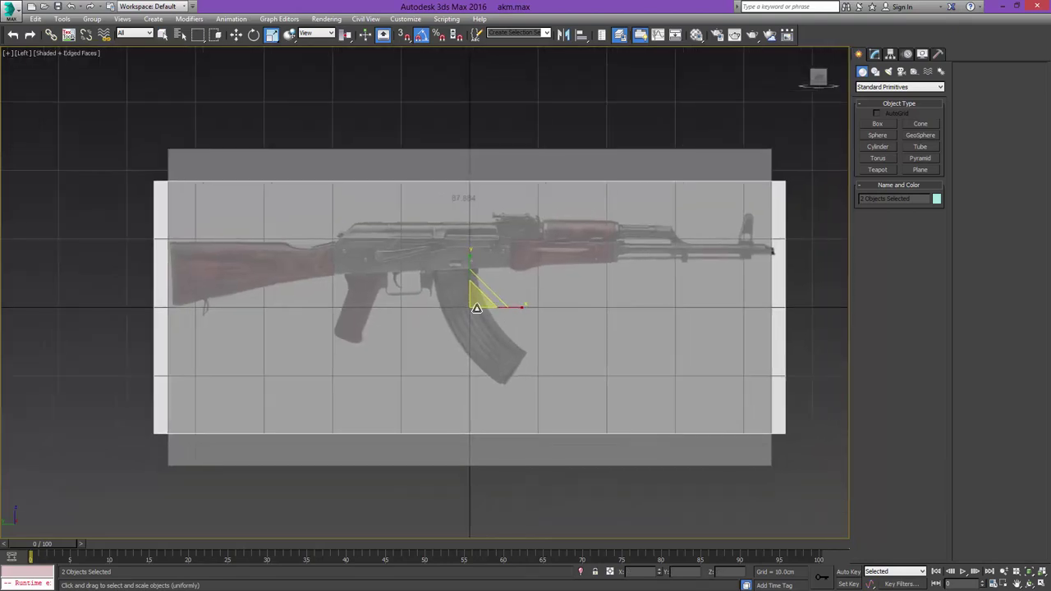
# Step: Fine-tune the size of both reference planes against the box, using an offset scale of 98.84%
pyautogui.scroll(3, 476, 308)
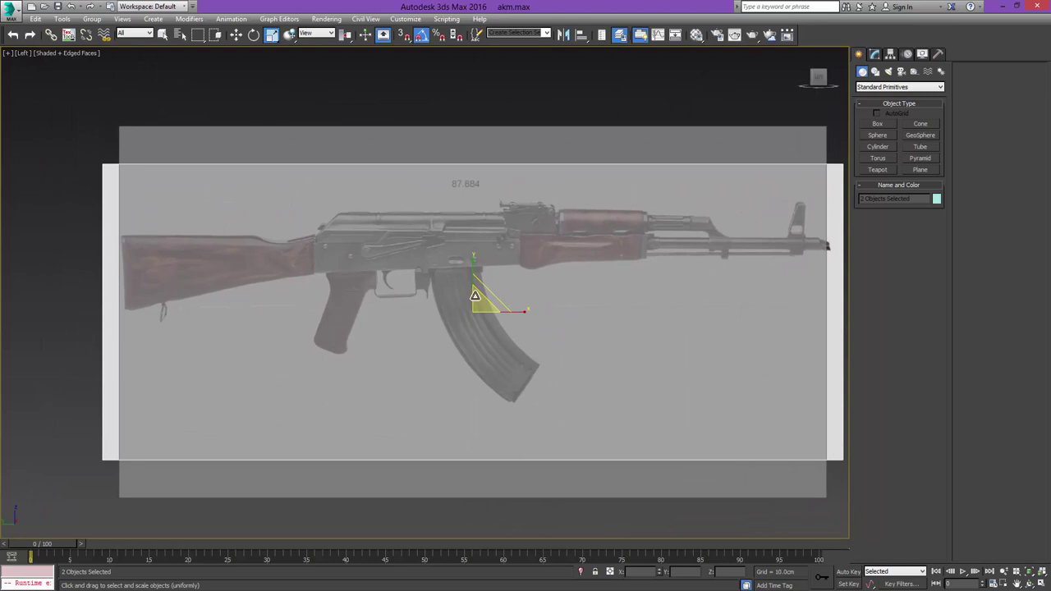
pyautogui.moveTo(478, 308); pyautogui.dragTo(478, 308)
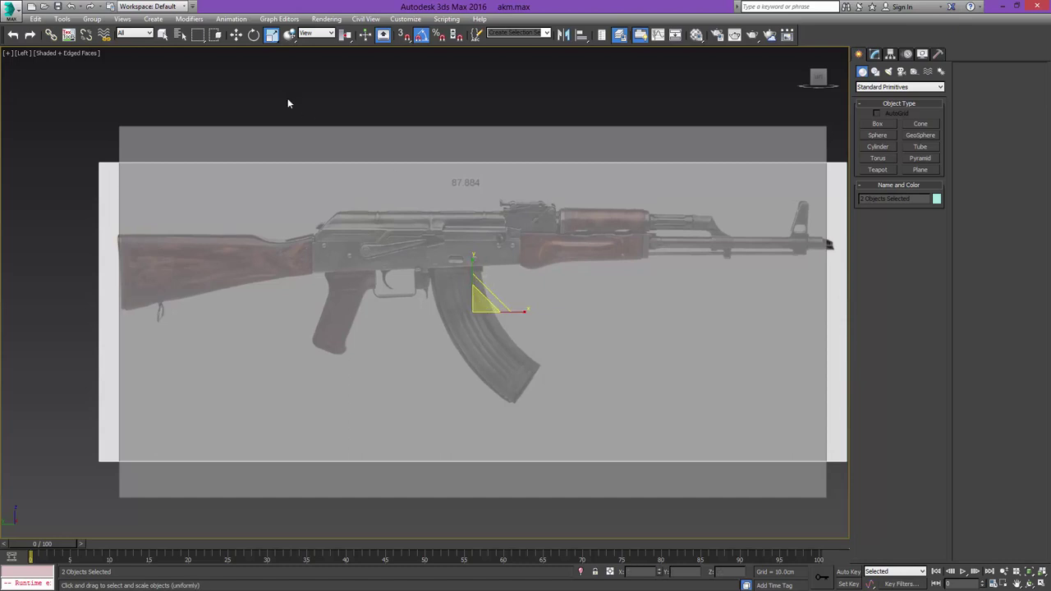
pyautogui.rightClick(272, 36)
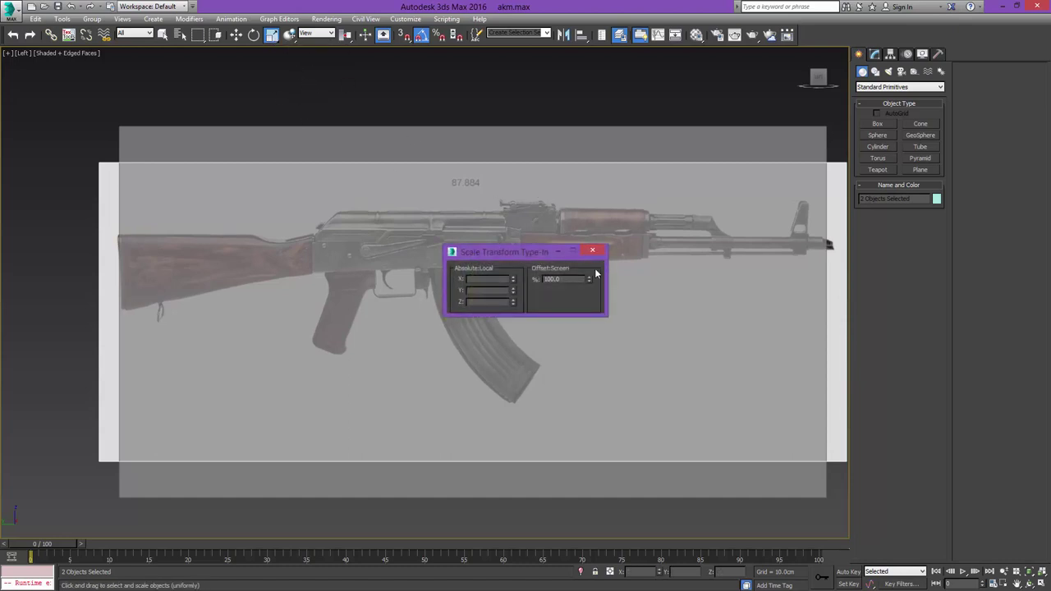
pyautogui.moveTo(591, 280); pyautogui.dragTo(599, 339)
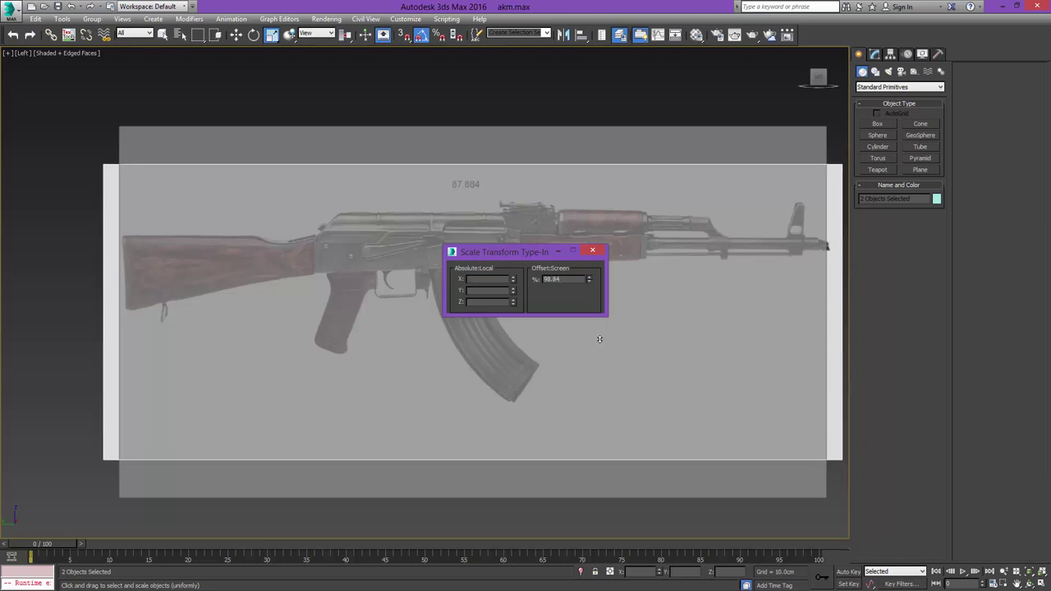
pyautogui.click(594, 249)
# Step: Move both reference planes about 0.2 cm toward the stock end so the rifle lines up with the box
pyautogui.press('w')
pyautogui.moveTo(525, 283); pyautogui.dragTo(505, 281, button='middle')
pyautogui.scroll(1, 505, 281)
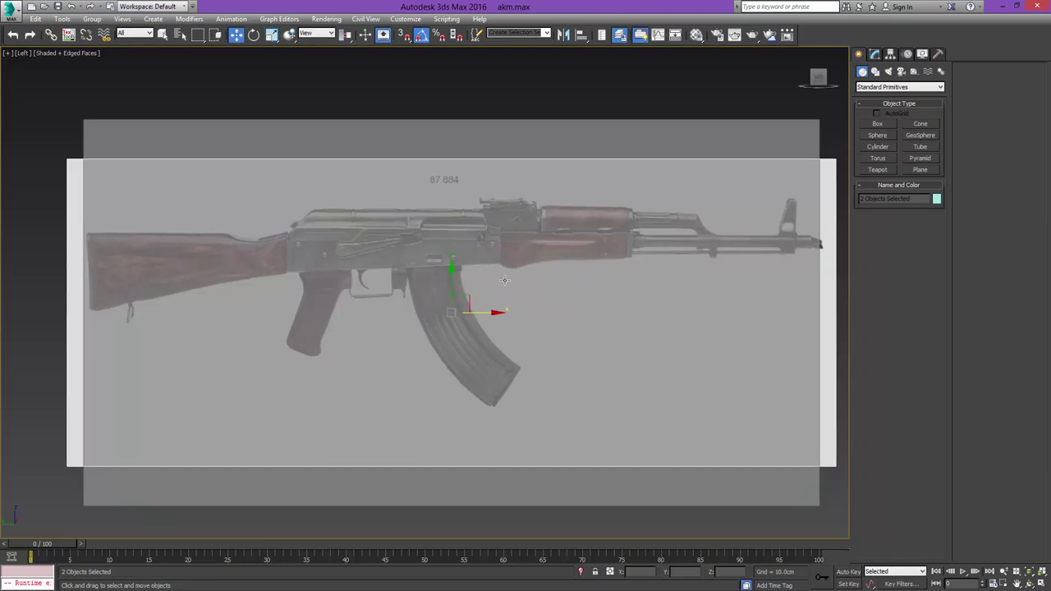
pyautogui.moveTo(485, 312); pyautogui.dragTo(484, 312)
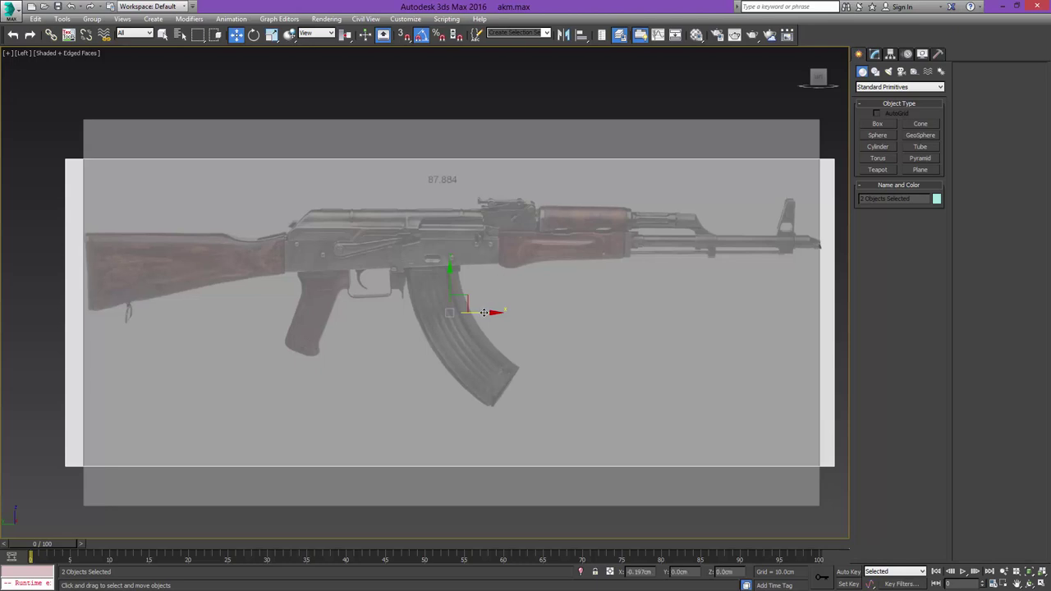
# Step: Delete the measuring box, keeping the two reference planes
pyautogui.moveTo(459, 276); pyautogui.dragTo(553, 322, button='middle')
pyautogui.scroll(-2, 492, 306)
pyautogui.scroll(2, 492, 306)
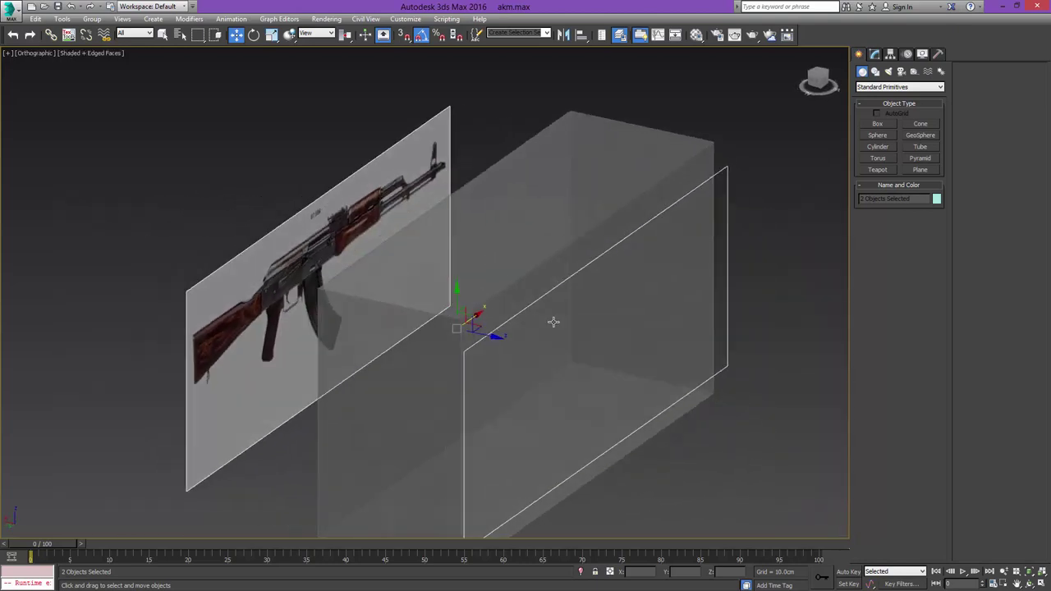
pyautogui.click(483, 267)
pyautogui.press('Delete')
# Step: Examine the scaled rifle reference in the Left and Right views, including the receiver, magazine, handguard, barrel and stock
pyautogui.keyDown('alt'); pyautogui.moveTo(427, 262); pyautogui.dragTo(543, 335, button='middle'); pyautogui.keyUp('alt')
pyautogui.scroll(-2, 511, 303)
pyautogui.scroll(2, 518, 297)
pyautogui.scroll(-4, 522, 297)
pyautogui.press('l')
pyautogui.scroll(-1, 531, 323)
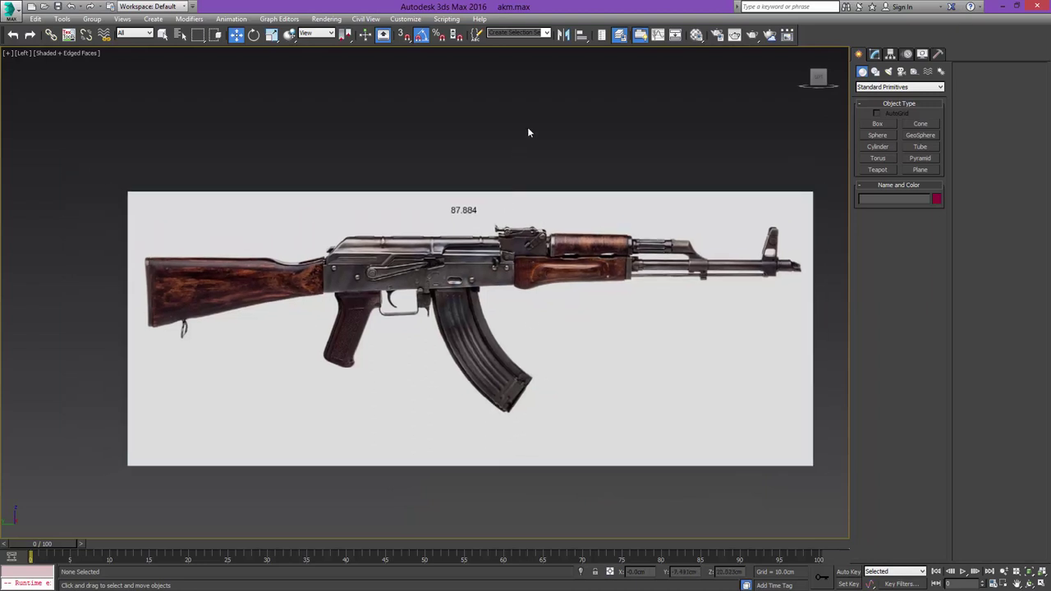
pyautogui.press('r')
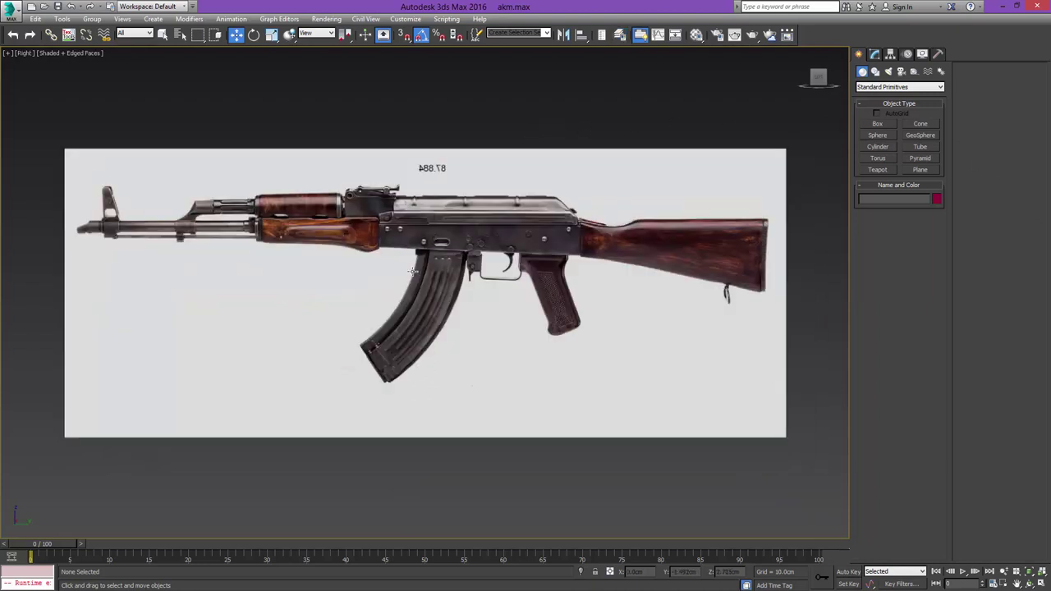
pyautogui.scroll(4, 583, 215)
pyautogui.moveTo(663, 245); pyautogui.dragTo(457, 254, button='middle')
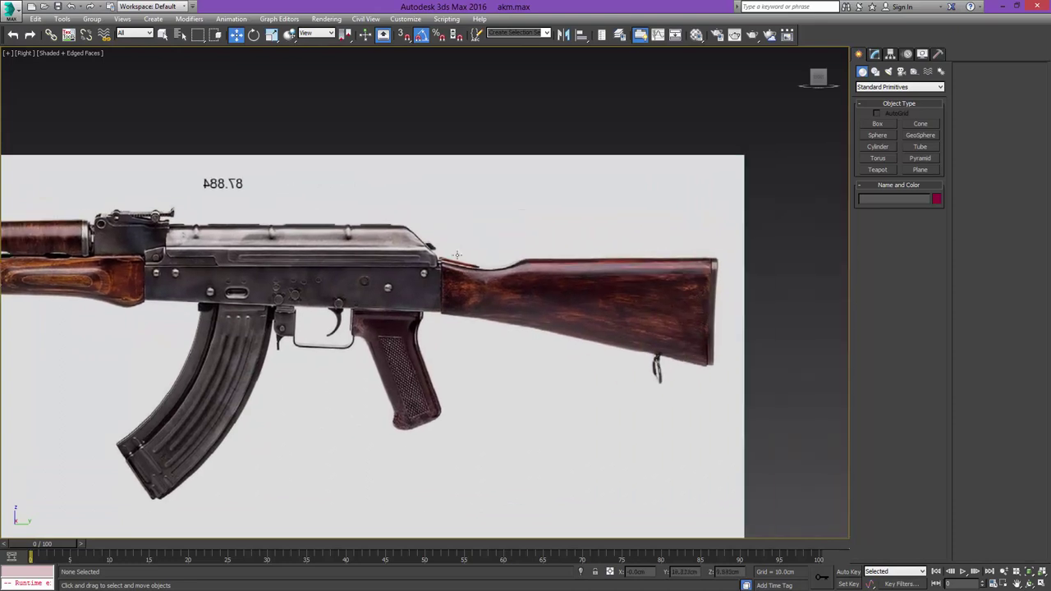
pyautogui.scroll(2, 531, 284)
pyautogui.moveTo(386, 275); pyautogui.dragTo(650, 246, button='middle')
pyautogui.moveTo(457, 276); pyautogui.dragTo(607, 270, button='middle')
pyautogui.scroll(2, 518, 263)
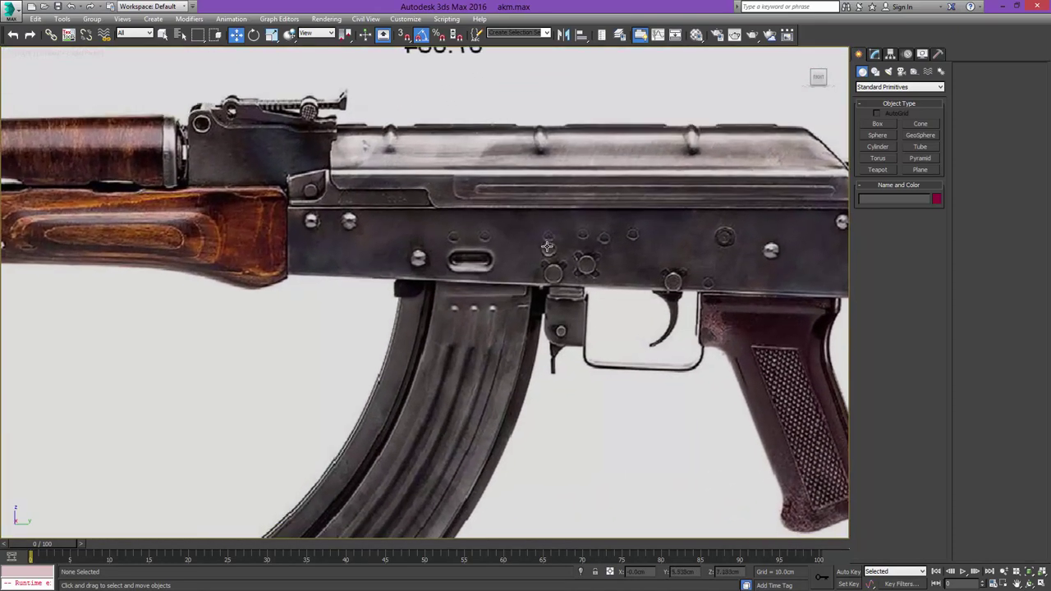
pyautogui.moveTo(554, 248); pyautogui.dragTo(462, 267, button='middle')
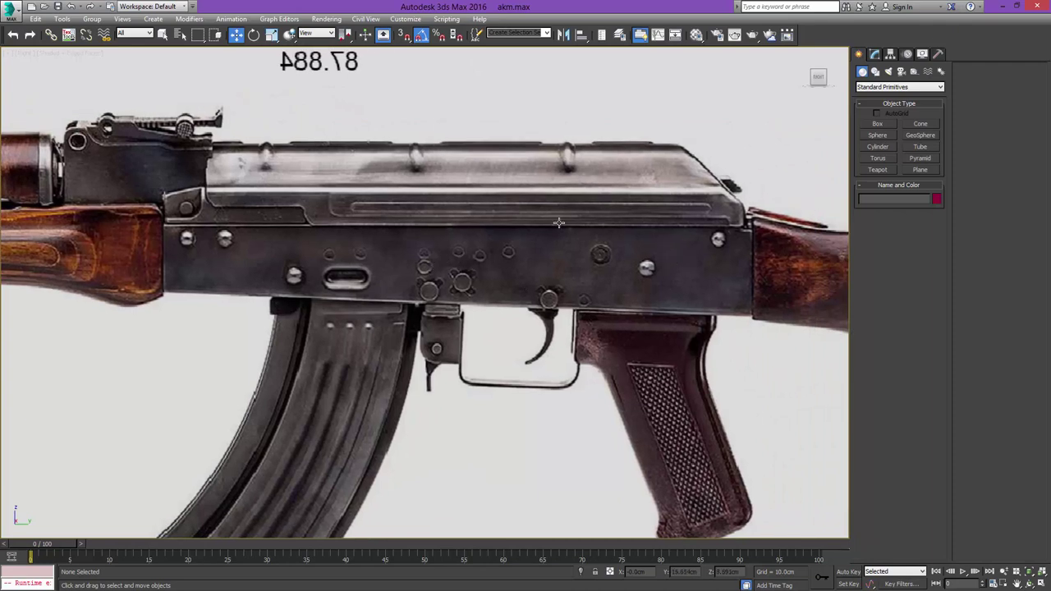
pyautogui.moveTo(286, 211); pyautogui.dragTo(439, 227, button='middle')
pyautogui.scroll(-2, 437, 228)
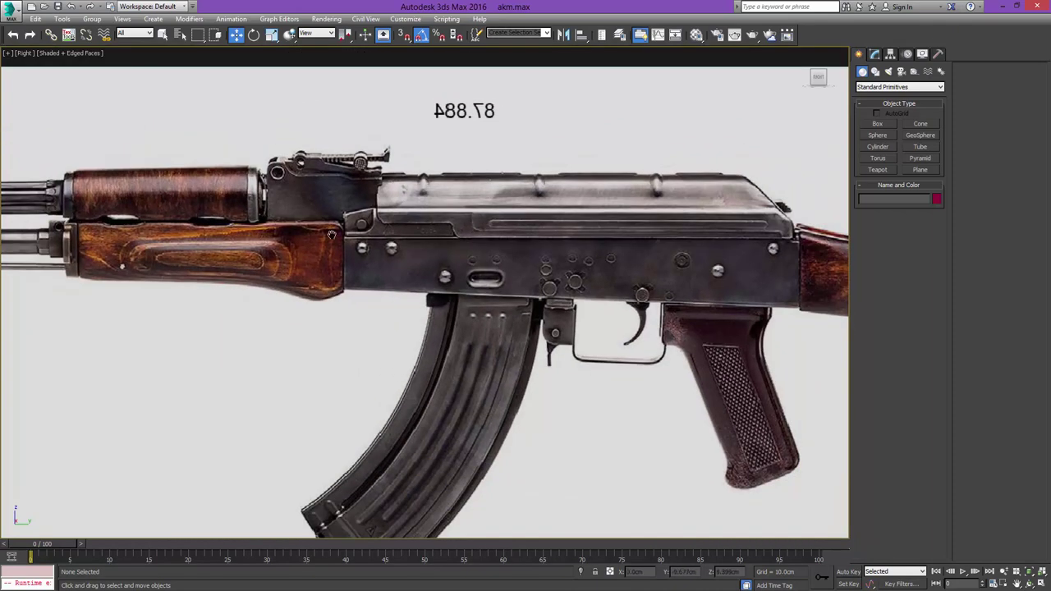
pyautogui.moveTo(282, 262); pyautogui.dragTo(659, 265, button='middle')
pyautogui.moveTo(379, 184); pyautogui.dragTo(467, 208, button='middle')
pyautogui.scroll(2, 465, 206)
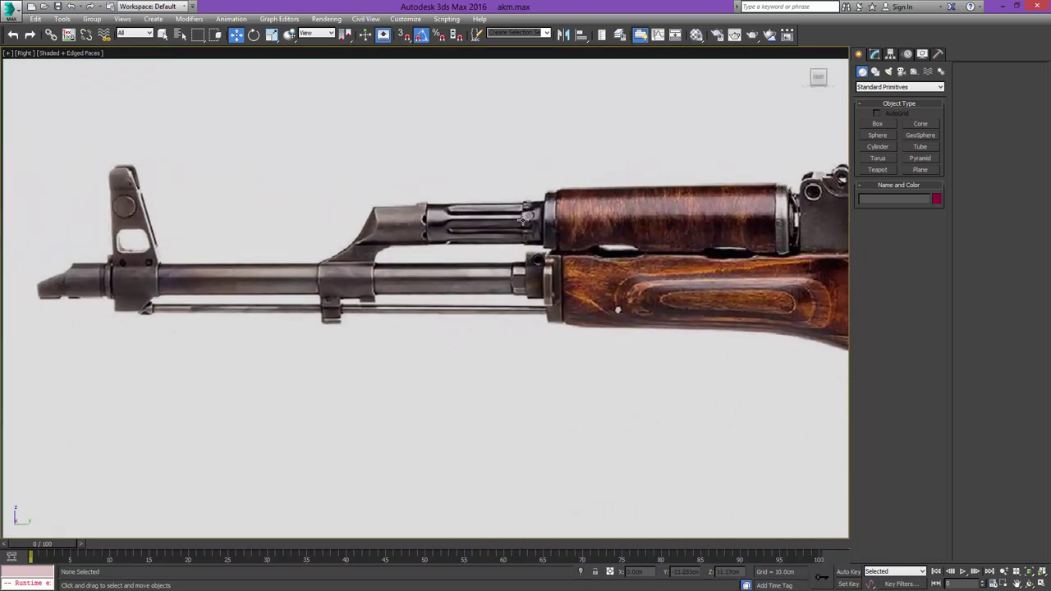
pyautogui.moveTo(654, 246); pyautogui.dragTo(432, 253, button='middle')
pyautogui.scroll(-4, 432, 253)
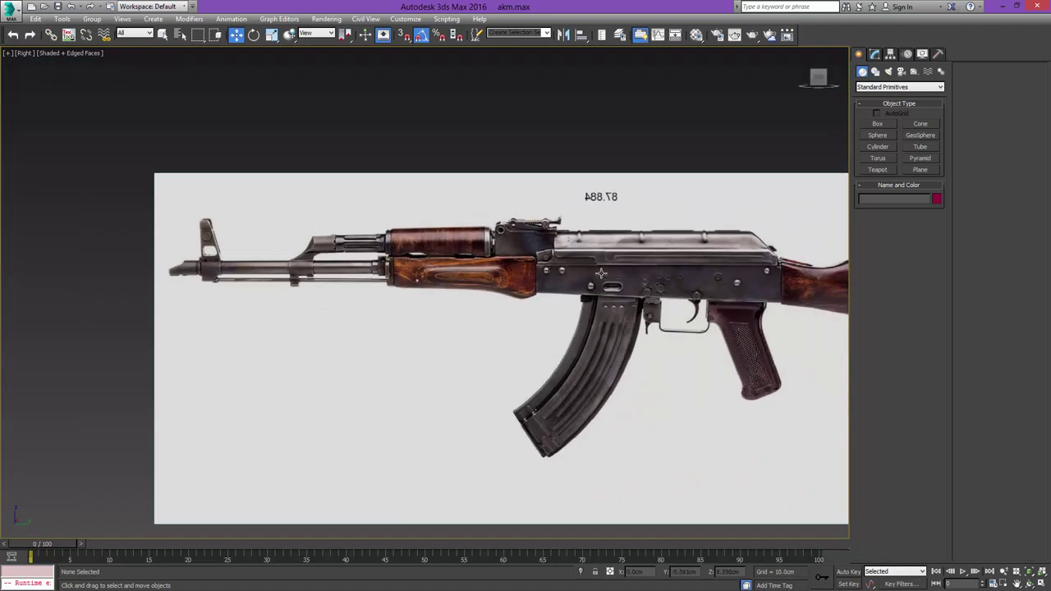
pyautogui.moveTo(826, 246); pyautogui.dragTo(503, 250, button='middle')
pyautogui.scroll(2, 529, 259)
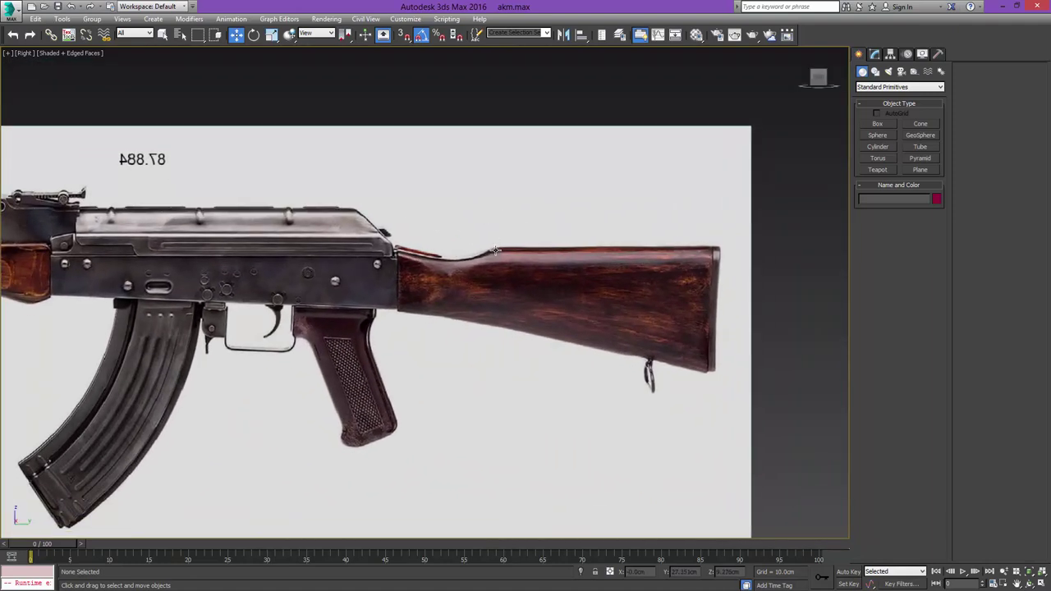
pyautogui.scroll(-3, 489, 250)
# Step: Create a cylinder of about 1.43 cm radius and 1.71 cm height over the stock's upper rear corner in the Left view
pyautogui.press('l')
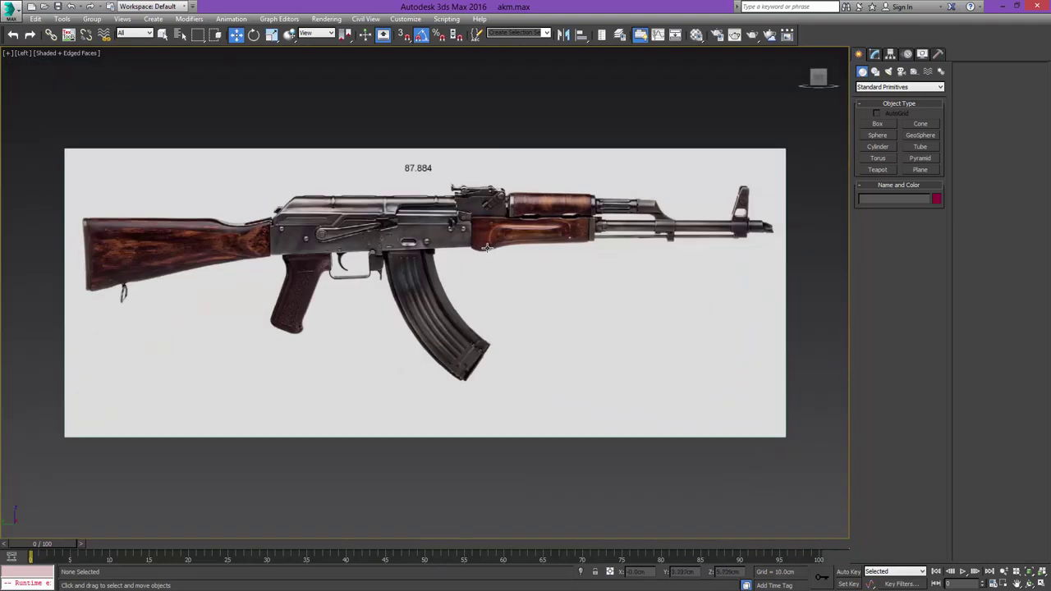
pyautogui.scroll(3, 397, 238)
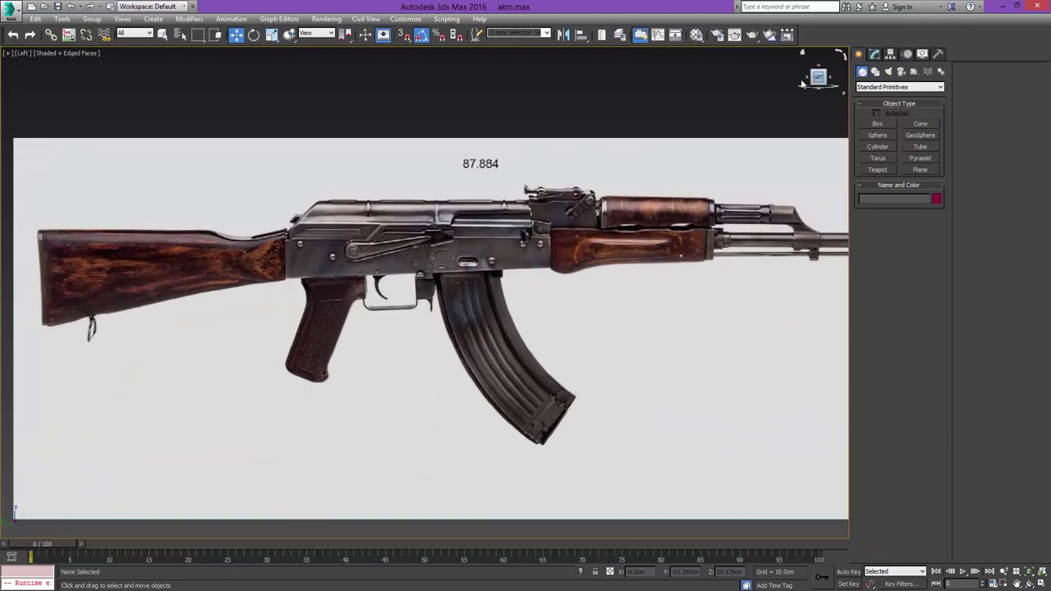
pyautogui.moveTo(121, 261); pyautogui.dragTo(377, 219, button='middle')
pyautogui.scroll(5, 378, 219)
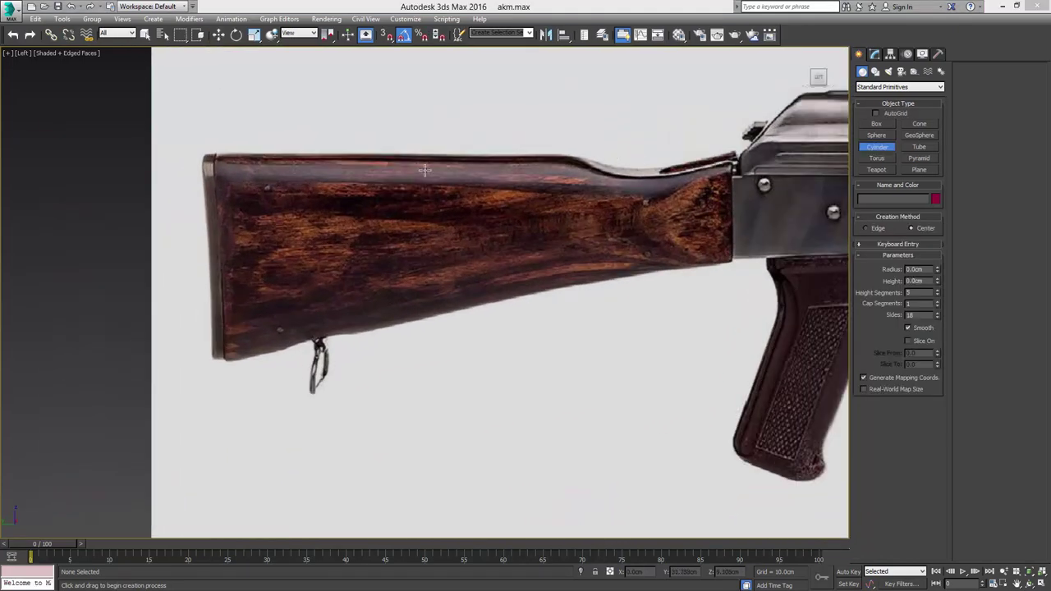
pyautogui.scroll(3, 339, 220)
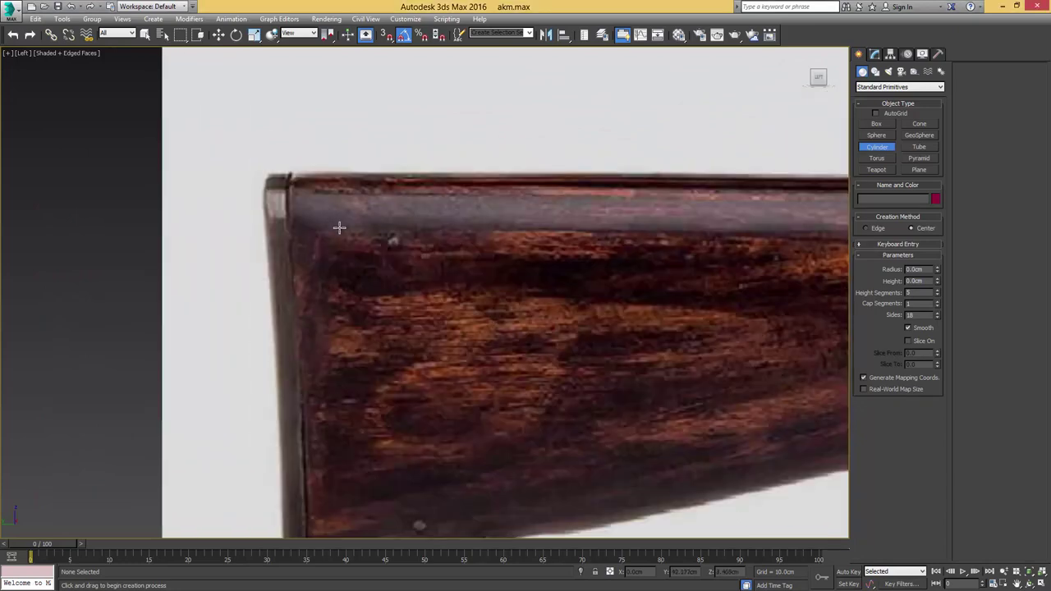
pyautogui.moveTo(340, 233); pyautogui.dragTo(371, 176)
pyautogui.click(576, 101)
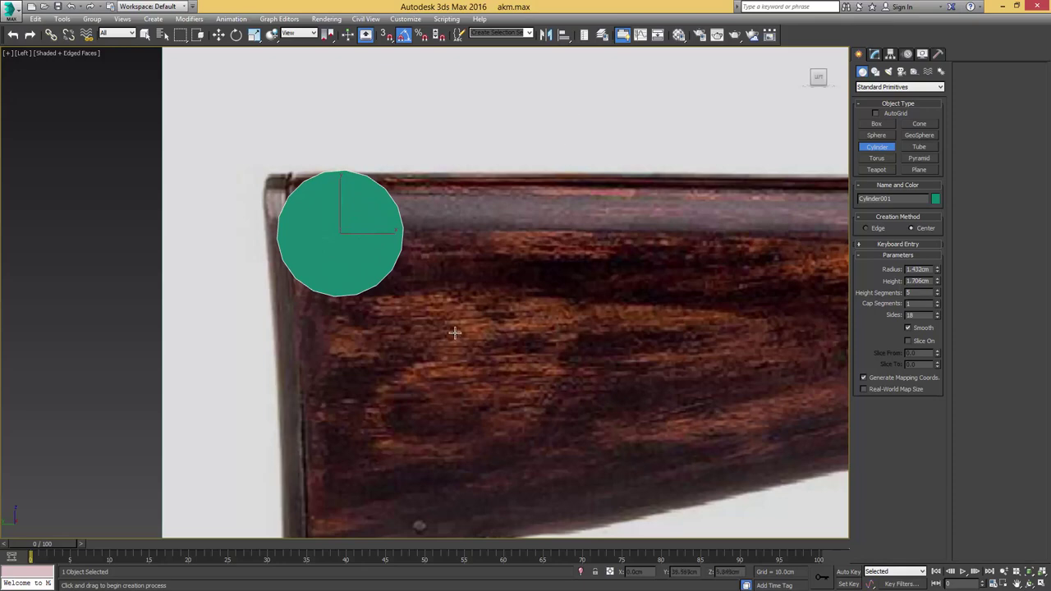
# Step: Rotate the cylinder so that its axis runs along the length of the stock
pyautogui.press('e')
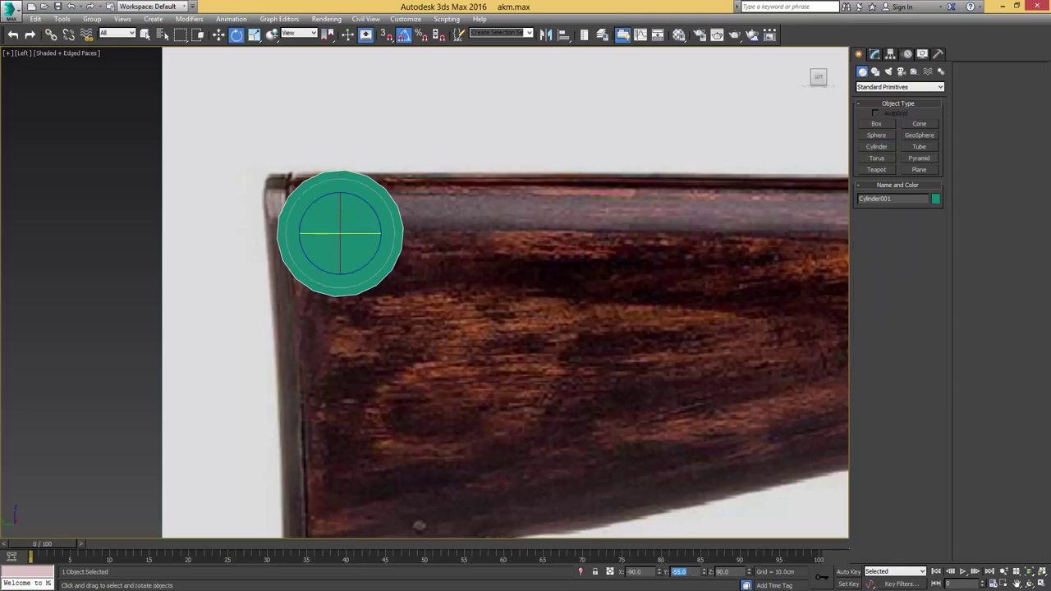
pyautogui.scroll(4, 340, 255)
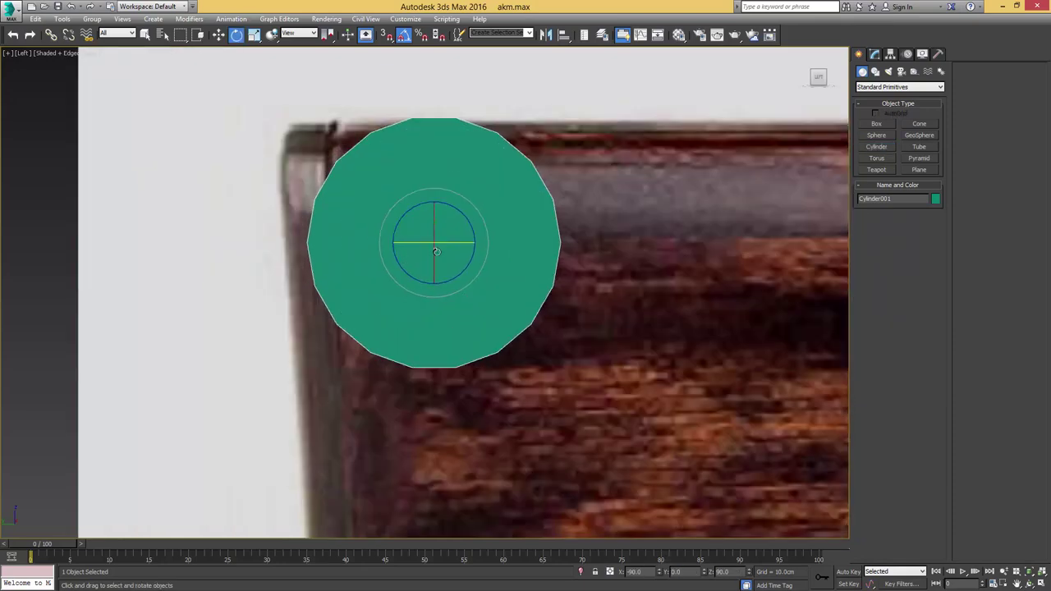
pyautogui.moveTo(451, 243); pyautogui.dragTo(493, 239)
pyautogui.scroll(-2, 305, 304)
# Step: Reduce the cylinder's height segments to 1
pyautogui.press('w')
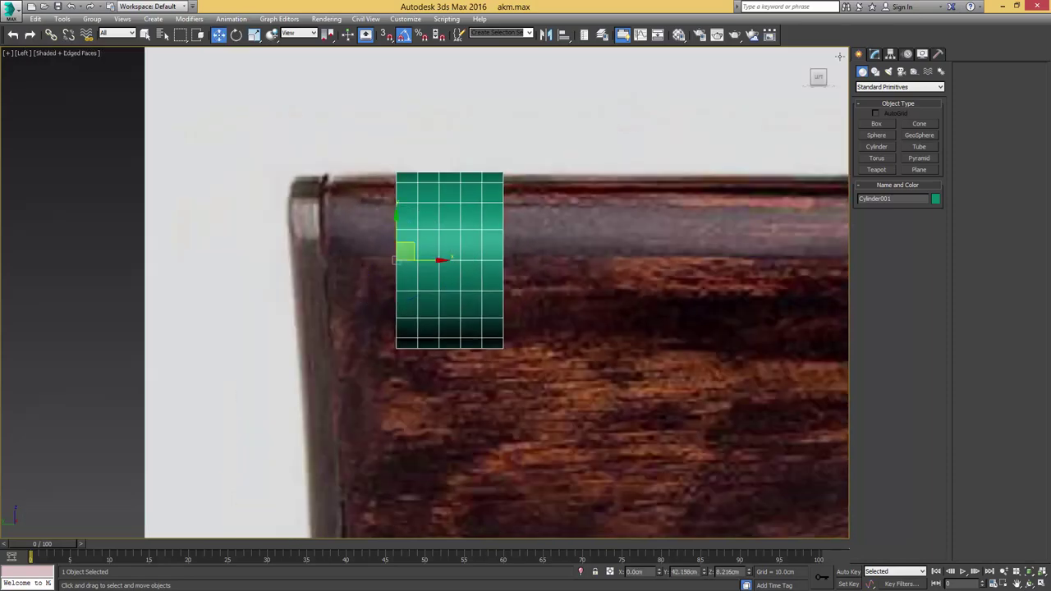
pyautogui.click(875, 54)
pyautogui.moveTo(939, 305); pyautogui.dragTo(937, 322)
# Step: Move the cylinder back to the rear end of the stock and turn on its see-through display
pyautogui.moveTo(429, 239); pyautogui.dragTo(518, 231, button='middle')
pyautogui.moveTo(521, 254); pyautogui.dragTo(418, 253)
pyautogui.hotkey('alt', 'x')
pyautogui.moveTo(539, 272); pyautogui.dragTo(545, 258, button='middle')
# Step: Convert the cylinder to an editable poly and chamfer its two lengthwise side edges at mid-height
pyautogui.hotkey('alt', 'c')
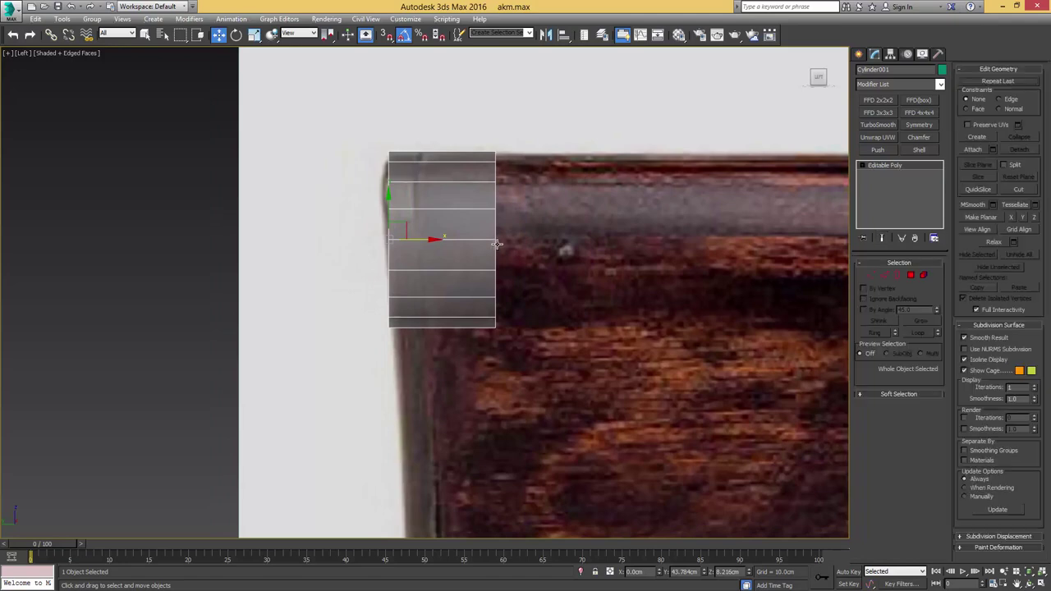
pyautogui.press('2')
pyautogui.press('q')
pyautogui.click(469, 249)
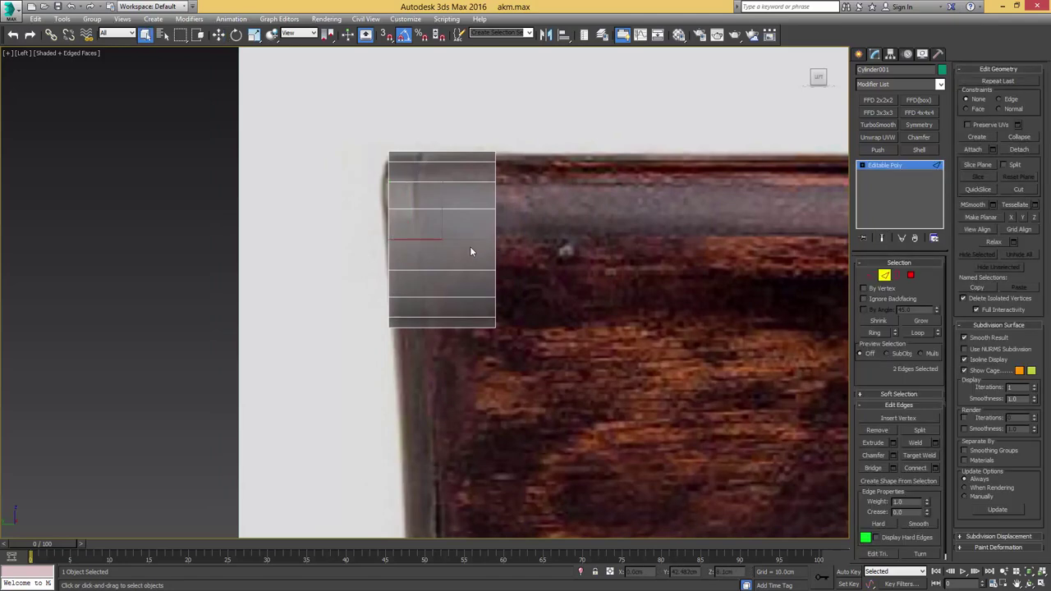
pyautogui.moveTo(392, 221); pyautogui.dragTo(484, 216, button='middle')
pyautogui.scroll(3, 485, 215)
pyautogui.hotkey('ctrl', 'shift', 'c')
pyautogui.moveTo(530, 256); pyautogui.dragTo(533, 247)
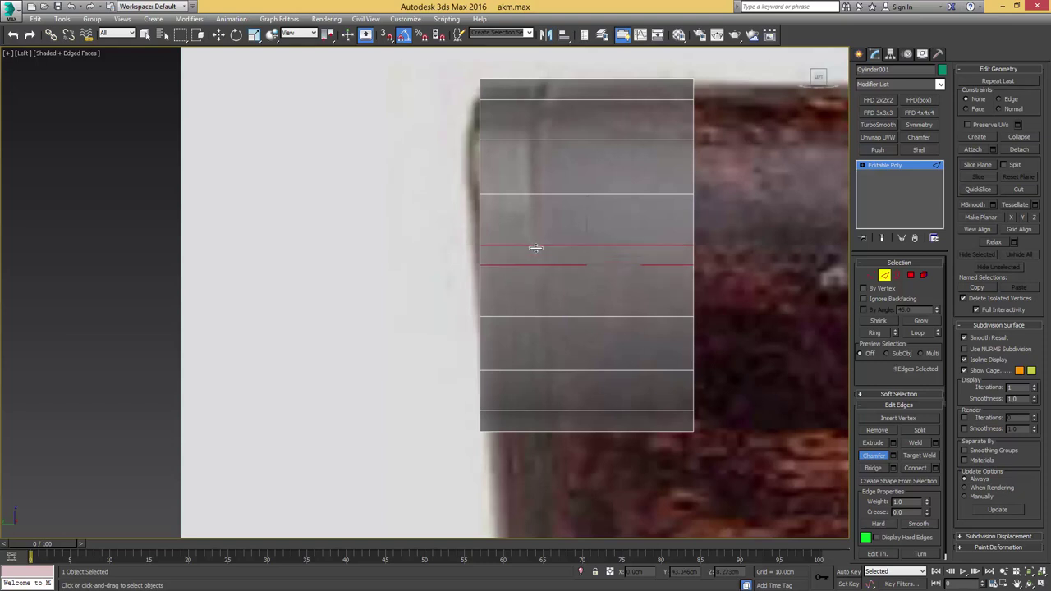
# Step: Move the lower half of the cylinder's vertices down to the bottom of the stock's butt end
pyautogui.scroll(-3, 538, 249)
pyautogui.moveTo(545, 249); pyautogui.dragTo(538, 219, button='middle')
pyautogui.press('1')
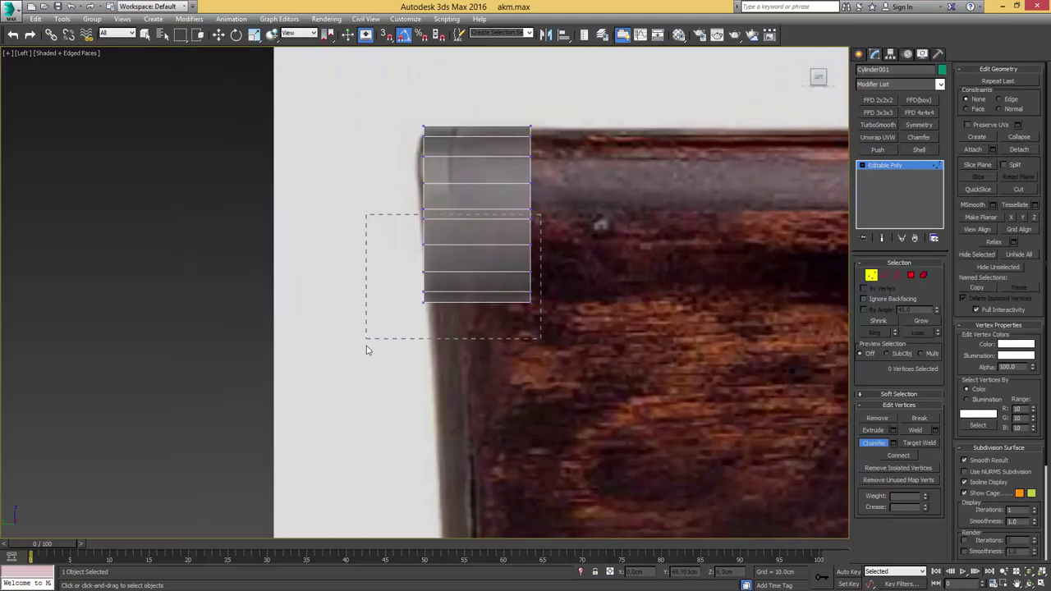
pyautogui.moveTo(367, 346); pyautogui.dragTo(366, 346)
pyautogui.moveTo(444, 300); pyautogui.dragTo(434, 205, button='middle')
pyautogui.scroll(-3, 444, 213)
pyautogui.press('w')
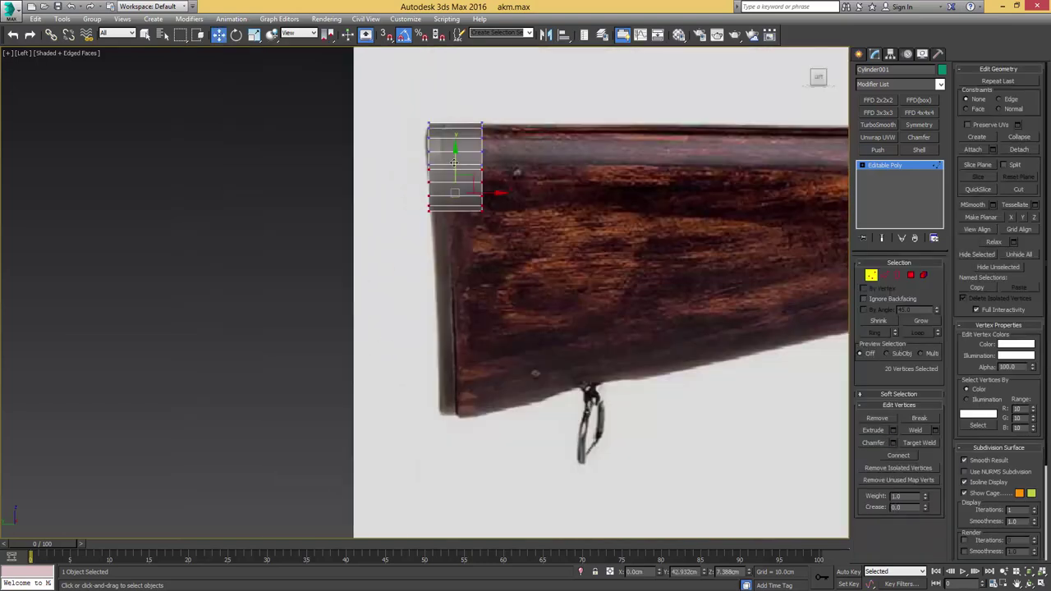
pyautogui.moveTo(454, 162); pyautogui.dragTo(473, 363)
pyautogui.moveTo(481, 236); pyautogui.dragTo(508, 221, button='middle')
pyautogui.scroll(2, 509, 220)
pyautogui.press('1')
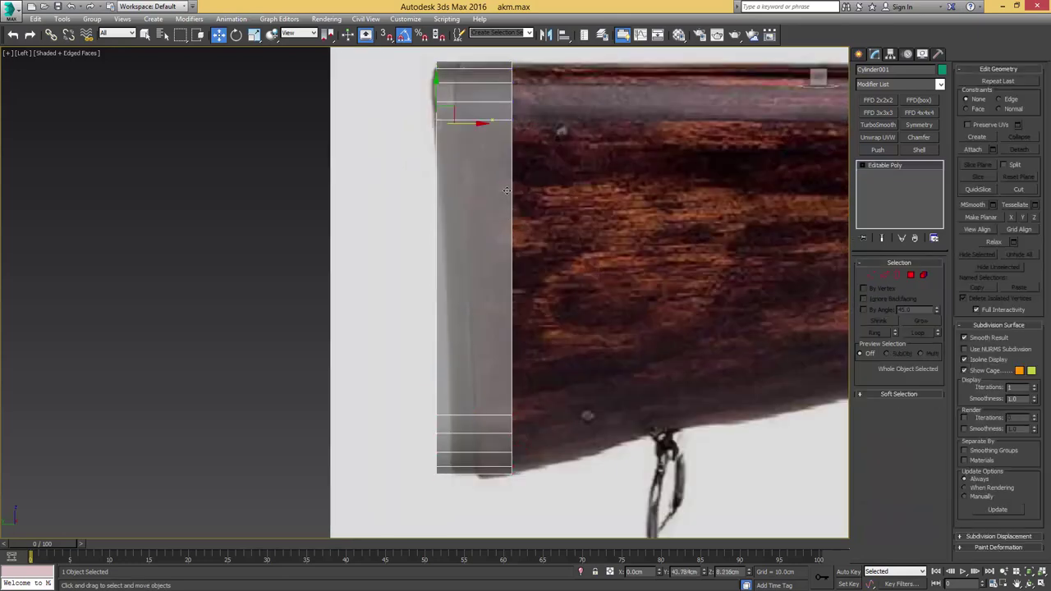
# Step: Connect the four long vertical side edges with a mid-height edge loop and scale that loop wider across the stock
pyautogui.moveTo(511, 168); pyautogui.dragTo(704, 234, button='middle')
pyautogui.scroll(-2, 452, 207)
pyautogui.press('2')
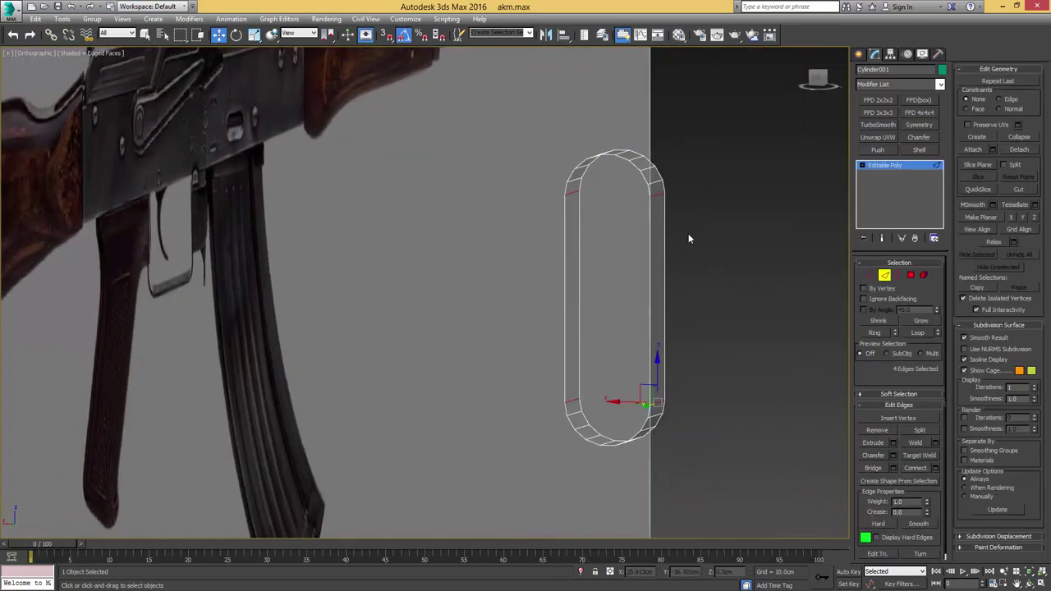
pyautogui.moveTo(515, 282); pyautogui.dragTo(517, 281)
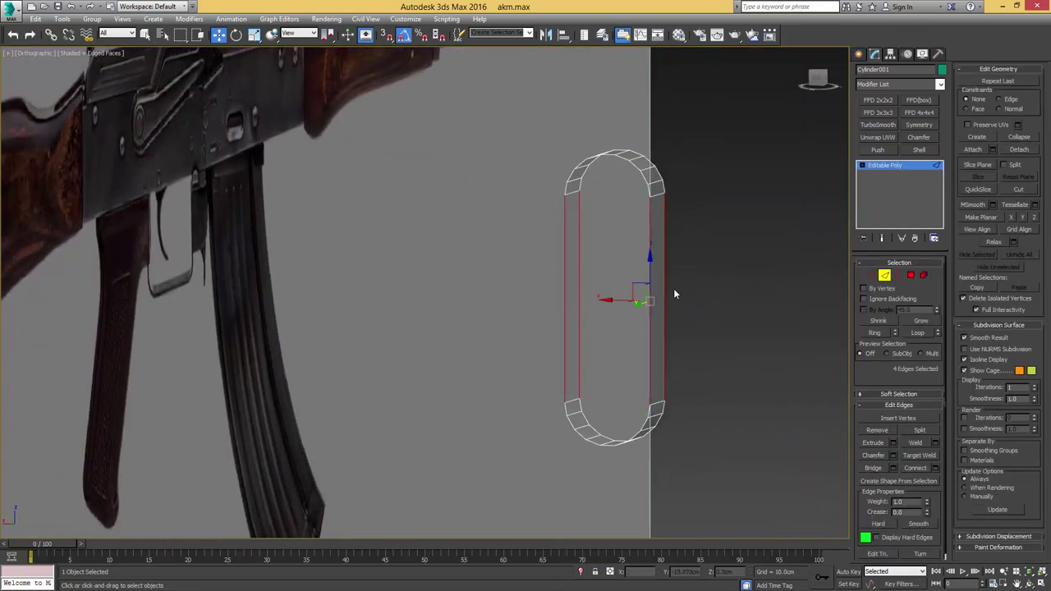
pyautogui.hotkey('ctrl', 'shift', 'e')
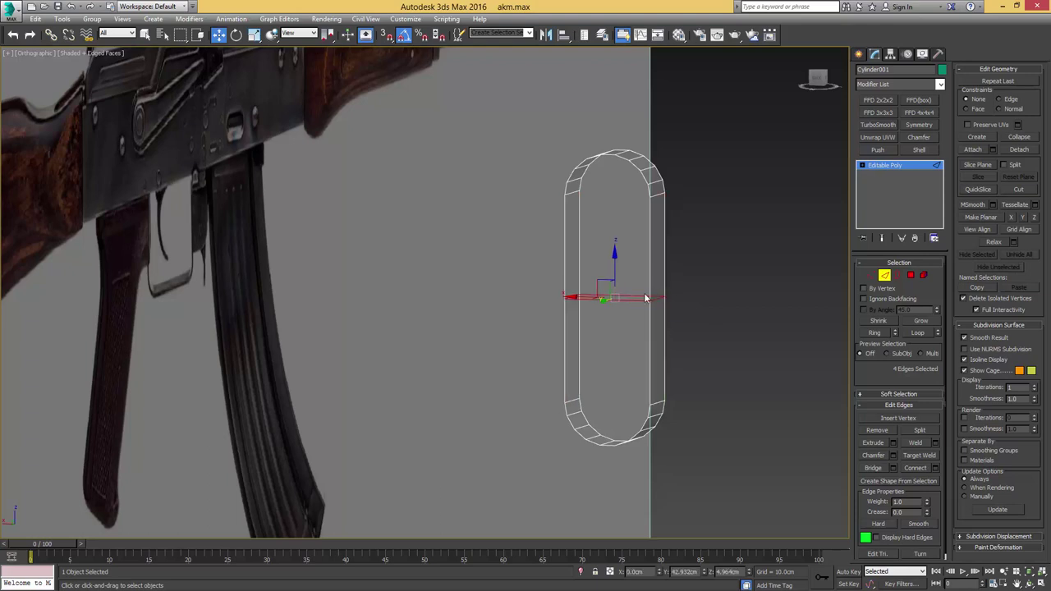
pyautogui.press('r')
pyautogui.moveTo(668, 300); pyautogui.dragTo(672, 301)
pyautogui.moveTo(675, 208); pyautogui.dragTo(675, 228, button='middle')
# Step: Scale the vertices of the upper and lower rounded ends narrower across the stock's width
pyautogui.press('1')
pyautogui.moveTo(519, 243); pyautogui.dragTo(519, 242)
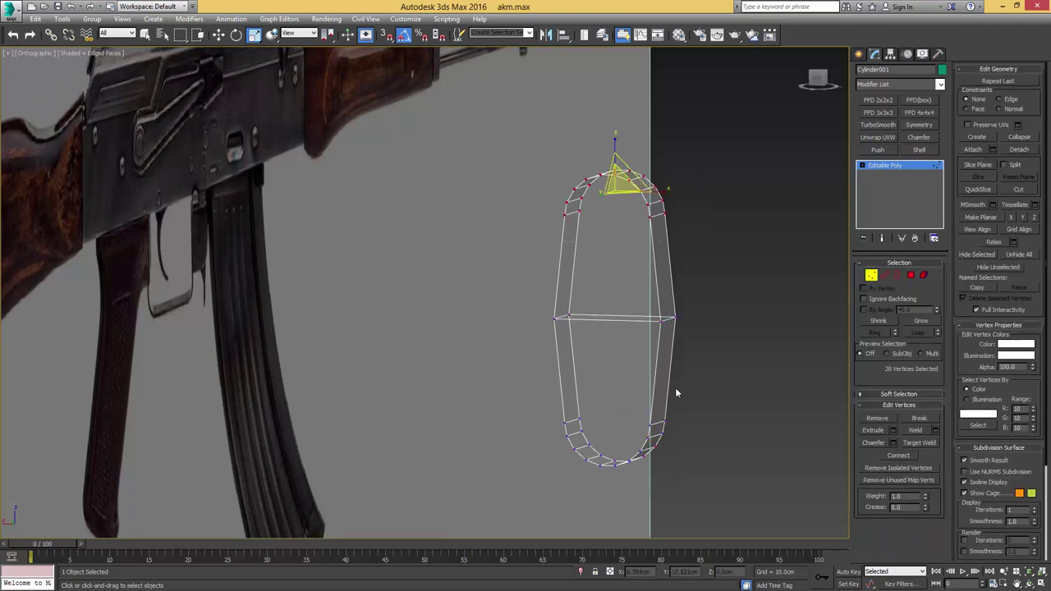
pyautogui.keyDown('ctrl'); pyautogui.moveTo(589, 453); pyautogui.dragTo(532, 490); pyautogui.keyUp('ctrl')
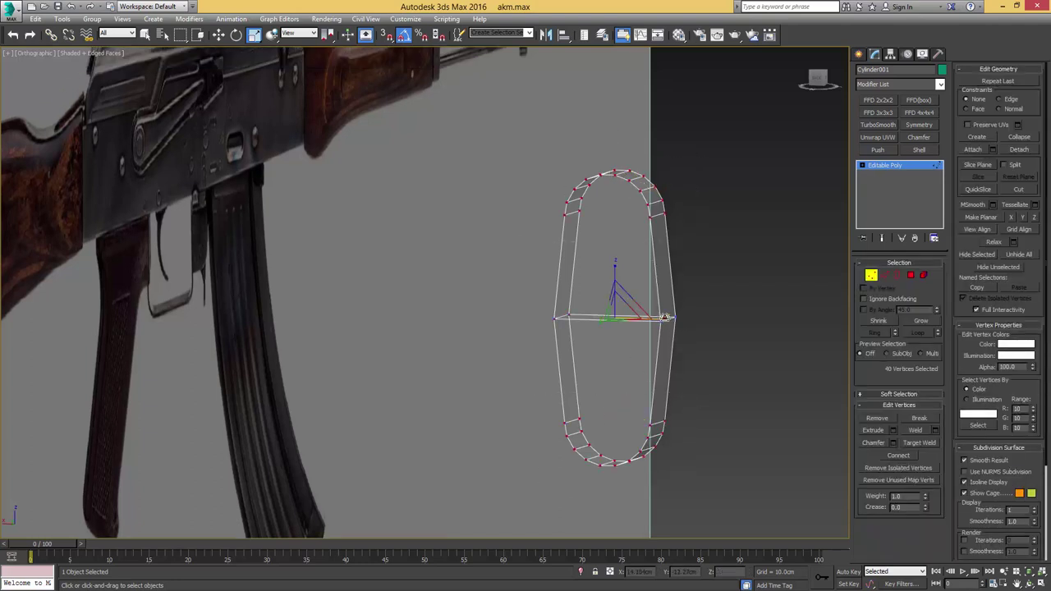
pyautogui.moveTo(667, 316); pyautogui.dragTo(661, 315)
# Step: Chamfer the mid-height edge loop twice to split it into four horizontal loops
pyautogui.press('2')
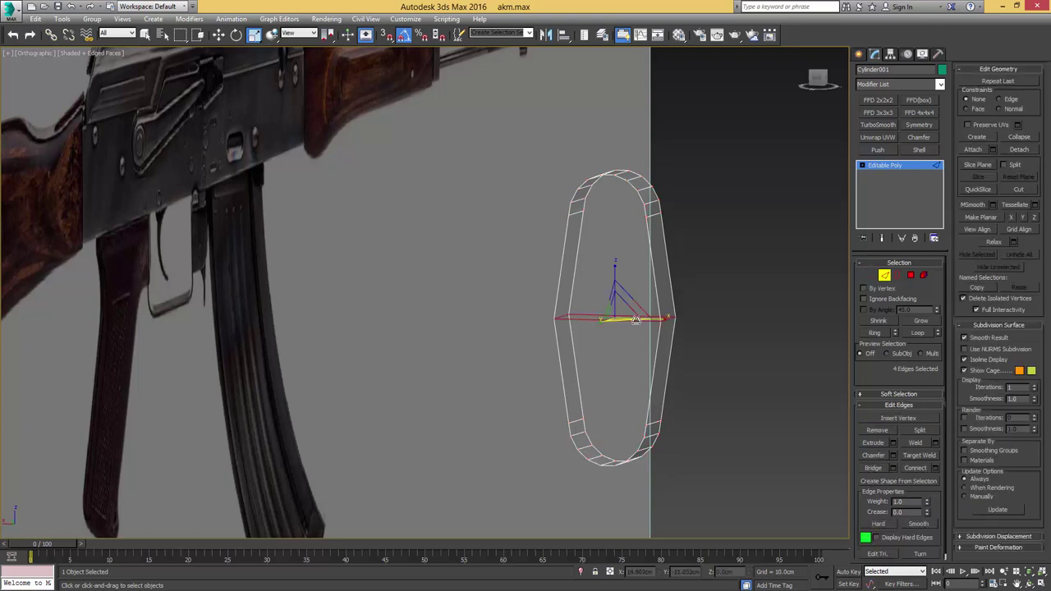
pyautogui.hotkey('ctrl', 'shift', 'c')
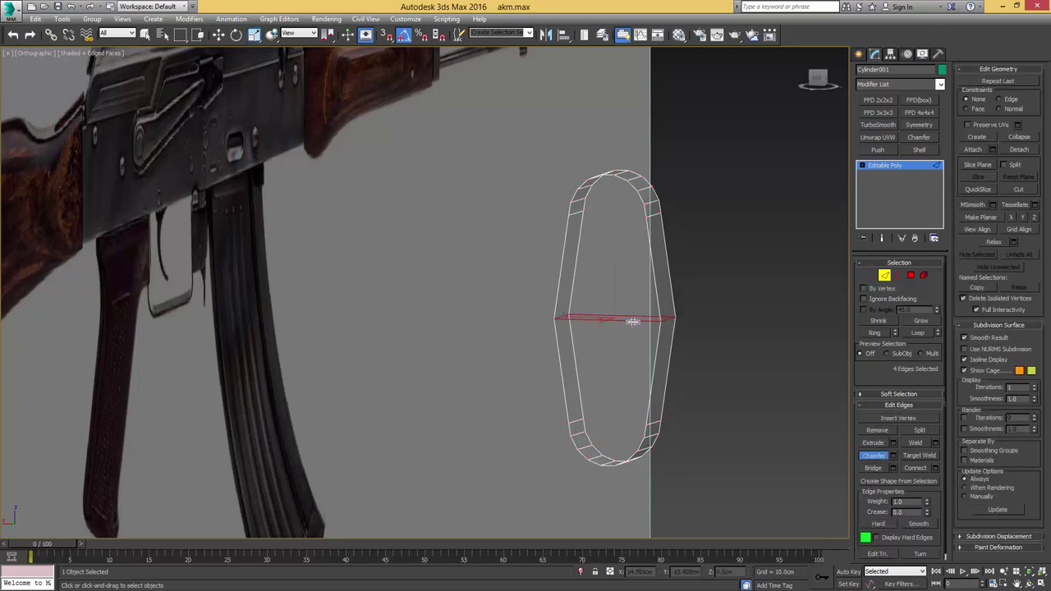
pyautogui.moveTo(632, 321); pyautogui.dragTo(648, 257)
pyautogui.keyDown('alt'); pyautogui.moveTo(666, 272); pyautogui.dragTo(682, 265, button='middle'); pyautogui.keyUp('alt')
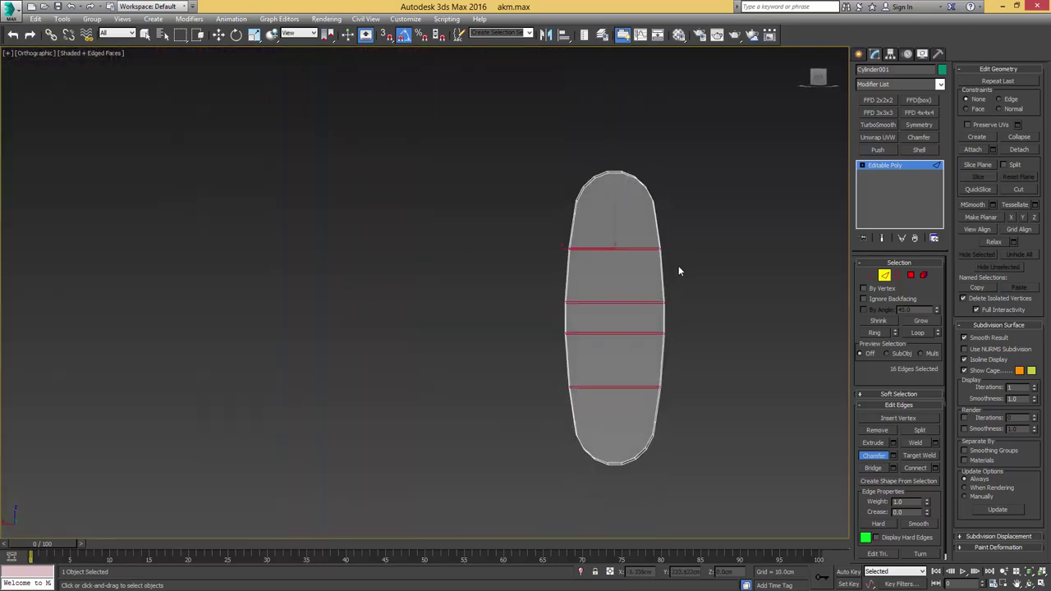
# Step: With the Edge constraint on, scale the eight vertices below the top arc and above the bottom arc vertically toward mid-height
pyautogui.press('k')
pyautogui.scroll(-4, 662, 258)
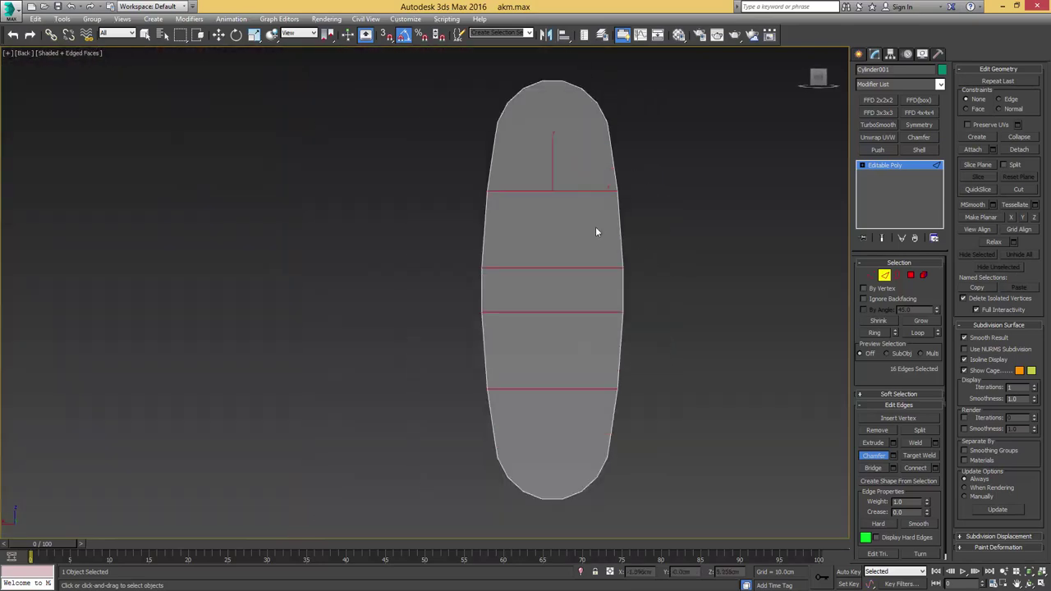
pyautogui.moveTo(598, 216); pyautogui.dragTo(619, 256, button='middle')
pyautogui.press('1')
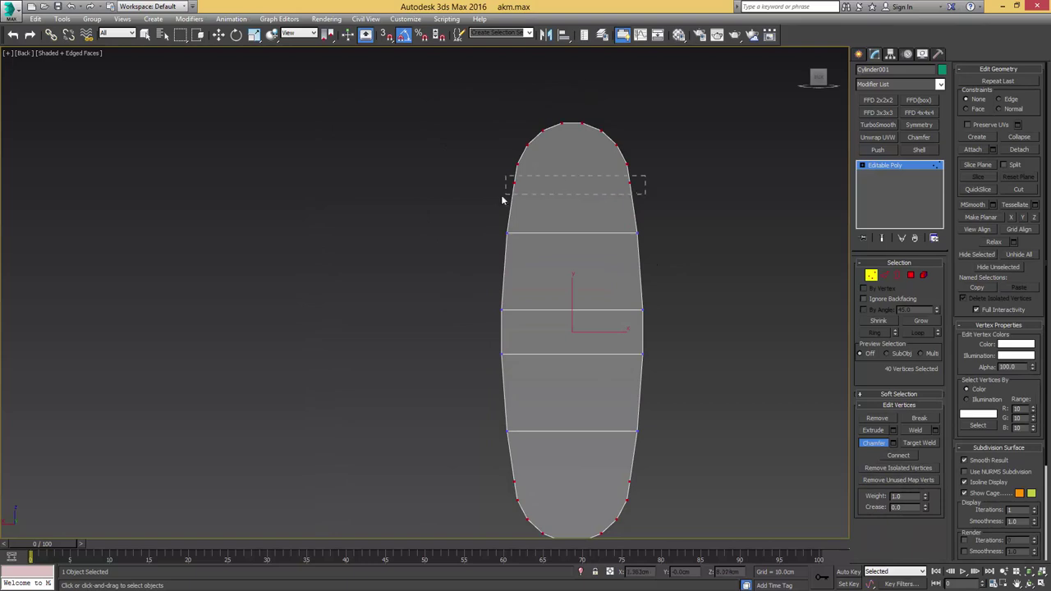
pyautogui.moveTo(503, 198); pyautogui.dragTo(504, 196)
pyautogui.keyDown('ctrl'); pyautogui.moveTo(650, 460); pyautogui.dragTo(500, 486); pyautogui.keyUp('ctrl')
pyautogui.press('w')
pyautogui.press('r')
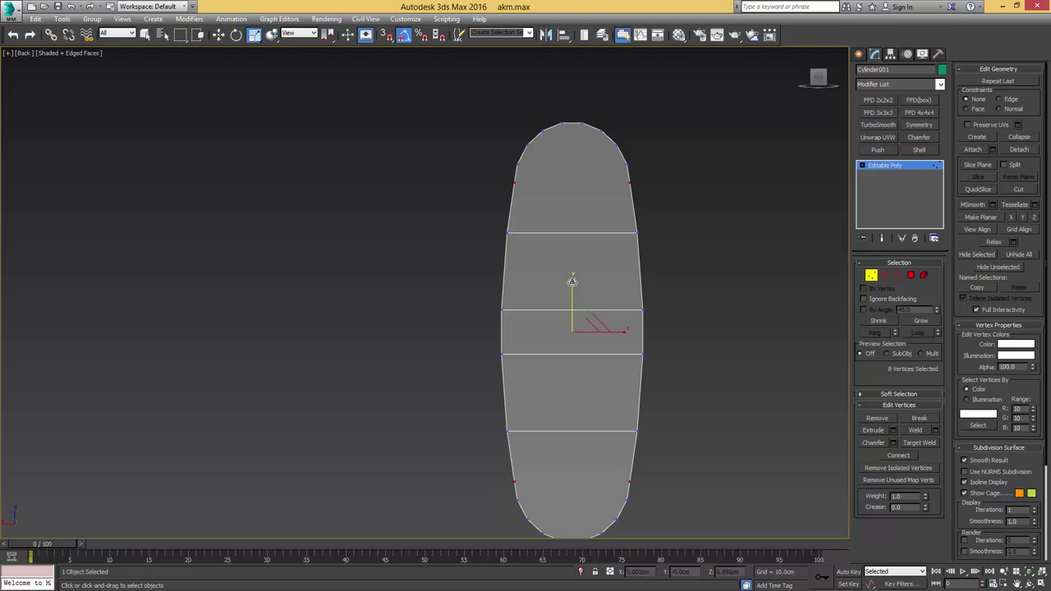
pyautogui.click(1002, 103)
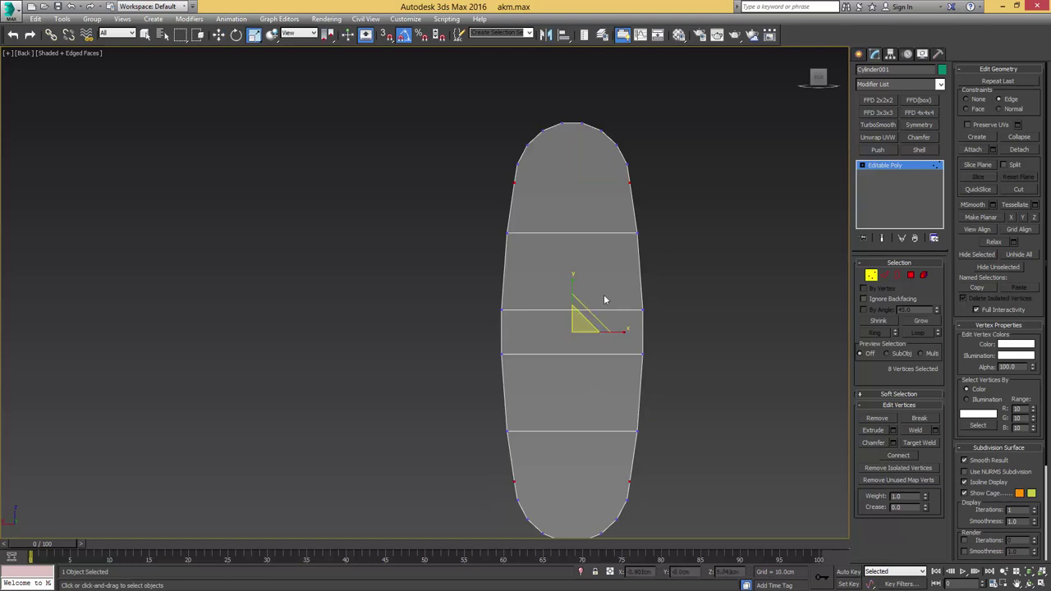
pyautogui.moveTo(570, 280); pyautogui.dragTo(571, 286)
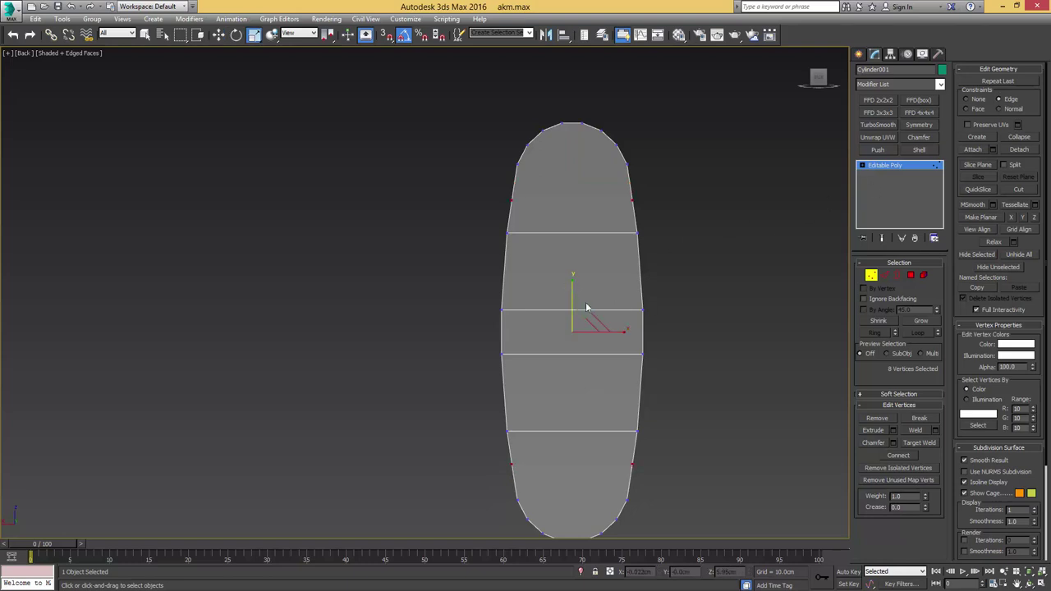
# Step: Set the constraint to None and rescale the eight selected vertices in width and height to smooth the end profile
pyautogui.click(969, 100)
pyautogui.moveTo(625, 333); pyautogui.dragTo(625, 332)
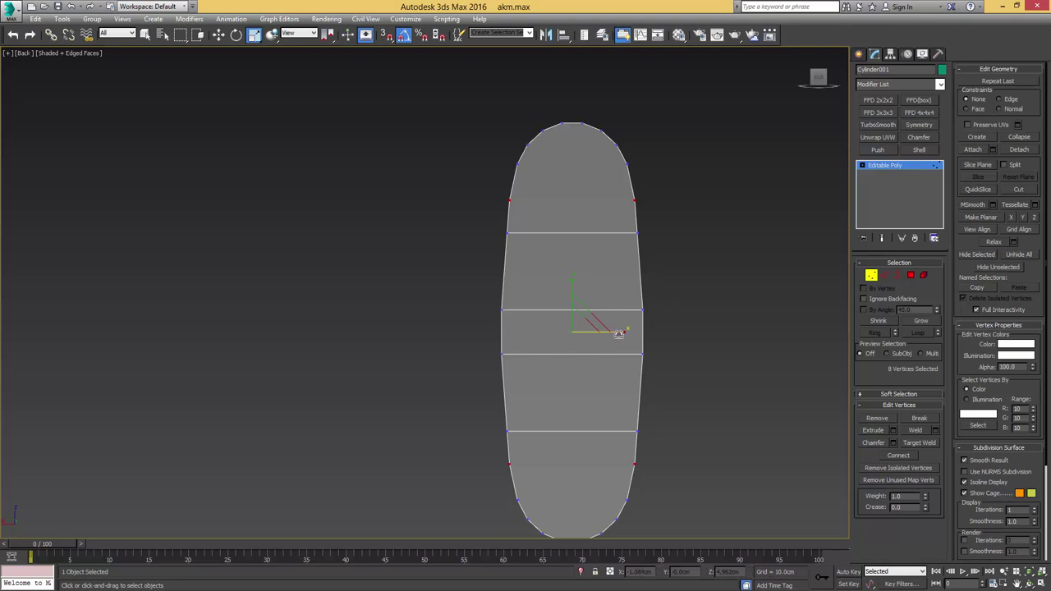
pyautogui.moveTo(573, 283); pyautogui.dragTo(575, 279)
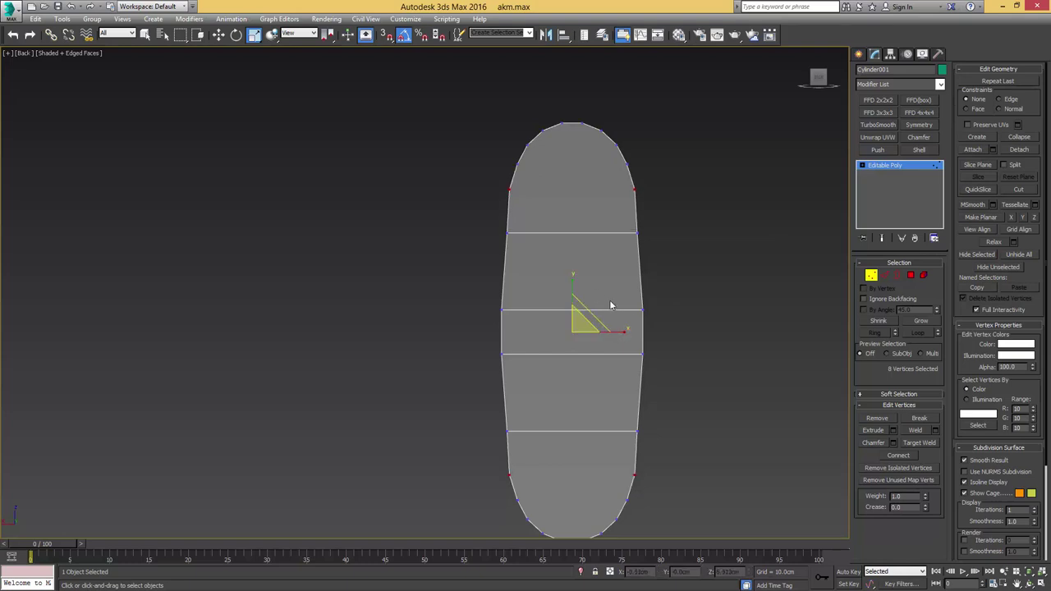
pyautogui.press('w')
pyautogui.press('r')
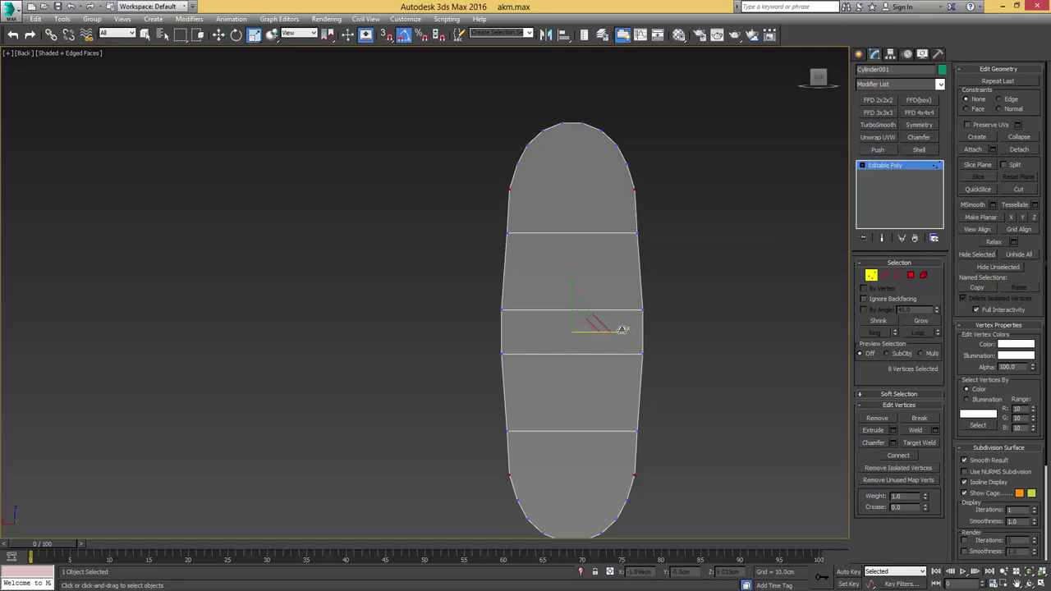
pyautogui.moveTo(623, 331); pyautogui.dragTo(621, 332)
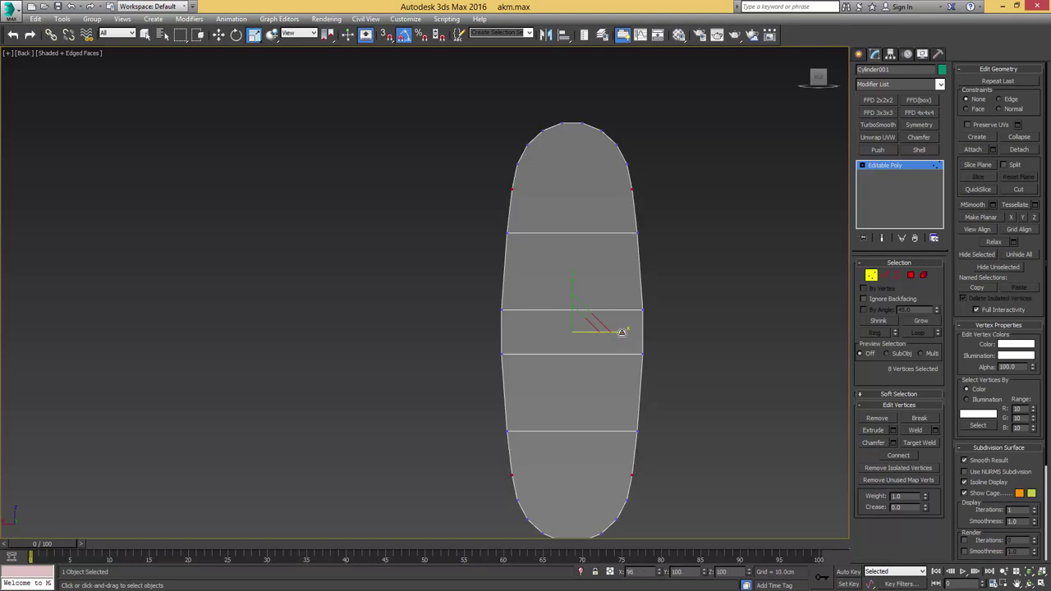
pyautogui.scroll(-2, 623, 332)
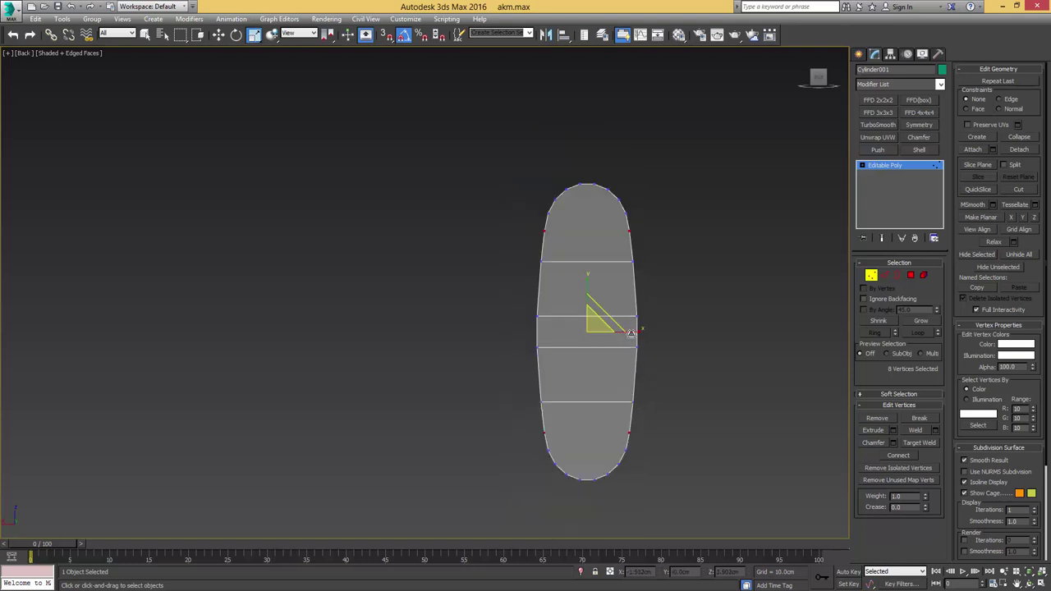
# Step: Apply an FFD 4x4x4 modifier and scale its top and bottom control points narrower across the width
pyautogui.press('1')
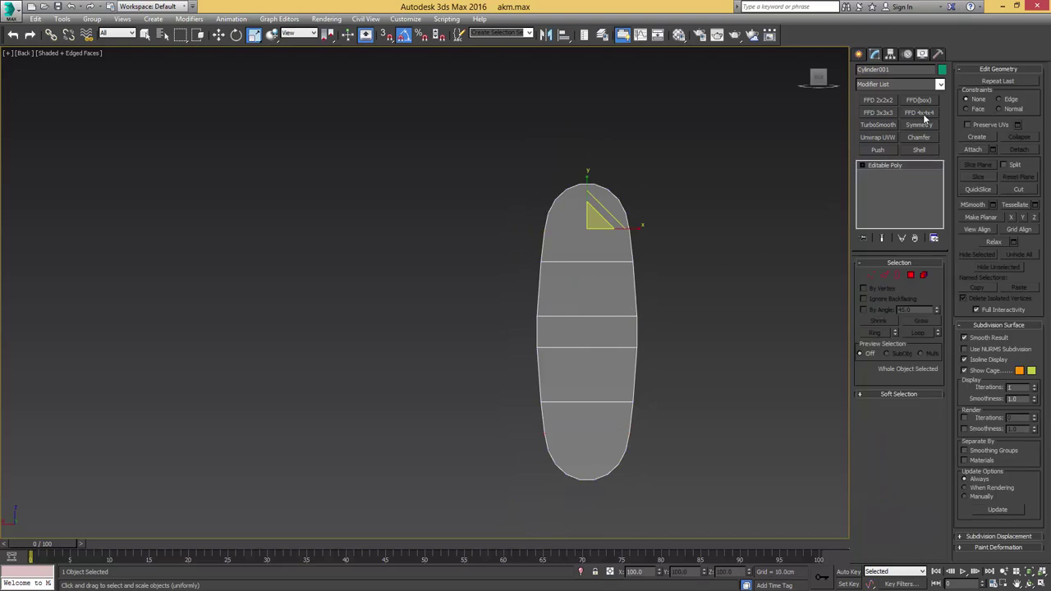
pyautogui.click(924, 113)
pyautogui.press('1')
pyautogui.moveTo(669, 160); pyautogui.dragTo(466, 219)
pyautogui.keyDown('ctrl'); pyautogui.moveTo(678, 452); pyautogui.dragTo(489, 491); pyautogui.keyUp('ctrl')
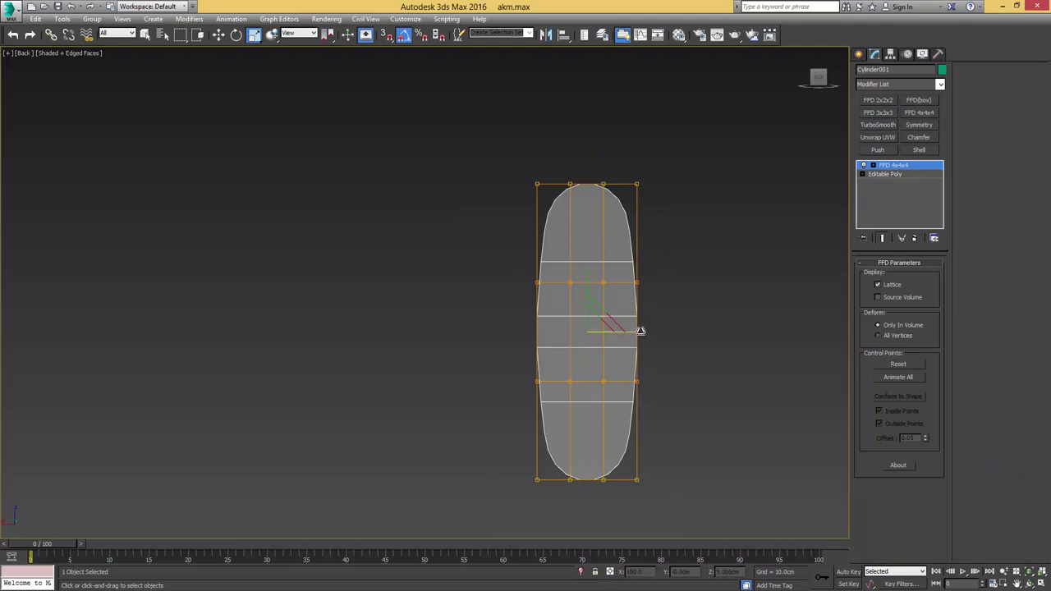
pyautogui.moveTo(641, 331); pyautogui.dragTo(634, 328)
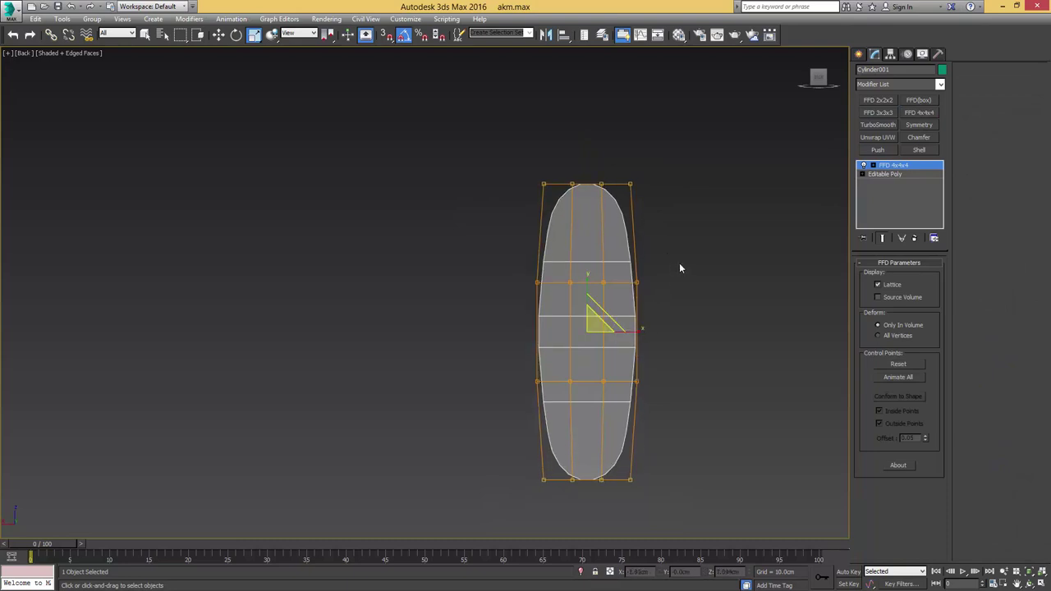
pyautogui.click(641, 334)
# Step: Narrow the lattice's top and bottom control points slightly more and collapse the FFD into an editable poly
pyautogui.moveTo(465, 255); pyautogui.dragTo(461, 258)
pyautogui.keyDown('ctrl'); pyautogui.moveTo(511, 514); pyautogui.dragTo(639, 433); pyautogui.keyUp('ctrl')
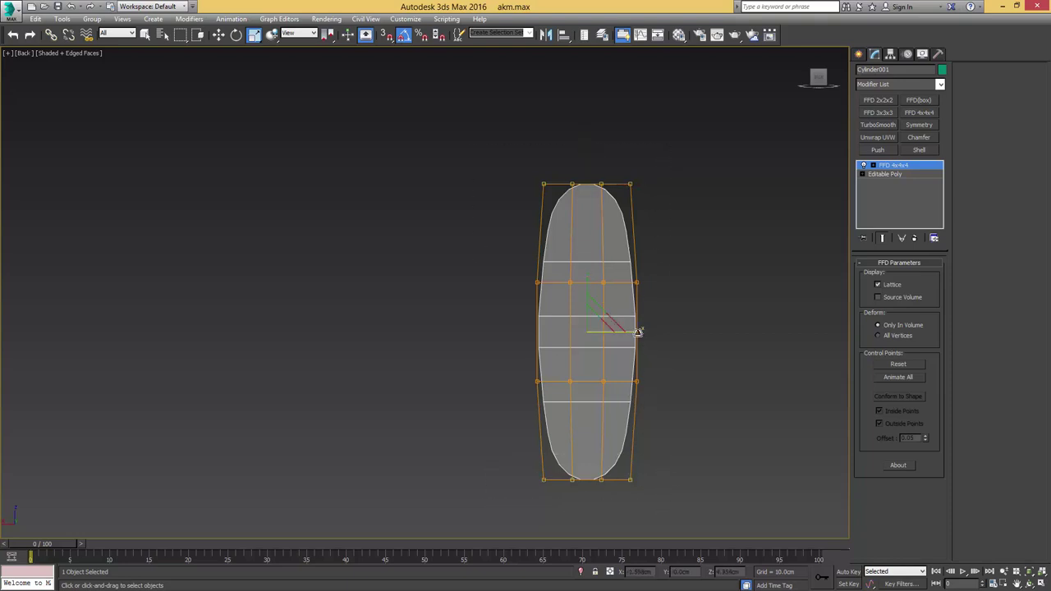
pyautogui.moveTo(638, 332); pyautogui.dragTo(635, 332)
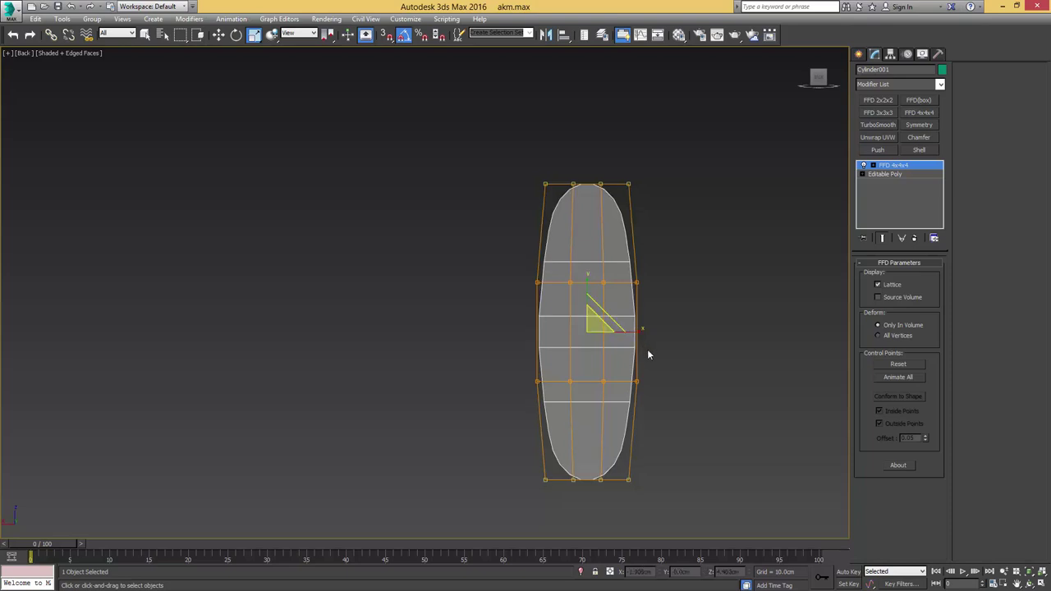
pyautogui.scroll(-1, 647, 349)
pyautogui.hotkey('alt', 'e')
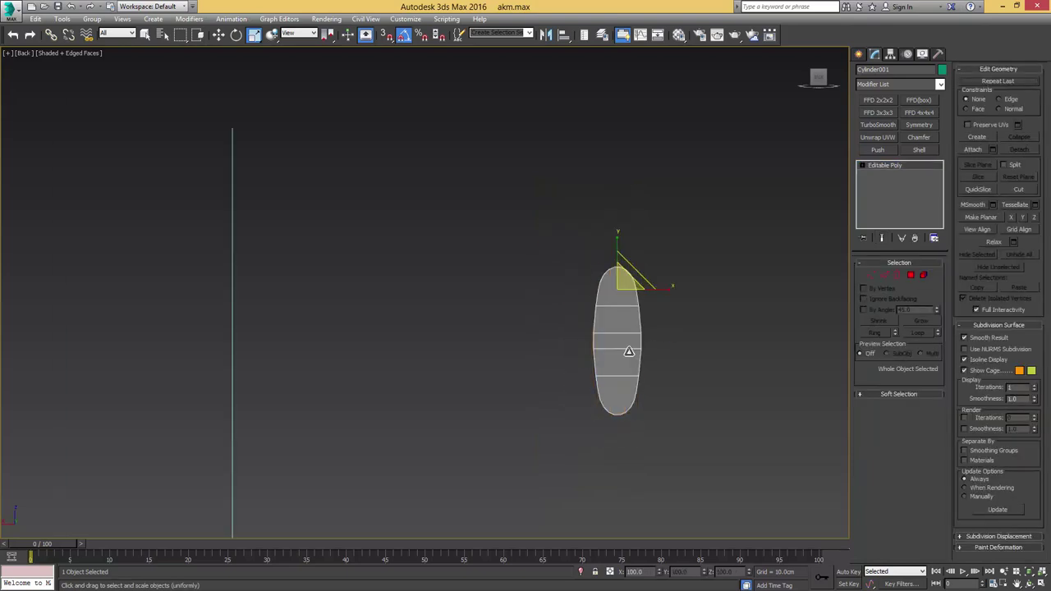
# Step: Try to select the edge loop around the cylinder's front end in the side view
pyautogui.moveTo(630, 351); pyautogui.dragTo(600, 337, button='middle')
pyautogui.moveTo(1050, 84)
pyautogui.mouseDown()
pyautogui.moveTo(629, 76)
pyautogui.moveTo(1050, 98)
pyautogui.mouseUp()
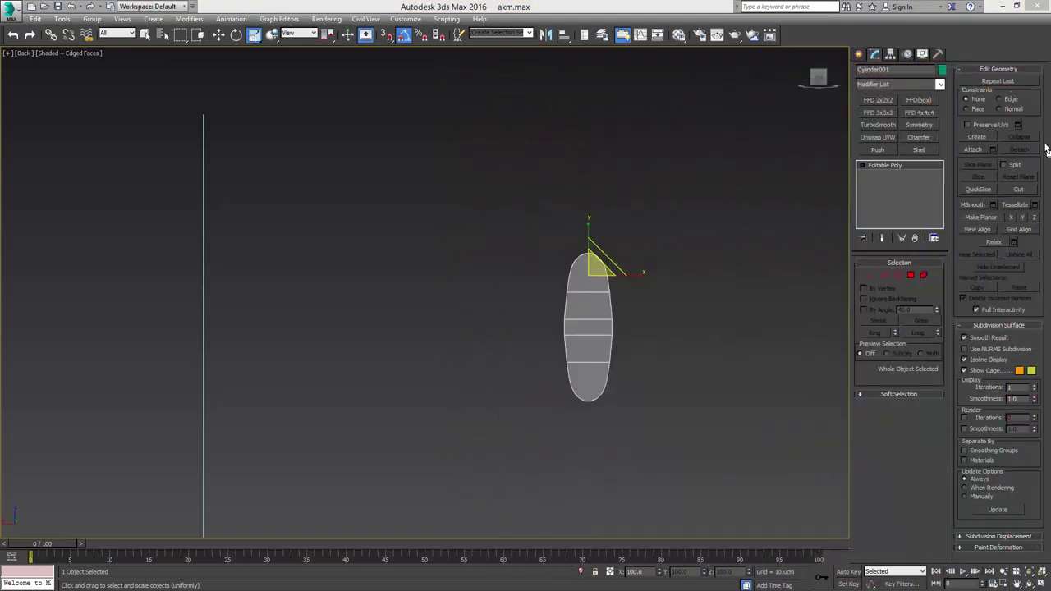
pyautogui.scroll(4, 647, 246)
pyautogui.press('l')
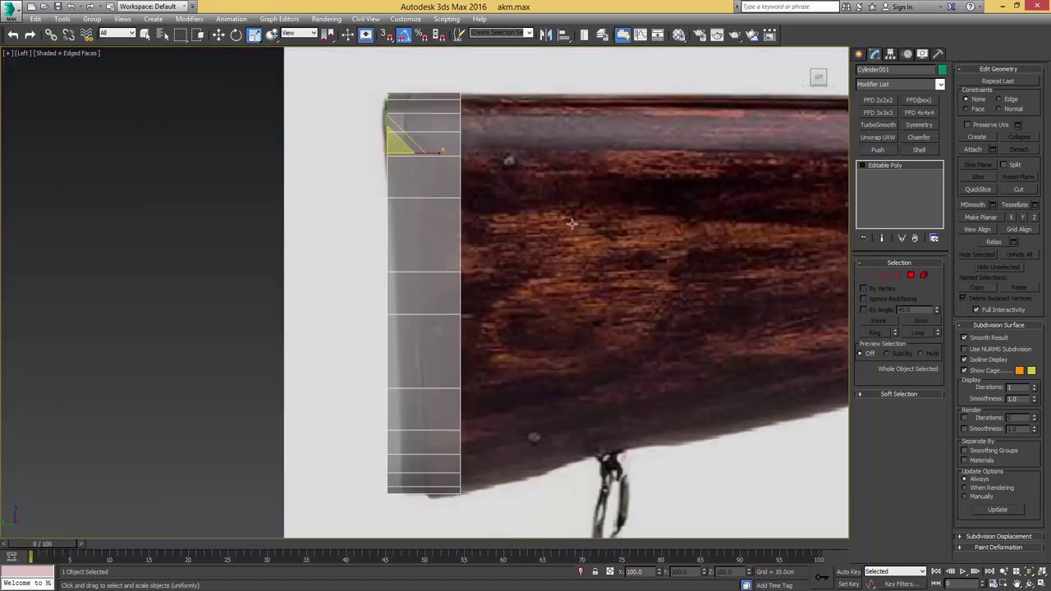
pyautogui.scroll(-1, 433, 218)
pyautogui.press('1')
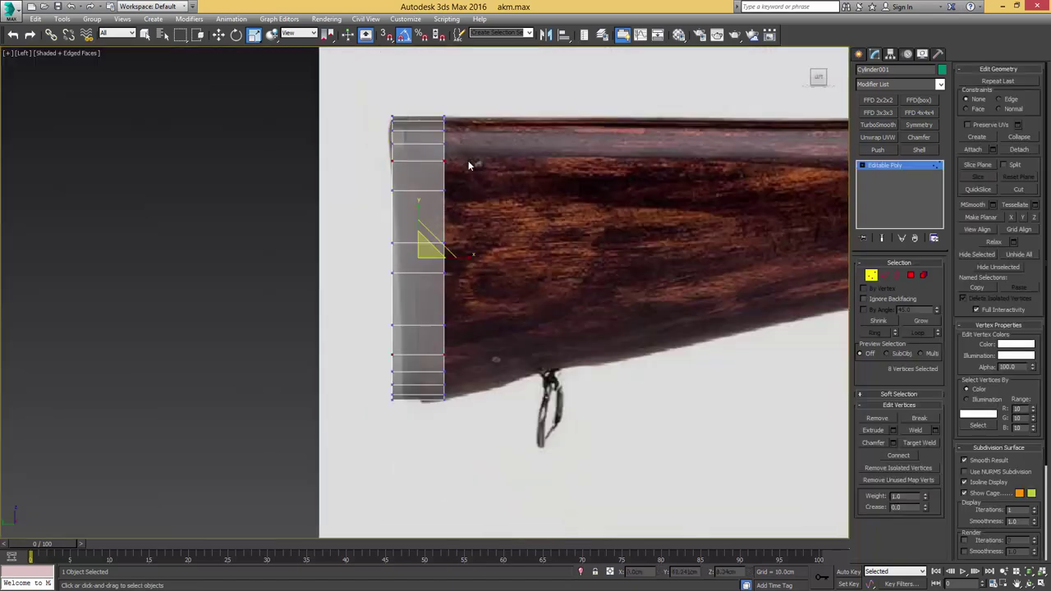
pyautogui.press('2')
pyautogui.press('q')
pyautogui.doubleClick(444, 211)
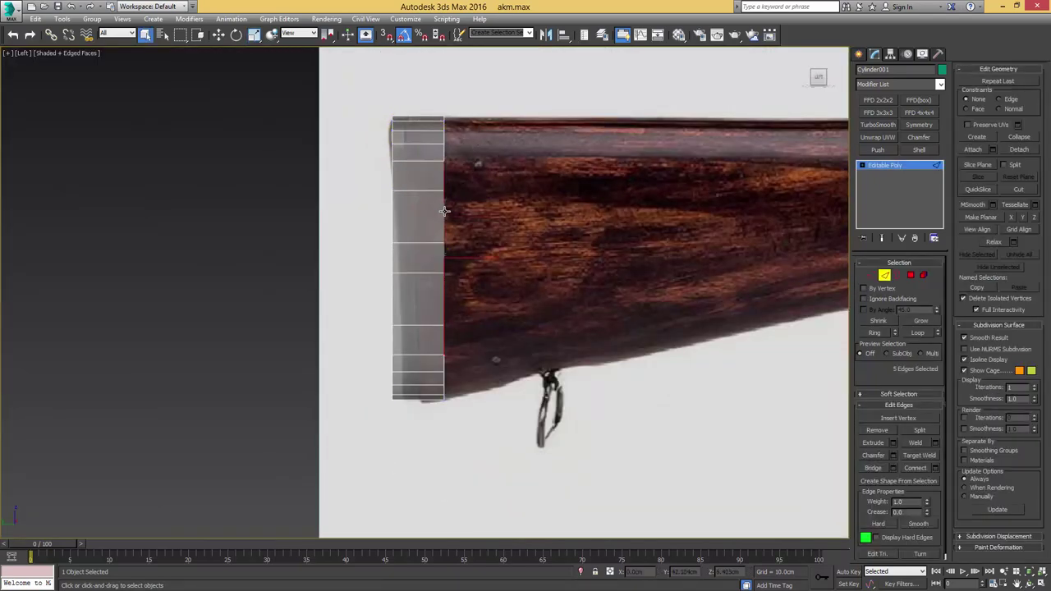
# Step: Delete the five polygons that cap the cylinder's front end, facing the rifle
pyautogui.keyDown('alt'); pyautogui.moveTo(463, 175); pyautogui.dragTo(452, 183, button='middle'); pyautogui.keyUp('alt')
pyautogui.press('4')
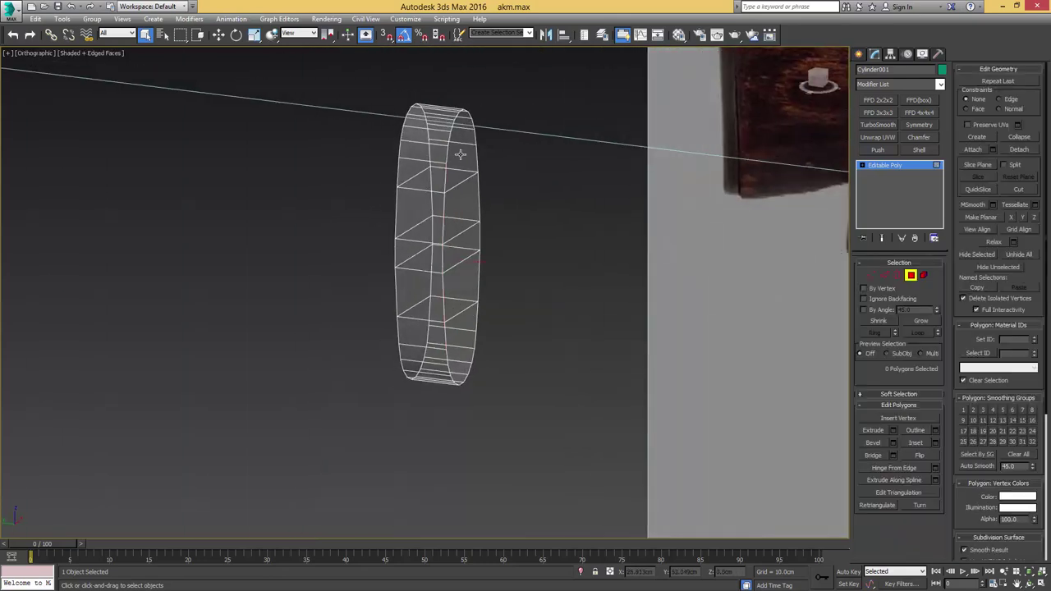
pyautogui.click(460, 156)
pyautogui.keyDown('ctrl'); pyautogui.click(461, 204); pyautogui.keyUp('ctrl')
pyautogui.keyDown('ctrl'); pyautogui.click(467, 248); pyautogui.keyUp('ctrl')
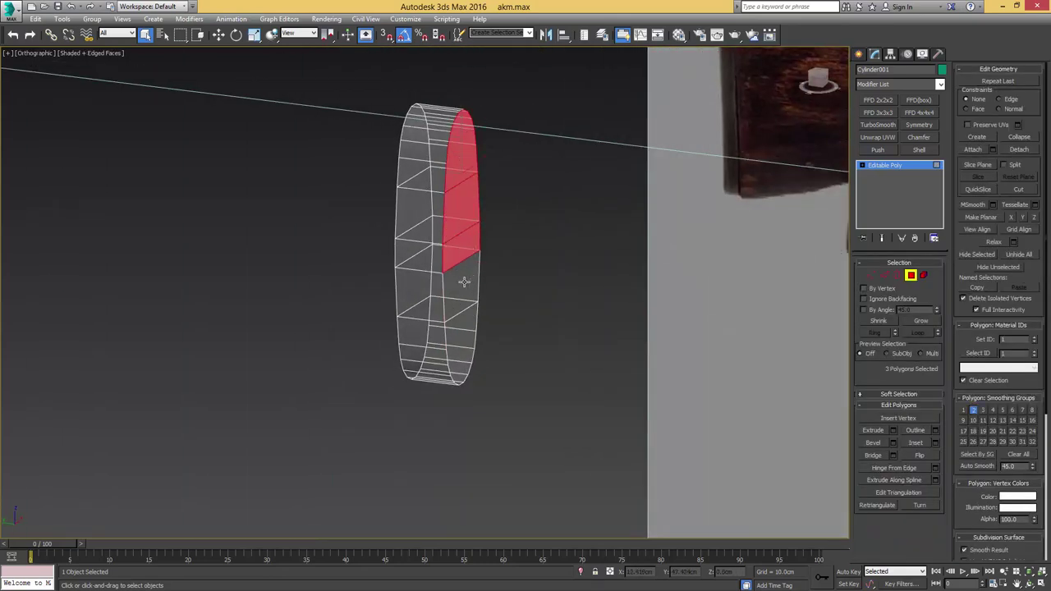
pyautogui.keyDown('ctrl'); pyautogui.click(465, 282); pyautogui.keyUp('ctrl')
pyautogui.keyDown('ctrl'); pyautogui.click(468, 332); pyautogui.keyUp('ctrl')
pyautogui.press('Delete')
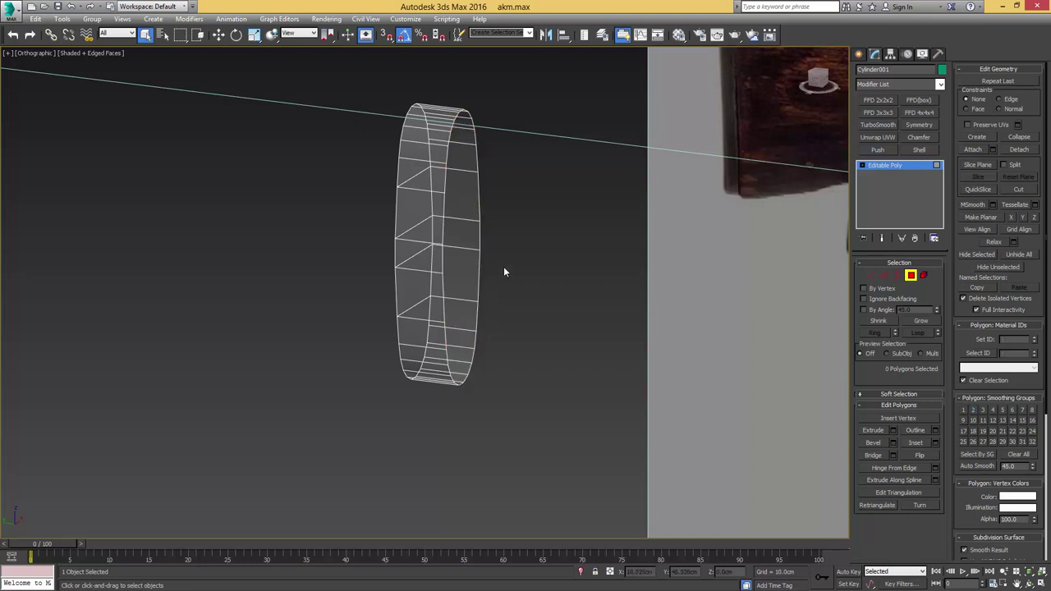
# Step: Select the cylinder's open front edge loop and move it forward to where the butt meets the stock's neck in the reference
pyautogui.press('2')
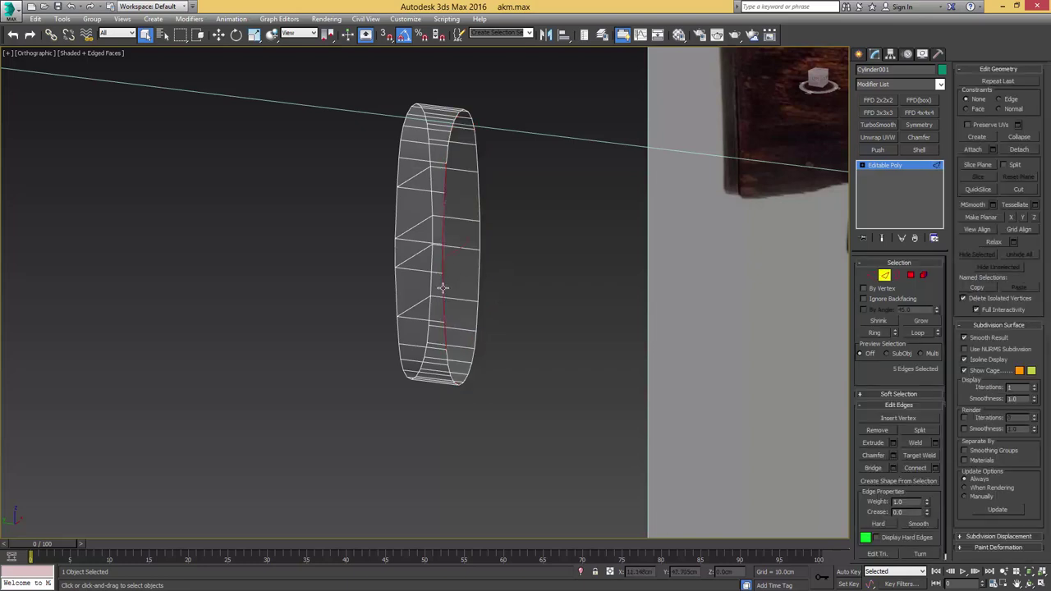
pyautogui.doubleClick(444, 288)
pyautogui.keyDown('alt'); pyautogui.moveTo(448, 291); pyautogui.dragTo(287, 259, button='middle'); pyautogui.keyUp('alt')
pyautogui.press('l')
pyautogui.scroll(-4, 509, 271)
pyautogui.scroll(2, 425, 262)
pyautogui.press('w')
pyautogui.moveTo(284, 289); pyautogui.dragTo(736, 253)
pyautogui.moveTo(697, 220); pyautogui.dragTo(481, 275, button='middle')
pyautogui.scroll(3, 486, 269)
pyautogui.moveTo(473, 209); pyautogui.dragTo(463, 249, button='middle')
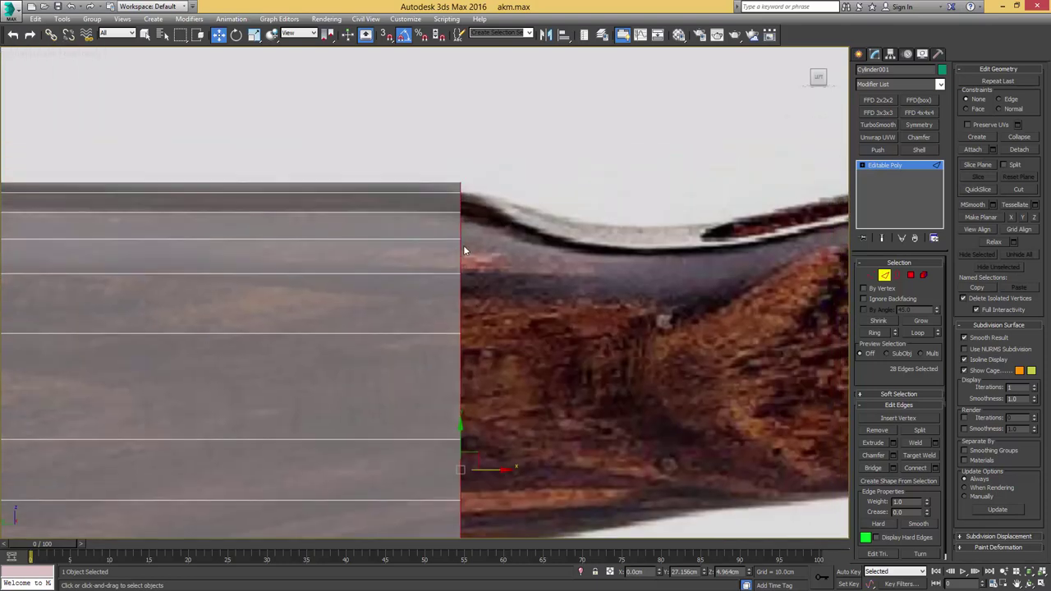
pyautogui.scroll(-5, 464, 212)
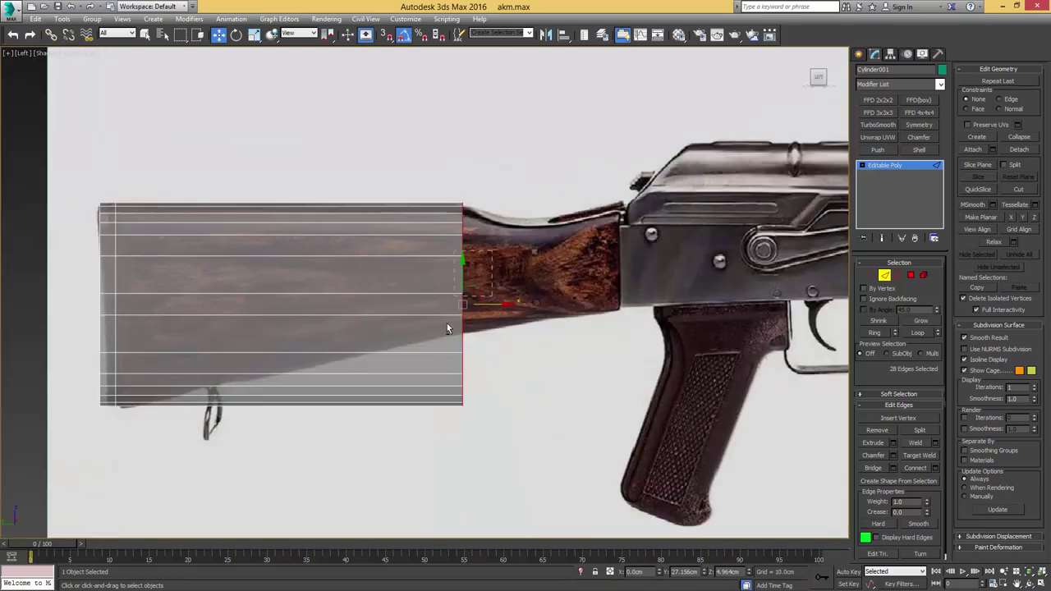
# Step: Extend the front end's top nine edges in two segments down the neck's curve and scale the first new row shorter vertically
pyautogui.moveTo(407, 468); pyautogui.dragTo(407, 468)
pyautogui.scroll(4, 469, 215)
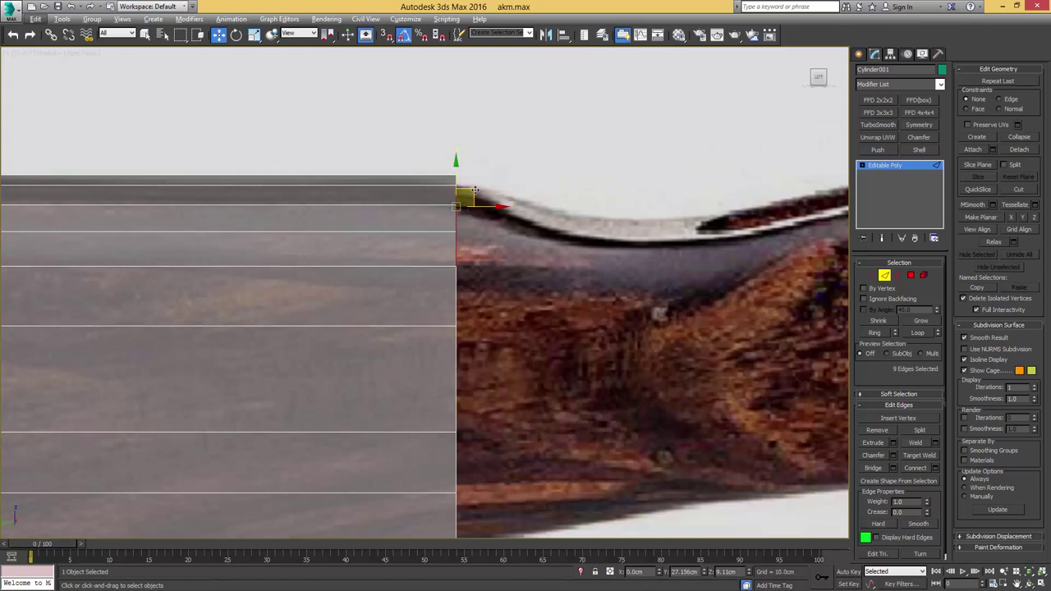
pyautogui.keyDown('shift'); pyautogui.moveTo(472, 191); pyautogui.dragTo(589, 212); pyautogui.keyUp('shift')
pyautogui.press('r')
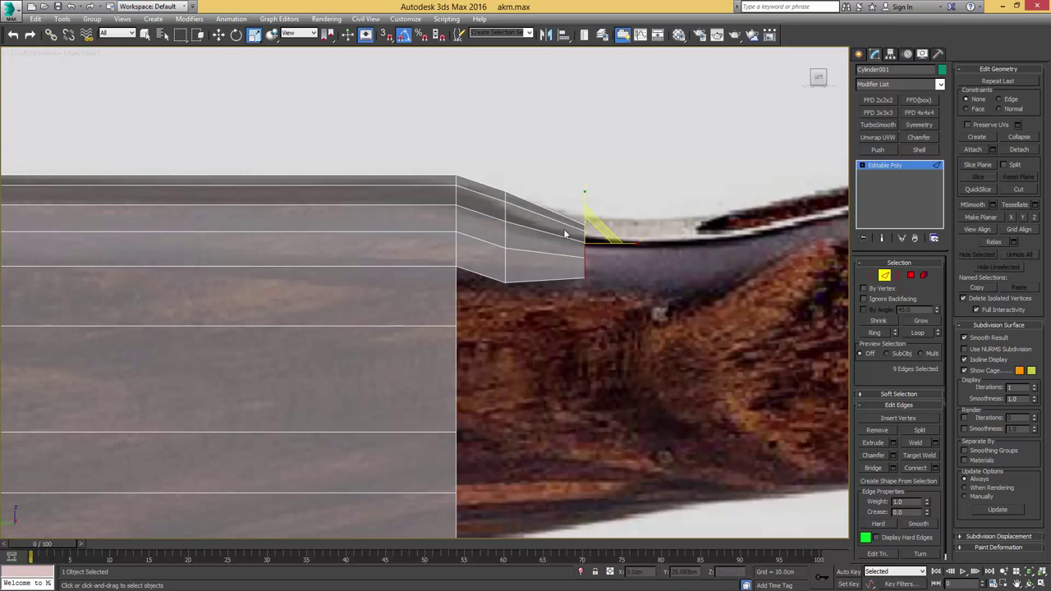
pyautogui.doubleClick(506, 255)
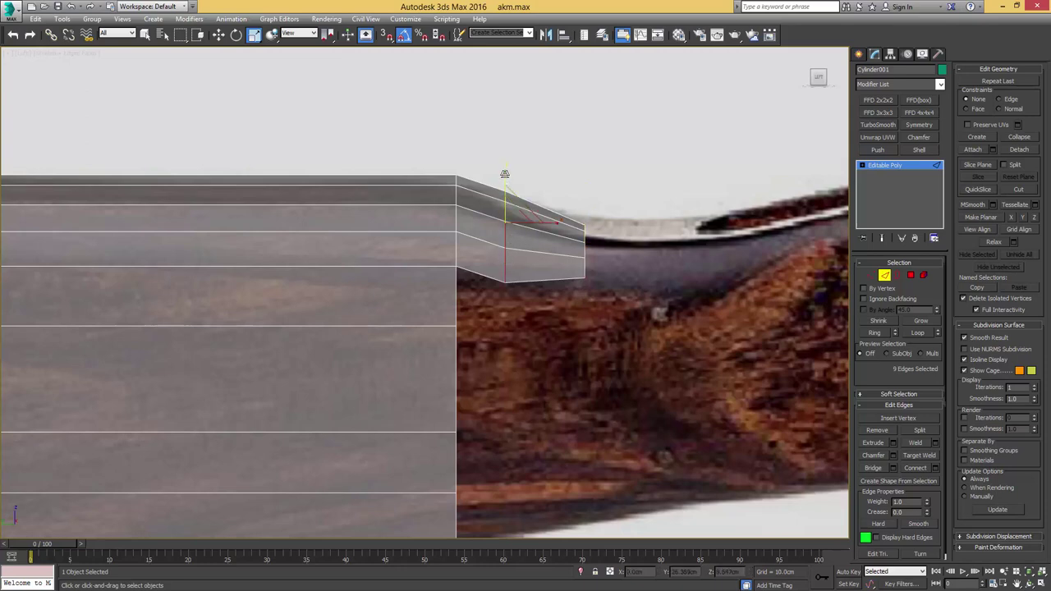
pyautogui.moveTo(504, 175); pyautogui.dragTo(506, 185)
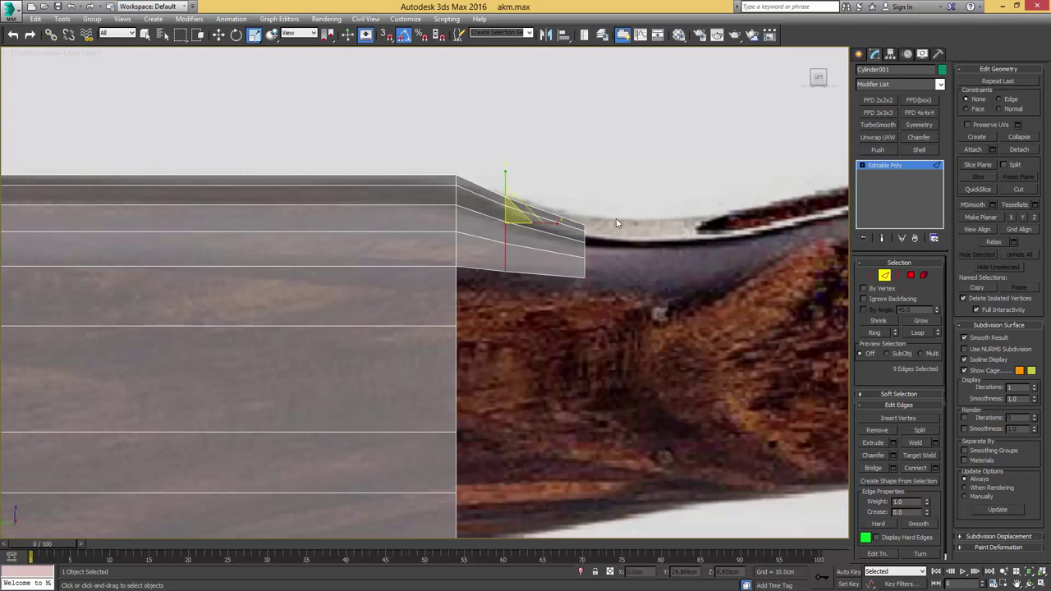
# Step: Extend the neck's end edges forward by another segment and chamfer the edge row behind it into two rows
pyautogui.press('q')
pyautogui.doubleClick(584, 269)
pyautogui.moveTo(617, 247); pyautogui.dragTo(513, 235, button='middle')
pyautogui.press('w')
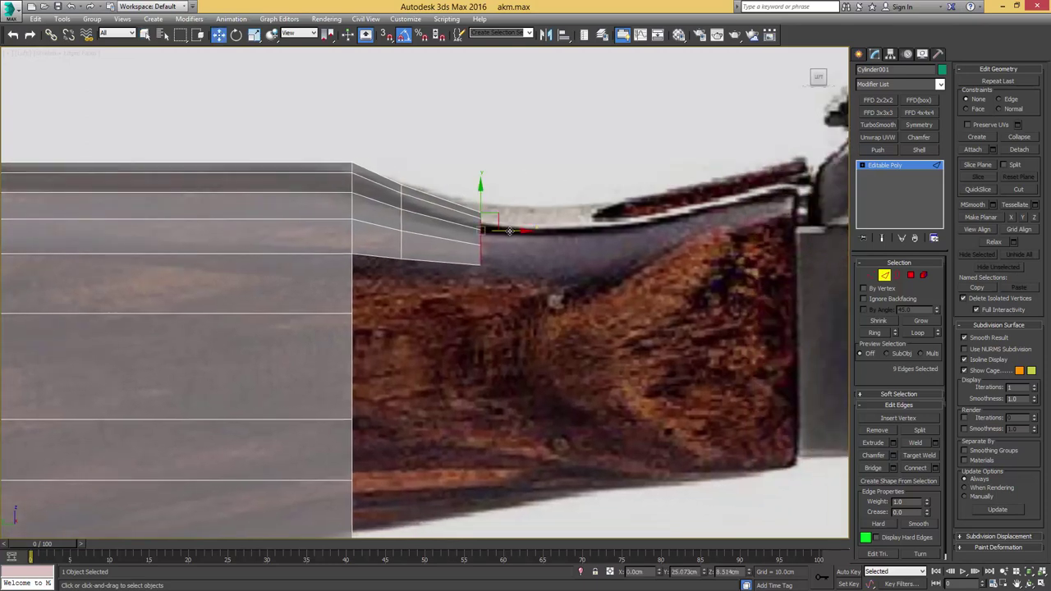
pyautogui.moveTo(478, 204); pyautogui.dragTo(569, 234)
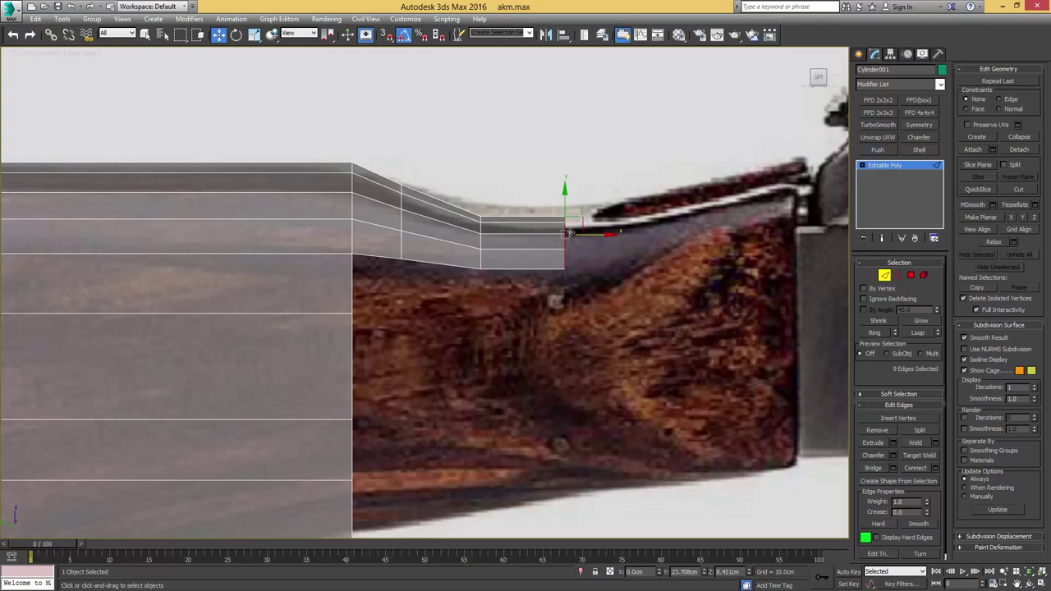
pyautogui.doubleClick(478, 259)
pyautogui.hotkey('ctrl', 'shift', 'c')
pyautogui.moveTo(481, 257); pyautogui.dragTo(529, 232)
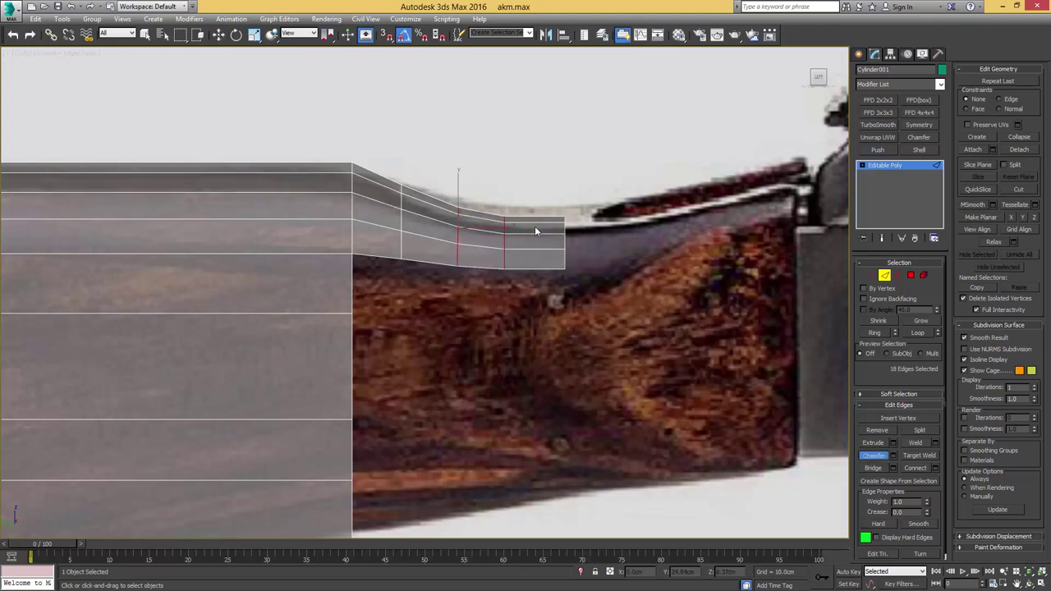
# Step: Scale the vertex rows around the neck's dip vertically to fit the reference curve
pyautogui.press('1')
pyautogui.moveTo(601, 193); pyautogui.dragTo(497, 277)
pyautogui.scroll(2, 549, 246)
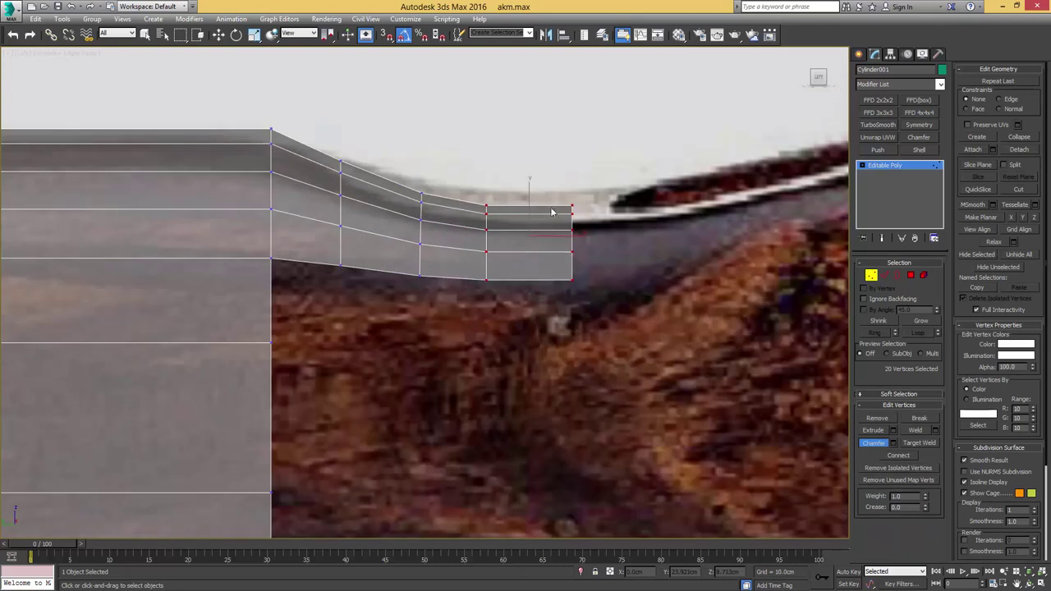
pyautogui.press('r')
pyautogui.moveTo(527, 186); pyautogui.dragTo(526, 196)
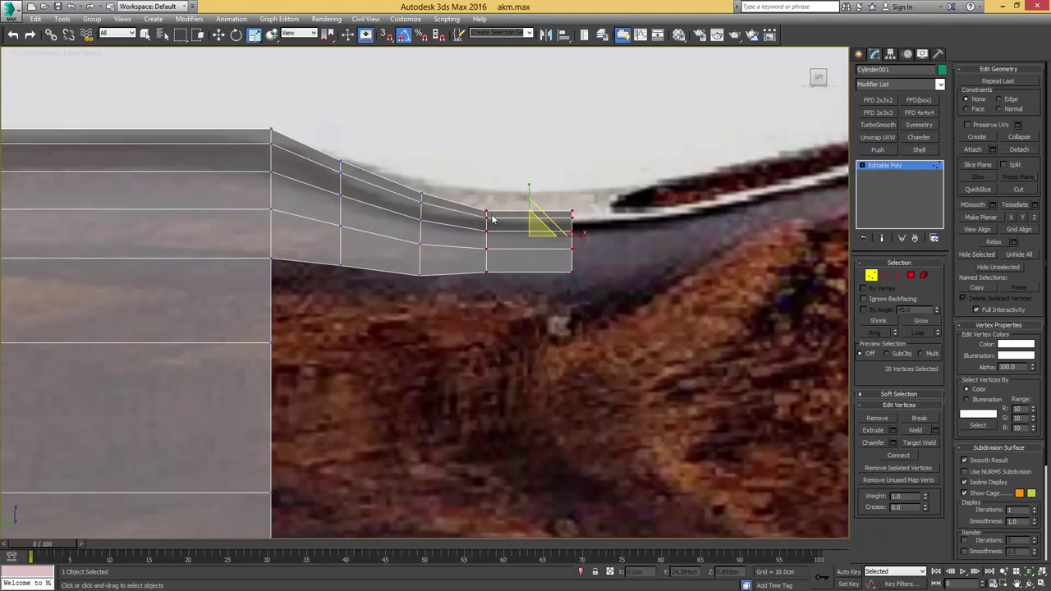
pyautogui.moveTo(420, 236); pyautogui.dragTo(402, 287)
pyautogui.moveTo(419, 178); pyautogui.dragTo(418, 184)
pyautogui.moveTo(597, 202); pyautogui.dragTo(559, 281)
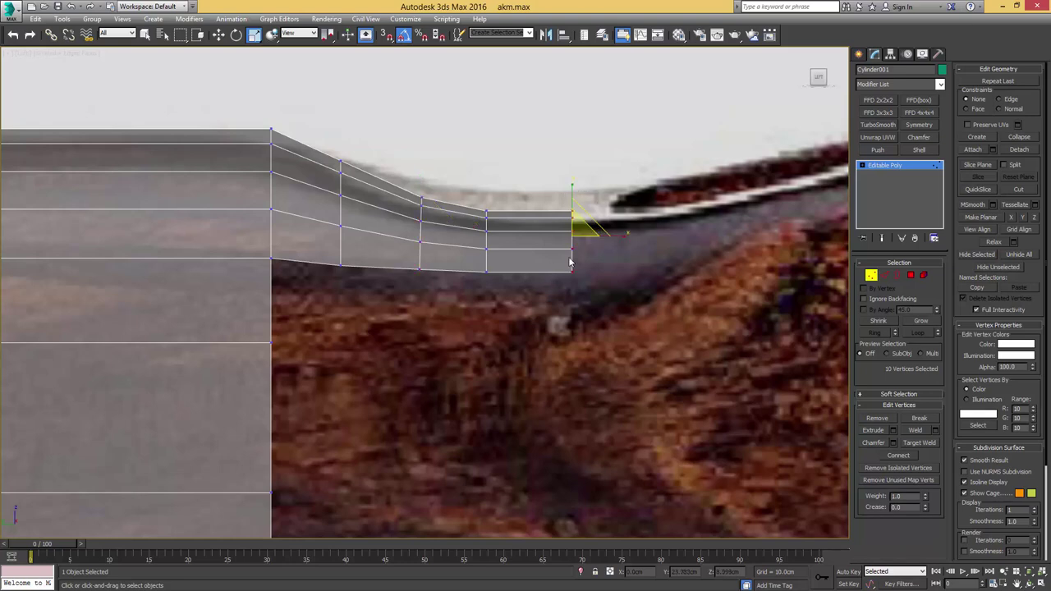
# Step: Extend the neck's end edges in two segments, the second rising to the receiver along the reference's top contour
pyautogui.press('2')
pyautogui.doubleClick(571, 259)
pyautogui.moveTo(518, 237); pyautogui.dragTo(412, 243, button='middle')
pyautogui.press('w')
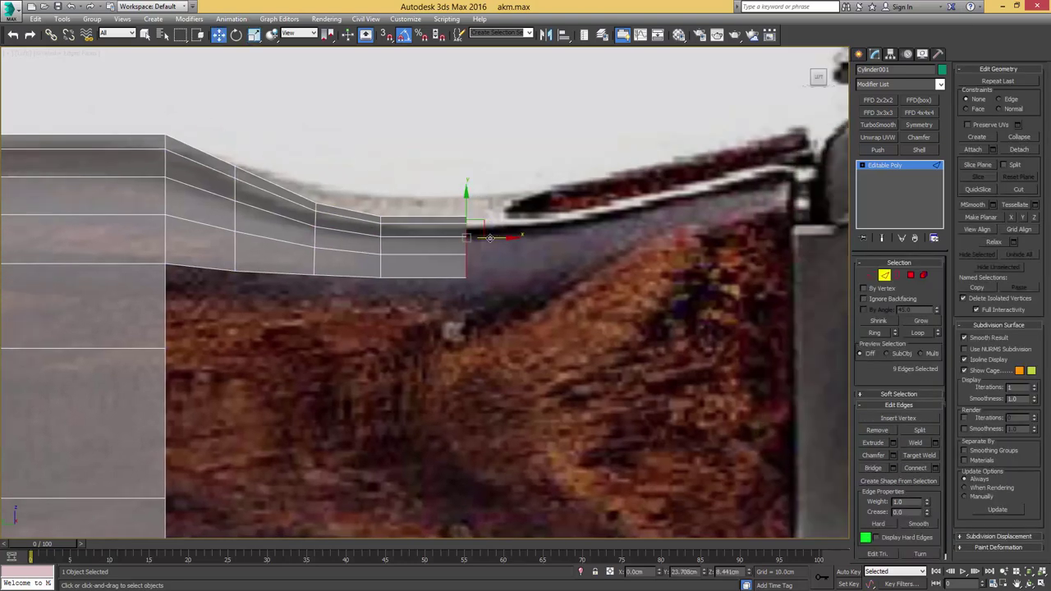
pyautogui.keyDown('shift'); pyautogui.moveTo(494, 238); pyautogui.dragTo(811, 143); pyautogui.keyUp('shift')
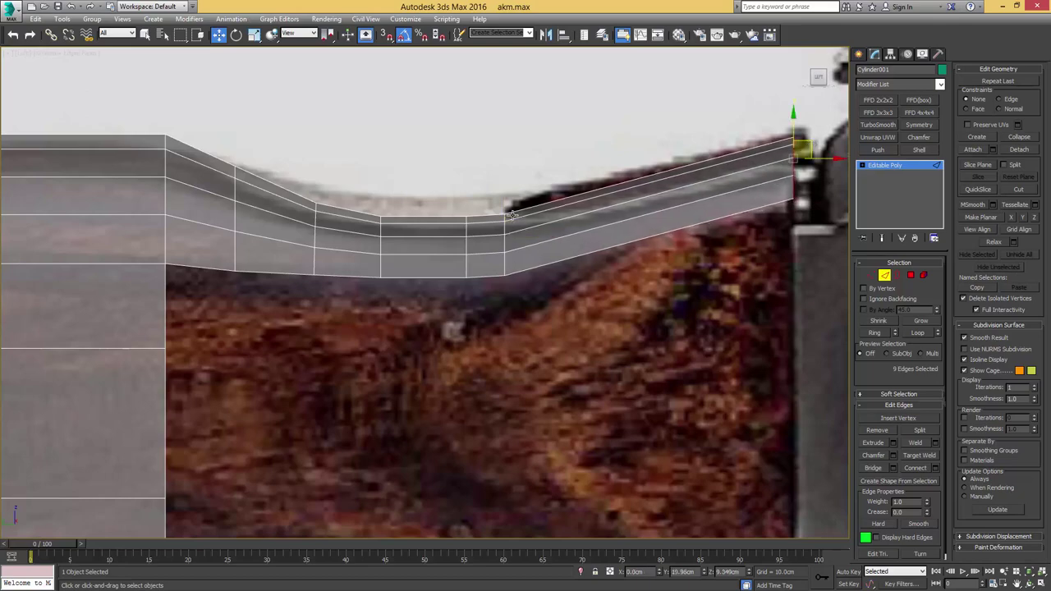
# Step: Select the neck's first vertex row without its lowest pair and scale the eight vertices slightly flatter vertically
pyautogui.scroll(-2, 474, 221)
pyautogui.moveTo(355, 252)
pyautogui.mouseDown(button='middle')
pyautogui.moveTo(432, 239)
pyautogui.moveTo(370, 272)
pyautogui.moveTo(345, 258)
pyautogui.moveTo(410, 267)
pyautogui.moveTo(429, 253)
pyautogui.mouseUp(button='middle')
pyautogui.scroll(-3, 423, 238)
pyautogui.press('1')
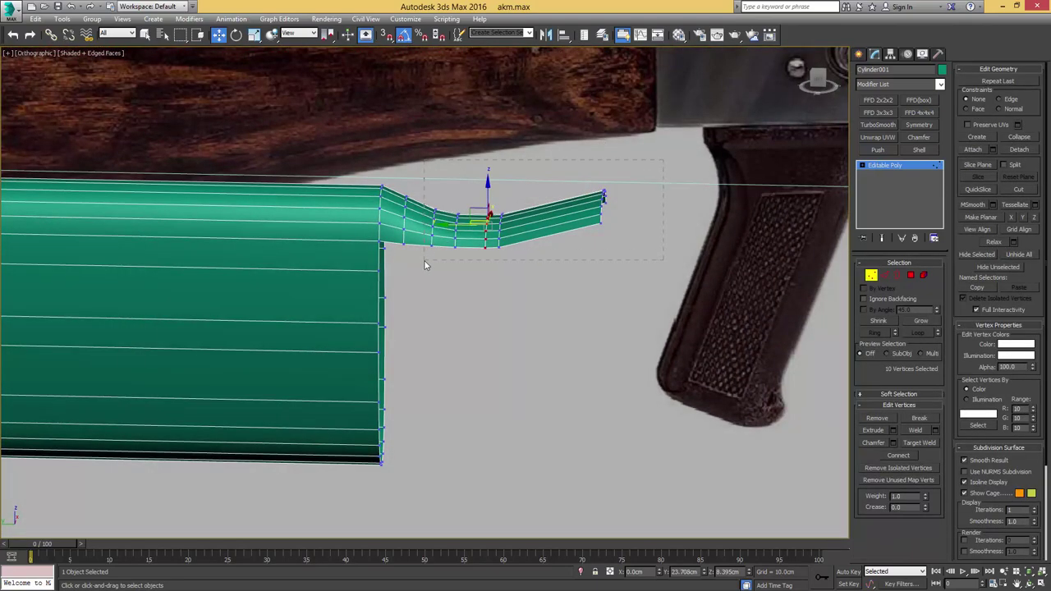
pyautogui.moveTo(425, 265); pyautogui.dragTo(429, 263)
pyautogui.moveTo(437, 194); pyautogui.dragTo(546, 164, button='middle')
pyautogui.scroll(3, 546, 164)
pyautogui.moveTo(495, 265); pyautogui.dragTo(487, 299)
pyautogui.keyDown('alt'); pyautogui.moveTo(544, 215); pyautogui.dragTo(474, 223, button='middle'); pyautogui.keyUp('alt')
pyautogui.keyDown('alt'); pyautogui.moveTo(591, 258); pyautogui.dragTo(567, 265); pyautogui.keyUp('alt')
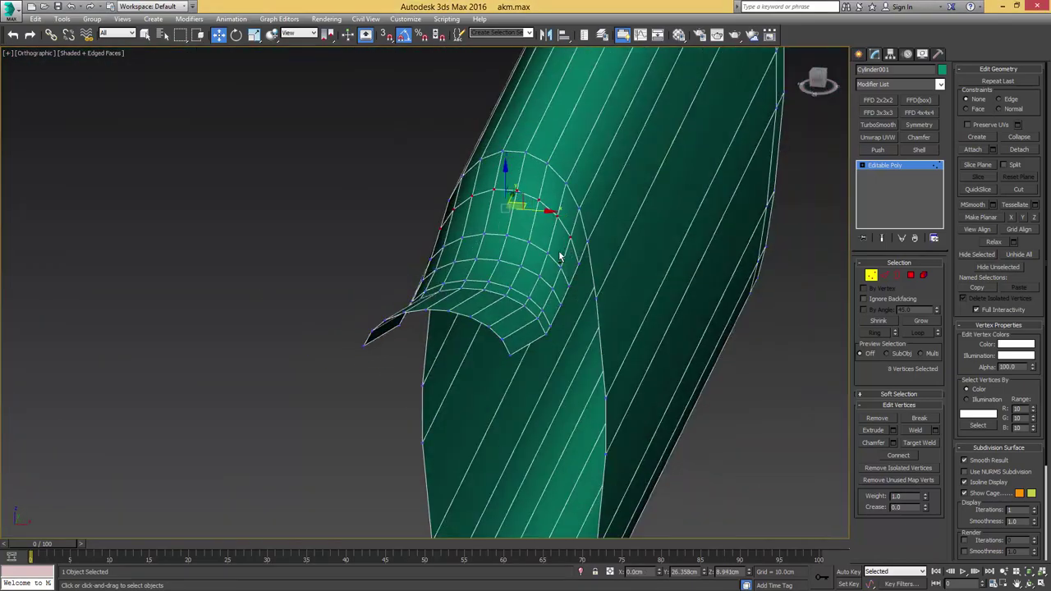
pyautogui.keyDown('alt'); pyautogui.moveTo(561, 253); pyautogui.dragTo(636, 229, button='middle'); pyautogui.keyUp('alt')
pyautogui.press('l')
pyautogui.press('r')
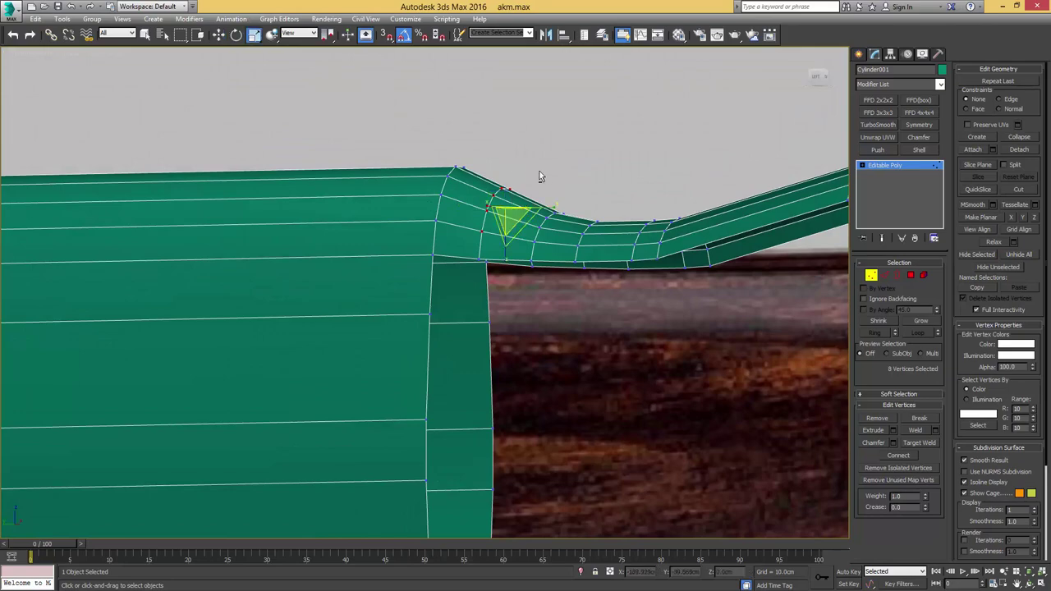
pyautogui.keyDown('alt'); pyautogui.moveTo(540, 171); pyautogui.dragTo(548, 175, button='middle'); pyautogui.keyUp('alt')
pyautogui.press('l')
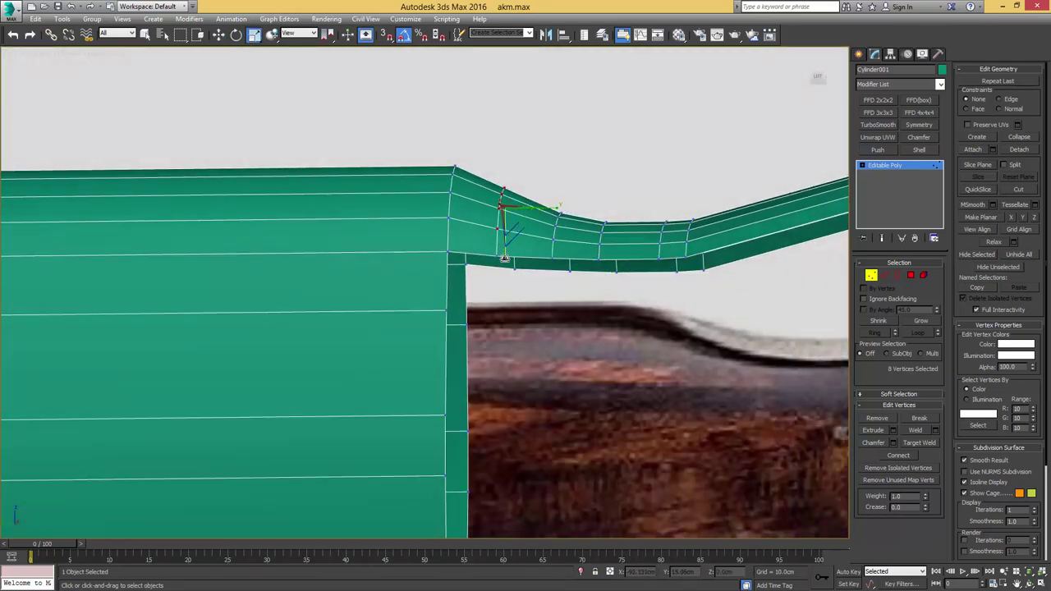
pyautogui.keyDown('alt'); pyautogui.moveTo(504, 235); pyautogui.dragTo(461, 224, button='middle'); pyautogui.keyUp('alt')
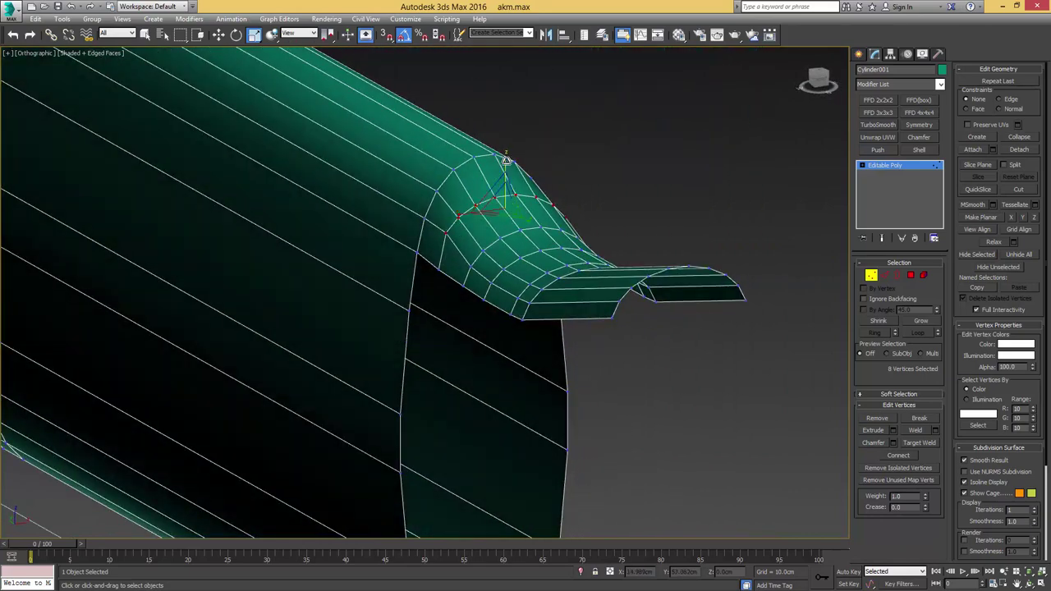
pyautogui.moveTo(507, 161); pyautogui.dragTo(506, 165)
# Step: With the Edge constraint on, slide the lowest pair of those vertices down along their edges to even the row's spacing
pyautogui.keyDown('alt'); pyautogui.moveTo(503, 184); pyautogui.dragTo(465, 252, button='middle'); pyautogui.keyUp('alt')
pyautogui.click(465, 245)
pyautogui.press('w')
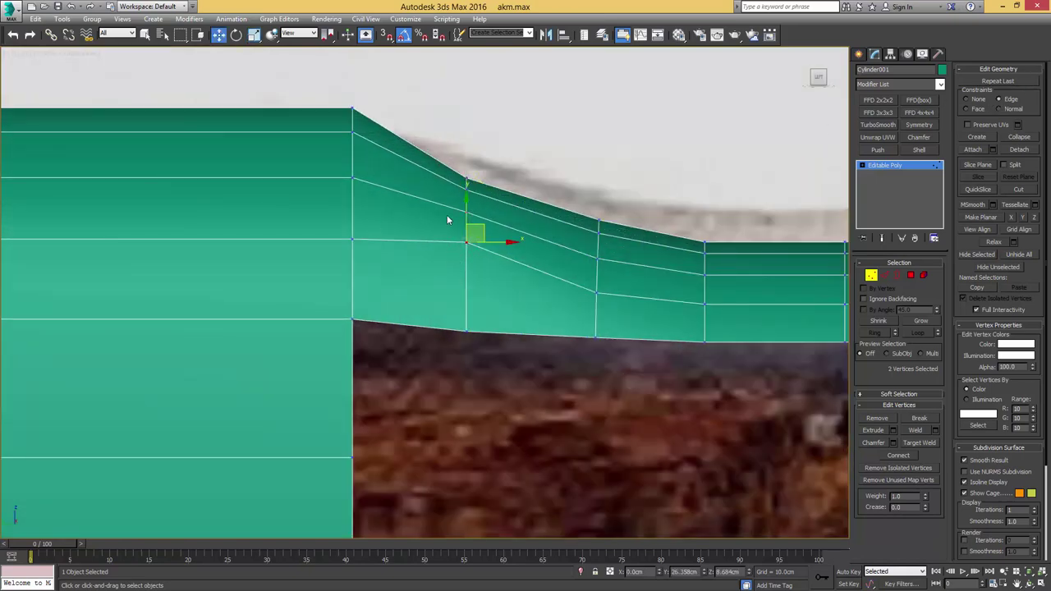
pyautogui.moveTo(467, 212); pyautogui.dragTo(466, 230)
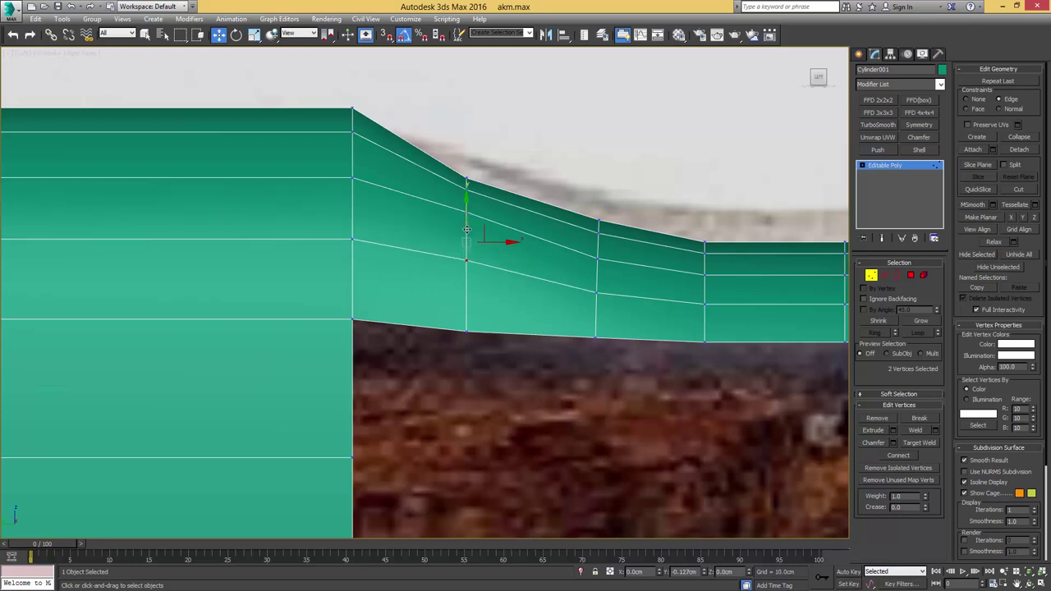
# Step: Turn off the edge constraint and scale the upper 32 vertices of the neck's four middle rows flatter vertically
pyautogui.scroll(-4, 534, 244)
pyautogui.moveTo(541, 249); pyautogui.dragTo(358, 244, button='middle')
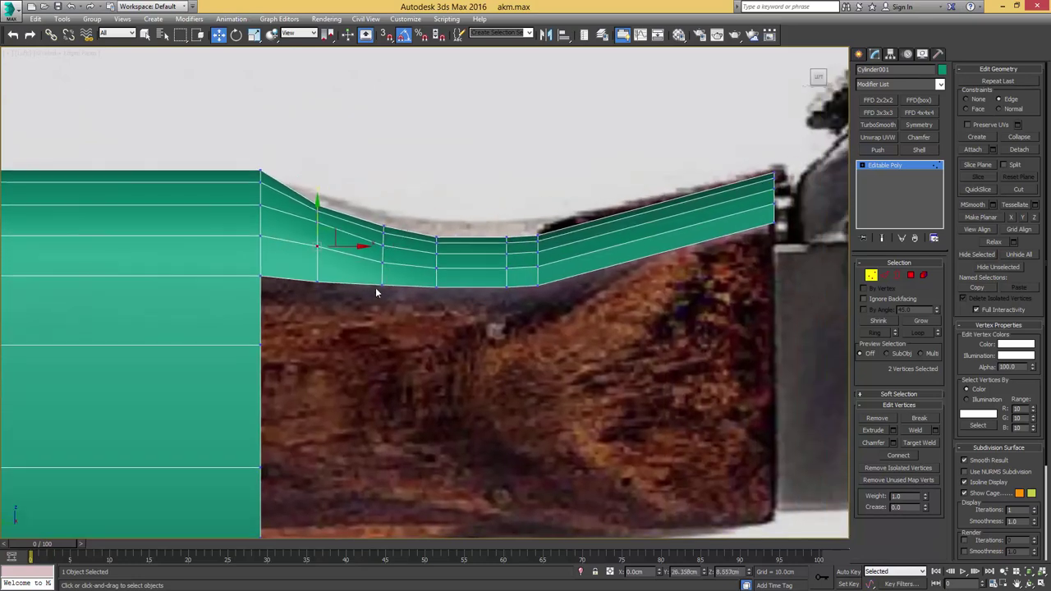
pyautogui.moveTo(451, 224); pyautogui.dragTo(464, 217)
pyautogui.keyDown('alt'); pyautogui.moveTo(496, 221); pyautogui.dragTo(441, 238); pyautogui.keyUp('alt')
pyautogui.keyDown('alt'); pyautogui.moveTo(441, 237); pyautogui.dragTo(439, 242, button='middle'); pyautogui.keyUp('alt')
pyautogui.press('r')
pyautogui.click(967, 100)
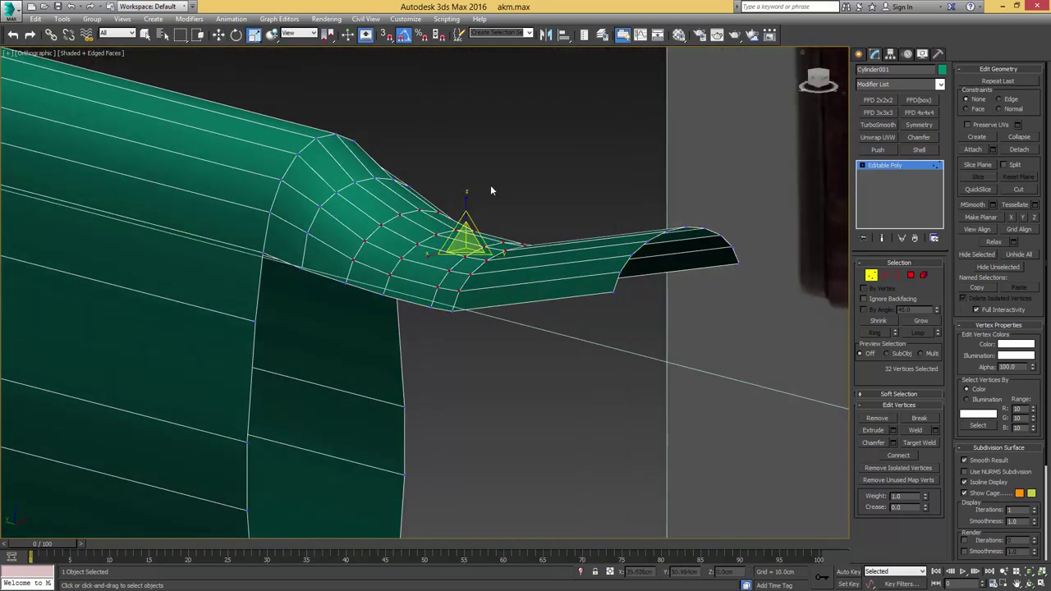
pyautogui.moveTo(467, 197); pyautogui.dragTo(470, 214)
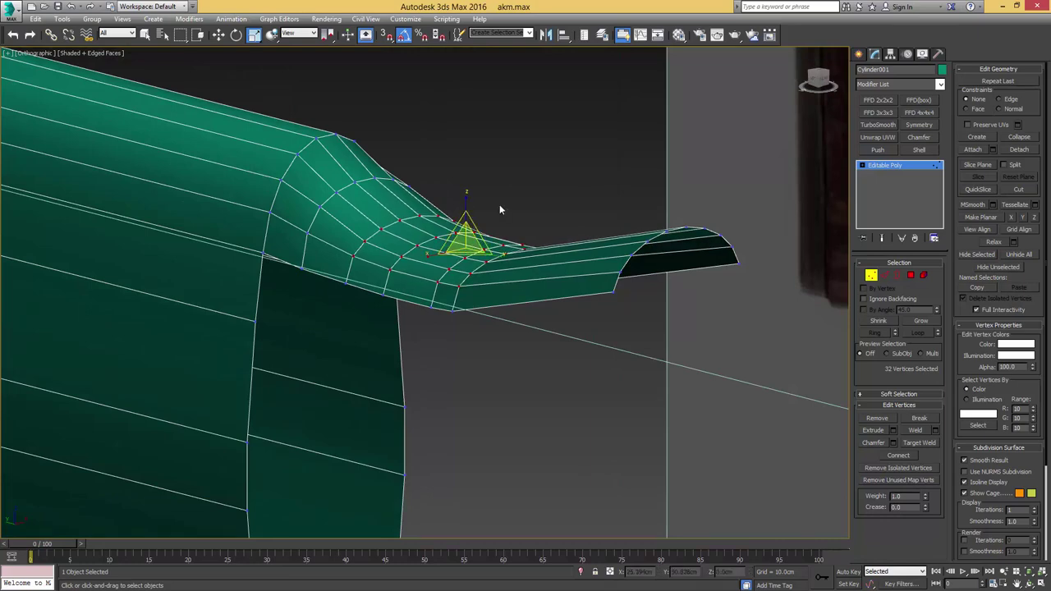
# Step: Select the upper eight vertices of the neck's receiver-side row and scale them flatter vertically
pyautogui.keyDown('alt'); pyautogui.moveTo(628, 224); pyautogui.dragTo(733, 192, button='middle'); pyautogui.keyUp('alt')
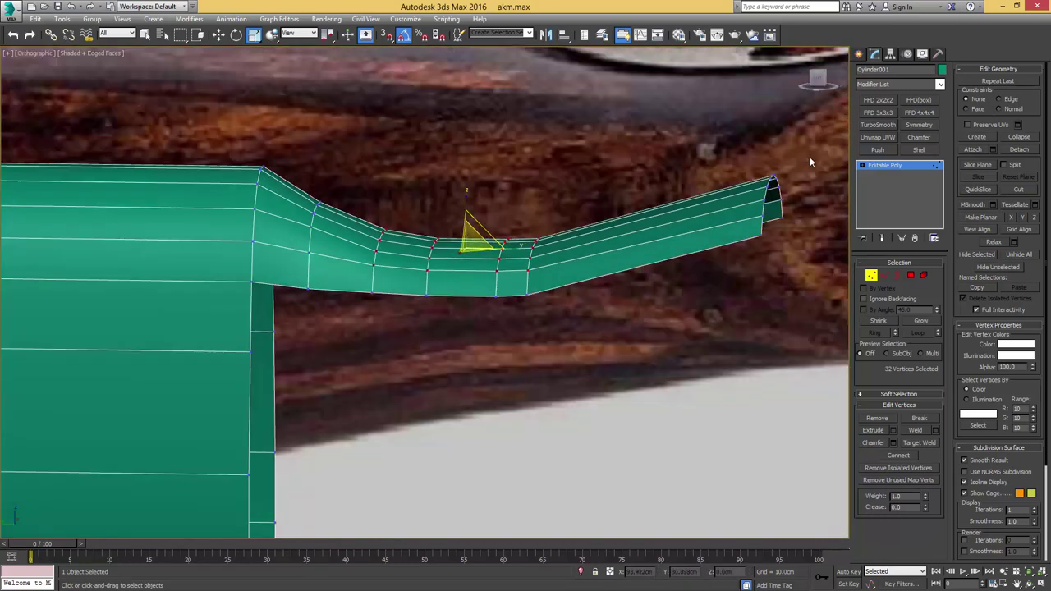
pyautogui.moveTo(725, 223); pyautogui.dragTo(733, 216)
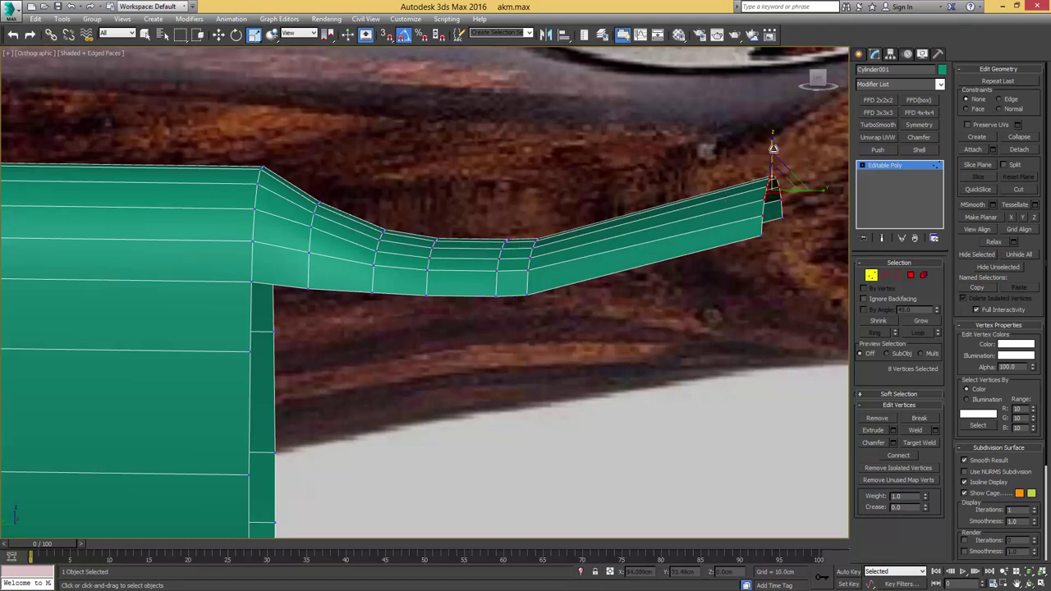
pyautogui.moveTo(772, 146); pyautogui.dragTo(773, 163)
pyautogui.keyDown('alt'); pyautogui.moveTo(677, 191); pyautogui.dragTo(637, 193, button='middle'); pyautogui.keyUp('alt')
pyautogui.press('l')
pyautogui.scroll(-7, 493, 187)
pyautogui.moveTo(349, 297); pyautogui.dragTo(539, 189, button='middle')
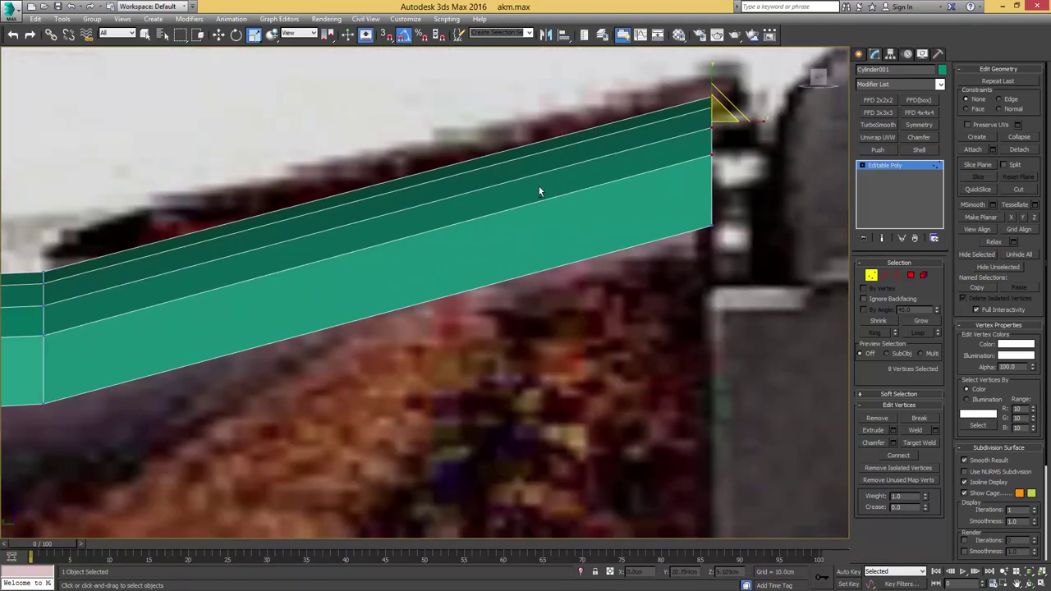
# Step: In see-through display, extrude the neck's lower side edges downward, excluding the butt's edges, and flatten the new edges into a horizontal line
pyautogui.hotkey('alt', 'x')
pyautogui.scroll(-2, 359, 255)
pyautogui.moveTo(351, 269); pyautogui.dragTo(442, 202, button='middle')
pyautogui.scroll(-6, 333, 275)
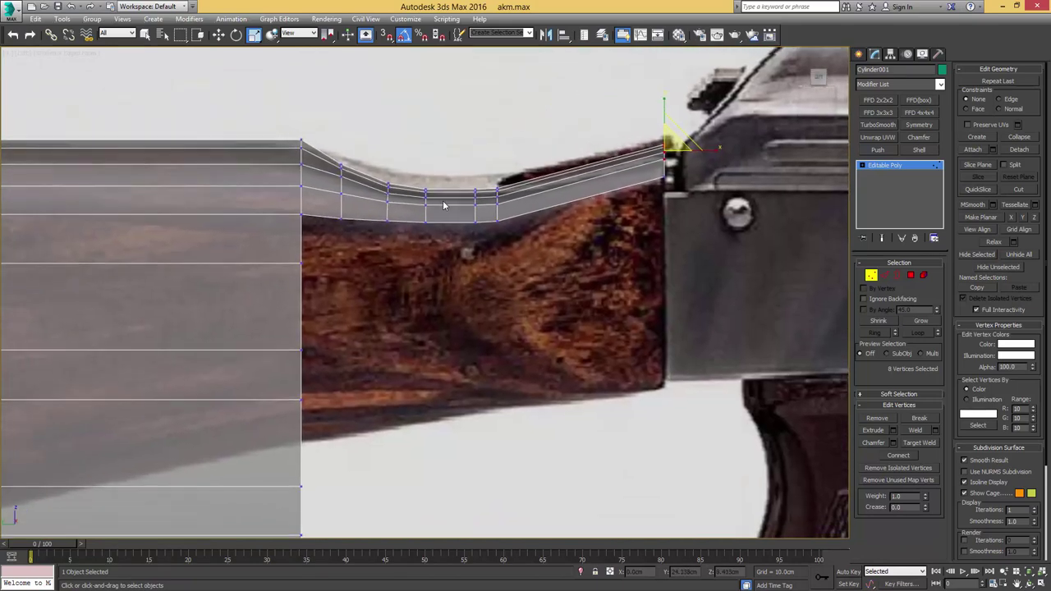
pyautogui.press('2')
pyautogui.press('q')
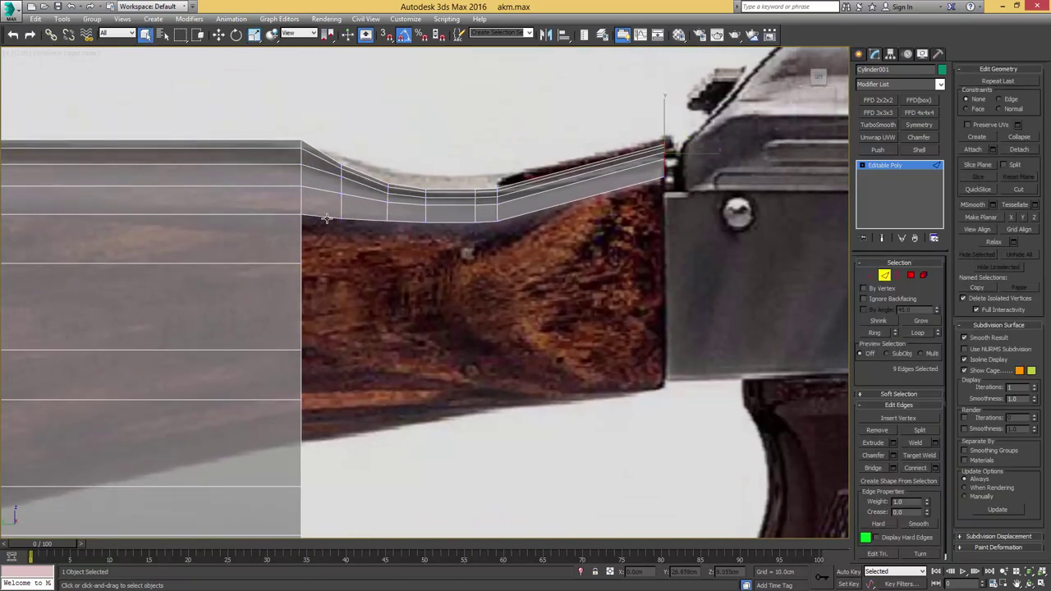
pyautogui.click(326, 217)
pyautogui.scroll(-4, 332, 218)
pyautogui.moveTo(310, 220); pyautogui.dragTo(527, 215, button='middle')
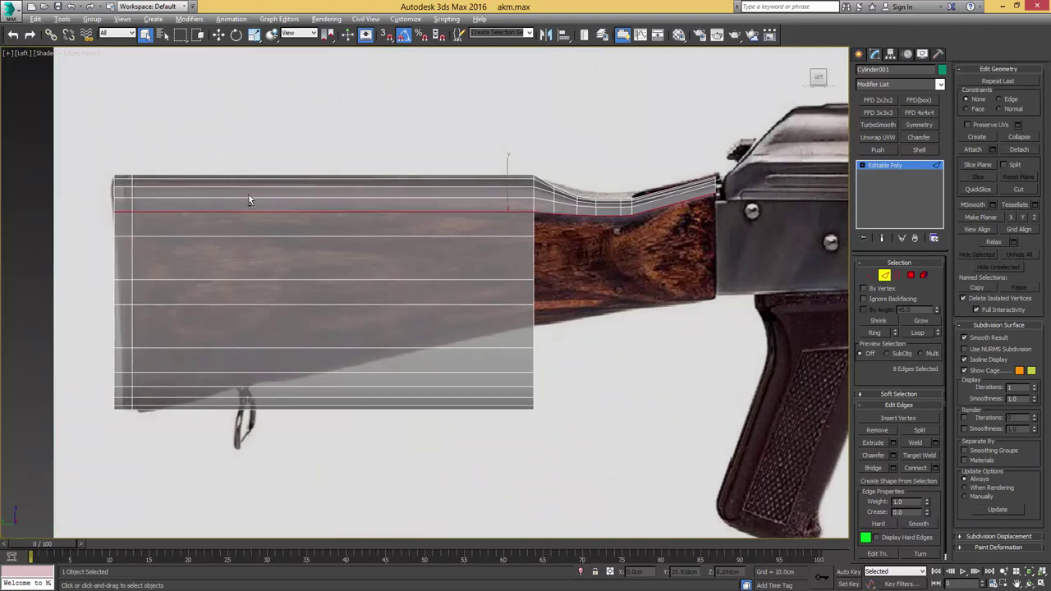
pyautogui.keyDown('alt'); pyautogui.moveTo(91, 249); pyautogui.dragTo(91, 251); pyautogui.keyUp('alt')
pyautogui.moveTo(434, 197); pyautogui.dragTo(215, 199, button='middle')
pyautogui.scroll(6, 352, 203)
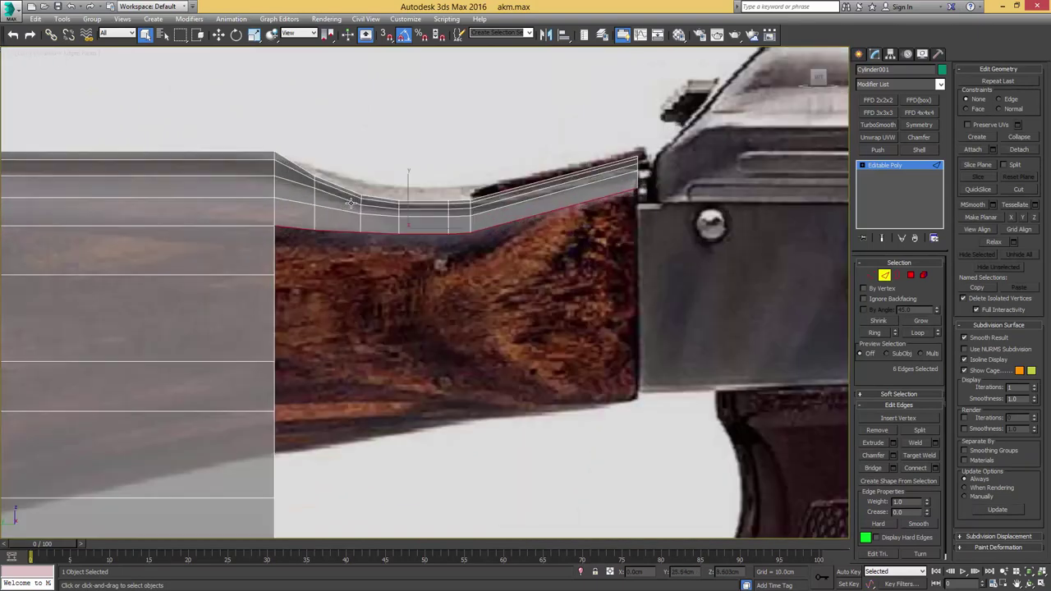
pyautogui.press('w')
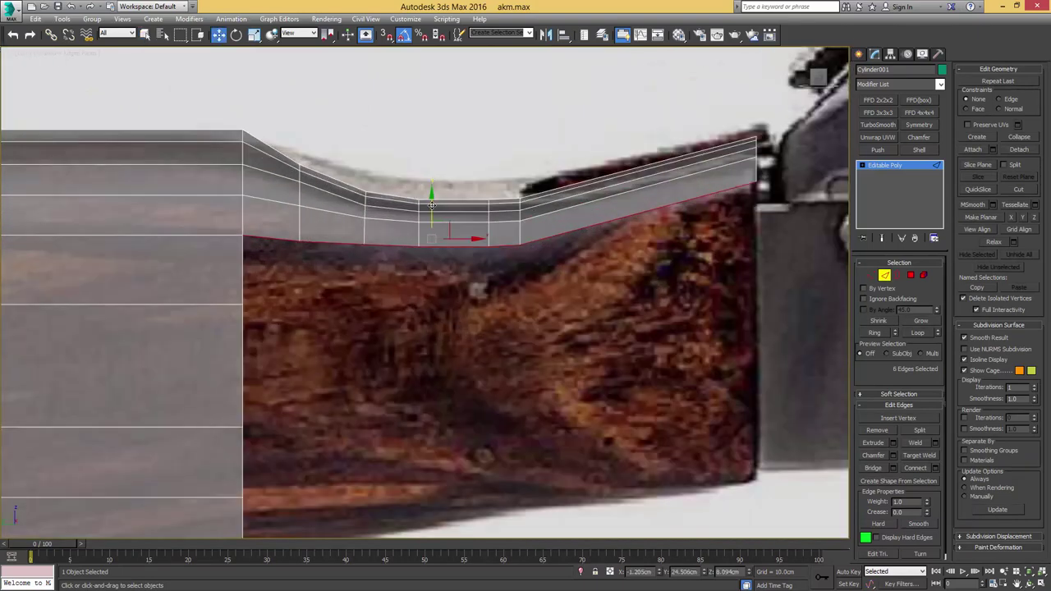
pyautogui.keyDown('shift'); pyautogui.moveTo(431, 205); pyautogui.dragTo(432, 242); pyautogui.keyUp('shift')
pyautogui.press('z')
pyautogui.moveTo(499, 220); pyautogui.dragTo(540, 211, button='middle')
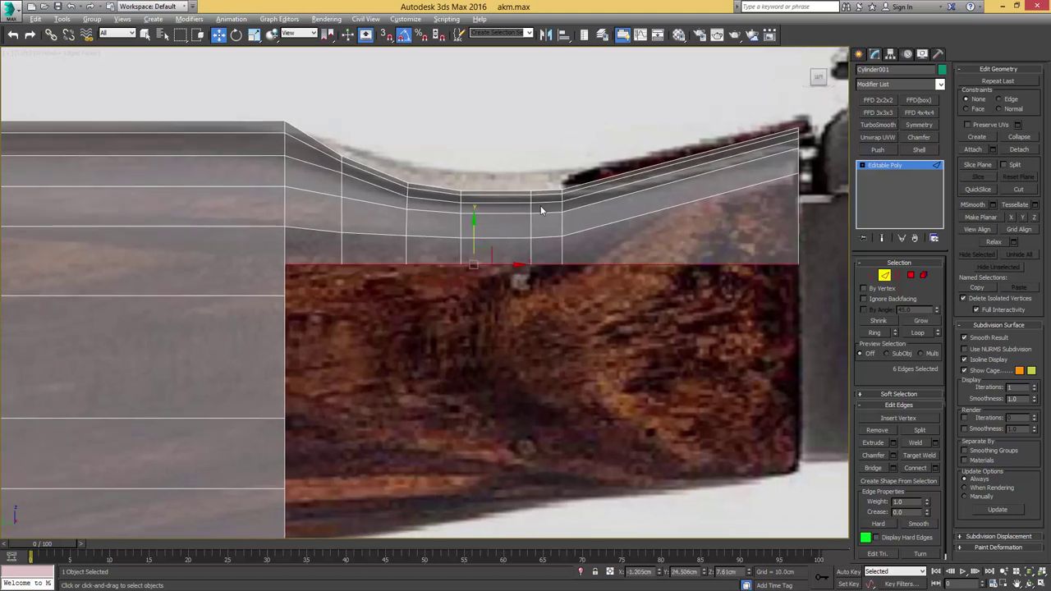
pyautogui.moveTo(220, 274); pyautogui.dragTo(327, 239, button='middle')
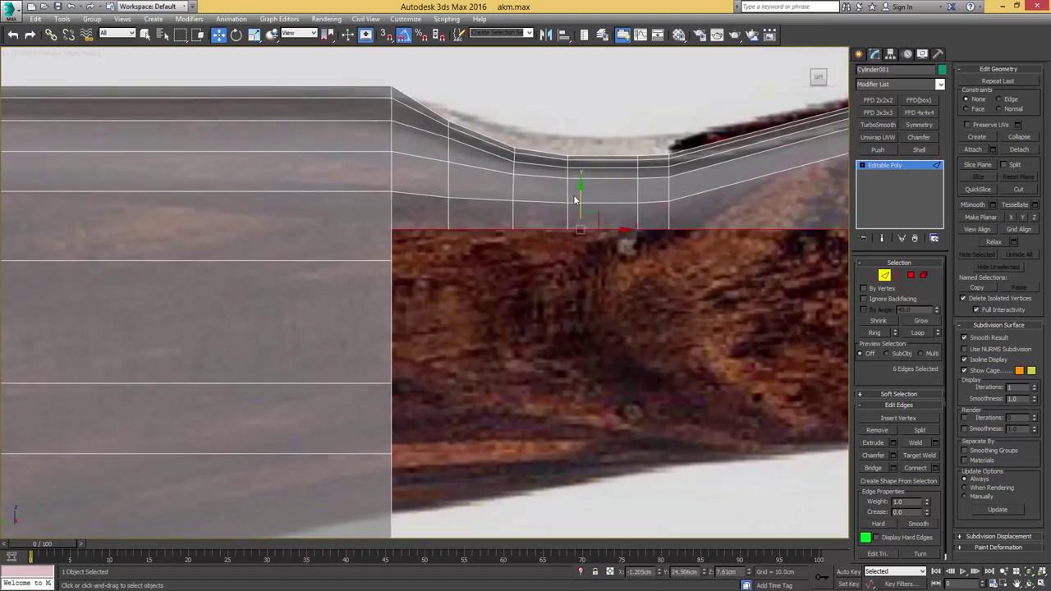
# Step: Move the neck's flattened lower edges slightly further down
pyautogui.moveTo(575, 199); pyautogui.dragTo(580, 231)
pyautogui.scroll(-3, 575, 233)
pyautogui.moveTo(550, 232); pyautogui.dragTo(535, 209, button='middle')
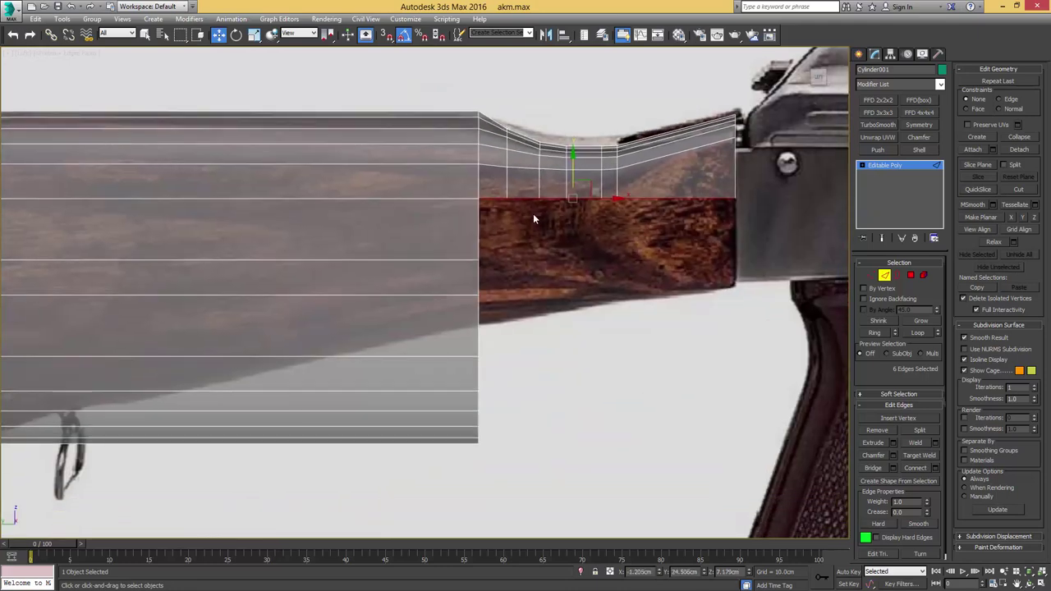
pyautogui.moveTo(464, 277); pyautogui.dragTo(523, 257, button='middle')
# Step: Select the 18 vertices of the butt's neck-side end below the neck and raise them toward the reference's lower contour
pyautogui.press('1')
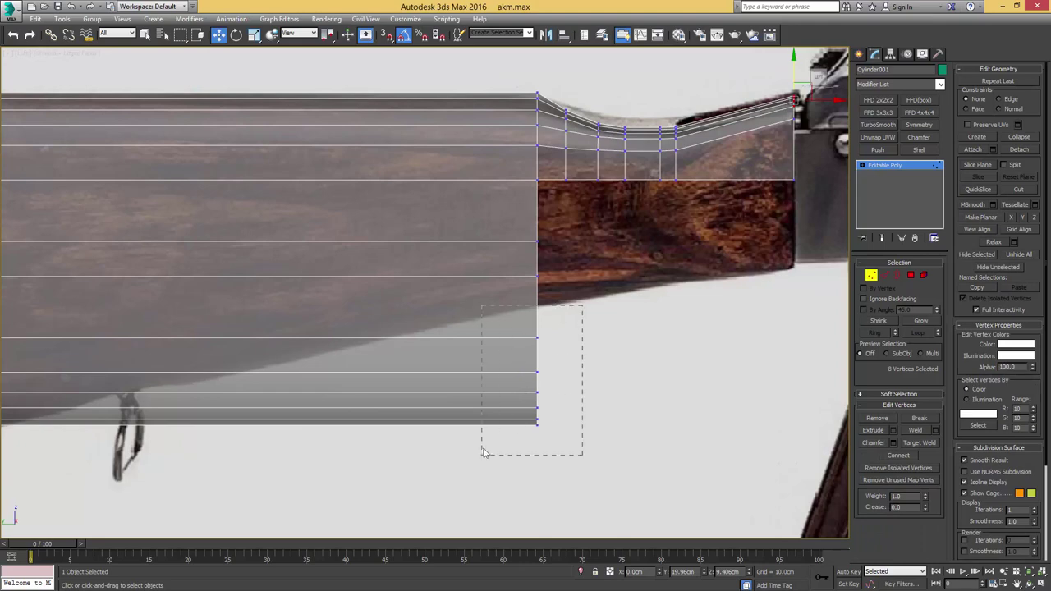
pyautogui.moveTo(483, 452); pyautogui.dragTo(483, 452)
pyautogui.keyDown('ctrl'); pyautogui.moveTo(555, 230); pyautogui.dragTo(521, 290); pyautogui.keyUp('ctrl')
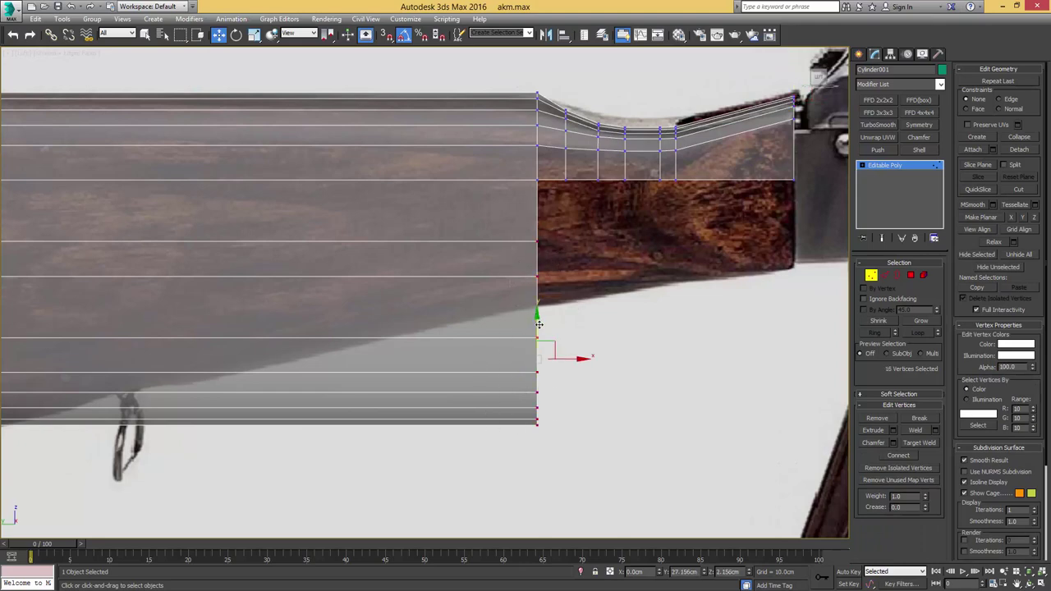
pyautogui.moveTo(538, 324); pyautogui.dragTo(547, 281)
# Step: Raise successively smaller groups of the end's lower vertices until their spacing and the butt's underside follow the reference contour
pyautogui.keyDown('alt'); pyautogui.moveTo(515, 241); pyautogui.dragTo(515, 242); pyautogui.keyUp('alt')
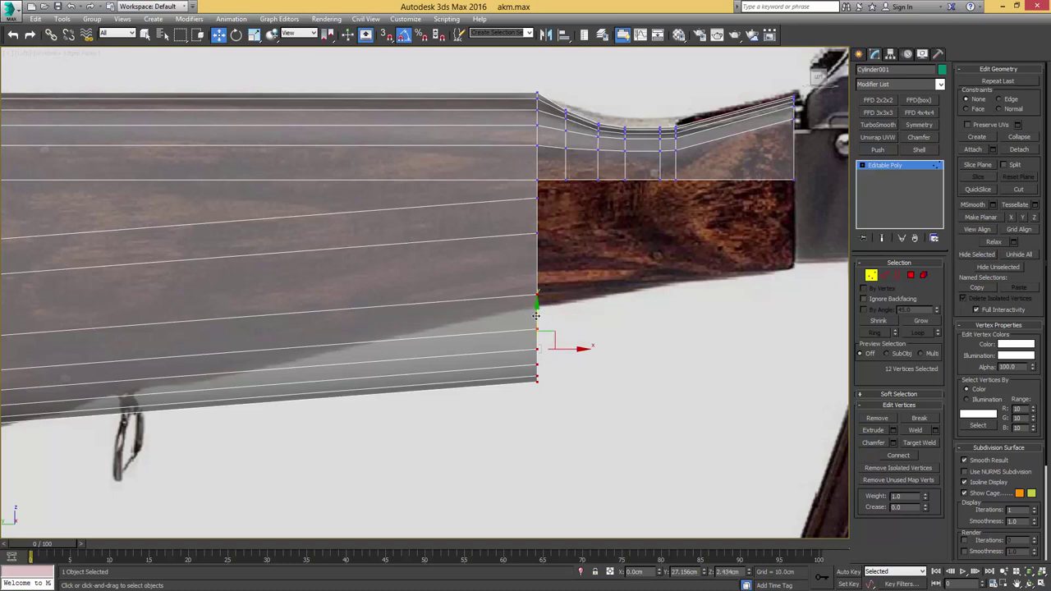
pyautogui.moveTo(538, 319); pyautogui.dragTo(536, 273)
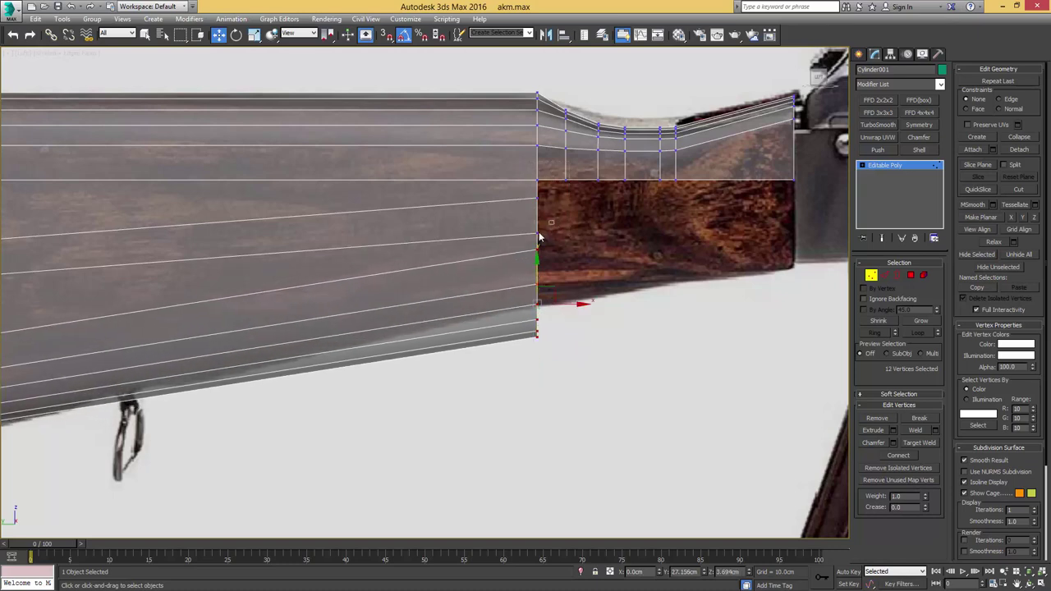
pyautogui.moveTo(539, 229); pyautogui.dragTo(534, 242)
pyautogui.click(536, 211)
pyautogui.moveTo(534, 200); pyautogui.dragTo(541, 187)
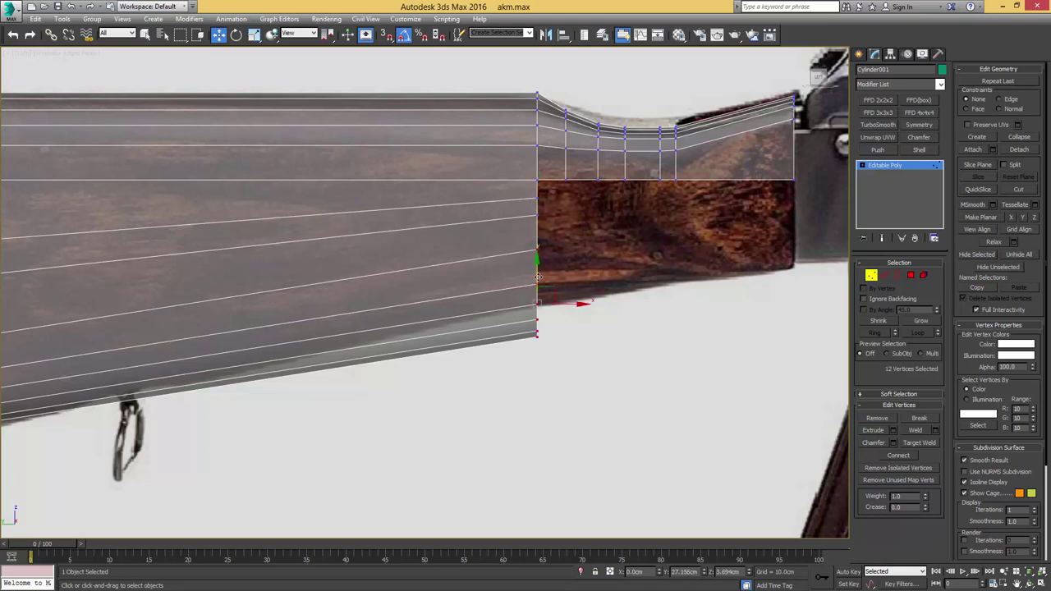
pyautogui.moveTo(537, 276); pyautogui.dragTo(535, 253)
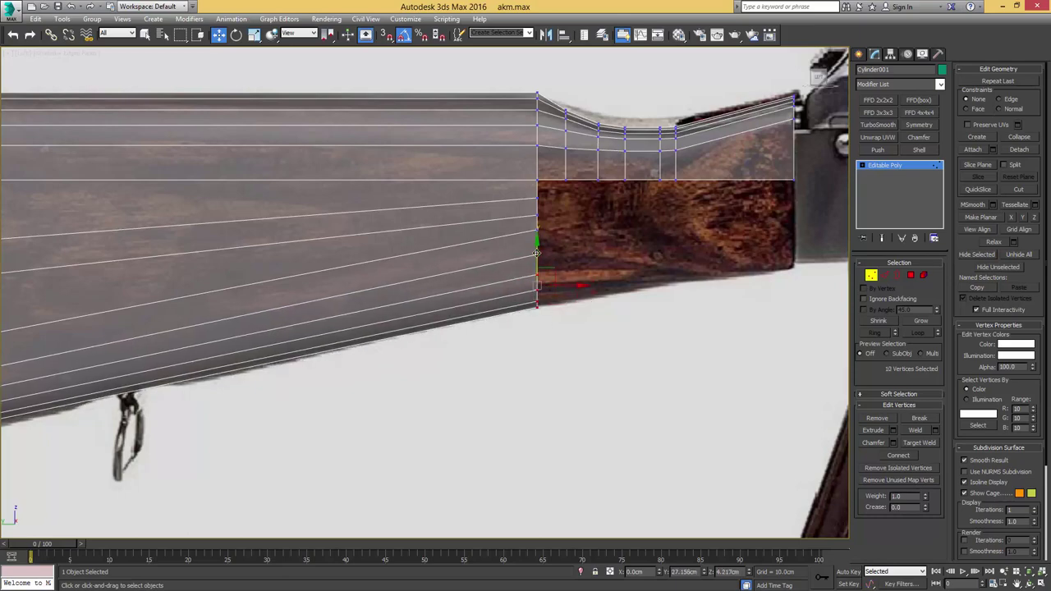
# Step: Turn off see-through display and move the butt's neck-side end edge just below the neck's lower corner slightly inward
pyautogui.scroll(-3, 525, 270)
pyautogui.keyDown('alt'); pyautogui.moveTo(497, 267); pyautogui.dragTo(444, 277, button='middle'); pyautogui.keyUp('alt')
pyautogui.scroll(5, 490, 245)
pyautogui.hotkey('alt', 'x')
pyautogui.moveTo(522, 236); pyautogui.dragTo(530, 303, button='middle')
pyautogui.scroll(2, 503, 292)
pyautogui.press('2')
pyautogui.doubleClick(516, 300)
pyautogui.scroll(-4, 520, 290)
pyautogui.click(516, 301)
pyautogui.scroll(3, 530, 303)
pyautogui.moveTo(539, 300); pyautogui.dragTo(544, 300)
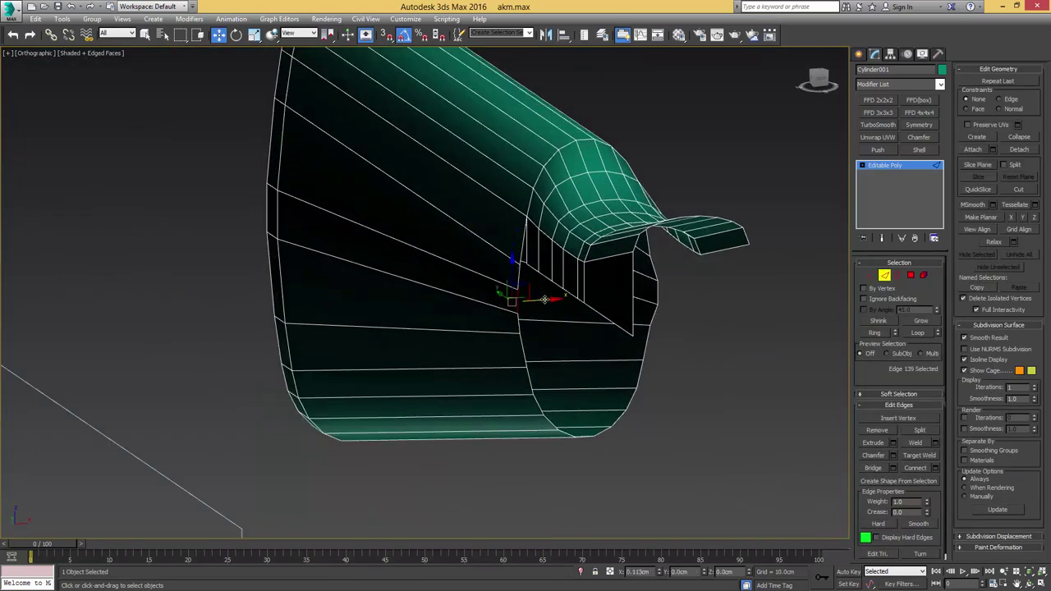
pyautogui.scroll(-2, 546, 300)
pyautogui.keyDown('alt'); pyautogui.moveTo(548, 300); pyautogui.dragTo(528, 316, button='middle'); pyautogui.keyUp('alt')
pyautogui.scroll(-2, 526, 306)
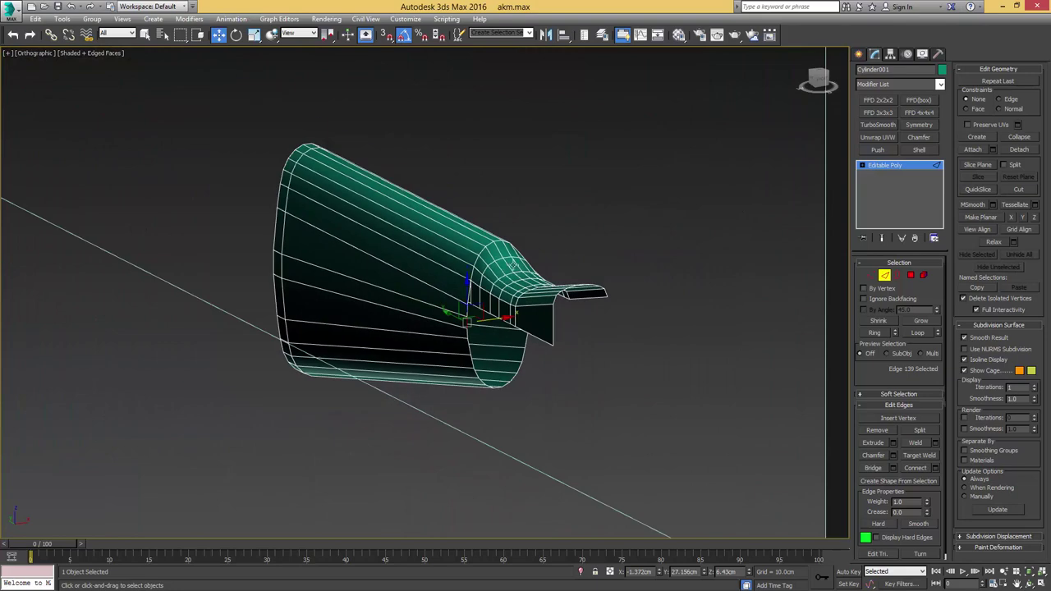
# Step: Select the crosswise edges of the stock's central top and bottom strips and connect them with a lengthwise centre line
pyautogui.press('4')
pyautogui.press('q')
pyautogui.click(509, 256)
pyautogui.moveTo(509, 256)
pyautogui.keyDown('alt'); pyautogui.mouseDown(button='middle')
pyautogui.moveTo(479, 265)
pyautogui.moveTo(490, 256)
pyautogui.moveTo(484, 245)
pyautogui.moveTo(505, 240)
pyautogui.mouseUp(button='middle'); pyautogui.keyUp('alt')
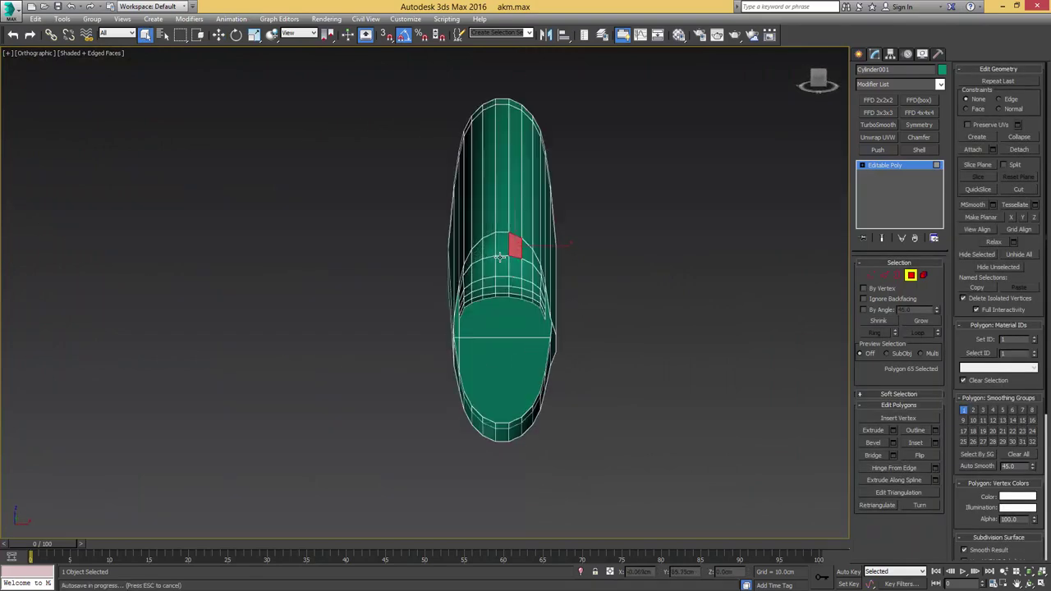
pyautogui.press('2')
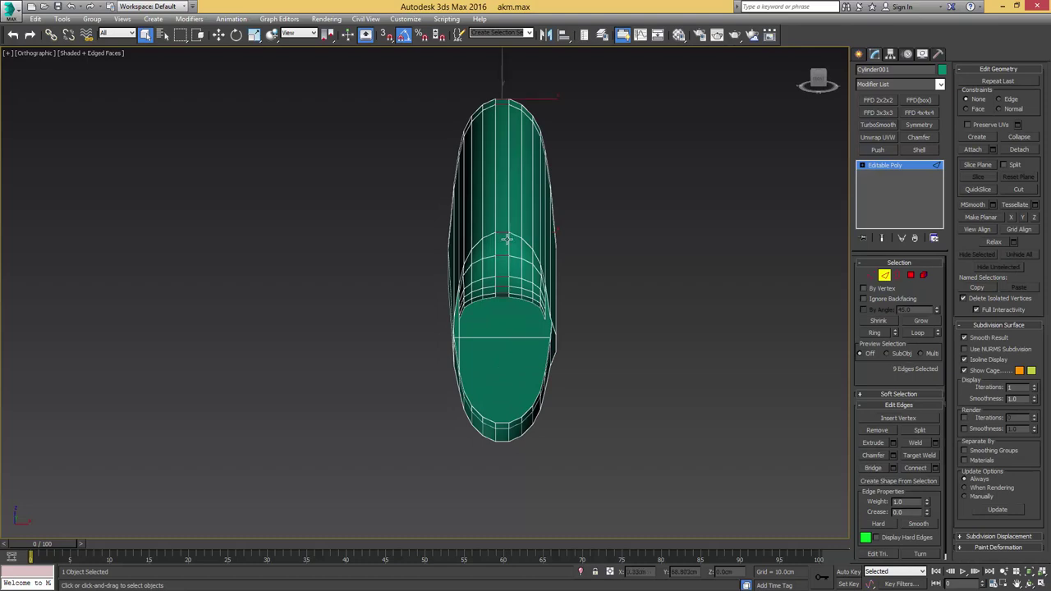
pyautogui.keyDown('ctrl'); pyautogui.click(502, 430); pyautogui.keyUp('ctrl')
pyautogui.hotkey('ctrl', 'shift', 'e')
# Step: In the top view, select all polygons on one side of the centre line and delete that half of the stock
pyautogui.press('4')
pyautogui.click(511, 266)
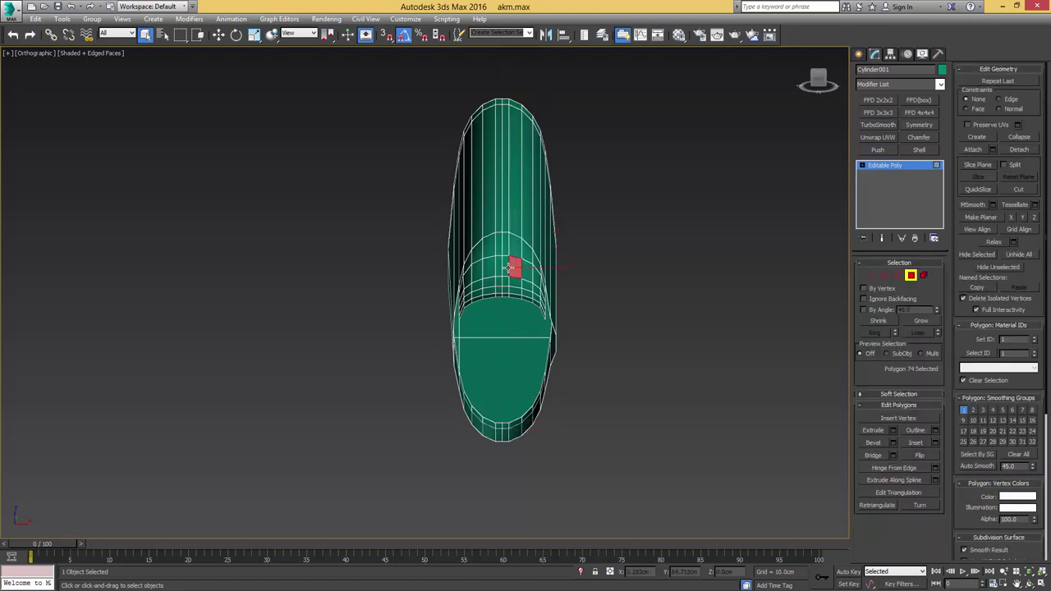
pyautogui.click(506, 268)
pyautogui.press('t')
pyautogui.scroll(-5, 522, 276)
pyautogui.scroll(-5, 550, 224)
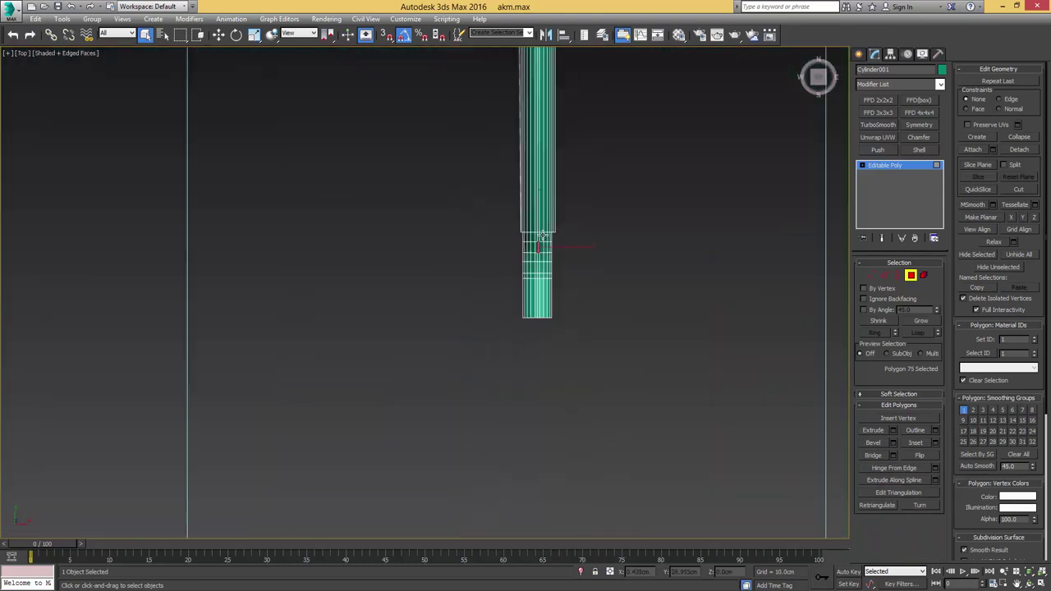
pyautogui.scroll(2, 542, 194)
pyautogui.moveTo(536, 216); pyautogui.dragTo(497, 315, button='middle')
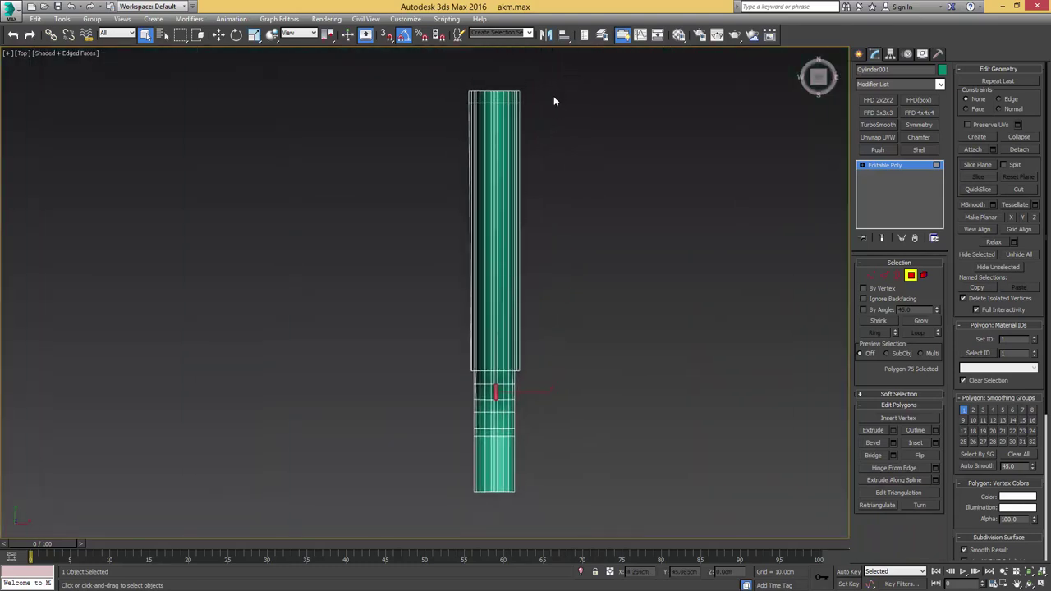
pyautogui.moveTo(490, 429); pyautogui.dragTo(496, 513)
pyautogui.press('Delete')
# Step: Leave edge editing and apply a Symmetry modifier mirrored on the X axis to rebuild the deleted half
pyautogui.keyDown('alt'); pyautogui.moveTo(483, 403); pyautogui.dragTo(521, 310, button='middle'); pyautogui.keyUp('alt')
pyautogui.scroll(5, 521, 310)
pyautogui.press('2')
pyautogui.click(560, 208)
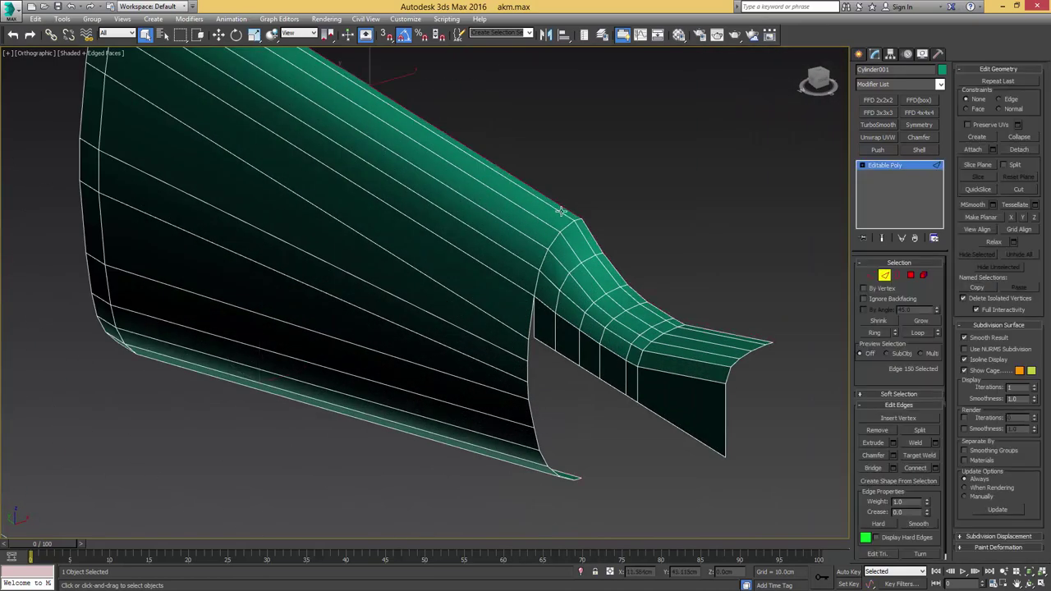
pyautogui.moveTo(560, 212); pyautogui.dragTo(552, 318, button='middle')
pyautogui.press('w')
pyautogui.press('2')
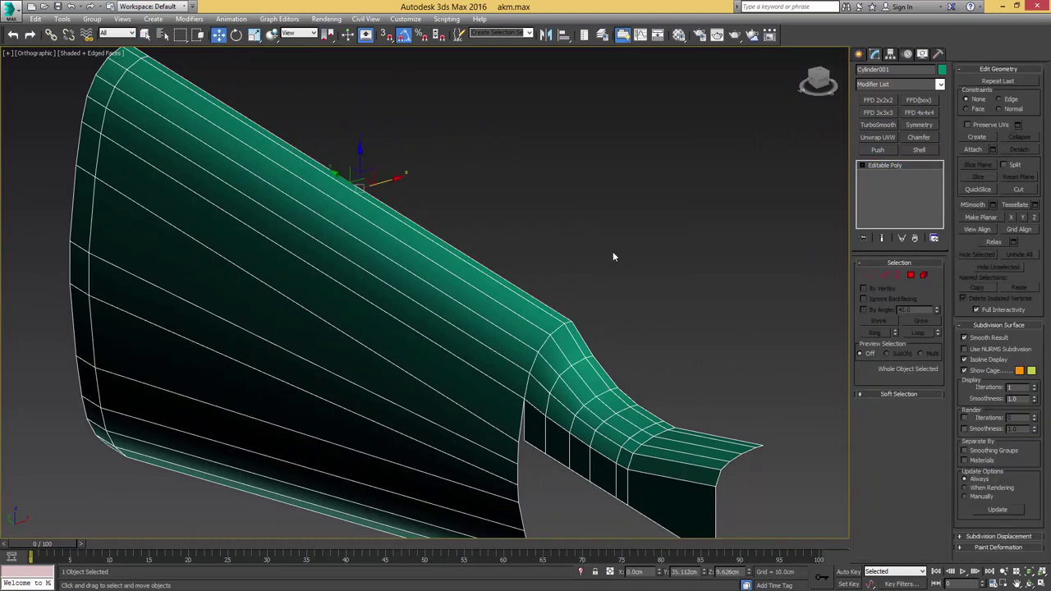
pyautogui.click(919, 127)
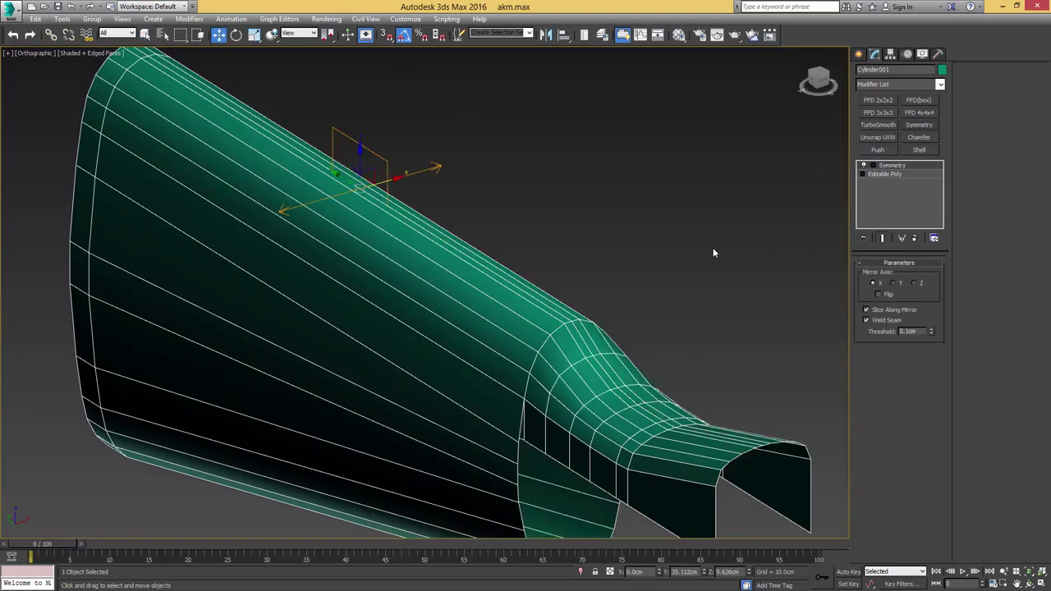
# Step: In the left see-through view, edit the base Editable Poly and target-weld the neck's first lower vertex to the butt's corner vertex
pyautogui.scroll(-2, 713, 252)
pyautogui.moveTo(667, 281); pyautogui.dragTo(632, 220, button='middle')
pyautogui.scroll(-2, 614, 214)
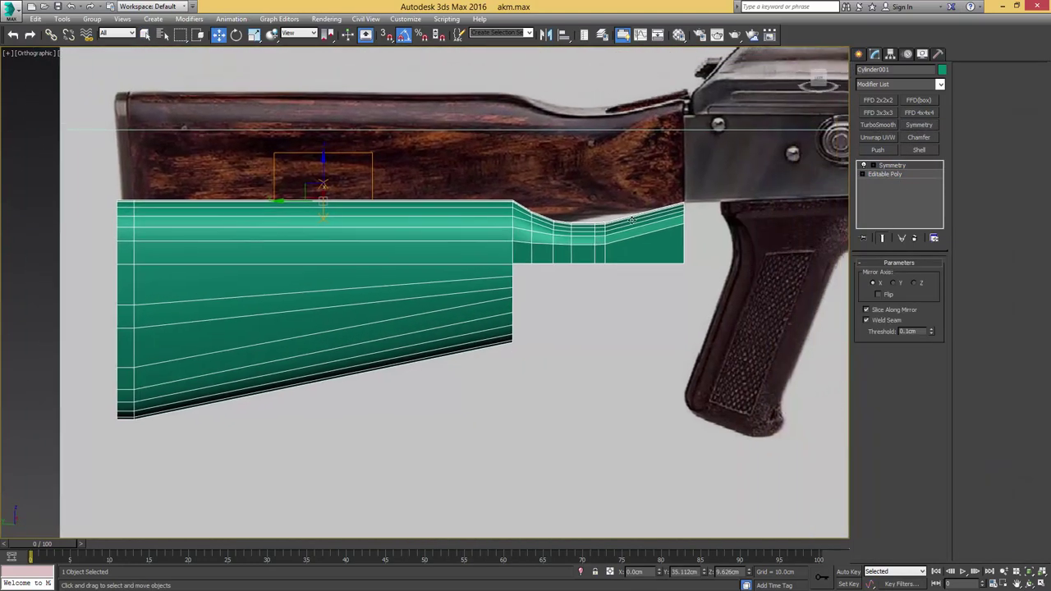
pyautogui.press('l')
pyautogui.scroll(10, 464, 265)
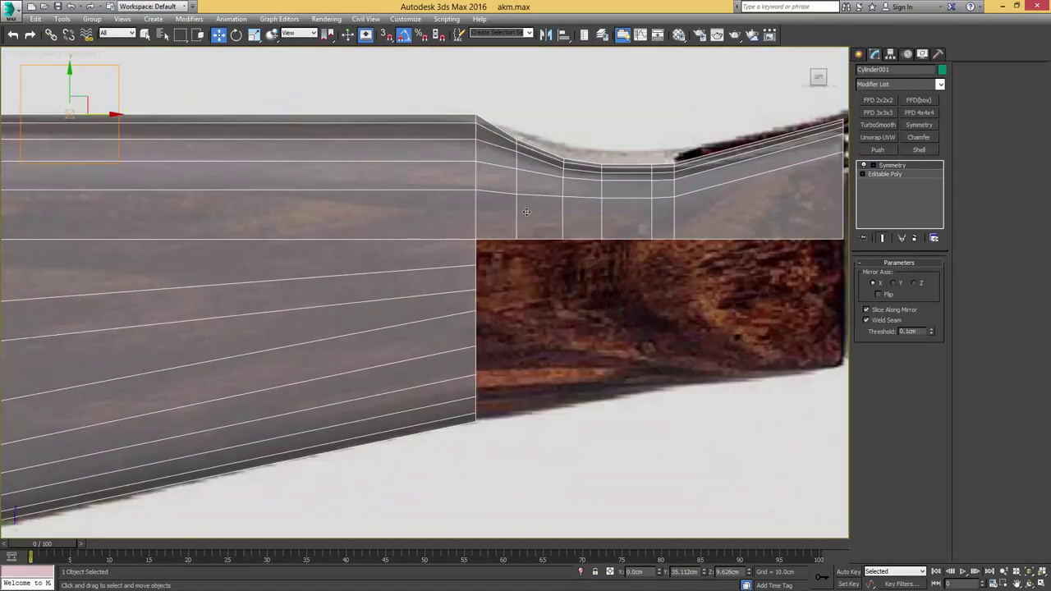
pyautogui.moveTo(649, 206); pyautogui.dragTo(598, 199, button='middle')
pyautogui.click(886, 174)
pyautogui.press('2')
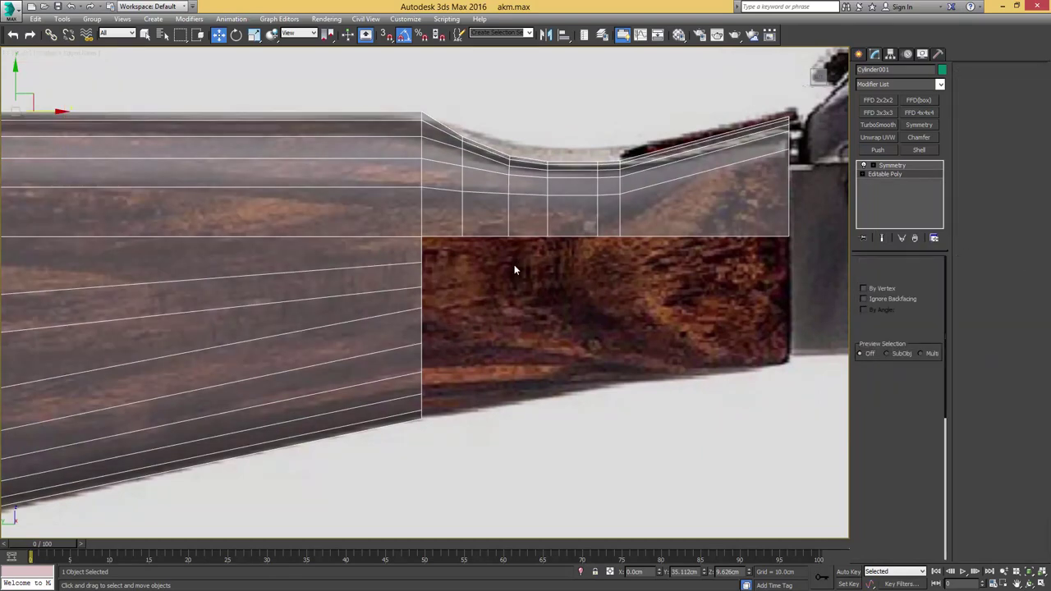
pyautogui.press('q')
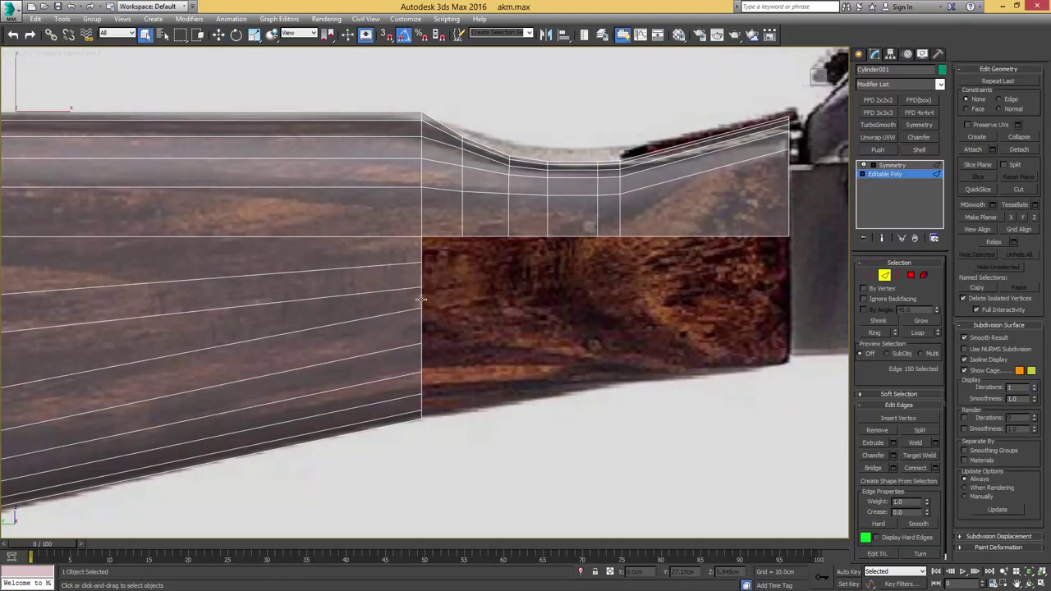
pyautogui.moveTo(484, 247); pyautogui.dragTo(477, 285, button='middle')
pyautogui.press('1')
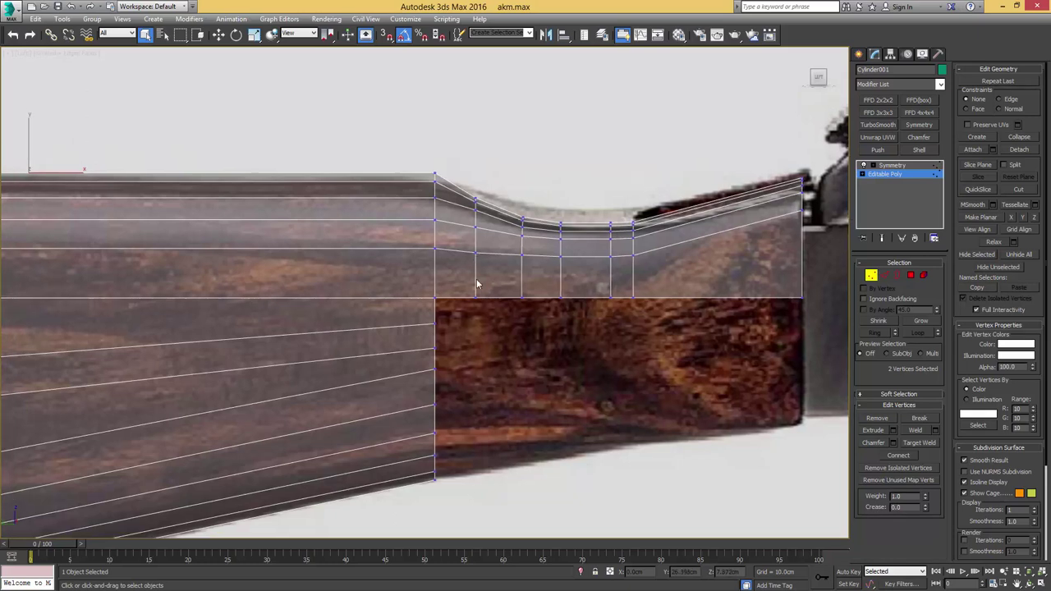
pyautogui.hotkey('ctrl', 'shift', 'w')
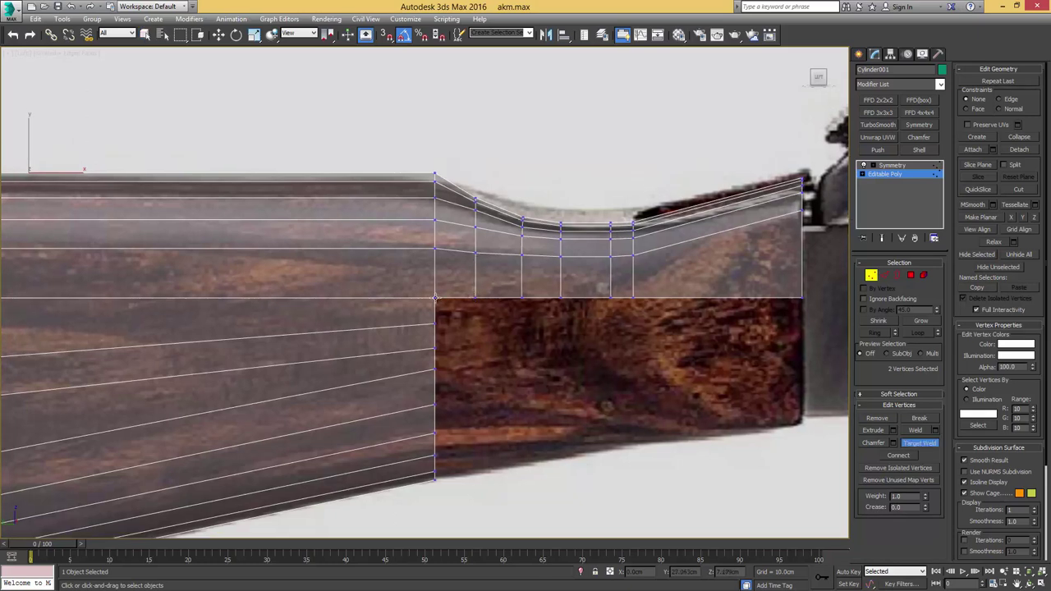
pyautogui.click(434, 300)
pyautogui.scroll(-2, 457, 253)
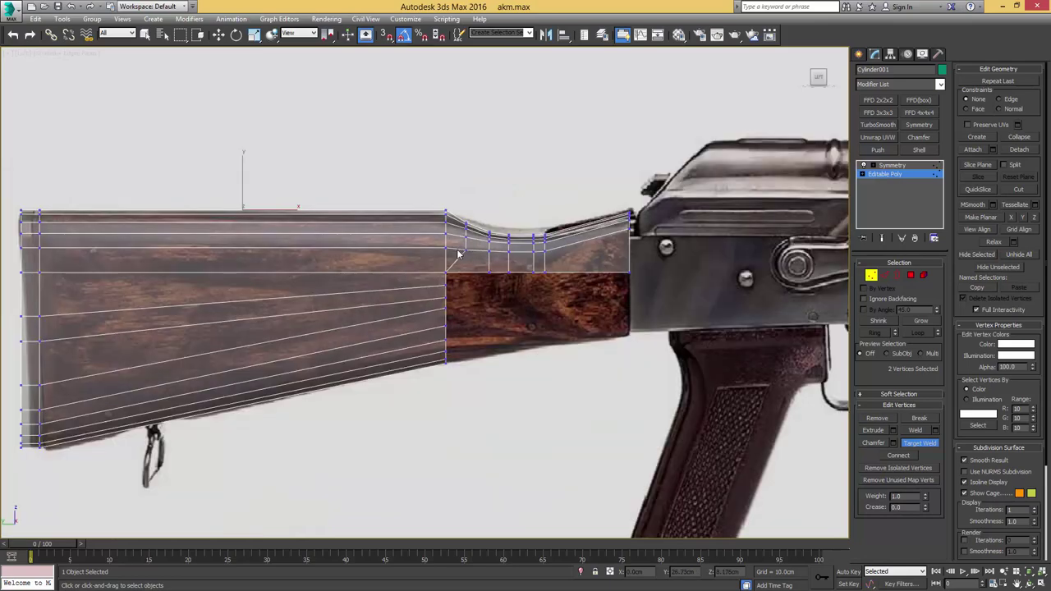
# Step: Target-weld the neck's next lower vertex onto the same butt corner vertex
pyautogui.keyDown('alt'); pyautogui.moveTo(457, 253); pyautogui.dragTo(417, 278, button='middle'); pyautogui.keyUp('alt')
pyautogui.scroll(2, 417, 279)
pyautogui.rightClick(452, 258)
pyautogui.click(448, 257)
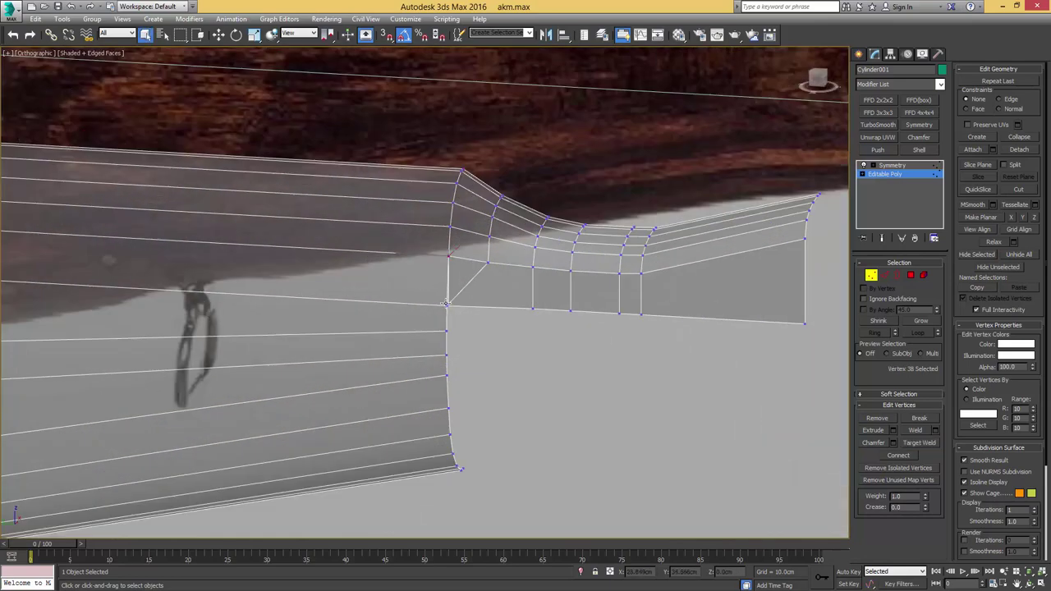
pyautogui.scroll(4, 446, 303)
pyautogui.hotkey('ctrl', 'w')
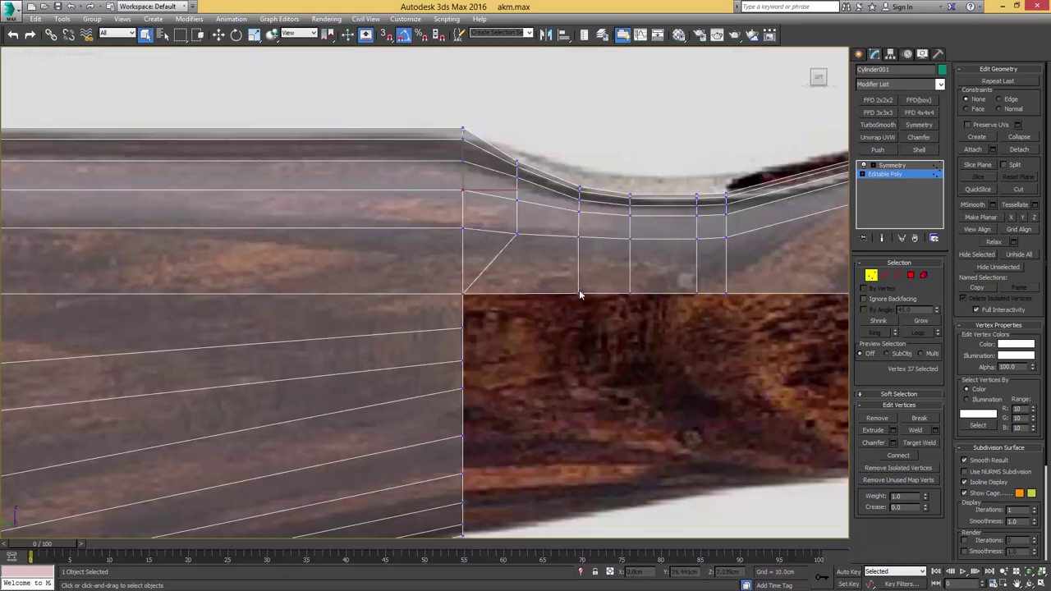
pyautogui.click(464, 293)
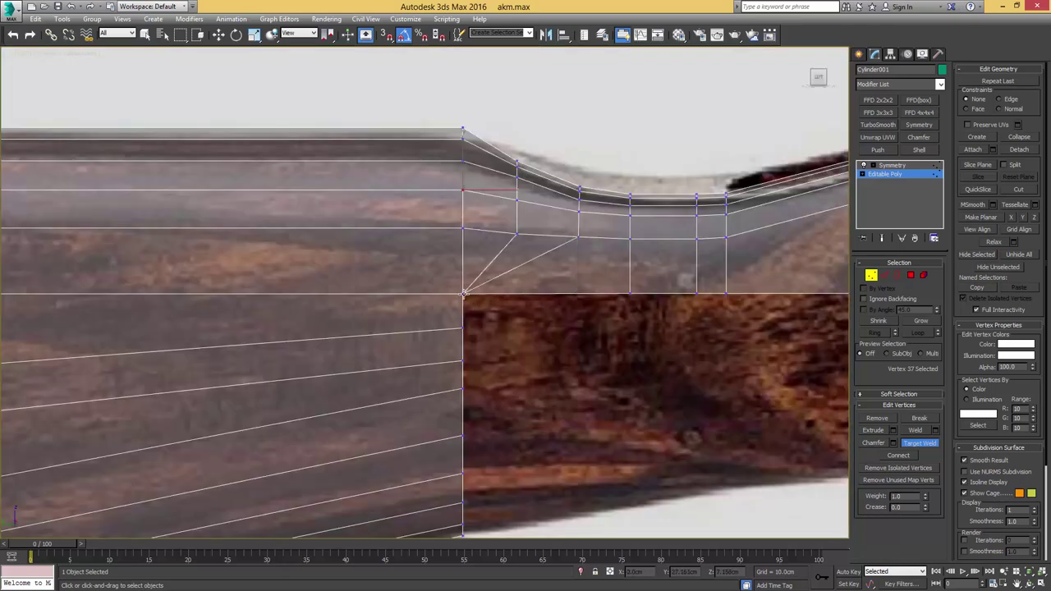
pyautogui.scroll(-2, 517, 281)
pyautogui.moveTo(539, 261); pyautogui.dragTo(505, 291, button='middle')
pyautogui.scroll(2, 538, 293)
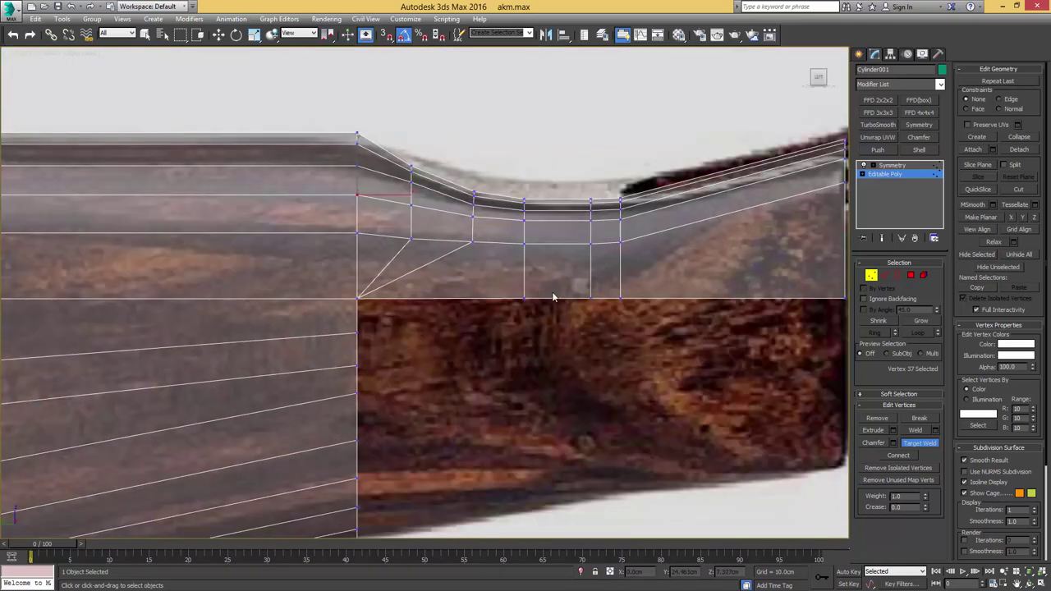
# Step: Collapse the lower edge between the next two neck rows and target-weld the adjacent lower vertex toward the receiver into that point
pyautogui.press('2')
pyautogui.click(557, 298)
pyautogui.hotkey('ctrl', 'alt', 'c')
pyautogui.press('1')
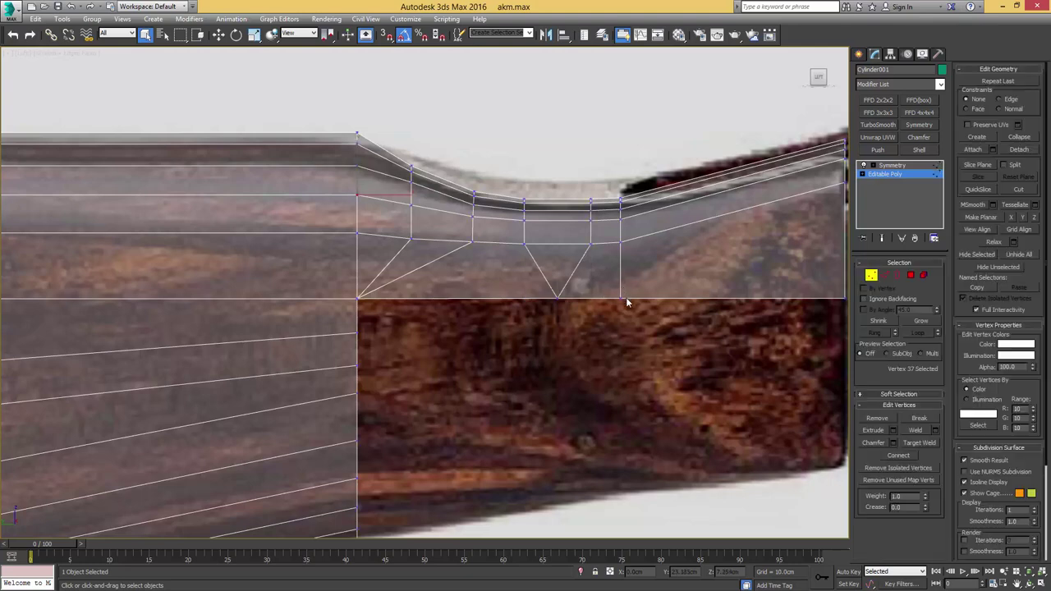
pyautogui.hotkey('ctrl', 'shift', 'w')
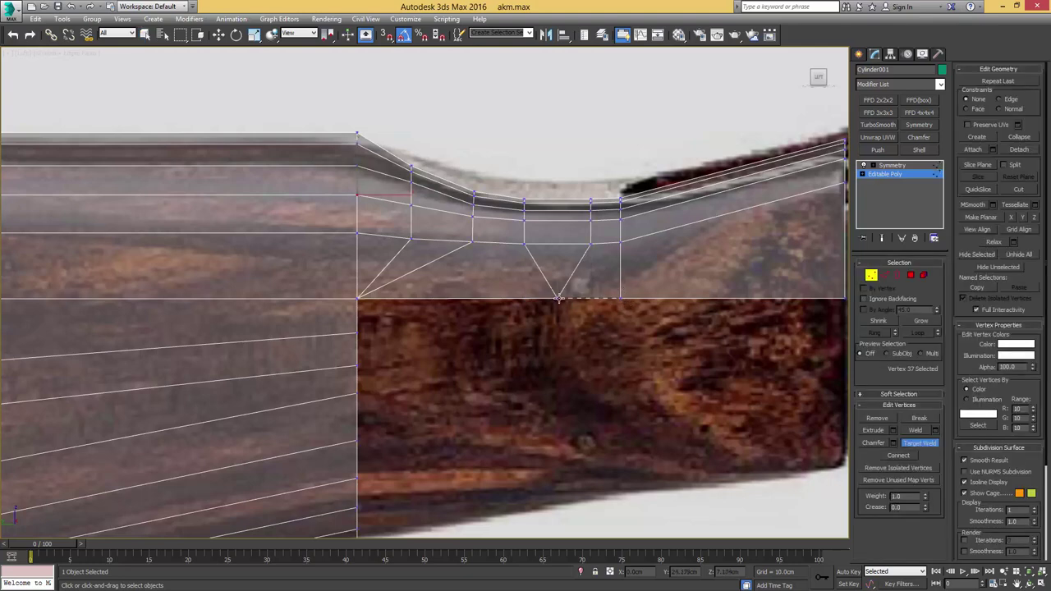
pyautogui.click(558, 297)
pyautogui.scroll(-2, 509, 291)
pyautogui.moveTo(564, 285)
pyautogui.mouseDown(button='middle')
pyautogui.moveTo(510, 288)
pyautogui.moveTo(560, 283)
pyautogui.mouseUp(button='middle')
pyautogui.scroll(2, 501, 287)
# Step: Select the butt's open end edges below the neck and extrude them toward the receiver to just short of the collapsed vertex
pyautogui.press('2')
pyautogui.moveTo(411, 319); pyautogui.dragTo(463, 283, button='middle')
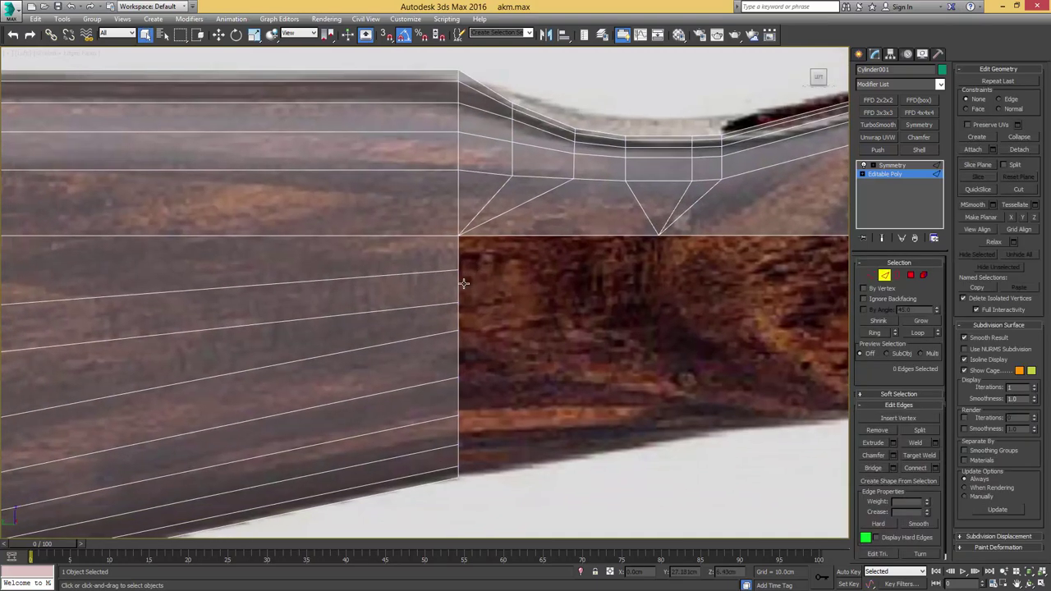
pyautogui.scroll(-2, 463, 283)
pyautogui.doubleClick(463, 286)
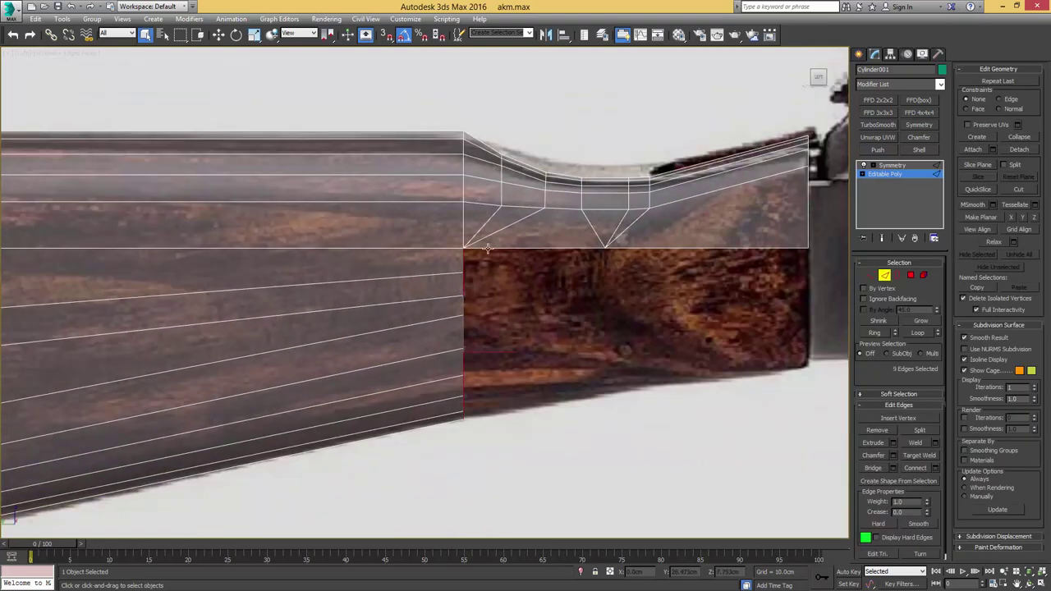
pyautogui.press('w')
pyautogui.keyDown('shift'); pyautogui.moveTo(495, 349); pyautogui.dragTo(628, 350); pyautogui.keyUp('shift')
# Step: Convert the extruded edge selection to its 10 vertices, lock the selection and turn on 3D snapping
pyautogui.keyDown('ctrl'); pyautogui.click(872, 276); pyautogui.keyUp('ctrl')
pyautogui.keyDown('alt'); pyautogui.moveTo(643, 275); pyautogui.dragTo(600, 252, button='middle'); pyautogui.keyUp('alt')
pyautogui.scroll(4, 604, 252)
pyautogui.press('space')
pyautogui.press('s')
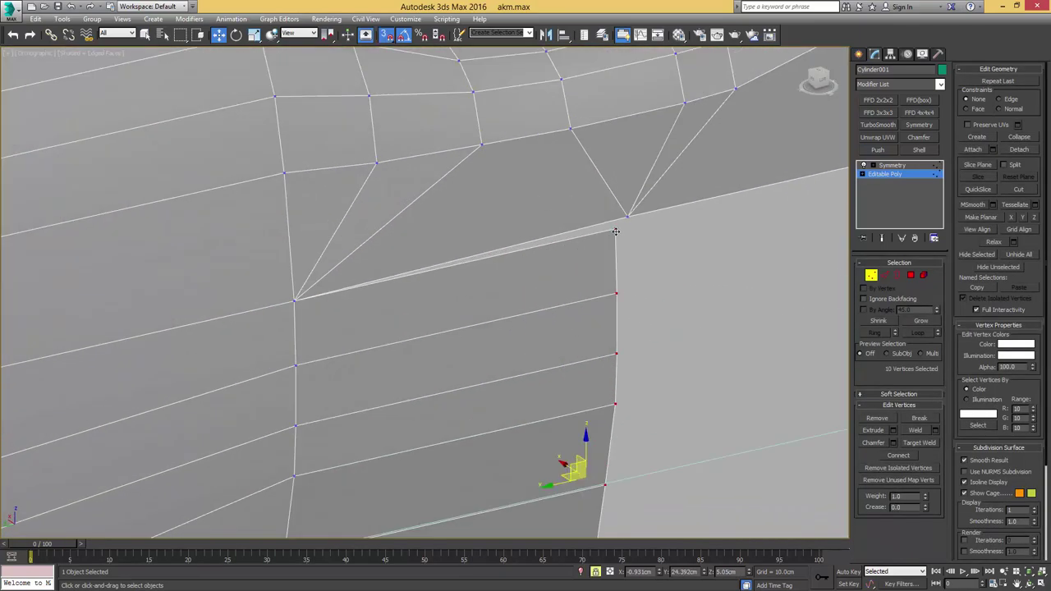
# Step: Try to snap the ten selected vertices by their uppermost one onto the neck's collapsed lower vertex
pyautogui.moveTo(616, 229); pyautogui.dragTo(629, 212)
pyautogui.hotkey('ctrl', 'z')
pyautogui.moveTo(632, 223); pyautogui.dragTo(606, 244, button='middle')
pyautogui.moveTo(601, 248)
pyautogui.mouseDown()
pyautogui.moveTo(629, 237)
pyautogui.moveTo(620, 240)
pyautogui.mouseUp()
pyautogui.hotkey('ctrl', 'z')
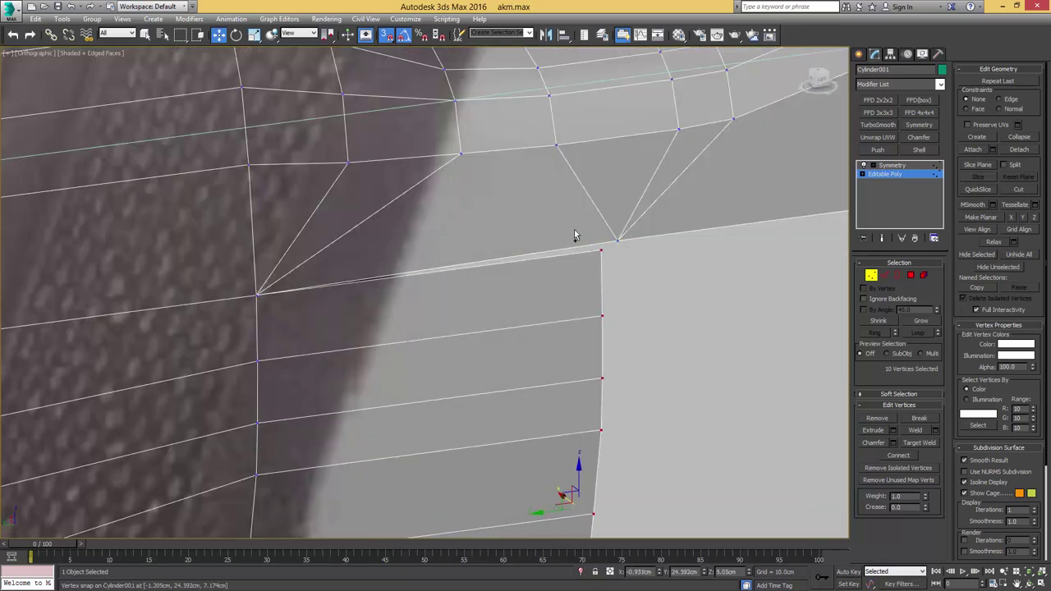
# Step: Turn off axis constraints in the snap options and snap the ten selected vertices onto the neck's collapsed lower vertex
pyautogui.rightClick(387, 39)
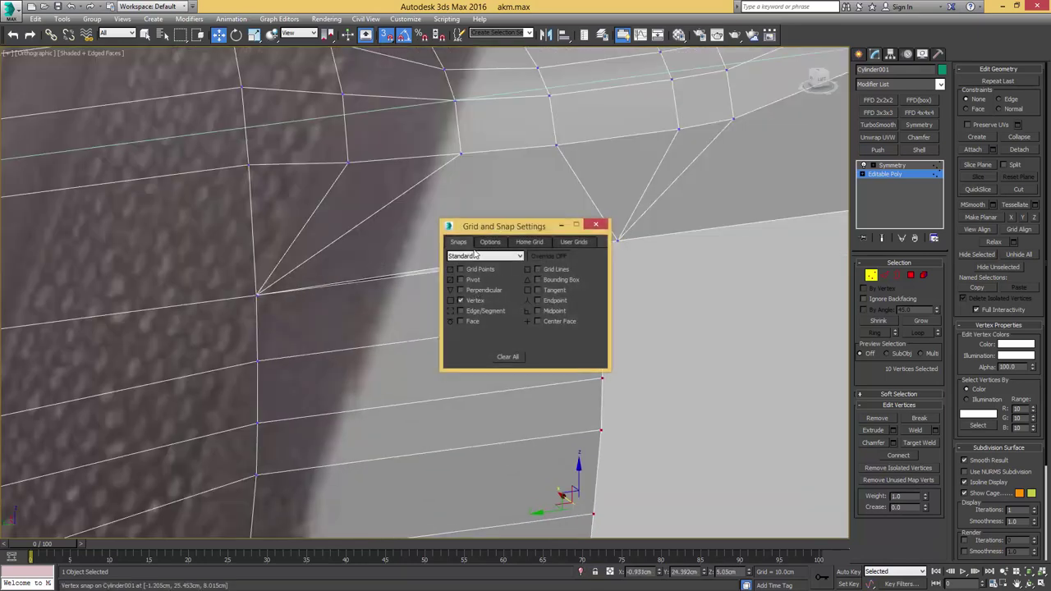
pyautogui.click(489, 242)
pyautogui.click(465, 351)
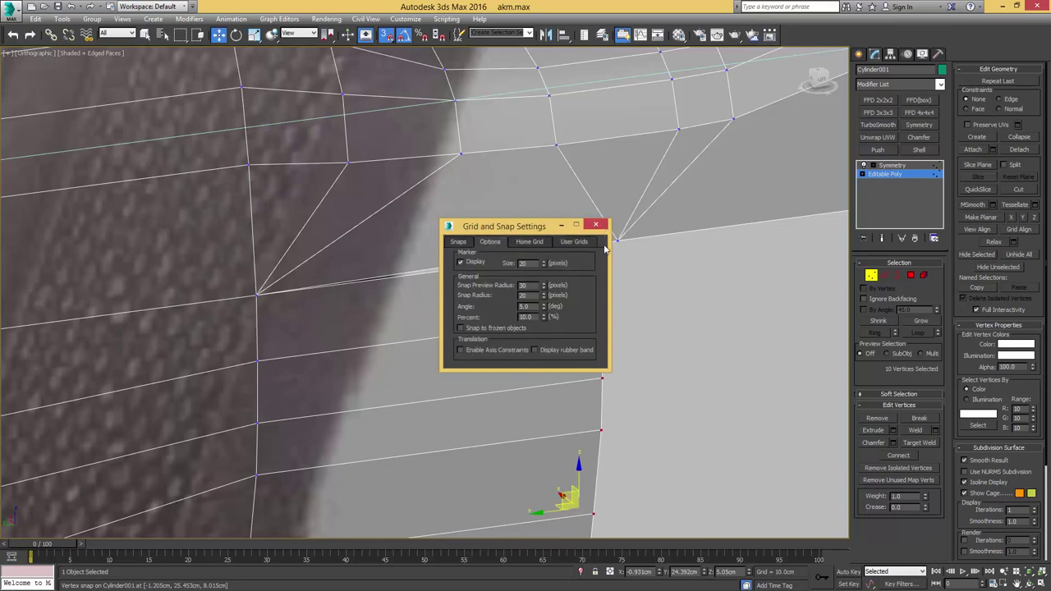
pyautogui.click(596, 224)
pyautogui.moveTo(600, 249); pyautogui.dragTo(617, 241)
# Step: In the left view, extrude the open edges below the neck toward the receiver to just short of the stock's front end
pyautogui.scroll(-4, 616, 242)
pyautogui.keyDown('alt'); pyautogui.moveTo(617, 245); pyautogui.dragTo(412, 295, button='middle'); pyautogui.keyUp('alt')
pyautogui.hotkey('alt', 'x')
pyautogui.press('2')
pyautogui.press('l')
pyautogui.scroll(-2, 533, 261)
pyautogui.keyDown('shift'); pyautogui.moveTo(390, 325); pyautogui.dragTo(599, 331); pyautogui.keyUp('shift')
# Step: Snap the ten extruded vertices onto the lower corner of the neck's front end and weld the overlapping pair there
pyautogui.click(870, 276)
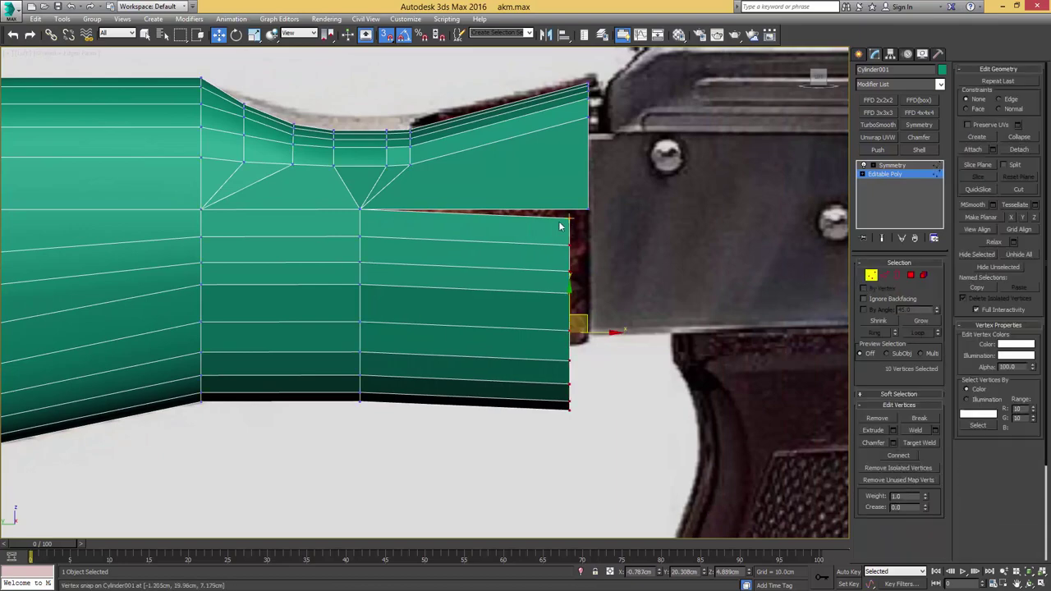
pyautogui.scroll(4, 568, 202)
pyautogui.moveTo(583, 238); pyautogui.dragTo(589, 229)
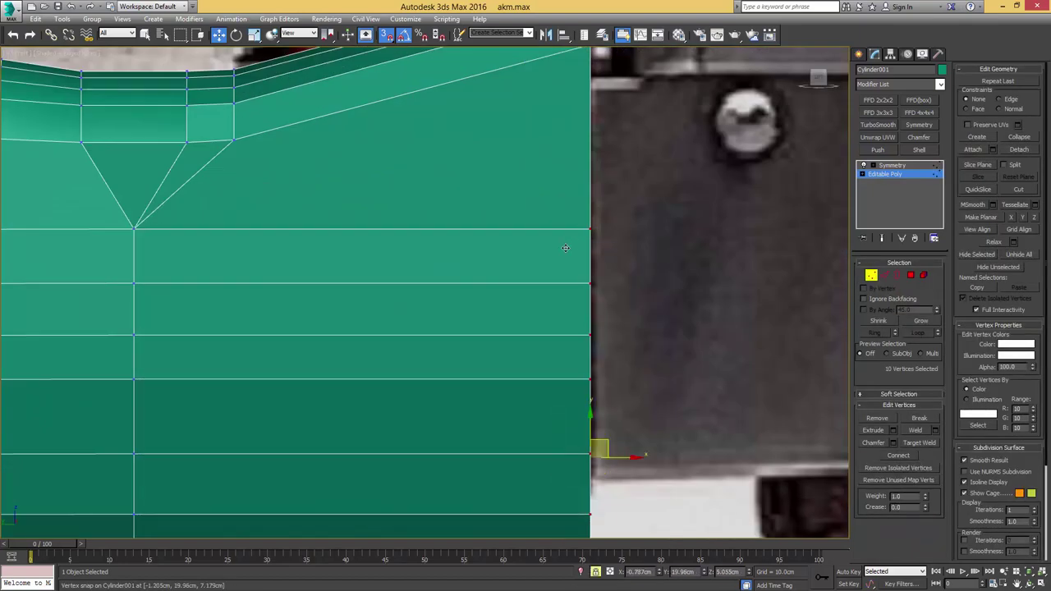
pyautogui.scroll(-4, 561, 247)
pyautogui.click(575, 239)
pyautogui.keyDown('alt'); pyautogui.moveTo(568, 246); pyautogui.dragTo(496, 253, button='middle'); pyautogui.keyUp('alt')
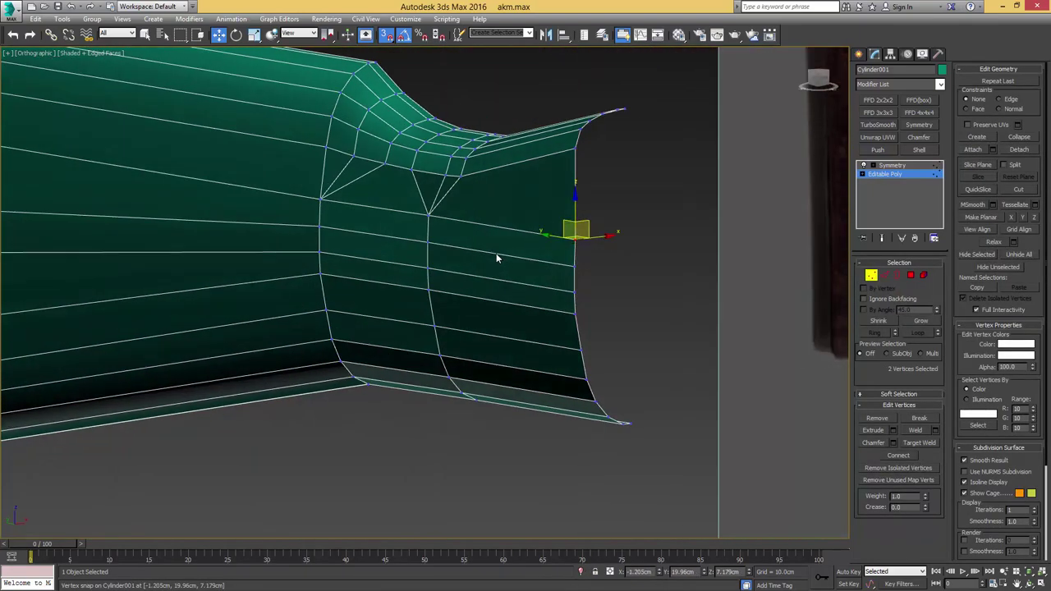
pyautogui.moveTo(375, 251); pyautogui.dragTo(493, 254, button='middle')
pyautogui.keyDown('alt'); pyautogui.moveTo(493, 255); pyautogui.dragTo(522, 253, button='middle'); pyautogui.keyUp('alt')
# Step: Collapse the second edge below the triangle fan's tip in the middle vertical row under the neck
pyautogui.press('2')
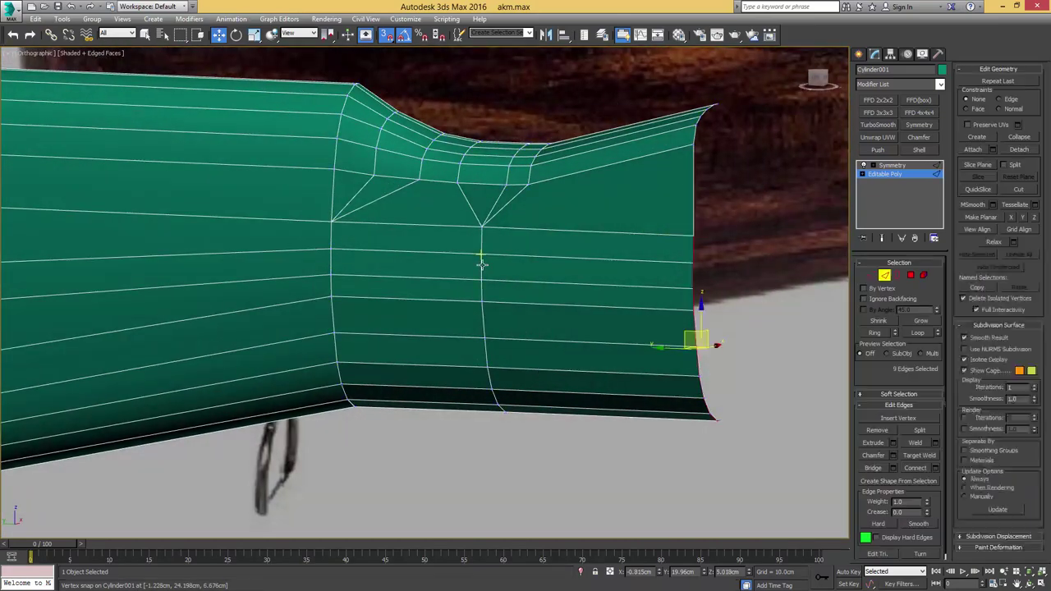
pyautogui.press('q')
pyautogui.click(483, 265)
pyautogui.scroll(-2, 598, 266)
pyautogui.scroll(-2, 598, 269)
pyautogui.press('l')
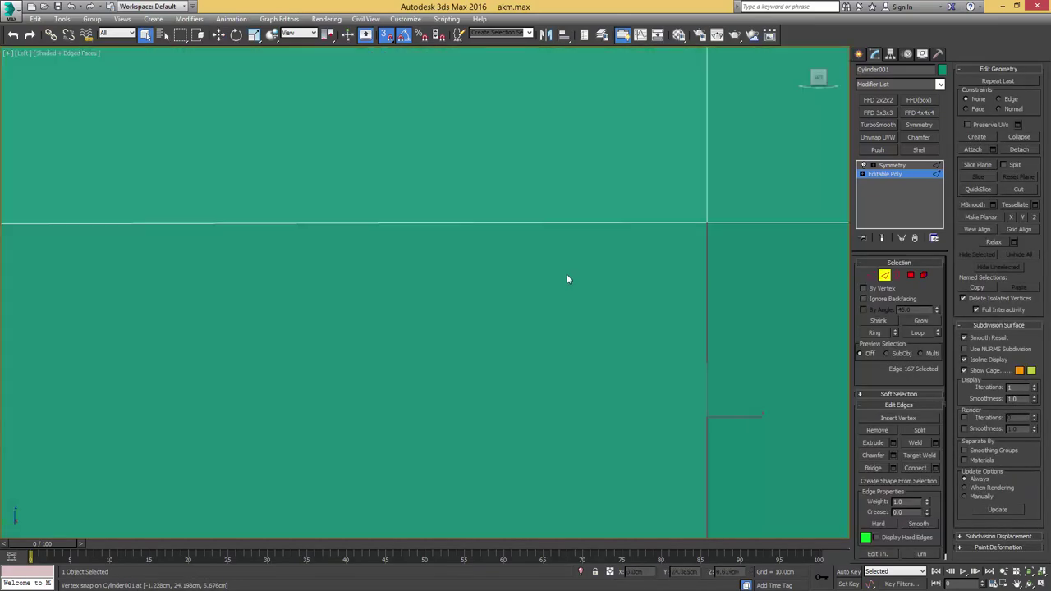
pyautogui.scroll(-5, 564, 273)
pyautogui.hotkey('alt', 'x')
pyautogui.scroll(-4, 564, 269)
pyautogui.moveTo(563, 269); pyautogui.dragTo(487, 250, button='middle')
pyautogui.scroll(2, 494, 252)
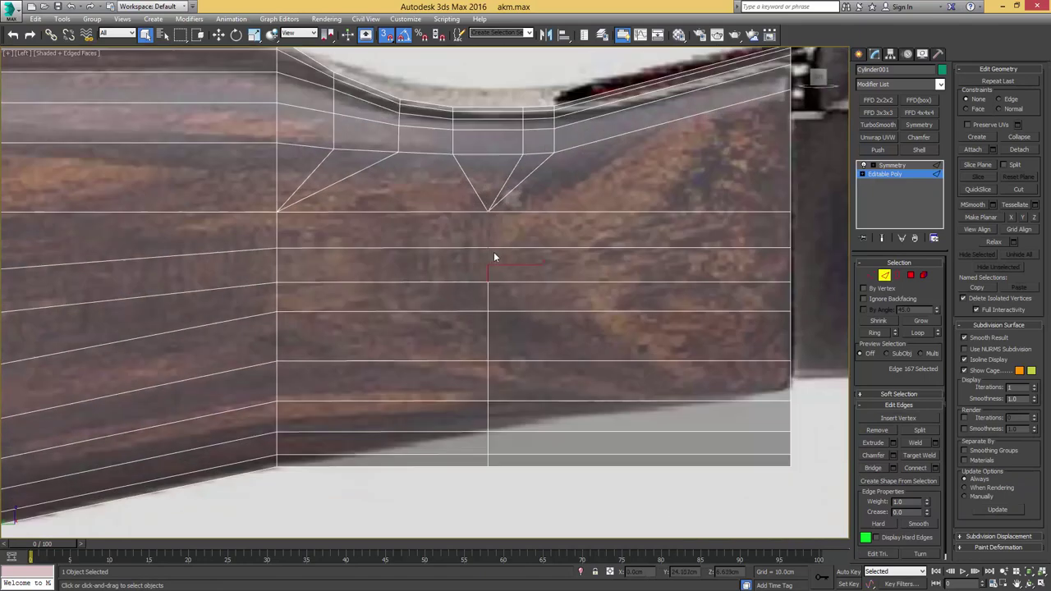
pyautogui.hotkey('ctrl', 'alt', 'c')
# Step: Collapse the matching second edge in the row where the butt meets the neck and in the row at the receiver end
pyautogui.moveTo(270, 275); pyautogui.dragTo(346, 270, button='middle')
pyautogui.click(352, 262)
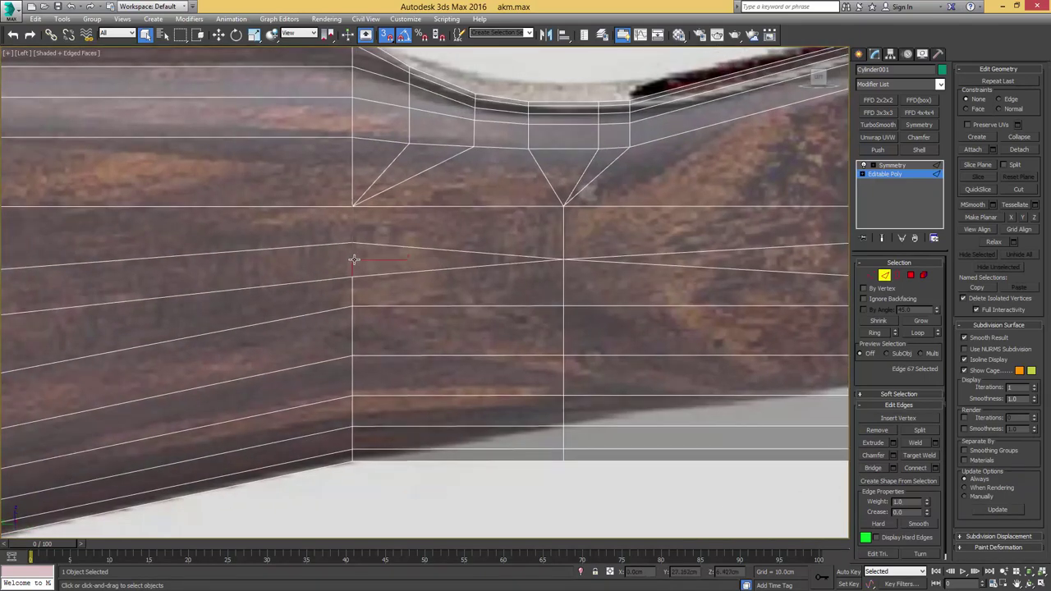
pyautogui.hotkey('ctrl', 'alt', 'c')
pyautogui.scroll(-4, 509, 252)
pyautogui.moveTo(640, 244); pyautogui.dragTo(533, 250, button='middle')
pyautogui.scroll(2, 533, 249)
pyautogui.click(586, 264)
pyautogui.hotkey('ctrl', 'alt', 'c')
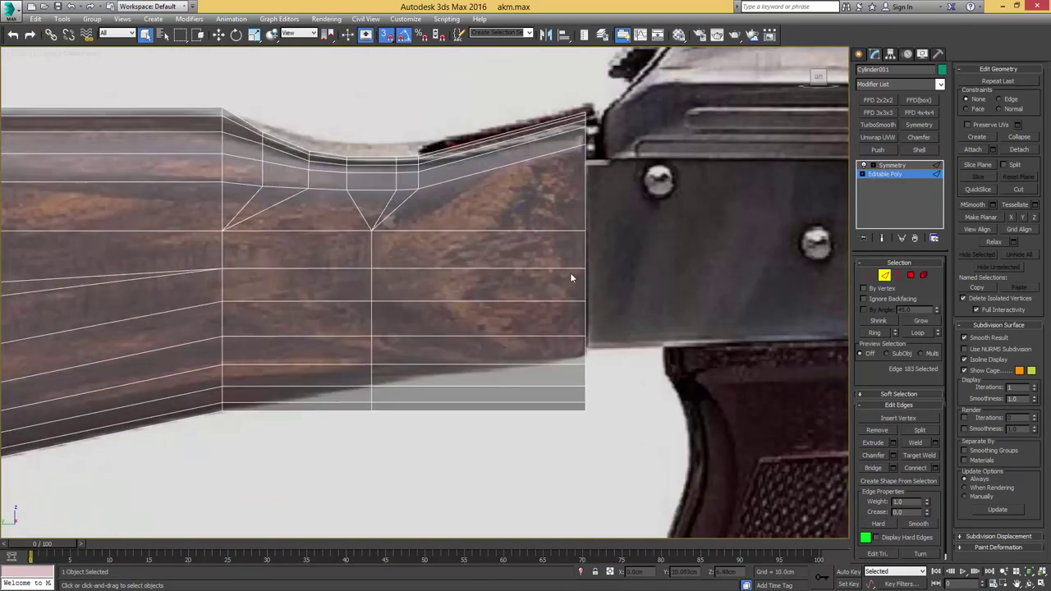
# Step: Select the lower vertices of the last two vertical rows nearest the receiver and apply an FFD 3x3x3 modifier
pyautogui.moveTo(484, 292); pyautogui.dragTo(525, 265, button='middle')
pyautogui.press('1')
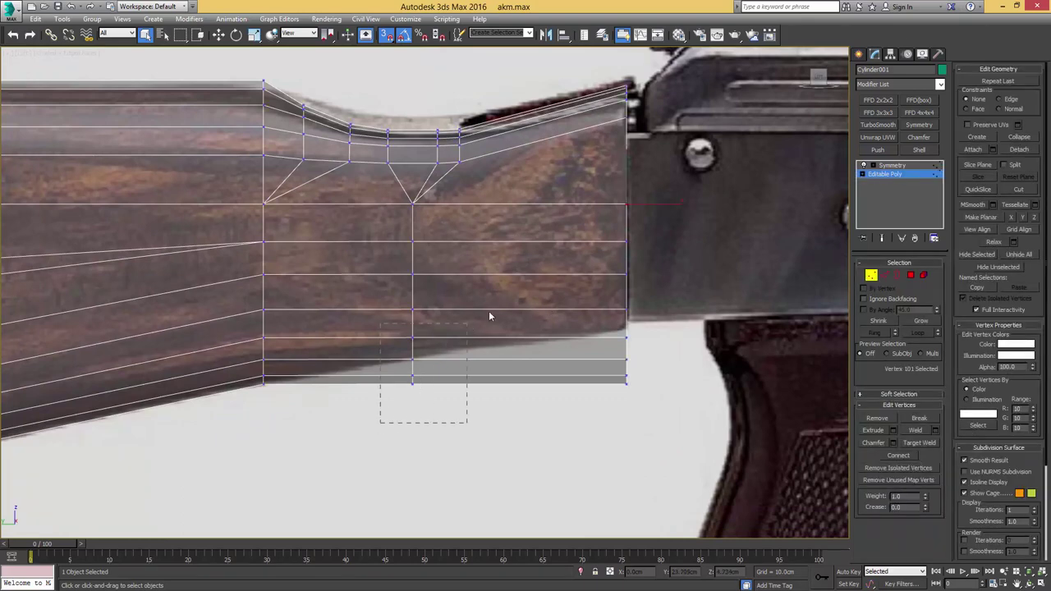
pyautogui.moveTo(640, 250); pyautogui.dragTo(641, 234)
pyautogui.click(878, 112)
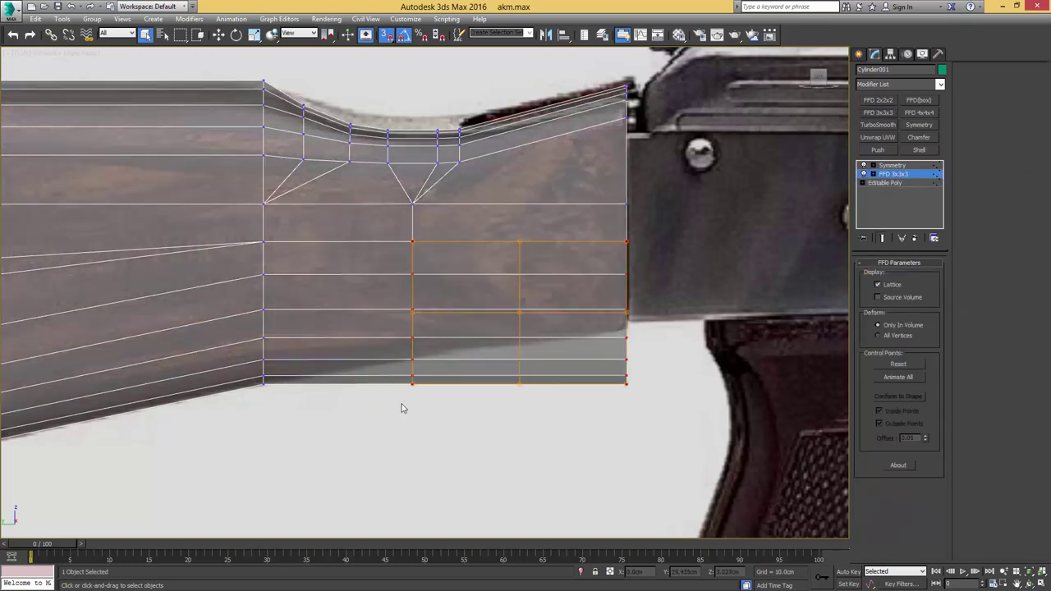
# Step: With snapping off, raise the lattice's bottom and middle control points so the underside tapers up to the receiver like the reference
pyautogui.moveTo(445, 361); pyautogui.dragTo(449, 359)
pyautogui.moveTo(662, 362); pyautogui.dragTo(479, 402)
pyautogui.press('w')
pyautogui.press('s')
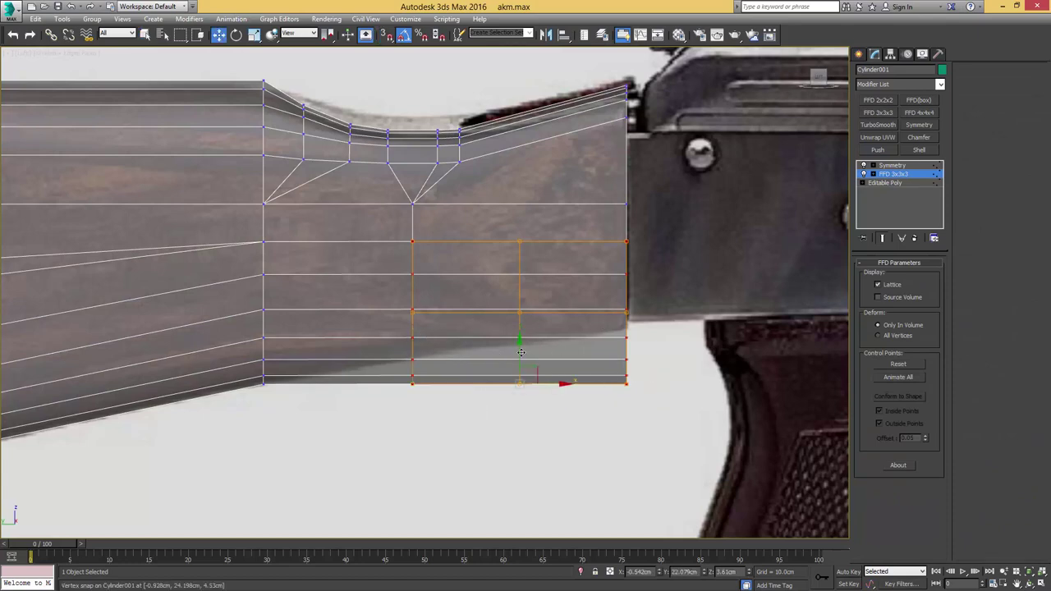
pyautogui.moveTo(521, 351); pyautogui.dragTo(506, 327)
pyautogui.moveTo(572, 283); pyautogui.dragTo(572, 250)
pyautogui.moveTo(641, 333); pyautogui.dragTo(626, 310)
pyautogui.moveTo(432, 352); pyautogui.dragTo(502, 349, button='middle')
pyautogui.moveTo(544, 280); pyautogui.dragTo(491, 329, button='middle')
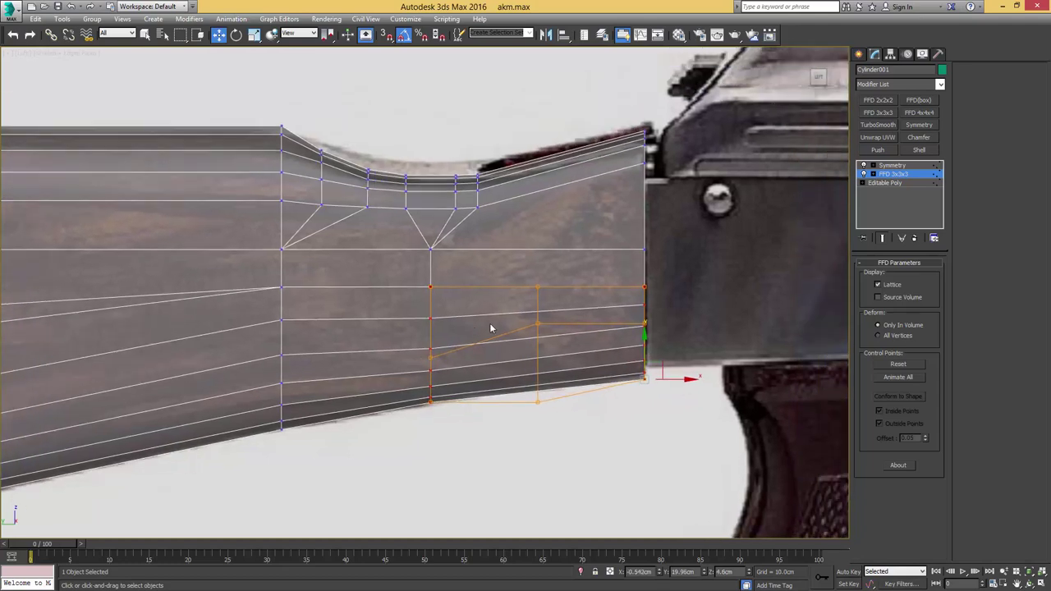
pyautogui.click(430, 358)
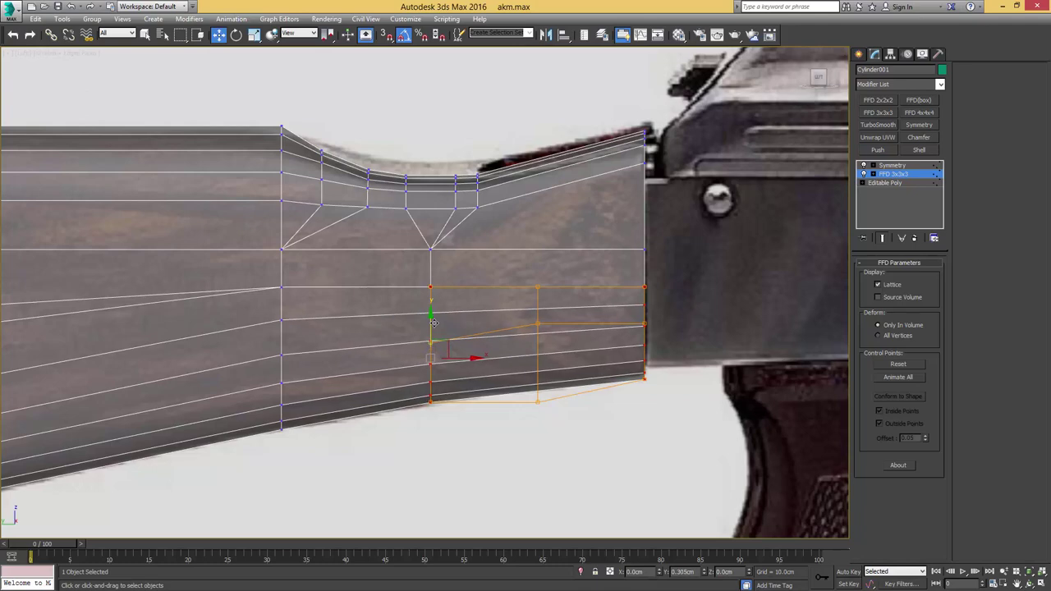
pyautogui.moveTo(432, 324); pyautogui.dragTo(431, 310)
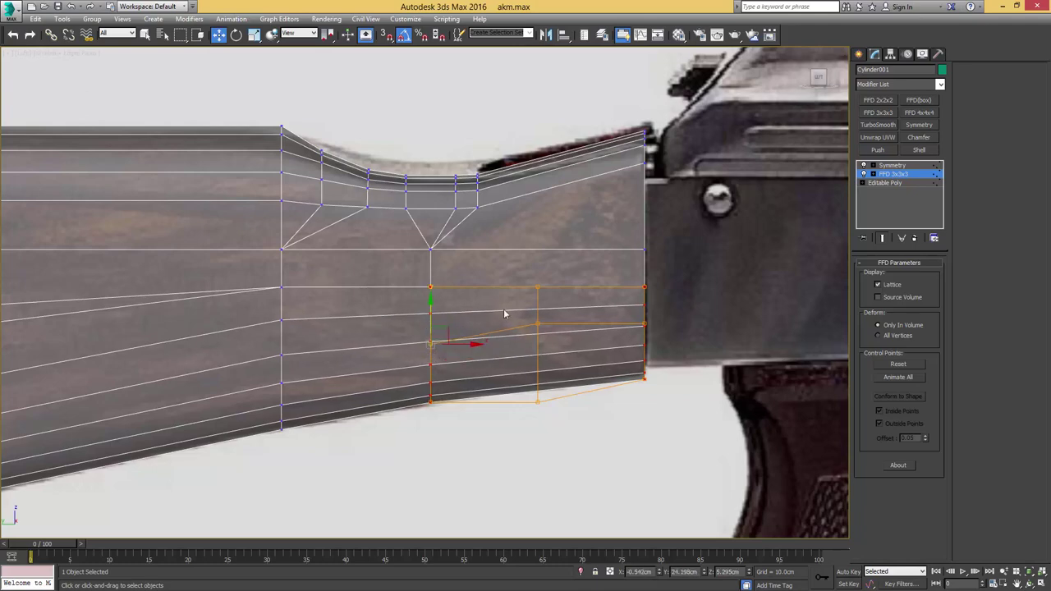
pyautogui.moveTo(563, 320); pyautogui.dragTo(610, 294, button='middle')
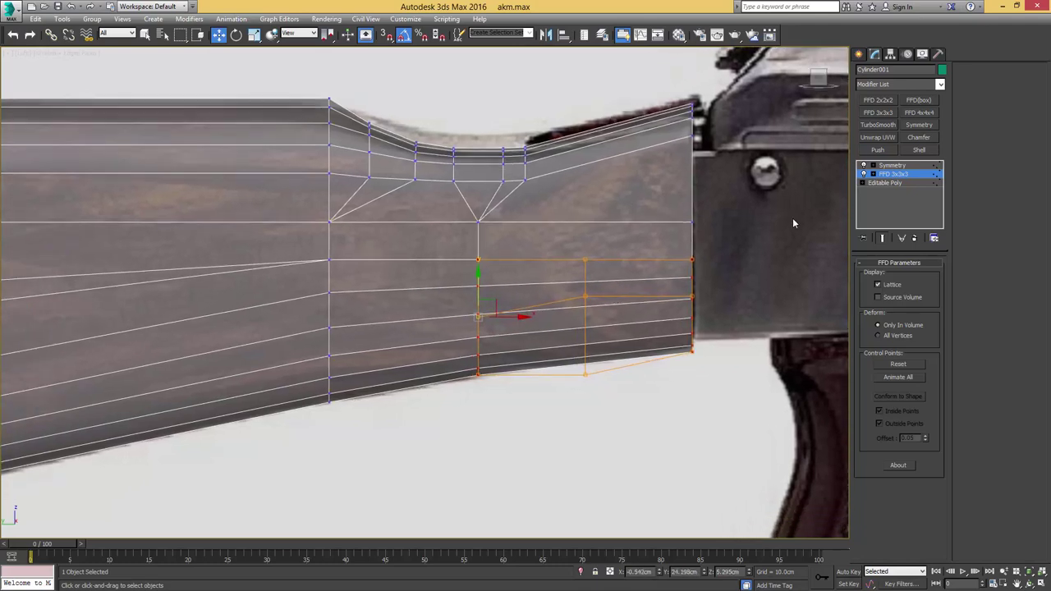
# Step: Collapse the FFD 3x3x3 modifier into the stock's editable poly
pyautogui.rightClick(900, 174)
pyautogui.click(911, 258)
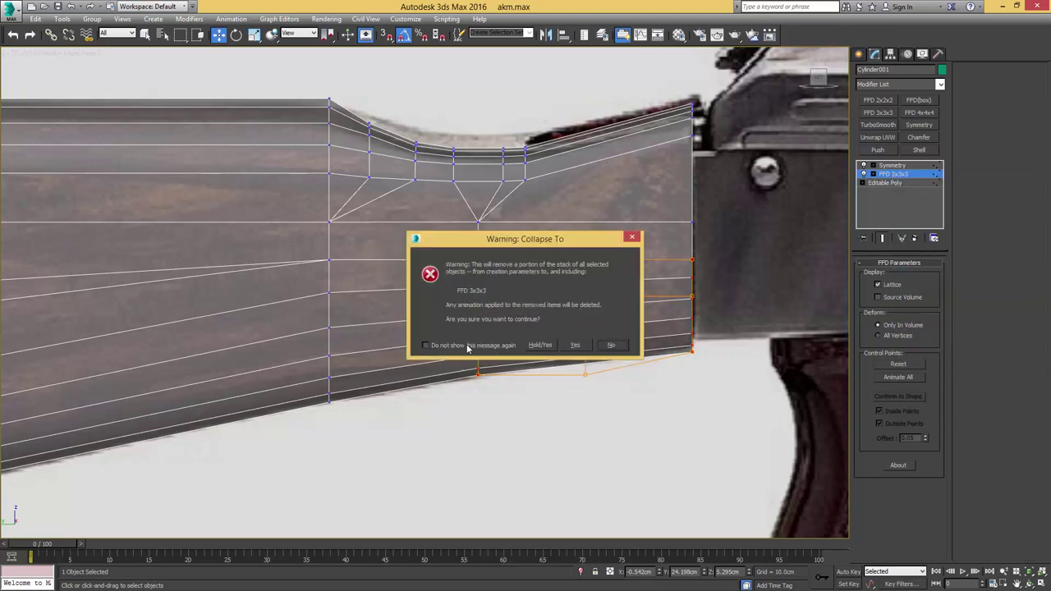
pyautogui.click(575, 346)
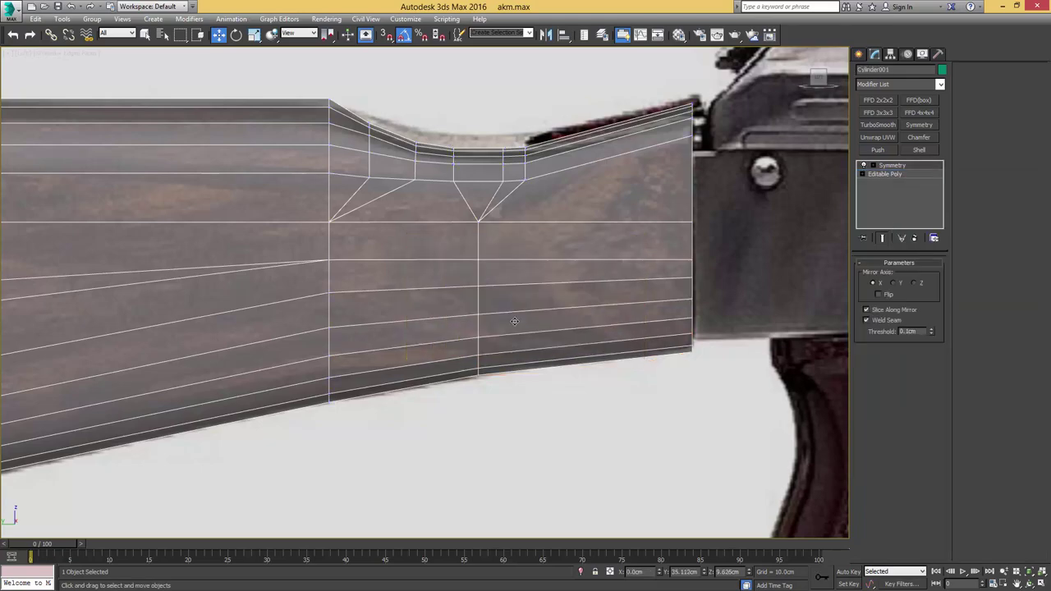
pyautogui.scroll(-2, 531, 295)
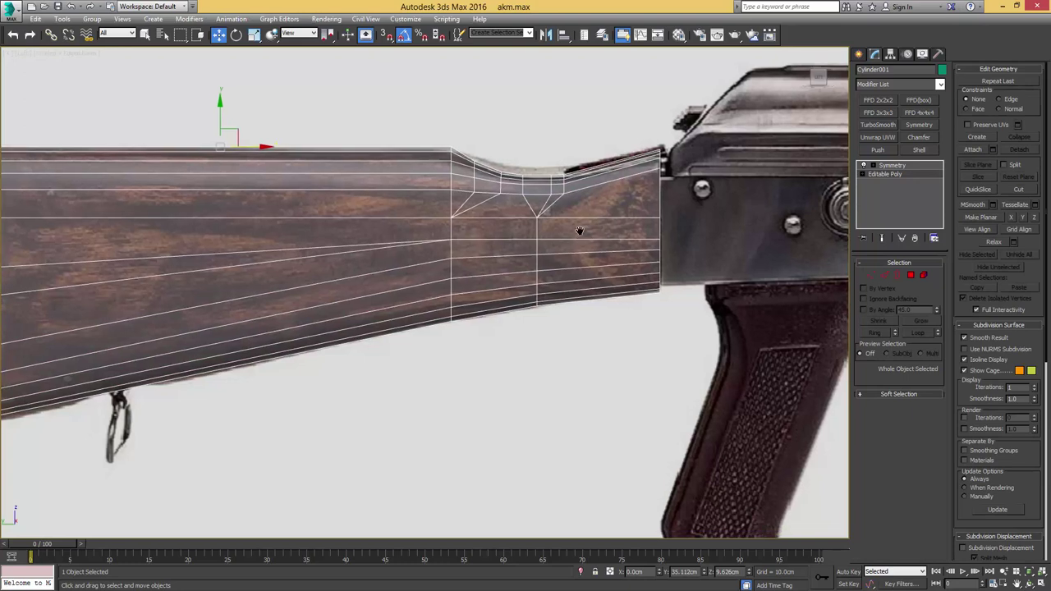
# Step: With the edge constraint on, slide the front-end vertex level with the fan's tip up to just below the neck's lower line
pyautogui.scroll(4, 580, 229)
pyautogui.moveTo(600, 207); pyautogui.dragTo(553, 263, button='middle')
pyautogui.press('1')
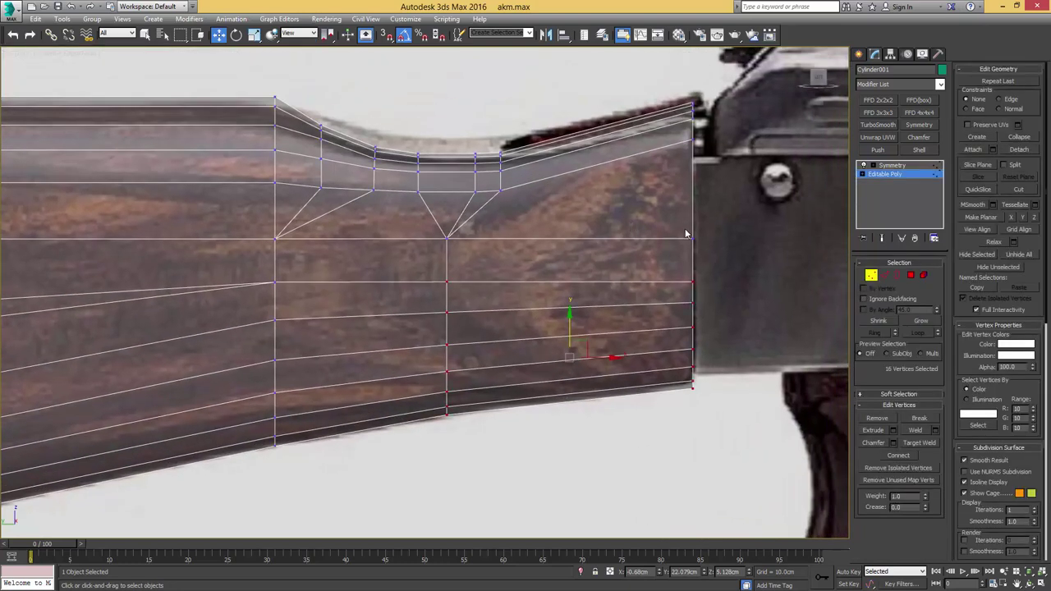
pyautogui.click(692, 240)
pyautogui.hotkey('shift', 'x')
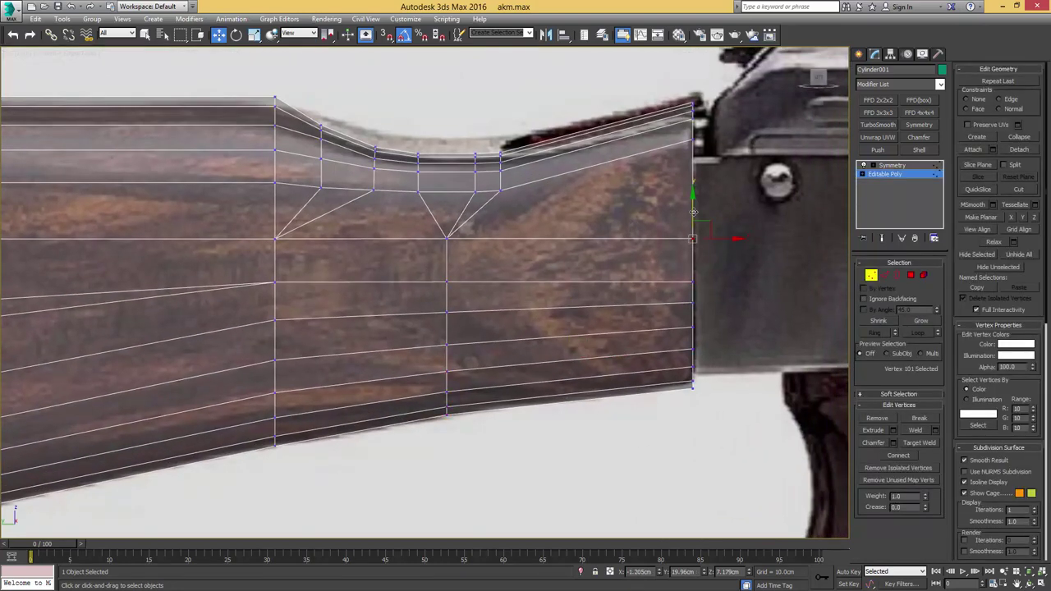
pyautogui.moveTo(693, 211); pyautogui.dragTo(698, 131)
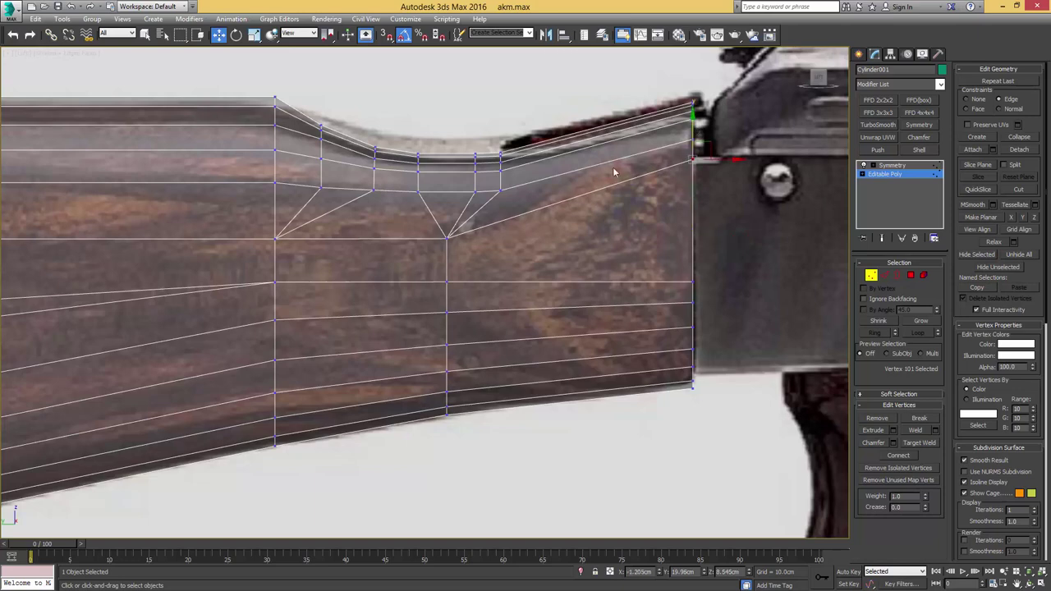
pyautogui.click(448, 238)
pyautogui.moveTo(458, 223); pyautogui.dragTo(463, 205)
pyautogui.hotkey('ctrl', 'z')
# Step: Raise the vertex where the second triangle fan converges below the neck slightly to smooth the line toward the receiver
pyautogui.moveTo(438, 251); pyautogui.dragTo(454, 228)
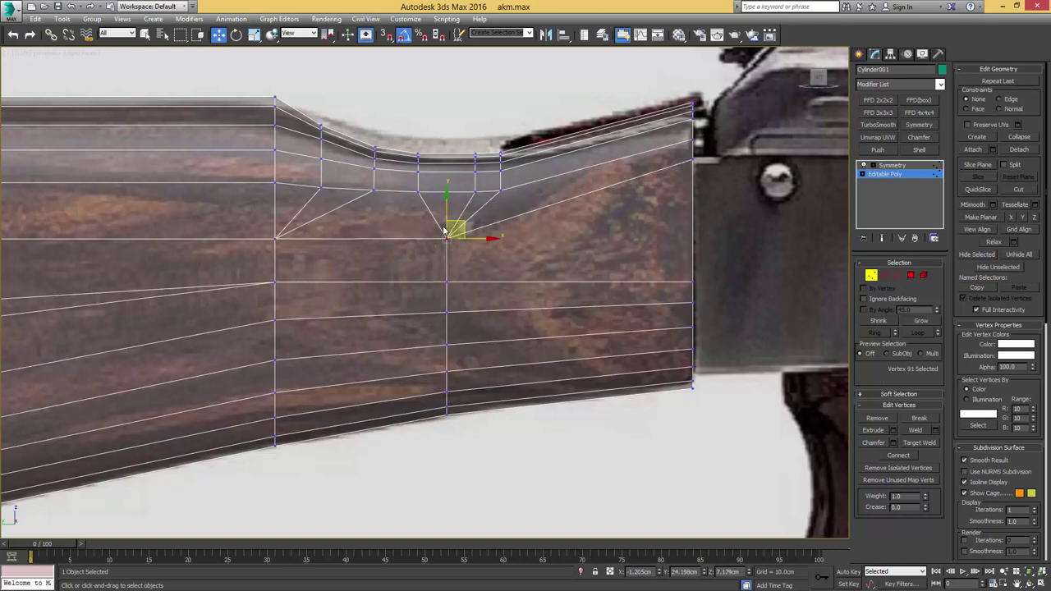
pyautogui.moveTo(459, 225); pyautogui.dragTo(462, 212)
pyautogui.keyDown('alt'); pyautogui.moveTo(476, 226); pyautogui.dragTo(433, 241, button='middle'); pyautogui.keyUp('alt')
pyautogui.press('p')
pyautogui.keyDown('alt'); pyautogui.moveTo(512, 252); pyautogui.dragTo(552, 239, button='middle'); pyautogui.keyUp('alt')
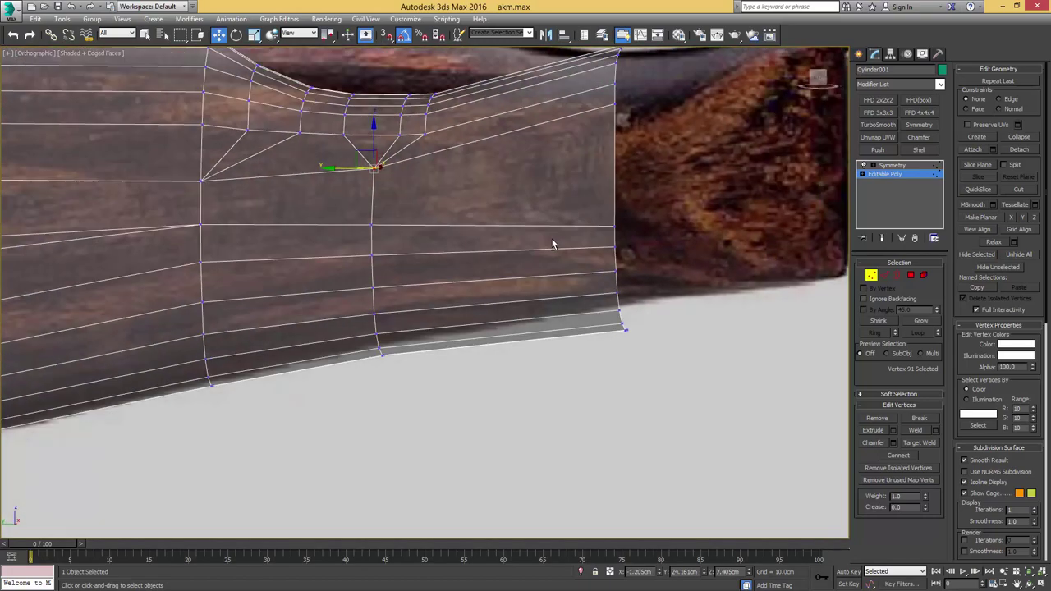
# Step: Lower the front-end vertex of the row below the fan to the height of the next row's line
pyautogui.press('l')
pyautogui.press('2')
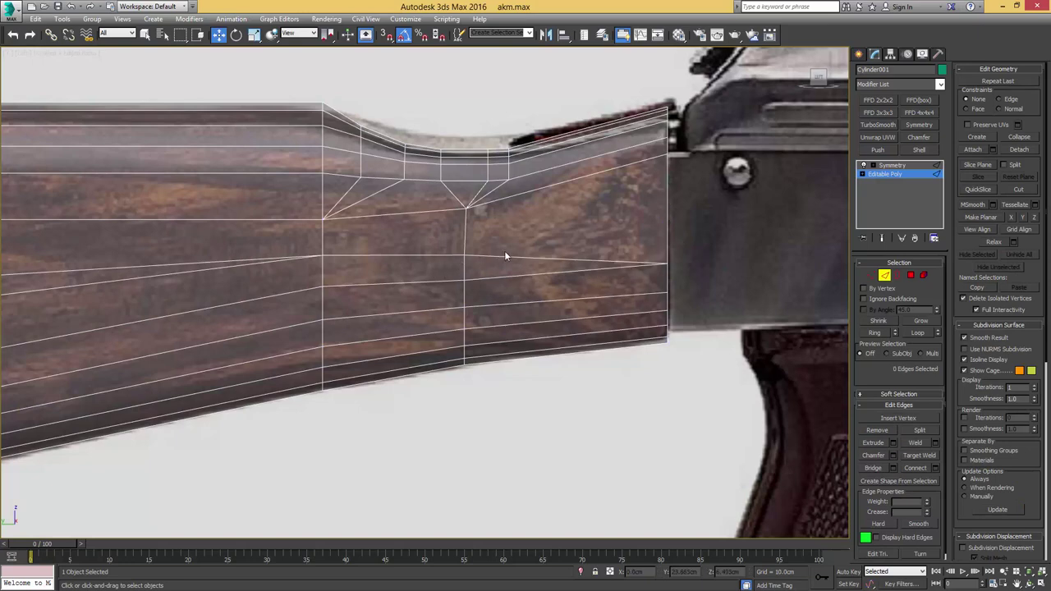
pyautogui.press('1')
pyautogui.click(667, 264)
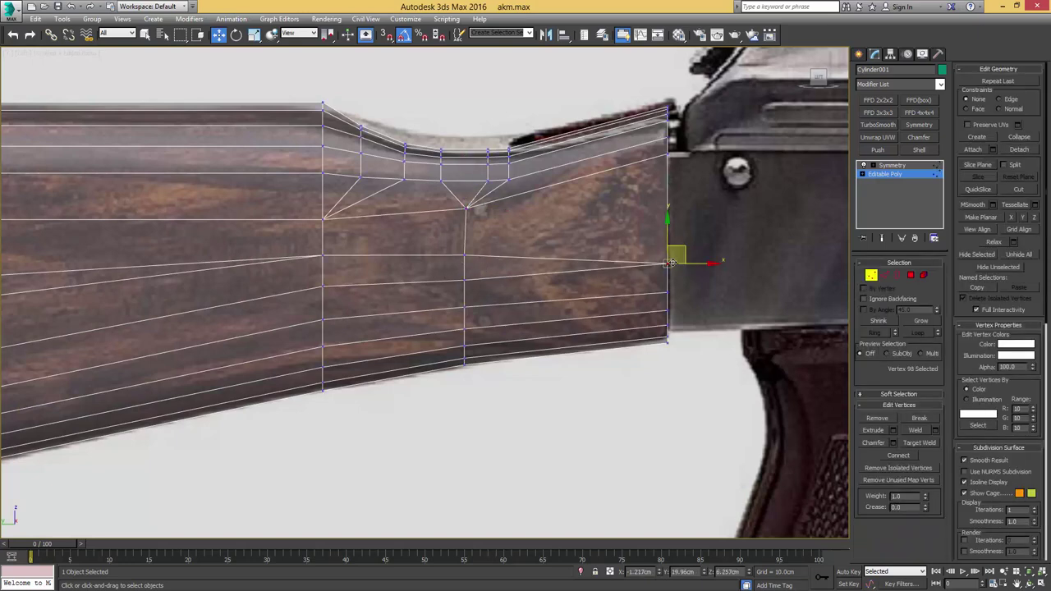
pyautogui.moveTo(667, 243); pyautogui.dragTo(700, 269)
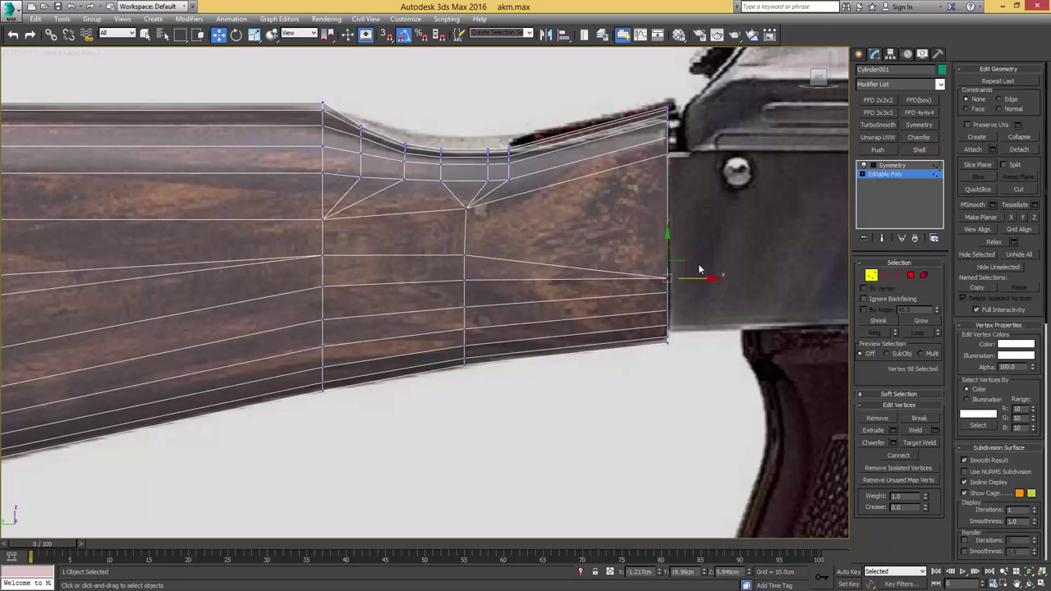
# Step: Add the front-end vertices below to the selection, apply an FFD 2x2x2 modifier and lower its upper control points
pyautogui.keyDown('ctrl'); pyautogui.moveTo(648, 302); pyautogui.dragTo(659, 314); pyautogui.keyUp('ctrl')
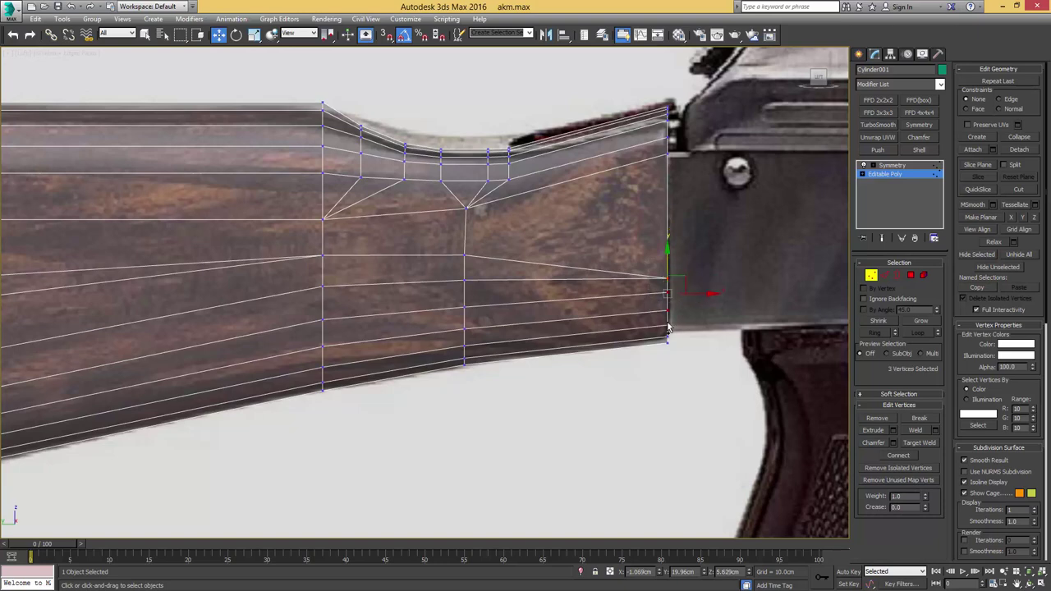
pyautogui.keyDown('ctrl'); pyautogui.click(665, 338); pyautogui.keyUp('ctrl')
pyautogui.click(879, 100)
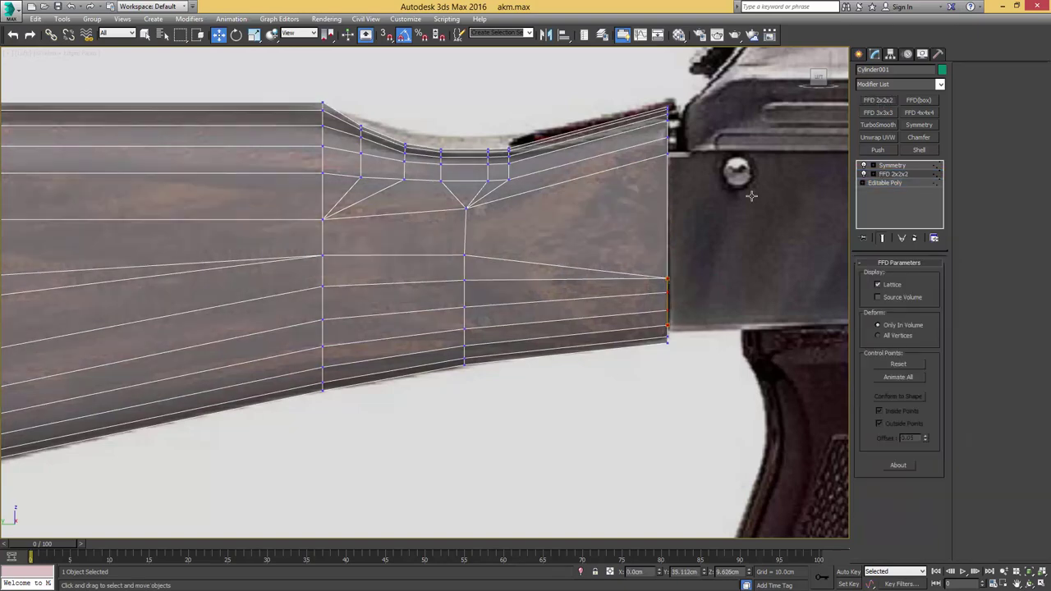
pyautogui.moveTo(668, 247); pyautogui.dragTo(669, 279)
# Step: Lower the lattice's bottom control point nearest the stock's centreline almost to the underside
pyautogui.keyDown('alt'); pyautogui.moveTo(712, 300); pyautogui.dragTo(667, 310, button='middle'); pyautogui.keyUp('alt')
pyautogui.scroll(3, 667, 311)
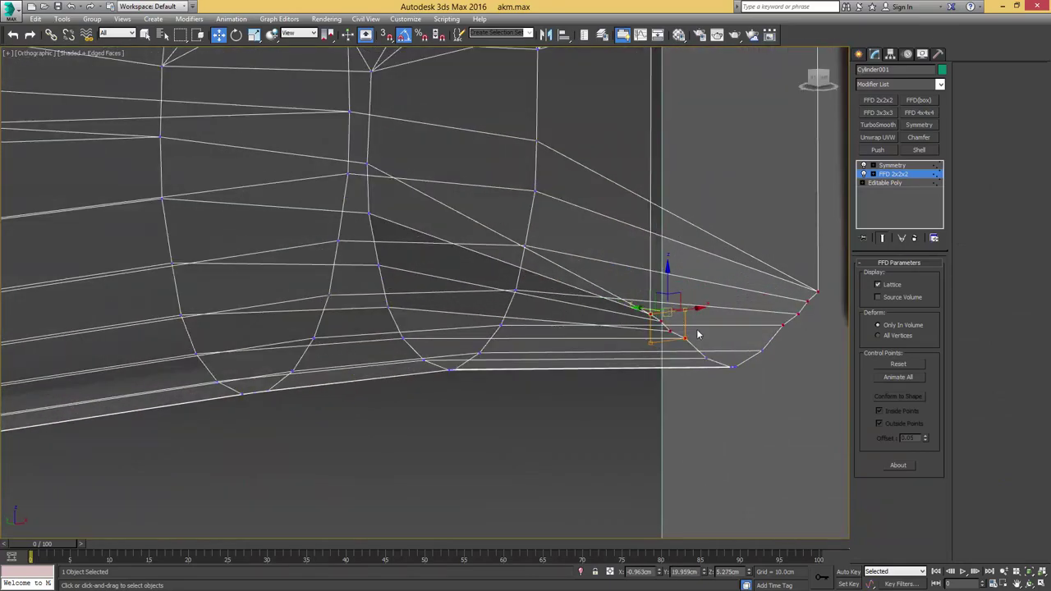
pyautogui.moveTo(685, 318); pyautogui.dragTo(684, 343)
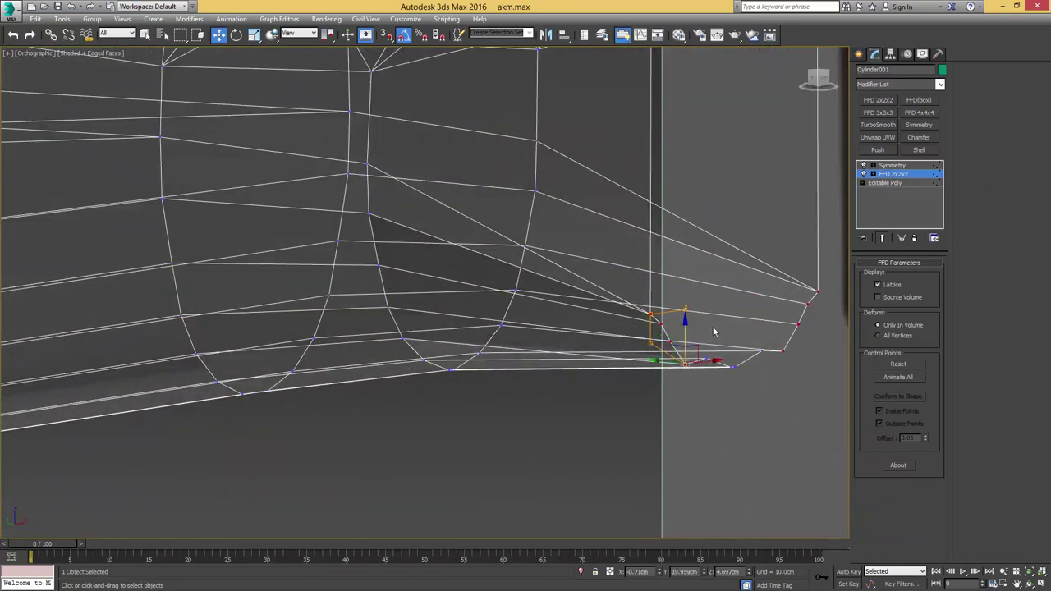
pyautogui.moveTo(695, 336); pyautogui.dragTo(627, 307, button='middle')
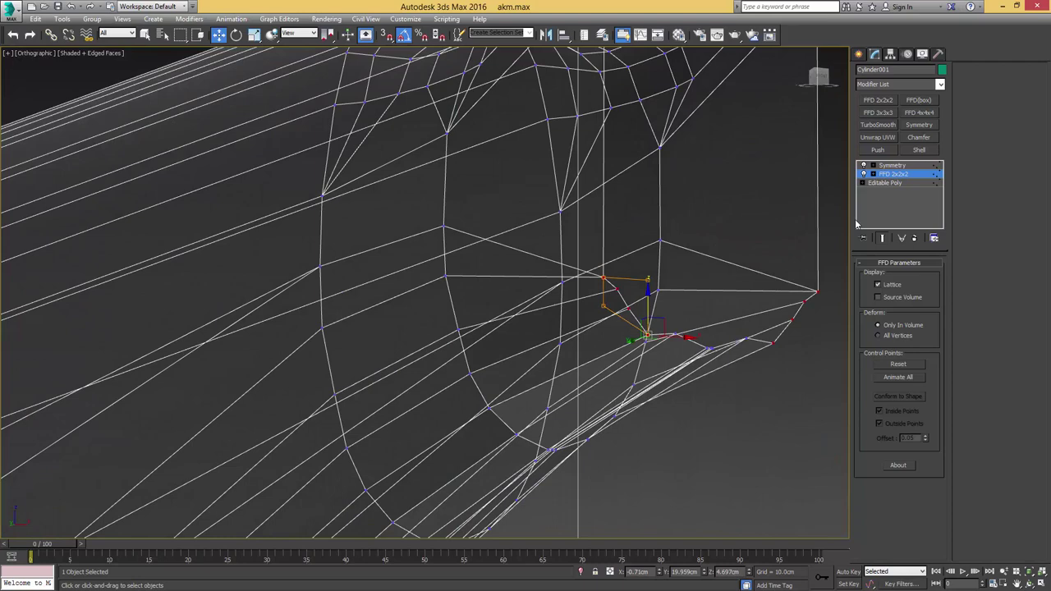
# Step: Collapse the FFD modifier into the editable poly and slightly lower the front-end vertex beside the lower corner curve, near the underside
pyautogui.rightClick(890, 179)
pyautogui.click(919, 275)
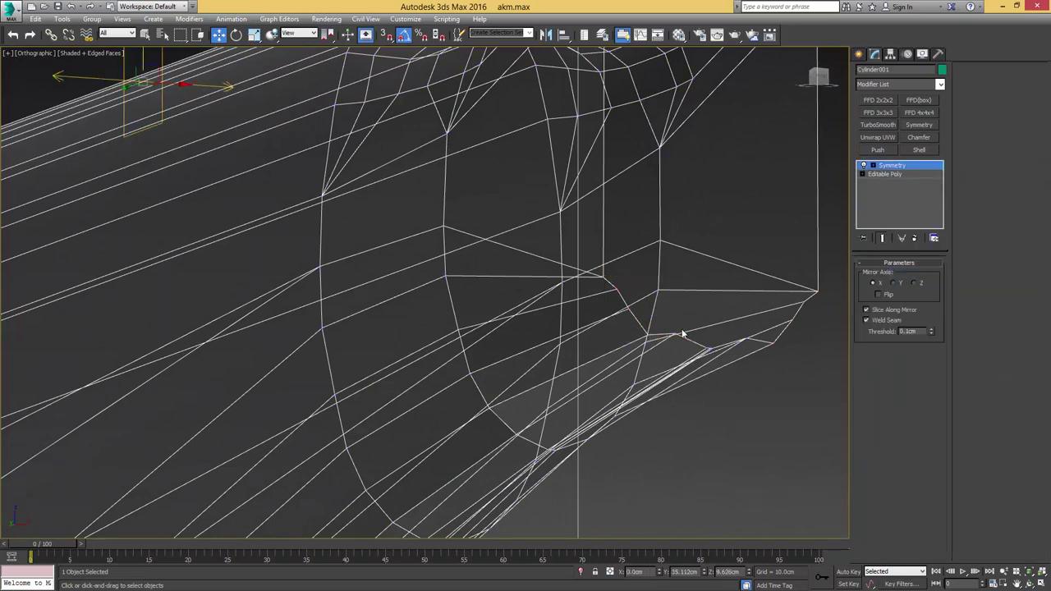
pyautogui.click(898, 176)
pyautogui.press('1')
pyautogui.click(674, 333)
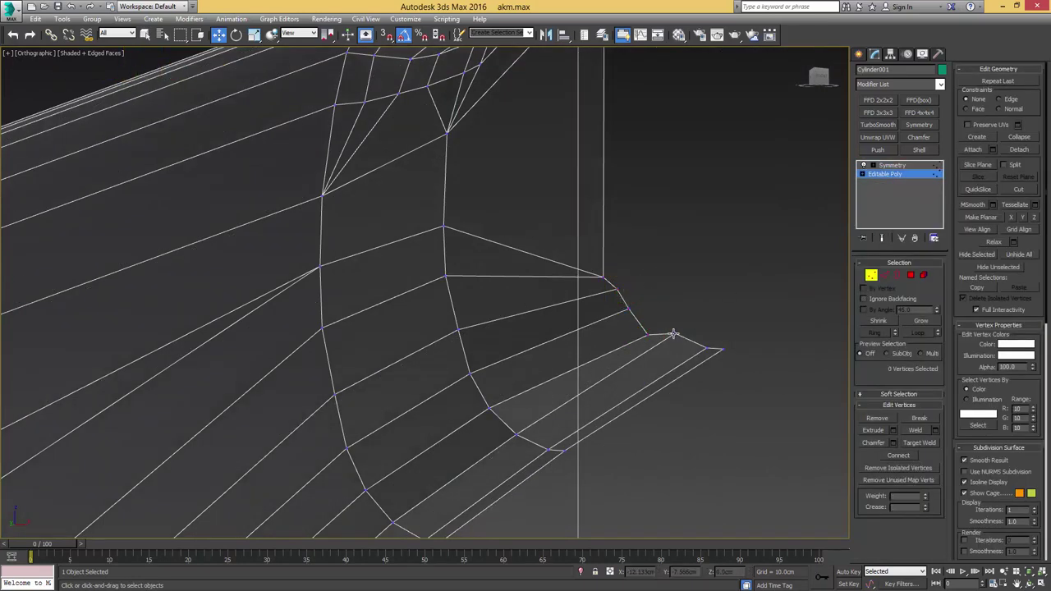
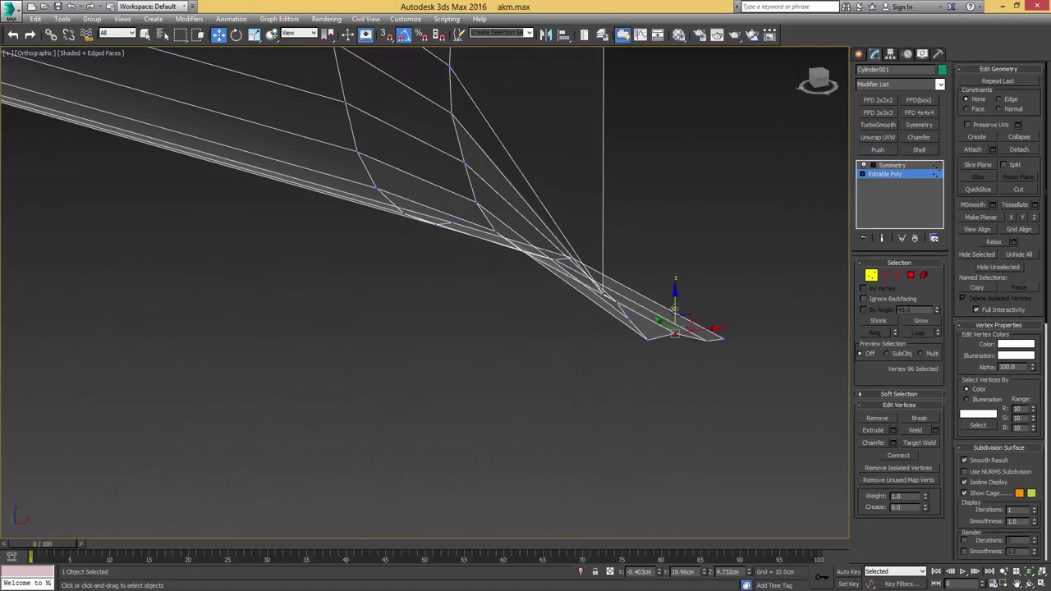
pyautogui.moveTo(674, 310); pyautogui.dragTo(674, 323)
pyautogui.keyDown('alt'); pyautogui.moveTo(664, 324); pyautogui.dragTo(634, 312, button='middle'); pyautogui.keyUp('alt')
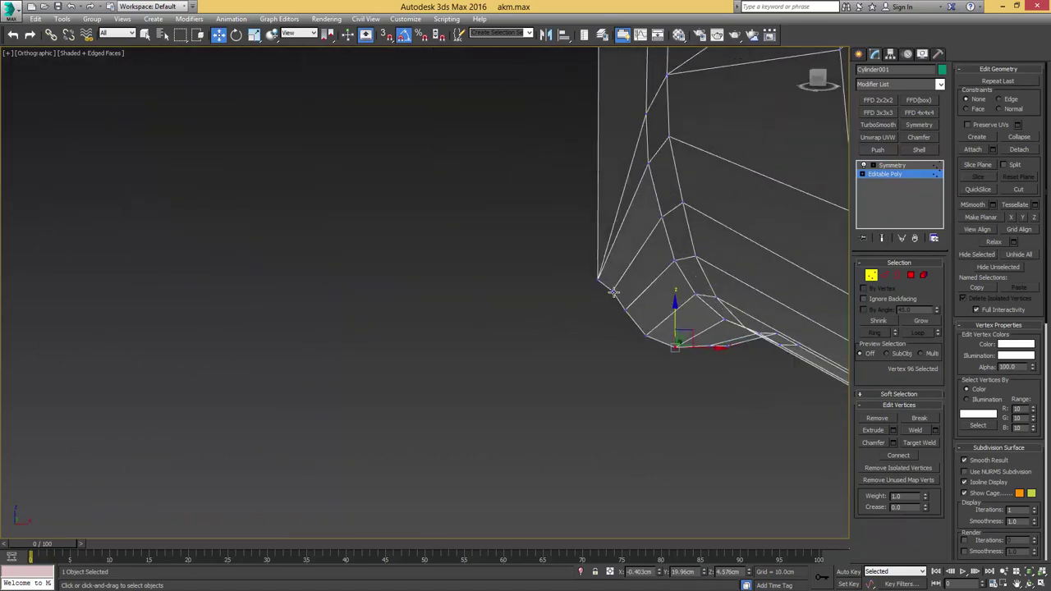
# Step: Move the two front-end vertices below the side corner outward and slightly up to round the lower corner curve
pyautogui.click(613, 292)
pyautogui.moveTo(632, 292); pyautogui.dragTo(624, 280)
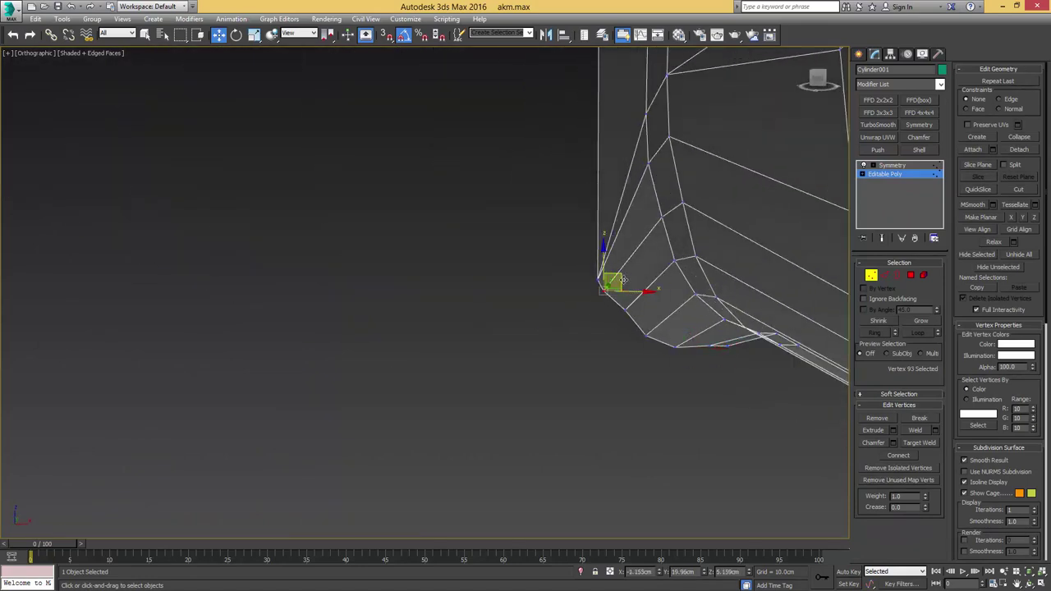
pyautogui.click(626, 308)
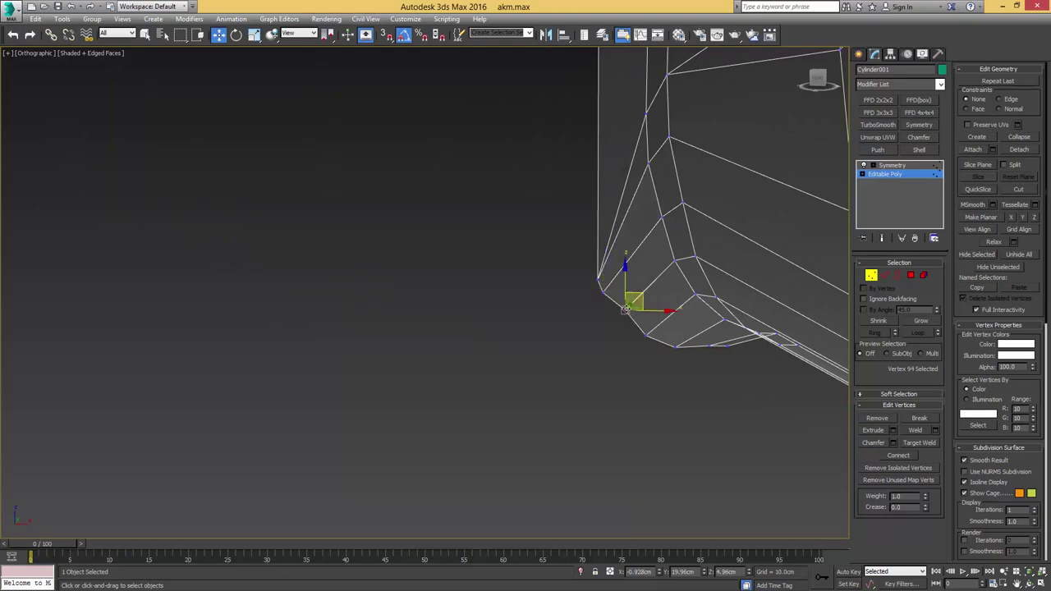
pyautogui.moveTo(636, 293); pyautogui.dragTo(629, 297)
pyautogui.keyDown('alt'); pyautogui.moveTo(656, 307); pyautogui.dragTo(681, 304, button='middle'); pyautogui.keyUp('alt')
# Step: Raise the front-end vertex at the top of the corner curve and nudge the one near the underside outward and up
pyautogui.click(599, 280)
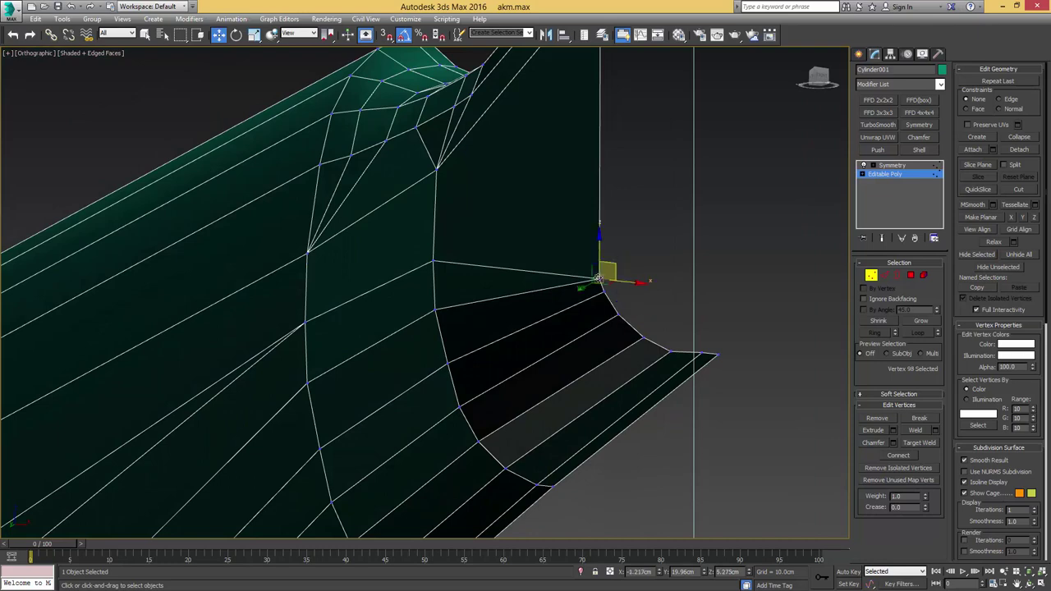
pyautogui.moveTo(601, 252); pyautogui.dragTo(601, 242)
pyautogui.keyDown('alt'); pyautogui.moveTo(644, 296); pyautogui.dragTo(667, 319, button='middle'); pyautogui.keyUp('alt')
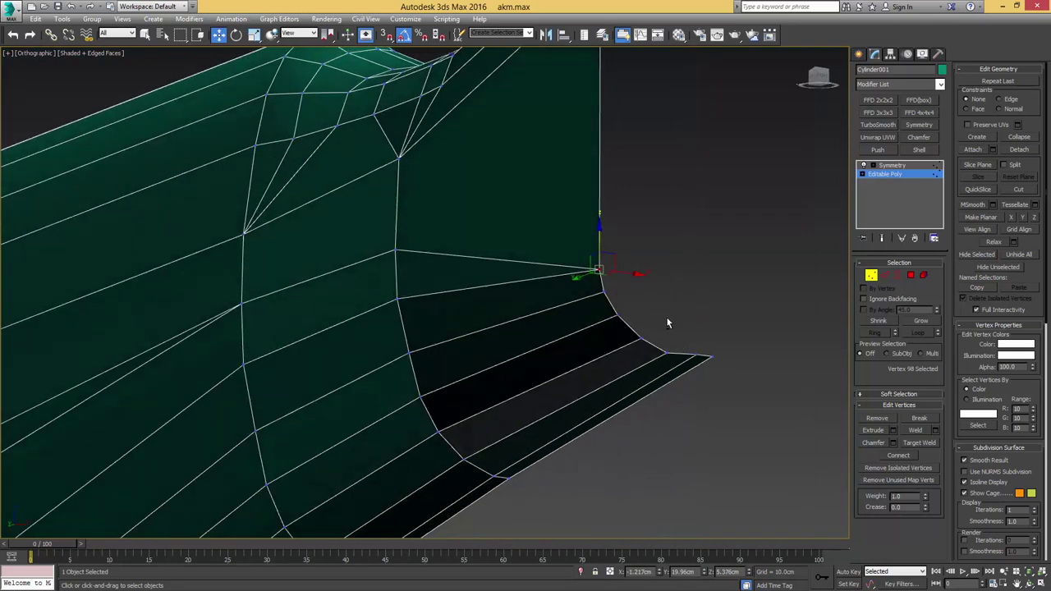
pyautogui.click(666, 353)
pyautogui.moveTo(679, 338); pyautogui.dragTo(675, 335)
# Step: Examine the mirrored stock in solid shading, checking the rounded lower corner at the receiver end
pyautogui.scroll(-4, 702, 332)
pyautogui.keyDown('alt'); pyautogui.moveTo(675, 335); pyautogui.dragTo(719, 326, button='middle'); pyautogui.keyUp('alt')
pyautogui.press('1')
pyautogui.click(900, 167)
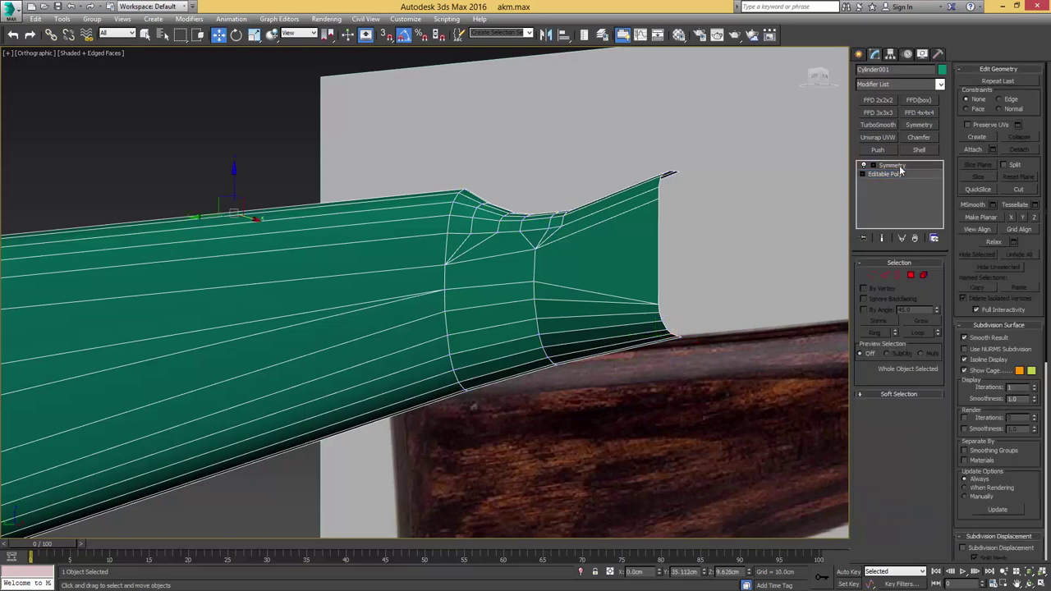
pyautogui.hotkey('alt', 'x')
pyautogui.keyDown('alt'); pyautogui.moveTo(755, 216); pyautogui.dragTo(737, 221, button='middle'); pyautogui.keyUp('alt')
pyautogui.press('F3')
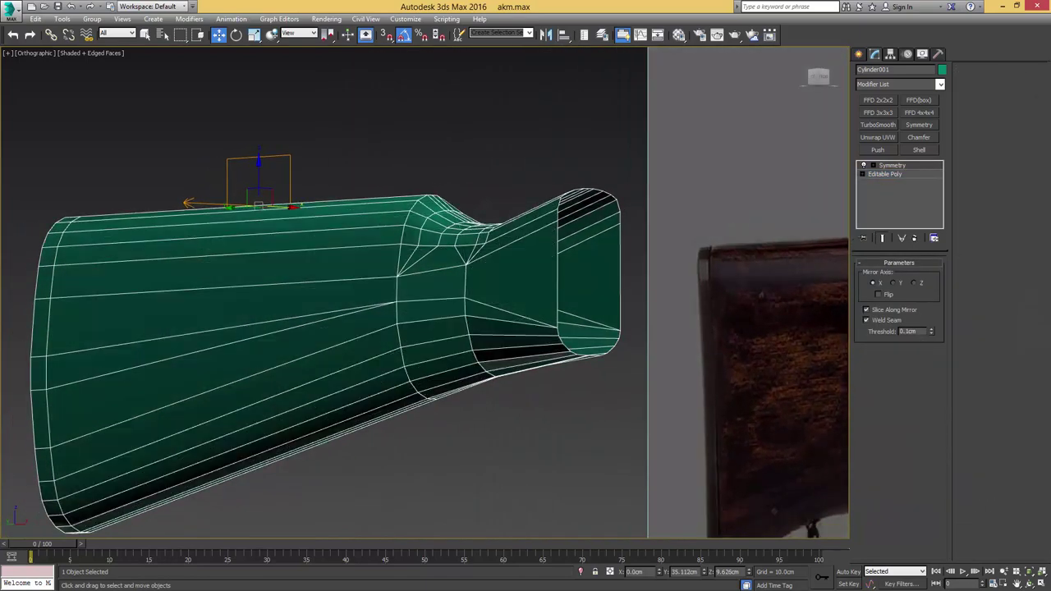
pyautogui.moveTo(616, 287); pyautogui.dragTo(665, 258, button='middle')
pyautogui.scroll(3, 665, 258)
# Step: Select the front-end border edges around the lower corner curve and apply an FFD 3x3x3 modifier to them
pyautogui.click(895, 175)
pyautogui.press('2')
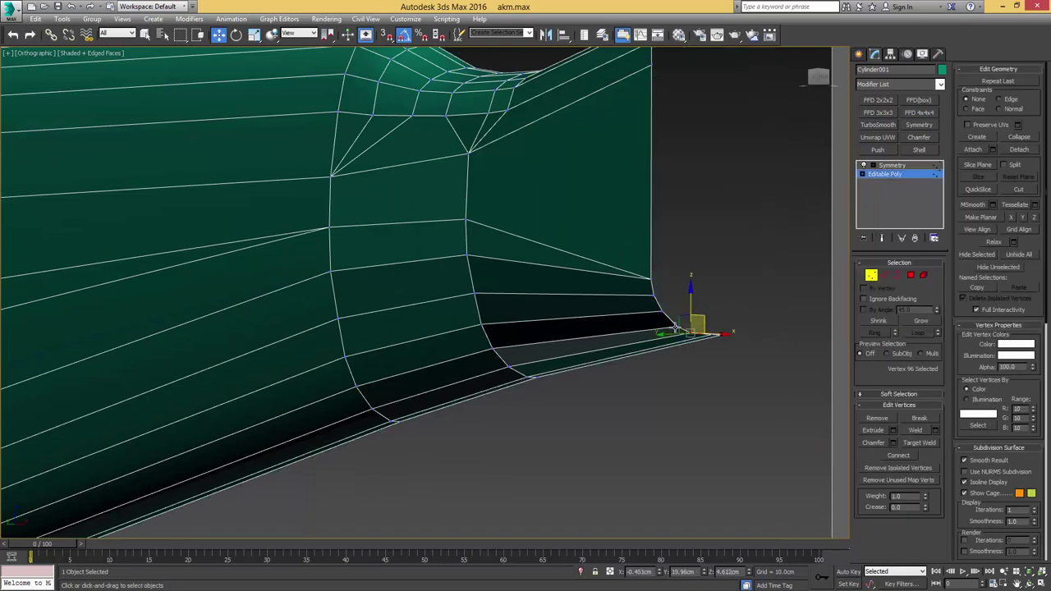
pyautogui.keyDown('ctrl'); pyautogui.click(668, 317); pyautogui.keyUp('ctrl')
pyautogui.keyDown('ctrl'); pyautogui.click(658, 304); pyautogui.keyUp('ctrl')
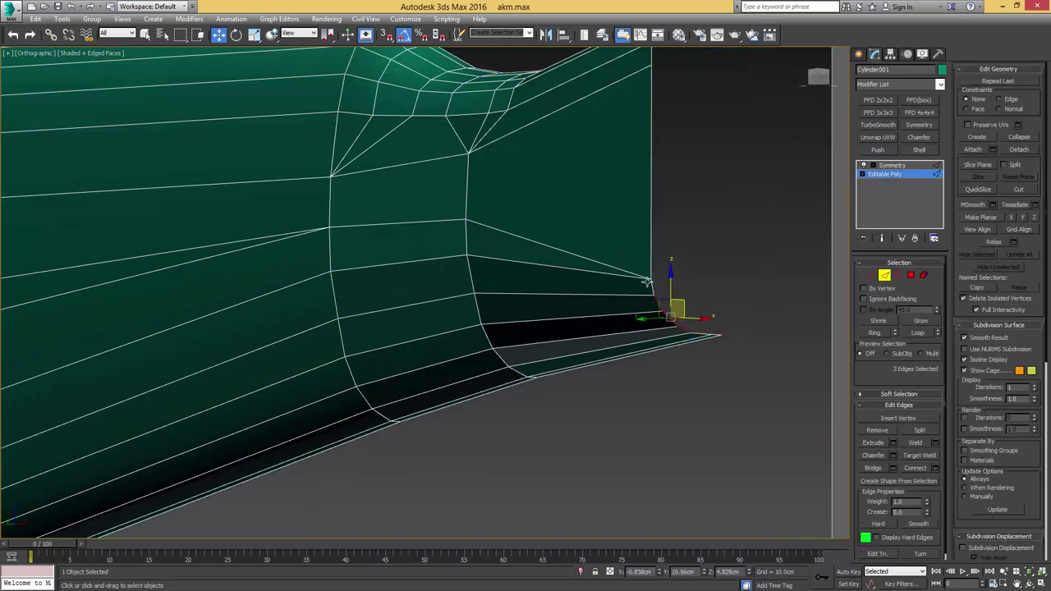
pyautogui.keyDown('ctrl'); pyautogui.click(652, 287); pyautogui.keyUp('ctrl')
pyautogui.keyDown('ctrl'); pyautogui.click(697, 332); pyautogui.keyUp('ctrl')
pyautogui.keyDown('alt'); pyautogui.moveTo(701, 334); pyautogui.dragTo(716, 277, button='middle'); pyautogui.keyUp('alt')
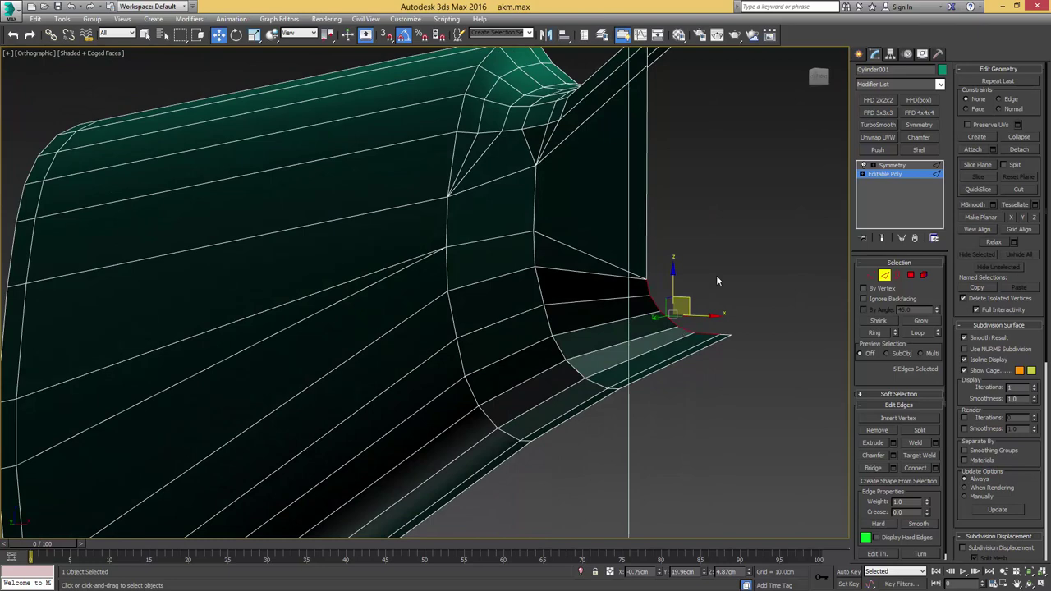
pyautogui.click(888, 116)
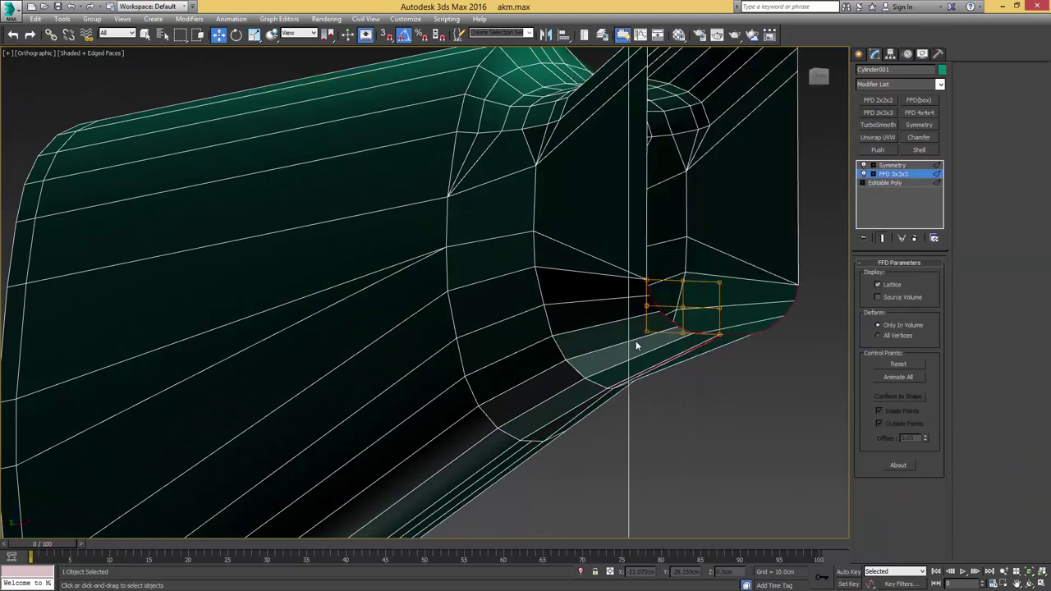
# Step: Pull the lattice's lower outer control point outward to fill out the corner, and collapse the FFD into the editable poly
pyautogui.moveTo(674, 337); pyautogui.dragTo(633, 340)
pyautogui.keyDown('alt'); pyautogui.moveTo(666, 344); pyautogui.dragTo(666, 376, button='middle'); pyautogui.keyUp('alt')
pyautogui.scroll(4, 665, 376)
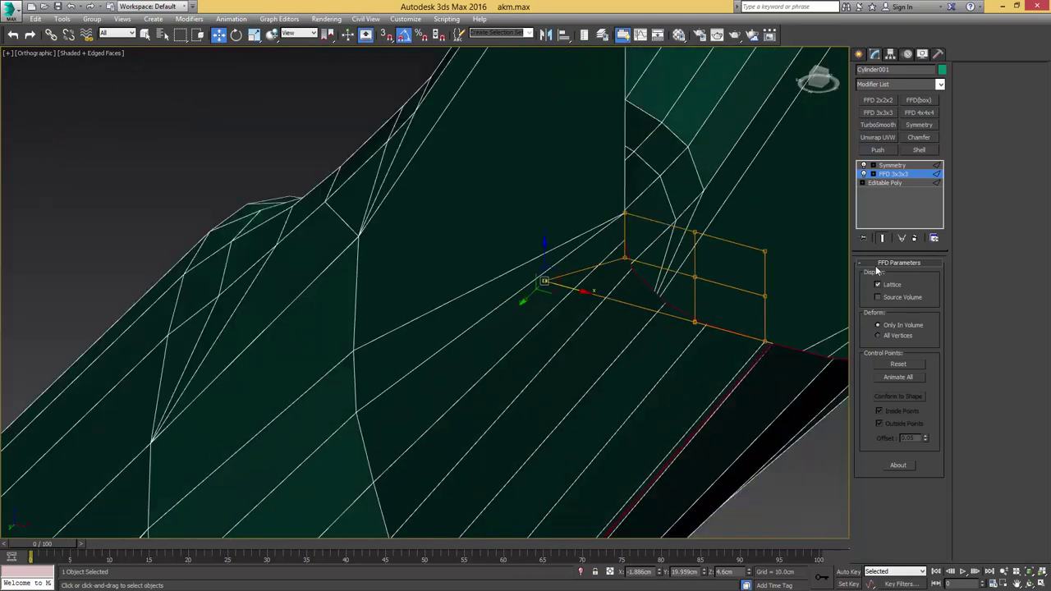
pyautogui.rightClick(892, 173)
pyautogui.click(930, 269)
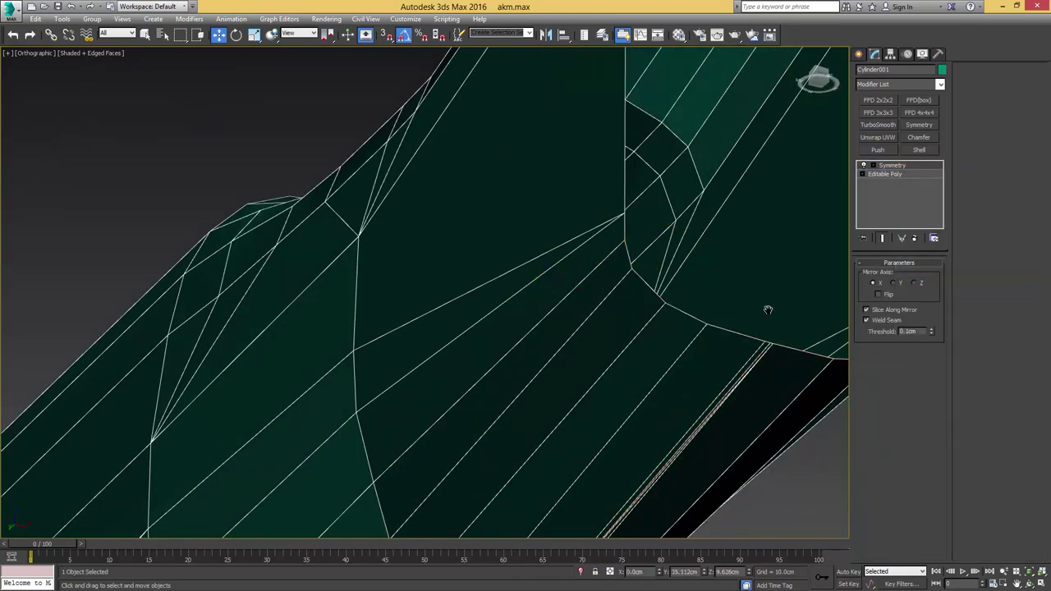
# Step: Turn off the Symmetry modifier so only the modelled half of the stock is shown from its underside
pyautogui.scroll(-5, 734, 246)
pyautogui.scroll(-5, 739, 269)
pyautogui.keyDown('alt'); pyautogui.moveTo(722, 273); pyautogui.dragTo(724, 245, button='middle'); pyautogui.keyUp('alt')
pyautogui.click(865, 166)
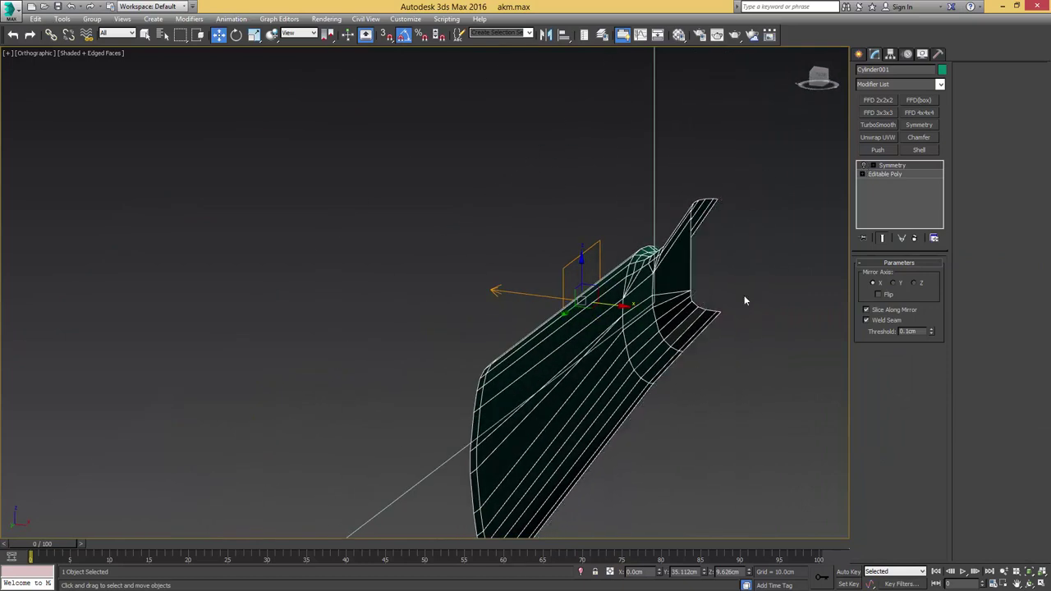
pyautogui.scroll(6, 711, 321)
pyautogui.moveTo(710, 321); pyautogui.dragTo(711, 278, button='middle')
pyautogui.scroll(-2, 711, 278)
# Step: Select the centreline edges along the stock's underside from receiver to butt and align them through their absolute X coordinate
pyautogui.click(903, 174)
pyautogui.press('2')
pyautogui.press('q')
pyautogui.click(705, 292)
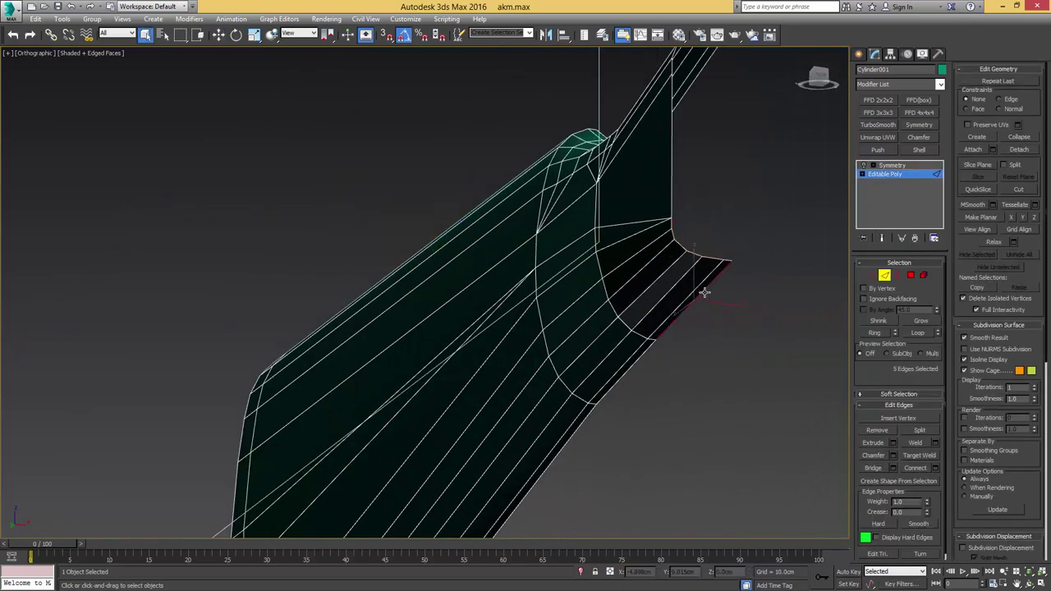
pyautogui.press('w')
pyautogui.scroll(-2, 692, 351)
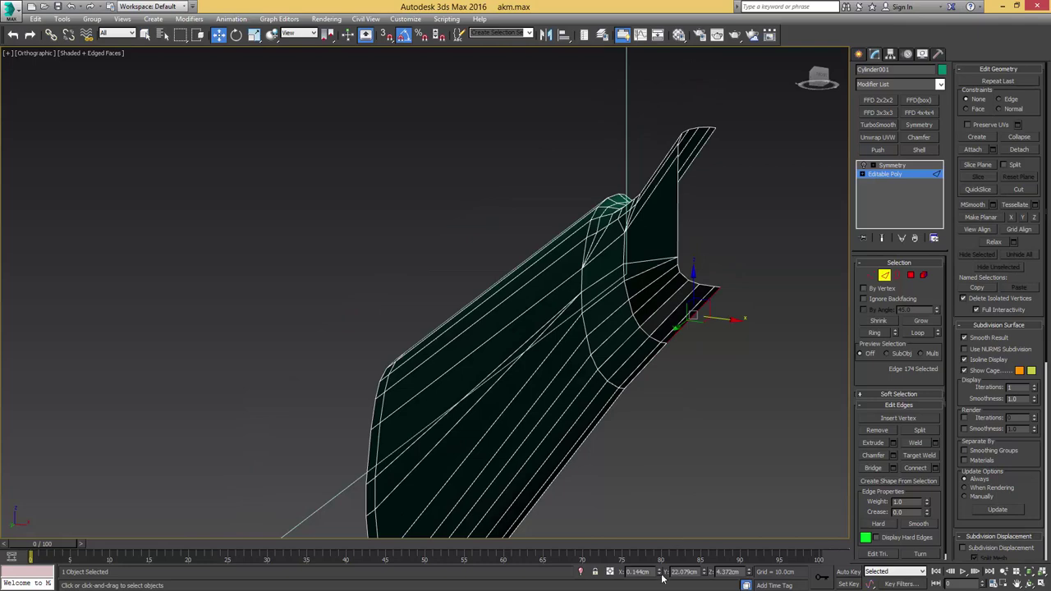
pyautogui.moveTo(674, 436); pyautogui.dragTo(677, 359, button='middle')
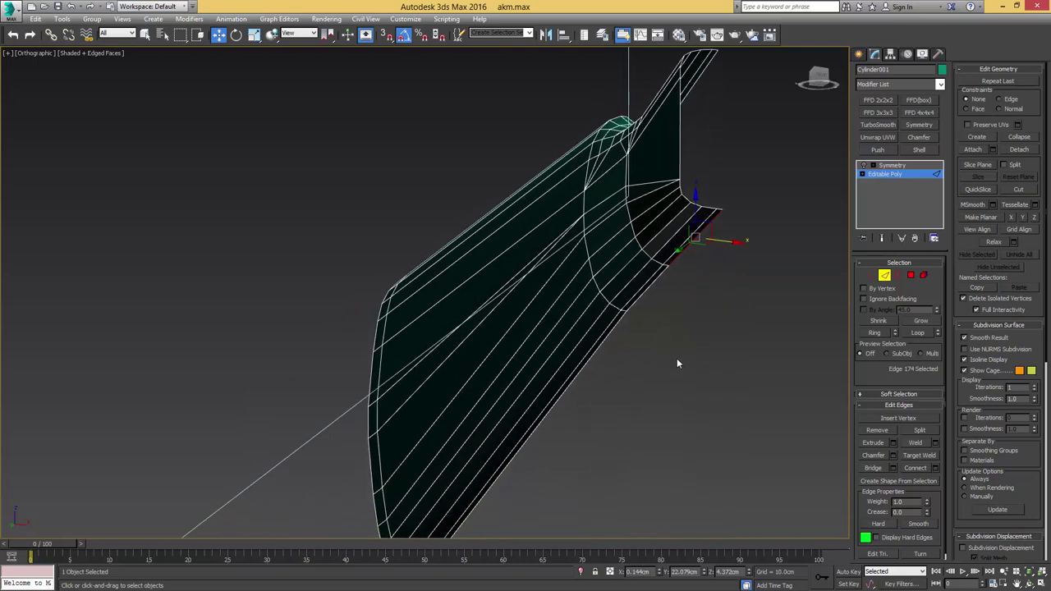
pyautogui.keyDown('ctrl'); pyautogui.click(650, 286); pyautogui.keyUp('ctrl')
pyautogui.keyDown('alt'); pyautogui.moveTo(589, 348); pyautogui.dragTo(702, 261, button='middle'); pyautogui.keyUp('alt')
pyautogui.keyDown('ctrl'); pyautogui.click(557, 327); pyautogui.keyUp('ctrl')
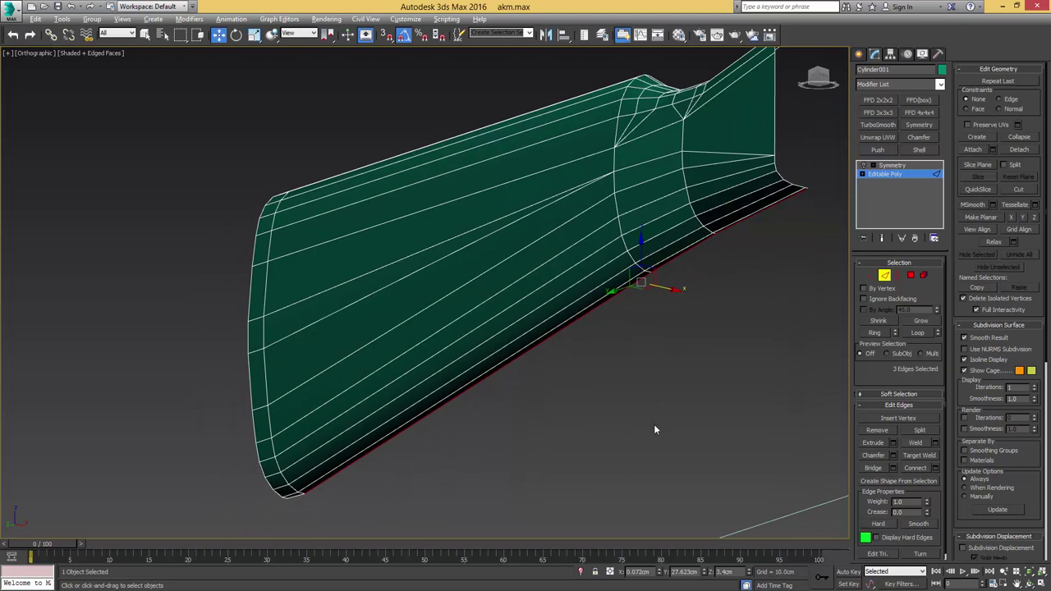
pyautogui.press('Return')
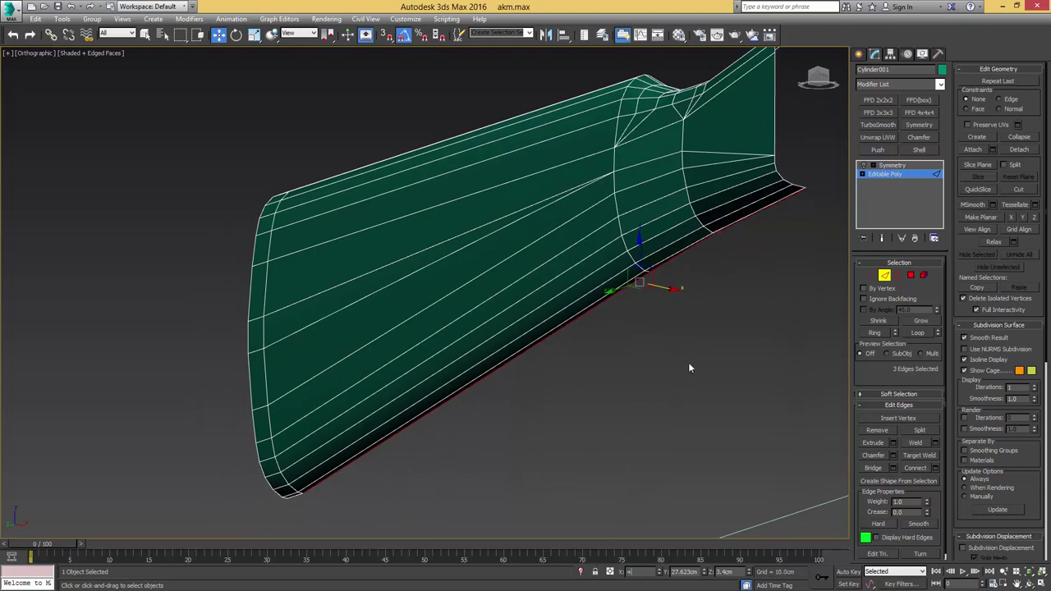
# Step: Check the continuity of the edge loop along the stock's underside by selecting it, and clear the selection
pyautogui.moveTo(646, 304); pyautogui.dragTo(573, 303, button='middle')
pyautogui.scroll(3, 604, 337)
pyautogui.doubleClick(618, 298)
pyautogui.scroll(-3, 619, 299)
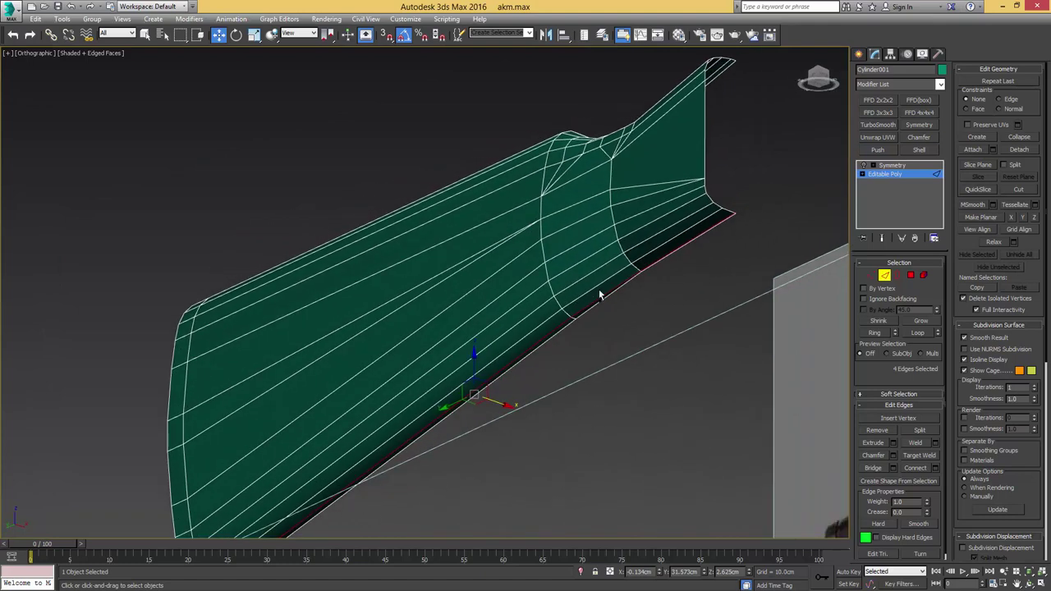
pyautogui.click(609, 293)
pyautogui.moveTo(649, 257); pyautogui.dragTo(622, 315, button='middle')
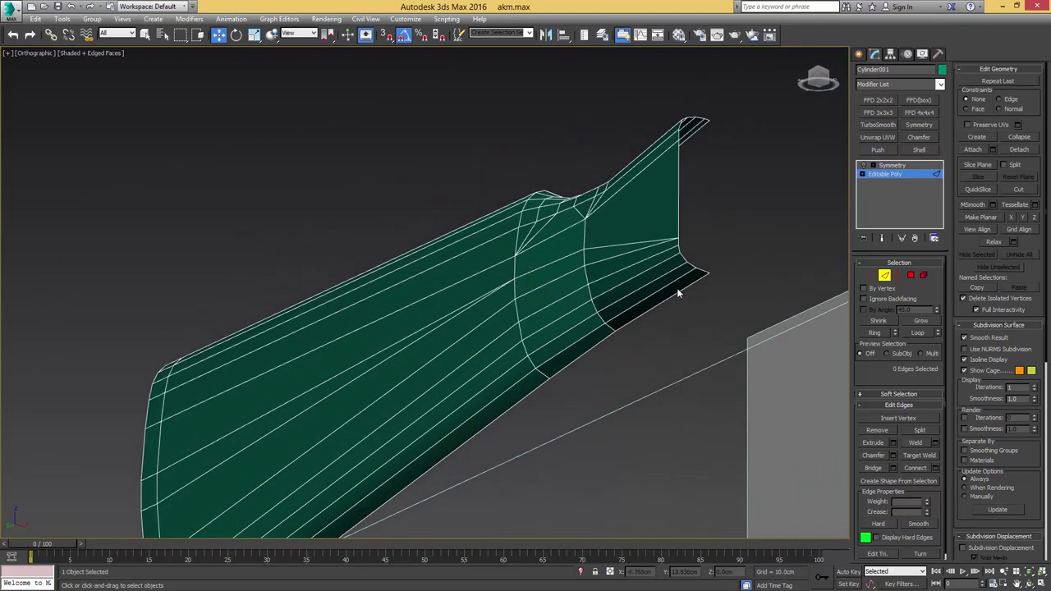
# Step: Turn the Symmetry modifier back on and inspect the mirrored stock from above and at the receiver end
pyautogui.click(882, 174)
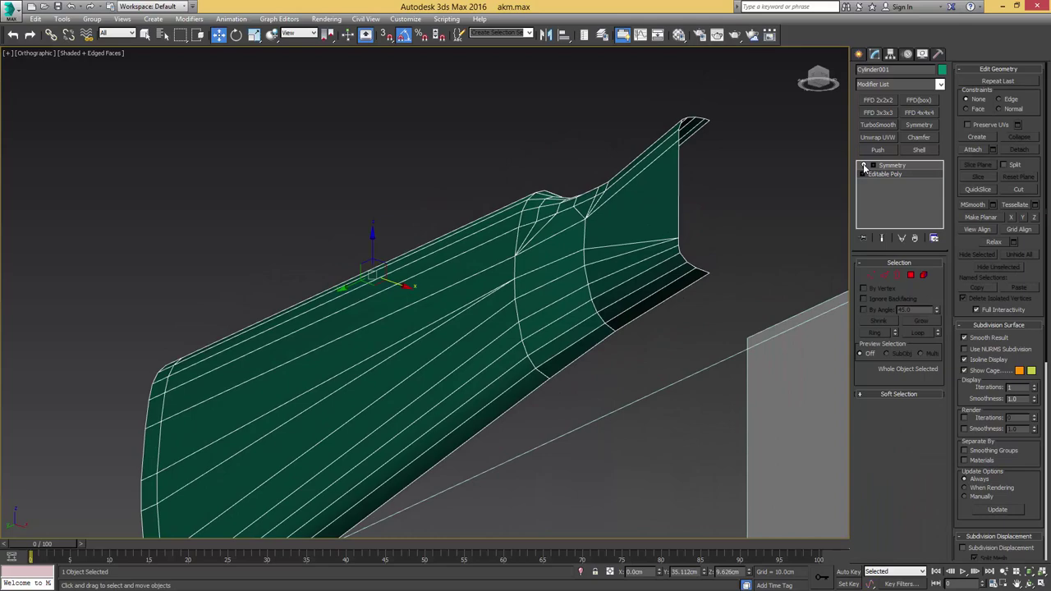
pyautogui.click(891, 165)
pyautogui.keyDown('alt'); pyautogui.moveTo(757, 203); pyautogui.dragTo(756, 273, button='middle'); pyautogui.keyUp('alt')
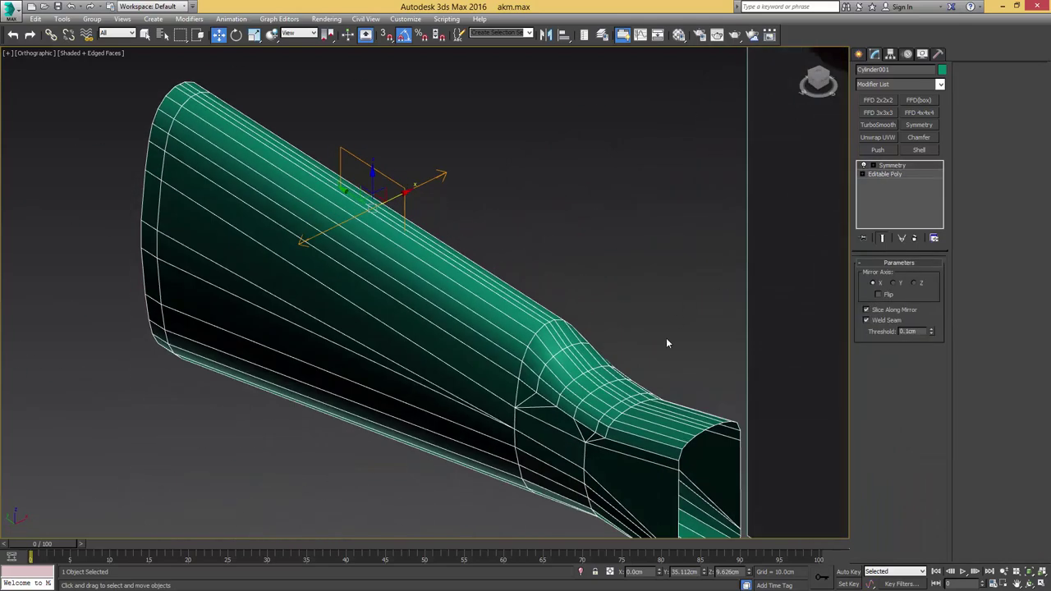
pyautogui.moveTo(691, 412); pyautogui.dragTo(667, 277, button='middle')
pyautogui.scroll(5, 613, 310)
pyautogui.scroll(-8, 613, 310)
# Step: Switch to the Left view and make the stock see-through over the rifle reference
pyautogui.press('l')
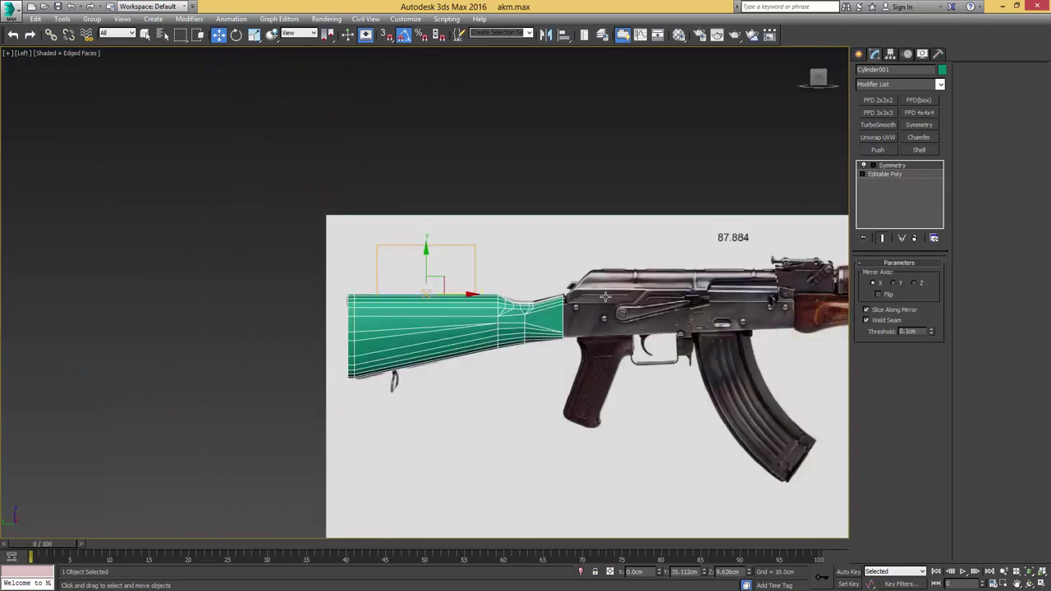
pyautogui.scroll(5, 579, 301)
pyautogui.hotkey('alt', 'x')
pyautogui.moveTo(454, 303); pyautogui.dragTo(556, 250, button='middle')
# Step: Lower the mid-height vertex on the neck's edge loop so its line slopes evenly toward the receiver
pyautogui.click(880, 174)
pyautogui.moveTo(766, 236); pyautogui.dragTo(715, 266, button='middle')
pyautogui.scroll(2, 715, 266)
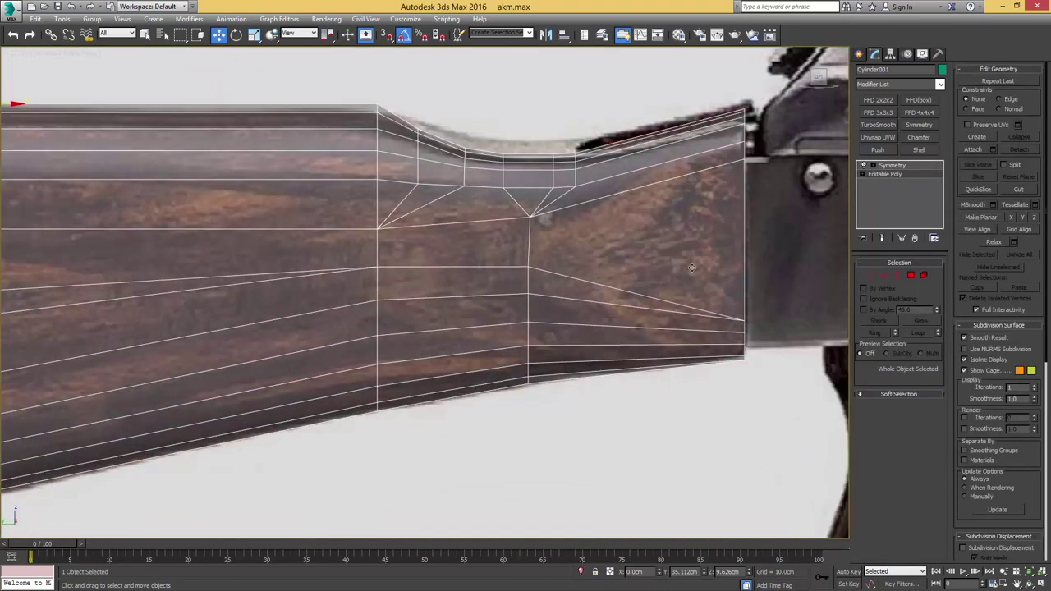
pyautogui.moveTo(542, 281); pyautogui.dragTo(591, 275, button='middle')
pyautogui.press('1')
pyautogui.click(577, 260)
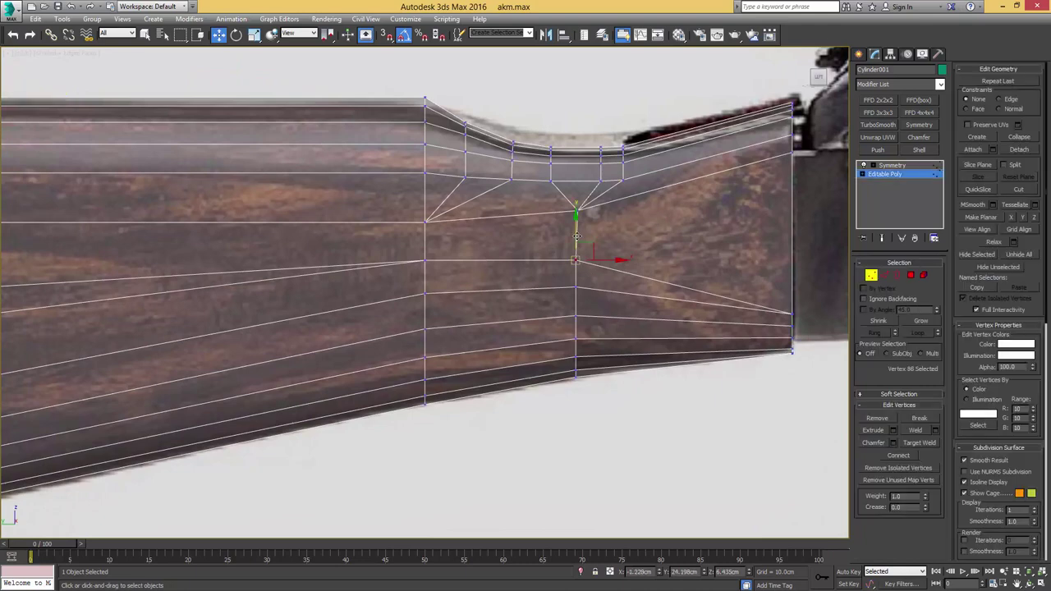
pyautogui.moveTo(577, 234); pyautogui.dragTo(578, 247)
# Step: Select all lengthwise edges between the neck and the receiver end and connect them with a new edge loop
pyautogui.press('2')
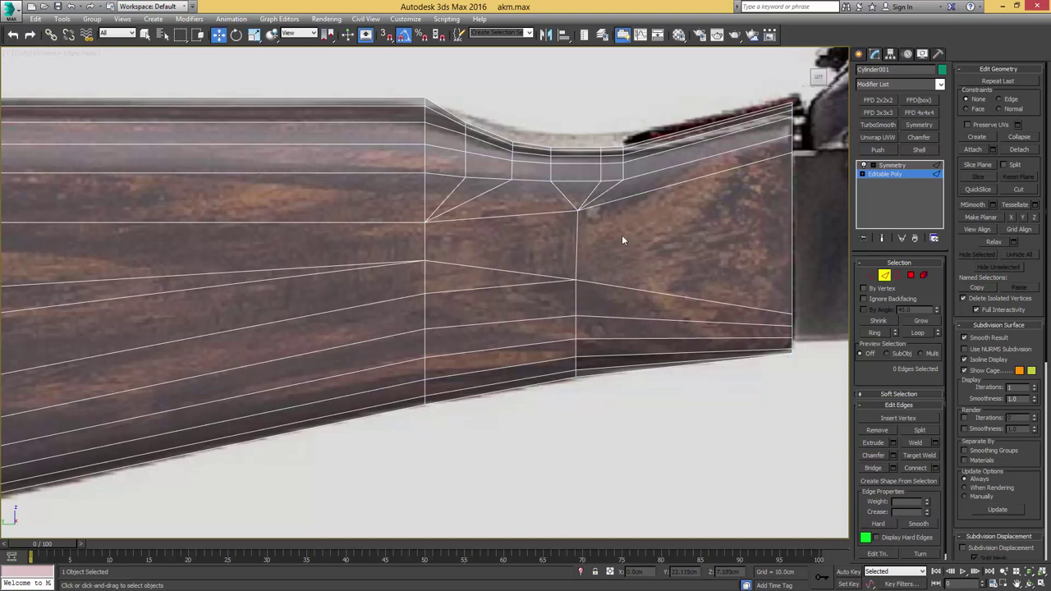
pyautogui.click(652, 292)
pyautogui.click(734, 277)
pyautogui.moveTo(536, 267); pyautogui.dragTo(628, 279, button='middle')
pyautogui.scroll(-2, 628, 279)
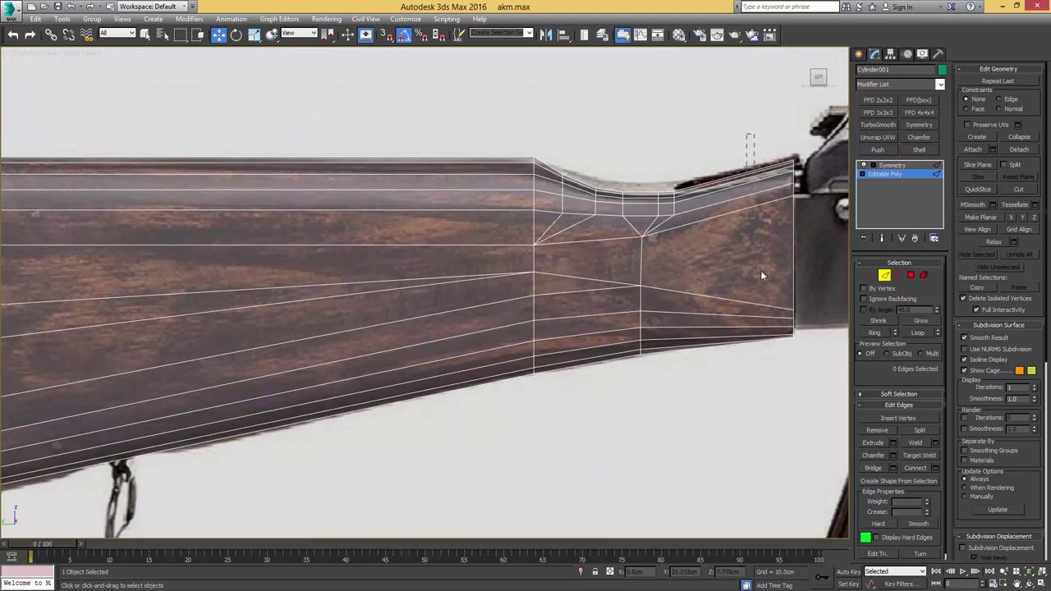
pyautogui.moveTo(748, 379); pyautogui.dragTo(748, 376)
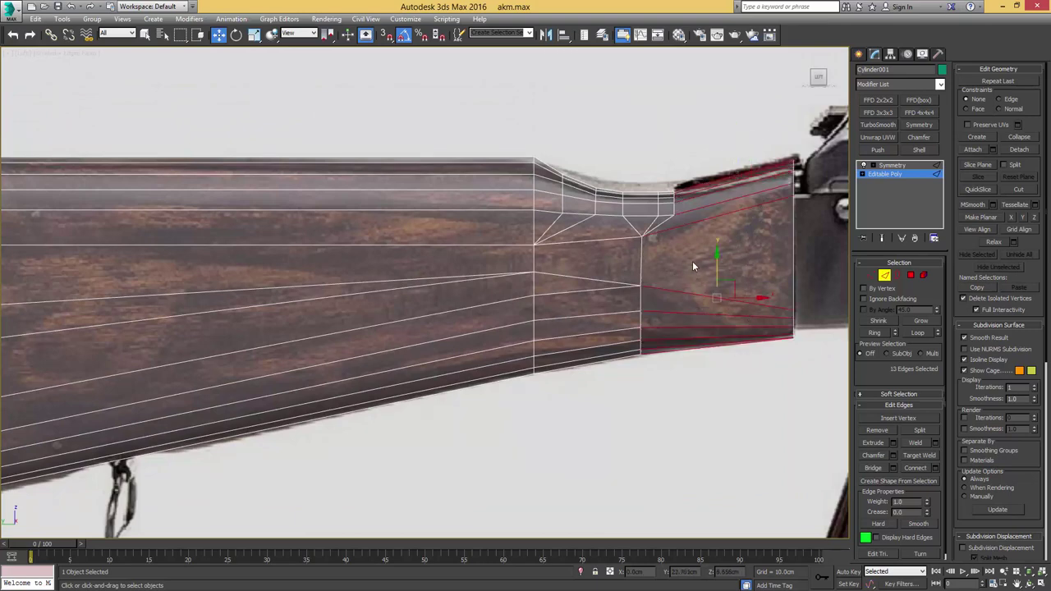
pyautogui.scroll(2, 692, 261)
pyautogui.hotkey('ctrl', 'shift', 'e')
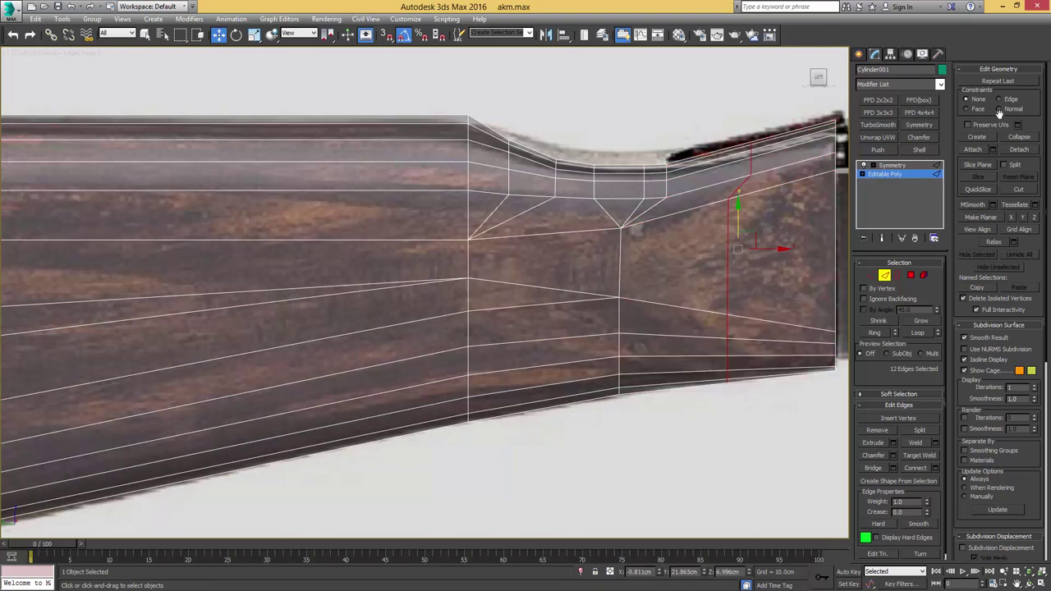
# Step: Set the movement constraint to Edge and slide the new edge loop back close to the neck loop
pyautogui.moveTo(790, 260); pyautogui.dragTo(710, 256)
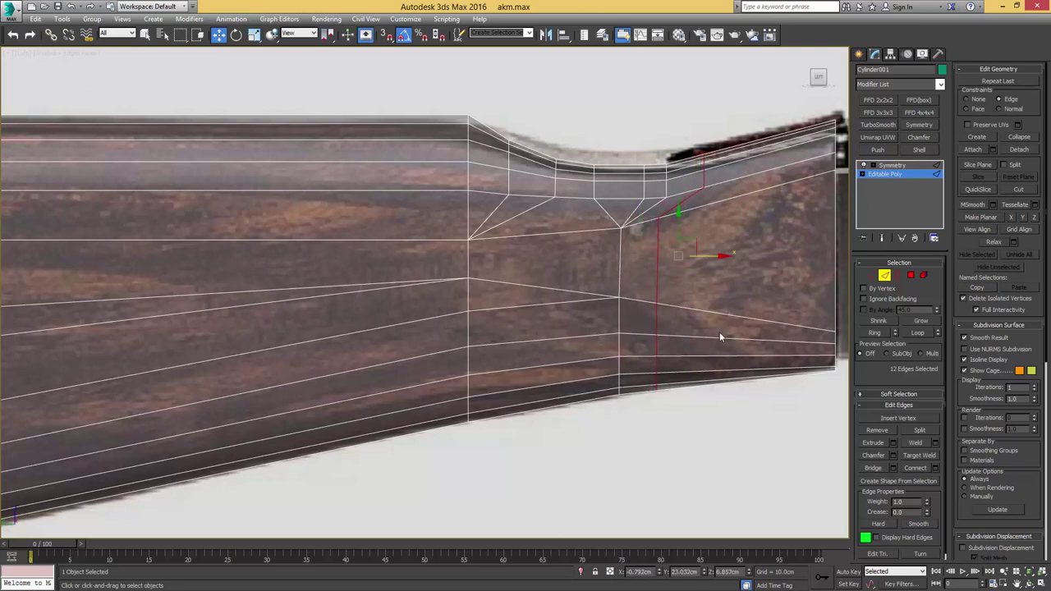
pyautogui.moveTo(730, 335); pyautogui.dragTo(703, 303, button='middle')
pyautogui.press('1')
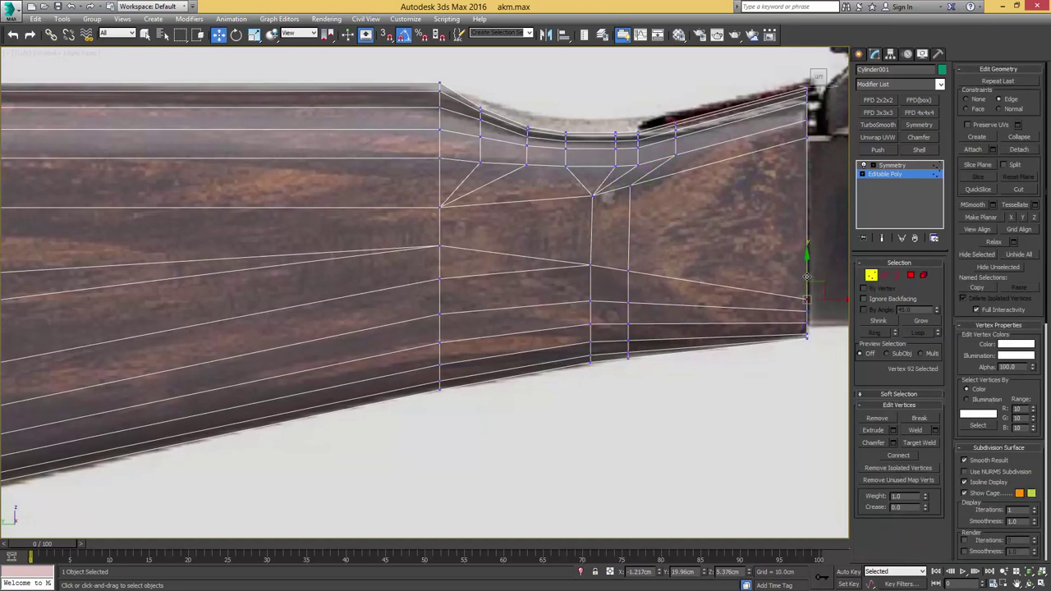
# Step: Raise the mid-height vertex and the one below it on the stock's receiver-end border to level the neck's lengthwise lines
pyautogui.moveTo(809, 271); pyautogui.dragTo(808, 251)
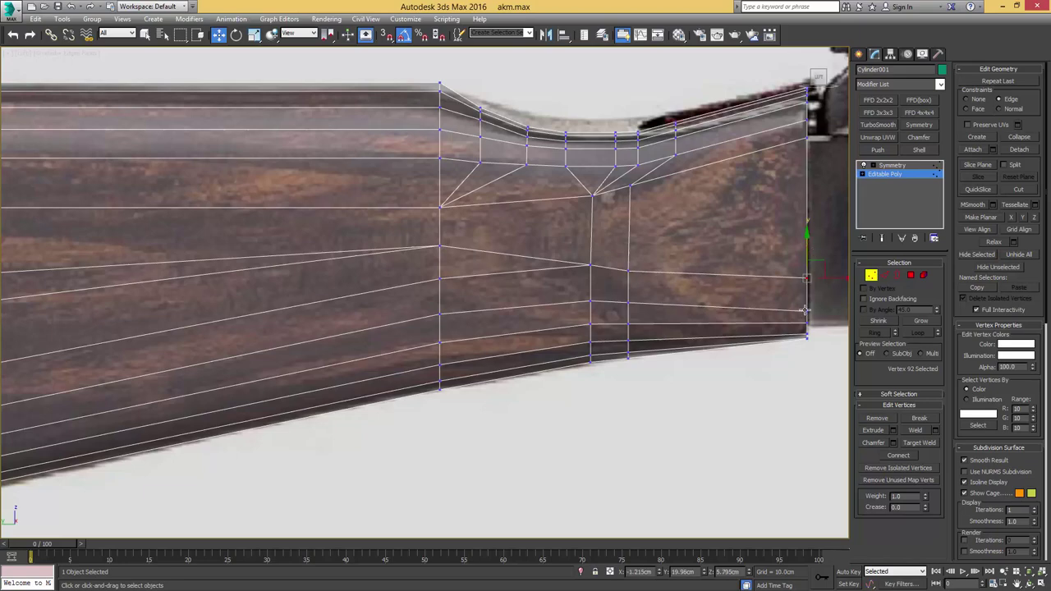
pyautogui.keyDown('alt'); pyautogui.moveTo(807, 311); pyautogui.dragTo(802, 279, button='middle'); pyautogui.keyUp('alt')
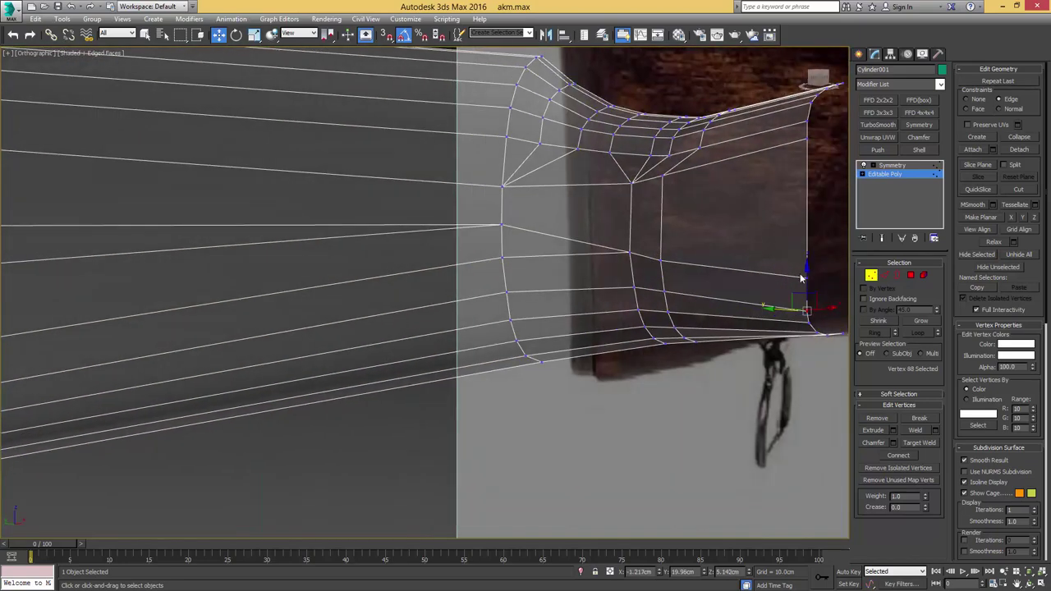
pyautogui.moveTo(808, 276); pyautogui.dragTo(807, 269)
# Step: In the Left view, lower the mid-height vertices on the edge loops at the neck's start and middle to even out their spacing
pyautogui.keyDown('alt'); pyautogui.moveTo(805, 275); pyautogui.dragTo(629, 261, button='middle'); pyautogui.keyUp('alt')
pyautogui.moveTo(629, 261); pyautogui.dragTo(631, 277, button='middle')
pyautogui.press('l')
pyautogui.scroll(10, 366, 290)
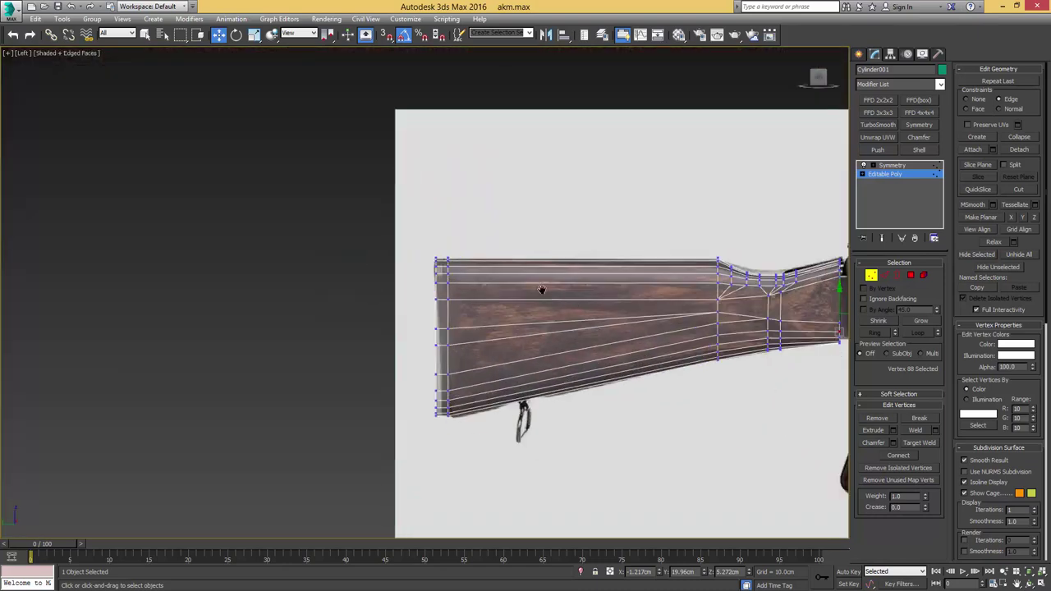
pyautogui.scroll(8, 510, 269)
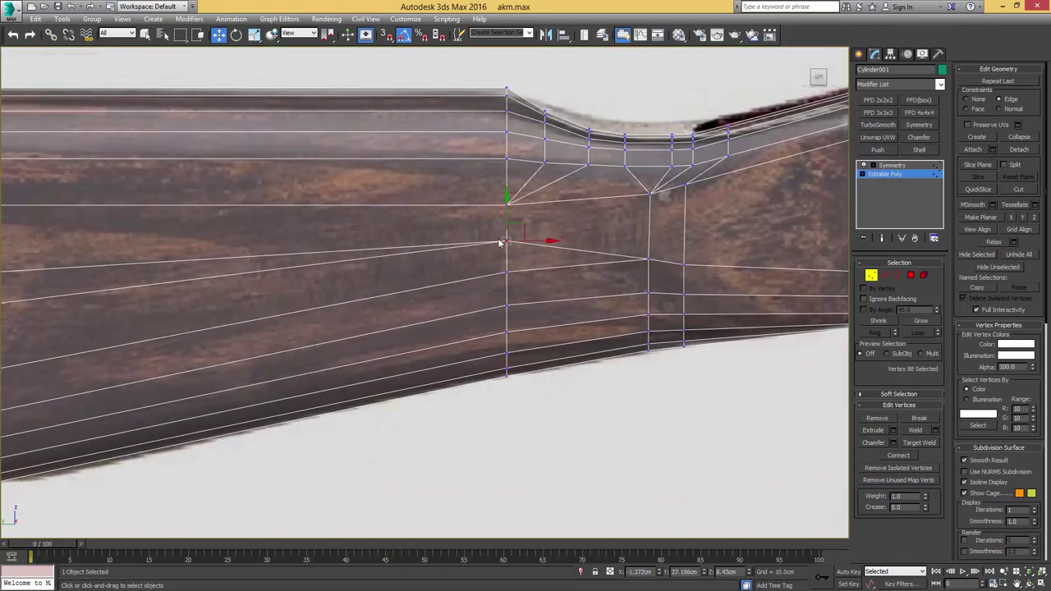
pyautogui.moveTo(507, 225); pyautogui.dragTo(507, 236)
pyautogui.keyDown('ctrl'); pyautogui.moveTo(496, 279); pyautogui.dragTo(508, 247); pyautogui.keyUp('ctrl')
pyautogui.click(648, 263)
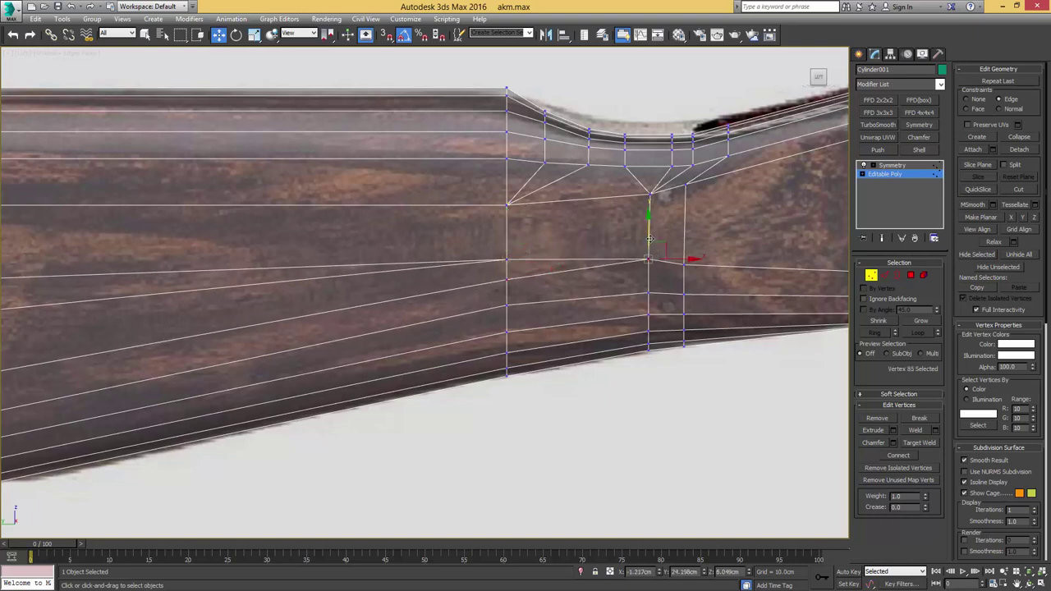
pyautogui.scroll(-5, 683, 268)
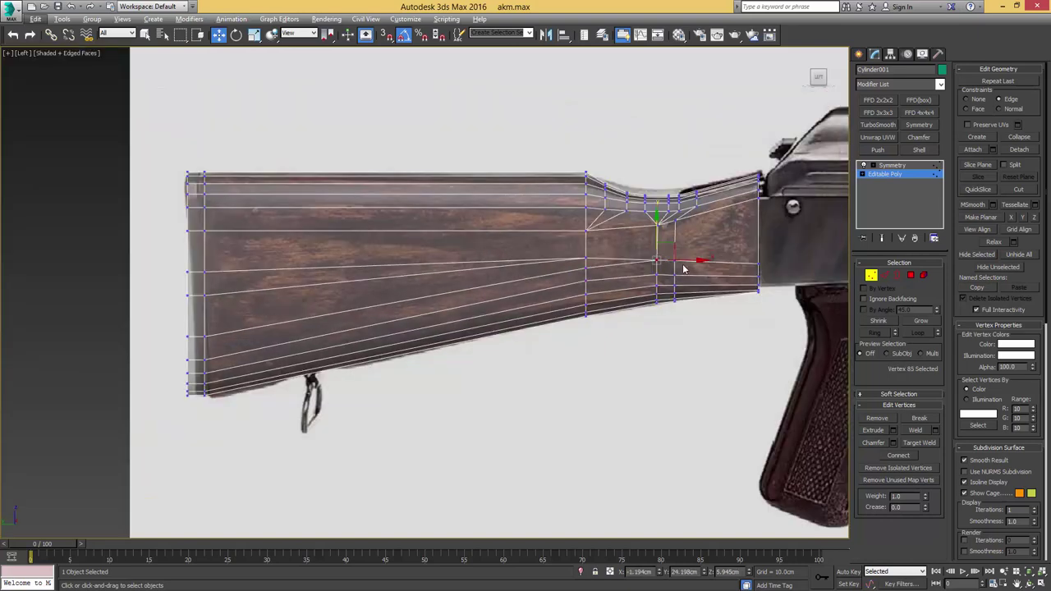
# Step: Turn off the see-through display and select the four corner vertices of the large side polygon at the receiver end
pyautogui.scroll(5, 689, 263)
pyautogui.press('2')
pyautogui.click(749, 227)
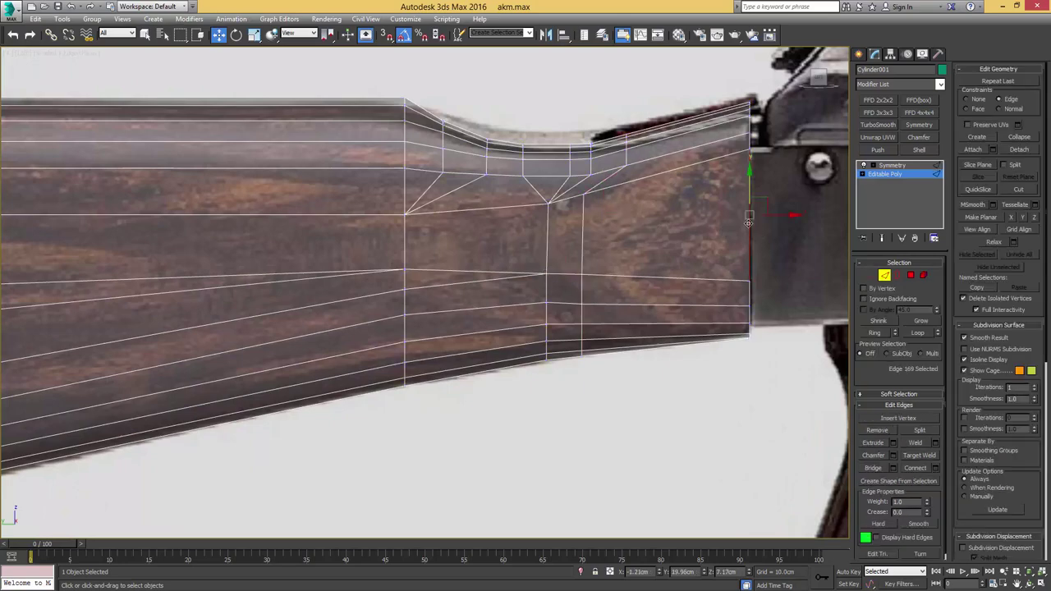
pyautogui.keyDown('alt'); pyautogui.moveTo(741, 240); pyautogui.dragTo(686, 296, button='middle'); pyautogui.keyUp('alt')
pyautogui.hotkey('alt', 'x')
pyautogui.press('4')
pyautogui.click(693, 290)
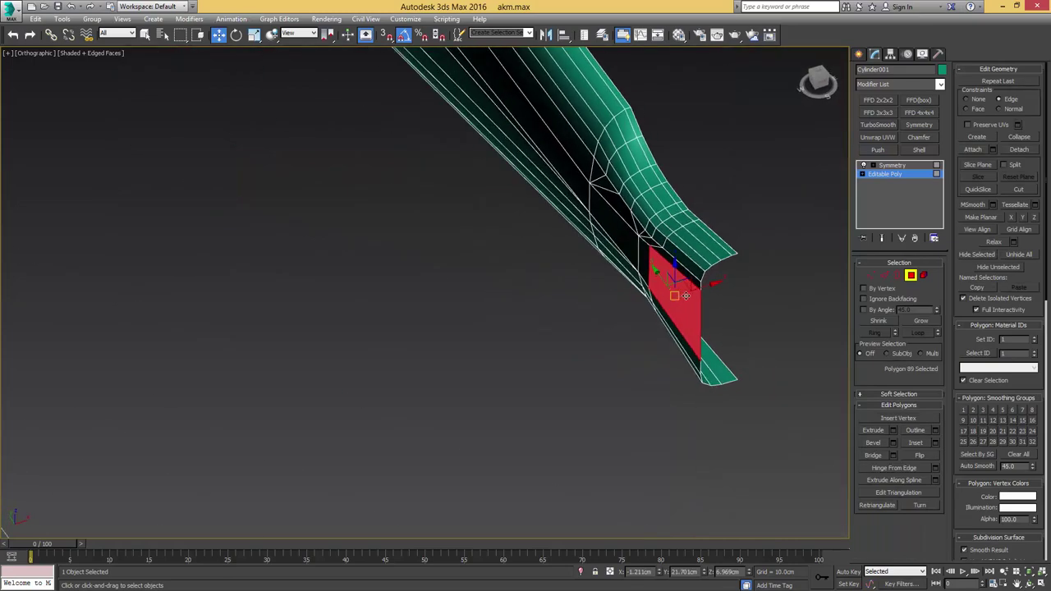
pyautogui.scroll(2, 686, 296)
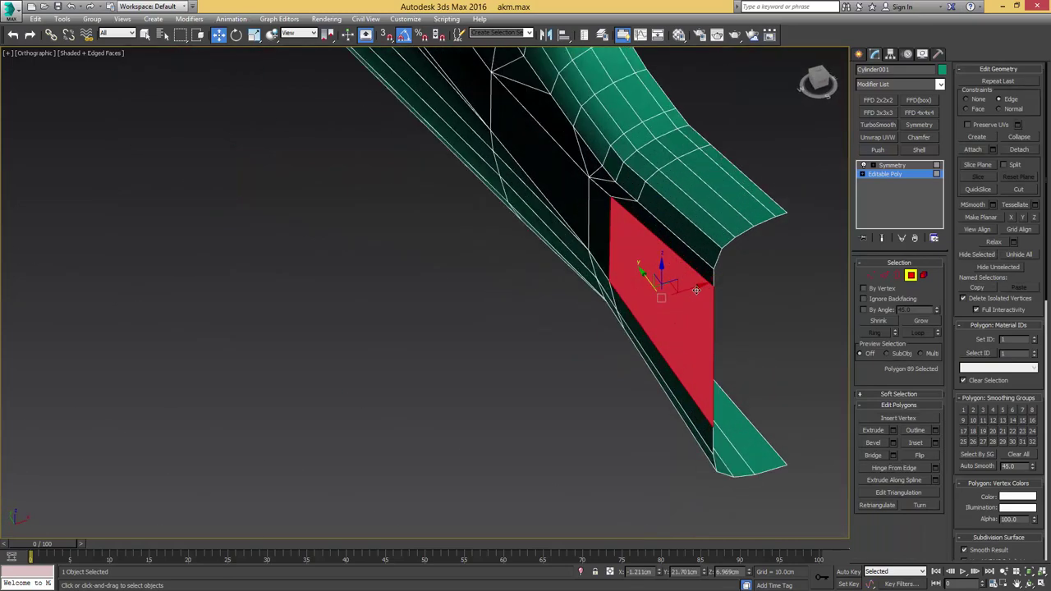
pyautogui.keyDown('ctrl'); pyautogui.click(869, 276); pyautogui.keyUp('ctrl')
# Step: Set the movement constraint to None and move the side panel's four vertices outward along X
pyautogui.moveTo(640, 271)
pyautogui.keyDown('alt'); pyautogui.mouseDown(button='middle')
pyautogui.moveTo(662, 262)
pyautogui.moveTo(653, 276)
pyautogui.mouseUp(button='middle'); pyautogui.keyUp('alt')
pyautogui.moveTo(682, 286); pyautogui.dragTo(681, 291)
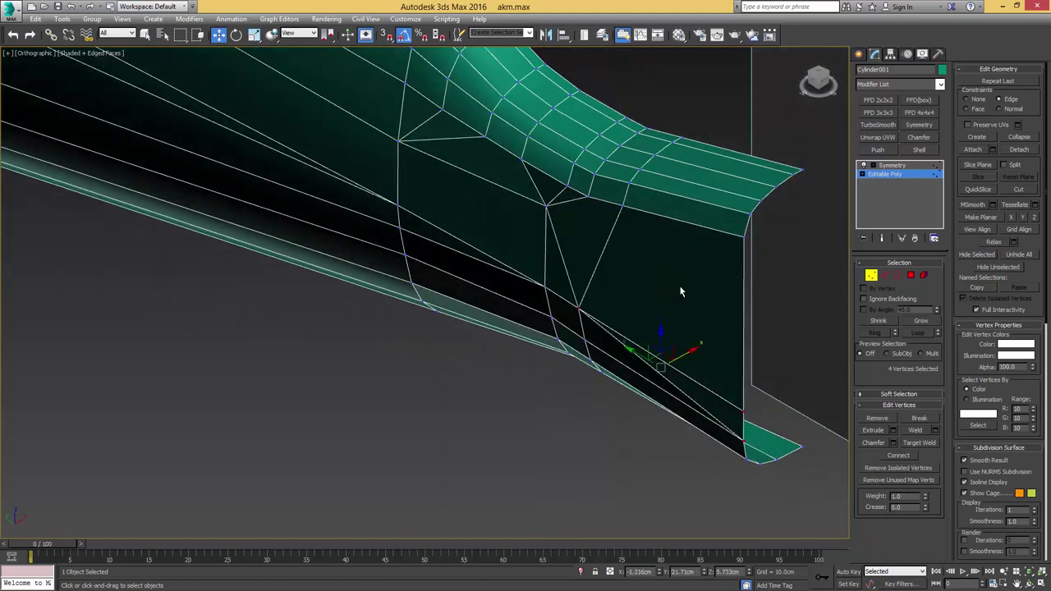
pyautogui.hotkey('ctrl', 'z')
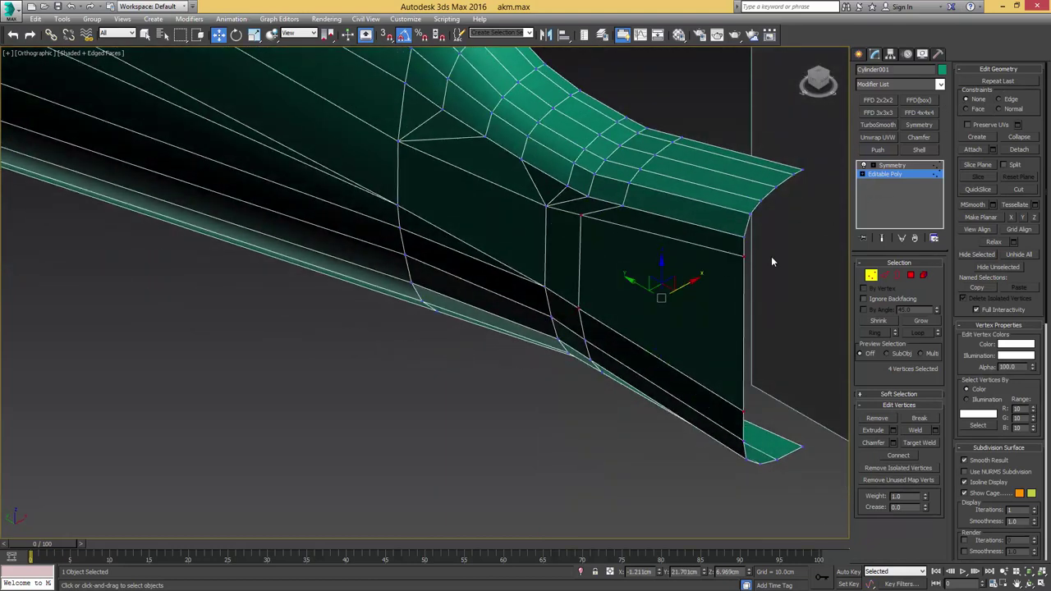
pyautogui.moveTo(683, 287); pyautogui.dragTo(679, 289)
pyautogui.moveTo(643, 263); pyautogui.dragTo(642, 306, button='middle')
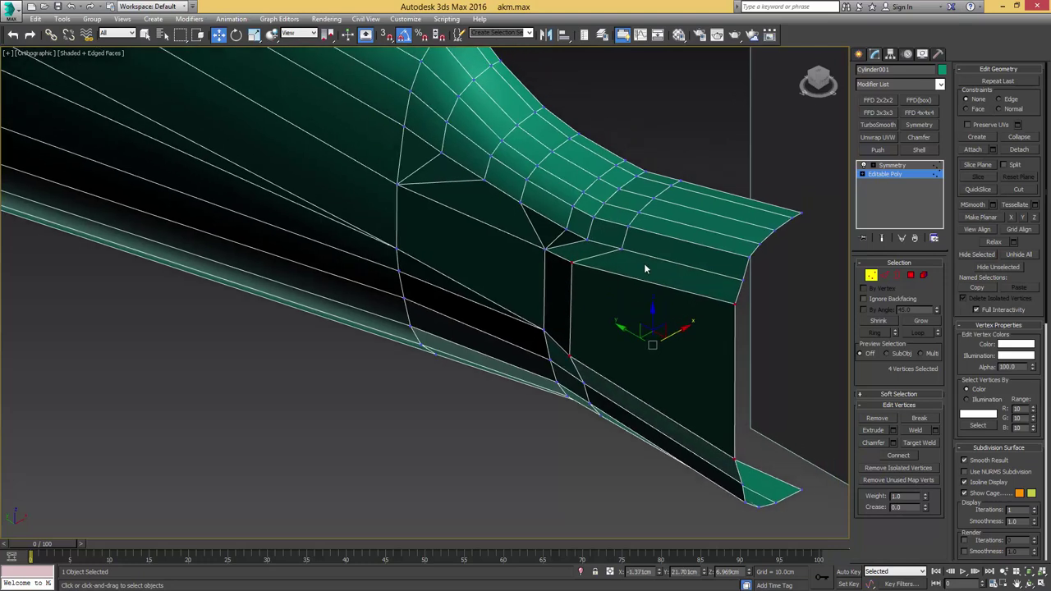
# Step: Move the lengthwise edge just above the receiver-end side panel outward along X to round the transition
pyautogui.press('2')
pyautogui.click(651, 259)
pyautogui.keyDown('alt'); pyautogui.moveTo(651, 259); pyautogui.dragTo(621, 256, button='middle'); pyautogui.keyUp('alt')
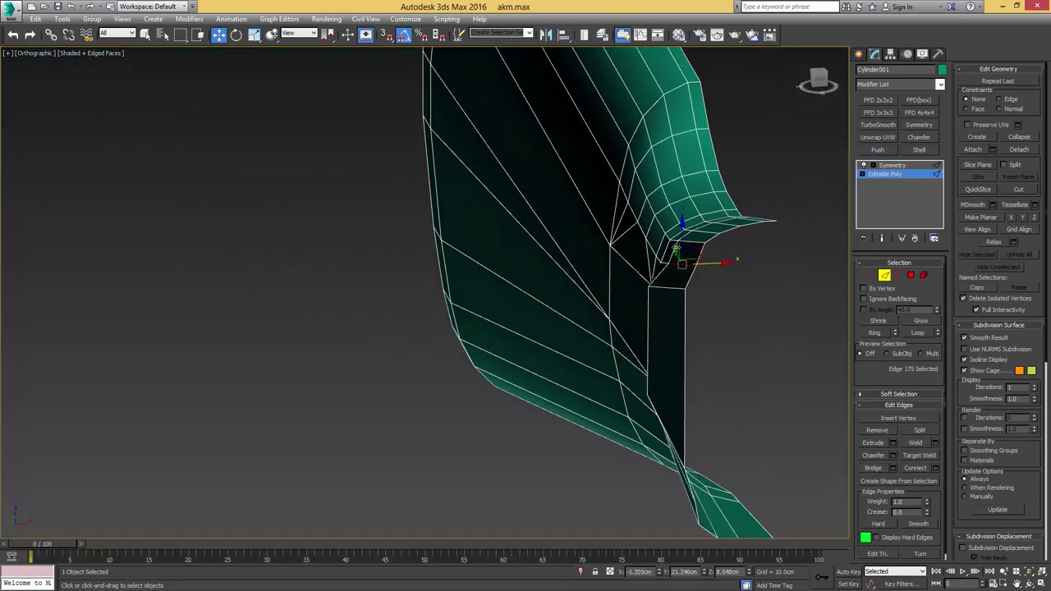
pyautogui.moveTo(696, 249); pyautogui.dragTo(688, 249)
pyautogui.keyDown('alt'); pyautogui.moveTo(686, 248); pyautogui.dragTo(741, 220, button='middle'); pyautogui.keyUp('alt')
# Step: Move the lengthwise edge just below the receiver-end side panel outward along X to round the lower transition
pyautogui.moveTo(664, 338); pyautogui.dragTo(648, 220, button='middle')
pyautogui.click(589, 357)
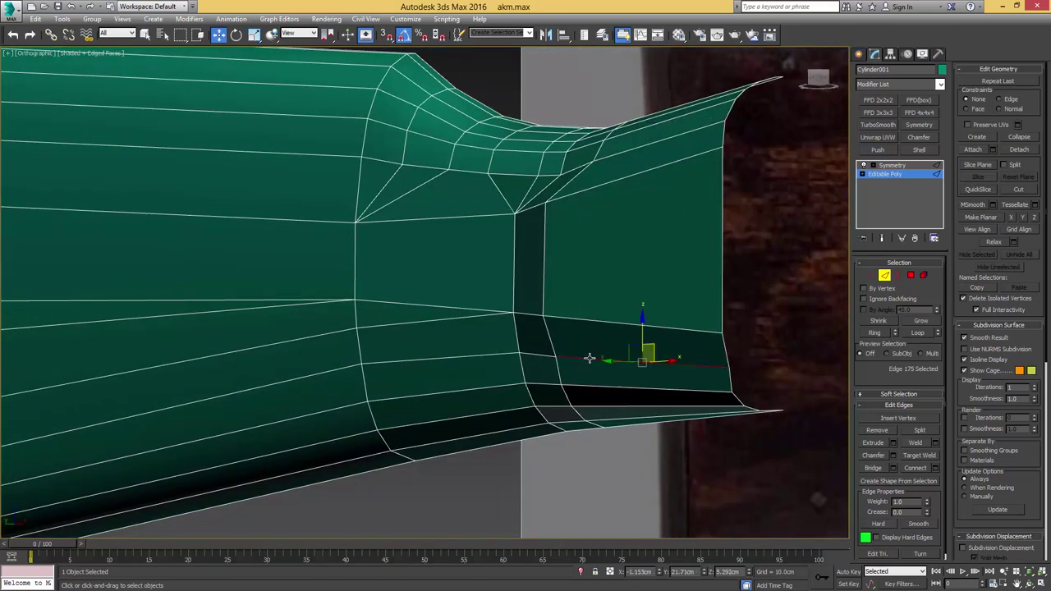
pyautogui.keyDown('alt'); pyautogui.moveTo(588, 359); pyautogui.dragTo(655, 346, button='middle'); pyautogui.keyUp('alt')
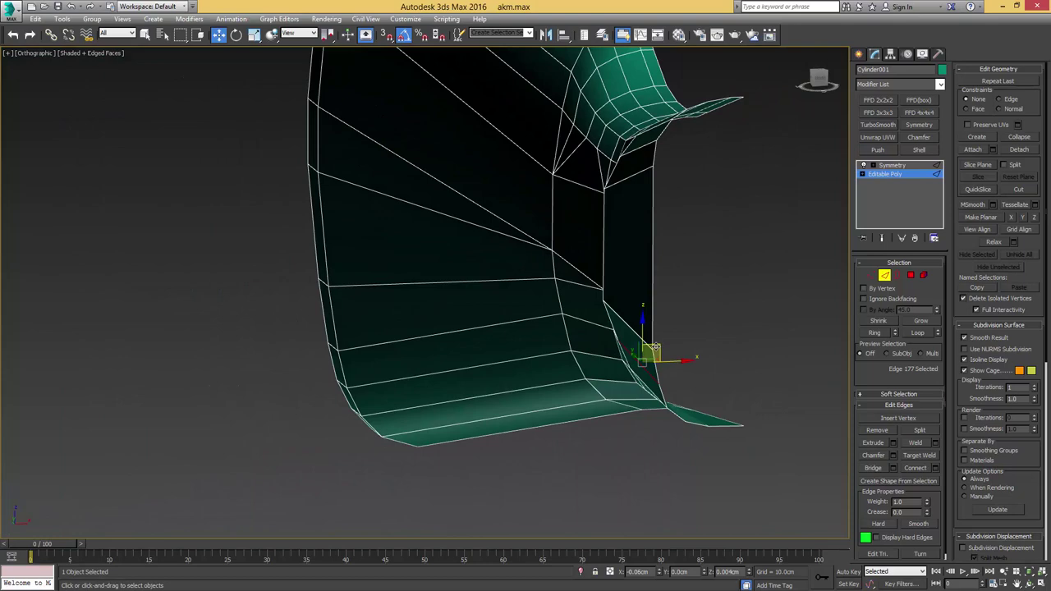
pyautogui.moveTo(654, 347); pyautogui.dragTo(647, 347)
pyautogui.keyDown('alt'); pyautogui.moveTo(642, 353); pyautogui.dragTo(680, 377, button='middle'); pyautogui.keyUp('alt')
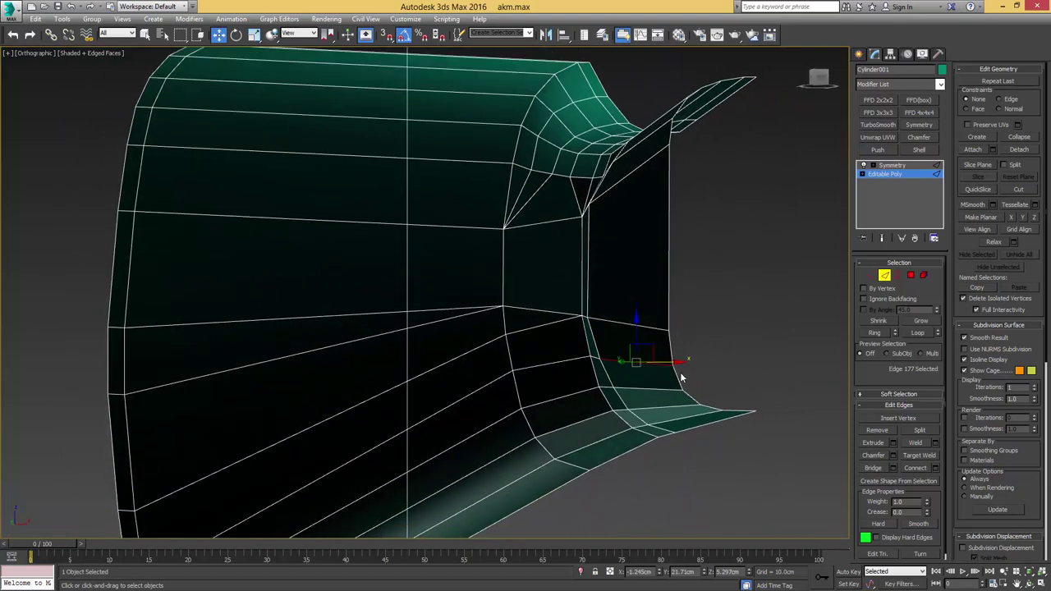
# Step: Lower the short border edge and the vertex beneath it on the receiver end's lower curve
pyautogui.click(677, 357)
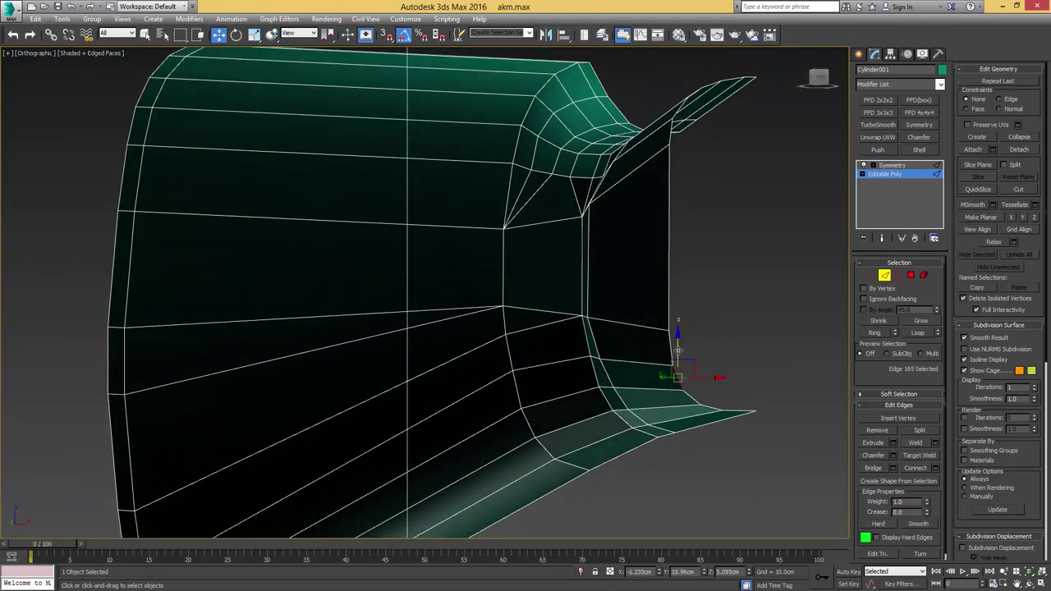
pyautogui.press('1')
pyautogui.click(697, 402)
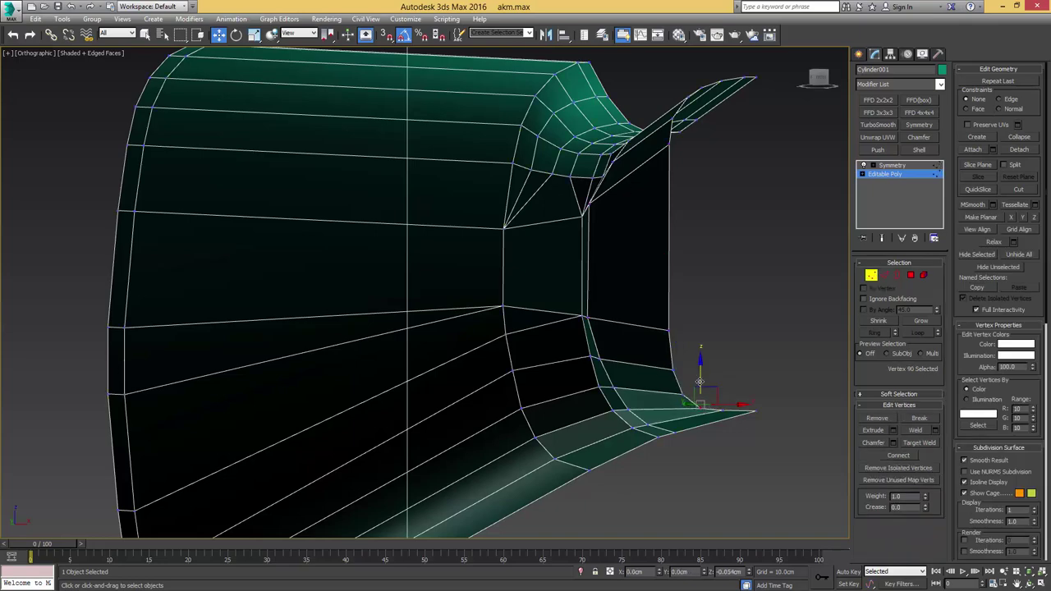
pyautogui.moveTo(699, 382); pyautogui.dragTo(699, 384)
pyautogui.scroll(-2, 698, 382)
pyautogui.keyDown('alt'); pyautogui.moveTo(698, 382); pyautogui.dragTo(772, 383, button='middle'); pyautogui.keyUp('alt')
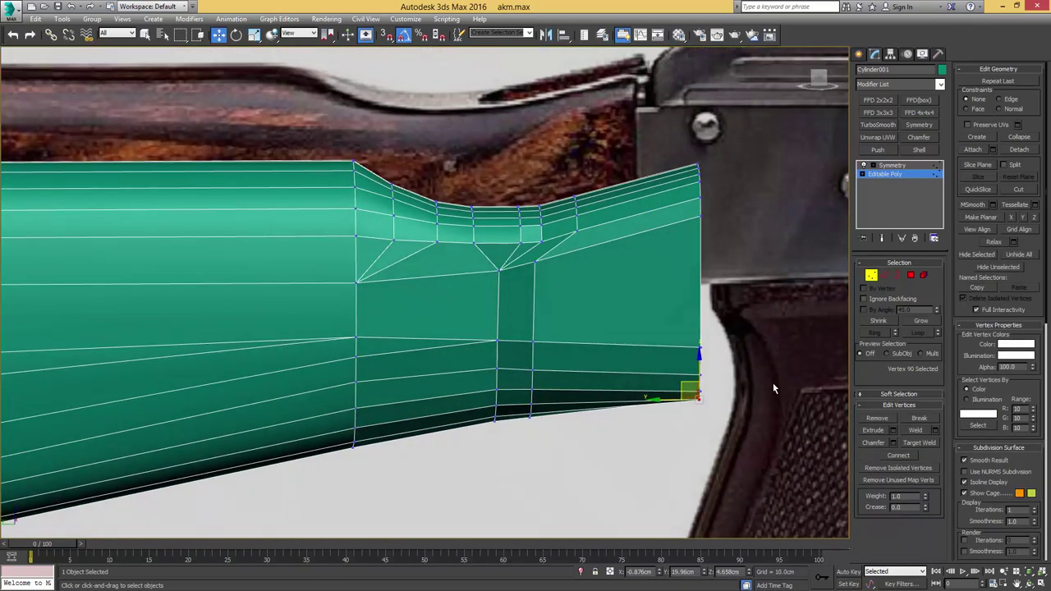
# Step: Select all polygons of the stock half and assign them to smoothing group 1
pyautogui.scroll(-2, 665, 359)
pyautogui.press('1')
pyautogui.moveTo(549, 333); pyautogui.dragTo(612, 321, button='middle')
pyautogui.press('4')
pyautogui.hotkey('ctrl', 'a')
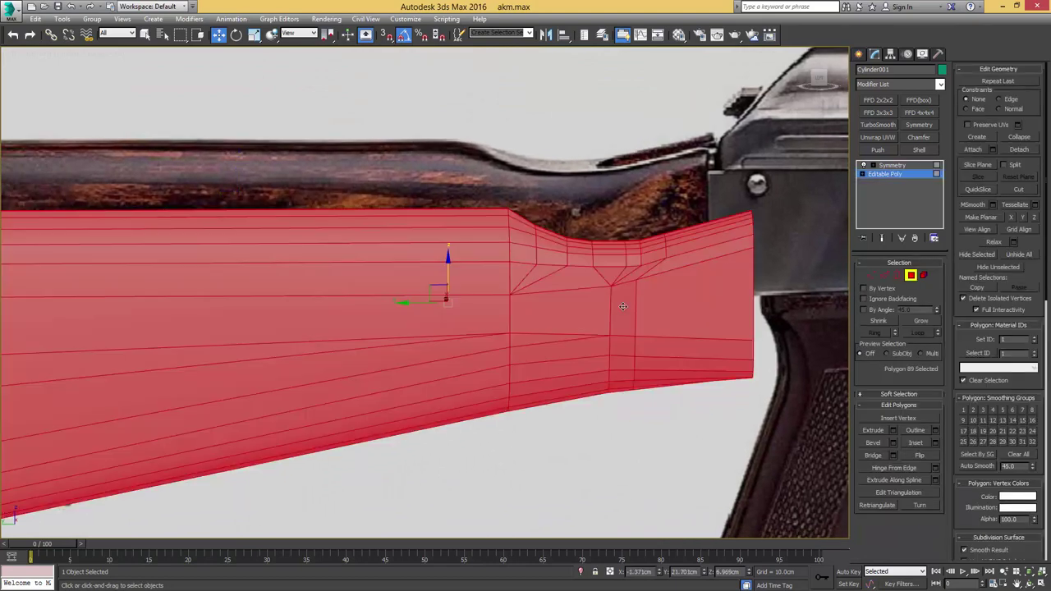
pyautogui.moveTo(480, 298); pyautogui.dragTo(560, 299, button='middle')
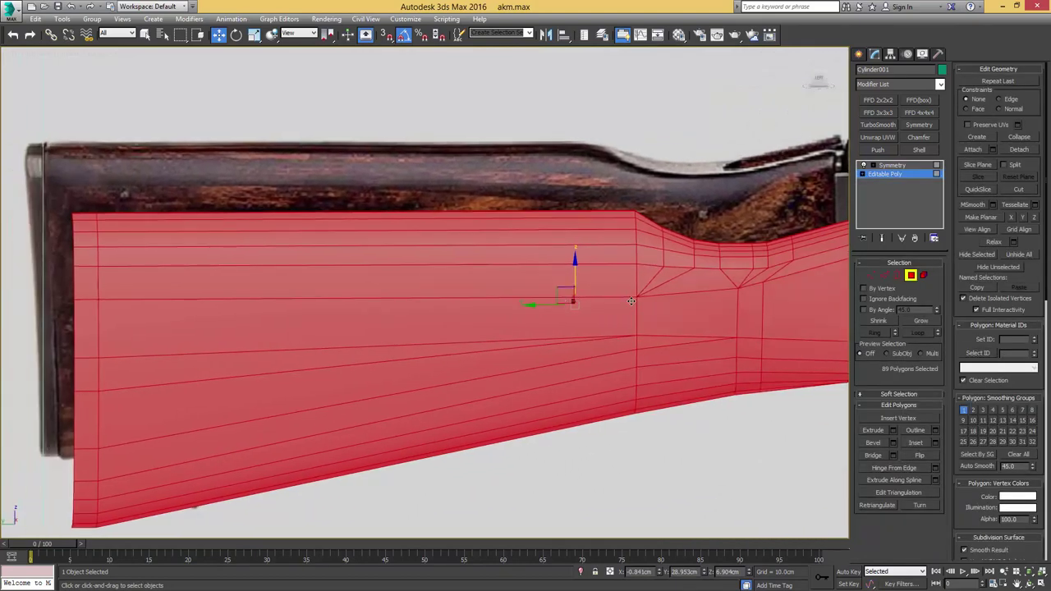
pyautogui.press('4')
pyautogui.moveTo(709, 303); pyautogui.dragTo(578, 294, button='middle')
# Step: In the see-through Left view, select the upper edges of the loop where the stock's straight top begins dipping into the neck
pyautogui.click(891, 166)
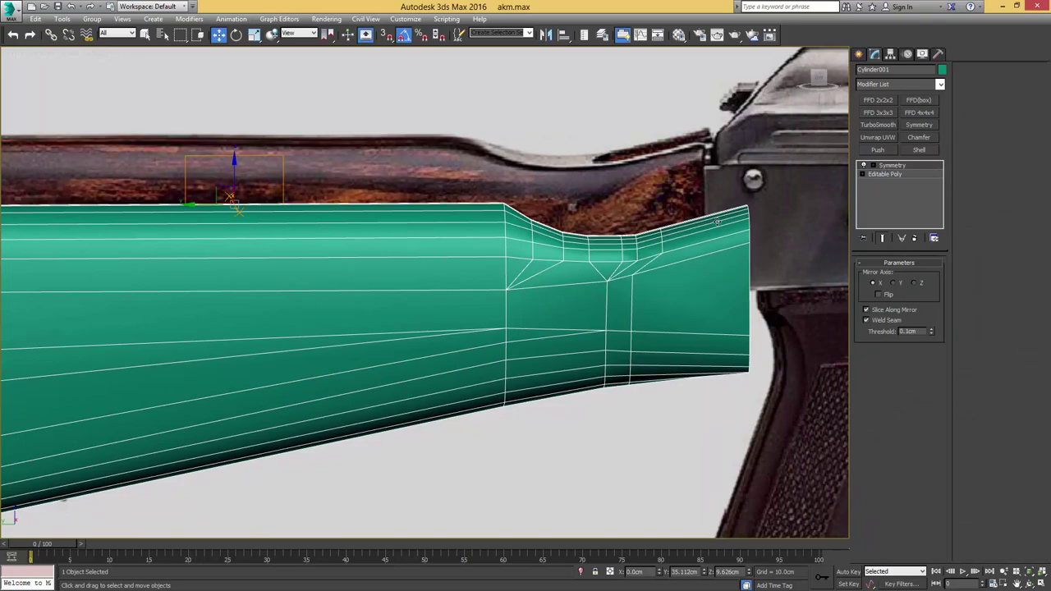
pyautogui.keyDown('alt'); pyautogui.moveTo(661, 240); pyautogui.dragTo(604, 261, button='middle'); pyautogui.keyUp('alt')
pyautogui.press('l')
pyautogui.scroll(10, 534, 261)
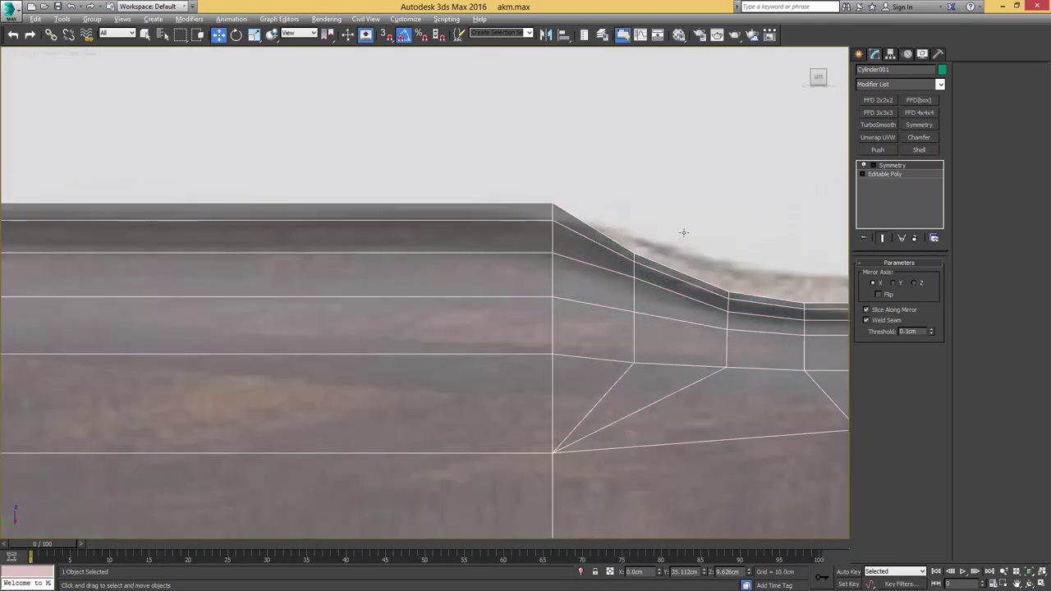
pyautogui.click(885, 177)
pyautogui.press('2')
pyautogui.press('q')
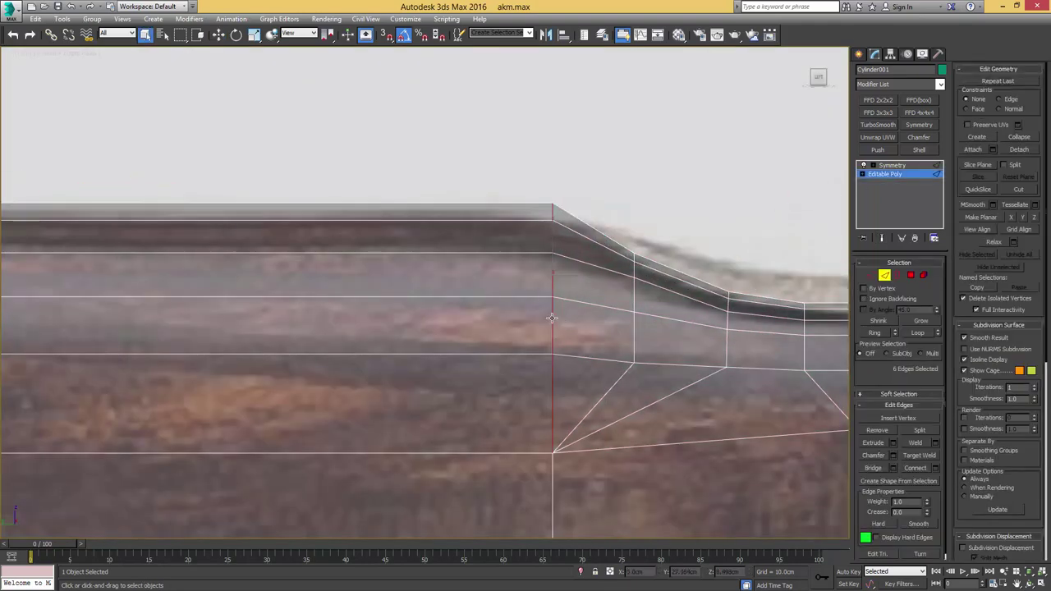
pyautogui.scroll(-2, 565, 309)
pyautogui.hotkey('ctrl', 'shift', 'c')
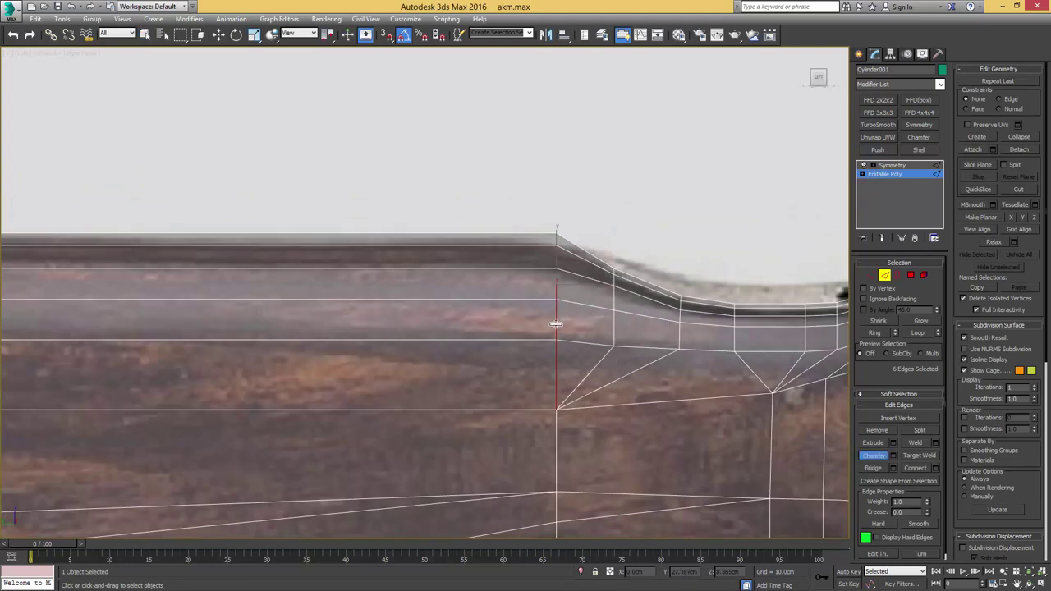
pyautogui.moveTo(555, 324); pyautogui.dragTo(576, 312)
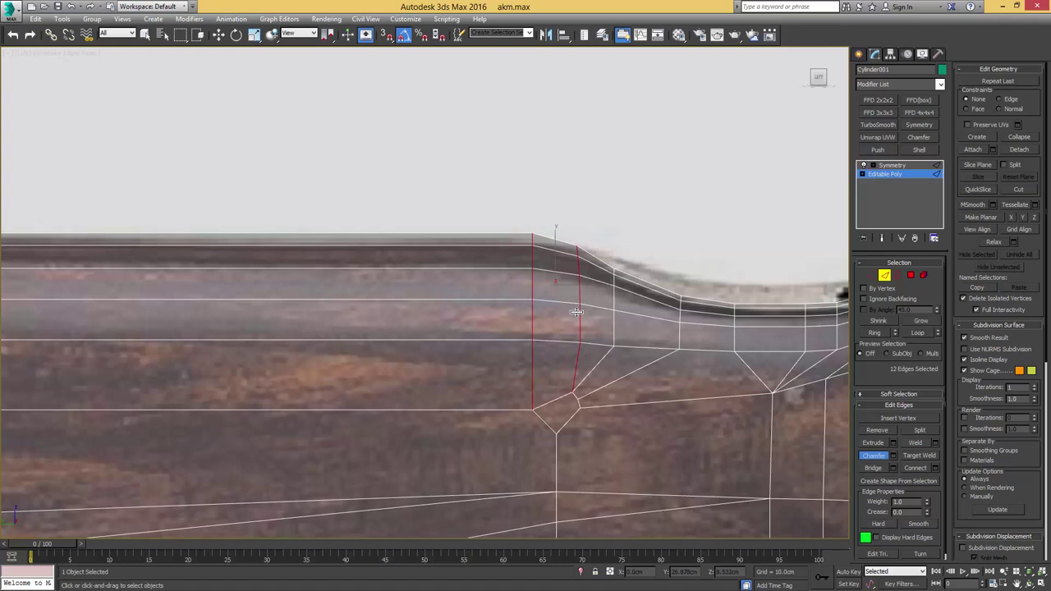
pyautogui.moveTo(563, 398); pyautogui.dragTo(564, 368, button='middle')
pyautogui.scroll(2, 564, 369)
pyautogui.scroll(-4, 568, 363)
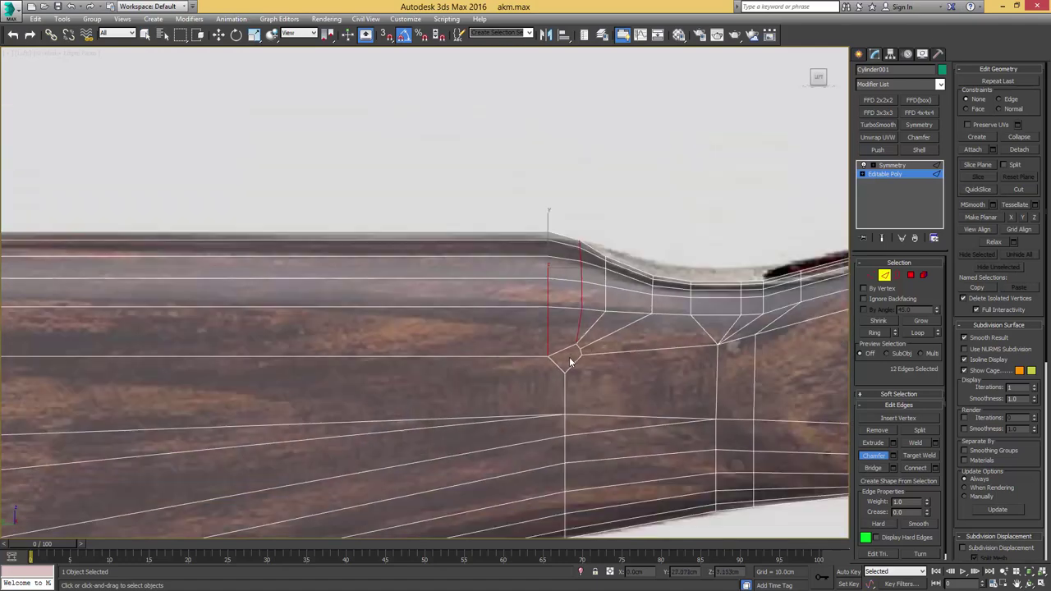
pyautogui.hotkey('ctrl', 'z')
# Step: Chamfer the upper edges of the neck-start loop down to the fan junction and target-weld the leftover vertex onto the junction vertex below
pyautogui.moveTo(566, 294); pyautogui.dragTo(577, 281)
pyautogui.scroll(3, 563, 297)
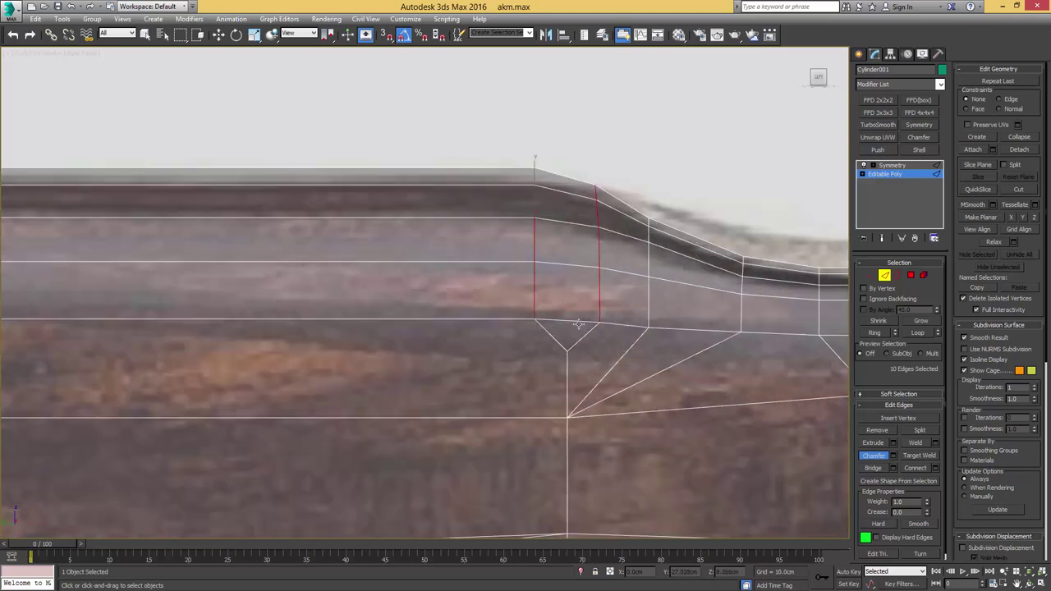
pyautogui.press('1')
pyautogui.hotkey('ctrl', 'shift', 'w')
pyautogui.click(566, 418)
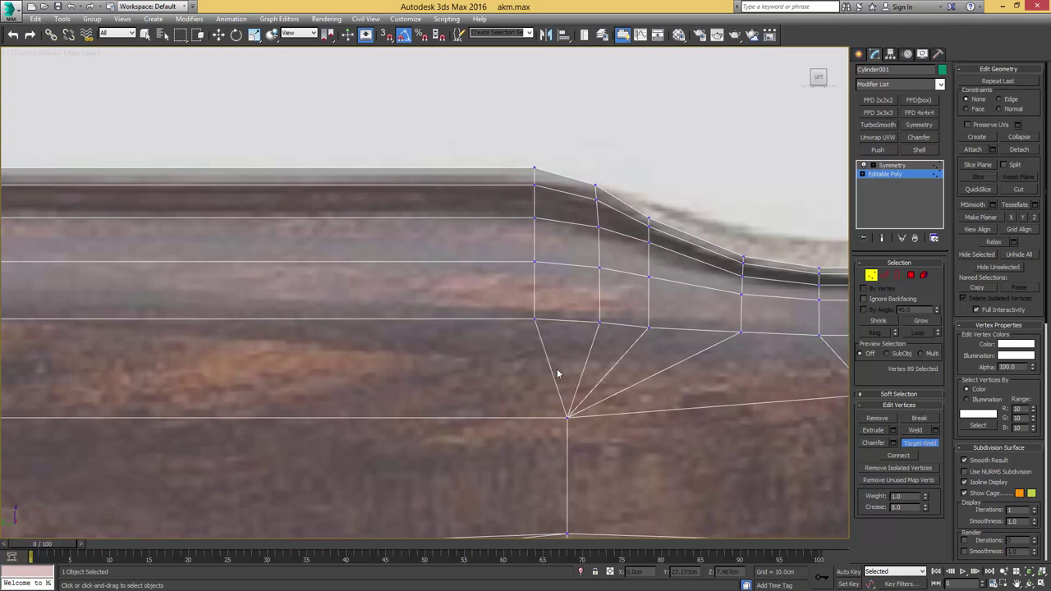
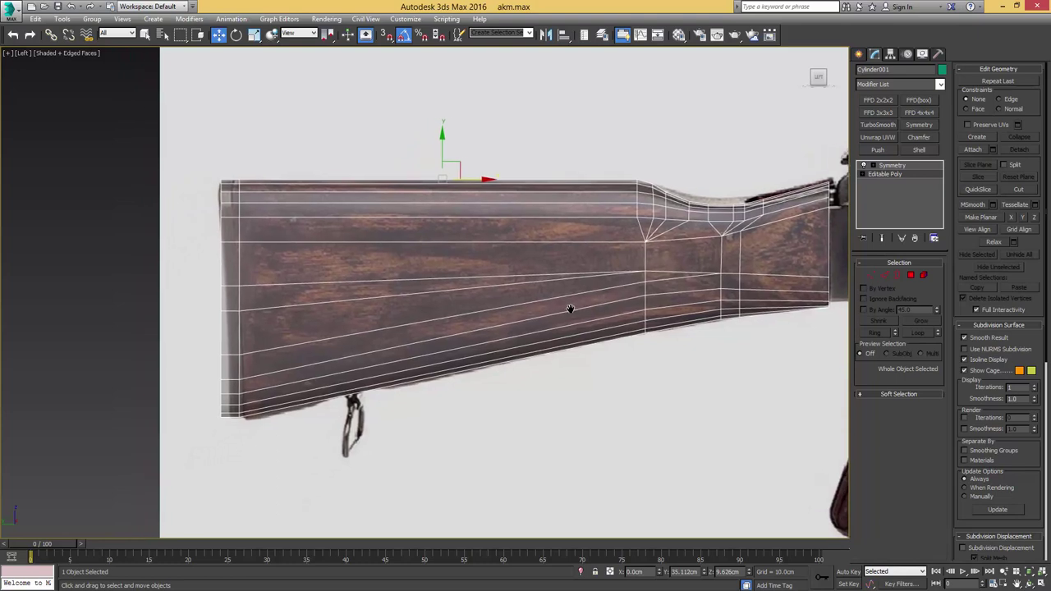
# Step: Select the vertices of the inner edge loop at the butt end and move them closer to the butt end
pyautogui.press('1')
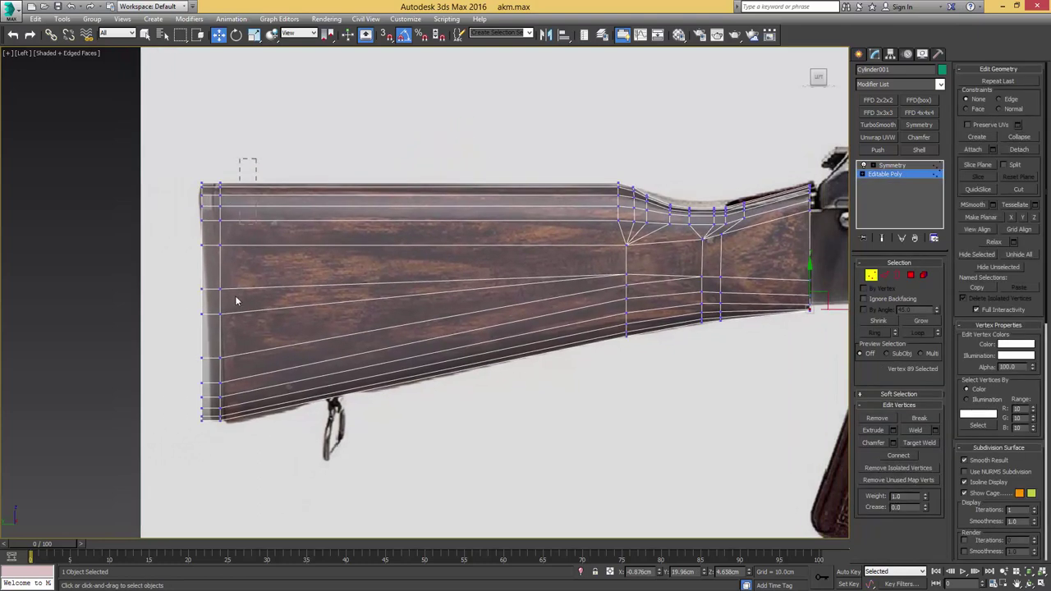
pyautogui.moveTo(218, 424); pyautogui.dragTo(215, 430)
pyautogui.moveTo(234, 337); pyautogui.dragTo(326, 314, button='middle')
pyautogui.scroll(3, 326, 314)
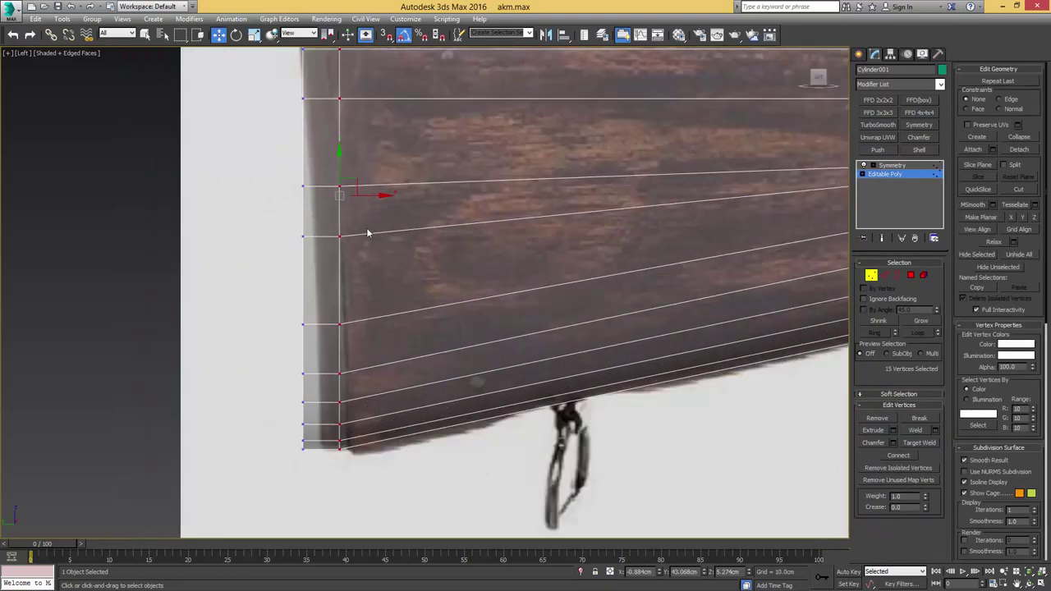
pyautogui.scroll(-3, 369, 215)
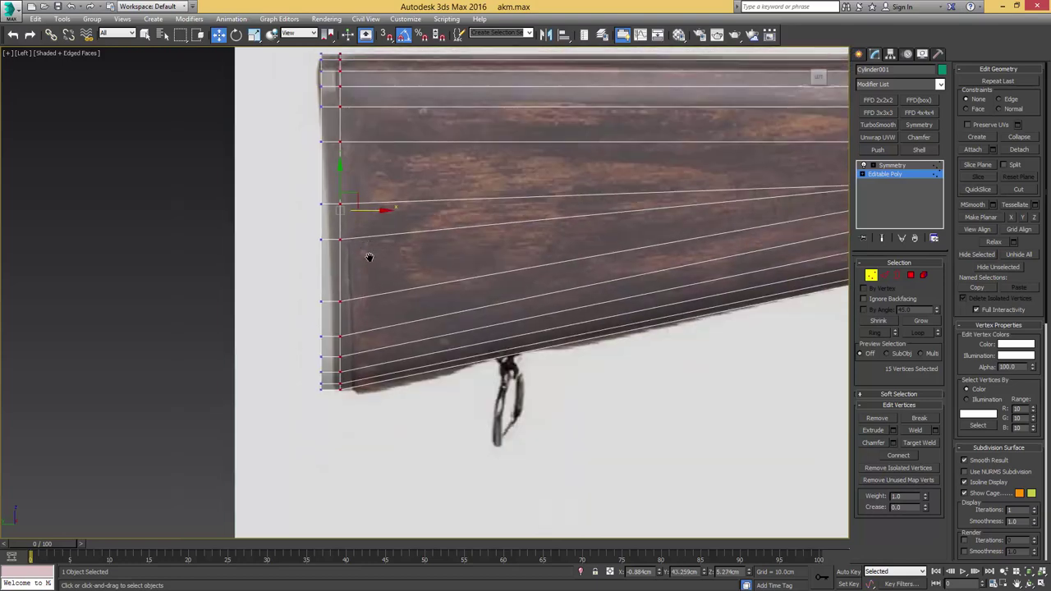
# Step: Select both vertex columns at the butt end and apply an FFD 3x3x3 modifier to them
pyautogui.moveTo(395, 301); pyautogui.dragTo(393, 300)
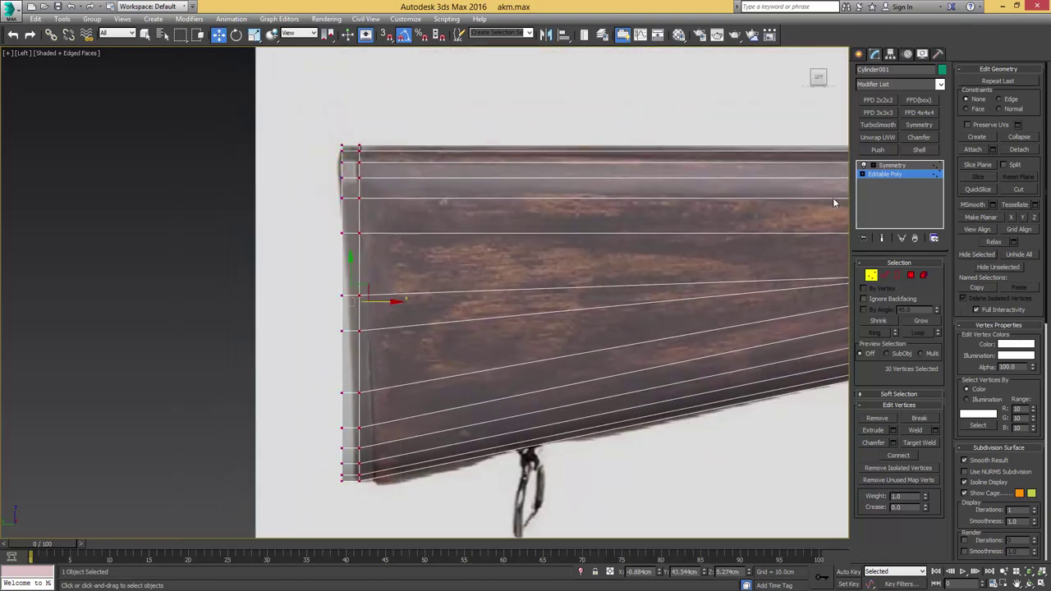
pyautogui.click(882, 114)
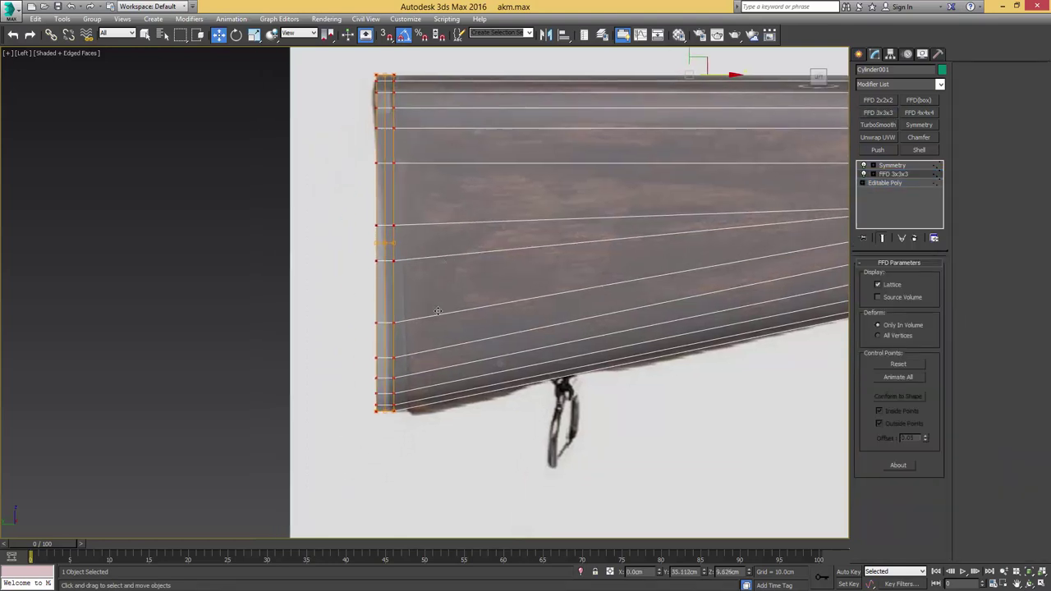
# Step: Move the lower and middle FFD lattice points so the butt end follows the slanted, curved edge in the reference photos
pyautogui.moveTo(347, 418); pyautogui.dragTo(414, 399)
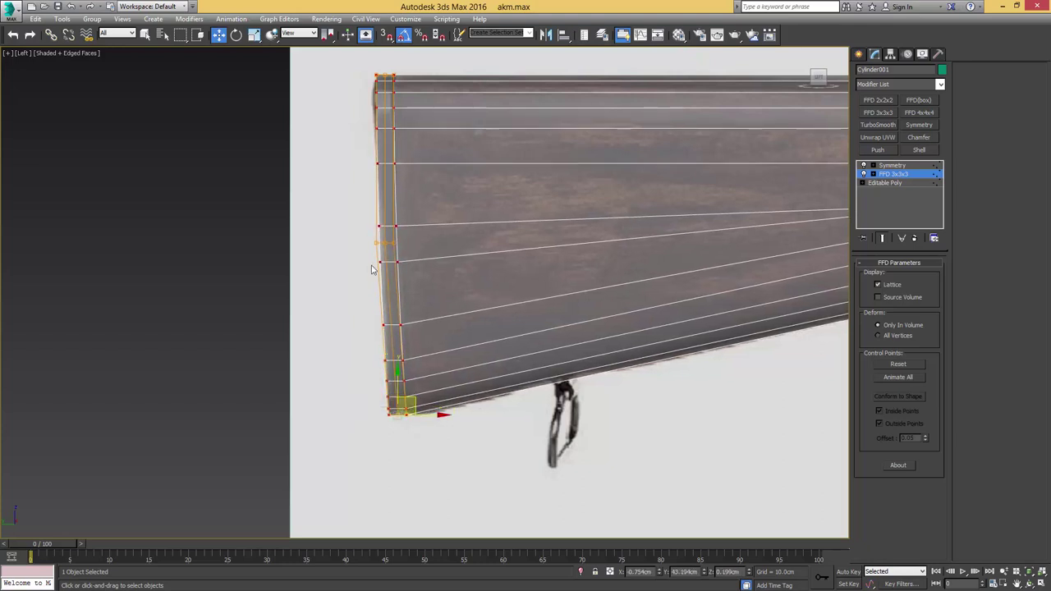
pyautogui.moveTo(413, 232); pyautogui.dragTo(439, 239)
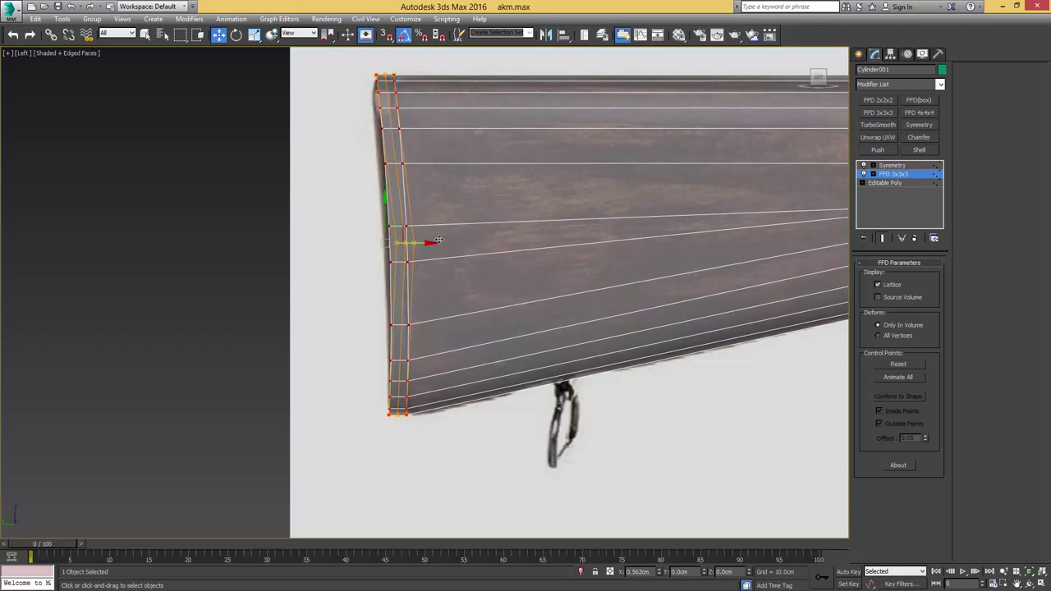
pyautogui.moveTo(1050, 115); pyautogui.dragTo(563, 85)
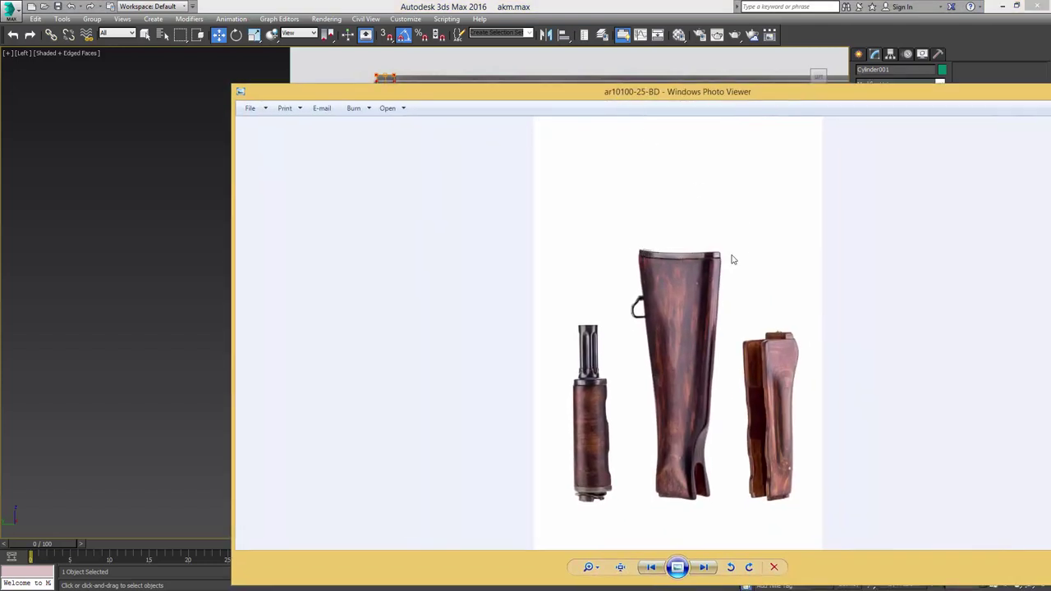
pyautogui.moveTo(633, 101); pyautogui.dragTo(1050, 103)
pyautogui.moveTo(403, 199); pyautogui.dragTo(425, 234, button='middle')
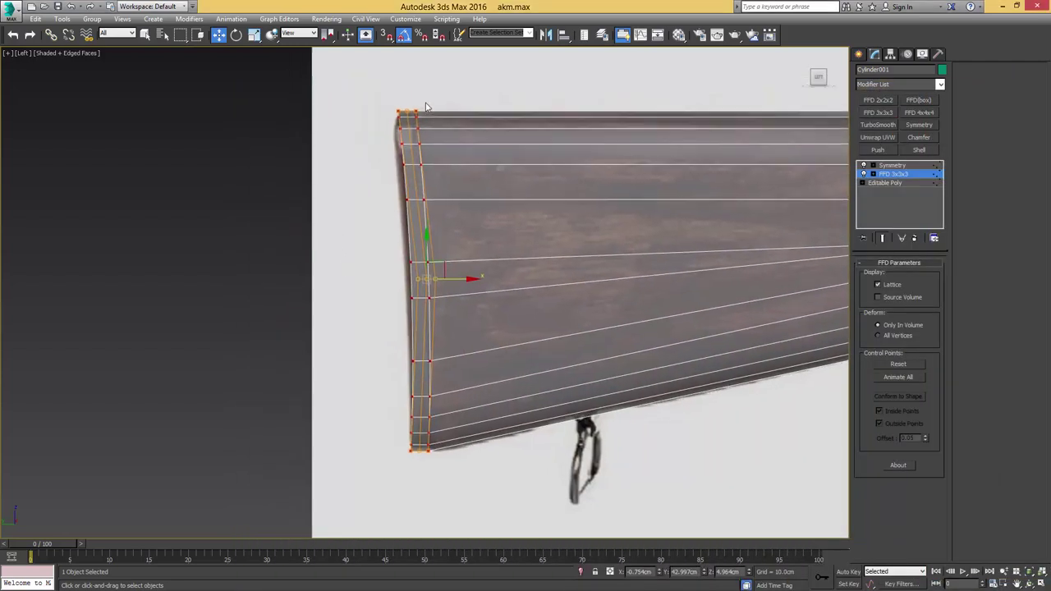
pyautogui.moveTo(389, 131); pyautogui.dragTo(440, 111)
pyautogui.moveTo(436, 278); pyautogui.dragTo(450, 210, button='middle')
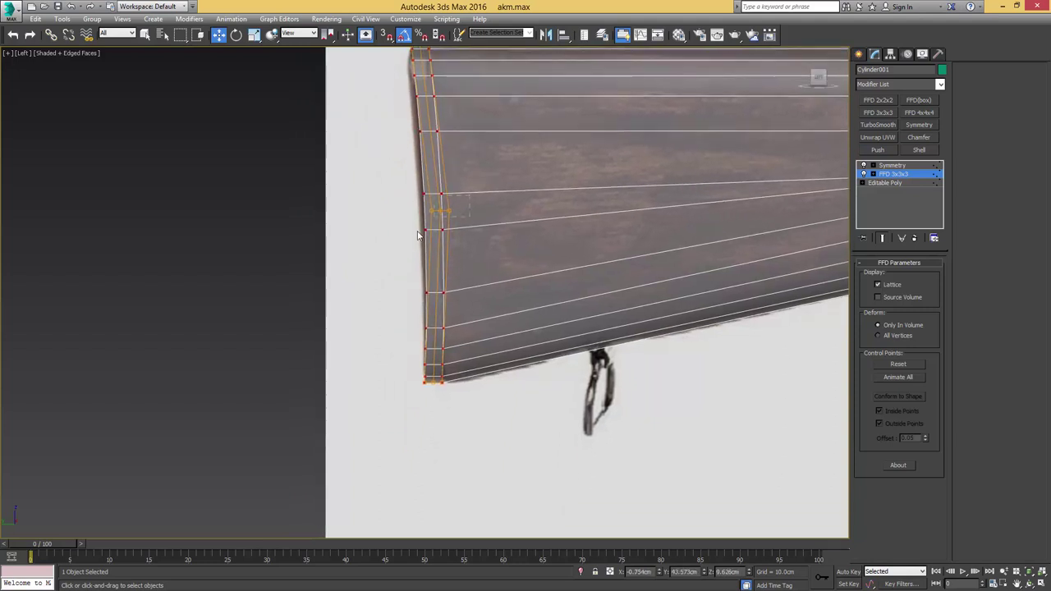
pyautogui.moveTo(417, 236); pyautogui.dragTo(415, 237)
pyautogui.moveTo(455, 195); pyautogui.dragTo(452, 198)
# Step: Collapse the FFD 3x3x3 modifier into the Editable Poly beneath the Symmetry modifier
pyautogui.scroll(-4, 452, 199)
pyautogui.moveTo(453, 199)
pyautogui.keyDown('alt'); pyautogui.mouseDown(button='middle')
pyautogui.moveTo(558, 212)
pyautogui.moveTo(454, 203)
pyautogui.mouseUp(button='middle'); pyautogui.keyUp('alt')
pyautogui.moveTo(527, 202); pyautogui.dragTo(458, 236, button='middle')
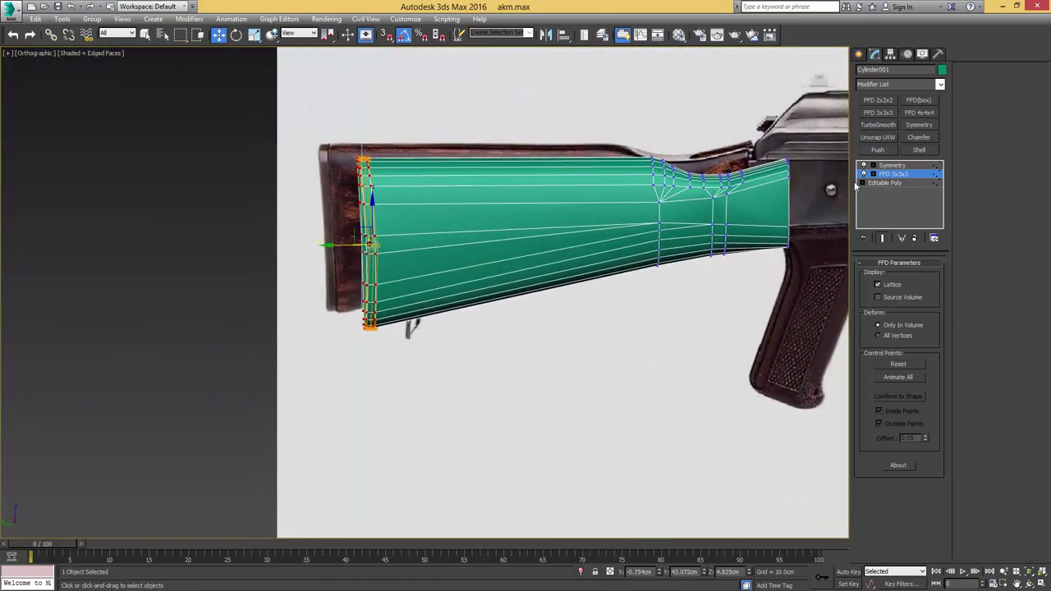
pyautogui.rightClick(892, 175)
pyautogui.click(934, 273)
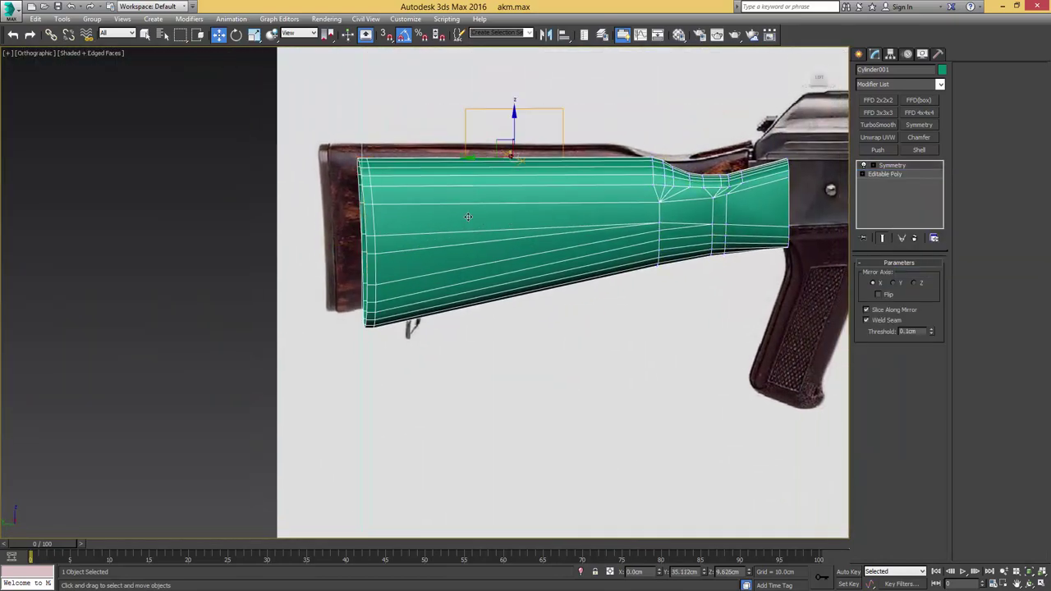
# Step: Collapse the Symmetry modifier so the whole stock becomes one Editable Poly
pyautogui.moveTo(379, 231); pyautogui.dragTo(557, 214, button='middle')
pyautogui.scroll(4, 497, 236)
pyautogui.click(884, 176)
pyautogui.press('3')
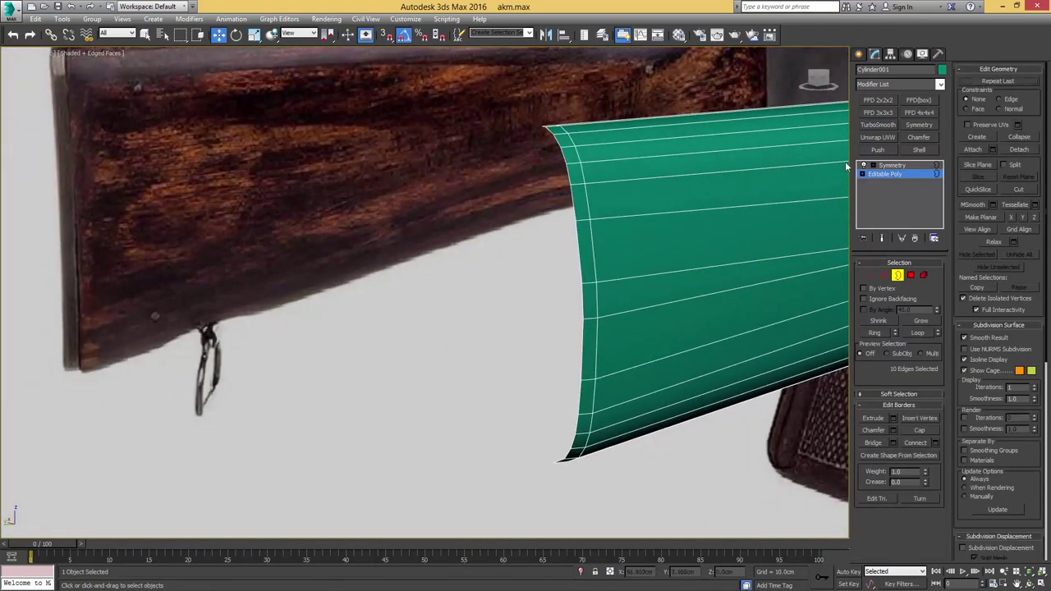
pyautogui.click(891, 165)
pyautogui.rightClick(895, 165)
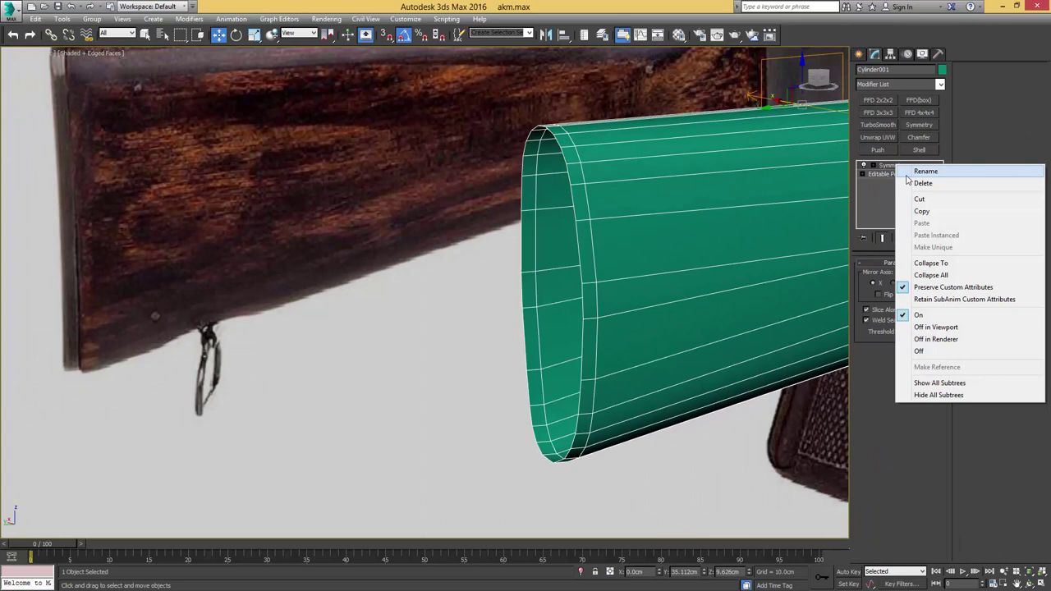
pyautogui.click(940, 264)
# Step: Cap the open border at the butt end and select the cap polygon
pyautogui.moveTo(547, 181); pyautogui.dragTo(534, 203, button='middle')
pyautogui.press('3')
pyautogui.click(528, 203)
pyautogui.hotkey('alt', 'p')
pyautogui.press('4')
pyautogui.click(565, 202)
# Step: Inset the butt cap polygon slightly and move it a little outward from the stock
pyautogui.scroll(5, 541, 203)
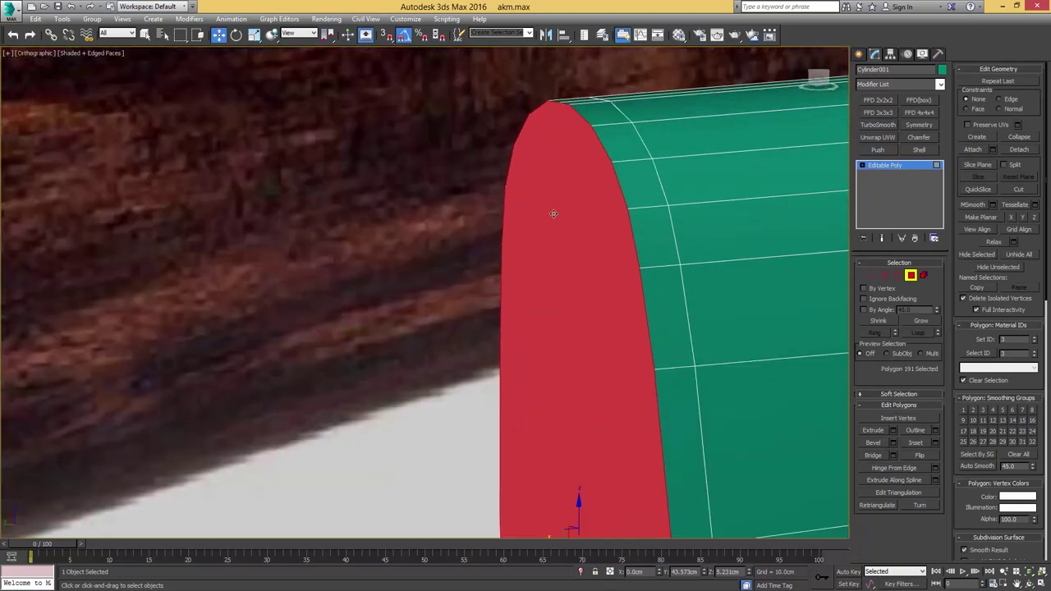
pyautogui.press('i')
pyautogui.moveTo(566, 209); pyautogui.dragTo(565, 218)
pyautogui.scroll(-3, 562, 218)
pyautogui.moveTo(537, 219); pyautogui.dragTo(483, 134, button='middle')
pyautogui.press('w')
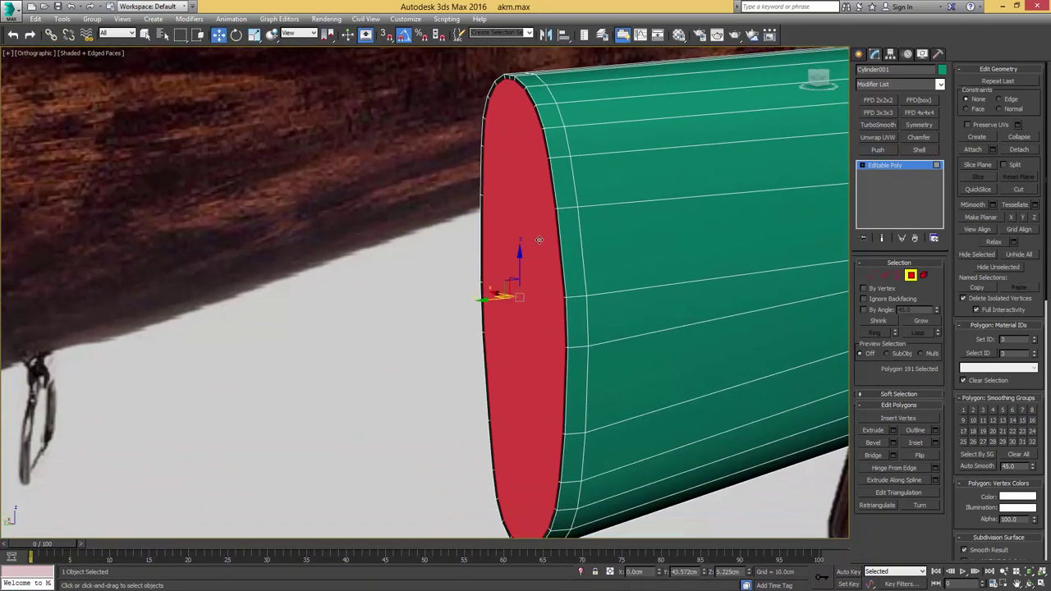
pyautogui.moveTo(491, 301); pyautogui.dragTo(487, 300)
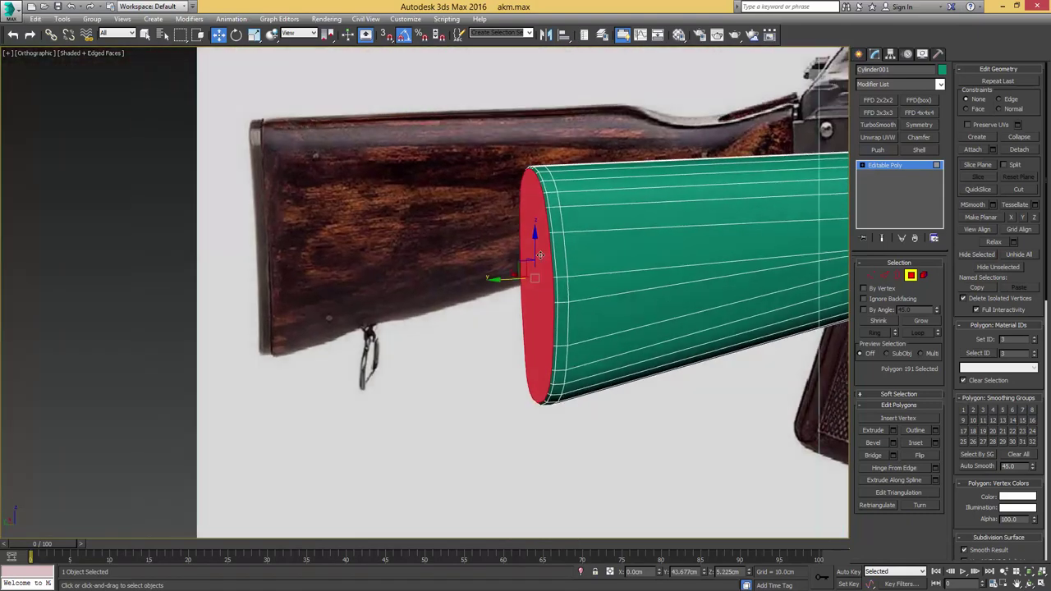
# Step: In the Left view, adjust the upper and middle vertices of the butt's outer rim to follow the reference edge
pyautogui.scroll(5, 497, 238)
pyautogui.moveTo(497, 240); pyautogui.dragTo(567, 281, button='middle')
pyautogui.scroll(8, 535, 197)
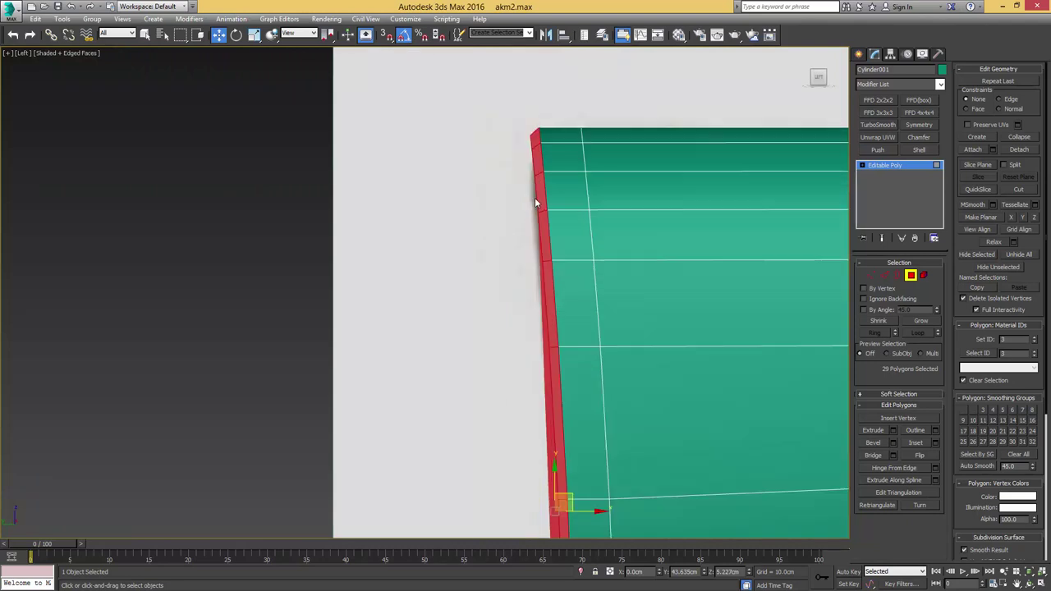
pyautogui.press('1')
pyautogui.moveTo(491, 197); pyautogui.dragTo(519, 170)
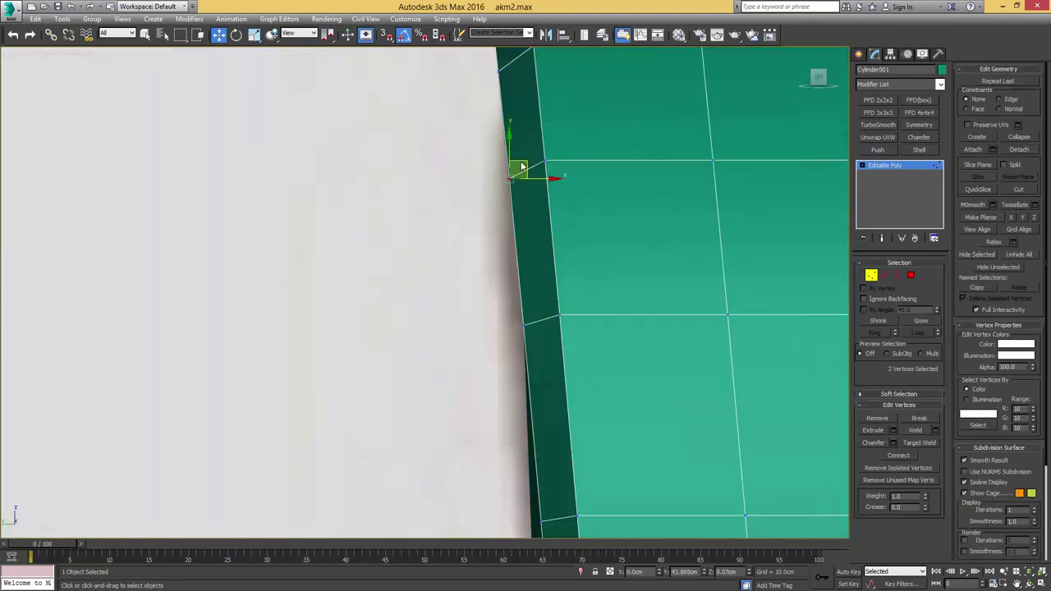
pyautogui.scroll(-5, 528, 185)
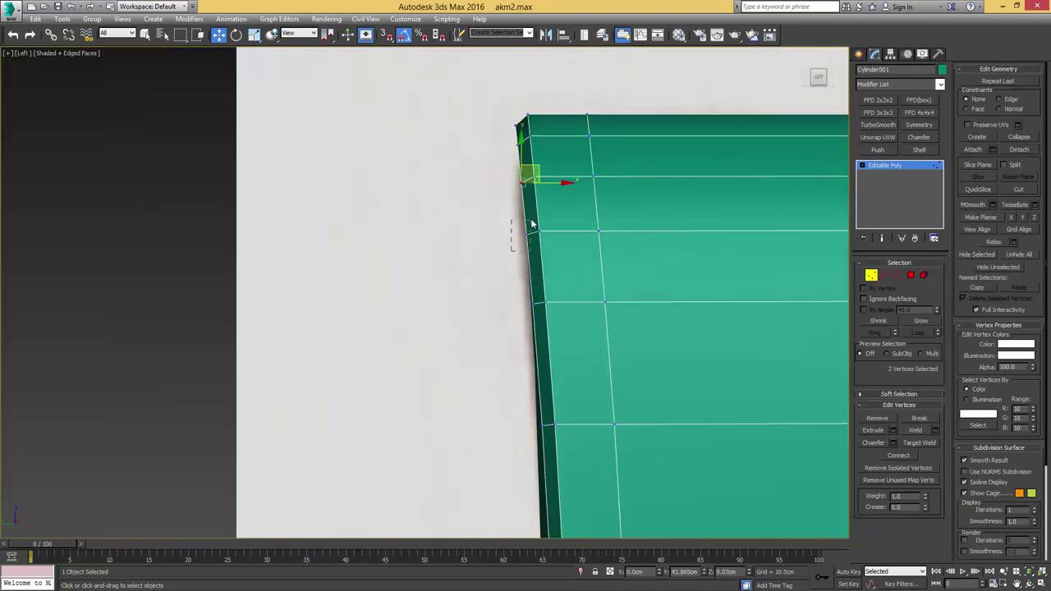
pyautogui.scroll(3, 532, 224)
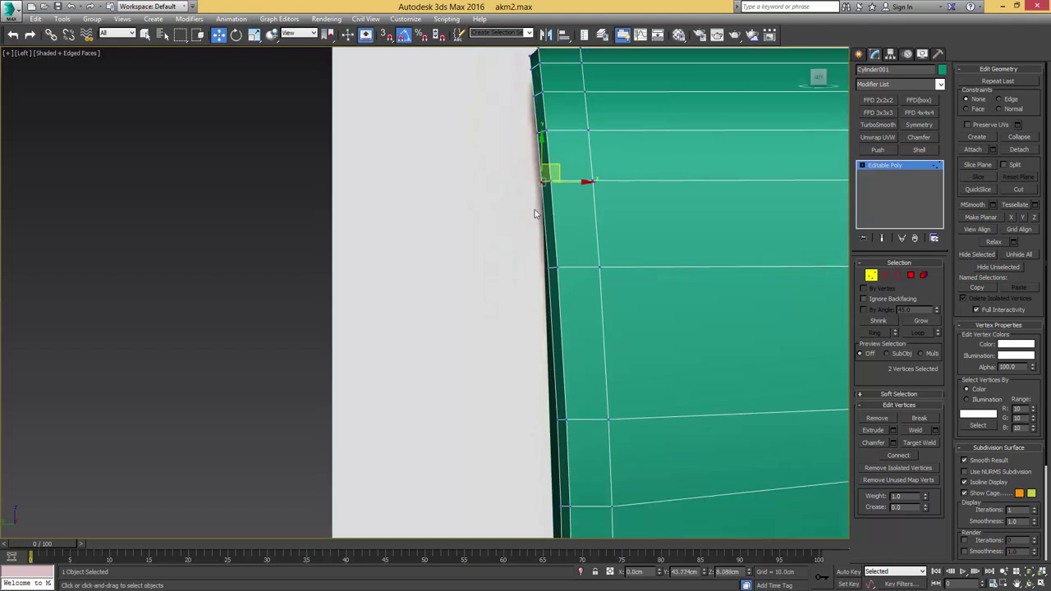
pyautogui.moveTo(551, 259); pyautogui.dragTo(553, 259)
pyautogui.moveTo(550, 371); pyautogui.dragTo(549, 277, button='middle')
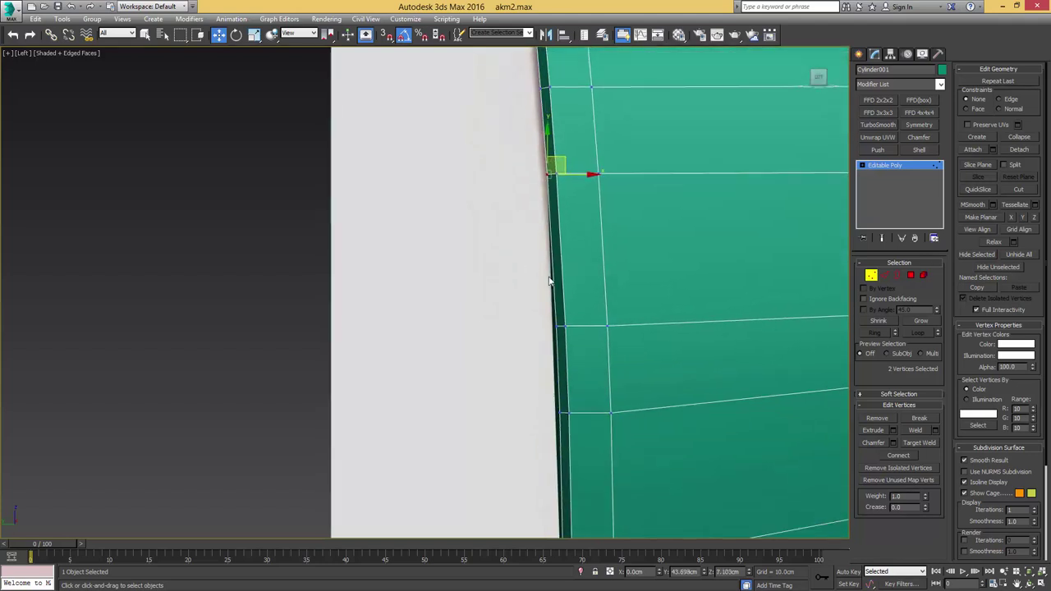
pyautogui.click(556, 328)
pyautogui.moveTo(566, 384); pyautogui.dragTo(563, 289, button='middle')
pyautogui.moveTo(557, 309); pyautogui.dragTo(558, 309)
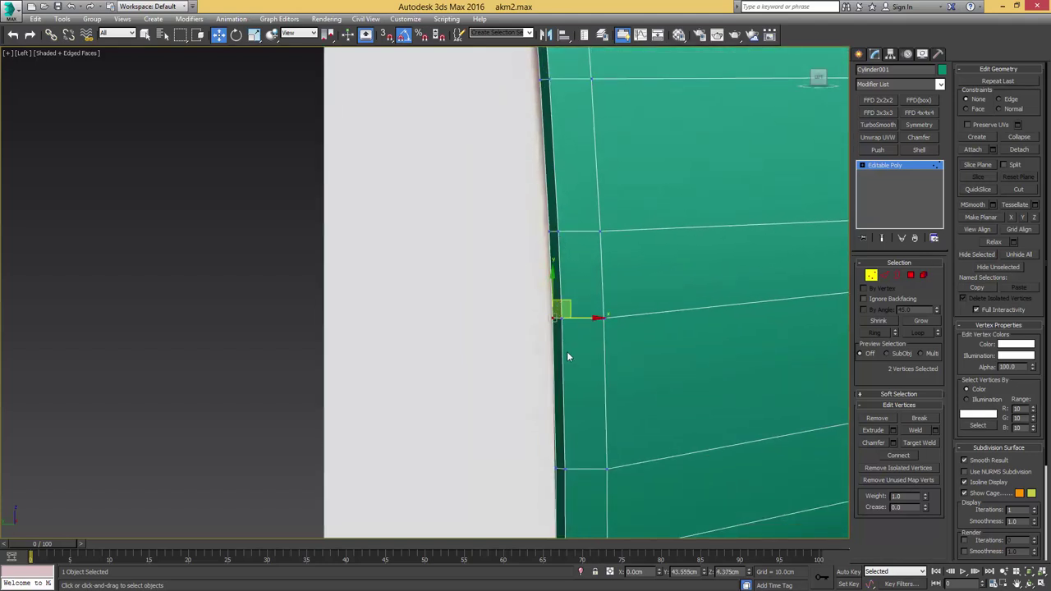
# Step: Adjust the lower vertices of the butt's outer rim to match the reference edge down to the bottom corner
pyautogui.moveTo(566, 366); pyautogui.dragTo(564, 263, button='middle')
pyautogui.moveTo(560, 355); pyautogui.dragTo(567, 370)
pyautogui.moveTo(552, 405); pyautogui.dragTo(552, 264, button='middle')
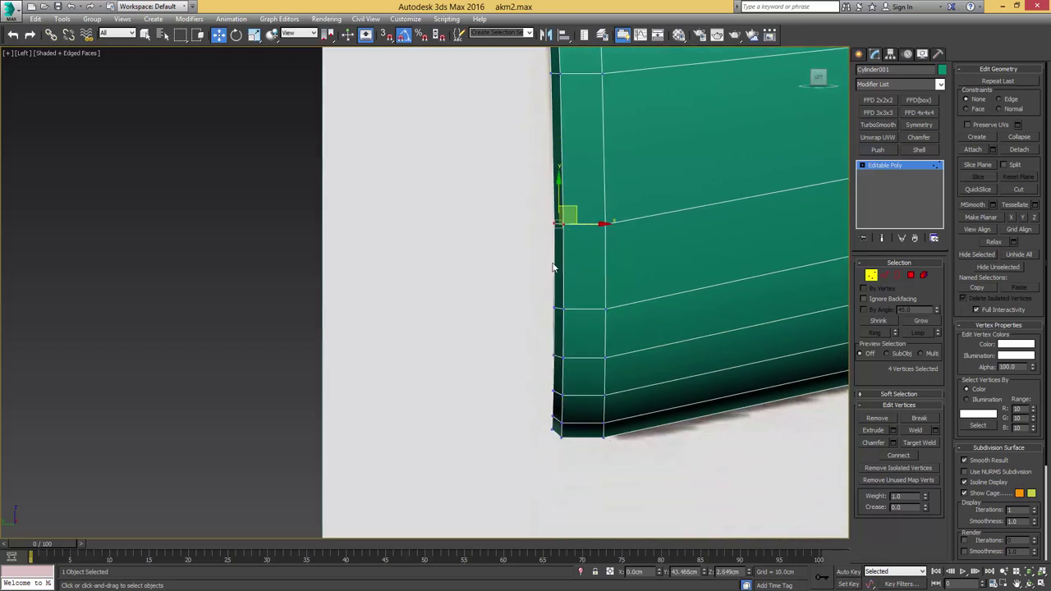
pyautogui.moveTo(560, 301); pyautogui.dragTo(562, 312)
pyautogui.moveTo(565, 351); pyautogui.dragTo(563, 267, button='middle')
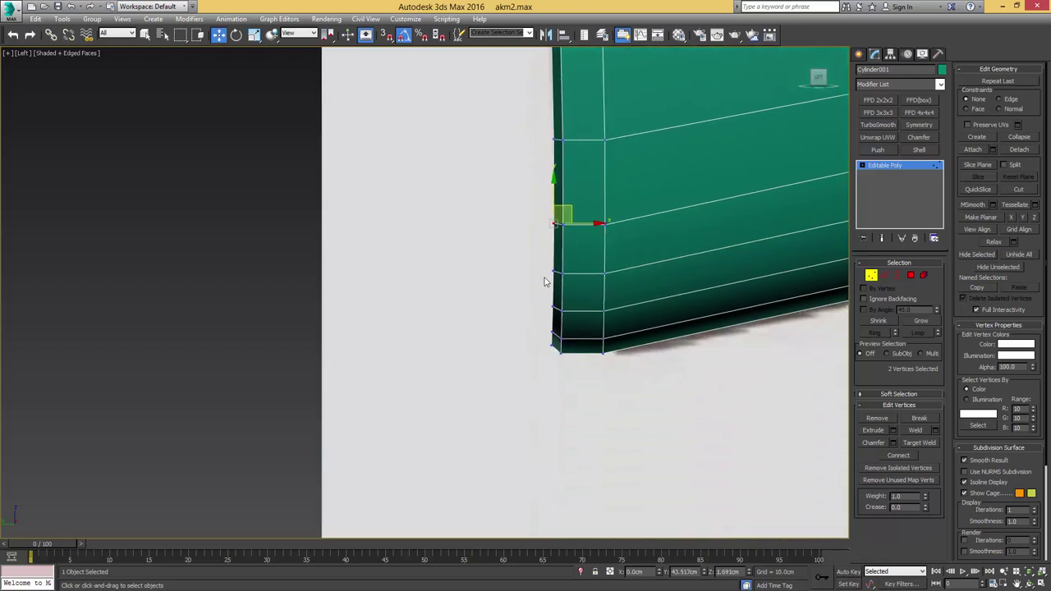
pyautogui.moveTo(545, 281); pyautogui.dragTo(555, 267)
pyautogui.moveTo(548, 308); pyautogui.dragTo(544, 260, button='middle')
pyautogui.scroll(5, 545, 260)
pyautogui.moveTo(553, 265); pyautogui.dragTo(563, 250)
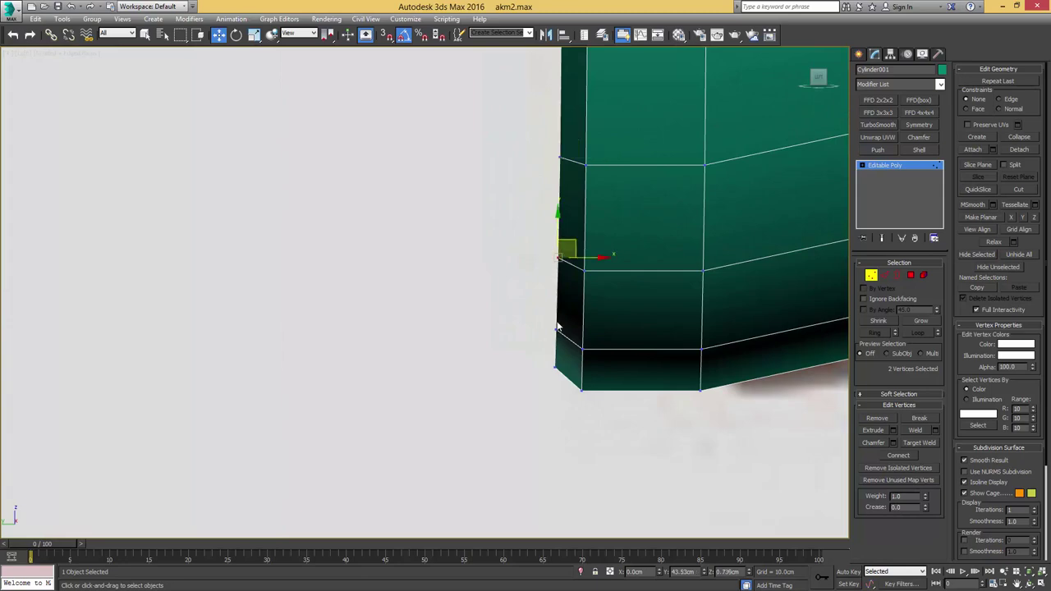
pyautogui.moveTo(557, 336); pyautogui.dragTo(568, 318)
# Step: Connect the horizontal edges across the butt cap with a vertical line of edges down its centre
pyautogui.scroll(-8, 576, 282)
pyautogui.keyDown('alt'); pyautogui.moveTo(575, 251); pyautogui.dragTo(621, 284, button='middle'); pyautogui.keyUp('alt')
pyautogui.press('2')
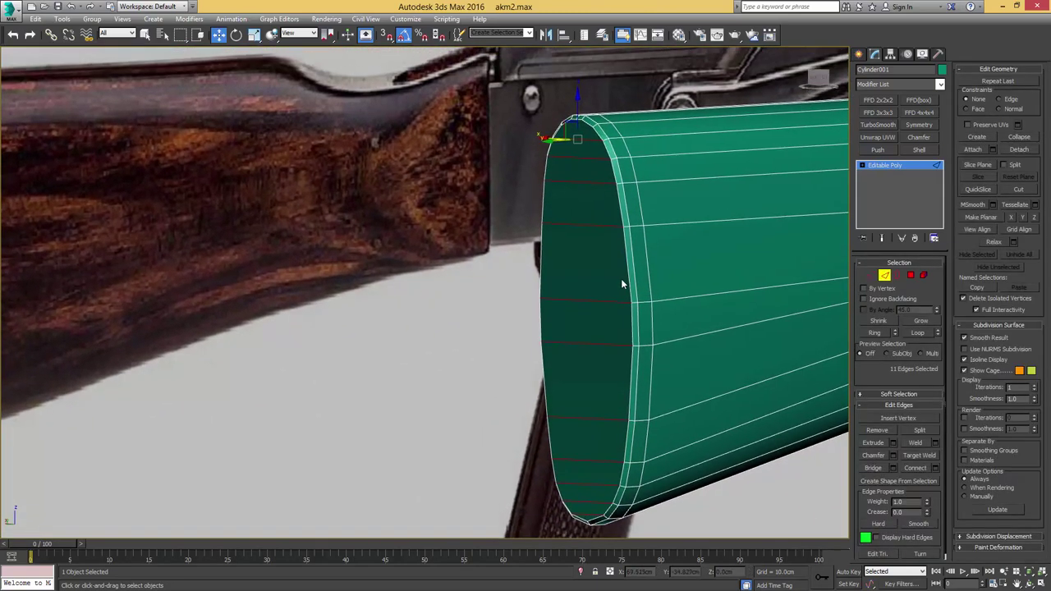
pyautogui.hotkey('ctrl', 'shift', 'e')
# Step: Connect the upper and lower end vertices of the cap's centre line to the rim's centre vertices
pyautogui.scroll(5, 588, 198)
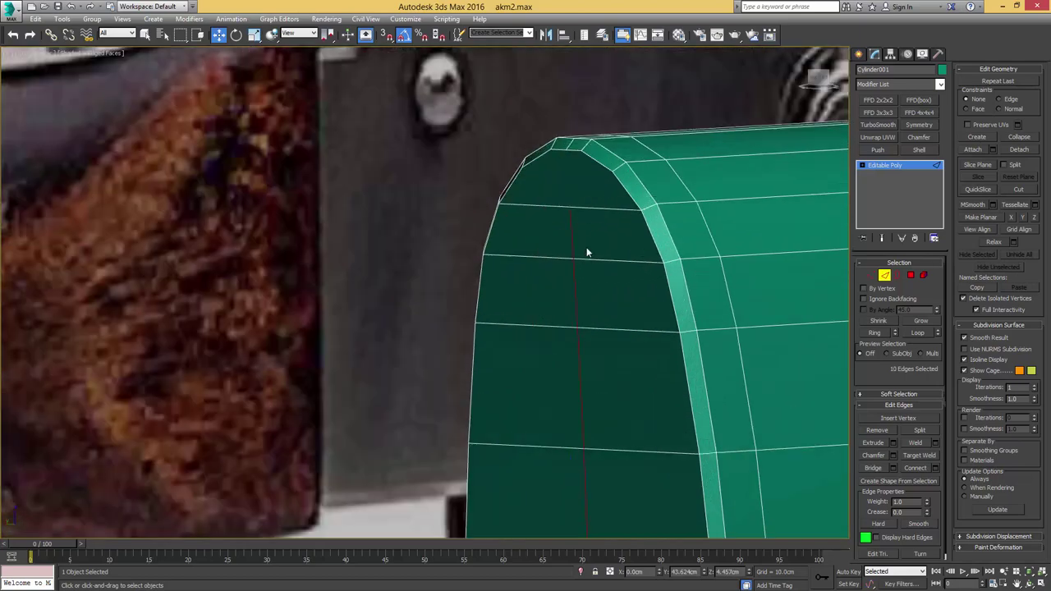
pyautogui.press('1')
pyautogui.click(569, 203)
pyautogui.keyDown('ctrl'); pyautogui.click(567, 151); pyautogui.keyUp('ctrl')
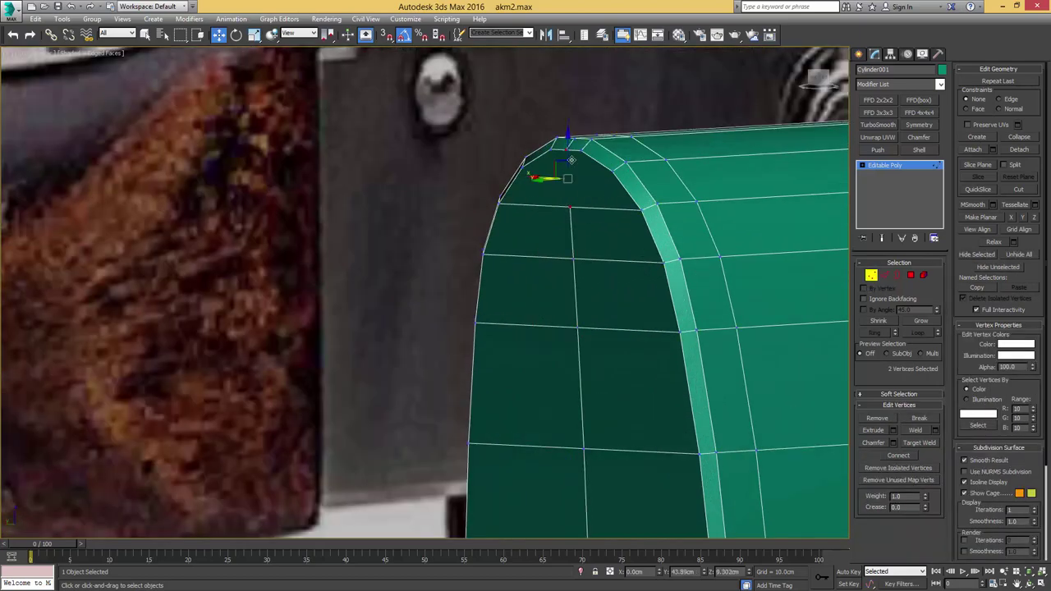
pyautogui.scroll(-5, 591, 237)
pyautogui.moveTo(586, 329); pyautogui.dragTo(584, 223, button='middle')
pyautogui.moveTo(597, 386); pyautogui.dragTo(517, 311, button='middle')
pyautogui.scroll(5, 601, 278)
pyautogui.click(582, 293)
pyautogui.keyDown('ctrl'); pyautogui.click(584, 310); pyautogui.keyUp('ctrl')
# Step: In the Front view, select all polygons on the right half of the stock and delete them
pyautogui.scroll(-3, 616, 286)
pyautogui.scroll(-4, 642, 271)
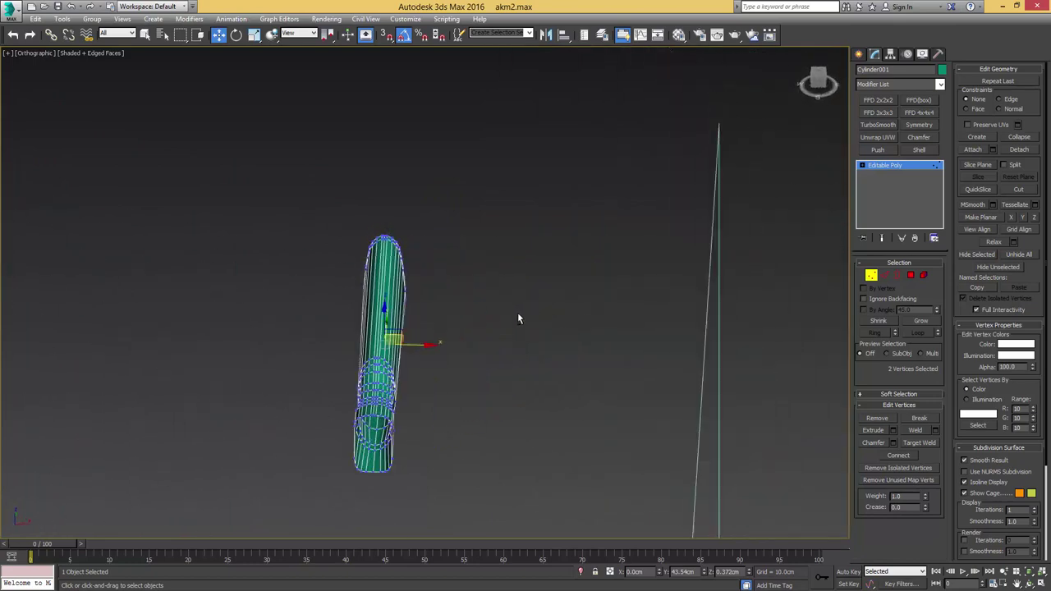
pyautogui.press('4')
pyautogui.press('q')
pyautogui.click(384, 262)
pyautogui.scroll(2, 385, 295)
pyautogui.scroll(-2, 397, 295)
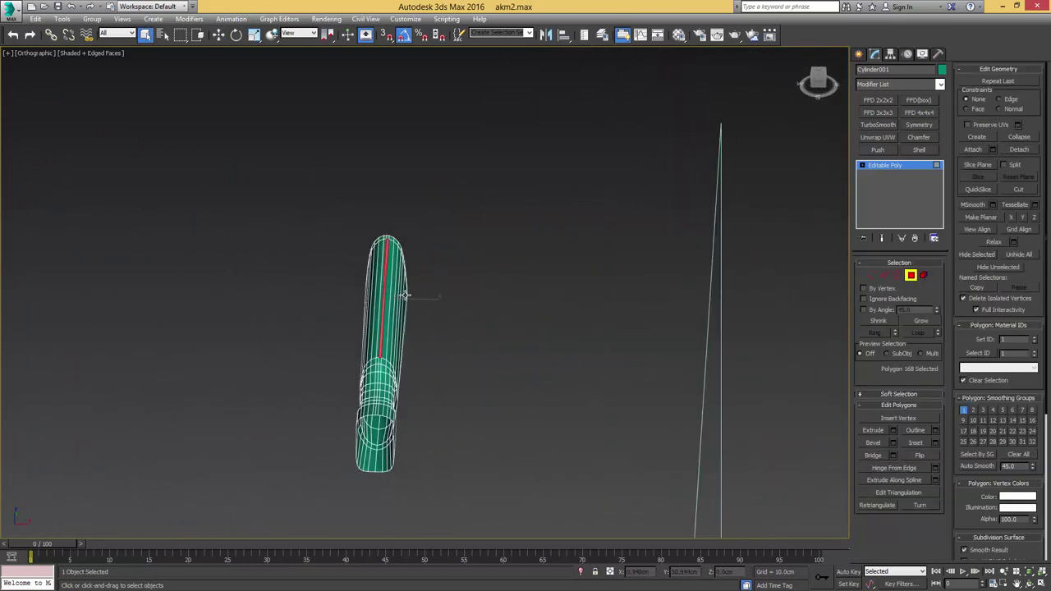
pyautogui.press('f')
pyautogui.press('z')
pyautogui.scroll(-10, 432, 290)
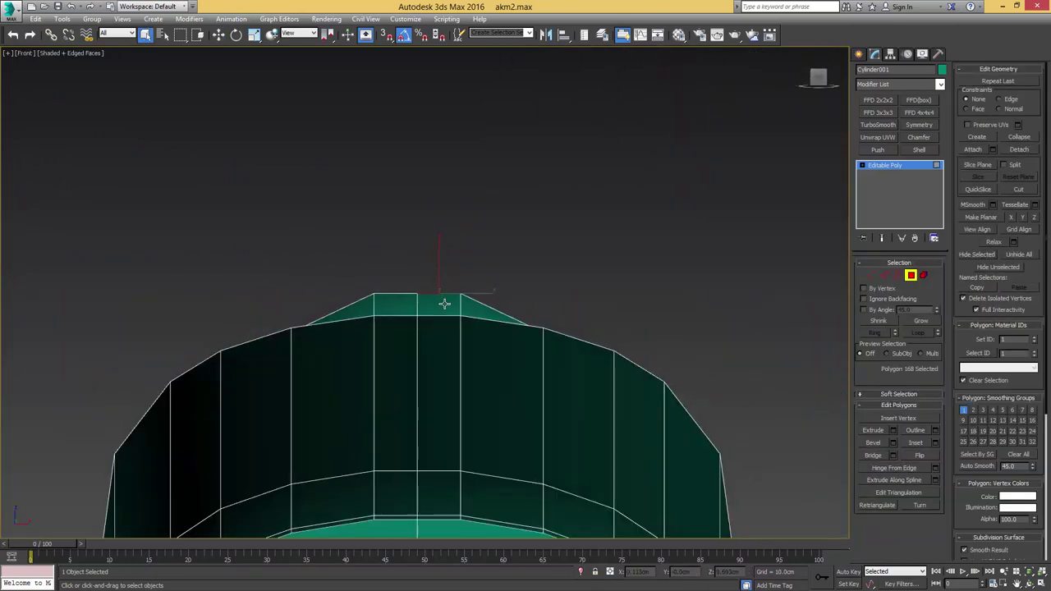
pyautogui.moveTo(452, 314); pyautogui.dragTo(458, 303, button='middle')
pyautogui.scroll(-4, 588, 121)
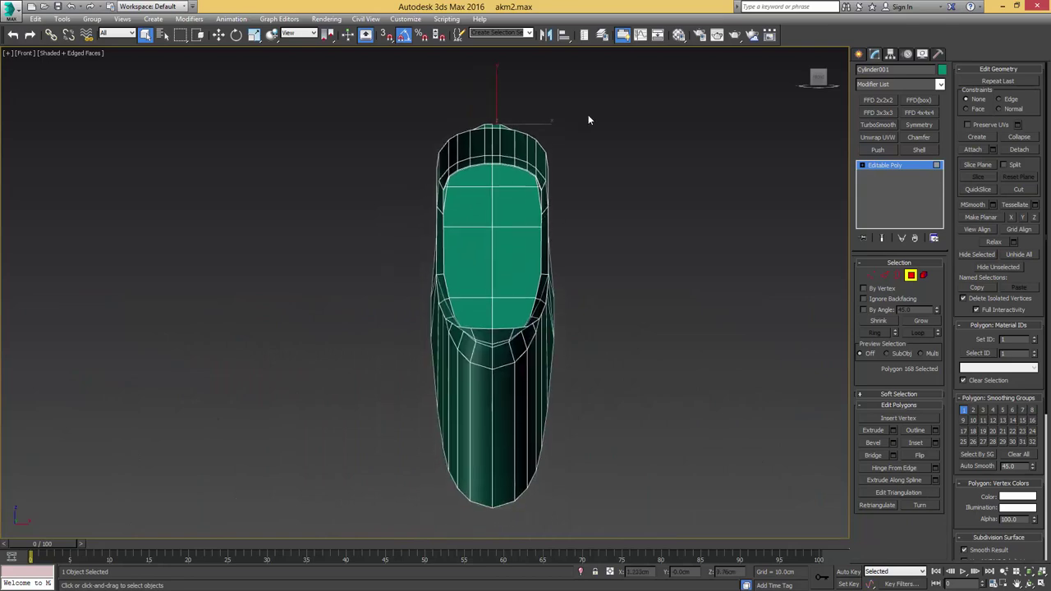
pyautogui.moveTo(494, 432); pyautogui.dragTo(497, 528)
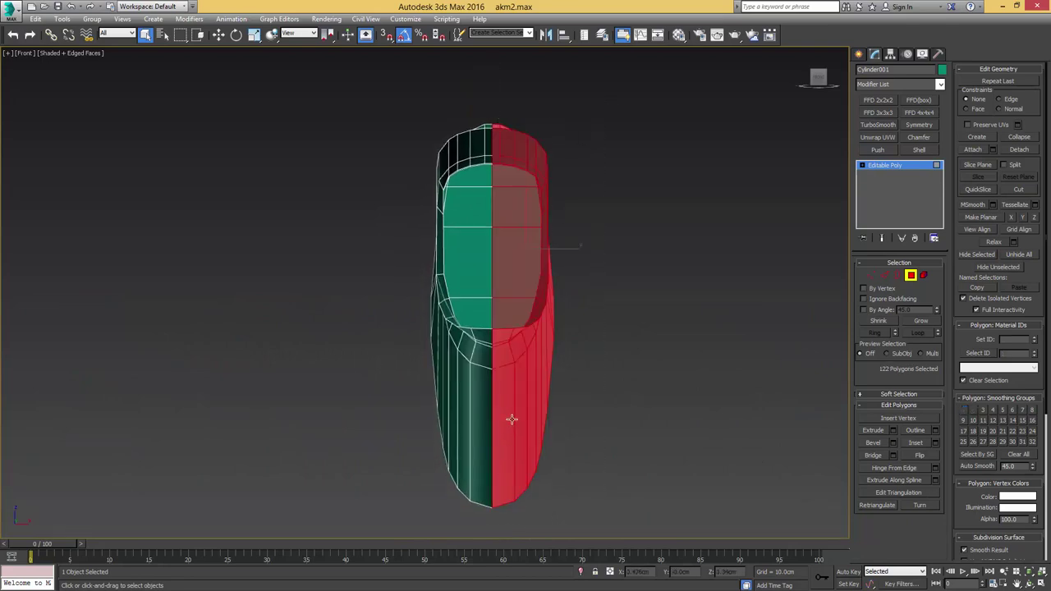
pyautogui.press('Delete')
# Step: Apply a Symmetry modifier on the X axis to mirror the remaining half of the stock
pyautogui.keyDown('alt'); pyautogui.moveTo(459, 316); pyautogui.dragTo(462, 293, button='middle'); pyautogui.keyUp('alt')
pyautogui.press('2')
pyautogui.click(641, 312)
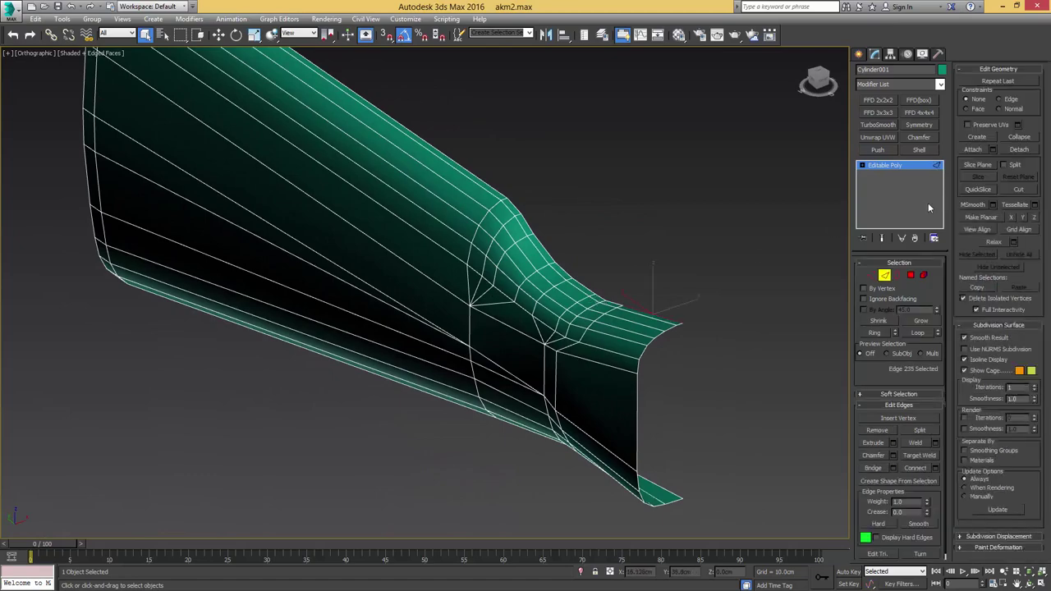
pyautogui.click(892, 165)
pyautogui.press('w')
pyautogui.click(918, 125)
pyautogui.keyDown('alt'); pyautogui.moveTo(660, 307); pyautogui.dragTo(676, 234, button='middle'); pyautogui.keyUp('alt')
# Step: Switch to the stock photo in Windows Photo Viewer and move its window out of the modelling view
pyautogui.hotkey('alt', 'Tab')
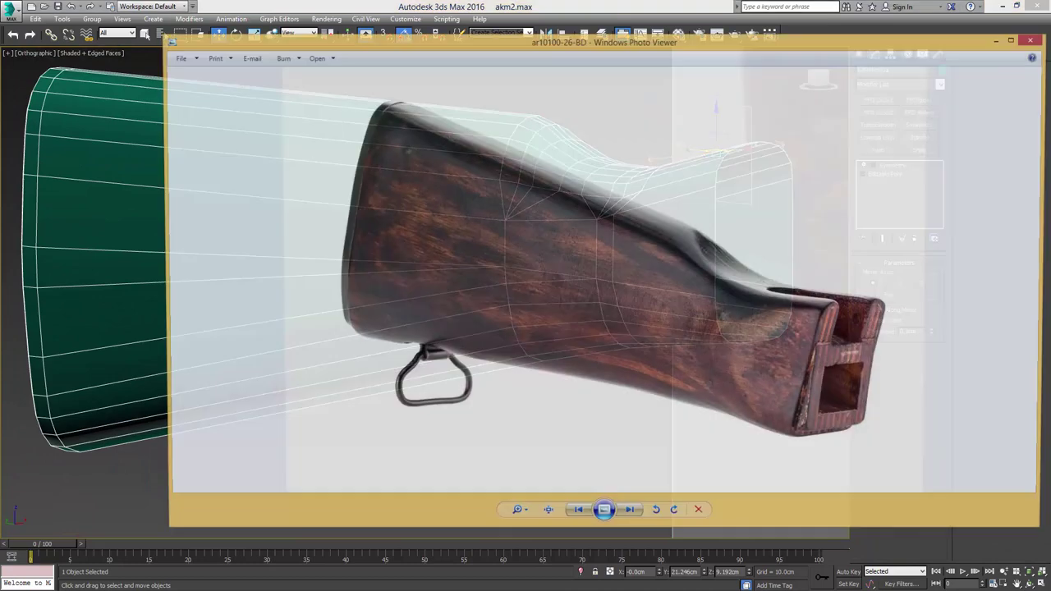
pyautogui.moveTo(799, 45); pyautogui.dragTo(1050, 41)
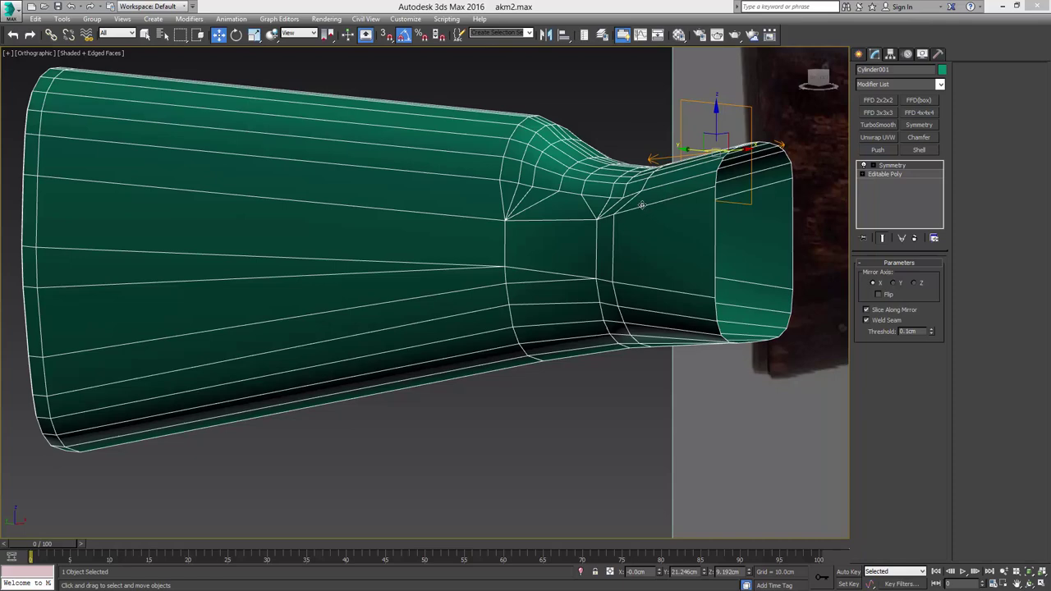
pyautogui.scroll(5, 644, 160)
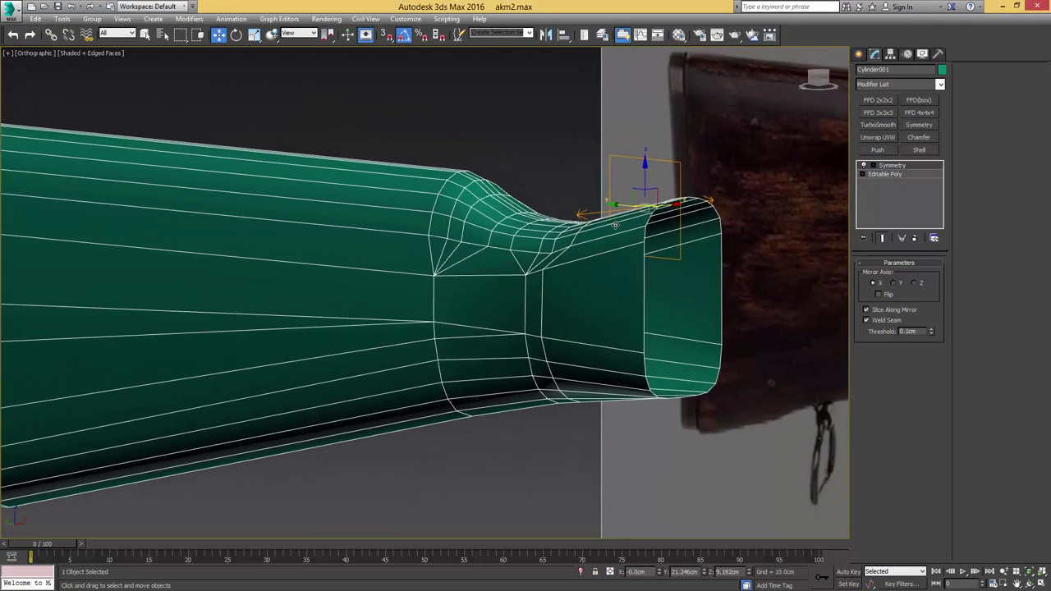
# Step: Apply an FFD 2x2x2 modifier to the three polygons along the upper side corner of the stock's receiver end
pyautogui.click(882, 175)
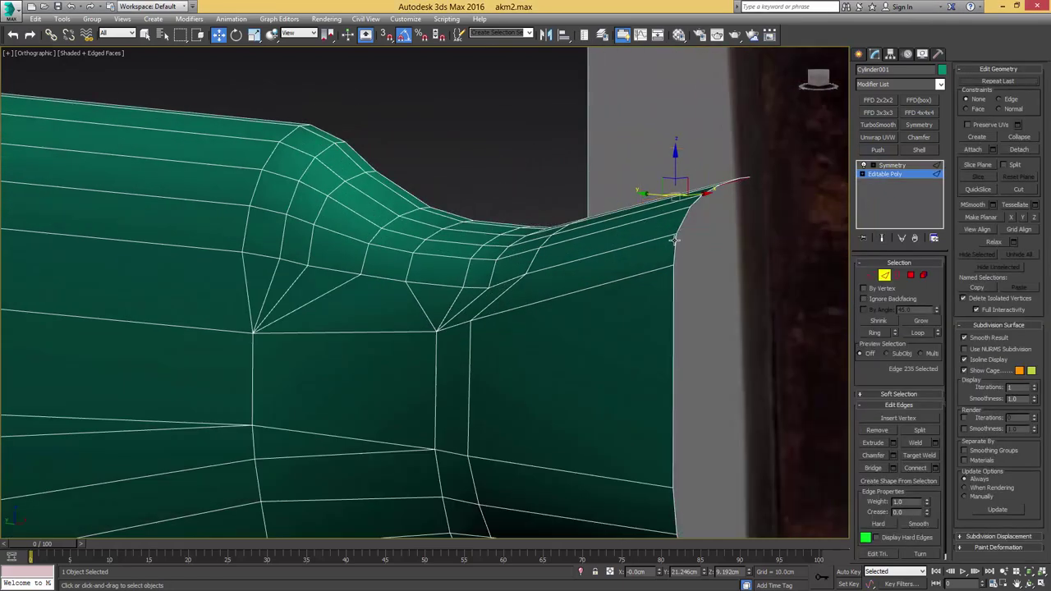
pyautogui.click(679, 229)
pyautogui.keyDown('alt'); pyautogui.moveTo(681, 234); pyautogui.dragTo(544, 251, button='middle'); pyautogui.keyUp('alt')
pyautogui.press('4')
pyautogui.click(639, 231)
pyautogui.keyDown('ctrl'); pyautogui.click(551, 252); pyautogui.keyUp('ctrl')
pyautogui.keyDown('ctrl'); pyautogui.click(567, 245); pyautogui.keyUp('ctrl')
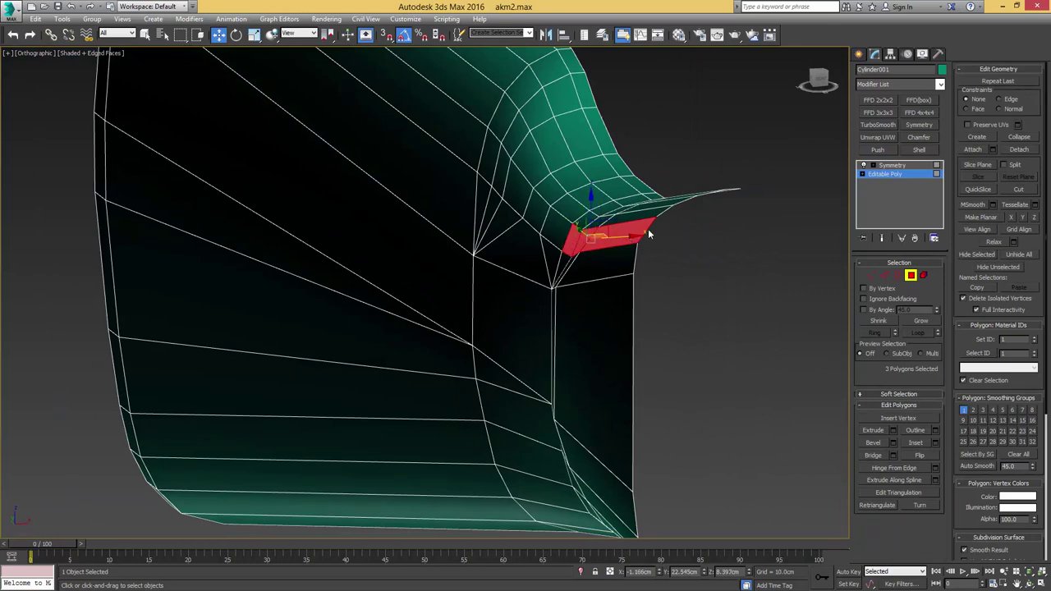
pyautogui.keyDown('alt'); pyautogui.moveTo(649, 234); pyautogui.dragTo(657, 224, button='middle'); pyautogui.keyUp('alt')
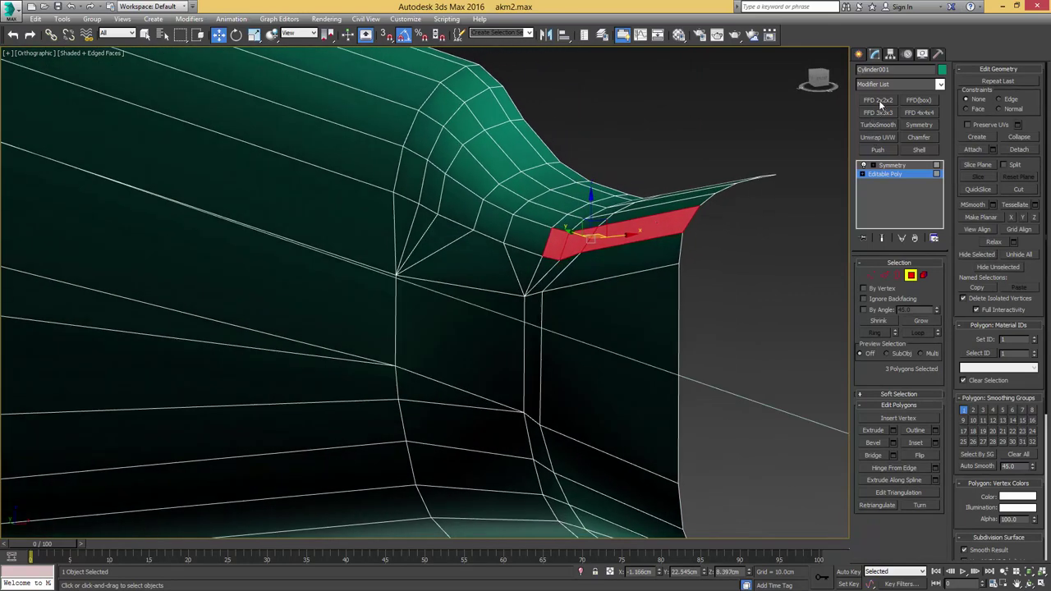
pyautogui.click(879, 100)
pyautogui.press('1')
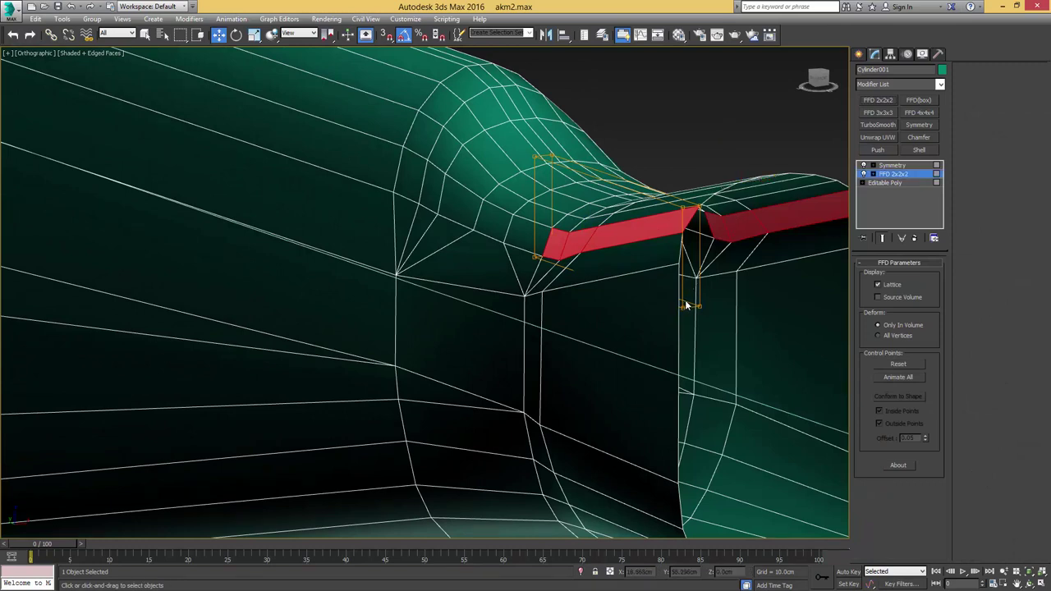
# Step: Raise the lattice's two lower outer control points by about 0.18 cm and collapse the FFD into the Editable Poly
pyautogui.click(681, 309)
pyautogui.keyDown('ctrl'); pyautogui.click(535, 258); pyautogui.keyUp('ctrl')
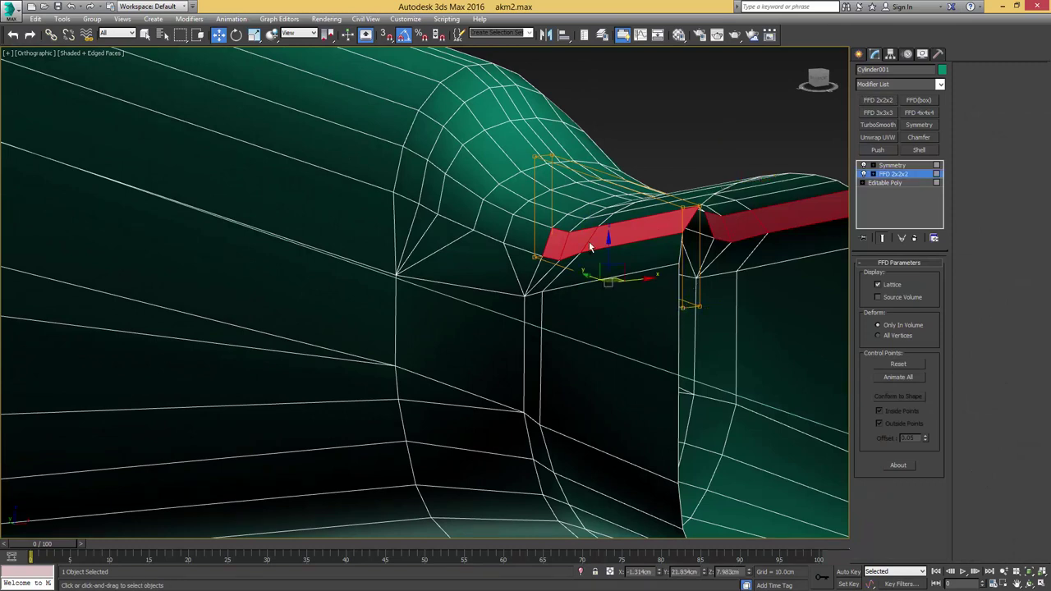
pyautogui.moveTo(605, 248); pyautogui.dragTo(605, 236)
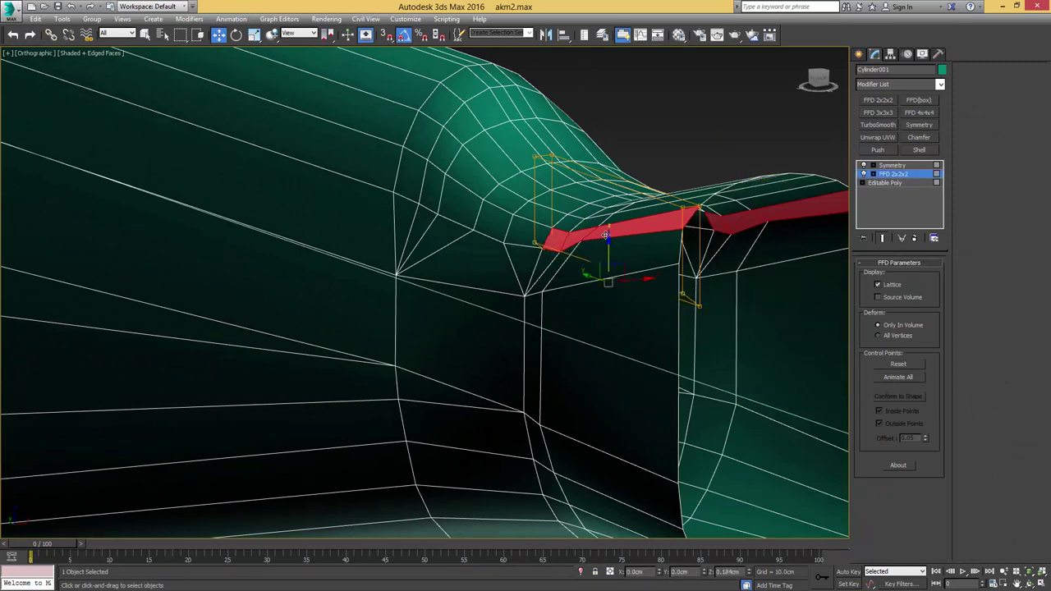
pyautogui.keyDown('alt'); pyautogui.moveTo(588, 263); pyautogui.dragTo(633, 252, button='middle'); pyautogui.keyUp('alt')
pyautogui.rightClick(892, 174)
pyautogui.click(938, 271)
pyautogui.scroll(4, 650, 267)
# Step: Lower the vertex on the upper side corner, just behind the receiver end, to about 8.30 cm in Z
pyautogui.click(883, 174)
pyautogui.click(597, 261)
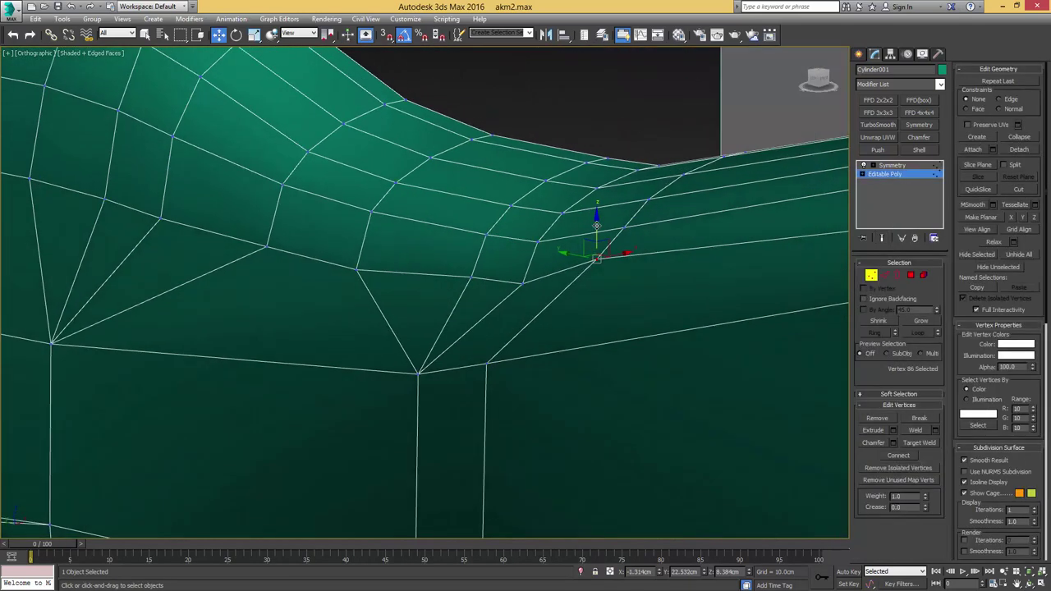
pyautogui.moveTo(596, 228); pyautogui.dragTo(597, 242)
pyautogui.scroll(-4, 598, 242)
pyautogui.moveTo(599, 244)
pyautogui.keyDown('alt'); pyautogui.mouseDown(button='middle')
pyautogui.moveTo(648, 253)
pyautogui.moveTo(573, 256)
pyautogui.moveTo(587, 256)
pyautogui.mouseUp(button='middle'); pyautogui.keyUp('alt')
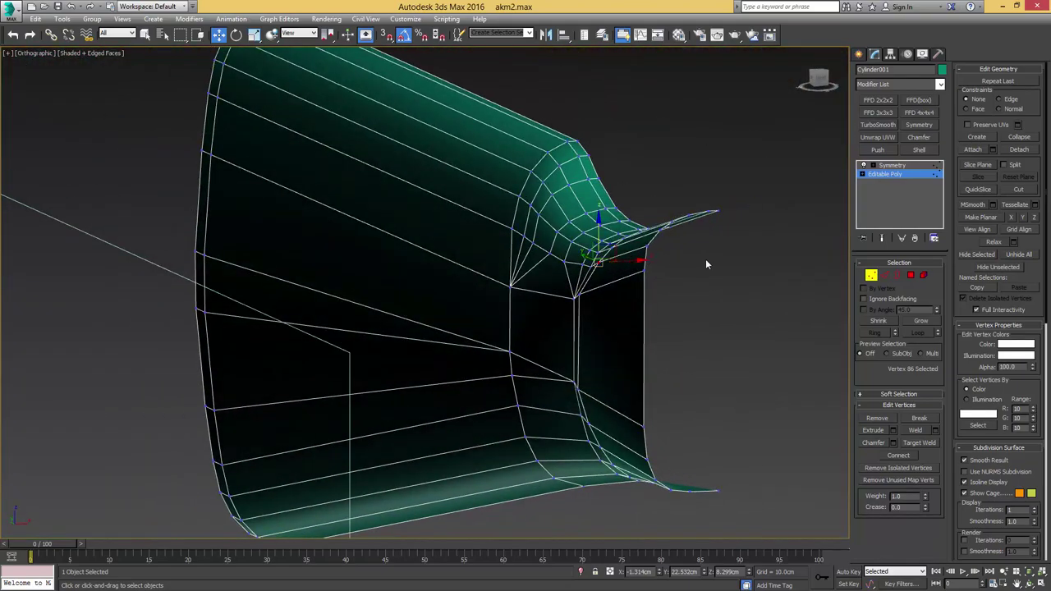
# Step: Raise the upper corner vertex on the stock's open receiver-end rim by about 0.06 cm
pyautogui.scroll(2, 707, 256)
pyautogui.scroll(-1, 707, 252)
pyautogui.press('2')
pyautogui.click(624, 228)
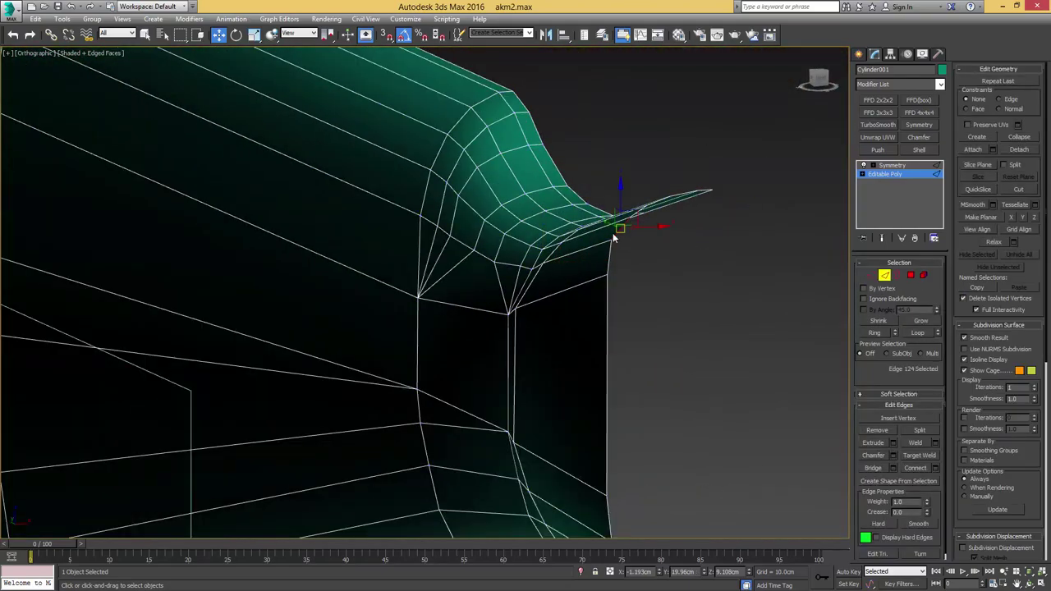
pyautogui.press('1')
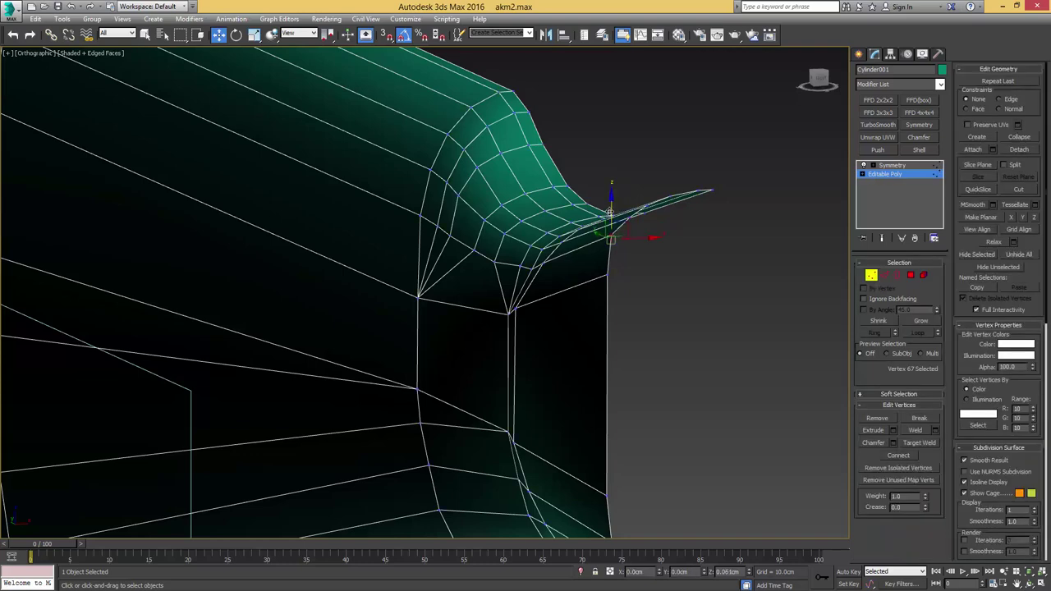
# Step: Move the adjacent rim vertex slightly outward and up, to about X -1.13 cm and Z 9.27 cm, rounding the corner
pyautogui.click(631, 219)
pyautogui.keyDown('alt'); pyautogui.moveTo(631, 218); pyautogui.dragTo(632, 209, button='middle'); pyautogui.keyUp('alt')
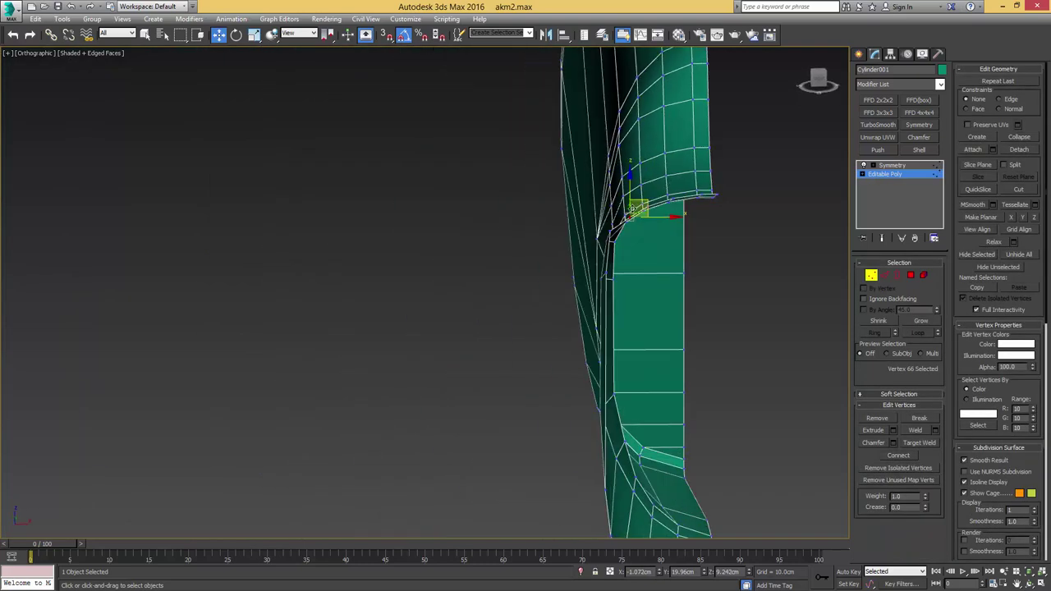
pyautogui.moveTo(641, 202); pyautogui.dragTo(639, 200)
pyautogui.keyDown('alt'); pyautogui.moveTo(629, 204); pyautogui.dragTo(638, 205, button='middle'); pyautogui.keyUp('alt')
pyautogui.scroll(3, 637, 207)
pyautogui.moveTo(631, 211); pyautogui.dragTo(628, 214)
pyautogui.keyDown('alt'); pyautogui.moveTo(635, 226); pyautogui.dragTo(668, 245, button='middle'); pyautogui.keyUp('alt')
pyautogui.scroll(-2, 663, 246)
pyautogui.scroll(-4, 532, 264)
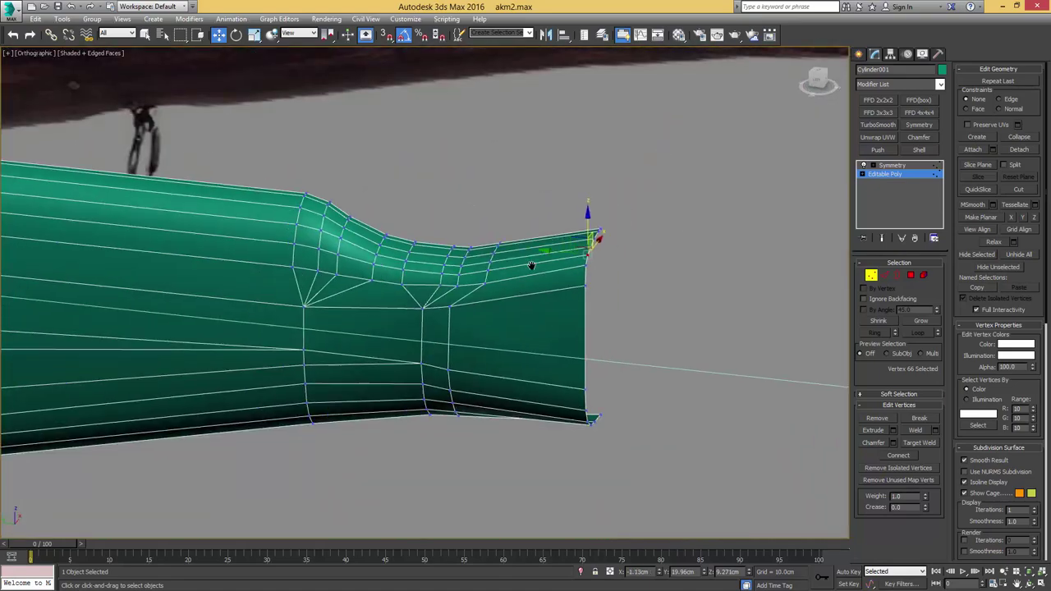
# Step: With the Edge constraint on, slide the lower edges of the vertical loop near the receiver end toward the receiver, straightening the loop
pyautogui.keyDown('alt'); pyautogui.moveTo(532, 265); pyautogui.dragTo(560, 243, button='middle'); pyautogui.keyUp('alt')
pyautogui.press('l')
pyautogui.scroll(15, 452, 247)
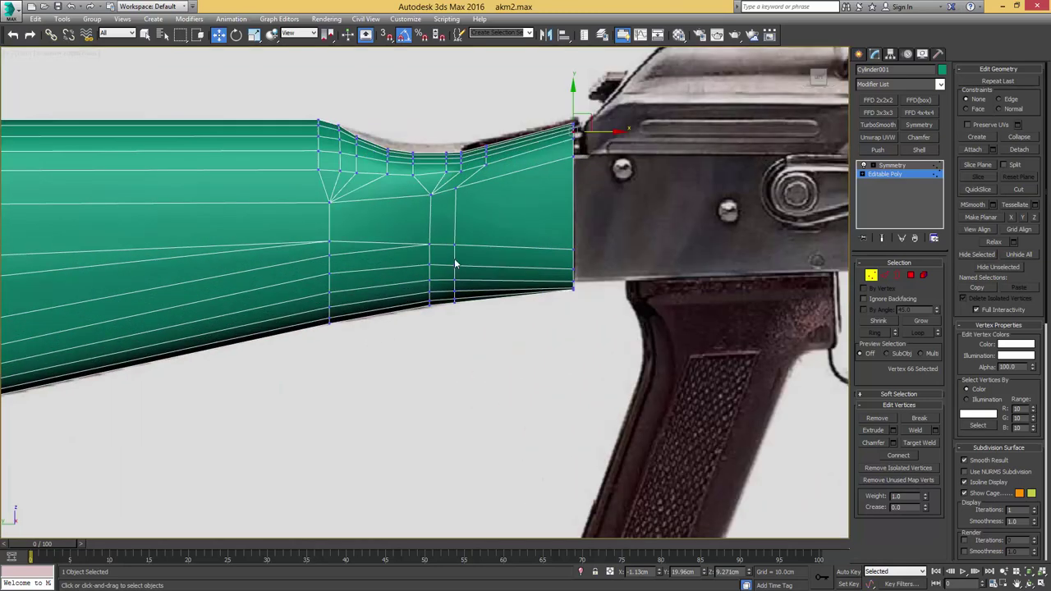
pyautogui.press('2')
pyautogui.doubleClick(453, 244)
pyautogui.scroll(-5, 488, 244)
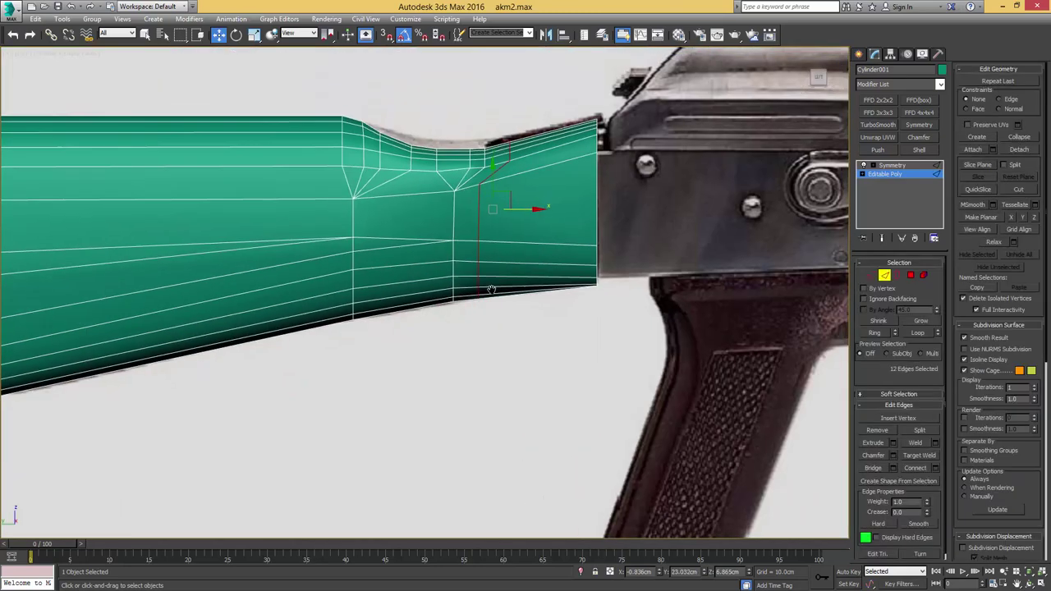
pyautogui.moveTo(489, 261); pyautogui.dragTo(484, 334, button='middle')
pyautogui.hotkey('shift', 'x')
pyautogui.keyDown('alt'); pyautogui.moveTo(523, 277); pyautogui.dragTo(482, 297, button='middle'); pyautogui.keyUp('alt')
pyautogui.moveTo(475, 339); pyautogui.dragTo(500, 339)
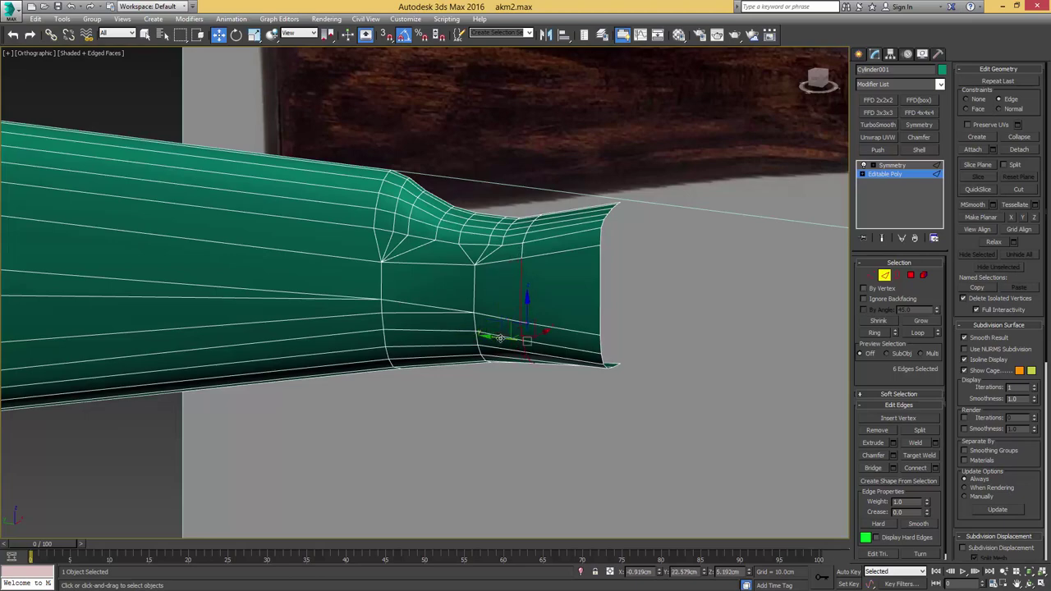
# Step: Examine the see-through stock against the rifle reference in the Left view, focusing on the dip behind the receiver
pyautogui.moveTo(484, 332)
pyautogui.keyDown('alt'); pyautogui.mouseDown(button='middle')
pyautogui.moveTo(517, 313)
pyautogui.moveTo(494, 317)
pyautogui.mouseUp(button='middle'); pyautogui.keyUp('alt')
pyautogui.scroll(4, 518, 319)
pyautogui.press('2')
pyautogui.scroll(-4, 518, 310)
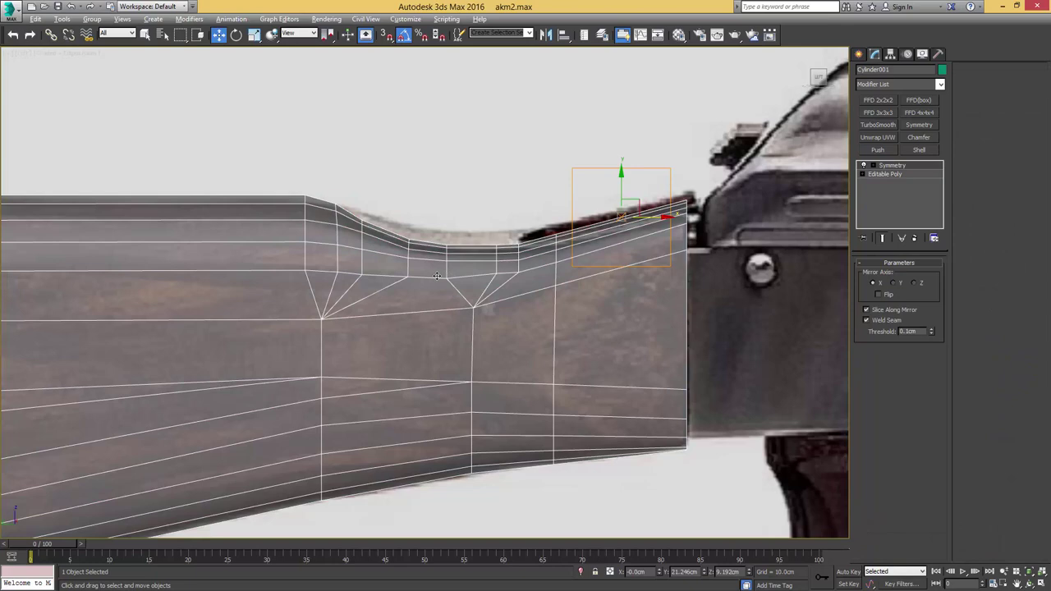
pyautogui.scroll(3, 451, 271)
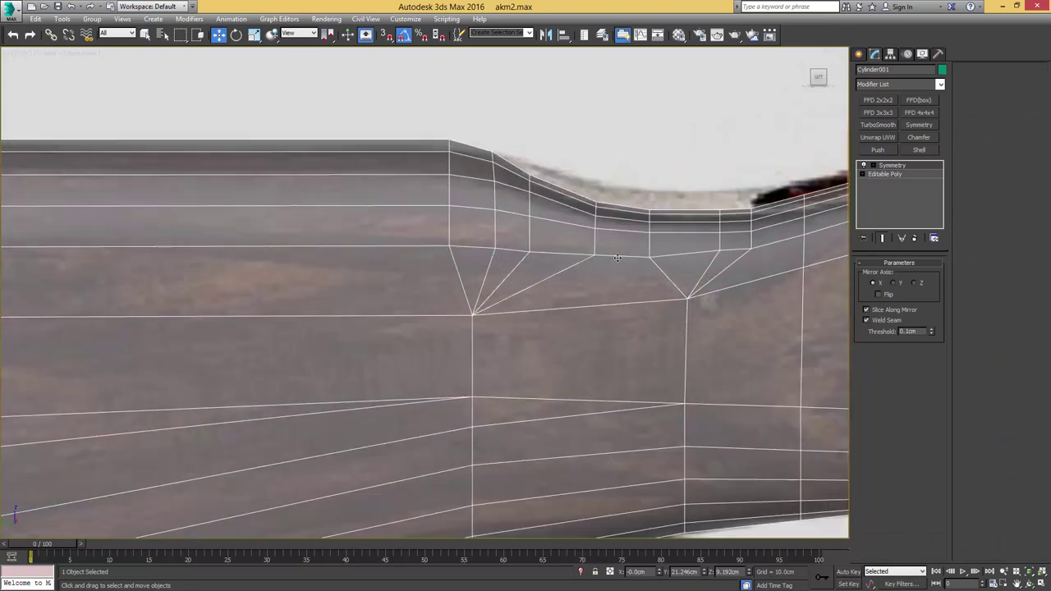
pyautogui.click(888, 174)
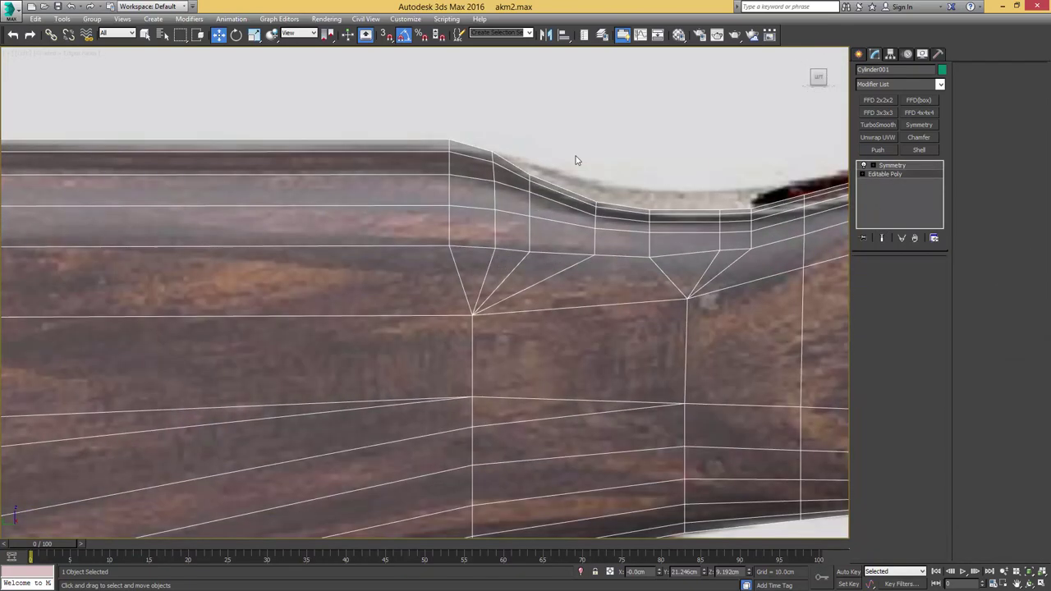
# Step: Insert a Flow Connect loop across the ring of top edges where the stock starts to dip toward the wrist
pyautogui.press('2')
pyautogui.click(470, 146)
pyautogui.hotkey('alt', 'r')
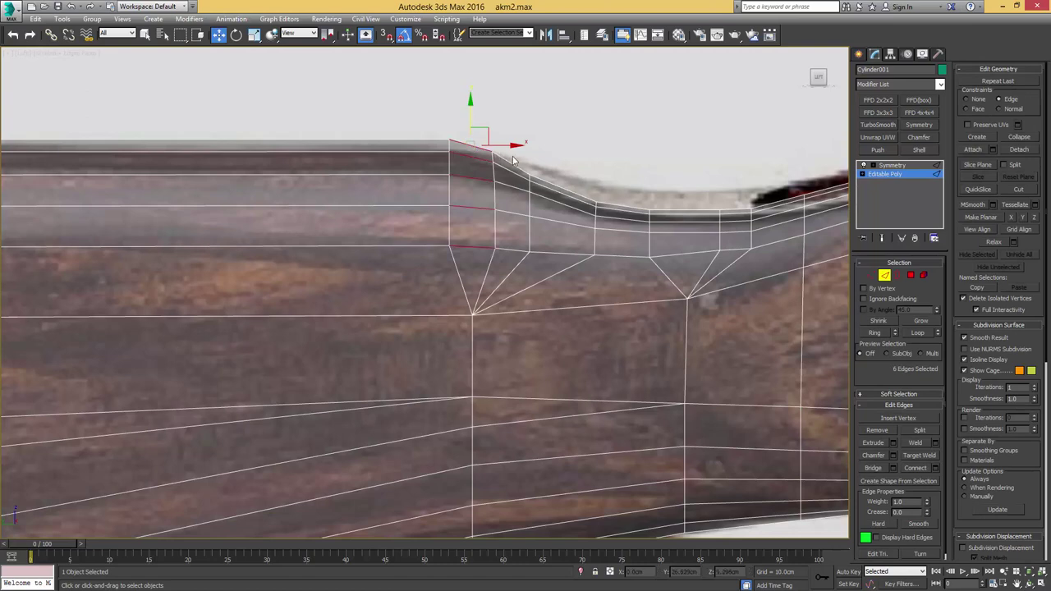
pyautogui.click(624, 34)
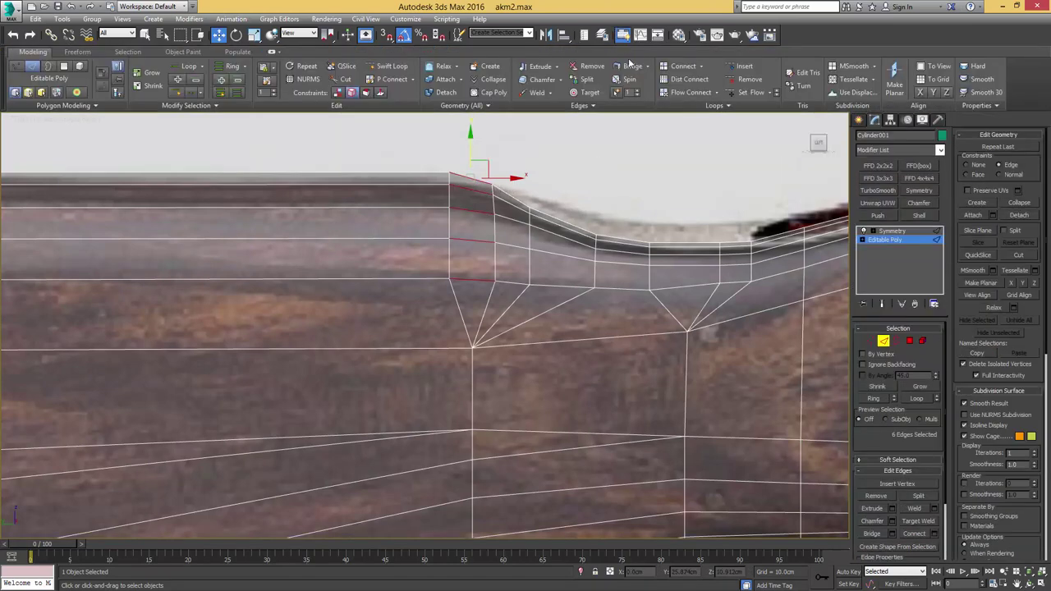
pyautogui.click(693, 94)
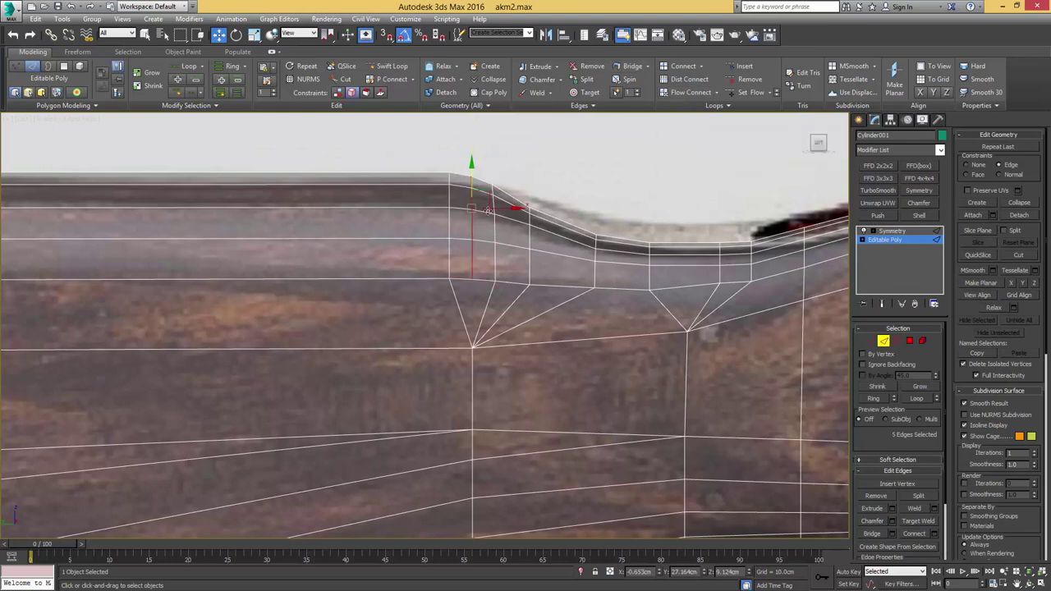
# Step: Connect the new loop's lowest side vertex to the fan vertex directly below it
pyautogui.moveTo(490, 244); pyautogui.dragTo(503, 228, button='middle')
pyautogui.press('1')
pyautogui.click(486, 263)
pyautogui.keyDown('ctrl'); pyautogui.moveTo(501, 322); pyautogui.dragTo(467, 338); pyautogui.keyUp('ctrl')
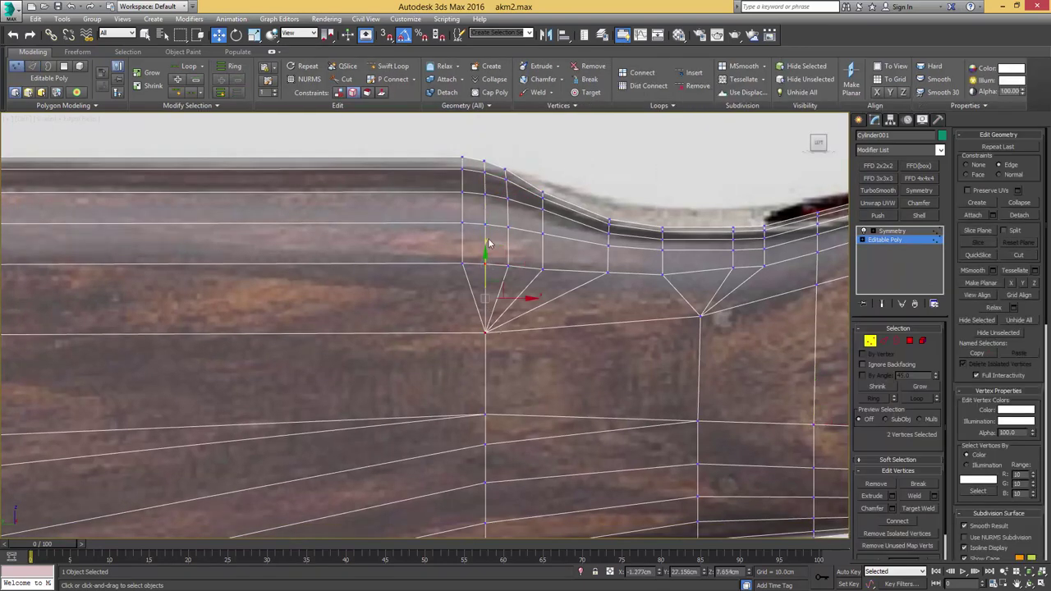
# Step: Slide the rearmost vertex column at the dip's start toward the wrist, and nudge the new column beside it with constraints set to None
pyautogui.scroll(-2, 482, 261)
pyautogui.scroll(-2, 482, 260)
pyautogui.scroll(5, 486, 250)
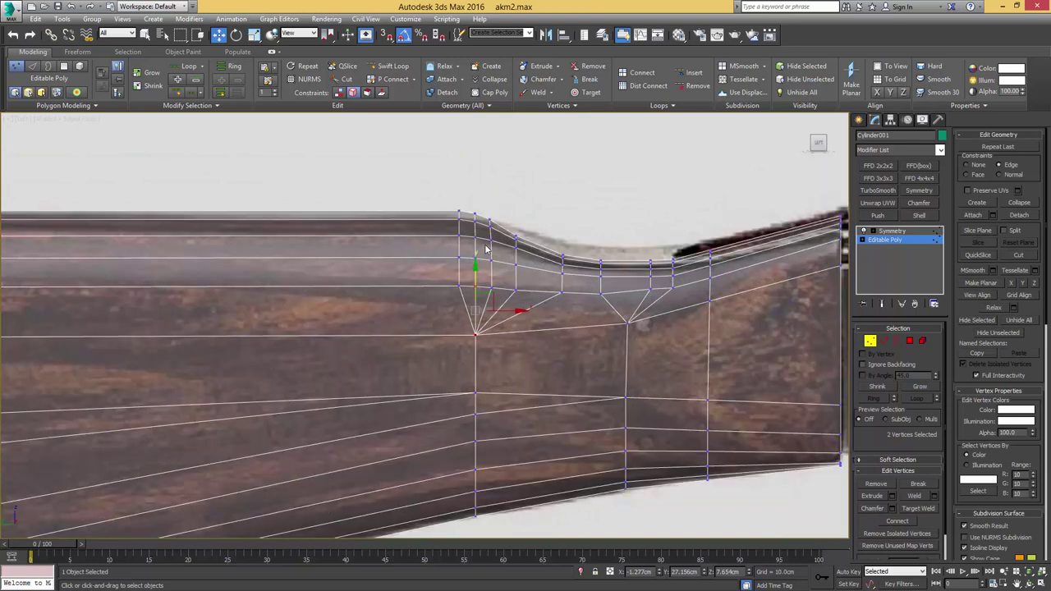
pyautogui.moveTo(443, 326); pyautogui.dragTo(446, 323)
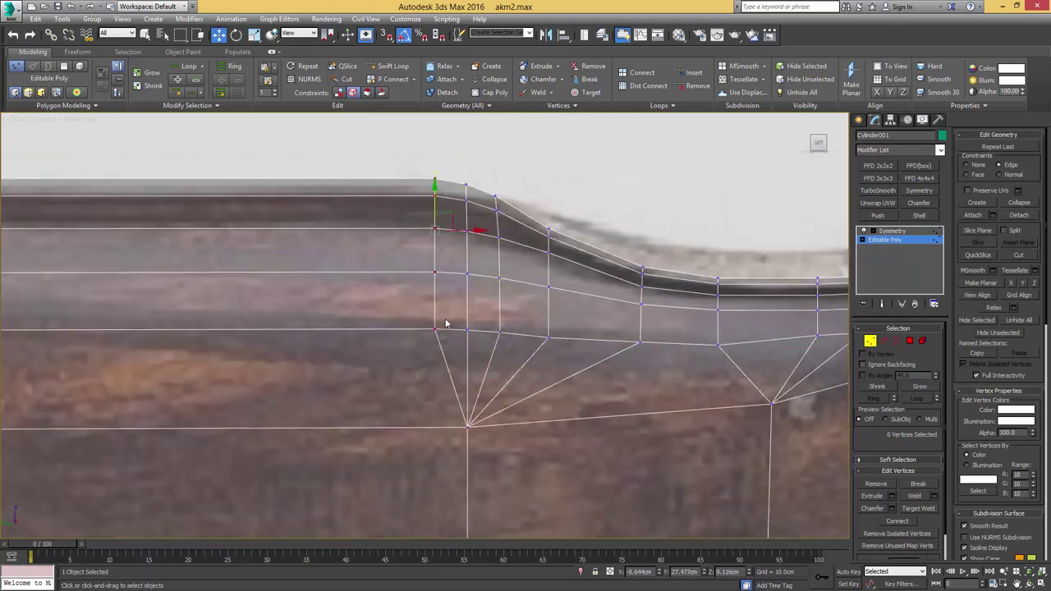
pyautogui.moveTo(465, 230); pyautogui.dragTo(478, 230)
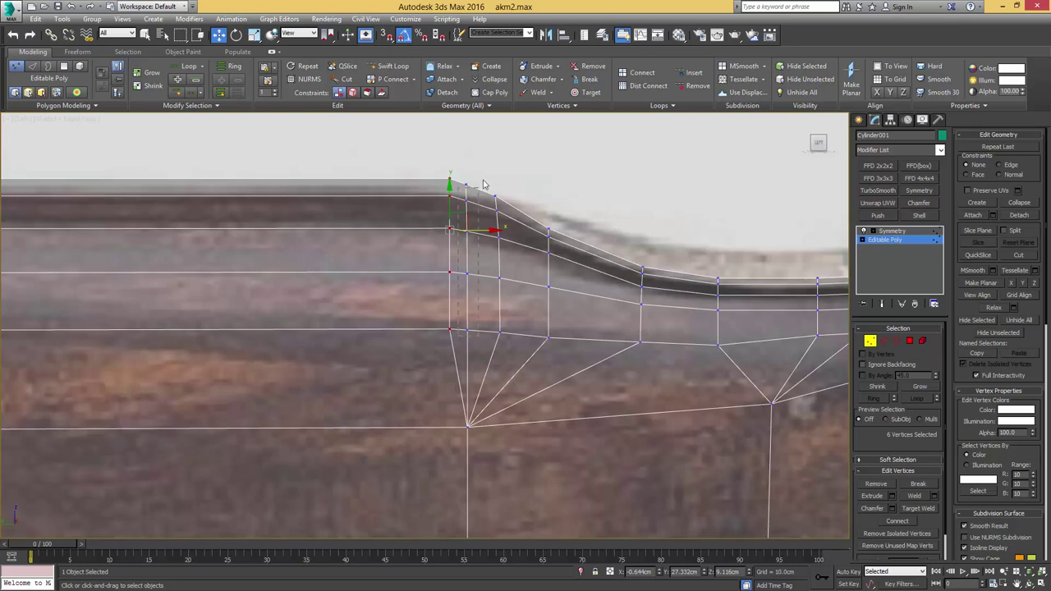
pyautogui.moveTo(482, 181); pyautogui.dragTo(484, 176)
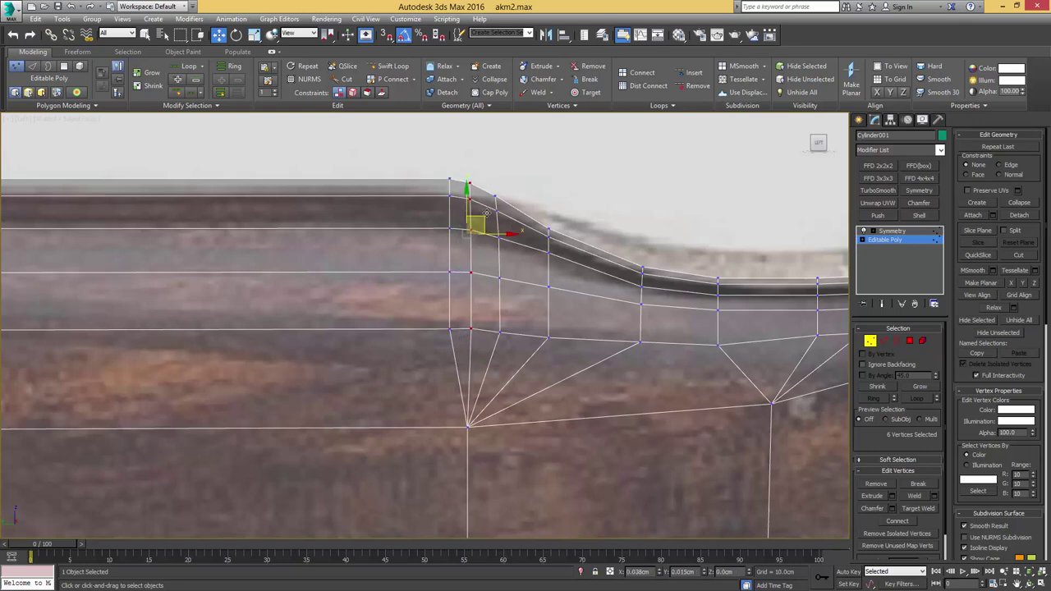
# Step: Slide the vertex column at the dip's low point about 0.22 cm toward the butt and lower it about 0.08 cm without constraints
pyautogui.scroll(-4, 486, 214)
pyautogui.moveTo(375, 226); pyautogui.dragTo(496, 217, button='middle')
pyautogui.scroll(2, 532, 224)
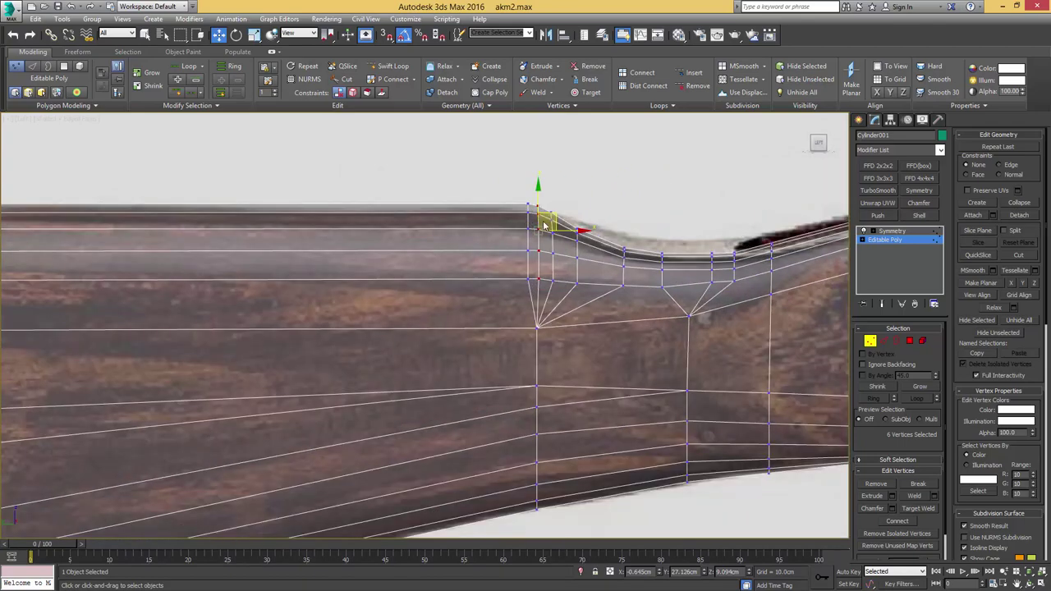
pyautogui.moveTo(644, 247); pyautogui.dragTo(484, 228, button='middle')
pyautogui.moveTo(593, 235); pyautogui.dragTo(544, 232, button='middle')
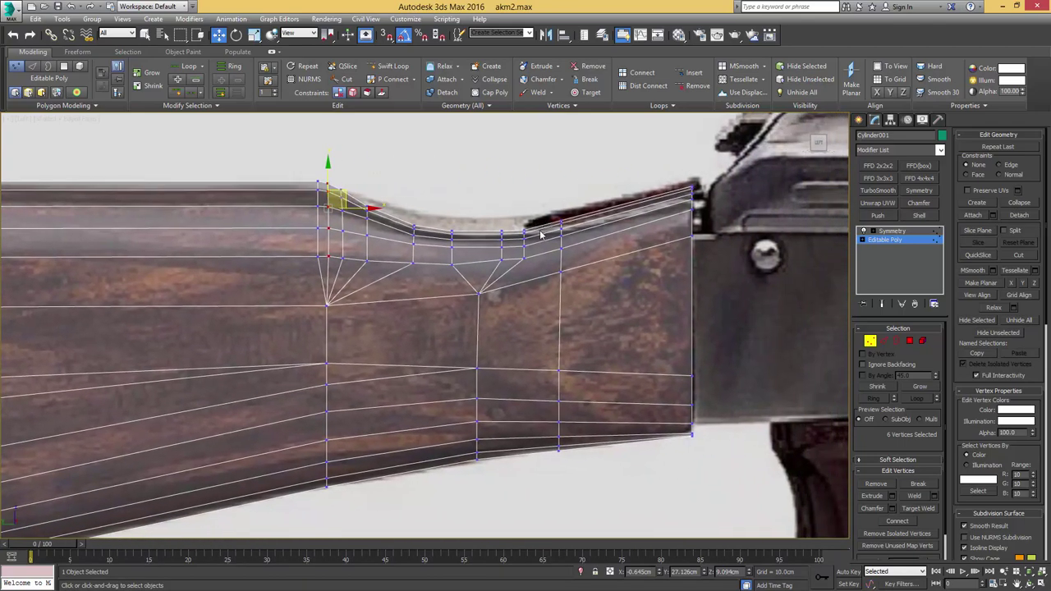
pyautogui.scroll(2, 503, 245)
pyautogui.click(503, 228)
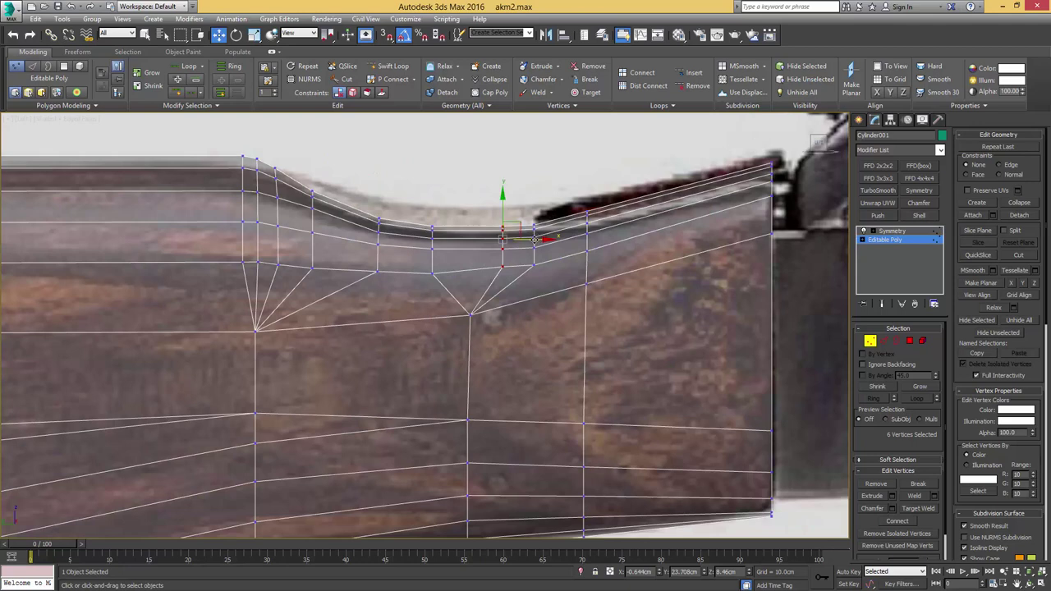
pyautogui.moveTo(528, 239); pyautogui.dragTo(520, 240)
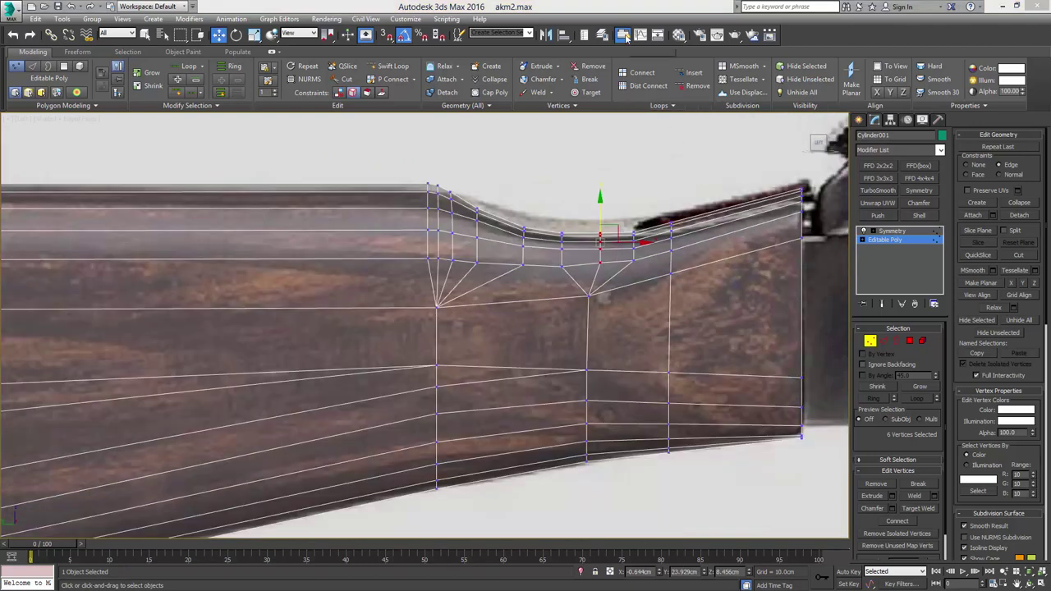
pyautogui.click(622, 34)
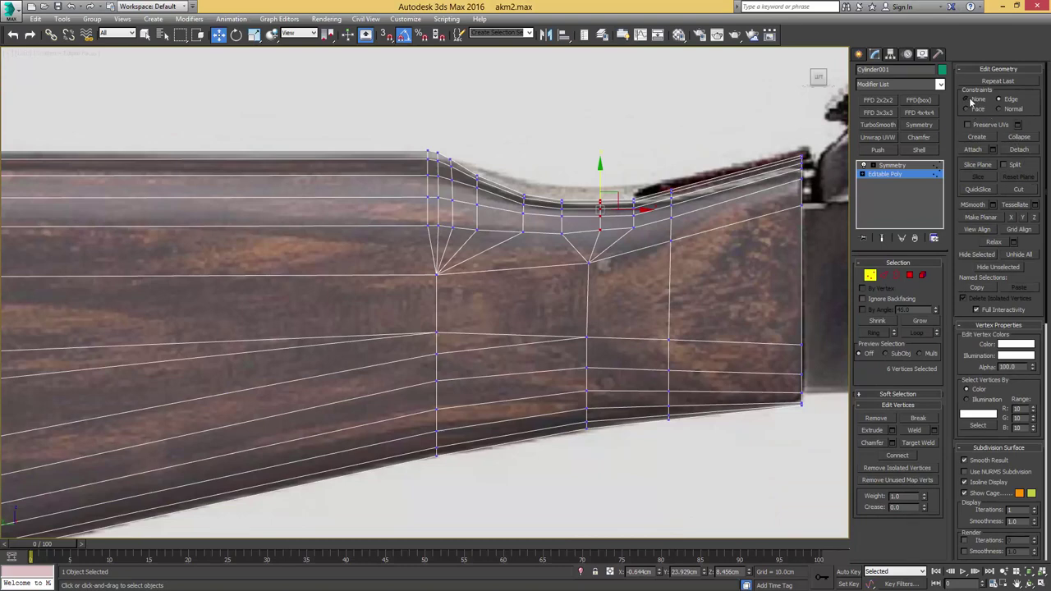
pyautogui.moveTo(600, 183); pyautogui.dragTo(599, 187)
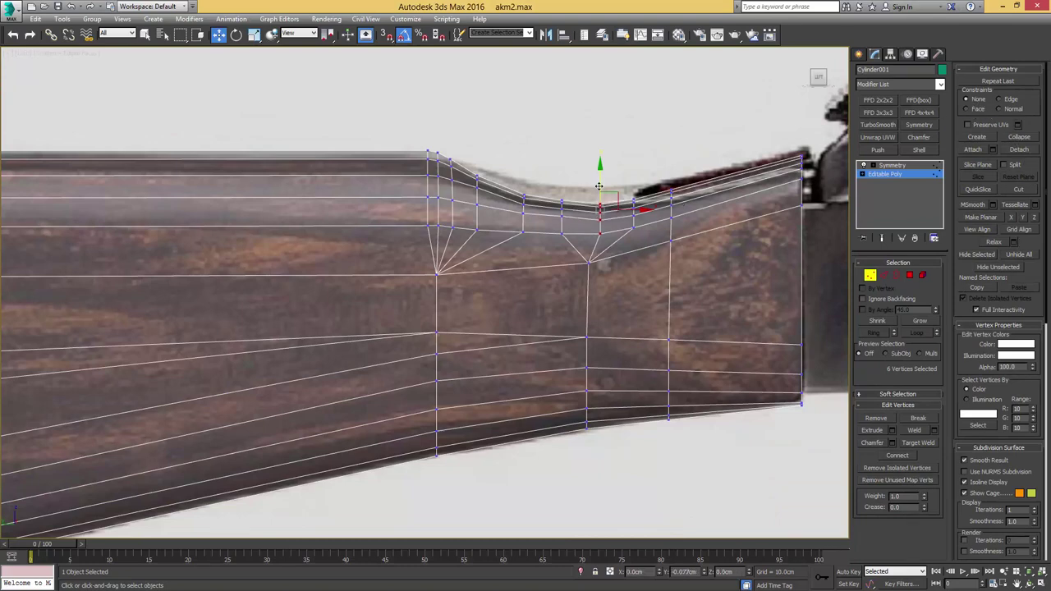
# Step: Move the large side polygon at the stock's front end slightly outward along X
pyautogui.moveTo(492, 248); pyautogui.dragTo(522, 238, button='middle')
pyautogui.moveTo(669, 298); pyautogui.dragTo(561, 276, button='middle')
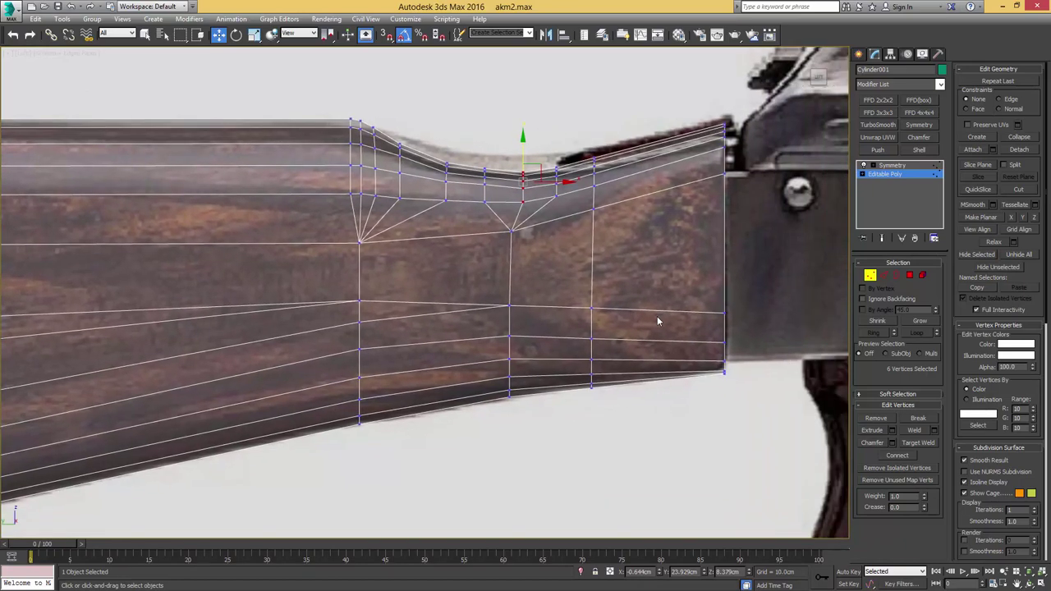
pyautogui.press('2')
pyautogui.click(692, 311)
pyautogui.moveTo(691, 311)
pyautogui.keyDown('alt'); pyautogui.mouseDown(button='middle')
pyautogui.moveTo(603, 310)
pyautogui.moveTo(778, 331)
pyautogui.moveTo(662, 364)
pyautogui.moveTo(687, 403)
pyautogui.moveTo(673, 368)
pyautogui.mouseUp(button='middle'); pyautogui.keyUp('alt')
pyautogui.press('4')
pyautogui.click(659, 280)
pyautogui.keyDown('alt'); pyautogui.moveTo(659, 280); pyautogui.dragTo(590, 281, button='middle'); pyautogui.keyUp('alt')
pyautogui.moveTo(690, 270); pyautogui.dragTo(685, 270)
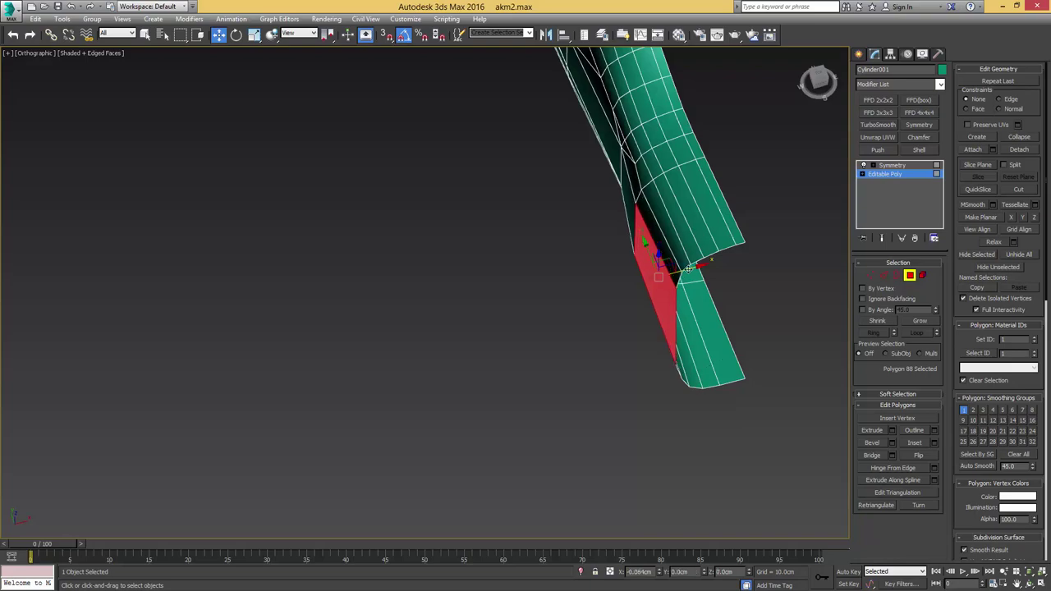
pyautogui.keyDown('alt'); pyautogui.moveTo(594, 269); pyautogui.dragTo(662, 227, button='middle'); pyautogui.keyUp('alt')
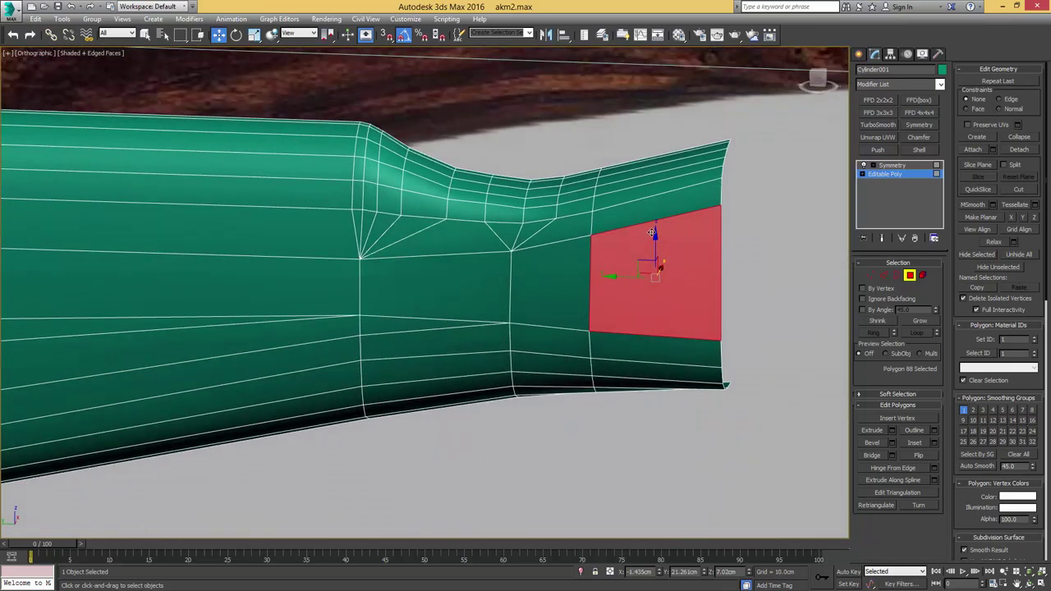
# Step: Apply an FFD 2x2x2 modifier to the five vertex columns at the start of the dip in the left view
pyautogui.press('l')
pyautogui.scroll(-4, 466, 245)
pyautogui.press('F3')
pyautogui.press('1')
pyautogui.scroll(1, 210, 240)
pyautogui.moveTo(210, 240); pyautogui.dragTo(471, 240, button='middle')
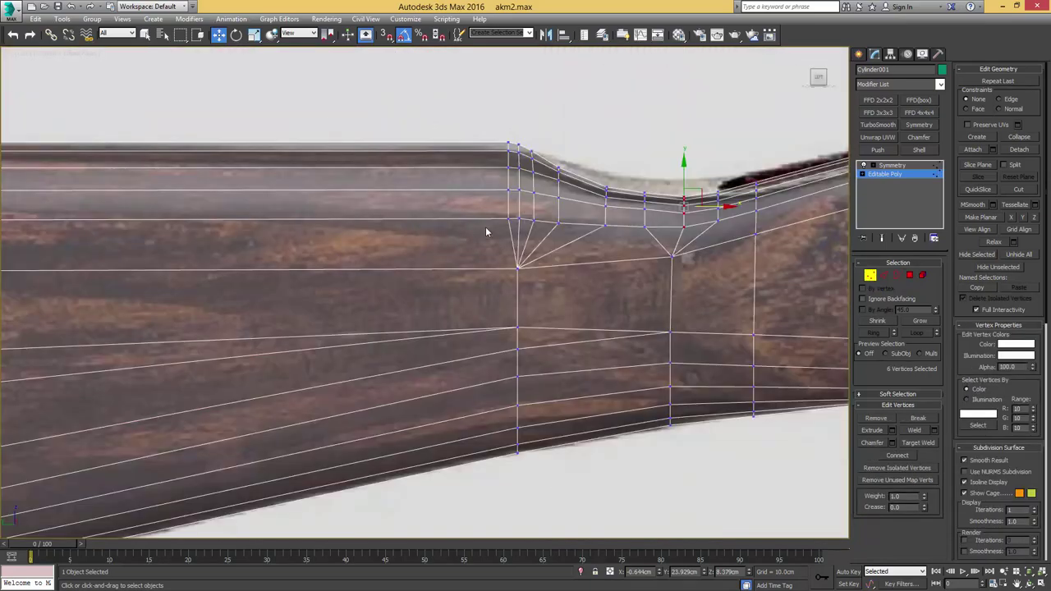
pyautogui.moveTo(624, 144); pyautogui.dragTo(626, 144)
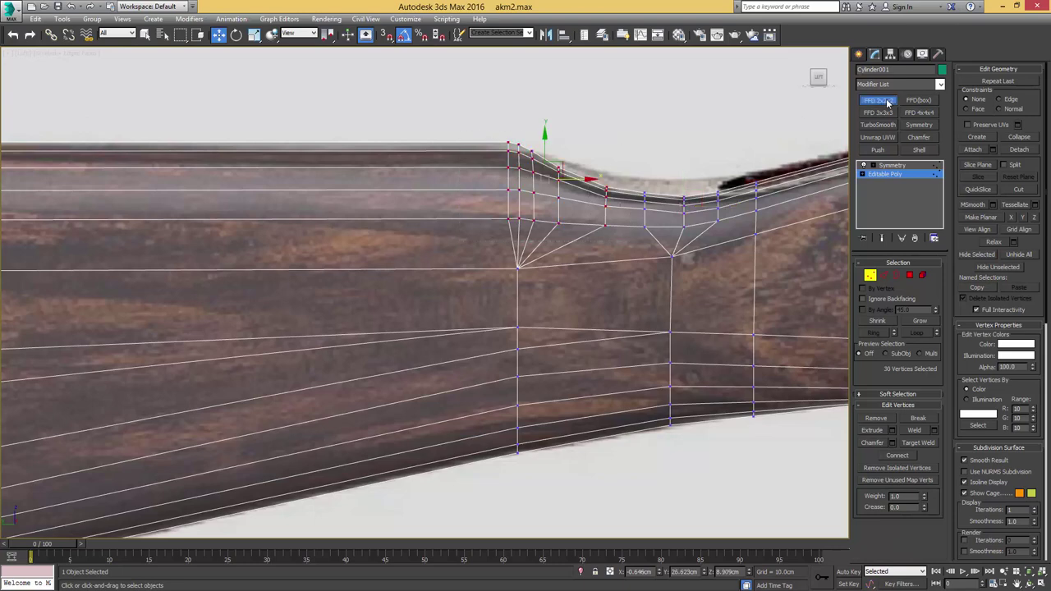
pyautogui.click(878, 100)
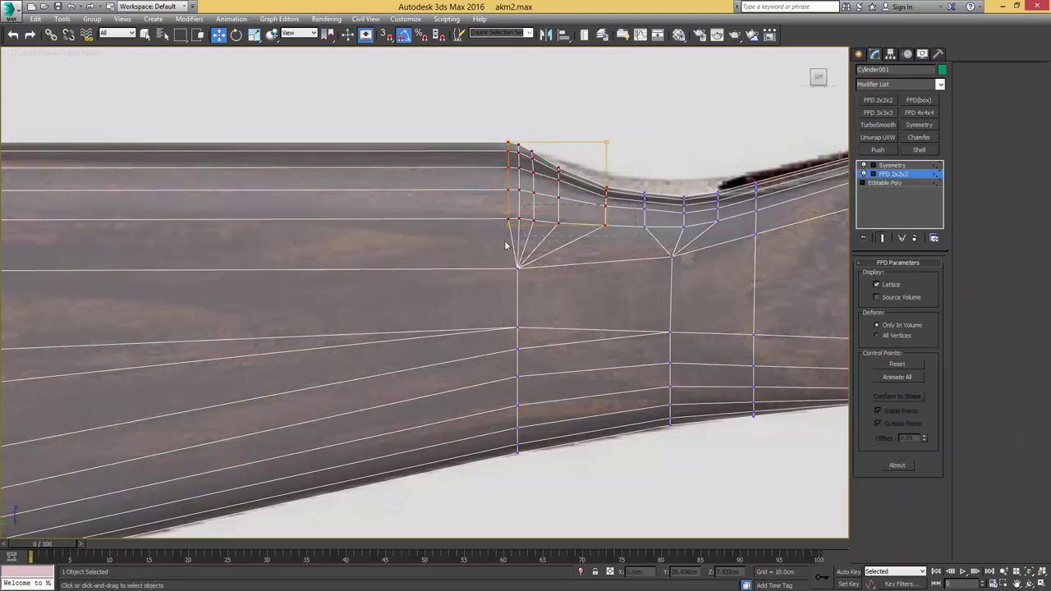
# Step: Lower the lattice's bottom and upper rear points, raise its lower front points slightly, and collapse the FFD into the Editable Poly
pyautogui.moveTo(505, 246); pyautogui.dragTo(502, 246)
pyautogui.moveTo(557, 200); pyautogui.dragTo(557, 209)
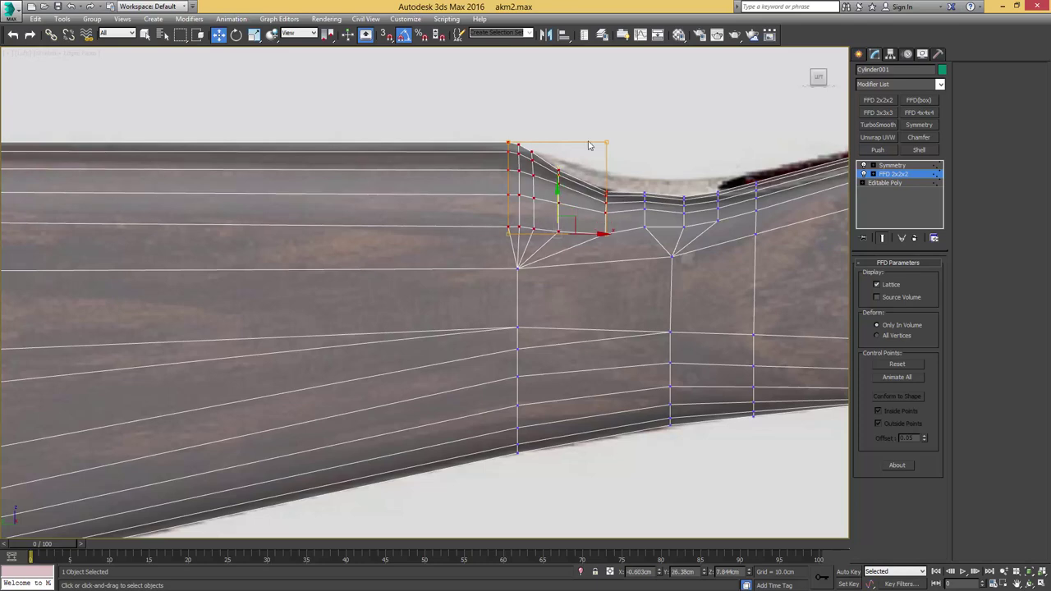
pyautogui.moveTo(486, 157); pyautogui.dragTo(486, 157)
pyautogui.moveTo(509, 122); pyautogui.dragTo(508, 131)
pyautogui.moveTo(600, 240); pyautogui.dragTo(607, 204)
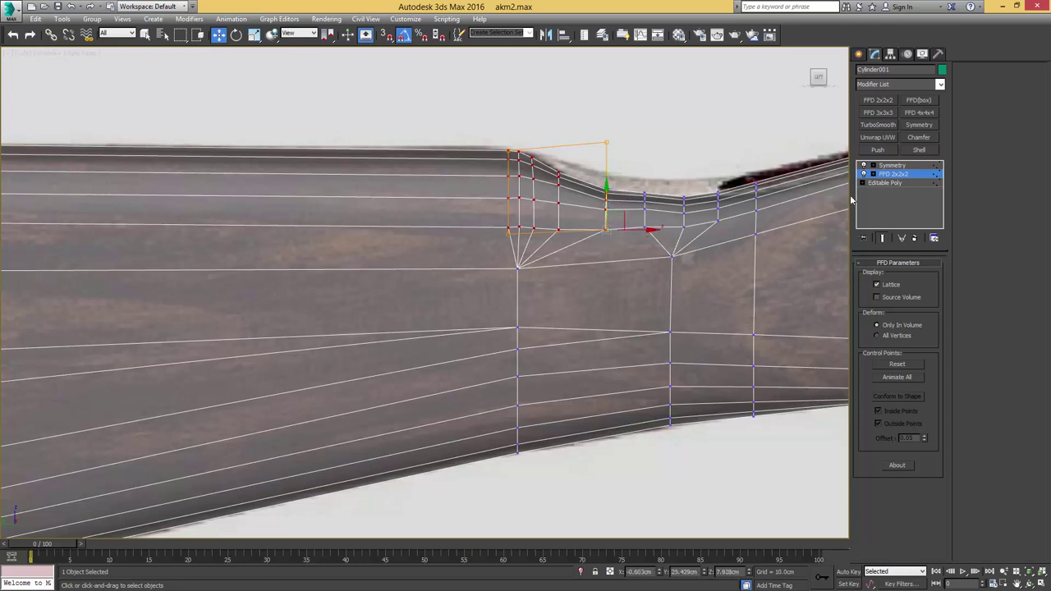
pyautogui.rightClick(900, 175)
pyautogui.click(945, 273)
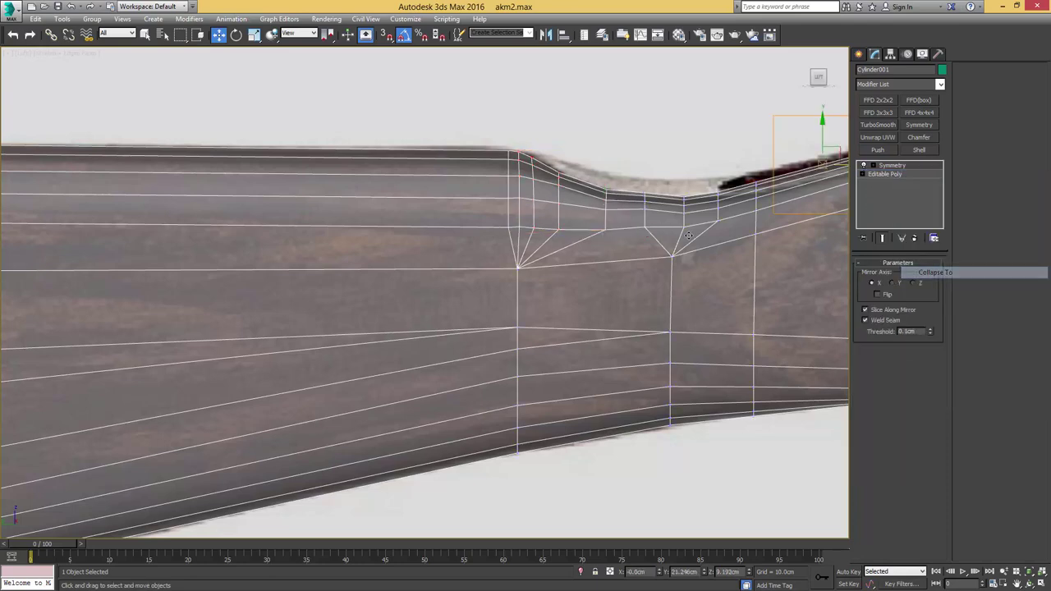
# Step: Nudge the lowest side vertex of the second column at the dip's start vertically to even out the edge line
pyautogui.scroll(2, 566, 225)
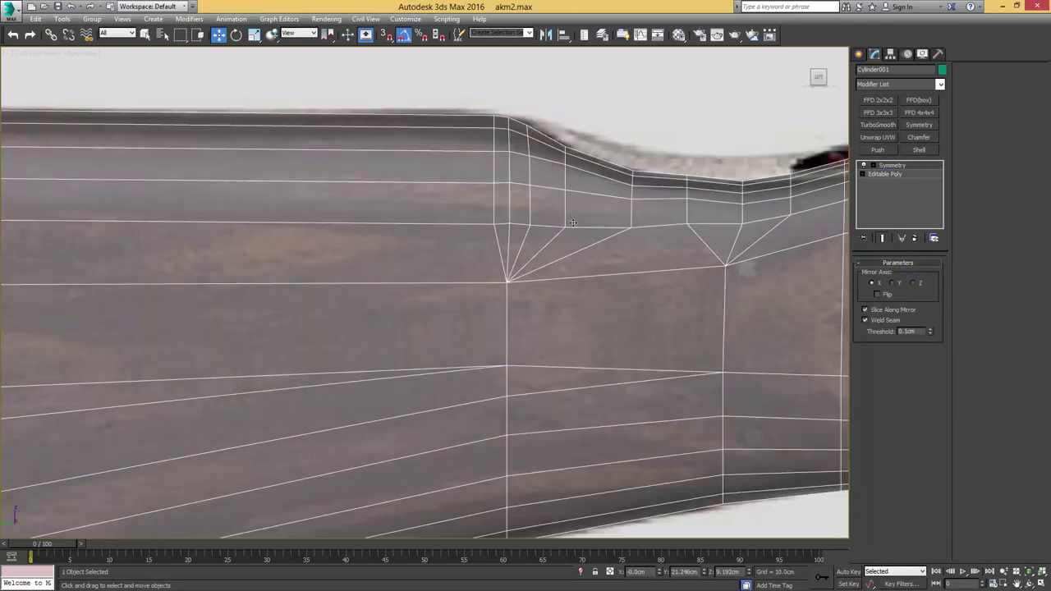
pyautogui.click(893, 176)
pyautogui.press('1')
pyautogui.click(508, 223)
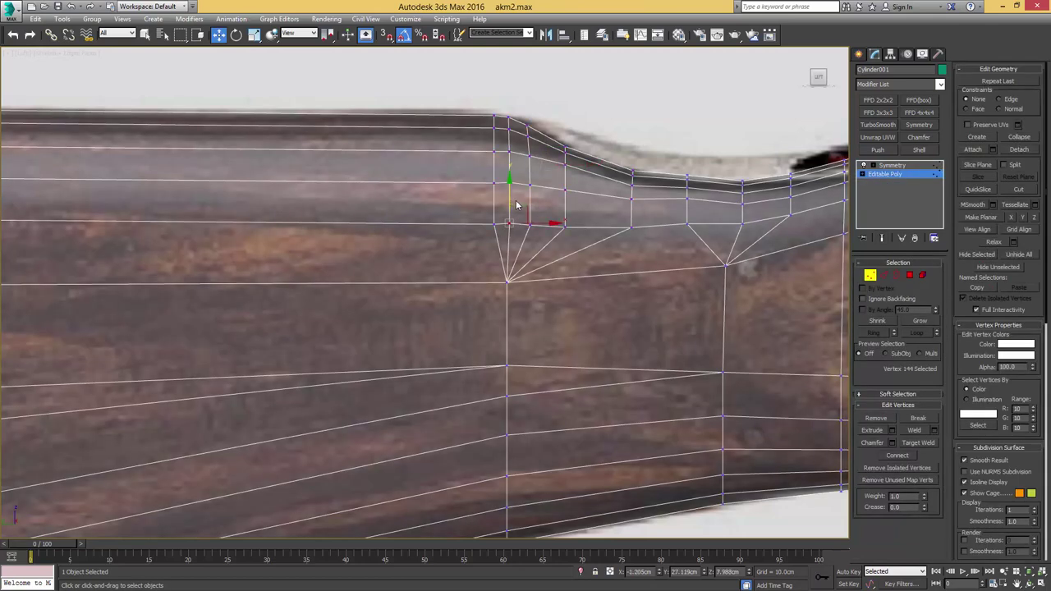
pyautogui.moveTo(512, 197); pyautogui.dragTo(511, 198)
pyautogui.scroll(-3, 625, 225)
pyautogui.press('1')
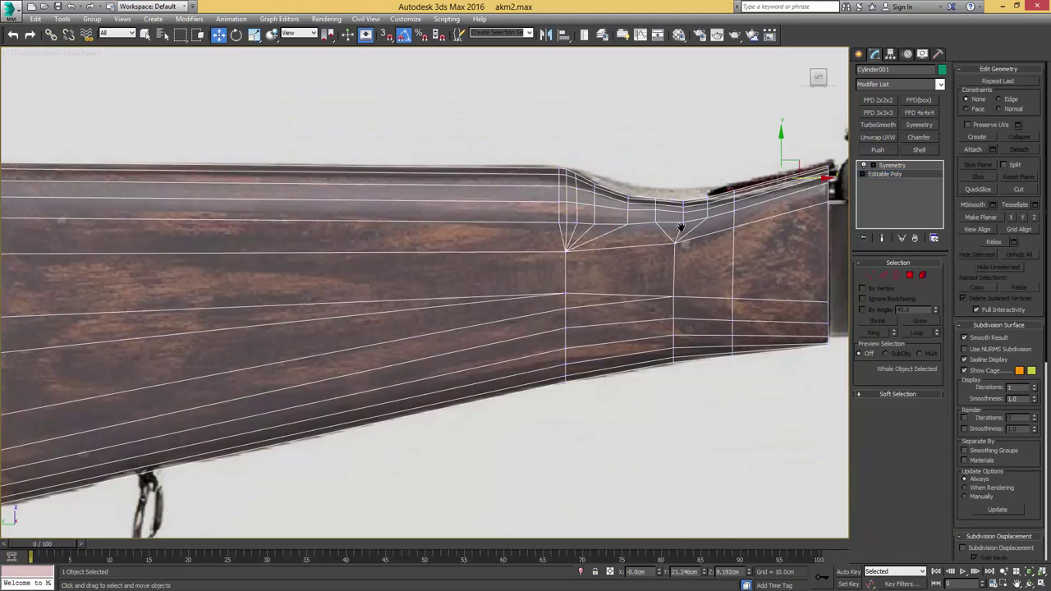
# Step: Lower the vertex column just behind the dip's lowest point slightly to smooth the curve
pyautogui.scroll(3, 707, 224)
pyautogui.press('1')
pyautogui.moveTo(619, 157); pyautogui.dragTo(588, 236)
pyautogui.moveTo(612, 175); pyautogui.dragTo(612, 179)
pyautogui.press('1')
# Step: Turn off the see-through display and examine the mirrored stock's shape around the wrist from several angles
pyautogui.scroll(-5, 618, 185)
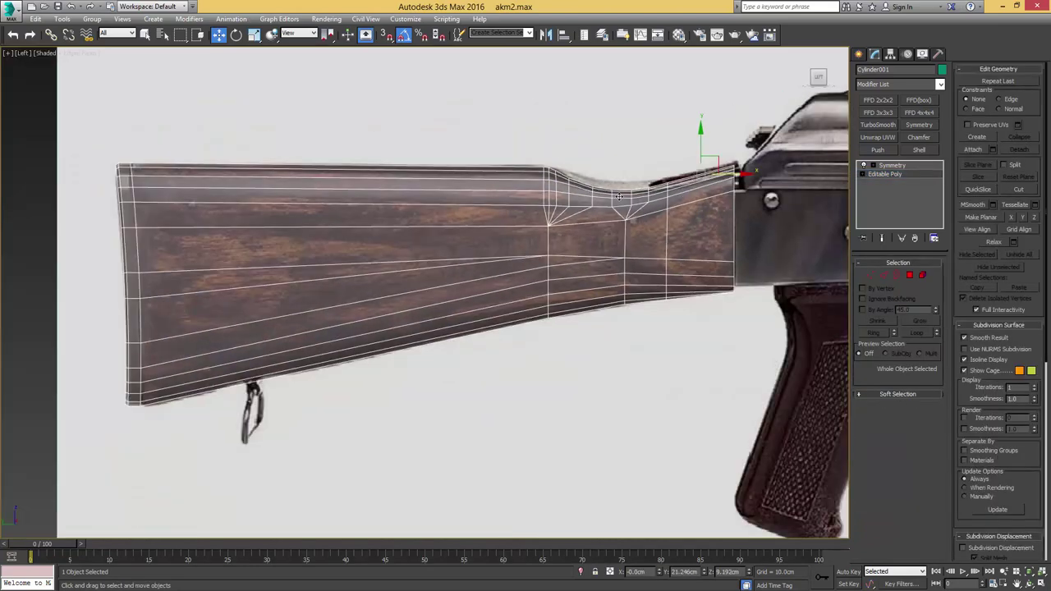
pyautogui.moveTo(619, 186)
pyautogui.keyDown('alt'); pyautogui.mouseDown(button='middle')
pyautogui.moveTo(568, 220)
pyautogui.moveTo(621, 233)
pyautogui.moveTo(662, 213)
pyautogui.moveTo(738, 212)
pyautogui.moveTo(605, 210)
pyautogui.moveTo(633, 215)
pyautogui.mouseUp(button='middle'); pyautogui.keyUp('alt')
pyautogui.hotkey('alt', 'x')
pyautogui.click(893, 166)
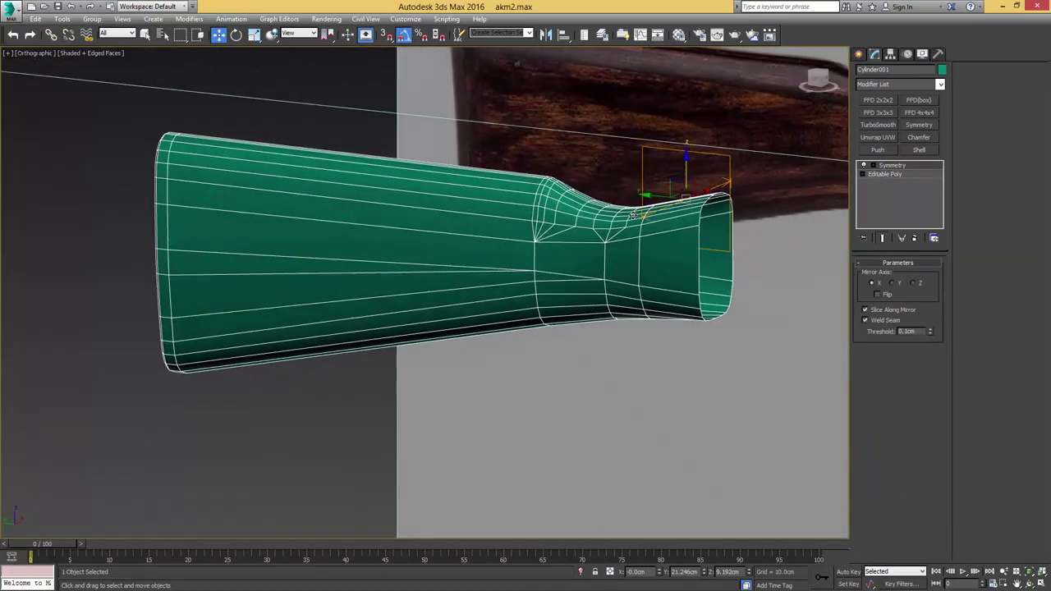
pyautogui.keyDown('alt'); pyautogui.moveTo(704, 249); pyautogui.dragTo(791, 223, button='middle'); pyautogui.keyUp('alt')
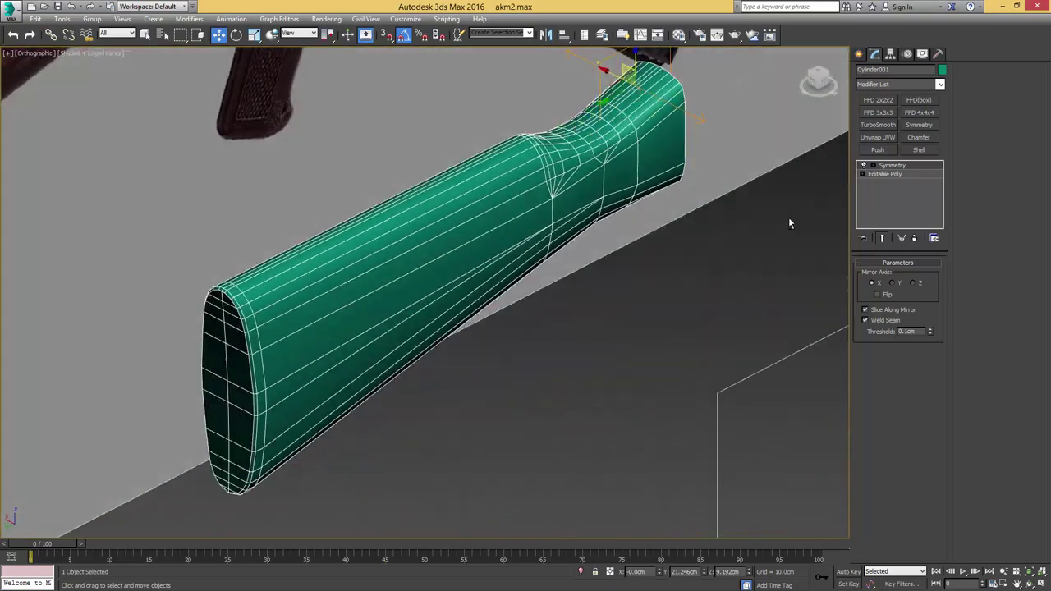
pyautogui.moveTo(706, 167); pyautogui.dragTo(718, 196, button='middle')
pyautogui.scroll(2, 748, 232)
pyautogui.hotkey('shift', 'z')
pyautogui.hotkey('shift', 'z')
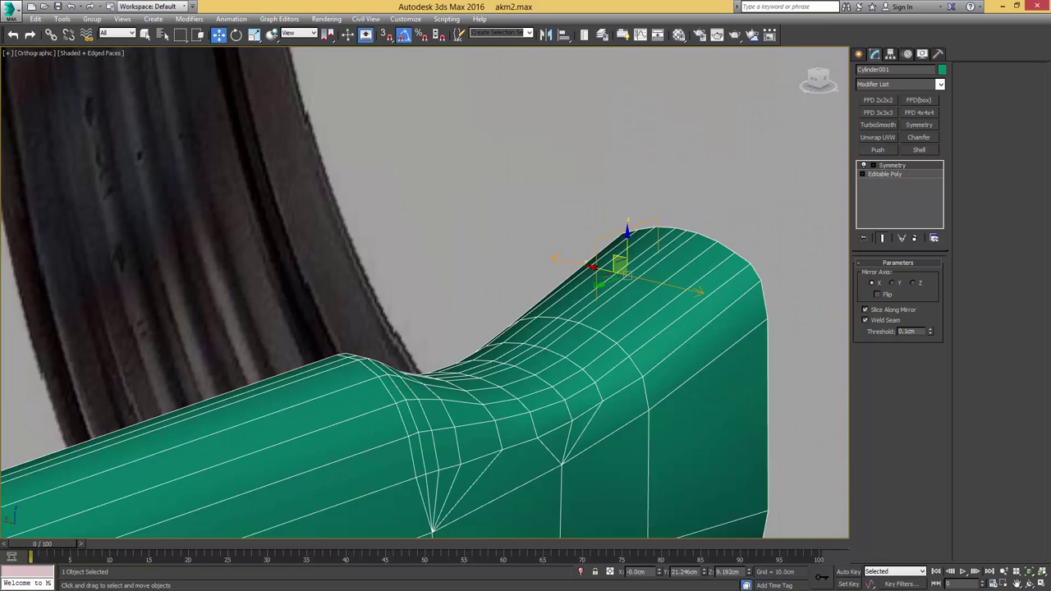
# Step: Scale the four top vertices at the stock's front end vertically to about 62 percent to flatten the arc
pyautogui.click(877, 174)
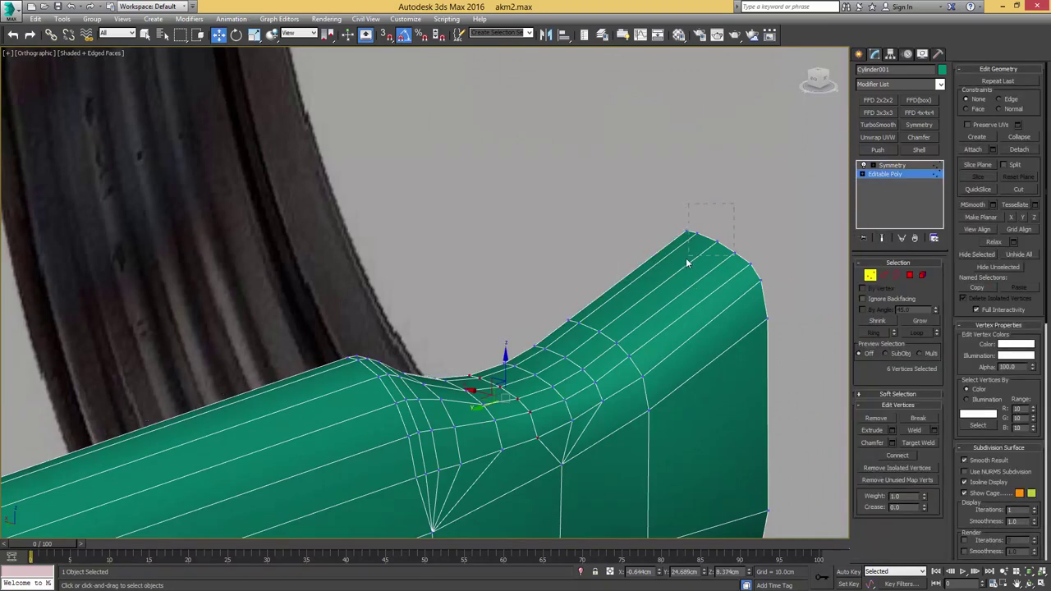
pyautogui.moveTo(686, 260); pyautogui.dragTo(673, 262)
pyautogui.keyDown('alt'); pyautogui.moveTo(707, 251); pyautogui.dragTo(708, 242, button='middle'); pyautogui.keyUp('alt')
pyautogui.moveTo(623, 265); pyautogui.dragTo(639, 235, button='middle')
pyautogui.press('r')
pyautogui.moveTo(726, 156); pyautogui.dragTo(726, 161)
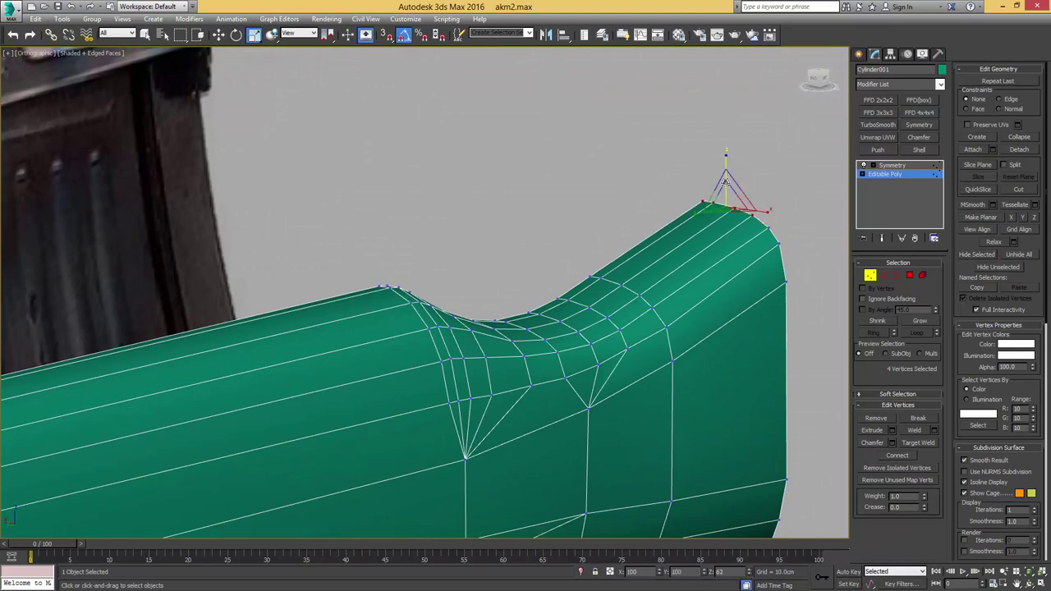
# Step: Move the lengthwise edge on the upper side of the front end about 0.06 cm outward along X
pyautogui.keyDown('alt'); pyautogui.moveTo(723, 192); pyautogui.dragTo(765, 161, button='middle'); pyautogui.keyUp('alt')
pyautogui.press('w')
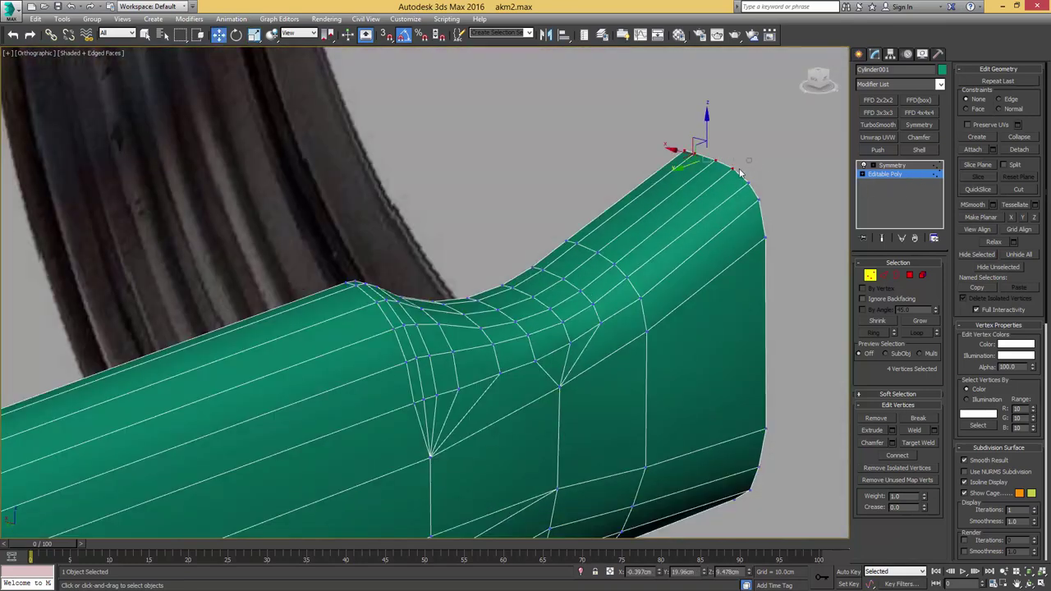
pyautogui.click(733, 170)
pyautogui.press('2')
pyautogui.press('q')
pyautogui.click(662, 224)
pyautogui.keyDown('alt'); pyautogui.moveTo(662, 224); pyautogui.dragTo(694, 231, button='middle'); pyautogui.keyUp('alt')
pyautogui.press('w')
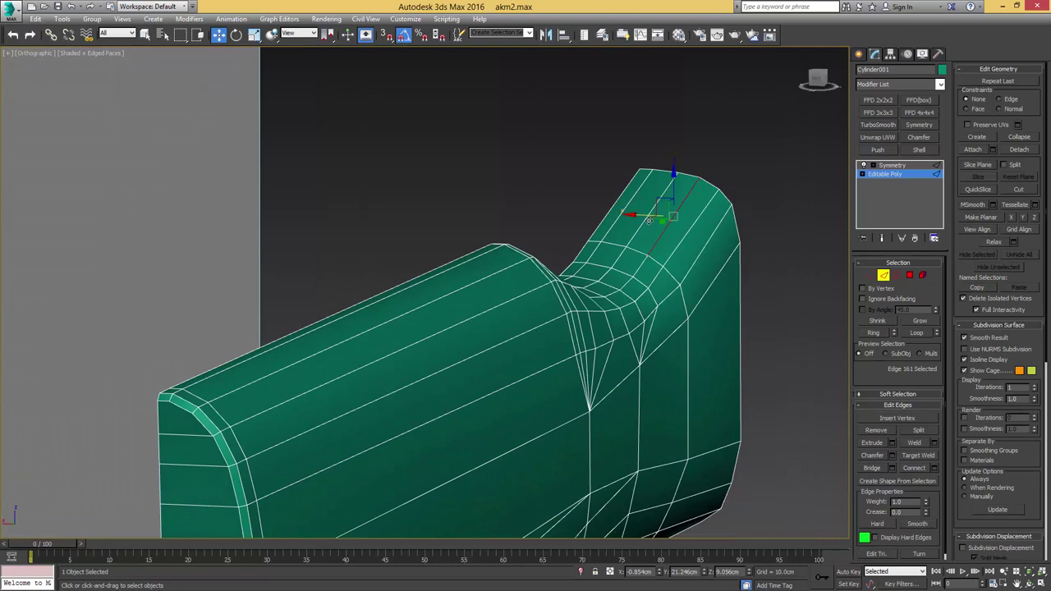
pyautogui.moveTo(642, 215); pyautogui.dragTo(673, 214)
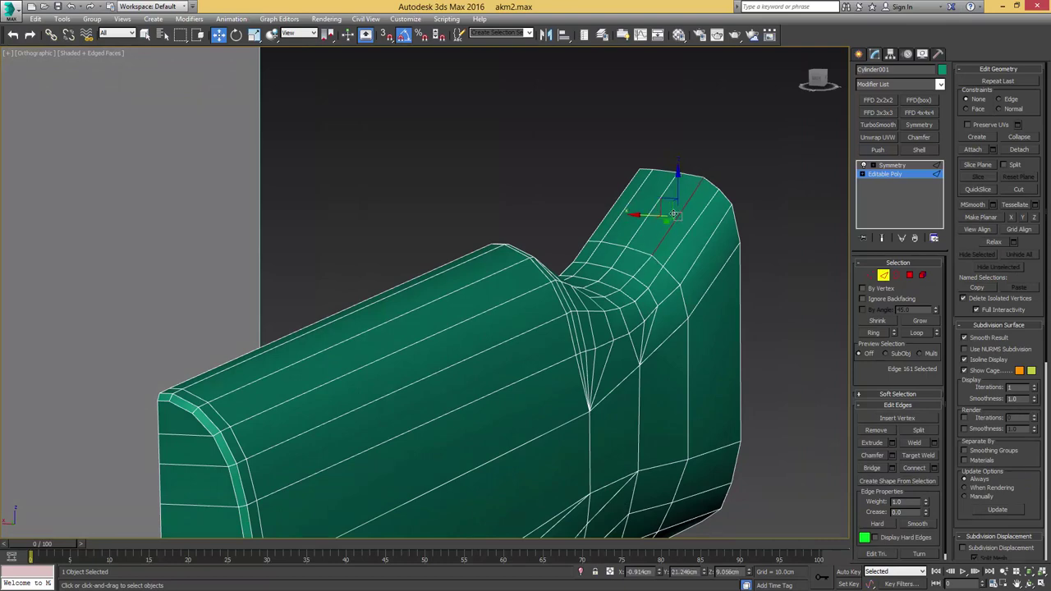
# Step: Move the next lengthwise edge down on the front end's upper side about 0.02 cm upward
pyautogui.click(696, 220)
pyautogui.keyDown('alt'); pyautogui.moveTo(709, 226); pyautogui.dragTo(683, 214, button='middle'); pyautogui.keyUp('alt')
pyautogui.scroll(2, 683, 214)
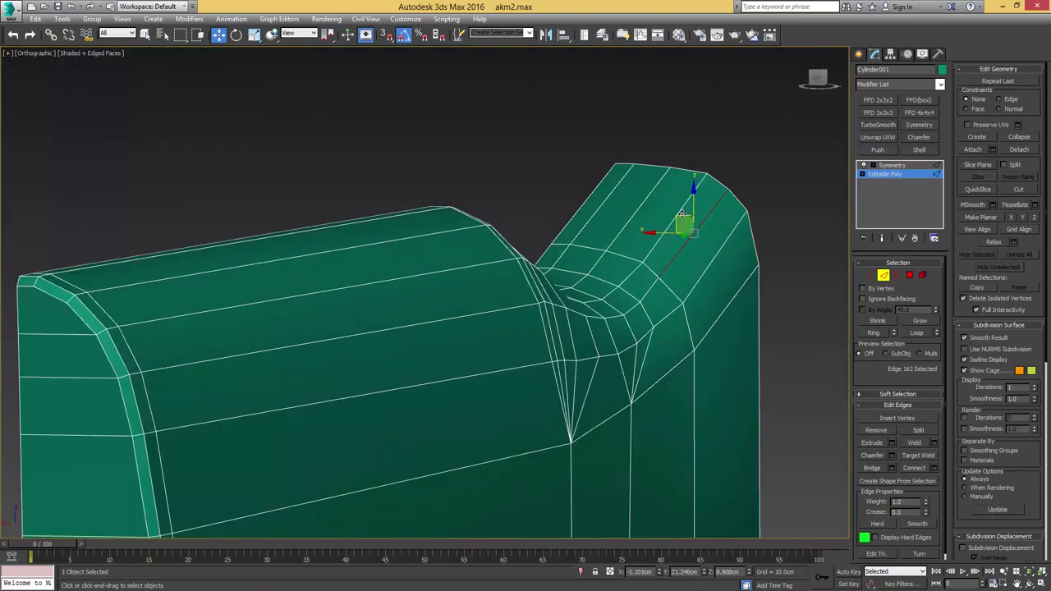
pyautogui.moveTo(681, 214); pyautogui.dragTo(683, 211)
pyautogui.keyDown('alt'); pyautogui.moveTo(698, 214); pyautogui.dragTo(698, 225, button='middle'); pyautogui.keyUp('alt')
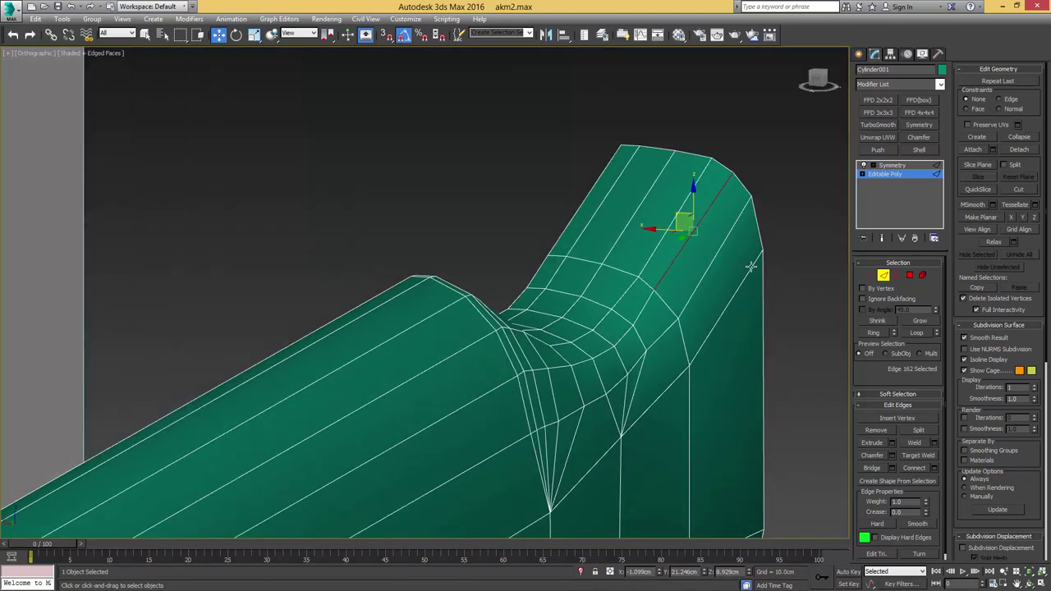
# Step: Connect the two cross edges of the long strip below the front end's rounded top to insert a lengthwise edge
pyautogui.moveTo(751, 267); pyautogui.dragTo(703, 257, button='middle')
pyautogui.press('4')
pyautogui.click(718, 269)
pyautogui.press('2')
pyautogui.press('q')
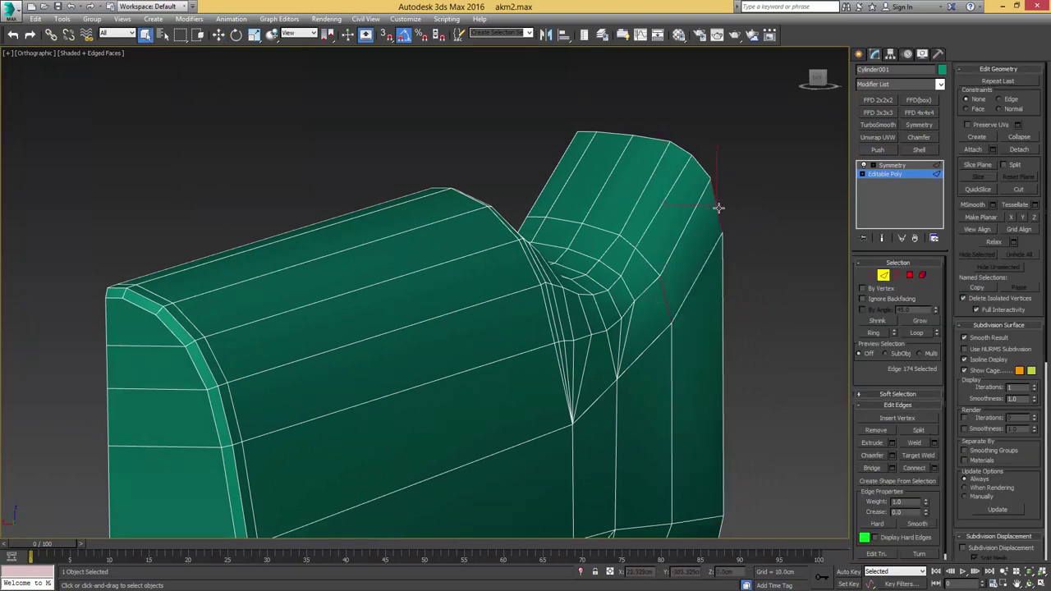
pyautogui.click(623, 38)
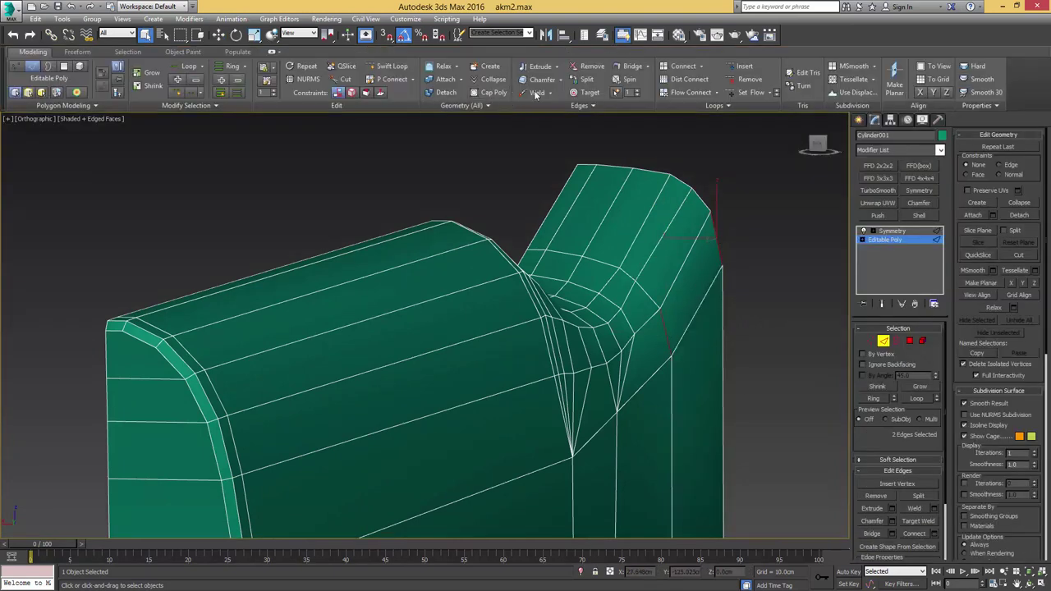
pyautogui.moveTo(659, 214); pyautogui.dragTo(660, 174, button='middle')
# Step: Connect the inserted edge's rear vertex to the nearby vertex where the wrist edges converge
pyautogui.press('1')
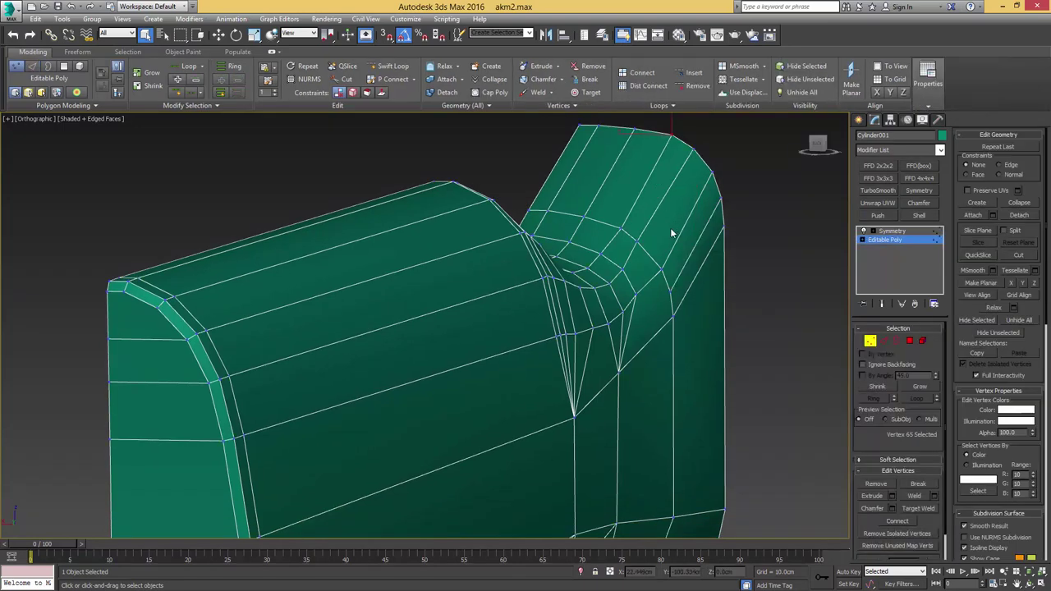
pyautogui.keyDown('ctrl'); pyautogui.moveTo(610, 377); pyautogui.dragTo(610, 375); pyautogui.keyUp('ctrl')
pyautogui.moveTo(662, 283); pyautogui.dragTo(635, 330, button='middle')
pyautogui.hotkey('ctrl', 'shift', 'e')
# Step: Return to the Symmetry modifier and examine the mirrored stock's front end and wrist from several angles
pyautogui.press('4')
pyautogui.click(651, 255)
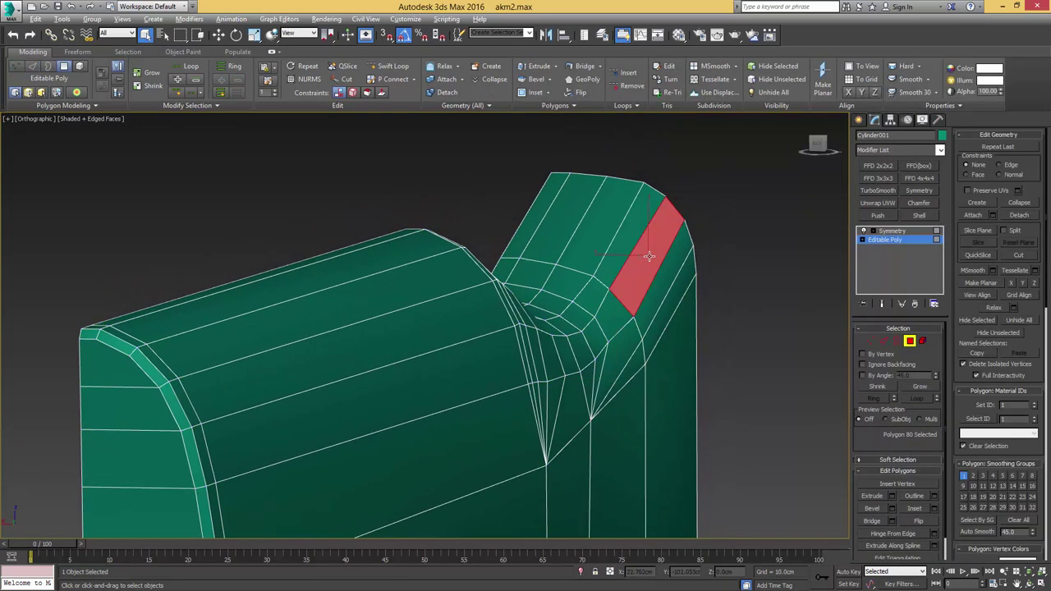
pyautogui.keyDown('alt'); pyautogui.moveTo(650, 254); pyautogui.dragTo(569, 209, button='middle'); pyautogui.keyUp('alt')
pyautogui.press('4')
pyautogui.click(903, 232)
pyautogui.scroll(-4, 472, 298)
pyautogui.scroll(4, 477, 172)
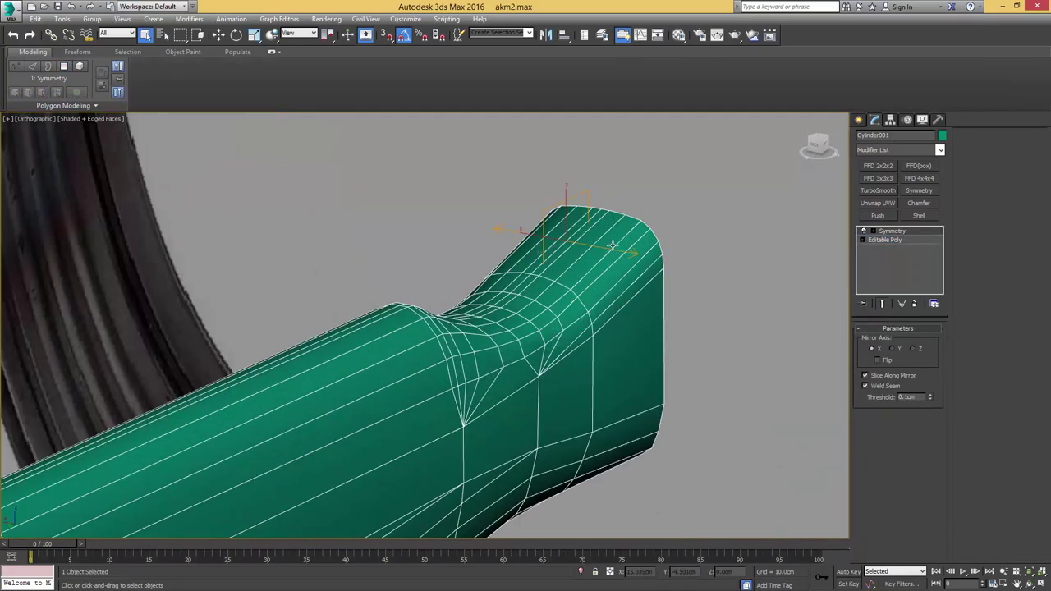
pyautogui.press('w')
pyautogui.moveTo(546, 262); pyautogui.dragTo(418, 228, button='middle')
pyautogui.scroll(-4, 586, 268)
pyautogui.keyDown('alt'); pyautogui.moveTo(418, 228); pyautogui.dragTo(561, 277, button='middle'); pyautogui.keyUp('alt')
pyautogui.scroll(3, 555, 252)
# Step: In the top view, create a cylinder with a radius of about 0.98 cm beside the stock's front end
pyautogui.press('t')
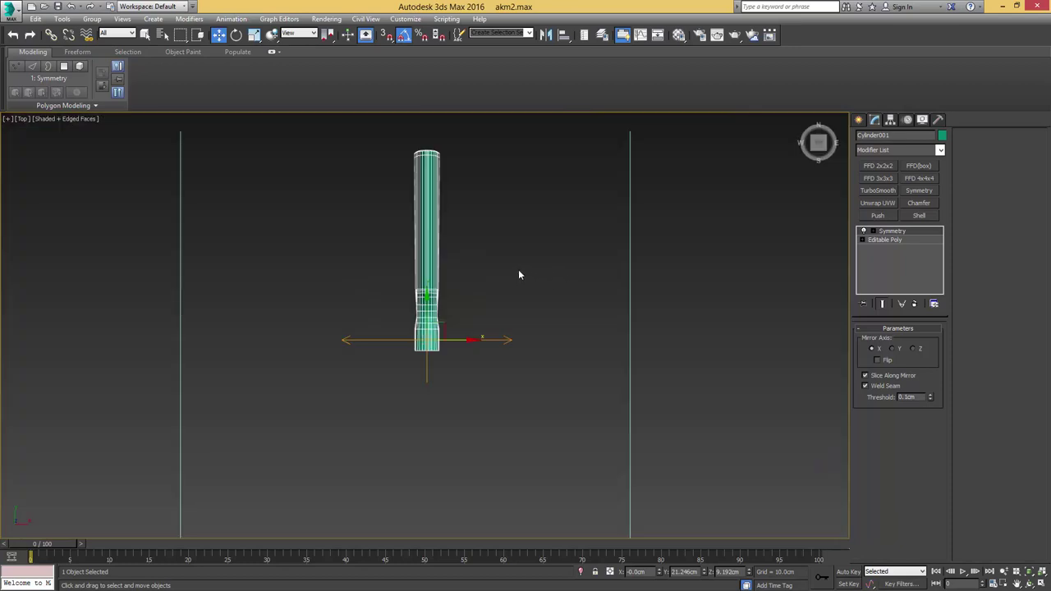
pyautogui.moveTo(419, 325); pyautogui.dragTo(454, 281, button='middle')
pyautogui.scroll(5, 454, 281)
pyautogui.moveTo(532, 322); pyautogui.dragTo(527, 297, button='middle')
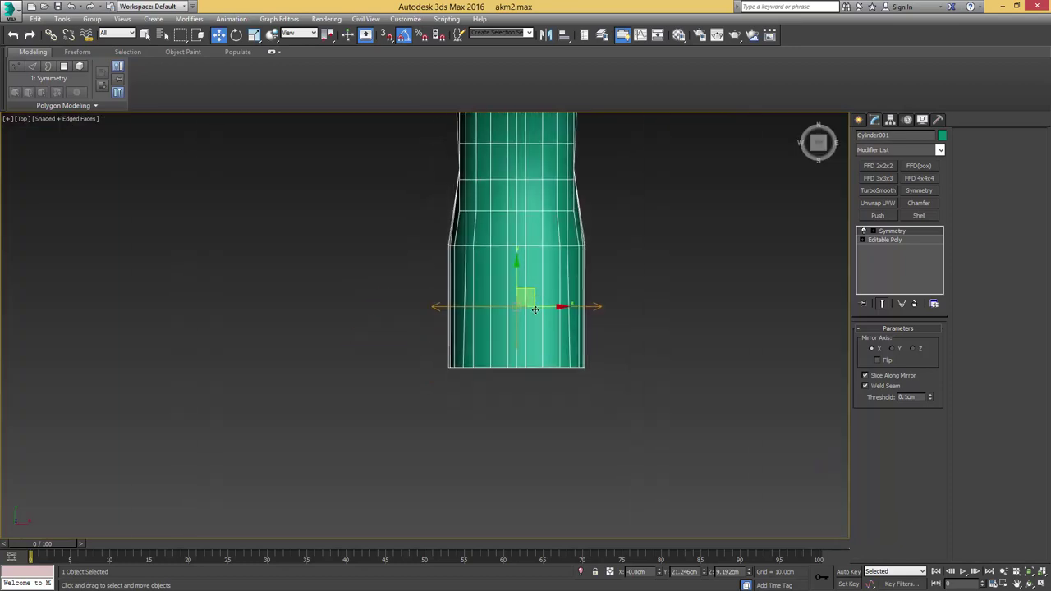
pyautogui.rightClick(519, 282)
pyautogui.click(540, 282)
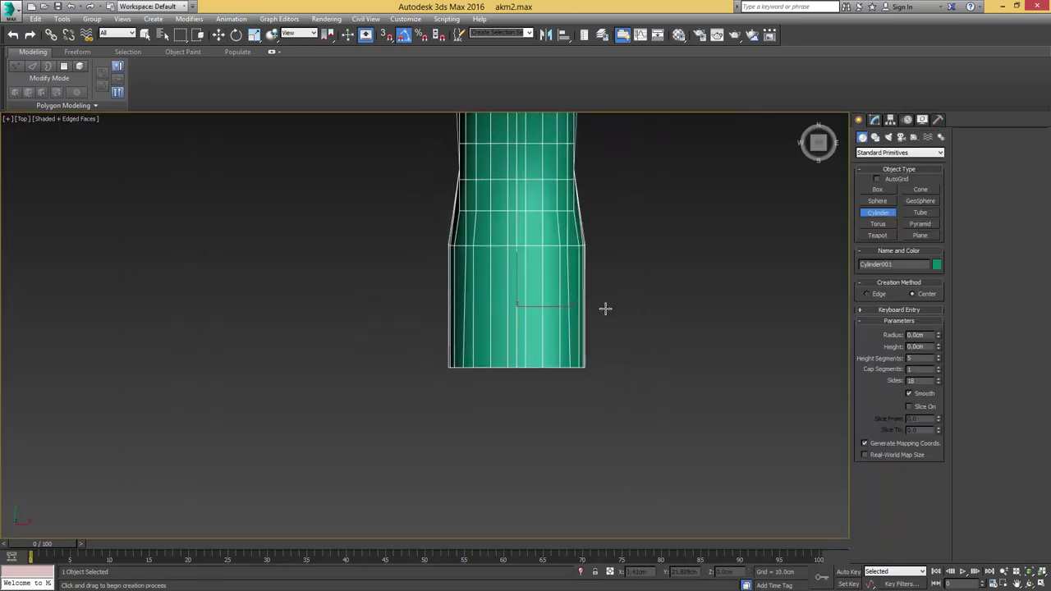
pyautogui.moveTo(629, 325); pyautogui.dragTo(647, 281)
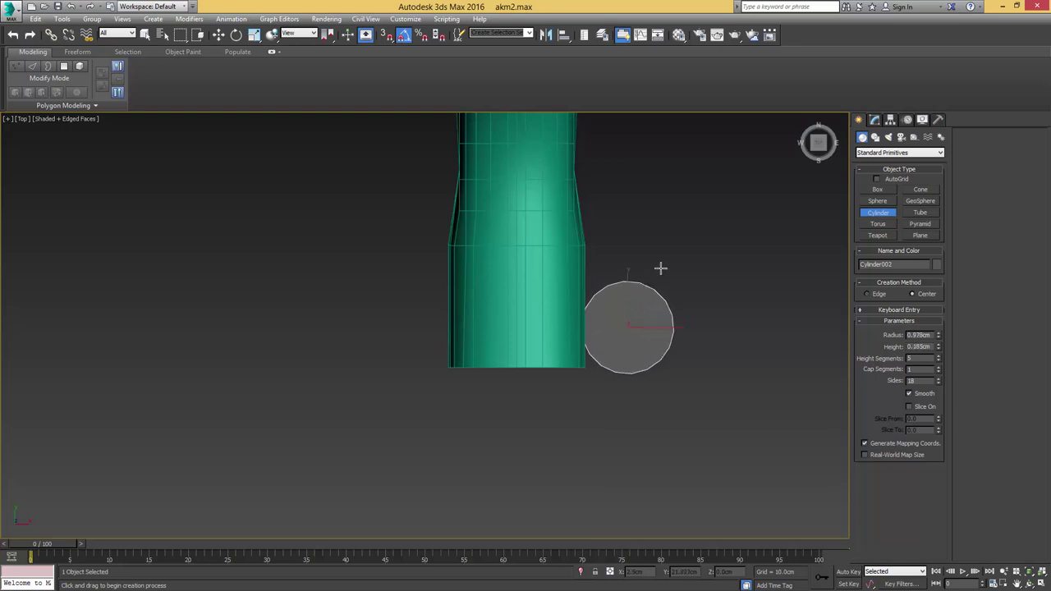
# Step: Set the cylinder's Z rotation to 0
pyautogui.press('e')
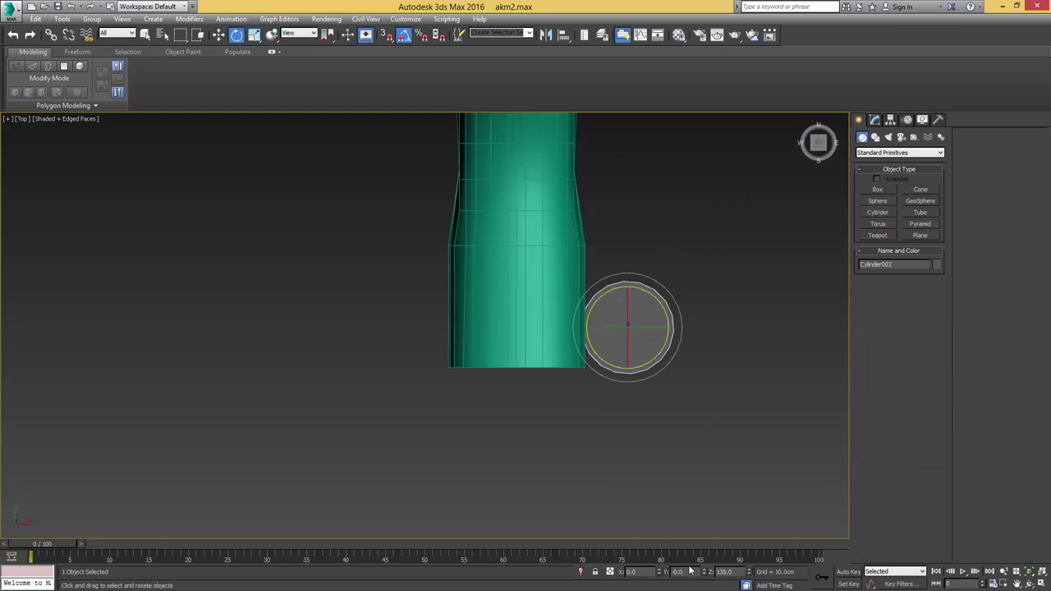
pyautogui.scroll(2, 656, 313)
pyautogui.scroll(2, 634, 289)
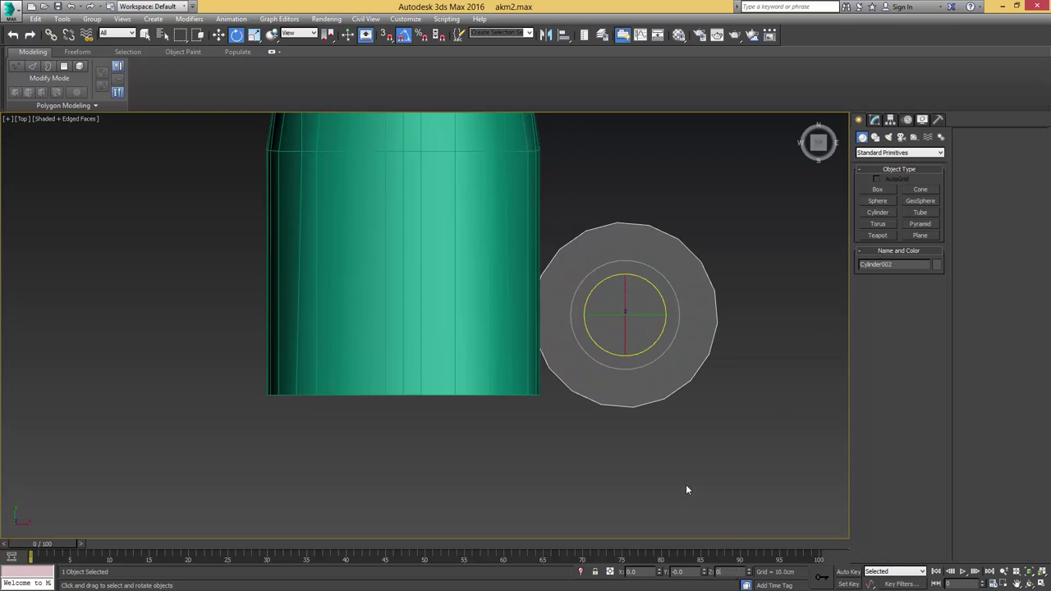
pyautogui.scroll(-3, 601, 370)
# Step: Align the cylinder's position to the stock
pyautogui.hotkey('alt', 'a')
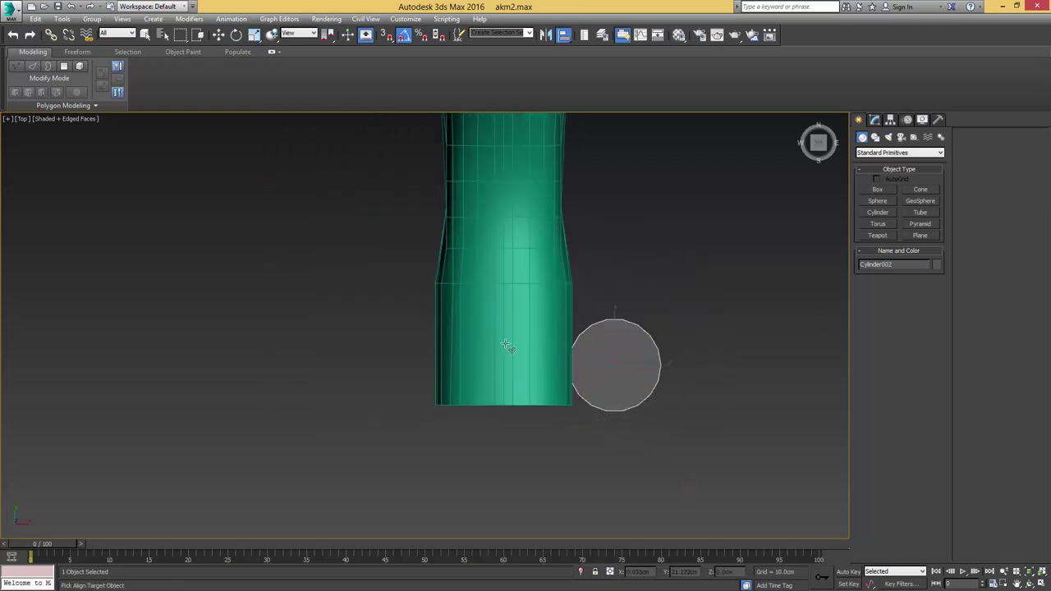
pyautogui.click(505, 344)
pyautogui.click(528, 387)
pyautogui.moveTo(500, 348); pyautogui.dragTo(562, 353, button='middle')
pyautogui.scroll(3, 562, 354)
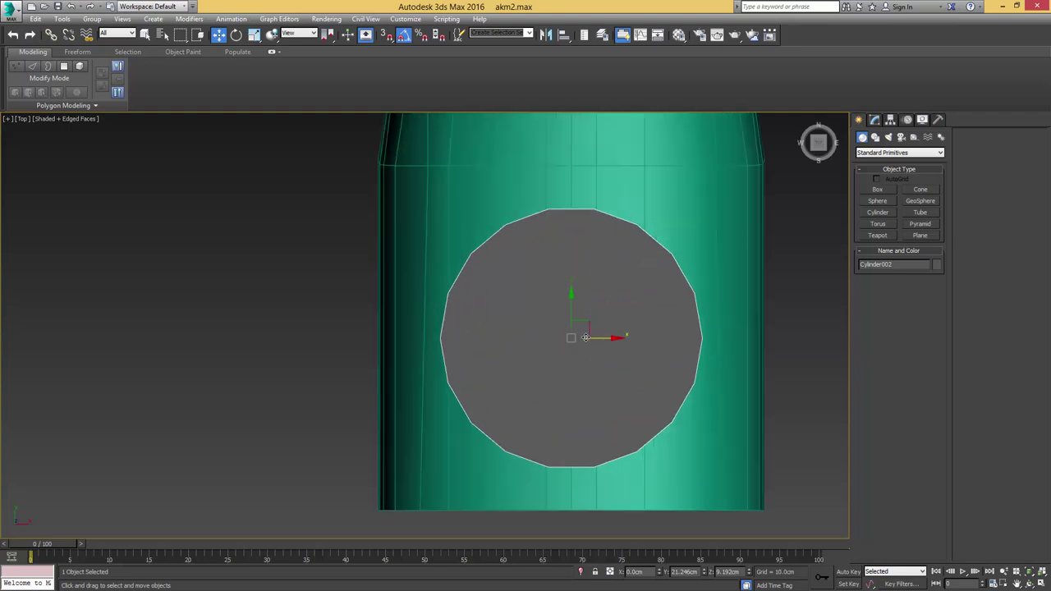
# Step: Scale the cylinder uniformly to about 84 percent
pyautogui.scroll(-2, 585, 338)
pyautogui.press('r')
pyautogui.moveTo(578, 337); pyautogui.dragTo(577, 344)
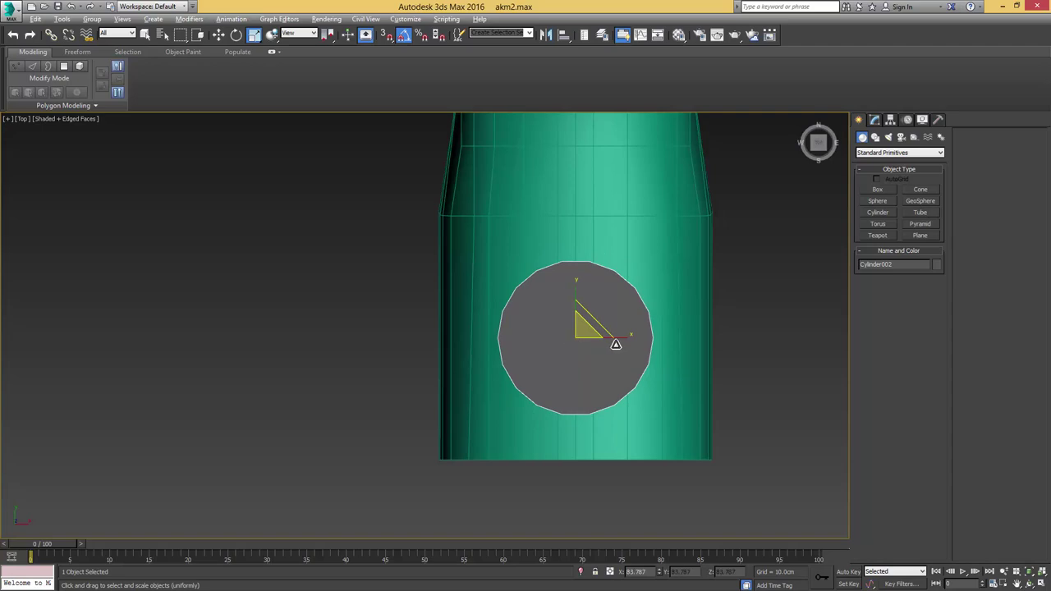
# Step: Convert the cylinder to Editable Poly and connect its opposite middle vertices to split the cap into two halves
pyautogui.press('1')
pyautogui.moveTo(481, 345); pyautogui.dragTo(481, 345)
pyautogui.hotkey('ctrl', 'shift', 'e')
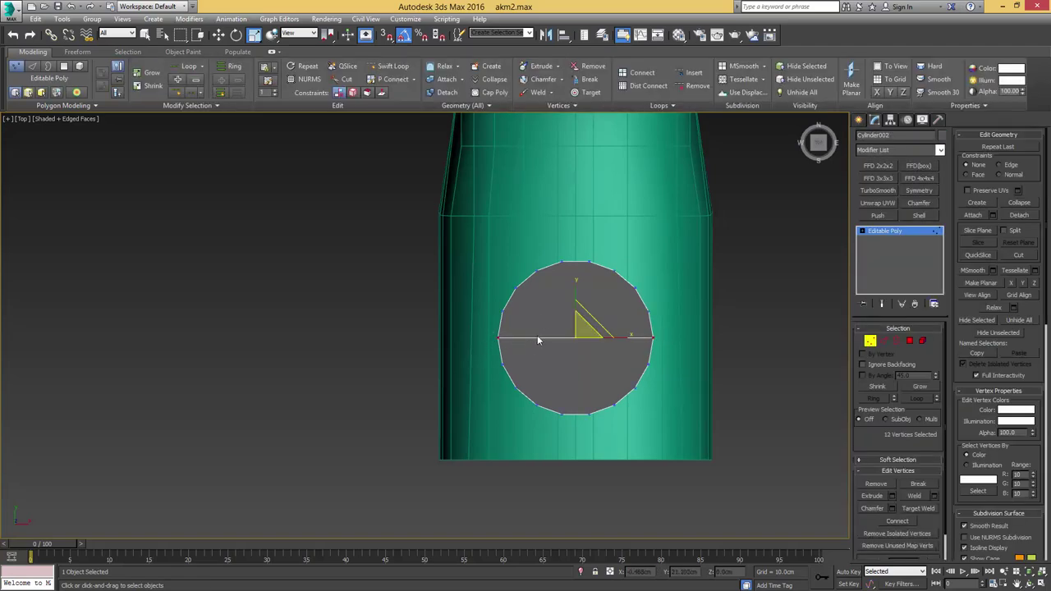
# Step: Keep only the rear half of the cylinder's top cap and delete all its other polygons
pyautogui.press('4')
pyautogui.click(542, 315)
pyautogui.keyDown('alt'); pyautogui.moveTo(525, 327); pyautogui.dragTo(571, 308, button='middle'); pyautogui.keyUp('alt')
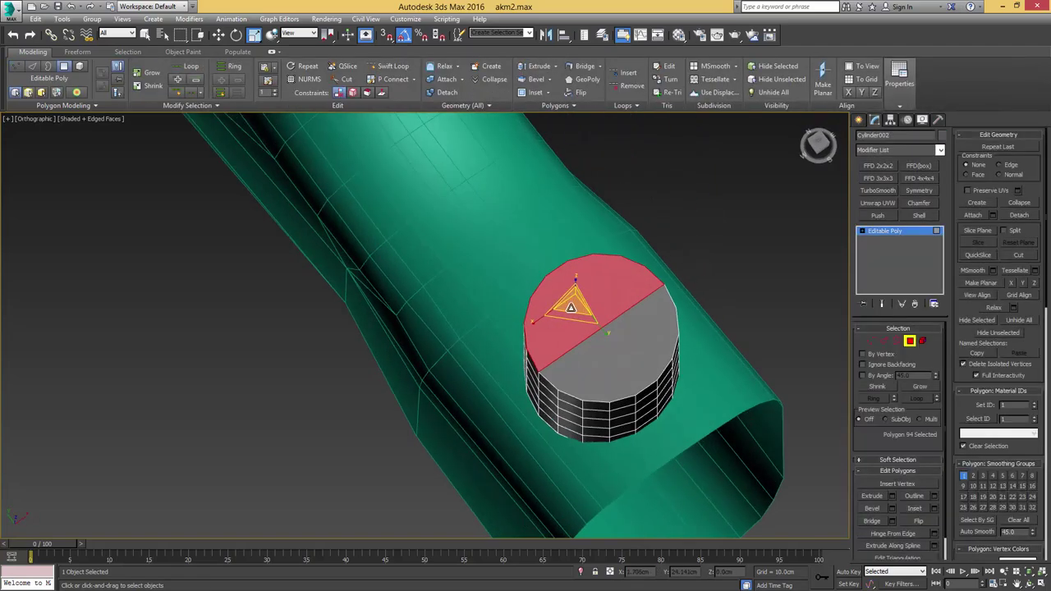
pyautogui.hotkey('ctrl', 'i')
pyautogui.press('Delete')
pyautogui.click(574, 314)
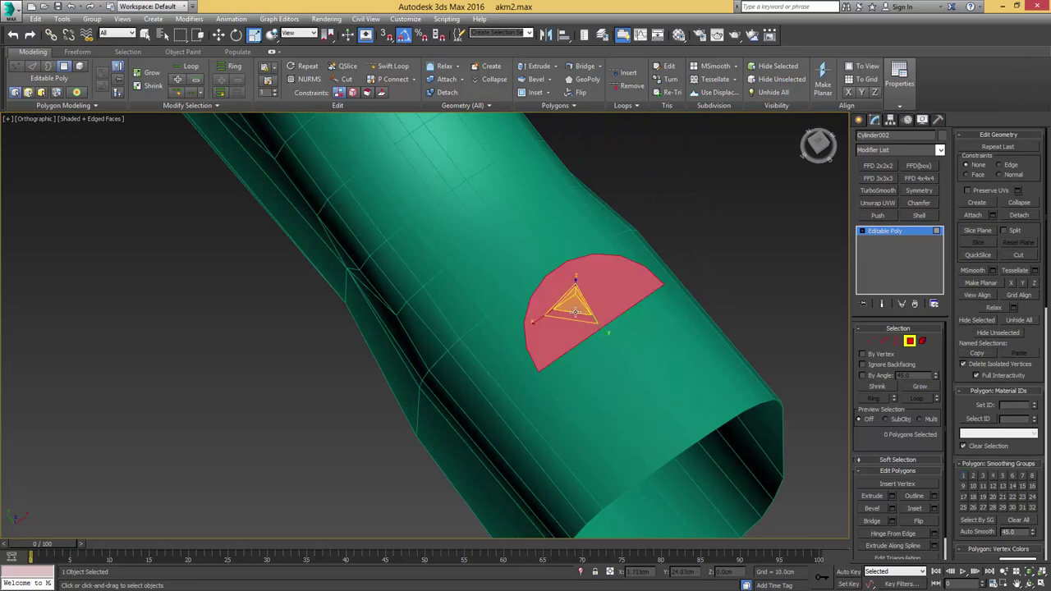
# Step: Extend the half disc's straight edge about 1.4 cm along Y to just past the stock's front end
pyautogui.press('t')
pyautogui.scroll(-6, 572, 333)
pyautogui.moveTo(563, 370); pyautogui.dragTo(553, 284, button='middle')
pyautogui.press('2')
pyautogui.click(559, 305)
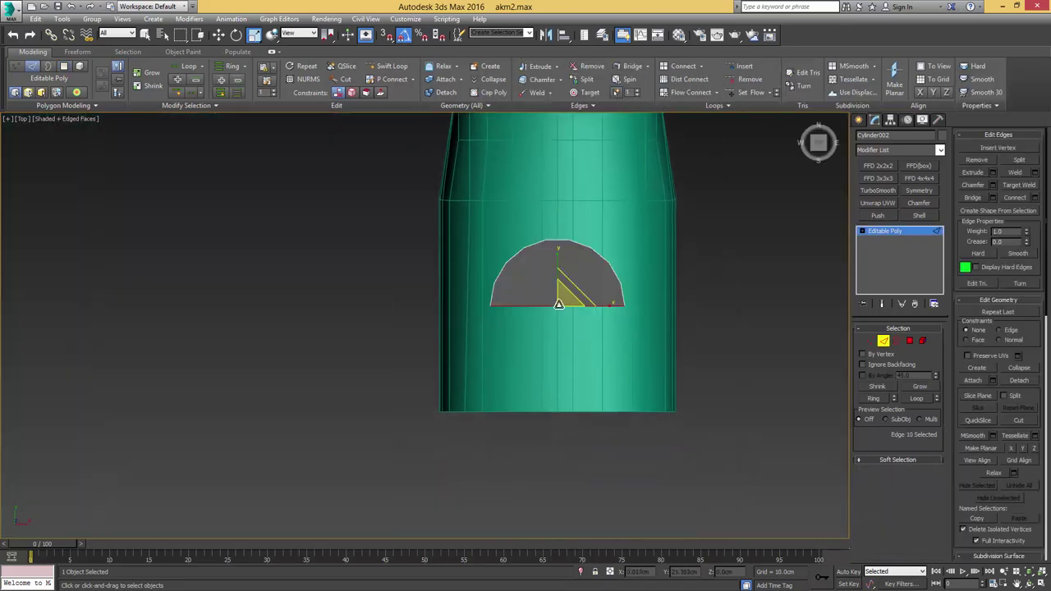
pyautogui.press('w')
pyautogui.keyDown('shift'); pyautogui.moveTo(556, 275); pyautogui.dragTo(554, 392); pyautogui.keyUp('shift')
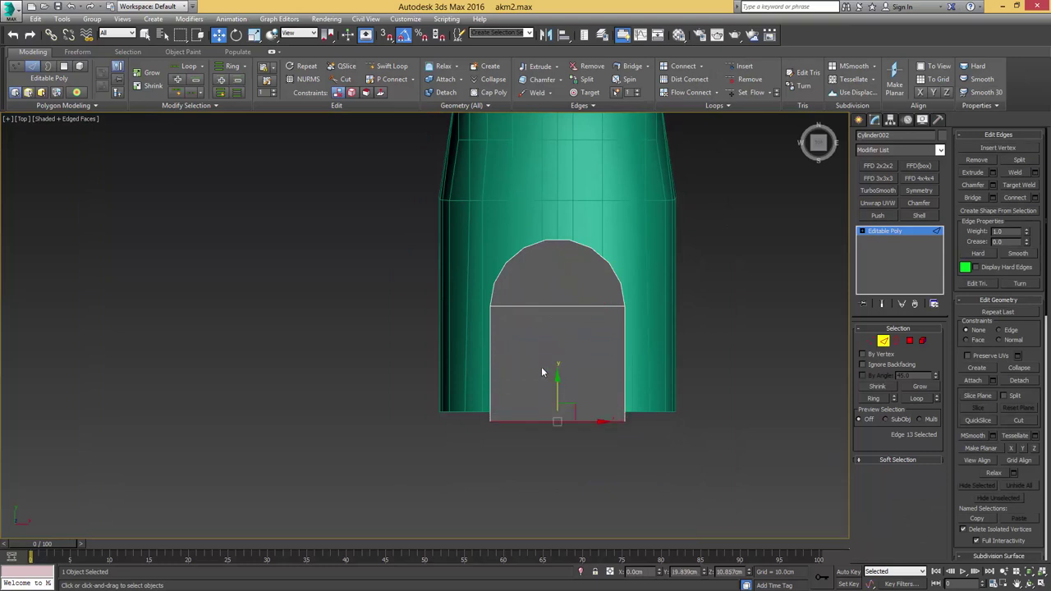
# Step: Leave polygon editing and turn on see-through display for the rounded slot shape
pyautogui.moveTo(530, 374); pyautogui.dragTo(536, 353, button='middle')
pyautogui.press('4')
pyautogui.press('4')
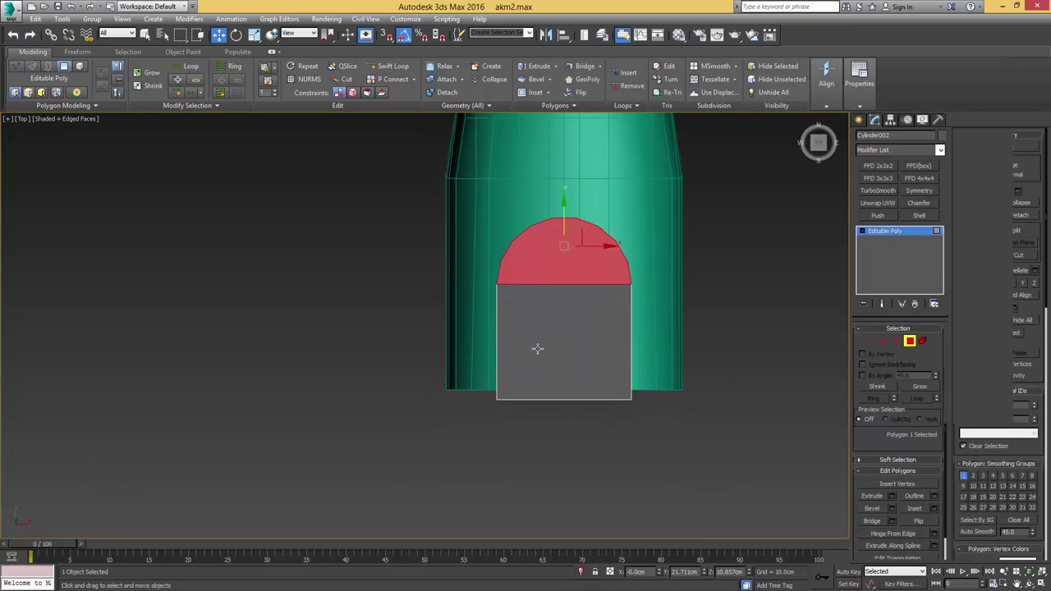
pyautogui.hotkey('alt', 'x')
pyautogui.moveTo(524, 364); pyautogui.dragTo(538, 326, button='middle')
pyautogui.scroll(2, 537, 330)
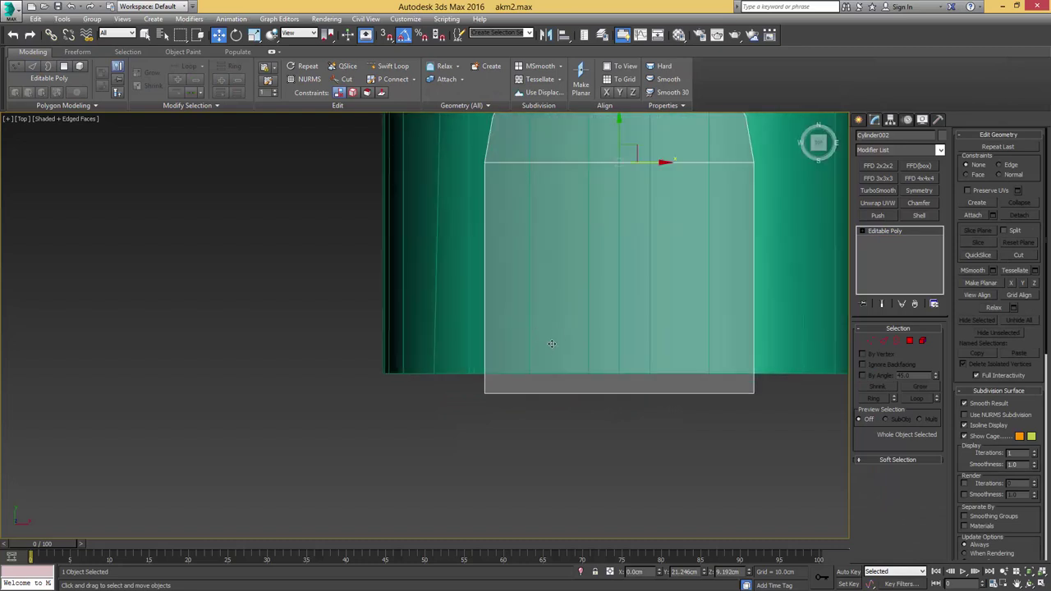
pyautogui.scroll(-1, 510, 346)
# Step: Move the slot shape's two straight-end vertices to Y 19.96 cm, in line with the stock's front end
pyautogui.click(713, 334)
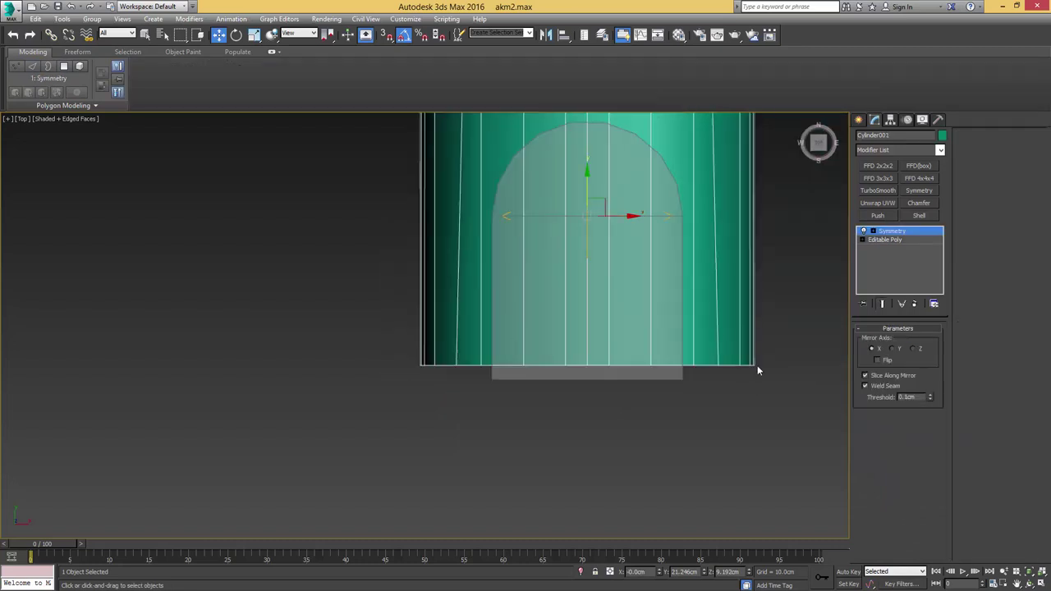
pyautogui.click(890, 243)
pyautogui.press('1')
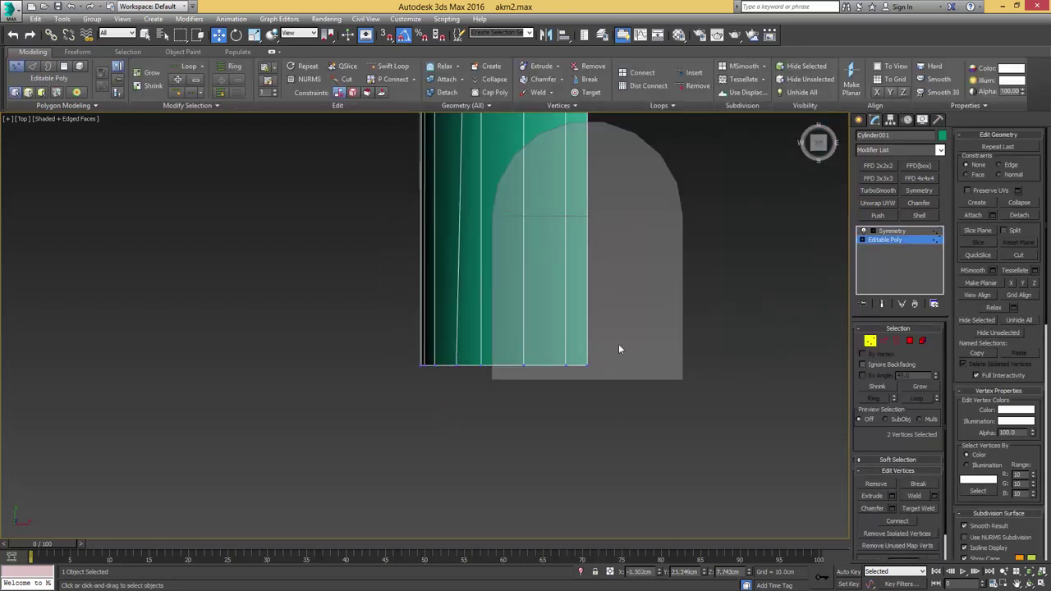
pyautogui.moveTo(494, 375); pyautogui.dragTo(494, 376)
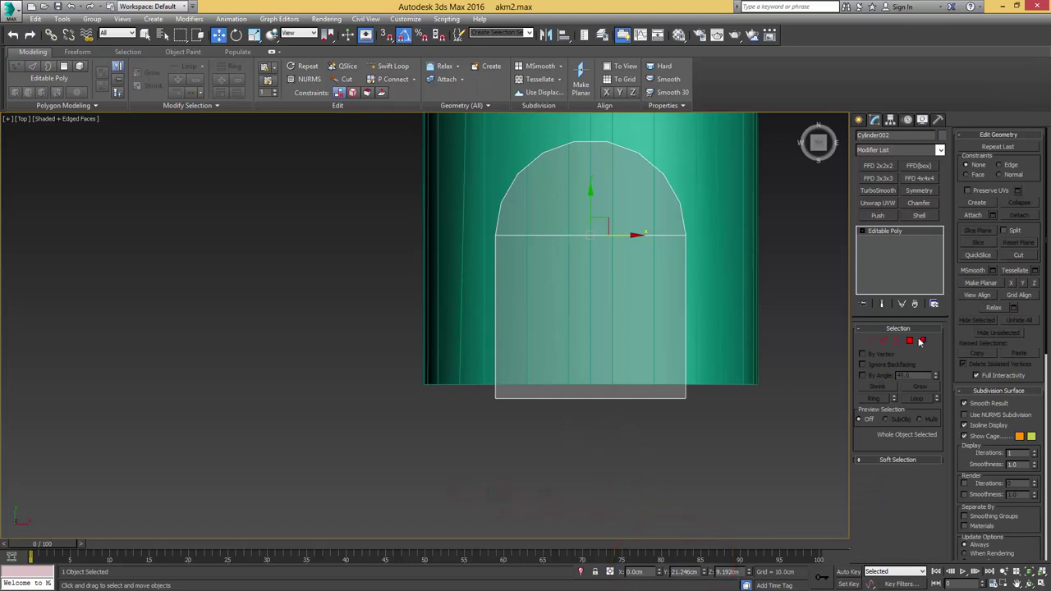
pyautogui.click(871, 340)
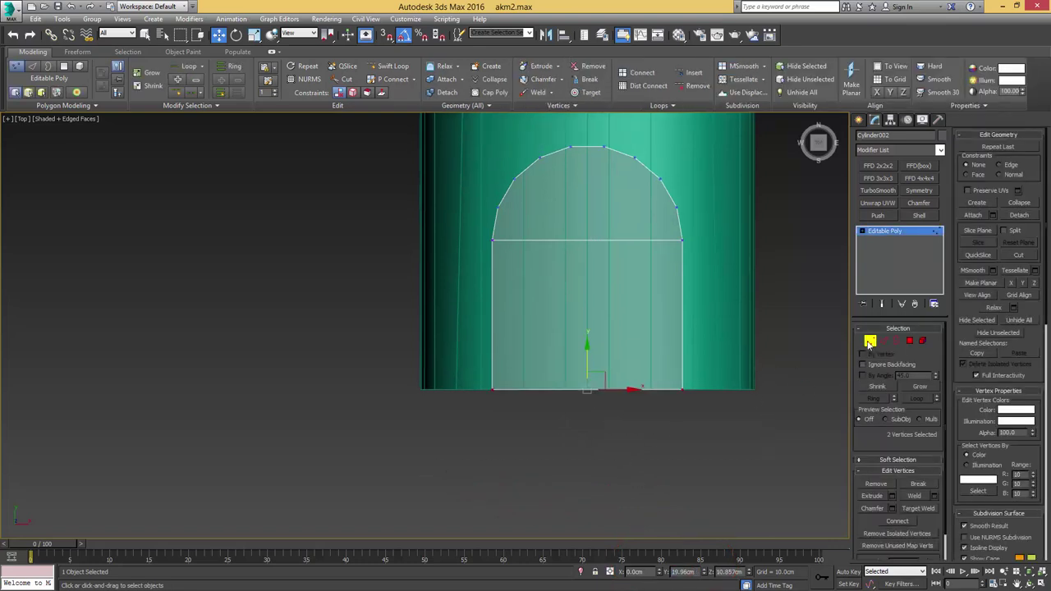
pyautogui.click(869, 340)
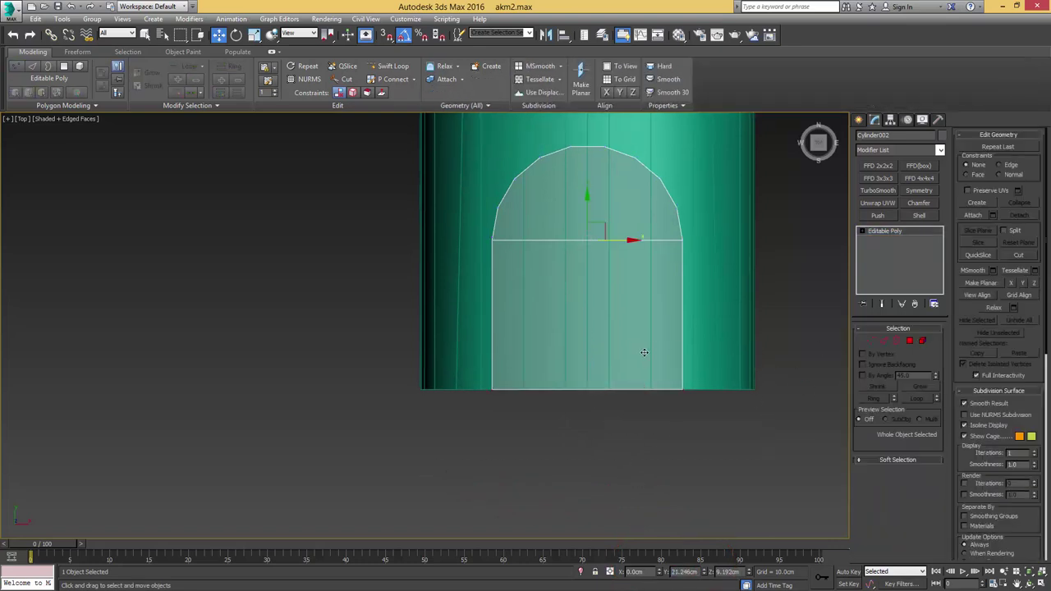
# Step: Extend the slot shape's outer border about 2.85 cm straight down into the stock
pyautogui.scroll(-2, 626, 403)
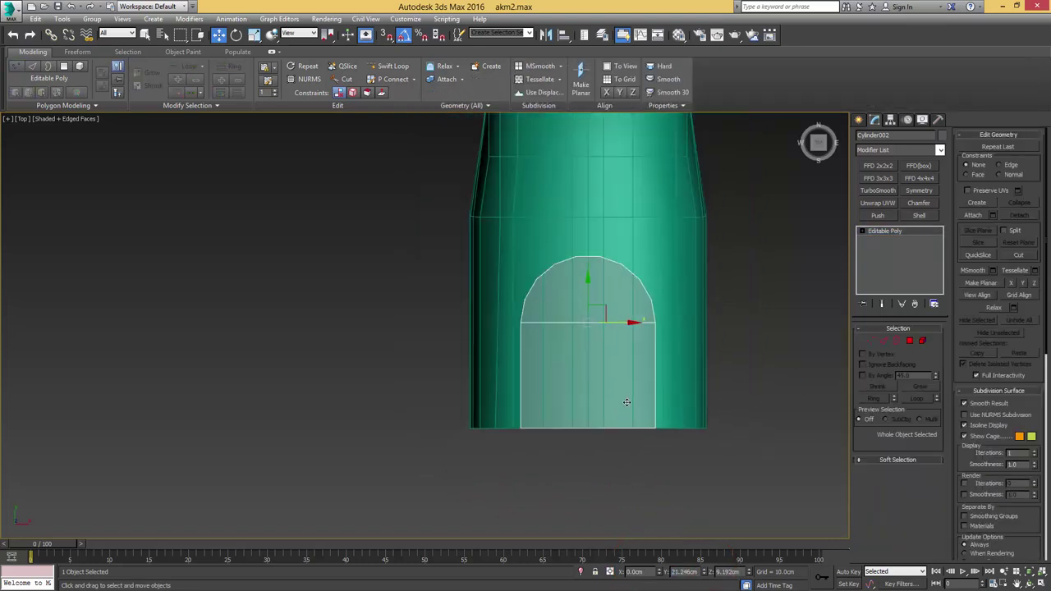
pyautogui.press('3')
pyautogui.click(520, 362)
pyautogui.keyDown('alt'); pyautogui.moveTo(515, 382); pyautogui.dragTo(609, 318, button='middle'); pyautogui.keyUp('alt')
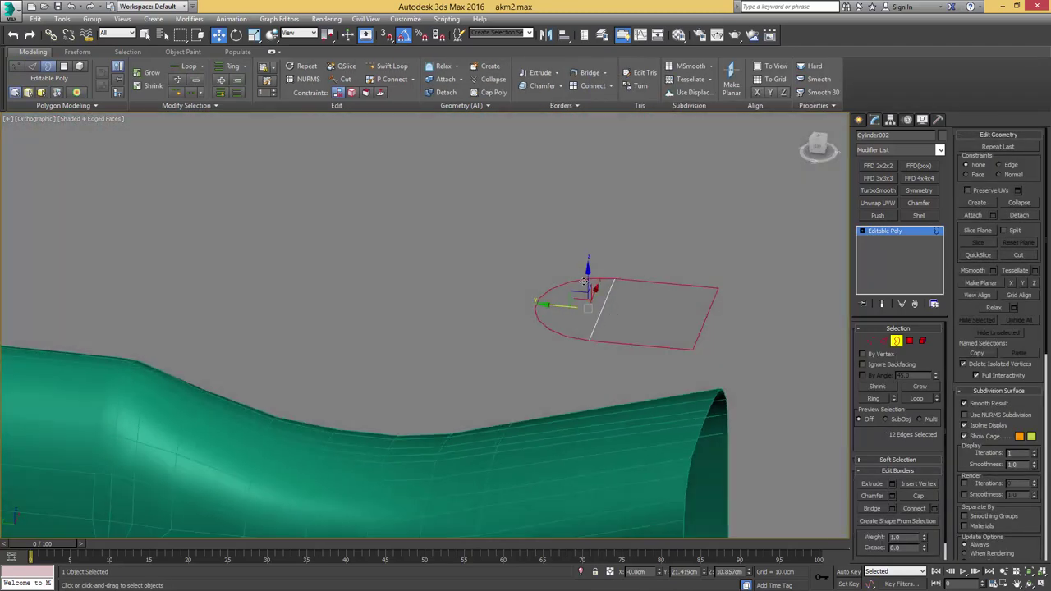
pyautogui.keyDown('shift'); pyautogui.moveTo(587, 279); pyautogui.dragTo(574, 484); pyautogui.keyUp('shift')
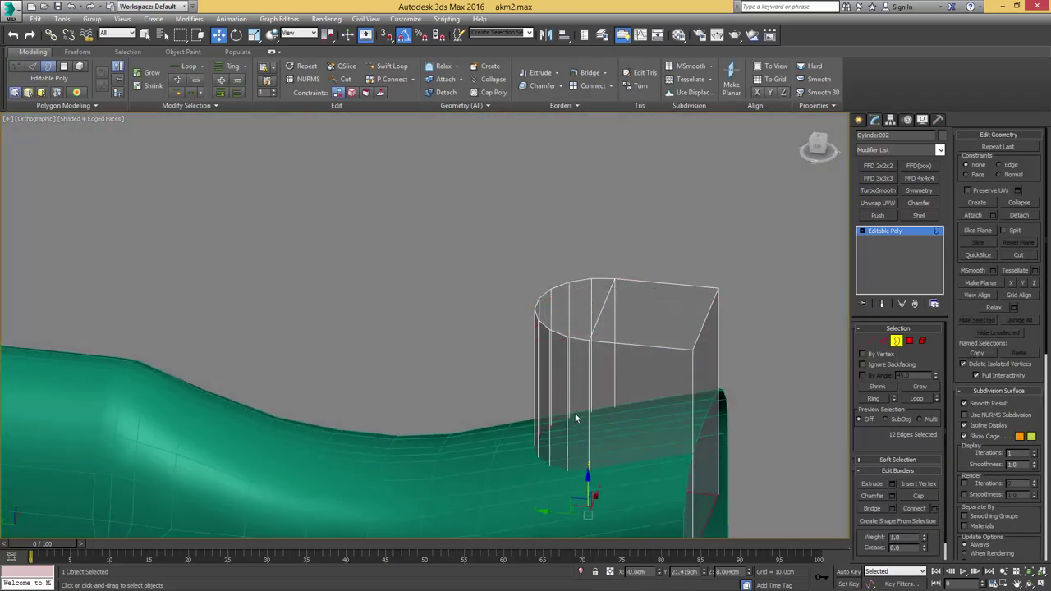
# Step: View the slot volume from the side and examine the slot in the stock's top on the reference photo
pyautogui.scroll(-3, 576, 418)
pyautogui.keyDown('alt'); pyautogui.moveTo(575, 418); pyautogui.dragTo(610, 402, button='middle'); pyautogui.keyUp('alt')
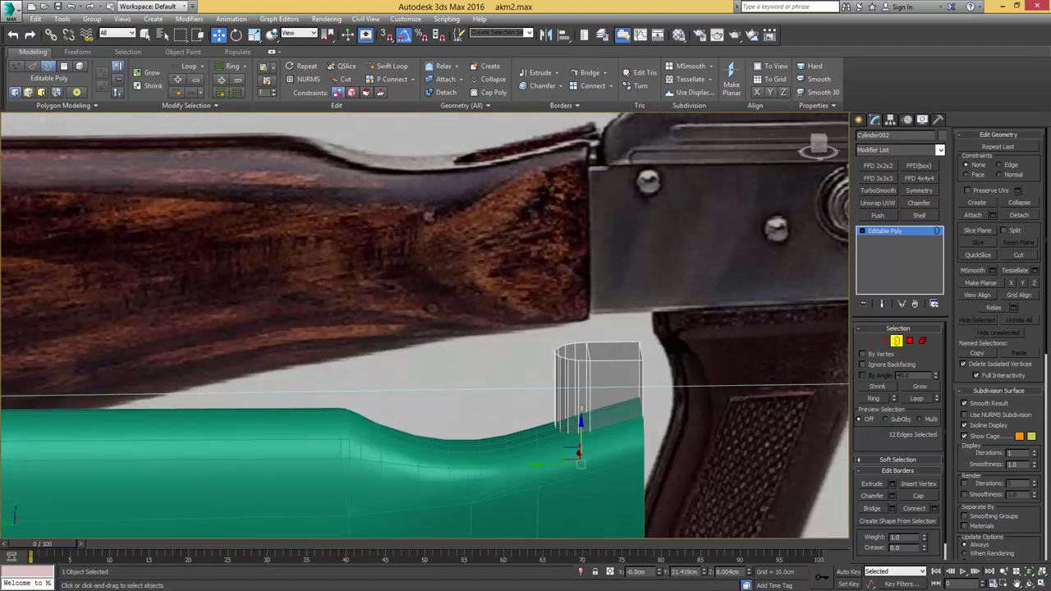
pyautogui.moveTo(1050, 89); pyautogui.dragTo(542, 79)
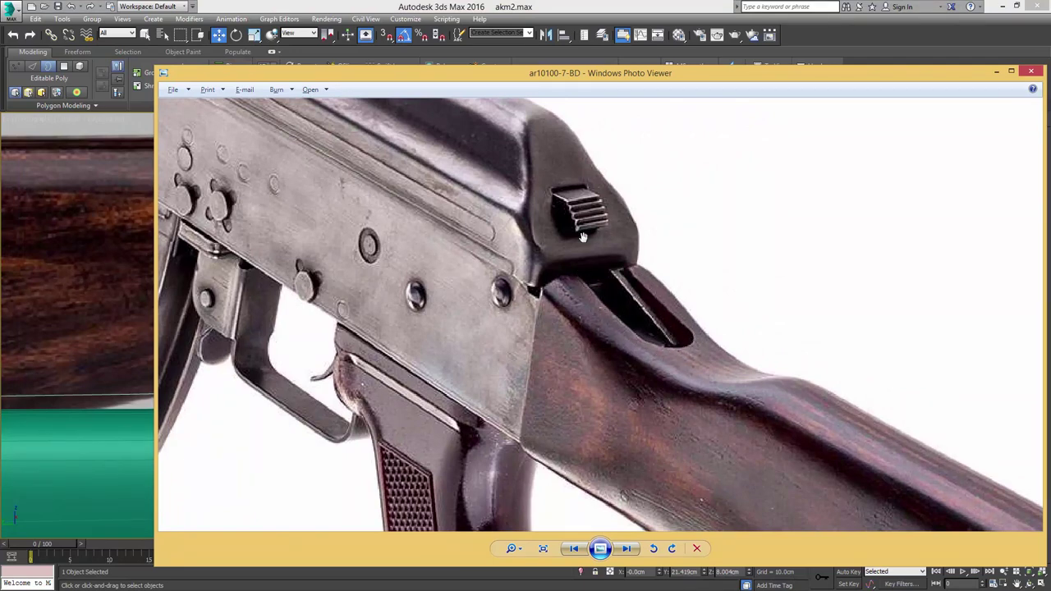
pyautogui.moveTo(574, 77); pyautogui.dragTo(1050, 85)
# Step: Lengthen the slot volume by moving its rounded-end vertices about 1.1 cm toward the butt, to Y 22.816 cm
pyautogui.moveTo(680, 281); pyautogui.dragTo(690, 179, button='middle')
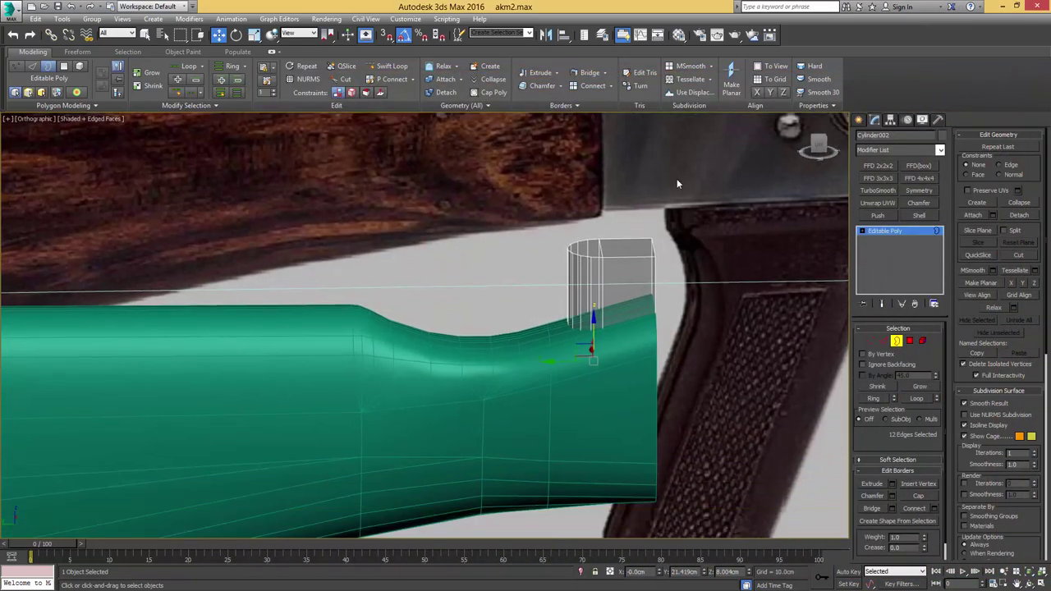
pyautogui.press('1')
pyautogui.moveTo(521, 434); pyautogui.dragTo(519, 436)
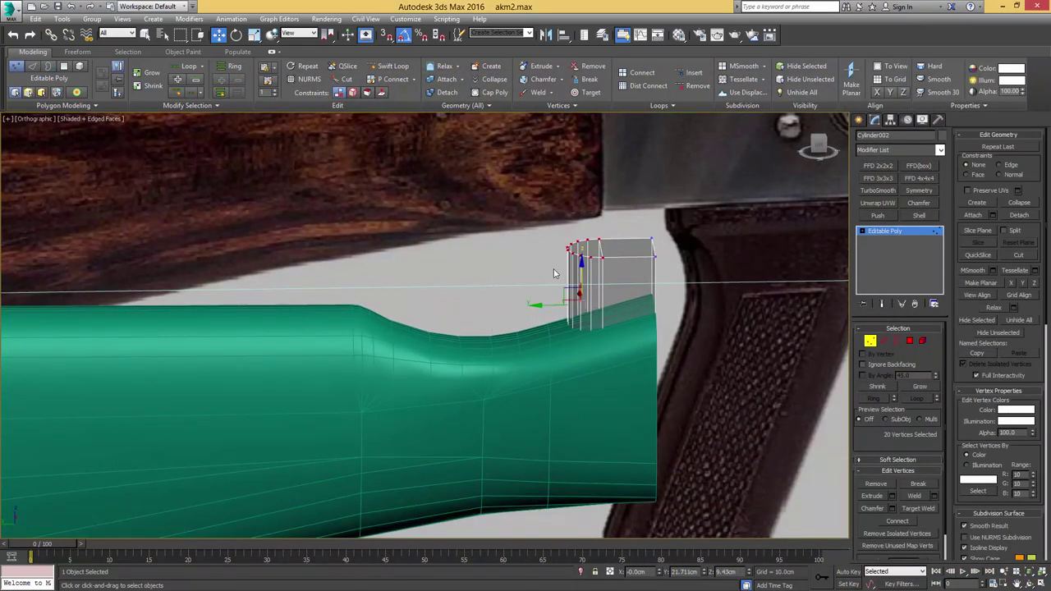
pyautogui.scroll(-2, 553, 270)
pyautogui.moveTo(554, 269); pyautogui.dragTo(557, 321, button='middle')
pyautogui.press('l')
pyautogui.press('z')
pyautogui.moveTo(429, 323); pyautogui.dragTo(545, 269, button='middle')
pyautogui.scroll(-2, 543, 271)
pyautogui.moveTo(566, 275); pyautogui.dragTo(469, 276)
pyautogui.keyDown('alt'); pyautogui.moveTo(531, 280); pyautogui.dragTo(460, 294, button='middle'); pyautogui.keyUp('alt')
# Step: Scale the entire slot volume down to 83% as seen from above
pyautogui.scroll(3, 460, 294)
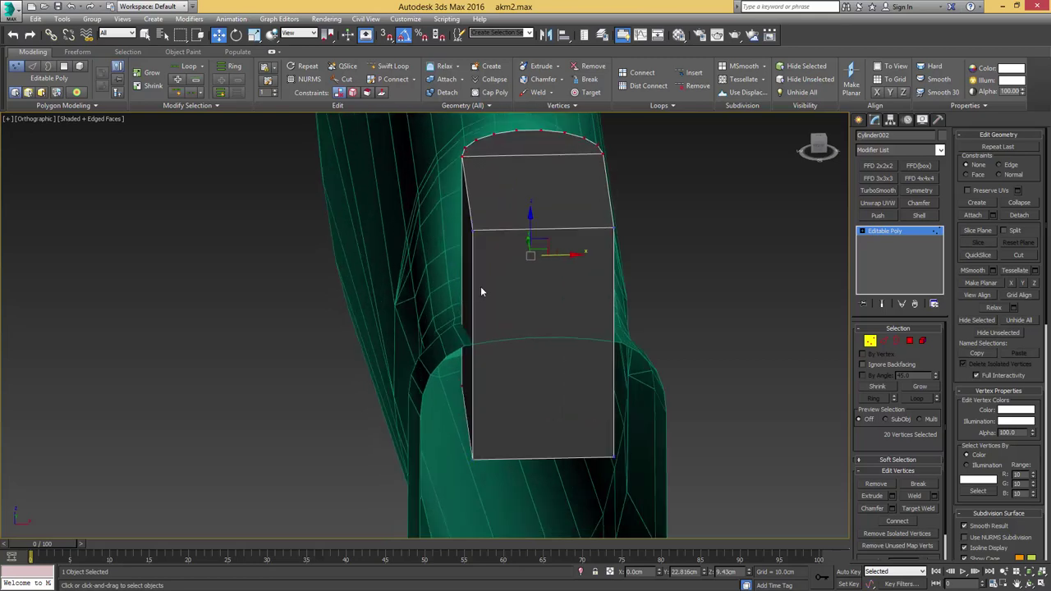
pyautogui.scroll(-2, 486, 281)
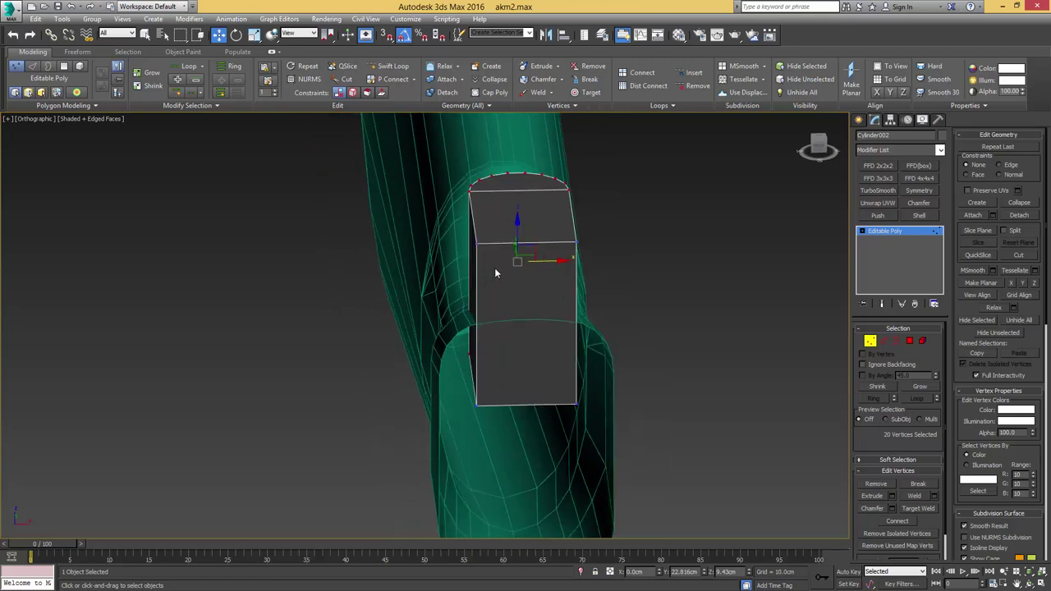
pyautogui.press('4')
pyautogui.click(517, 220)
pyautogui.keyDown('alt'); pyautogui.moveTo(535, 231); pyautogui.dragTo(533, 280, button='middle'); pyautogui.keyUp('alt')
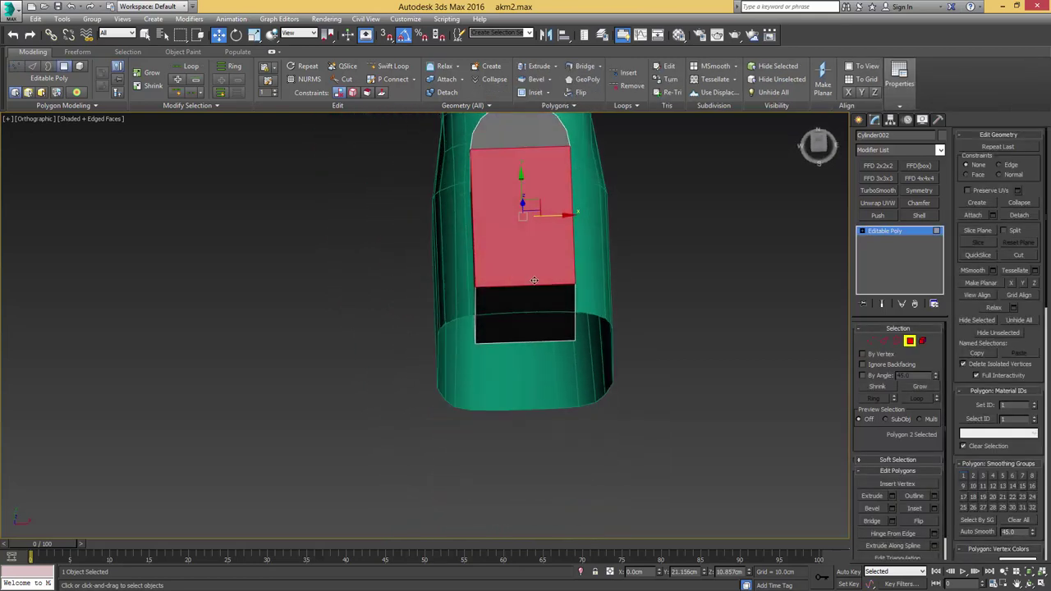
pyautogui.press('t')
pyautogui.scroll(-6, 514, 263)
pyautogui.press('5')
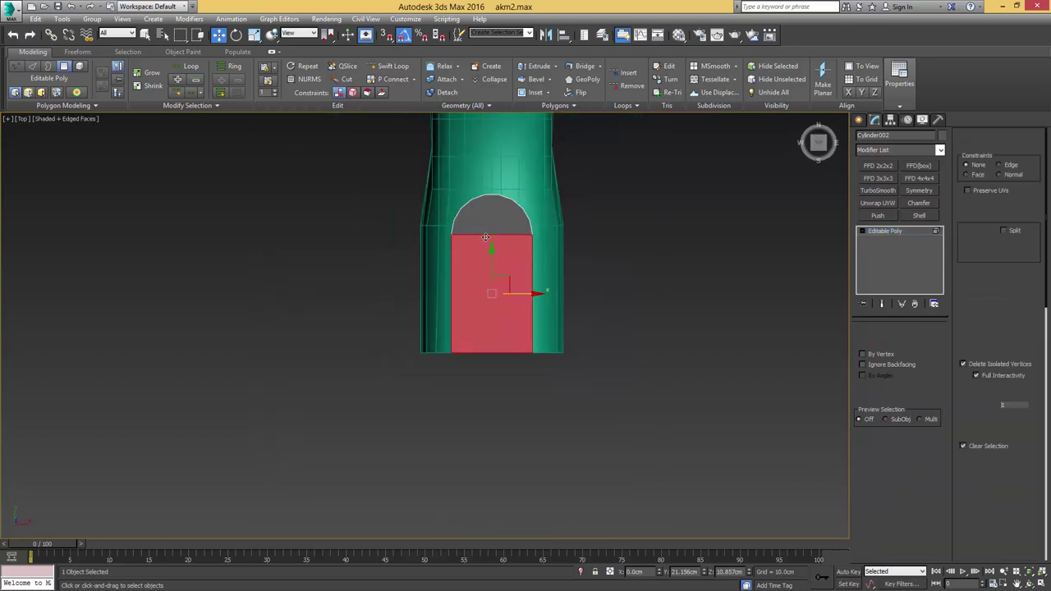
pyautogui.click(486, 238)
pyautogui.scroll(2, 486, 236)
pyautogui.press('r')
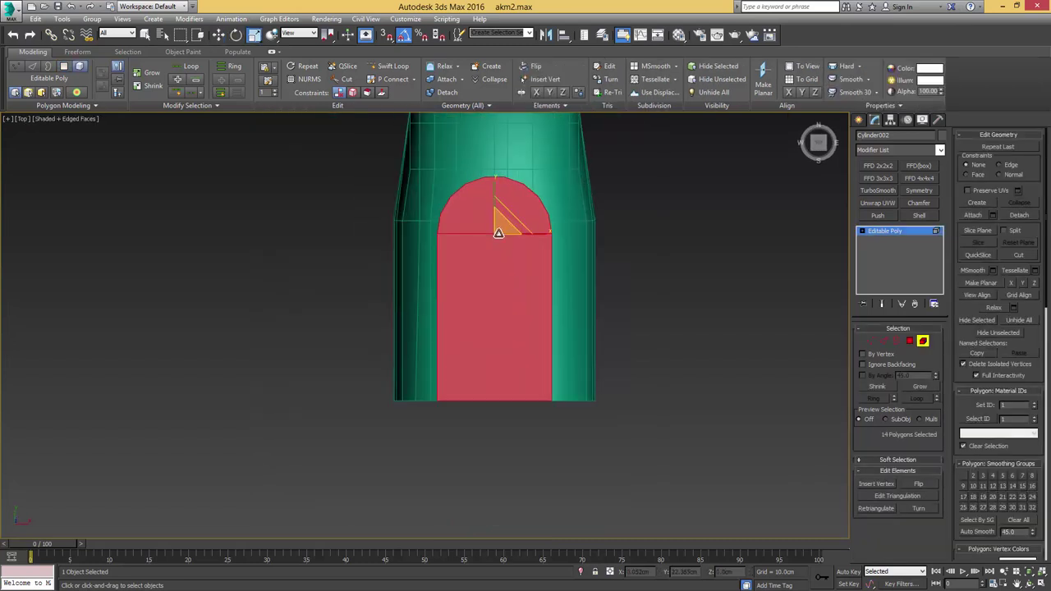
pyautogui.moveTo(498, 233); pyautogui.dragTo(500, 243)
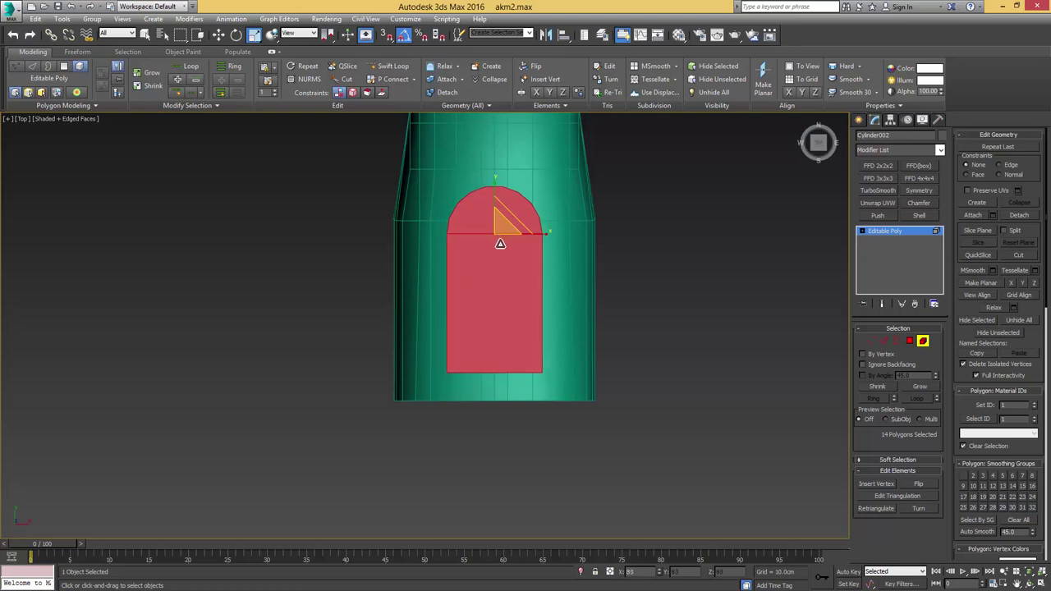
# Step: Nudge the slot volume slightly toward the butt and align its straight-end vertices with the stock's front end at Y 19.96 cm
pyautogui.press('l')
pyautogui.scroll(-2, 500, 244)
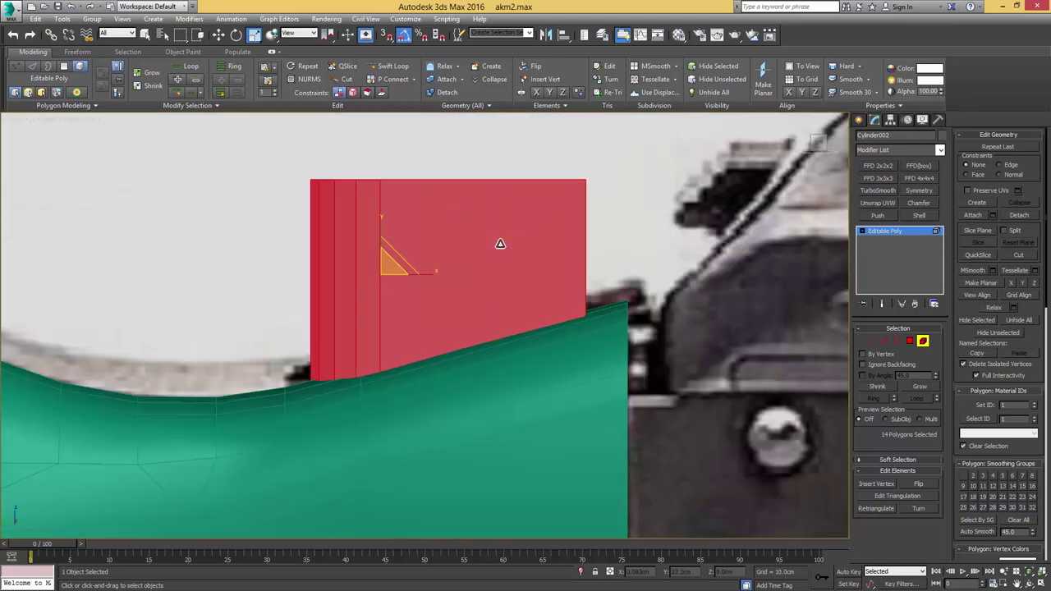
pyautogui.press('w')
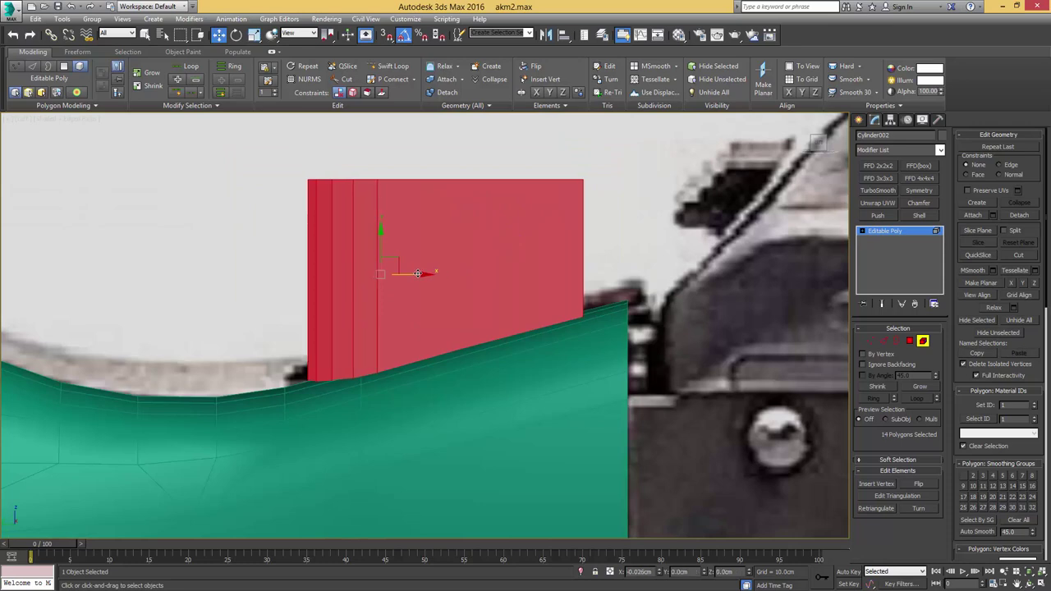
pyautogui.press('1')
pyautogui.scroll(-2, 589, 257)
pyautogui.press('F3')
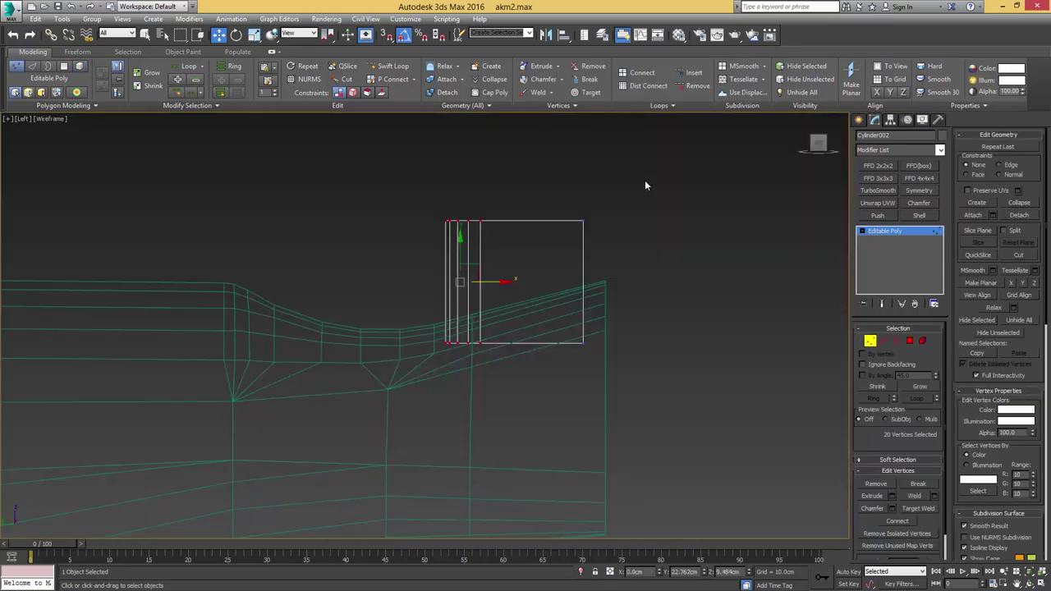
pyautogui.moveTo(645, 183); pyautogui.dragTo(557, 382)
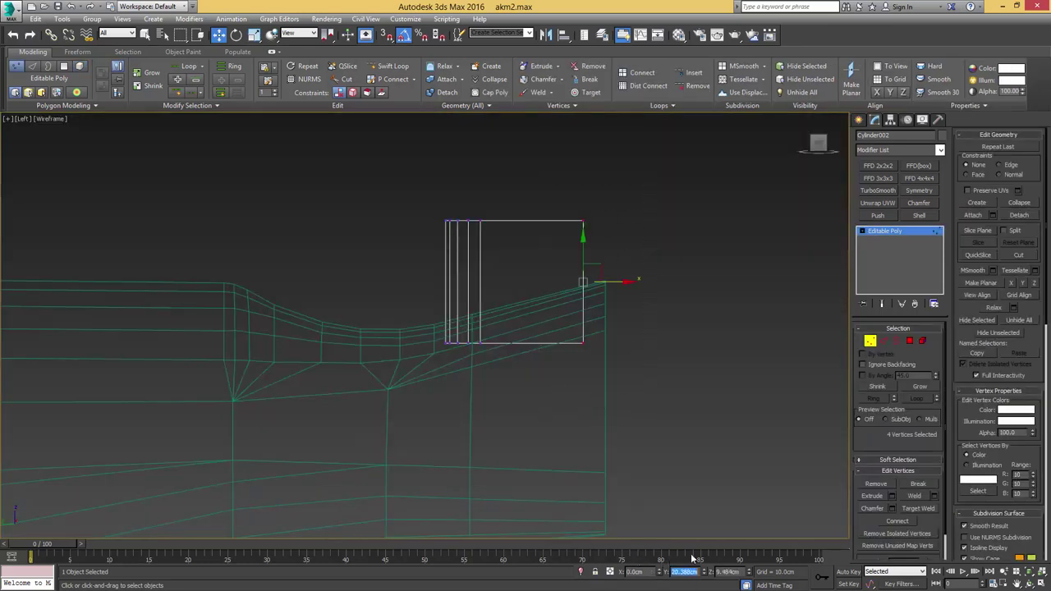
pyautogui.press('Return')
pyautogui.moveTo(659, 379)
pyautogui.mouseDown(button='middle')
pyautogui.moveTo(605, 376)
pyautogui.moveTo(565, 306)
pyautogui.moveTo(620, 353)
pyautogui.moveTo(609, 387)
pyautogui.moveTo(550, 394)
pyautogui.moveTo(643, 321)
pyautogui.mouseUp(button='middle')
pyautogui.press('F3')
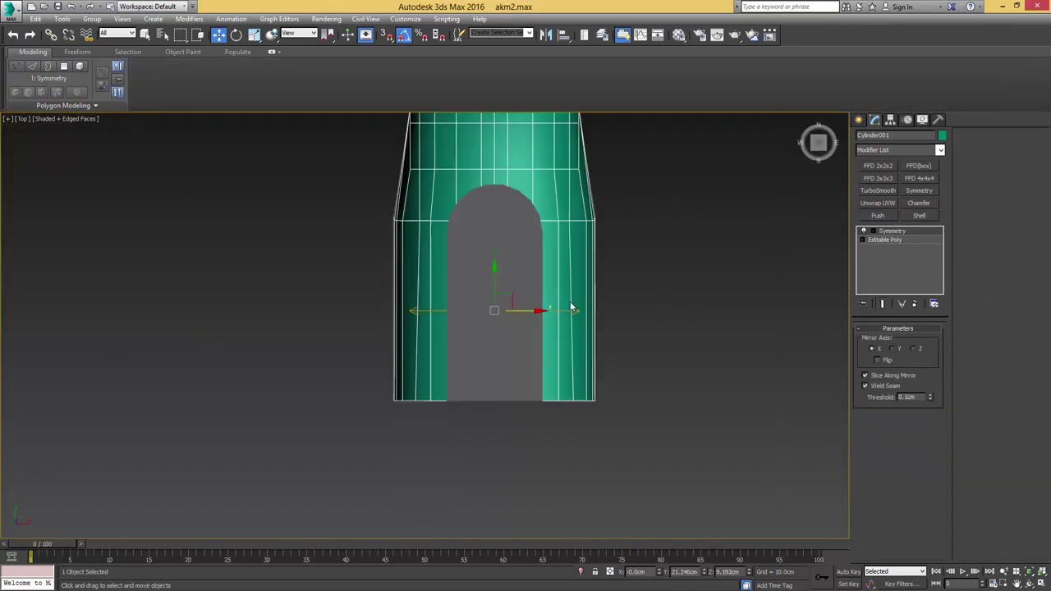
# Step: Pull the stock's vertex ring beside the slot's rounded end slightly inward with an FFD 2x2x2 and collapse that modifier into the mesh
pyautogui.scroll(-5, 570, 302)
pyautogui.scroll(6, 490, 349)
pyautogui.click(880, 240)
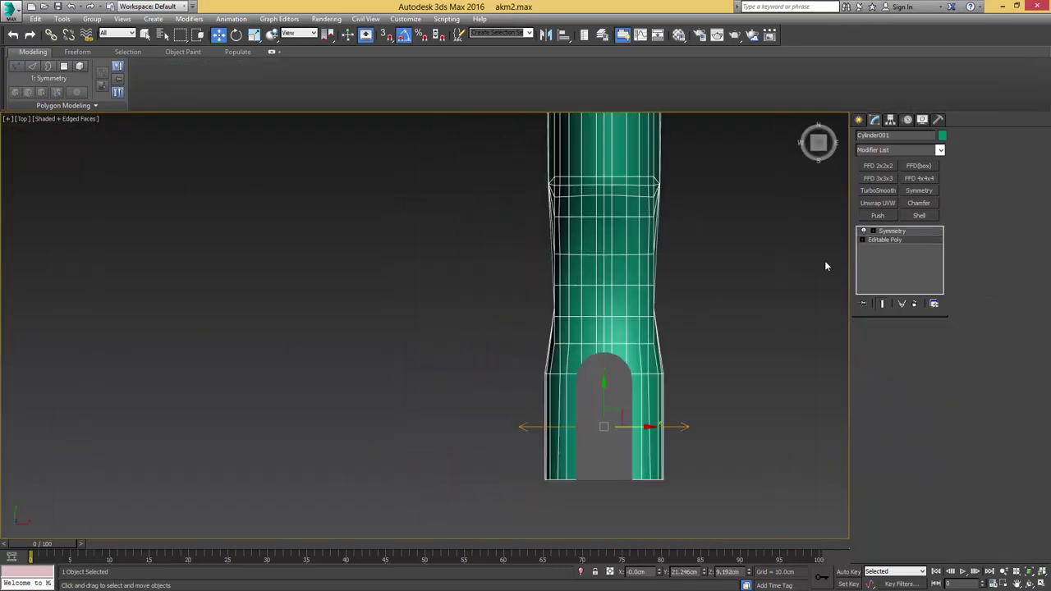
pyautogui.moveTo(559, 340); pyautogui.dragTo(563, 309, button='middle')
pyautogui.scroll(4, 564, 311)
pyautogui.press('1')
pyautogui.moveTo(506, 361); pyautogui.dragTo(595, 392)
pyautogui.press('F3')
pyautogui.press('F3')
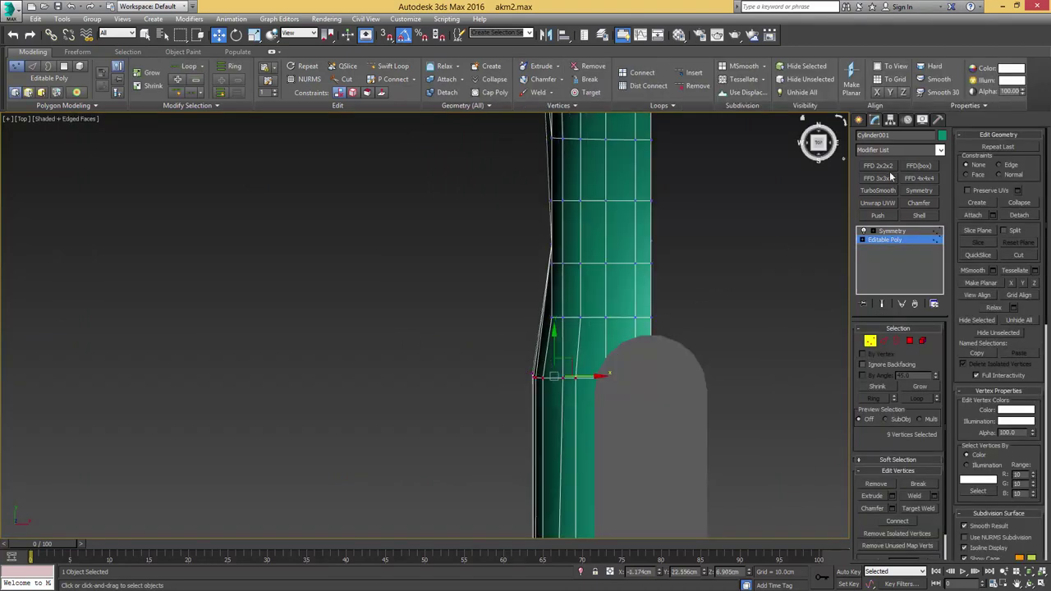
pyautogui.moveTo(753, 334); pyautogui.dragTo(563, 376)
pyautogui.click(878, 166)
pyautogui.press('1')
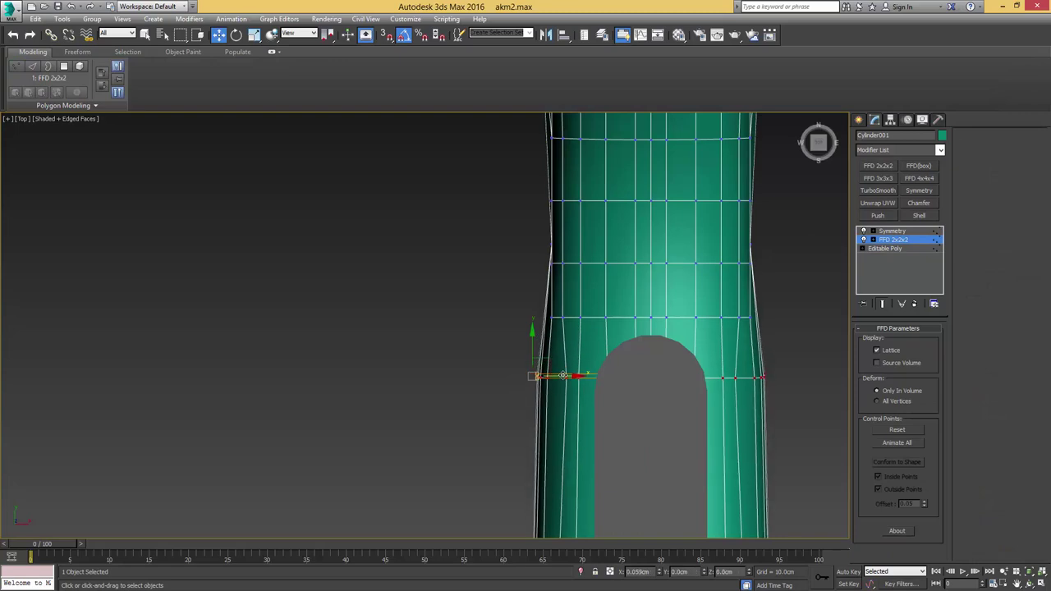
pyautogui.rightClick(924, 239)
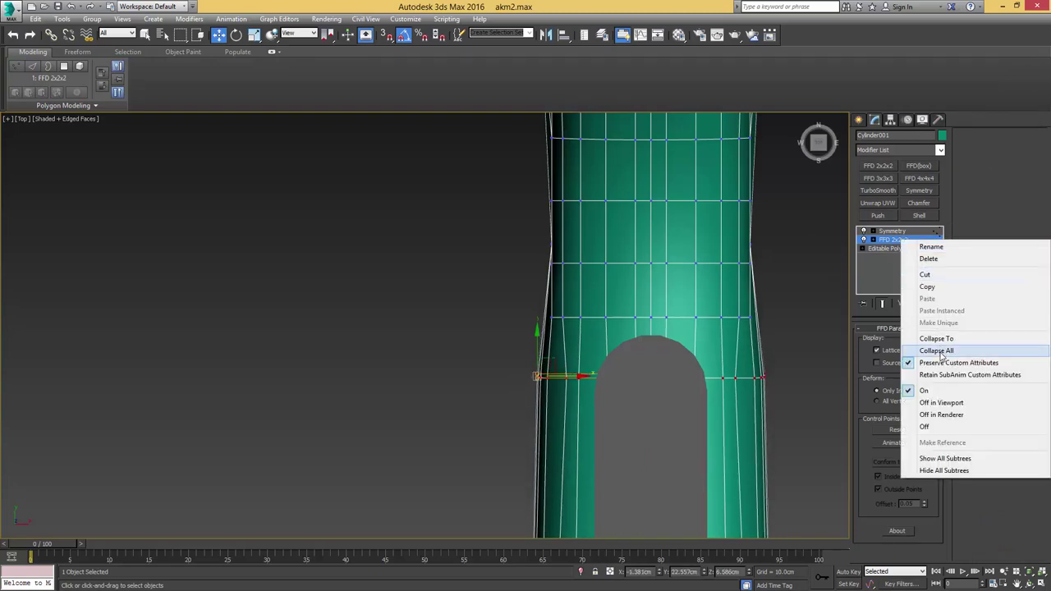
pyautogui.click(921, 339)
# Step: Examine from several angles and from above how the slot volume meets the top of the stock
pyautogui.moveTo(667, 299); pyautogui.dragTo(716, 259, button='middle')
pyautogui.scroll(-3, 642, 277)
pyautogui.click(624, 309)
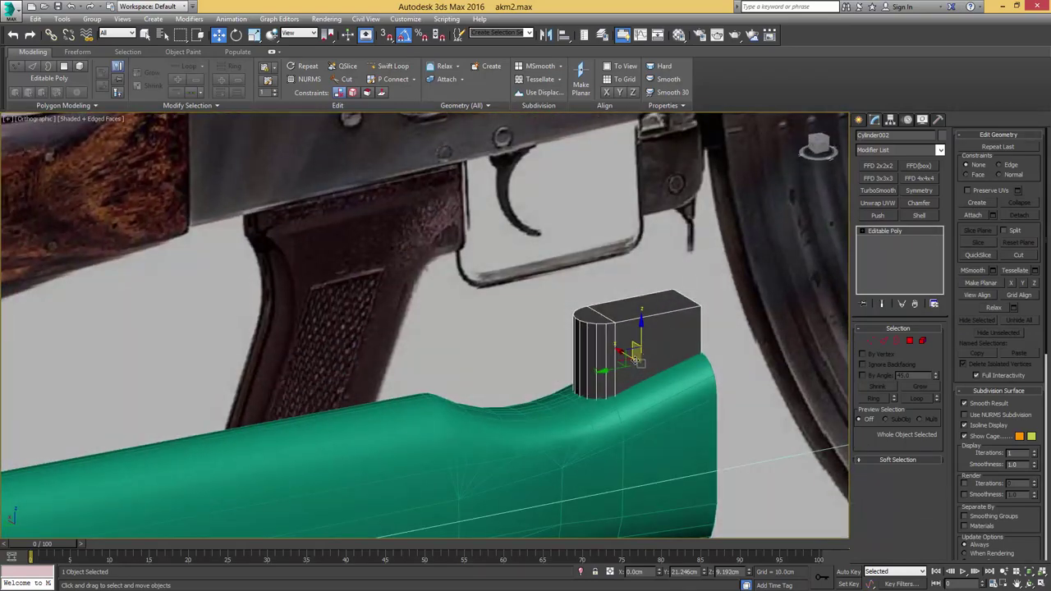
pyautogui.scroll(3, 611, 371)
pyautogui.moveTo(612, 371); pyautogui.dragTo(591, 321, button='middle')
pyautogui.scroll(2, 646, 281)
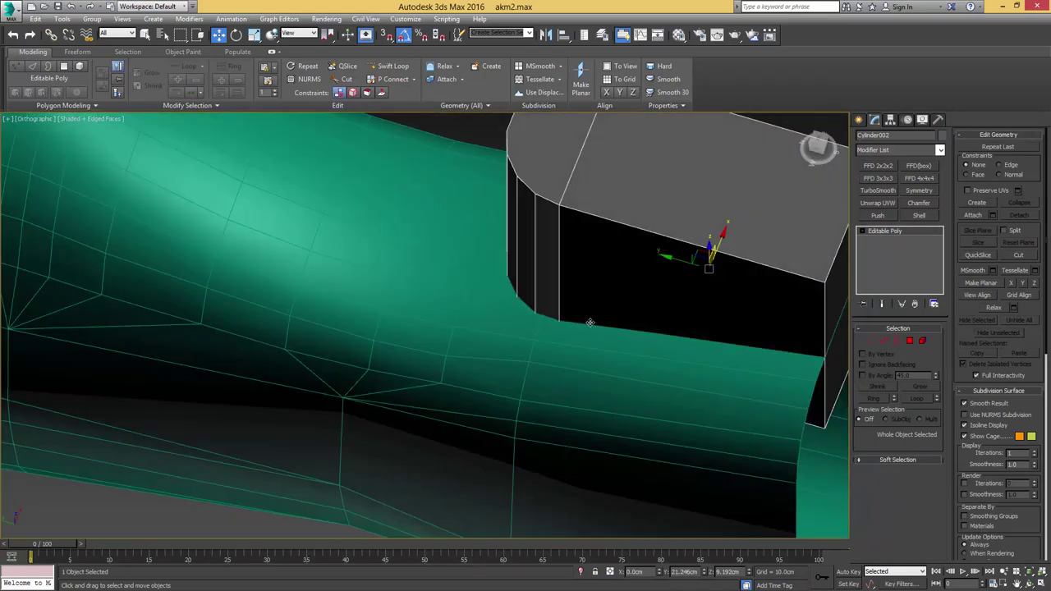
pyautogui.press('t')
pyautogui.scroll(3, 574, 308)
# Step: Cut new edges into the stock's top surface along half of the slot outline, snapping to the slot volume's vertices
pyautogui.click(529, 293)
pyautogui.moveTo(530, 299); pyautogui.dragTo(657, 284, button='middle')
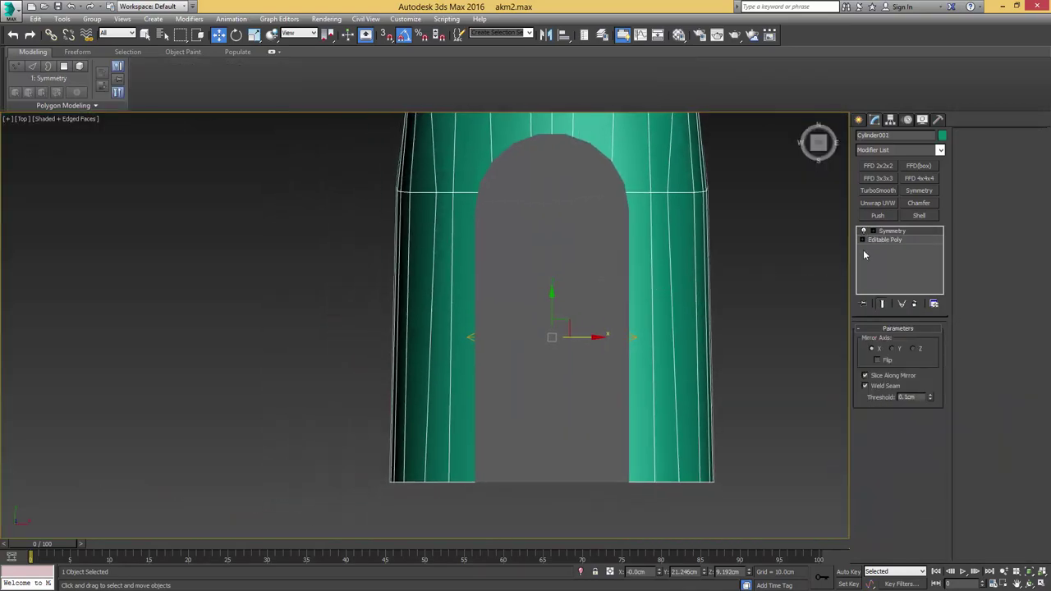
pyautogui.click(875, 242)
pyautogui.press('1')
pyautogui.press('F3')
pyautogui.moveTo(551, 297); pyautogui.dragTo(555, 329, button='middle')
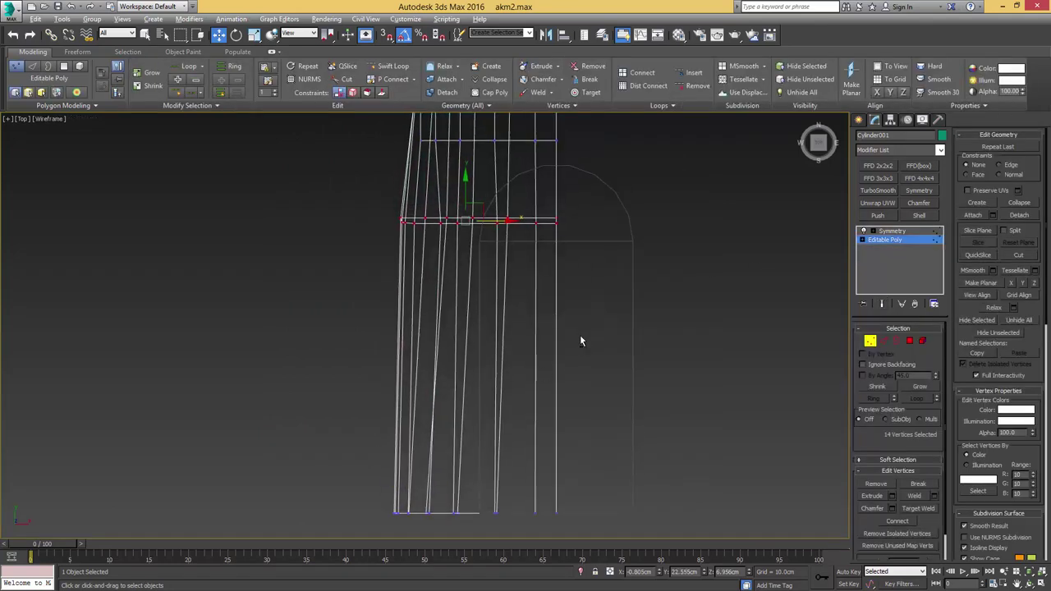
pyautogui.hotkey('alt', 'c')
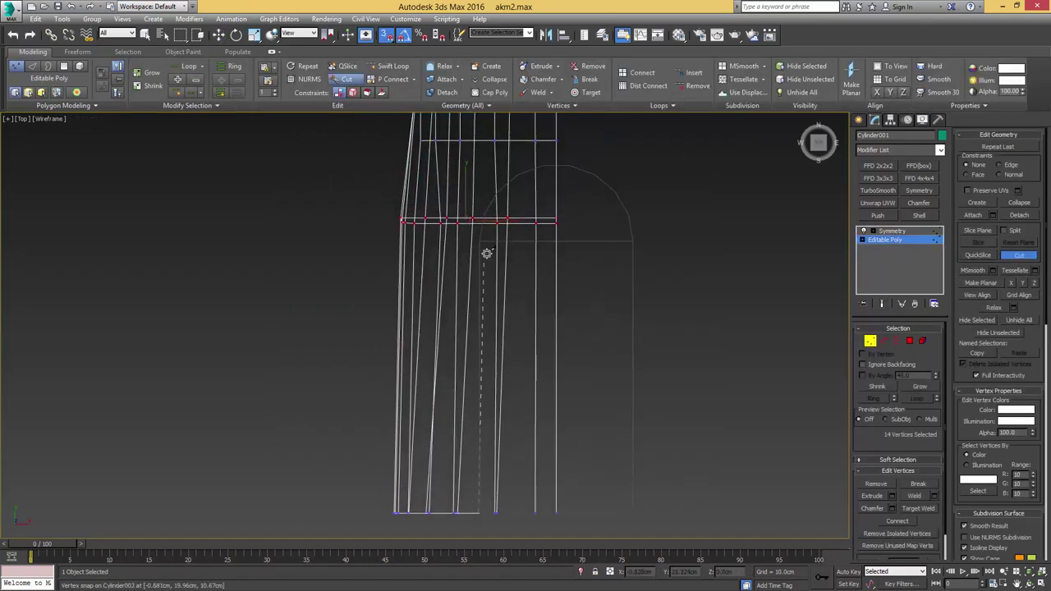
pyautogui.click(483, 245)
pyautogui.press('F3')
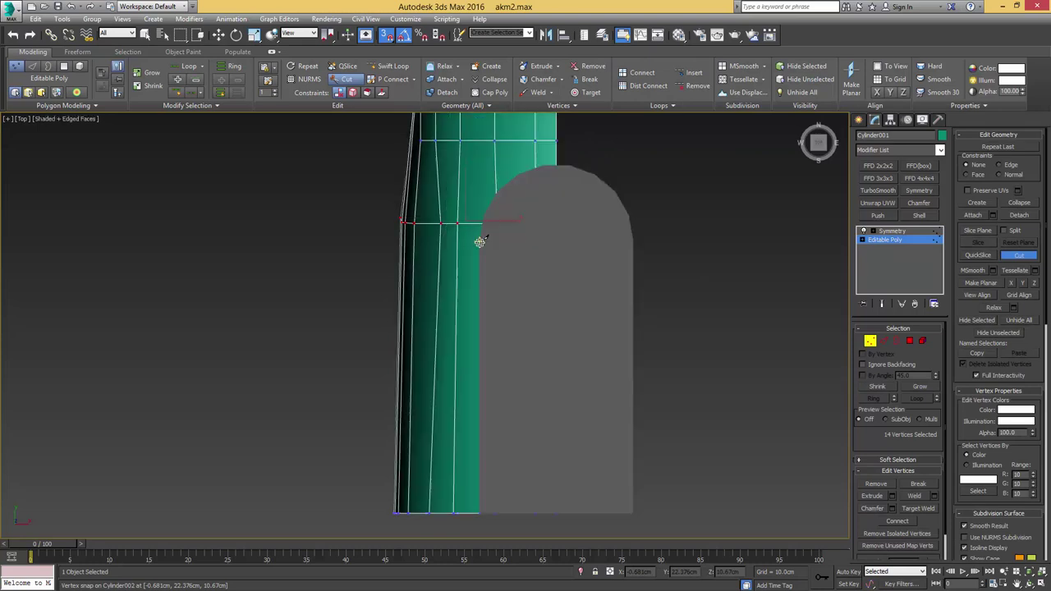
pyautogui.scroll(3, 498, 196)
pyautogui.click(495, 180)
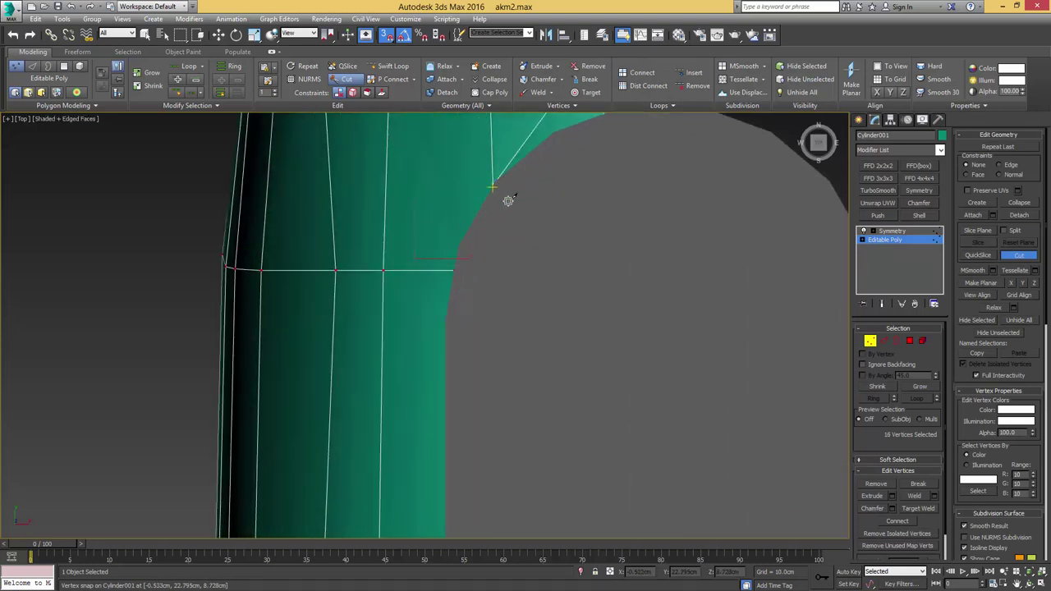
pyautogui.scroll(-3, 508, 200)
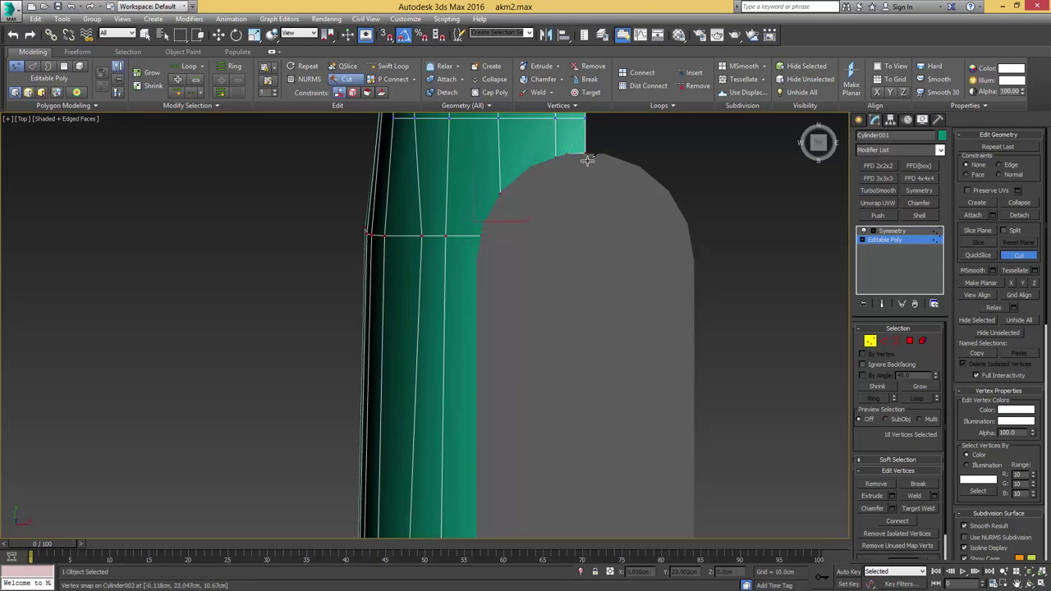
pyautogui.press('F3')
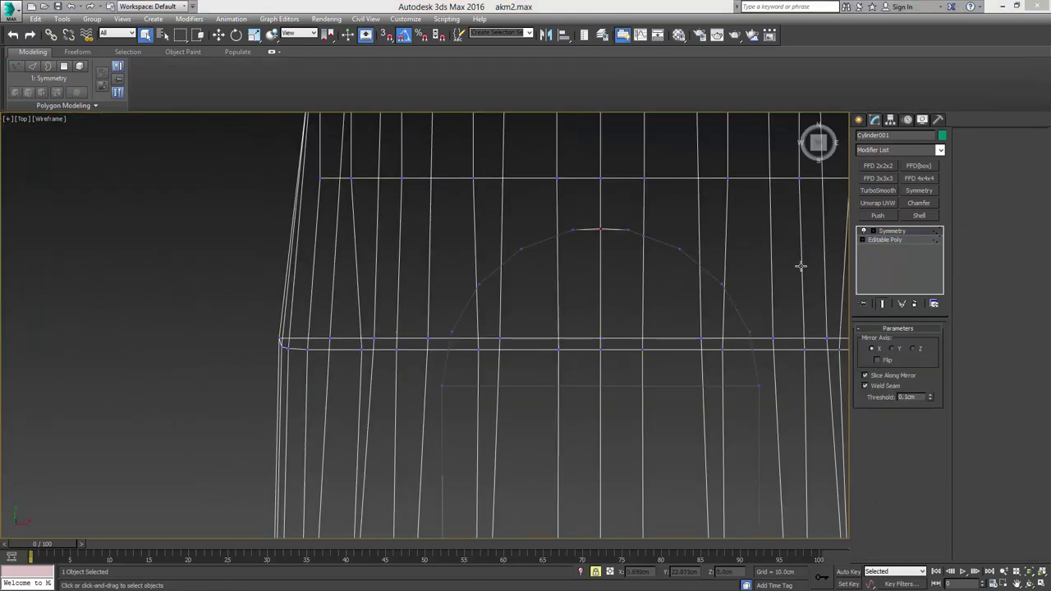
# Step: Delete the six stock polygons enclosed by the cut slot outline
pyautogui.click(898, 239)
pyautogui.press('4')
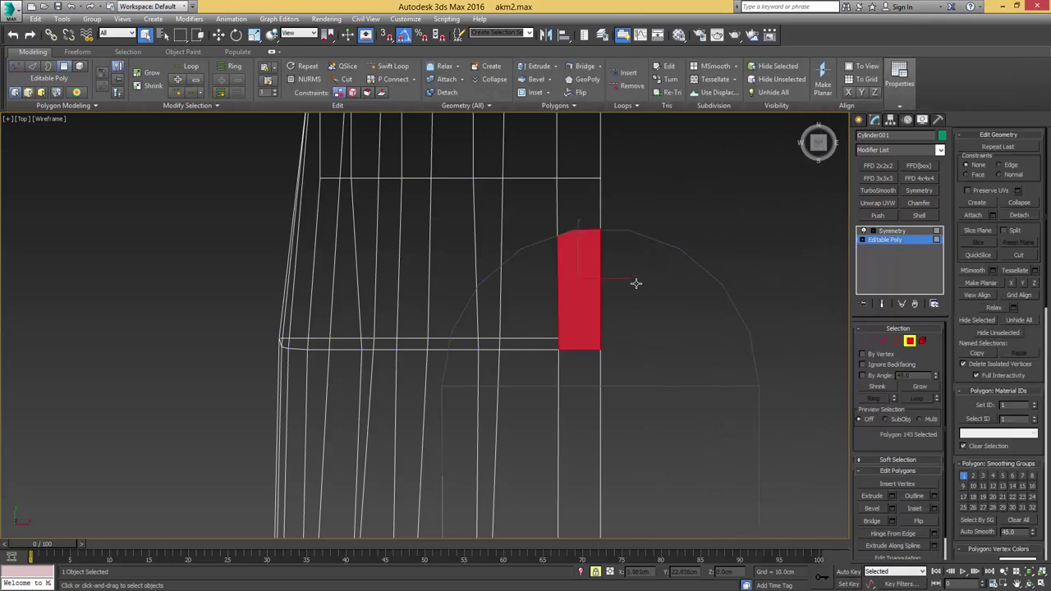
pyautogui.moveTo(535, 302); pyautogui.dragTo(563, 306, button='middle')
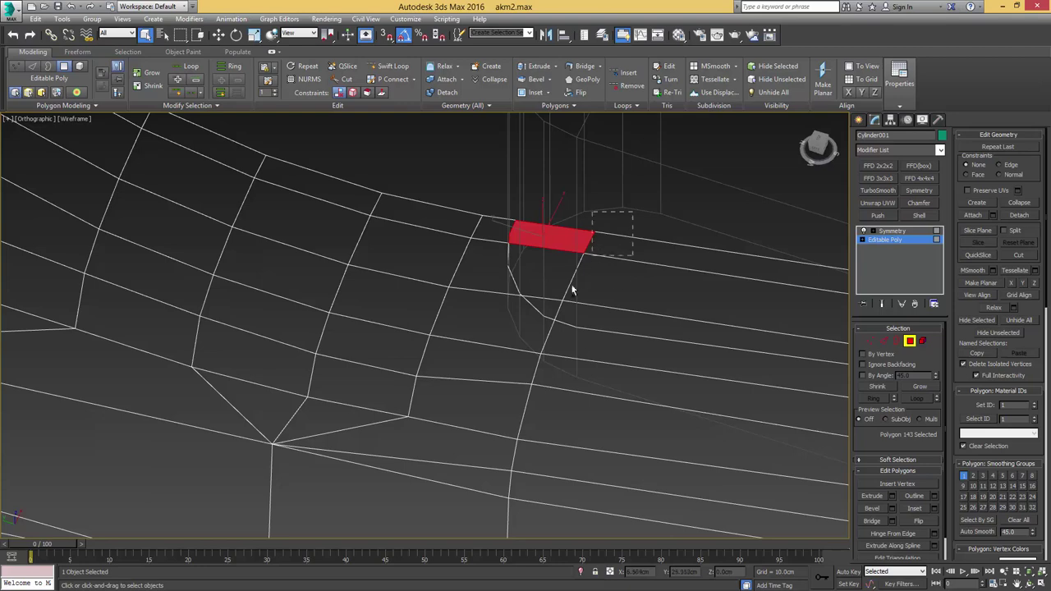
pyautogui.moveTo(572, 289); pyautogui.dragTo(560, 309)
pyautogui.moveTo(648, 289); pyautogui.dragTo(570, 254, button='middle')
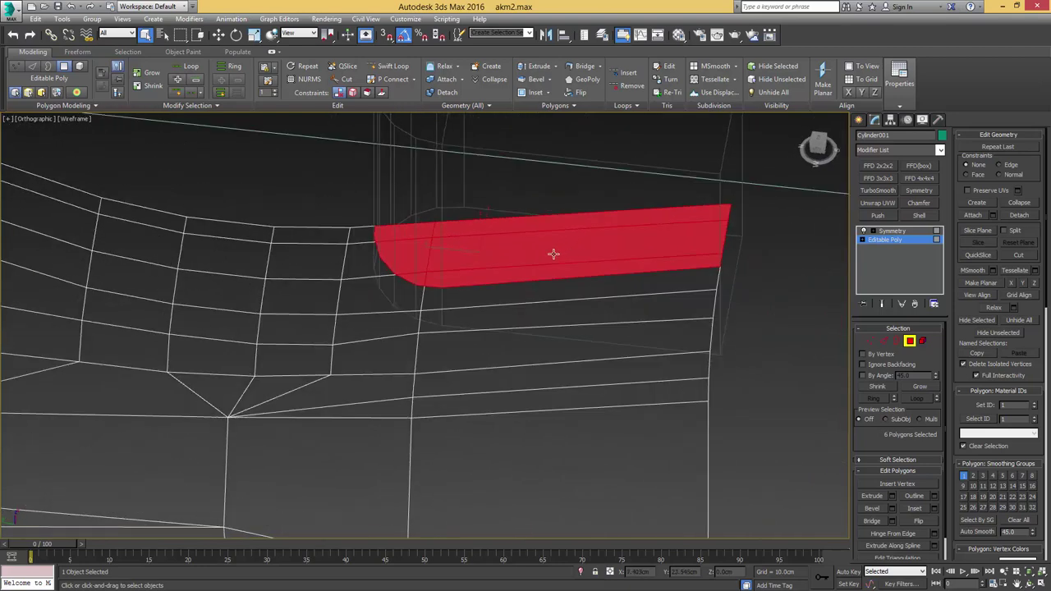
pyautogui.press('Delete')
# Step: Extend the open edges around the stock's slot straight down to form the cutout's inner walls
pyautogui.moveTo(500, 259); pyautogui.dragTo(545, 259, button='middle')
pyautogui.press('2')
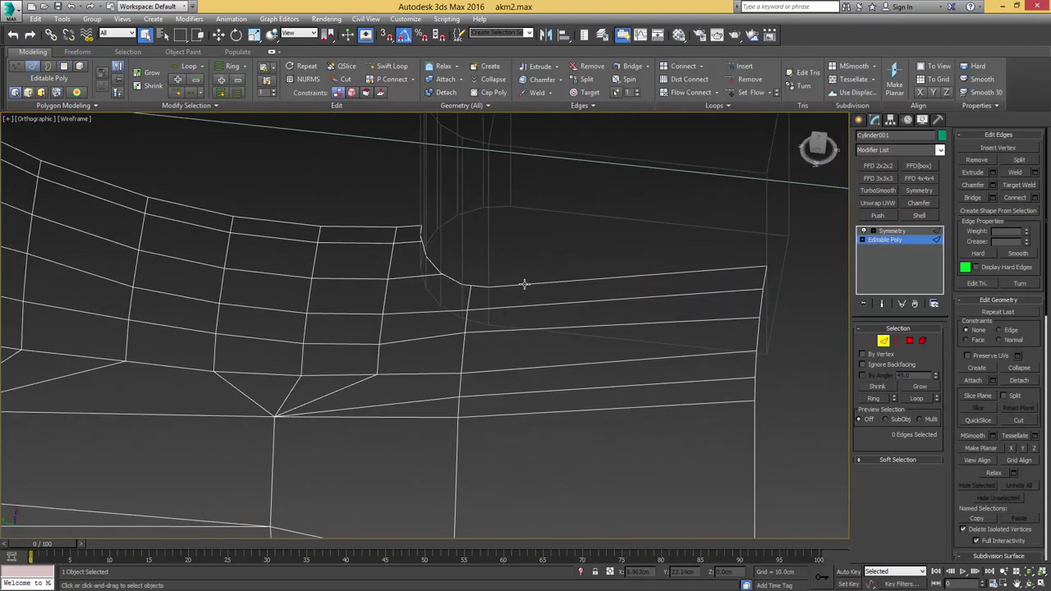
pyautogui.click(525, 284)
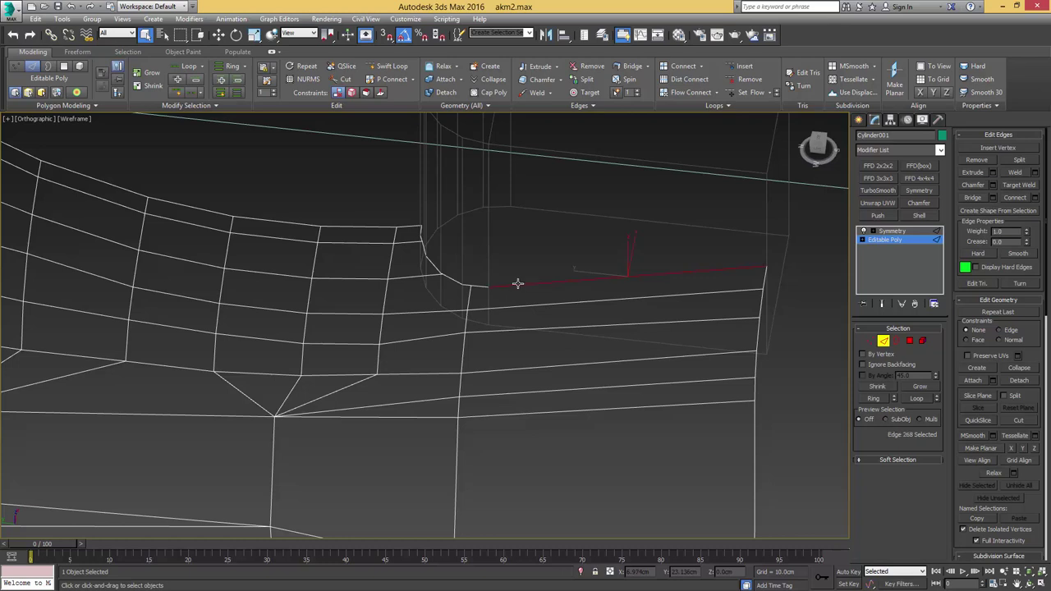
pyautogui.keyDown('ctrl'); pyautogui.click(477, 287); pyautogui.keyUp('ctrl')
pyautogui.scroll(3, 460, 287)
pyautogui.keyDown('ctrl'); pyautogui.click(456, 276); pyautogui.keyUp('ctrl')
pyautogui.keyDown('ctrl'); pyautogui.click(418, 253); pyautogui.keyUp('ctrl')
pyautogui.scroll(3, 421, 260)
pyautogui.keyDown('ctrl'); pyautogui.click(449, 260); pyautogui.keyUp('ctrl')
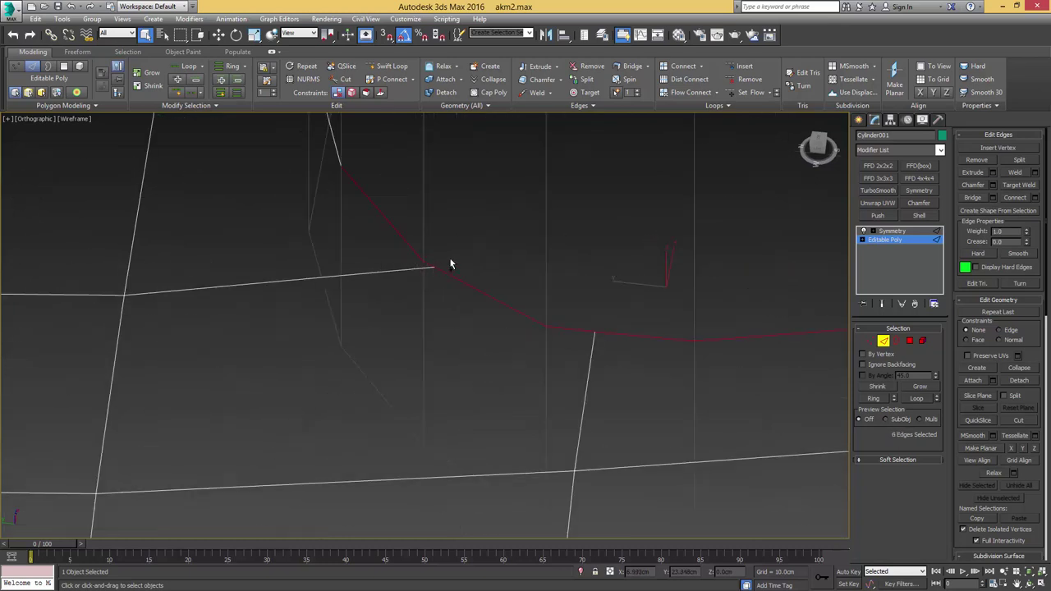
pyautogui.scroll(-2, 451, 260)
pyautogui.keyDown('ctrl'); pyautogui.click(394, 200); pyautogui.keyUp('ctrl')
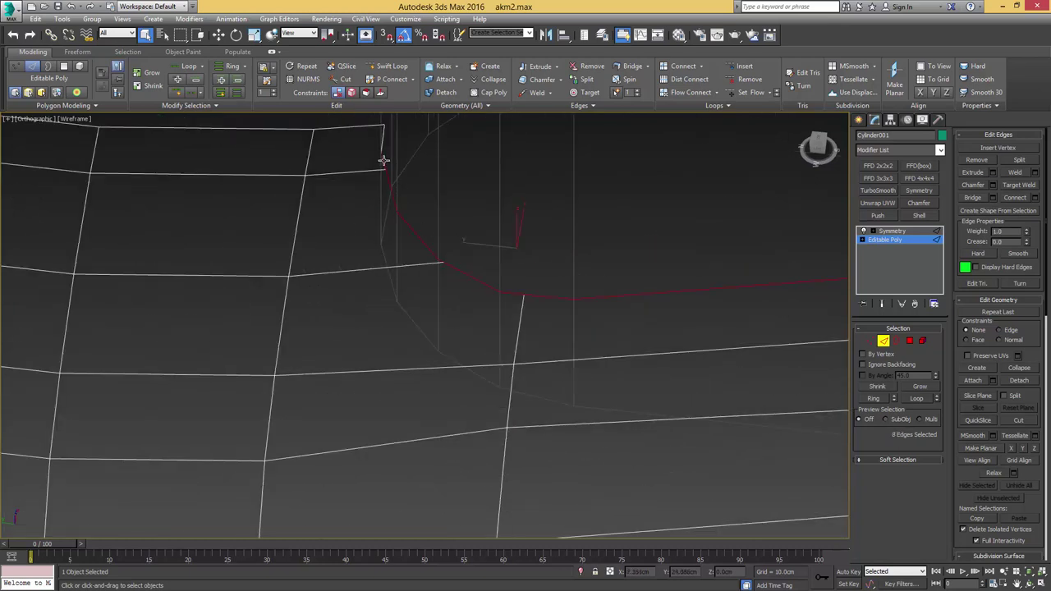
pyautogui.keyDown('ctrl'); pyautogui.click(384, 148); pyautogui.keyUp('ctrl')
pyautogui.keyDown('alt'); pyautogui.moveTo(385, 147); pyautogui.dragTo(409, 228, button='middle'); pyautogui.keyUp('alt')
pyautogui.scroll(-2, 439, 236)
pyautogui.press('w')
pyautogui.keyDown('shift'); pyautogui.moveTo(479, 204); pyautogui.dragTo(475, 294); pyautogui.keyUp('shift')
pyautogui.keyDown('alt'); pyautogui.moveTo(475, 294); pyautogui.dragTo(514, 298, button='middle'); pyautogui.keyUp('alt')
pyautogui.moveTo(514, 298); pyautogui.dragTo(514, 294)
pyautogui.moveTo(513, 294)
pyautogui.keyDown('alt'); pyautogui.mouseDown(button='middle')
pyautogui.moveTo(471, 290)
pyautogui.moveTo(496, 294)
pyautogui.mouseUp(button='middle'); pyautogui.keyUp('alt')
# Step: Check the mirrored cutout, isolate the stock in shaded display and return to editing its base mesh vertices
pyautogui.click(901, 241)
pyautogui.click(895, 232)
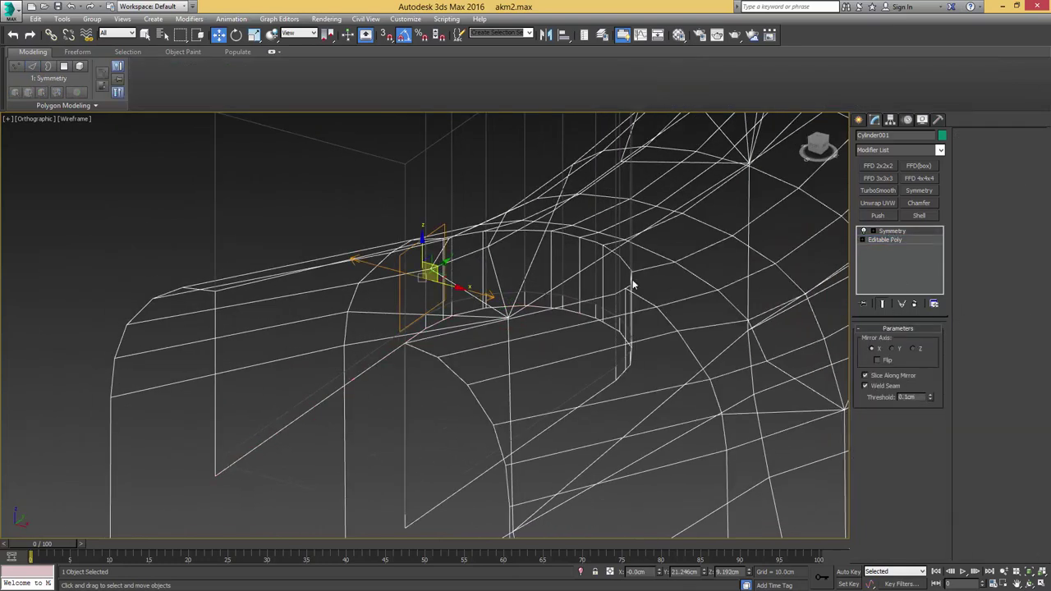
pyautogui.press('F3')
pyautogui.hotkey('alt', 'q')
pyautogui.keyDown('alt'); pyautogui.moveTo(633, 285); pyautogui.dragTo(611, 290, button='middle'); pyautogui.keyUp('alt')
pyautogui.click(884, 240)
pyautogui.press('1')
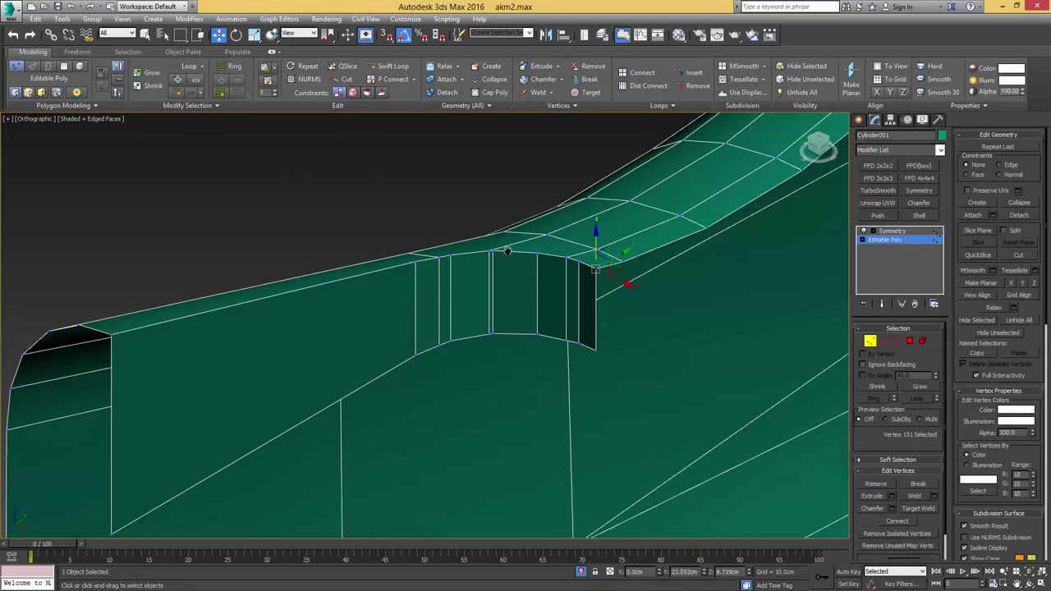
# Step: Remove the surplus vertical edge beside the narrow strip in the middle of the slot's curved inner wall
pyautogui.scroll(4, 501, 254)
pyautogui.press('2')
pyautogui.click(497, 260)
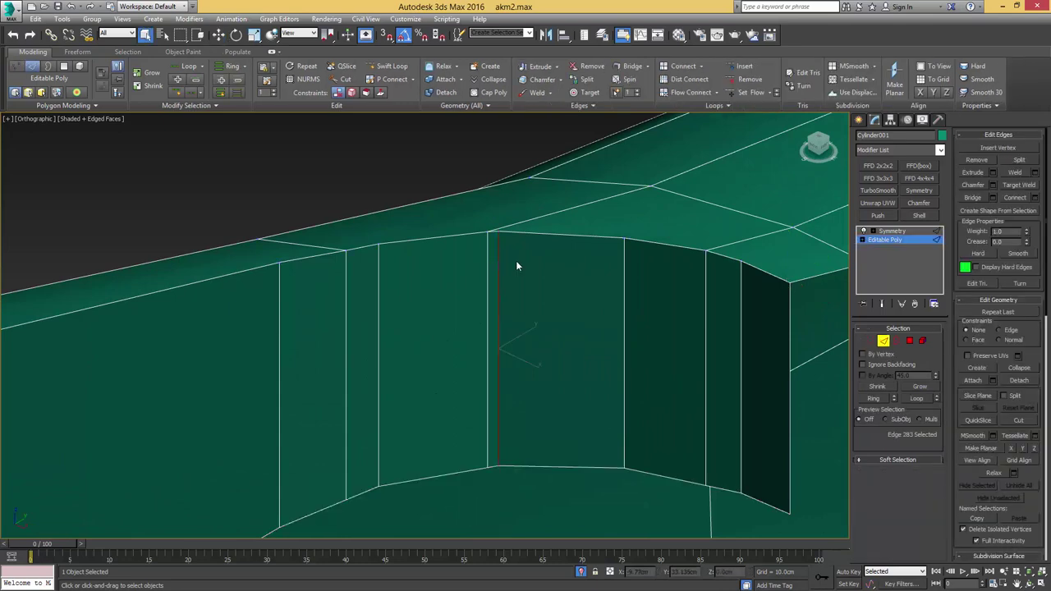
pyautogui.hotkey('ctrl', 'BackSpace')
pyautogui.moveTo(636, 283); pyautogui.dragTo(573, 270, button='middle')
pyautogui.scroll(-2, 575, 271)
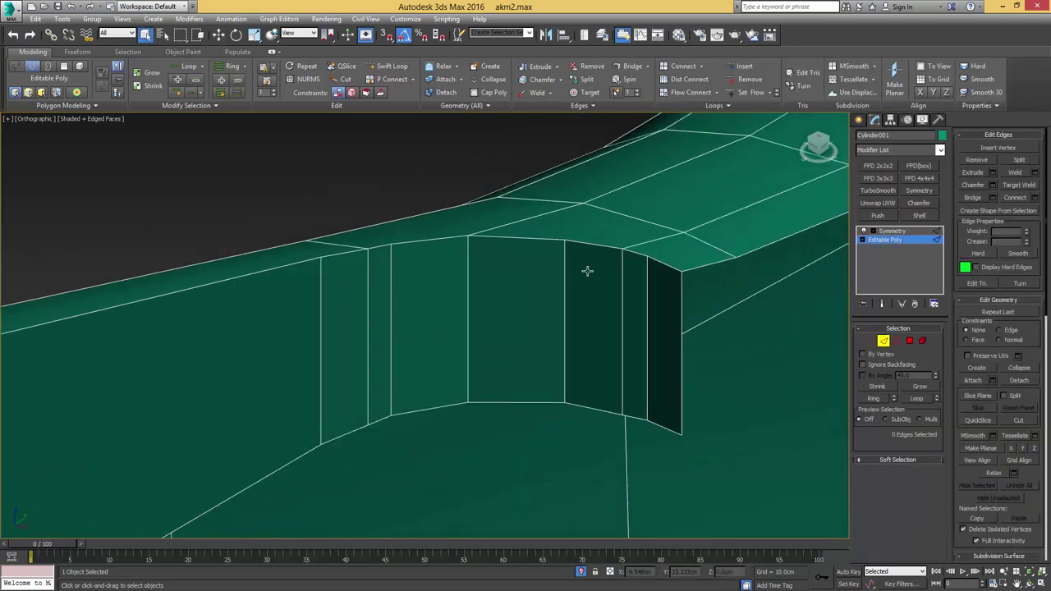
# Step: Remove the surplus edge where the slot's inner wall begins to curve
pyautogui.click(369, 264)
pyautogui.keyDown('alt'); pyautogui.moveTo(370, 266); pyautogui.dragTo(450, 304, button='middle'); pyautogui.keyUp('alt')
pyautogui.scroll(-2, 464, 272)
pyautogui.press('1')
pyautogui.press('2')
pyautogui.click(441, 254)
pyautogui.hotkey('ctrl', 'BackSpace')
pyautogui.moveTo(428, 261); pyautogui.dragTo(324, 284, button='middle')
pyautogui.press('1')
pyautogui.click(490, 234)
pyautogui.keyDown('ctrl'); pyautogui.click(312, 288); pyautogui.keyUp('ctrl')
pyautogui.hotkey('ctrl', 'shift', 'e')
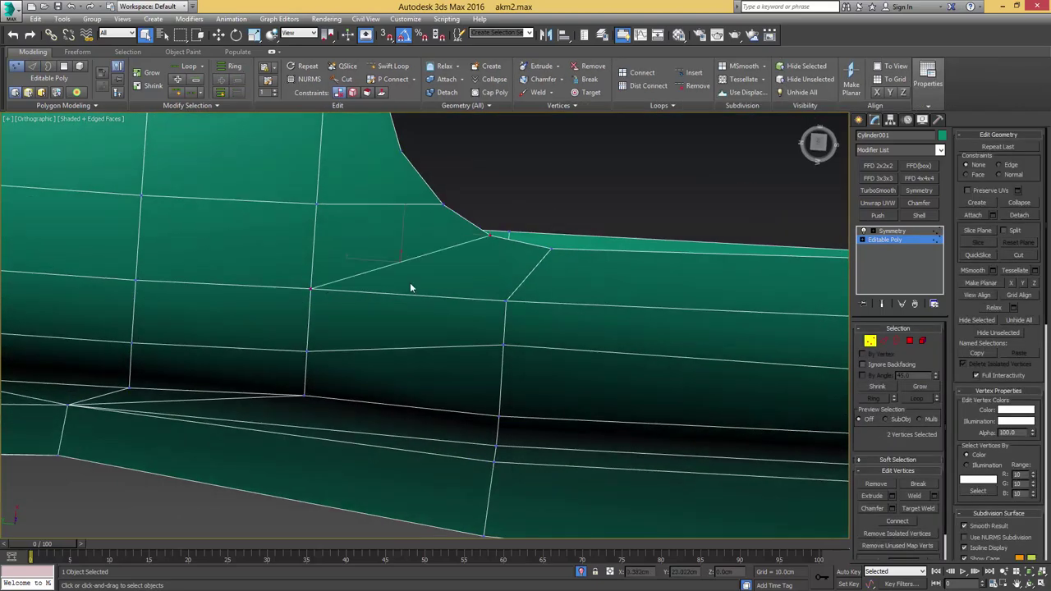
pyautogui.scroll(-4, 410, 285)
pyautogui.keyDown('alt'); pyautogui.moveTo(410, 285); pyautogui.dragTo(419, 307, button='middle'); pyautogui.keyUp('alt')
pyautogui.hotkey('ctrl', 'z')
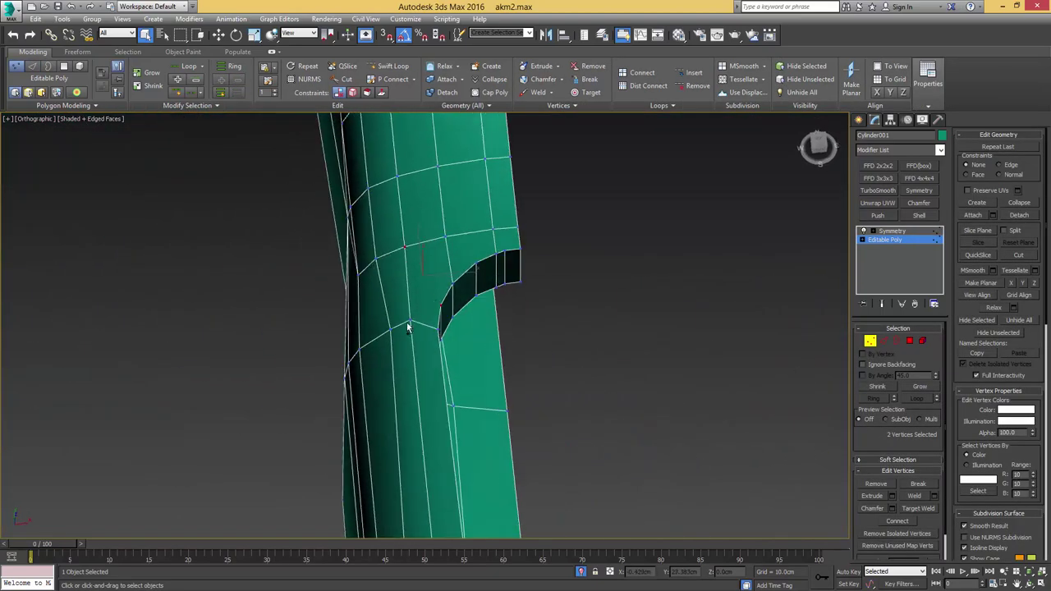
# Step: Connect the slot's curved rim vertices to the neighbouring vertices of the stock's top surface with new edges
pyautogui.press('2')
pyautogui.click(425, 281)
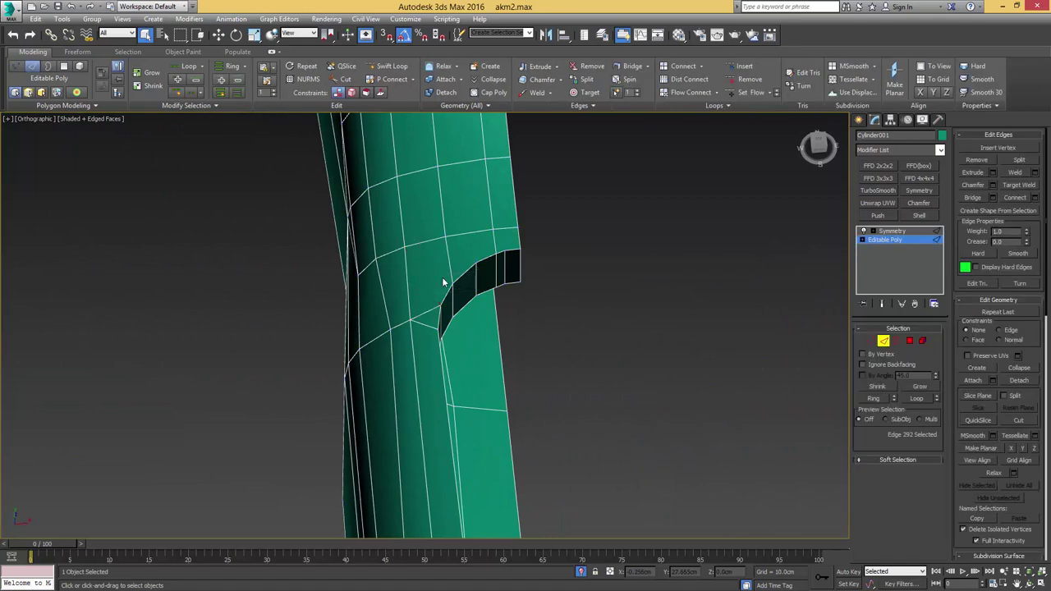
pyautogui.press('1')
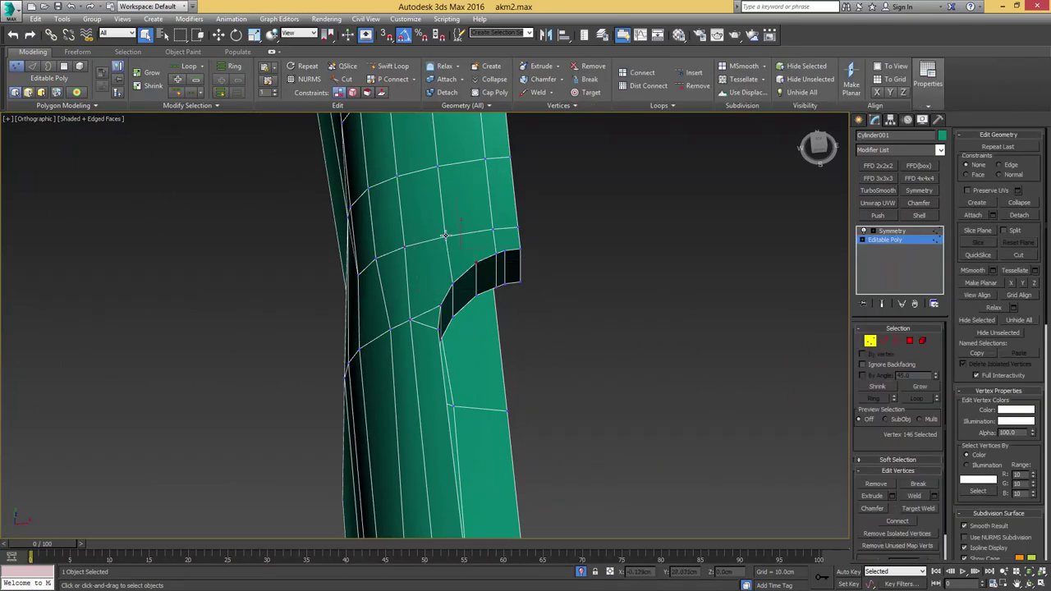
pyautogui.keyDown('alt'); pyautogui.moveTo(489, 267); pyautogui.dragTo(481, 279, button='middle'); pyautogui.keyUp('alt')
pyautogui.scroll(4, 494, 267)
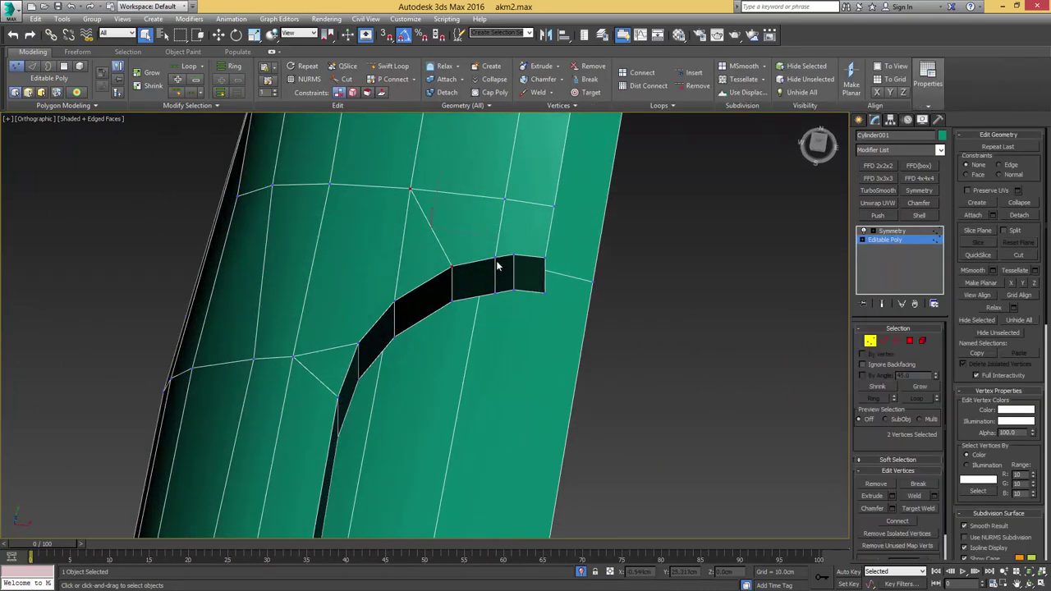
# Step: Target-weld the surplus upper and lower vertices of the slot's rear wall onto the adjacent wall vertices
pyautogui.hotkey('ctrl', 'w')
pyautogui.click(514, 256)
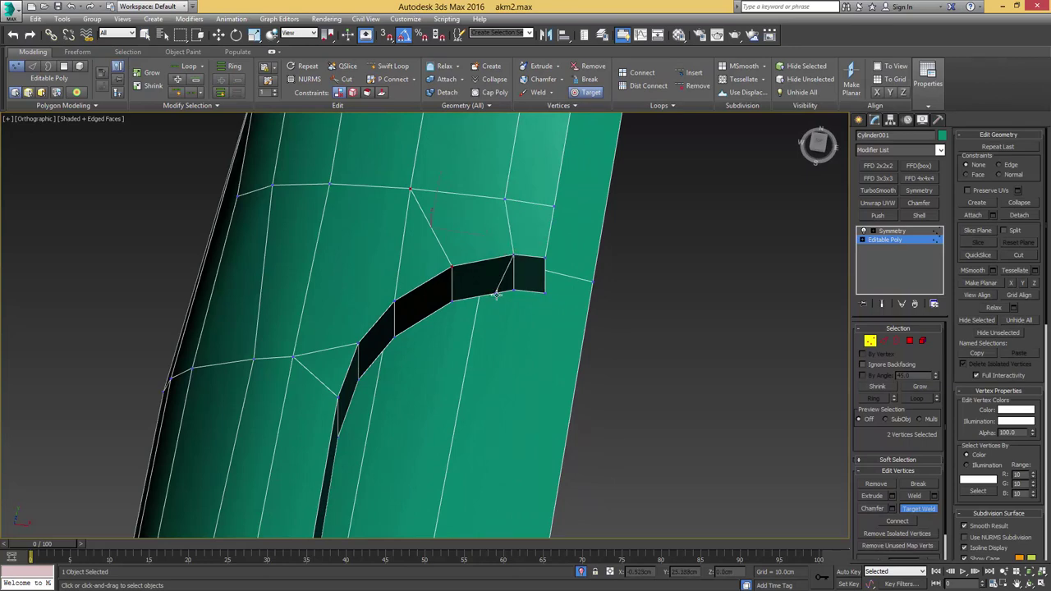
pyautogui.click(514, 289)
pyautogui.scroll(-4, 512, 290)
pyautogui.keyDown('alt'); pyautogui.moveTo(509, 291); pyautogui.dragTo(598, 256, button='middle'); pyautogui.keyUp('alt')
pyautogui.scroll(2, 514, 249)
pyautogui.rightClick(495, 226)
# Step: Bridge the front vertical edge of the slot wall to the short edge on the stock's outer front side
pyautogui.click(491, 227)
pyautogui.keyDown('ctrl'); pyautogui.click(494, 262); pyautogui.keyUp('ctrl')
pyautogui.press('1')
pyautogui.scroll(-3, 496, 267)
pyautogui.scroll(4, 567, 257)
pyautogui.press('2')
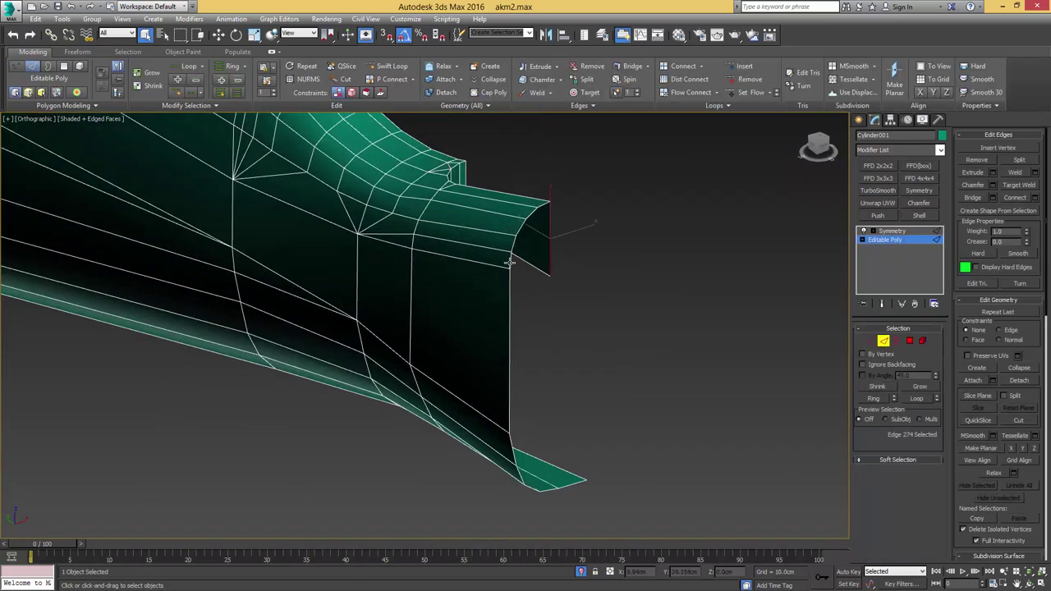
pyautogui.keyDown('ctrl'); pyautogui.click(509, 261); pyautogui.keyUp('ctrl')
pyautogui.click(978, 200)
# Step: Cap the remaining rounded opening above the bridged face and remove the diagonal edge between the two polygons
pyautogui.scroll(4, 529, 227)
pyautogui.moveTo(525, 225); pyautogui.dragTo(575, 253, button='middle')
pyautogui.press('3')
pyautogui.click(581, 261)
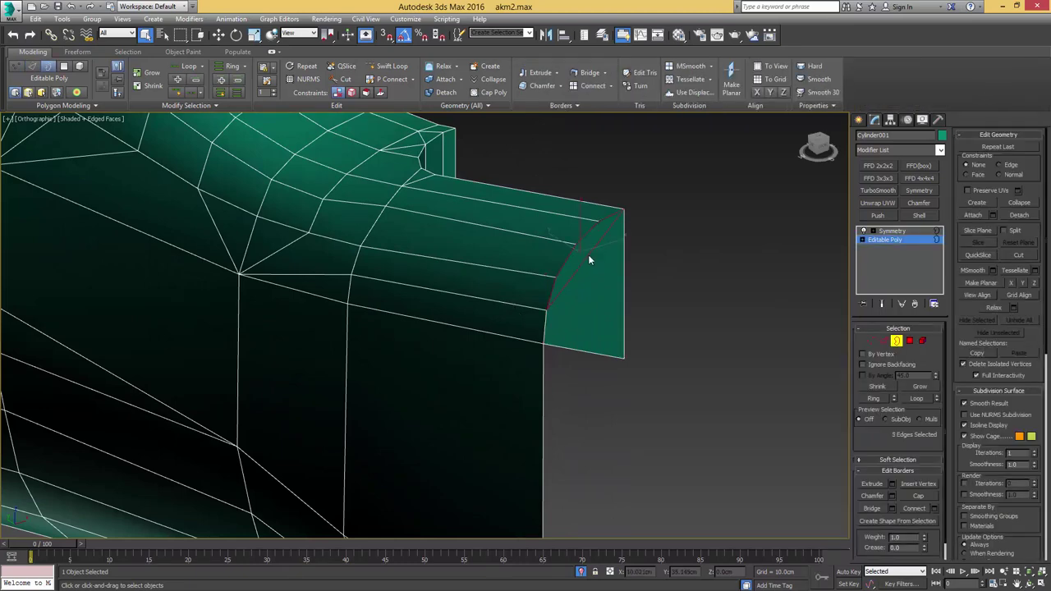
pyautogui.hotkey('alt', 'p')
pyautogui.press('2')
pyautogui.click(580, 261)
pyautogui.press('BackSpace')
# Step: Select the five open edges down the stock's front side and extrude them inward toward the centre
pyautogui.scroll(-5, 586, 271)
pyautogui.moveTo(581, 271); pyautogui.dragTo(600, 300, button='middle')
pyautogui.click(602, 306)
pyautogui.moveTo(597, 389); pyautogui.dragTo(578, 299, button='middle')
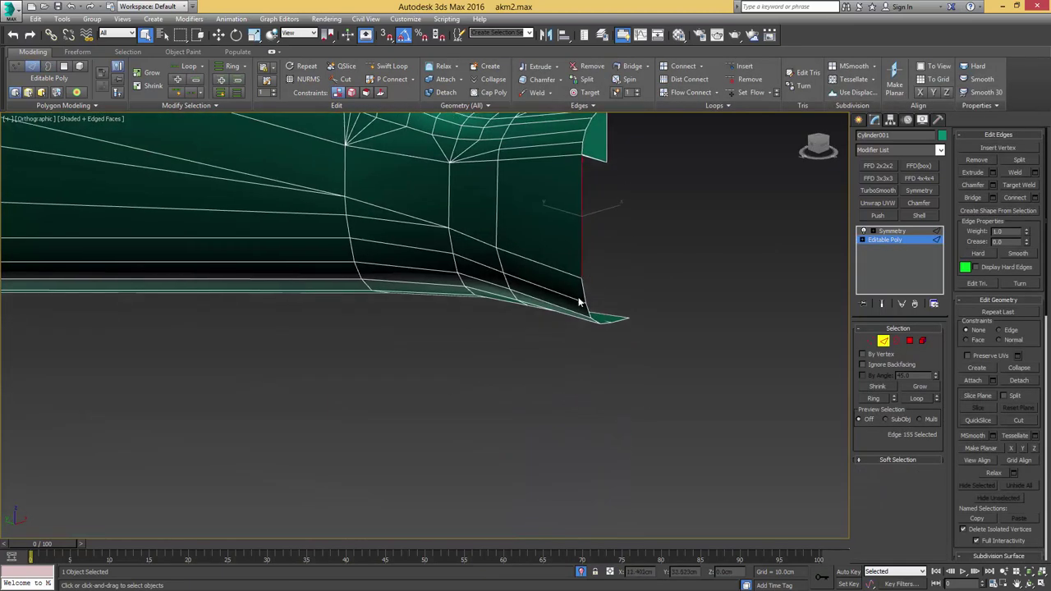
pyautogui.scroll(2, 578, 301)
pyautogui.keyDown('ctrl'); pyautogui.click(587, 291); pyautogui.keyUp('ctrl')
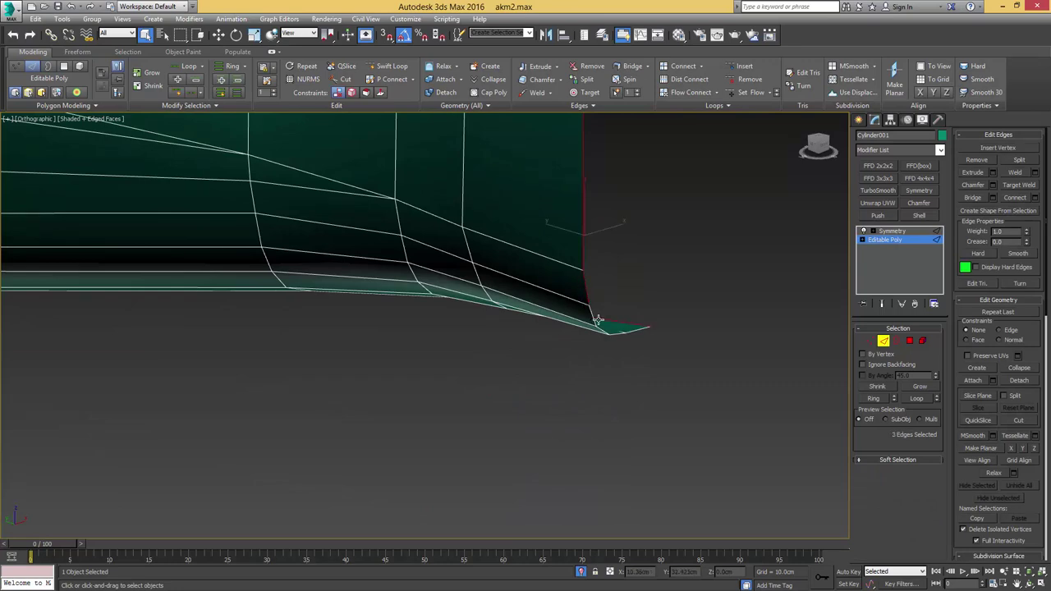
pyautogui.keyDown('ctrl'); pyautogui.click(590, 319); pyautogui.keyUp('ctrl')
pyautogui.moveTo(600, 314)
pyautogui.keyDown('alt'); pyautogui.mouseDown(button='middle')
pyautogui.moveTo(606, 335)
pyautogui.moveTo(615, 318)
pyautogui.mouseUp(button='middle'); pyautogui.keyUp('alt')
pyautogui.keyDown('ctrl'); pyautogui.click(598, 336); pyautogui.keyUp('ctrl')
pyautogui.keyDown('ctrl'); pyautogui.click(619, 350); pyautogui.keyUp('ctrl')
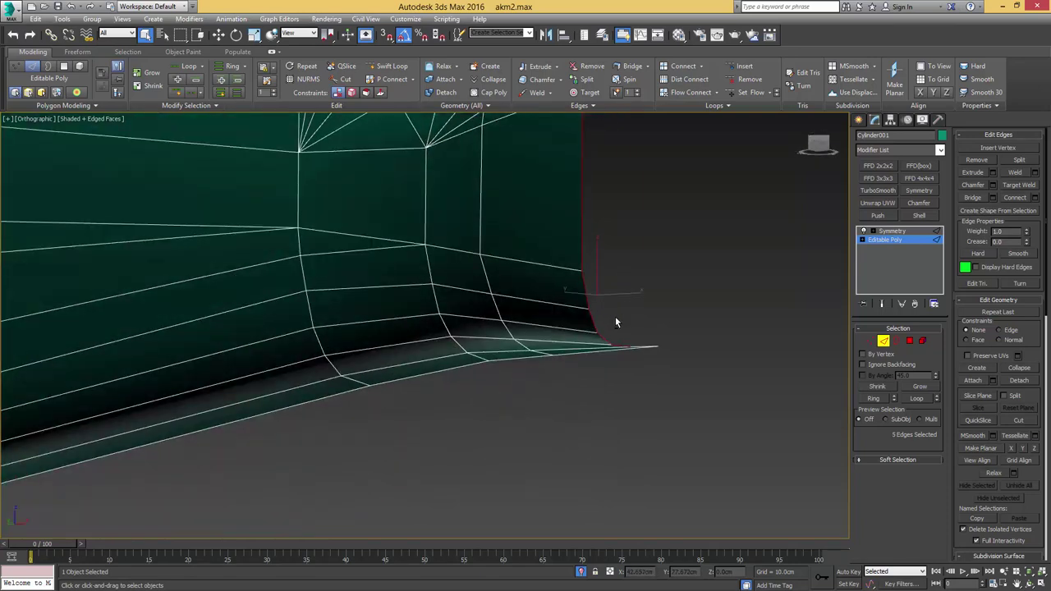
pyautogui.moveTo(615, 199); pyautogui.dragTo(592, 313, button='middle')
pyautogui.press('w')
pyautogui.keyDown('shift'); pyautogui.moveTo(609, 389); pyautogui.dragTo(688, 363); pyautogui.keyUp('shift')
pyautogui.press('z')
pyautogui.hotkey('ctrl', 'z')
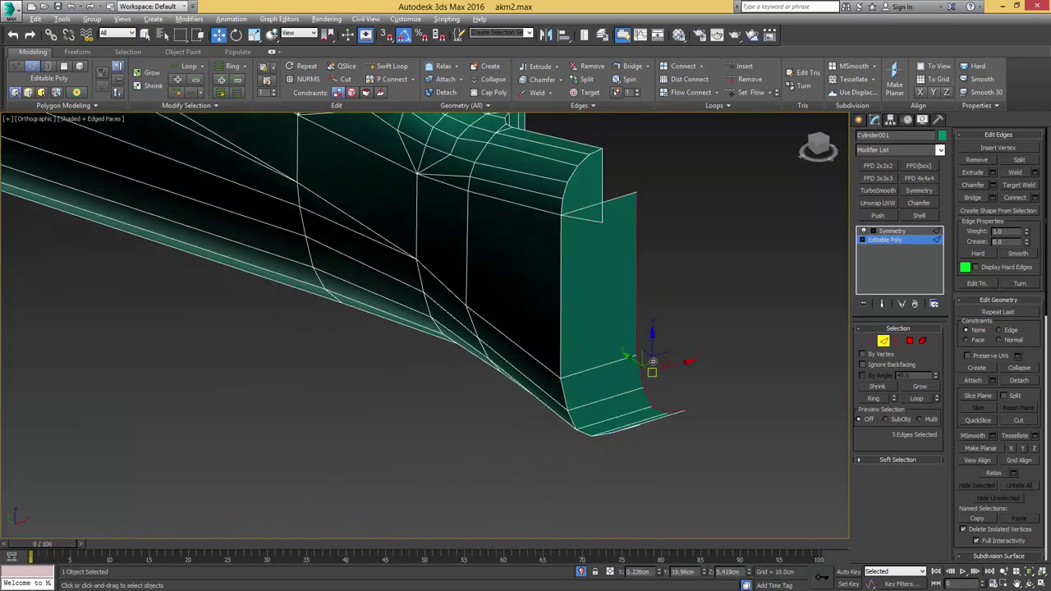
# Step: Flatten the extruded front edges along X and align them with the stock's centre plane
pyautogui.press('x')
pyautogui.scroll(8, 631, 312)
pyautogui.moveTo(645, 383); pyautogui.dragTo(698, 340, button='middle')
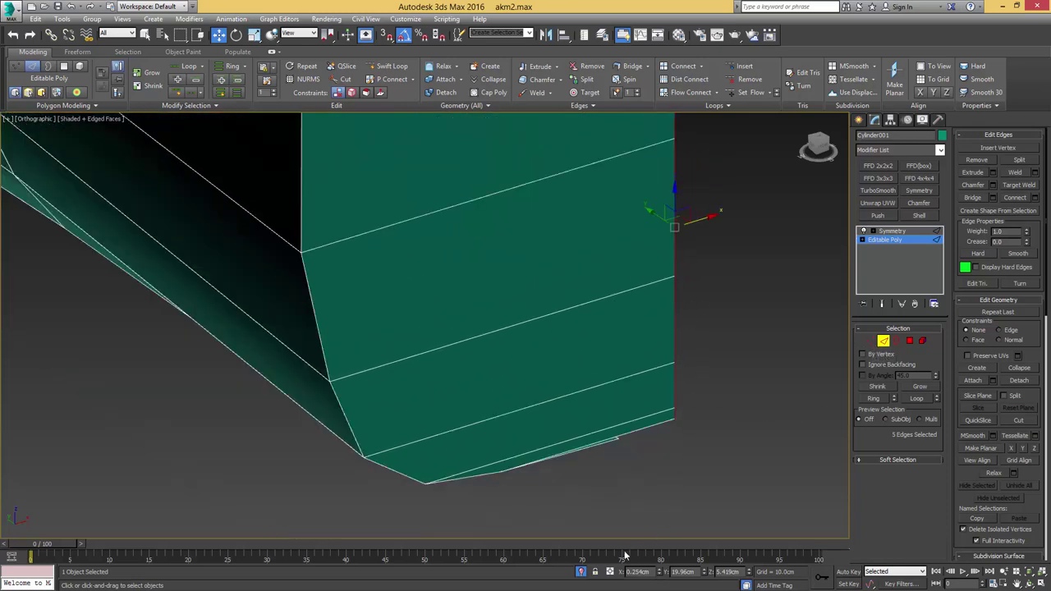
pyautogui.press('Return')
# Step: Target-weld the front face's loose bottom vertex to the underside and its top inner vertex to the slot wall's lower corner
pyautogui.scroll(6, 626, 400)
pyautogui.moveTo(629, 440); pyautogui.dragTo(584, 429, button='middle')
pyautogui.press('1')
pyautogui.hotkey('ctrl', 'shift', 'w')
pyautogui.scroll(3, 565, 296)
pyautogui.scroll(-3, 566, 292)
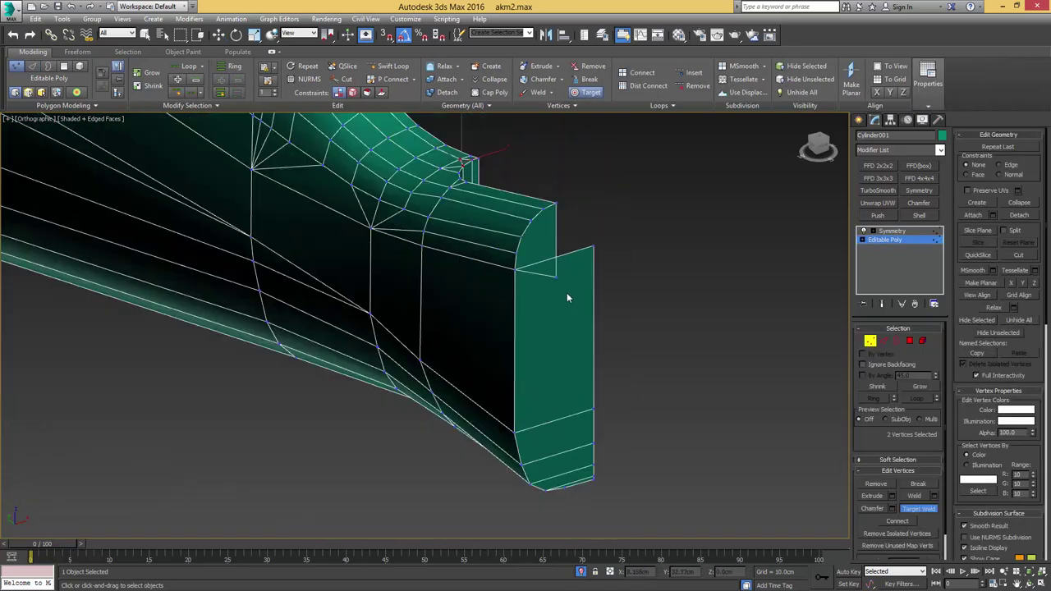
pyautogui.keyDown('alt'); pyautogui.moveTo(556, 289); pyautogui.dragTo(535, 312, button='middle'); pyautogui.keyUp('alt')
pyautogui.click(538, 306)
# Step: Extrude the front face's slanted inner edge toward the stock's centre with snapping off
pyautogui.press('2')
pyautogui.press('q')
pyautogui.click(509, 312)
pyautogui.press('w')
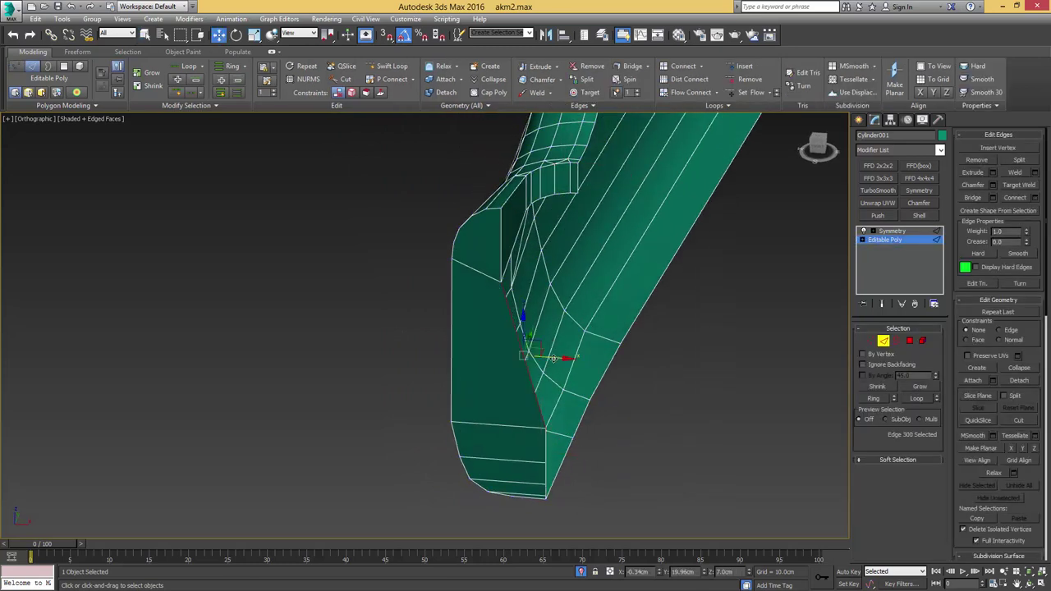
pyautogui.keyDown('shift'); pyautogui.moveTo(562, 359); pyautogui.dragTo(630, 360); pyautogui.keyUp('shift')
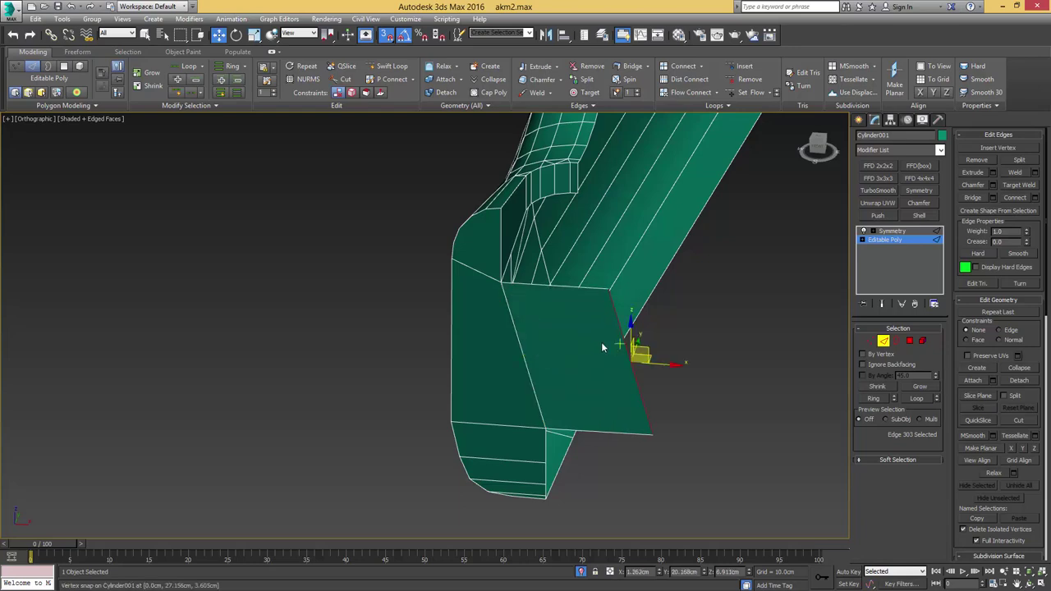
pyautogui.hotkey('ctrl', 'z')
pyautogui.press('s')
pyautogui.keyDown('shift'); pyautogui.moveTo(549, 359); pyautogui.dragTo(600, 360); pyautogui.keyUp('shift')
pyautogui.press('1')
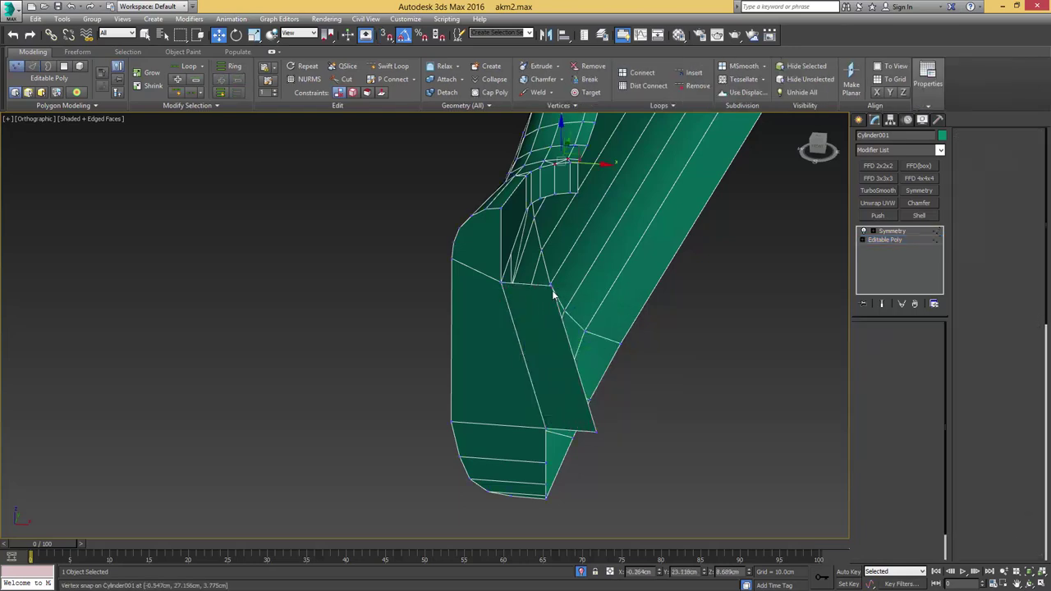
# Step: Move the new face's upper vertex onto the centre plane and target-weld its lower vertex to the centre vertex below
pyautogui.press('q')
pyautogui.click(553, 286)
pyautogui.keyDown('alt'); pyautogui.moveTo(555, 290); pyautogui.dragTo(647, 311, button='middle'); pyautogui.keyUp('alt')
pyautogui.press('w')
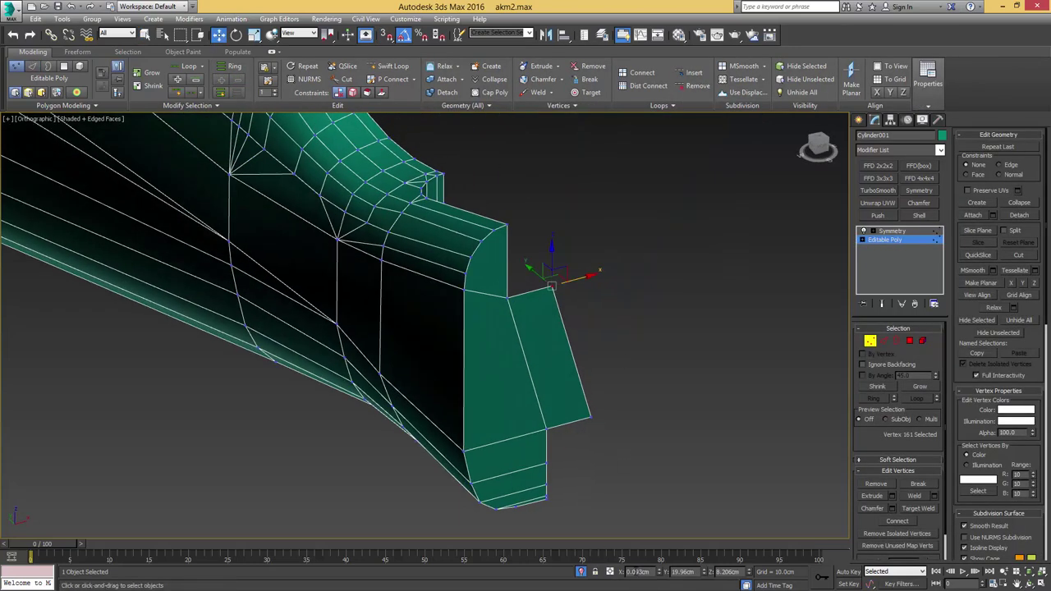
pyautogui.press('Return')
pyautogui.moveTo(607, 424); pyautogui.dragTo(687, 366, button='middle')
pyautogui.press('e')
pyautogui.press('w')
pyautogui.hotkey('ctrl', 'shift', 'w')
pyautogui.click(585, 346)
# Step: Check the closed front end with the Symmetry modifier active and return to the Editable Poly level
pyautogui.scroll(-4, 584, 330)
pyautogui.press('e')
pyautogui.press('1')
pyautogui.click(884, 231)
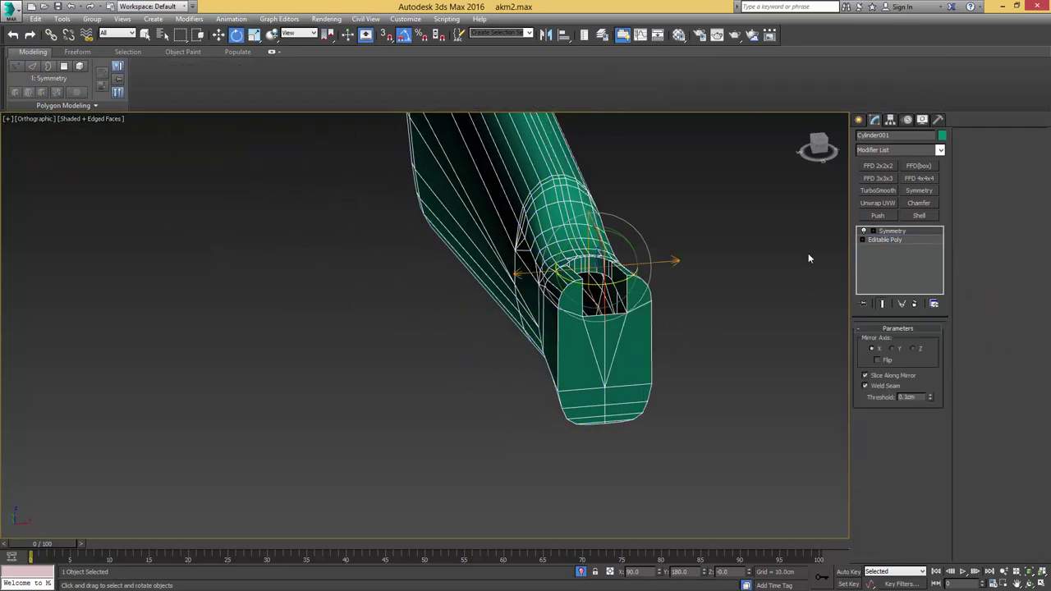
pyautogui.moveTo(533, 305); pyautogui.dragTo(572, 300, button='middle')
pyautogui.scroll(4, 615, 300)
pyautogui.click(881, 242)
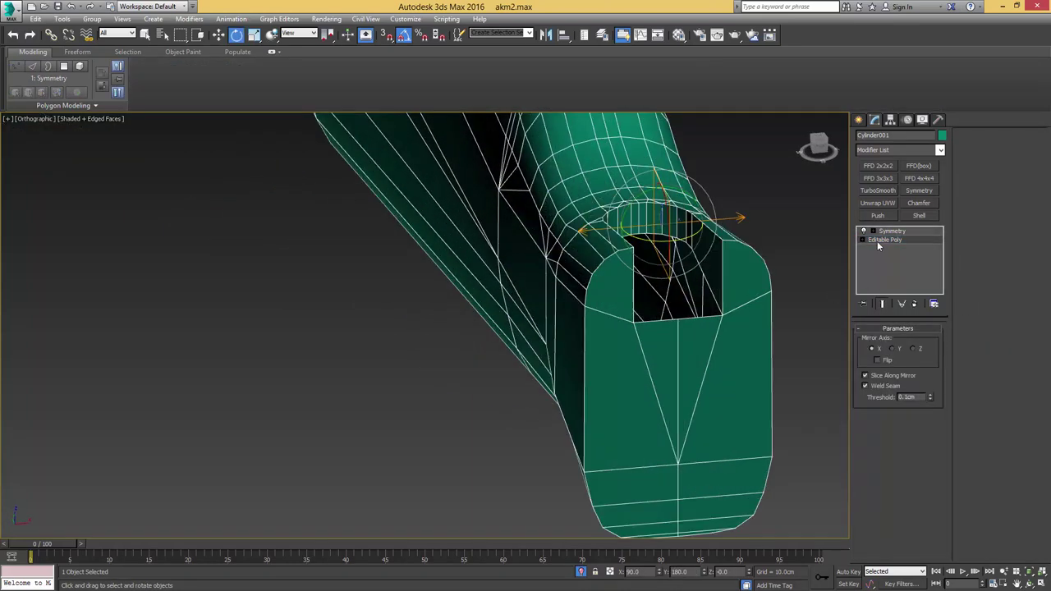
# Step: Extrude the six lower edges of the slot wall sideways and align them at X 0 to form the slot floor
pyautogui.press('2')
pyautogui.press('q')
pyautogui.keyDown('alt'); pyautogui.moveTo(653, 281); pyautogui.dragTo(630, 305, button='middle'); pyautogui.keyUp('alt')
pyautogui.click(674, 279)
pyautogui.press('w')
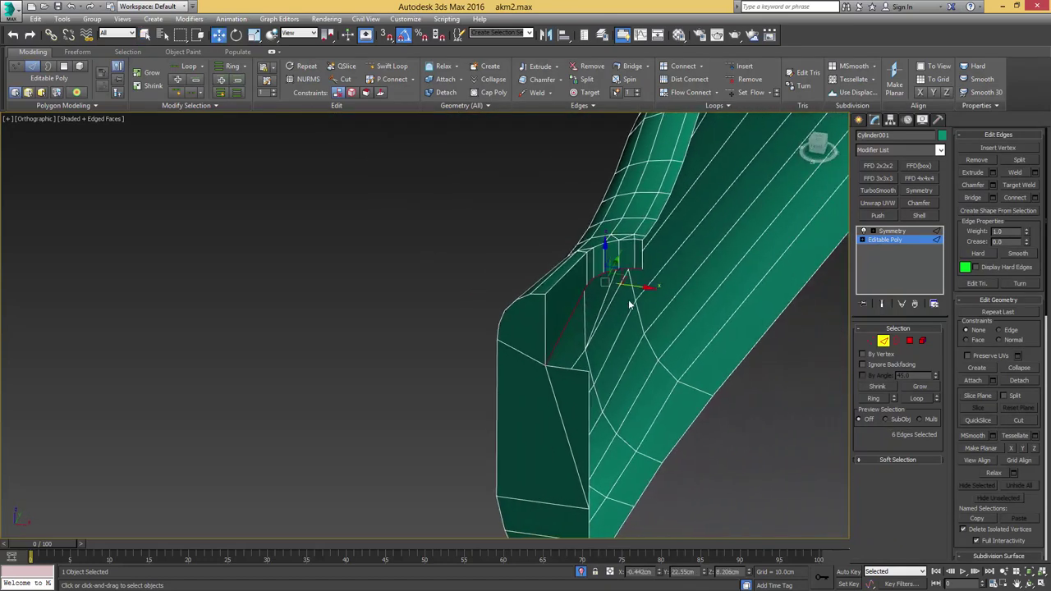
pyautogui.keyDown('shift'); pyautogui.moveTo(646, 287); pyautogui.dragTo(727, 316); pyautogui.keyUp('shift')
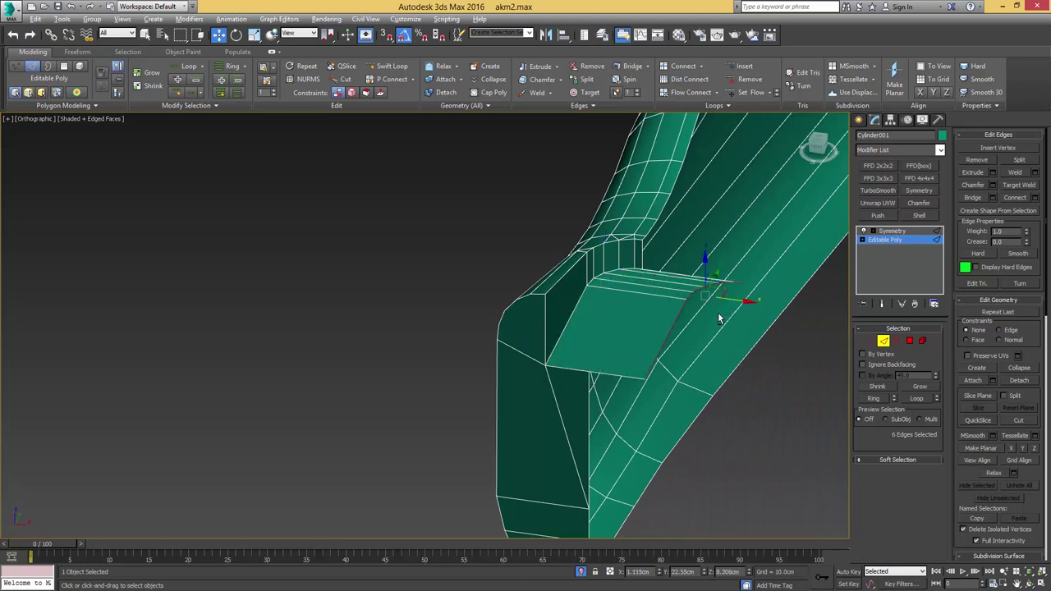
pyautogui.press('x')
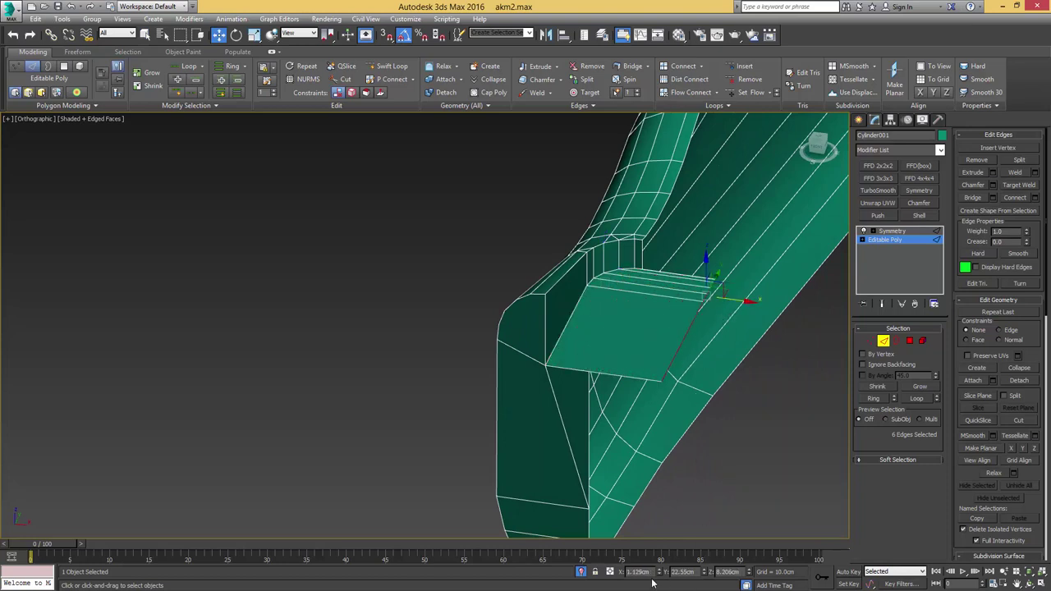
pyautogui.press('Return')
pyautogui.scroll(5, 574, 378)
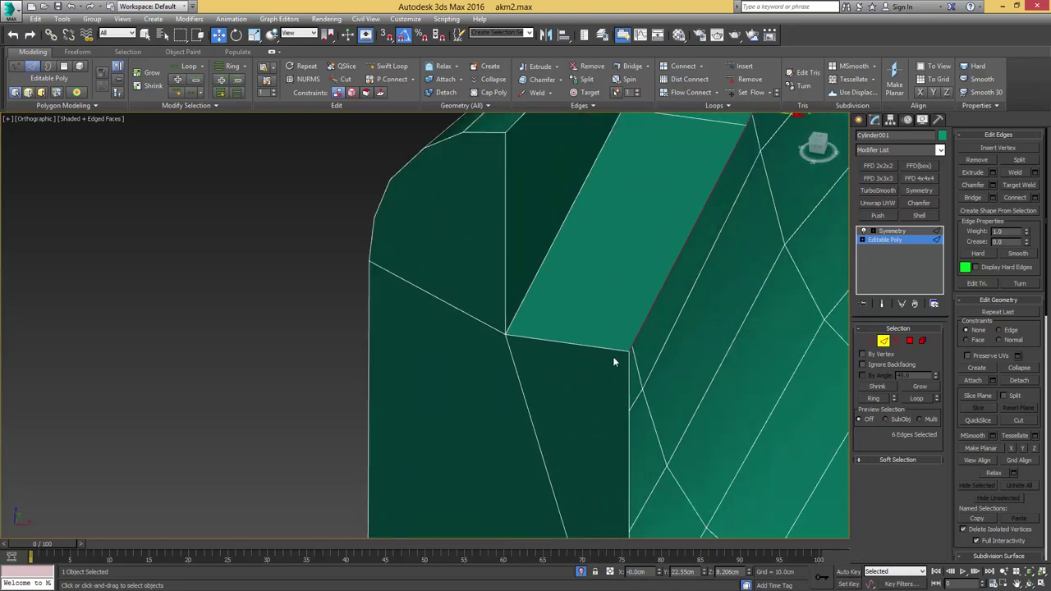
# Step: Weld the two overlapping vertices where the slot floor's front corner meets the front face at the centre
pyautogui.press('1')
pyautogui.press('q')
pyautogui.keyDown('alt'); pyautogui.moveTo(621, 359); pyautogui.dragTo(624, 363, button='middle'); pyautogui.keyUp('alt')
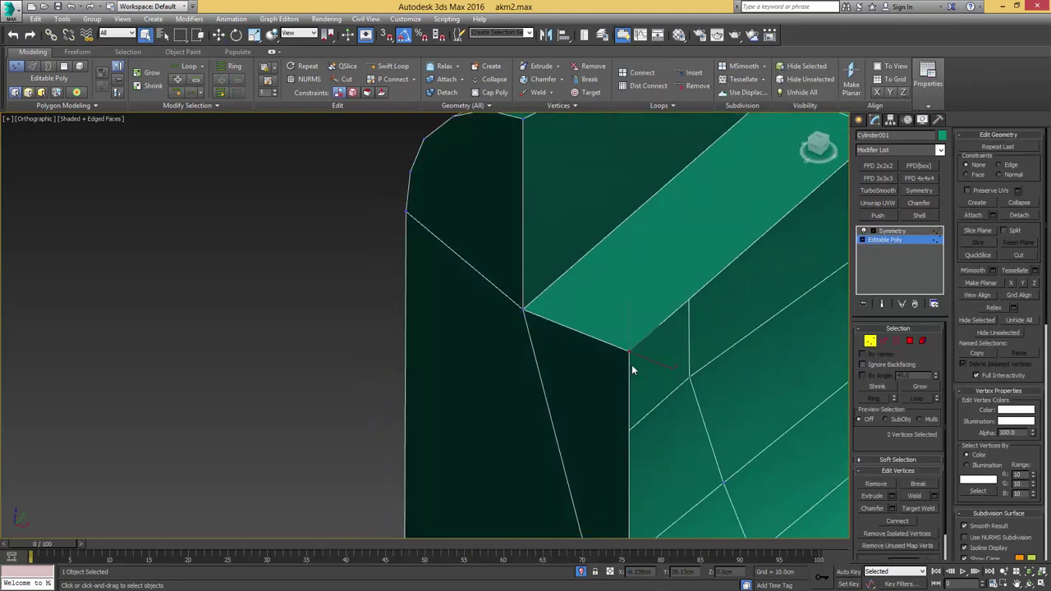
pyautogui.scroll(-2, 646, 312)
pyautogui.moveTo(657, 312); pyautogui.dragTo(556, 401, button='middle')
pyautogui.moveTo(624, 345); pyautogui.dragTo(546, 381, button='middle')
pyautogui.scroll(5, 609, 319)
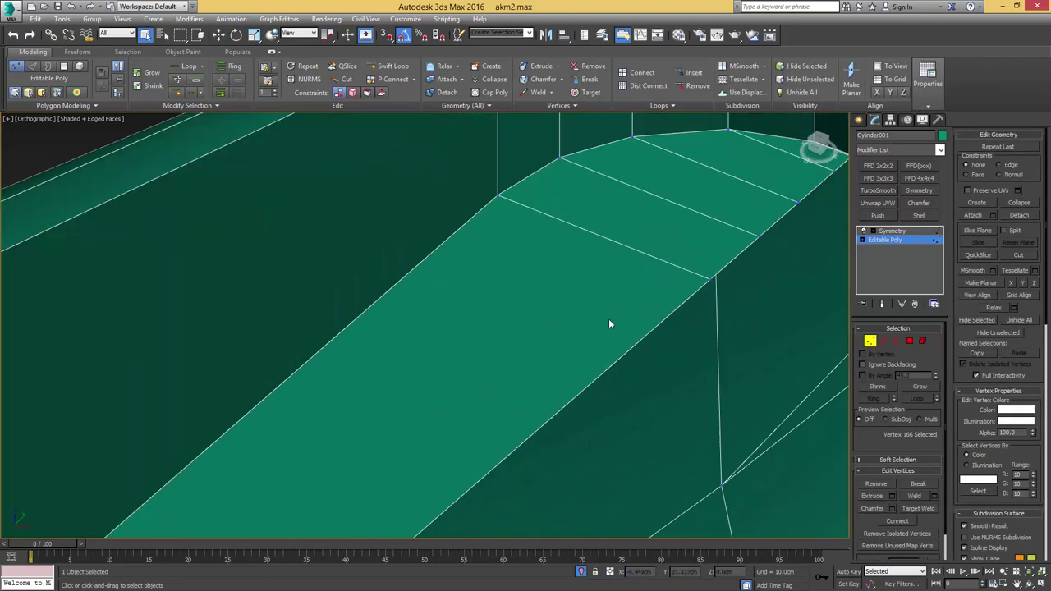
pyautogui.press('2')
pyautogui.scroll(-3, 692, 298)
pyautogui.press('1')
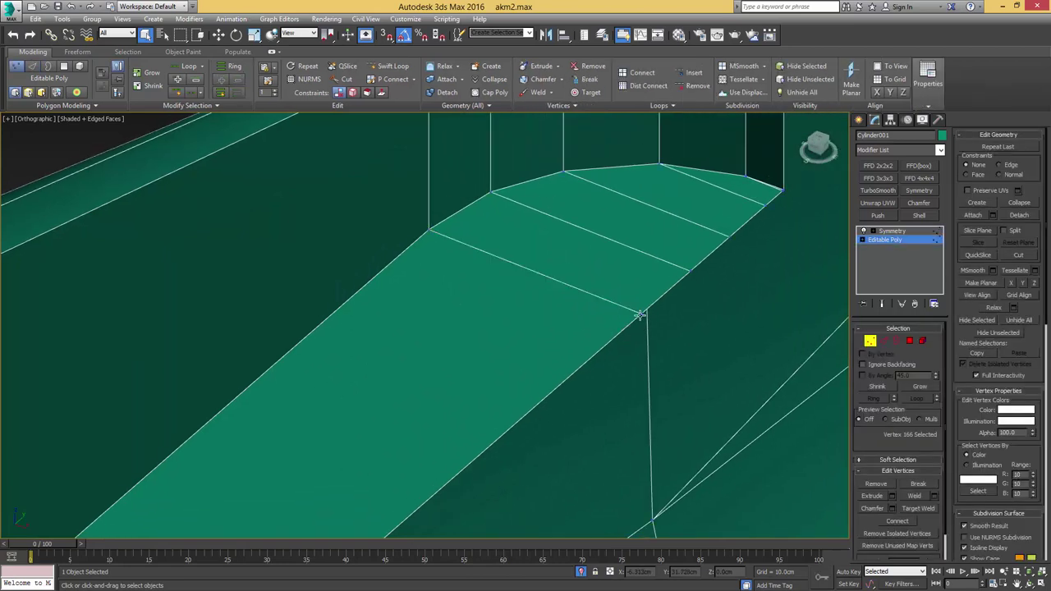
# Step: Remove the cross edges dividing the slot floor, including the thin sliver edge at its rear end
pyautogui.scroll(-3, 626, 343)
pyautogui.keyDown('alt'); pyautogui.moveTo(627, 343); pyautogui.dragTo(604, 362, button='middle'); pyautogui.keyUp('alt')
pyautogui.moveTo(631, 348); pyautogui.dragTo(580, 382, button='middle')
pyautogui.scroll(2, 584, 378)
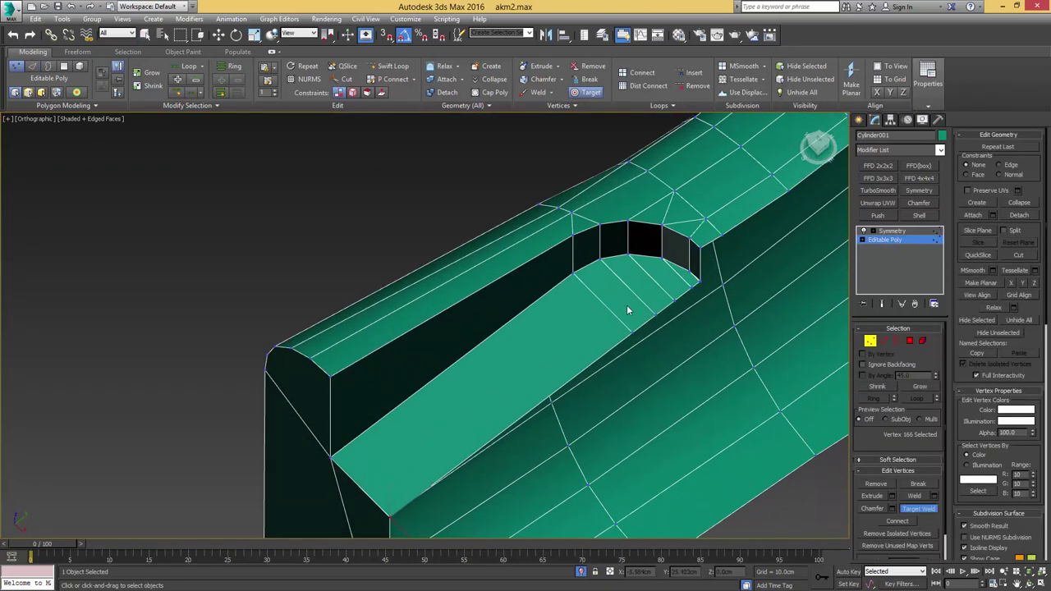
pyautogui.press('2')
pyautogui.click(620, 319)
pyautogui.keyDown('ctrl'); pyautogui.click(649, 308); pyautogui.keyUp('ctrl')
pyautogui.keyDown('ctrl'); pyautogui.click(664, 291); pyautogui.keyUp('ctrl')
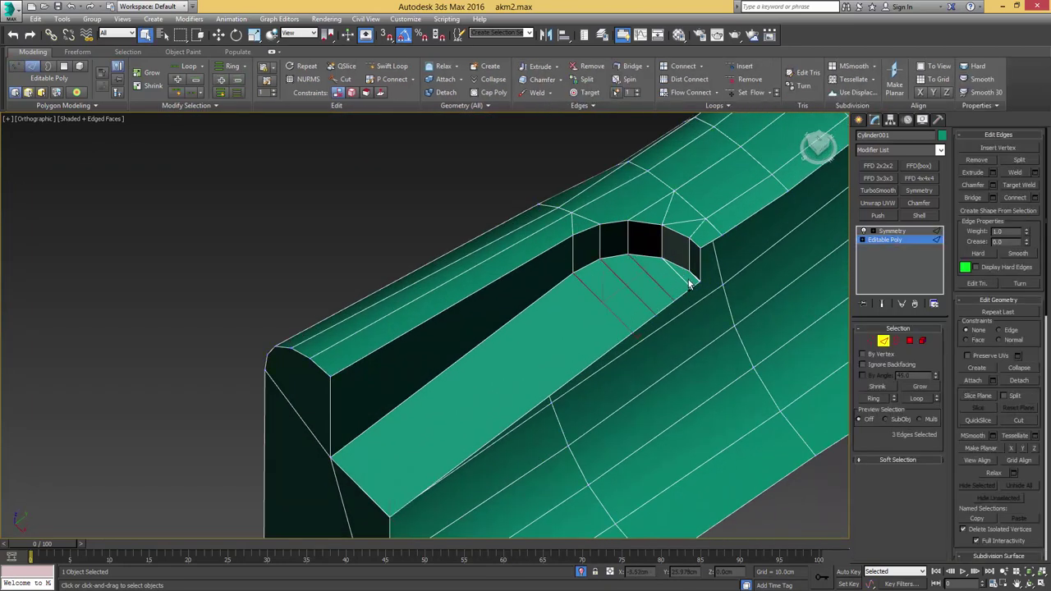
pyautogui.scroll(5, 695, 272)
pyautogui.scroll(2, 696, 308)
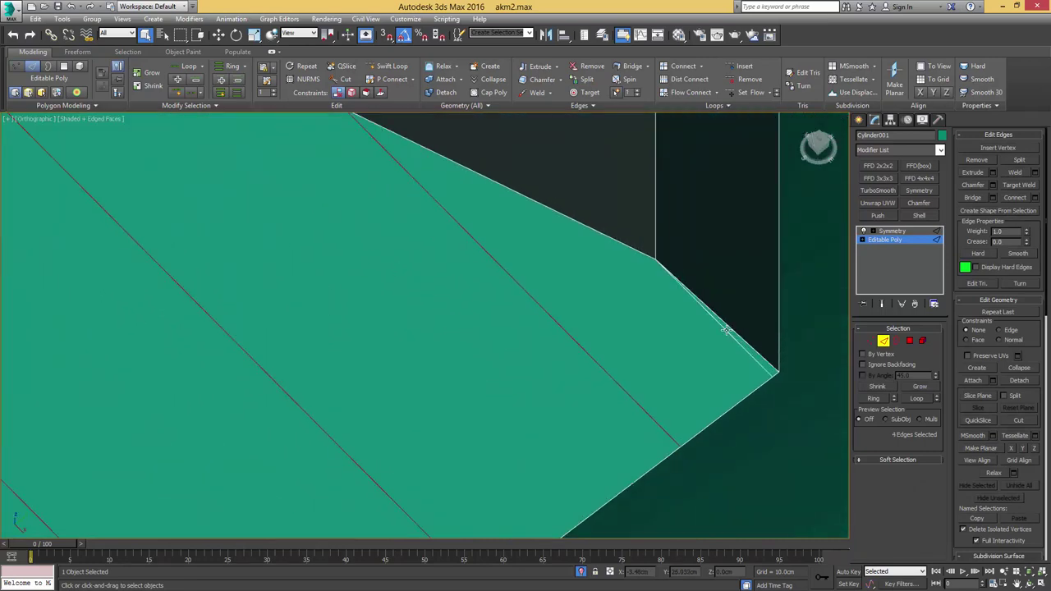
pyautogui.keyDown('ctrl'); pyautogui.click(726, 329); pyautogui.keyUp('ctrl')
pyautogui.scroll(-4, 719, 333)
pyautogui.hotkey('ctrl', 'BackSpace')
pyautogui.scroll(-6, 644, 317)
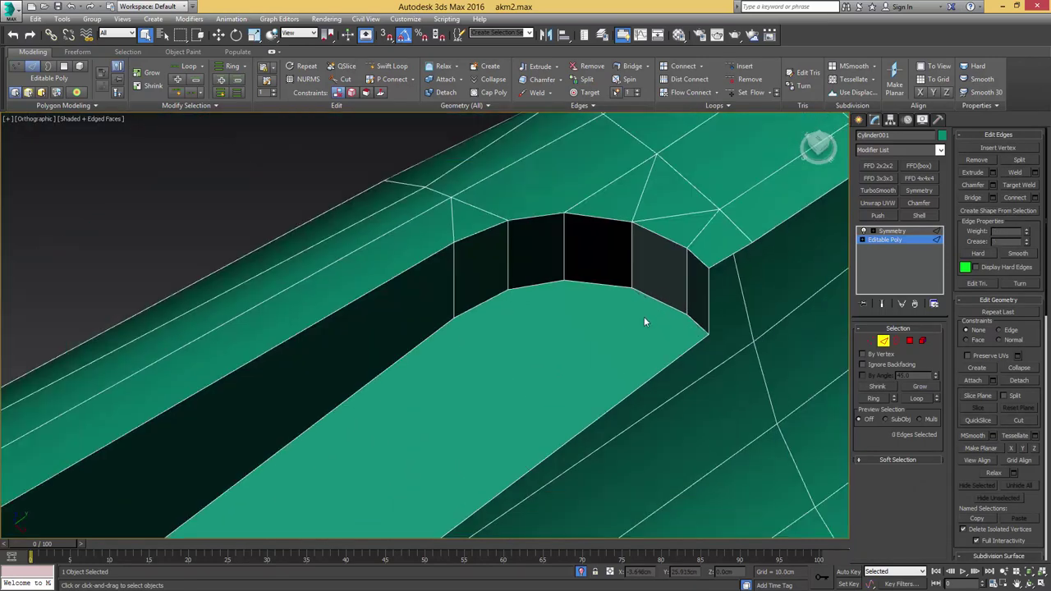
# Step: Check the slot floor's rear corner and the neighbouring wall vertex for overlapping vertices
pyautogui.scroll(10, 669, 318)
pyautogui.press('1')
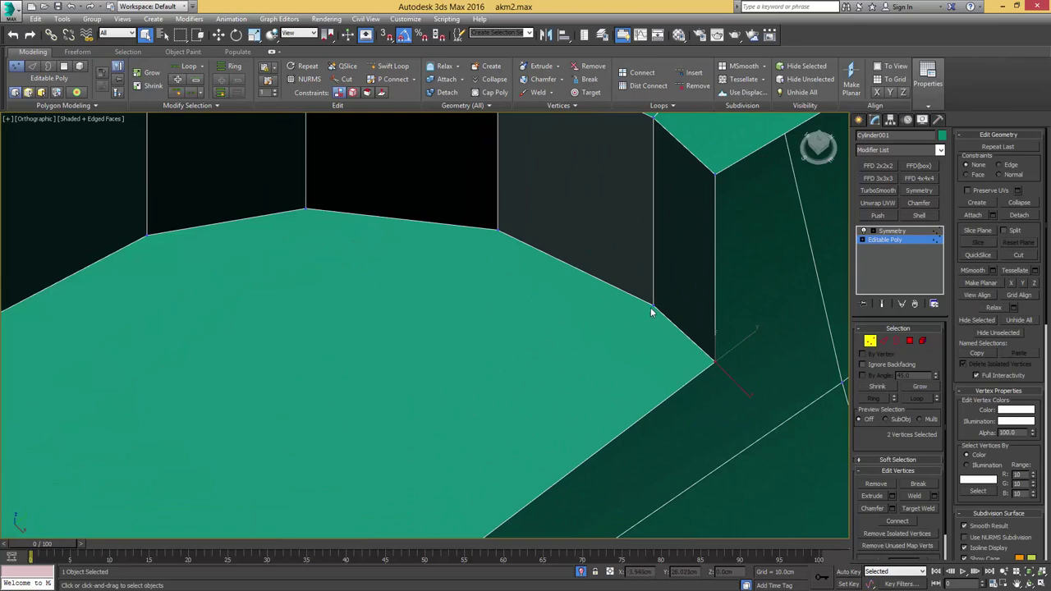
pyautogui.scroll(-5, 651, 308)
pyautogui.scroll(2, 653, 307)
pyautogui.click(656, 306)
pyautogui.scroll(-6, 603, 302)
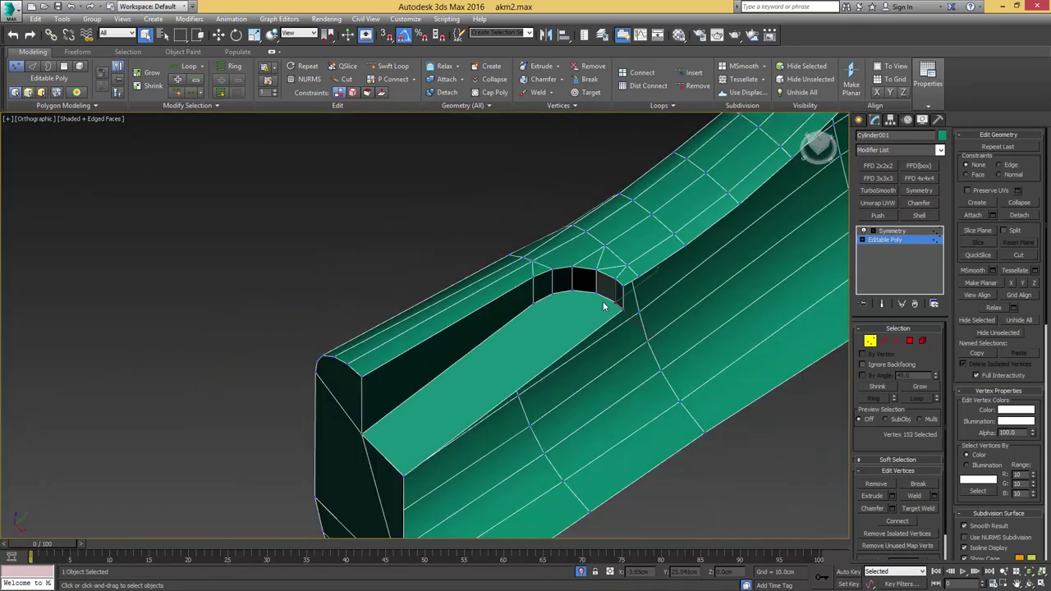
# Step: Show the stock with its Symmetry modifier applied and inspect the mirrored mesh from the slot to the butt end
pyautogui.scroll(-3, 603, 302)
pyautogui.press('1')
pyautogui.click(893, 232)
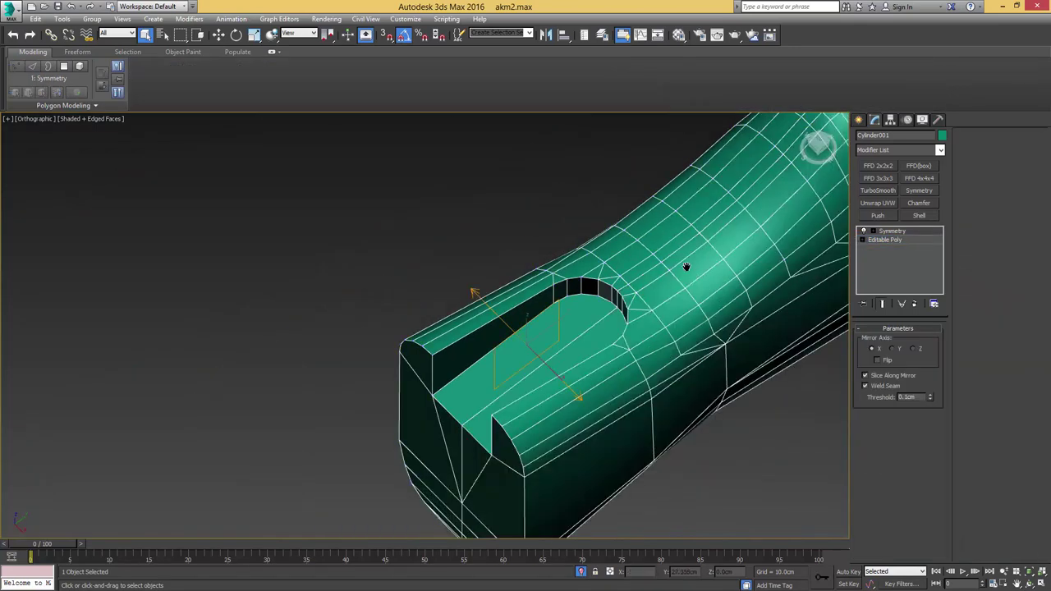
pyautogui.scroll(-5, 538, 264)
pyautogui.moveTo(686, 266); pyautogui.dragTo(443, 357, button='middle')
pyautogui.keyDown('alt'); pyautogui.moveTo(444, 356); pyautogui.dragTo(568, 302, button='middle'); pyautogui.keyUp('alt')
pyautogui.scroll(2, 593, 304)
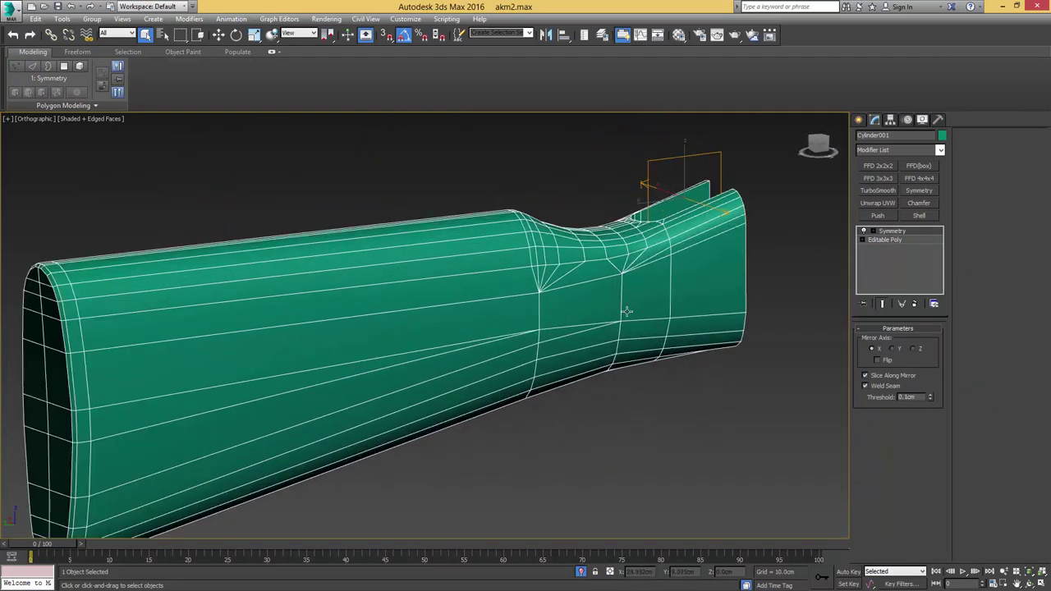
pyautogui.click(622, 34)
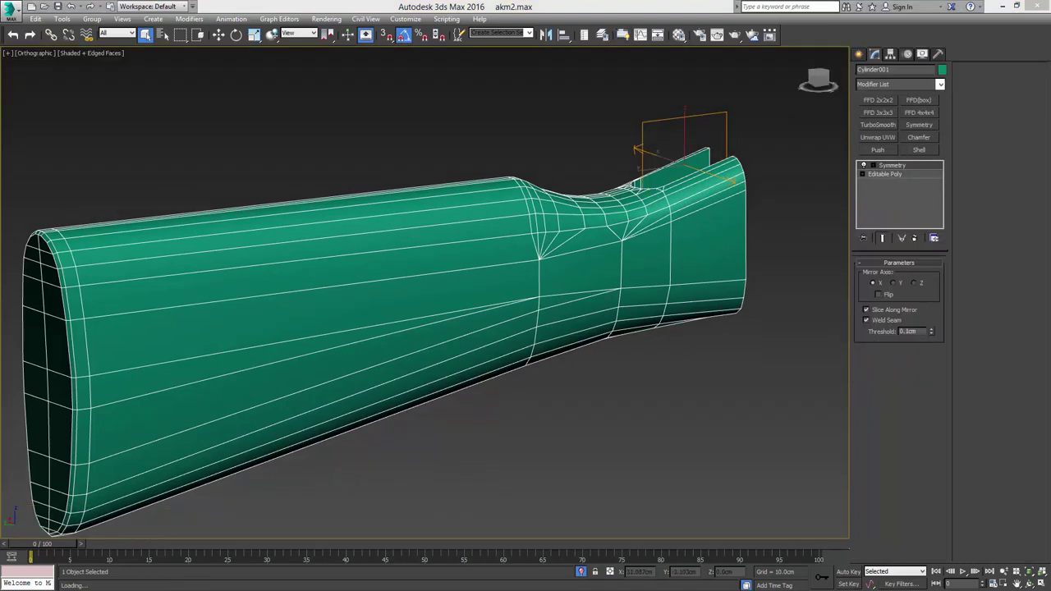
pyautogui.moveTo(414, 295); pyautogui.dragTo(638, 228, button='middle')
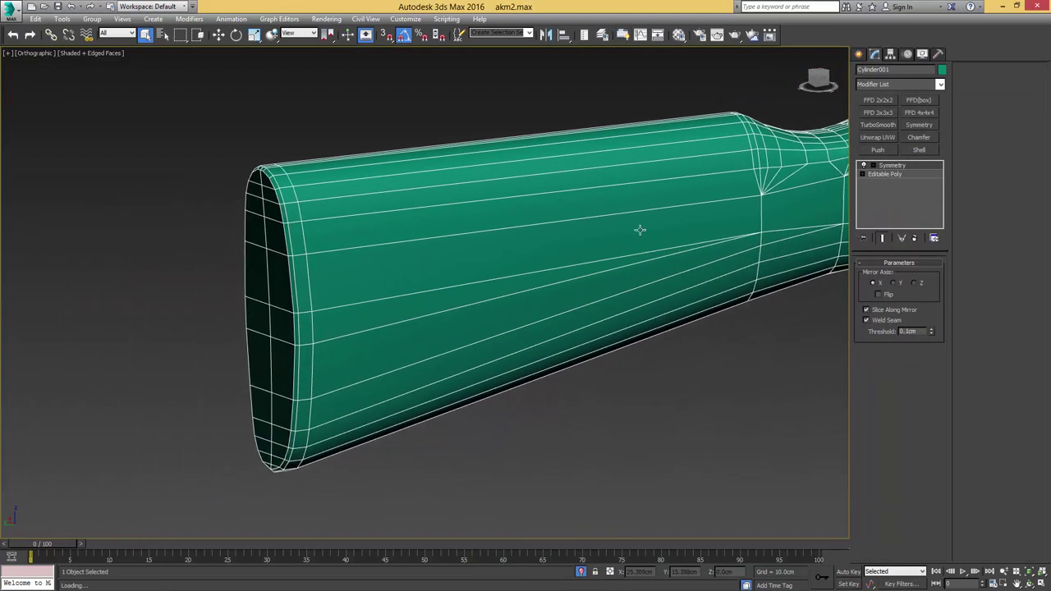
# Step: Add a lengthwise edge loop along the stock's lower rounded side, from butt to front, using Flow Connect on the edge ring
pyautogui.click(902, 175)
pyautogui.press('2')
pyautogui.keyDown('alt'); pyautogui.moveTo(343, 417); pyautogui.dragTo(329, 360, button='middle'); pyautogui.keyUp('alt')
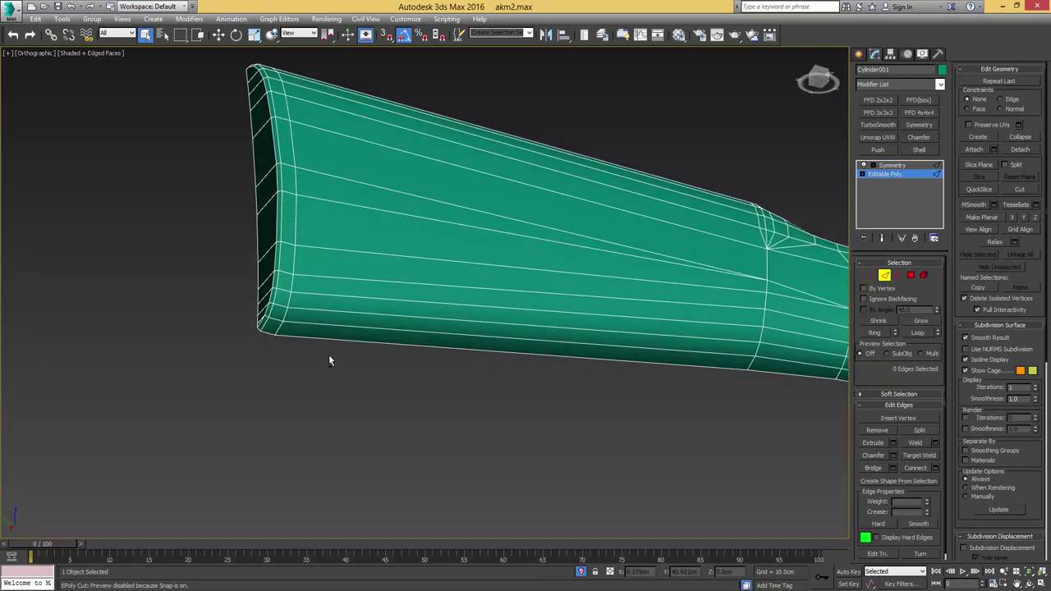
pyautogui.click(630, 38)
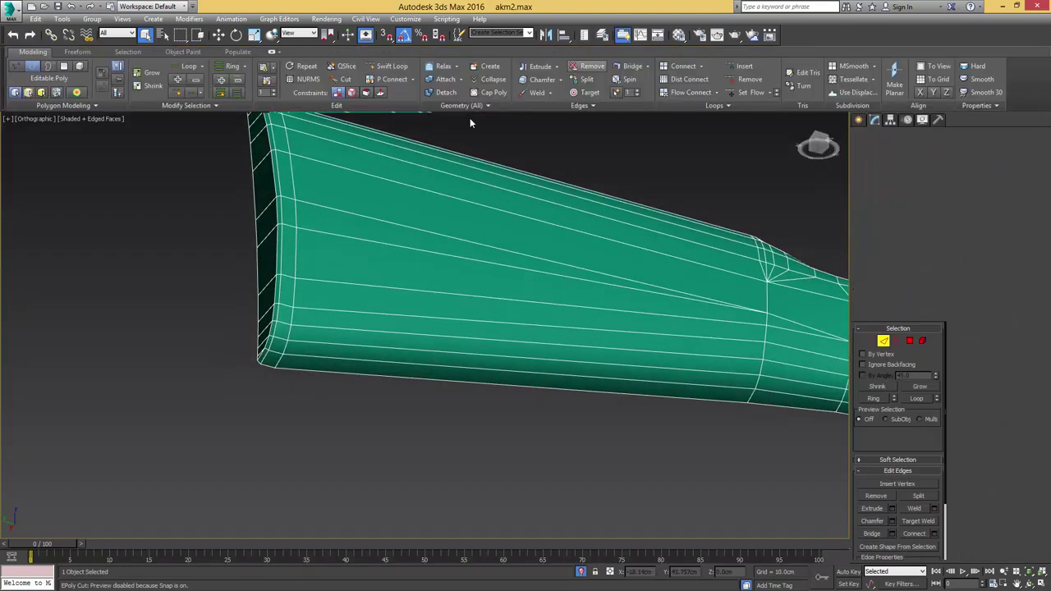
pyautogui.click(285, 346)
pyautogui.hotkey('alt', 'r')
pyautogui.moveTo(435, 314); pyautogui.dragTo(221, 329, button='middle')
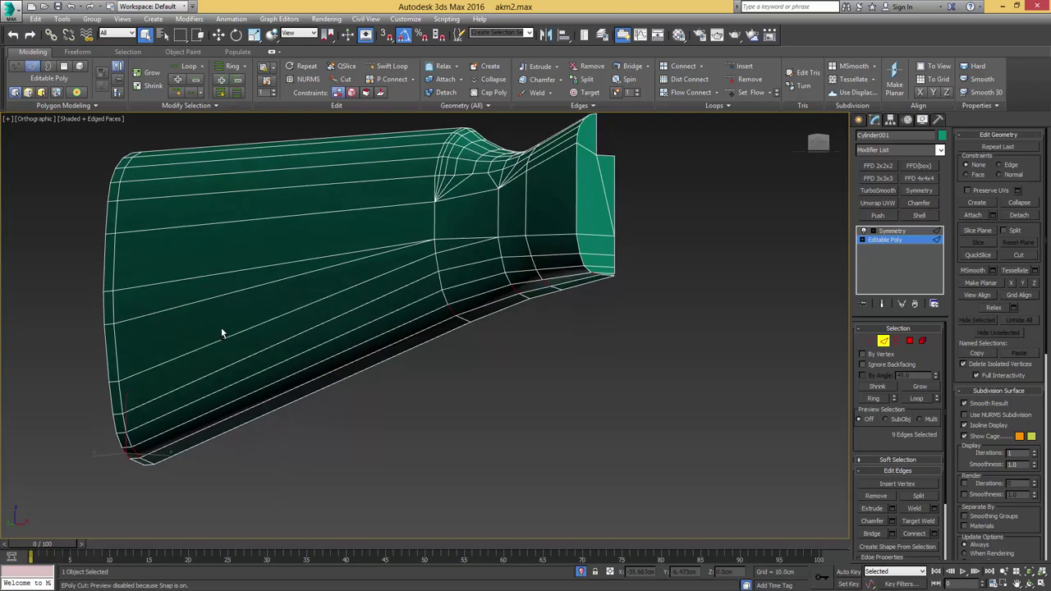
pyautogui.click(684, 93)
pyautogui.keyDown('alt'); pyautogui.moveTo(382, 220); pyautogui.dragTo(544, 232, button='middle'); pyautogui.keyUp('alt')
pyautogui.scroll(3, 307, 282)
pyautogui.moveTo(307, 282); pyautogui.dragTo(415, 238, button='middle')
pyautogui.scroll(-3, 470, 250)
pyautogui.press('2')
pyautogui.click(621, 37)
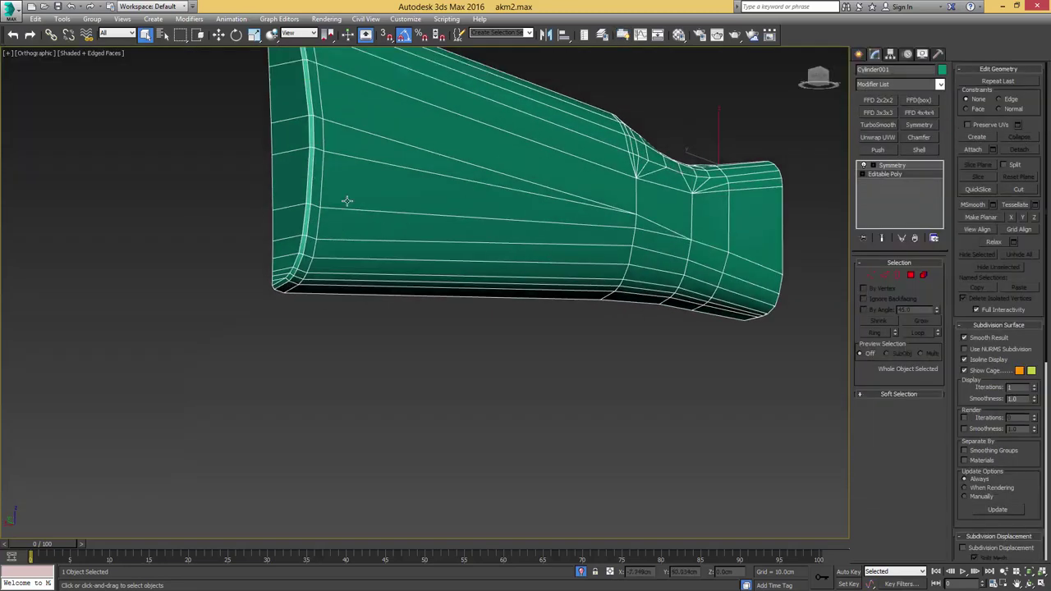
# Step: Connect the lengthwise edges of the butt section with a vertical edge loop about midway along it
pyautogui.scroll(-3, 347, 202)
pyautogui.keyDown('alt'); pyautogui.moveTo(347, 202); pyautogui.dragTo(383, 251, button='middle'); pyautogui.keyUp('alt')
pyautogui.press('2')
pyautogui.moveTo(444, 361); pyautogui.dragTo(444, 361)
pyautogui.hotkey('ctrl', 'shift', 'e')
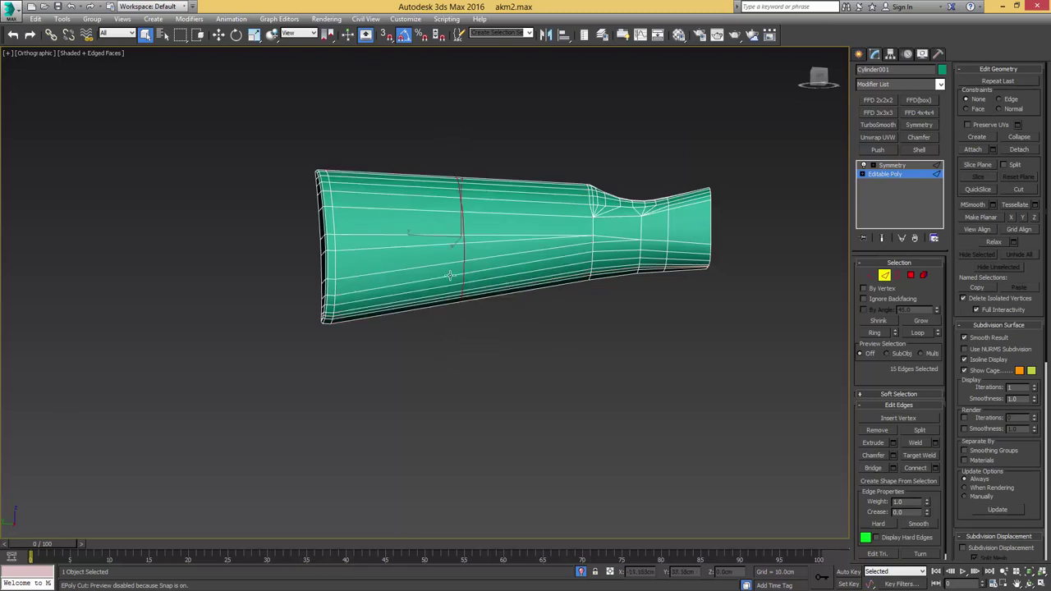
# Step: Add a second vertical edge loop between the butt end and the middle loop, near the reference image's sling swivel
pyautogui.press('l')
pyautogui.press('z')
pyautogui.moveTo(329, 310); pyautogui.dragTo(469, 307, button='middle')
pyautogui.scroll(-3, 468, 307)
pyautogui.hotkey('alt', 'x')
pyautogui.moveTo(458, 346); pyautogui.dragTo(450, 293, button='middle')
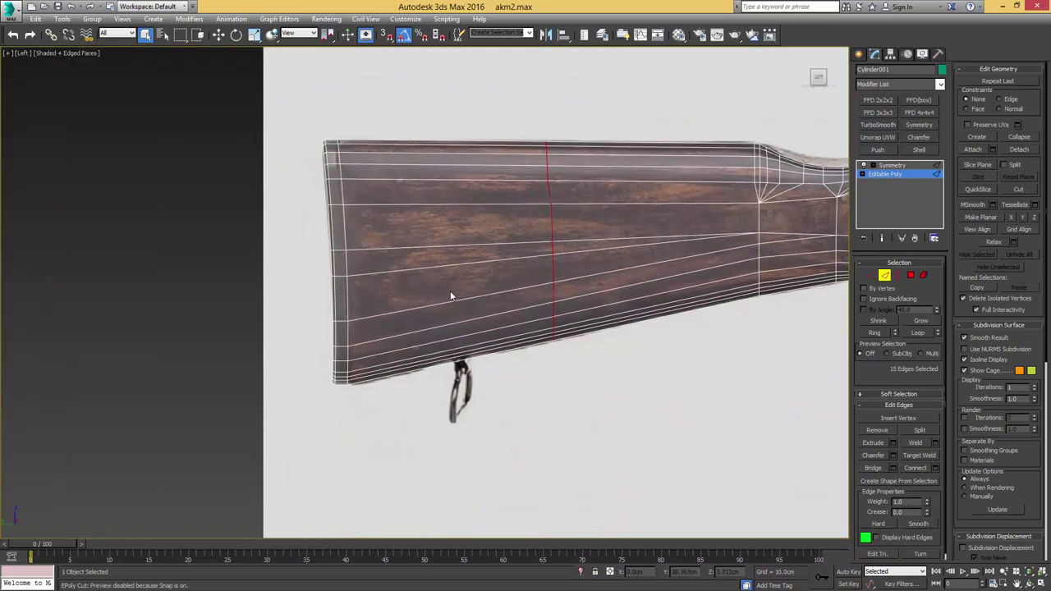
pyautogui.moveTo(414, 116); pyautogui.dragTo(418, 418)
pyautogui.hotkey('ctrl', 'shift', 'e')
pyautogui.scroll(3, 431, 362)
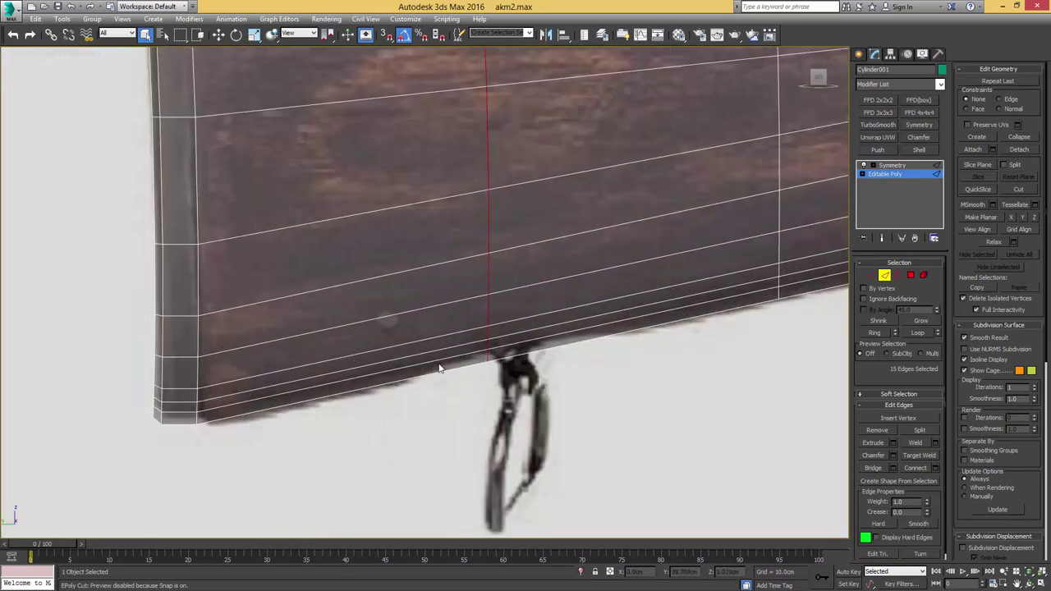
# Step: Constrain movement to edges and slide the two vertical loops rearward so they sit on either side of the sling swivel
pyautogui.scroll(-2, 440, 365)
pyautogui.press('w')
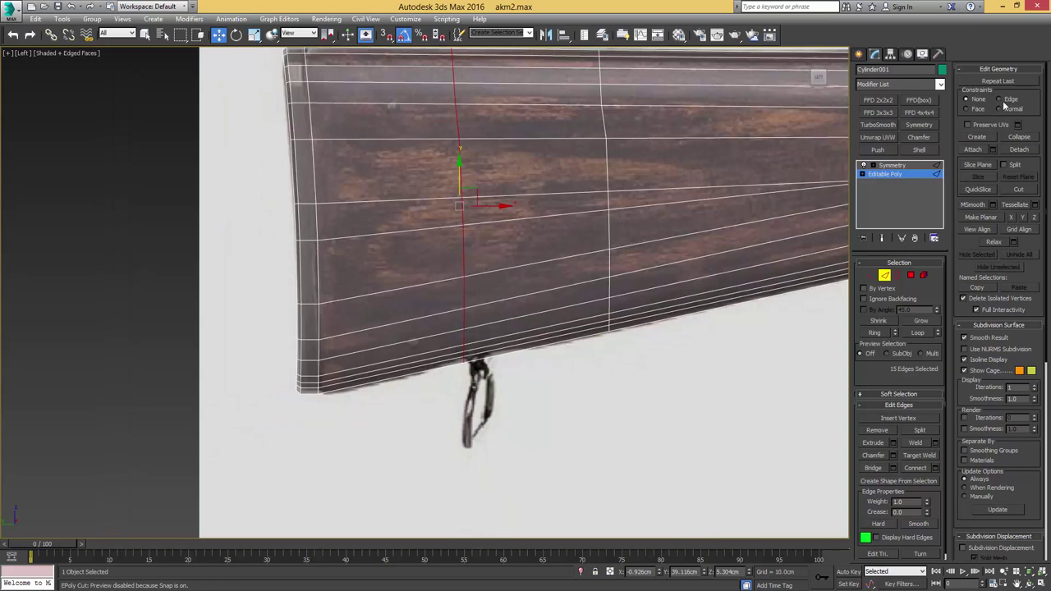
pyautogui.moveTo(490, 206); pyautogui.dragTo(425, 207)
pyautogui.moveTo(477, 240); pyautogui.dragTo(470, 283, button='middle')
pyautogui.doubleClick(603, 303)
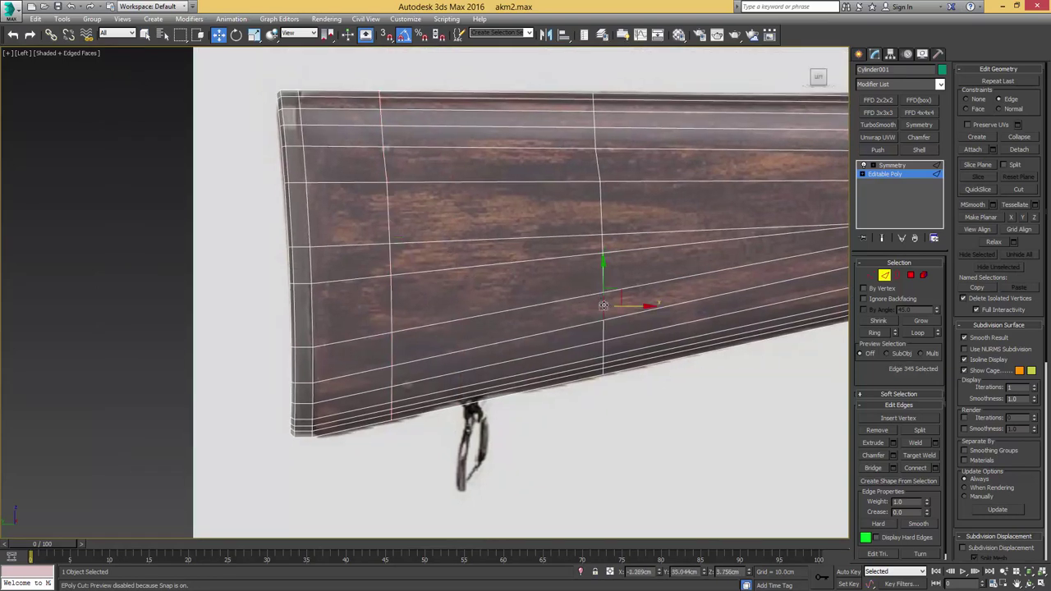
pyautogui.moveTo(630, 236); pyautogui.dragTo(575, 238)
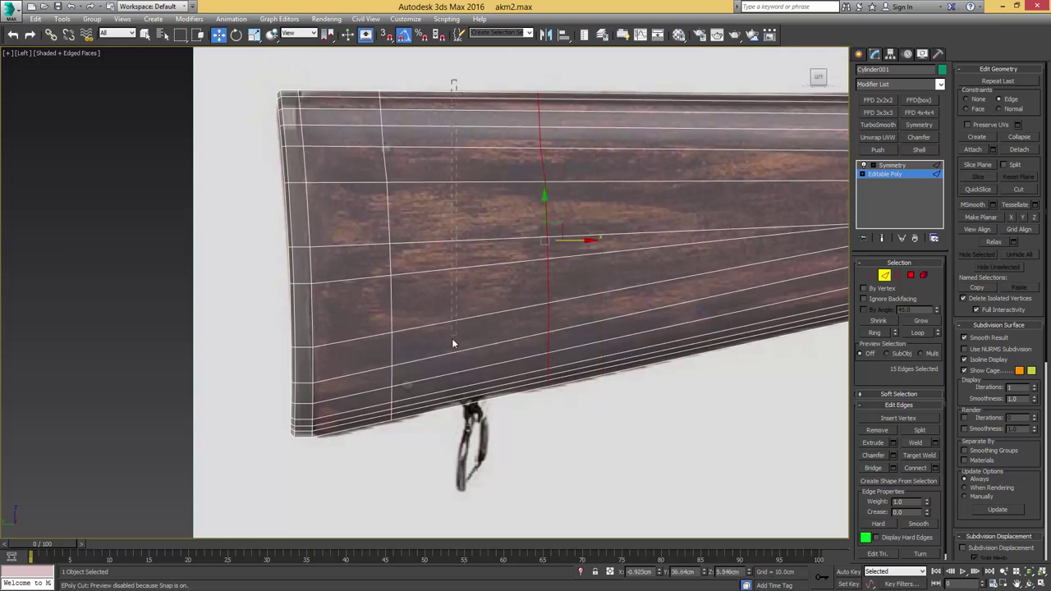
# Step: Collapse the upper edges between the two vertical loops into one loop, keeping both loops along the stock's lower strip
pyautogui.moveTo(451, 357); pyautogui.dragTo(449, 359)
pyautogui.hotkey('ctrl', 'alt', 'c')
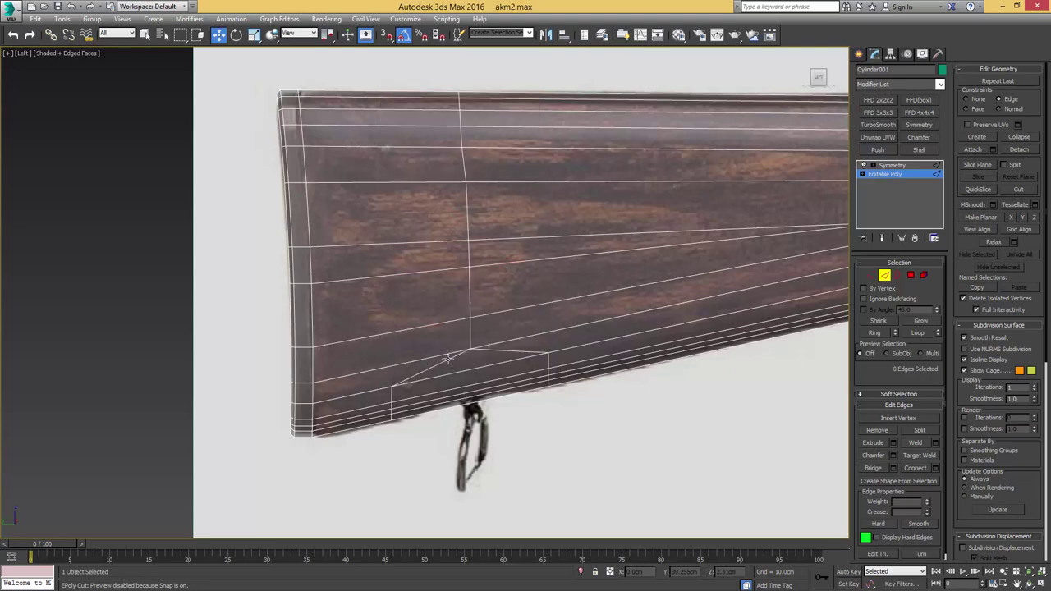
pyautogui.moveTo(418, 365); pyautogui.dragTo(397, 328, button='middle')
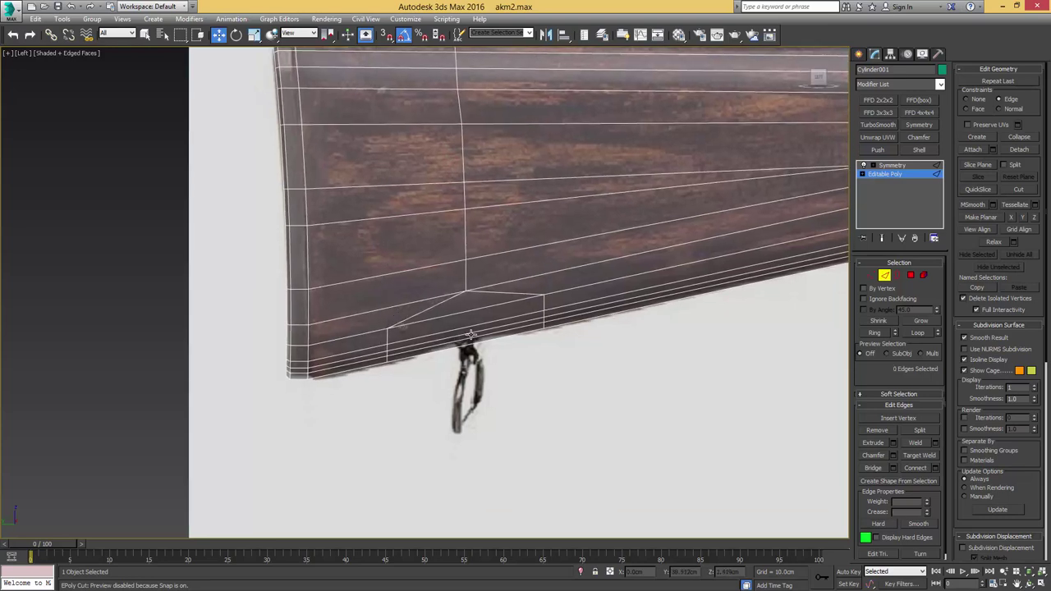
pyautogui.scroll(-1, 470, 336)
pyautogui.scroll(2, 470, 339)
# Step: Create an 18-sided cylinder of about 1 cm radius beside the stock in the bottom view and set its Z rotation to 0
pyautogui.press('4')
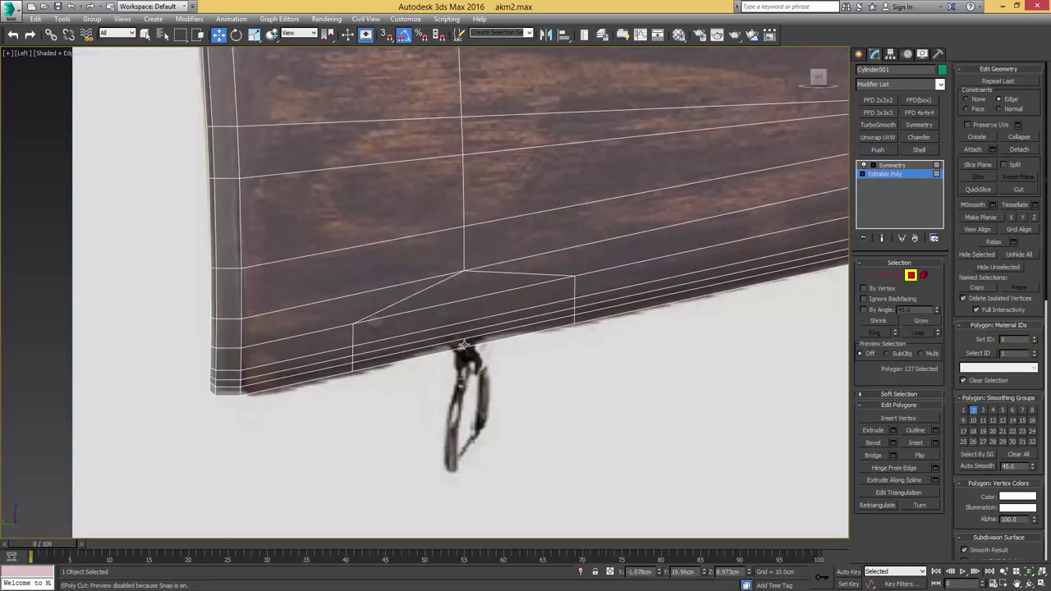
pyautogui.click(464, 345)
pyautogui.keyDown('alt'); pyautogui.moveTo(464, 345); pyautogui.dragTo(464, 316, button='middle'); pyautogui.keyUp('alt')
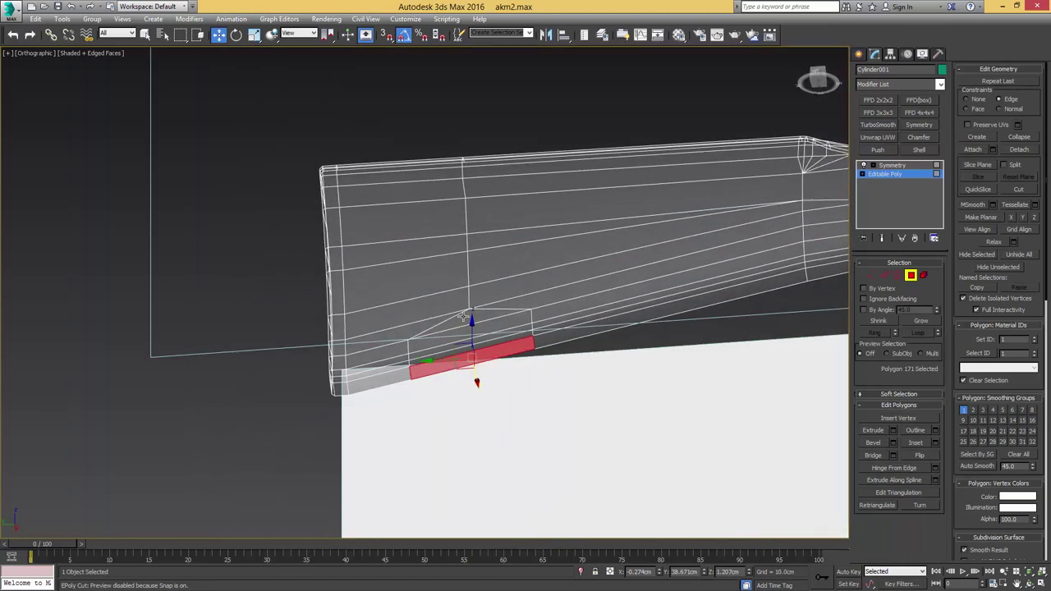
pyautogui.press('b')
pyautogui.scroll(-3, 461, 316)
pyautogui.press('4')
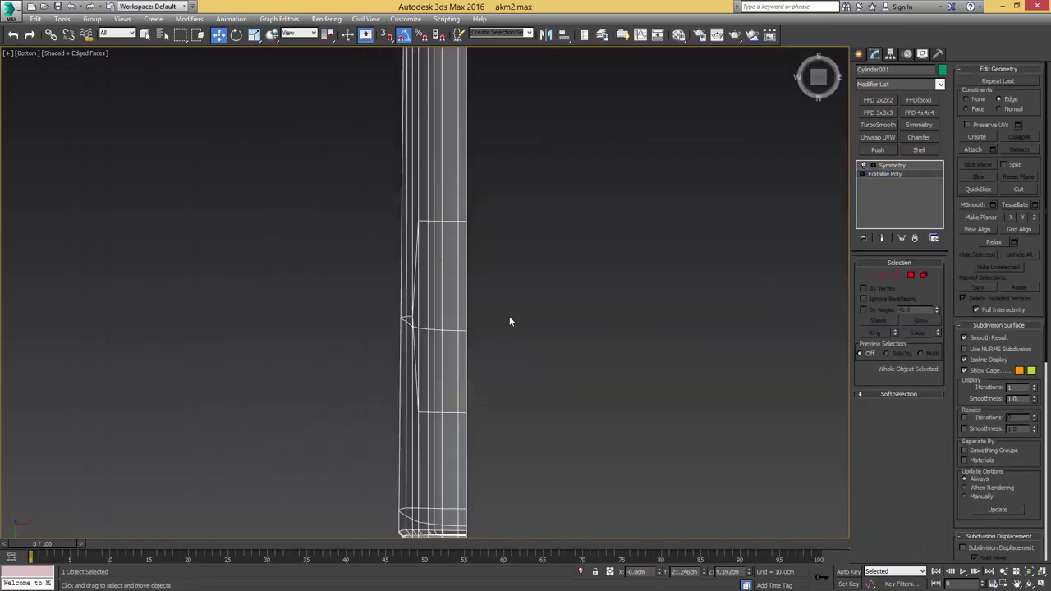
pyautogui.rightClick(510, 315)
pyautogui.click(525, 303)
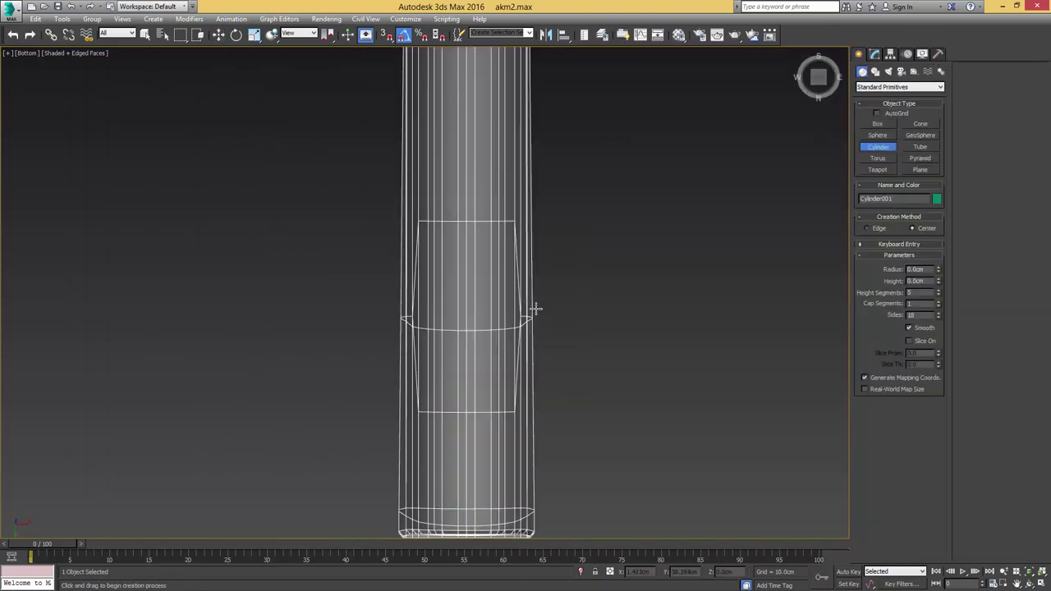
pyautogui.moveTo(574, 350); pyautogui.dragTo(590, 294)
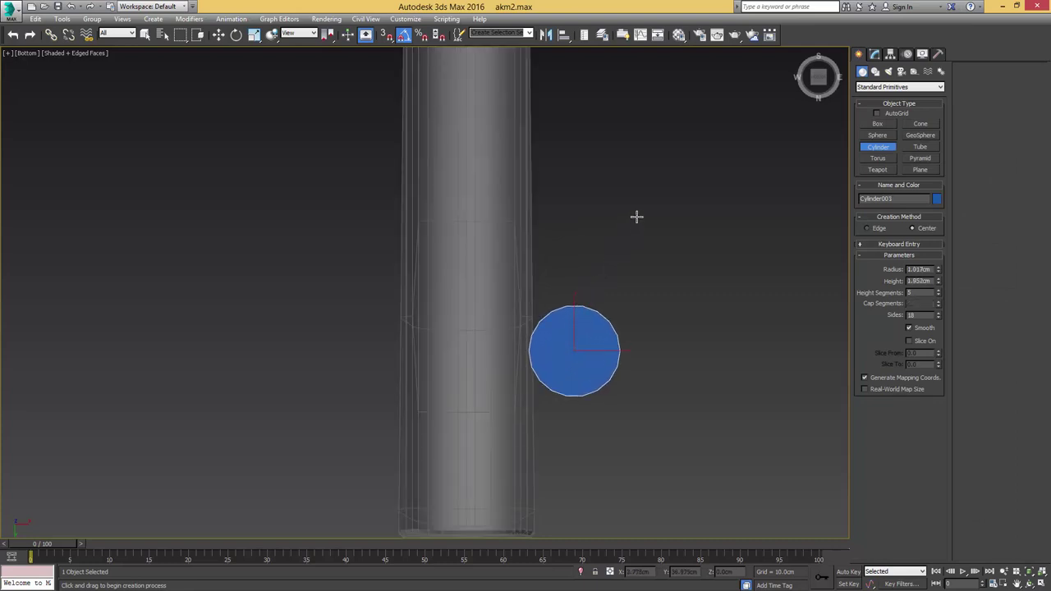
pyautogui.press('e')
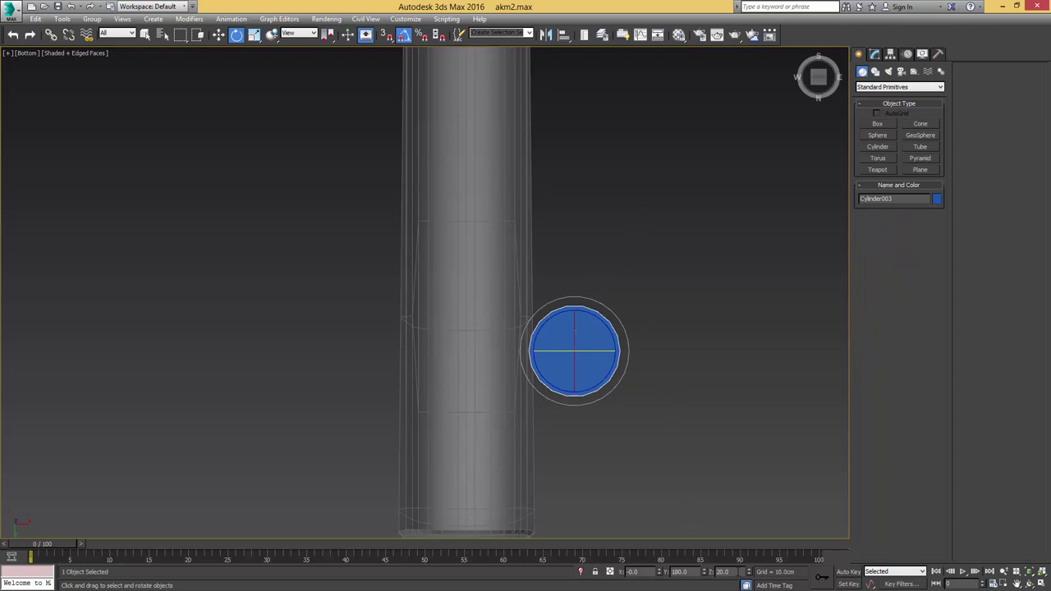
pyautogui.press('Return')
pyautogui.scroll(4, 534, 410)
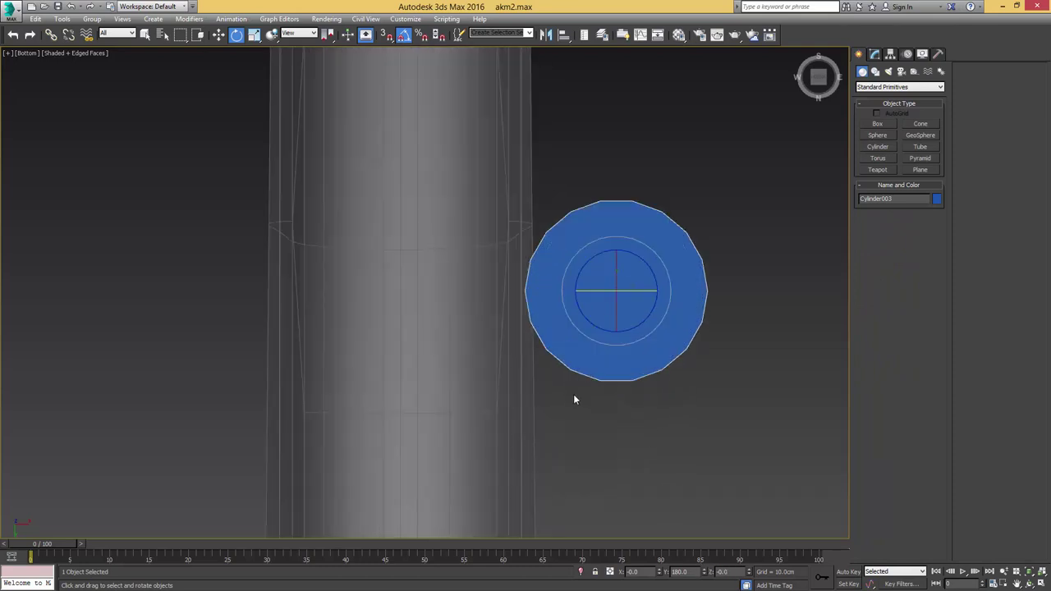
# Step: Convert the cylinder to an editable poly and delete every polygon except the cap facing the bottom view
pyautogui.hotkey('alt', 'c')
pyautogui.press('4')
pyautogui.press('q')
pyautogui.click(649, 286)
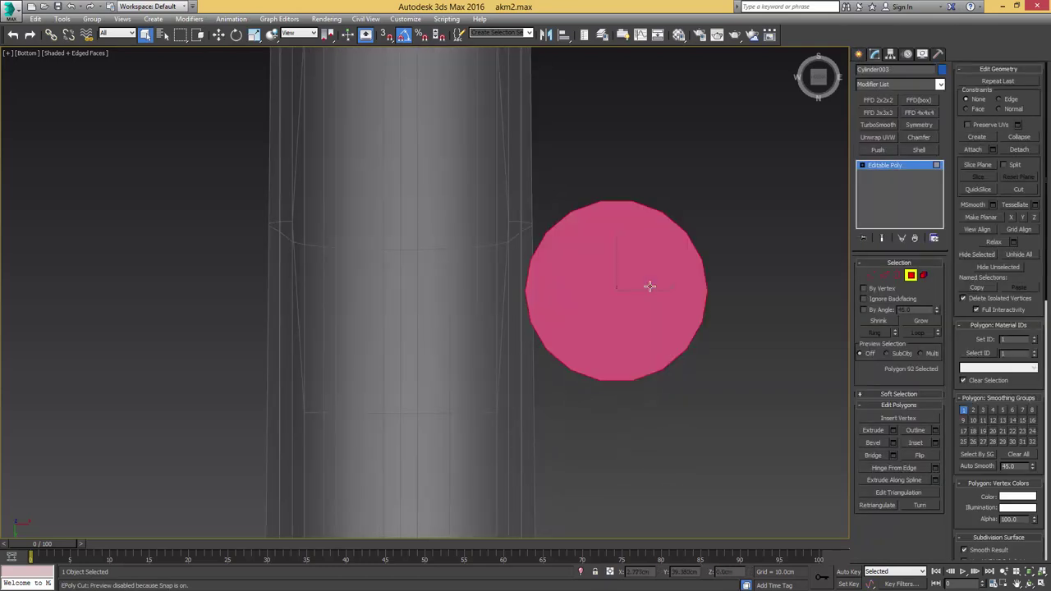
pyautogui.keyDown('alt'); pyautogui.moveTo(649, 285); pyautogui.dragTo(650, 293, button='middle'); pyautogui.keyUp('alt')
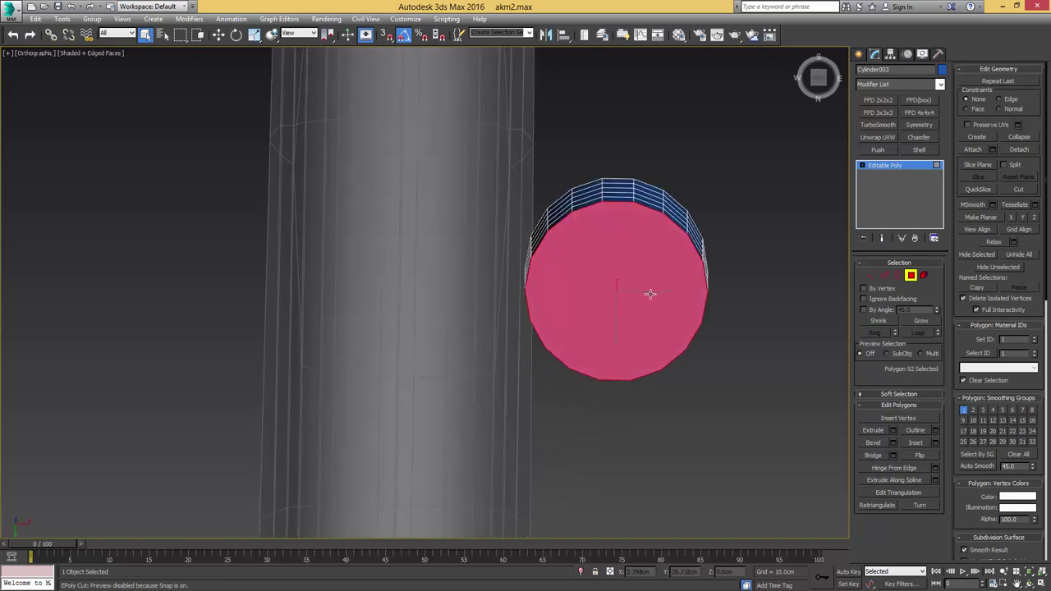
pyautogui.hotkey('ctrl', 'i')
pyautogui.press('Delete')
# Step: Move the upper half of the disc's vertices along the stock's length to stretch it into a plate with rounded ends
pyautogui.press('1')
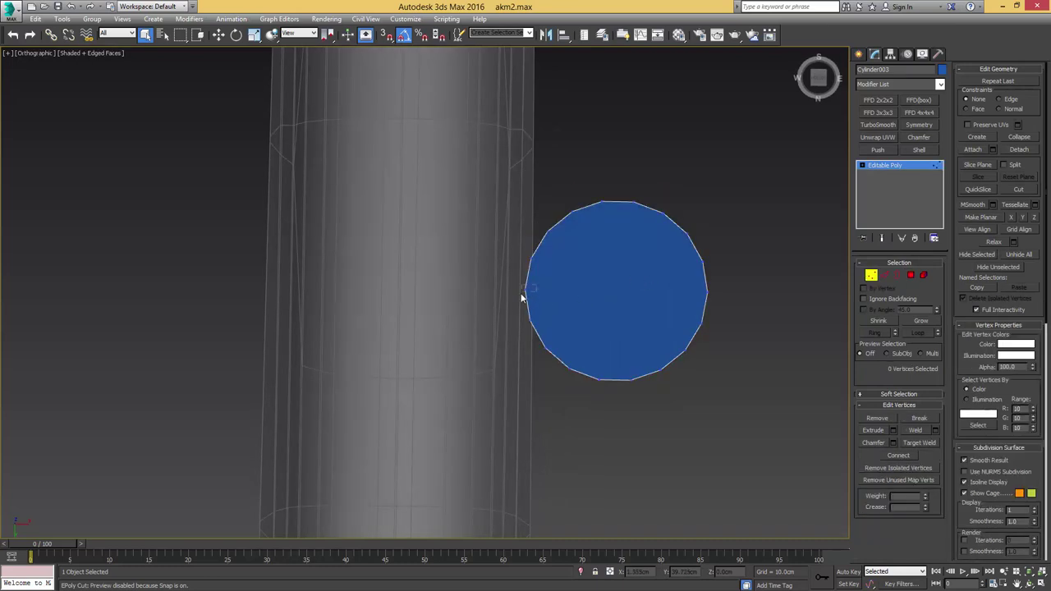
pyautogui.press('BackSpace')
pyautogui.moveTo(746, 192); pyautogui.dragTo(519, 283)
pyautogui.press('b')
pyautogui.scroll(-6, 586, 284)
pyautogui.moveTo(567, 303); pyautogui.dragTo(610, 321, button='middle')
pyautogui.scroll(-3, 611, 320)
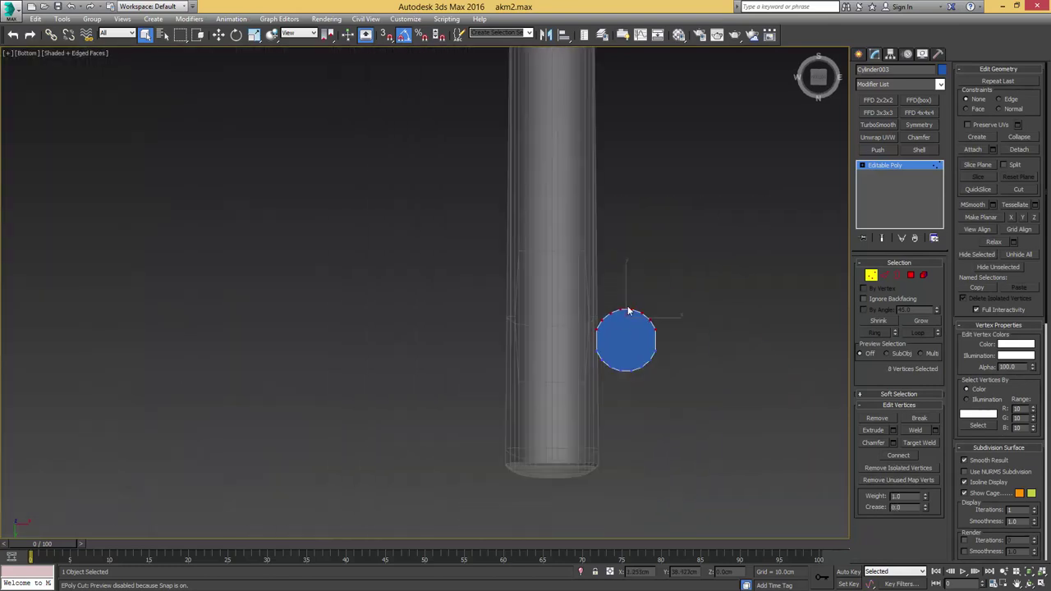
pyautogui.press('w')
pyautogui.moveTo(628, 312); pyautogui.dragTo(630, 258)
# Step: Scale the whole elongated plate down slightly so it is narrower relative to the stock
pyautogui.press('1')
pyautogui.press('r')
pyautogui.moveTo(629, 338); pyautogui.dragTo(629, 348)
pyautogui.scroll(4, 610, 328)
pyautogui.scroll(-2, 610, 328)
# Step: Scale the four vertices where the plate's straight sides meet its rounded ends to 80% along Y
pyautogui.press('1')
pyautogui.hotkey('alt', 'c')
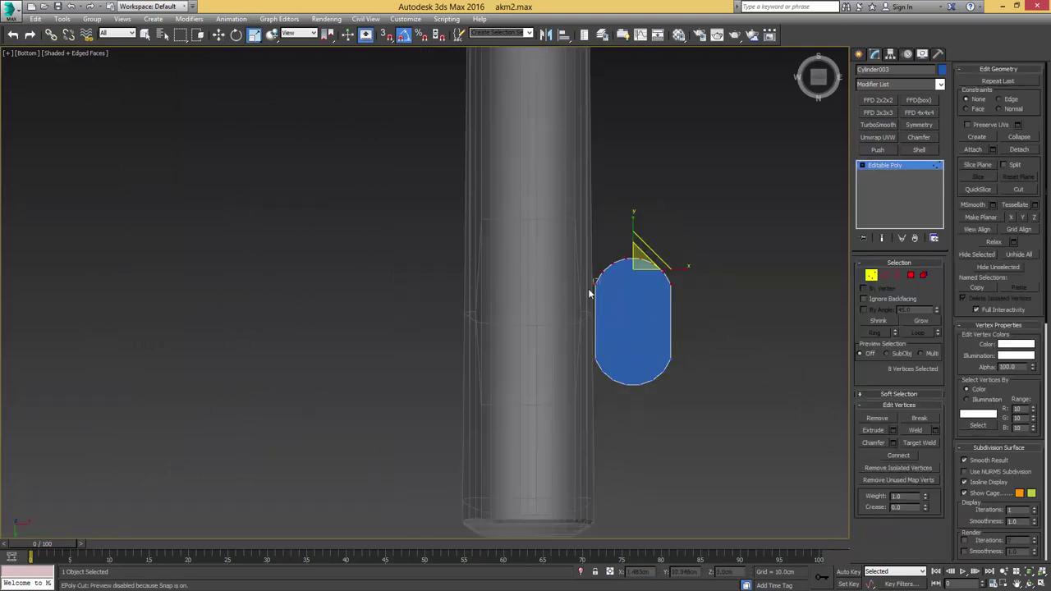
pyautogui.moveTo(589, 290); pyautogui.dragTo(588, 293)
pyautogui.keyDown('ctrl'); pyautogui.click(672, 283); pyautogui.keyUp('ctrl')
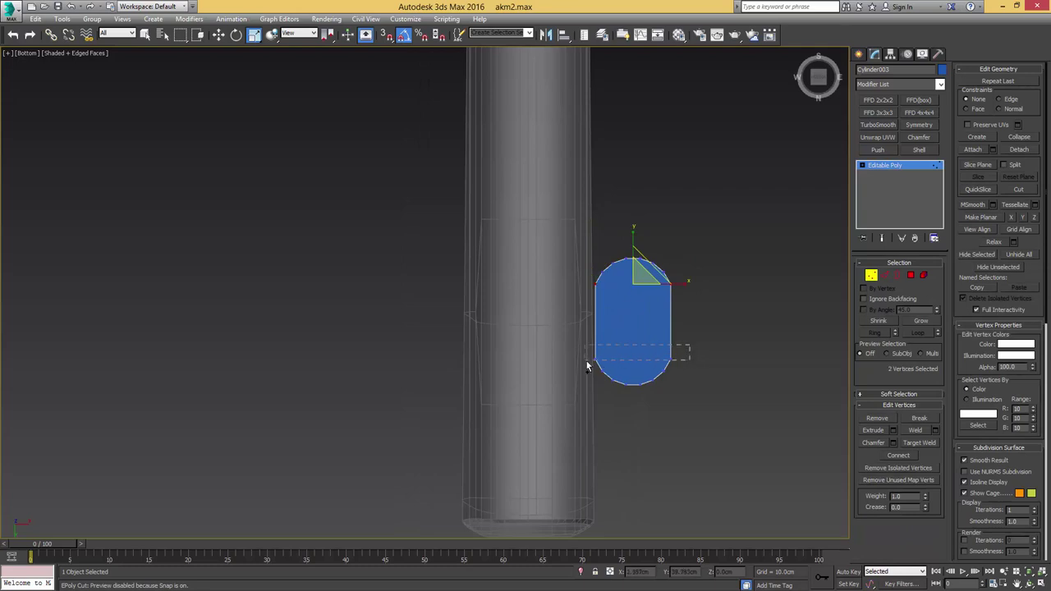
pyautogui.keyDown('ctrl'); pyautogui.moveTo(586, 363); pyautogui.dragTo(585, 366); pyautogui.keyUp('ctrl')
pyautogui.scroll(2, 635, 292)
pyautogui.moveTo(631, 285); pyautogui.dragTo(630, 288)
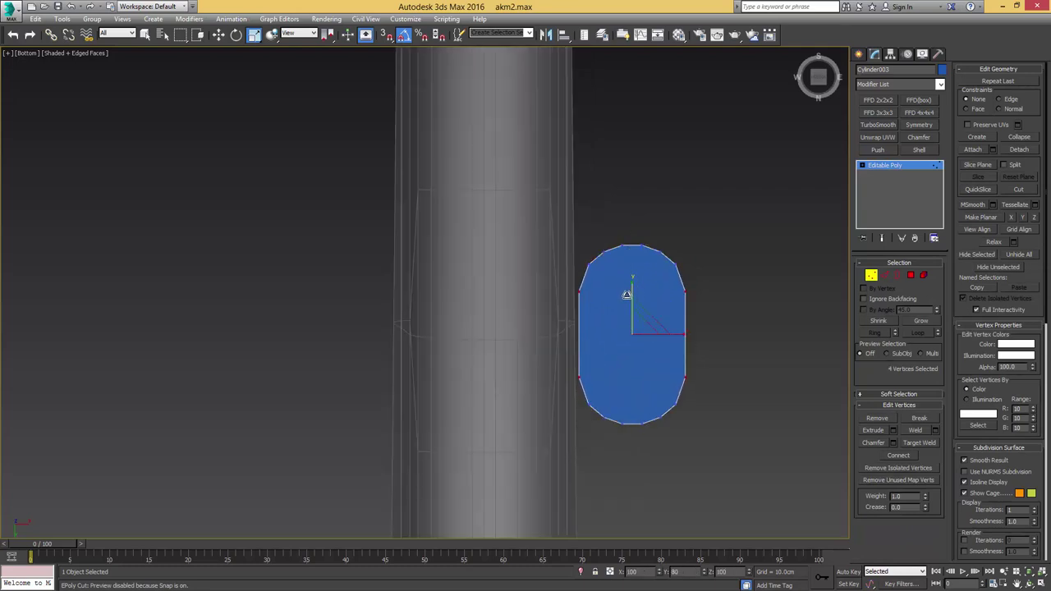
# Step: Chamfer the plate's four side vertices to smooth the transition into the rounded ends
pyautogui.scroll(3, 610, 292)
pyautogui.hotkey('ctrl', 'shift', 'c')
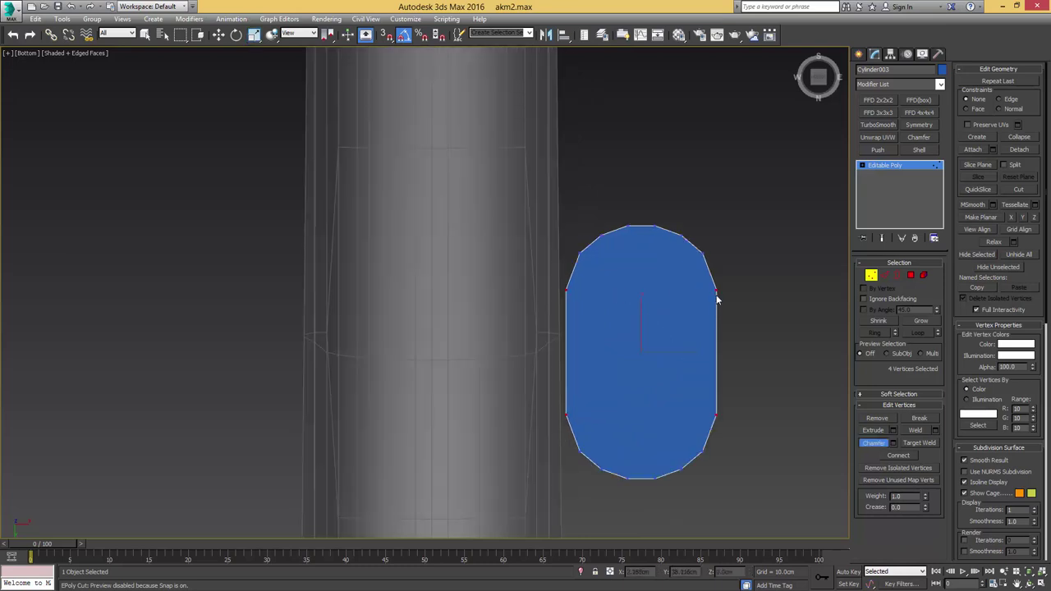
pyautogui.moveTo(716, 291); pyautogui.dragTo(727, 279)
pyautogui.press('1')
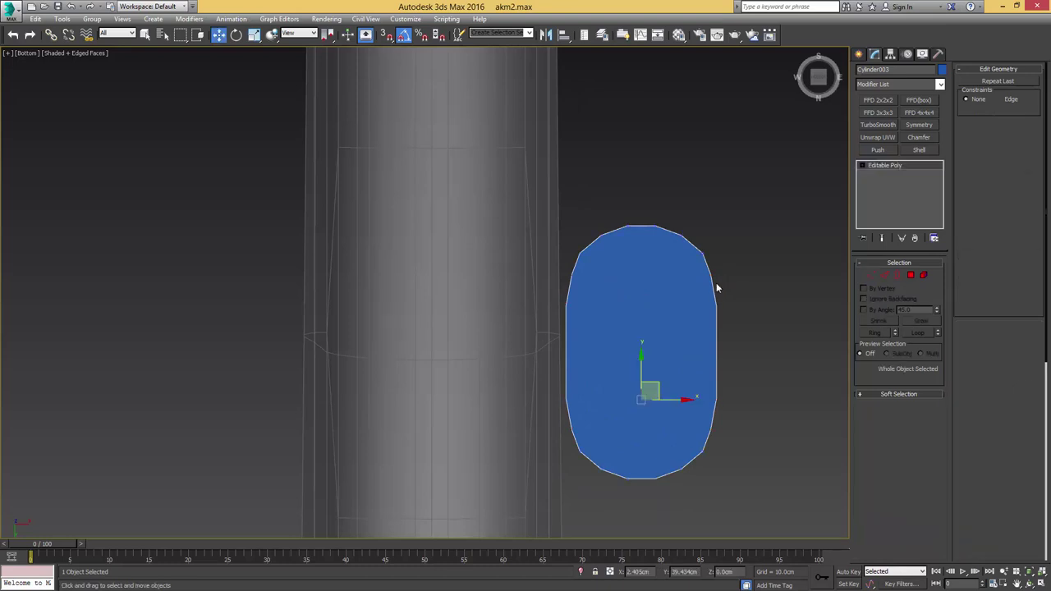
# Step: Centre the plate beneath the stock at X 0 and centre its pivot on the plate
pyautogui.scroll(-2, 759, 299)
pyautogui.moveTo(713, 368); pyautogui.dragTo(579, 398)
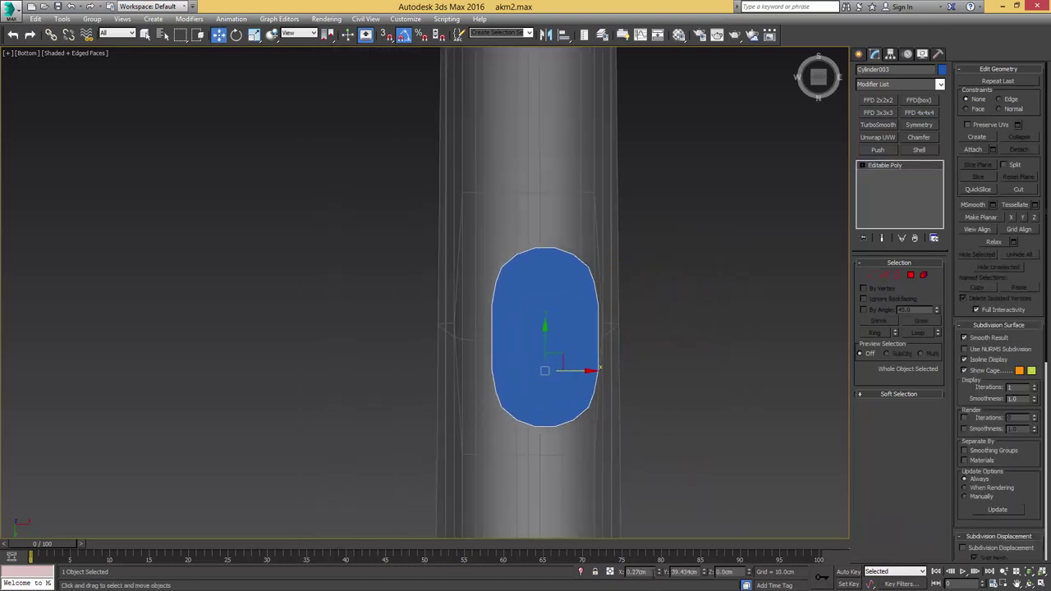
pyautogui.press('Return')
pyautogui.moveTo(503, 346); pyautogui.dragTo(368, 370, button='middle')
pyautogui.scroll(-3, 508, 340)
pyautogui.hotkey('alt', 'c')
pyautogui.scroll(-2, 556, 334)
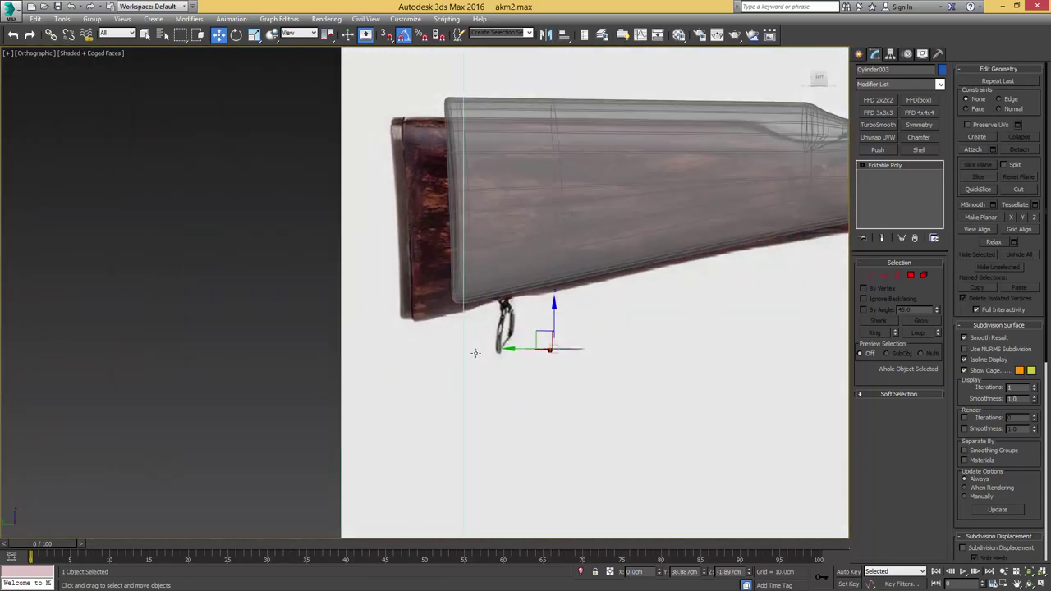
# Step: Extrude the plate's border edges upward into a thick block and raise it against the stock's underside above the sling swivel
pyautogui.press('l')
pyautogui.press('z')
pyautogui.scroll(-8, 453, 340)
pyautogui.moveTo(456, 316); pyautogui.dragTo(471, 362, button='middle')
pyautogui.scroll(4, 472, 354)
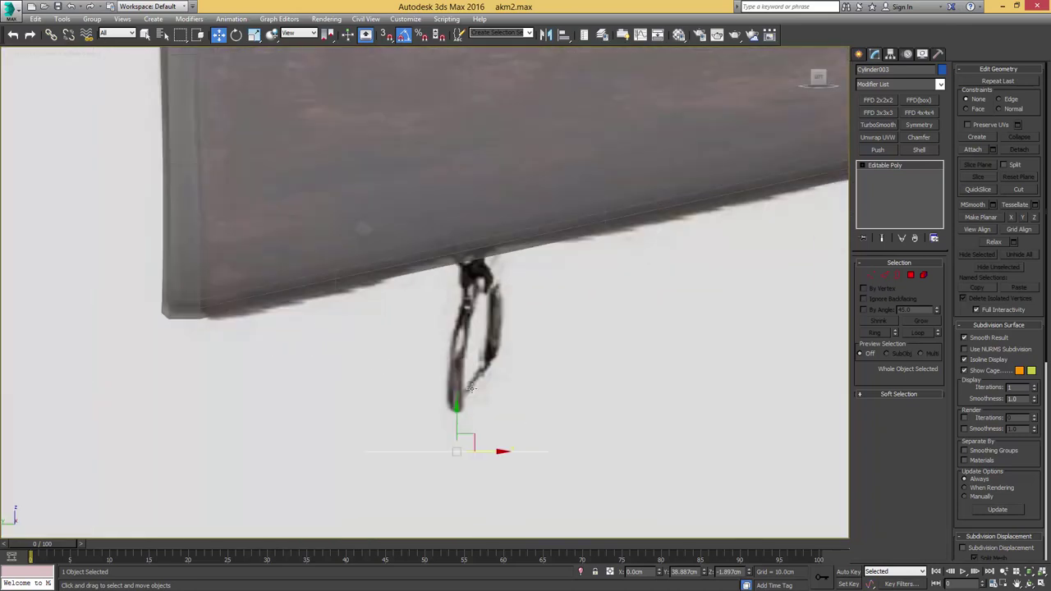
pyautogui.press('3')
pyautogui.hotkey('ctrl', 'a')
pyautogui.keyDown('shift'); pyautogui.moveTo(458, 422); pyautogui.dragTo(457, 370); pyautogui.keyUp('shift')
pyautogui.press('3')
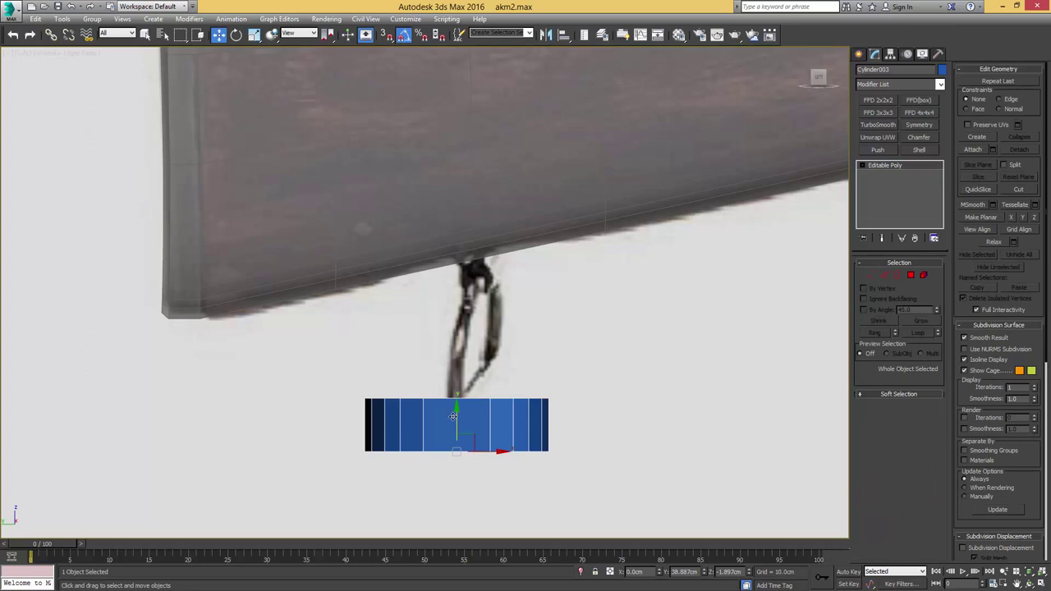
pyautogui.moveTo(452, 415); pyautogui.dragTo(464, 312)
pyautogui.moveTo(468, 417); pyautogui.dragTo(475, 273)
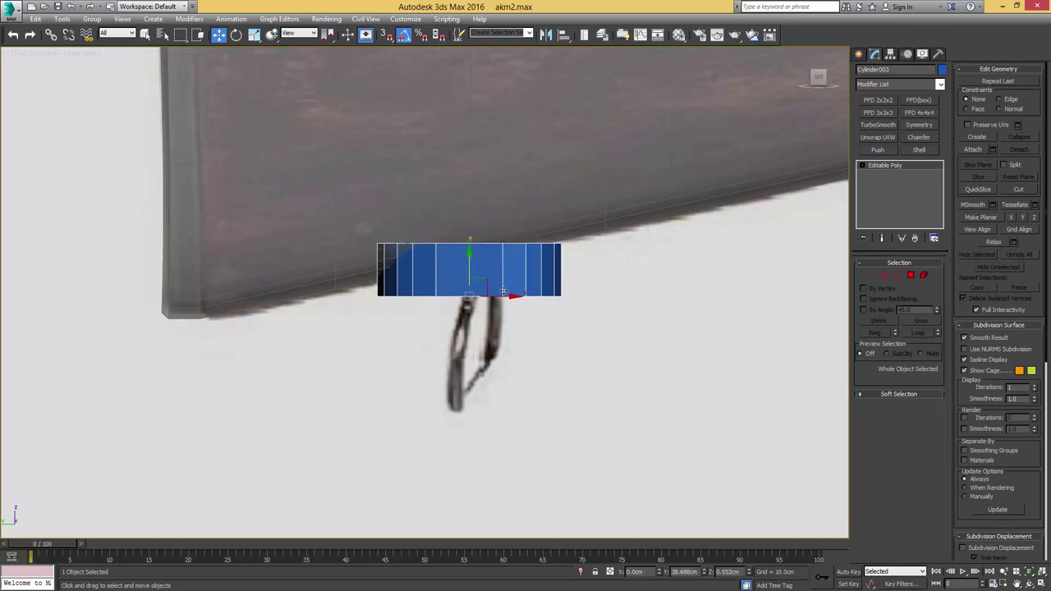
# Step: Scale the block down in width and slightly in length relative to the stock's underside
pyautogui.press('b')
pyautogui.scroll(-3, 490, 296)
pyautogui.click(492, 218)
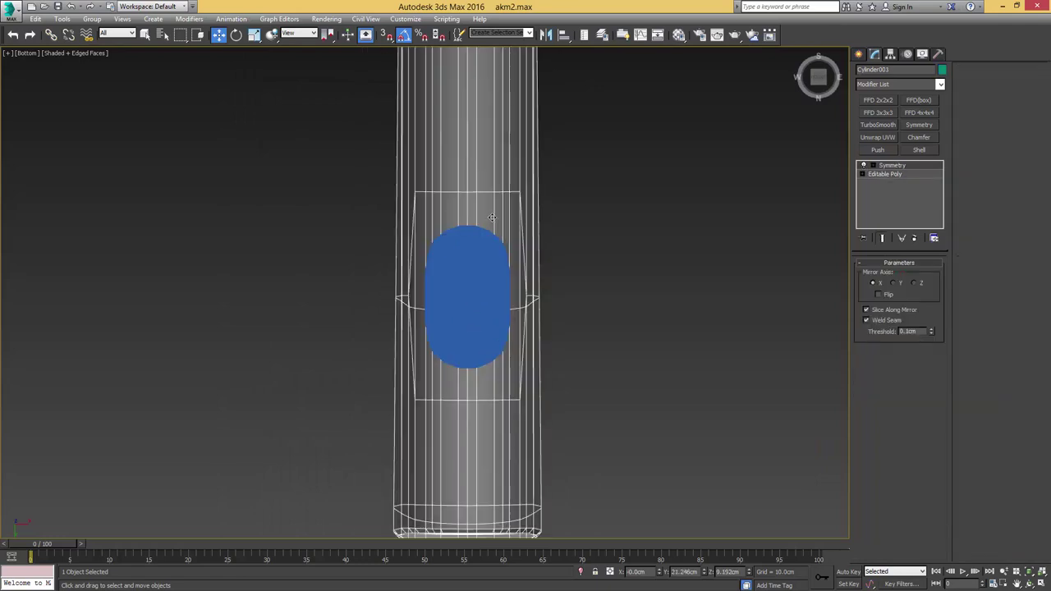
pyautogui.moveTo(443, 282); pyautogui.dragTo(450, 280, button='middle')
pyautogui.scroll(3, 451, 278)
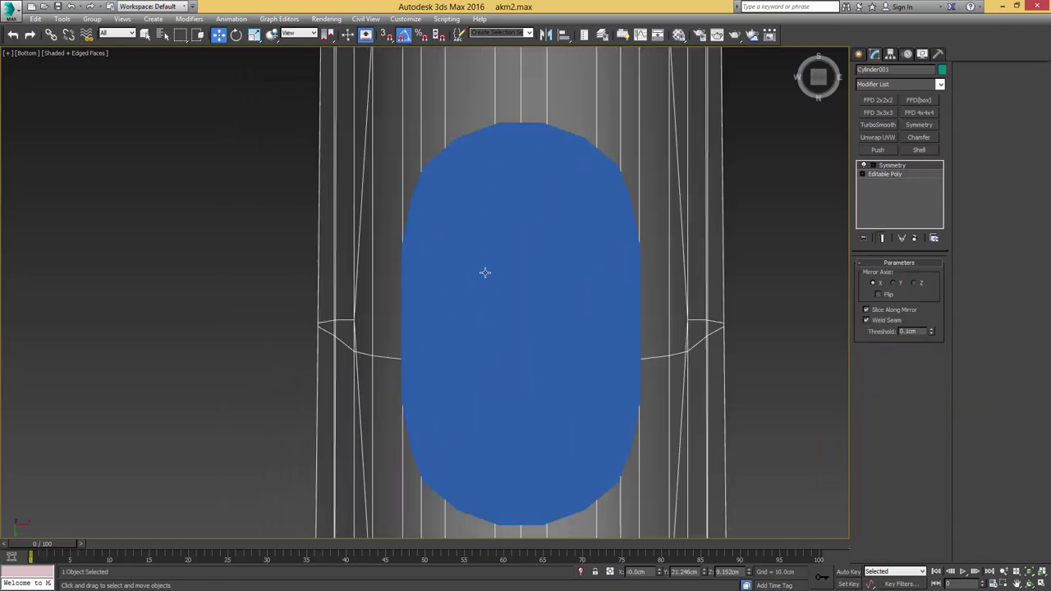
pyautogui.click(497, 269)
pyautogui.scroll(-2, 497, 269)
pyautogui.moveTo(497, 270); pyautogui.dragTo(497, 281, button='middle')
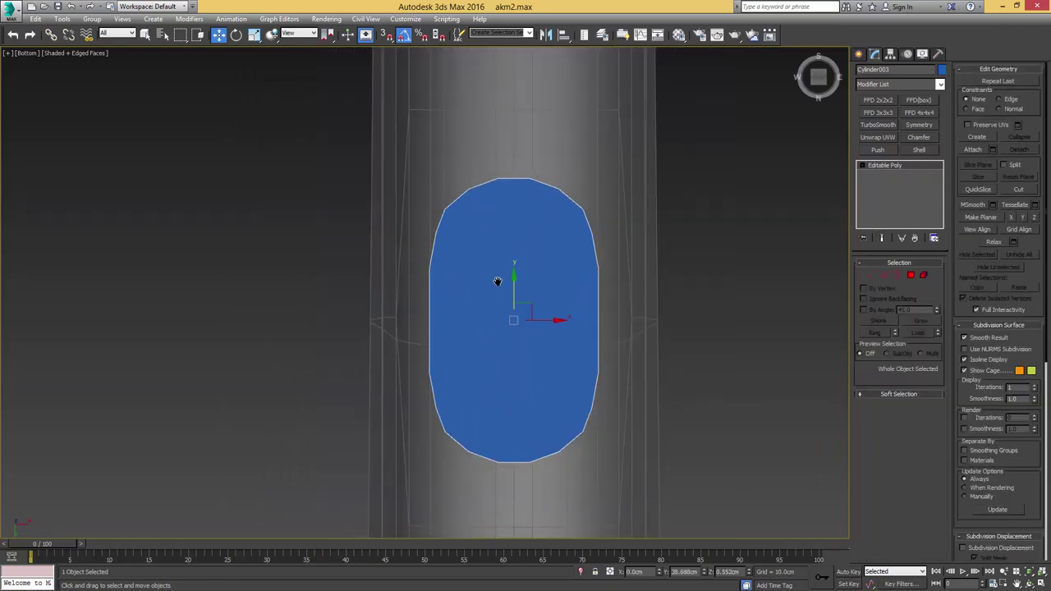
pyautogui.press('r')
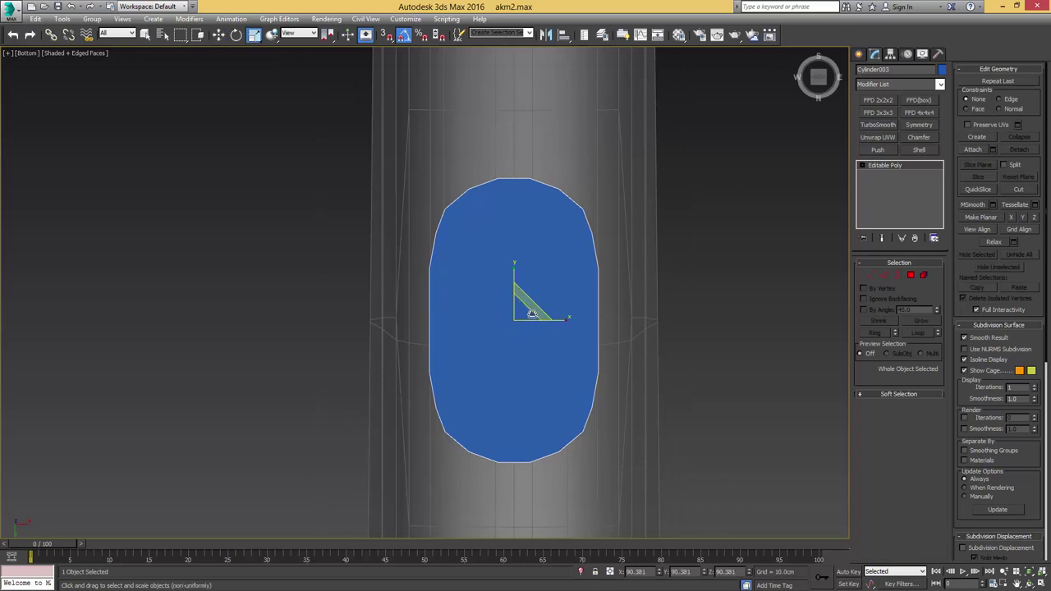
pyautogui.moveTo(570, 320); pyautogui.dragTo(520, 322)
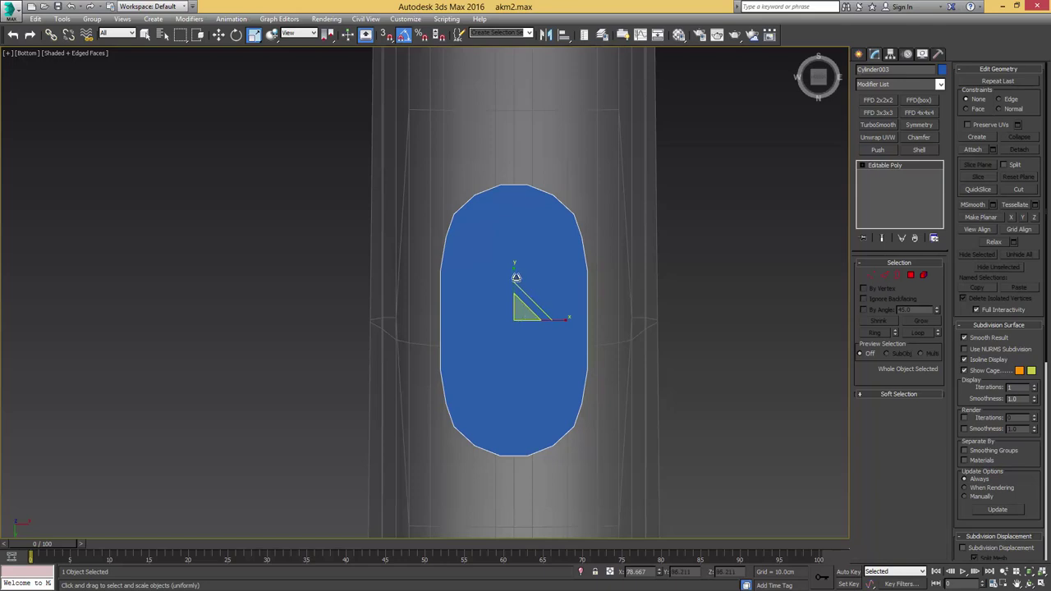
pyautogui.moveTo(514, 270); pyautogui.dragTo(513, 275)
# Step: Scale the whole block uniformly to 95%
pyautogui.press('w')
pyautogui.scroll(2, 520, 311)
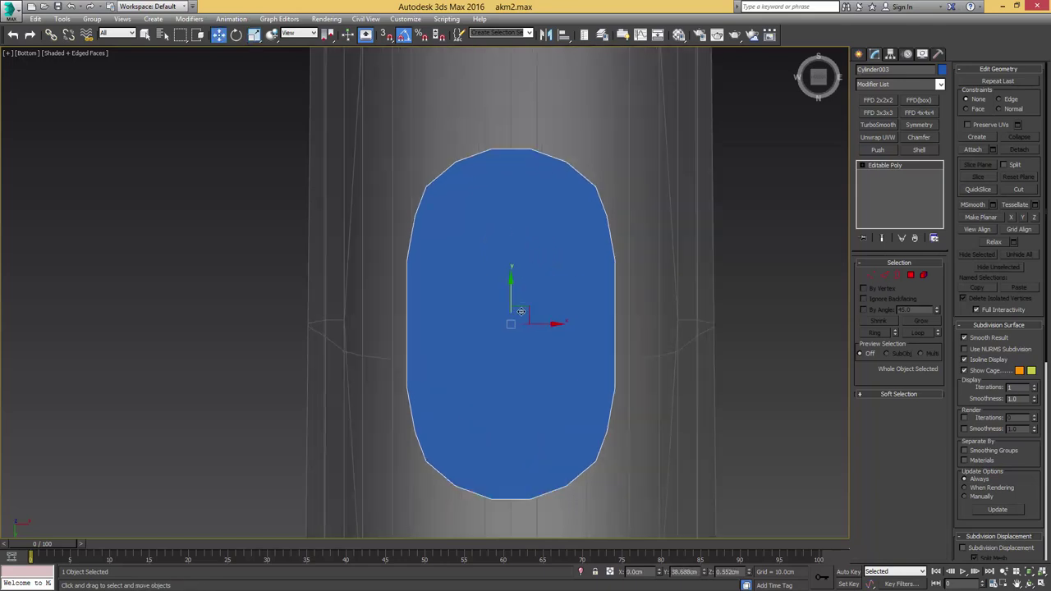
pyautogui.press('r')
pyautogui.moveTo(512, 325); pyautogui.dragTo(512, 327)
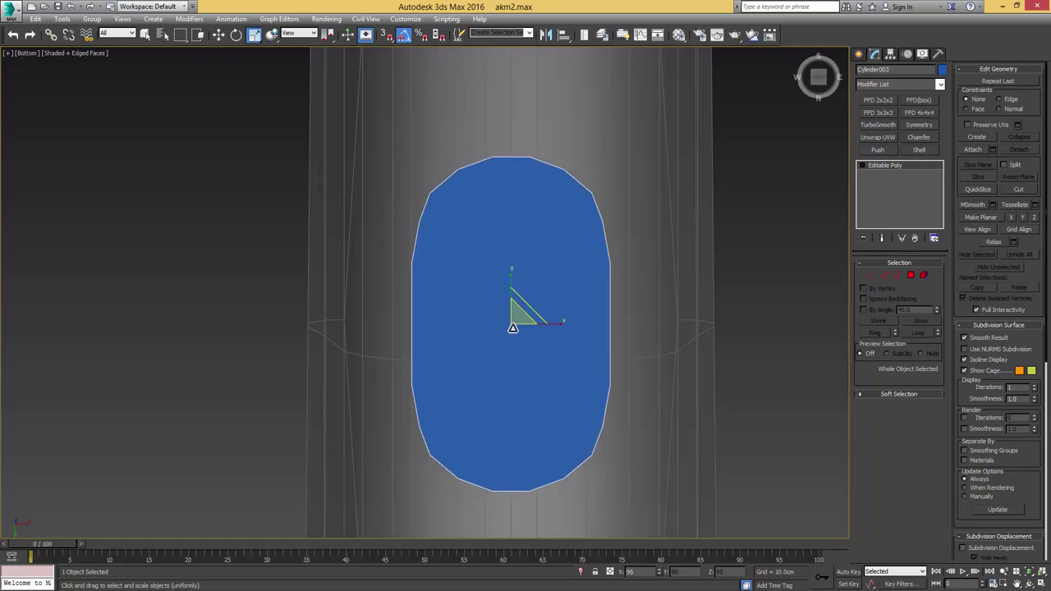
# Step: Slide the block about 0.2 cm along the stock, away from the butt end
pyautogui.scroll(-2, 512, 328)
pyautogui.keyDown('alt'); pyautogui.moveTo(525, 330); pyautogui.dragTo(485, 347, button='middle'); pyautogui.keyUp('alt')
pyautogui.press('l')
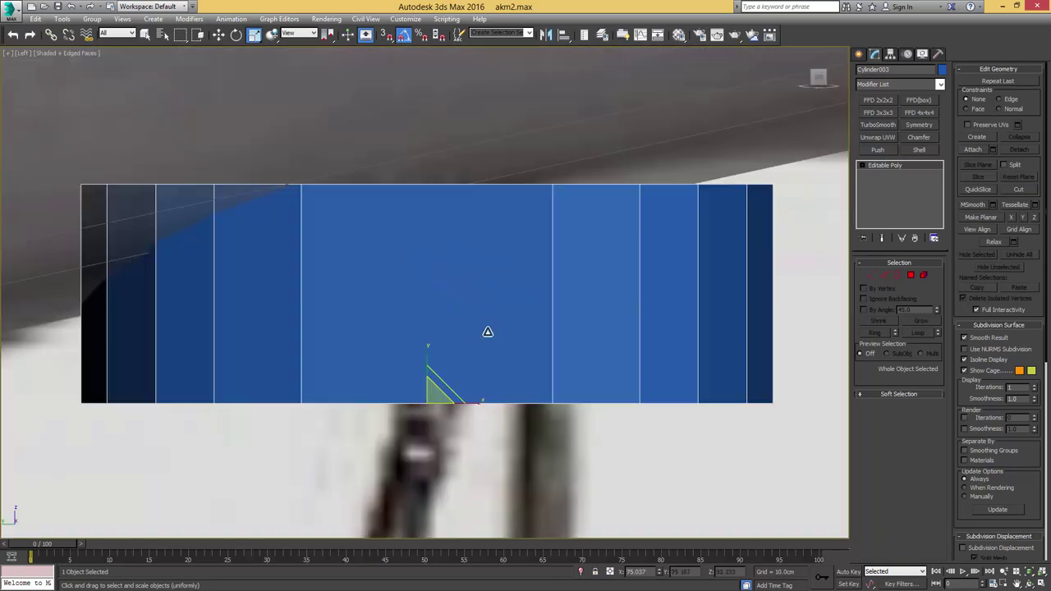
pyautogui.scroll(-3, 488, 333)
pyautogui.scroll(-2, 493, 332)
pyautogui.press('w')
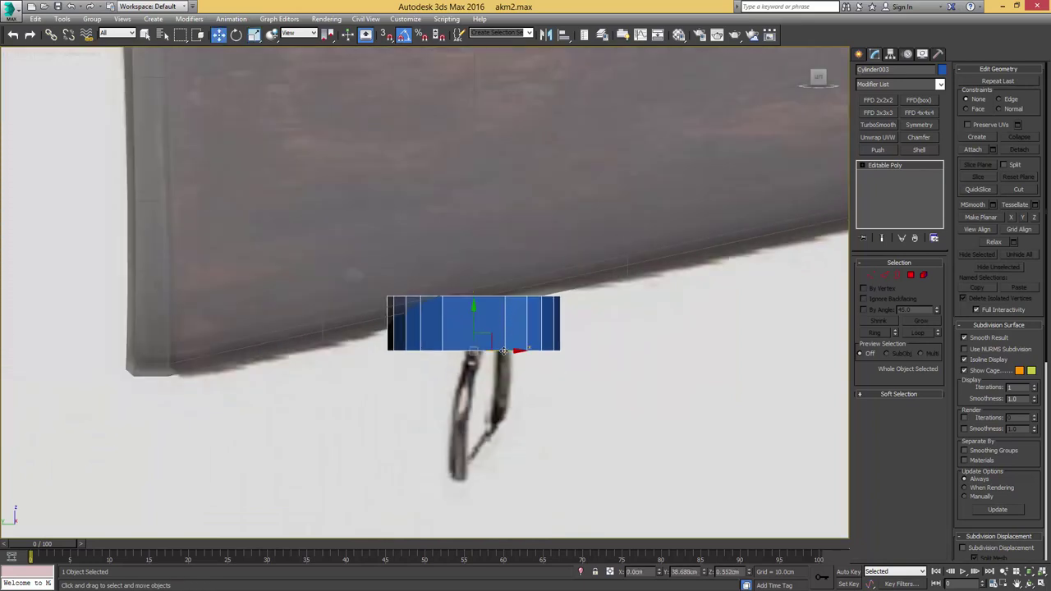
pyautogui.moveTo(504, 351); pyautogui.dragTo(520, 348)
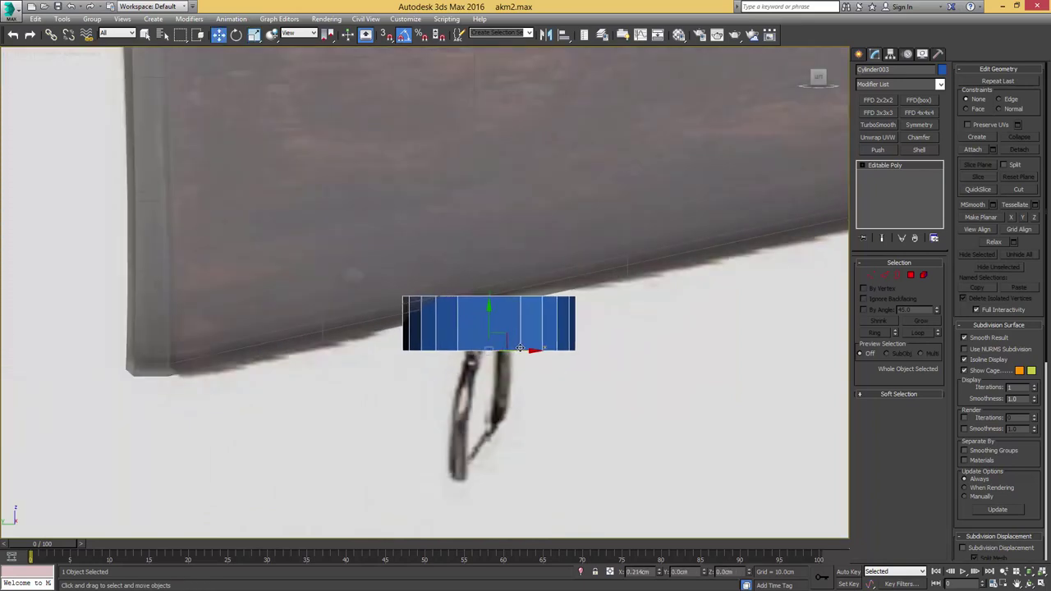
# Step: Cut the outline of the block's front rounded end into the stock's base half mesh, snapping to the block's vertices
pyautogui.press('b')
pyautogui.scroll(-4, 518, 326)
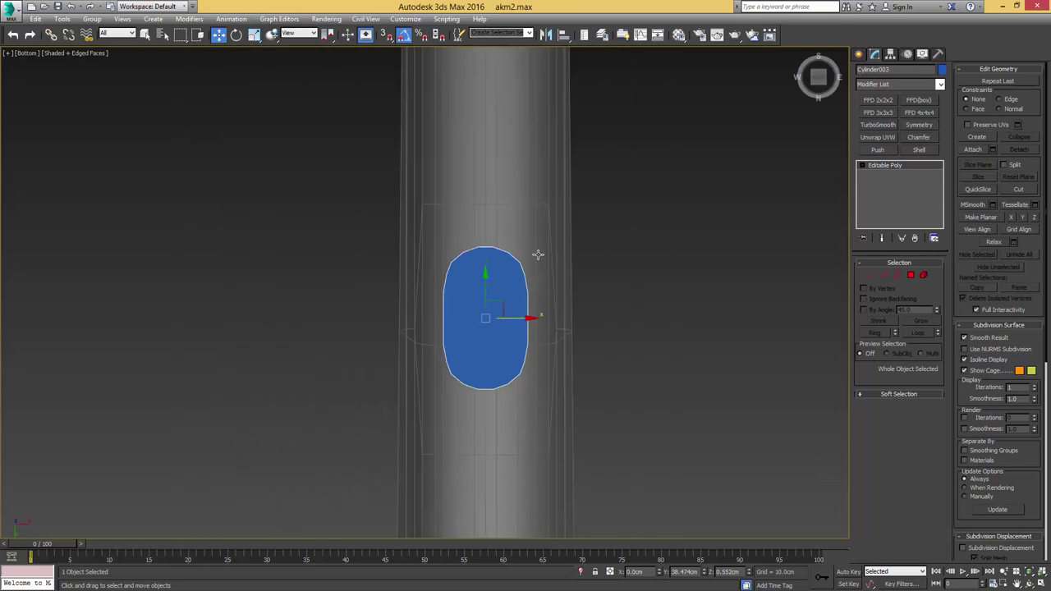
pyautogui.click(537, 255)
pyautogui.moveTo(465, 284); pyautogui.dragTo(502, 263, button='middle')
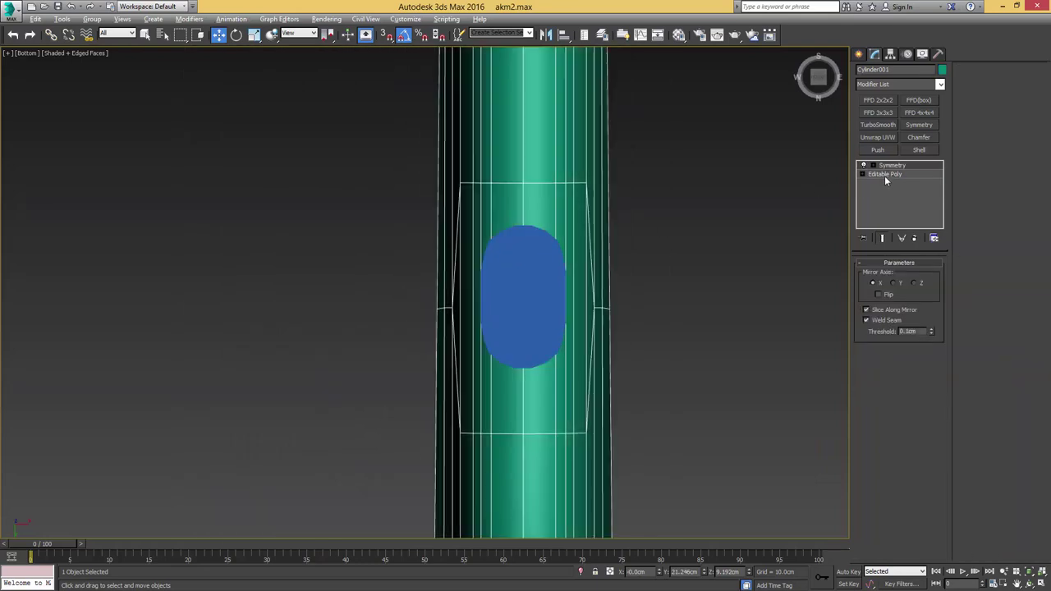
pyautogui.click(884, 175)
pyautogui.scroll(3, 563, 284)
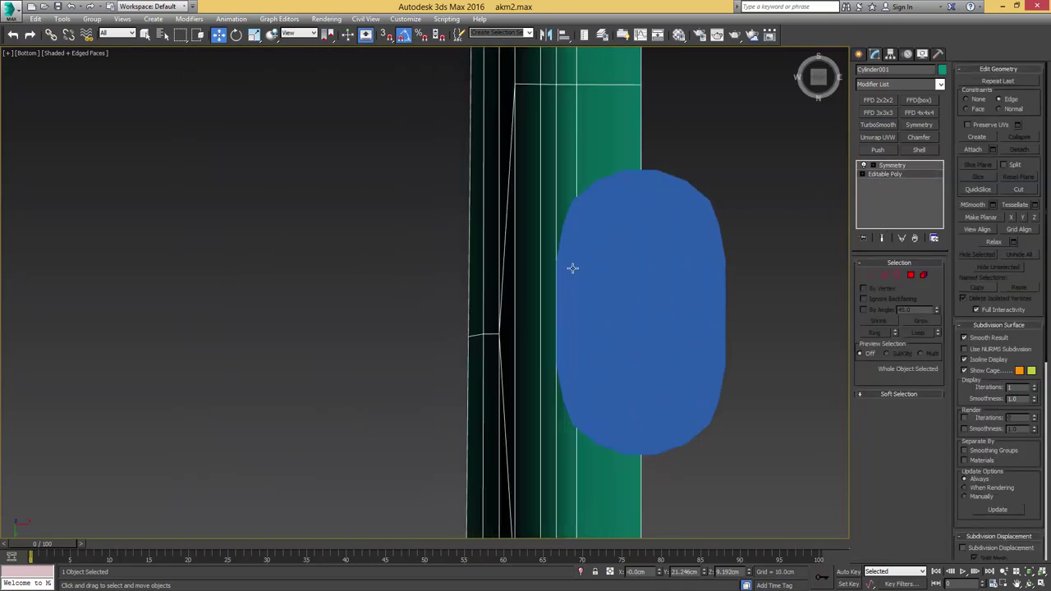
pyautogui.press('1')
pyautogui.moveTo(568, 250); pyautogui.dragTo(551, 274, button='middle')
pyautogui.hotkey('alt', 'c')
pyautogui.press('s')
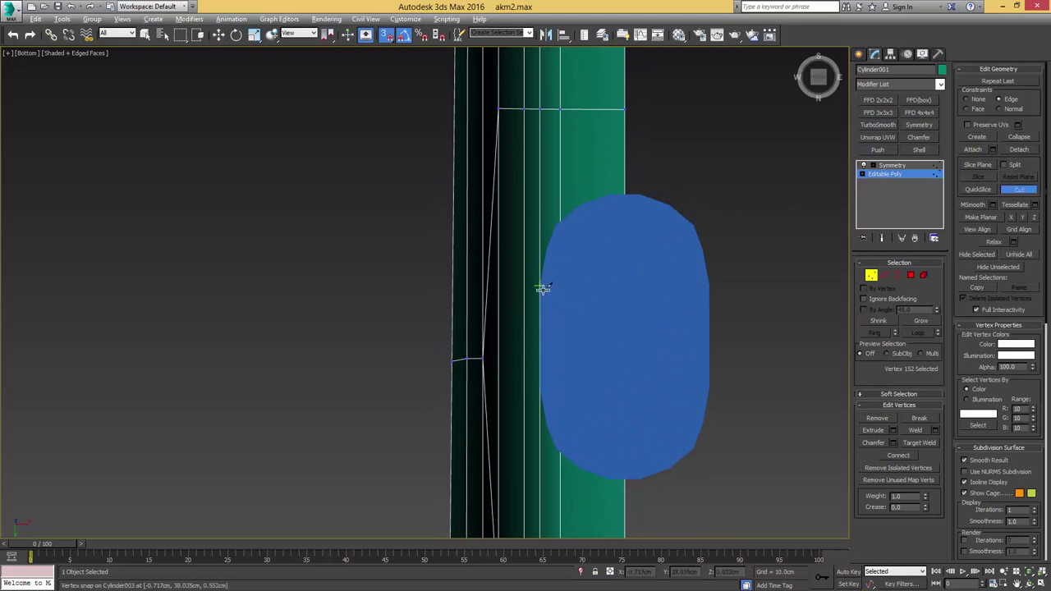
pyautogui.click(542, 287)
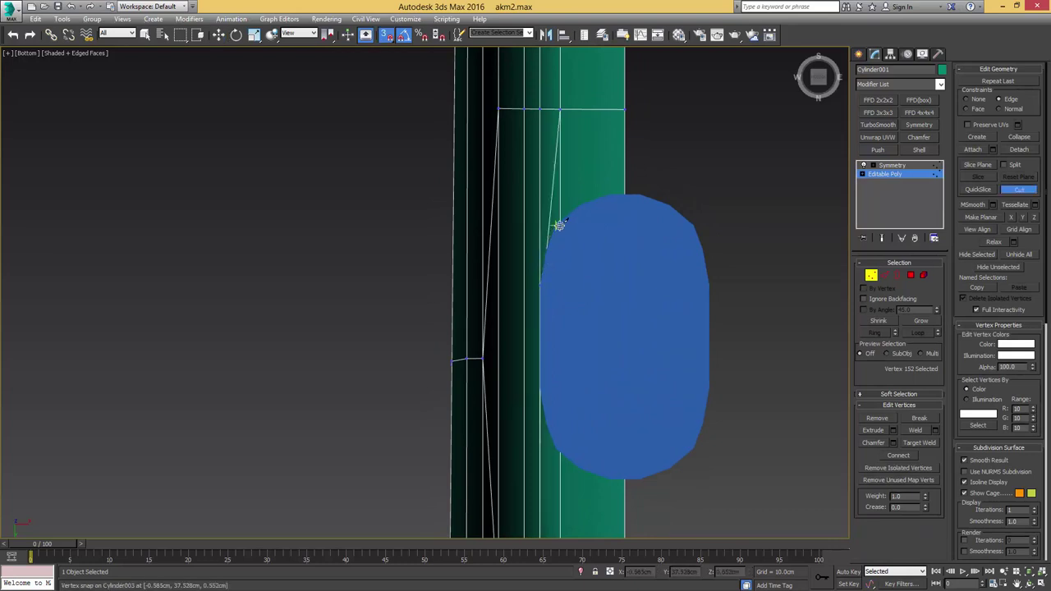
pyautogui.press('s')
pyautogui.click(561, 222)
pyautogui.press('s')
pyautogui.click(579, 205)
pyautogui.click(610, 194)
pyautogui.press('s')
# Step: Cut the outline of the block's rear rounded end into the stock mesh, ending at the stock's centre line
pyautogui.moveTo(599, 337); pyautogui.dragTo(612, 250, button='middle')
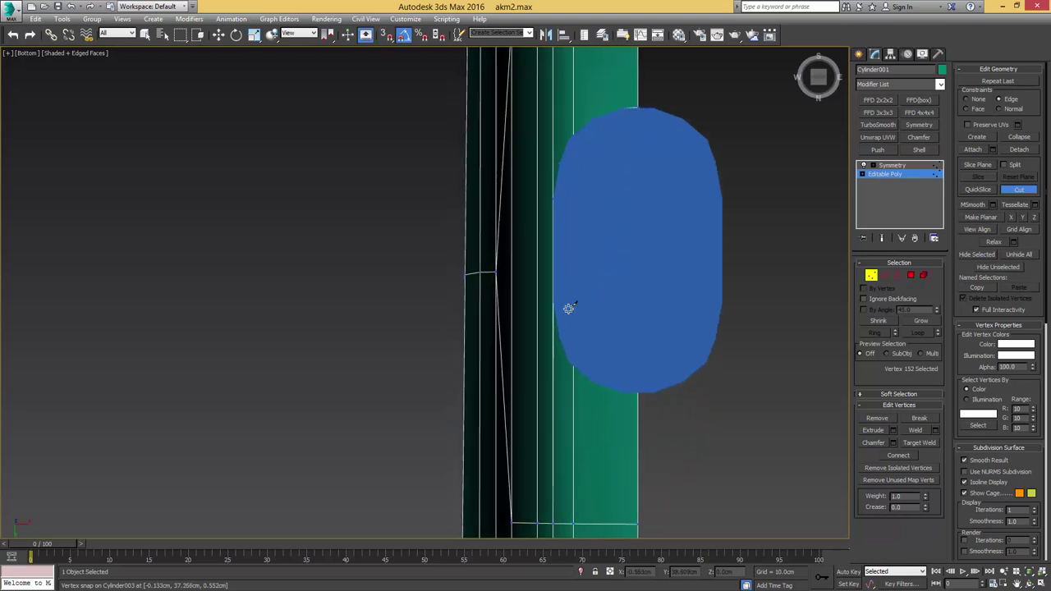
pyautogui.press('s')
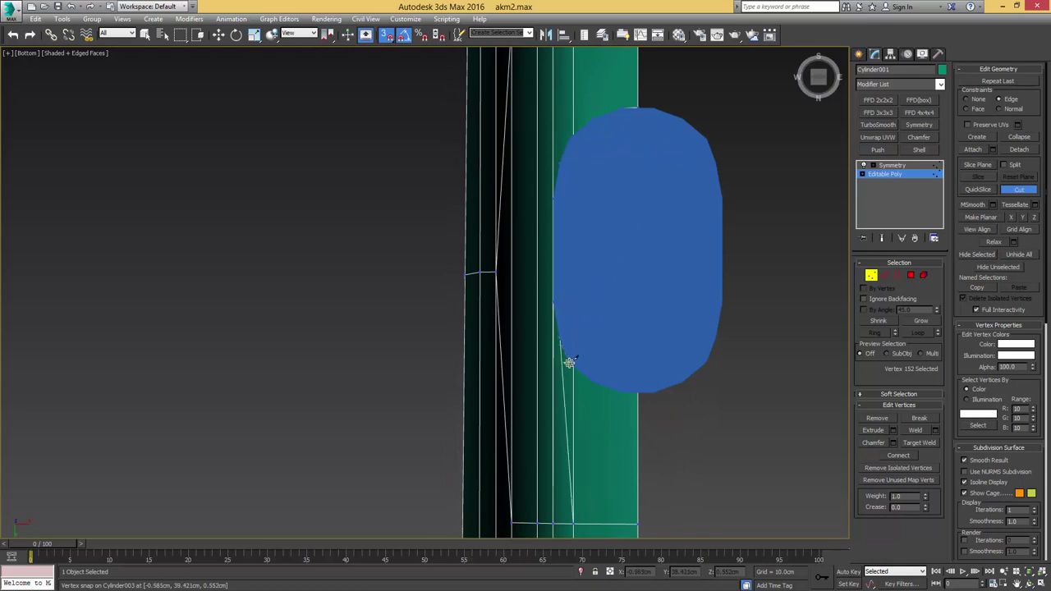
pyautogui.press('F3')
pyautogui.press('F3')
pyautogui.press('s')
pyautogui.click(575, 365)
pyautogui.press('s')
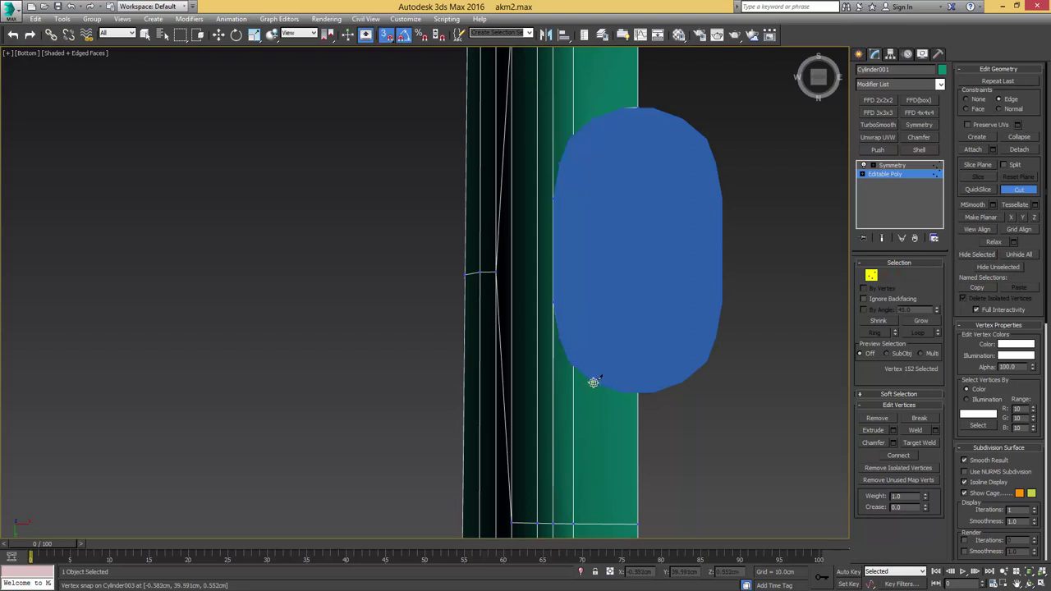
pyautogui.click(593, 382)
pyautogui.click(622, 393)
pyautogui.press('s')
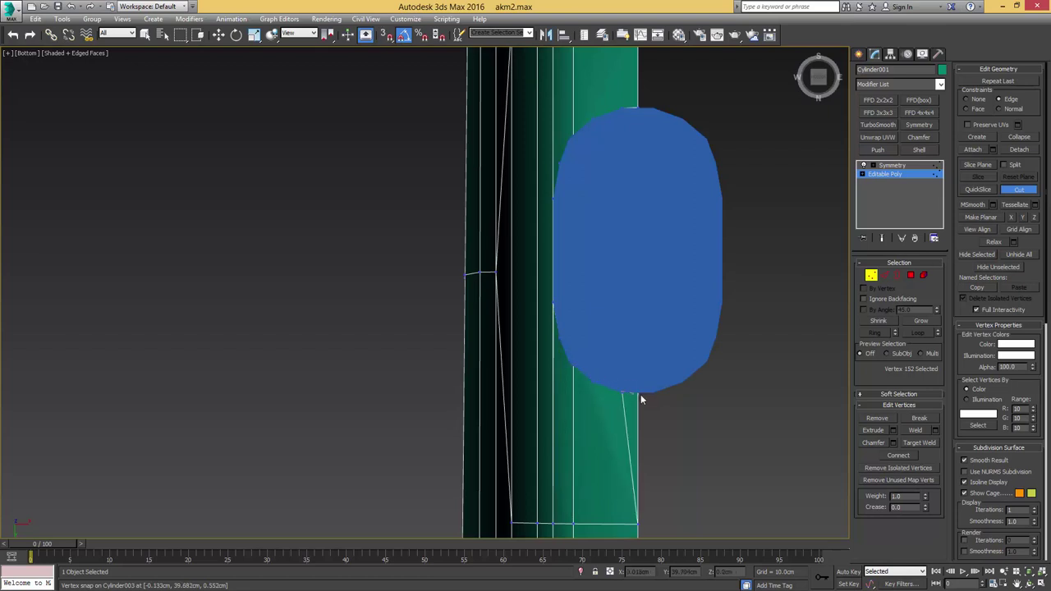
pyautogui.click(638, 393)
pyautogui.rightClick(640, 386)
# Step: Delete the stock polygons enclosed by the cut outline to open a rounded hole
pyautogui.press('F3')
pyautogui.moveTo(605, 303); pyautogui.dragTo(608, 332, button='middle')
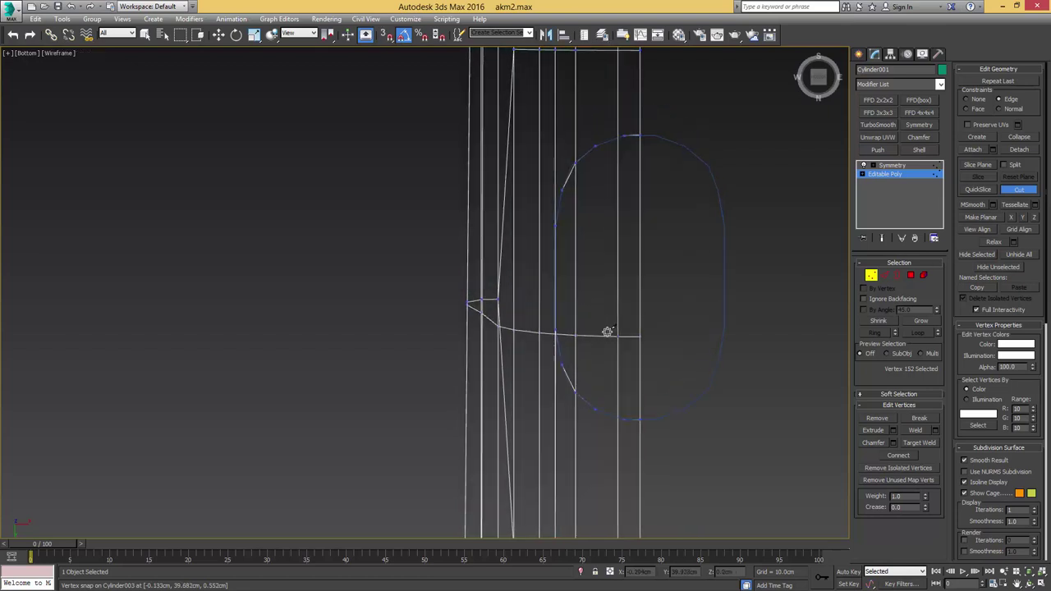
pyautogui.press('4')
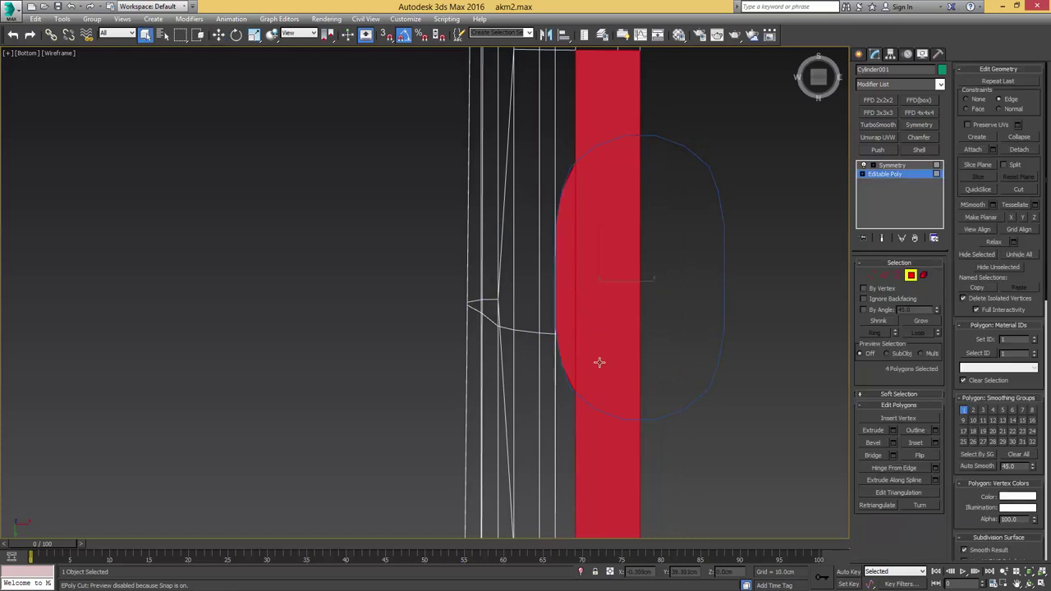
pyautogui.click(600, 362)
pyautogui.scroll(-3, 603, 341)
pyautogui.press('F3')
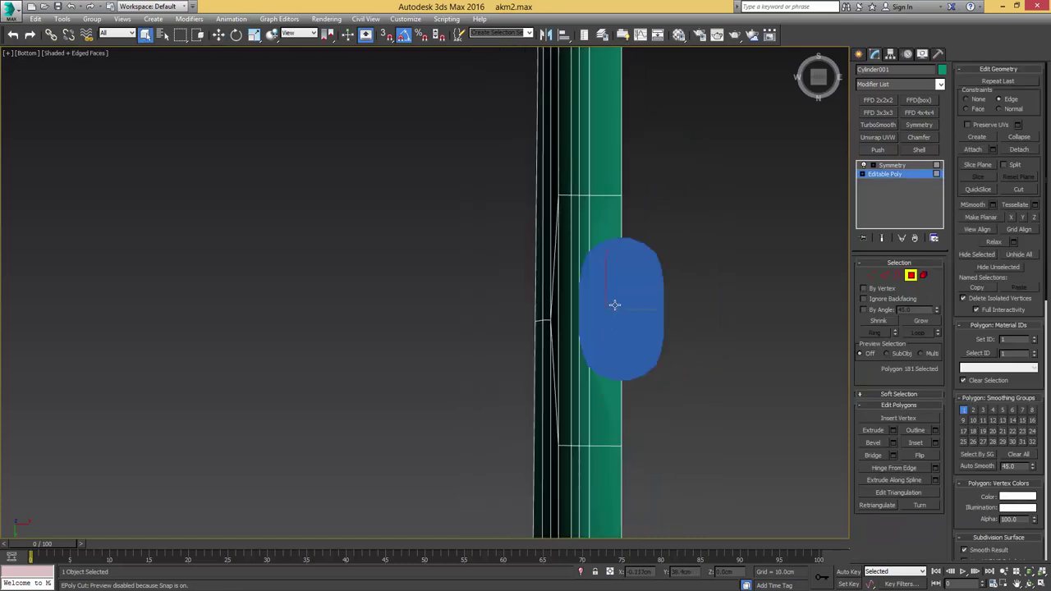
pyautogui.press('F3')
pyautogui.keyDown('ctrl'); pyautogui.click(588, 312); pyautogui.keyUp('ctrl')
pyautogui.moveTo(588, 310)
pyautogui.keyDown('alt'); pyautogui.mouseDown(button='middle')
pyautogui.moveTo(605, 333)
pyautogui.moveTo(604, 314)
pyautogui.moveTo(677, 326)
pyautogui.mouseUp(button='middle'); pyautogui.keyUp('alt')
pyautogui.press('F3')
pyautogui.scroll(2, 656, 329)
pyautogui.press('Delete')
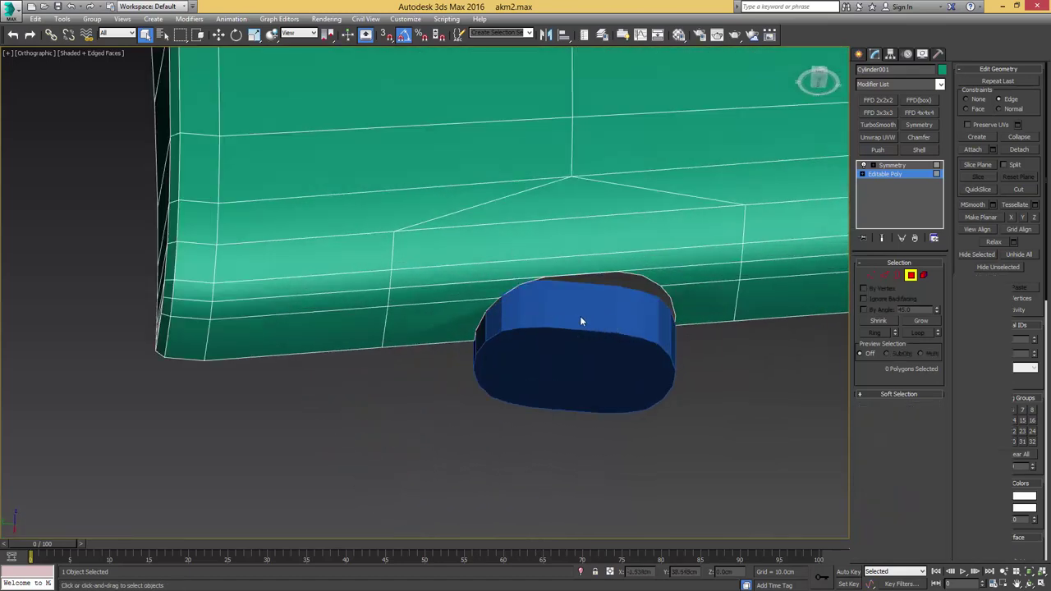
# Step: Delete the blue block that served as the cutting guide
pyautogui.press('4')
pyautogui.click(583, 318)
pyautogui.press('Delete')
# Step: Connect the loose upper vertex at the hole's rear curve to the neighbouring vertex on the stock's vertical edge loop
pyautogui.moveTo(591, 295); pyautogui.dragTo(551, 322, button='middle')
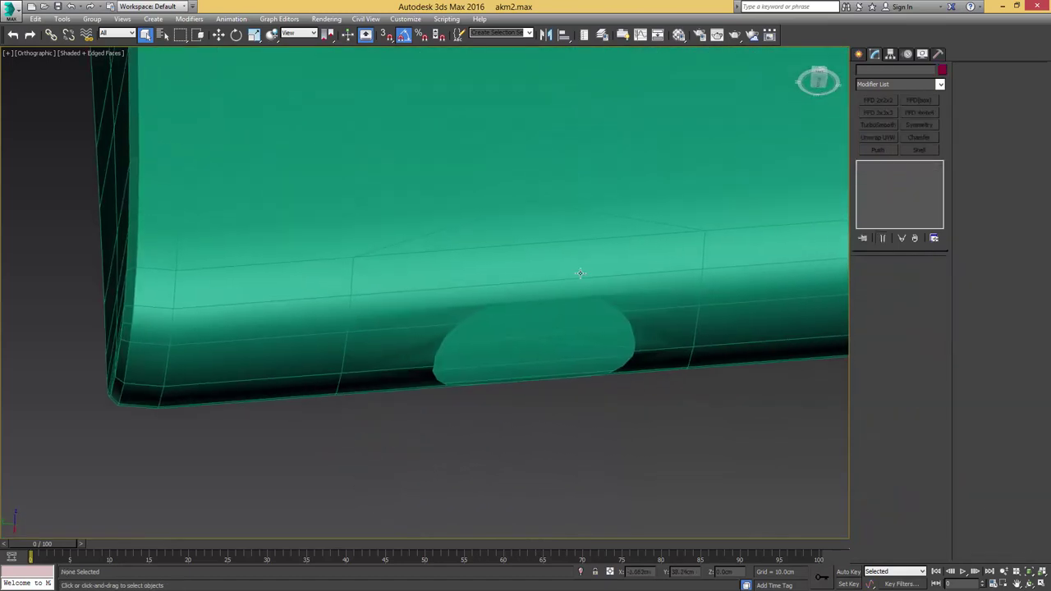
pyautogui.click(506, 296)
pyautogui.click(887, 174)
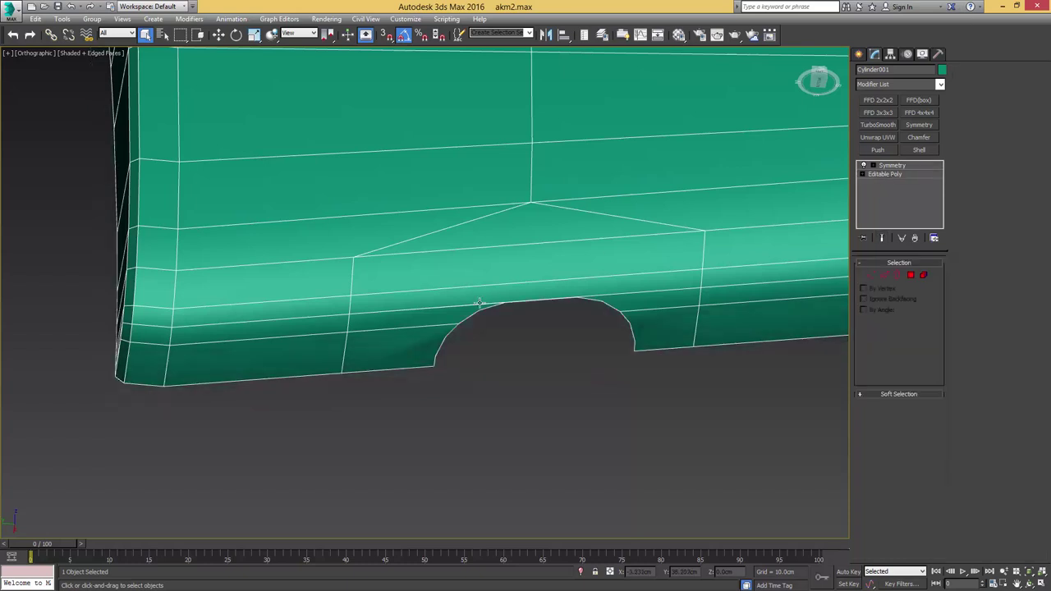
pyautogui.moveTo(484, 314); pyautogui.dragTo(539, 308, button='middle')
pyautogui.scroll(2, 539, 308)
pyautogui.press('1')
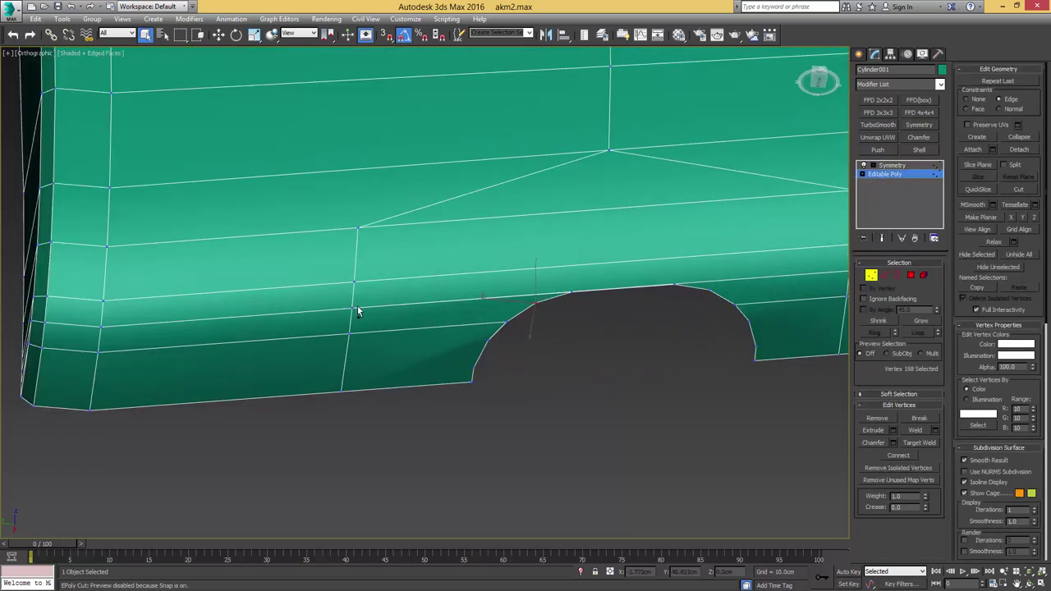
pyautogui.scroll(2, 567, 295)
pyautogui.scroll(1, 383, 299)
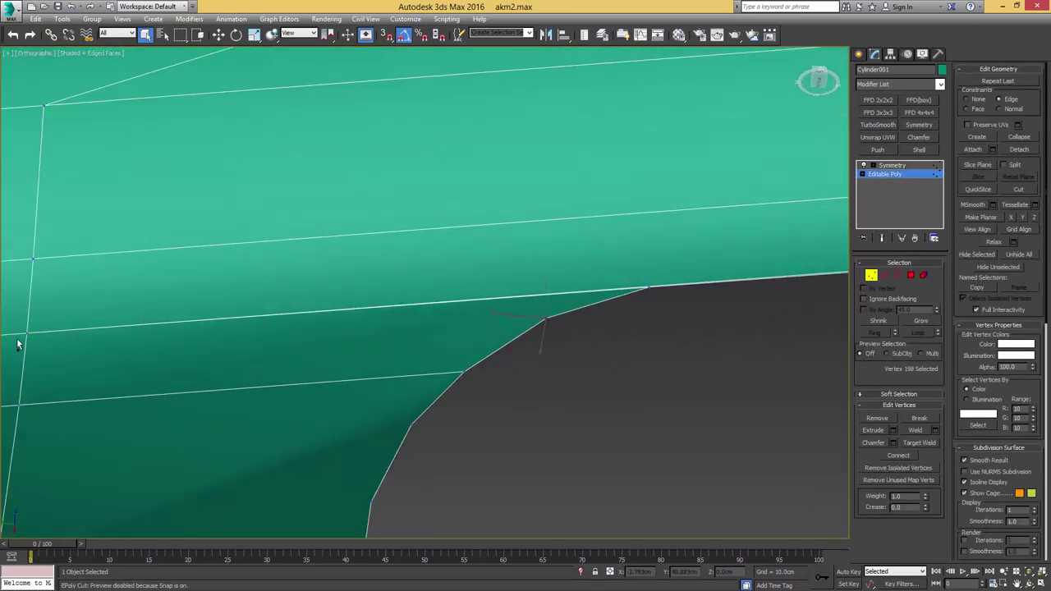
pyautogui.scroll(-3, 361, 283)
pyautogui.keyDown('alt'); pyautogui.moveTo(379, 281); pyautogui.dragTo(379, 246, button='middle'); pyautogui.keyUp('alt')
pyautogui.press('1')
pyautogui.click(382, 244)
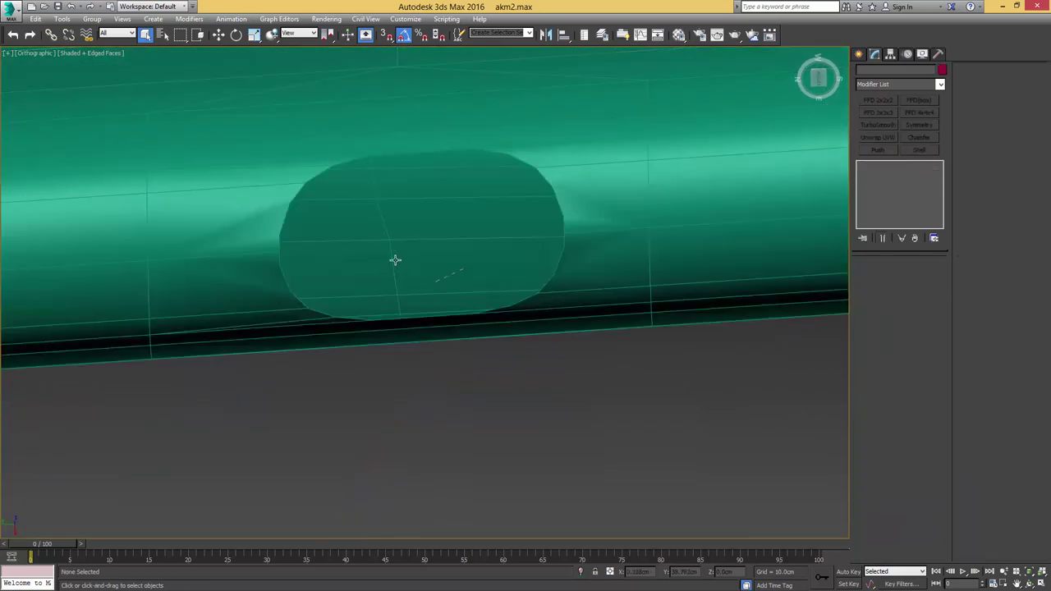
# Step: Connect the two loose vertices on the hole's front curve to the neighbouring vertex on the stock's vertical edge loop
pyautogui.moveTo(476, 127); pyautogui.dragTo(457, 219, button='middle')
pyautogui.click(526, 236)
pyautogui.press('w')
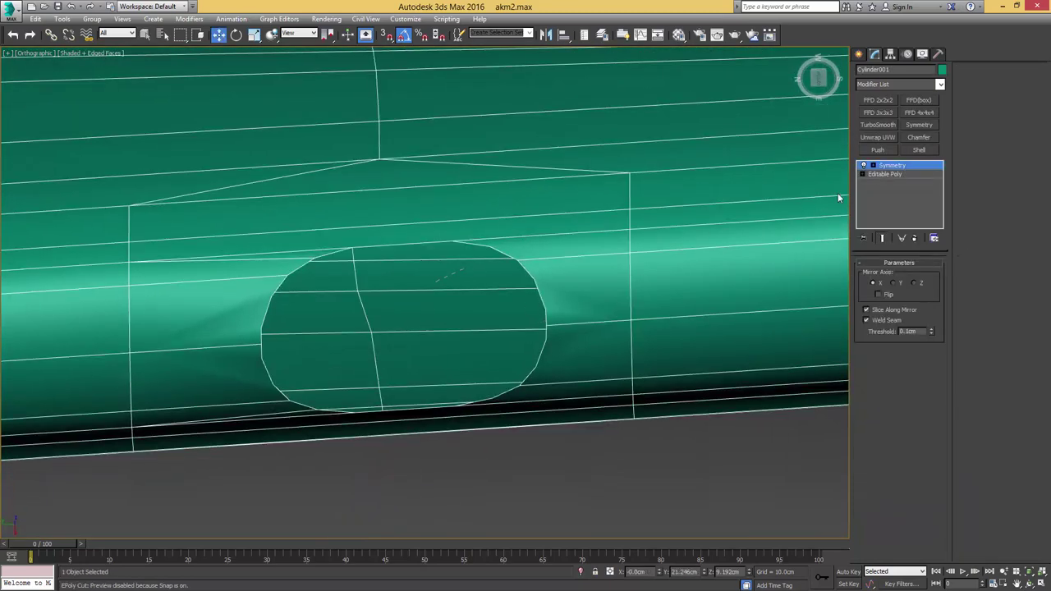
pyautogui.click(885, 174)
pyautogui.click(534, 280)
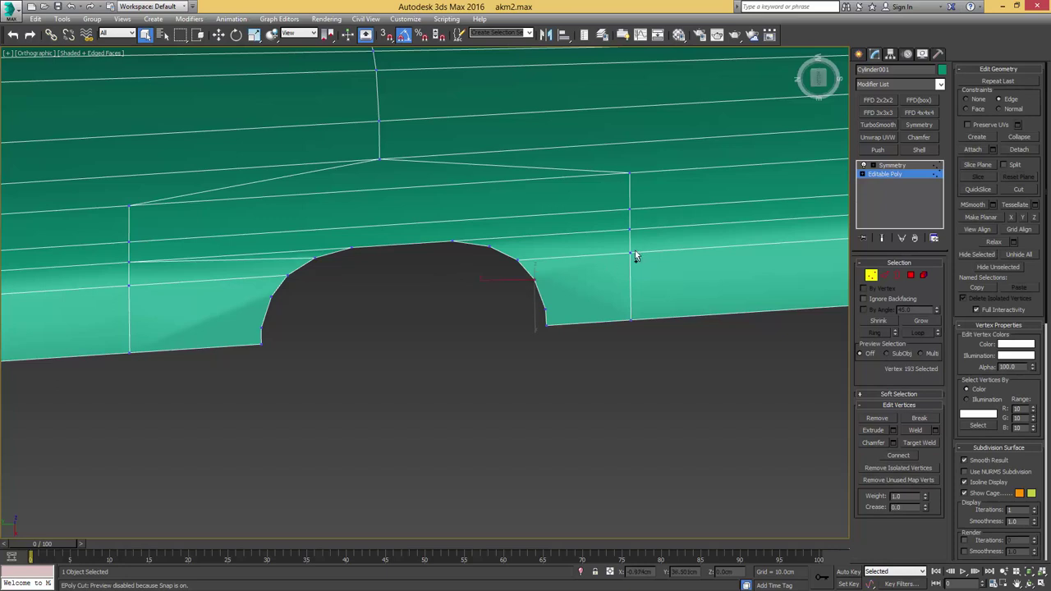
pyautogui.keyDown('ctrl'); pyautogui.click(632, 252); pyautogui.keyUp('ctrl')
pyautogui.hotkey('ctrl', 'shift', 'e')
pyautogui.click(546, 311)
pyautogui.keyDown('ctrl'); pyautogui.click(631, 252); pyautogui.keyUp('ctrl')
pyautogui.hotkey('ctrl', 'shift', 'e')
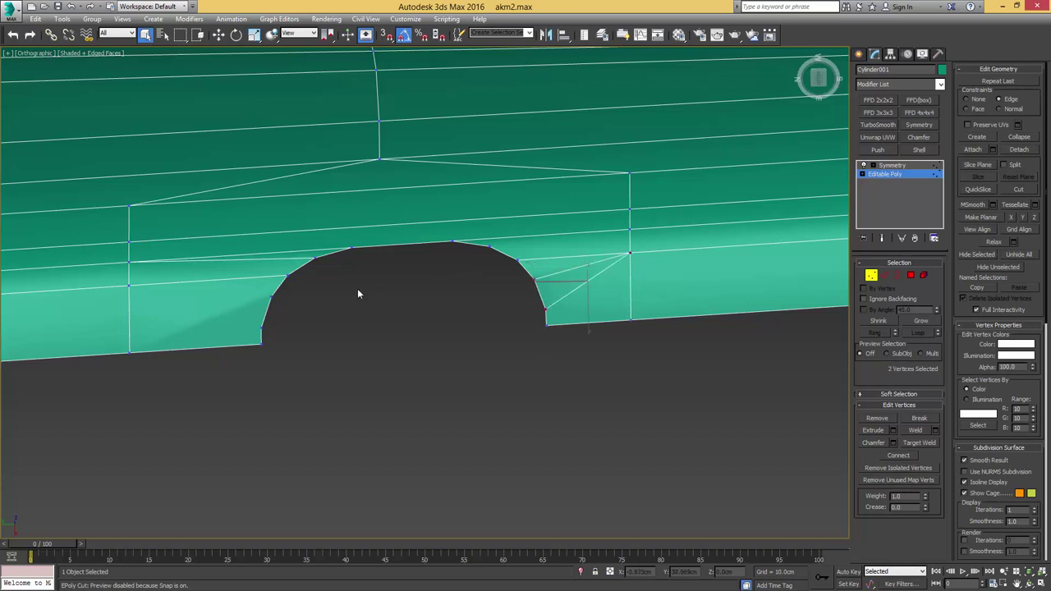
# Step: Connect the loose vertex lower on the hole's rear curve to the adjacent vertex on the stock's vertical edge loop
pyautogui.moveTo(262, 304); pyautogui.dragTo(470, 304, button='middle')
pyautogui.click(479, 296)
pyautogui.keyDown('ctrl'); pyautogui.click(338, 286); pyautogui.keyUp('ctrl')
pyautogui.hotkey('ctrl', 'shift', 'e')
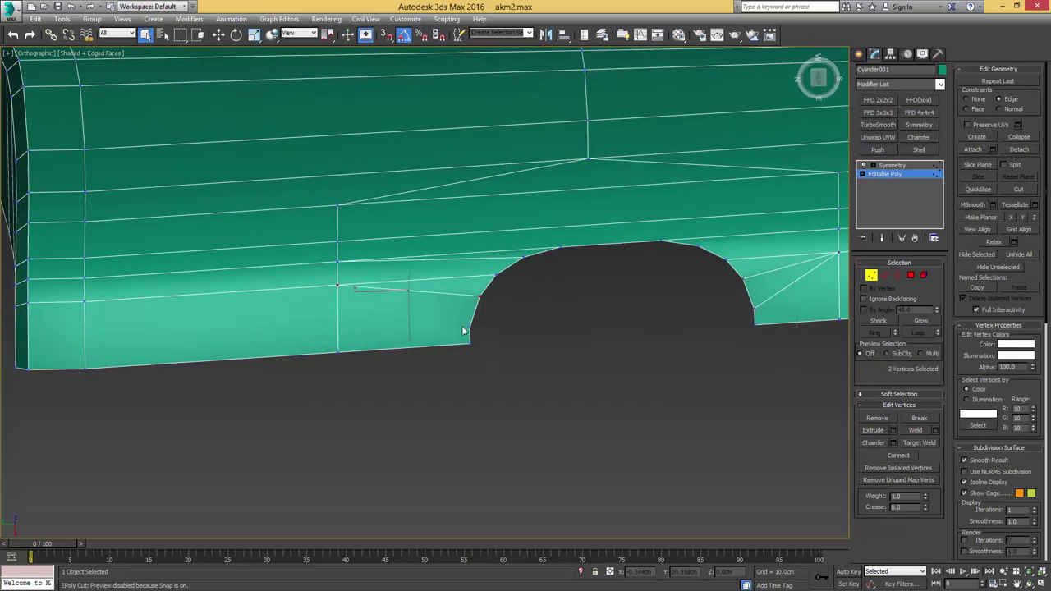
# Step: Connect the lowest loose vertex on the hole's rear curve to the neighbouring vertex on the stock's vertical edge loop
pyautogui.click(469, 327)
pyautogui.keyDown('ctrl'); pyautogui.click(337, 284); pyautogui.keyUp('ctrl')
pyautogui.hotkey('ctrl', 'shift', 'e')
# Step: Collapse the Symmetry modifier into the Editable Poly and cap the swivel hole's open border
pyautogui.moveTo(564, 235); pyautogui.dragTo(299, 282, button='middle')
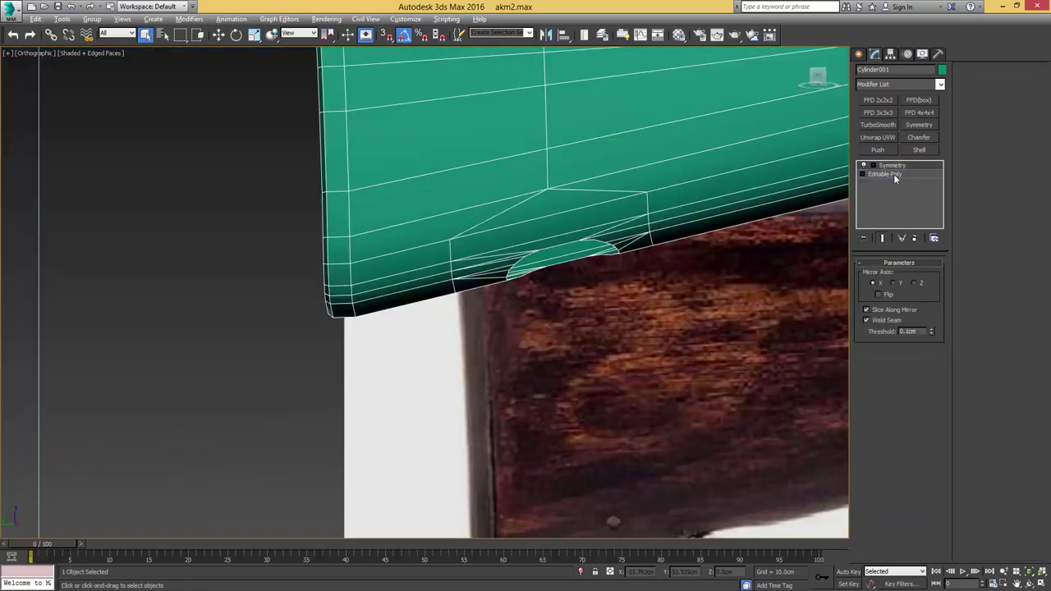
pyautogui.click(893, 175)
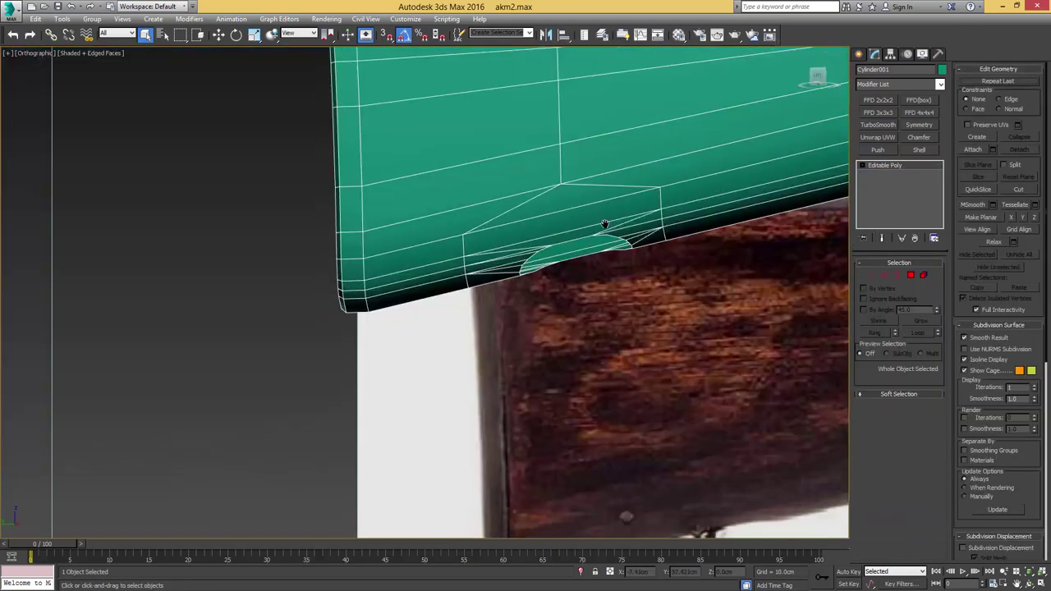
pyautogui.scroll(2, 605, 223)
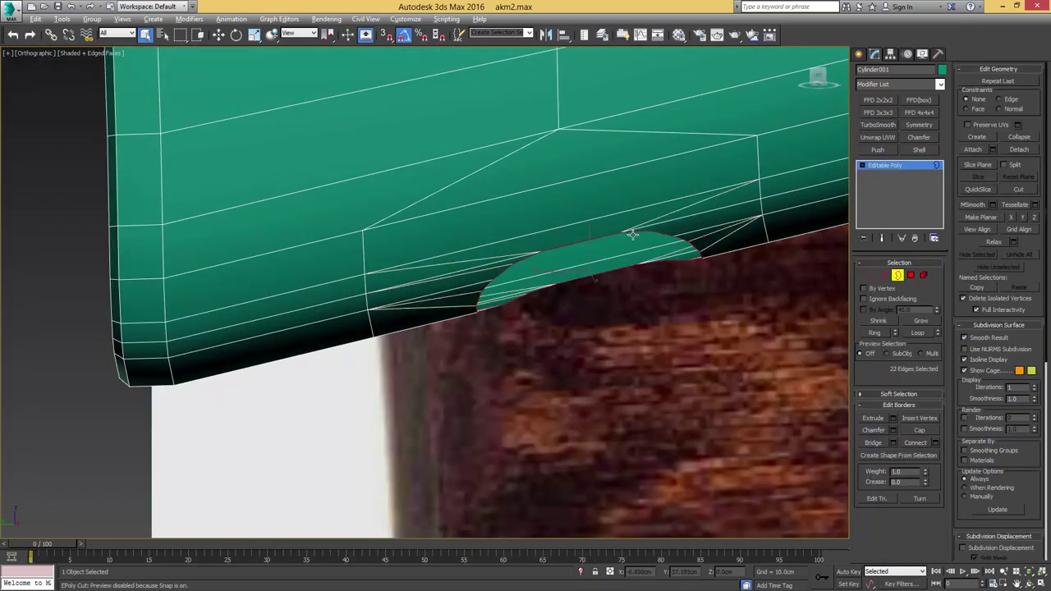
pyautogui.press('l')
pyautogui.press('z')
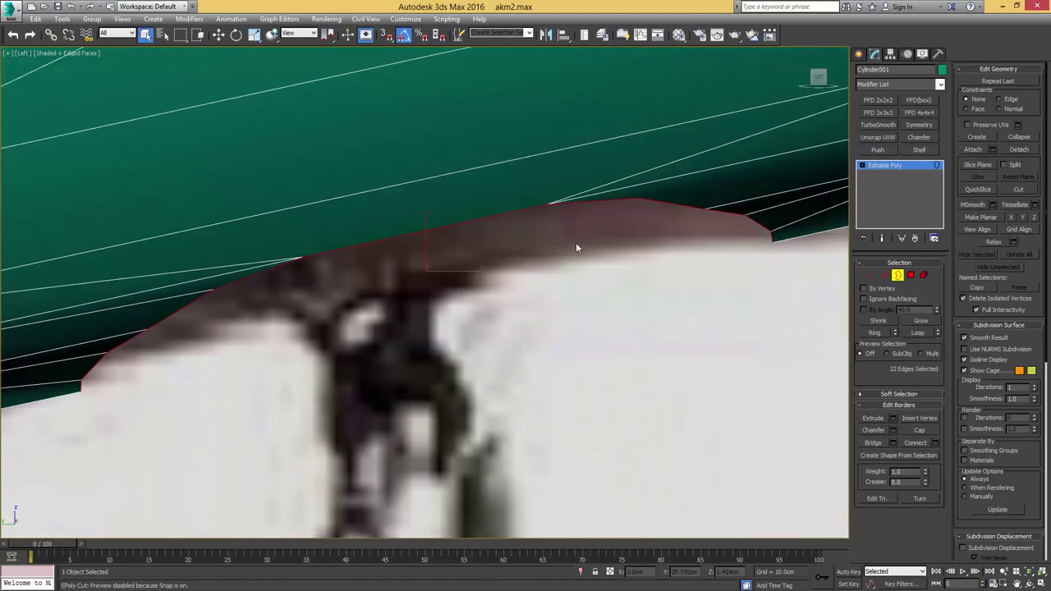
pyautogui.keyDown('alt'); pyautogui.moveTo(576, 244); pyautogui.dragTo(548, 240, button='middle'); pyautogui.keyUp('alt')
pyautogui.hotkey('alt', 'p')
# Step: Inset the capped polygon slightly inside the swivel hole's rim
pyautogui.scroll(-2, 547, 242)
pyautogui.press('4')
pyautogui.click(526, 276)
pyautogui.press('i')
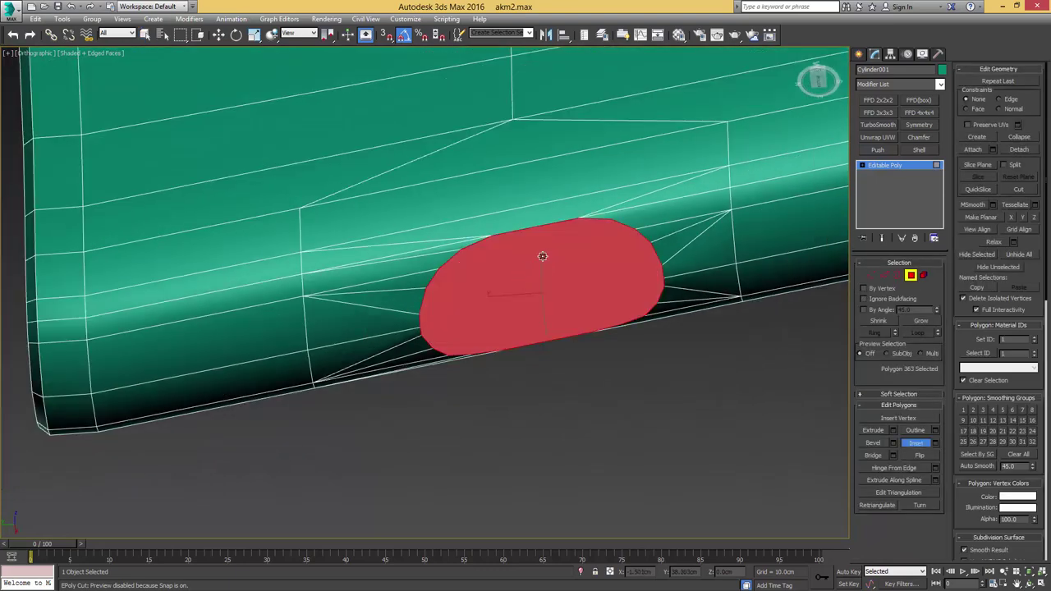
pyautogui.moveTo(541, 257); pyautogui.dragTo(541, 259)
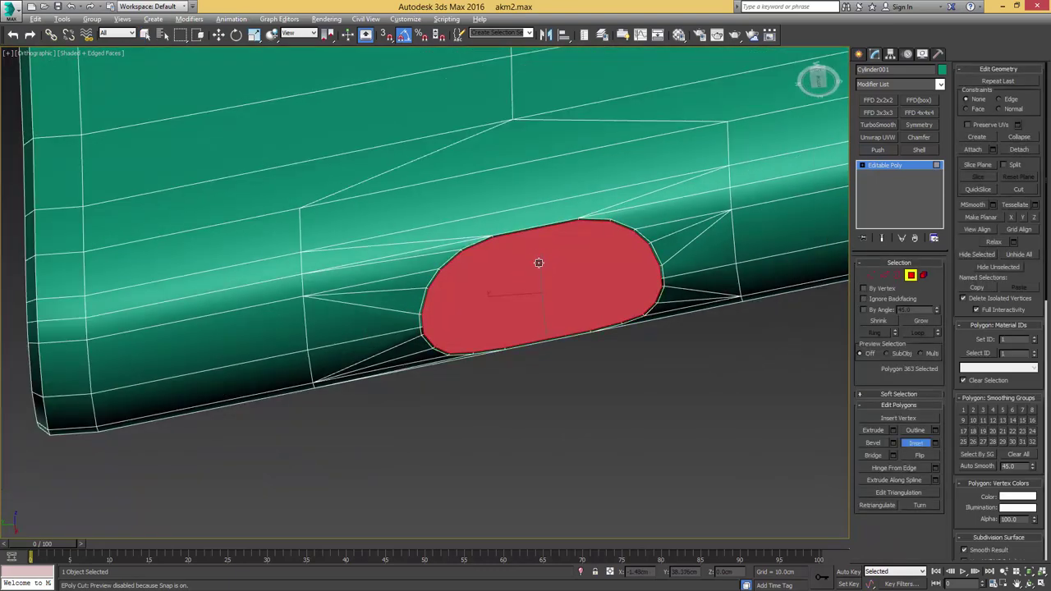
pyautogui.keyDown('alt'); pyautogui.moveTo(538, 262); pyautogui.dragTo(544, 303, button='middle'); pyautogui.keyUp('alt')
# Step: Push the inset polygon about 0.13 cm into the stock along its local Z axis to form the recess
pyautogui.press('w')
pyautogui.keyDown('alt'); pyautogui.rightClick(541, 281); pyautogui.keyUp('alt')
pyautogui.click(547, 267)
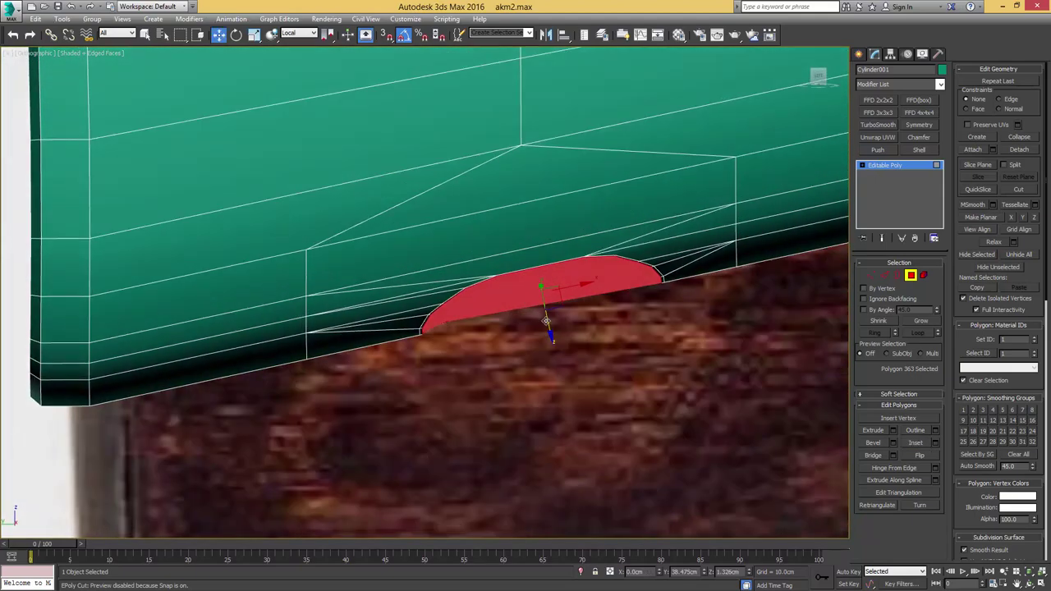
pyautogui.moveTo(546, 321); pyautogui.dragTo(544, 309)
pyautogui.keyDown('alt'); pyautogui.moveTo(550, 308); pyautogui.dragTo(550, 279, button='middle'); pyautogui.keyUp('alt')
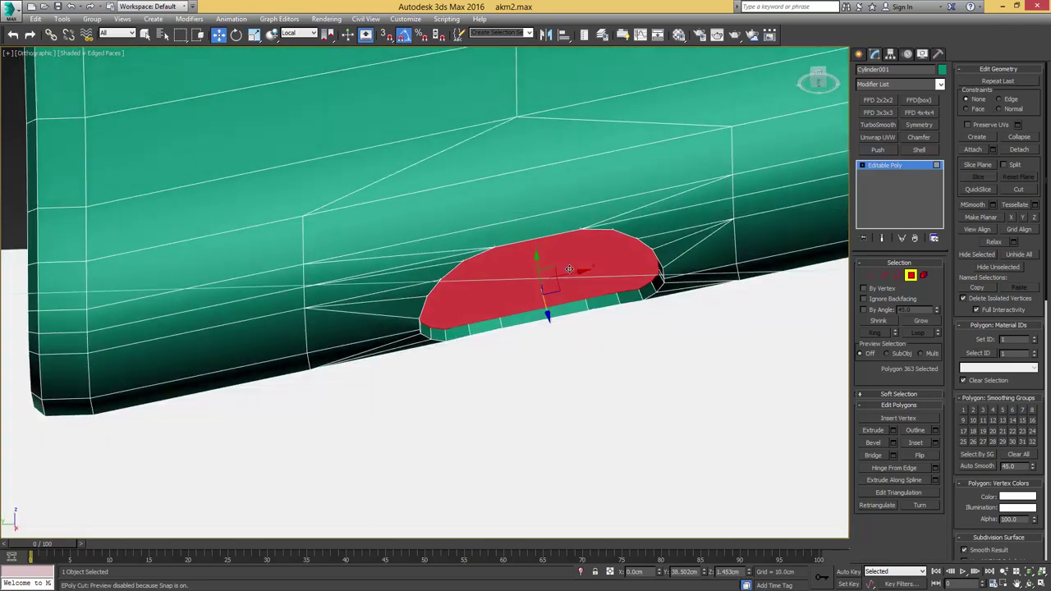
# Step: Hide everything except the recess floor and connect the opposite vertices where its front curve begins
pyautogui.hotkey('alt', 'i')
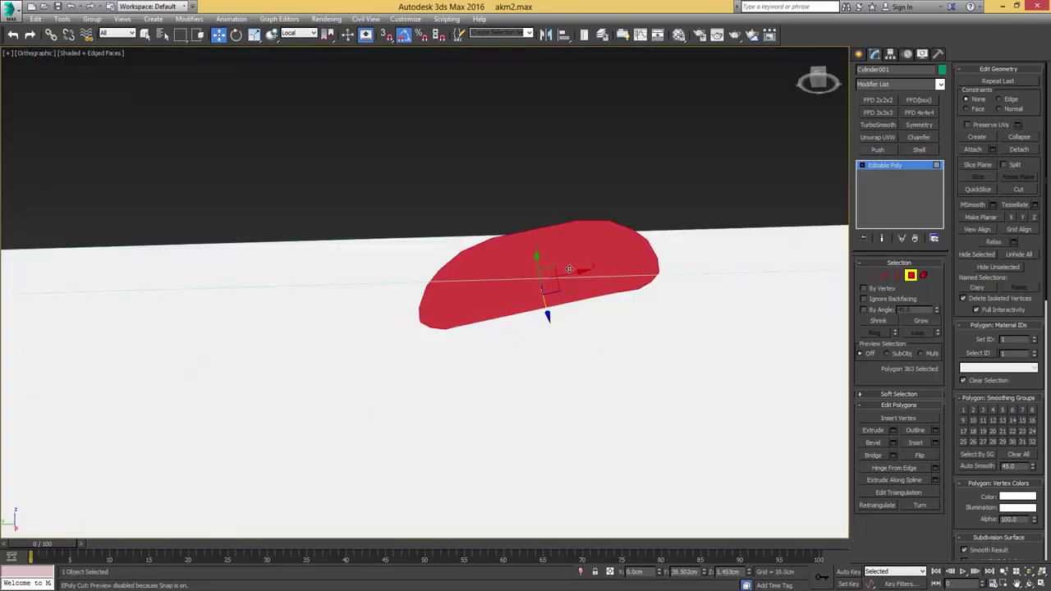
pyautogui.press('1')
pyautogui.keyDown('ctrl'); pyautogui.click(583, 302); pyautogui.keyUp('ctrl')
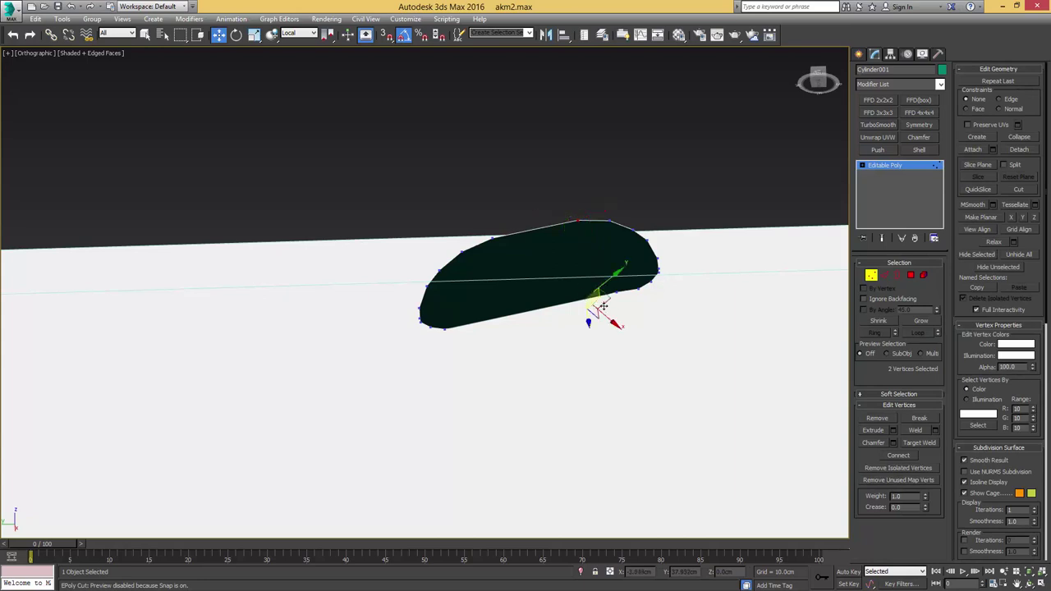
pyautogui.keyDown('alt'); pyautogui.moveTo(602, 303); pyautogui.dragTo(604, 260, button='middle'); pyautogui.keyUp('alt')
pyautogui.hotkey('ctrl', 'shift', 'e')
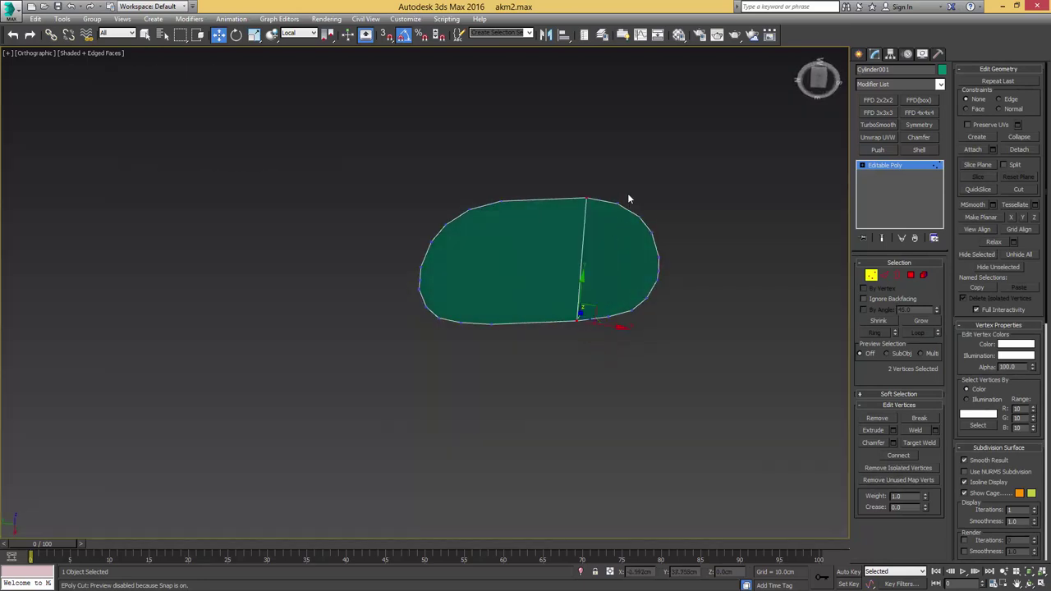
# Step: Connect the remaining opposite vertex pairs around the recess floor's front curve with three cross edges
pyautogui.moveTo(627, 193); pyautogui.dragTo(609, 223)
pyautogui.keyDown('ctrl'); pyautogui.moveTo(603, 323); pyautogui.dragTo(638, 299); pyautogui.keyUp('ctrl')
pyautogui.hotkey('ctrl', 'shift', 'e')
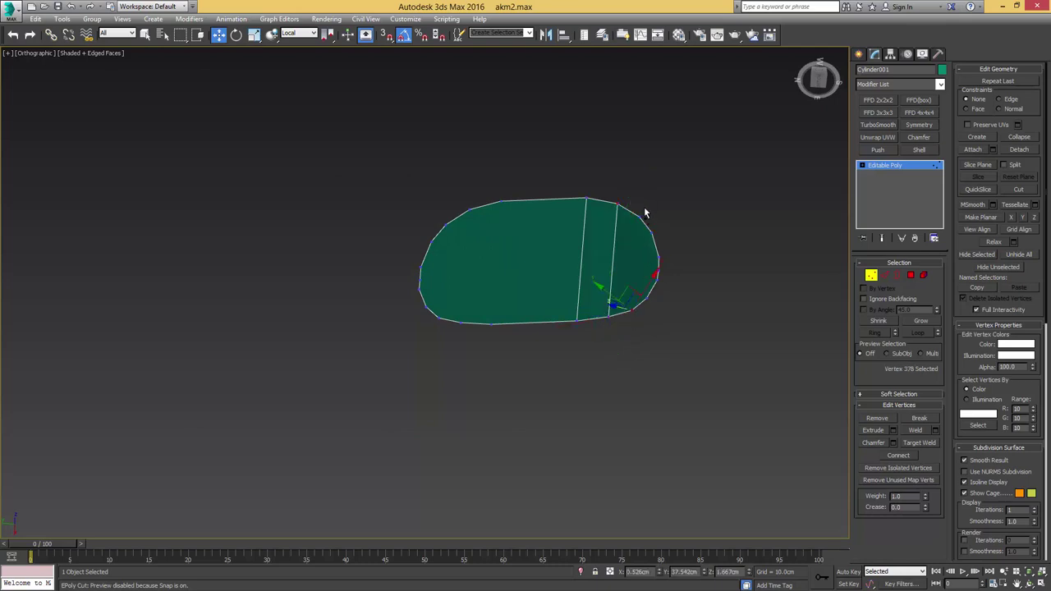
pyautogui.keyDown('ctrl'); pyautogui.moveTo(646, 211); pyautogui.dragTo(632, 230); pyautogui.keyUp('ctrl')
pyautogui.hotkey('ctrl', 'shift', 'e')
pyautogui.moveTo(641, 308); pyautogui.dragTo(640, 307)
pyautogui.keyDown('ctrl'); pyautogui.moveTo(659, 222); pyautogui.dragTo(645, 239); pyautogui.keyUp('ctrl')
pyautogui.hotkey('ctrl', 'shift', 'e')
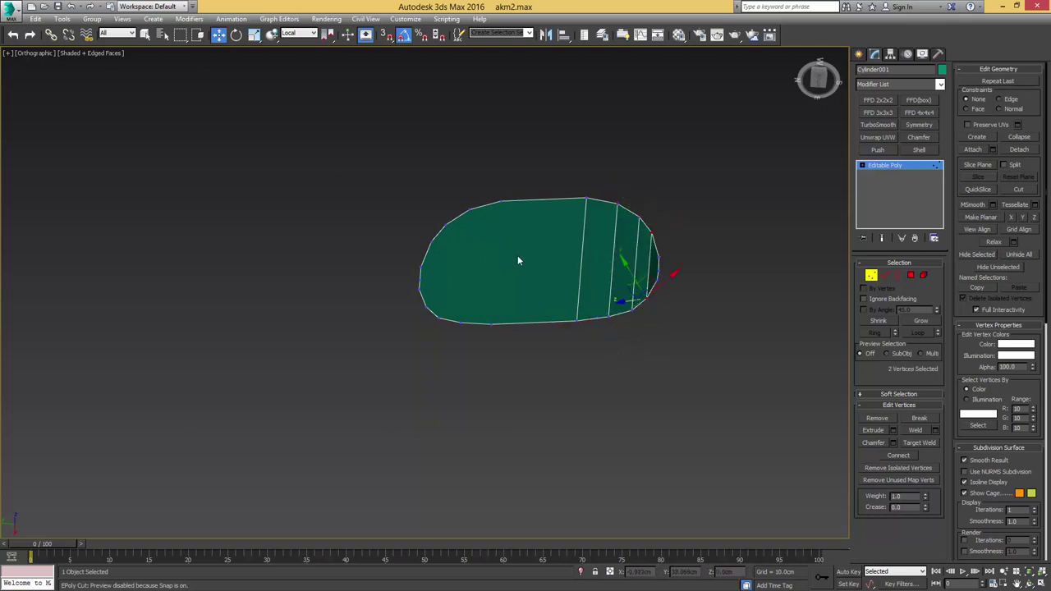
# Step: Connect the opposite vertex pairs around the recess floor's rear curve with three cross edges
pyautogui.moveTo(517, 256); pyautogui.dragTo(562, 247, button='middle')
pyautogui.moveTo(559, 178); pyautogui.dragTo(509, 344)
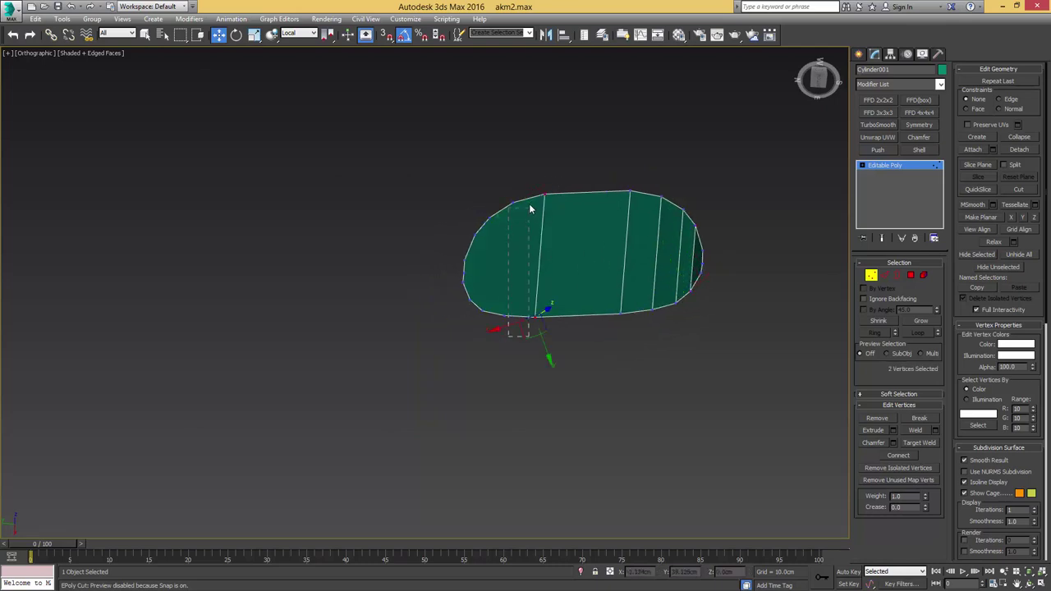
pyautogui.click(529, 200)
pyautogui.keyDown('ctrl'); pyautogui.click(504, 317); pyautogui.keyUp('ctrl')
pyautogui.hotkey('ctrl', 'shift', 'e')
pyautogui.click(481, 311)
pyautogui.keyDown('ctrl'); pyautogui.click(490, 220); pyautogui.keyUp('ctrl')
pyautogui.hotkey('ctrl', 'shift', 'e')
pyautogui.scroll(4, 474, 279)
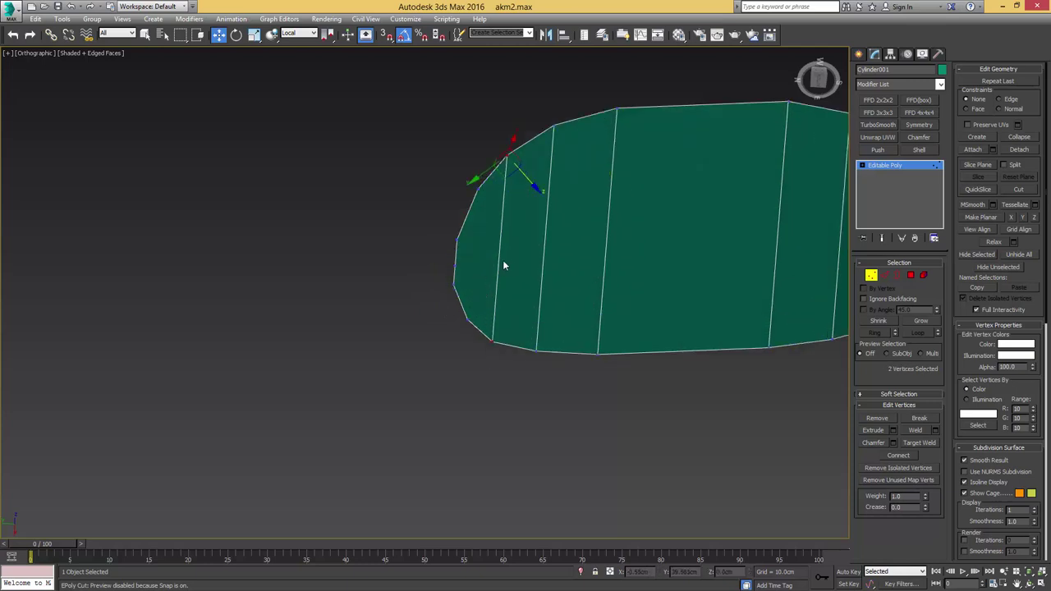
# Step: Select all the recess floor polygons and unhide the rest of the stock
pyautogui.keyDown('alt'); pyautogui.moveTo(503, 259); pyautogui.dragTo(514, 281, button='middle'); pyautogui.keyUp('alt')
pyautogui.press('4')
pyautogui.hotkey('ctrl', 'a')
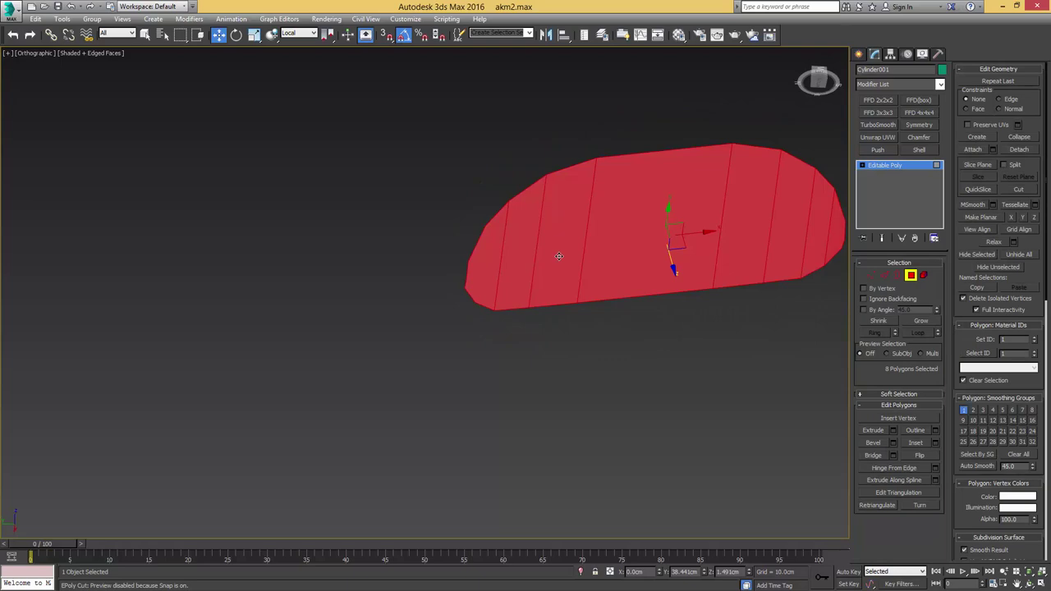
pyautogui.hotkey('alt', 'u')
pyautogui.moveTo(617, 286); pyautogui.dragTo(459, 294, button='middle')
# Step: Select the ring of wall polygons around the recess and return to the whole-object level
pyautogui.press('2')
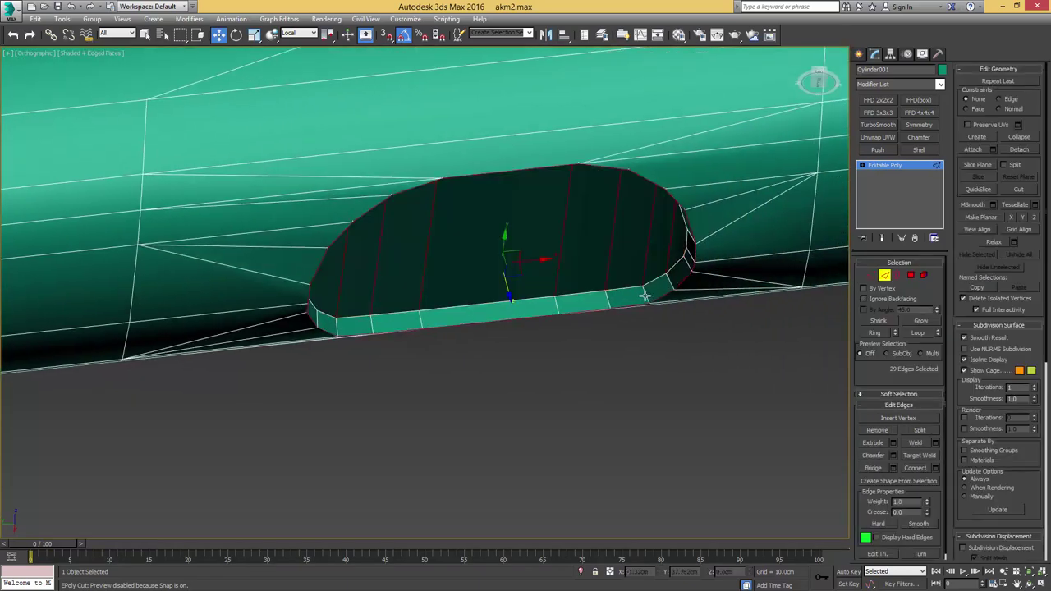
pyautogui.click(646, 294)
pyautogui.hotkey('alt', 'r')
pyautogui.hotkey('ctrl', '4')
pyautogui.press('4')
# Step: Examine the finished recess and the stock in plain shading, and compare the profile with the reference from the left
pyautogui.scroll(-5, 647, 293)
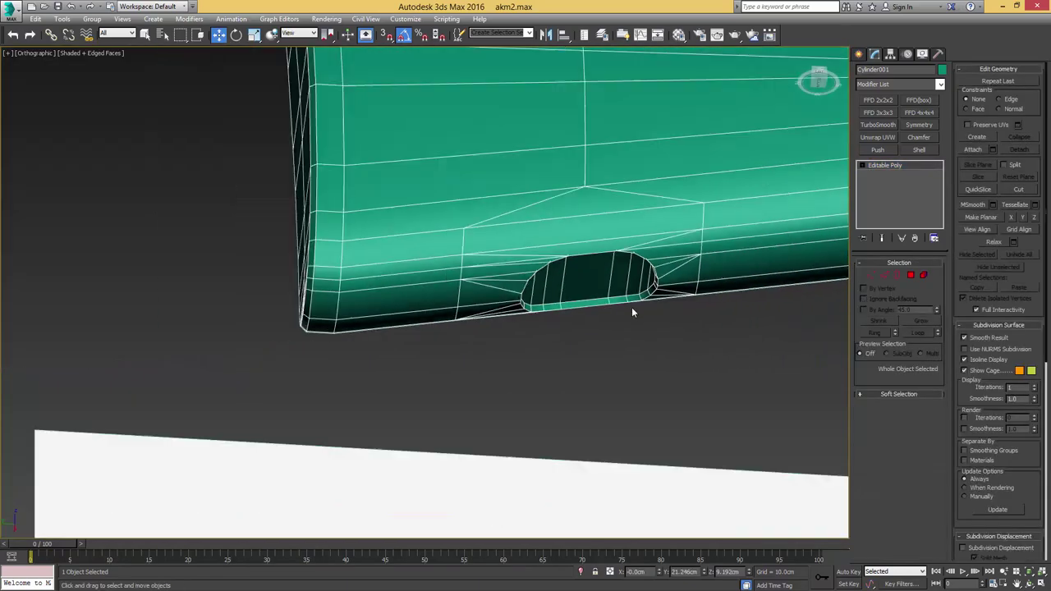
pyautogui.moveTo(631, 308)
pyautogui.keyDown('alt'); pyautogui.mouseDown(button='middle')
pyautogui.moveTo(621, 328)
pyautogui.moveTo(614, 301)
pyautogui.mouseUp(button='middle'); pyautogui.keyUp('alt')
pyautogui.click(255, 285)
pyautogui.press('F4')
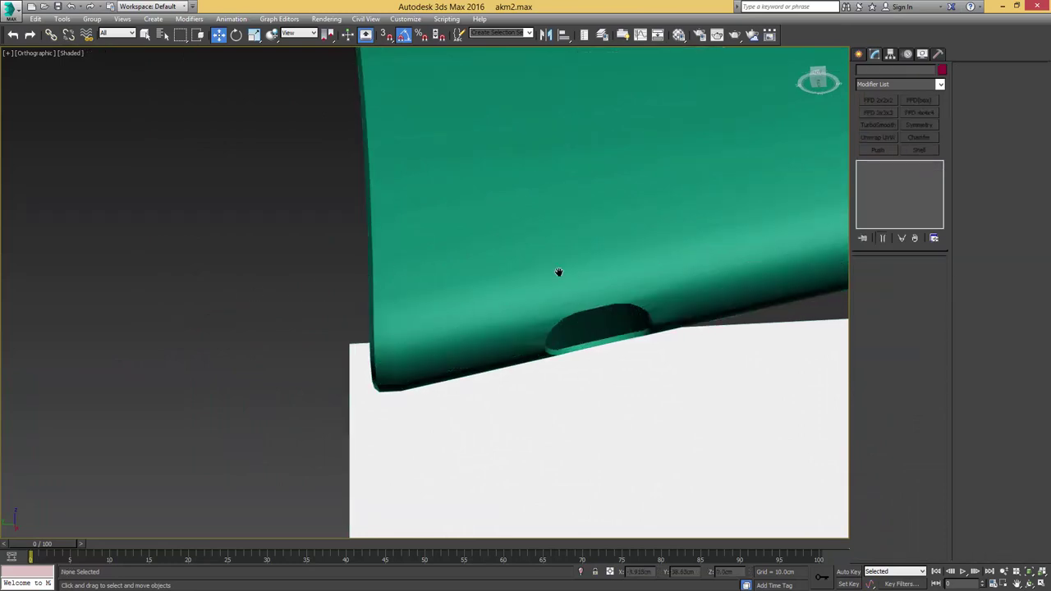
pyautogui.scroll(-6, 559, 272)
pyautogui.moveTo(575, 272); pyautogui.dragTo(530, 267, button='middle')
pyautogui.scroll(3, 479, 256)
pyautogui.click(495, 236)
pyautogui.scroll(4, 502, 257)
pyautogui.moveTo(602, 357); pyautogui.dragTo(469, 282, button='middle')
pyautogui.press('l')
pyautogui.scroll(-3, 462, 314)
pyautogui.moveTo(370, 357); pyautogui.dragTo(443, 284, button='middle')
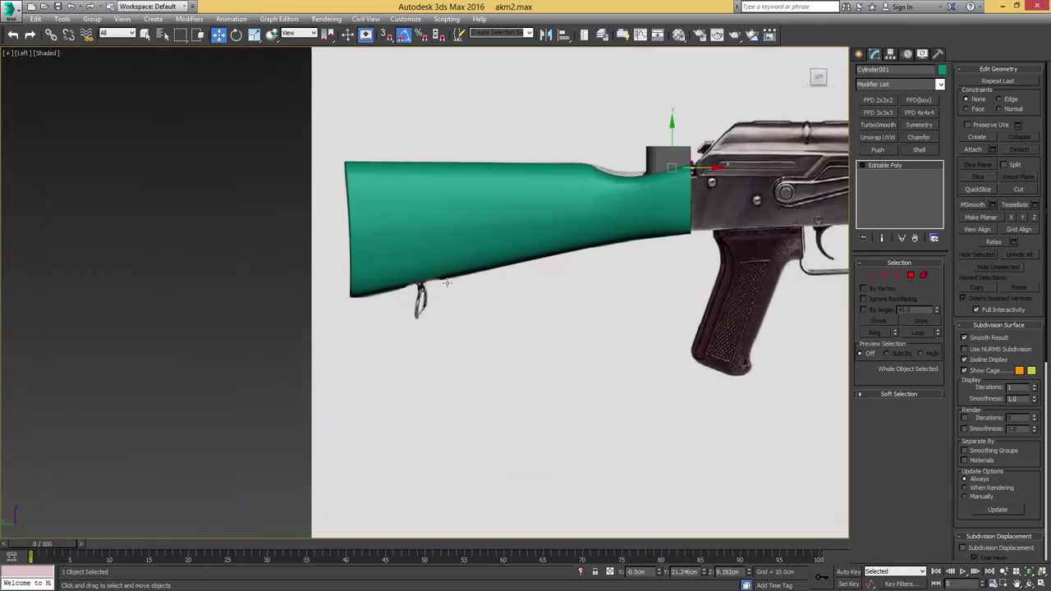
# Step: Draw a plane about 1.83 cm long and 2.70 cm wide beside the sling swivel in the reference image
pyautogui.scroll(4, 431, 293)
pyautogui.rightClick(441, 295)
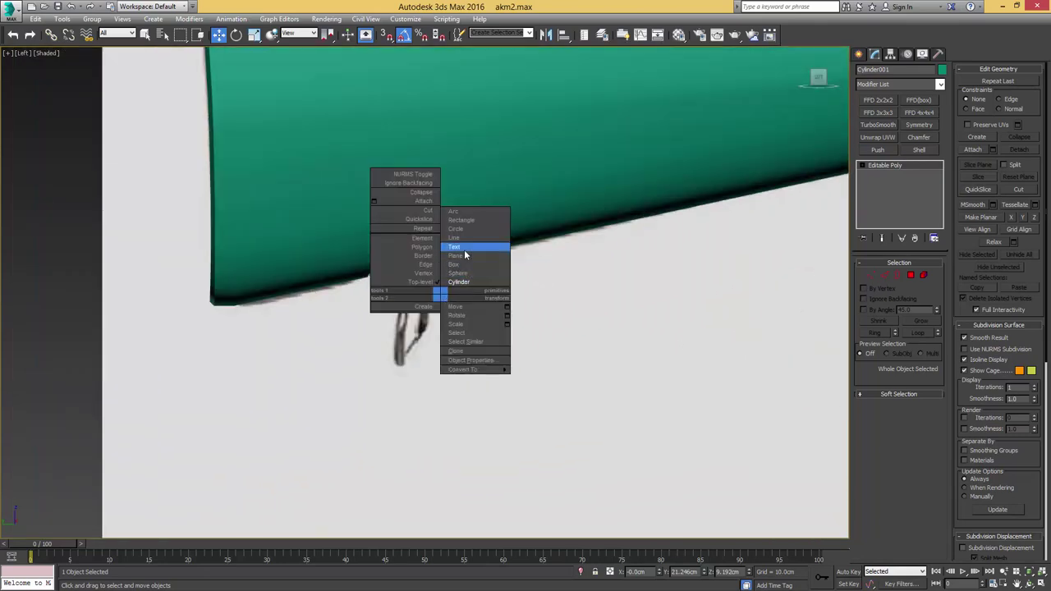
pyautogui.click(461, 261)
pyautogui.moveTo(475, 306); pyautogui.dragTo(478, 294, button='middle')
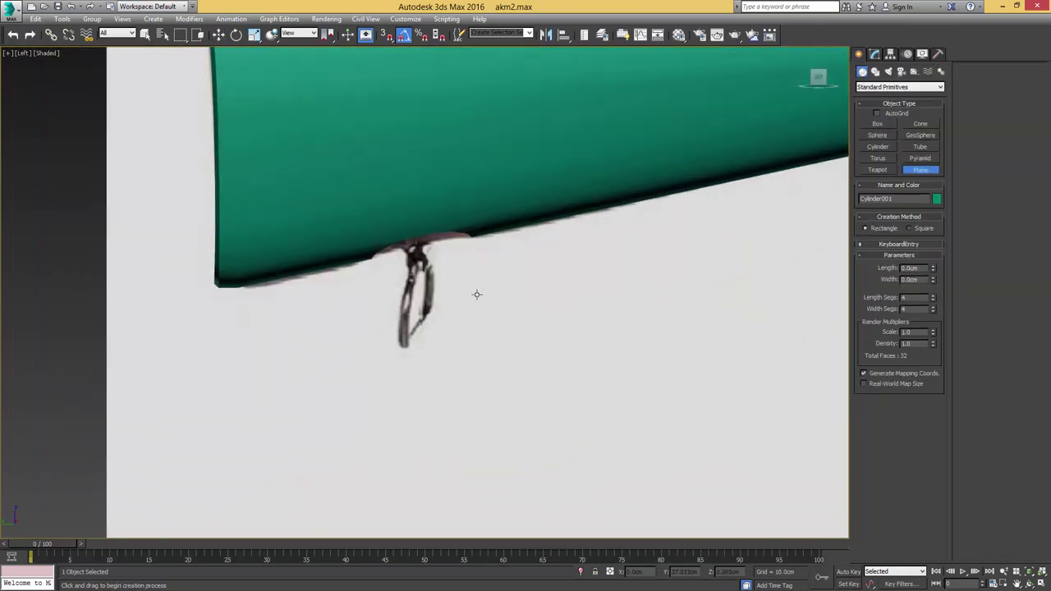
pyautogui.moveTo(440, 268); pyautogui.dragTo(551, 344)
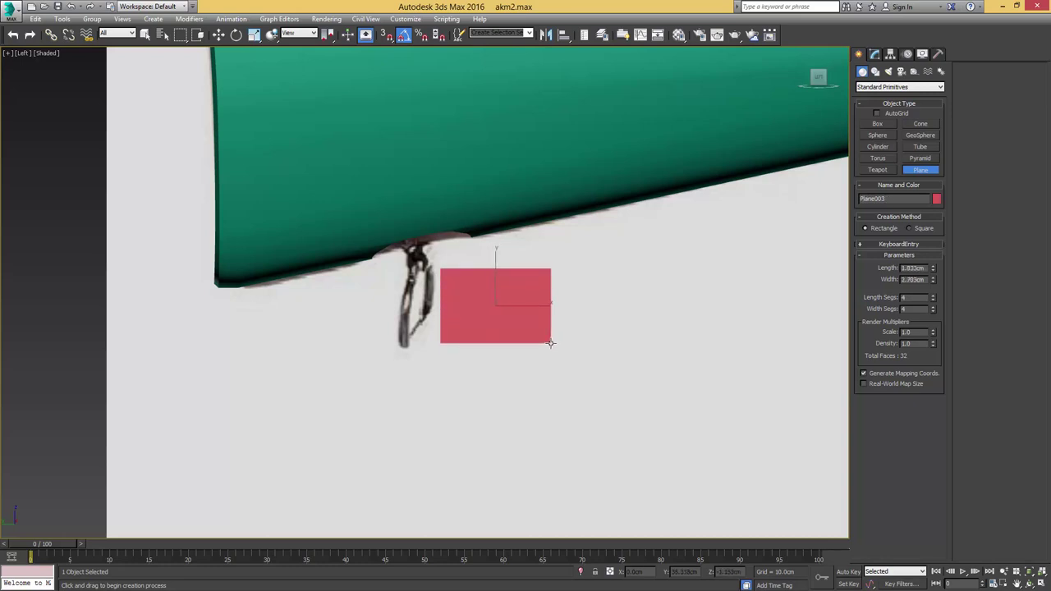
pyautogui.hotkey('alt', 'e')
pyautogui.press('1')
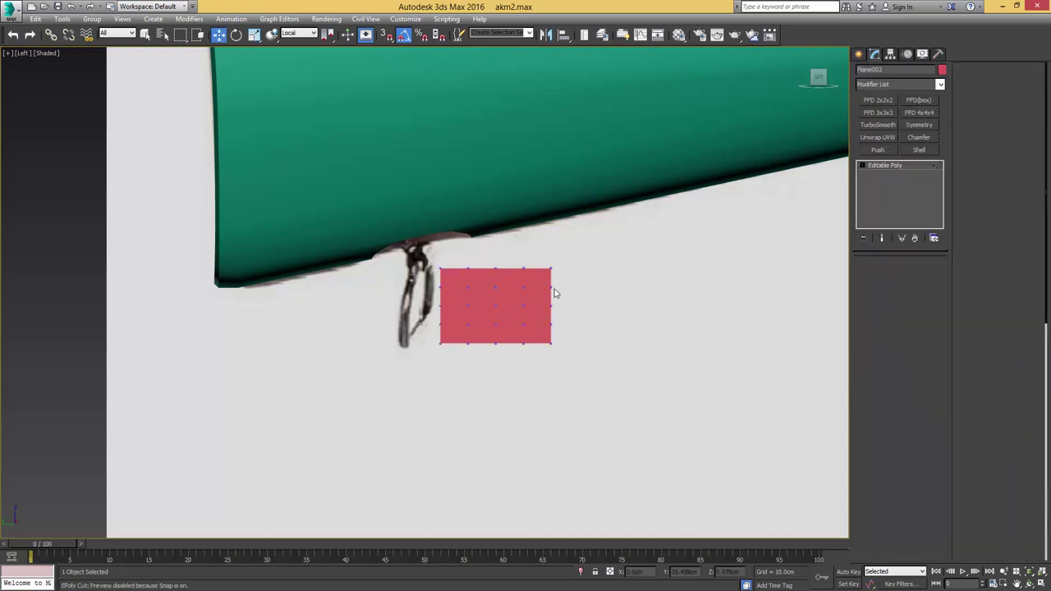
pyautogui.press('F4')
pyautogui.scroll(3, 497, 283)
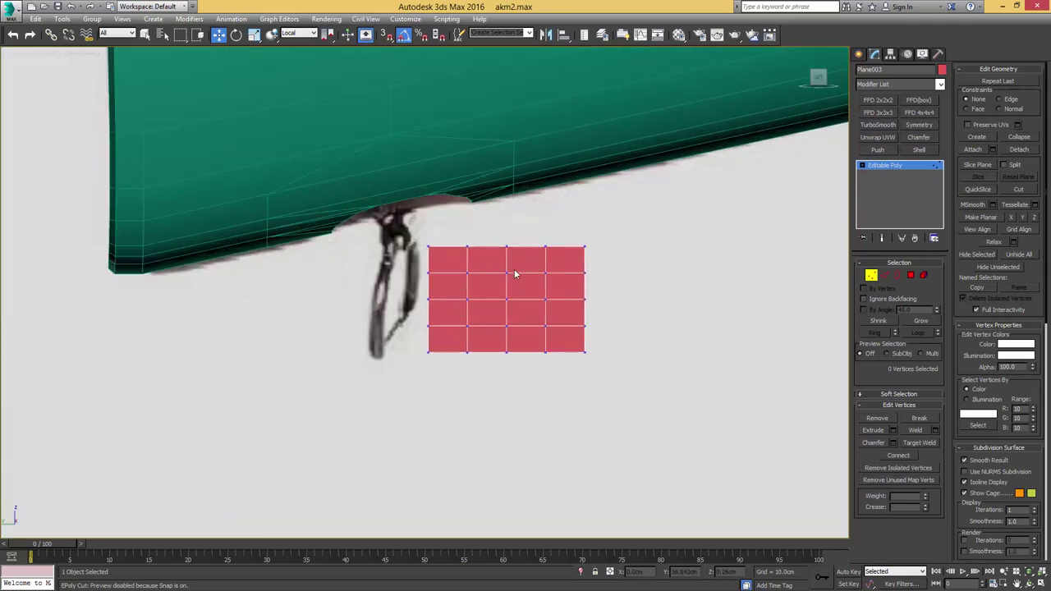
pyautogui.hotkey('ctrl', 'z')
pyautogui.hotkey('ctrl', 'z')
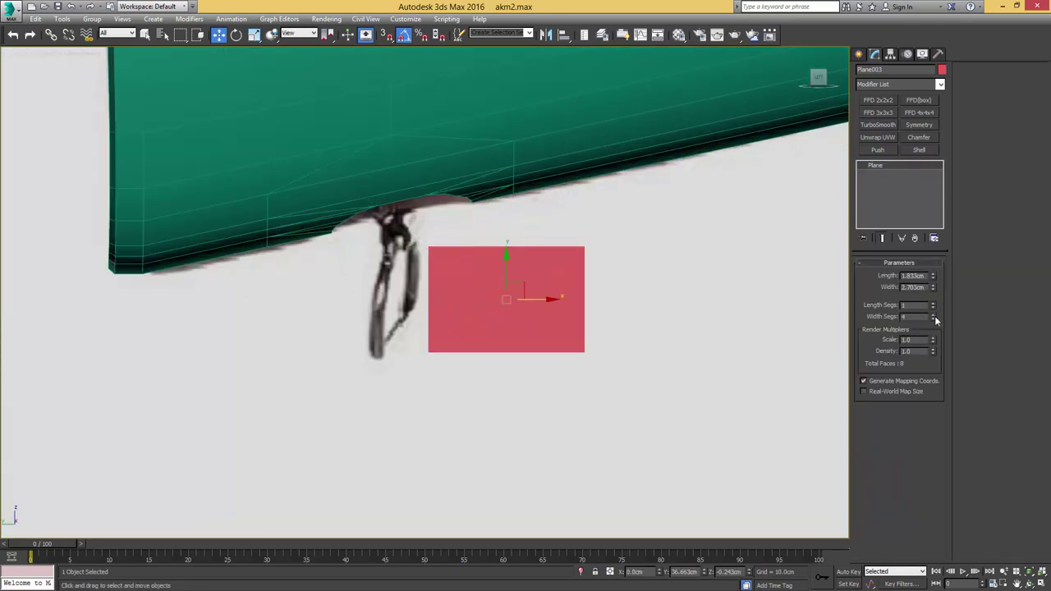
# Step: Set the plane's length and width segments to 1 and convert it to an Editable Poly
pyautogui.moveTo(562, 297); pyautogui.dragTo(614, 298, button='middle')
pyautogui.hotkey('alt', 'e')
pyautogui.press('1')
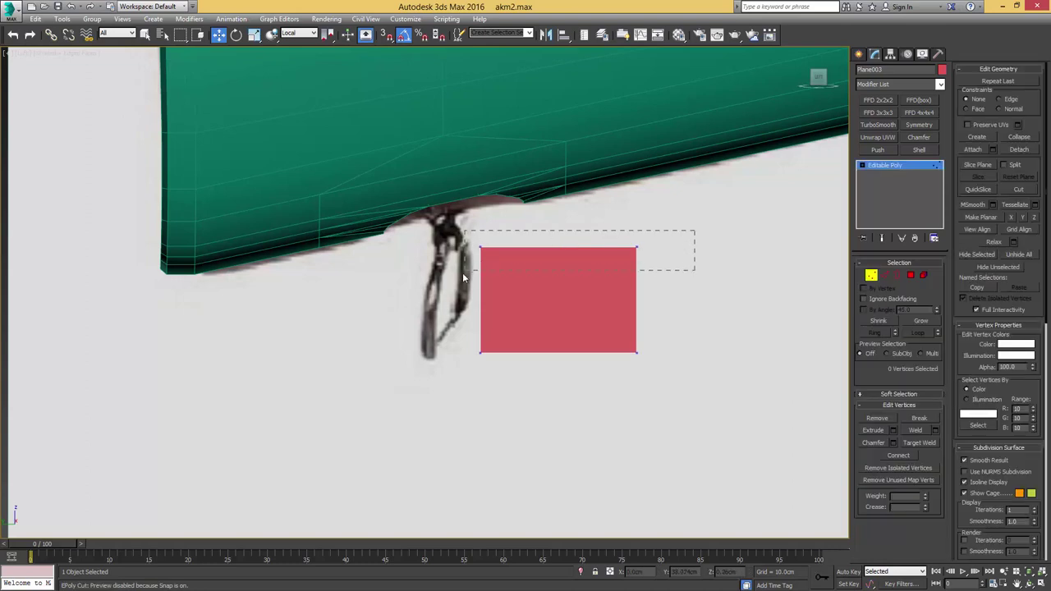
# Step: Lower the plane's two upper vertices by about 0.7 cm using the View coordinate system
pyautogui.keyDown('alt'); pyautogui.rightClick(516, 258); pyautogui.keyUp('alt')
pyautogui.click(535, 231)
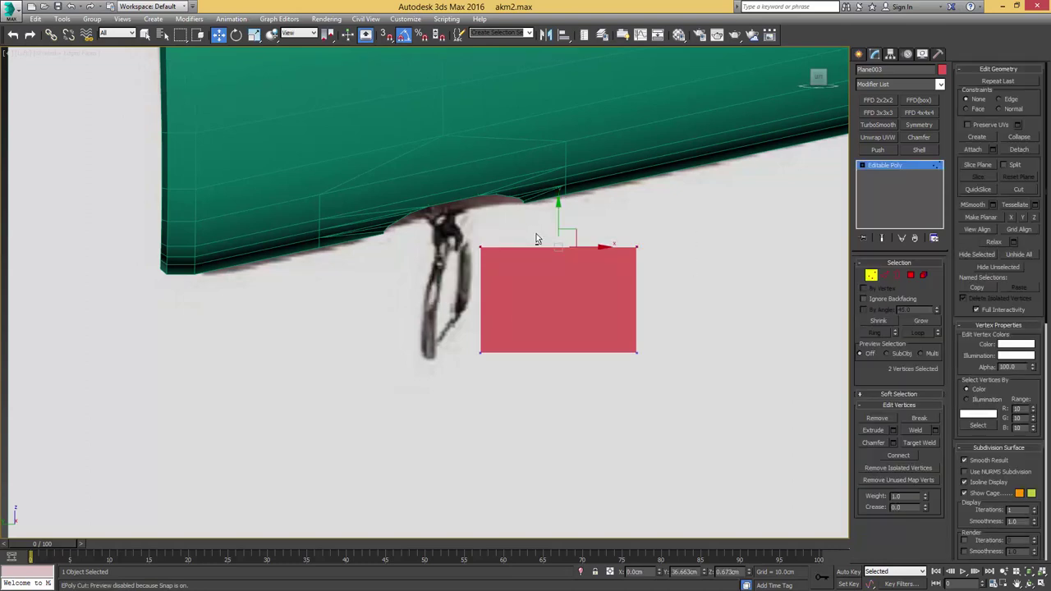
pyautogui.moveTo(559, 217); pyautogui.dragTo(561, 258)
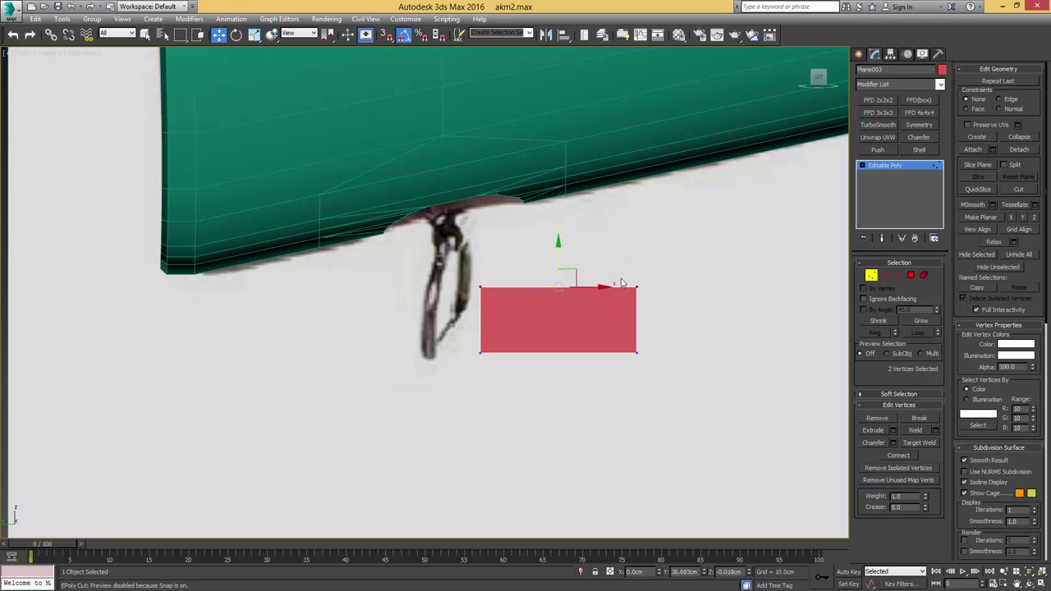
# Step: Chamfer all four corner vertices of the plane into rounded corners
pyautogui.hotkey('ctrl', 'a')
pyautogui.hotkey('ctrl', 'shift', 'c')
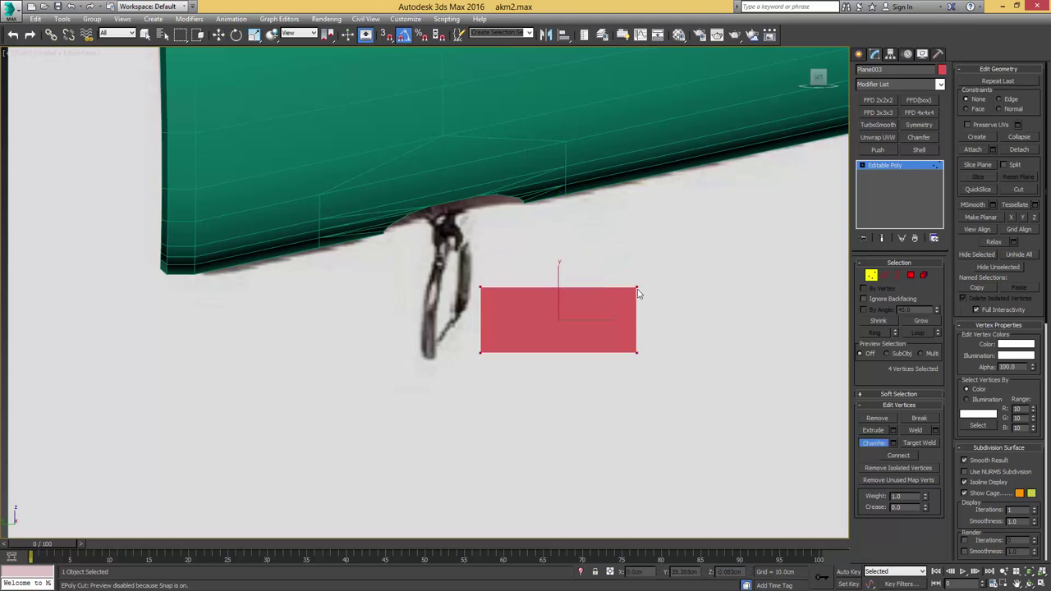
pyautogui.moveTo(636, 288)
pyautogui.mouseDown()
pyautogui.moveTo(645, 278)
pyautogui.moveTo(642, 296)
pyautogui.mouseUp()
pyautogui.scroll(3, 533, 289)
# Step: Connect the plane's upper and lower edges with a vertical centre edge and one further edge on each side of it
pyautogui.press('2')
pyautogui.click(546, 285)
pyautogui.press('w')
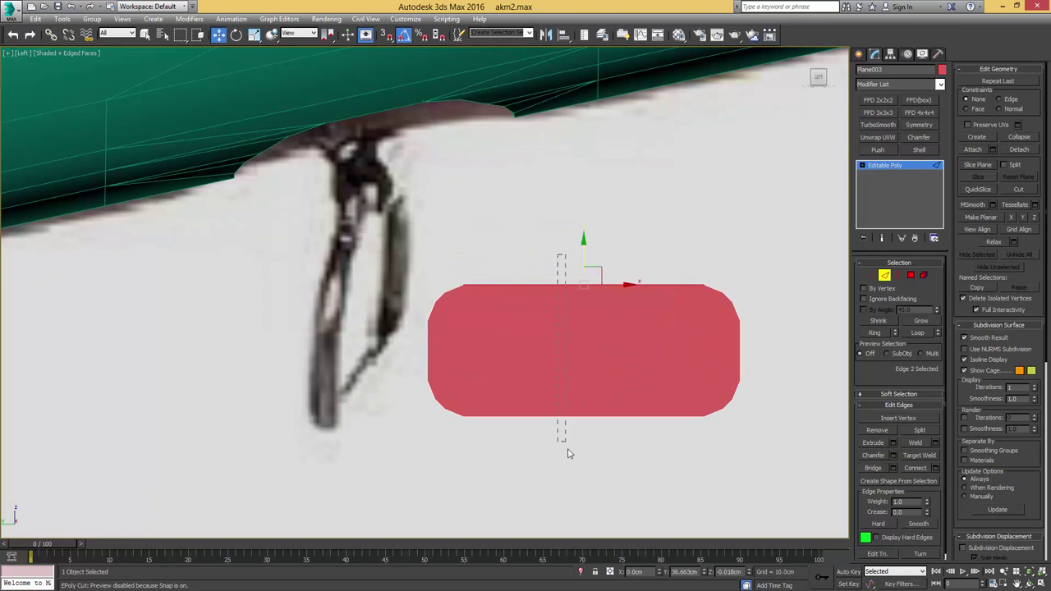
pyautogui.moveTo(569, 450); pyautogui.dragTo(568, 451)
pyautogui.hotkey('ctrl', 'shift', 'e')
pyautogui.moveTo(527, 258); pyautogui.dragTo(531, 460)
pyautogui.keyDown('ctrl'); pyautogui.moveTo(645, 259); pyautogui.dragTo(634, 473); pyautogui.keyUp('ctrl')
pyautogui.hotkey('ctrl', 'shift', 'e')
# Step: Extend the two middle upper edges of the rounded plate upward into a tab of new polygons
pyautogui.click(565, 284)
pyautogui.keyDown('ctrl'); pyautogui.click(599, 285); pyautogui.keyUp('ctrl')
pyautogui.moveTo(583, 260); pyautogui.dragTo(585, 302, button='middle')
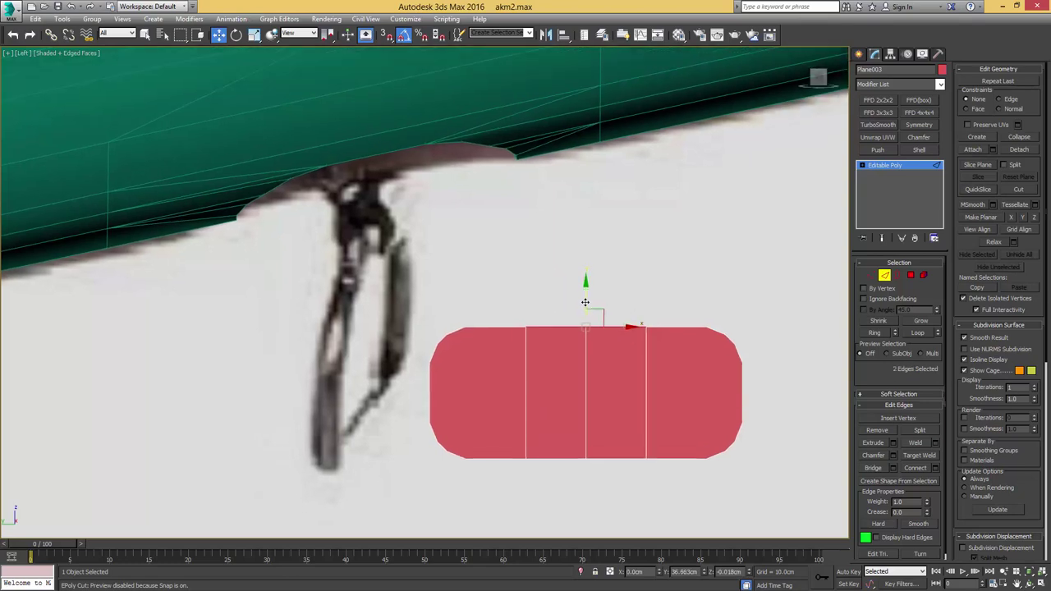
pyautogui.keyDown('shift'); pyautogui.moveTo(585, 303); pyautogui.dragTo(607, 213); pyautogui.keyUp('shift')
pyautogui.scroll(-2, 548, 313)
# Step: Scale the two outer vertices at the tab's base apart horizontally so the tab flares toward the plate
pyautogui.press('1')
pyautogui.moveTo(525, 312); pyautogui.dragTo(548, 333)
pyautogui.keyDown('ctrl'); pyautogui.moveTo(627, 314); pyautogui.dragTo(484, 330); pyautogui.keyUp('ctrl')
pyautogui.scroll(3, 614, 325)
pyautogui.press('r')
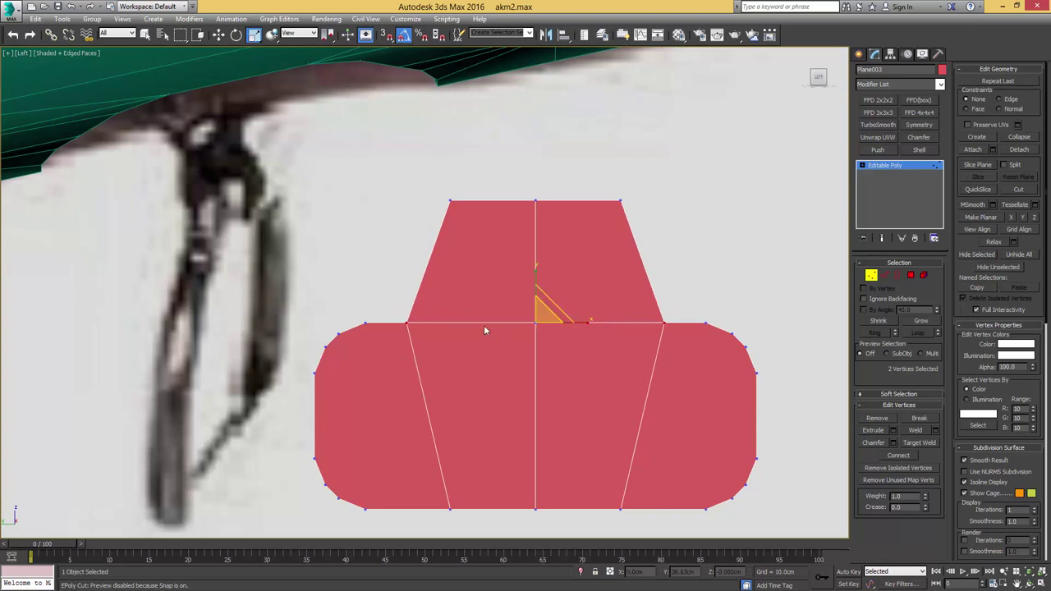
# Step: Remove the two slanted edges on either side of the plate's vertical centre edge, together with their lower vertices
pyautogui.click(408, 323)
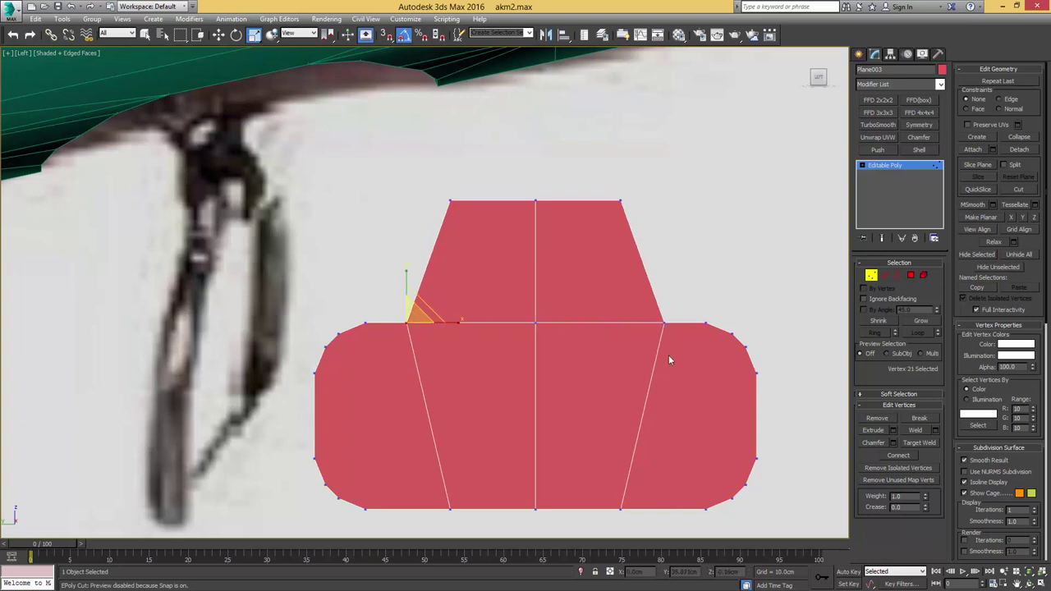
pyautogui.press('2')
pyautogui.press('q')
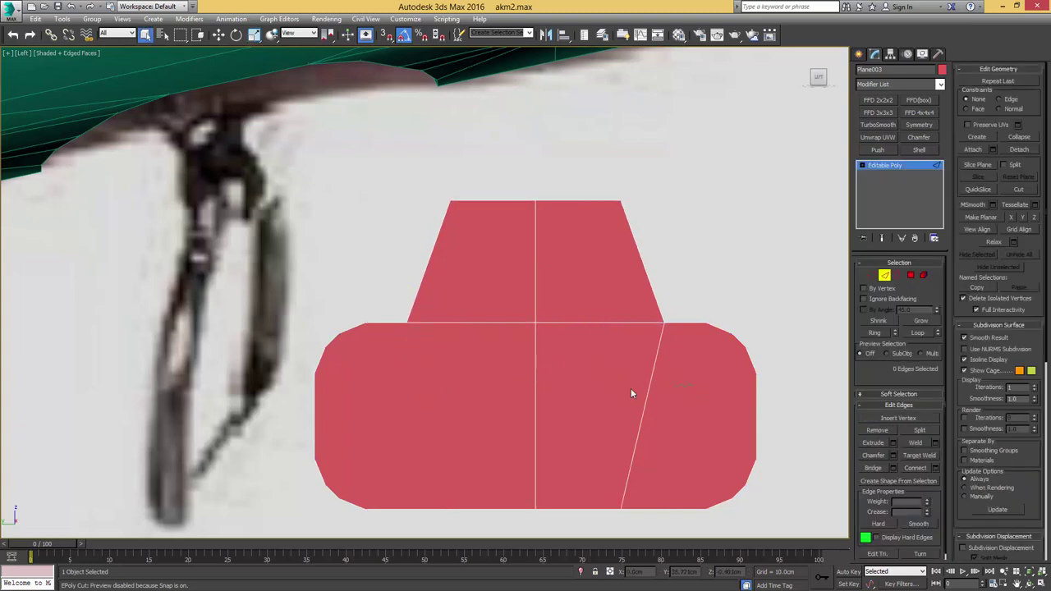
pyautogui.hotkey('ctrl', 'BackSpace')
pyautogui.press('1')
# Step: Chamfer the two outer vertices at the tab's base until the new corners meet the plate's rounded corners
pyautogui.moveTo(674, 315); pyautogui.dragTo(627, 327)
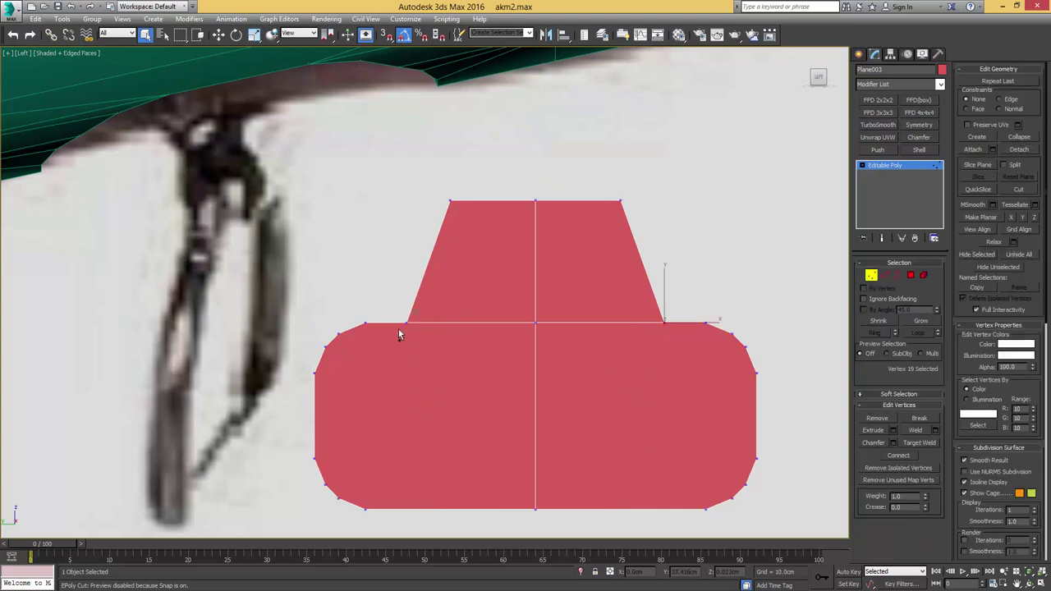
pyautogui.keyDown('ctrl'); pyautogui.click(407, 323); pyautogui.keyUp('ctrl')
pyautogui.hotkey('ctrl', 'shift', 'c')
pyautogui.moveTo(408, 322); pyautogui.dragTo(450, 305)
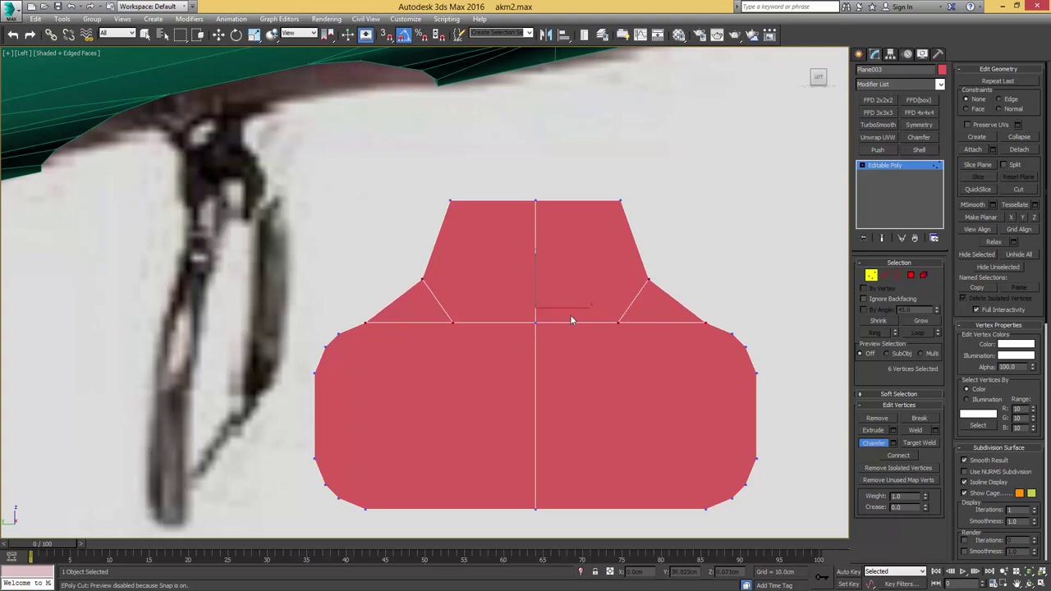
pyautogui.click(705, 322)
pyautogui.click(368, 322)
# Step: Remove the two diagonal edges left by the chamfer and their leftover vertices on the horizontal edge
pyautogui.moveTo(445, 319); pyautogui.dragTo(485, 316, button='middle')
pyautogui.press('2')
pyautogui.click(479, 303)
pyautogui.press('BackSpace')
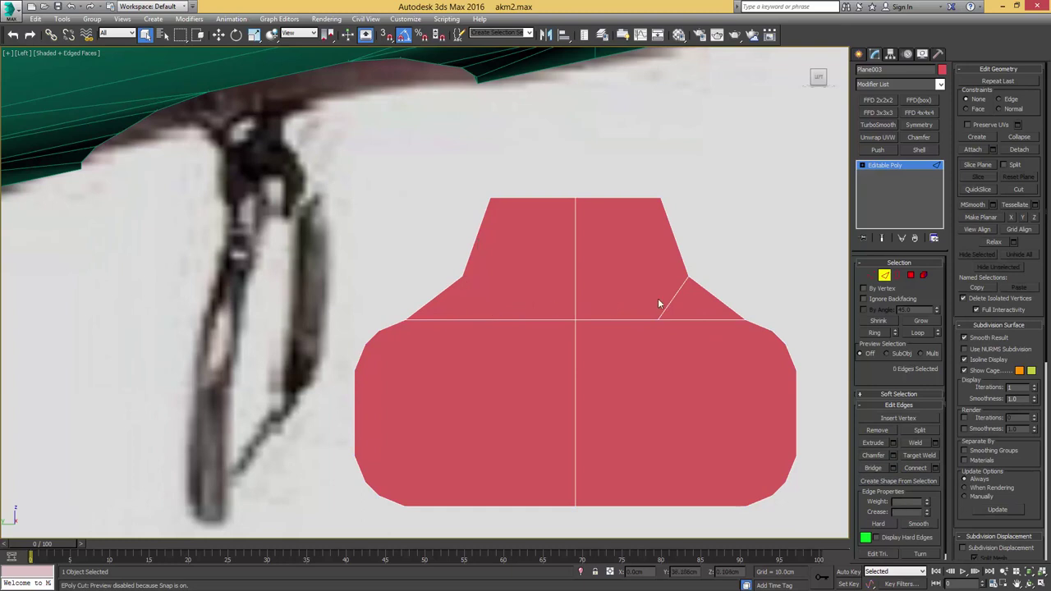
pyautogui.click(666, 306)
pyautogui.press('BackSpace')
pyautogui.press('1')
pyautogui.moveTo(487, 310); pyautogui.dragTo(499, 326)
pyautogui.press('BackSpace')
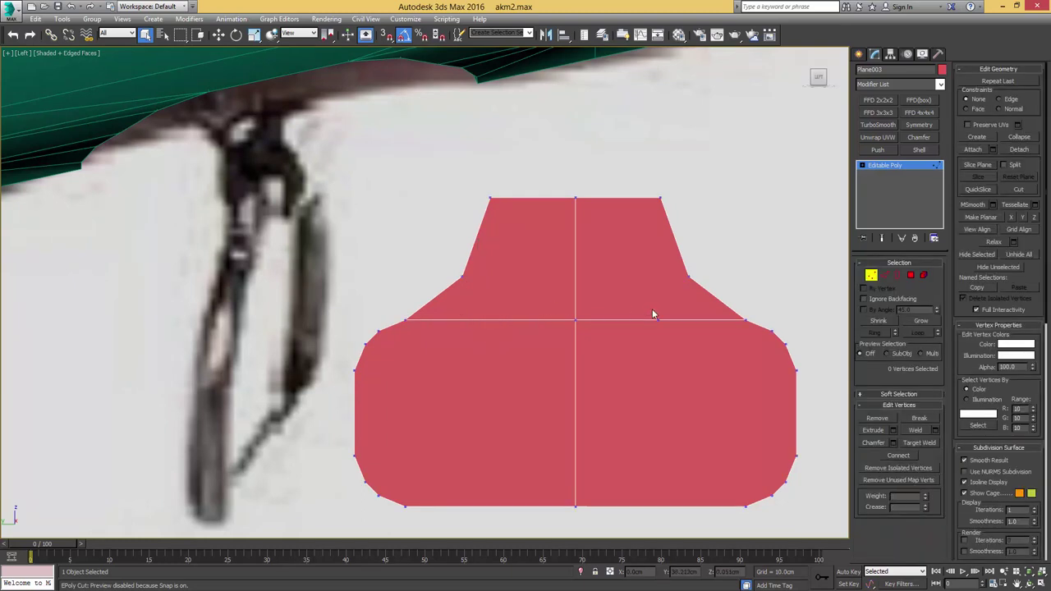
# Step: Remove the plate's centre vertex with its inner edges, plus the midpoint vertices on the upper and lower outline
pyautogui.moveTo(632, 329); pyautogui.dragTo(647, 321, button='middle')
pyautogui.moveTo(1050, 39); pyautogui.dragTo(1050, 73)
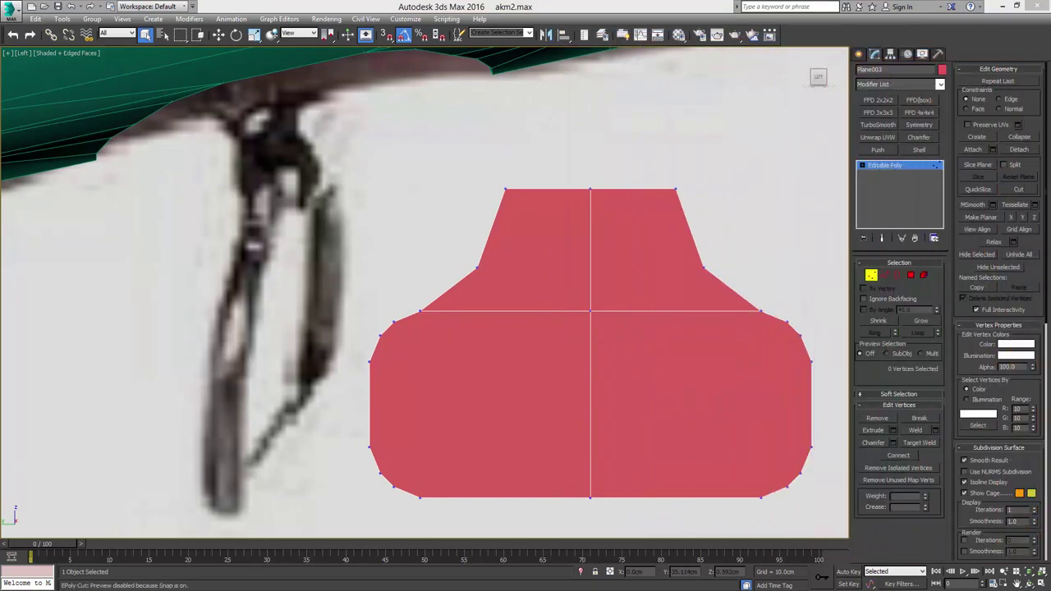
pyautogui.scroll(-3, 630, 144)
pyautogui.hotkey('ctrl', 'z')
pyautogui.hotkey('ctrl', 'z')
pyautogui.hotkey('ctrl', 'z')
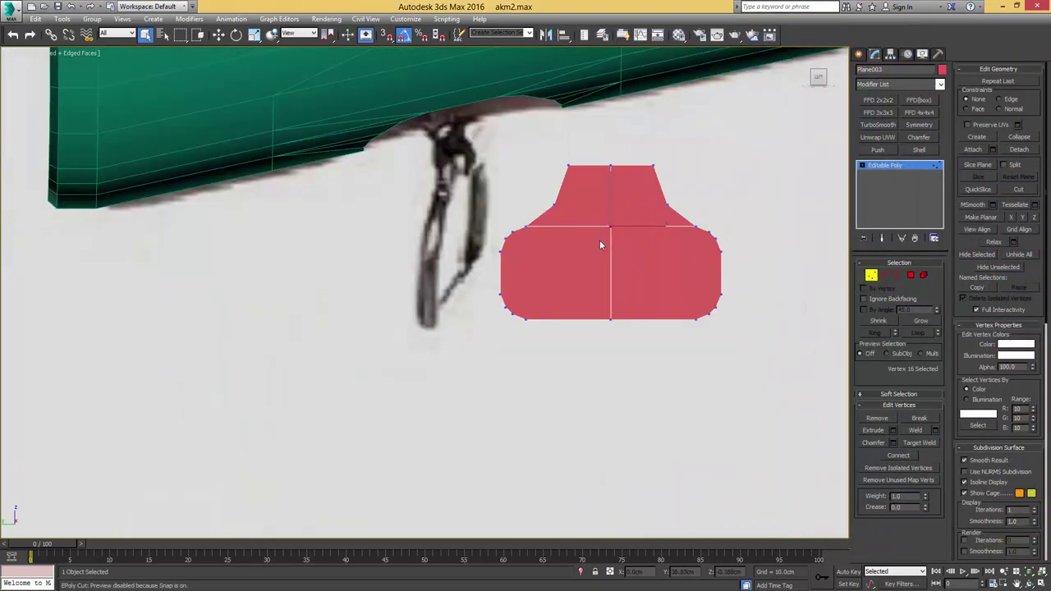
pyautogui.moveTo(593, 199); pyautogui.dragTo(569, 223, button='middle')
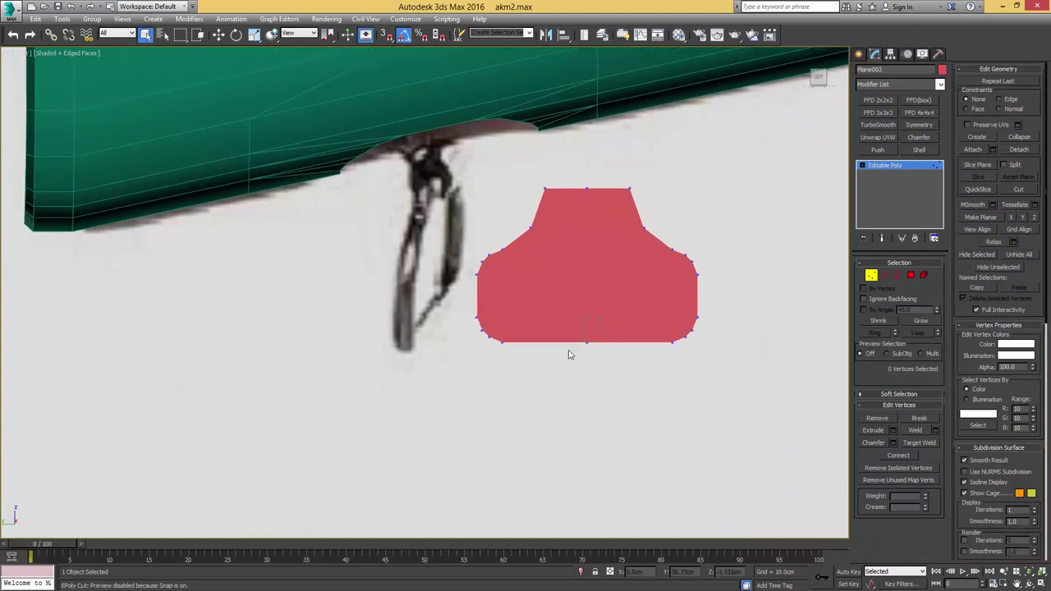
pyautogui.click(586, 342)
pyautogui.keyDown('ctrl'); pyautogui.click(587, 188); pyautogui.keyUp('ctrl')
pyautogui.press('BackSpace')
# Step: Connect the two neck vertices of the tab with a horizontal edge
pyautogui.moveTo(512, 236); pyautogui.dragTo(510, 237)
pyautogui.hotkey('ctrl', 'shift', 'e')
pyautogui.scroll(2, 641, 241)
# Step: Create a linear shape from the plate's outer border
pyautogui.press('2')
pyautogui.press('3')
pyautogui.click(632, 183)
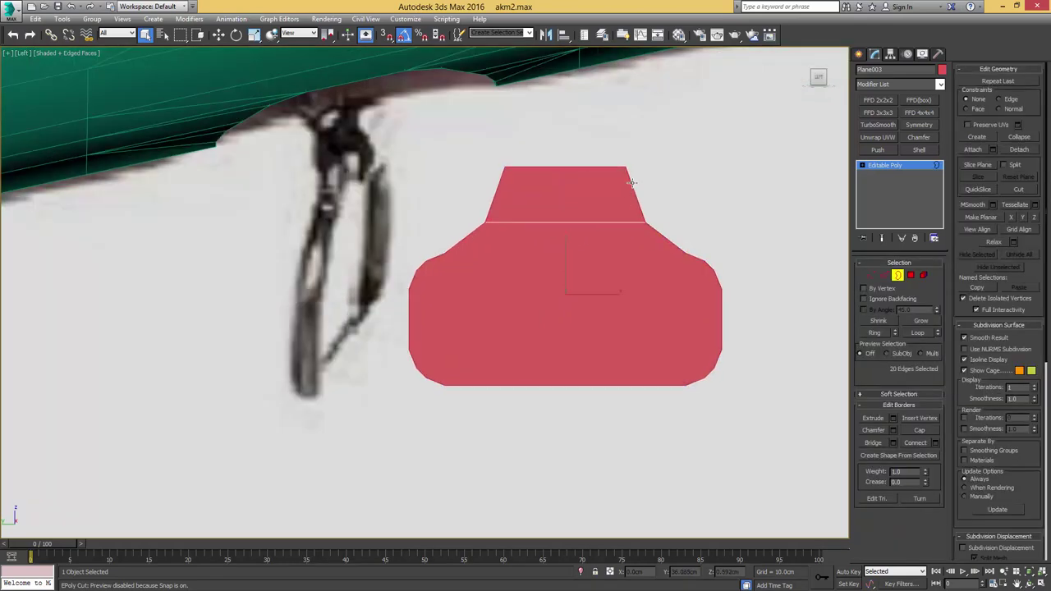
pyautogui.rightClick(629, 181)
pyautogui.moveTo(666, 257)
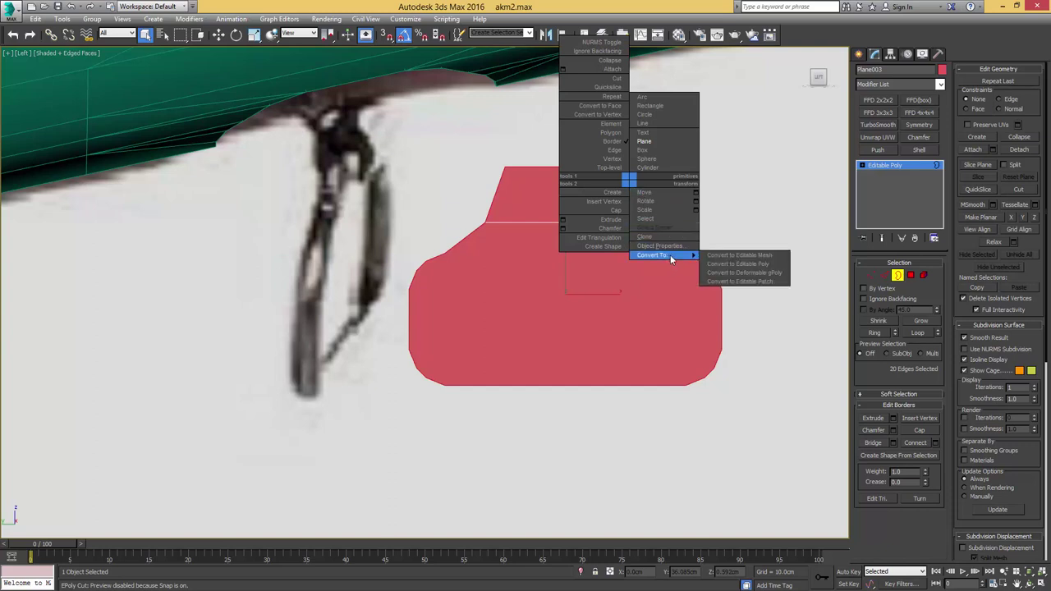
pyautogui.click(608, 246)
pyautogui.click(552, 302)
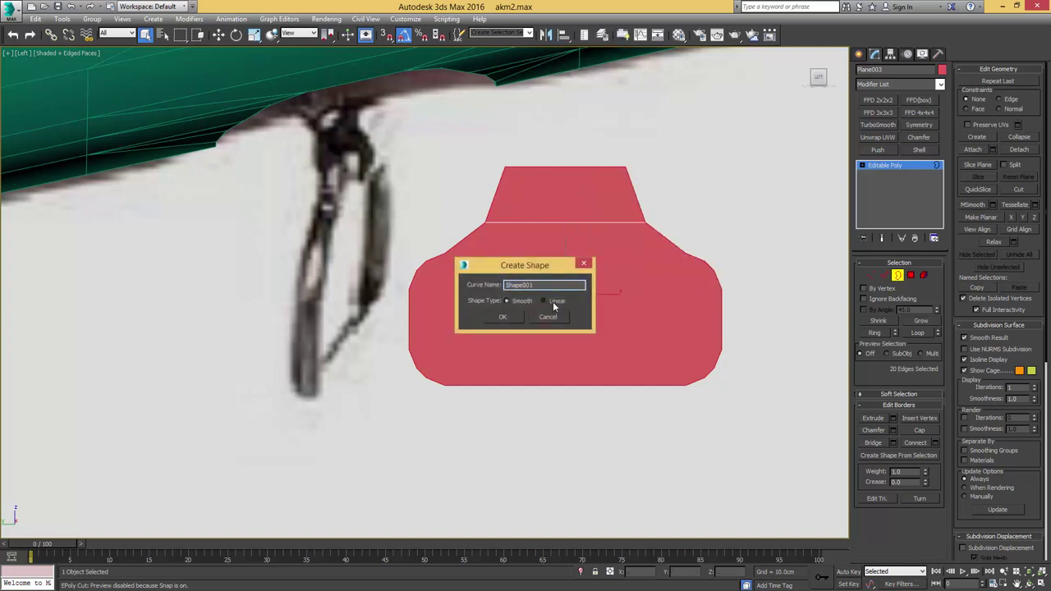
pyautogui.click(502, 317)
# Step: Select the new outline spline and enable its rendering in the viewport
pyautogui.click(900, 276)
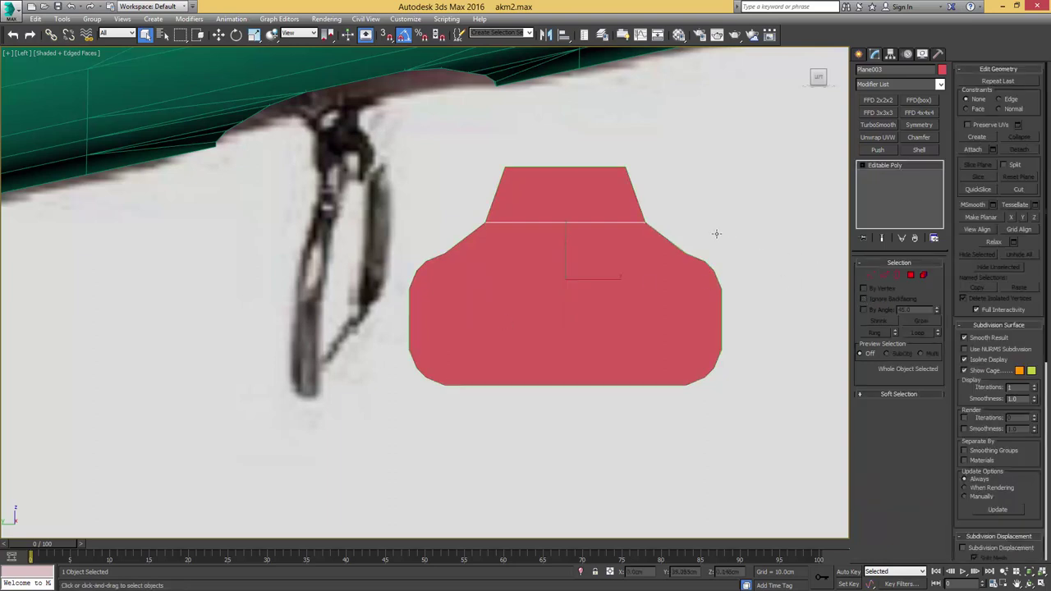
pyautogui.press('F3')
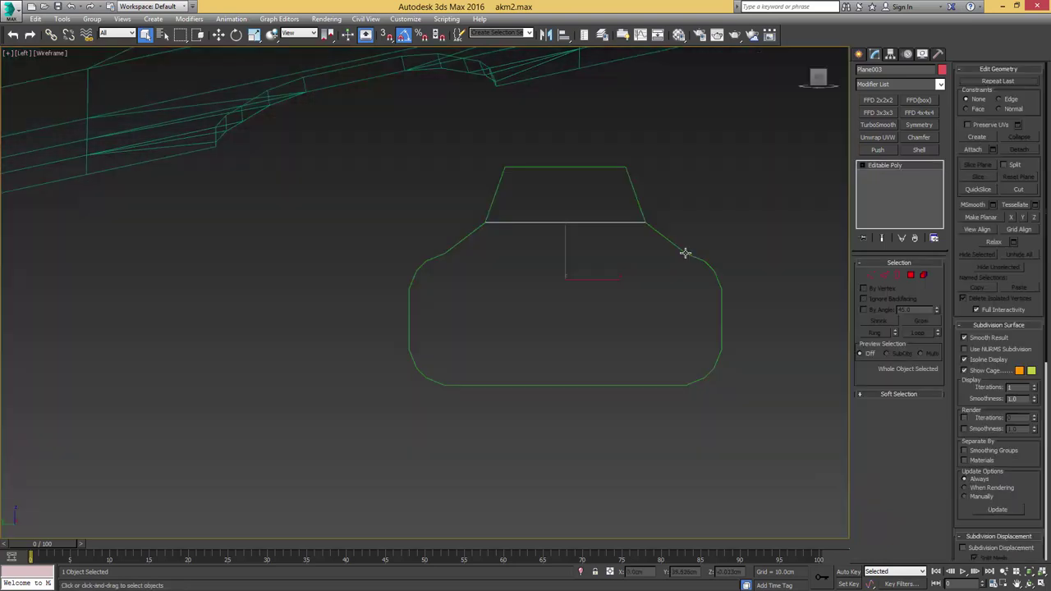
pyautogui.click(685, 253)
pyautogui.press('w')
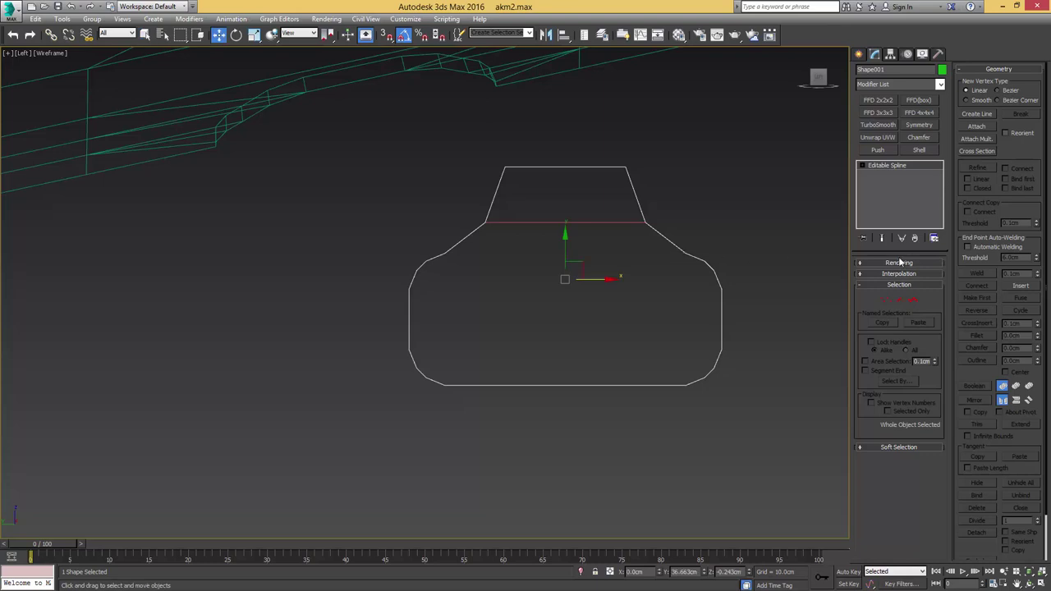
pyautogui.click(895, 263)
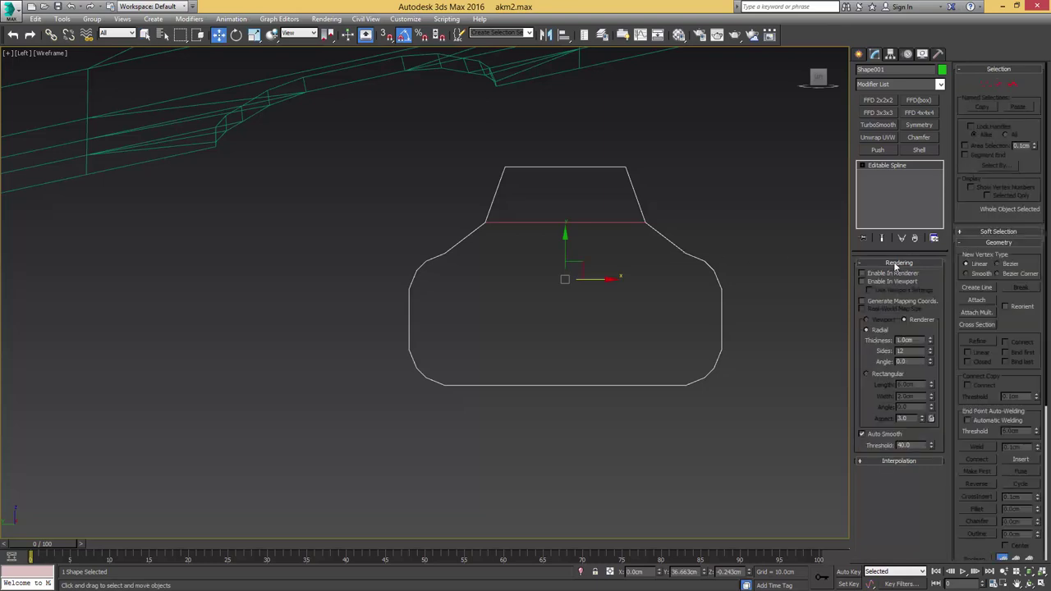
pyautogui.click(878, 283)
pyautogui.press('F3')
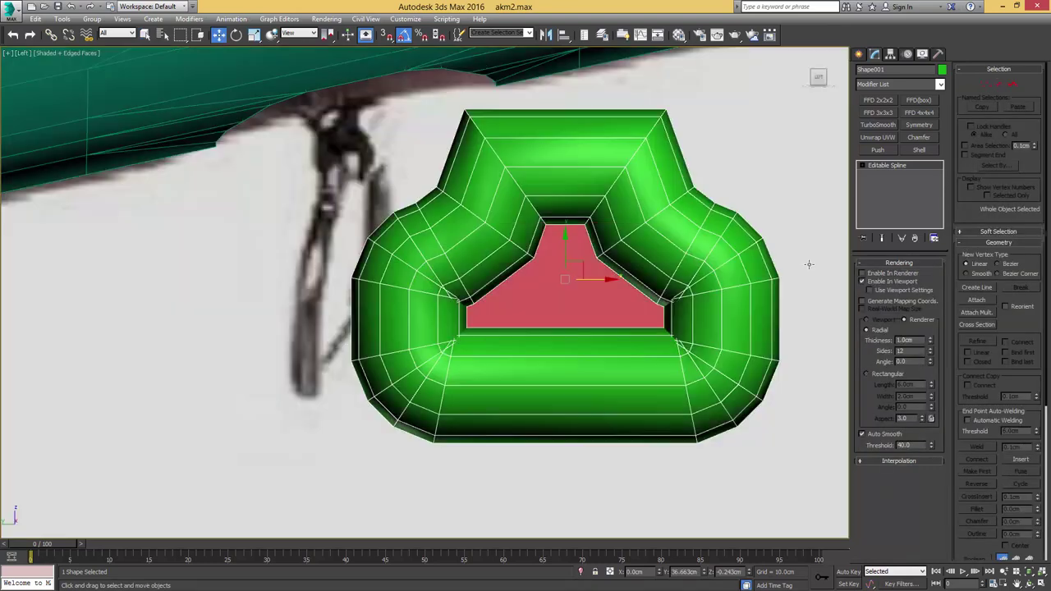
# Step: Set the outline spline's radial thickness to 0.24 cm and its sides to 6
pyautogui.moveTo(930, 340); pyautogui.dragTo(930, 383)
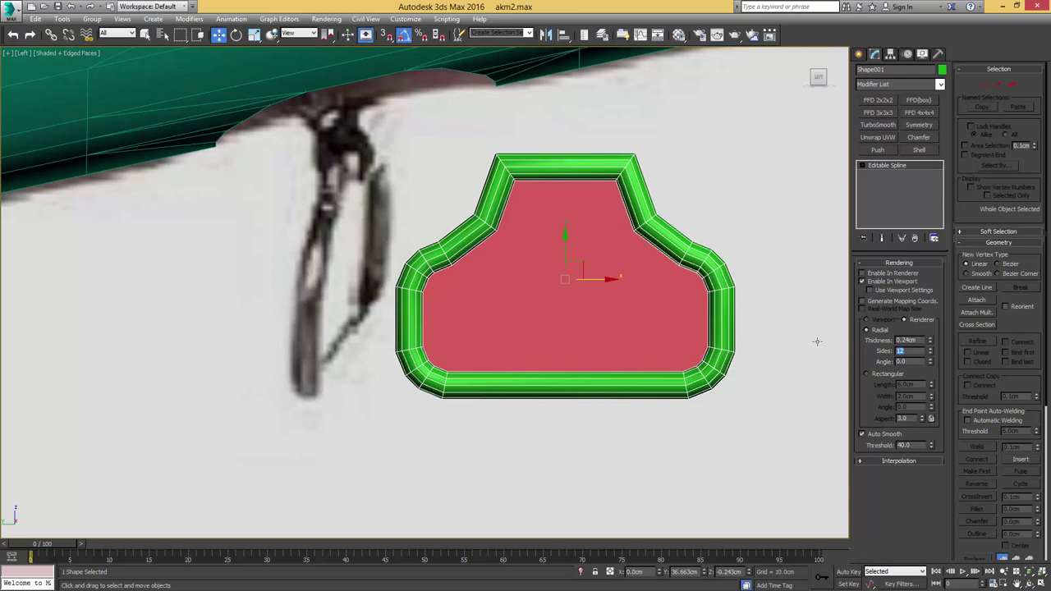
pyautogui.press('Return')
pyautogui.moveTo(744, 333); pyautogui.dragTo(755, 330, button='middle')
pyautogui.moveTo(674, 304)
pyautogui.keyDown('alt'); pyautogui.mouseDown(button='middle')
pyautogui.moveTo(577, 313)
pyautogui.moveTo(617, 298)
pyautogui.moveTo(662, 307)
pyautogui.mouseUp(button='middle'); pyautogui.keyUp('alt')
pyautogui.keyDown('alt'); pyautogui.moveTo(799, 338); pyautogui.dragTo(664, 305, button='middle'); pyautogui.keyUp('alt')
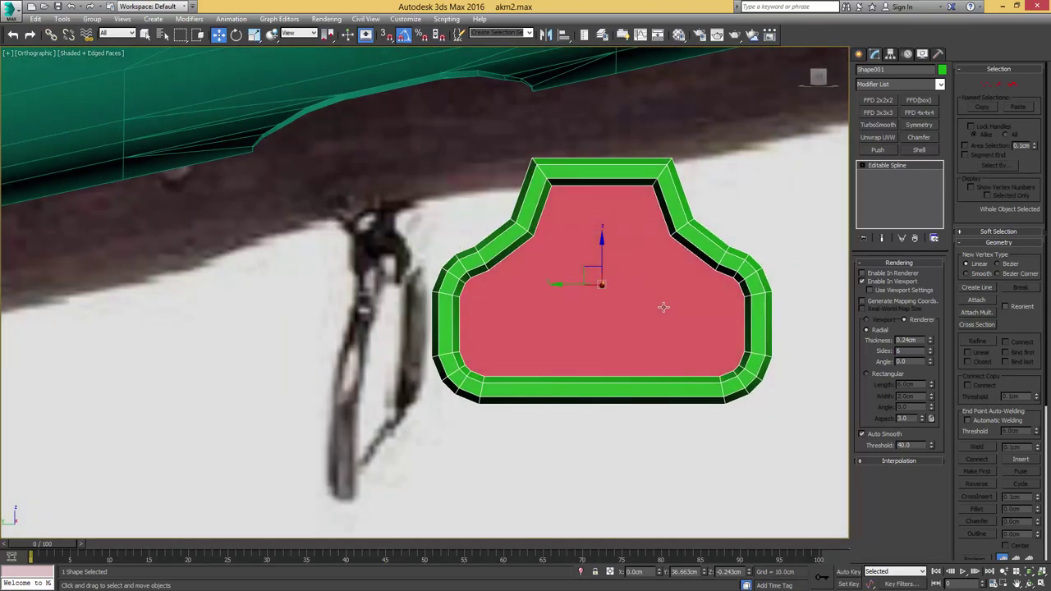
# Step: Convert the thickened outline spline to an Editable Poly
pyautogui.scroll(-3, 663, 306)
pyautogui.scroll(2, 634, 300)
pyautogui.scroll(-1, 635, 299)
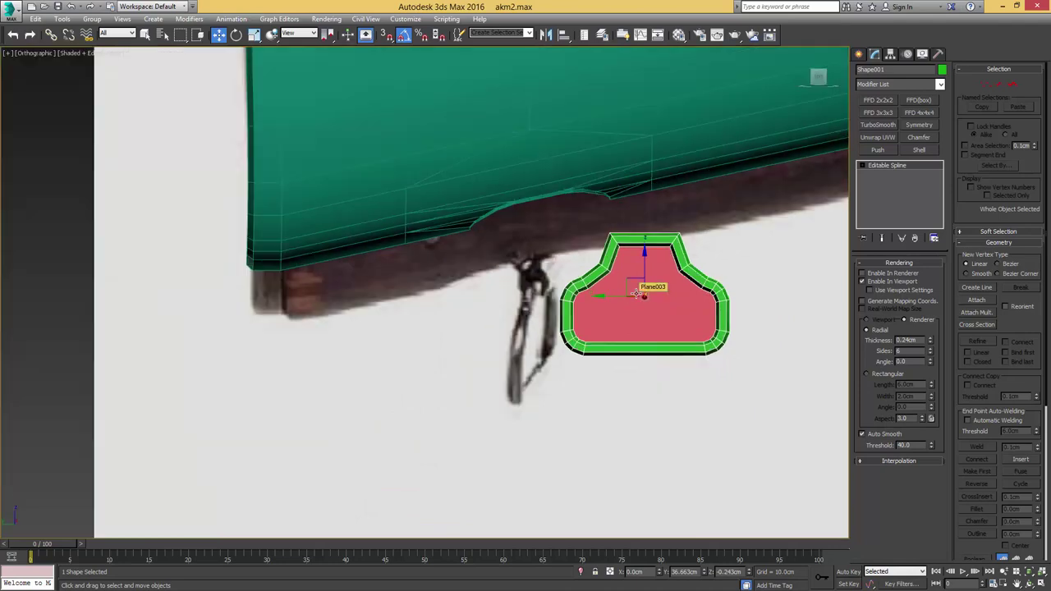
pyautogui.scroll(4, 640, 293)
pyautogui.scroll(-1, 641, 295)
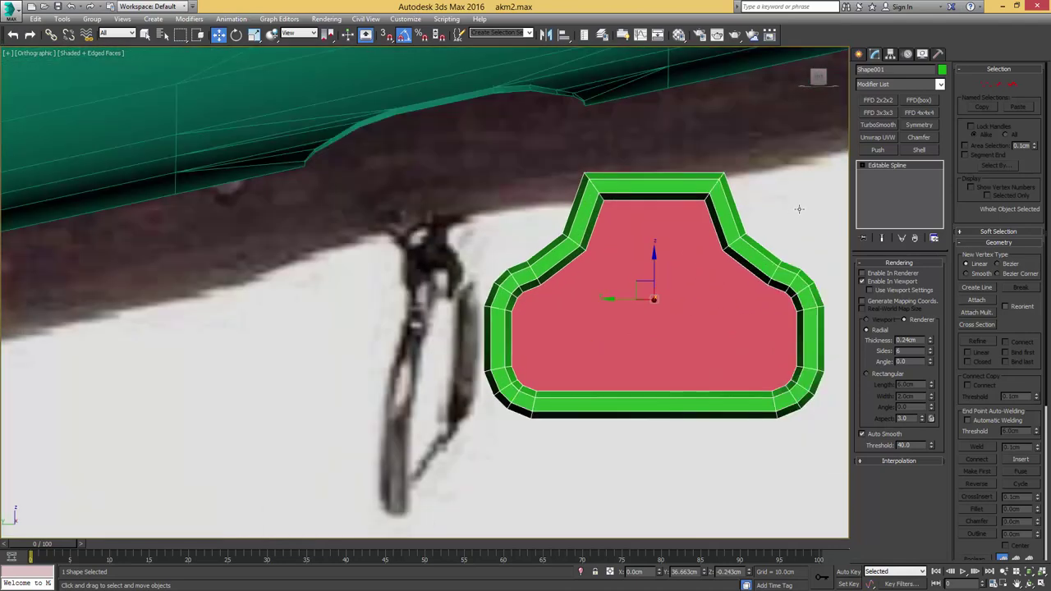
pyautogui.rightClick(882, 168)
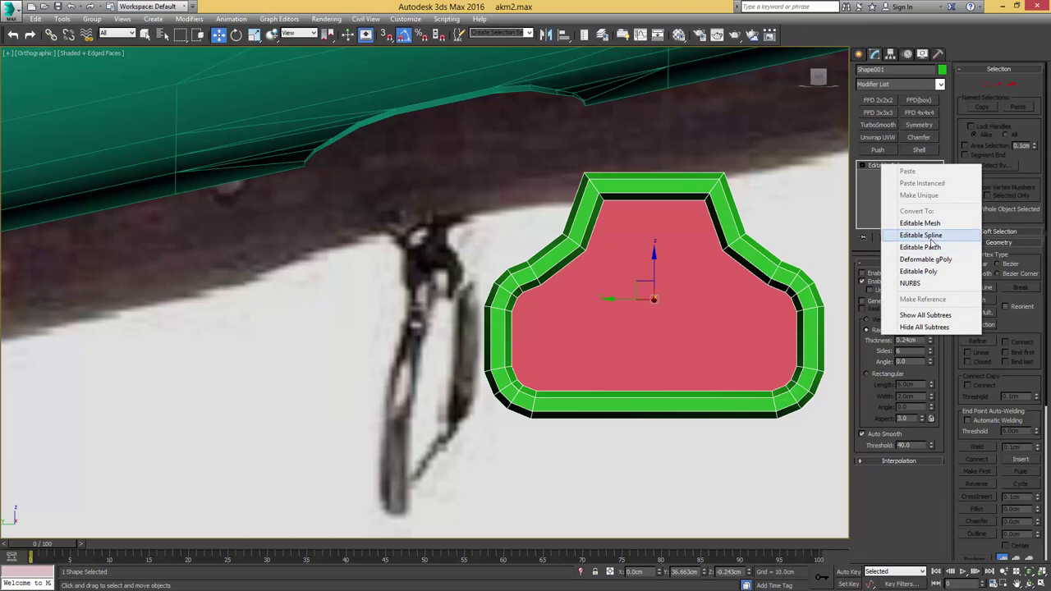
pyautogui.click(919, 275)
# Step: Clear the smoothing groups of the whole ring element and assign it smoothing group 32
pyautogui.moveTo(672, 265); pyautogui.dragTo(661, 283, button='middle')
pyautogui.press('5')
pyautogui.click(698, 207)
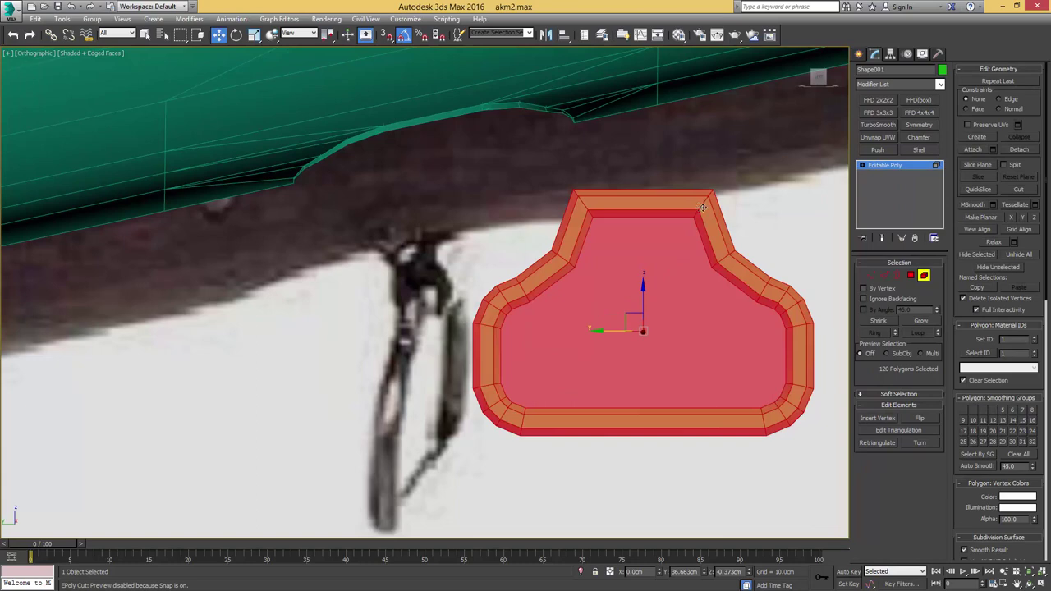
pyautogui.click(1018, 454)
pyautogui.click(1024, 439)
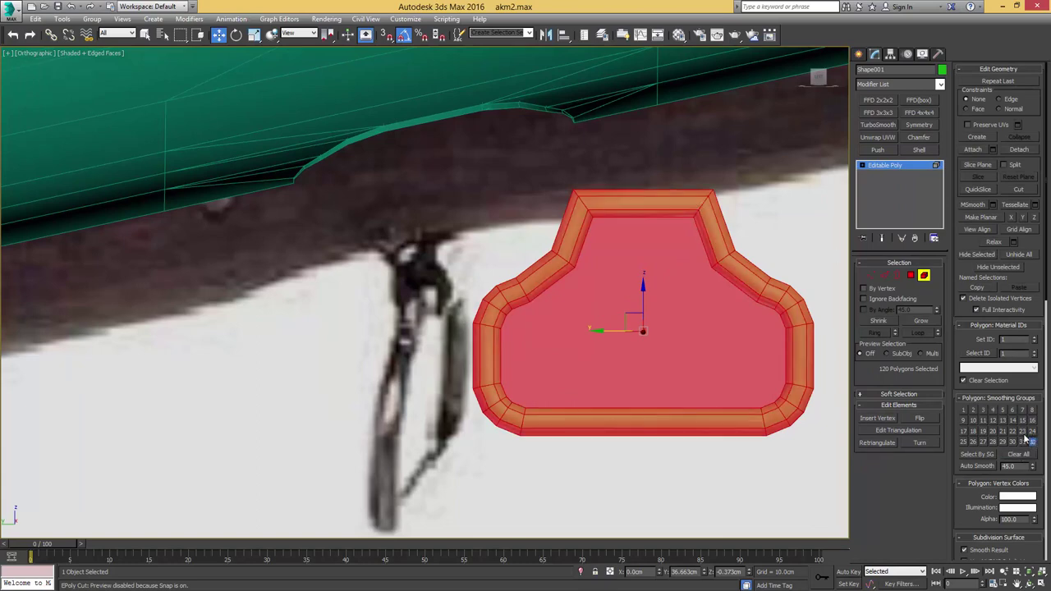
pyautogui.press('5')
pyautogui.moveTo(672, 253); pyautogui.dragTo(681, 292, button='middle')
pyautogui.scroll(-2, 682, 292)
pyautogui.scroll(2, 678, 290)
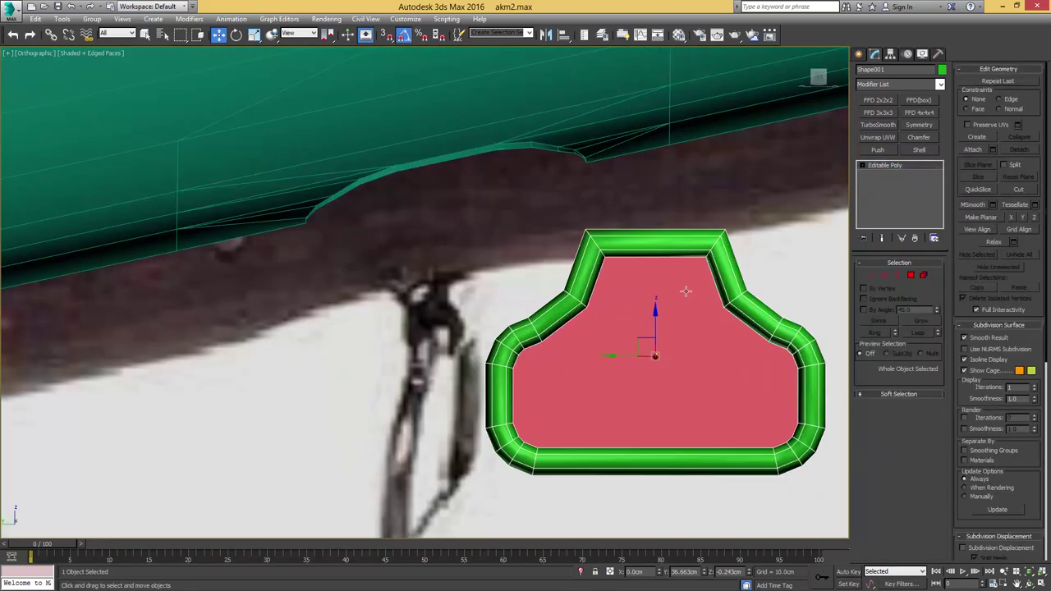
# Step: Connect the lengthwise edges of the ring's upper bar and chamfer the new loop into two loops near the bar's ends
pyautogui.press('2')
pyautogui.click(643, 238)
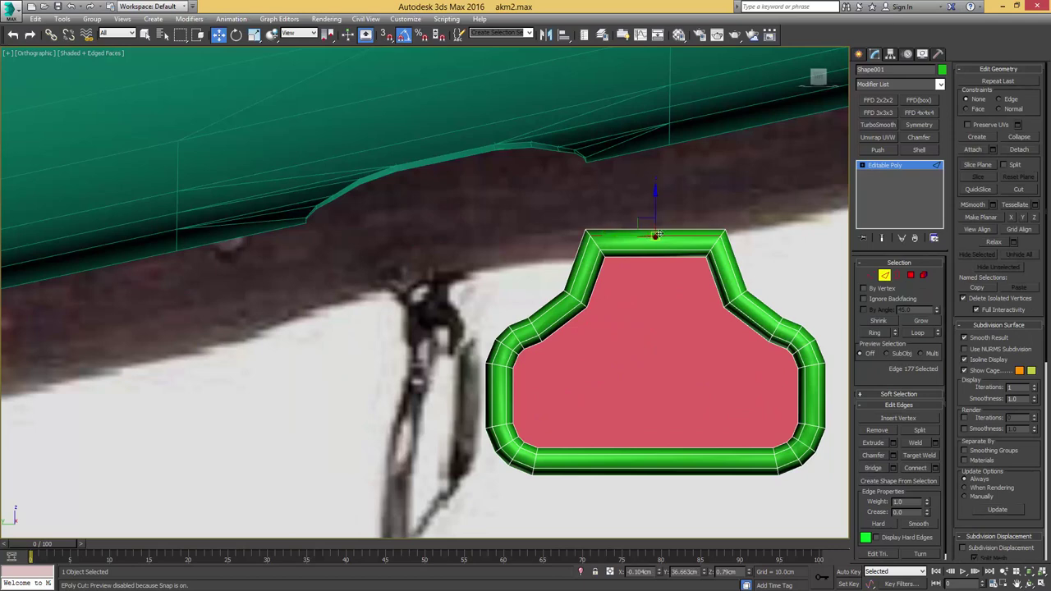
pyautogui.doubleClick(664, 236)
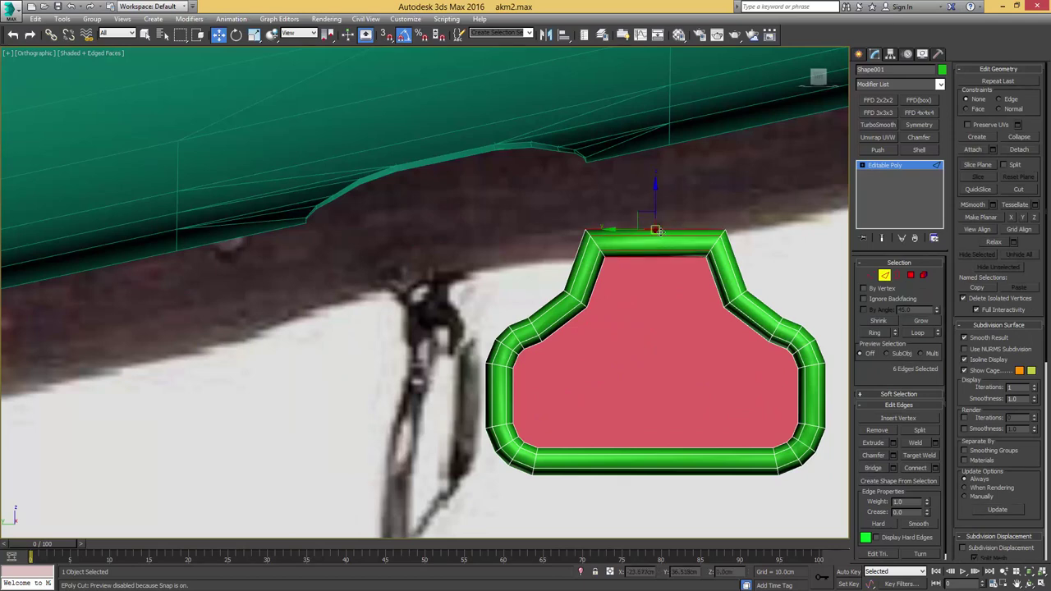
pyautogui.scroll(2, 657, 231)
pyautogui.hotkey('ctrl', 'shift', 'e')
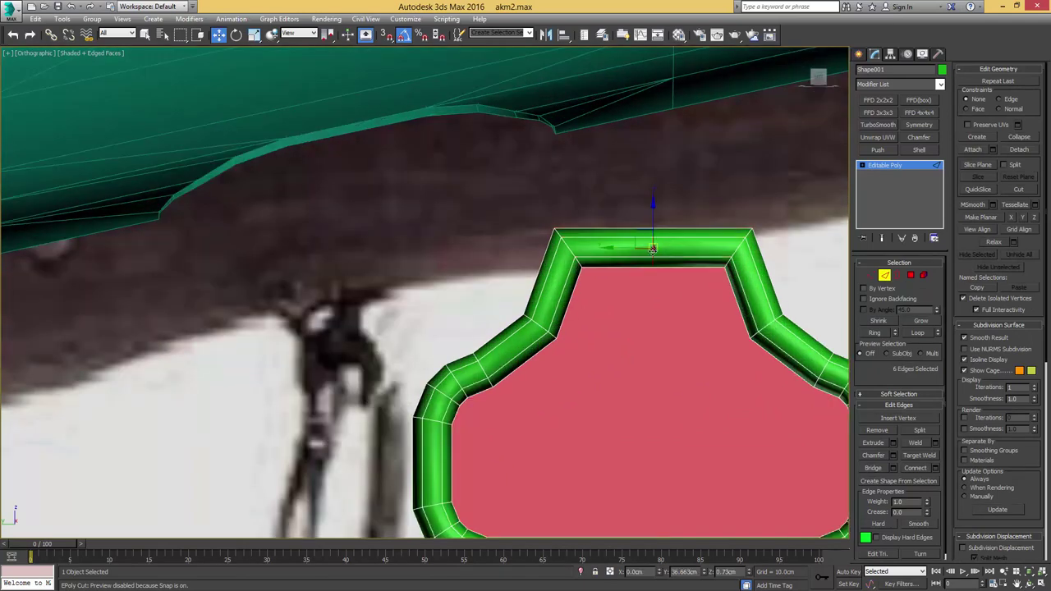
pyautogui.hotkey('ctrl', 'shift', 'c')
pyautogui.moveTo(654, 248); pyautogui.dragTo(715, 233)
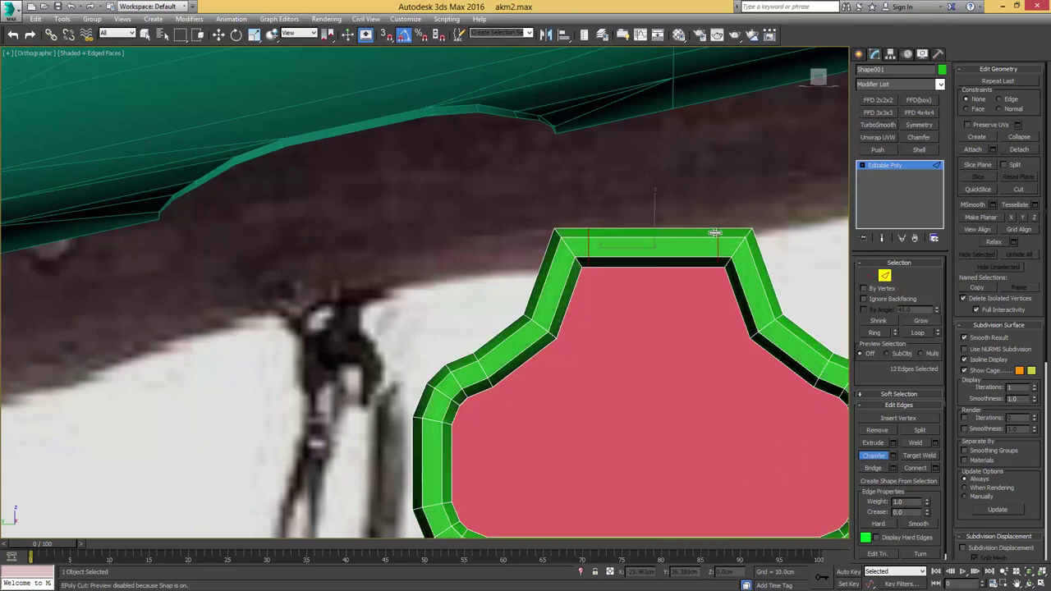
# Step: Extrude the polygons around the swivel's upper bar between its two end loops by Local Normal, with a height of about 0.094 cm
pyautogui.click(662, 229)
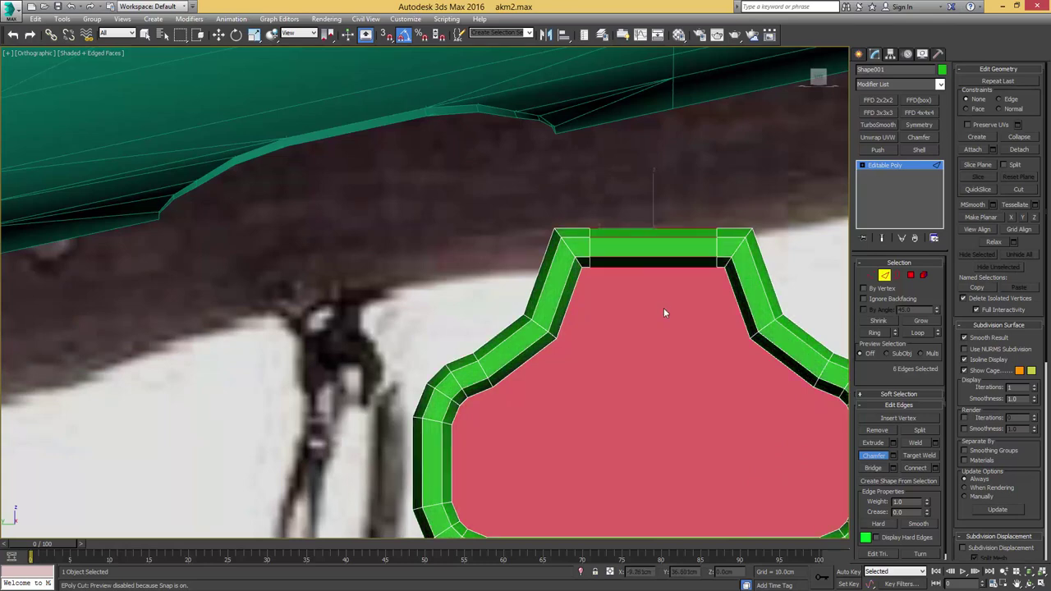
pyautogui.press('4')
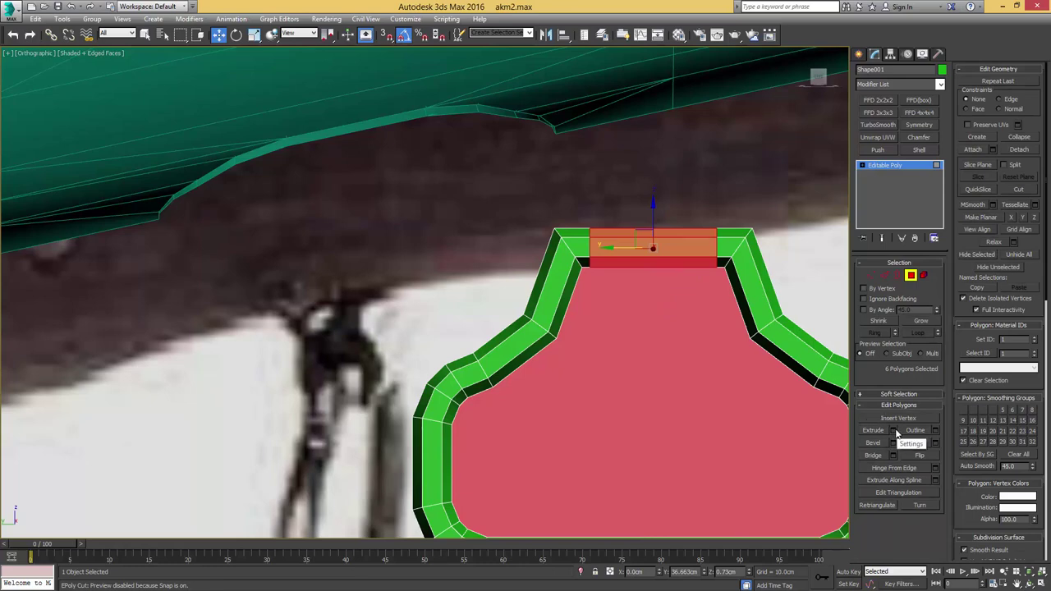
pyautogui.click(893, 430)
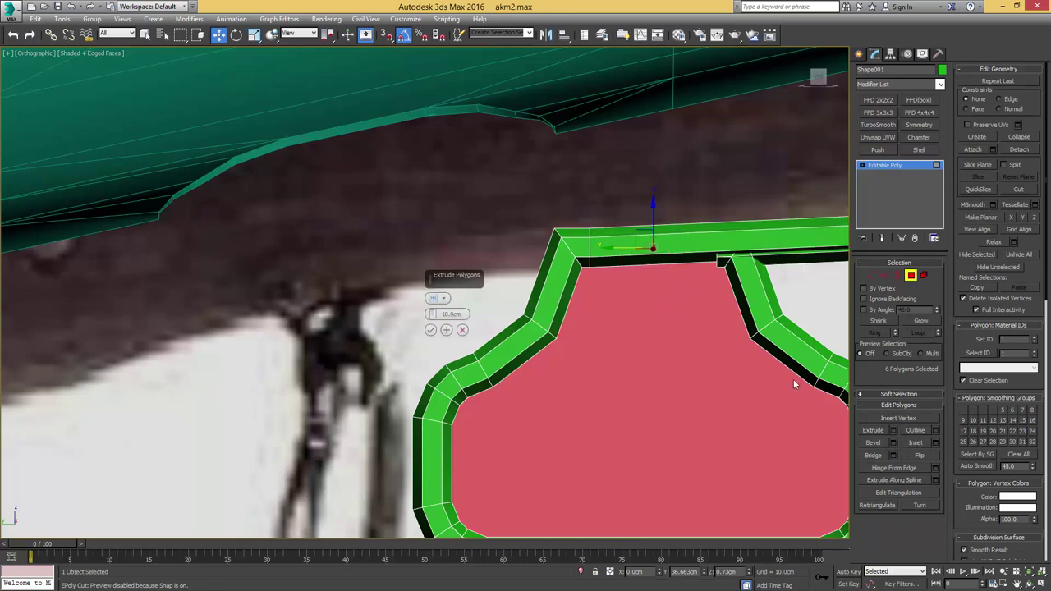
pyautogui.click(438, 298)
pyautogui.click(464, 313)
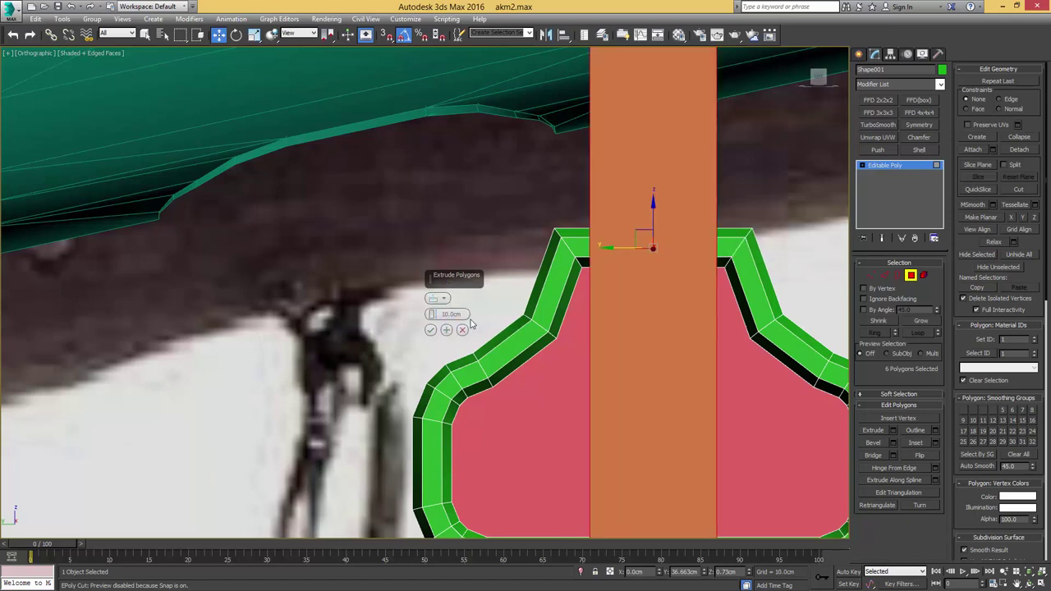
pyautogui.keyDown('alt'); pyautogui.moveTo(619, 309); pyautogui.dragTo(577, 314, button='middle'); pyautogui.keyUp('alt')
pyautogui.scroll(-3, 576, 309)
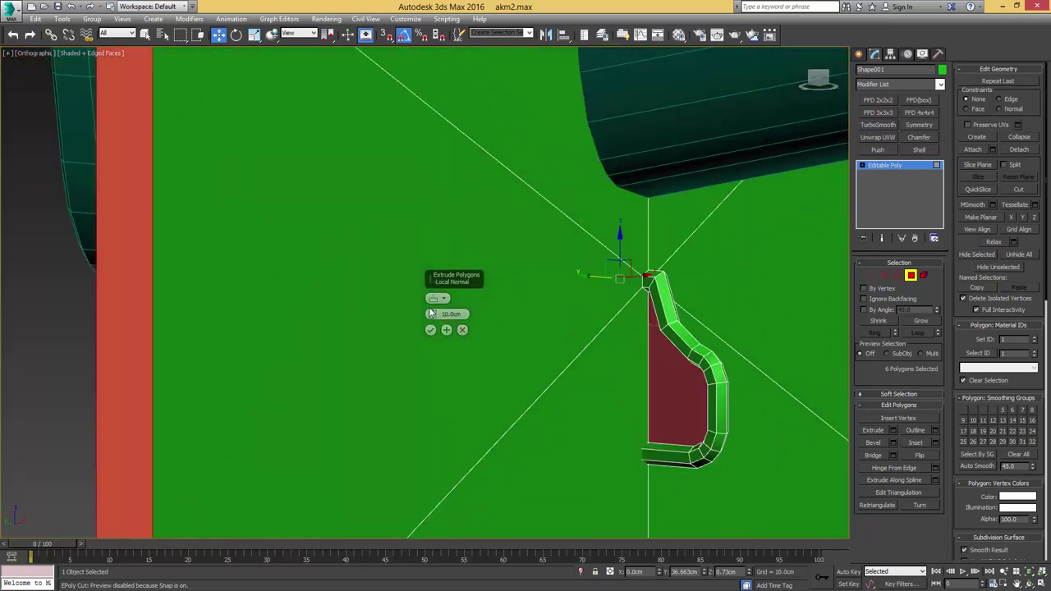
pyautogui.moveTo(433, 320); pyautogui.dragTo(466, 400)
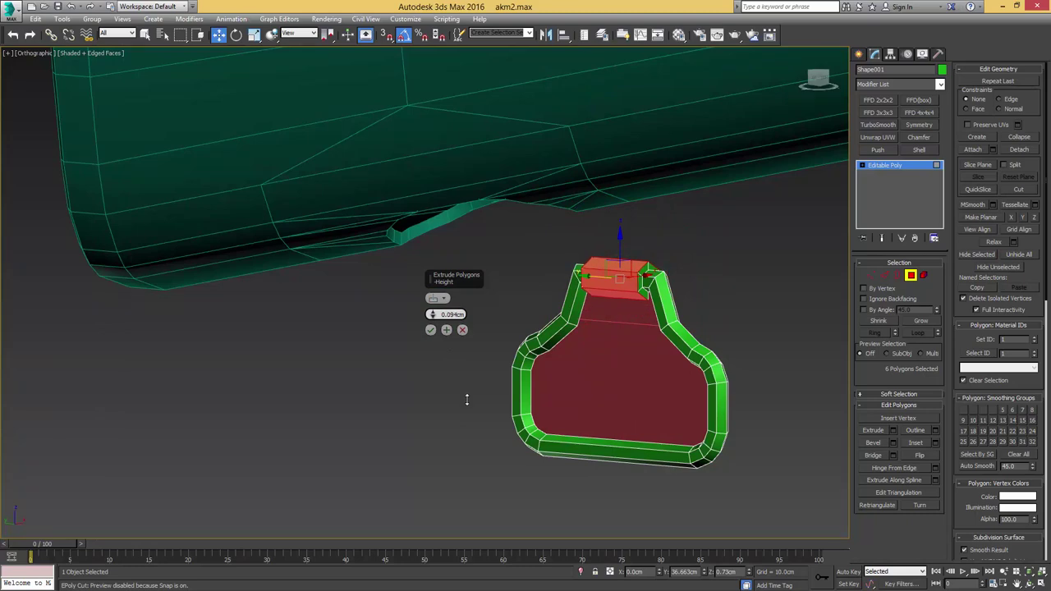
pyautogui.click(429, 331)
# Step: Select the outer edge loops at both ends of the thickened bar and Flow Connect them to round its profile
pyautogui.moveTo(597, 286); pyautogui.dragTo(575, 312, button='middle')
pyautogui.scroll(4, 567, 331)
pyautogui.scroll(3, 591, 327)
pyautogui.scroll(-2, 591, 327)
pyautogui.scroll(-3, 727, 315)
pyautogui.scroll(3, 647, 303)
pyautogui.scroll(-2, 655, 294)
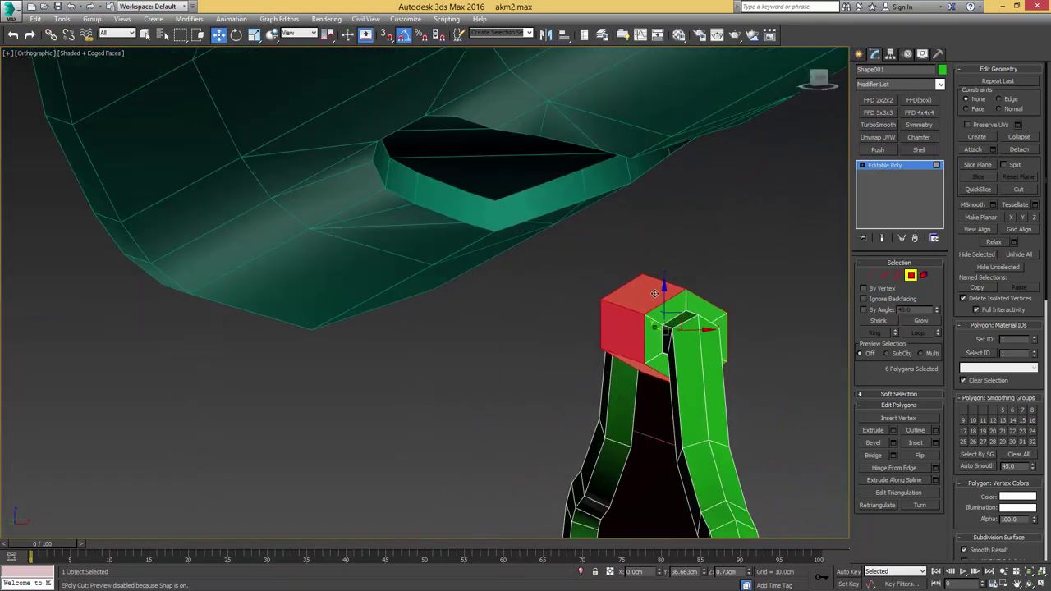
pyautogui.keyDown('alt'); pyautogui.moveTo(654, 294); pyautogui.dragTo(703, 304, button='middle'); pyautogui.keyUp('alt')
pyautogui.press('2')
pyautogui.keyDown('ctrl'); pyautogui.click(723, 299); pyautogui.keyUp('ctrl')
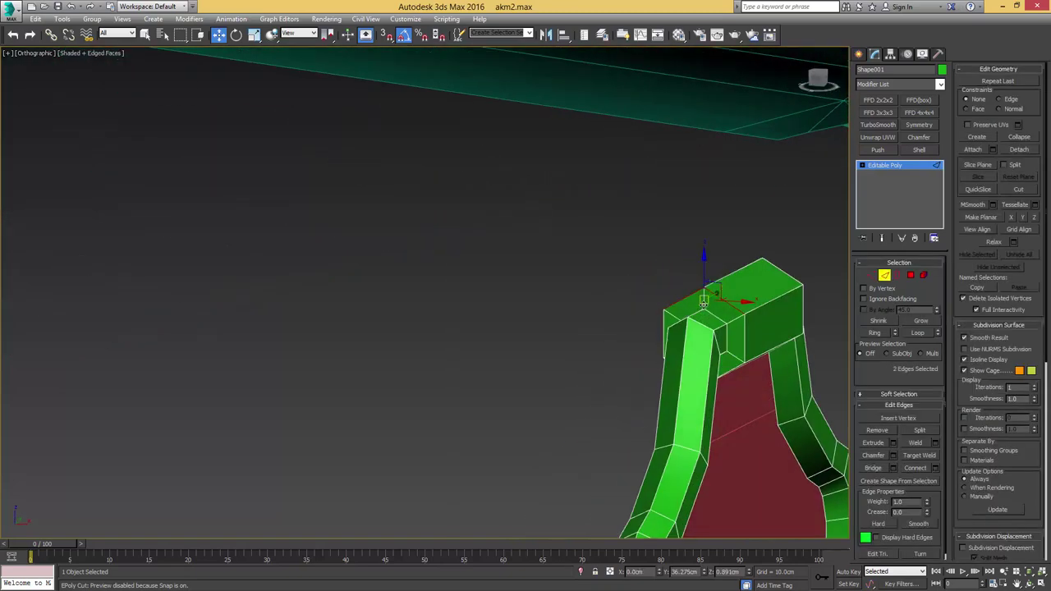
pyautogui.doubleClick(731, 312)
pyautogui.keyDown('alt'); pyautogui.moveTo(778, 310); pyautogui.dragTo(612, 301, button='middle'); pyautogui.keyUp('alt')
pyautogui.keyDown('ctrl'); pyautogui.doubleClick(715, 309); pyautogui.keyUp('ctrl')
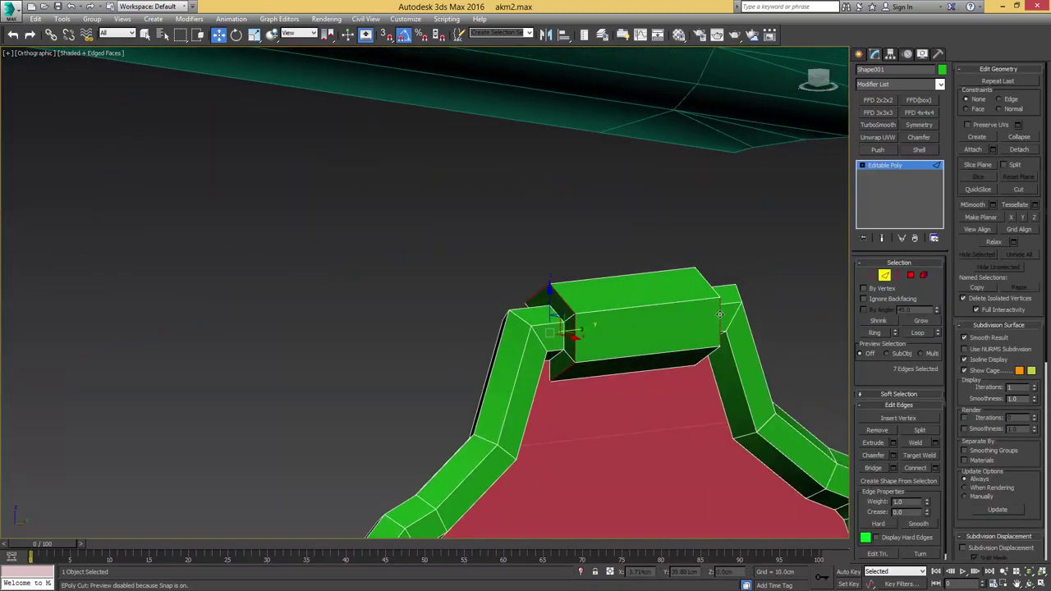
pyautogui.keyDown('alt'); pyautogui.moveTo(552, 286); pyautogui.dragTo(676, 293, button='middle'); pyautogui.keyUp('alt')
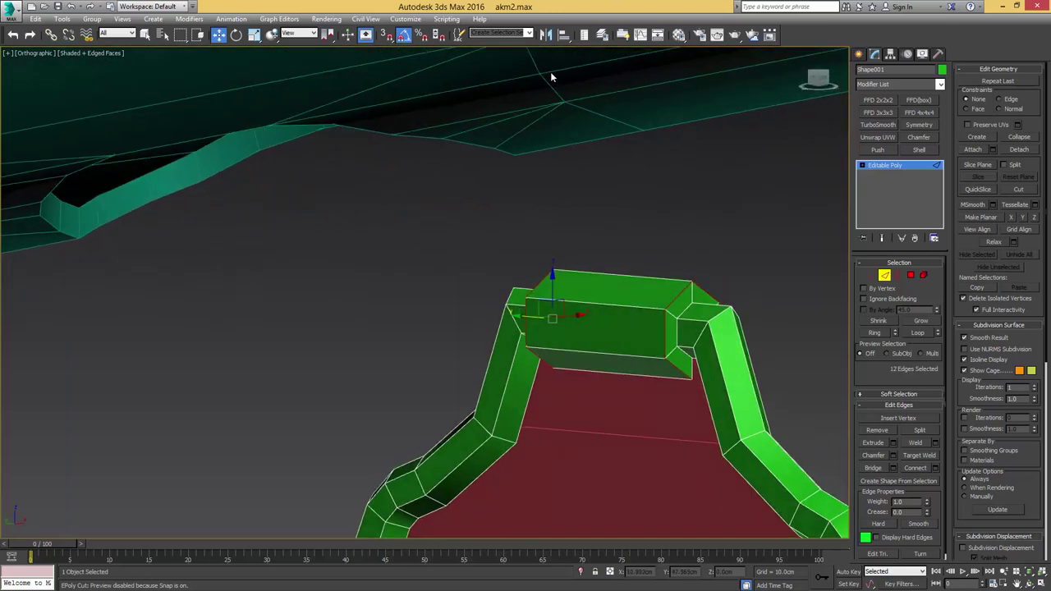
pyautogui.click(622, 35)
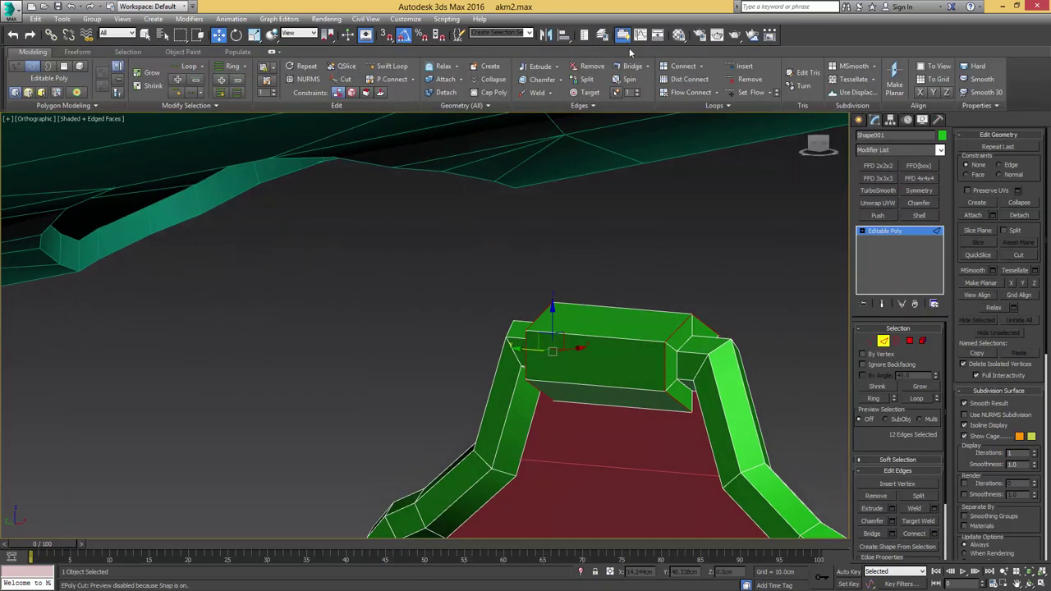
pyautogui.click(692, 93)
# Step: Extrude the rounded bar's two top polygons with a height of 0 and raise the new faces into a tab reaching toward the stock
pyautogui.keyDown('alt'); pyautogui.moveTo(673, 129); pyautogui.dragTo(520, 225, button='middle'); pyautogui.keyUp('alt')
pyautogui.press('4')
pyautogui.click(563, 284)
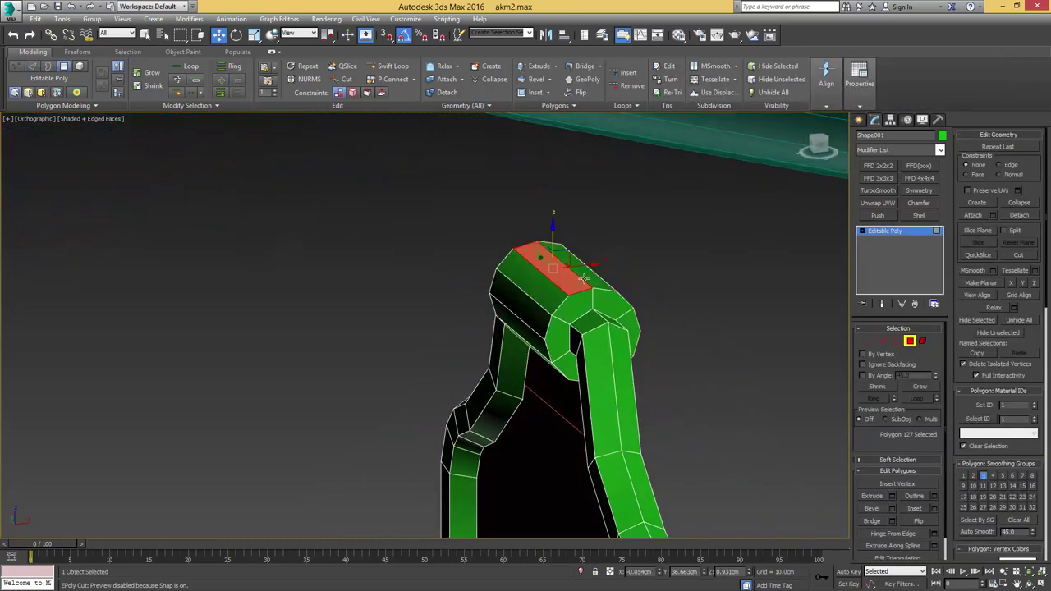
pyautogui.keyDown('ctrl'); pyautogui.click(583, 275); pyautogui.keyUp('ctrl')
pyautogui.moveTo(581, 276)
pyautogui.keyDown('alt'); pyautogui.mouseDown(button='middle')
pyautogui.moveTo(555, 282)
pyautogui.moveTo(573, 259)
pyautogui.mouseUp(button='middle'); pyautogui.keyUp('alt')
pyautogui.scroll(-3, 574, 261)
pyautogui.scroll(3, 573, 261)
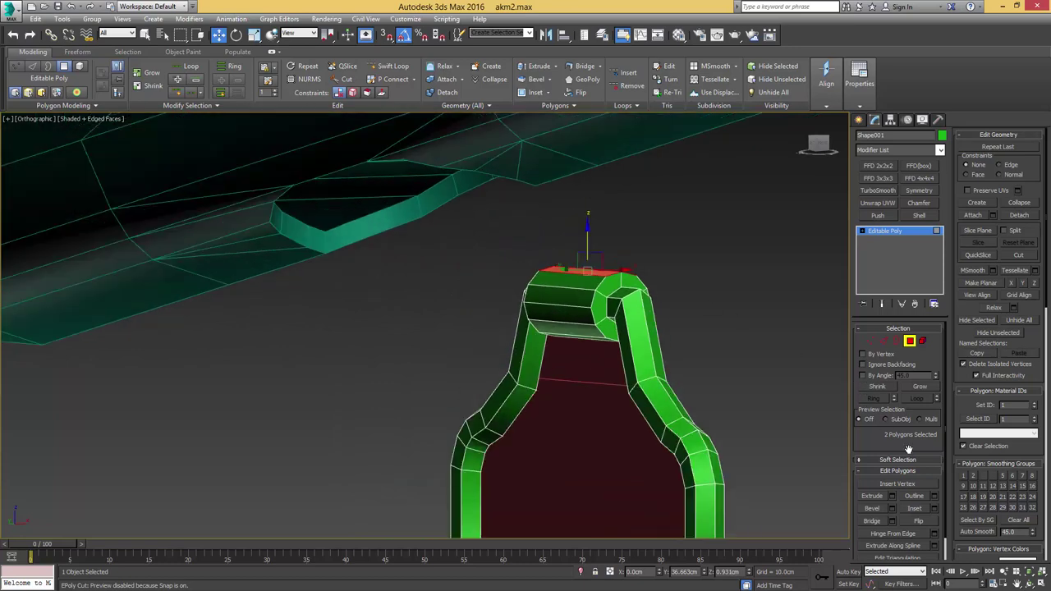
pyautogui.click(892, 496)
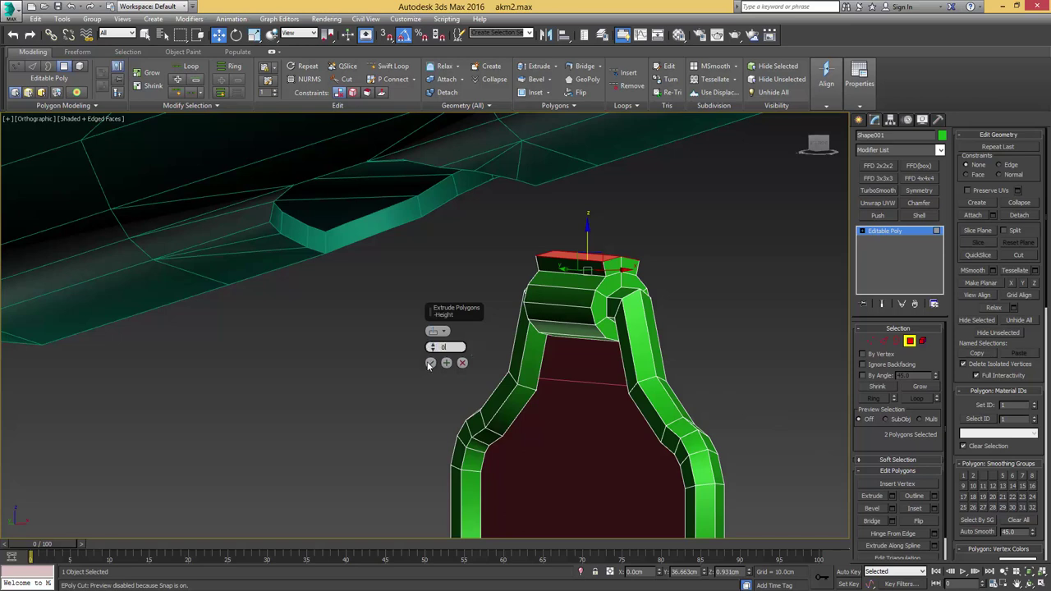
pyautogui.click(428, 362)
pyautogui.click(433, 363)
pyautogui.moveTo(574, 300); pyautogui.dragTo(577, 353, button='middle')
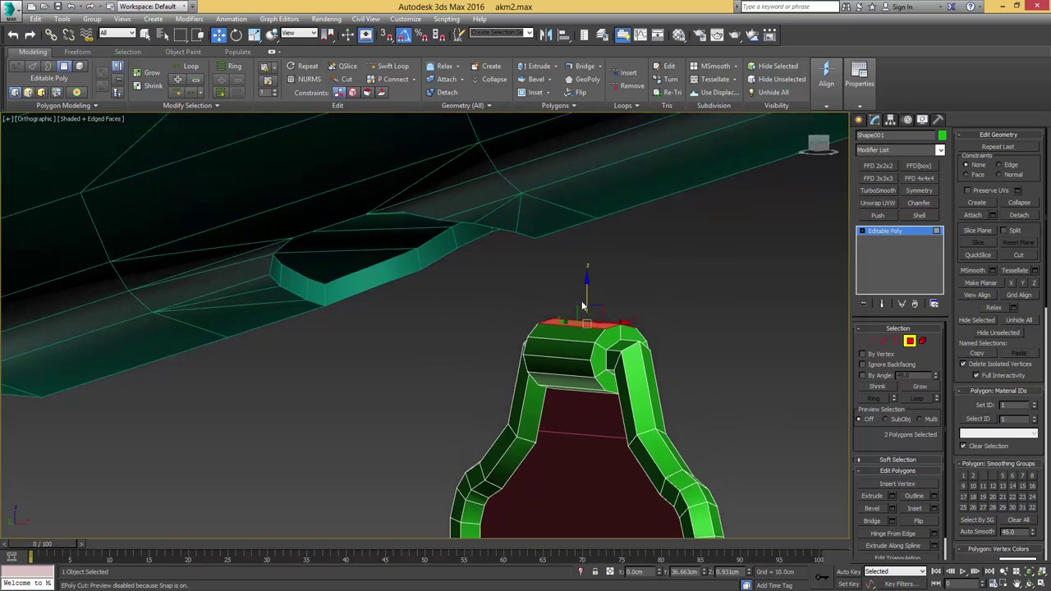
pyautogui.moveTo(586, 293); pyautogui.dragTo(596, 217)
pyautogui.scroll(-5, 598, 273)
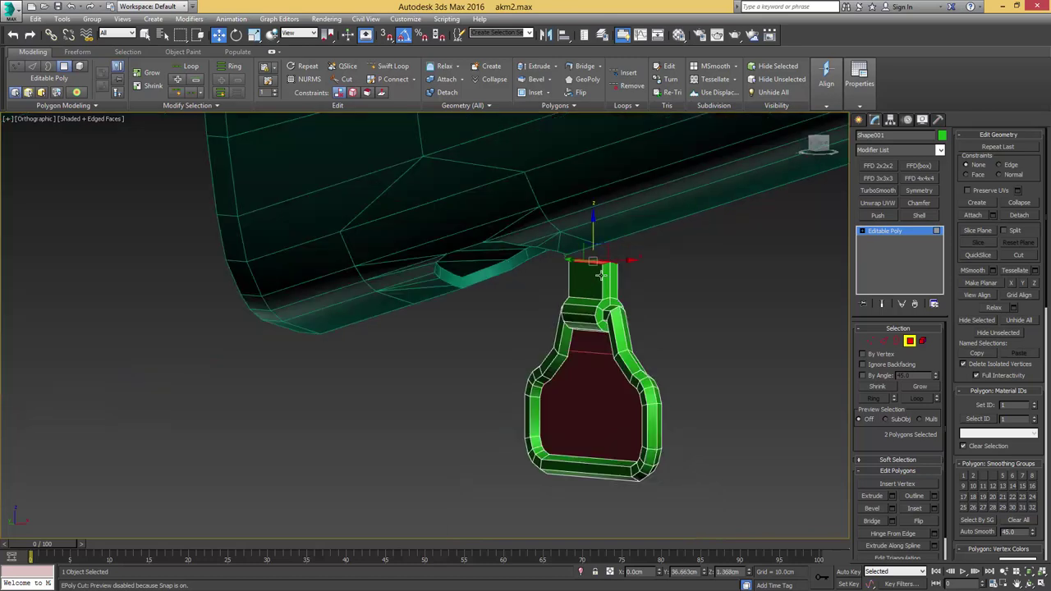
# Step: Leave polygon editing and delete the flat plate that fills the inside of the swivel ring
pyautogui.press('4')
pyautogui.click(587, 335)
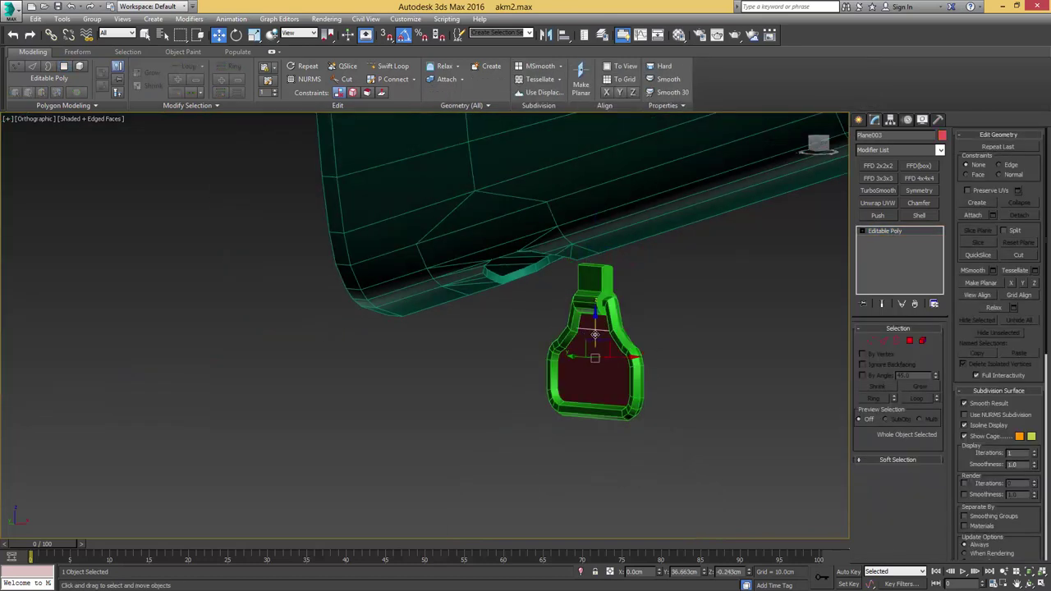
pyautogui.press('Delete')
# Step: Rotate the swivel about its vertical axis until it is edge-on in the left view, and move it onto the reference swivel under the stock
pyautogui.click(629, 414)
pyautogui.press('e')
pyautogui.moveTo(601, 362); pyautogui.dragTo(670, 356)
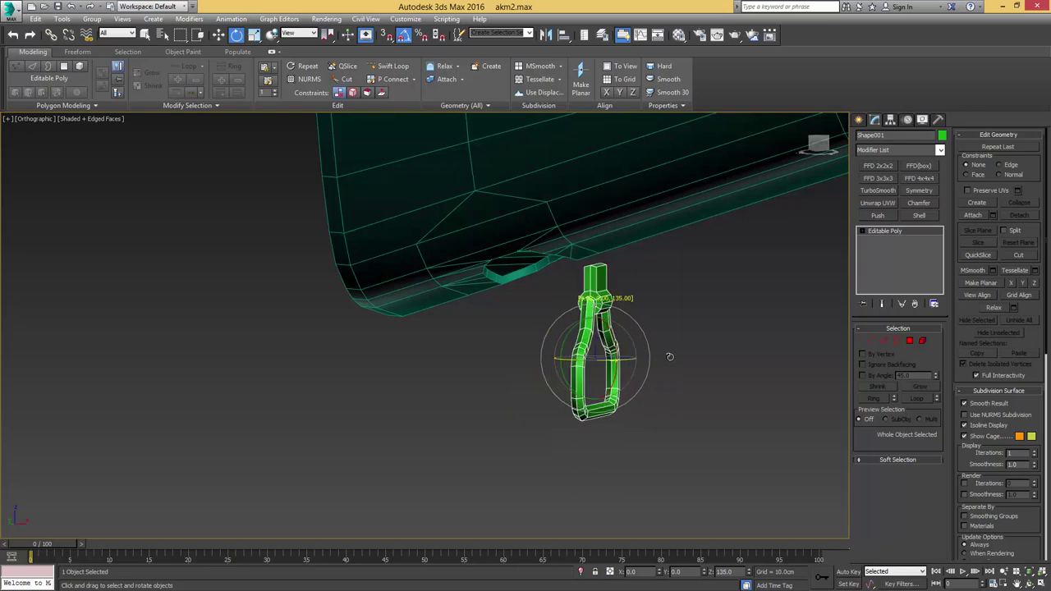
pyautogui.press('l')
pyautogui.moveTo(451, 364); pyautogui.dragTo(428, 362)
pyautogui.scroll(-3, 468, 338)
pyautogui.moveTo(472, 337); pyautogui.dragTo(599, 362, button='middle')
pyautogui.press('w')
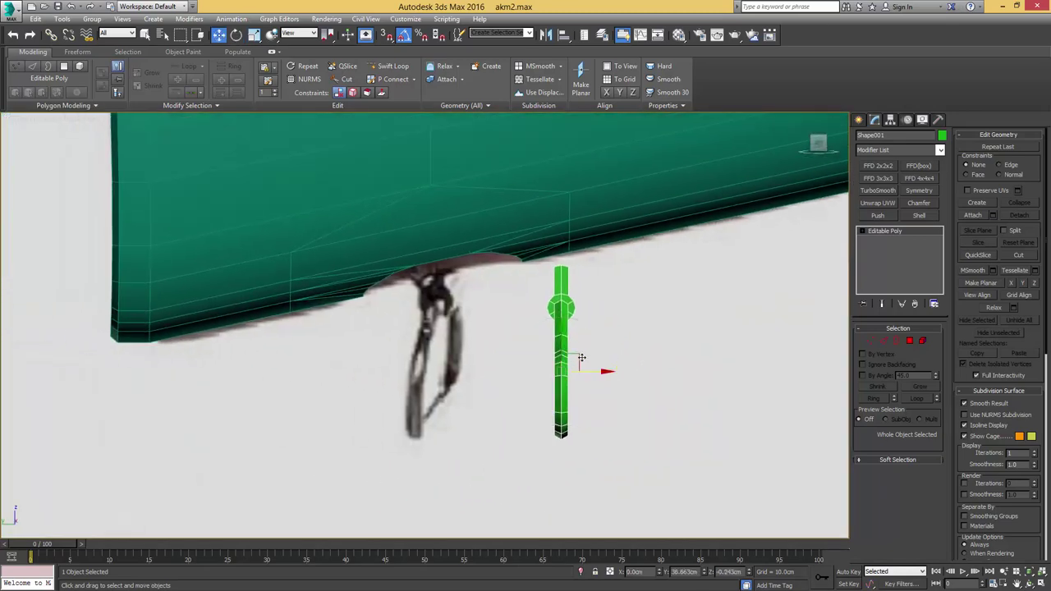
pyautogui.moveTo(575, 355); pyautogui.dragTo(449, 350)
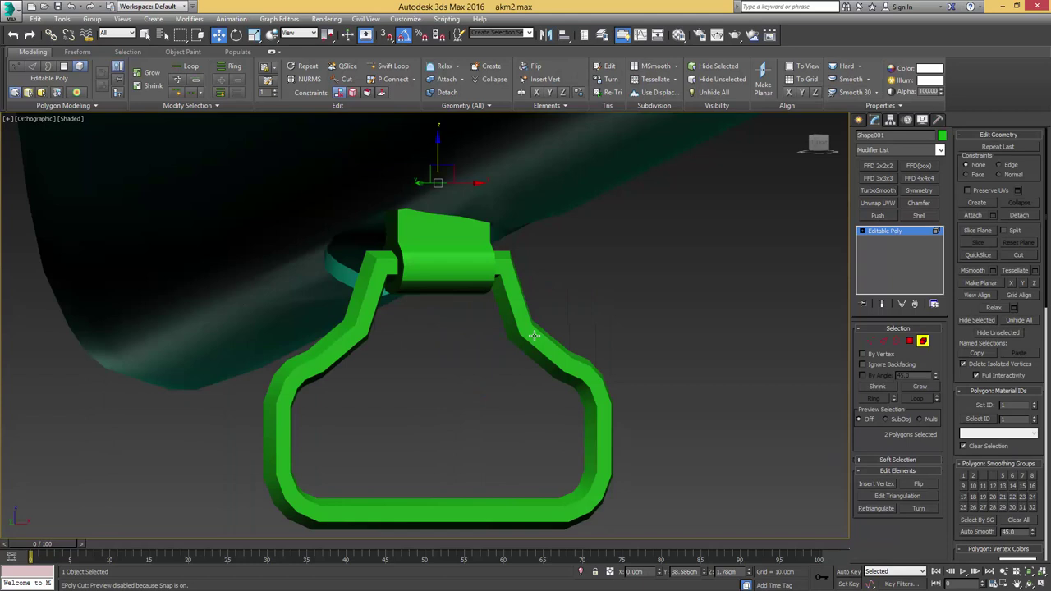
# Step: Select the whole swivel element and assign it smoothing group 1
pyautogui.click(534, 335)
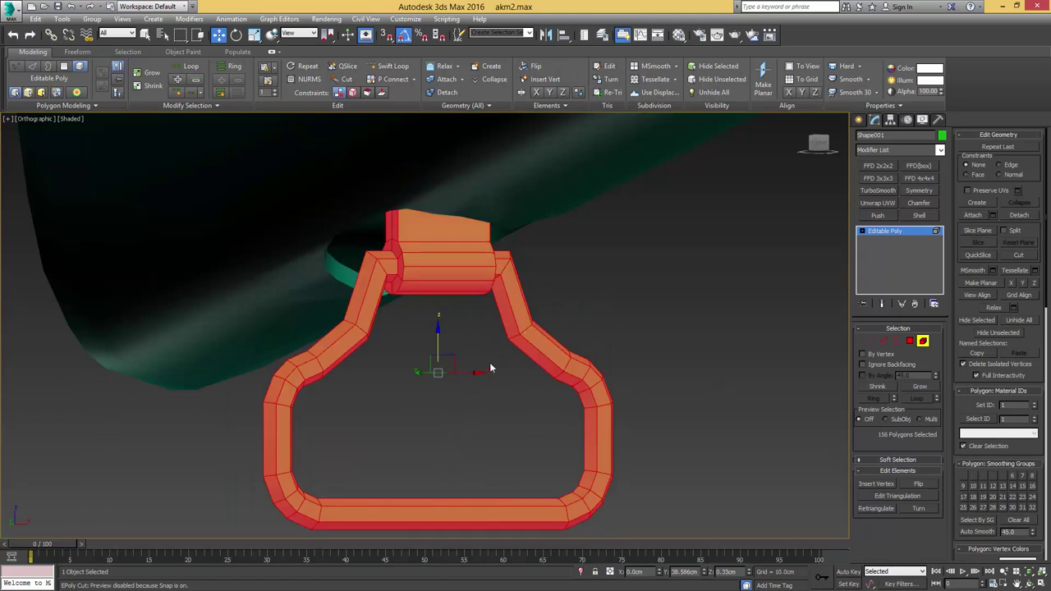
pyautogui.moveTo(491, 368); pyautogui.dragTo(594, 387, button='middle')
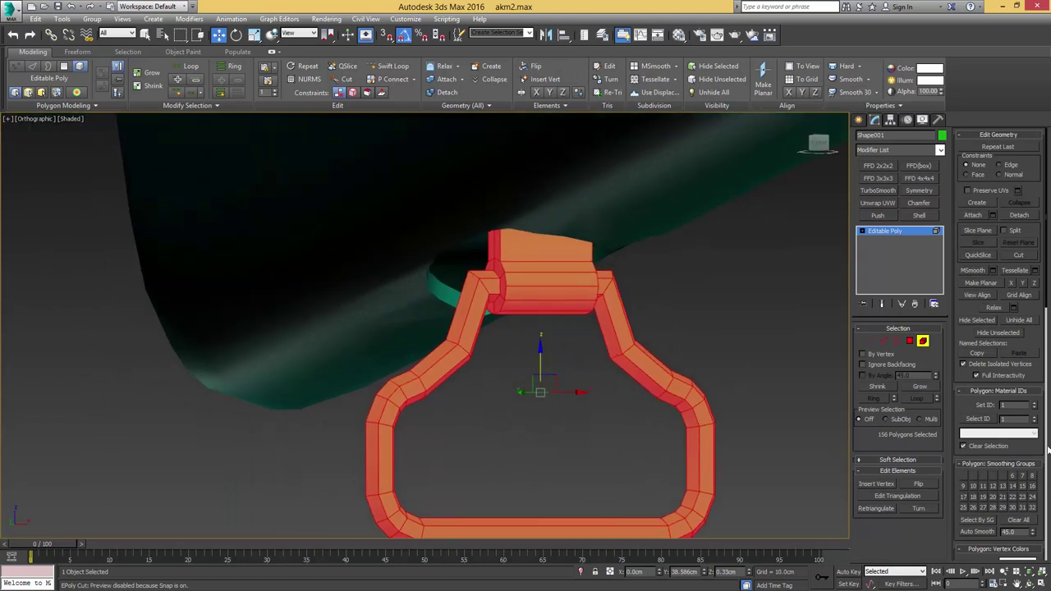
pyautogui.click(963, 476)
# Step: Select the swivel's bar and tab polygons, grow the selection to include their end faces, and give them separate smoothing groups
pyautogui.moveTo(629, 340); pyautogui.dragTo(696, 392, button='middle')
pyautogui.scroll(2, 632, 361)
pyautogui.press('2')
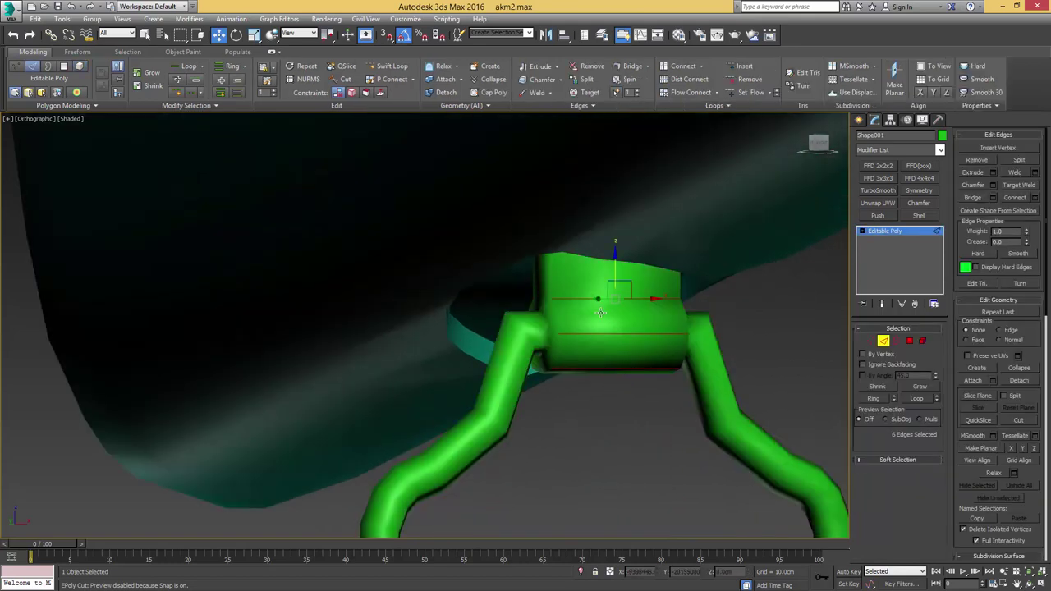
pyautogui.click(604, 313)
pyautogui.hotkey('alt', 'r')
pyautogui.hotkey('ctrl', '4')
pyautogui.press('F3')
pyautogui.press('F3')
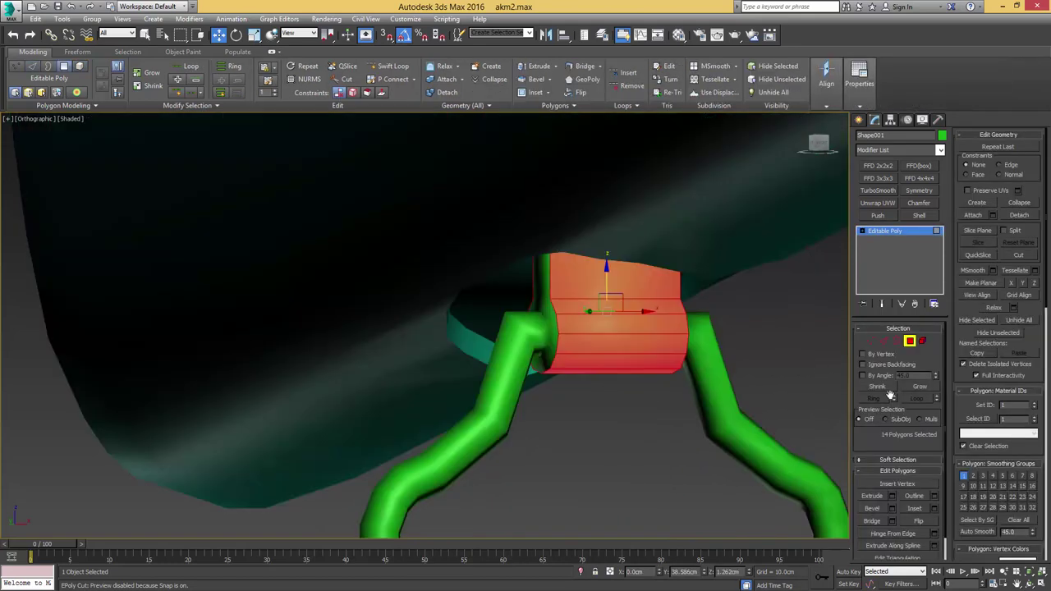
pyautogui.click(925, 389)
pyautogui.moveTo(624, 314); pyautogui.dragTo(622, 321, button='middle')
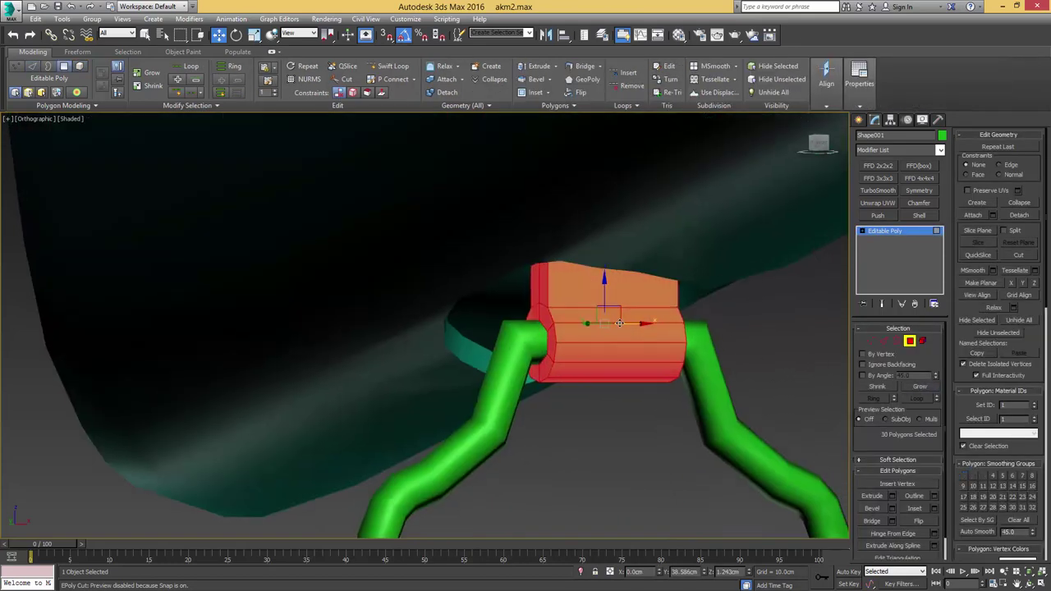
pyautogui.scroll(-4, 622, 322)
pyautogui.press('4')
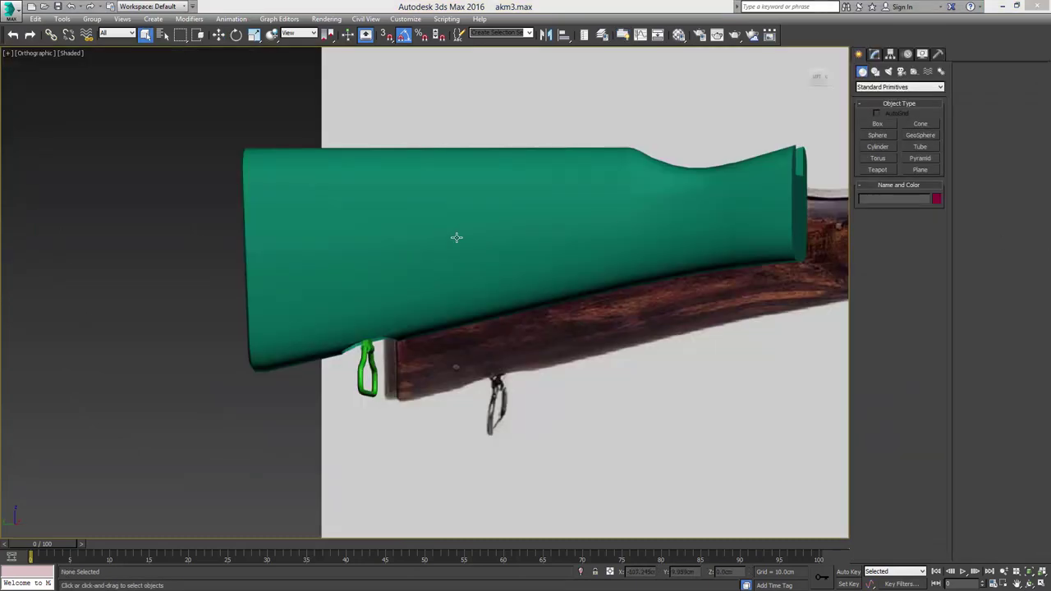
# Step: On the stock, select the five bottom centre-line edges from the butt to the swivel cutout and chamfer them into two lines
pyautogui.click(454, 238)
pyautogui.moveTo(438, 237)
pyautogui.keyDown('alt'); pyautogui.mouseDown(button='middle')
pyautogui.moveTo(565, 236)
pyautogui.moveTo(575, 271)
pyautogui.mouseUp(button='middle'); pyautogui.keyUp('alt')
pyautogui.scroll(8, 579, 300)
pyautogui.press('F4')
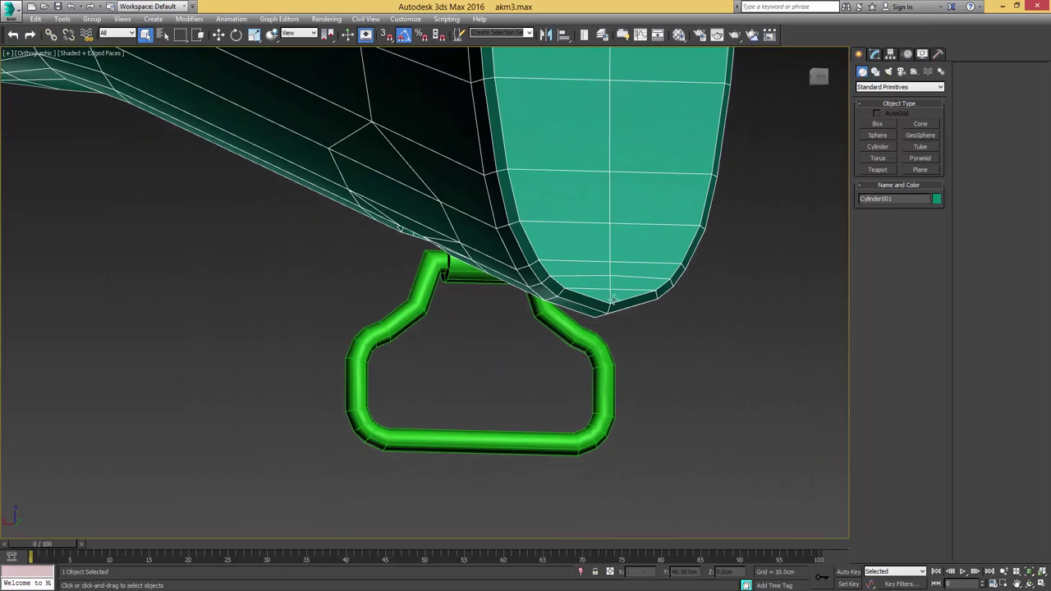
pyautogui.click(879, 55)
pyautogui.press('2')
pyautogui.hotkey('alt', 'c')
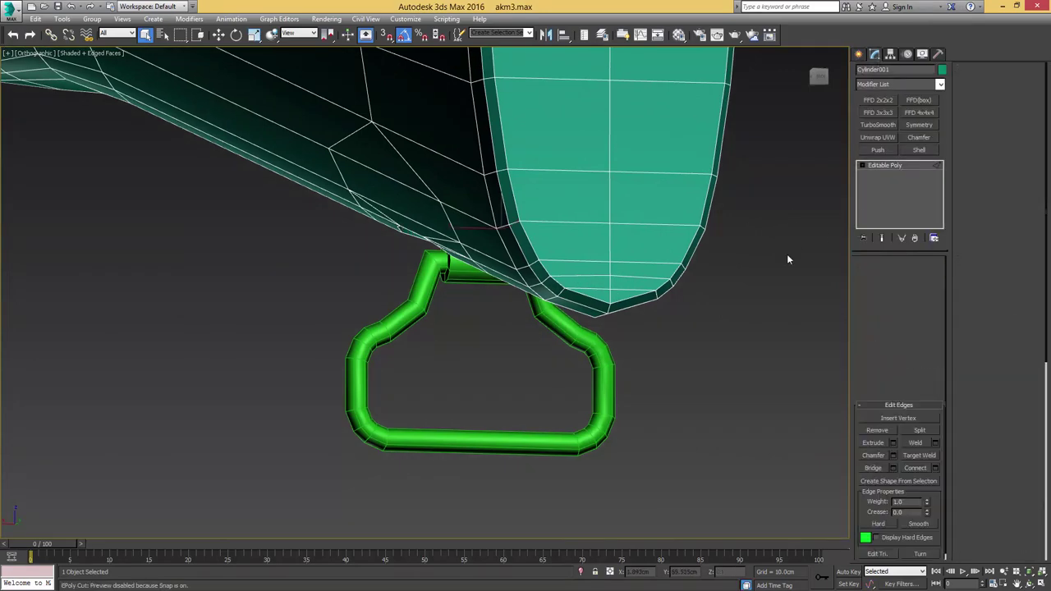
pyautogui.click(607, 307)
pyautogui.keyDown('alt'); pyautogui.moveTo(607, 308); pyautogui.dragTo(573, 256, button='middle'); pyautogui.keyUp('alt')
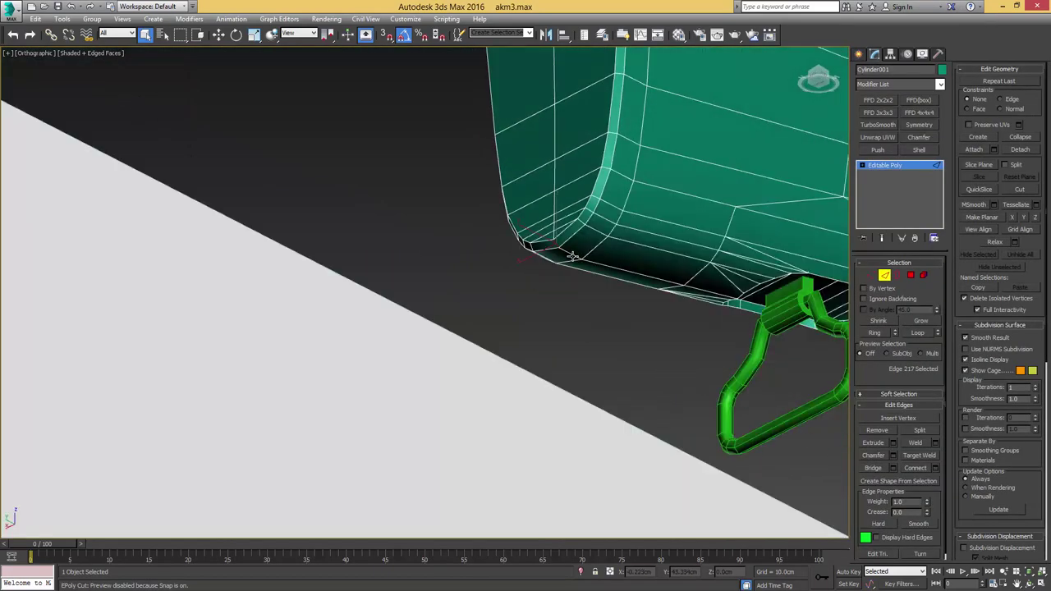
pyautogui.click(574, 257)
pyautogui.rightClick(598, 263)
pyautogui.keyDown('alt'); pyautogui.moveTo(652, 275); pyautogui.dragTo(615, 265, button='middle'); pyautogui.keyUp('alt')
pyautogui.moveTo(698, 251); pyautogui.dragTo(556, 275, button='middle')
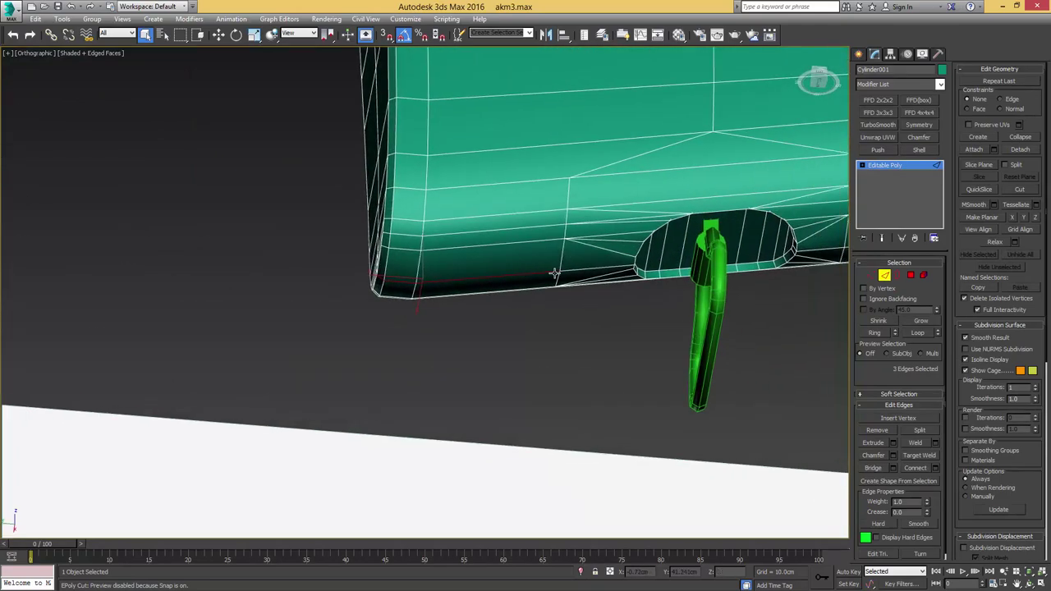
pyautogui.scroll(5, 608, 269)
pyautogui.keyDown('ctrl'); pyautogui.click(629, 245); pyautogui.keyUp('ctrl')
pyautogui.keyDown('alt'); pyautogui.moveTo(630, 245); pyautogui.dragTo(564, 269, button='middle'); pyautogui.keyUp('alt')
pyautogui.keyDown('alt'); pyautogui.moveTo(535, 230); pyautogui.dragTo(586, 238, button='middle'); pyautogui.keyUp('alt')
pyautogui.keyDown('ctrl'); pyautogui.click(648, 240); pyautogui.keyUp('ctrl')
pyautogui.hotkey('ctrl', 'shift', 'c')
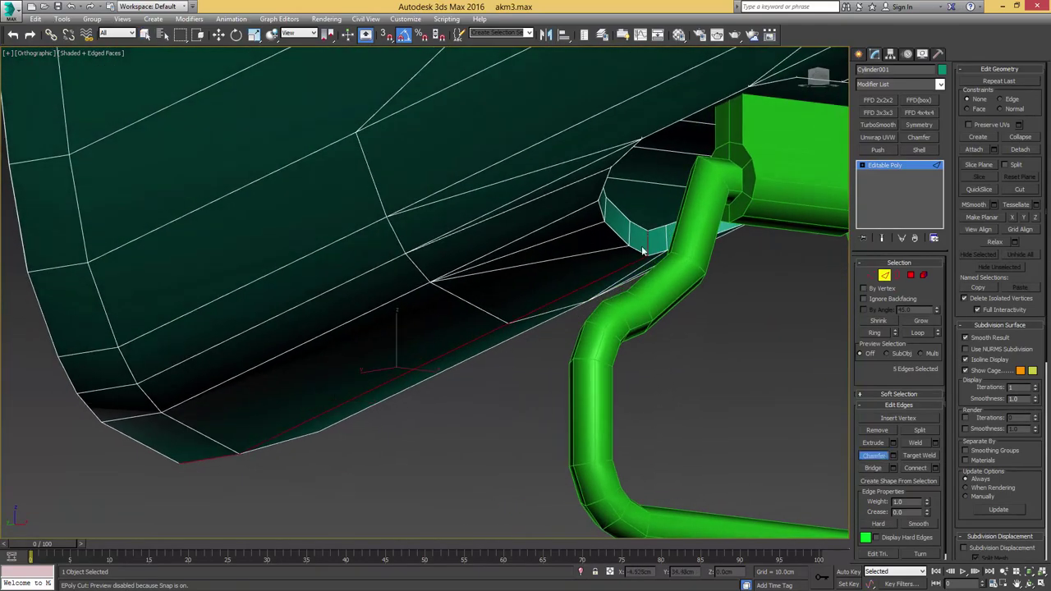
pyautogui.keyDown('alt'); pyautogui.moveTo(540, 265); pyautogui.dragTo(408, 310, button='middle'); pyautogui.keyUp('alt')
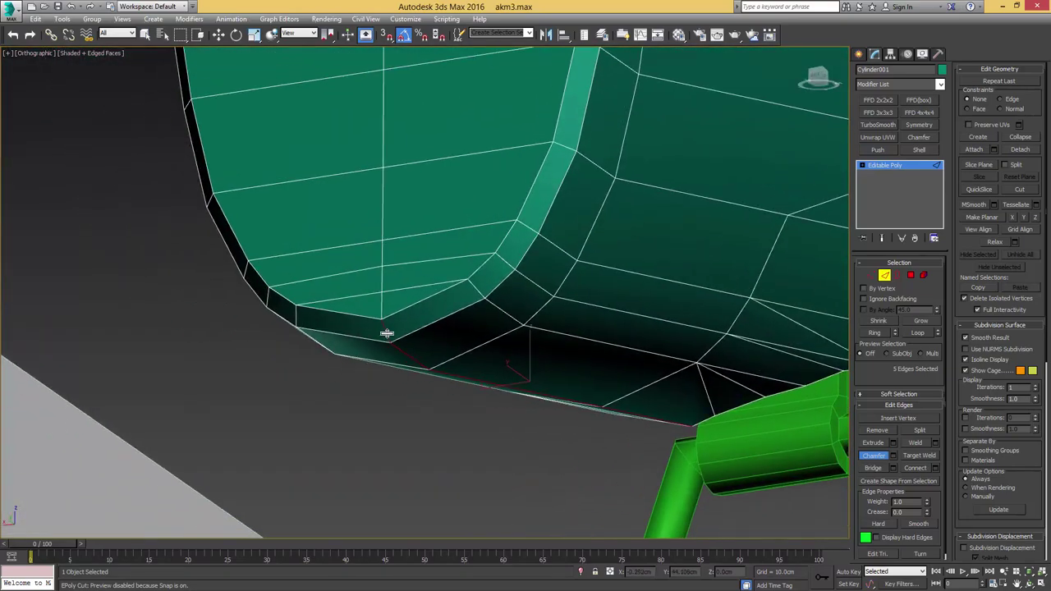
pyautogui.moveTo(386, 333); pyautogui.dragTo(416, 329)
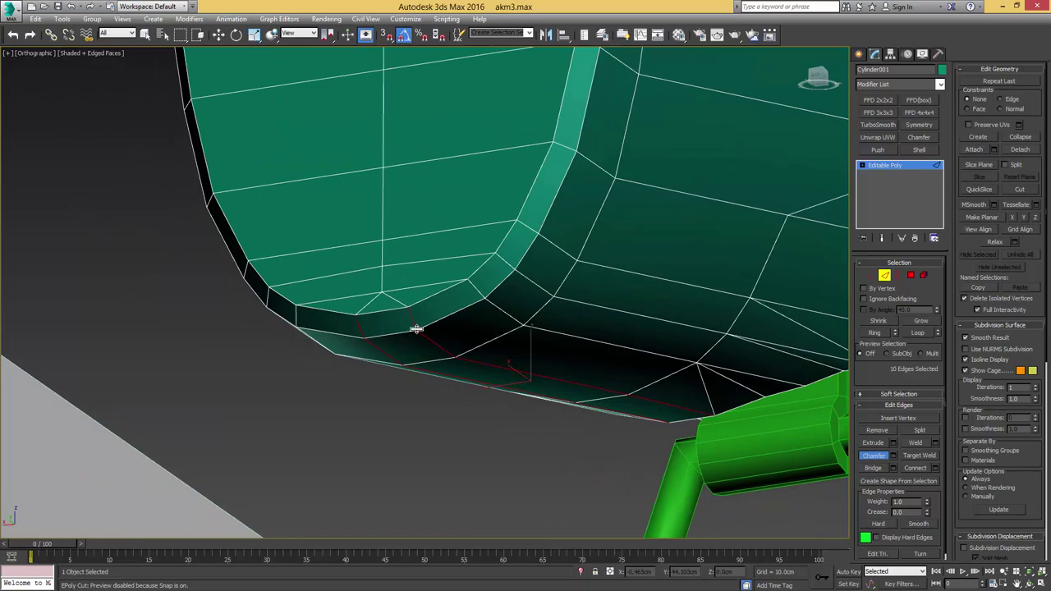
# Step: Remove the small leftover edge segments beside the centre line at the bottom of the stock's butt face
pyautogui.scroll(-5, 416, 329)
pyautogui.keyDown('alt'); pyautogui.moveTo(416, 329); pyautogui.dragTo(644, 312, button='middle'); pyautogui.keyUp('alt')
pyautogui.click(564, 257)
pyautogui.hotkey('alt', 'r')
pyautogui.scroll(3, 486, 323)
pyautogui.press('1')
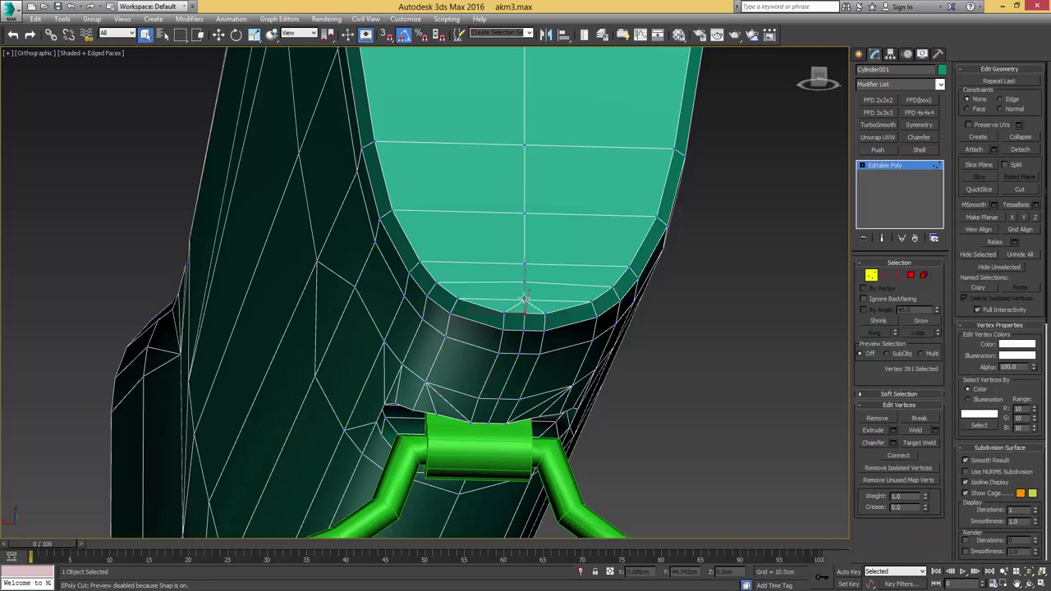
pyautogui.press('2')
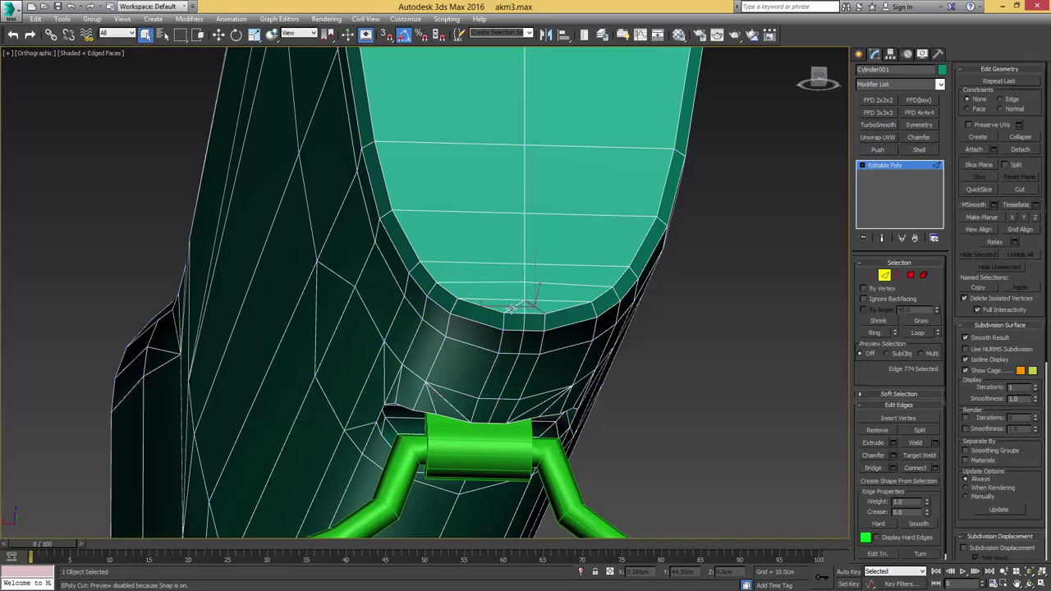
pyautogui.press('BackSpace')
pyautogui.scroll(-6, 532, 330)
pyautogui.moveTo(531, 331)
pyautogui.keyDown('alt'); pyautogui.mouseDown(button='middle')
pyautogui.moveTo(597, 250)
pyautogui.moveTo(565, 304)
pyautogui.moveTo(514, 345)
pyautogui.moveTo(524, 346)
pyautogui.moveTo(505, 319)
pyautogui.moveTo(511, 327)
pyautogui.mouseUp(button='middle'); pyautogui.keyUp('alt')
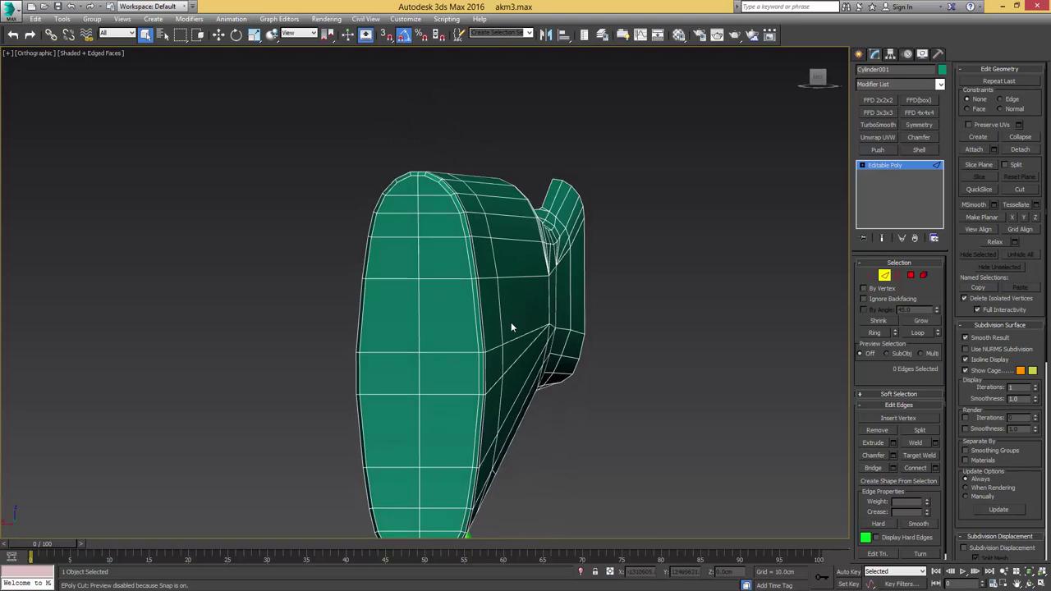
# Step: Examine the butt plate's screws in the reference photo and compare them with the stock's butt seen from behind
pyautogui.press('k')
pyautogui.press('z')
pyautogui.press('2')
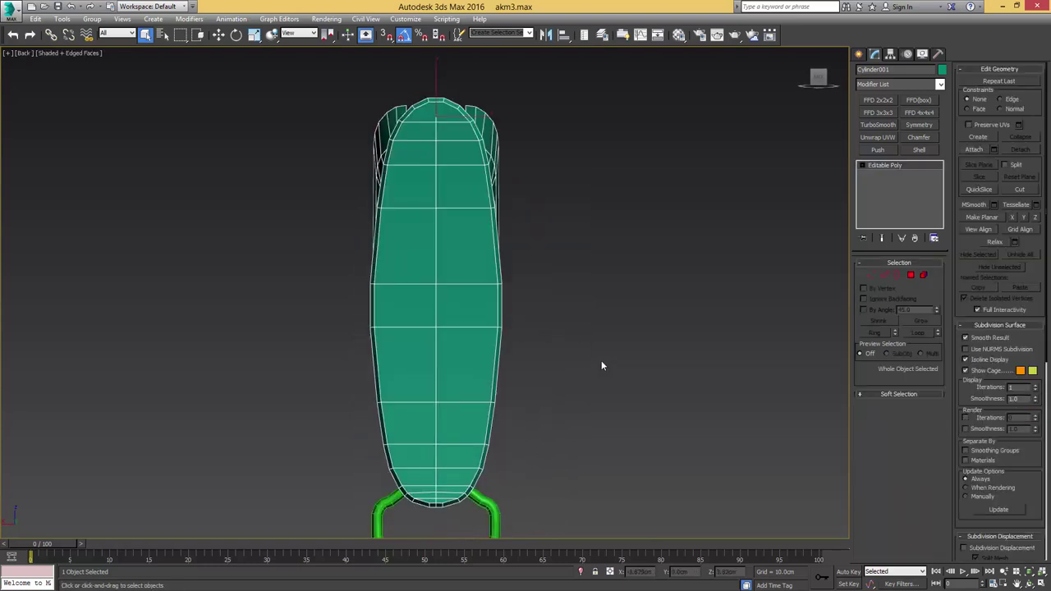
pyautogui.moveTo(1050, 91); pyautogui.dragTo(712, 63)
pyautogui.moveTo(631, 196); pyautogui.dragTo(840, 247)
pyautogui.scroll(-3, 785, 207)
pyautogui.scroll(-2, 785, 207)
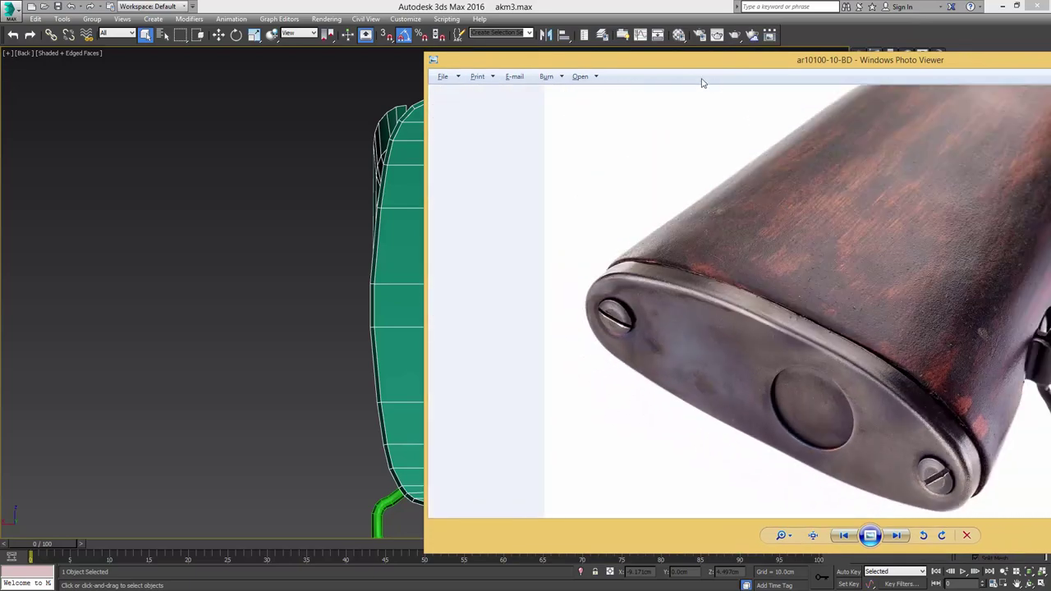
pyautogui.moveTo(677, 64); pyautogui.dragTo(1050, 70)
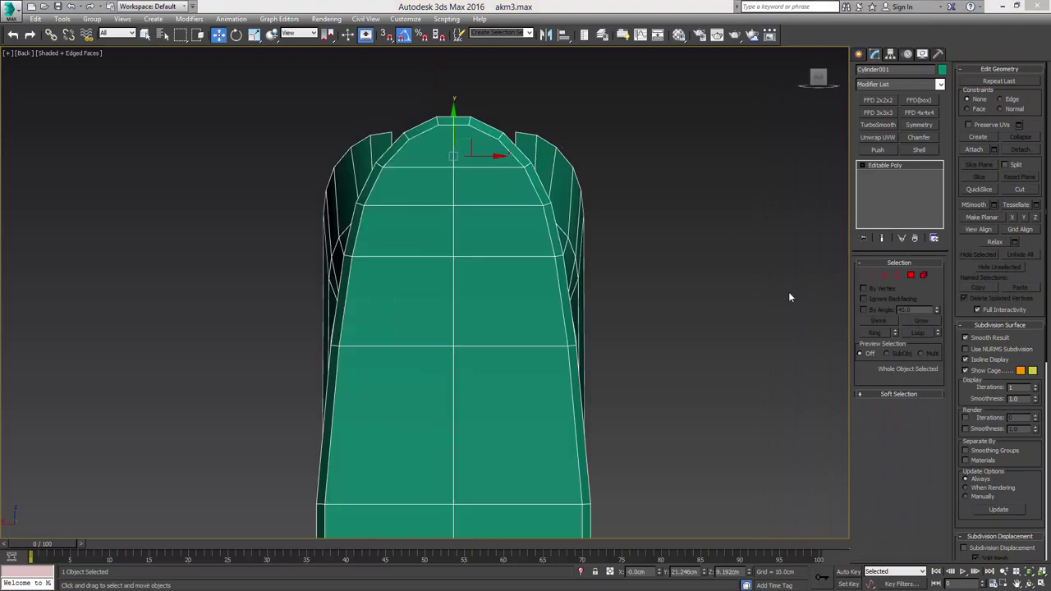
# Step: Create a cylinder of about 0.31 cm radius and 0.48 cm height beside the butt and set its X position to 0
pyautogui.rightClick(678, 257)
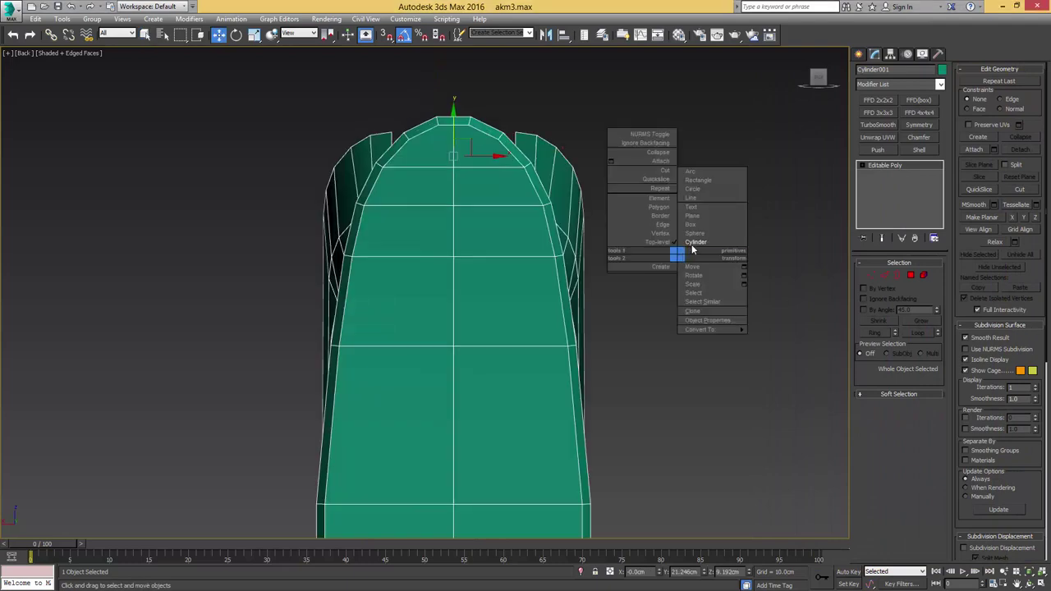
pyautogui.click(695, 242)
pyautogui.moveTo(686, 241); pyautogui.dragTo(699, 217)
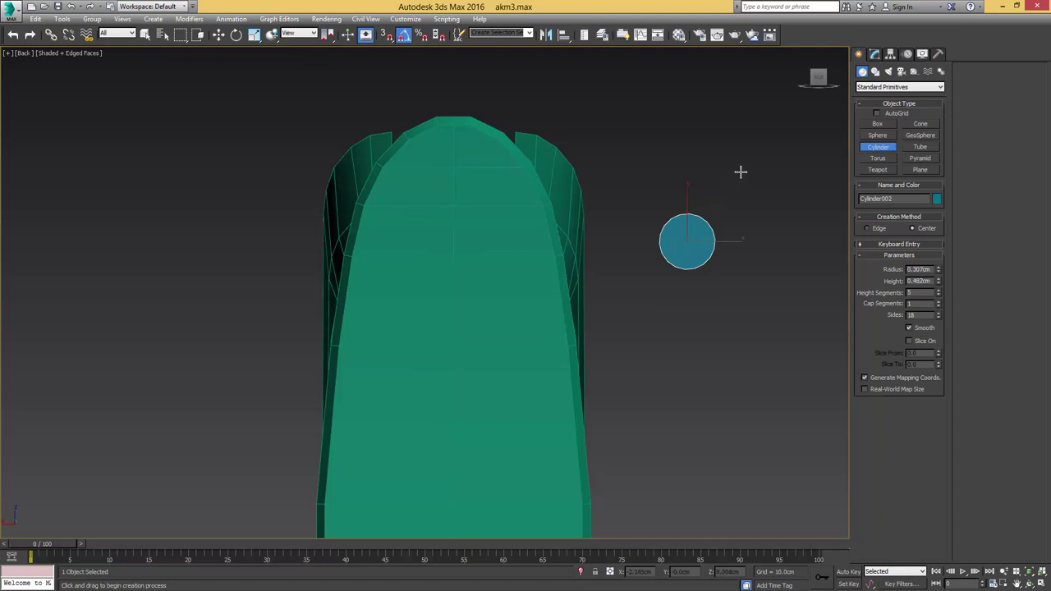
pyautogui.press('e')
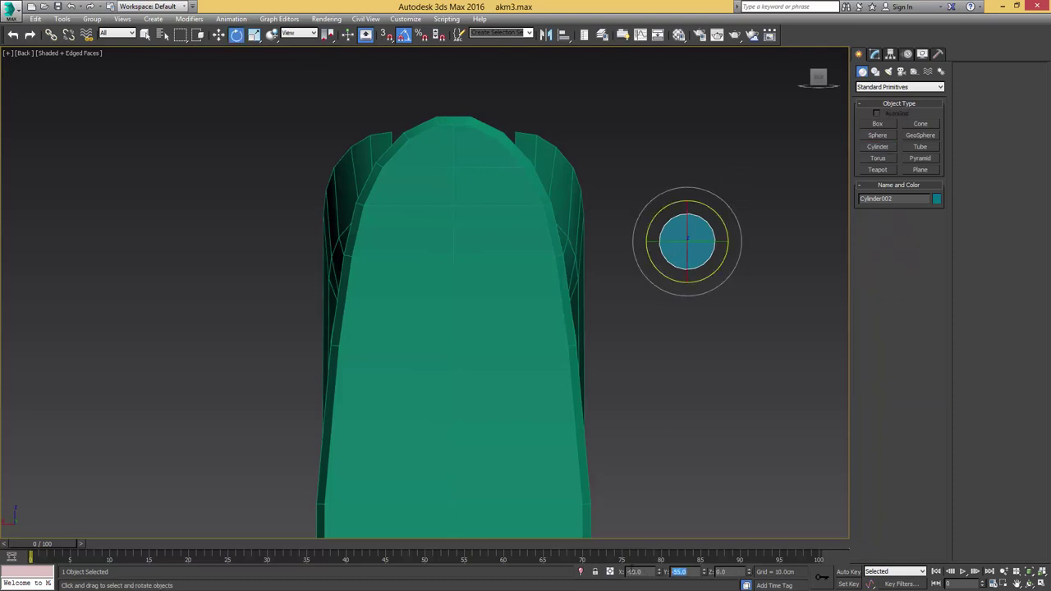
pyautogui.moveTo(656, 248); pyautogui.dragTo(686, 237, button='middle')
pyautogui.press('w')
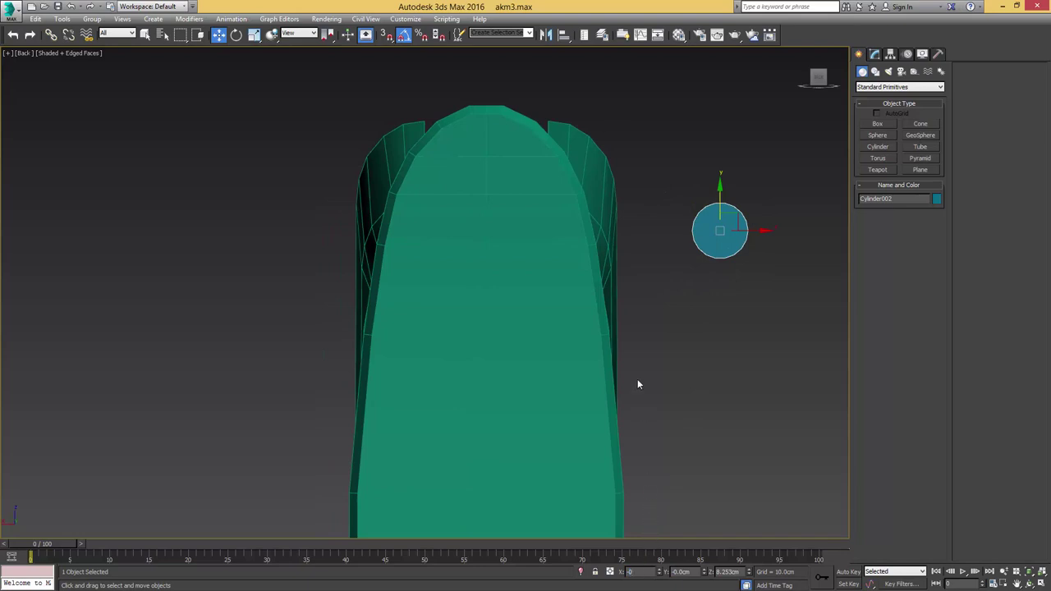
pyautogui.press('Return')
# Step: Move the cylinder along Y to the stock's butt end, where the upper butt plate screw belongs
pyautogui.moveTo(558, 241); pyautogui.dragTo(592, 228, button='middle')
pyautogui.scroll(-6, 611, 228)
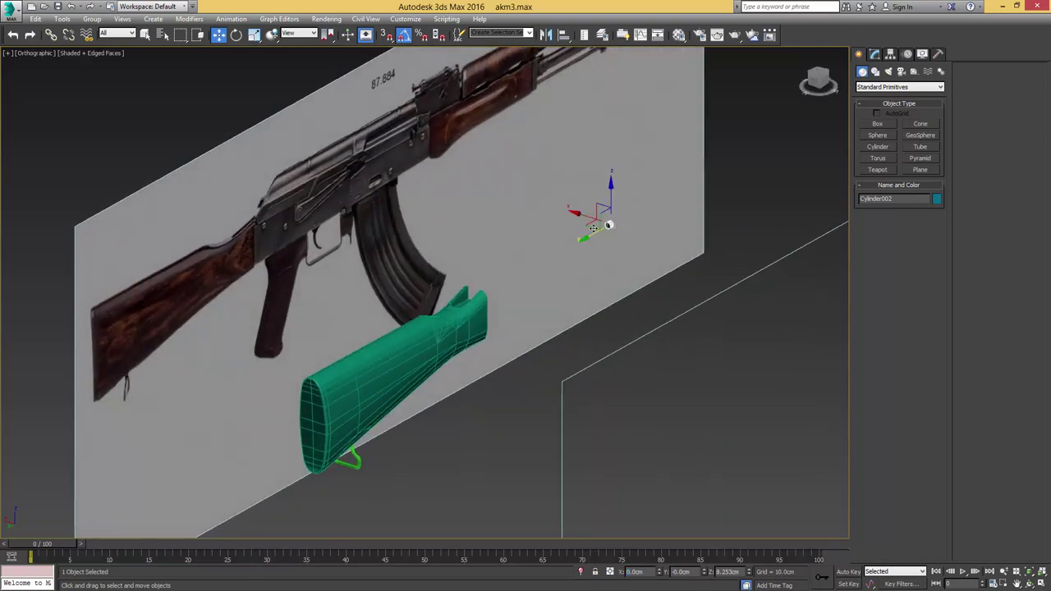
pyautogui.moveTo(592, 237); pyautogui.dragTo(287, 408)
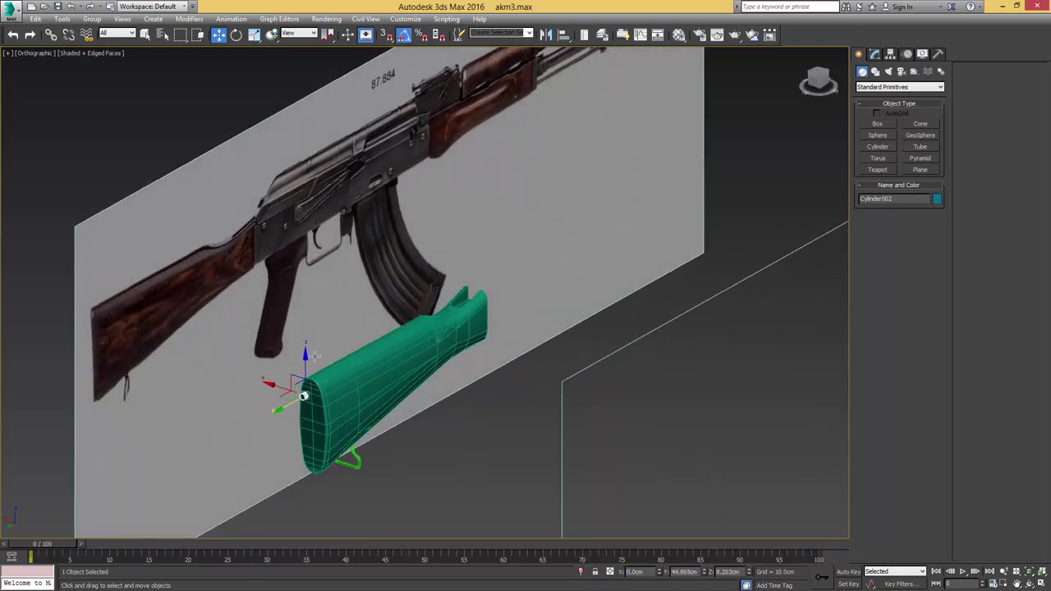
pyautogui.press('k')
pyautogui.press('z')
pyautogui.scroll(-6, 459, 241)
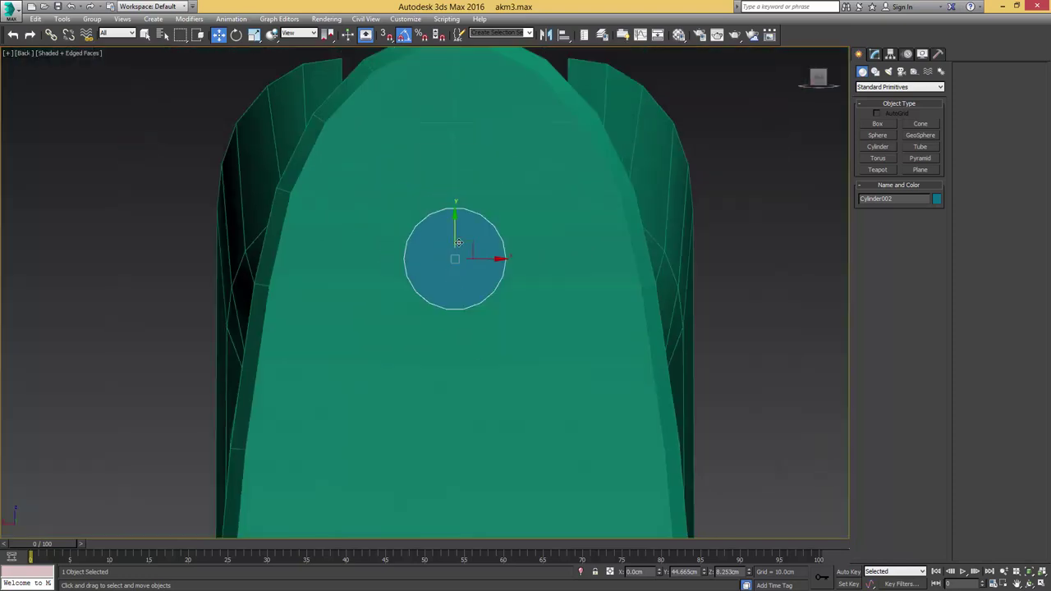
# Step: Convert the cylinder to an editable poly and delete every polygon except the round cap facing backward
pyautogui.press('4')
pyautogui.hotkey('ctrl', 'i')
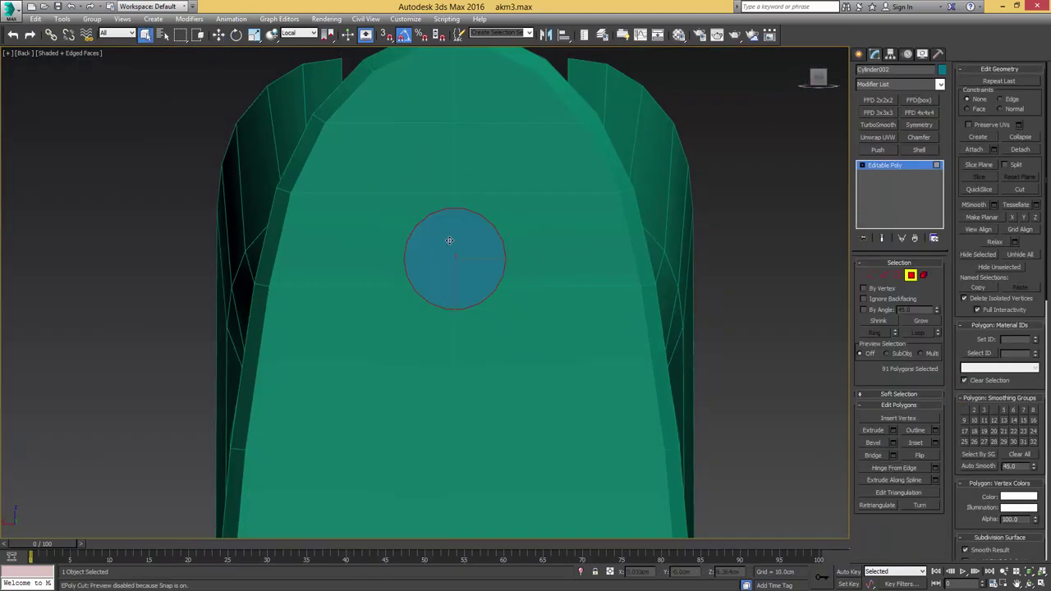
pyautogui.scroll(5, 455, 222)
pyautogui.press('2')
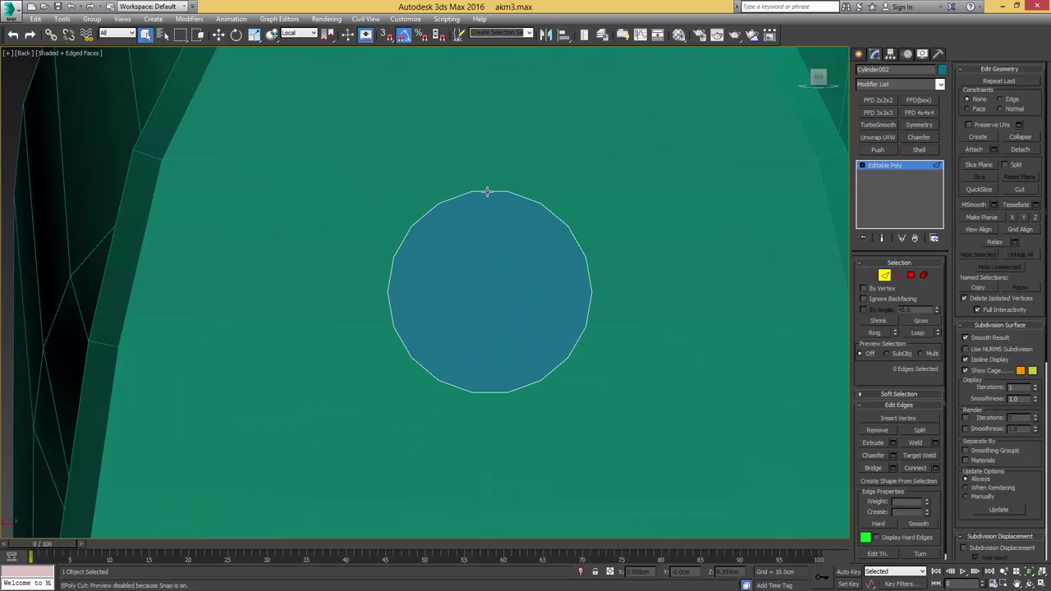
# Step: Inset the round cap polygon and move the inner face outward from the butt to form a bevelled screw head
pyautogui.press('4')
pyautogui.click(501, 244)
pyautogui.press('i')
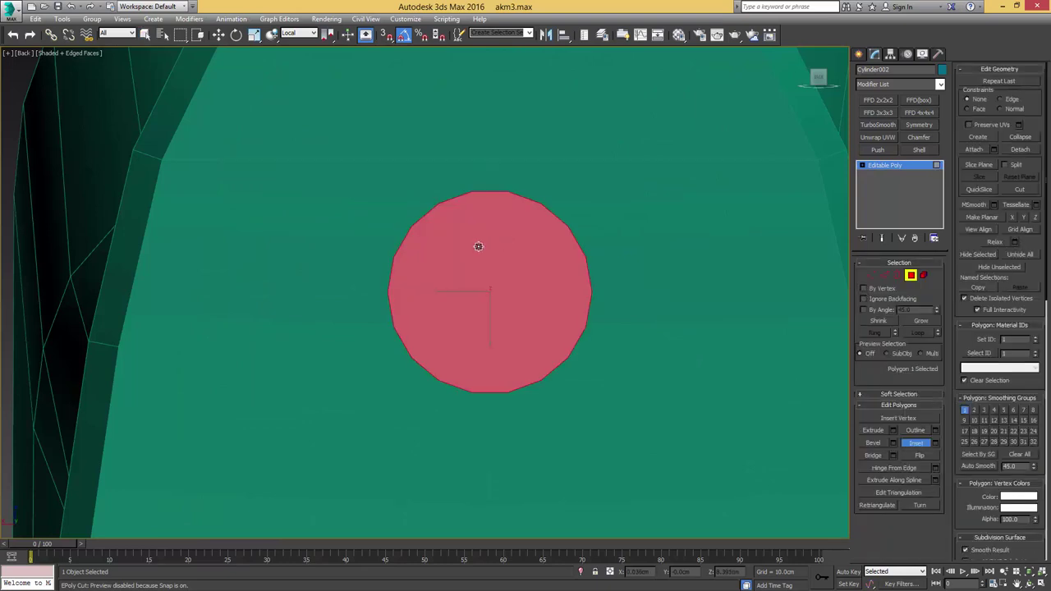
pyautogui.moveTo(479, 246); pyautogui.dragTo(481, 271)
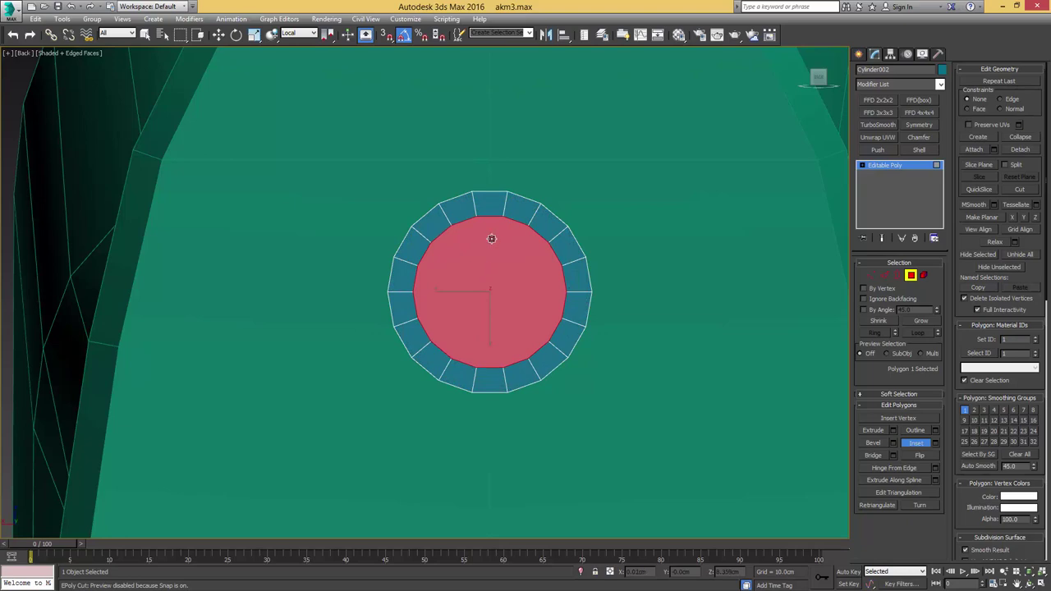
pyautogui.keyDown('alt'); pyautogui.moveTo(492, 239); pyautogui.dragTo(453, 257, button='middle'); pyautogui.keyUp('alt')
pyautogui.press('w')
pyautogui.moveTo(466, 304); pyautogui.dragTo(452, 310)
pyautogui.press('k')
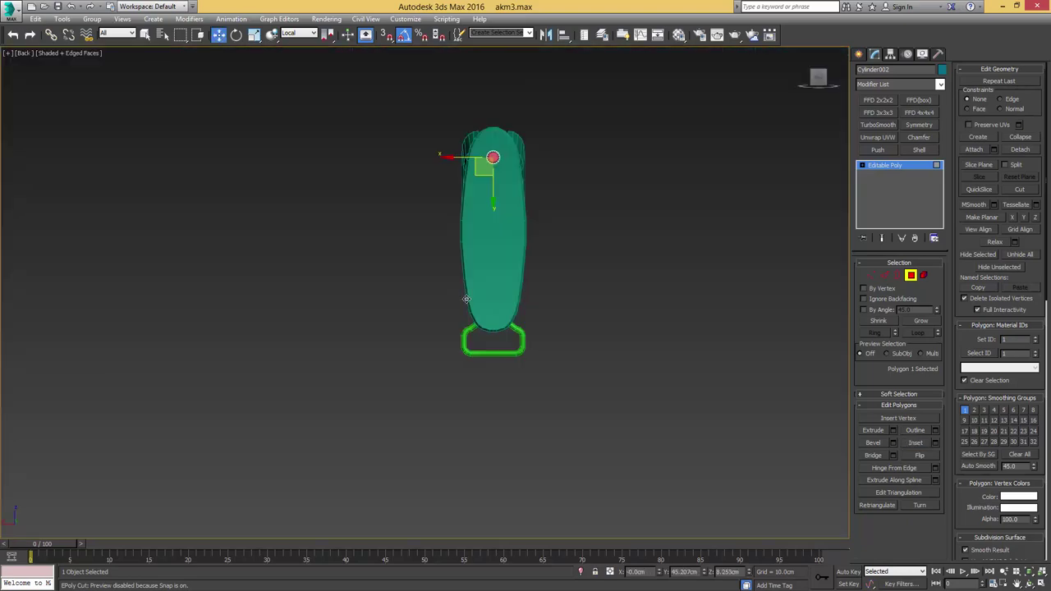
# Step: Connect the screw head's top and bottom edges with a vertical centre line and chamfer it into two narrow parallel lines
pyautogui.scroll(8, 513, 187)
pyautogui.moveTo(469, 187); pyautogui.dragTo(548, 579, button='middle')
pyautogui.press('2')
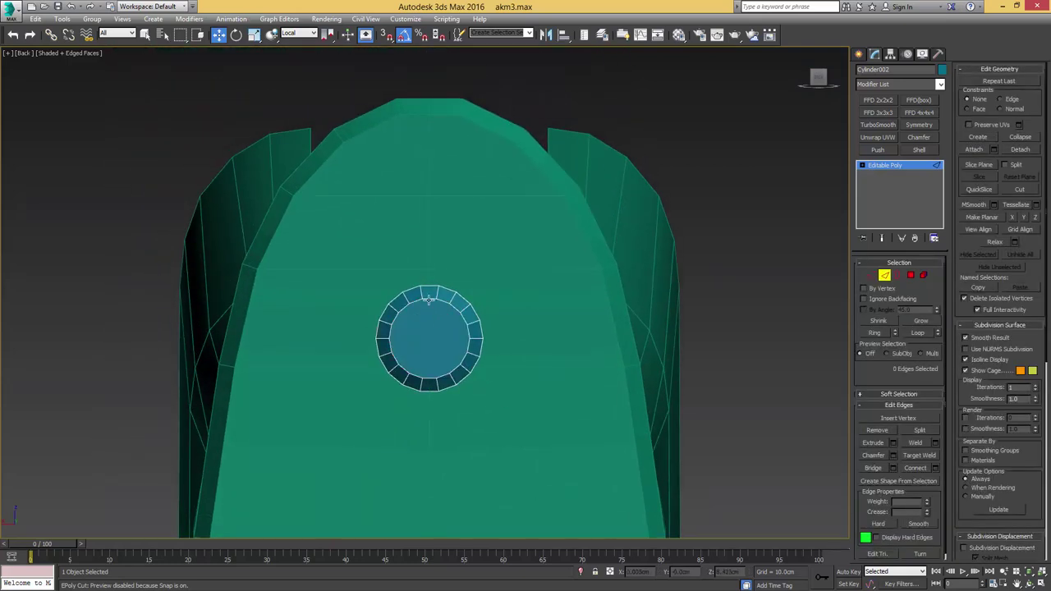
pyautogui.click(431, 289)
pyautogui.keyDown('ctrl'); pyautogui.click(434, 301); pyautogui.keyUp('ctrl')
pyautogui.keyDown('ctrl'); pyautogui.click(436, 391); pyautogui.keyUp('ctrl')
pyautogui.moveTo(443, 339); pyautogui.dragTo(452, 278, button='middle')
pyautogui.scroll(6, 446, 308)
pyautogui.hotkey('ctrl', 'shift', 'e')
pyautogui.hotkey('ctrl', 'shift', 'c')
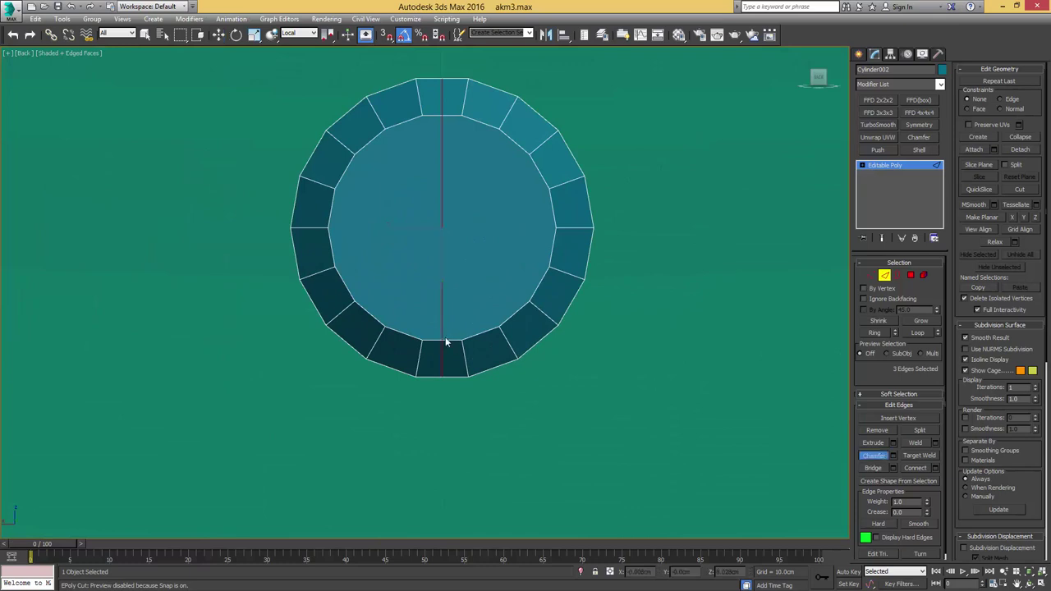
pyautogui.moveTo(442, 329); pyautogui.dragTo(452, 326)
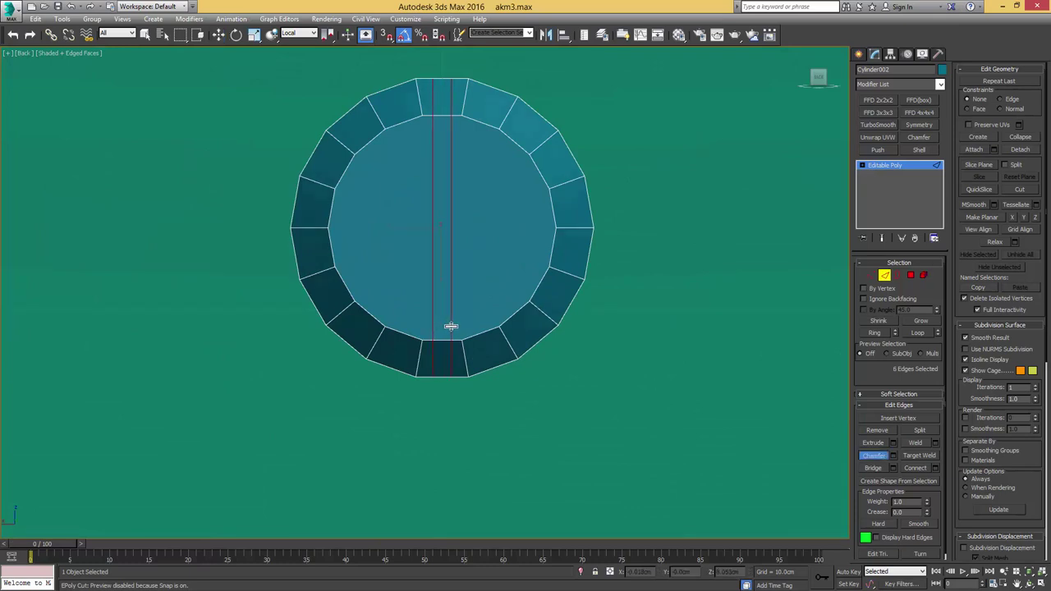
# Step: Select the three polygons of the narrow centre strip on the screw head and delete them to open the slot
pyautogui.moveTo(467, 154); pyautogui.dragTo(474, 193, button='middle')
pyautogui.press('4')
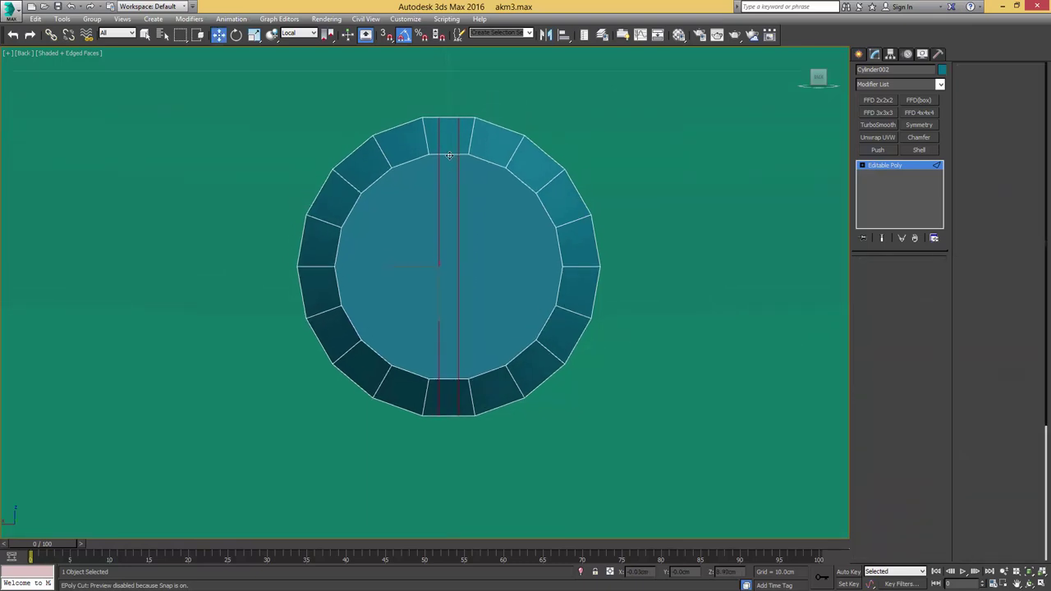
pyautogui.click(448, 142)
pyautogui.keyDown('ctrl'); pyautogui.click(447, 205); pyautogui.keyUp('ctrl')
pyautogui.keyDown('ctrl'); pyautogui.click(454, 387); pyautogui.keyUp('ctrl')
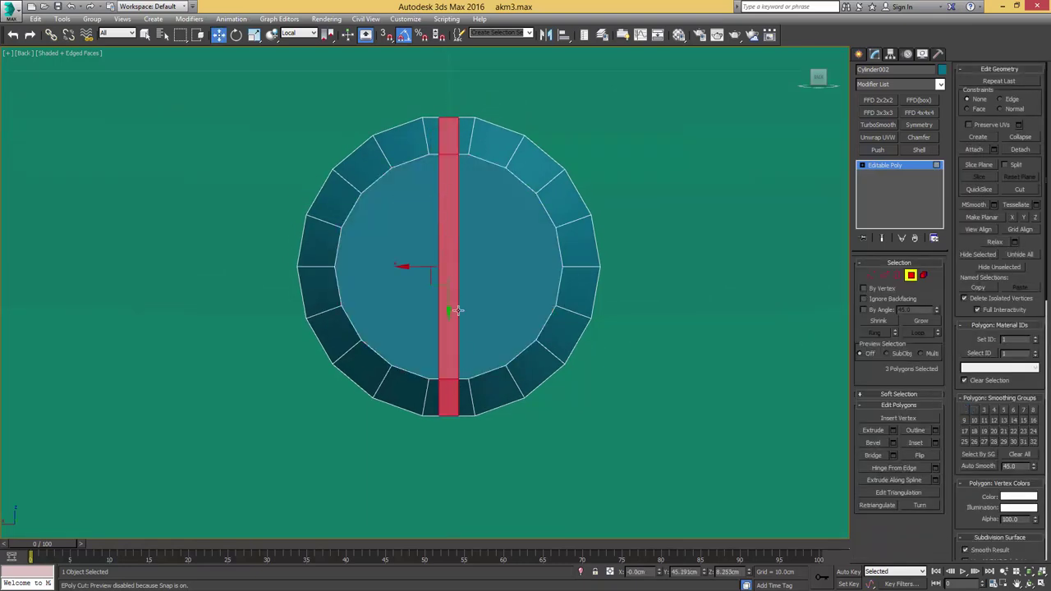
pyautogui.keyDown('alt'); pyautogui.moveTo(457, 310); pyautogui.dragTo(460, 288, button='middle'); pyautogui.keyUp('alt')
pyautogui.press('Delete')
# Step: Select the two slanted slot edges at the top and bottom rim of the screw head's left half for bridging
pyautogui.press('2')
pyautogui.press('q')
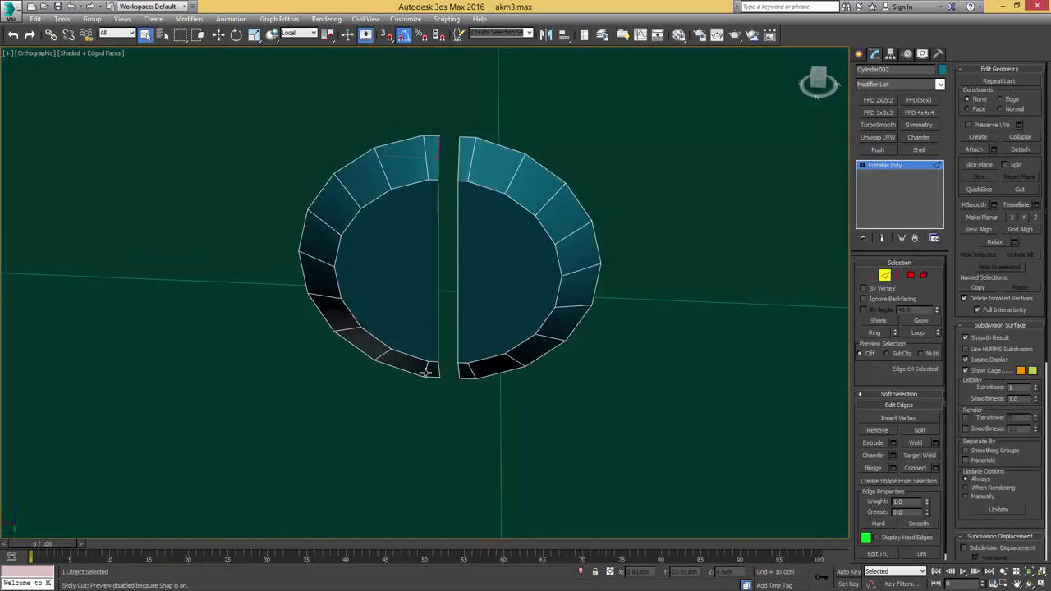
pyautogui.keyDown('alt'); pyautogui.moveTo(413, 353); pyautogui.dragTo(432, 362, button='middle'); pyautogui.keyUp('alt')
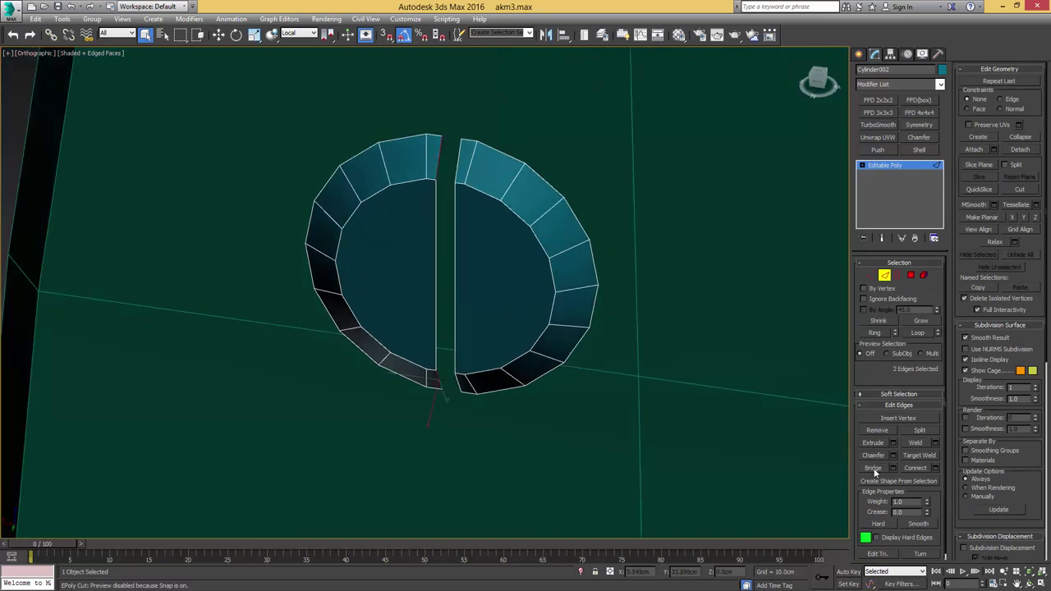
# Step: Bridge the open edges between the two halves of the screw head to close the inside of its slot
pyautogui.keyDown('alt'); pyautogui.moveTo(474, 245); pyautogui.dragTo(556, 243, button='middle'); pyautogui.keyUp('alt')
pyautogui.click(455, 158)
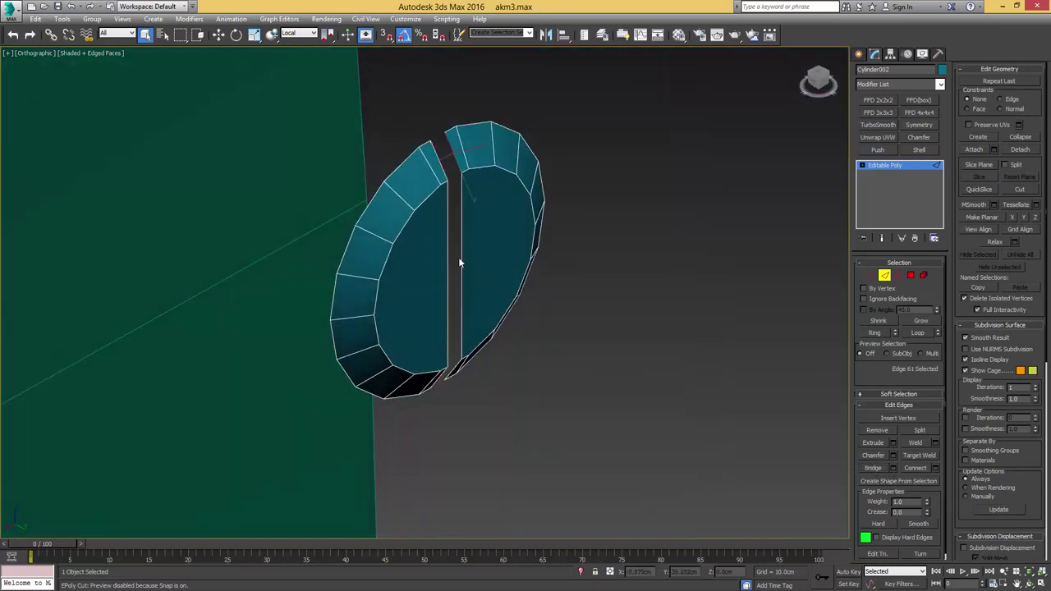
pyautogui.click(873, 468)
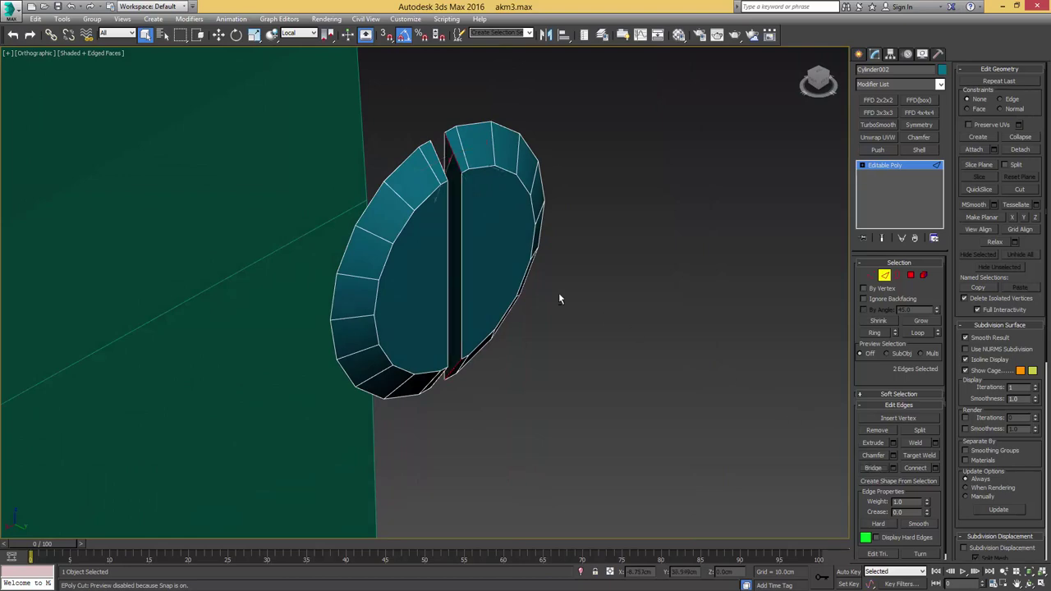
pyautogui.keyDown('alt'); pyautogui.moveTo(559, 292); pyautogui.dragTo(459, 264, button='middle'); pyautogui.keyUp('alt')
pyautogui.click(441, 203)
pyautogui.keyDown('alt'); pyautogui.moveTo(441, 203); pyautogui.dragTo(495, 246, button='middle'); pyautogui.keyUp('alt')
pyautogui.keyDown('ctrl'); pyautogui.click(459, 206); pyautogui.keyUp('ctrl')
pyautogui.click(876, 469)
# Step: Extend the screw head's outer border backward to give the rim thickness and cap the open back side
pyautogui.press('3')
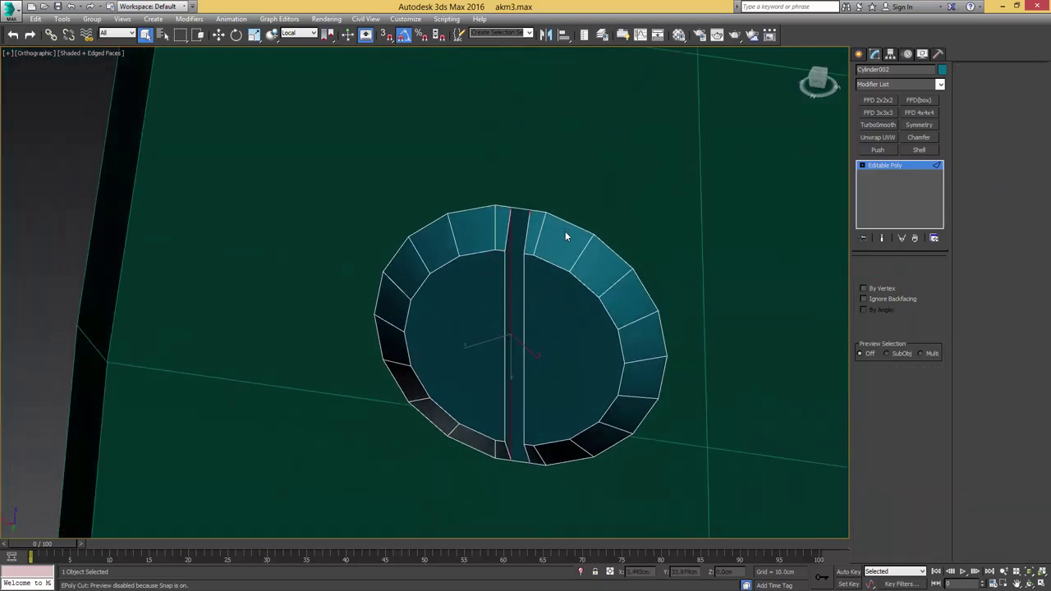
pyautogui.click(572, 226)
pyautogui.keyDown('alt'); pyautogui.moveTo(567, 262); pyautogui.dragTo(535, 264, button='middle'); pyautogui.keyUp('alt')
pyautogui.press('w')
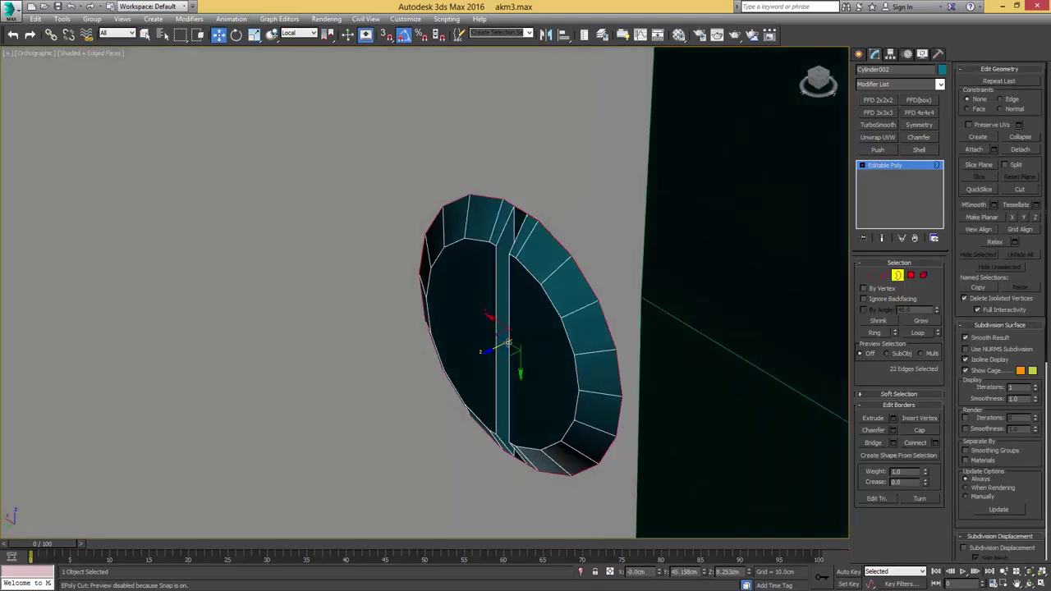
pyautogui.moveTo(497, 347)
pyautogui.keyDown('shift'); pyautogui.mouseDown()
pyautogui.moveTo(517, 340)
pyautogui.moveTo(501, 340)
pyautogui.mouseUp(); pyautogui.keyUp('shift')
pyautogui.hotkey('alt', 'p')
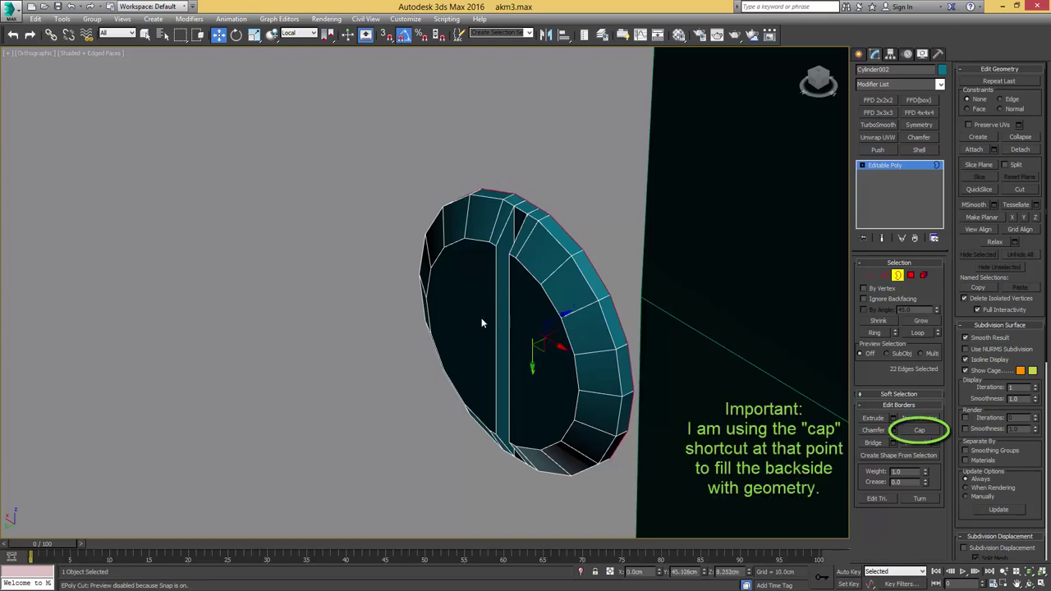
# Step: Remove the two short rim edges at the upper end of the slot together with their leftover vertices
pyautogui.keyDown('alt'); pyautogui.moveTo(481, 321); pyautogui.dragTo(550, 306, button='middle'); pyautogui.keyUp('alt')
pyautogui.scroll(2, 550, 305)
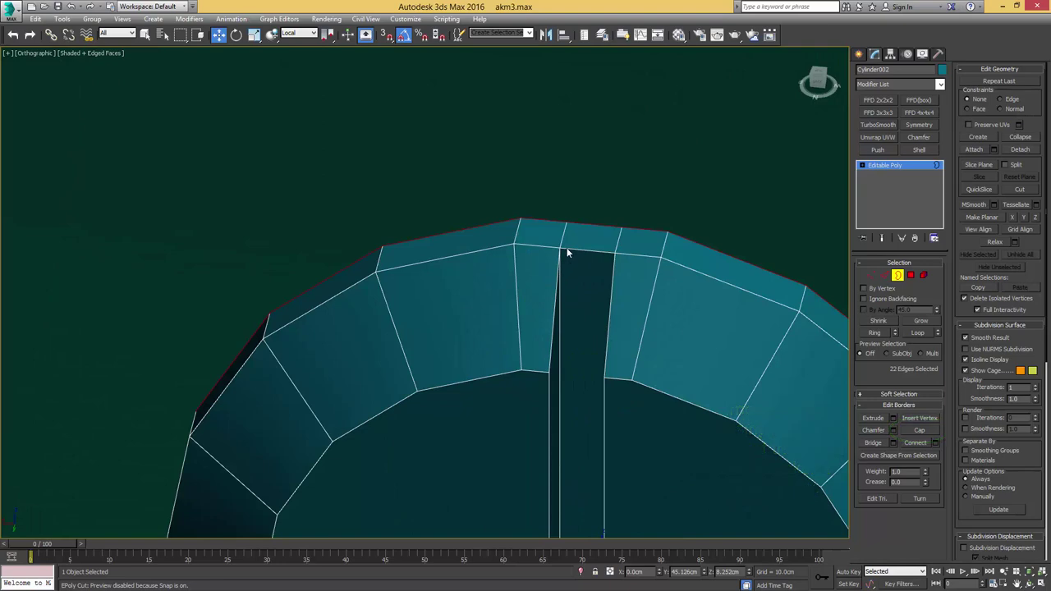
pyautogui.press('1')
pyautogui.press('2')
pyautogui.click(564, 234)
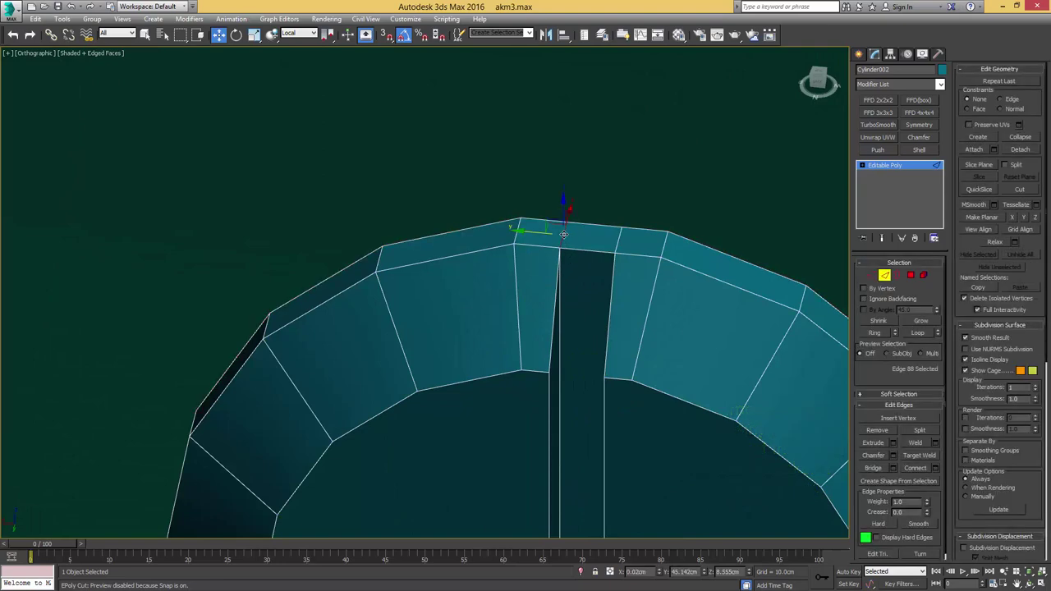
pyautogui.keyDown('ctrl'); pyautogui.click(617, 239); pyautogui.keyUp('ctrl')
pyautogui.hotkey('ctrl', 'BackSpace')
pyautogui.scroll(-5, 609, 285)
pyautogui.scroll(5, 590, 283)
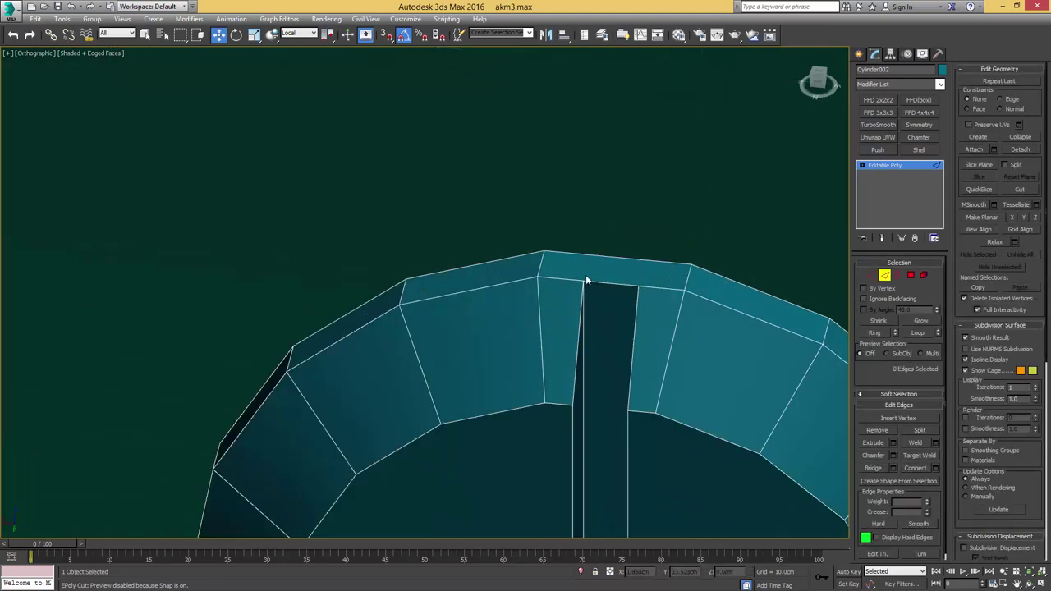
# Step: Connect the slot's two upper corner vertices to the neighbouring back rim vertices with diagonal edges
pyautogui.press('1')
pyautogui.click(545, 251)
pyautogui.keyDown('ctrl'); pyautogui.click(584, 281); pyautogui.keyUp('ctrl')
pyautogui.hotkey('ctrl', 'shift', 'e')
pyautogui.click(639, 286)
pyautogui.keyDown('ctrl'); pyautogui.click(691, 265); pyautogui.keyUp('ctrl')
pyautogui.hotkey('ctrl', 'shift', 'e')
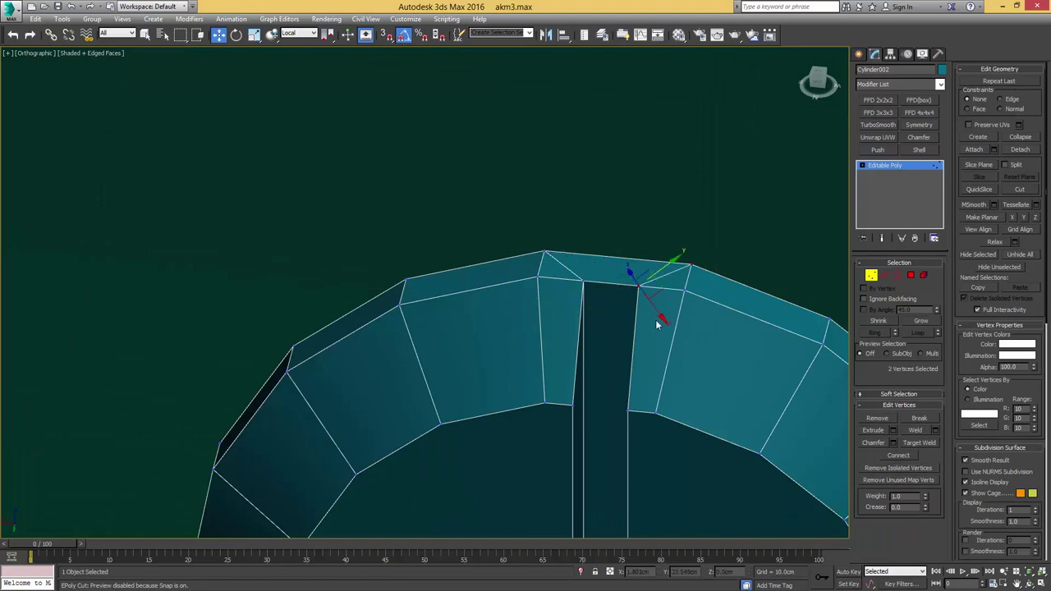
# Step: Connect the slot's two lower corner vertices to the neighbouring back rim vertices with diagonal edges
pyautogui.scroll(-5, 654, 320)
pyautogui.moveTo(624, 532); pyautogui.dragTo(617, 250, button='middle')
pyautogui.scroll(6, 617, 251)
pyautogui.click(650, 310)
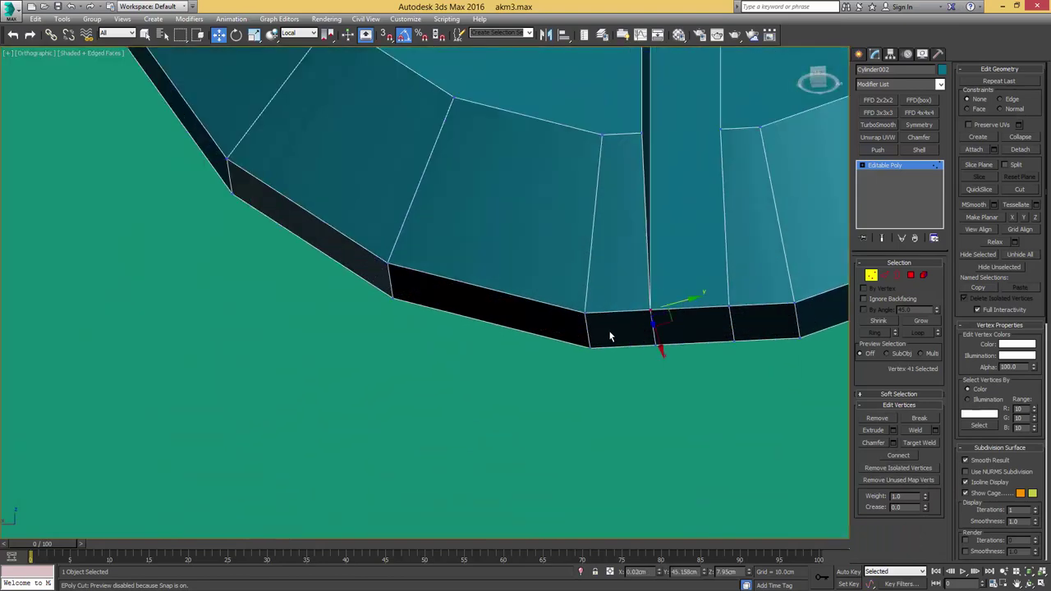
pyautogui.keyDown('ctrl'); pyautogui.click(590, 347); pyautogui.keyUp('ctrl')
pyautogui.hotkey('ctrl', 'shift', 'e')
pyautogui.click(729, 307)
pyautogui.keyDown('ctrl'); pyautogui.click(799, 338); pyautogui.keyUp('ctrl')
pyautogui.hotkey('ctrl', 'shift', 'e')
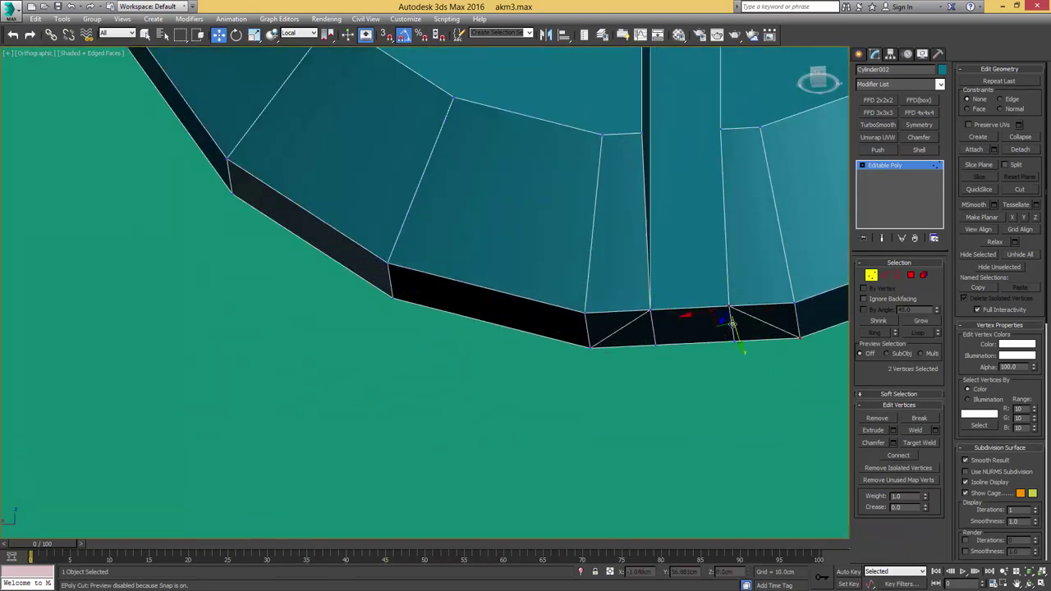
# Step: Remove the two short rim edges at the lower end of the slot, including their leftover vertices
pyautogui.press('2')
pyautogui.click(732, 329)
pyautogui.hotkey('ctrl', 'BackSpace')
pyautogui.hotkey('ctrl', 'BackSpace')
pyautogui.scroll(-6, 644, 308)
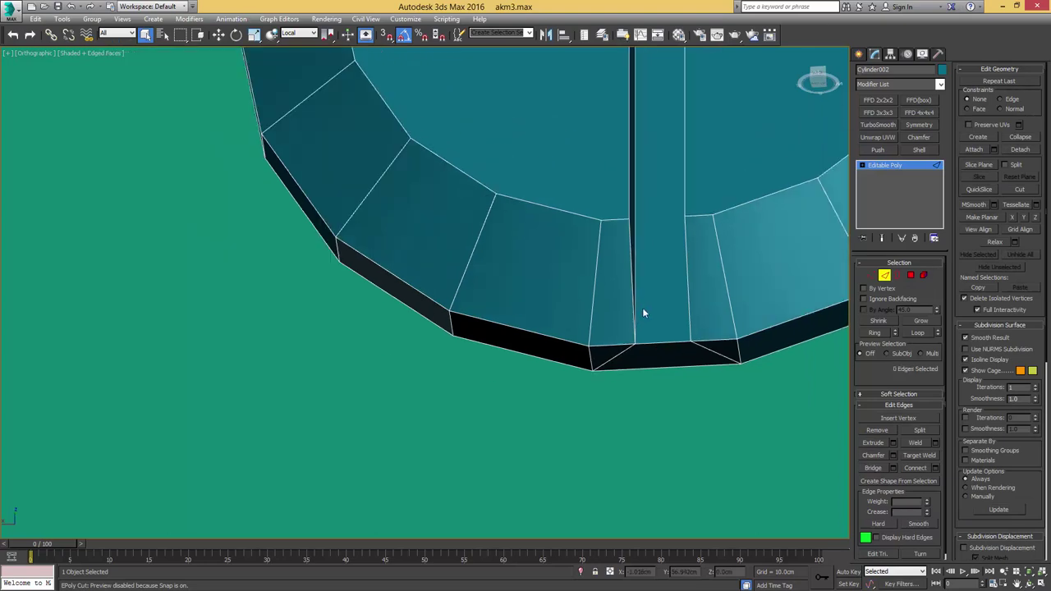
# Step: Select all polygons of the screw head for smoothing
pyautogui.keyDown('alt'); pyautogui.moveTo(650, 293); pyautogui.dragTo(629, 222, button='middle'); pyautogui.keyUp('alt')
pyautogui.moveTo(635, 179); pyautogui.dragTo(579, 278, button='middle')
pyautogui.press('4')
pyautogui.click(626, 278)
pyautogui.press('4')
pyautogui.press('4')
pyautogui.hotkey('ctrl', 'a')
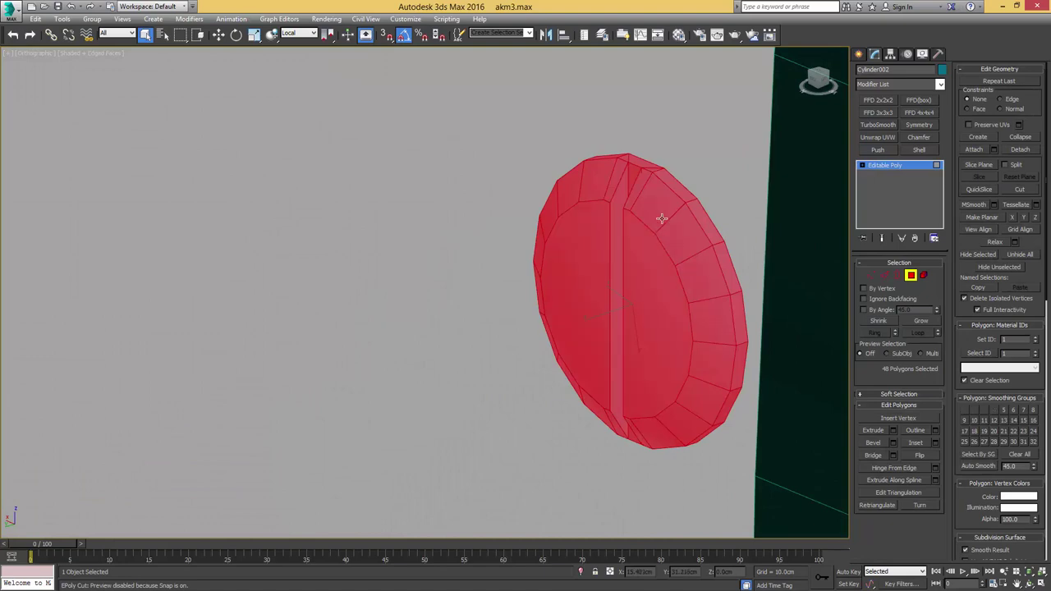
# Step: Select the edge rings of the bevel on both halves of the screw head and convert them to polygons
pyautogui.press('2')
pyautogui.click(668, 221)
pyautogui.hotkey('alt', 'r')
pyautogui.keyDown('alt'); pyautogui.moveTo(646, 224); pyautogui.dragTo(630, 215, button='middle'); pyautogui.keyUp('alt')
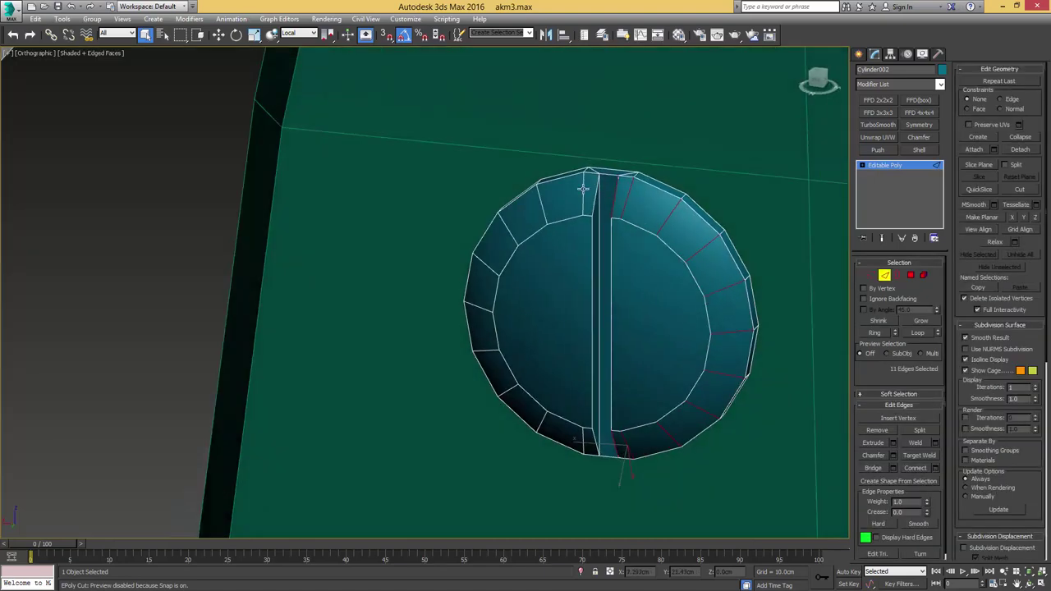
pyautogui.keyDown('ctrl'); pyautogui.click(584, 194); pyautogui.keyUp('ctrl')
pyautogui.hotkey('alt', 'r')
pyautogui.hotkey('ctrl', '4')
pyautogui.press('4')
pyautogui.press('4')
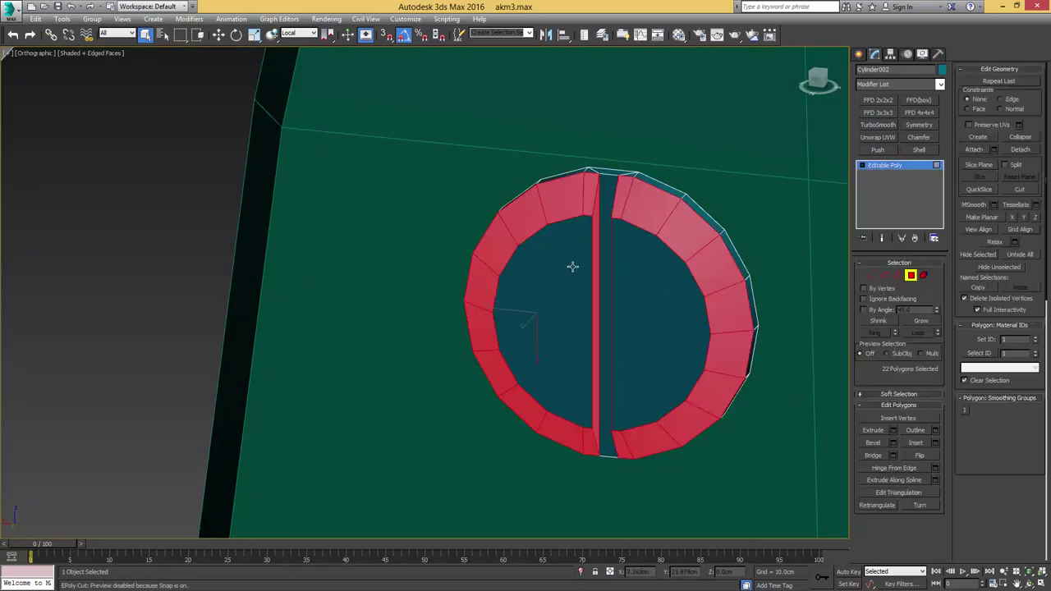
# Step: Select the two flat front polygons on either side of the slot and leave polygon editing
pyautogui.click(572, 267)
pyautogui.keyDown('ctrl'); pyautogui.click(638, 269); pyautogui.keyUp('ctrl')
pyautogui.press('4')
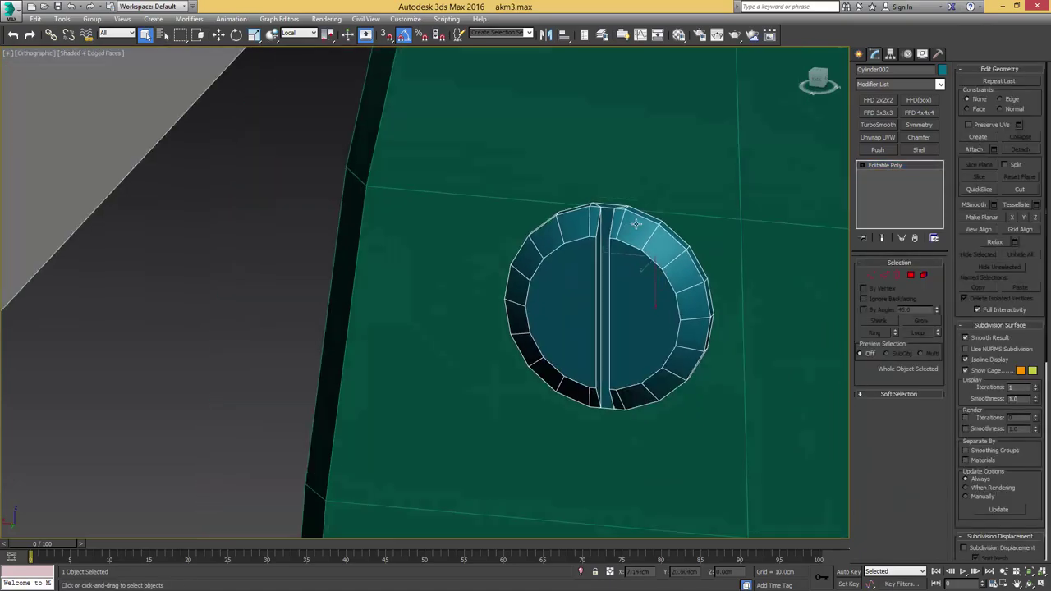
# Step: Detach the screw head's back cap polygon as a separate object
pyautogui.press('4')
pyautogui.click(497, 375)
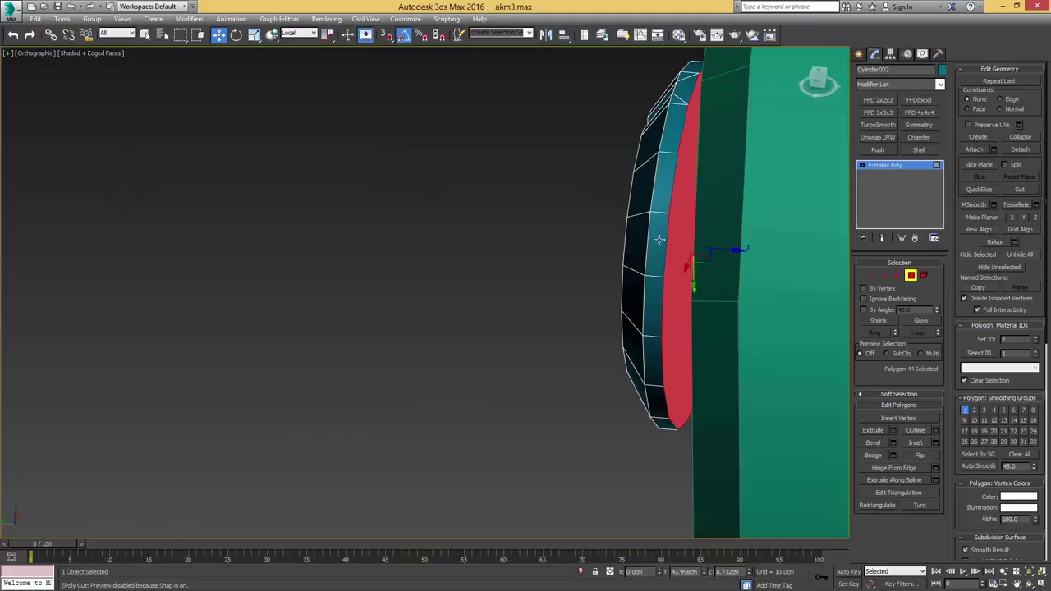
pyautogui.rightClick(659, 241)
pyautogui.click(627, 257)
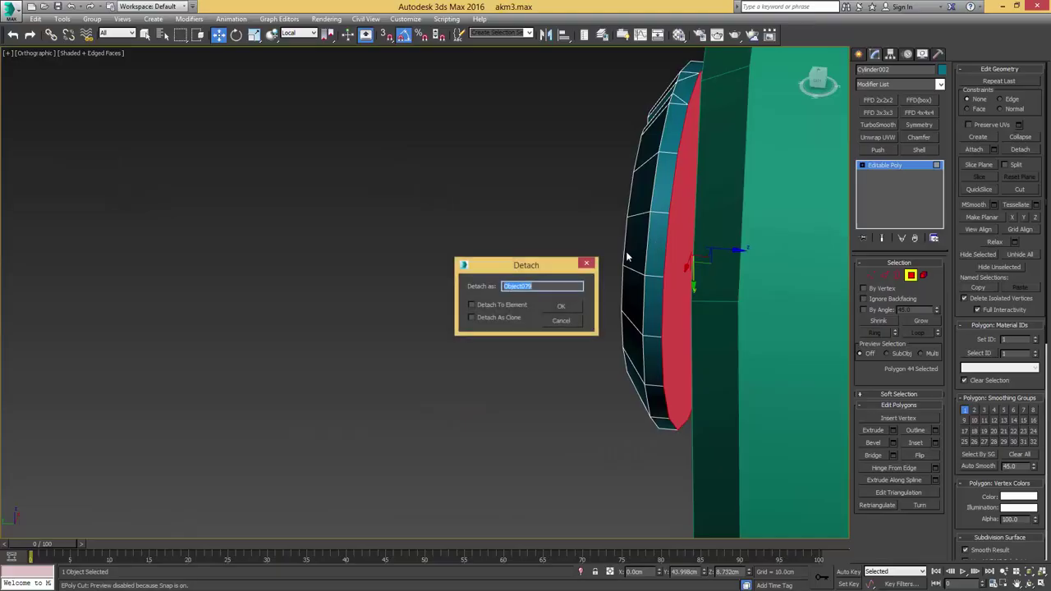
pyautogui.click(566, 309)
pyautogui.press('4')
pyautogui.press('q')
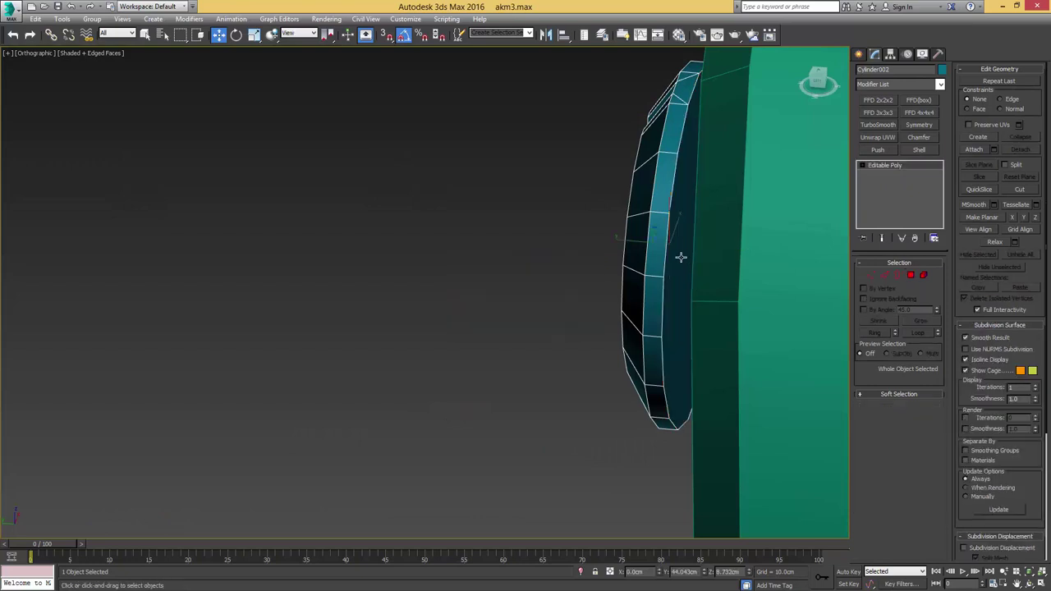
# Step: Extend the detached disc's border outward by scaling to form a wider ring around the screw head
pyautogui.click(677, 258)
pyautogui.press('w')
pyautogui.press('r')
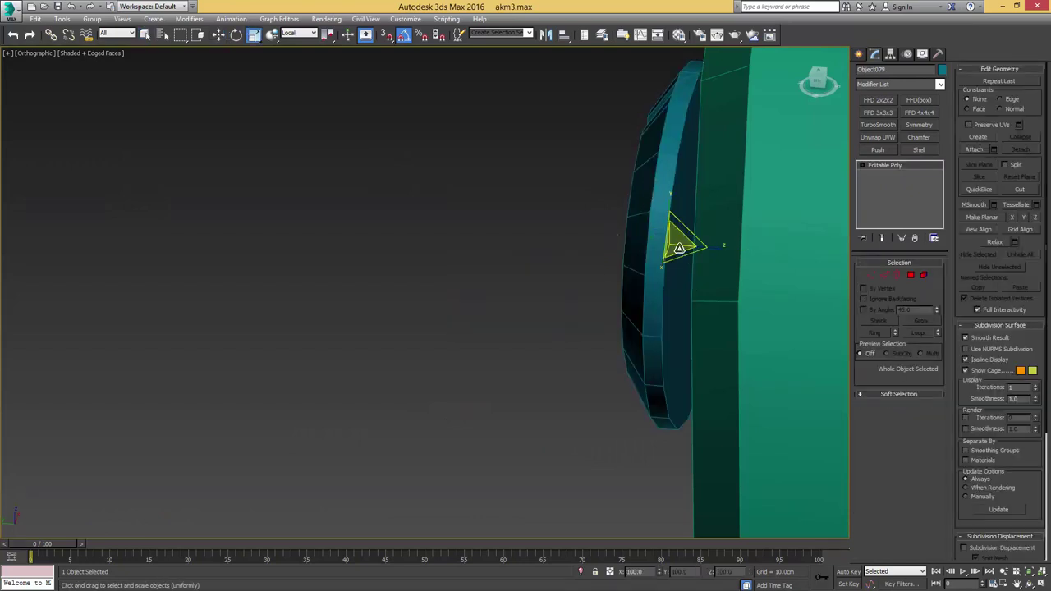
pyautogui.press('3')
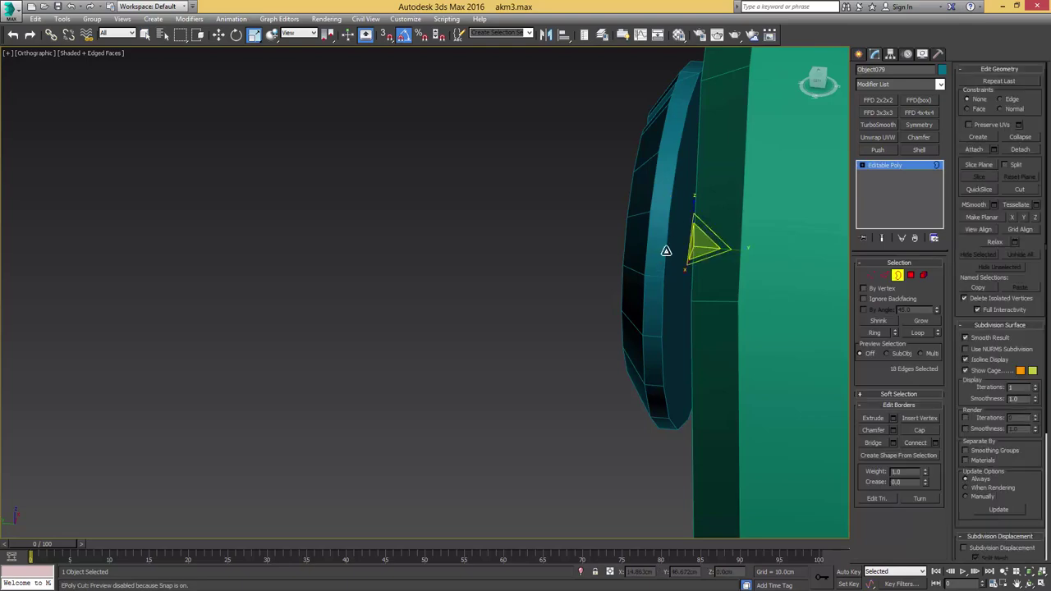
pyautogui.moveTo(696, 247); pyautogui.dragTo(695, 219)
pyautogui.keyDown('alt'); pyautogui.moveTo(636, 223); pyautogui.dragTo(741, 228, button='middle'); pyautogui.keyUp('alt')
# Step: Flip the polygons of the detached disc and its ring so they face outward
pyautogui.press('4')
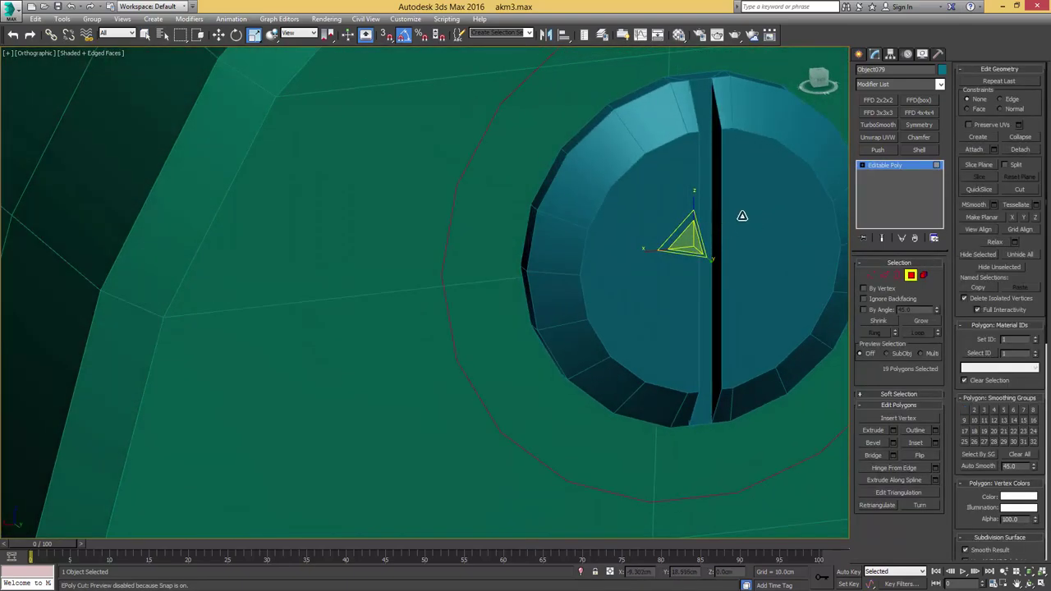
pyautogui.click(920, 455)
pyautogui.keyDown('alt'); pyautogui.moveTo(675, 170); pyautogui.dragTo(606, 148, button='middle'); pyautogui.keyUp('alt')
pyautogui.scroll(-2, 644, 180)
# Step: Scale the ring's outer edge loop down and pull it forward so the ring slopes around the screw head
pyautogui.press('2')
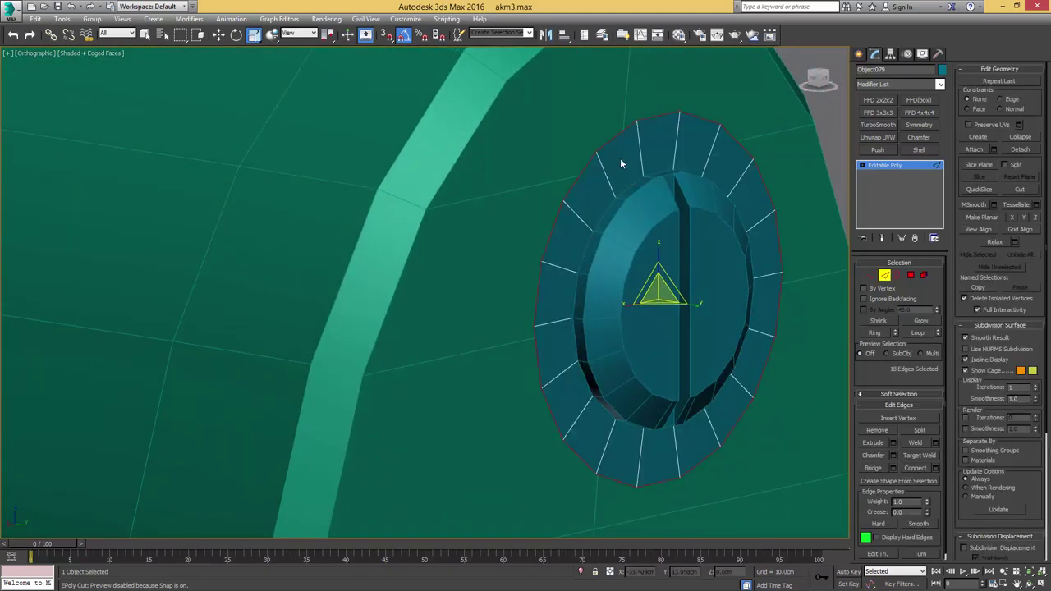
pyautogui.moveTo(657, 291); pyautogui.dragTo(686, 307)
pyautogui.press('w')
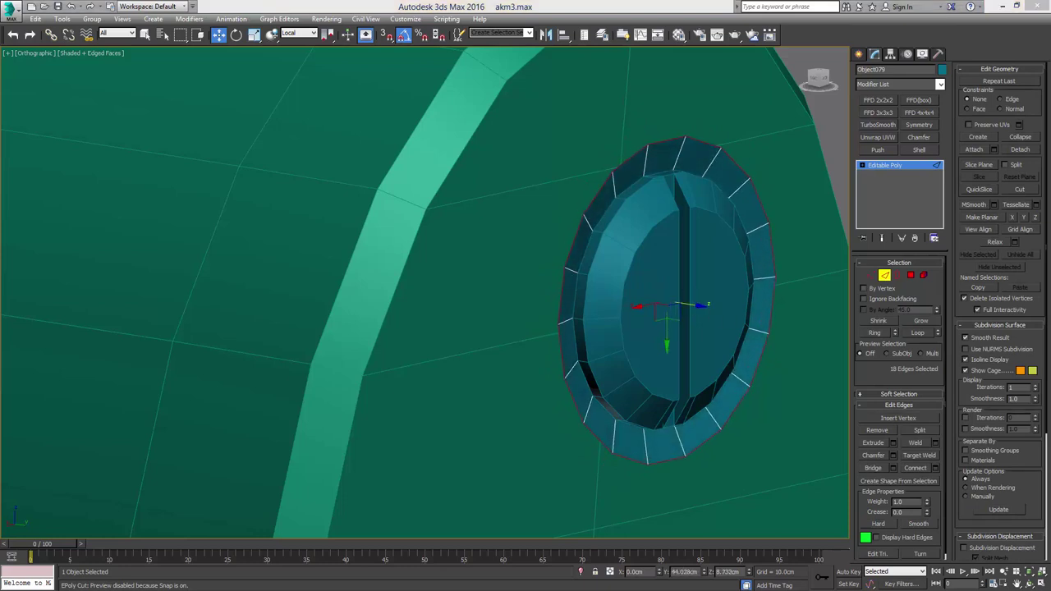
# Step: Check the reference photo, extend the ring's outer edge into a thin flange, and scale the flange polygons to about 93 percent
pyautogui.moveTo(1050, 92); pyautogui.dragTo(683, 84)
pyautogui.scroll(3, 633, 299)
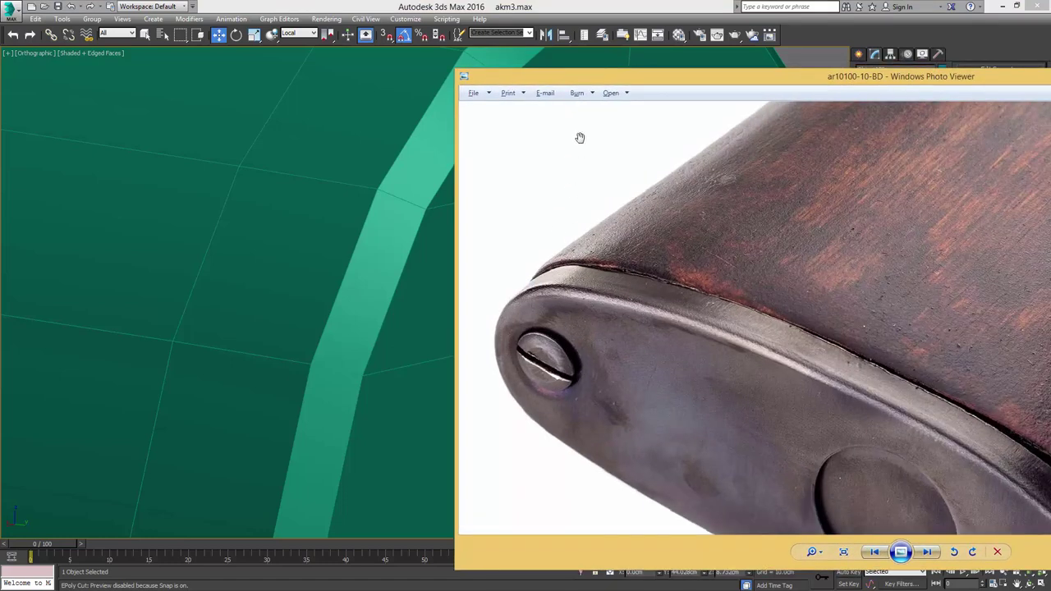
pyautogui.moveTo(581, 82); pyautogui.dragTo(1050, 90)
pyautogui.moveTo(618, 230); pyautogui.dragTo(567, 253, button='middle')
pyautogui.press('r')
pyautogui.keyDown('shift'); pyautogui.moveTo(642, 326); pyautogui.dragTo(645, 318); pyautogui.keyUp('shift')
pyautogui.press('4')
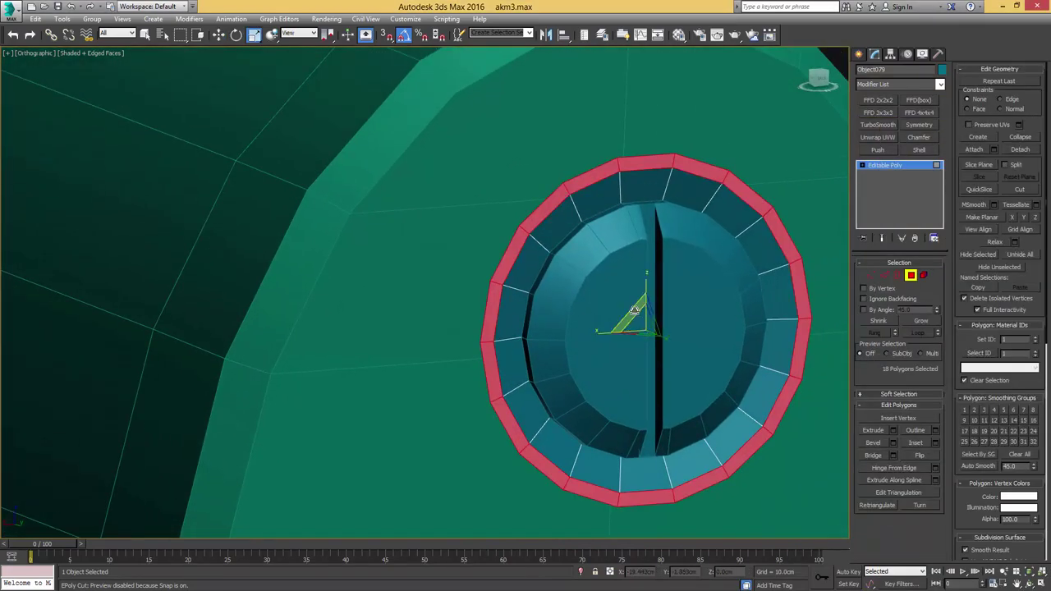
pyautogui.moveTo(639, 320); pyautogui.dragTo(641, 325)
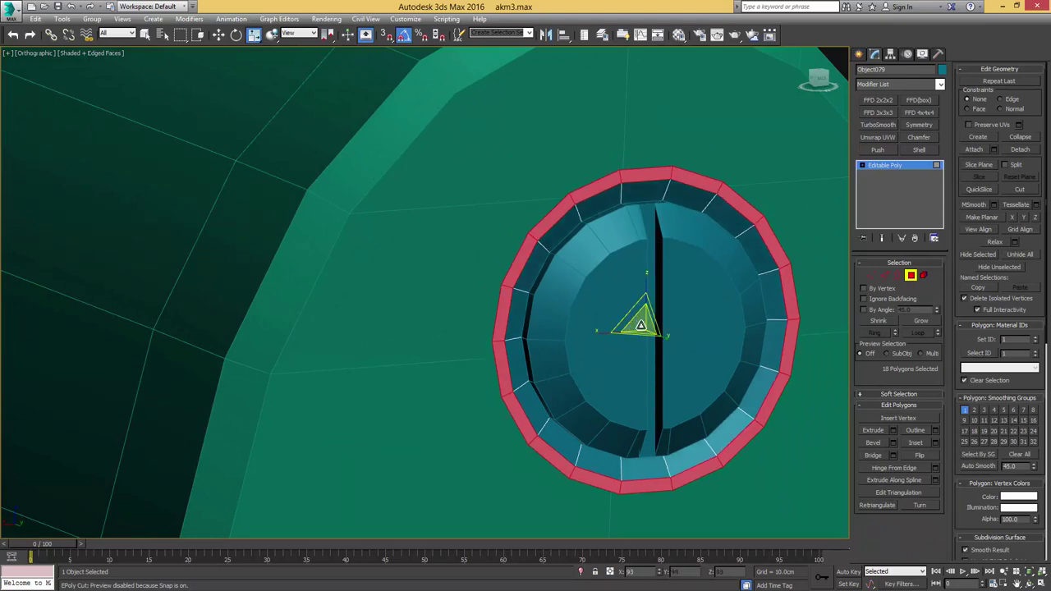
# Step: Select the edge ring across the recess's sloped inner wall and switch to polygon editing
pyautogui.keyDown('alt'); pyautogui.moveTo(668, 278); pyautogui.dragTo(793, 270, button='middle'); pyautogui.keyUp('alt')
pyautogui.click(924, 322)
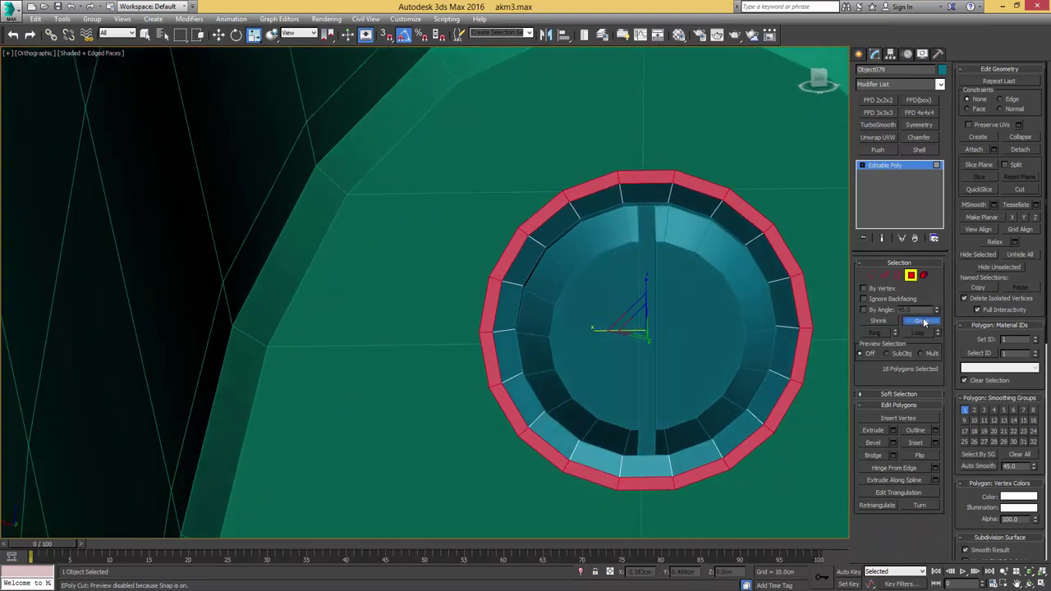
pyautogui.moveTo(692, 291); pyautogui.dragTo(674, 310, button='middle')
pyautogui.press('2')
pyautogui.press('q')
pyautogui.click(699, 229)
pyautogui.hotkey('alt', 'r')
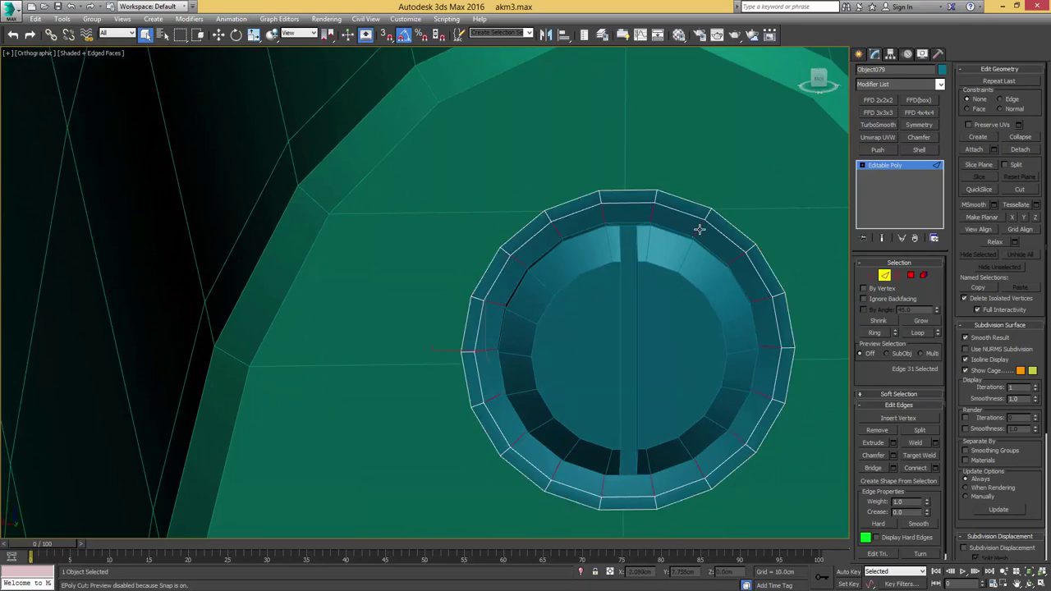
pyautogui.press('4')
pyautogui.press('4')
# Step: Select both the recess ring and the screw head as whole objects
pyautogui.moveTo(686, 246); pyautogui.dragTo(707, 258, button='middle')
pyautogui.scroll(-4, 678, 253)
pyautogui.scroll(-4, 658, 232)
pyautogui.scroll(4, 633, 256)
pyautogui.scroll(4, 640, 270)
pyautogui.press('w')
pyautogui.keyDown('ctrl'); pyautogui.click(670, 267); pyautogui.keyUp('ctrl')
pyautogui.scroll(-4, 672, 269)
pyautogui.scroll(-6, 672, 267)
pyautogui.scroll(6, 670, 270)
pyautogui.scroll(3, 706, 258)
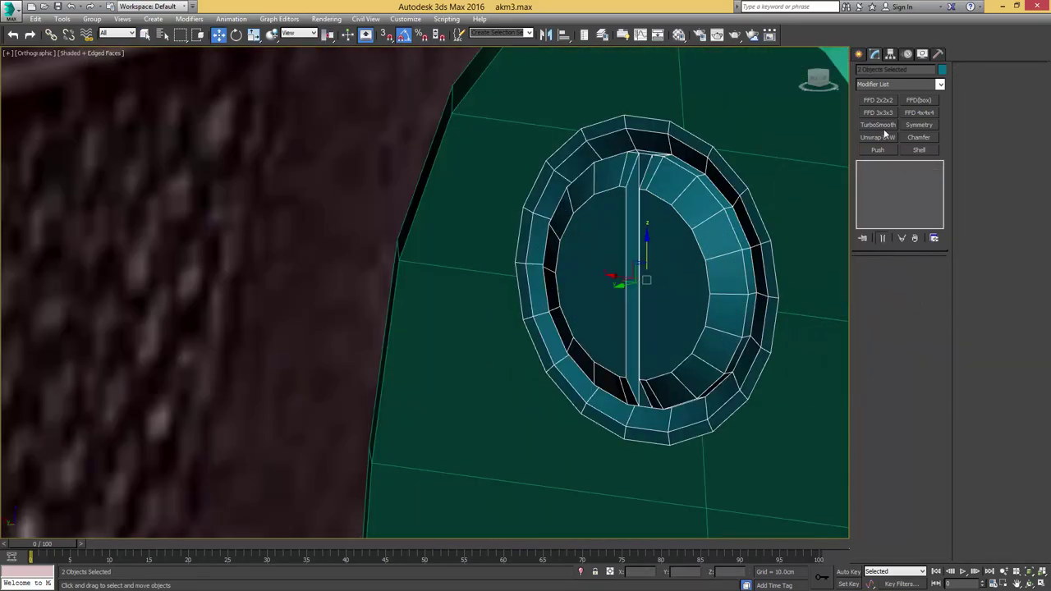
# Step: Add a Chamfer modifier to both objects and limit it by smoothing to Unsmoothed Edges
pyautogui.click(919, 137)
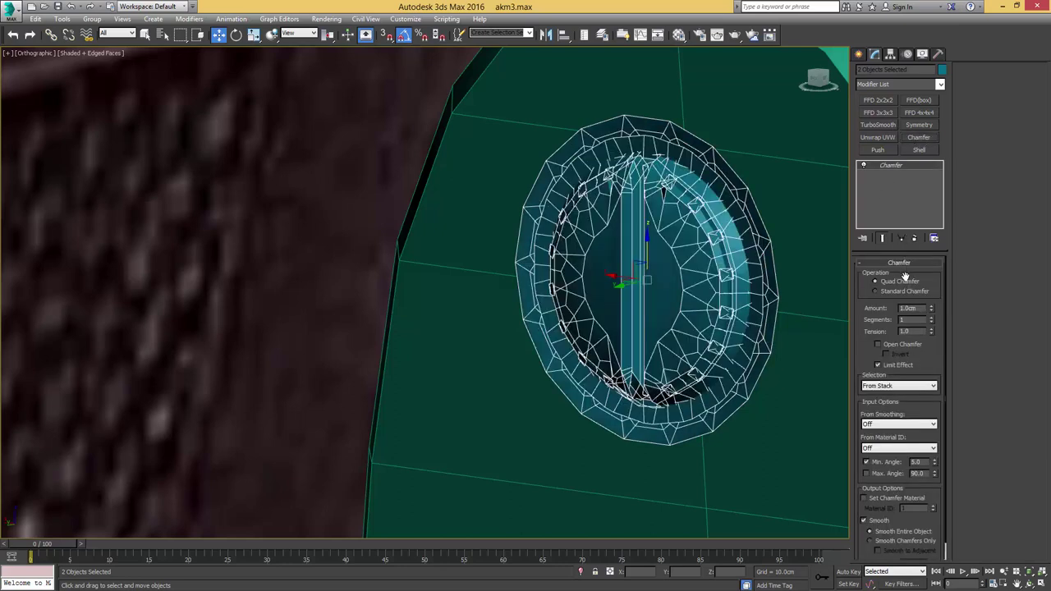
pyautogui.click(903, 426)
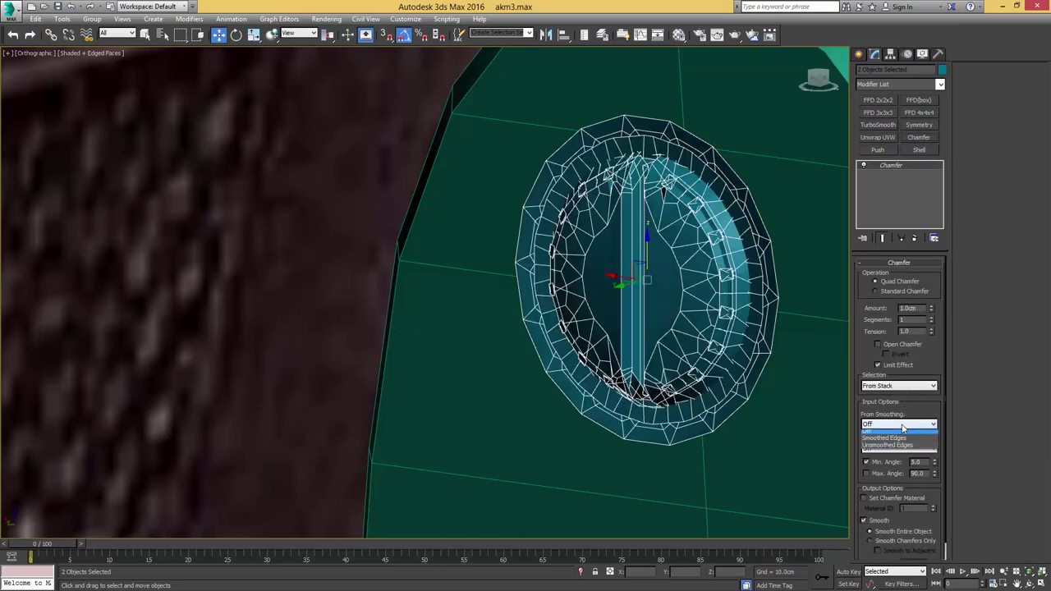
pyautogui.click(893, 449)
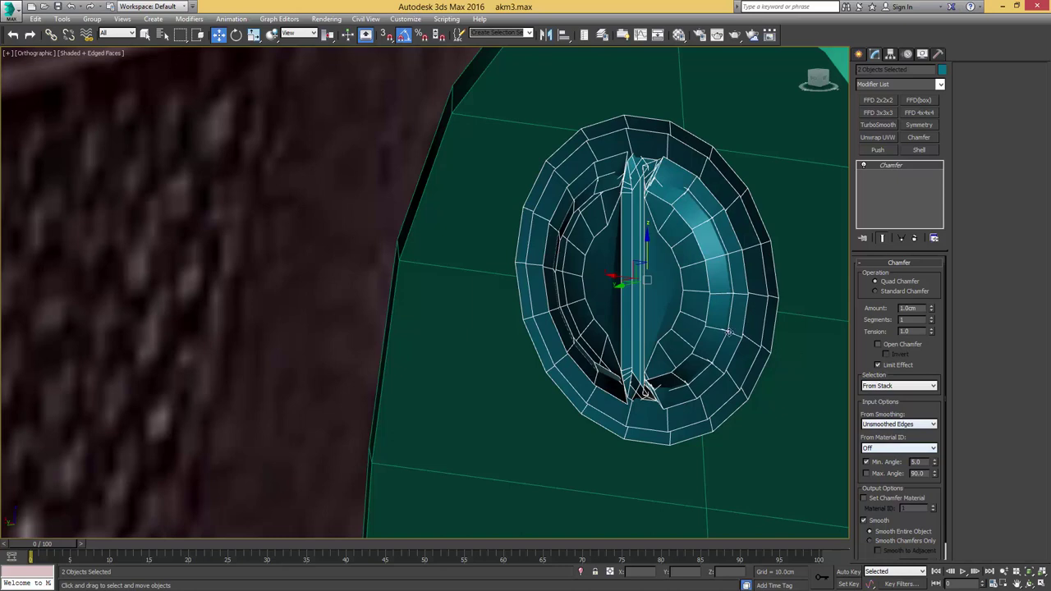
# Step: Reduce the Chamfer amount to 0.0 cm on the screw head and recess ring
pyautogui.moveTo(675, 333); pyautogui.dragTo(672, 350, button='middle')
pyautogui.scroll(3, 744, 348)
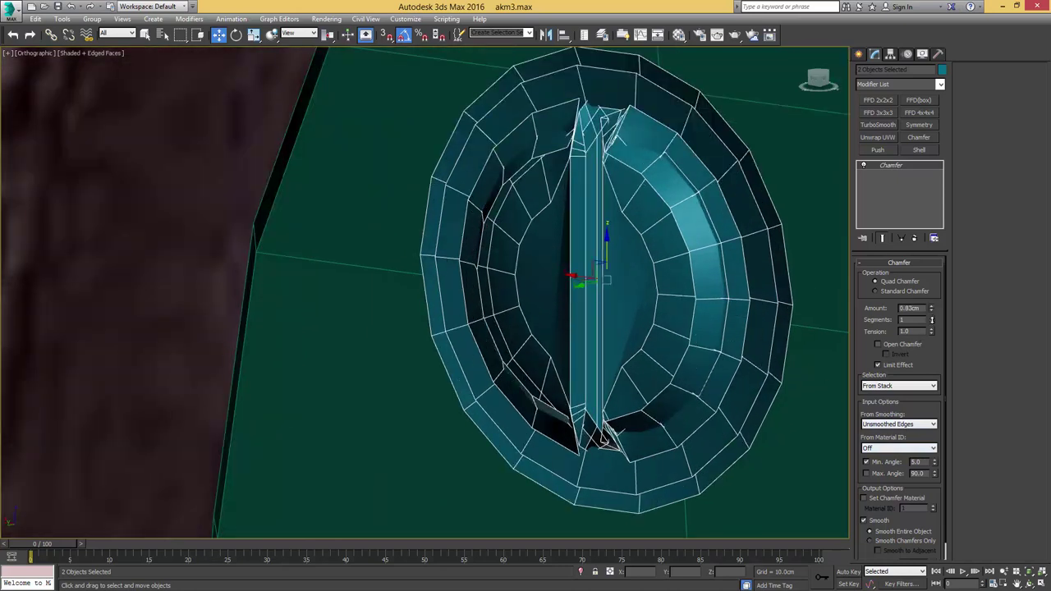
pyautogui.moveTo(930, 335); pyautogui.dragTo(925, 366)
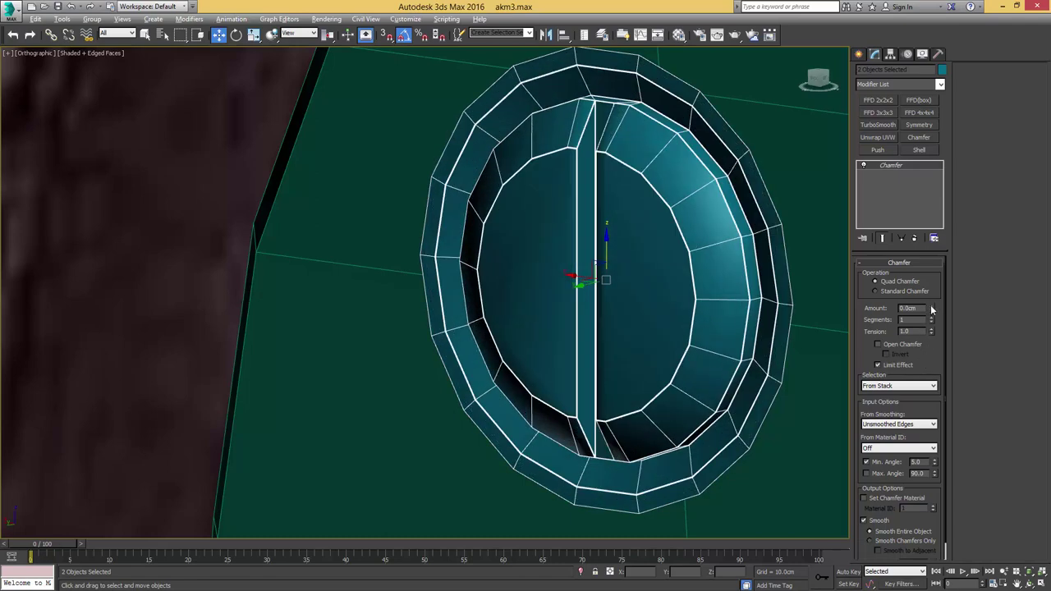
# Step: Set the Chamfer amount to 0.005 cm on the screw head and recess ring, and add a TurboSmooth modifier to both
pyautogui.moveTo(932, 305); pyautogui.dragTo(932, 303)
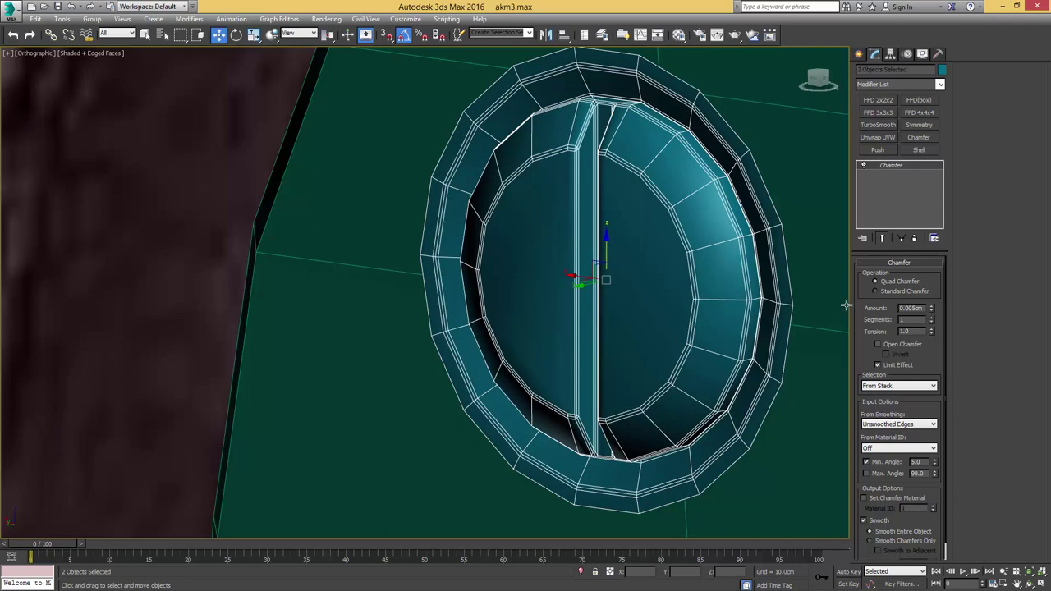
pyautogui.click(878, 125)
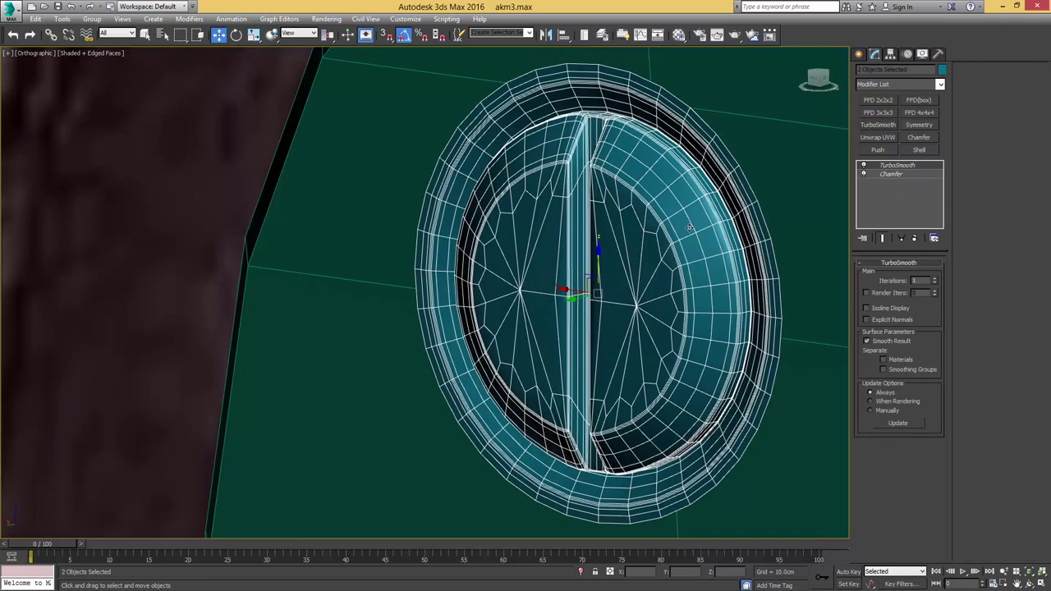
pyautogui.scroll(-10, 696, 218)
pyautogui.keyDown('alt'); pyautogui.moveTo(697, 218); pyautogui.dragTo(750, 224, button='middle'); pyautogui.keyUp('alt')
pyautogui.press('F4')
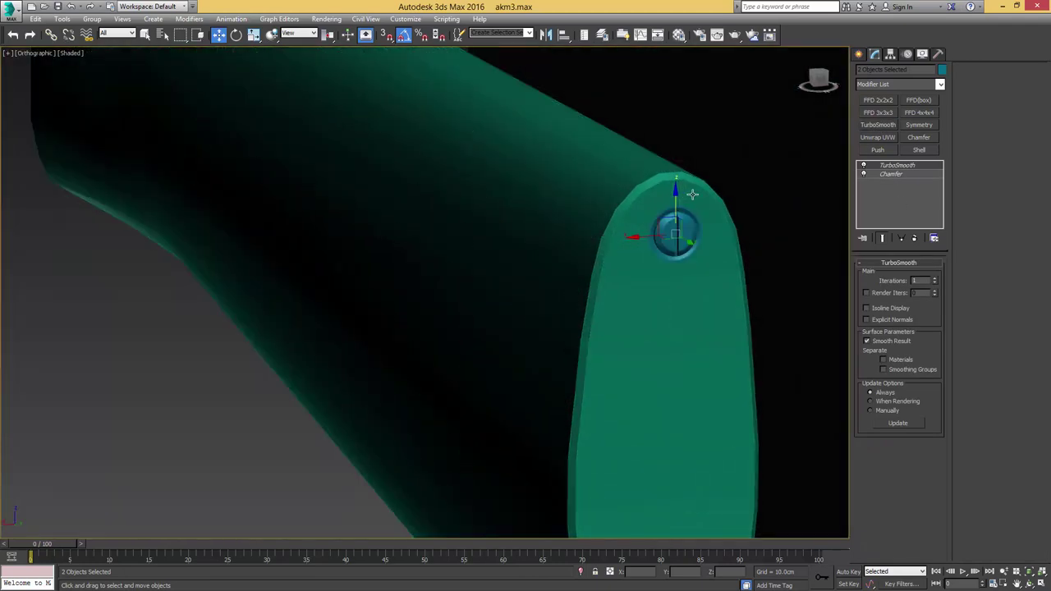
pyautogui.scroll(8, 691, 202)
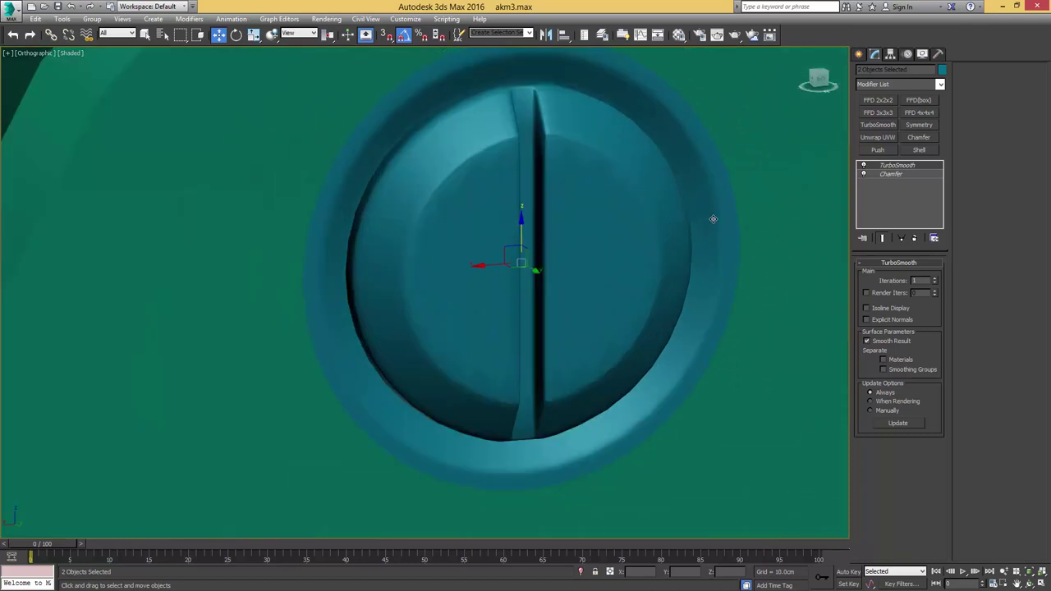
# Step: Inspect the recess ring's base mesh at element level and return to its TurboSmooth modifier
pyautogui.click(708, 218)
pyautogui.click(887, 183)
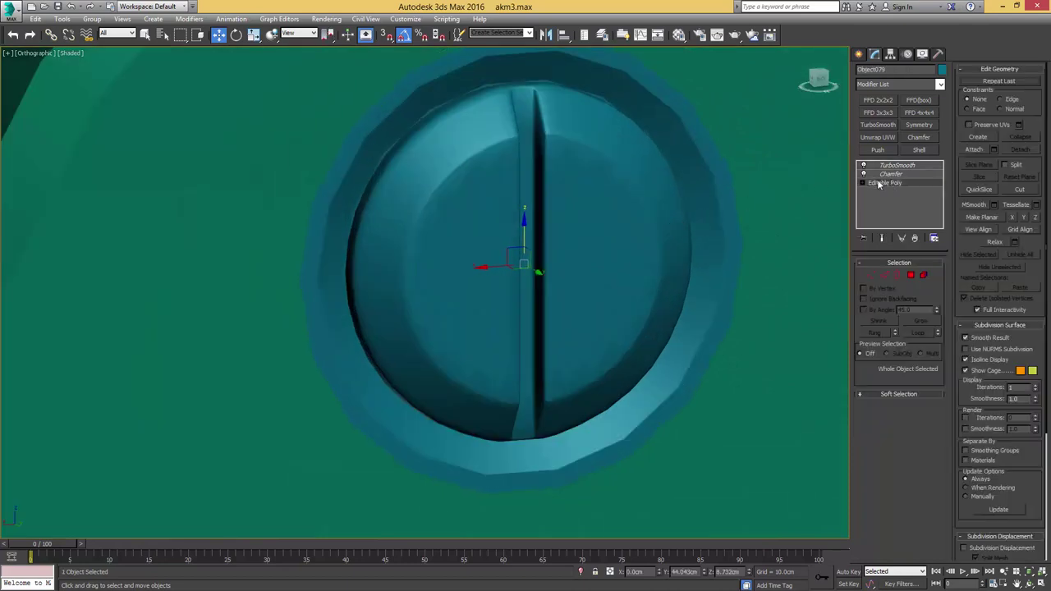
pyautogui.press('5')
pyautogui.click(698, 158)
pyautogui.press('5')
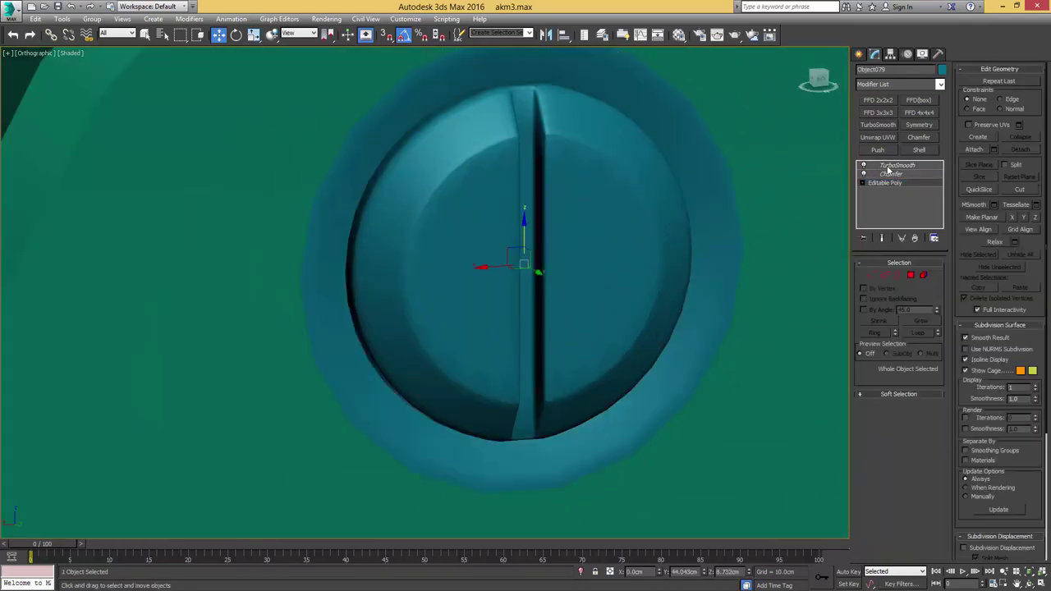
pyautogui.click(892, 166)
pyautogui.scroll(-3, 707, 226)
pyautogui.scroll(-3, 707, 226)
pyautogui.keyDown('alt'); pyautogui.moveTo(707, 226); pyautogui.dragTo(662, 222, button='middle'); pyautogui.keyUp('alt')
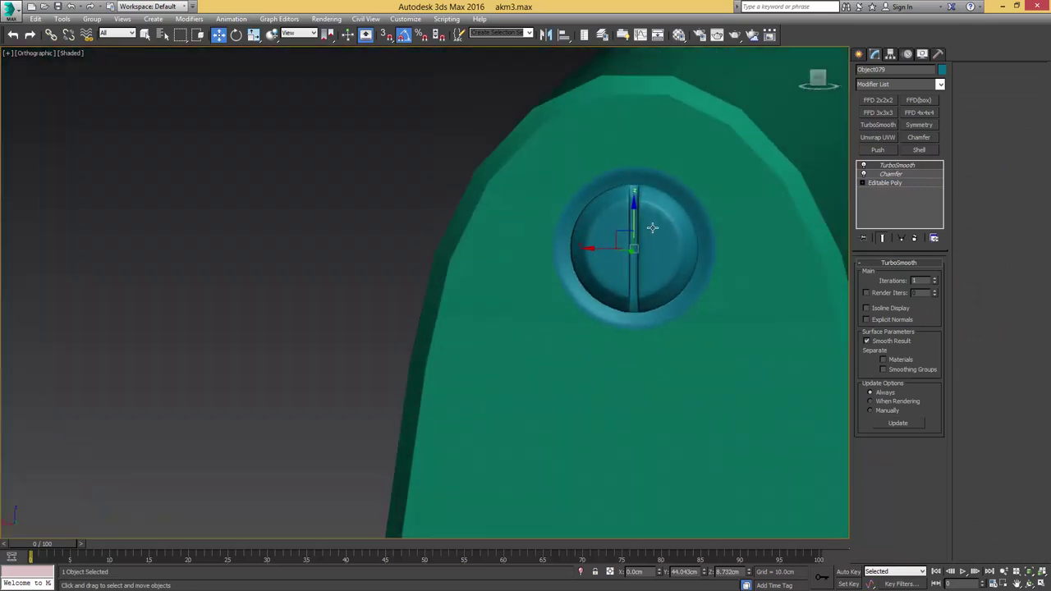
# Step: Select the recess ring and screw head together and move them slightly up the butt plate in the Back view
pyautogui.press('F4')
pyautogui.keyDown('ctrl'); pyautogui.click(674, 228); pyautogui.keyUp('ctrl')
pyautogui.scroll(-4, 672, 228)
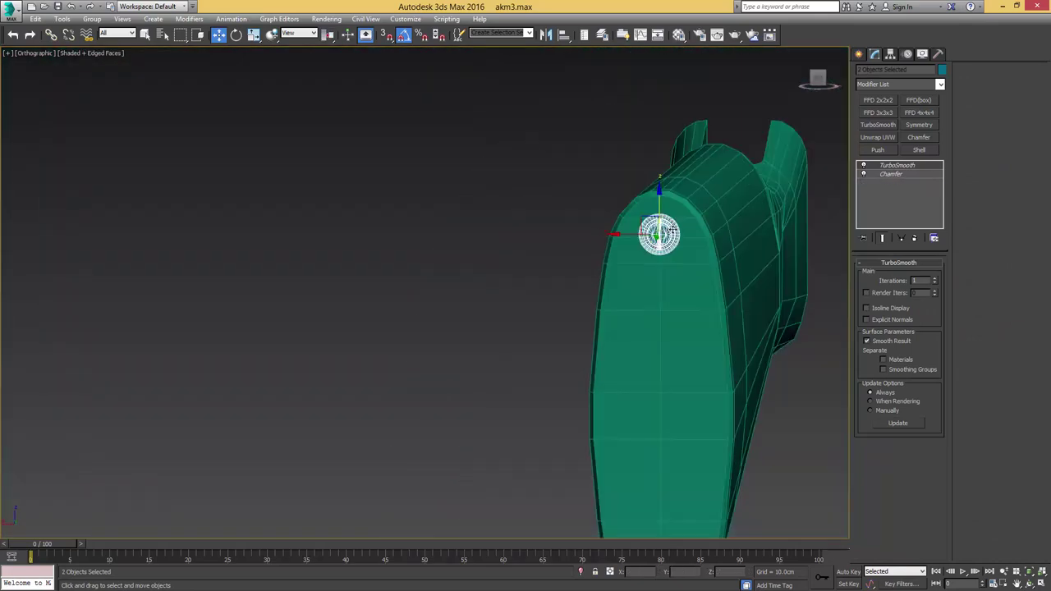
pyautogui.press('k')
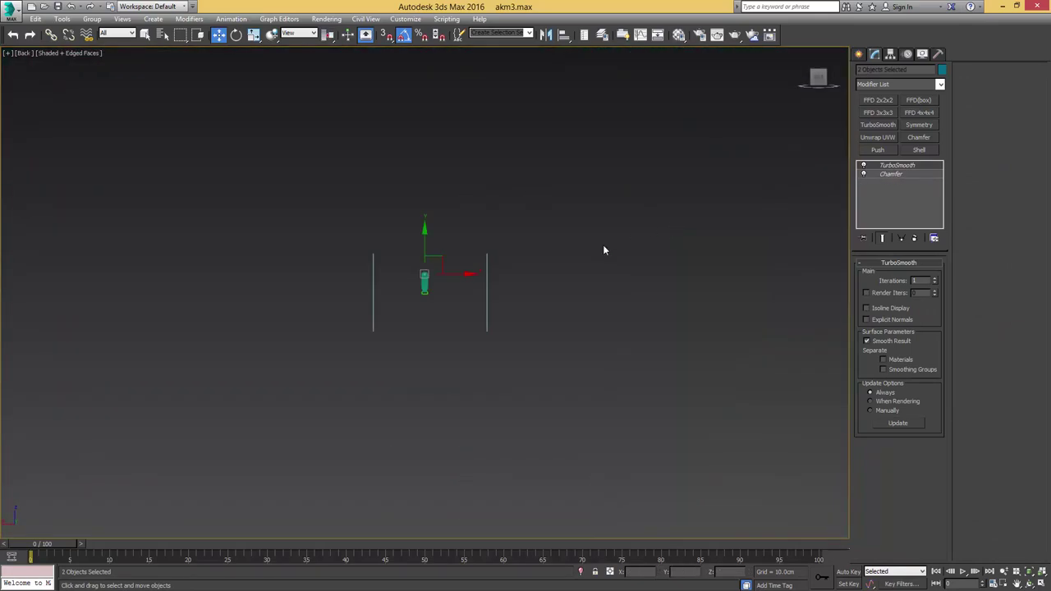
pyautogui.scroll(7, 419, 270)
pyautogui.scroll(6, 486, 259)
pyautogui.scroll(-6, 485, 100)
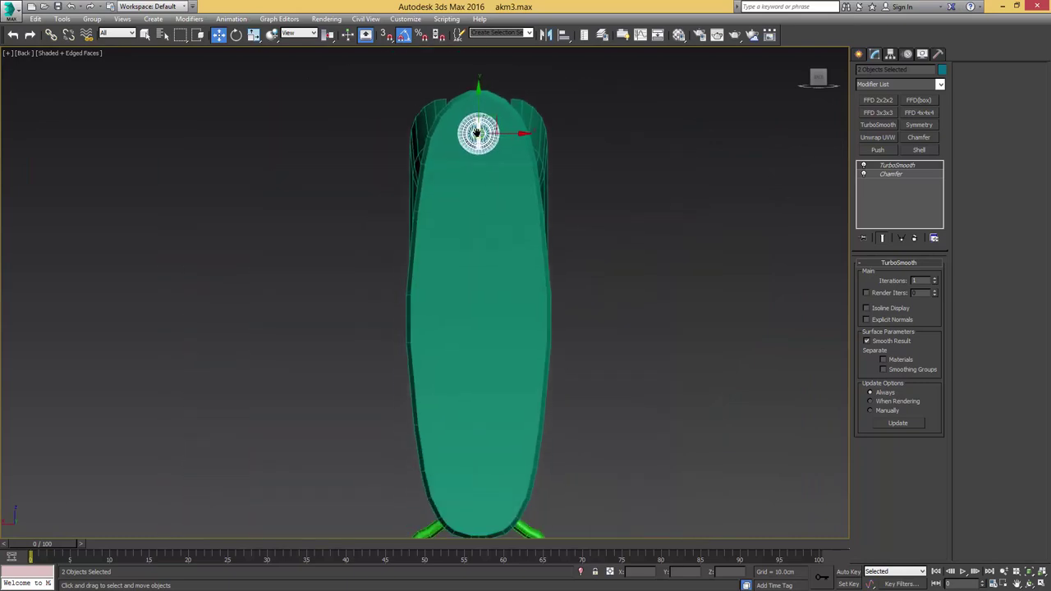
pyautogui.scroll(2, 483, 111)
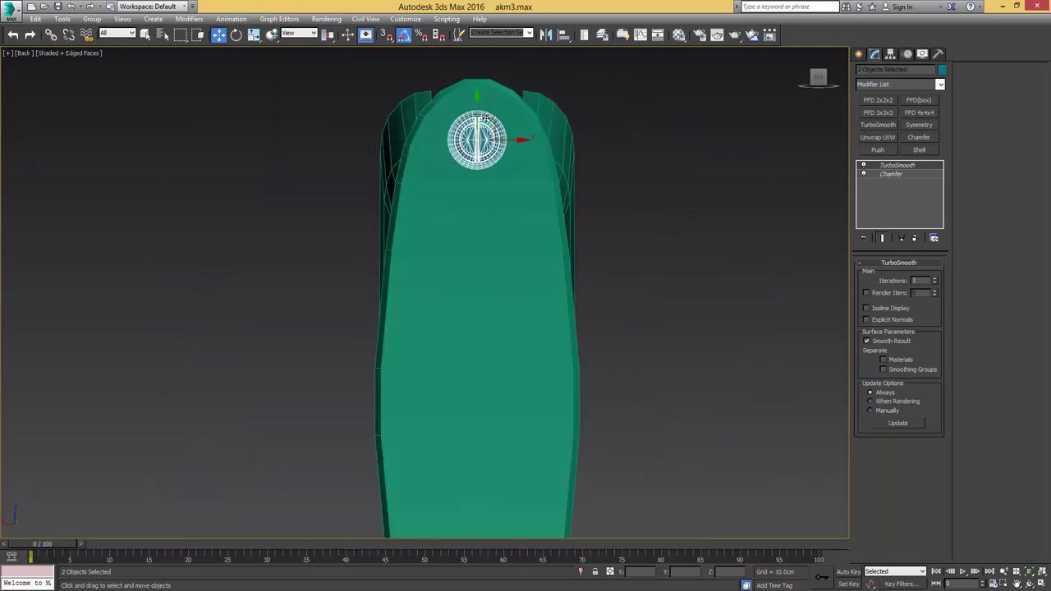
pyautogui.scroll(2, 482, 112)
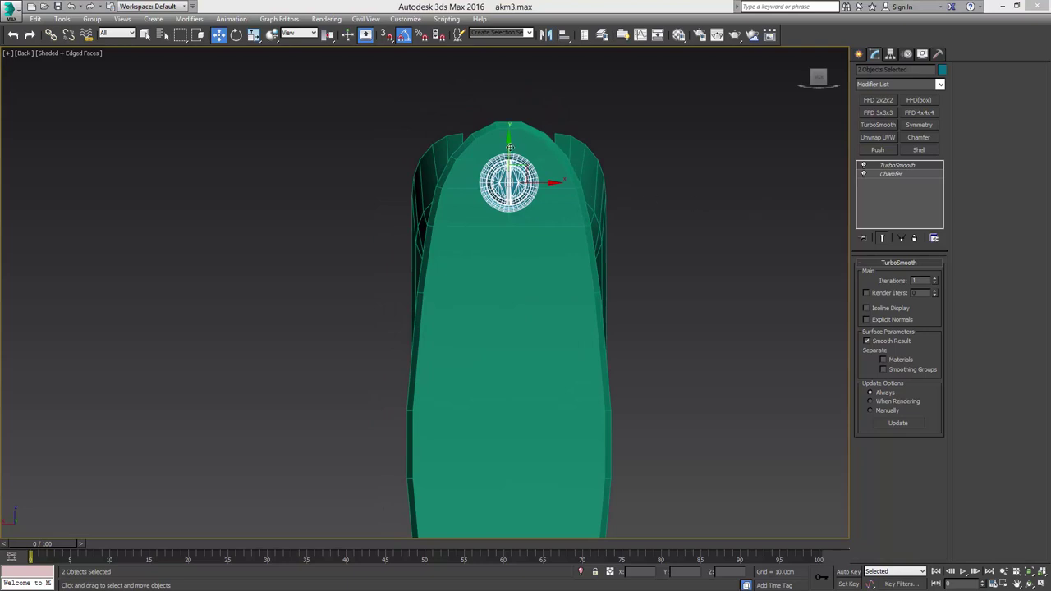
pyautogui.moveTo(509, 147); pyautogui.dragTo(510, 139)
# Step: Copy the recess ring and screw head straight down to the lower end of the butt plate
pyautogui.scroll(-3, 514, 177)
pyautogui.moveTo(514, 176); pyautogui.dragTo(507, 135, button='middle')
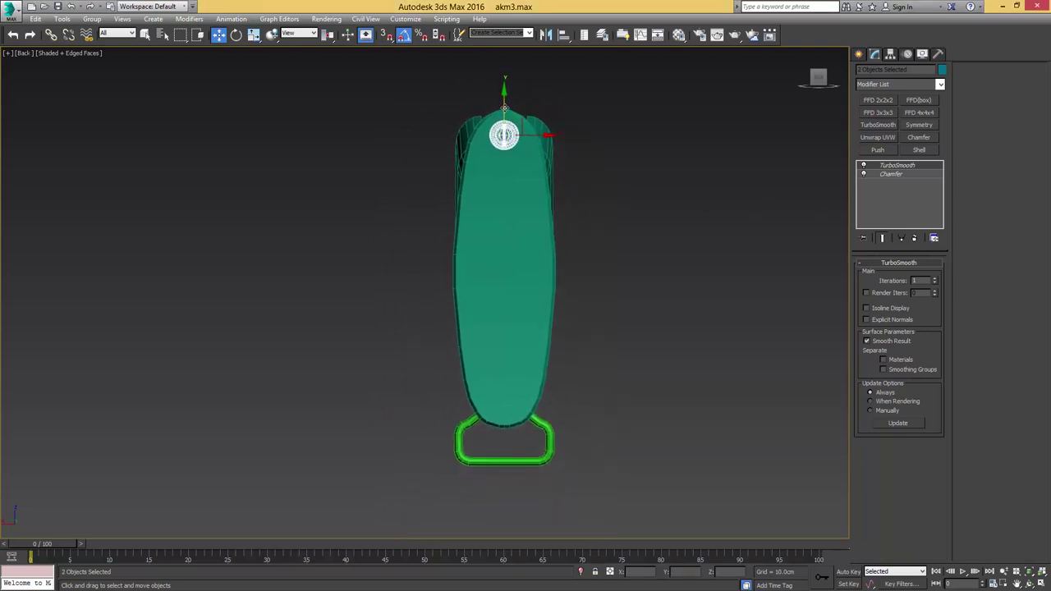
pyautogui.keyDown('shift'); pyautogui.moveTo(507, 134); pyautogui.dragTo(520, 376); pyautogui.keyUp('shift')
pyautogui.click(525, 348)
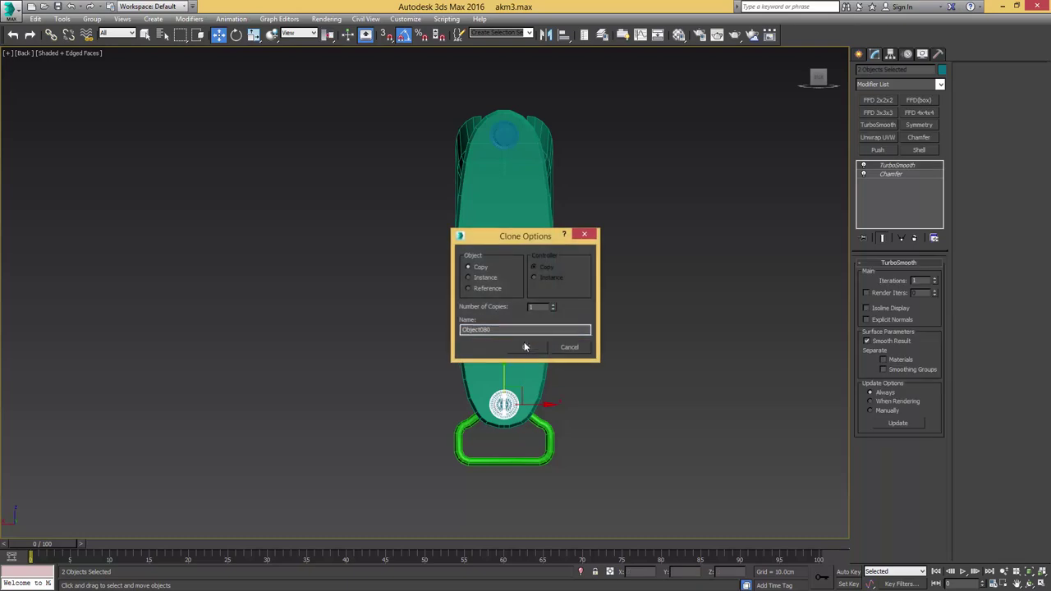
# Step: Rotate the lower screw and recess copy slightly so its slot is tilted
pyautogui.press('z')
pyautogui.press('e')
pyautogui.moveTo(461, 258); pyautogui.dragTo(476, 258)
pyautogui.scroll(-5, 481, 258)
pyautogui.press('w')
pyautogui.scroll(-4, 550, 255)
# Step: Select only the lower recess ring and make one copy of it a short distance above the lower screw
pyautogui.moveTo(488, 215)
pyautogui.mouseDown(button='middle')
pyautogui.moveTo(537, 255)
pyautogui.moveTo(493, 252)
pyautogui.moveTo(488, 239)
pyautogui.mouseUp(button='middle')
pyautogui.press('F4')
pyautogui.scroll(3, 496, 252)
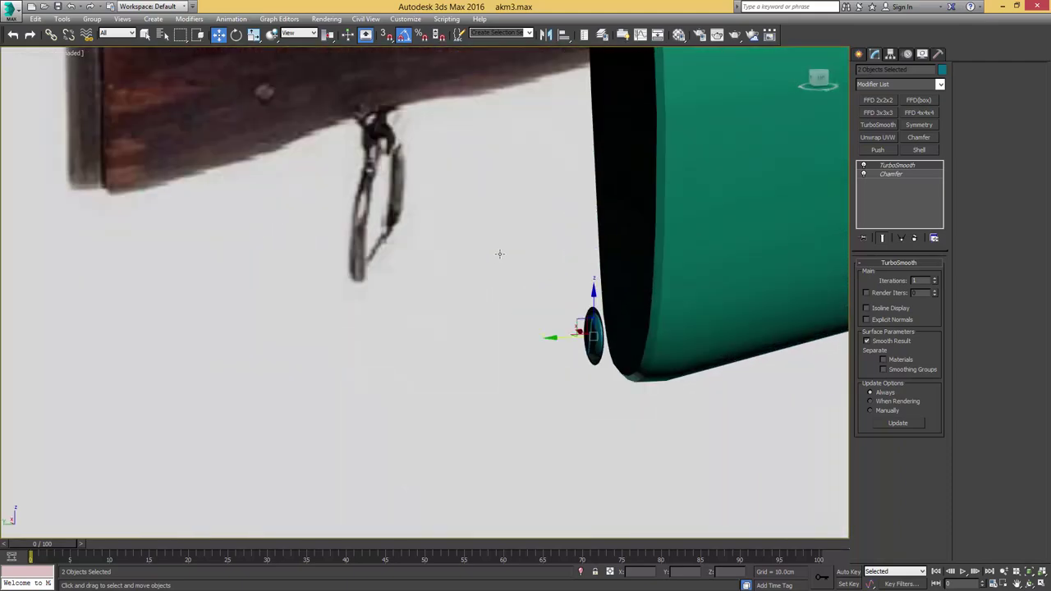
pyautogui.press('F4')
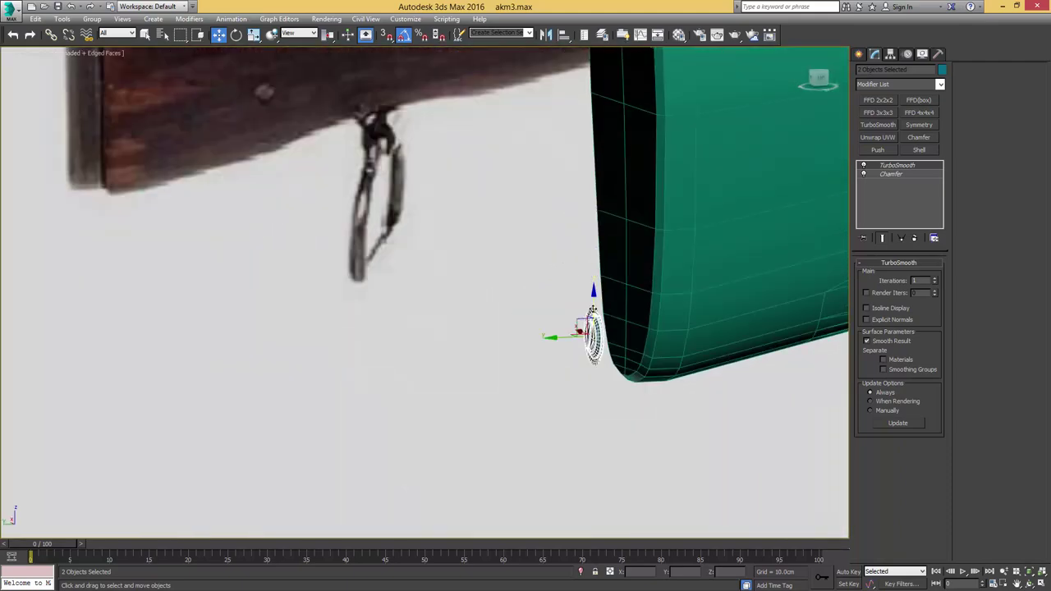
pyautogui.click(593, 310)
pyautogui.moveTo(593, 290); pyautogui.dragTo(598, 330, button='middle')
pyautogui.keyDown('shift'); pyautogui.moveTo(597, 348); pyautogui.dragTo(599, 233); pyautogui.keyUp('shift')
pyautogui.click(525, 346)
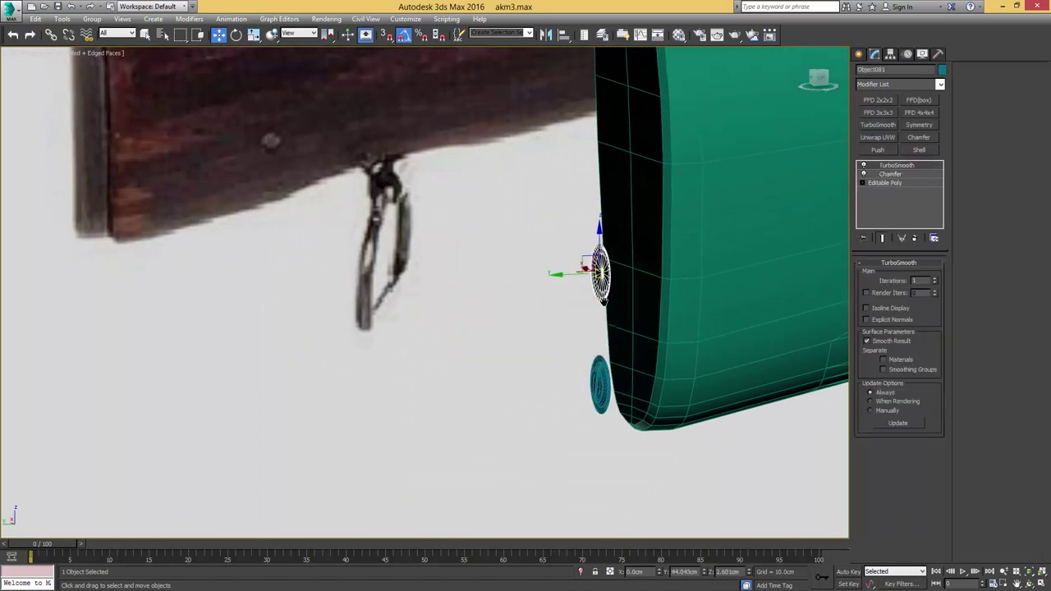
# Step: Scale the copied recess ring up uniformly to more than twice its size, almost as wide as the butt plate
pyautogui.scroll(5, 657, 261)
pyautogui.click(895, 183)
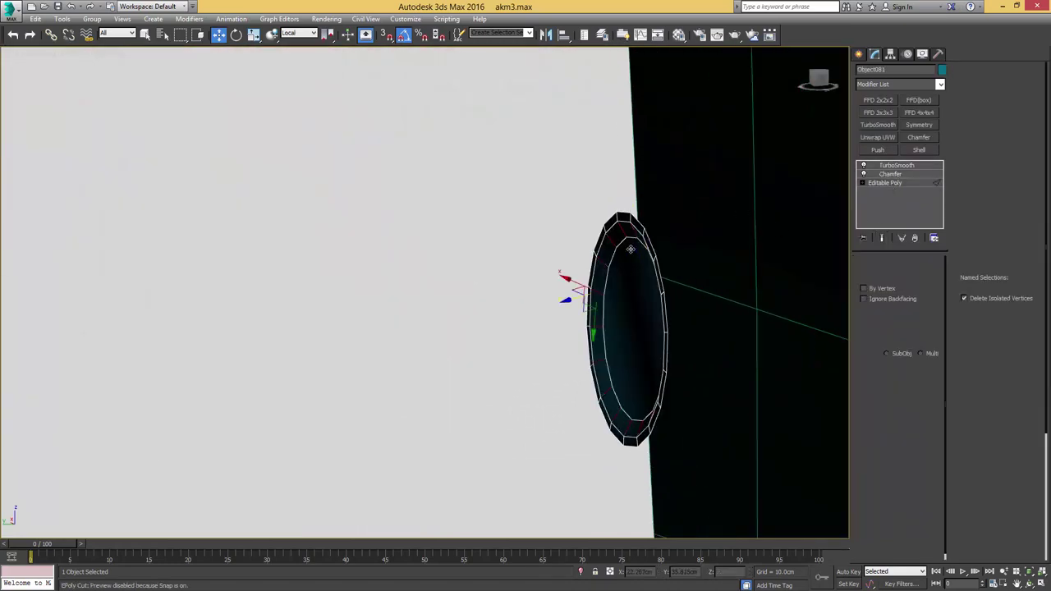
pyautogui.press('2')
pyautogui.press('4')
pyautogui.press('4')
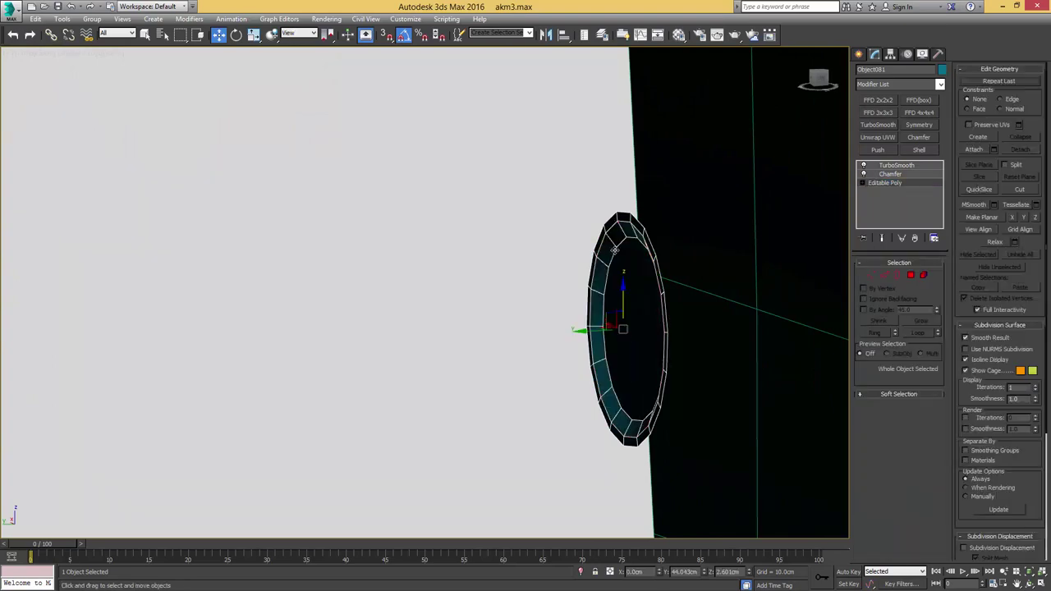
pyautogui.scroll(-5, 619, 236)
pyautogui.keyDown('alt'); pyautogui.moveTo(619, 236); pyautogui.dragTo(694, 261, button='middle'); pyautogui.keyUp('alt')
pyautogui.press('r')
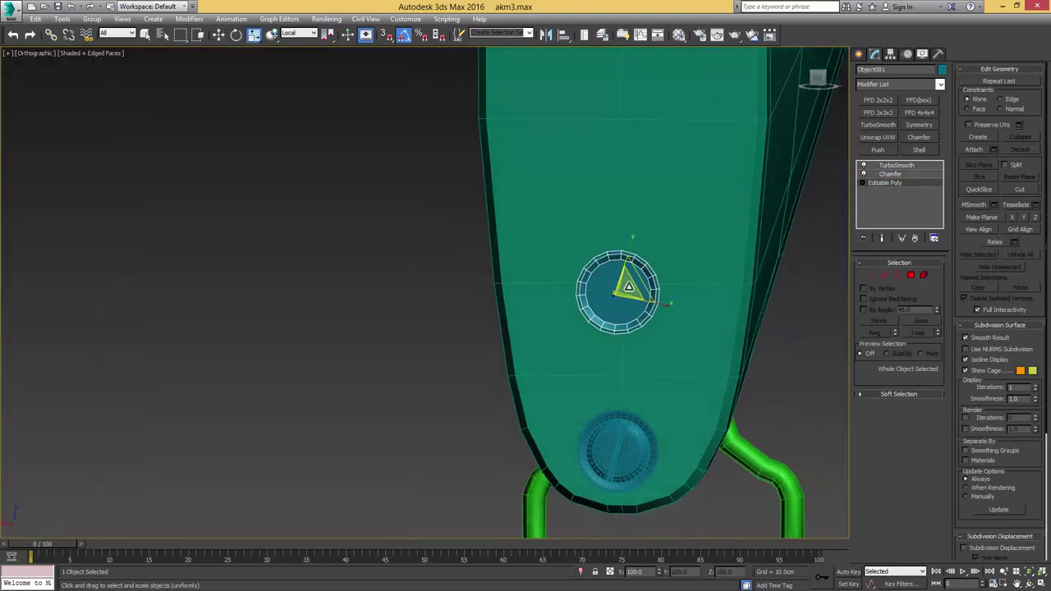
pyautogui.moveTo(631, 284); pyautogui.dragTo(666, 216)
# Step: Select the floor polygon of the enlarged recess and scale it uniformly to 110%
pyautogui.press('4')
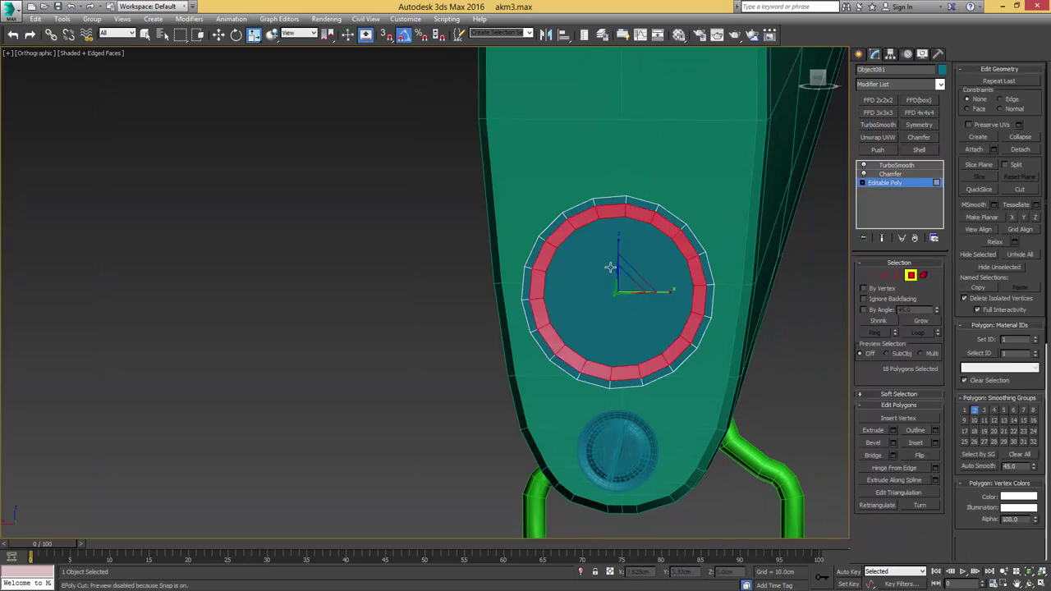
pyautogui.click(611, 268)
pyautogui.press('r')
pyautogui.press('r')
pyautogui.moveTo(629, 290); pyautogui.dragTo(629, 280)
pyautogui.hotkey('ctrl', 'z')
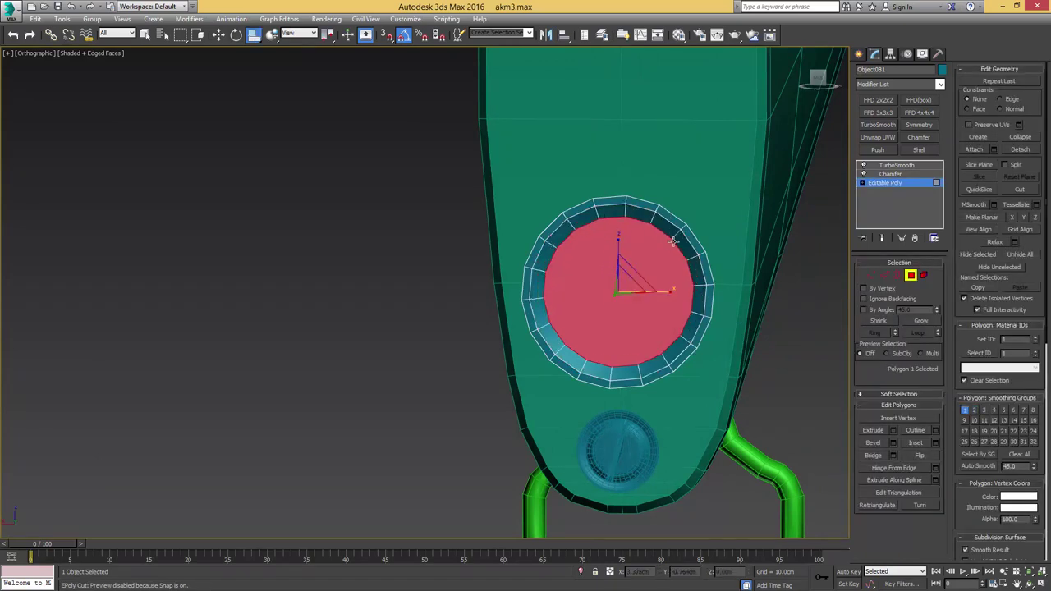
pyautogui.moveTo(257, 41); pyautogui.dragTo(258, 60)
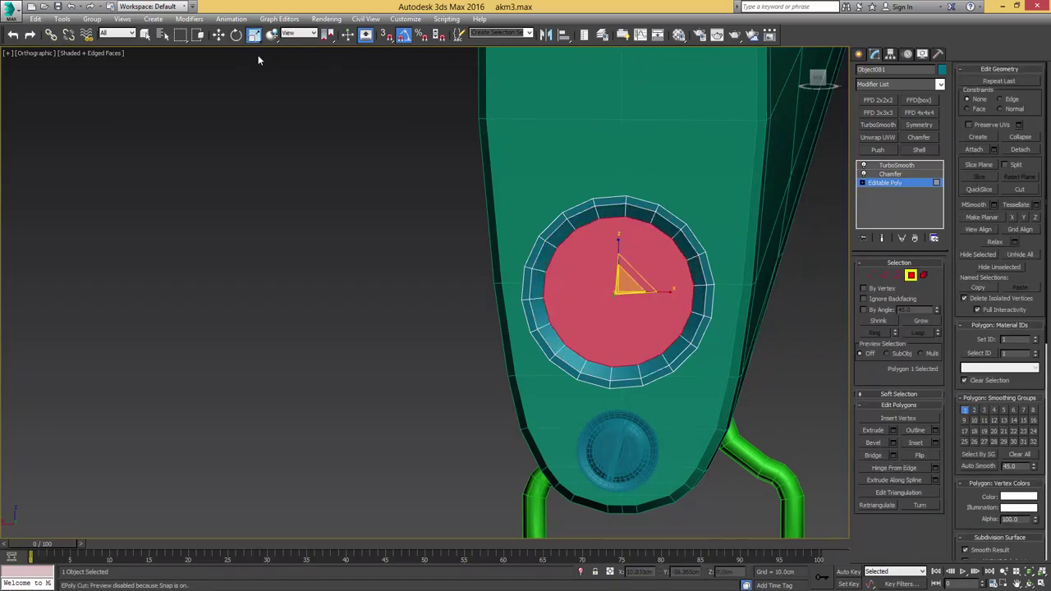
pyautogui.moveTo(623, 287); pyautogui.dragTo(624, 281)
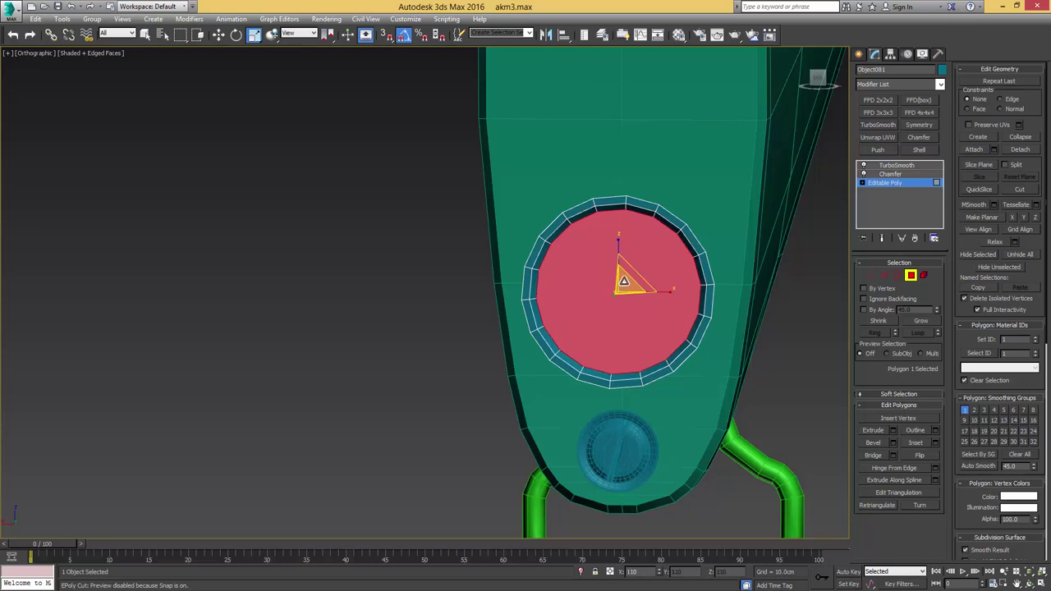
# Step: Return to the large recess's TurboSmooth level and move the recess up the butt plate, farther from the lower screw
pyautogui.click(871, 181)
pyautogui.click(882, 168)
pyautogui.press('F4')
pyautogui.moveTo(661, 187); pyautogui.dragTo(665, 192, button='middle')
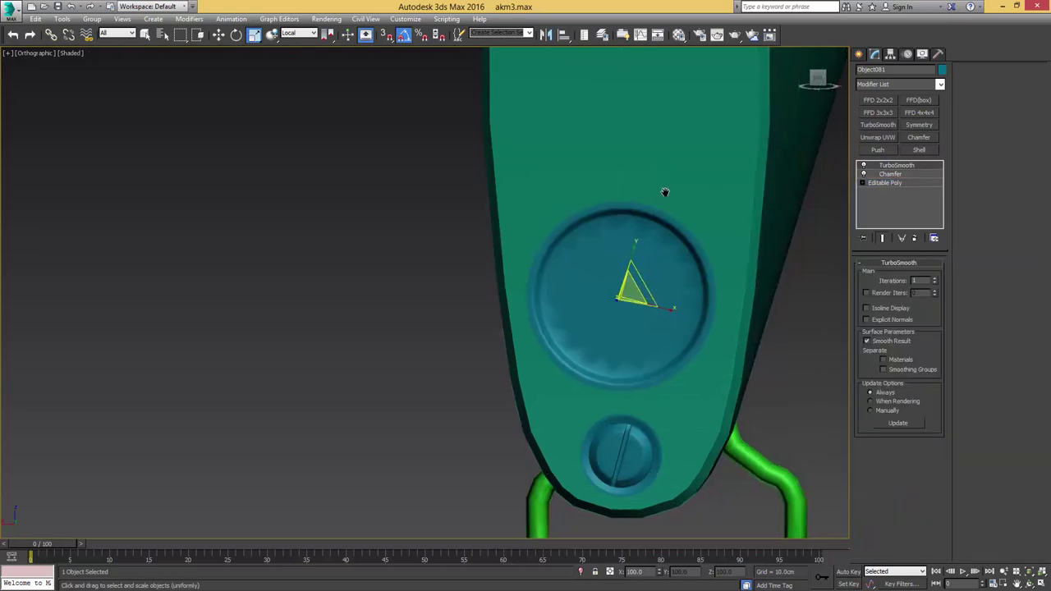
pyautogui.scroll(-3, 665, 193)
pyautogui.press('w')
pyautogui.moveTo(641, 207); pyautogui.dragTo(644, 181)
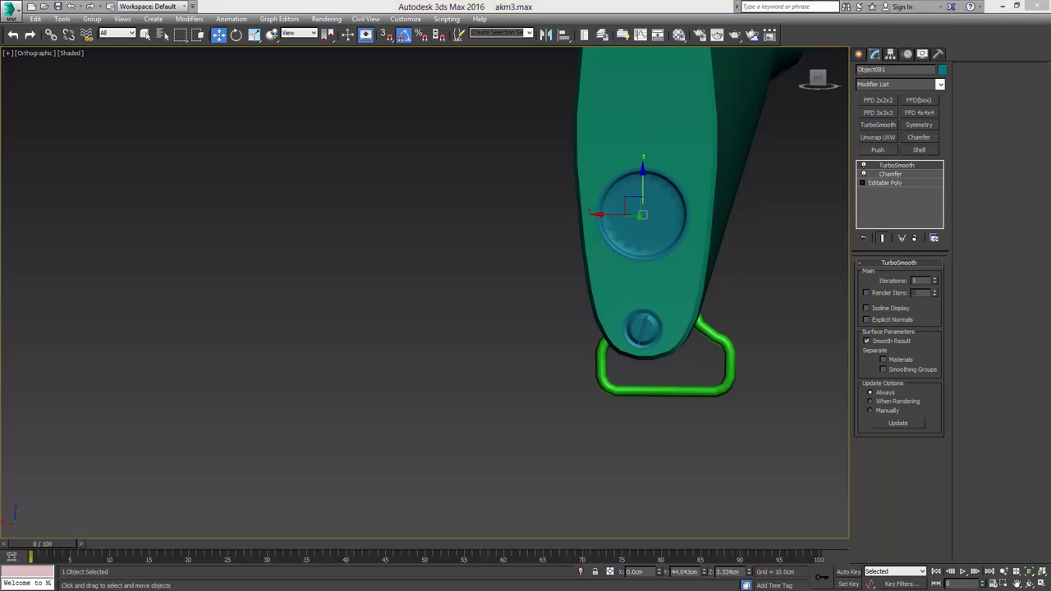
pyautogui.moveTo(1050, 164)
pyautogui.mouseDown()
pyautogui.moveTo(692, 122)
pyautogui.moveTo(1050, 143)
pyautogui.mouseUp()
# Step: Examine the smoothed wireframe of the large round recess up close
pyautogui.scroll(4, 621, 202)
pyautogui.press('r')
pyautogui.moveTo(726, 239); pyautogui.dragTo(726, 239)
pyautogui.scroll(1, 721, 218)
pyautogui.press('F4')
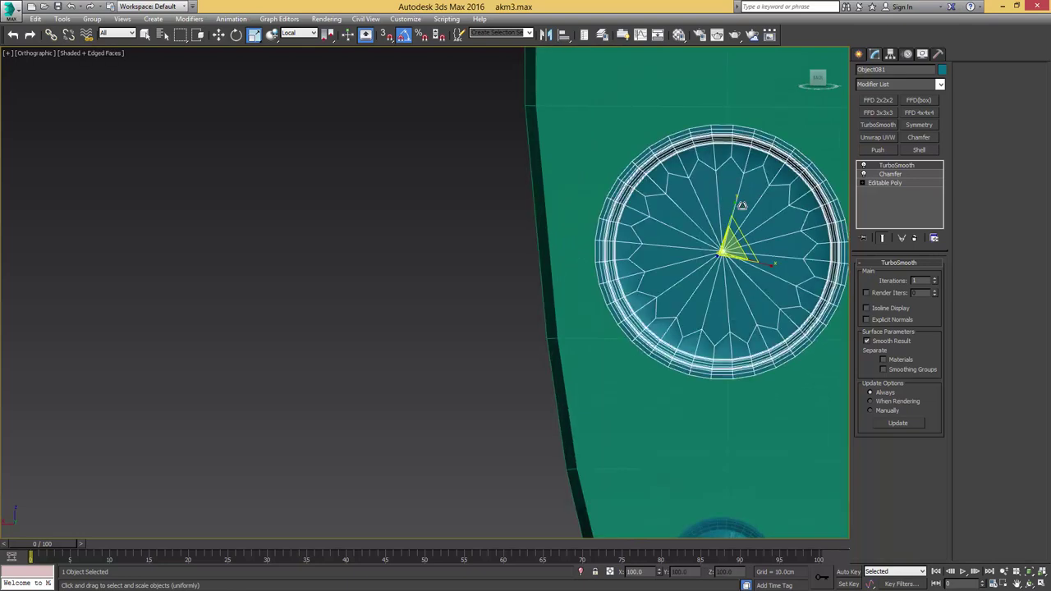
pyautogui.press('F4')
# Step: Select all seven stock, butt plate, screw and sling loop objects and set their object color to black
pyautogui.scroll(-6, 742, 205)
pyautogui.moveTo(741, 197); pyautogui.dragTo(650, 262, button='middle')
pyautogui.scroll(-3, 650, 263)
pyautogui.press('w')
pyautogui.moveTo(617, 321); pyautogui.dragTo(721, 162)
pyautogui.scroll(5, 723, 160)
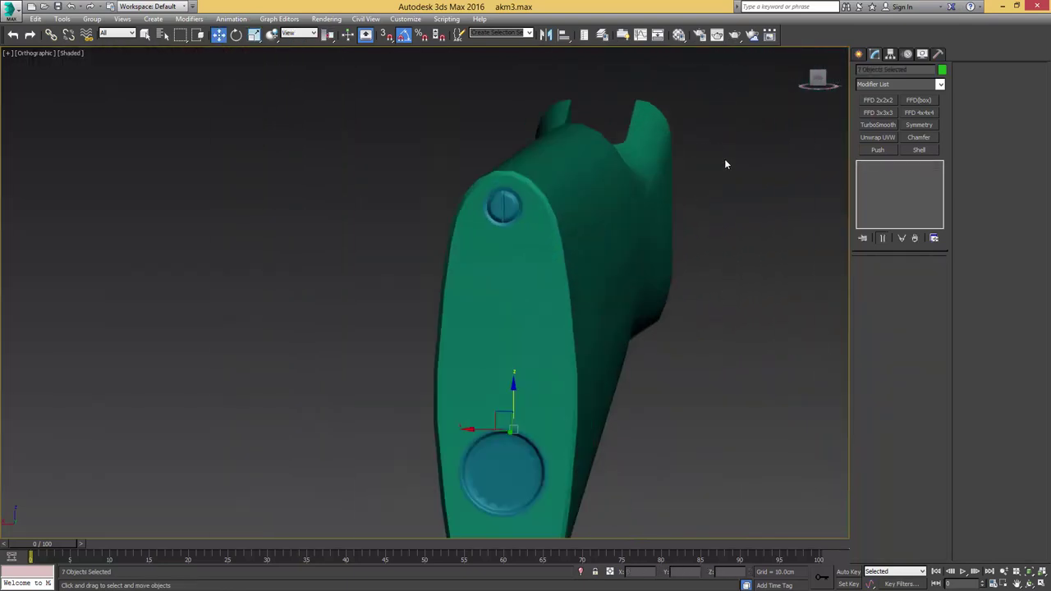
pyautogui.click(941, 71)
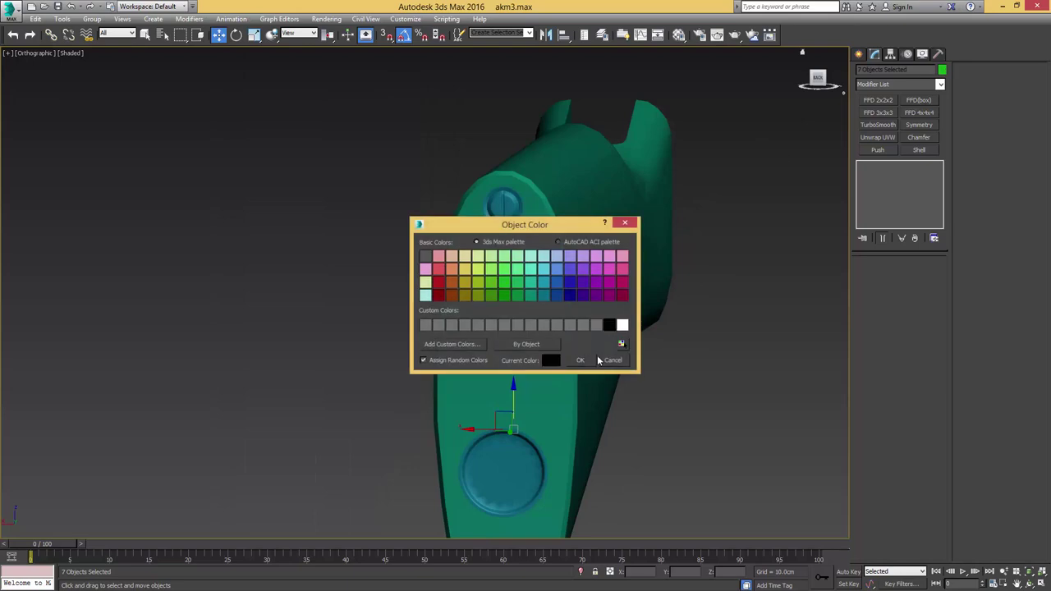
pyautogui.click(585, 361)
# Step: Assign the 01 - Default material to the selected objects, close the Material Editor and clear the selection
pyautogui.moveTo(619, 295); pyautogui.dragTo(617, 274, button='middle')
pyautogui.press('m')
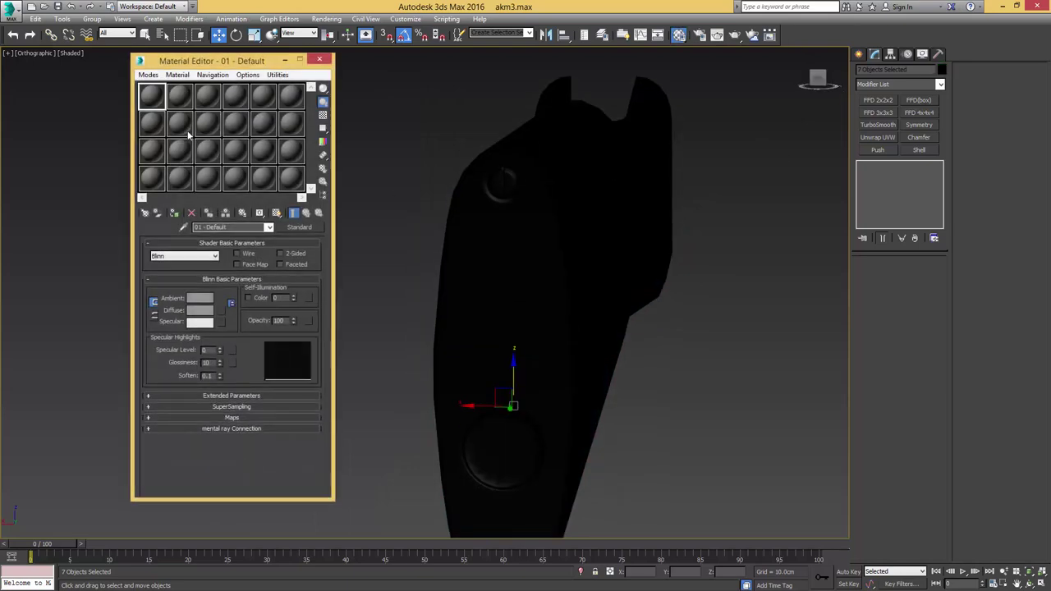
pyautogui.click(174, 212)
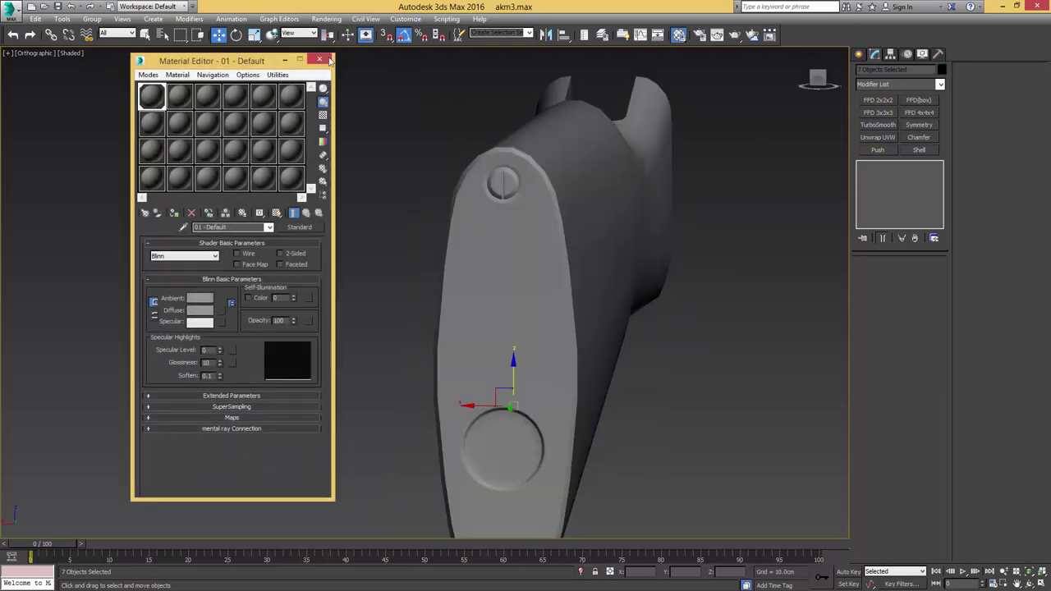
pyautogui.click(328, 60)
pyautogui.click(340, 220)
# Step: Set the TurboSmooth iterations of the large round recess to 2 and deselect it
pyautogui.moveTo(456, 368); pyautogui.dragTo(452, 271, button='middle')
pyautogui.scroll(-3, 452, 272)
pyautogui.press('F4')
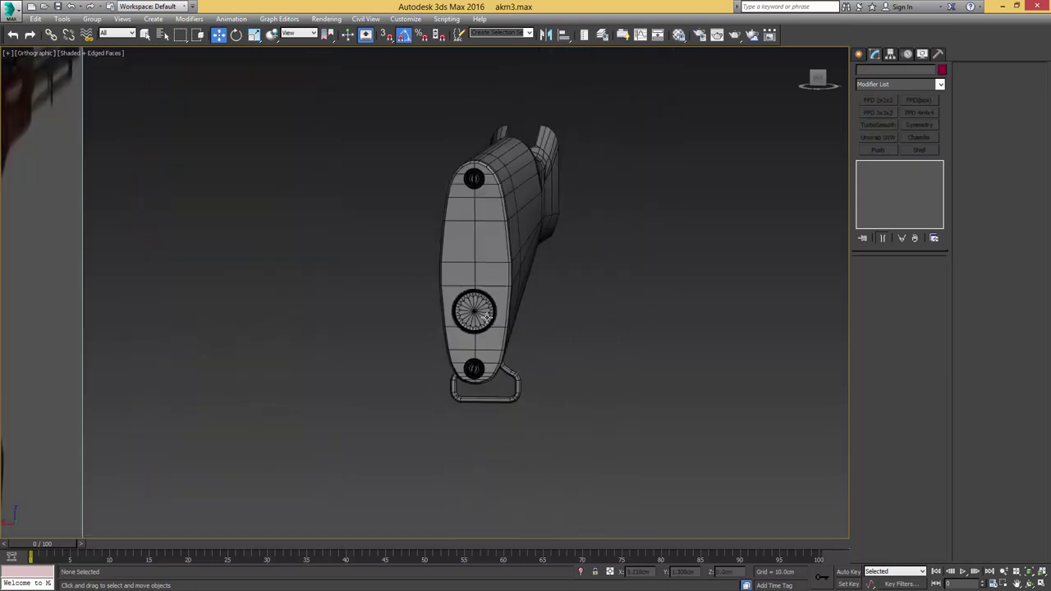
pyautogui.click(487, 315)
pyautogui.click(935, 279)
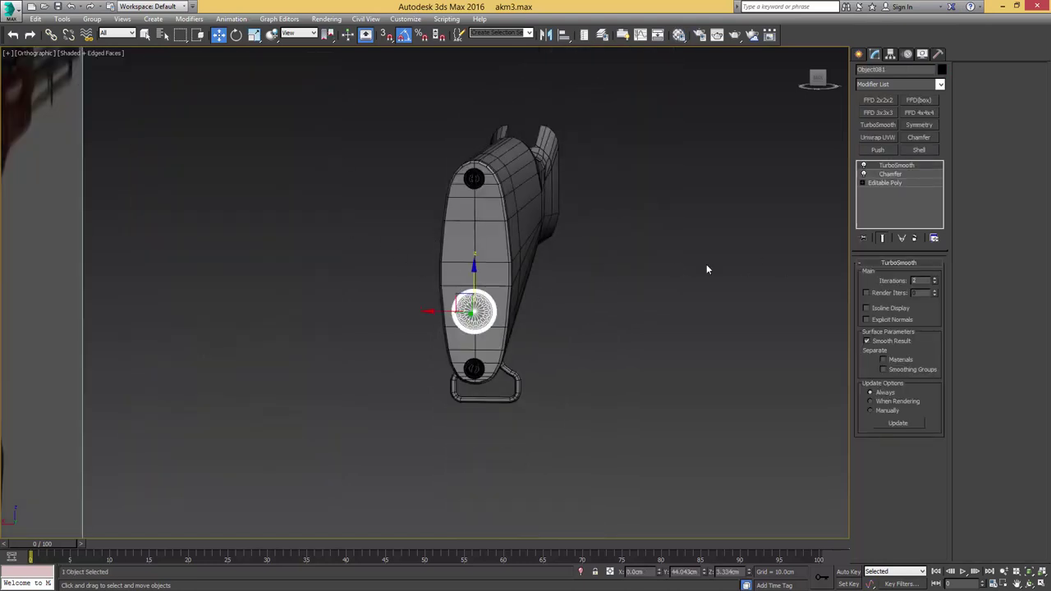
pyautogui.click(616, 272)
# Step: Select the lower screw with its recess and move both up against the butt plate
pyautogui.press('F4')
pyautogui.moveTo(464, 346); pyautogui.dragTo(514, 318, button='middle')
pyautogui.scroll(4, 514, 318)
pyautogui.click(541, 353)
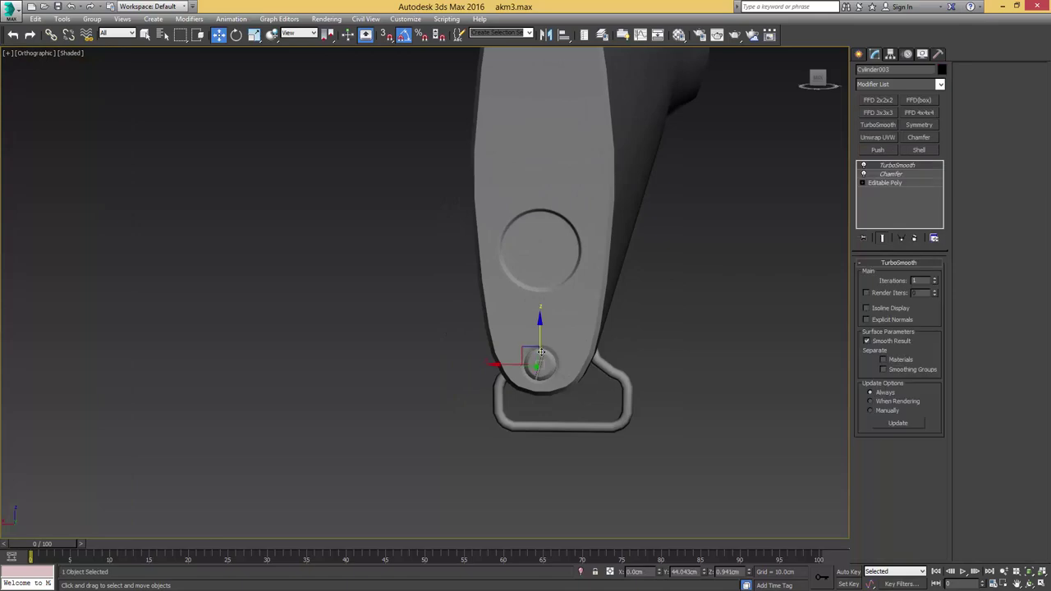
pyautogui.scroll(4, 541, 353)
pyautogui.keyDown('alt'); pyautogui.moveTo(509, 304); pyautogui.dragTo(516, 305, button='middle'); pyautogui.keyUp('alt')
pyautogui.press('F4')
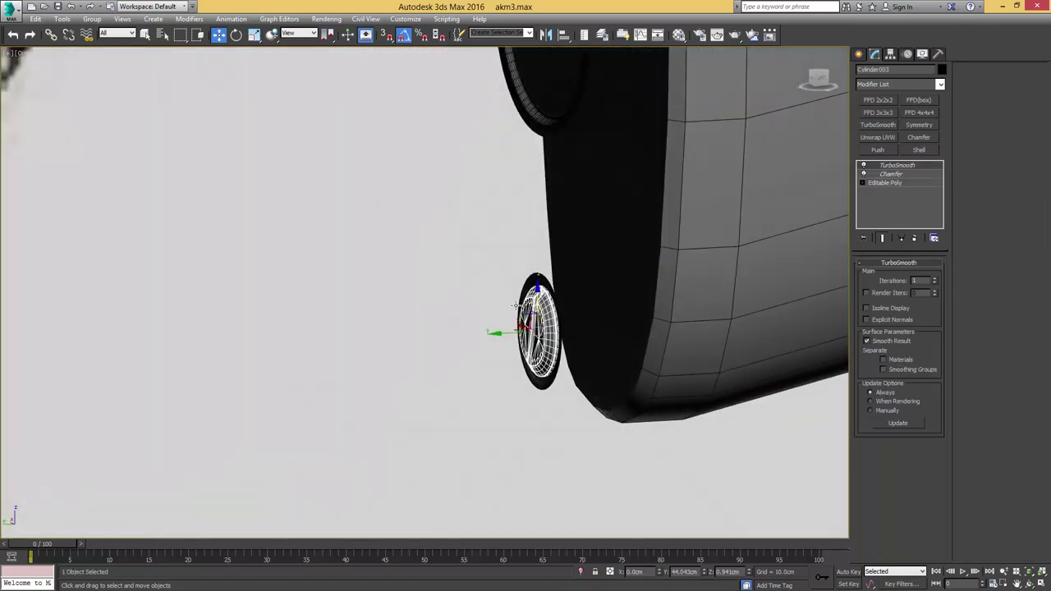
pyautogui.keyDown('ctrl'); pyautogui.click(540, 279); pyautogui.keyUp('ctrl')
pyautogui.press('l')
pyautogui.scroll(-4, 537, 319)
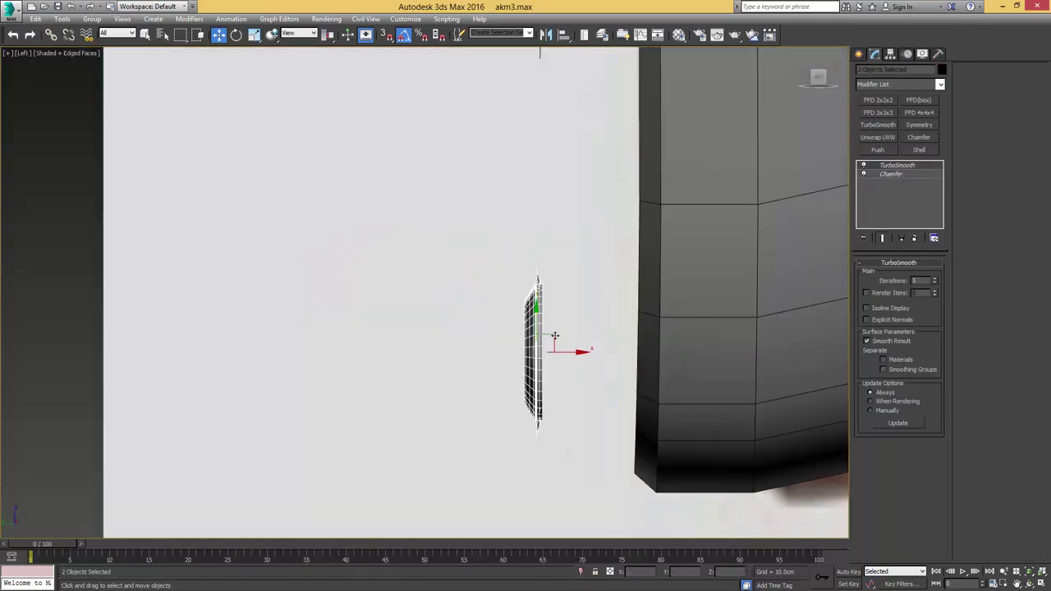
pyautogui.moveTo(567, 352); pyautogui.dragTo(643, 304)
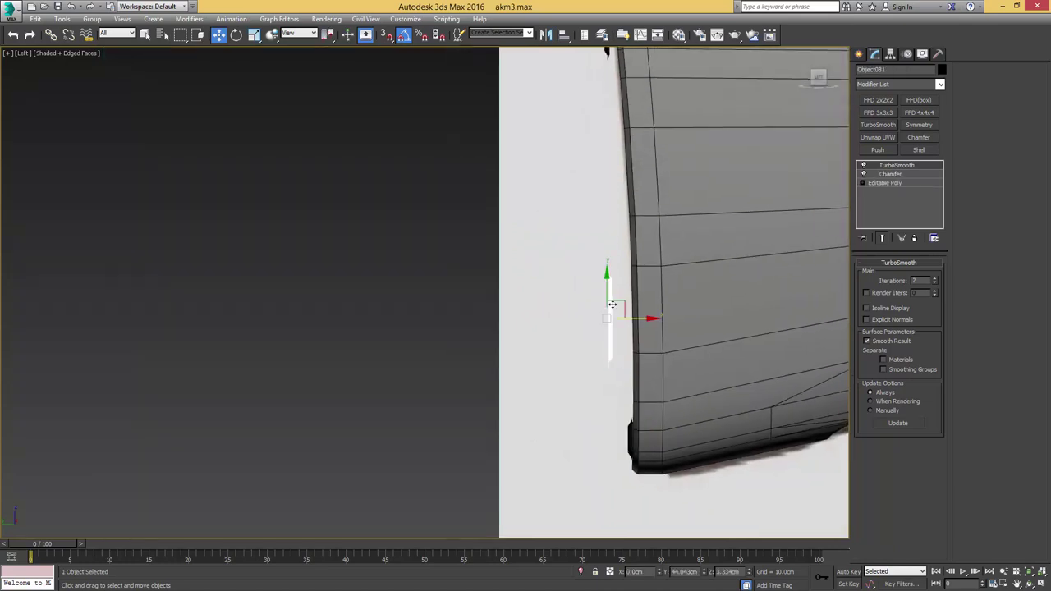
# Step: Move the large round recess up against the butt plate and scale it up slightly
pyautogui.moveTo(639, 320); pyautogui.dragTo(643, 275)
pyautogui.moveTo(644, 275)
pyautogui.keyDown('alt'); pyautogui.mouseDown(button='middle')
pyautogui.moveTo(723, 290)
pyautogui.moveTo(650, 294)
pyautogui.mouseUp(button='middle'); pyautogui.keyUp('alt')
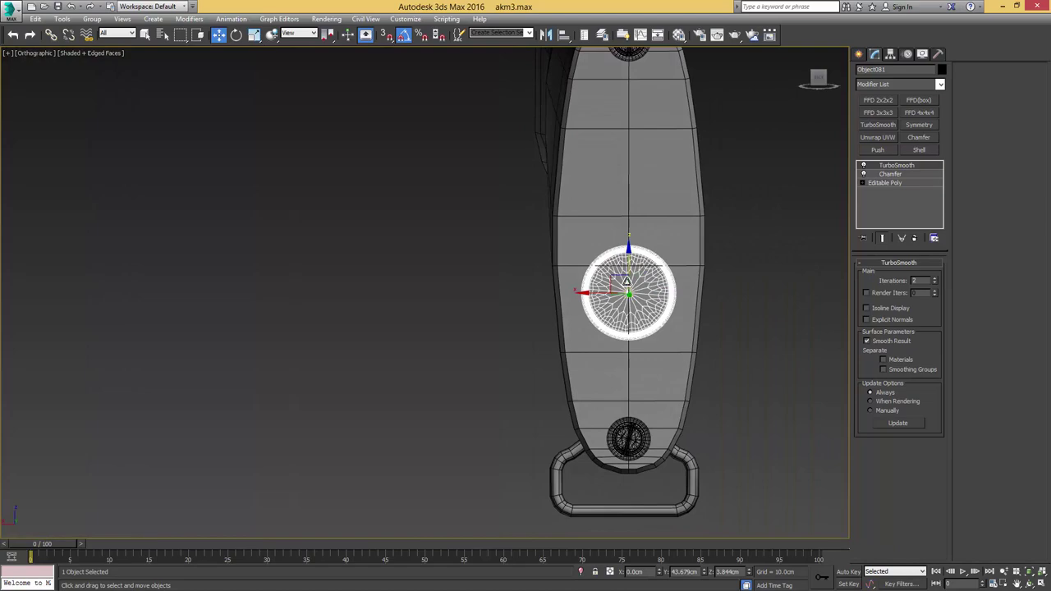
pyautogui.press('r')
pyautogui.moveTo(626, 282); pyautogui.dragTo(629, 267)
# Step: Rotate the large round recess slightly to follow the butt plate's slant and deselect it
pyautogui.keyDown('alt'); pyautogui.moveTo(640, 271); pyautogui.dragTo(544, 274, button='middle'); pyautogui.keyUp('alt')
pyautogui.press('w')
pyautogui.press('l')
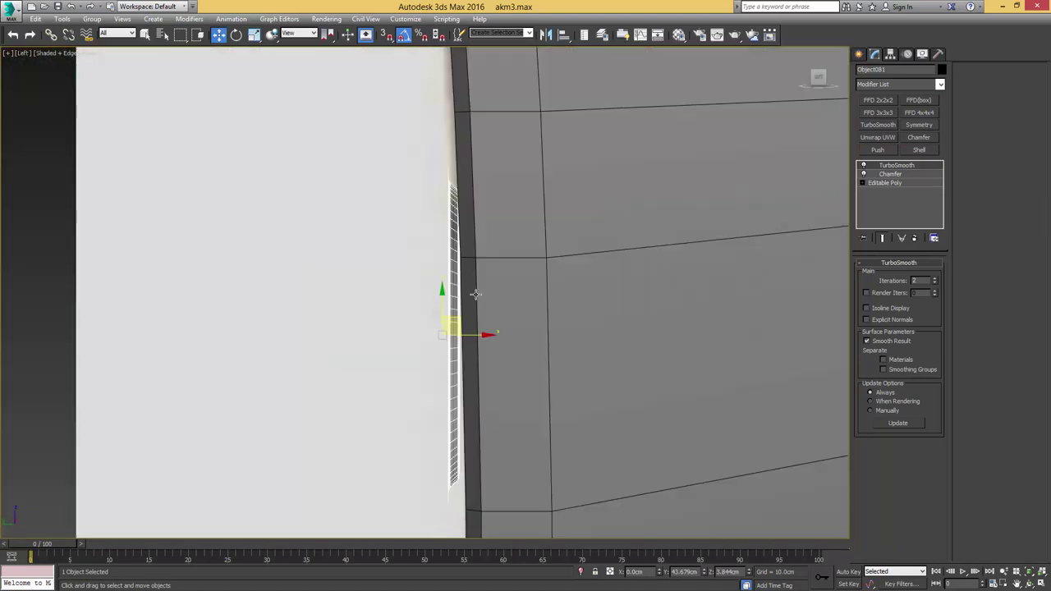
pyautogui.moveTo(475, 303); pyautogui.dragTo(525, 297, button='middle')
pyautogui.press('e')
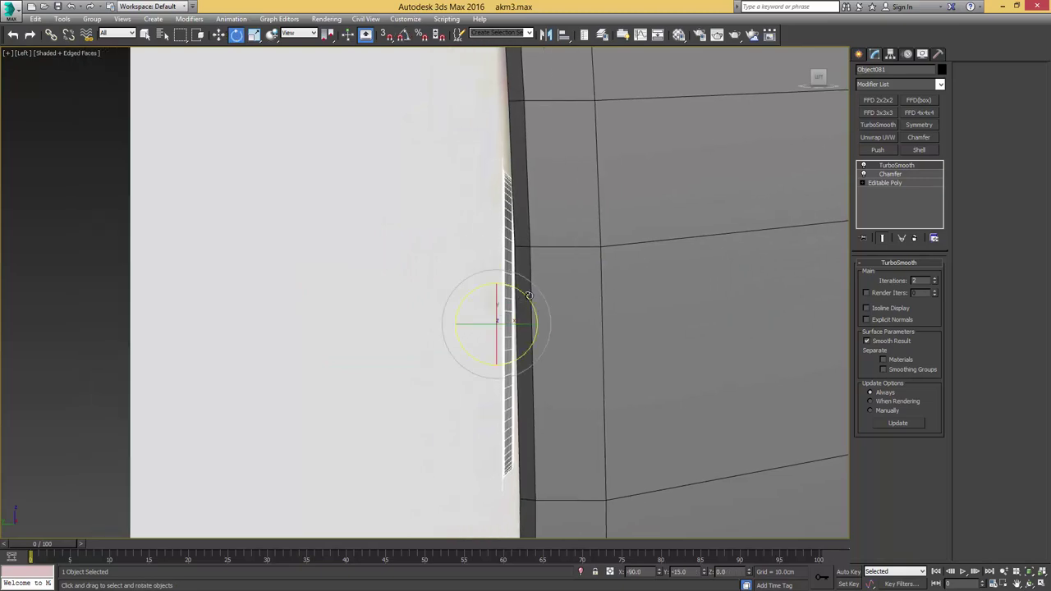
pyautogui.moveTo(529, 292); pyautogui.dragTo(531, 291)
pyautogui.press('w')
pyautogui.scroll(-6, 530, 307)
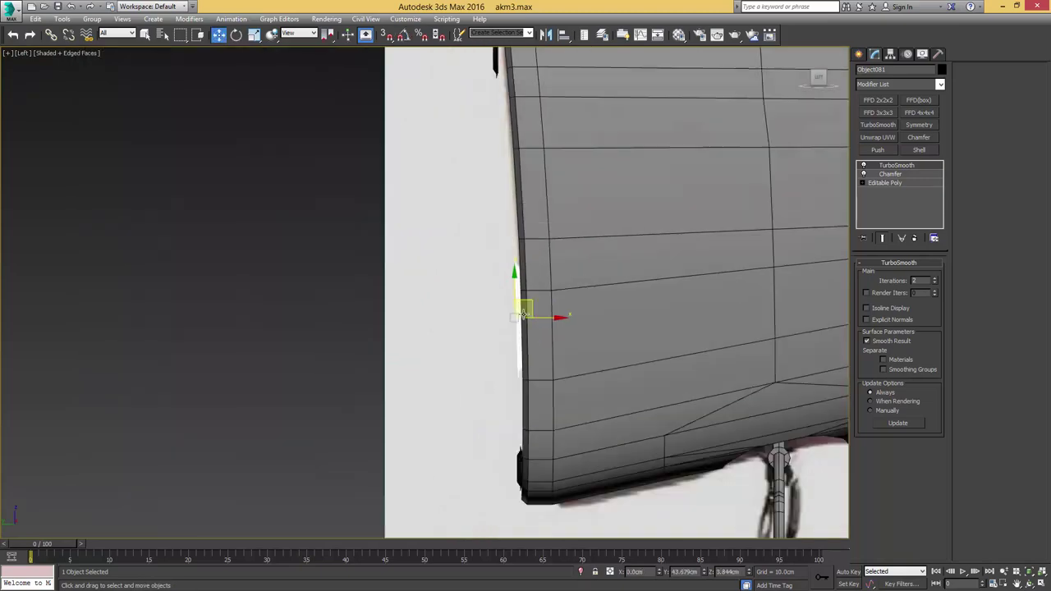
pyautogui.keyDown('alt'); pyautogui.moveTo(530, 308); pyautogui.dragTo(652, 316, button='middle'); pyautogui.keyUp('alt')
pyautogui.scroll(-2, 652, 316)
pyautogui.click(652, 316)
# Step: Move the upper screw and its recess together against the butt plate and tilt them to match its slant
pyautogui.press('F4')
pyautogui.moveTo(580, 311); pyautogui.dragTo(603, 411, button='middle')
pyautogui.click(584, 233)
pyautogui.keyDown('alt'); pyautogui.moveTo(595, 241); pyautogui.dragTo(495, 246, button='middle'); pyautogui.keyUp('alt')
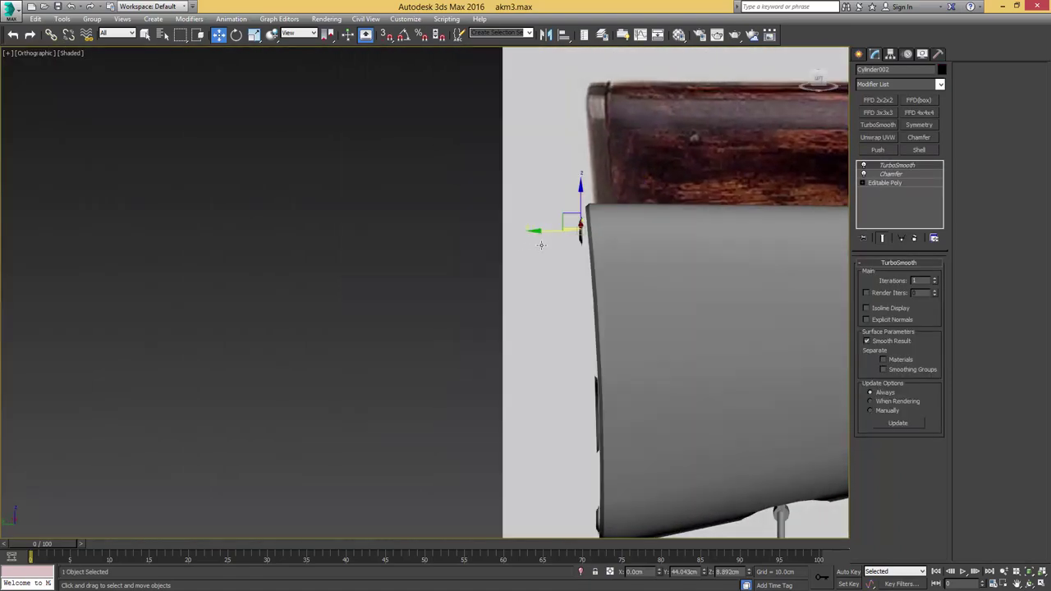
pyautogui.scroll(2, 540, 244)
pyautogui.press('l')
pyautogui.scroll(6, 517, 240)
pyautogui.scroll(-5, 530, 246)
pyautogui.scroll(5, 553, 244)
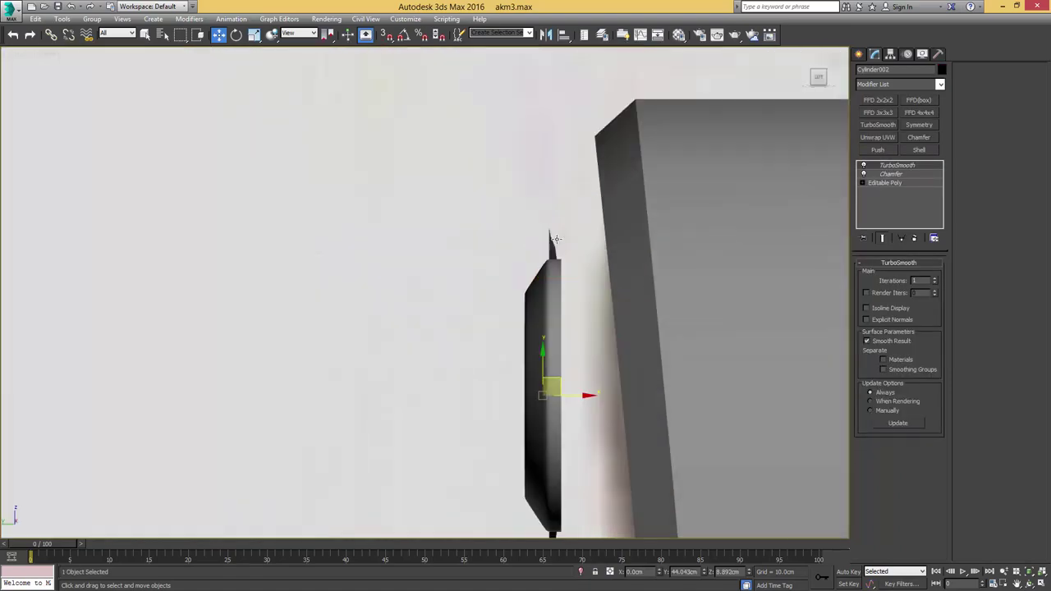
pyautogui.press('F4')
pyautogui.keyDown('ctrl'); pyautogui.click(555, 244); pyautogui.keyUp('ctrl')
pyautogui.moveTo(590, 377); pyautogui.dragTo(578, 306, button='middle')
pyautogui.moveTo(578, 306); pyautogui.dragTo(618, 299)
pyautogui.press('e')
pyautogui.press('w')
pyautogui.scroll(-7, 618, 299)
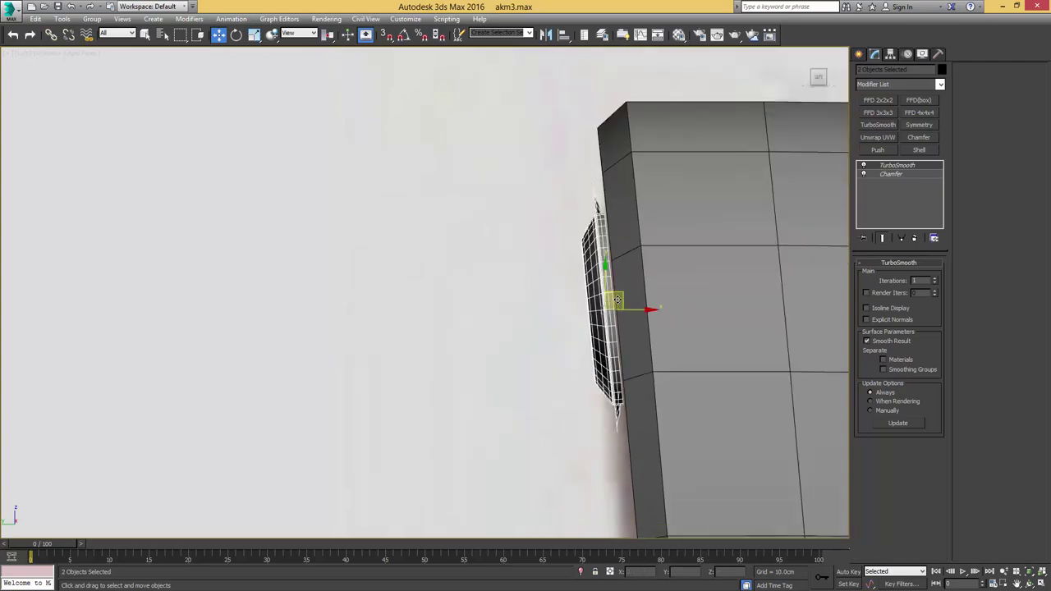
# Step: Examine the fit of the screws and large round recess on the butt plate, including the lower screw up close
pyautogui.keyDown('alt'); pyautogui.moveTo(618, 300); pyautogui.dragTo(633, 252, button='middle'); pyautogui.keyUp('alt')
pyautogui.scroll(-7, 676, 304)
pyautogui.hotkey('ctrl', 'd')
pyautogui.press('F4')
pyautogui.moveTo(531, 248); pyautogui.dragTo(608, 273, button='middle')
pyautogui.scroll(-2, 600, 273)
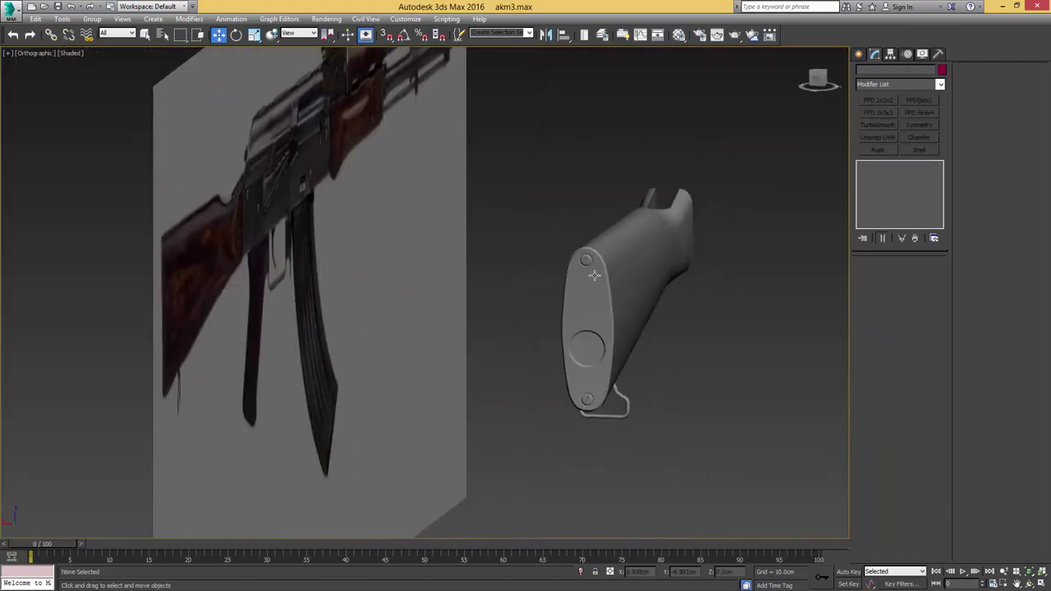
pyautogui.scroll(2, 600, 271)
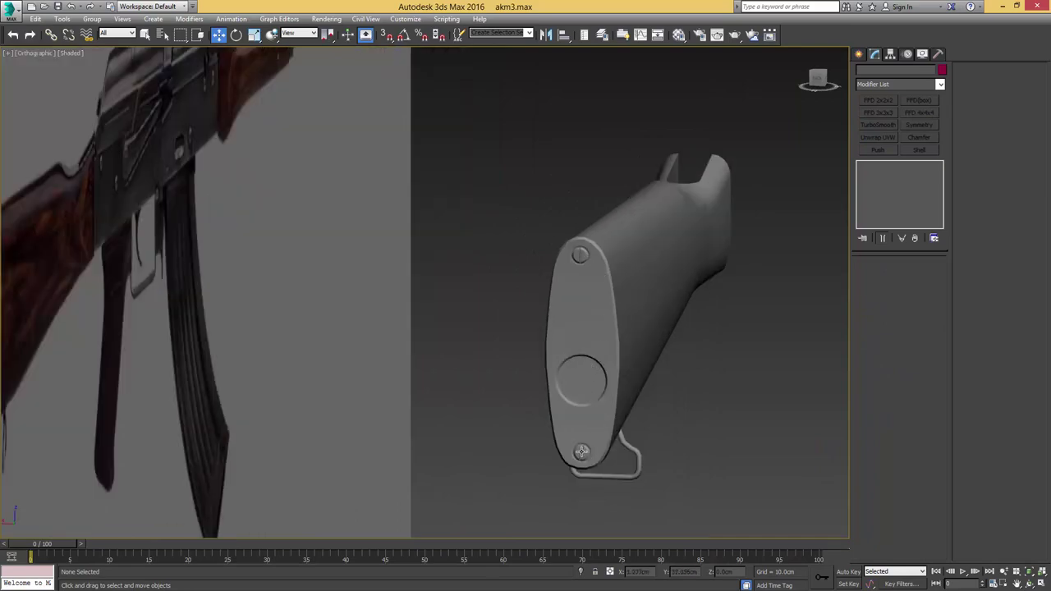
pyautogui.click(582, 451)
pyautogui.scroll(7, 580, 389)
pyautogui.moveTo(592, 449); pyautogui.dragTo(536, 293, button='middle')
pyautogui.press('F4')
pyautogui.press('F4')
# Step: Select the eight floor polygons of the oval sling-loop recess on the underside of the stock
pyautogui.scroll(-5, 580, 386)
pyautogui.moveTo(606, 342); pyautogui.dragTo(506, 318, button='middle')
pyautogui.scroll(4, 666, 327)
pyautogui.press('F4')
pyautogui.click(690, 319)
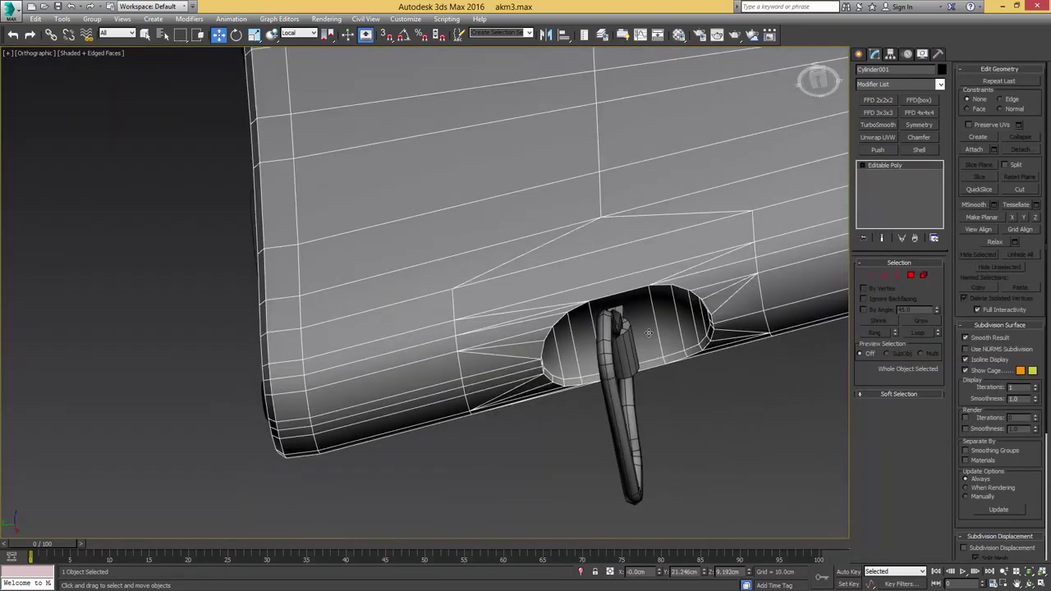
pyautogui.press('4')
pyautogui.press('2')
pyautogui.click(679, 322)
pyautogui.hotkey('alt', 'r')
pyautogui.hotkey('ctrl', 'shift', 'e')
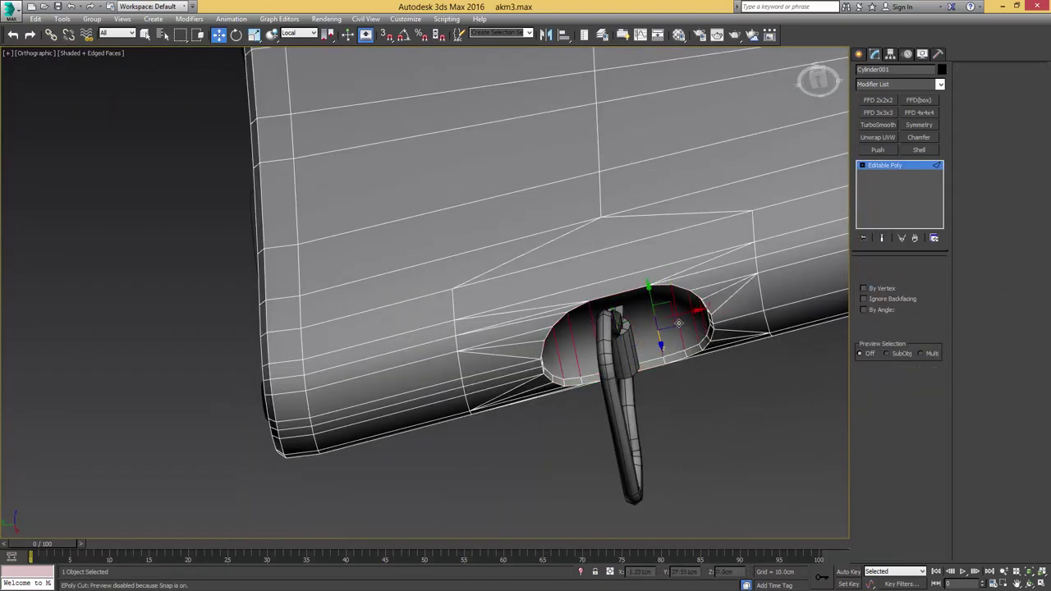
pyautogui.press('4')
pyautogui.moveTo(675, 329)
pyautogui.keyDown('alt'); pyautogui.mouseDown(button='middle')
pyautogui.moveTo(622, 371)
pyautogui.moveTo(669, 361)
pyautogui.moveTo(661, 338)
pyautogui.mouseUp(button='middle'); pyautogui.keyUp('alt')
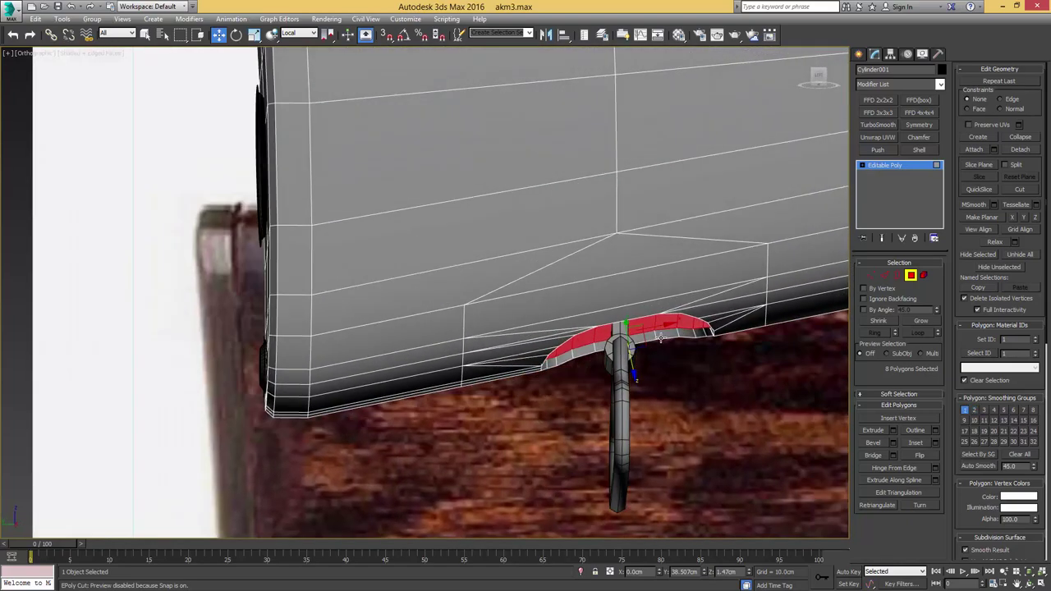
# Step: Flatten the selected recess floor along Z and rotate it about 12.5 degrees to follow the stock's underside
pyautogui.press('l')
pyautogui.press('F3')
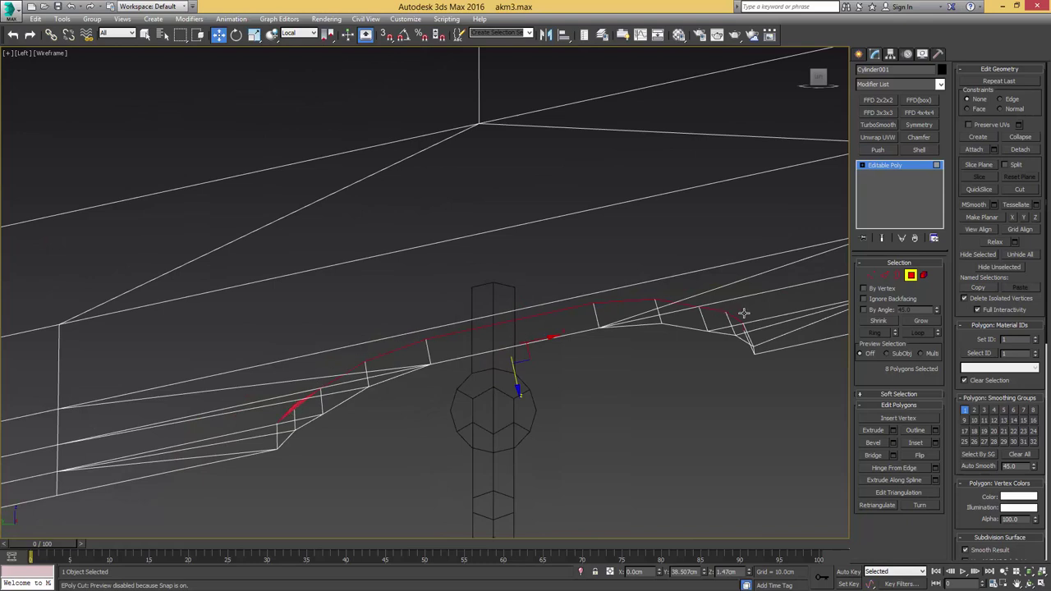
pyautogui.hotkey('shift', 'y')
pyautogui.hotkey('ctrl', 'z')
pyautogui.hotkey('shift', 'z')
pyautogui.moveTo(507, 372); pyautogui.dragTo(532, 346, button='middle')
pyautogui.press('e')
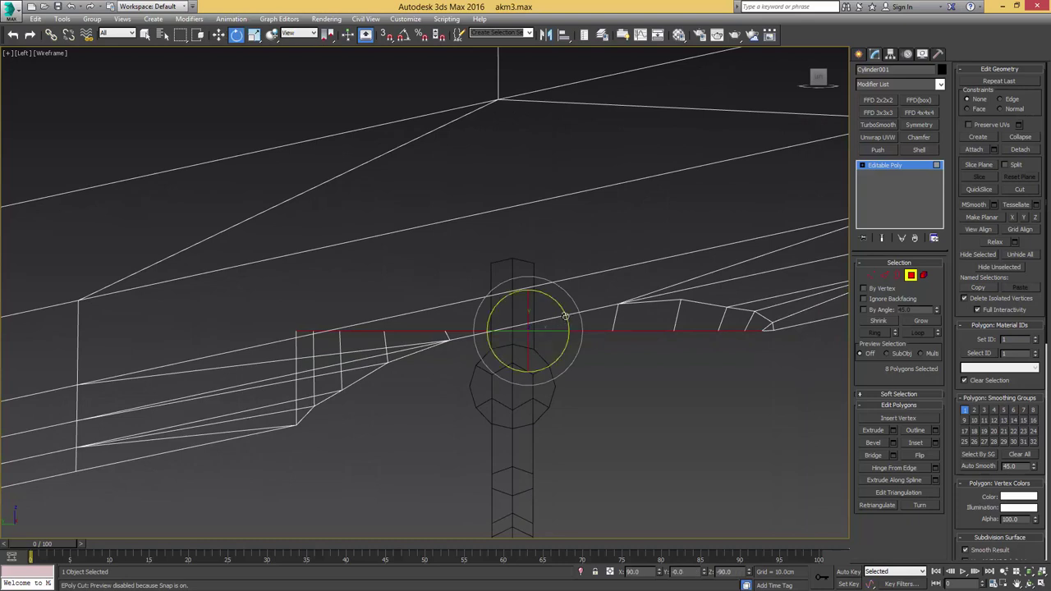
pyautogui.moveTo(564, 305); pyautogui.dragTo(564, 299)
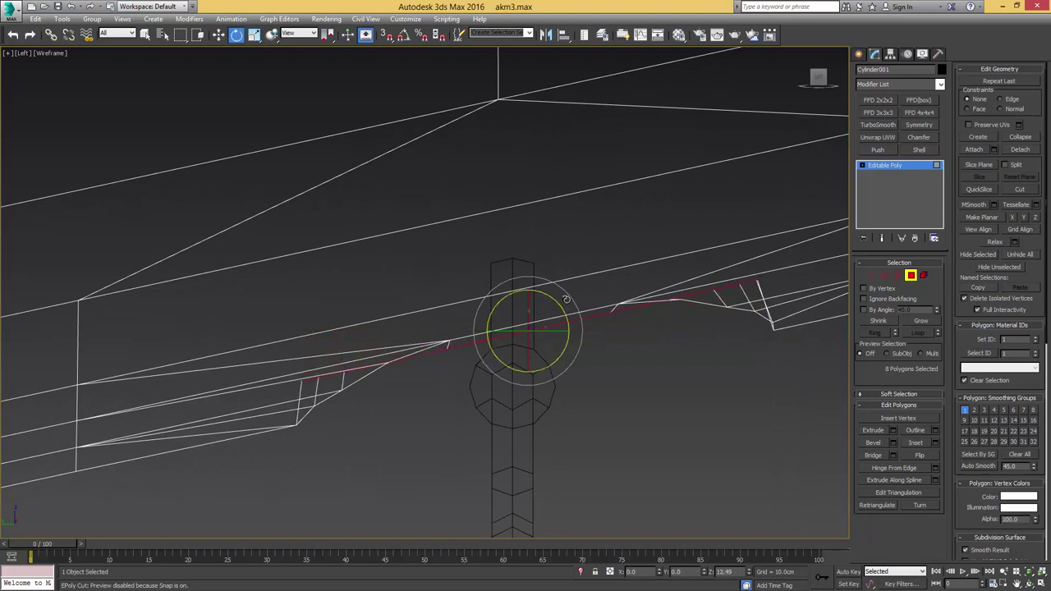
# Step: Move the recess floor about 0.13 cm deeper into the stock and scale it to 105% along its local X axis
pyautogui.press('w')
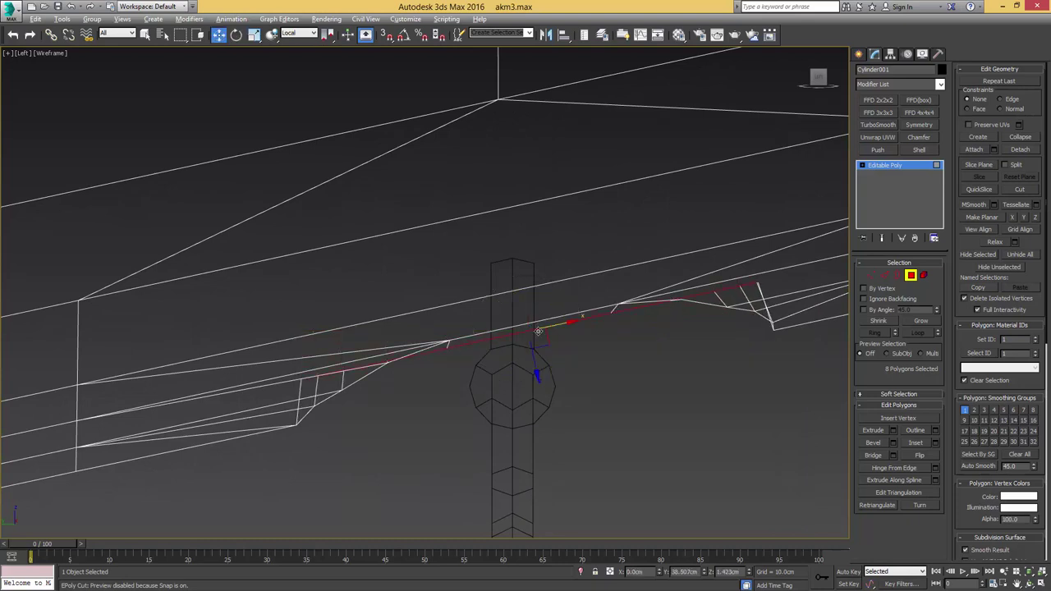
pyautogui.moveTo(535, 365); pyautogui.dragTo(533, 348)
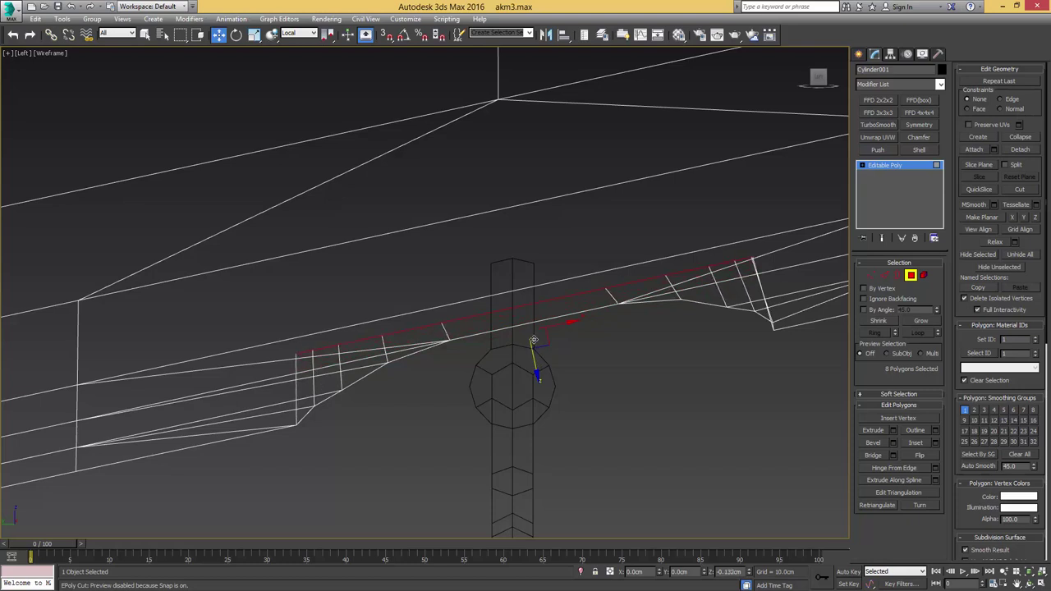
pyautogui.press('r')
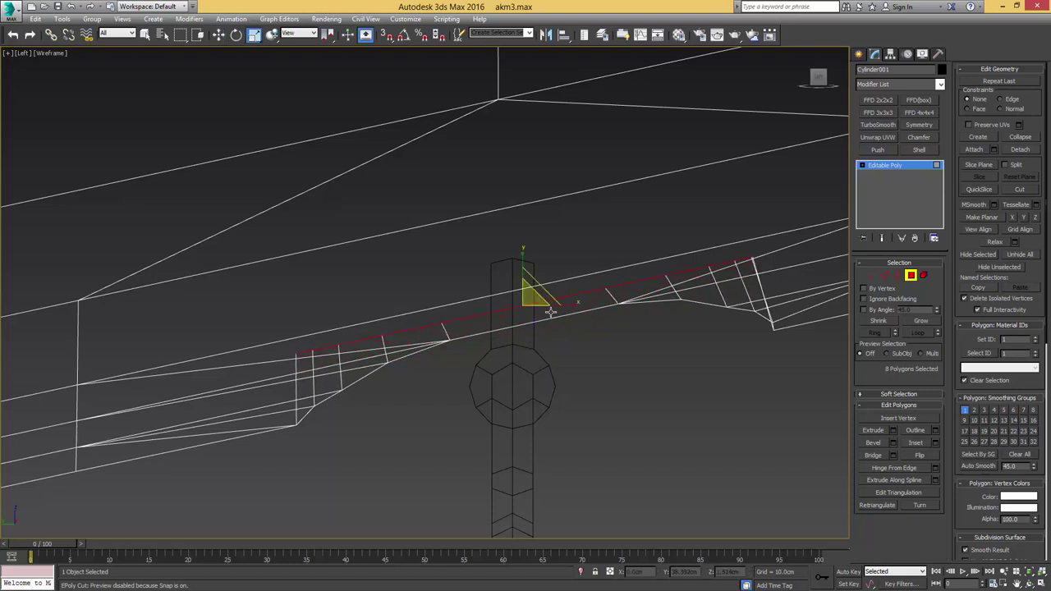
pyautogui.rightClick(551, 312)
pyautogui.click(571, 293)
pyautogui.moveTo(573, 293); pyautogui.dragTo(571, 291)
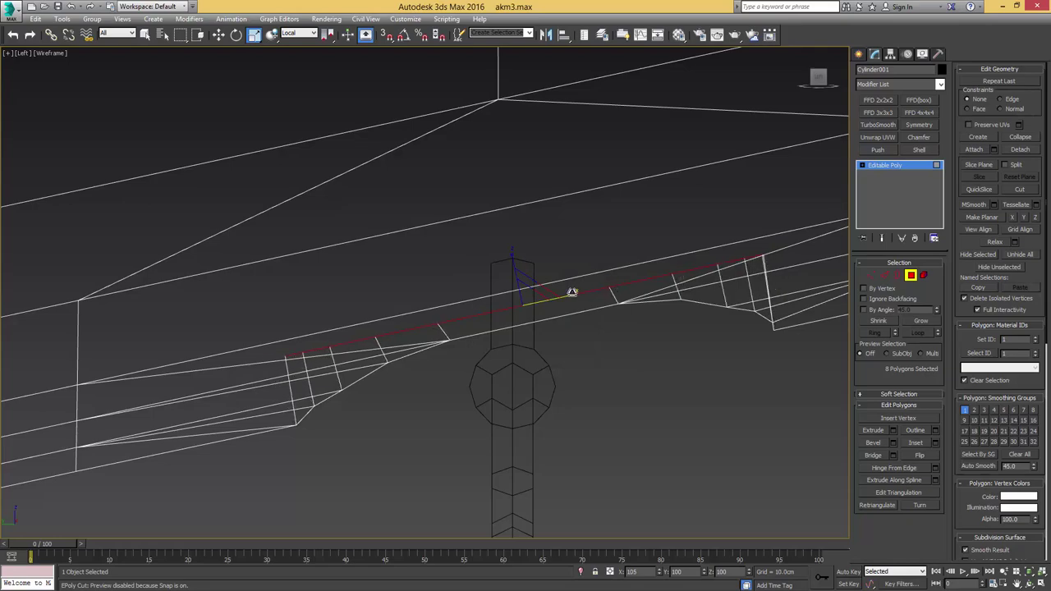
pyautogui.press('F3')
pyautogui.keyDown('alt'); pyautogui.moveTo(572, 293); pyautogui.dragTo(550, 314, button='middle'); pyautogui.keyUp('alt')
pyautogui.scroll(-5, 543, 316)
pyautogui.press('4')
# Step: Copy the lower butt plate screw as Cylinder004 and place it beside the sling loop under the stock
pyautogui.scroll(-3, 493, 313)
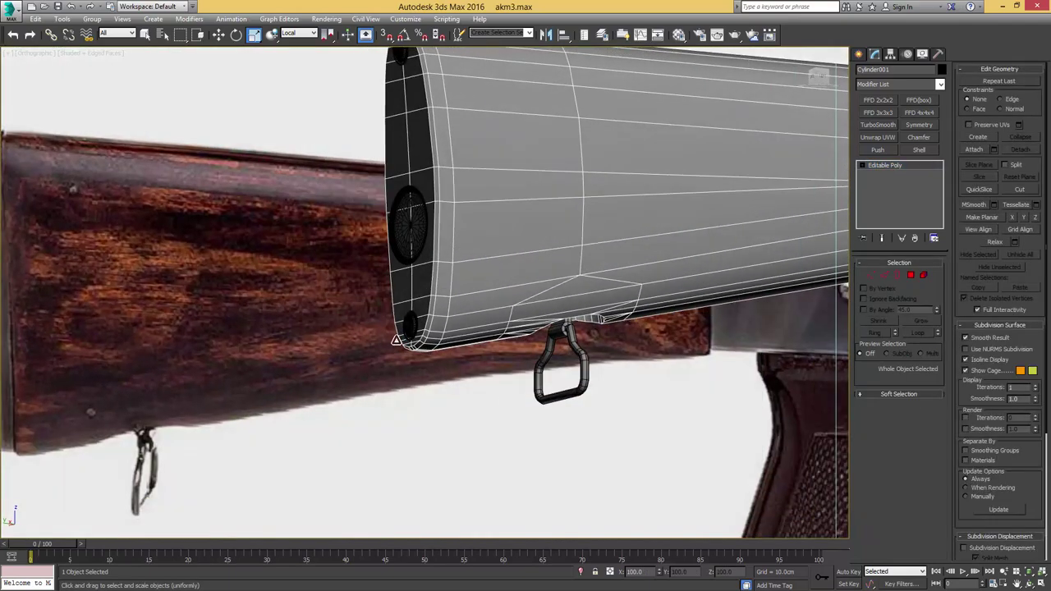
pyautogui.scroll(5, 402, 332)
pyautogui.press('q')
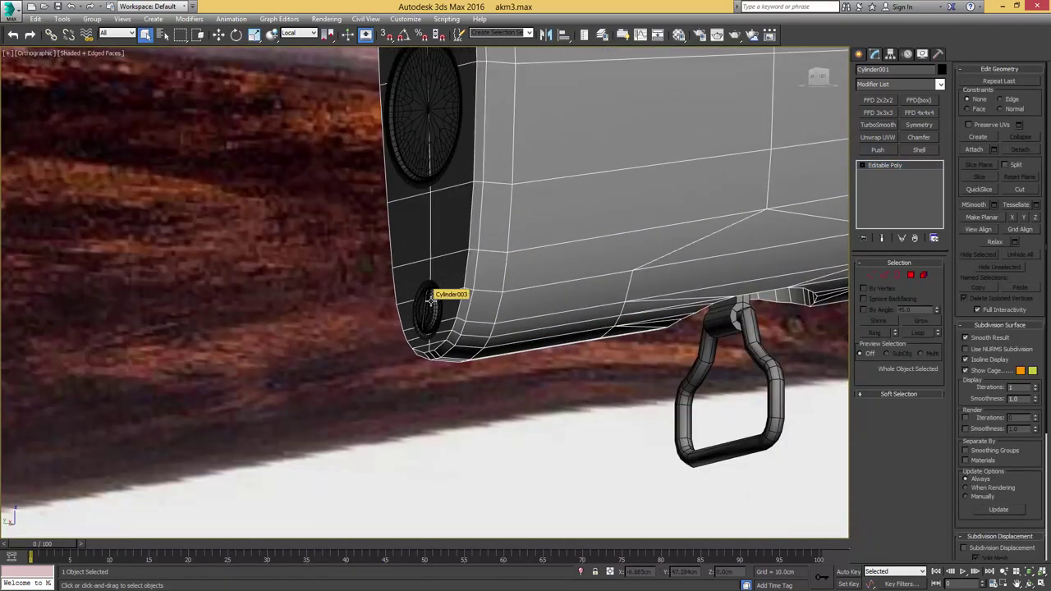
pyautogui.click(430, 300)
pyautogui.scroll(3, 431, 300)
pyautogui.scroll(-5, 431, 301)
pyautogui.keyDown('alt'); pyautogui.moveTo(431, 300); pyautogui.dragTo(472, 337, button='middle'); pyautogui.keyUp('alt')
pyautogui.press('w')
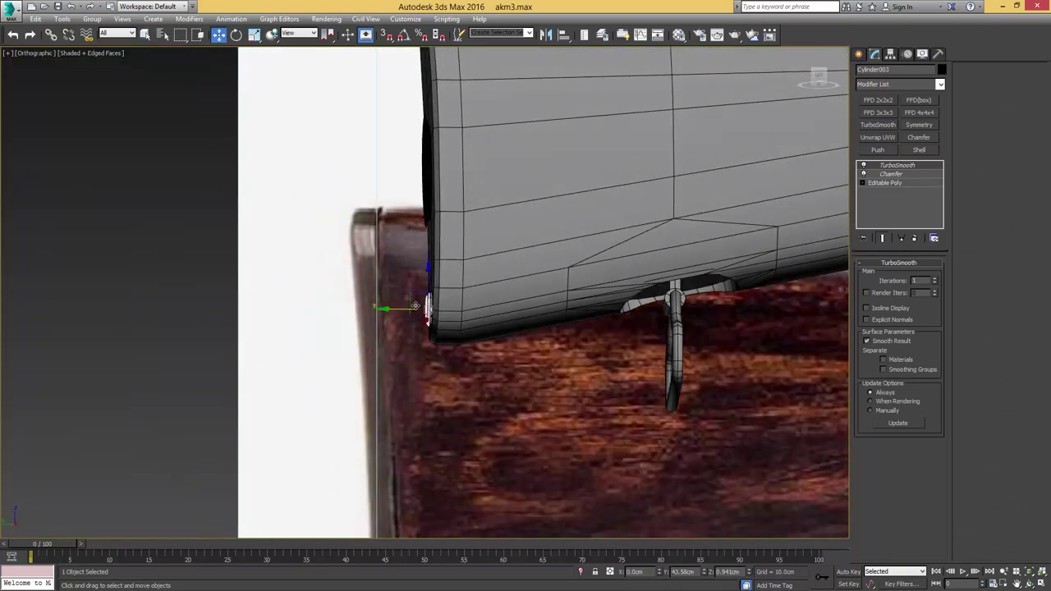
pyautogui.keyDown('shift'); pyautogui.moveTo(413, 293); pyautogui.dragTo(628, 293); pyautogui.keyUp('shift')
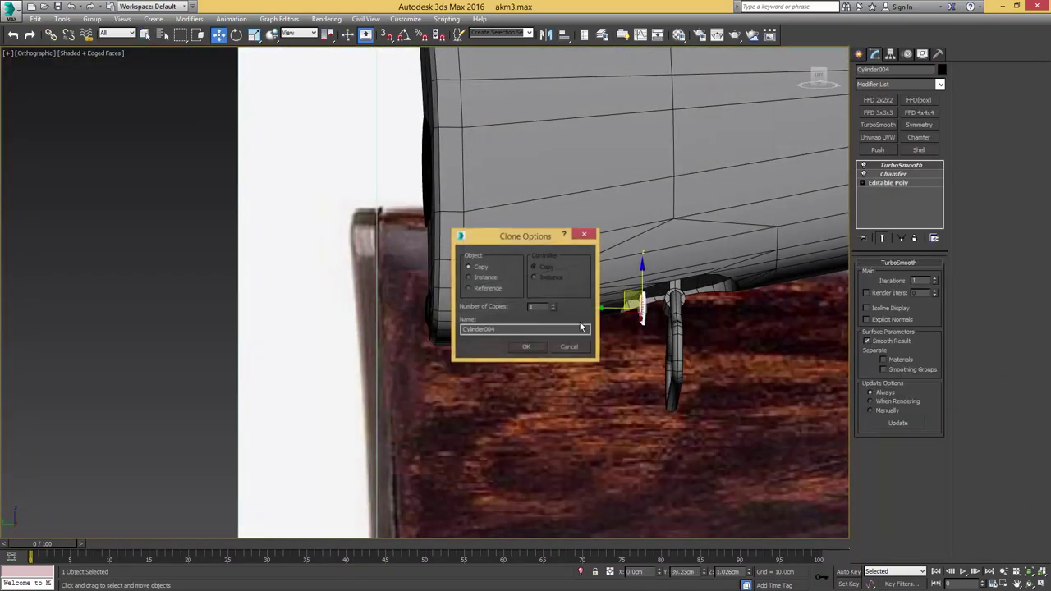
pyautogui.click(540, 347)
# Step: Rotate the copied screw parallel to the stock's sloped underside and move it up to the sling-loop recess
pyautogui.moveTo(645, 286); pyautogui.dragTo(552, 302, button='middle')
pyautogui.scroll(5, 553, 302)
pyautogui.press('e')
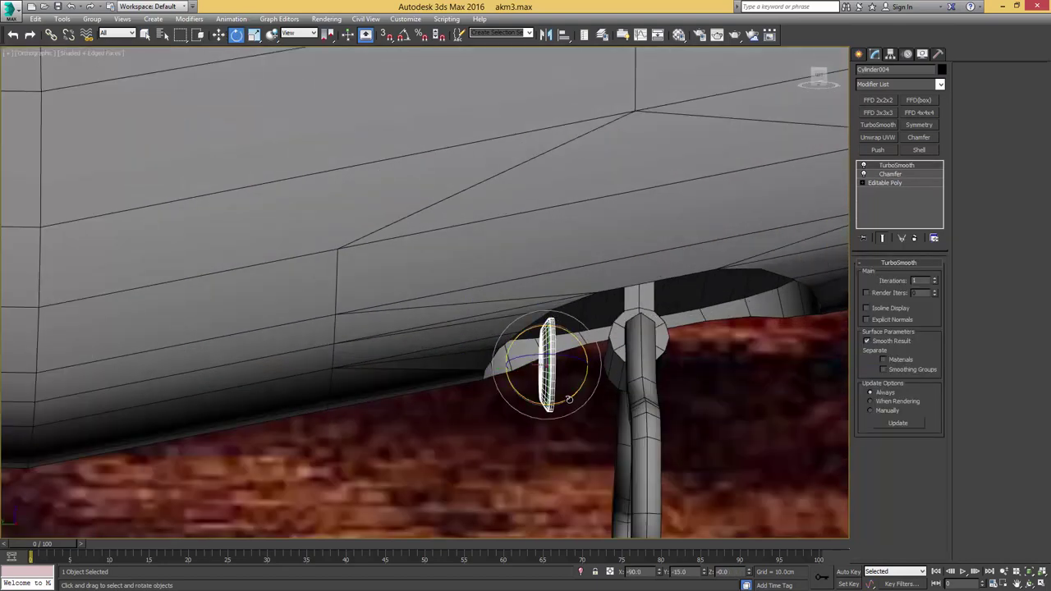
pyautogui.moveTo(569, 400); pyautogui.dragTo(600, 336)
pyautogui.hotkey('ctrl', 'z')
pyautogui.press('l')
pyautogui.press('F3')
pyautogui.scroll(-5, 464, 358)
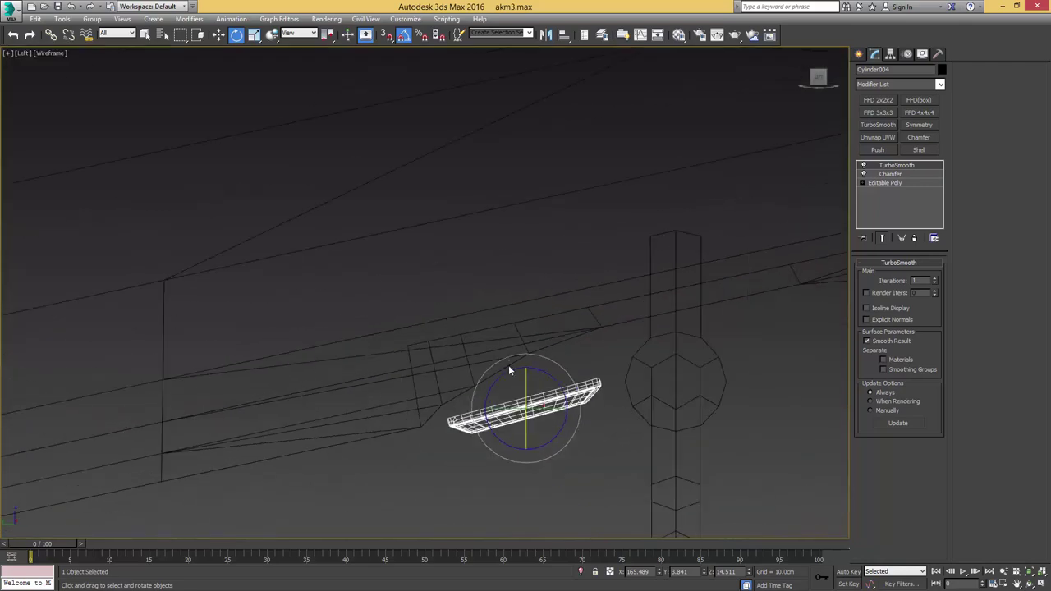
pyautogui.press('w')
pyautogui.moveTo(540, 384)
pyautogui.mouseDown()
pyautogui.moveTo(536, 320)
pyautogui.moveTo(505, 342)
pyautogui.moveTo(472, 325)
pyautogui.mouseUp()
pyautogui.scroll(4, 537, 322)
pyautogui.press('e')
pyautogui.press('w')
# Step: Adjust the copied screw's position in the bottom view, moving it closer to the sling loop
pyautogui.press('b')
pyautogui.press('z')
pyautogui.scroll(-5, 491, 345)
pyautogui.press('F3')
pyautogui.press('r')
pyautogui.moveTo(472, 324); pyautogui.dragTo(485, 377, button='middle')
pyautogui.press('w')
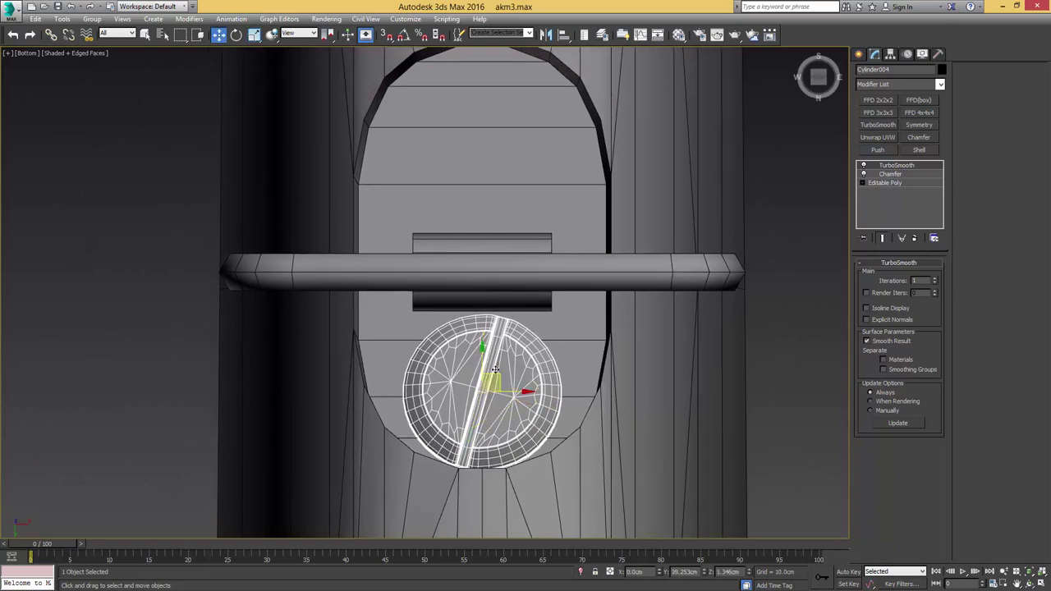
pyautogui.moveTo(495, 371); pyautogui.dragTo(495, 343)
# Step: Move the sling loop about 0.2 cm along the recess, away from the screw
pyautogui.moveTo(492, 301); pyautogui.dragTo(498, 359, button='middle')
pyautogui.click(497, 321)
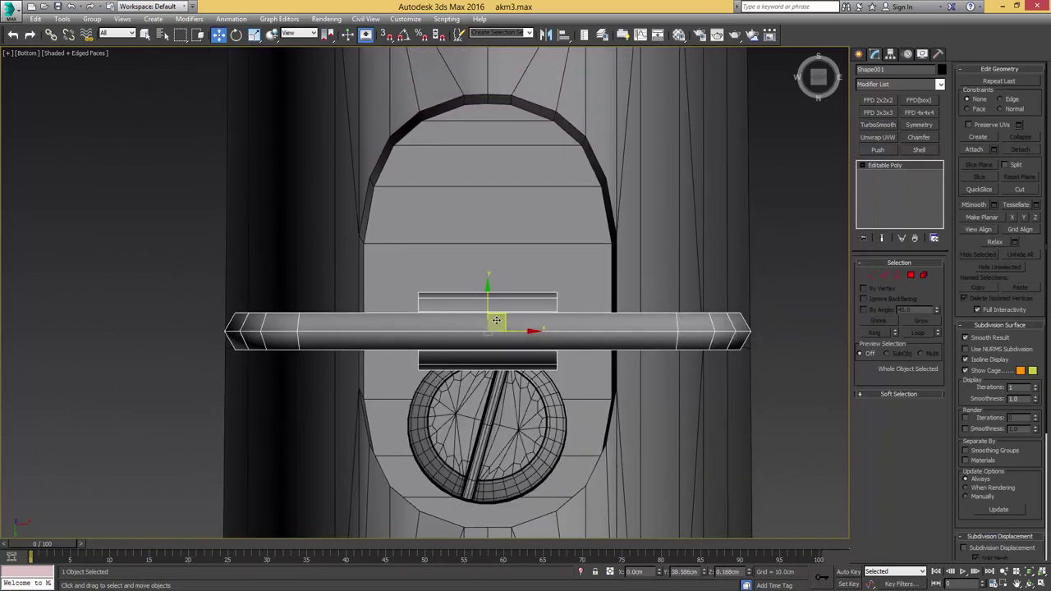
pyautogui.moveTo(488, 295); pyautogui.dragTo(488, 261)
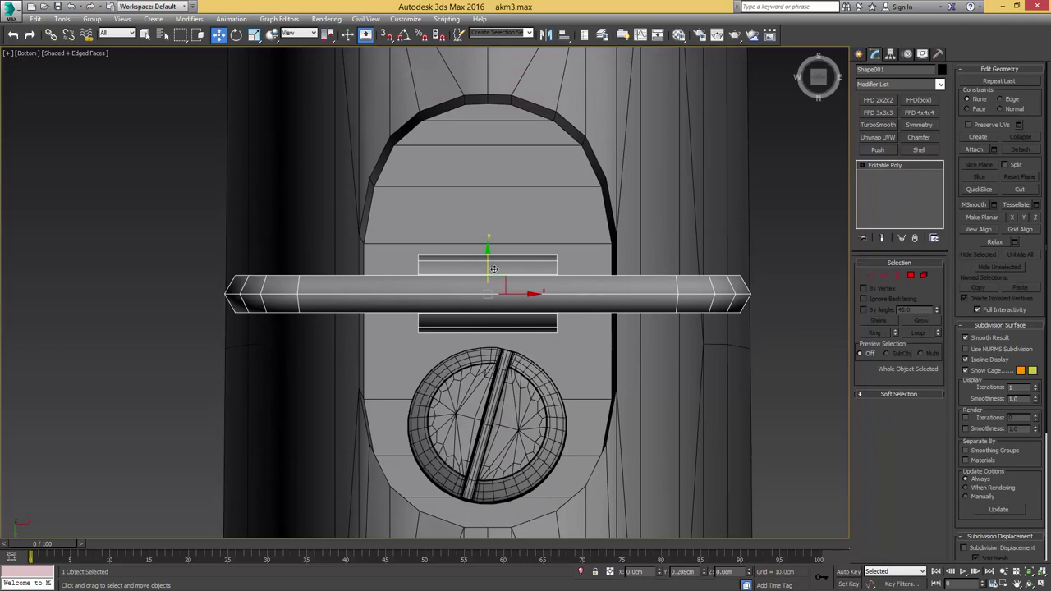
# Step: Copy the screw to the opposite end of the oval recess as Cylinder005 and center the sling loop between both screws
pyautogui.click(493, 392)
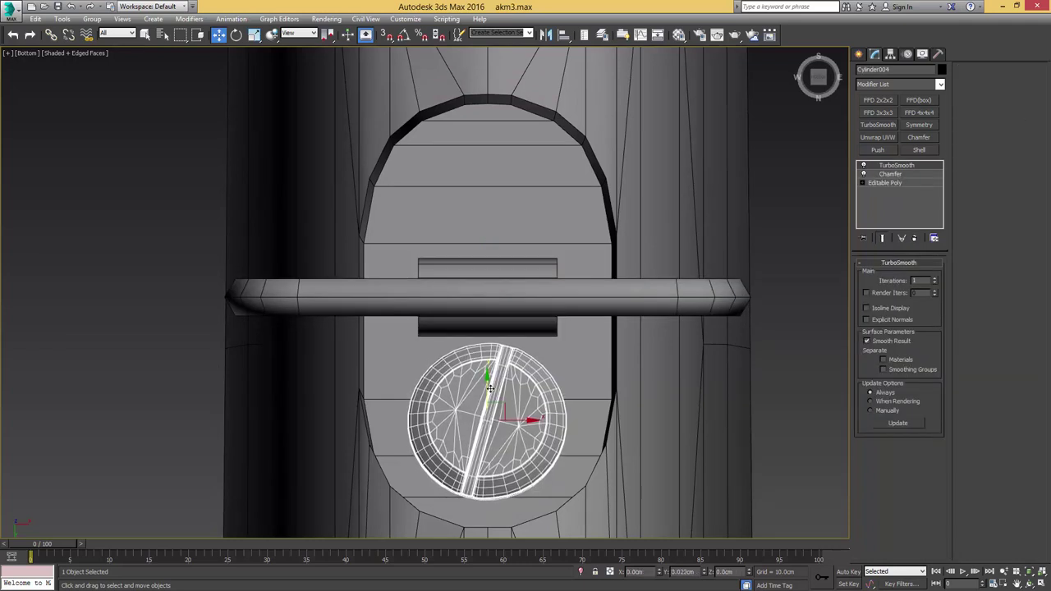
pyautogui.keyDown('shift'); pyautogui.moveTo(490, 386); pyautogui.dragTo(509, 160); pyautogui.keyUp('shift')
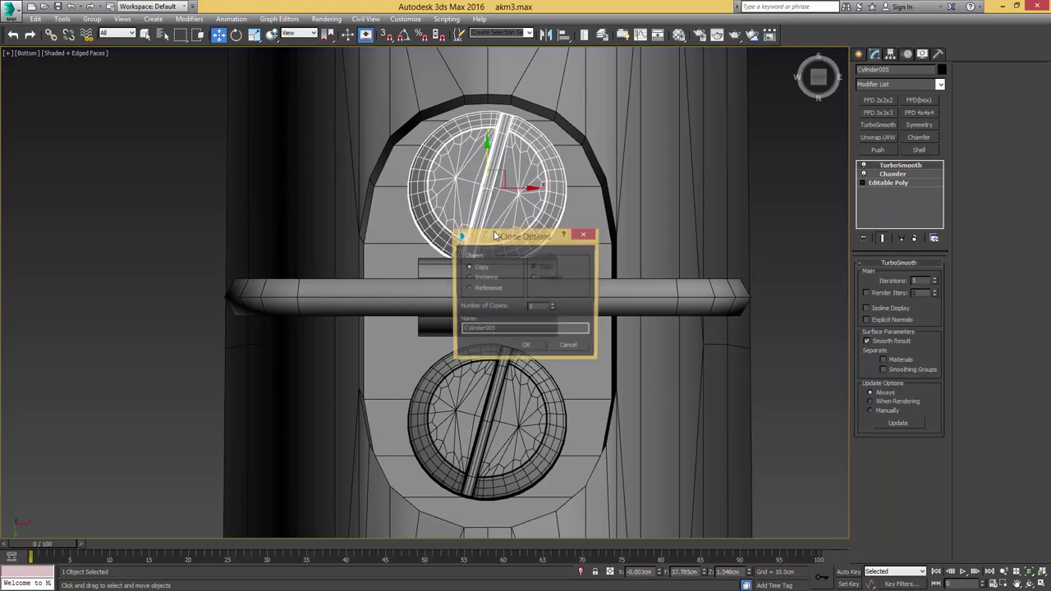
pyautogui.click(525, 347)
pyautogui.click(494, 298)
pyautogui.moveTo(487, 267); pyautogui.dragTo(487, 274)
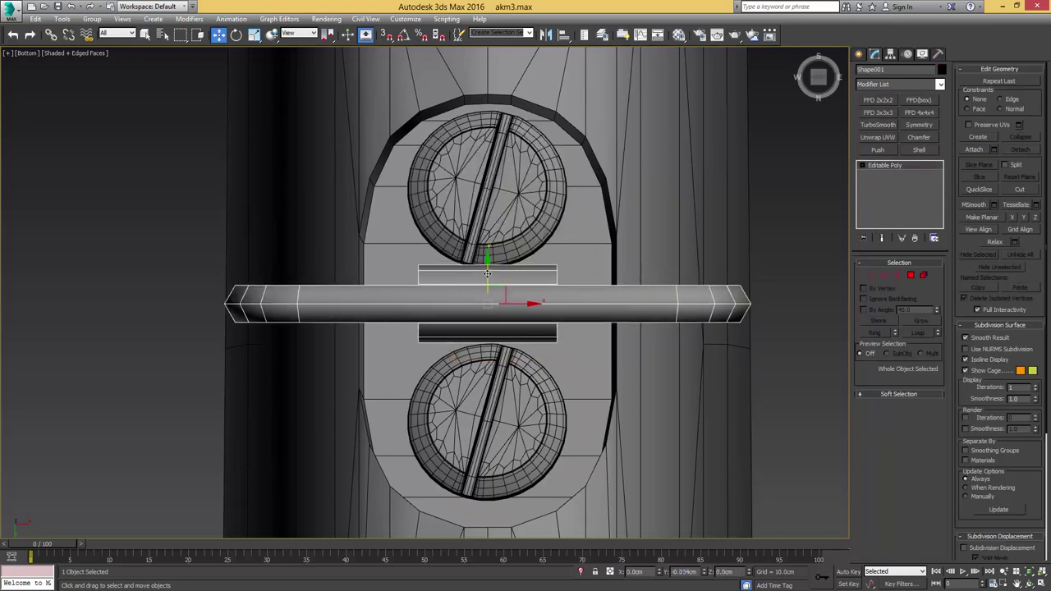
# Step: Raise the copied screw Cylinder005 in the left view to seat it inside the oval sling-loop recess
pyautogui.scroll(-3, 489, 276)
pyautogui.keyDown('alt'); pyautogui.moveTo(489, 276); pyautogui.dragTo(532, 250, button='middle'); pyautogui.keyUp('alt')
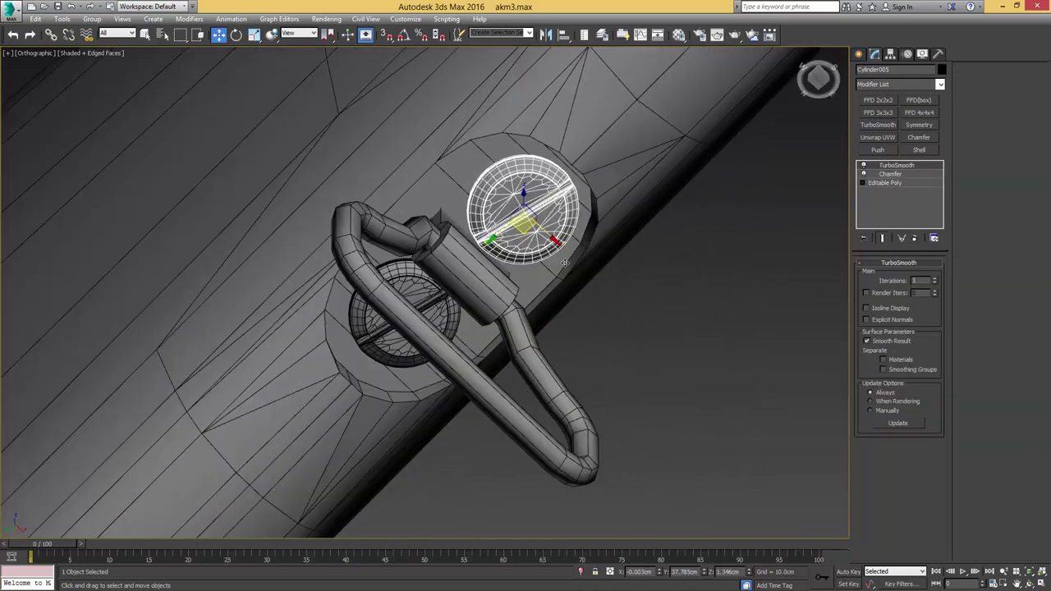
pyautogui.keyDown('alt'); pyautogui.moveTo(607, 316); pyautogui.dragTo(562, 268, button='middle'); pyautogui.keyUp('alt')
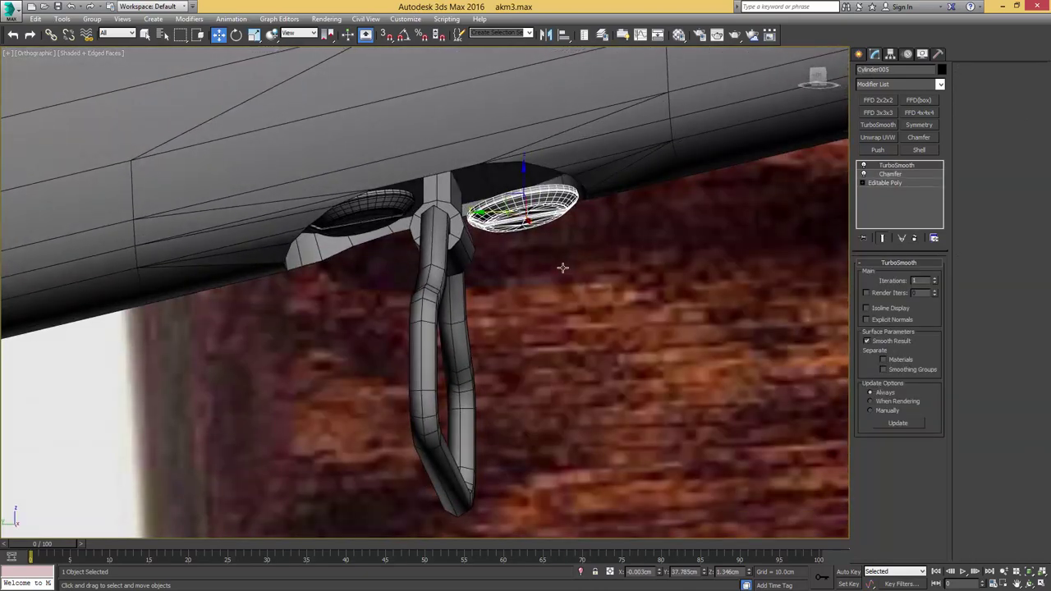
pyautogui.press('l')
pyautogui.scroll(-3, 461, 267)
pyautogui.press('F3')
pyautogui.moveTo(462, 246); pyautogui.dragTo(568, 302, button='middle')
pyautogui.scroll(1, 569, 304)
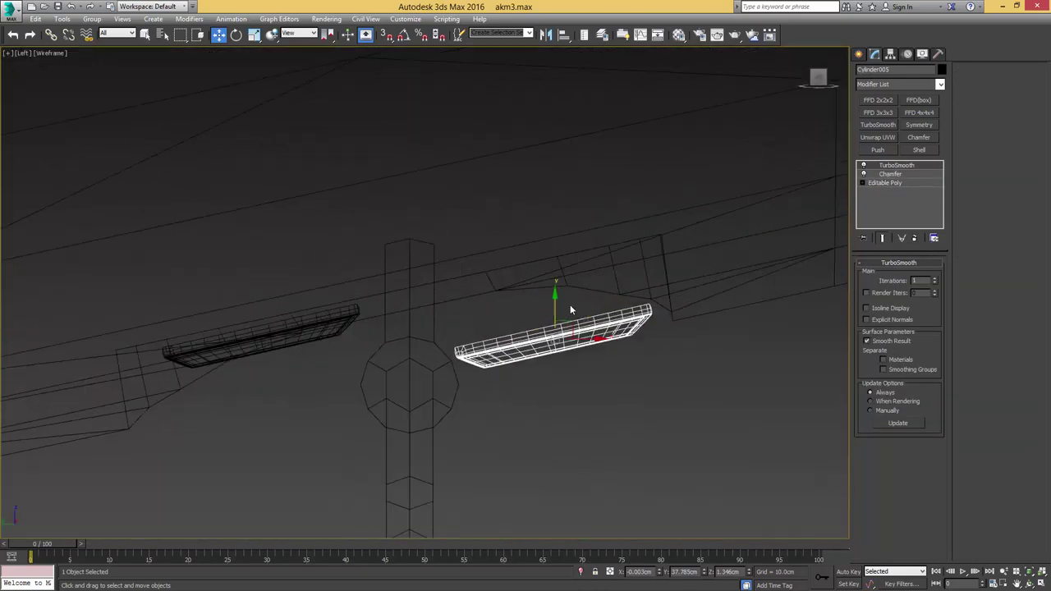
pyautogui.moveTo(568, 320); pyautogui.dragTo(561, 257)
pyautogui.scroll(2, 561, 259)
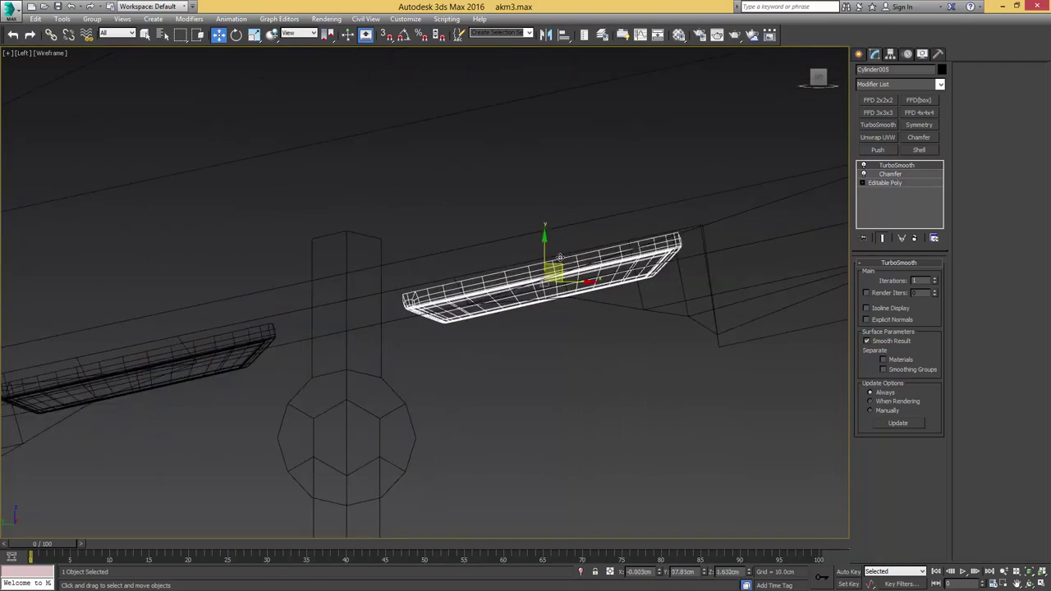
pyautogui.scroll(-5, 487, 356)
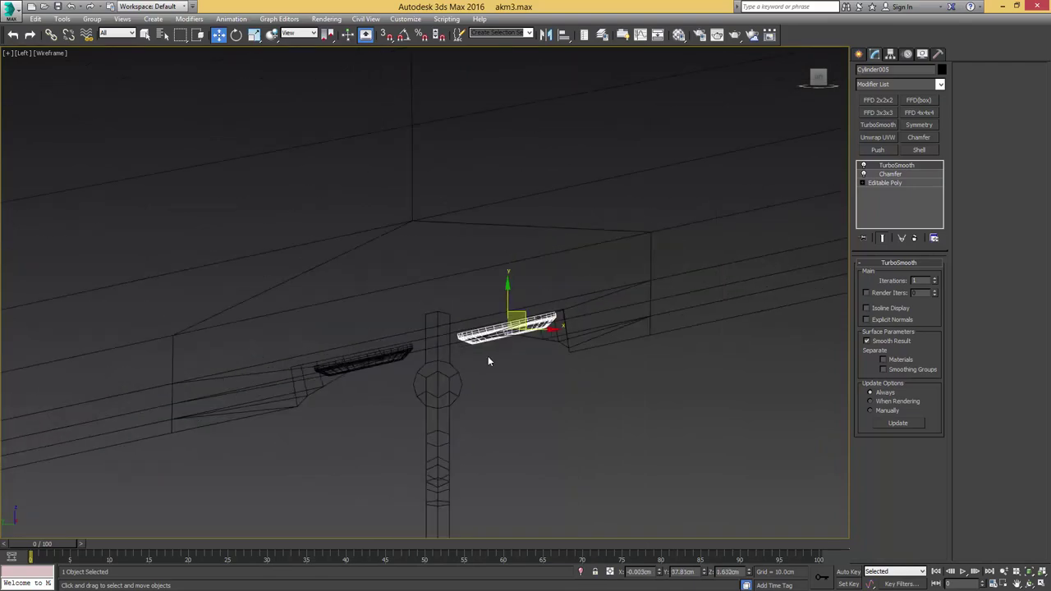
# Step: Rotate screw Cylinder005 about its own axis to turn its slot to a different angle from the other screw
pyautogui.press('F3')
pyautogui.scroll(-3, 498, 376)
pyautogui.keyDown('alt'); pyautogui.moveTo(499, 381); pyautogui.dragTo(478, 326, button='middle'); pyautogui.keyUp('alt')
pyautogui.scroll(-1, 477, 326)
pyautogui.click(182, 334)
pyautogui.press('F4')
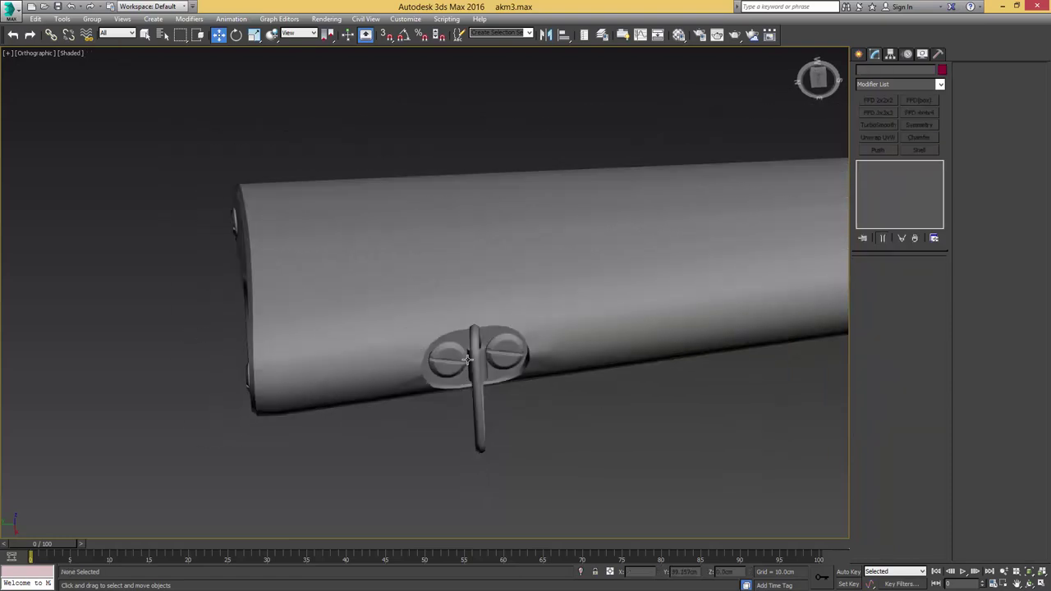
pyautogui.scroll(5, 478, 353)
pyautogui.click(545, 334)
pyautogui.press('e')
pyautogui.keyDown('alt'); pyautogui.moveTo(544, 329); pyautogui.dragTo(554, 373, button='middle'); pyautogui.keyUp('alt')
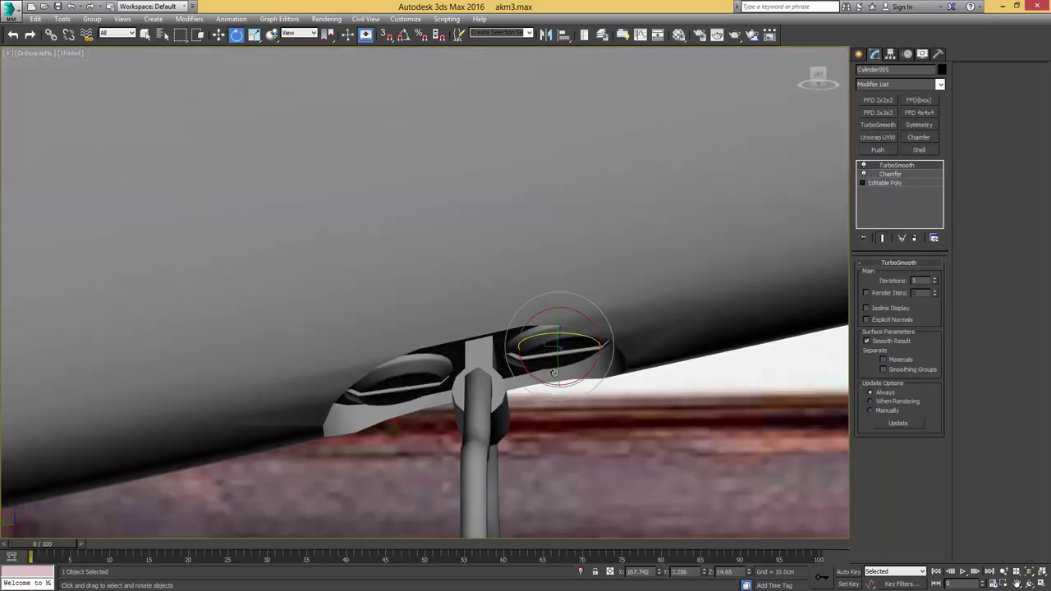
pyautogui.press('l')
pyautogui.press('z')
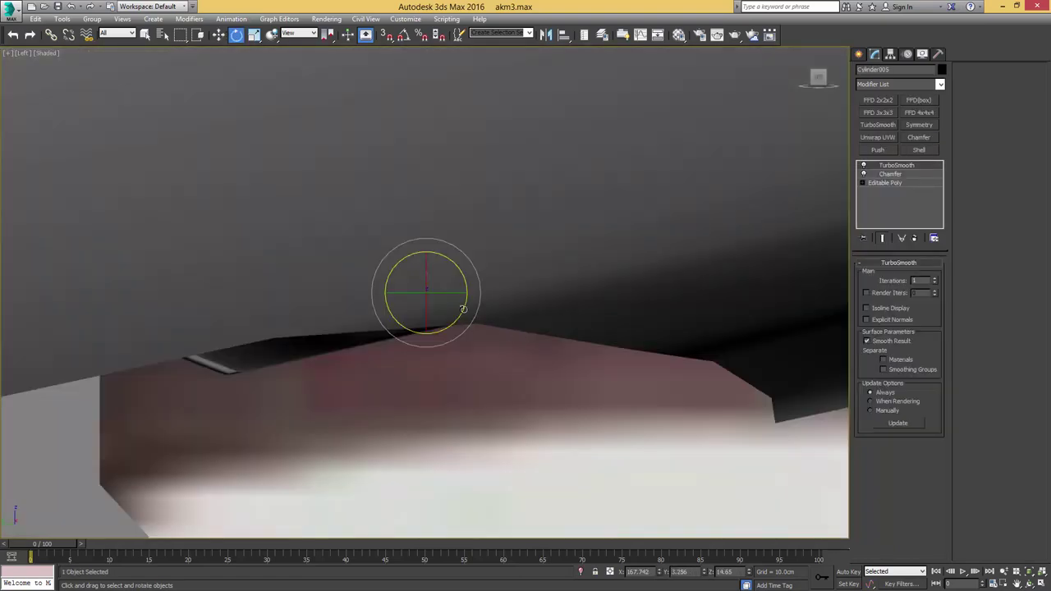
pyautogui.press('F3')
pyautogui.keyDown('alt'); pyautogui.rightClick(446, 282); pyautogui.keyUp('alt')
pyautogui.click(473, 273)
pyautogui.moveTo(447, 288); pyautogui.dragTo(475, 332)
pyautogui.press('F3')
pyautogui.scroll(-5, 478, 339)
pyautogui.keyDown('alt'); pyautogui.moveTo(478, 339); pyautogui.dragTo(436, 351, button='middle'); pyautogui.keyUp('alt')
pyautogui.scroll(-8, 457, 288)
# Step: Select 11 polygons on the upper side of the stock's receiver end, beside the tang slot
pyautogui.press('q')
pyautogui.click(498, 358)
pyautogui.press('F4')
pyautogui.scroll(-3, 499, 358)
pyautogui.keyDown('alt'); pyautogui.moveTo(499, 358); pyautogui.dragTo(526, 343, button='middle'); pyautogui.keyUp('alt')
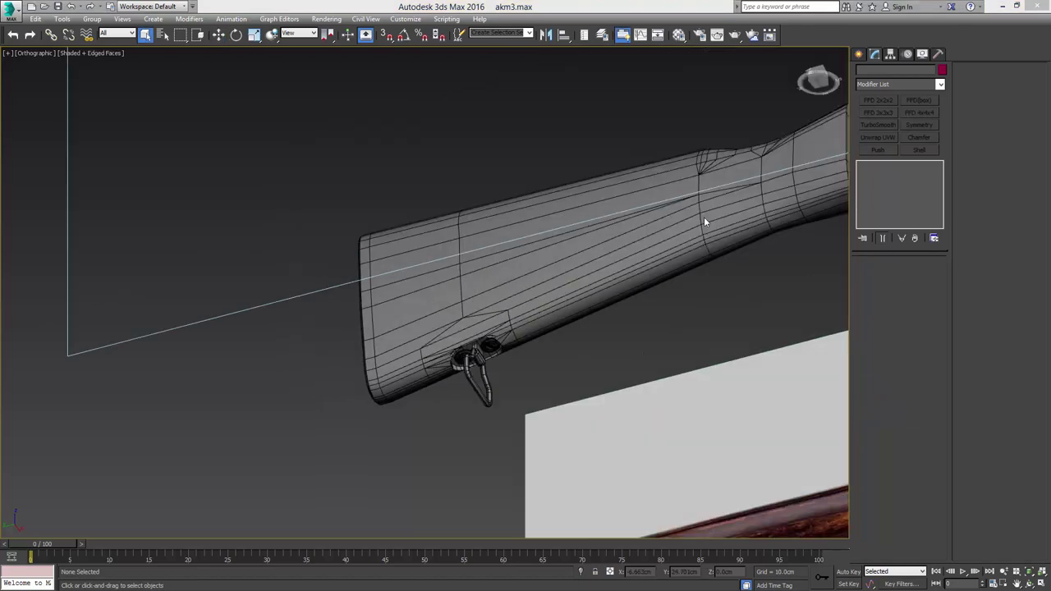
pyautogui.click(705, 218)
pyautogui.moveTo(707, 174); pyautogui.dragTo(633, 227, button='middle')
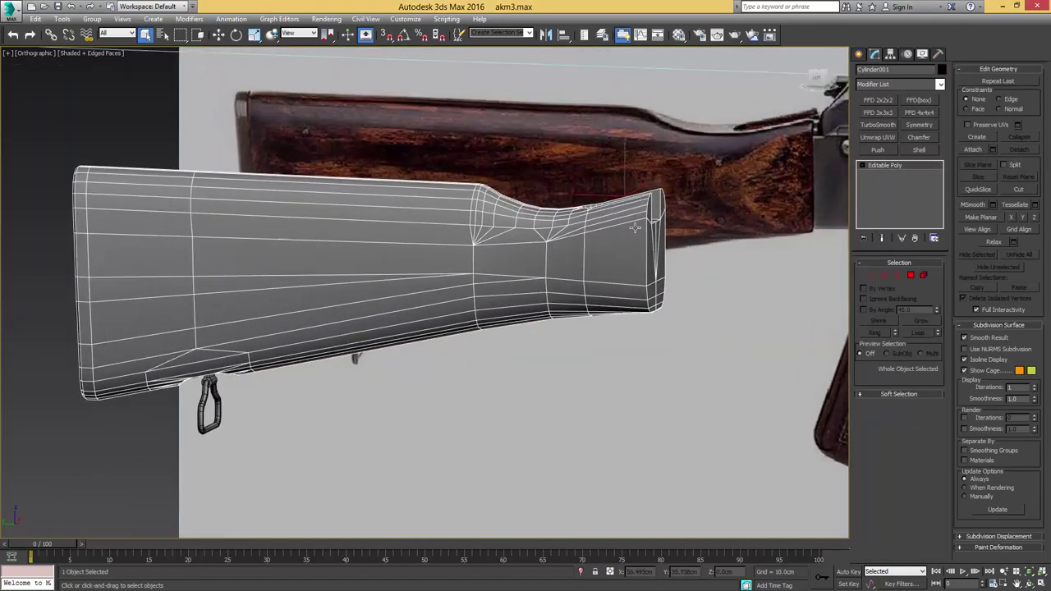
pyautogui.scroll(5, 633, 228)
pyautogui.press('4')
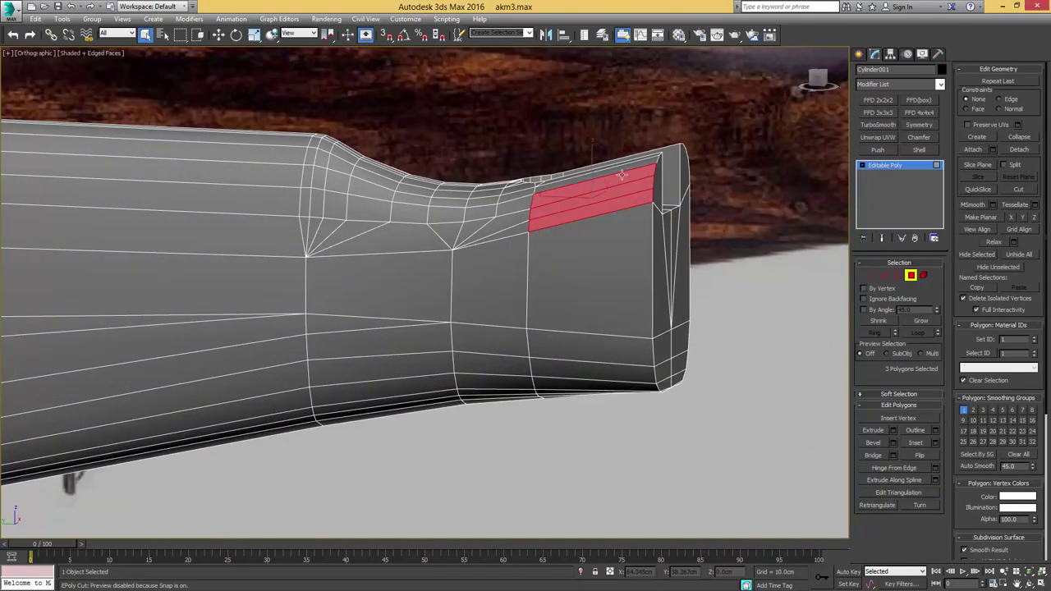
pyautogui.keyDown('alt'); pyautogui.moveTo(634, 164); pyautogui.dragTo(632, 181, button='middle'); pyautogui.keyUp('alt')
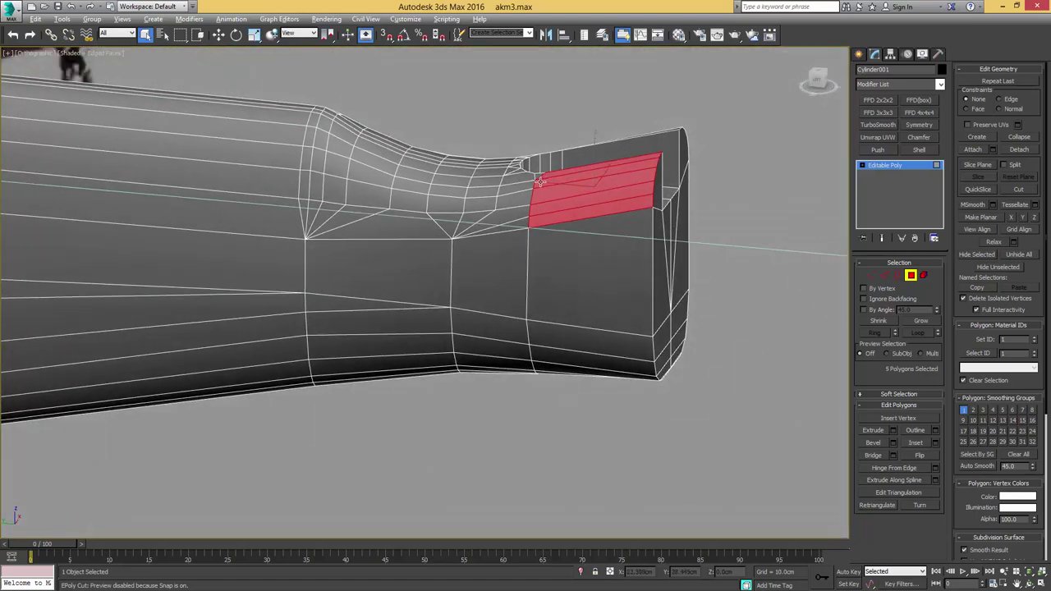
pyautogui.keyDown('alt'); pyautogui.moveTo(540, 181); pyautogui.dragTo(518, 213, button='middle'); pyautogui.keyUp('alt')
pyautogui.scroll(2, 517, 213)
pyautogui.keyDown('ctrl'); pyautogui.click(517, 213); pyautogui.keyUp('ctrl')
pyautogui.keyDown('ctrl'); pyautogui.click(518, 200); pyautogui.keyUp('ctrl')
pyautogui.keyDown('ctrl'); pyautogui.click(520, 179); pyautogui.keyUp('ctrl')
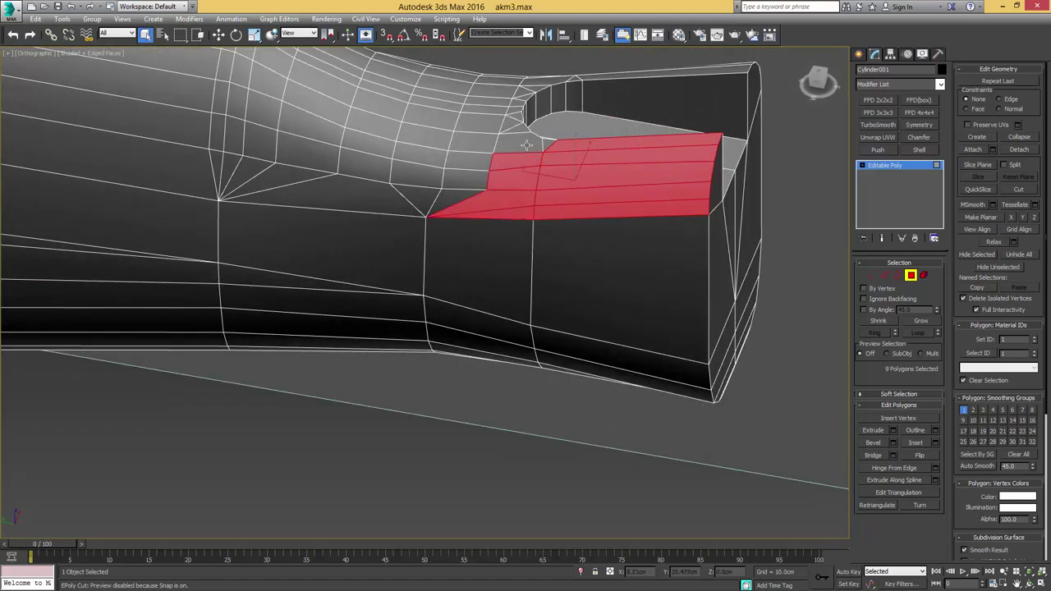
pyautogui.keyDown('alt'); pyautogui.moveTo(611, 223); pyautogui.dragTo(581, 190, button='middle'); pyautogui.keyUp('alt')
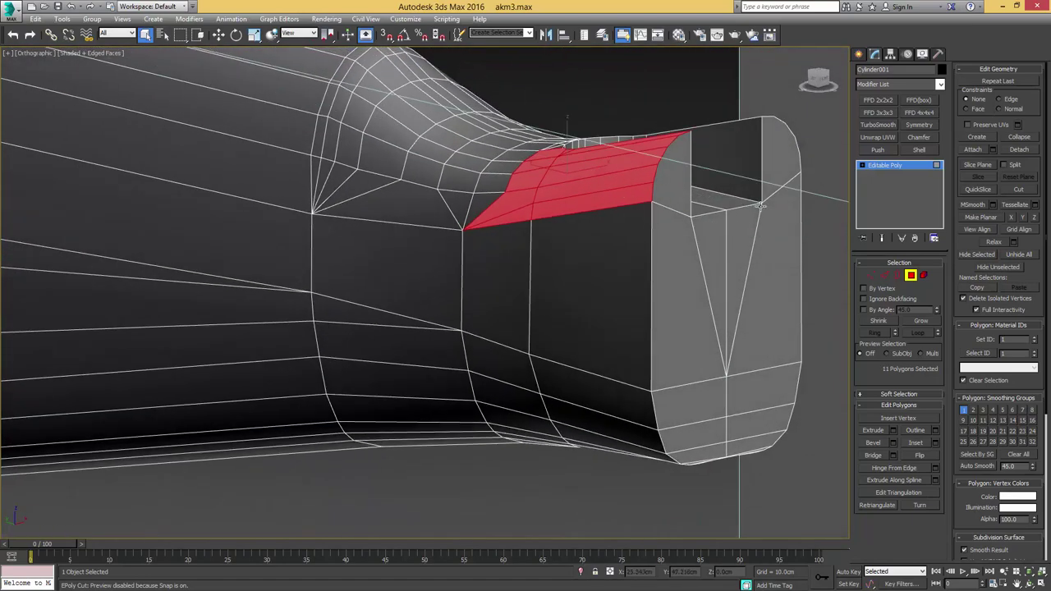
# Step: Check the tang-slot reference photo and add the four neighbouring polygons toward the wrist to the selection
pyautogui.moveTo(1050, 72); pyautogui.dragTo(765, 74)
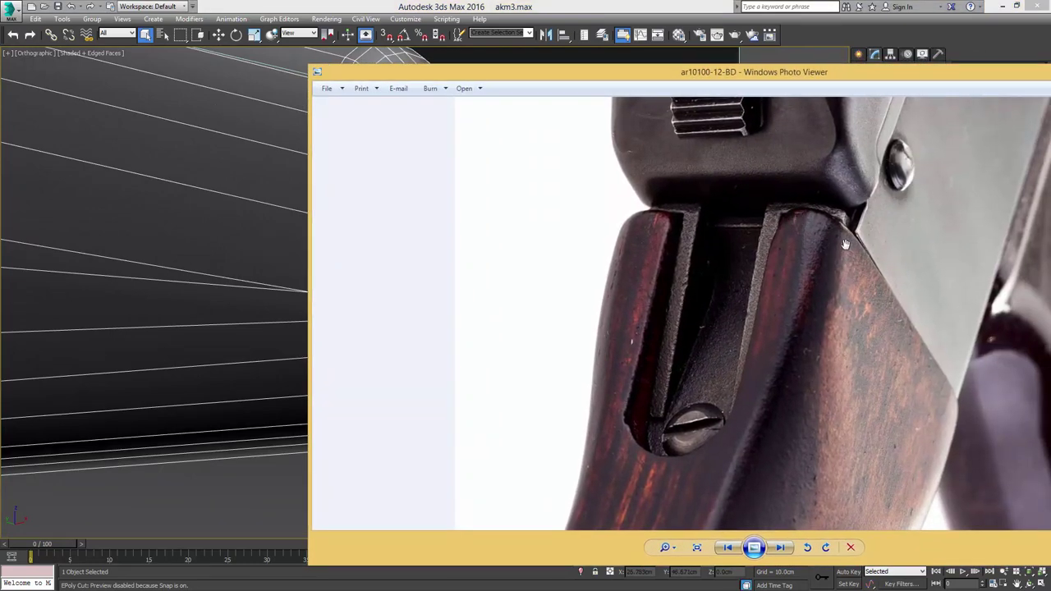
pyautogui.moveTo(796, 74); pyautogui.dragTo(1050, 89)
pyautogui.moveTo(635, 164); pyautogui.dragTo(644, 224, button='middle')
pyautogui.scroll(4, 582, 224)
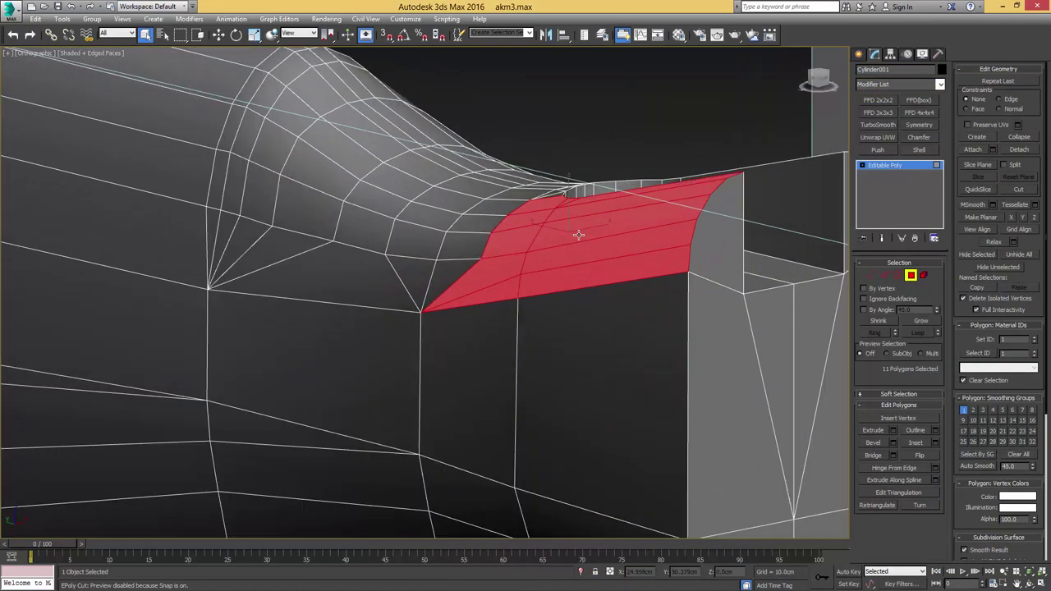
pyautogui.keyDown('ctrl'); pyautogui.click(409, 276); pyautogui.keyUp('ctrl')
pyautogui.keyDown('ctrl'); pyautogui.click(415, 257); pyautogui.keyUp('ctrl')
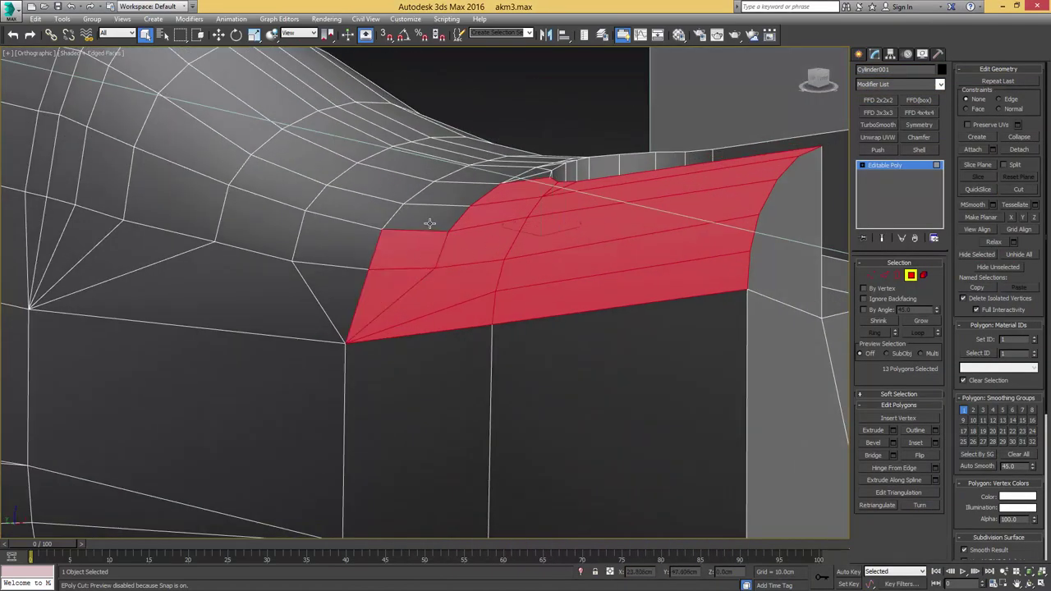
pyautogui.keyDown('ctrl'); pyautogui.click(430, 224); pyautogui.keyUp('ctrl')
pyautogui.keyDown('ctrl'); pyautogui.click(453, 200); pyautogui.keyUp('ctrl')
pyautogui.scroll(-4, 509, 220)
pyautogui.keyDown('alt'); pyautogui.moveTo(509, 220); pyautogui.dragTo(499, 216, button='middle'); pyautogui.keyUp('alt')
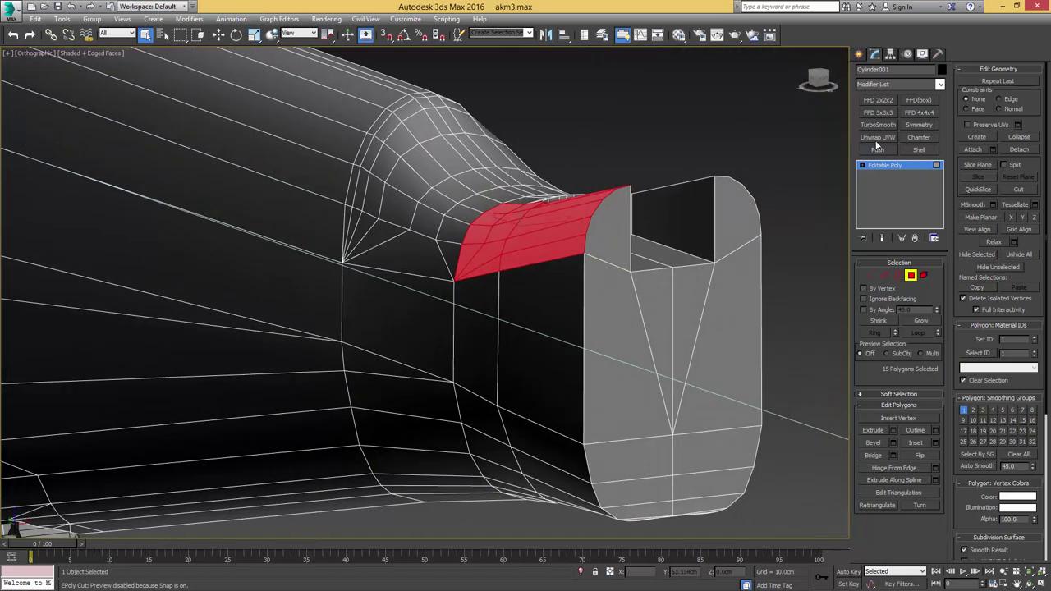
# Step: Apply an FFD 2x2x2 modifier to the selected polygons and raise its lower outer control point at the receiver end
pyautogui.click(878, 100)
pyautogui.press('1')
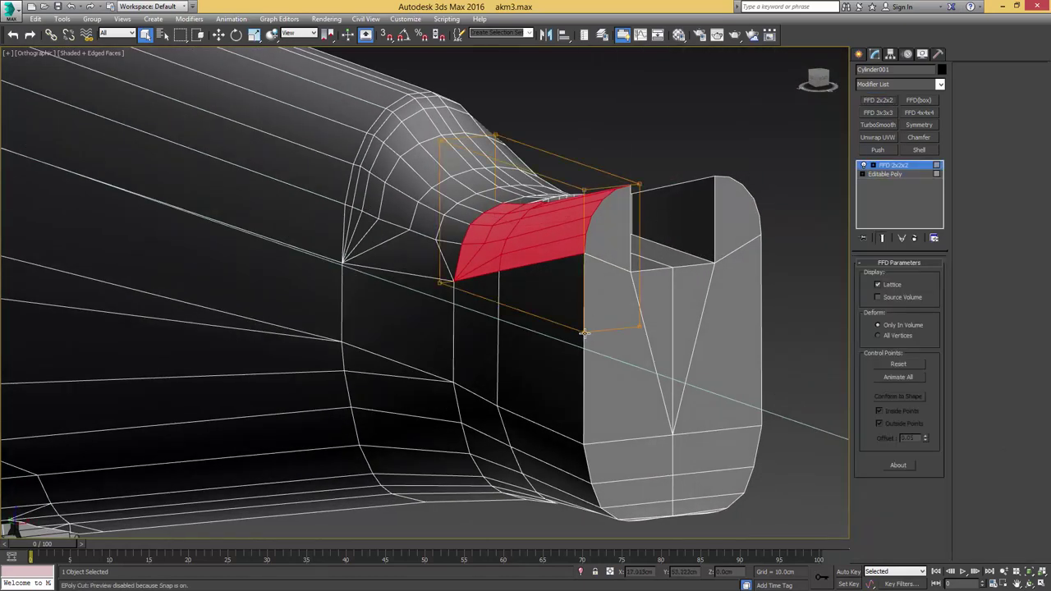
pyautogui.press('w')
pyautogui.moveTo(583, 304); pyautogui.dragTo(582, 229)
# Step: Raise the FFD's lower outer control point toward the wrist, fine-tune the receiver-end one, and collapse the modifier
pyautogui.keyDown('alt'); pyautogui.moveTo(464, 268); pyautogui.dragTo(378, 278, button='middle'); pyautogui.keyUp('alt')
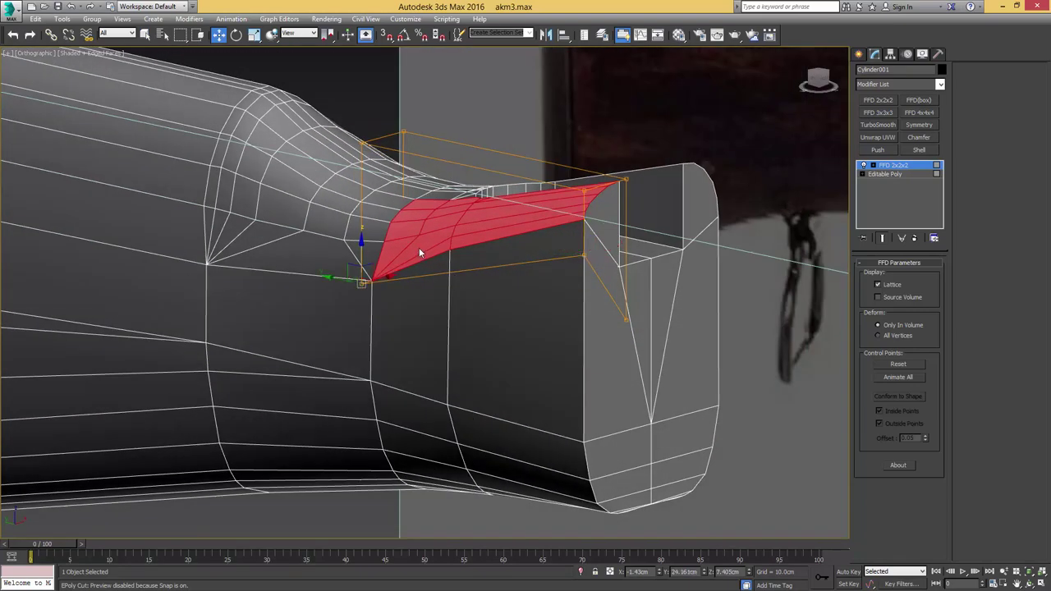
pyautogui.moveTo(360, 258); pyautogui.dragTo(364, 244)
pyautogui.scroll(-2, 461, 249)
pyautogui.keyDown('alt'); pyautogui.moveTo(462, 248); pyautogui.dragTo(444, 247, button='middle'); pyautogui.keyUp('alt')
pyautogui.scroll(2, 444, 246)
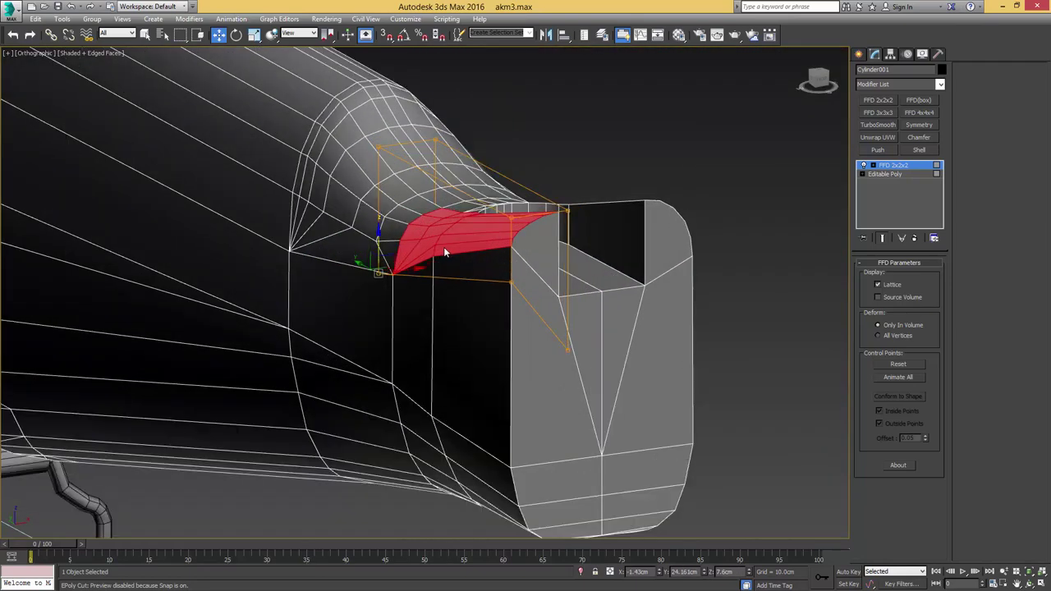
pyautogui.scroll(-1, 445, 246)
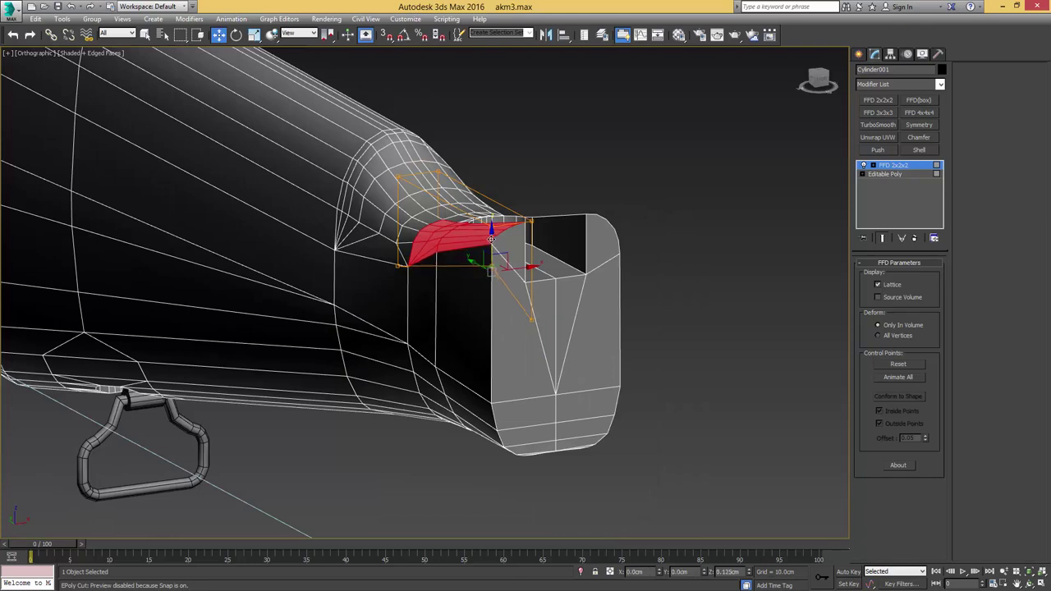
pyautogui.rightClick(894, 168)
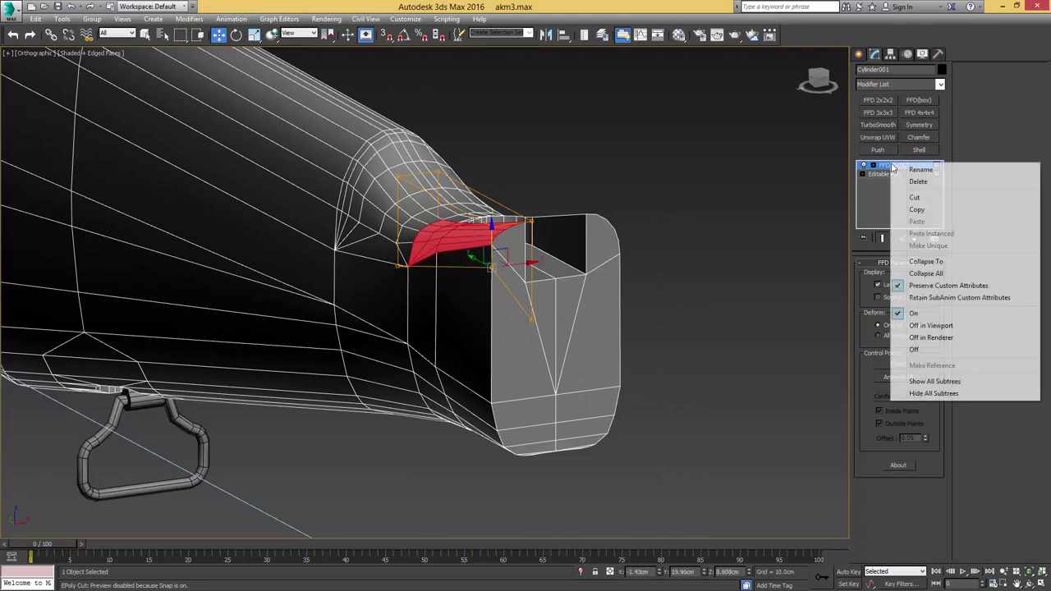
pyautogui.click(927, 258)
# Step: Lower the corner vertex at the receiver end by about 0.075 cm and raise the adjacent edge-line vertex with the Edge constraint
pyautogui.scroll(4, 528, 249)
pyautogui.press('1')
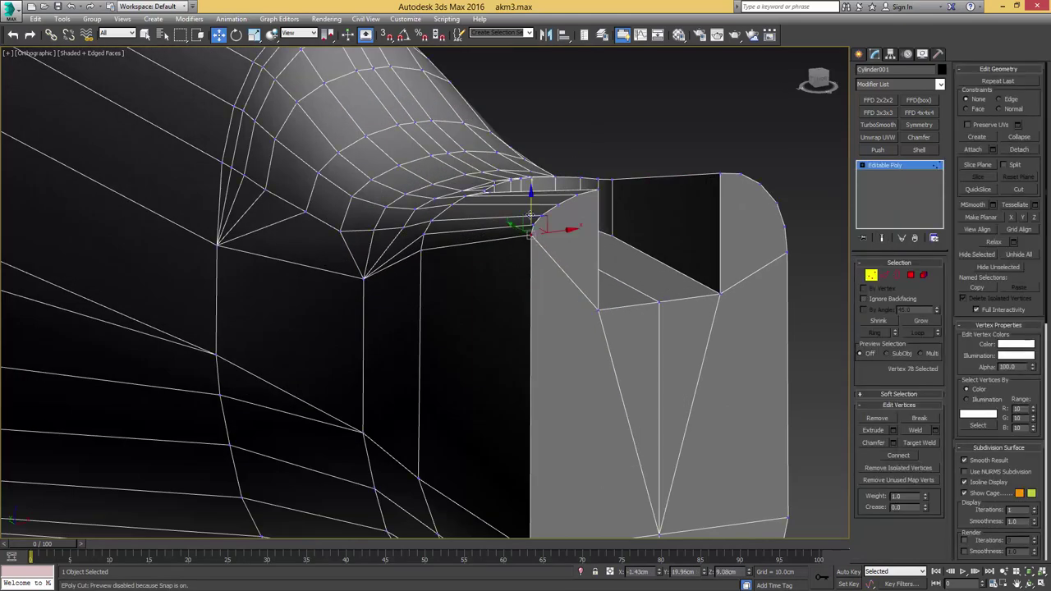
pyautogui.moveTo(531, 205); pyautogui.dragTo(531, 211)
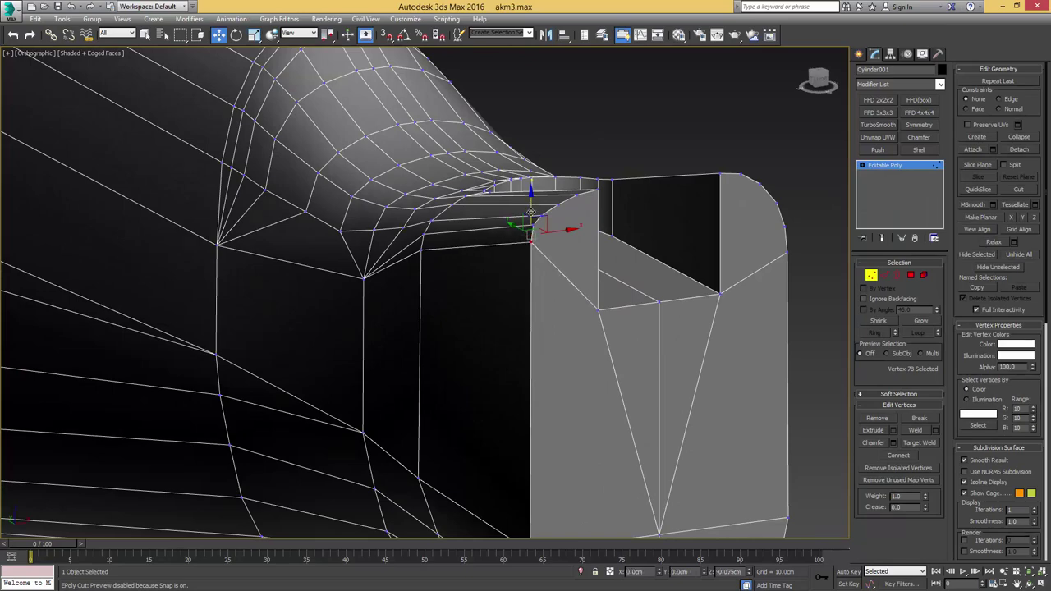
pyautogui.keyDown('alt'); pyautogui.moveTo(447, 235); pyautogui.dragTo(491, 247, button='middle'); pyautogui.keyUp('alt')
pyautogui.click(490, 266)
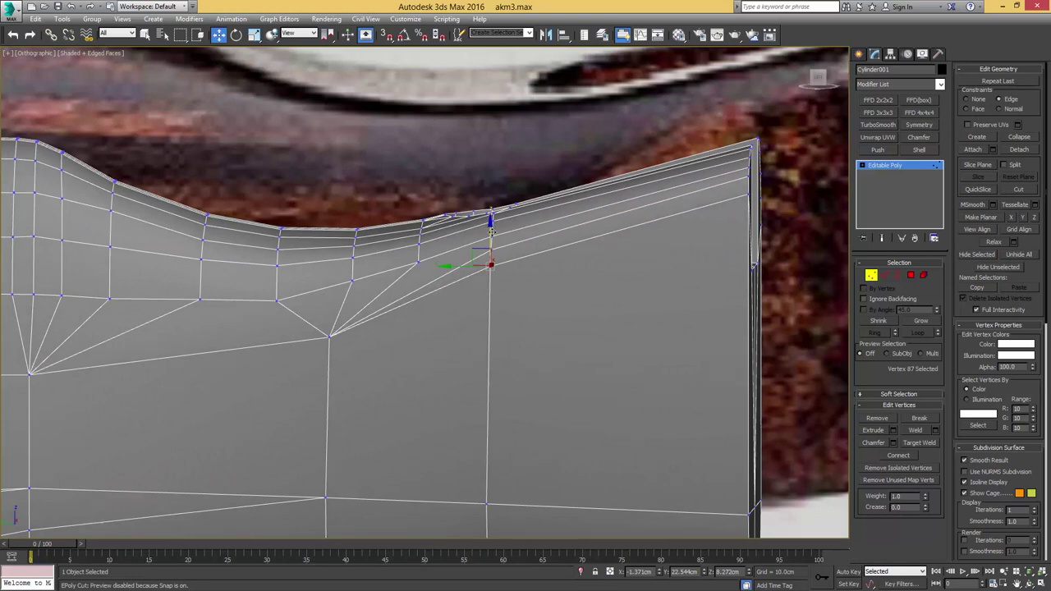
pyautogui.moveTo(491, 231)
pyautogui.mouseDown()
pyautogui.moveTo(500, 243)
pyautogui.moveTo(495, 227)
pyautogui.mouseUp()
pyautogui.moveTo(493, 228)
pyautogui.keyDown('alt'); pyautogui.mouseDown(button='middle')
pyautogui.moveTo(422, 248)
pyautogui.moveTo(490, 243)
pyautogui.mouseUp(button='middle'); pyautogui.keyUp('alt')
pyautogui.press('1')
# Step: Delete the unreshaped half of the stock's polygons in the front view, up to the center line
pyautogui.scroll(-2, 456, 244)
pyautogui.moveTo(622, 243); pyautogui.dragTo(377, 257, button='middle')
pyautogui.press('4')
pyautogui.click(625, 279)
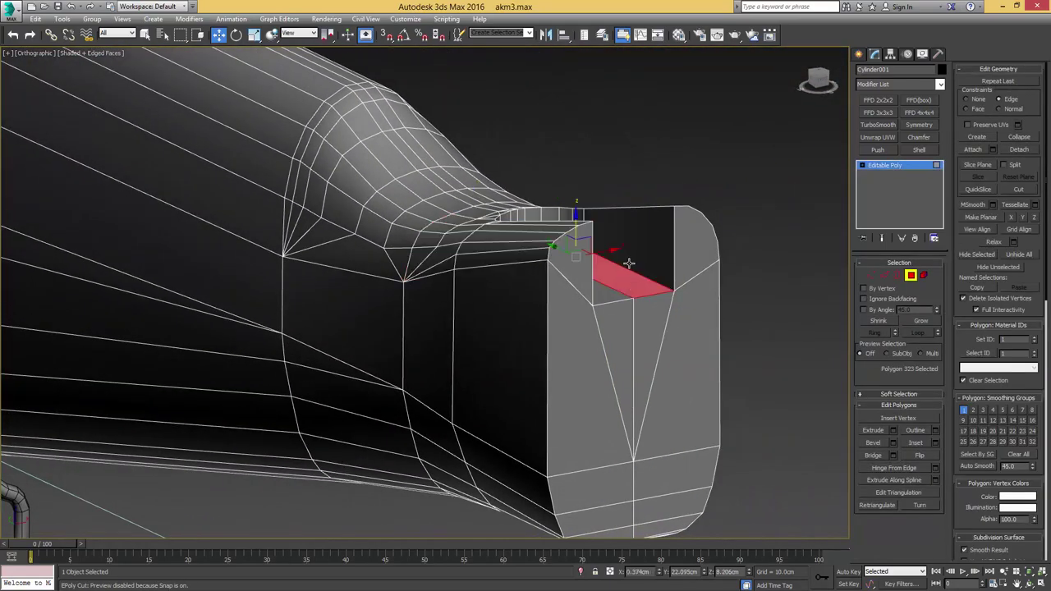
pyautogui.keyDown('alt'); pyautogui.moveTo(629, 264); pyautogui.dragTo(554, 188, button='middle'); pyautogui.keyUp('alt')
pyautogui.press('f')
pyautogui.scroll(3, 570, 248)
pyautogui.scroll(-5, 570, 249)
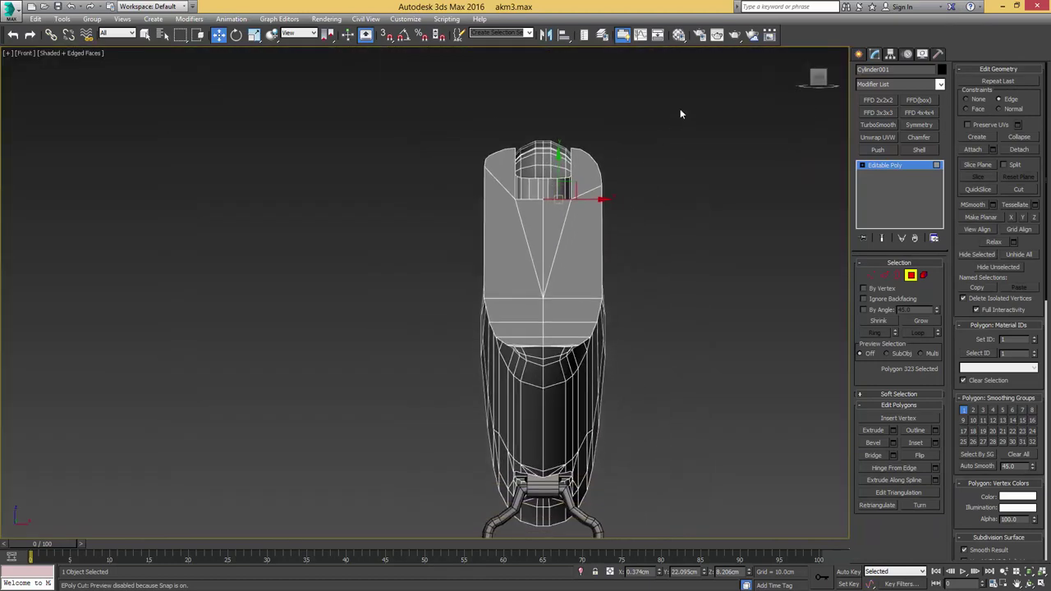
pyautogui.moveTo(625, 212); pyautogui.dragTo(620, 132, button='middle')
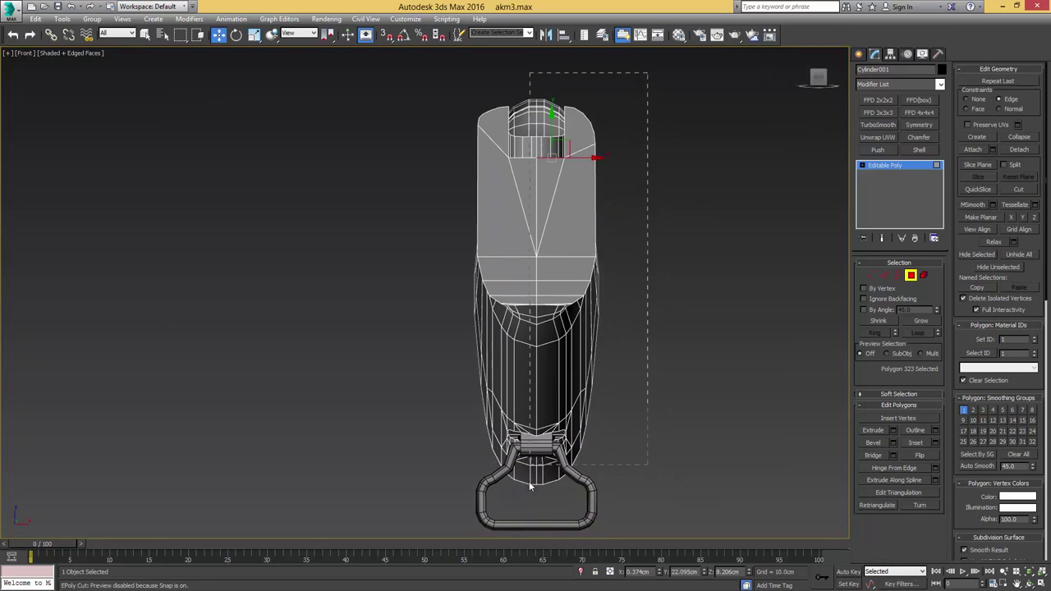
pyautogui.moveTo(536, 527); pyautogui.dragTo(538, 527)
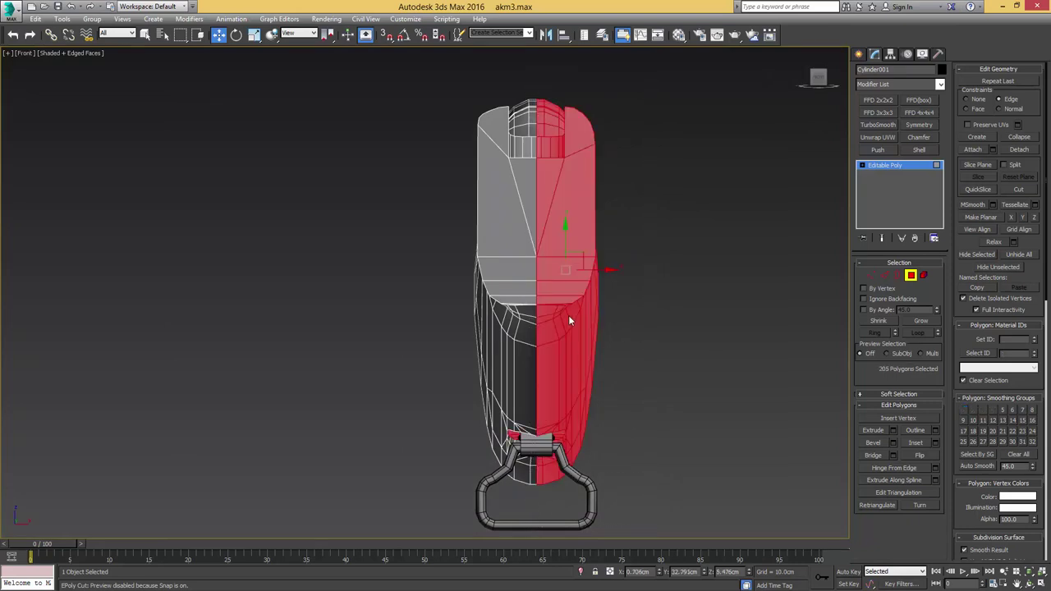
pyautogui.press('Delete')
# Step: Mirror the reshaped half of the stock across its center line with a Symmetry modifier and collapse it to Editable Poly
pyautogui.keyDown('alt'); pyautogui.moveTo(567, 267); pyautogui.dragTo(548, 324, button='middle'); pyautogui.keyUp('alt')
pyautogui.moveTo(558, 395); pyautogui.dragTo(563, 284, button='middle')
pyautogui.scroll(4, 563, 284)
pyautogui.press('2')
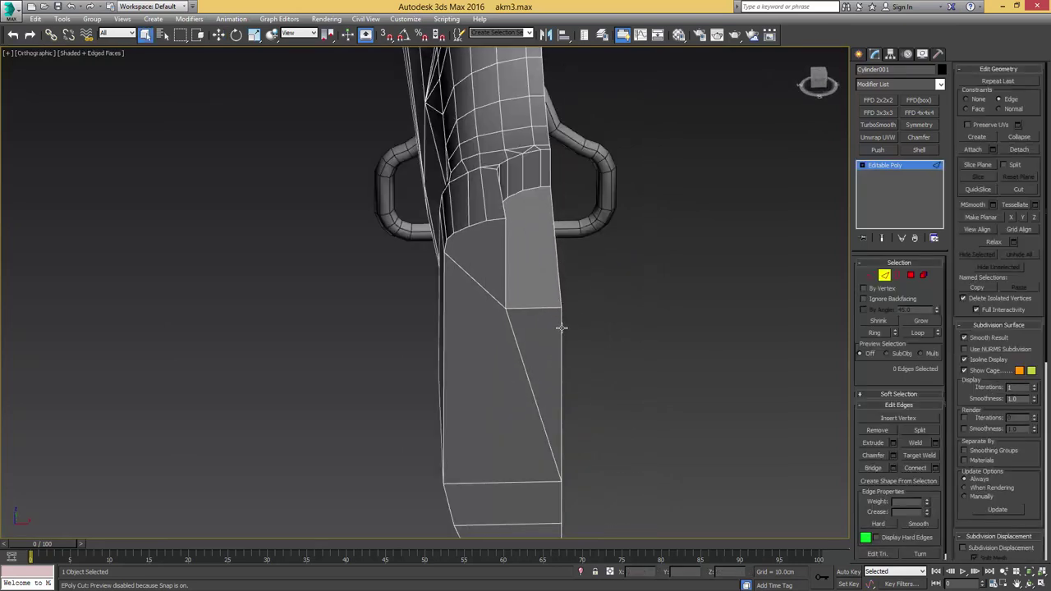
pyautogui.click(562, 328)
pyautogui.press('2')
pyautogui.press('w')
pyautogui.click(917, 125)
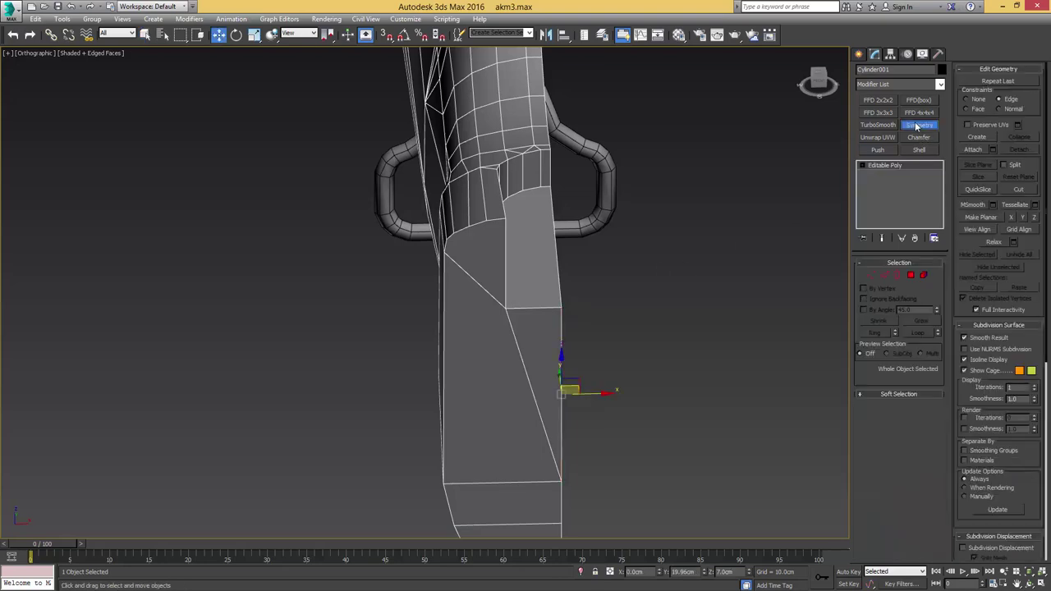
pyautogui.moveTo(584, 176); pyautogui.dragTo(591, 211, button='middle')
pyautogui.click(876, 175)
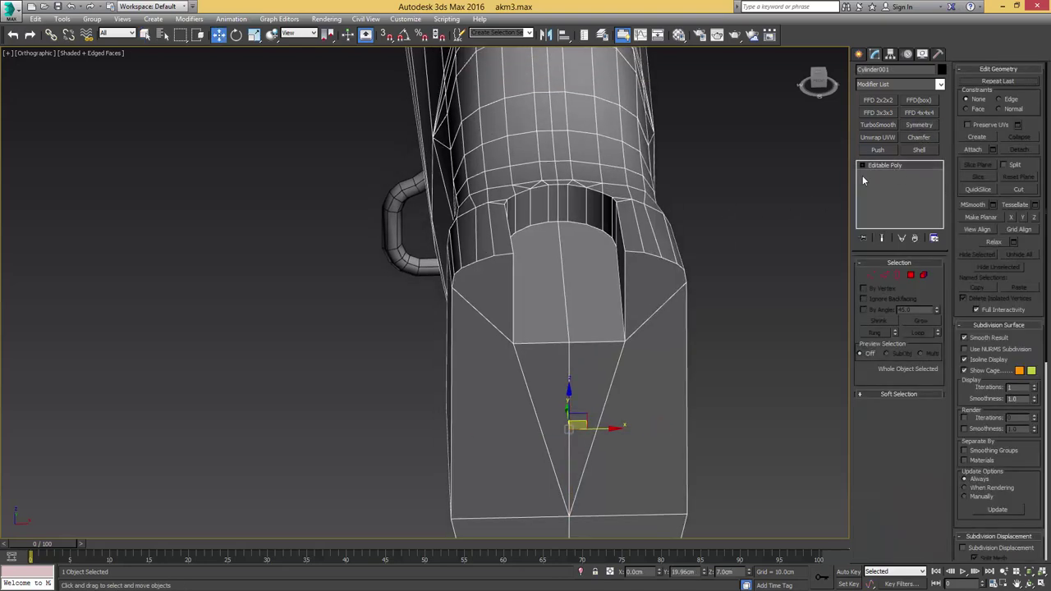
# Step: Detach the two floor polygons of the tang slot as a cloned object and leave polygon editing
pyautogui.press('4')
pyautogui.press('q')
pyautogui.click(538, 277)
pyautogui.keyDown('alt'); pyautogui.moveTo(550, 271); pyautogui.dragTo(548, 274, button='middle'); pyautogui.keyUp('alt')
pyautogui.hotkey('alt', 'd')
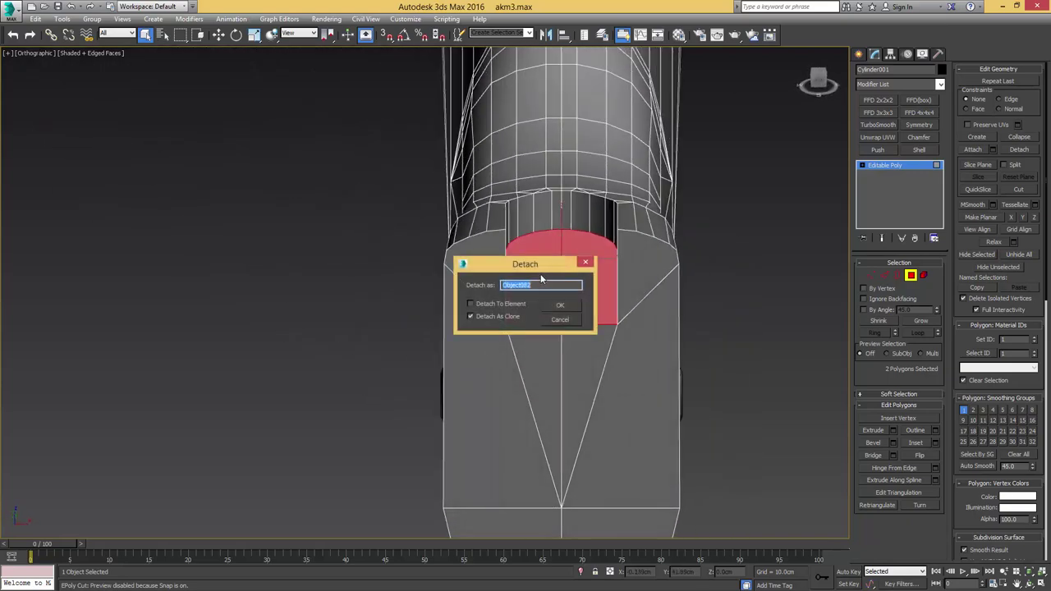
pyautogui.click(560, 305)
pyautogui.keyDown('alt'); pyautogui.moveTo(628, 308); pyautogui.dragTo(655, 285, button='middle'); pyautogui.keyUp('alt')
pyautogui.press('4')
pyautogui.press('F3')
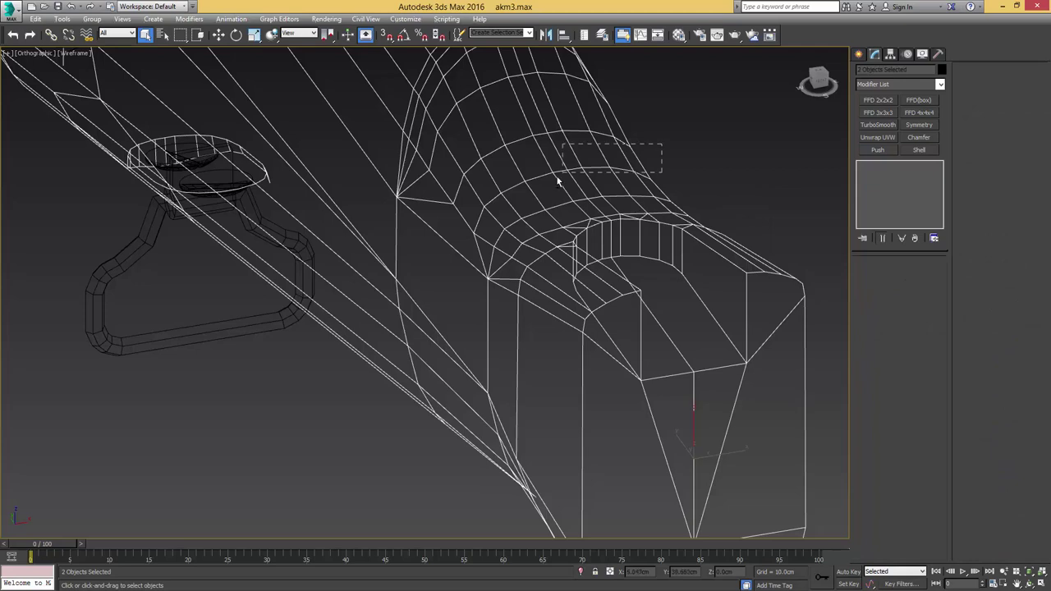
# Step: Select the detached slot-floor object, remove its center edge, and inset the resulting single polygon to form a narrow rim
pyautogui.click(646, 244)
pyautogui.moveTo(675, 321); pyautogui.dragTo(604, 309, button='middle')
pyautogui.press('F3')
pyautogui.scroll(2, 604, 310)
pyautogui.press('2')
pyautogui.hotkey('alt', 'c')
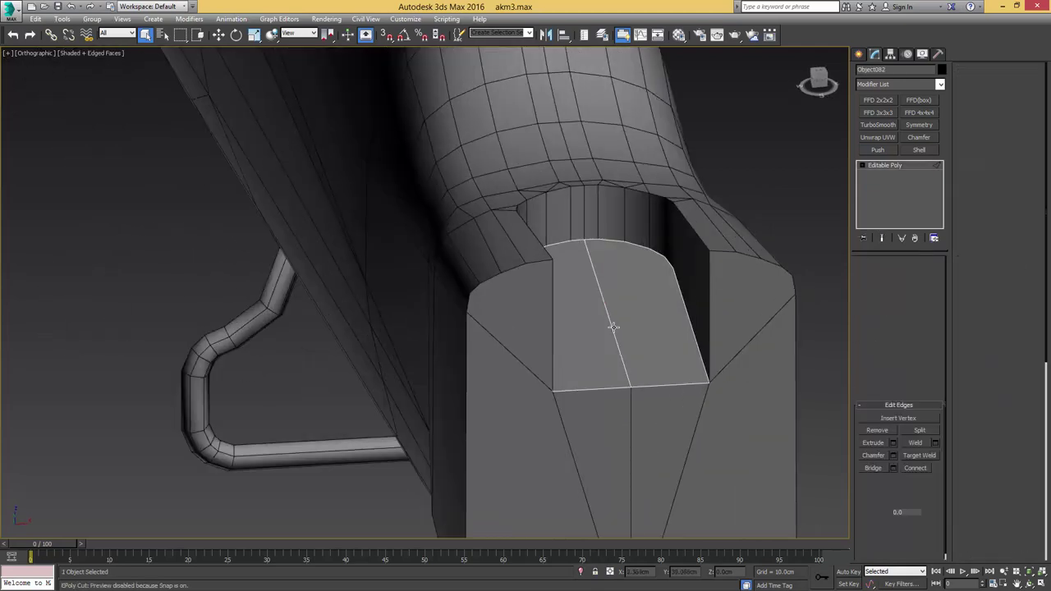
pyautogui.click(613, 328)
pyautogui.press('4')
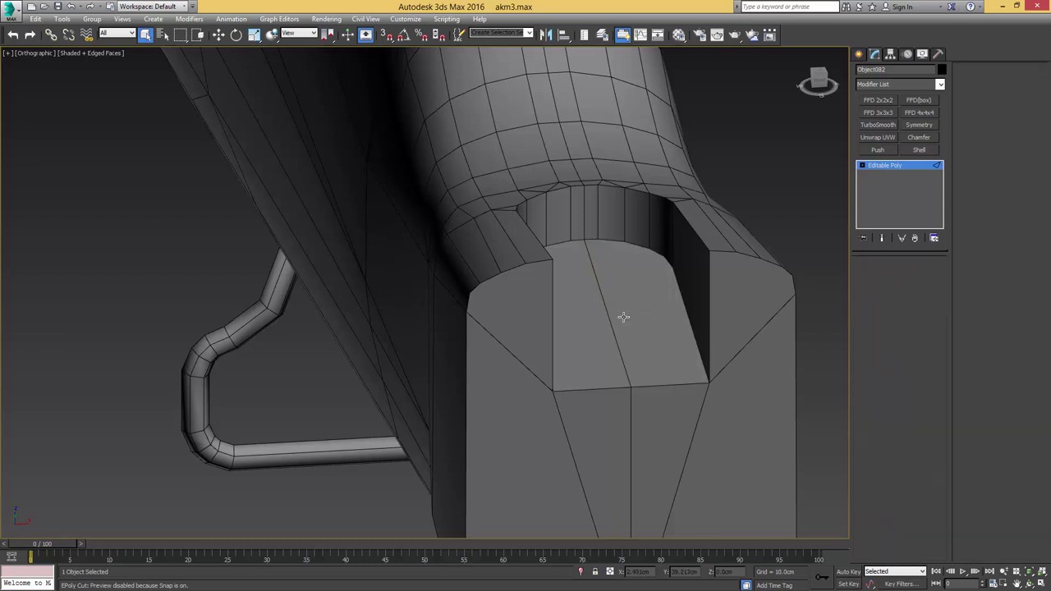
pyautogui.click(622, 317)
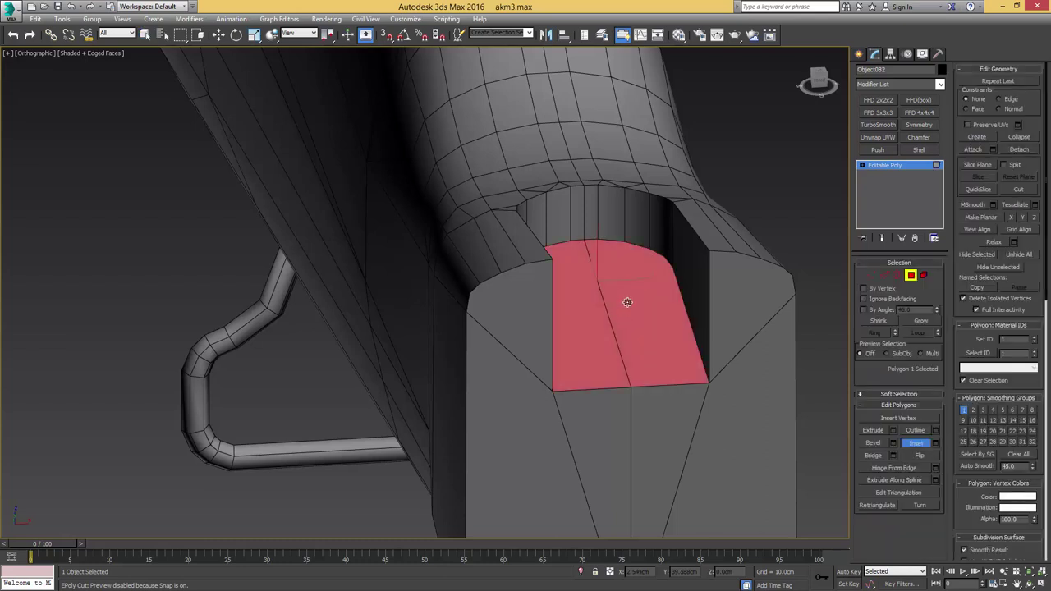
pyautogui.moveTo(627, 302); pyautogui.dragTo(630, 318)
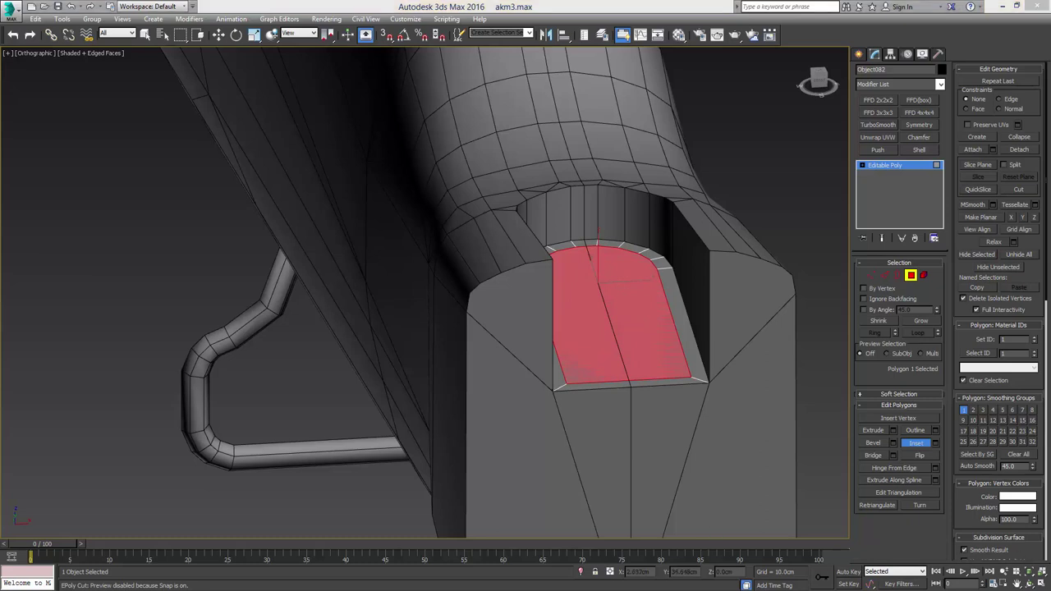
# Step: Check the tang slot in the reference photo and close the rim's front strip by moving its inner edges to the stock's open end
pyautogui.moveTo(1050, 101); pyautogui.dragTo(794, 94)
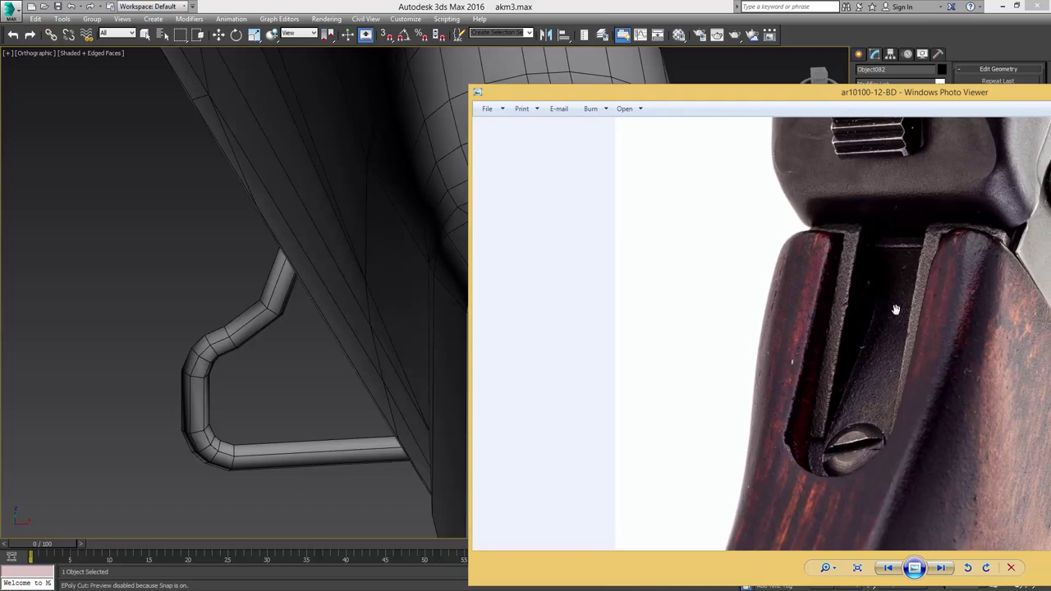
pyautogui.moveTo(868, 95); pyautogui.dragTo(1050, 101)
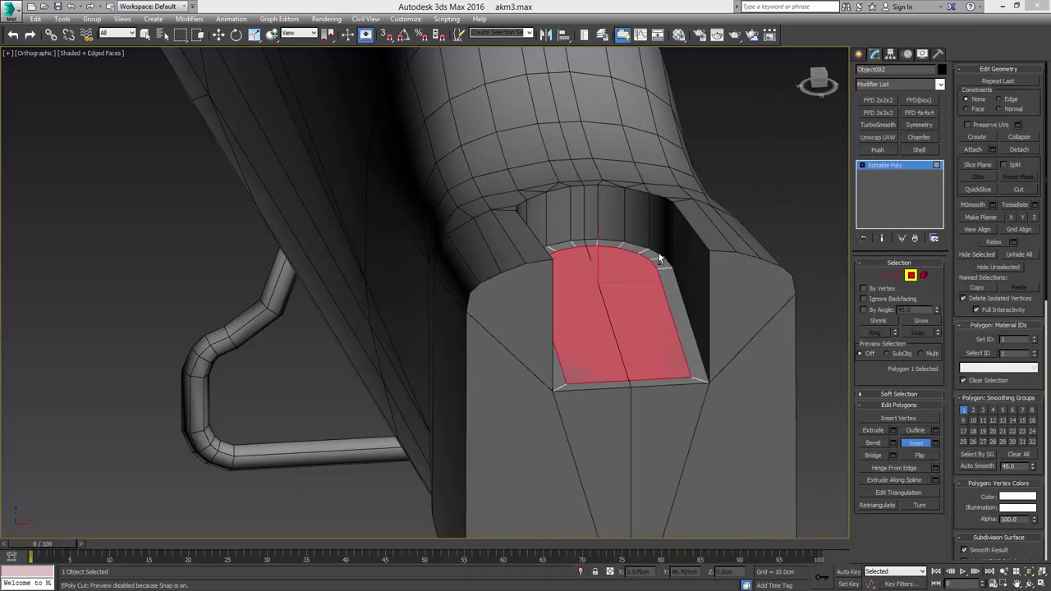
pyautogui.moveTo(659, 258)
pyautogui.keyDown('alt'); pyautogui.mouseDown(button='middle')
pyautogui.moveTo(635, 305)
pyautogui.moveTo(708, 284)
pyautogui.moveTo(662, 300)
pyautogui.moveTo(650, 252)
pyautogui.mouseUp(button='middle'); pyautogui.keyUp('alt')
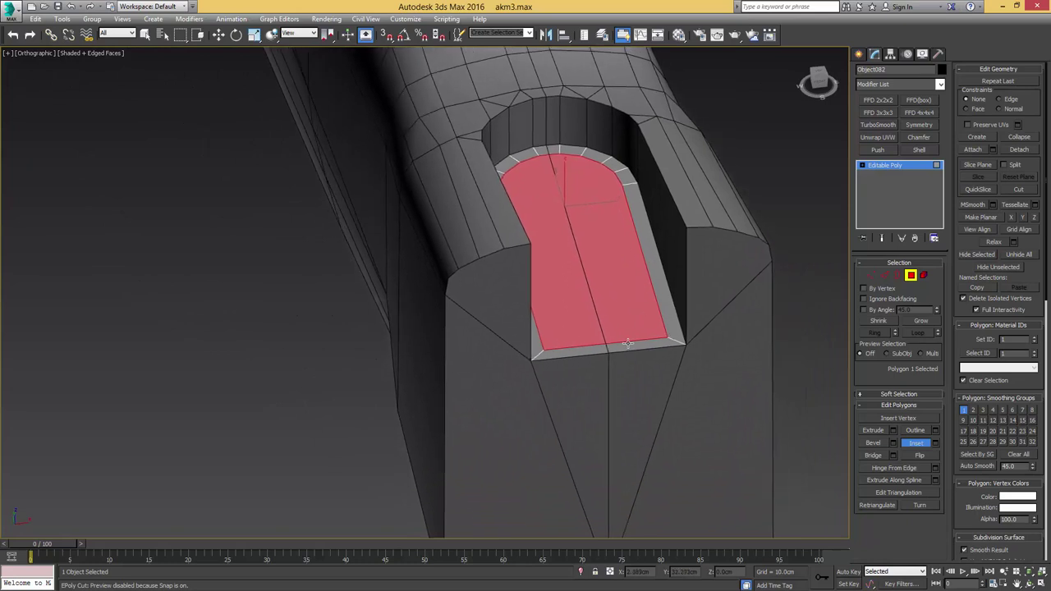
pyautogui.click(624, 348)
pyautogui.rightClick(589, 351)
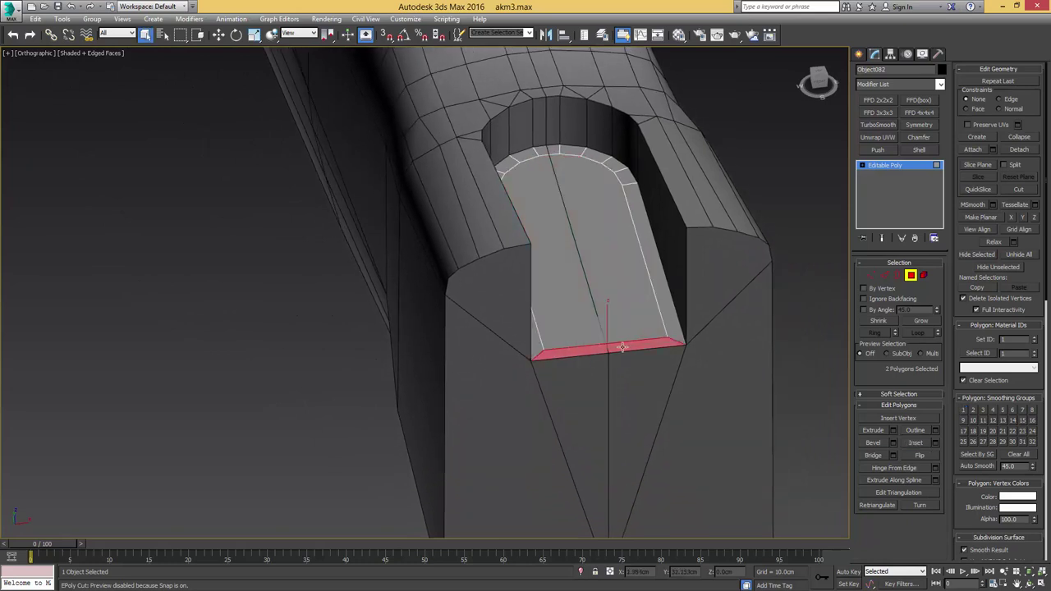
pyautogui.moveTo(625, 344)
pyautogui.mouseDown(button='middle')
pyautogui.moveTo(574, 343)
pyautogui.moveTo(638, 358)
pyautogui.mouseUp(button='middle')
pyautogui.press('2')
pyautogui.press('w')
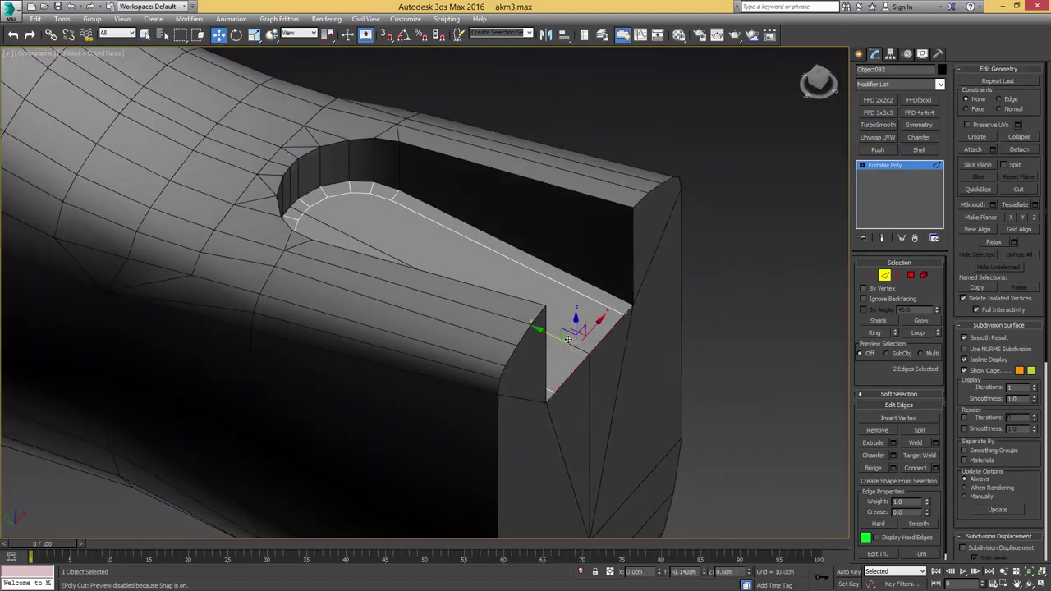
pyautogui.hotkey('ctrl', 'z')
pyautogui.moveTo(565, 319); pyautogui.dragTo(655, 347, button='middle')
# Step: Extrude the two long side strips of the slot-floor rim upward by 1 cm
pyautogui.press('4')
pyautogui.press('q')
pyautogui.click(586, 311)
pyautogui.keyDown('alt'); pyautogui.moveTo(655, 348); pyautogui.dragTo(532, 319, button='middle'); pyautogui.keyUp('alt')
pyautogui.keyDown('ctrl'); pyautogui.click(512, 301); pyautogui.keyUp('ctrl')
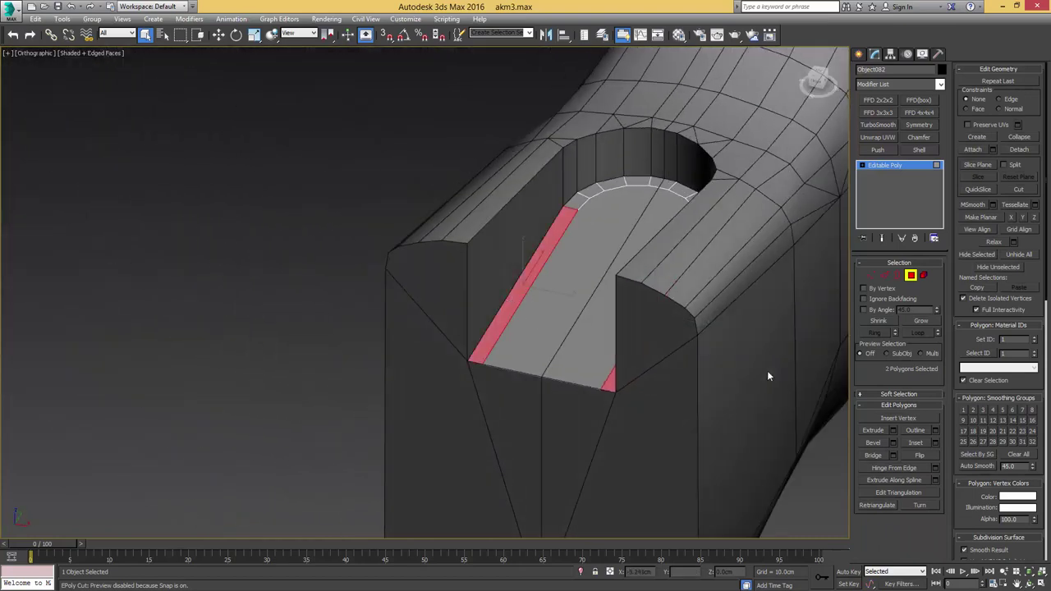
pyautogui.click(893, 431)
pyautogui.scroll(-8, 552, 302)
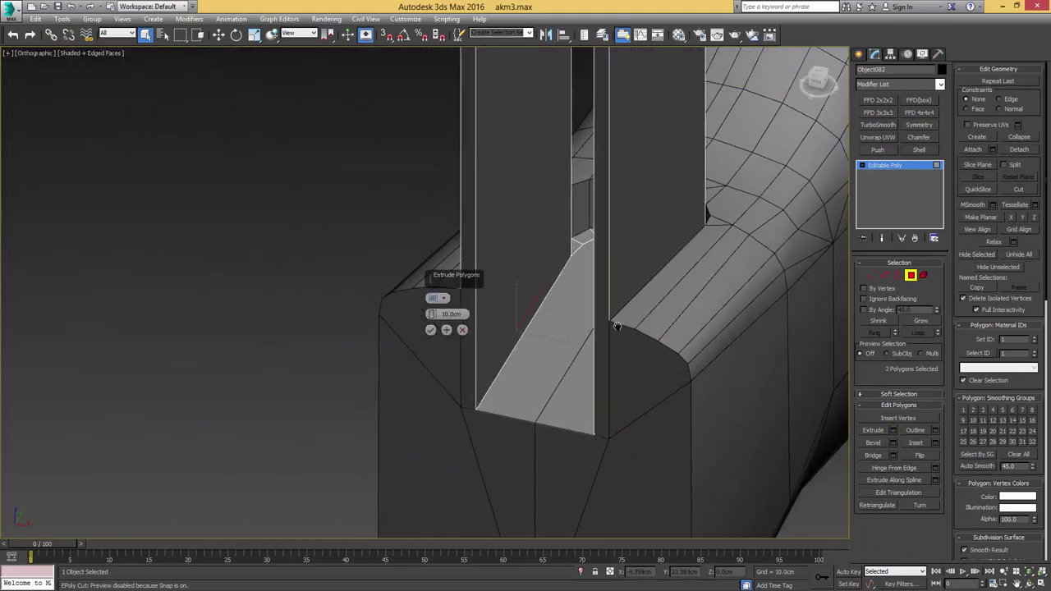
pyautogui.write('1')
pyautogui.click(432, 330)
# Step: Lower the rear top edges of both extruded side walls so the walls taper down toward the slot floor
pyautogui.scroll(6, 585, 318)
pyautogui.keyDown('alt'); pyautogui.moveTo(570, 284); pyautogui.dragTo(412, 288, button='middle'); pyautogui.keyUp('alt')
pyautogui.scroll(4, 606, 280)
pyautogui.press('2')
pyautogui.keyDown('alt'); pyautogui.moveTo(638, 224); pyautogui.dragTo(616, 241, button='middle'); pyautogui.keyUp('alt')
pyautogui.scroll(4, 592, 244)
pyautogui.press('w')
pyautogui.moveTo(656, 274); pyautogui.dragTo(660, 429)
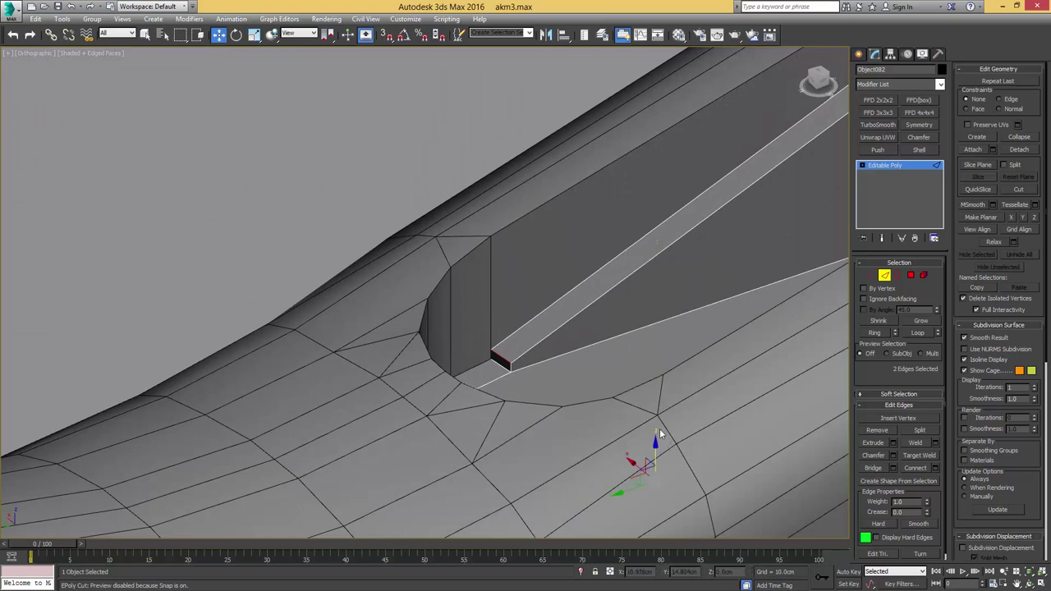
pyautogui.keyDown('alt'); pyautogui.moveTo(660, 433); pyautogui.dragTo(582, 365, button='middle'); pyautogui.keyUp('alt')
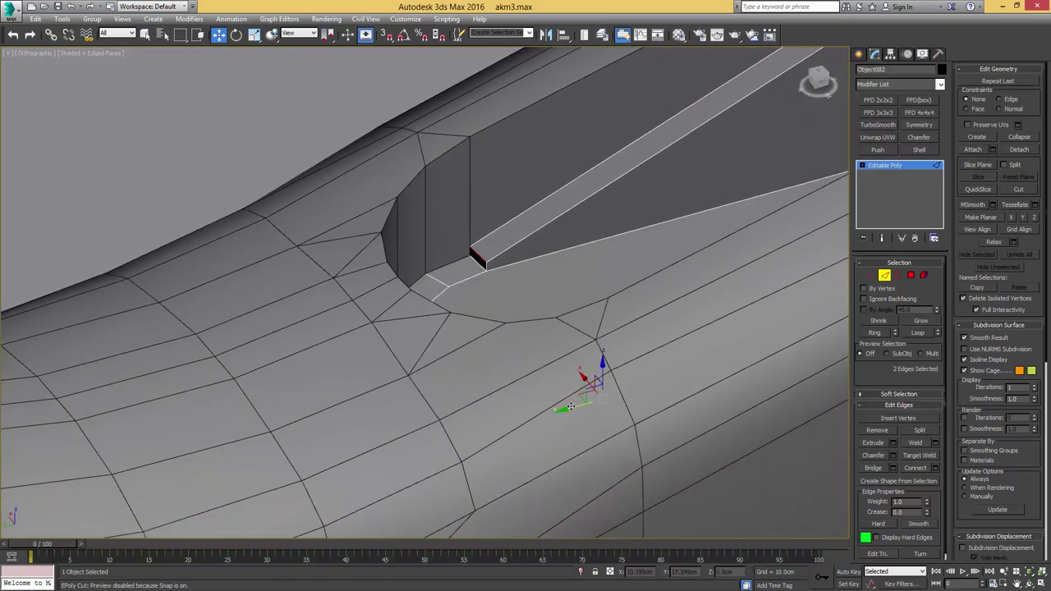
pyautogui.moveTo(570, 406); pyautogui.dragTo(573, 407)
# Step: Extrude the front end polygons of both side walls outward from the stock's open end by about 0.14 cm
pyautogui.scroll(-4, 584, 395)
pyautogui.keyDown('alt'); pyautogui.moveTo(584, 395); pyautogui.dragTo(803, 378, button='middle'); pyautogui.keyUp('alt')
pyautogui.moveTo(405, 370); pyautogui.dragTo(599, 367, button='middle')
pyautogui.press('F3')
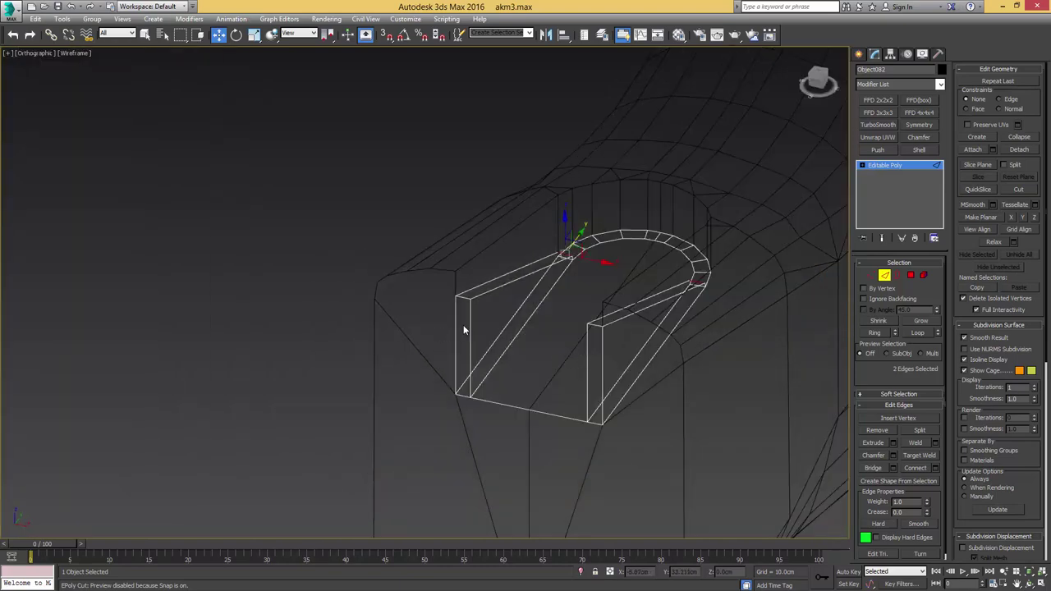
pyautogui.press('3')
pyautogui.press('4')
pyautogui.click(466, 314)
pyautogui.keyDown('alt'); pyautogui.moveTo(510, 342); pyautogui.dragTo(503, 347, button='middle'); pyautogui.keyUp('alt')
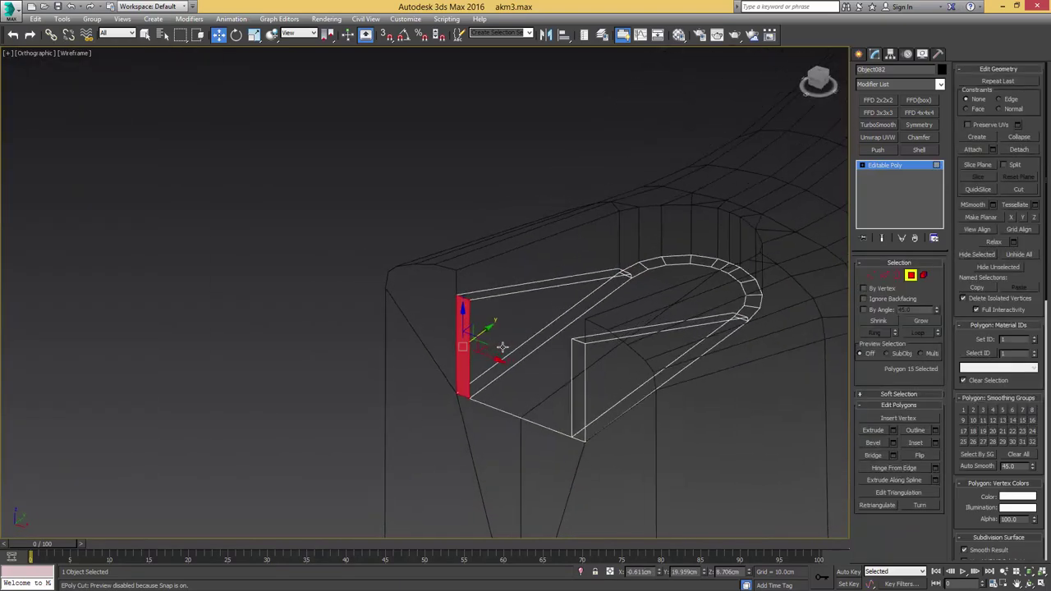
pyautogui.keyDown('ctrl'); pyautogui.click(580, 367); pyautogui.keyUp('ctrl')
pyautogui.press('F3')
pyautogui.moveTo(570, 365)
pyautogui.keyDown('alt'); pyautogui.mouseDown(button='middle')
pyautogui.moveTo(541, 378)
pyautogui.moveTo(567, 361)
pyautogui.mouseUp(button='middle'); pyautogui.keyUp('alt')
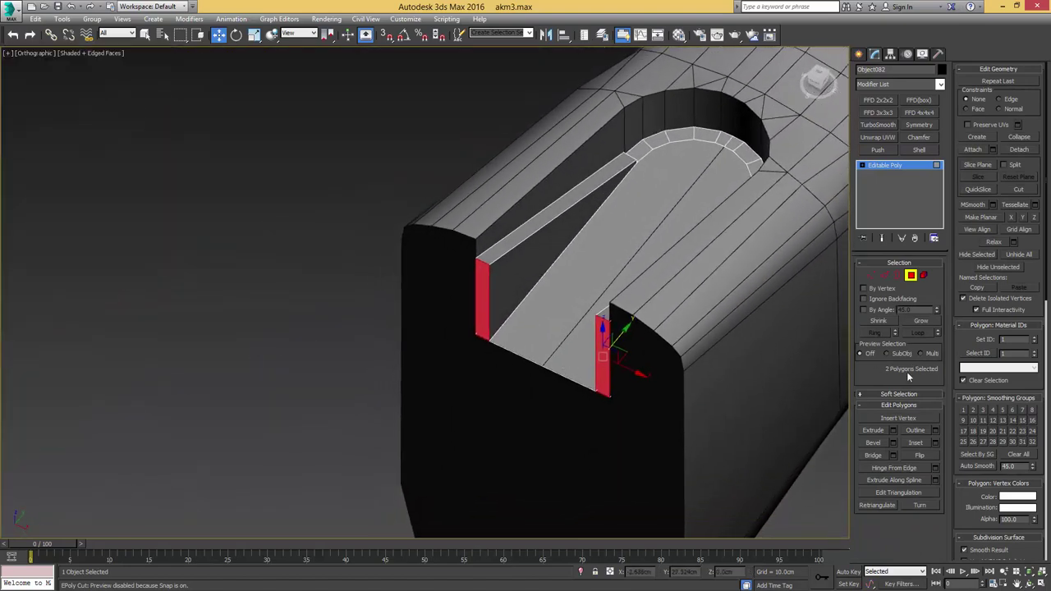
pyautogui.click(893, 431)
pyautogui.moveTo(430, 316); pyautogui.dragTo(481, 369)
pyautogui.click(432, 330)
pyautogui.moveTo(538, 333)
pyautogui.keyDown('alt'); pyautogui.mouseDown(button='middle')
pyautogui.moveTo(546, 375)
pyautogui.moveTo(566, 367)
pyautogui.moveTo(530, 327)
pyautogui.moveTo(626, 321)
pyautogui.moveTo(541, 346)
pyautogui.mouseUp(button='middle'); pyautogui.keyUp('alt')
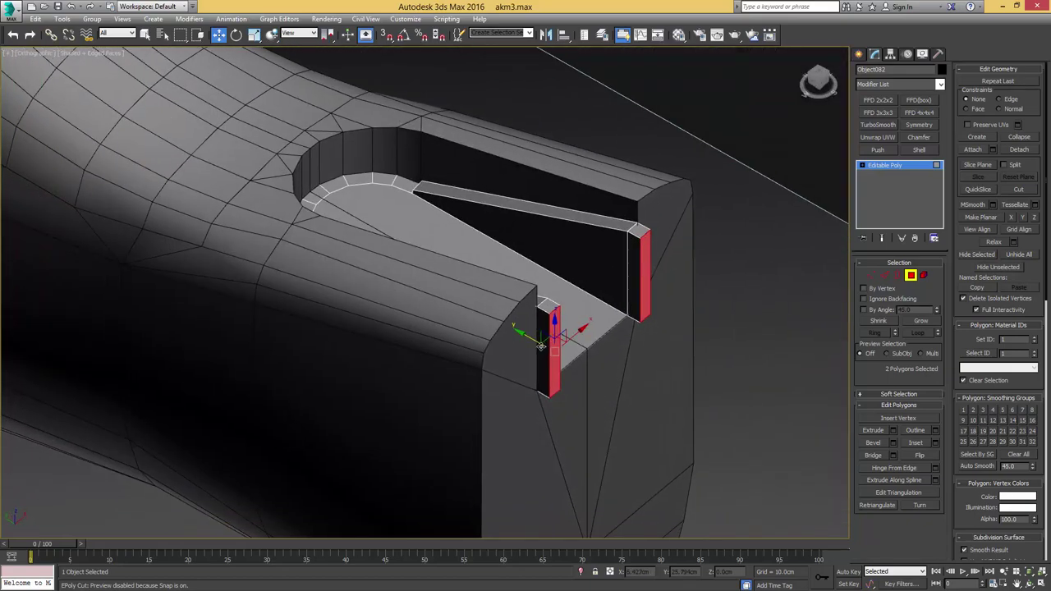
# Step: Select the outer side polygon of one wall's front block and compare the part with the reference image in the left view
pyautogui.click(547, 323)
pyautogui.scroll(-5, 547, 324)
pyautogui.press('l')
pyautogui.moveTo(563, 122); pyautogui.dragTo(583, 263, button='middle')
pyautogui.scroll(5, 634, 160)
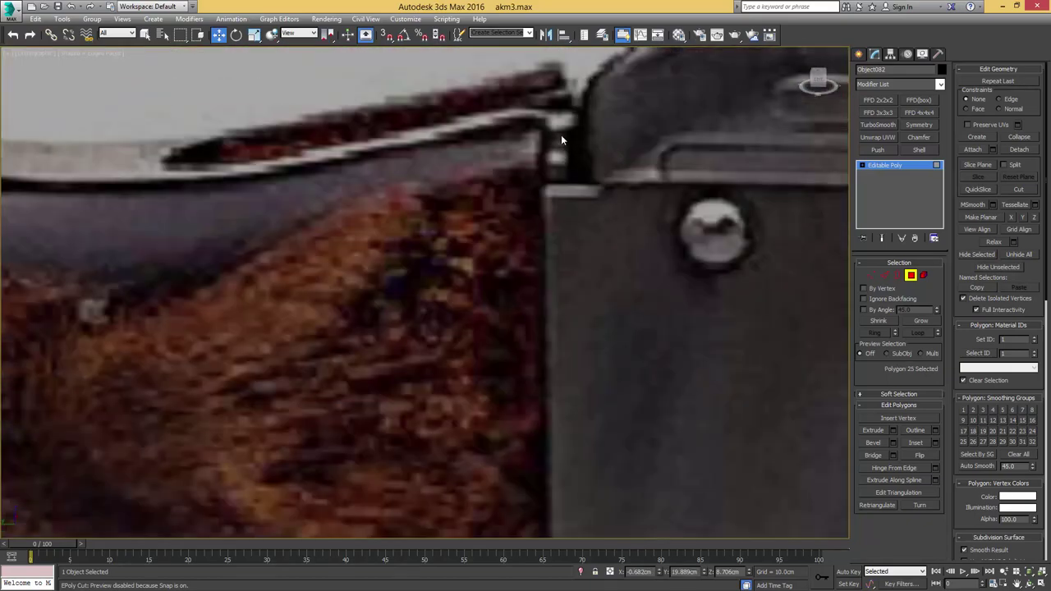
pyautogui.scroll(-5, 562, 137)
pyautogui.moveTo(524, 376); pyautogui.dragTo(501, 240, button='middle')
pyautogui.scroll(5, 567, 226)
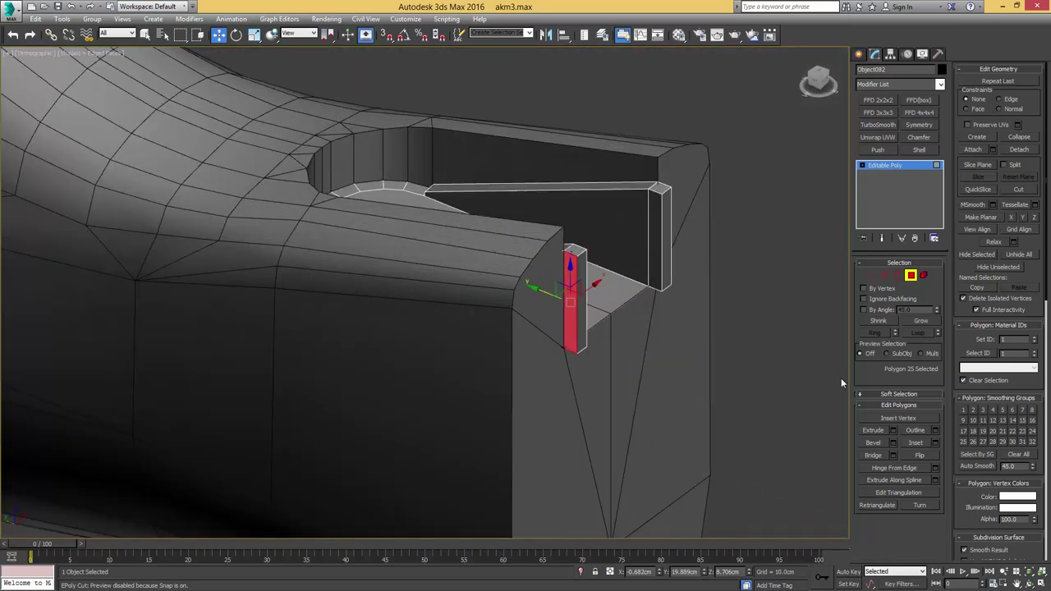
pyautogui.click(893, 430)
pyautogui.keyDown('alt'); pyautogui.moveTo(529, 328); pyautogui.dragTo(675, 317, button='middle'); pyautogui.keyUp('alt')
pyautogui.click(464, 330)
pyautogui.keyDown('alt'); pyautogui.moveTo(614, 330); pyautogui.dragTo(631, 330, button='middle'); pyautogui.keyUp('alt')
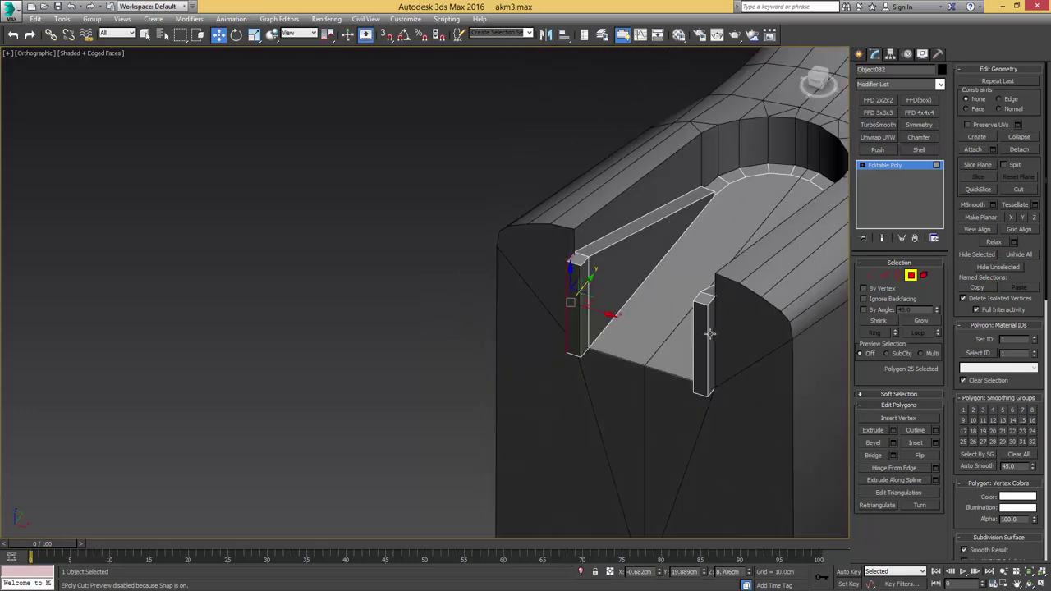
# Step: Add the other block's outer side polygon to the selection and extrude both sideways by about 0.65 cm to form front flanges
pyautogui.keyDown('ctrl'); pyautogui.click(710, 335); pyautogui.keyUp('ctrl')
pyautogui.click(893, 430)
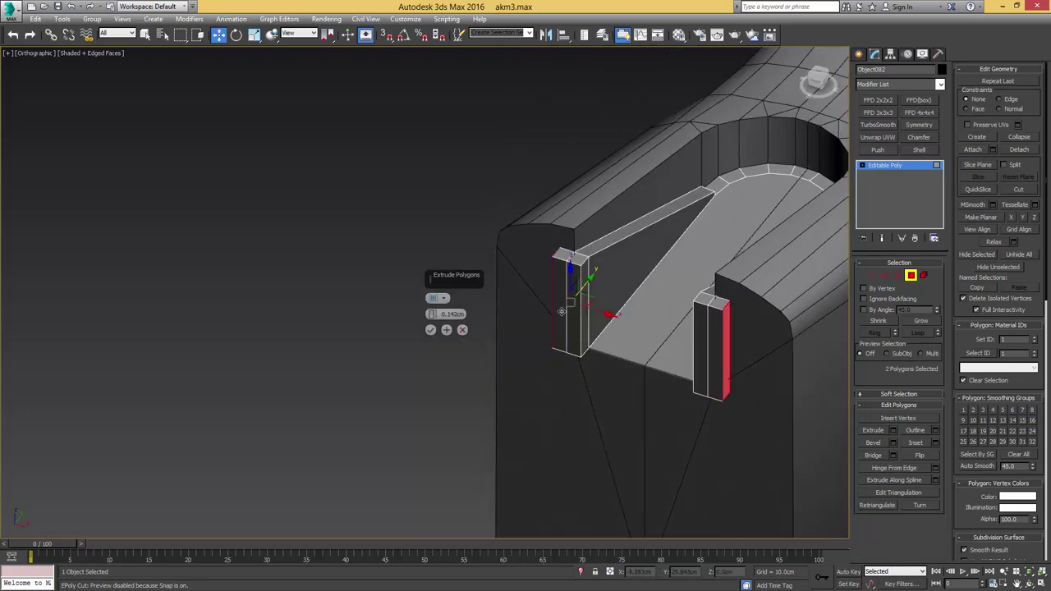
pyautogui.moveTo(434, 309); pyautogui.dragTo(456, 257)
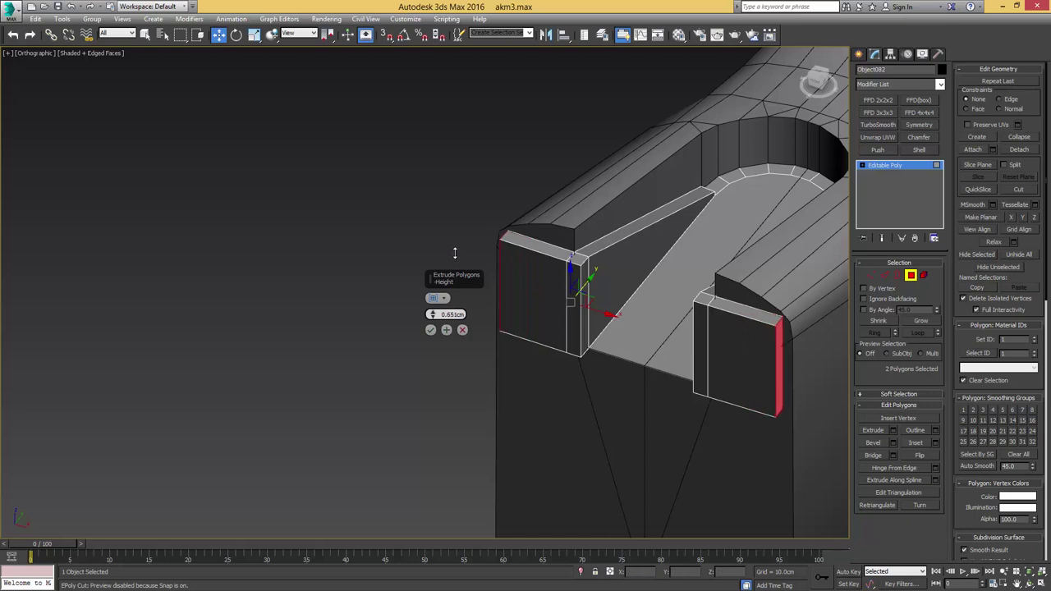
pyautogui.click(431, 330)
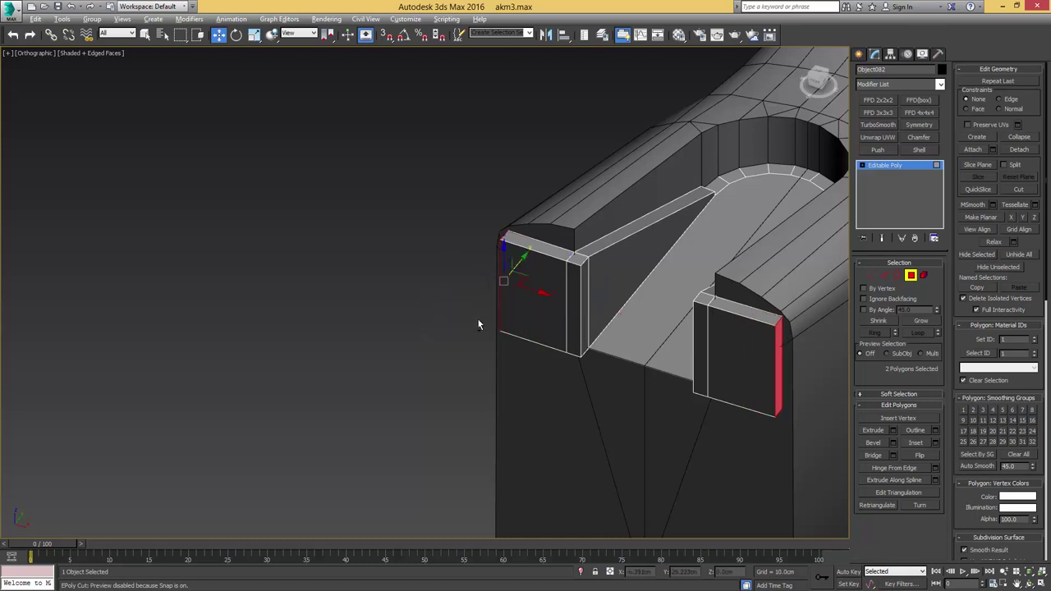
# Step: Chamfer the upper outer corner edges of both front flanges
pyautogui.keyDown('alt'); pyautogui.moveTo(481, 321); pyautogui.dragTo(582, 304, button='middle'); pyautogui.keyUp('alt')
pyautogui.scroll(2, 518, 274)
pyautogui.press('2')
pyautogui.press('q')
pyautogui.keyDown('alt'); pyautogui.moveTo(483, 403); pyautogui.dragTo(477, 321, button='middle'); pyautogui.keyUp('alt')
pyautogui.hotkey('ctrl', 'shift', 'c')
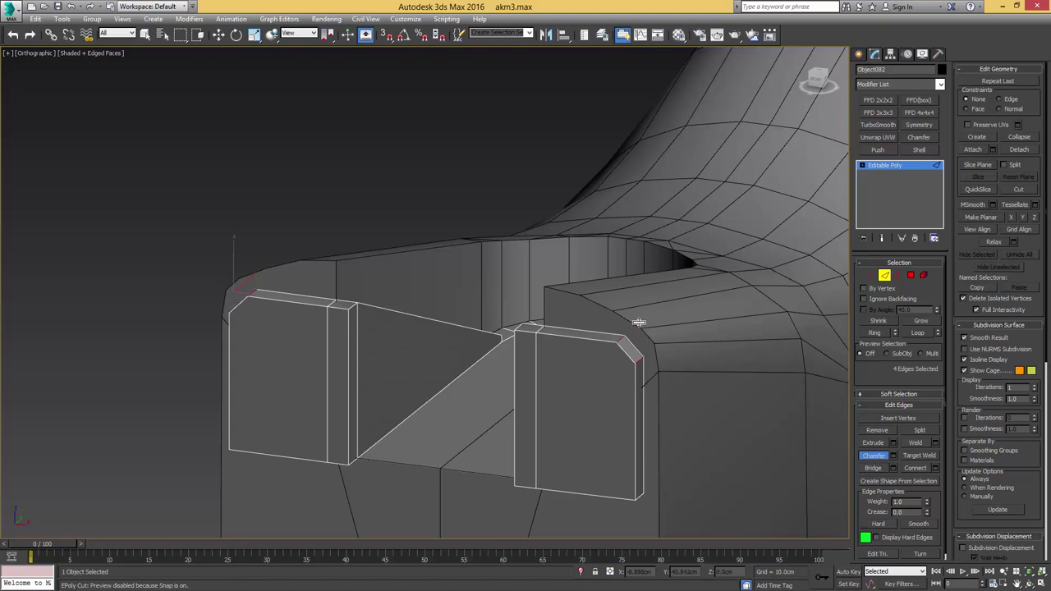
# Step: Round the flange corners further by chamfering the edges left by the first corner chamfer on both sides
pyautogui.keyDown('alt'); pyautogui.moveTo(526, 329); pyautogui.dragTo(350, 355, button='middle'); pyautogui.keyUp('alt')
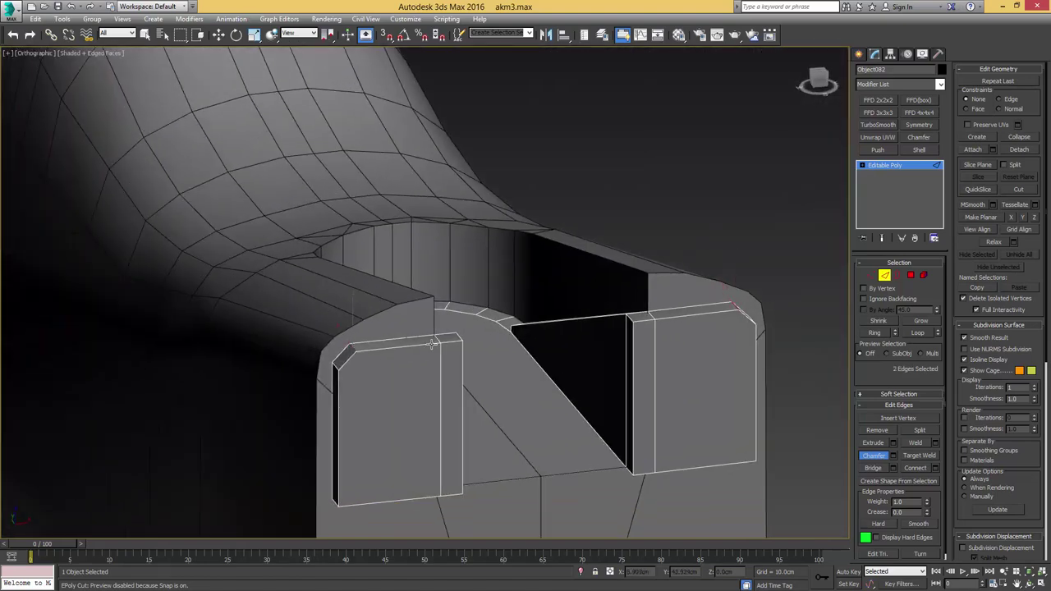
pyautogui.keyDown('alt'); pyautogui.moveTo(431, 344); pyautogui.dragTo(495, 351, button='middle'); pyautogui.keyUp('alt')
pyautogui.press('q')
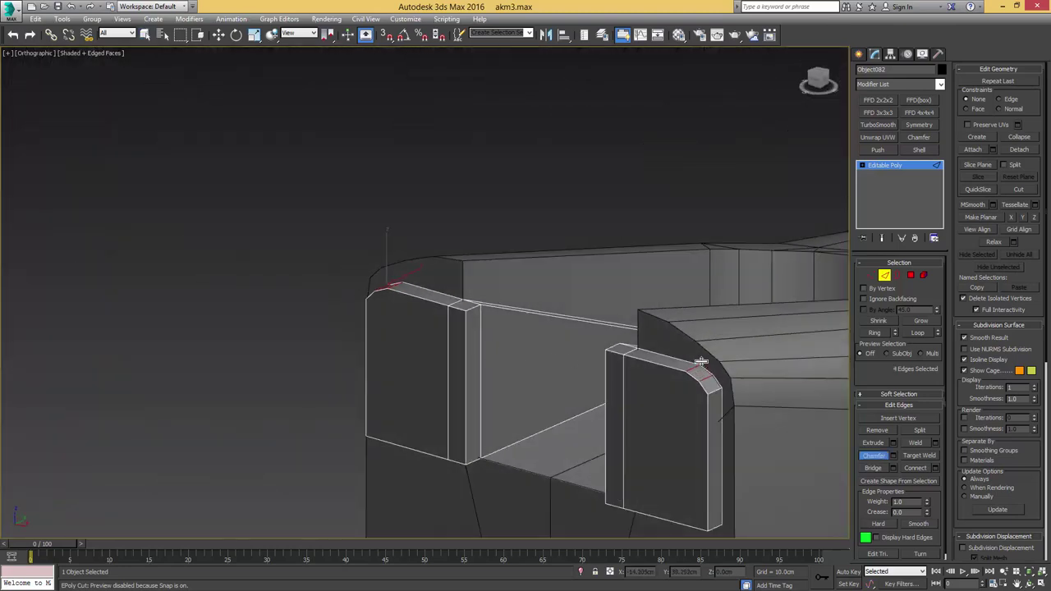
pyautogui.keyDown('alt'); pyautogui.moveTo(534, 330); pyautogui.dragTo(626, 361, button='middle'); pyautogui.keyUp('alt')
pyautogui.press('q')
pyautogui.click(403, 345)
pyautogui.hotkey('ctrl', 'shift', 'c')
pyautogui.moveTo(630, 364); pyautogui.dragTo(631, 361)
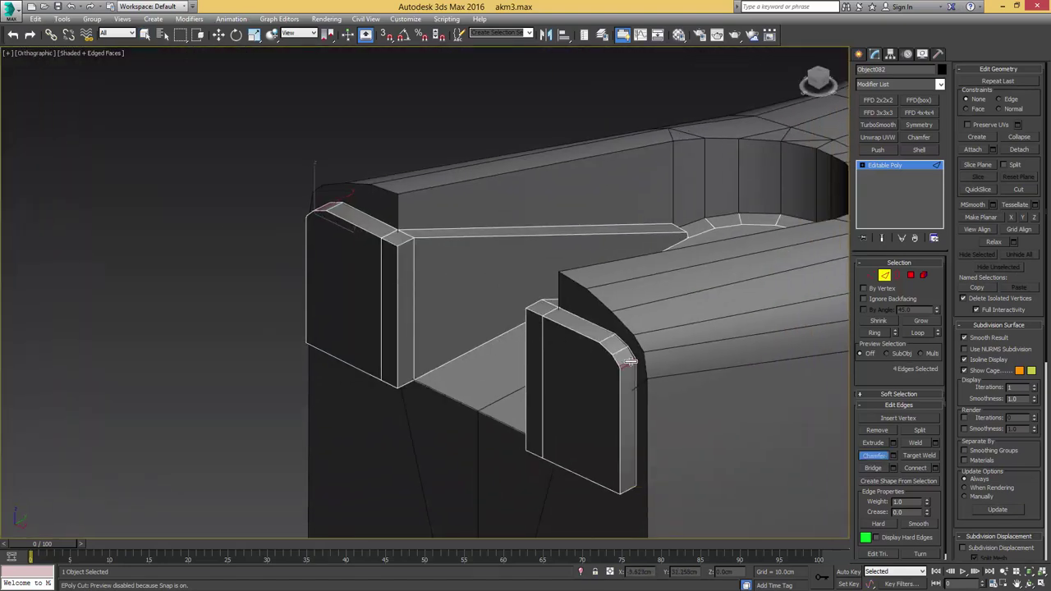
# Step: Isolate the tang-slot part from the stock and return to editing its edges
pyautogui.keyDown('alt'); pyautogui.moveTo(627, 359); pyautogui.dragTo(674, 361, button='middle'); pyautogui.keyUp('alt')
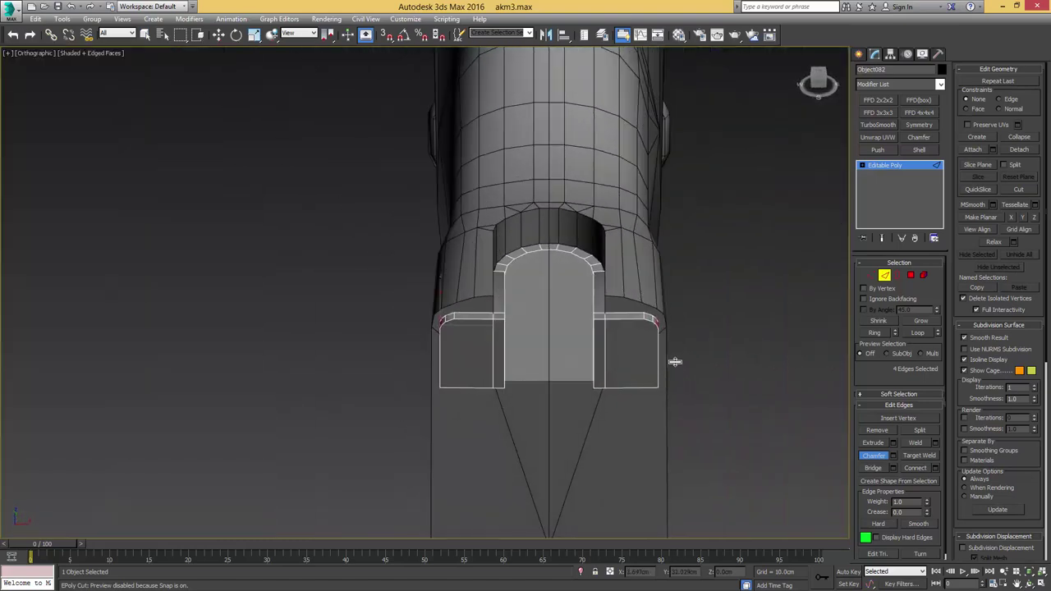
pyautogui.keyDown('alt'); pyautogui.moveTo(505, 378); pyautogui.dragTo(501, 364, button='middle'); pyautogui.keyUp('alt')
pyautogui.scroll(2, 502, 364)
pyautogui.hotkey('alt', 'q')
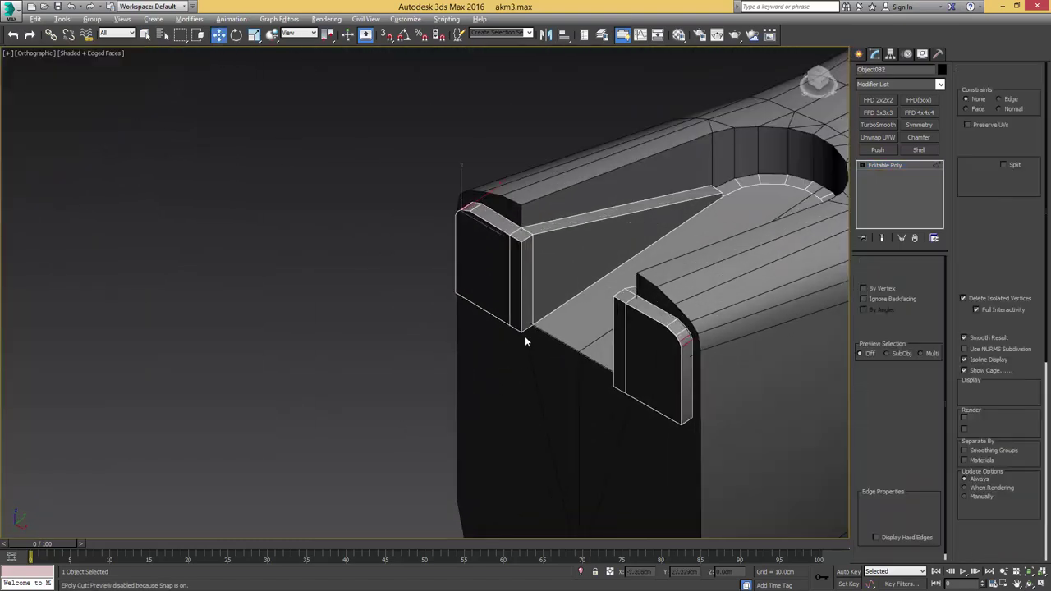
pyautogui.moveTo(346, 359); pyautogui.dragTo(380, 310, button='middle')
pyautogui.scroll(-2, 380, 310)
pyautogui.press('2')
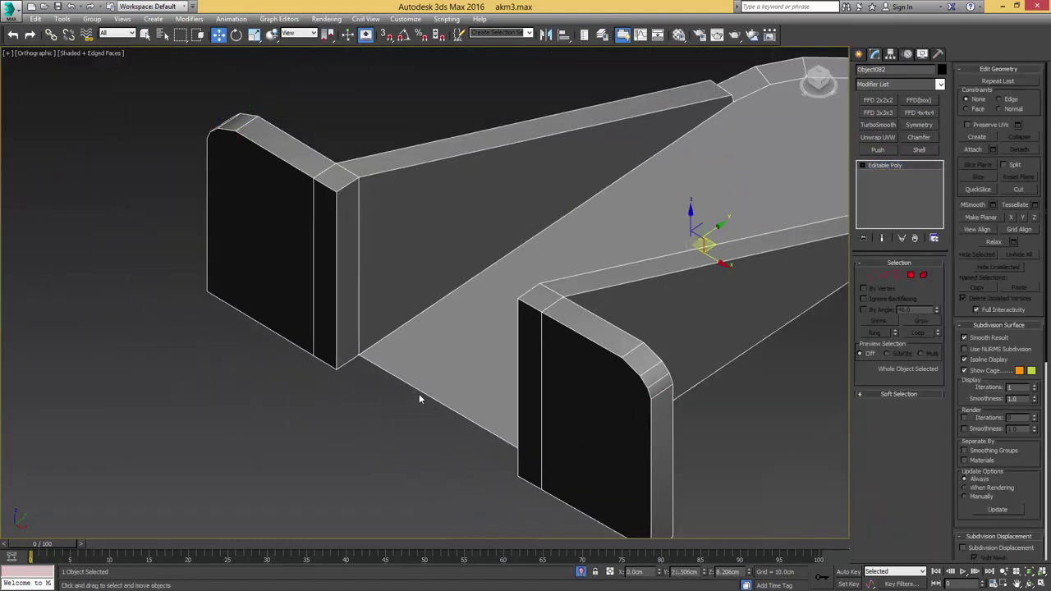
pyautogui.press('2')
pyautogui.hotkey('alt', 'c')
pyautogui.scroll(-2, 423, 393)
# Step: Delete the underside polygons of both front flanges
pyautogui.keyDown('alt'); pyautogui.moveTo(425, 392); pyautogui.dragTo(467, 306, button='middle'); pyautogui.keyUp('alt')
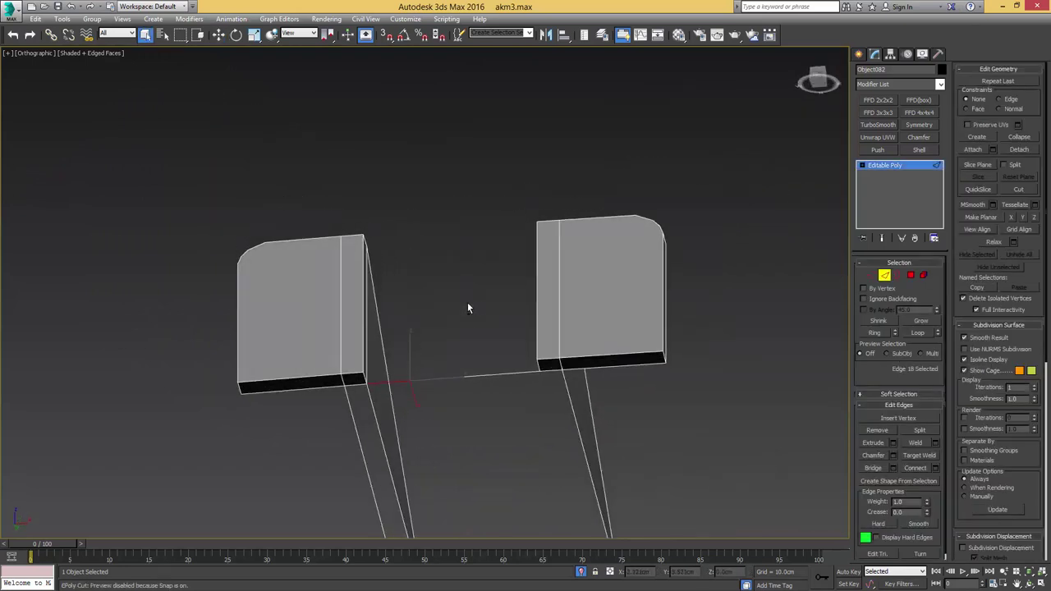
pyautogui.moveTo(341, 392); pyautogui.dragTo(364, 351, button='middle')
pyautogui.press('4')
pyautogui.click(346, 346)
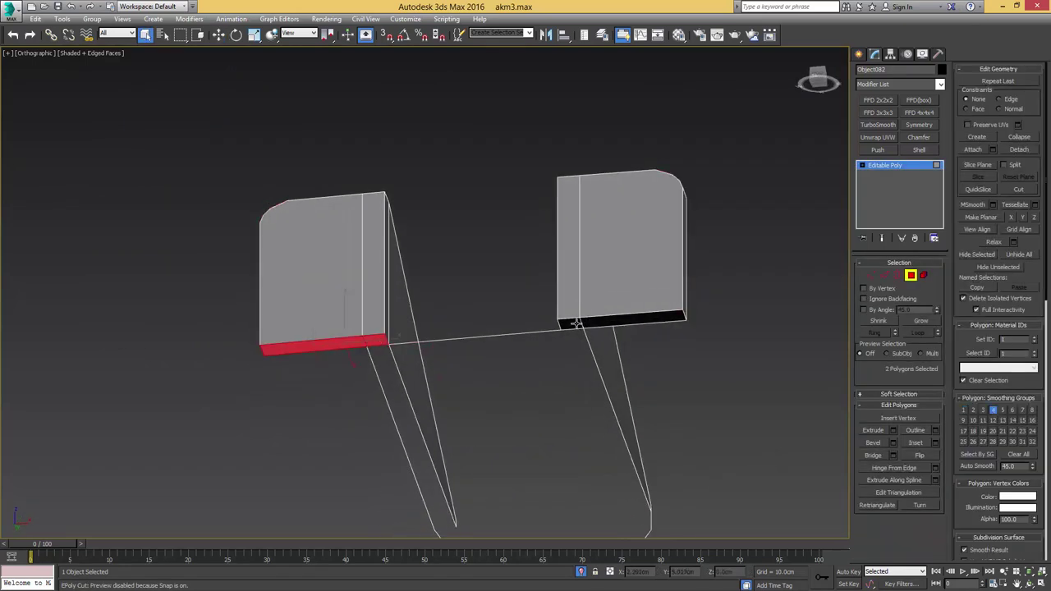
pyautogui.keyDown('ctrl'); pyautogui.click(576, 323); pyautogui.keyUp('ctrl')
pyautogui.keyDown('alt'); pyautogui.moveTo(577, 323); pyautogui.dragTo(571, 347, button='middle'); pyautogui.keyUp('alt')
pyautogui.press('Delete')
# Step: Try to extend half of the floor's front edge forward as a new strip between the flanges, and undo it
pyautogui.moveTo(418, 334); pyautogui.dragTo(468, 363, button='middle')
pyautogui.press('2')
pyautogui.click(457, 315)
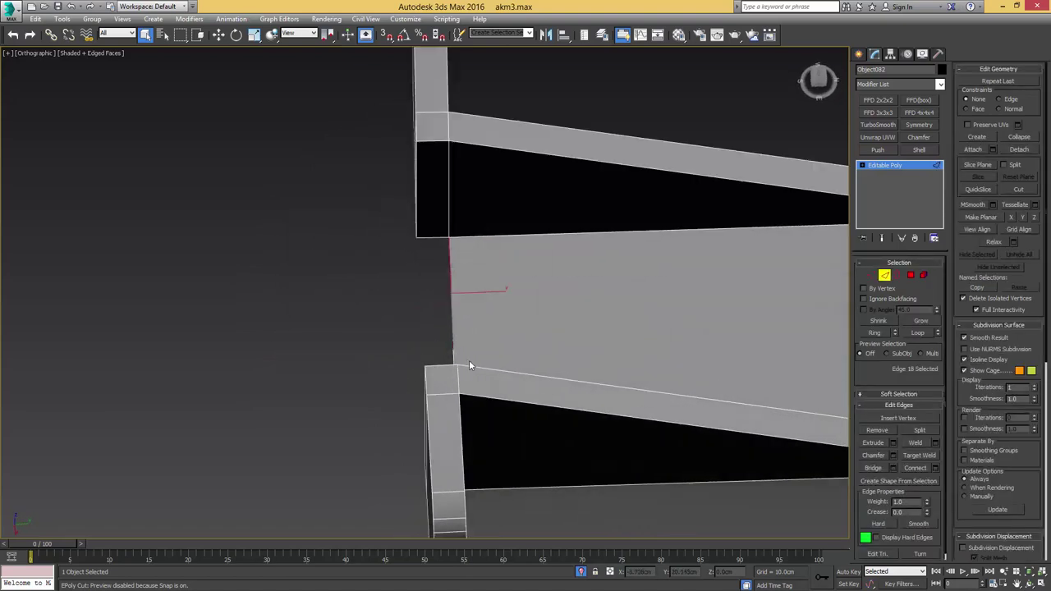
pyautogui.press('w')
pyautogui.keyDown('shift'); pyautogui.moveTo(484, 290); pyautogui.dragTo(459, 289); pyautogui.keyUp('shift')
pyautogui.keyDown('alt'); pyautogui.moveTo(478, 315); pyautogui.dragTo(551, 319, button='middle'); pyautogui.keyUp('alt')
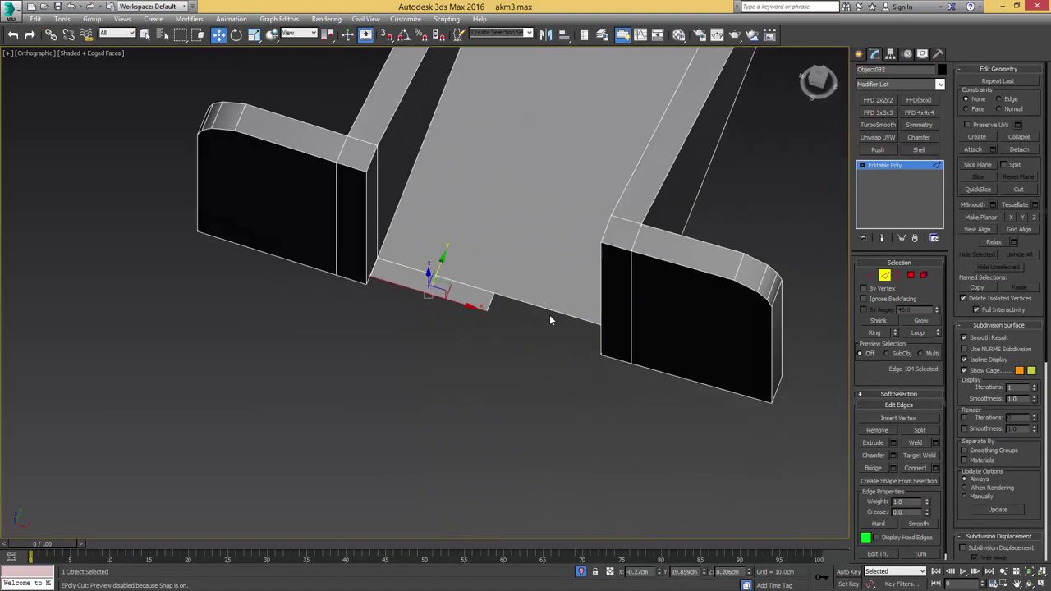
pyautogui.hotkey('ctrl', 'z')
# Step: Remove the middle vertex that splits the floor's front edge between the two flanges
pyautogui.press('1')
pyautogui.click(493, 296)
pyautogui.keyDown('alt'); pyautogui.moveTo(497, 301); pyautogui.dragTo(496, 344, button='middle'); pyautogui.keyUp('alt')
pyautogui.press('F3')
pyautogui.scroll(-4, 510, 324)
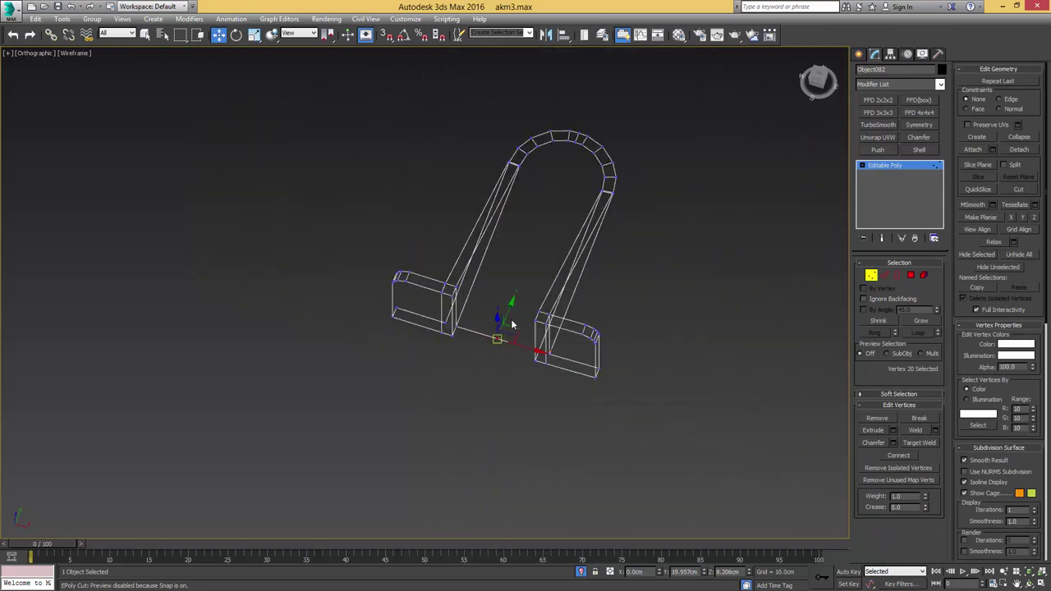
pyautogui.scroll(5, 525, 323)
pyautogui.scroll(-5, 502, 328)
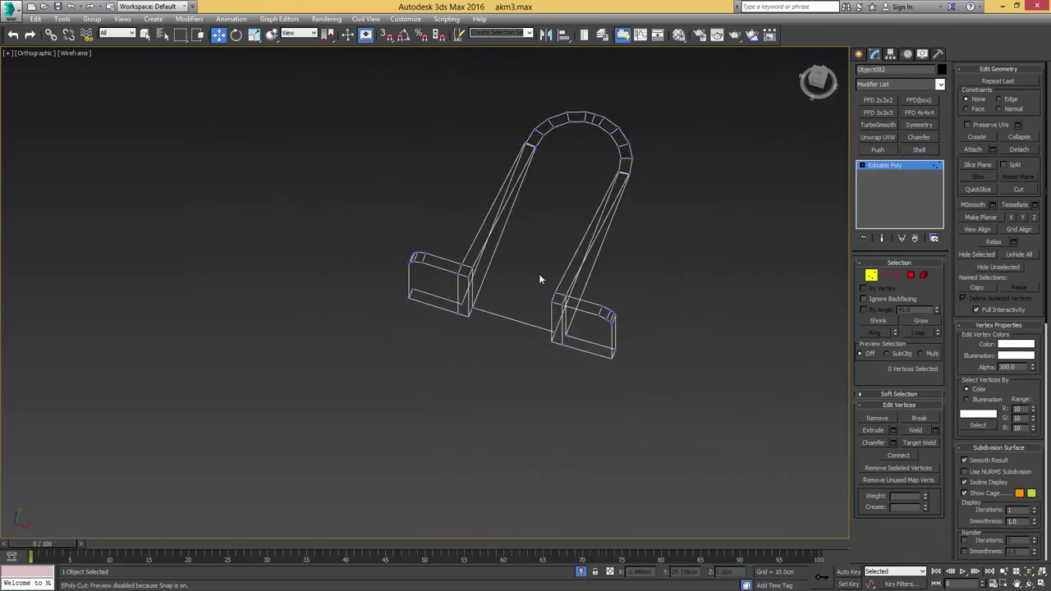
pyautogui.press('2')
pyautogui.press('F3')
# Step: Extend the floor's full front edge forward as a strip and target-weld its end vertices to the flanges' lower inner corners
pyautogui.scroll(5, 513, 307)
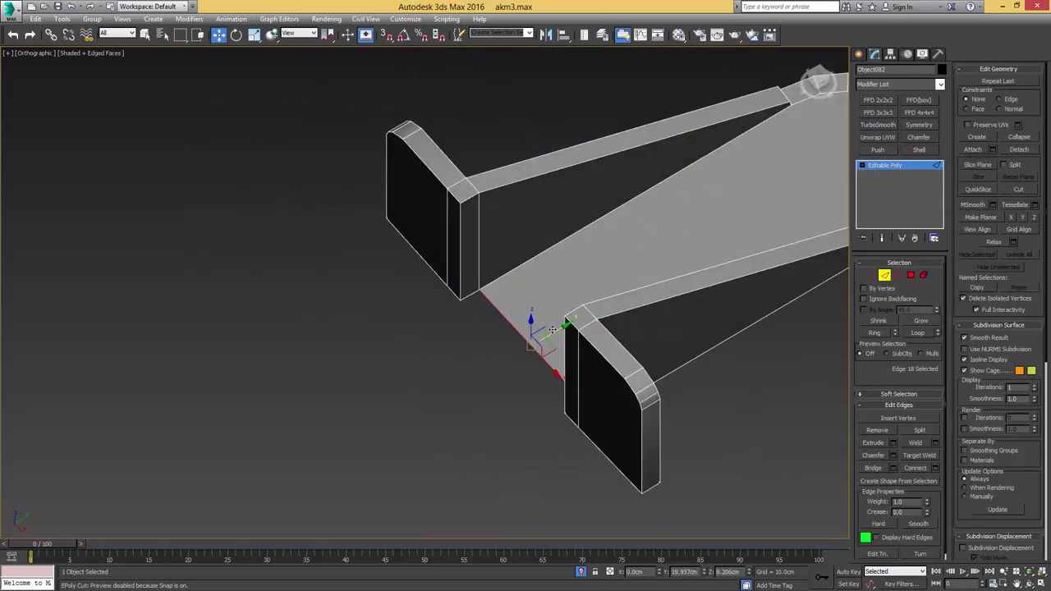
pyautogui.keyDown('shift'); pyautogui.moveTo(550, 333); pyautogui.dragTo(537, 341); pyautogui.keyUp('shift')
pyautogui.click(871, 275)
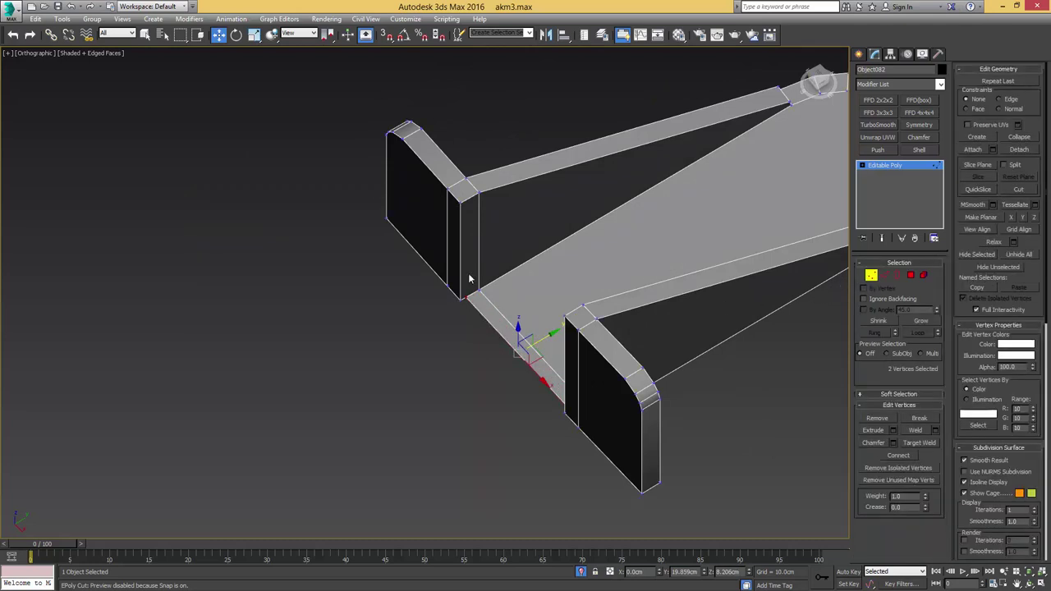
pyautogui.scroll(6, 517, 327)
pyautogui.moveTo(533, 333); pyautogui.dragTo(534, 293, button='middle')
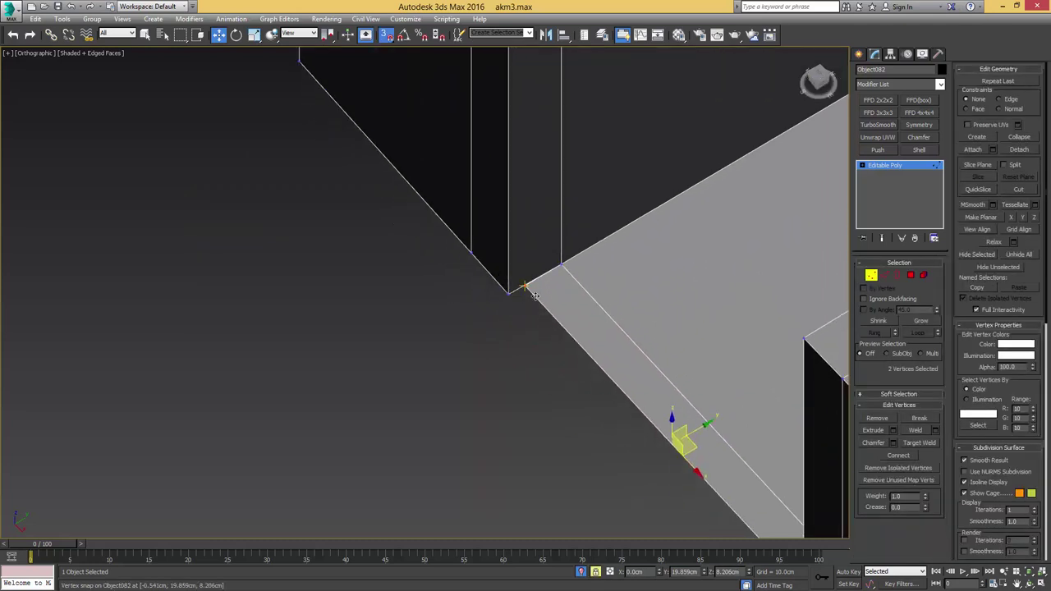
pyautogui.hotkey('ctrl', 'shift', 'w')
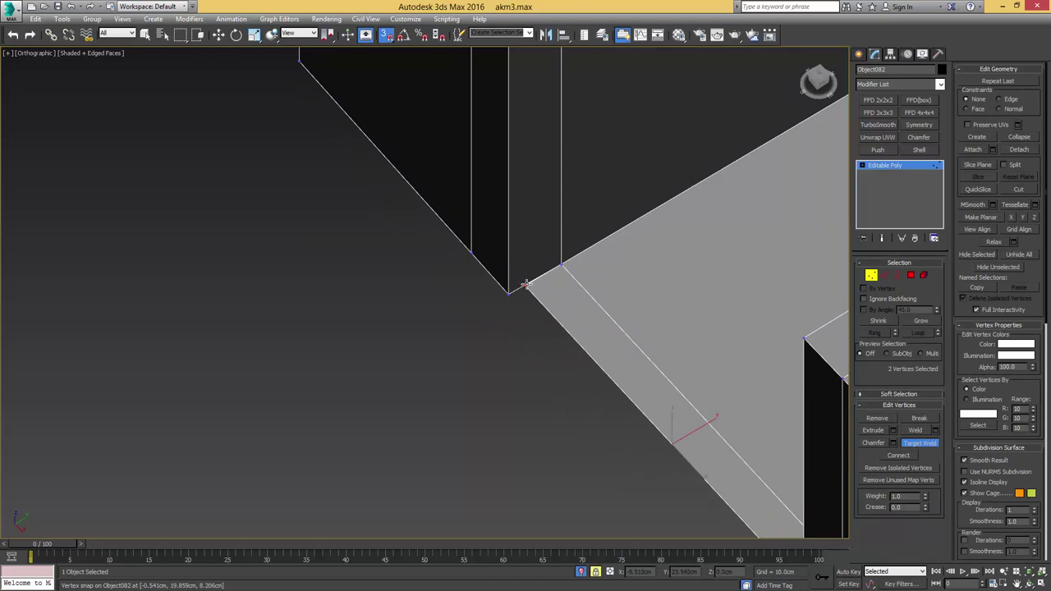
pyautogui.click(508, 294)
pyautogui.scroll(-3, 538, 287)
pyautogui.moveTo(558, 305); pyautogui.dragTo(514, 205, button='middle')
pyautogui.click(561, 229)
pyautogui.scroll(-3, 563, 222)
# Step: Leave vertex editing and isolation, and raise the whole tang part about 0.03 cm in the stock slot
pyautogui.press('1')
pyautogui.moveTo(427, 156); pyautogui.dragTo(493, 227, button='middle')
pyautogui.moveTo(492, 228)
pyautogui.keyDown('alt'); pyautogui.mouseDown(button='middle')
pyautogui.moveTo(382, 216)
pyautogui.moveTo(494, 238)
pyautogui.moveTo(529, 167)
pyautogui.moveTo(503, 245)
pyautogui.moveTo(544, 230)
pyautogui.moveTo(500, 236)
pyautogui.moveTo(452, 206)
pyautogui.moveTo(527, 199)
pyautogui.moveTo(515, 186)
pyautogui.moveTo(487, 193)
pyautogui.moveTo(505, 186)
pyautogui.moveTo(504, 214)
pyautogui.mouseUp(button='middle'); pyautogui.keyUp('alt')
pyautogui.hotkey('alt', 'q')
pyautogui.scroll(-4, 519, 253)
pyautogui.scroll(4, 515, 186)
pyautogui.scroll(2, 504, 209)
pyautogui.press('s')
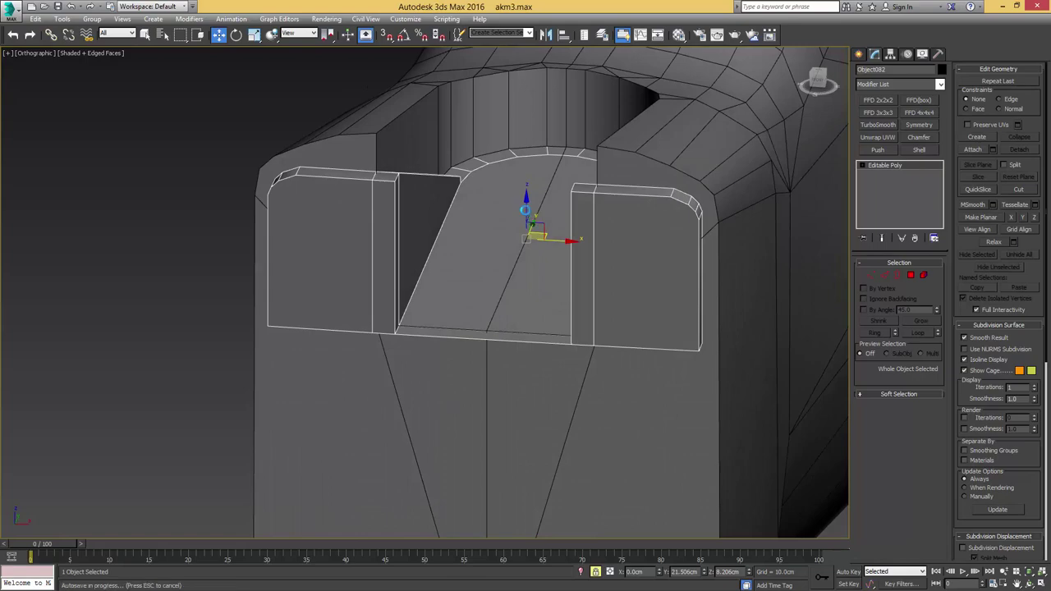
pyautogui.moveTo(525, 210); pyautogui.dragTo(525, 203)
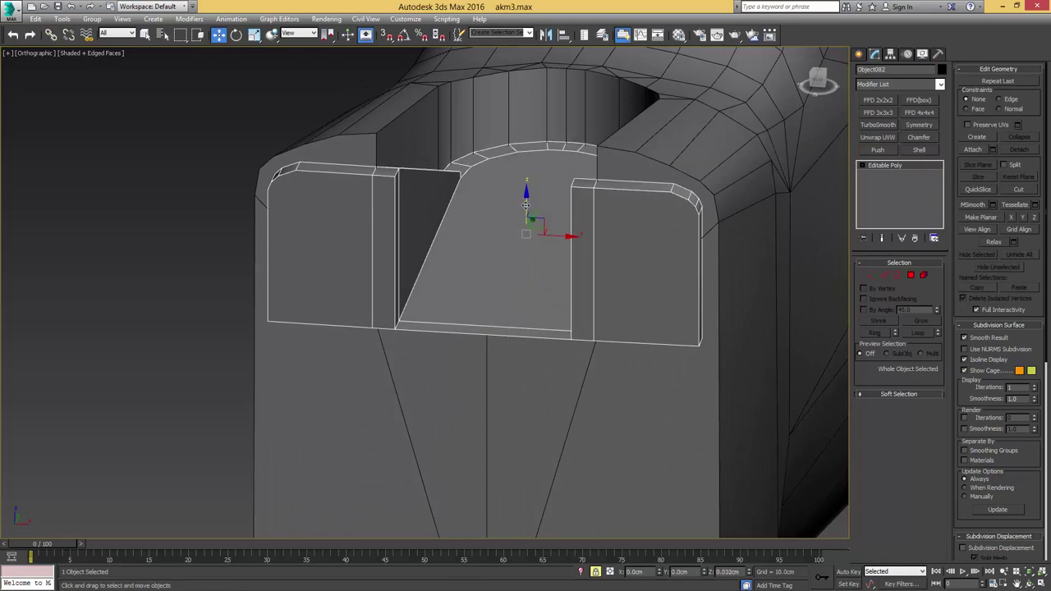
pyautogui.keyDown('alt'); pyautogui.moveTo(525, 205); pyautogui.dragTo(354, 238, button='middle'); pyautogui.keyUp('alt')
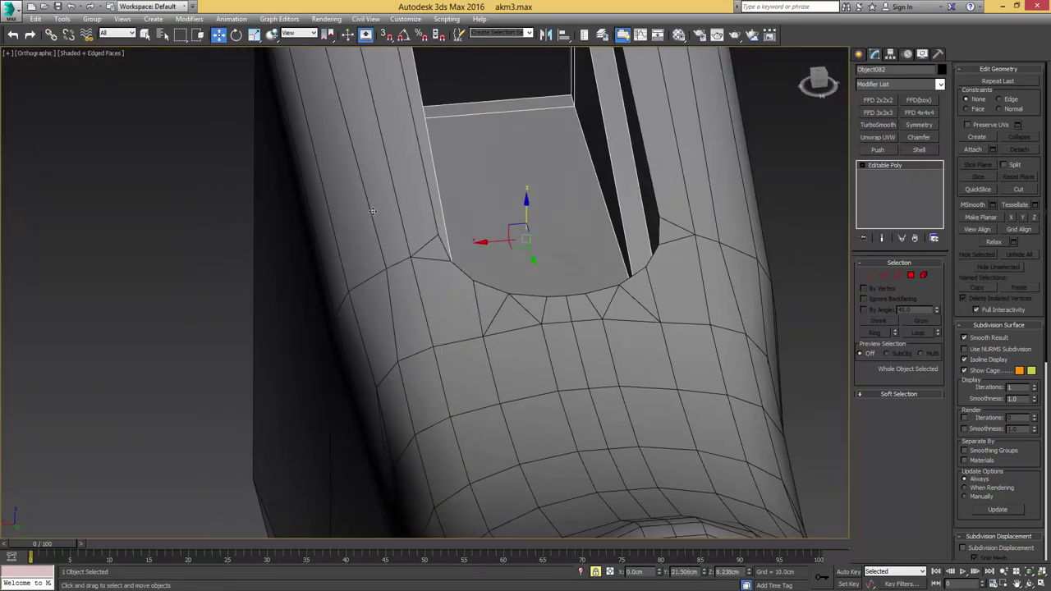
# Step: Copy the lower screw of the stock's butt end to the tang slot at the front of the stock
pyautogui.scroll(-8, 415, 209)
pyautogui.moveTo(415, 210)
pyautogui.keyDown('alt'); pyautogui.mouseDown(button='middle')
pyautogui.moveTo(338, 177)
pyautogui.moveTo(394, 205)
pyautogui.mouseUp(button='middle'); pyautogui.keyUp('alt')
pyautogui.scroll(2, 394, 213)
pyautogui.moveTo(386, 262); pyautogui.dragTo(420, 152, button='middle')
pyautogui.scroll(5, 350, 245)
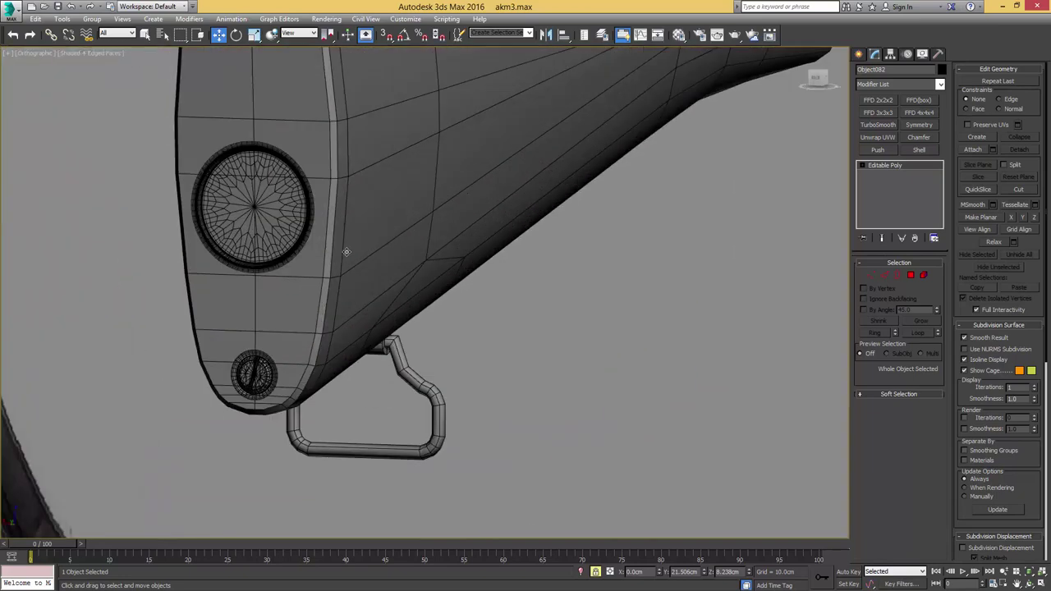
pyautogui.moveTo(256, 366); pyautogui.dragTo(335, 310, button='middle')
pyautogui.press('q')
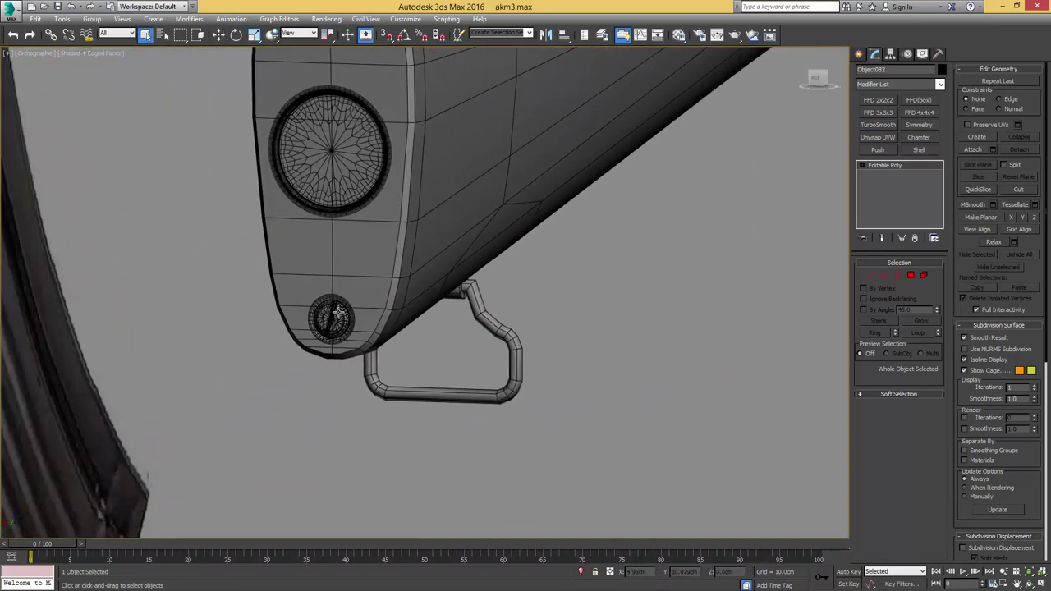
pyautogui.click(338, 312)
pyautogui.scroll(-5, 338, 312)
pyautogui.keyDown('alt'); pyautogui.moveTo(338, 311); pyautogui.dragTo(196, 349, button='middle'); pyautogui.keyUp('alt')
pyautogui.press('w')
pyautogui.moveTo(153, 356)
pyautogui.keyDown('shift'); pyautogui.mouseDown()
pyautogui.moveTo(473, 191)
pyautogui.moveTo(599, 190)
pyautogui.mouseUp(); pyautogui.keyUp('shift')
pyautogui.click(528, 350)
pyautogui.keyDown('alt'); pyautogui.moveTo(540, 270); pyautogui.dragTo(559, 321, button='middle'); pyautogui.keyUp('alt')
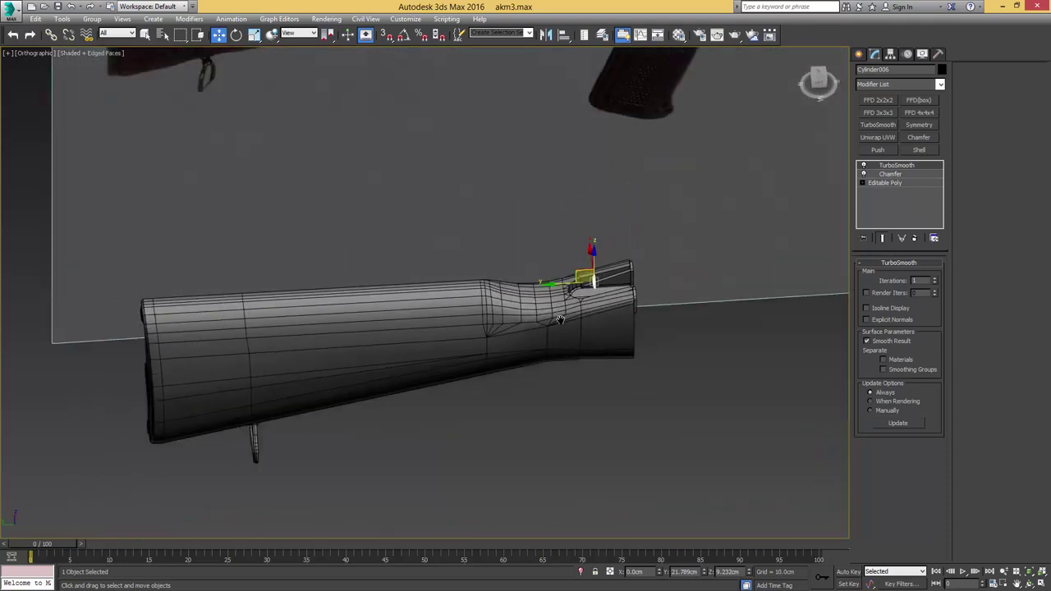
# Step: Rotate the copied screw with angle snap so its slotted head faces up, with the slot turned 15 degrees
pyautogui.scroll(8, 614, 288)
pyautogui.moveTo(687, 227); pyautogui.dragTo(640, 236, button='middle')
pyautogui.press('e')
pyautogui.moveTo(624, 238); pyautogui.dragTo(707, 232)
pyautogui.hotkey('ctrl', 'z')
pyautogui.press('a')
pyautogui.press('t')
pyautogui.scroll(-7, 560, 263)
pyautogui.moveTo(563, 285); pyautogui.dragTo(563, 206, button='middle')
pyautogui.scroll(-2, 563, 206)
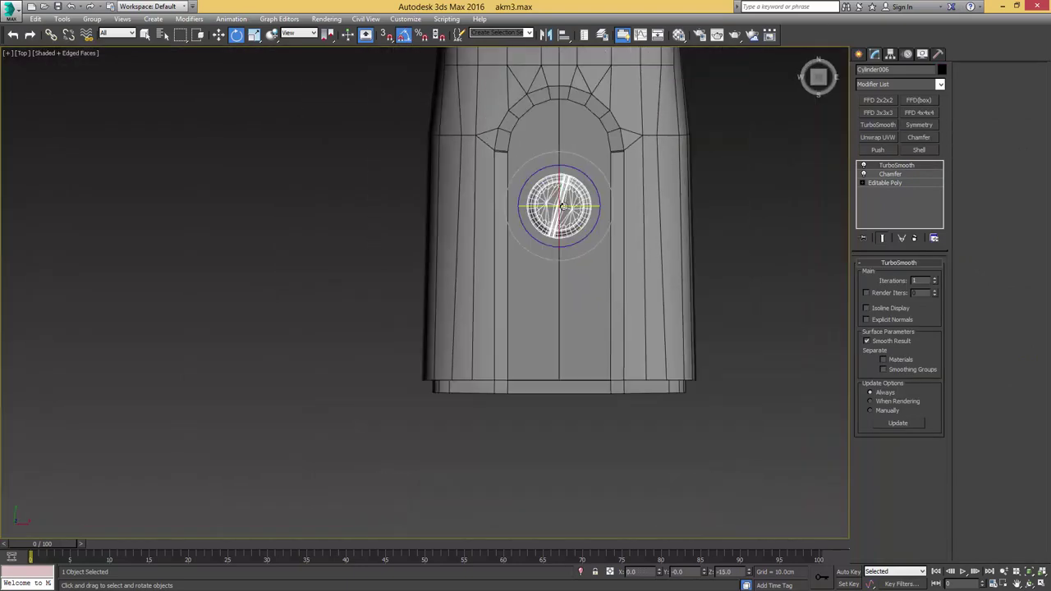
# Step: Move the screw copy to the rounded rear end of the tang and lower it onto the floor
pyautogui.press('w')
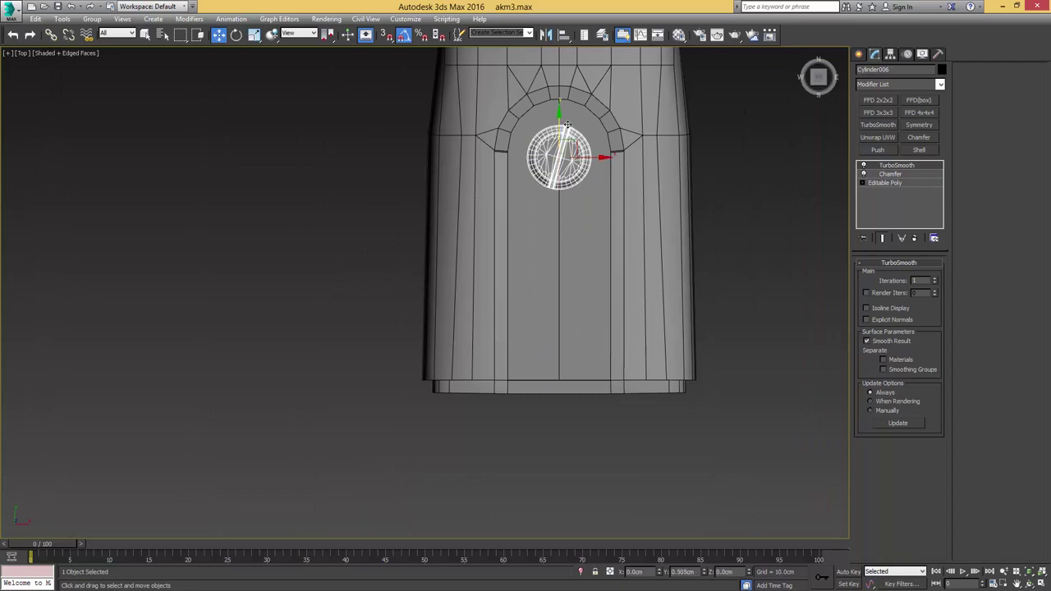
pyautogui.moveTo(566, 124); pyautogui.dragTo(566, 115)
pyautogui.keyDown('alt'); pyautogui.moveTo(520, 197); pyautogui.dragTo(540, 125, button='middle'); pyautogui.keyUp('alt')
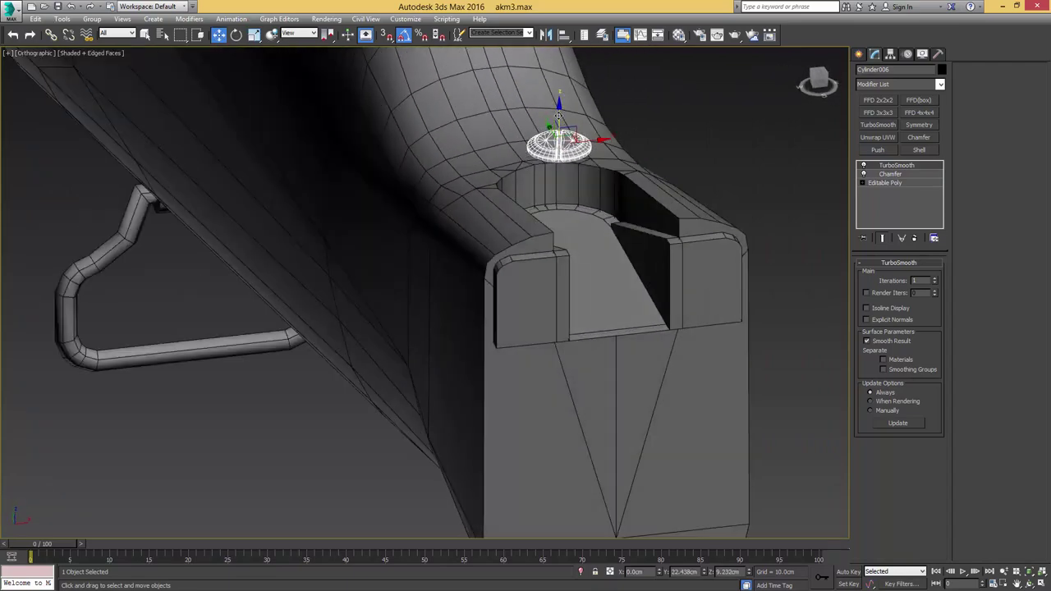
pyautogui.moveTo(560, 183); pyautogui.dragTo(564, 200)
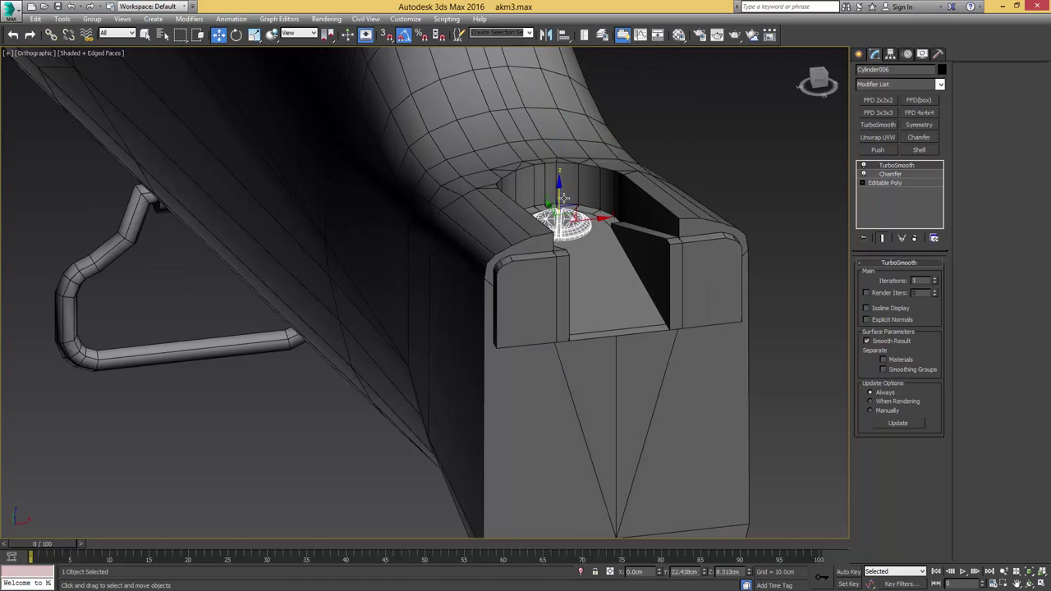
# Step: Scale the screw copy uniformly to 112 percent
pyautogui.keyDown('alt'); pyautogui.moveTo(563, 198); pyautogui.dragTo(361, 215, button='middle'); pyautogui.keyUp('alt')
pyautogui.scroll(2, 541, 247)
pyautogui.press('r')
pyautogui.moveTo(578, 200); pyautogui.dragTo(579, 191)
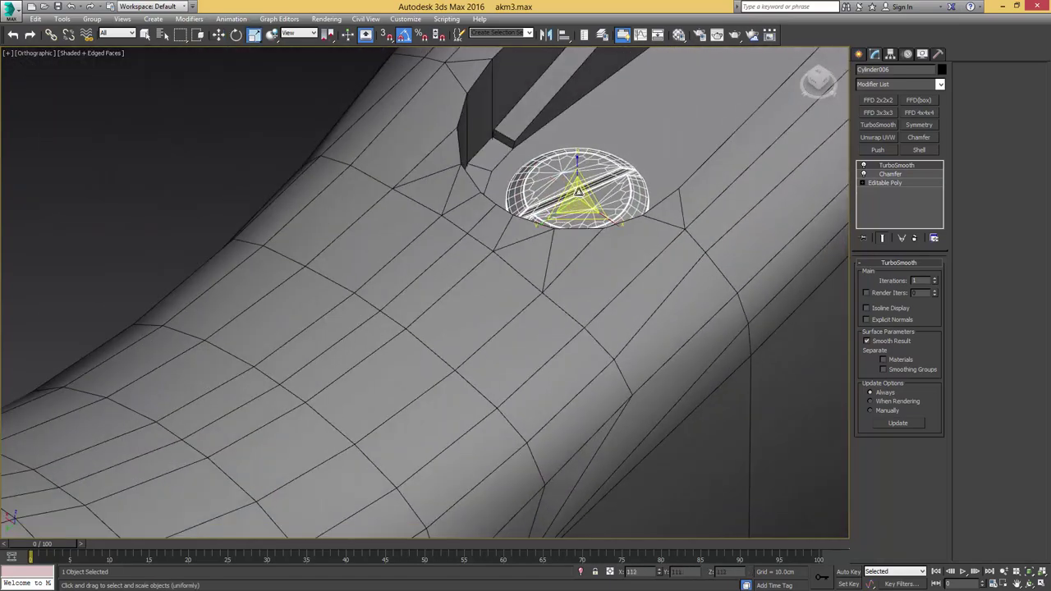
pyautogui.scroll(-3, 580, 198)
pyautogui.press('w')
pyautogui.keyDown('alt'); pyautogui.moveTo(581, 198); pyautogui.dragTo(555, 211, button='middle'); pyautogui.keyUp('alt')
pyautogui.scroll(-1, 573, 225)
# Step: Inspect the screw and tang on the stock in plain shading without edges
pyautogui.click(750, 134)
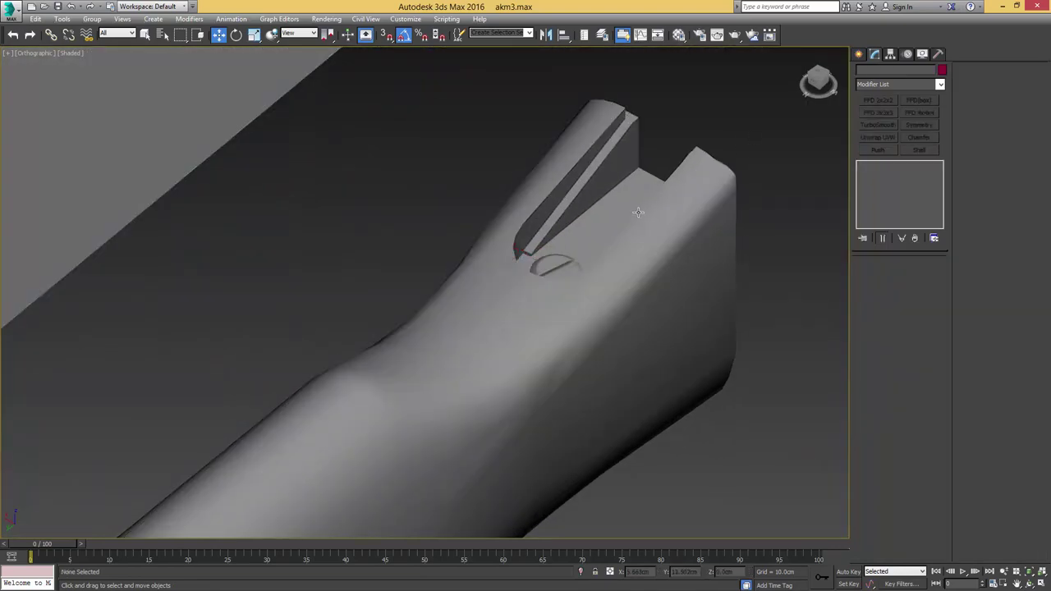
pyautogui.scroll(-2, 637, 214)
pyautogui.moveTo(1050, 89)
pyautogui.mouseDown()
pyautogui.moveTo(722, 65)
pyautogui.moveTo(1050, 83)
pyautogui.mouseUp()
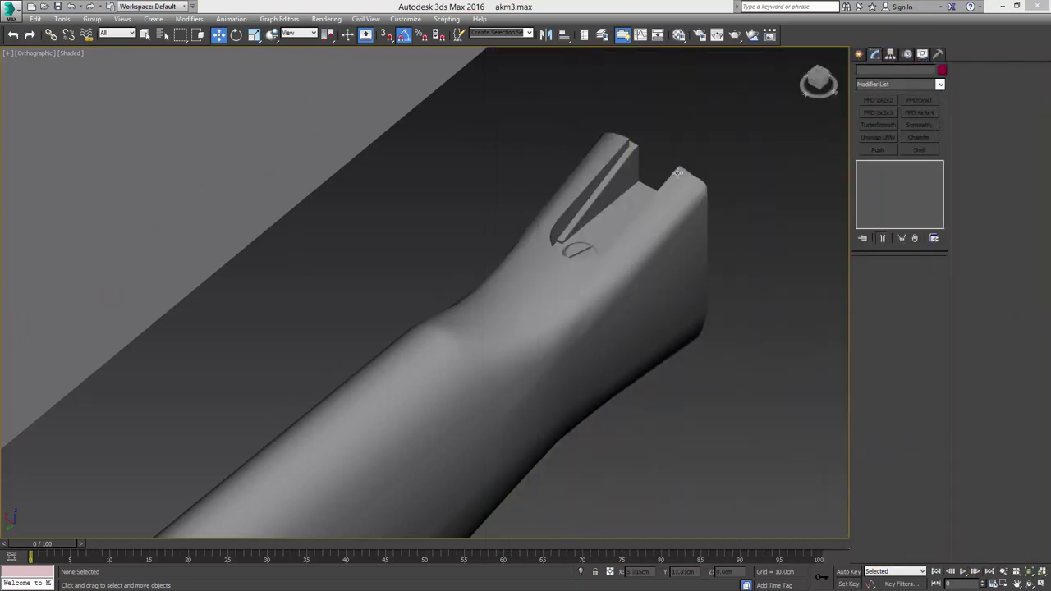
pyautogui.keyDown('alt'); pyautogui.moveTo(583, 204); pyautogui.dragTo(598, 220, button='middle'); pyautogui.keyUp('alt')
pyautogui.moveTo(651, 258); pyautogui.dragTo(604, 211, button='middle')
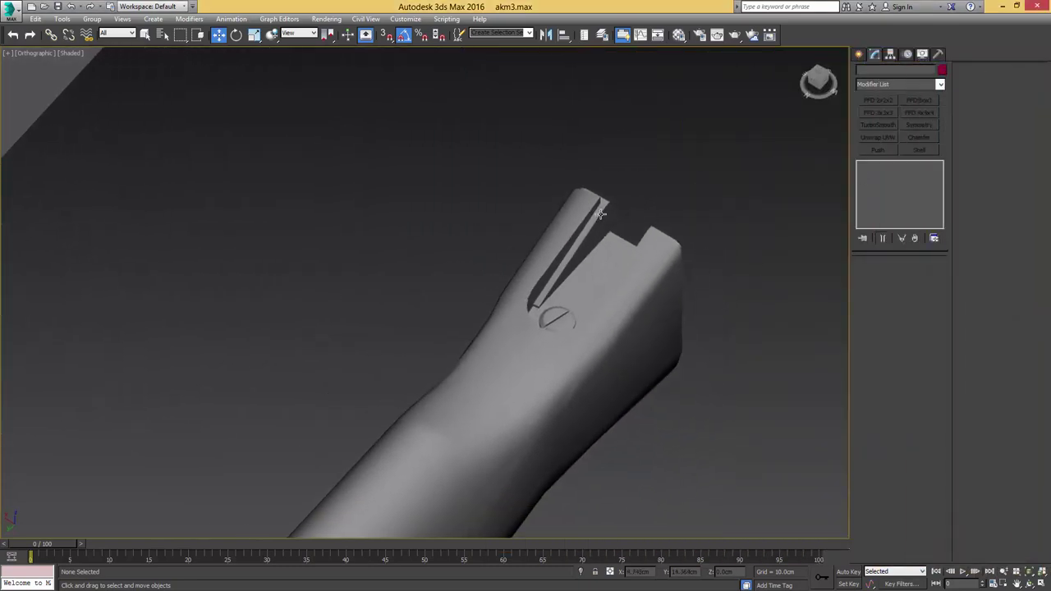
pyautogui.scroll(3, 605, 211)
# Step: Raise the upper vertices of the tang's front flanges slightly in the left view to follow the reference photo
pyautogui.press('F4')
pyautogui.click(601, 214)
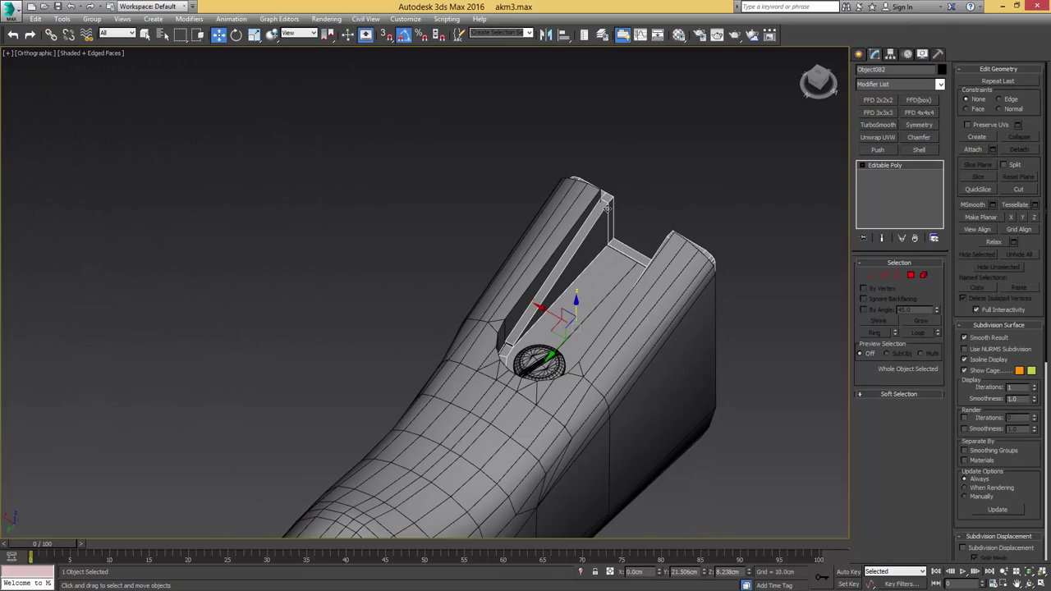
pyautogui.press('4')
pyautogui.click(606, 199)
pyautogui.keyDown('alt'); pyautogui.moveTo(606, 200); pyautogui.dragTo(512, 159, button='middle'); pyautogui.keyUp('alt')
pyautogui.press('l')
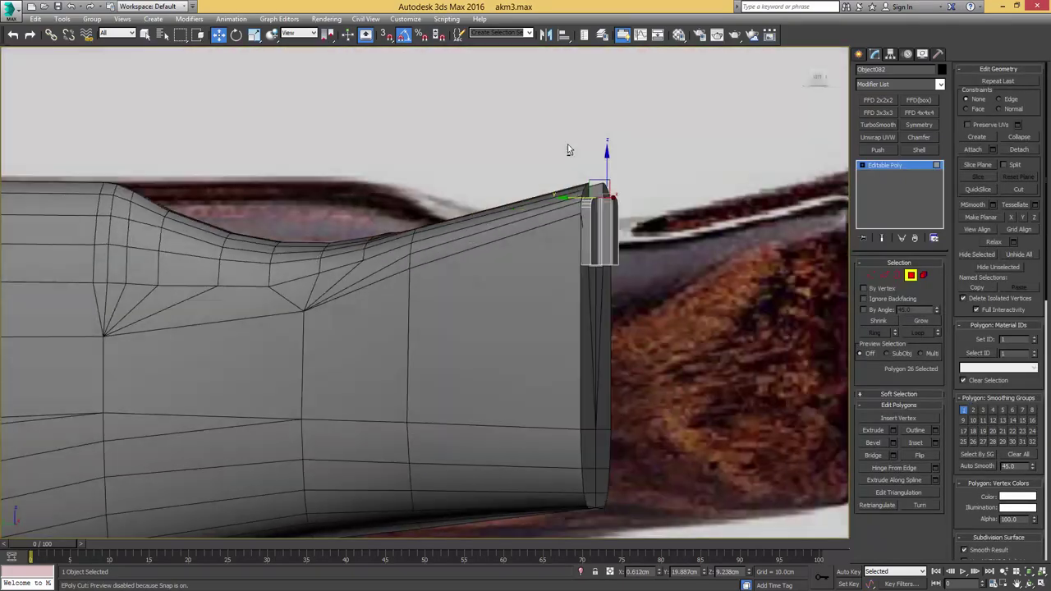
pyautogui.press('1')
pyautogui.moveTo(662, 142); pyautogui.dragTo(570, 223)
pyautogui.moveTo(644, 202); pyautogui.dragTo(584, 201, button='middle')
pyautogui.press('l')
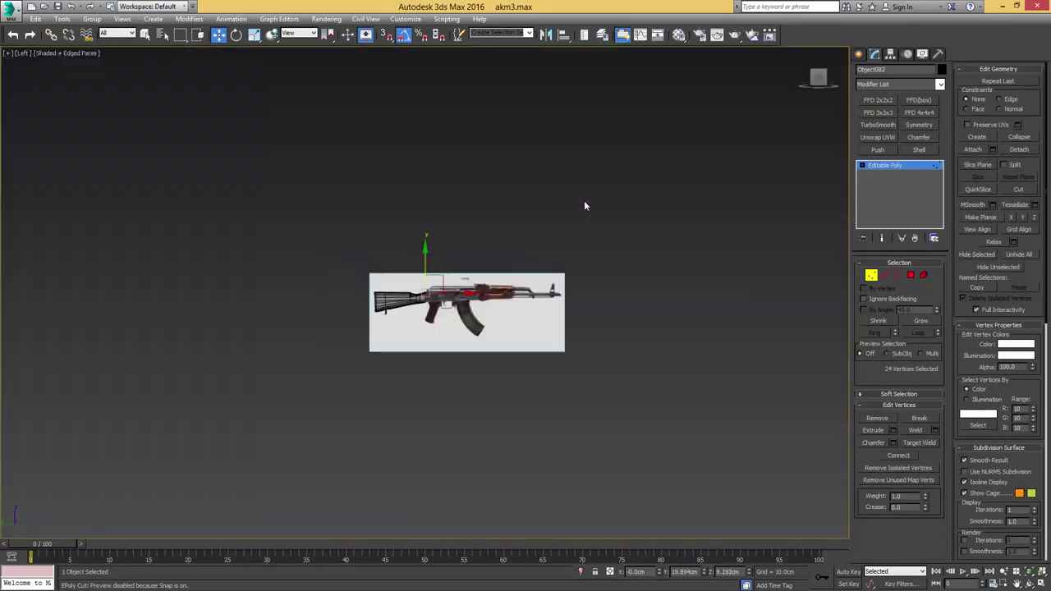
pyautogui.scroll(7, 419, 274)
pyautogui.scroll(10, 493, 384)
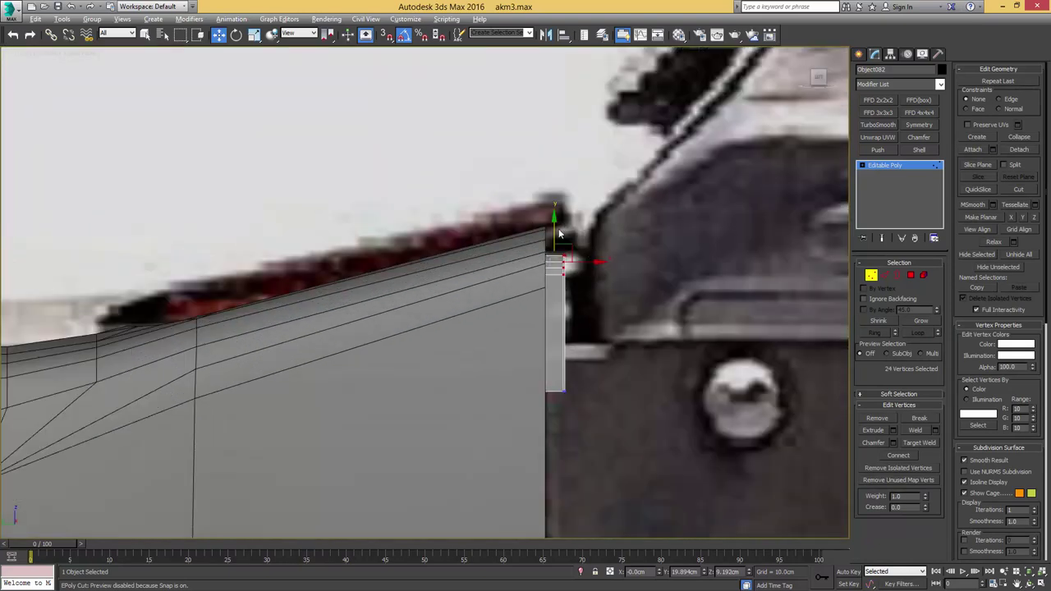
pyautogui.moveTo(555, 224); pyautogui.dragTo(555, 215)
pyautogui.keyDown('alt'); pyautogui.moveTo(558, 231); pyautogui.dragTo(593, 215, button='middle'); pyautogui.keyUp('alt')
pyautogui.press('1')
pyautogui.scroll(-6, 501, 271)
pyautogui.moveTo(137, 179); pyautogui.dragTo(362, 187, button='middle')
pyautogui.click(111, 124)
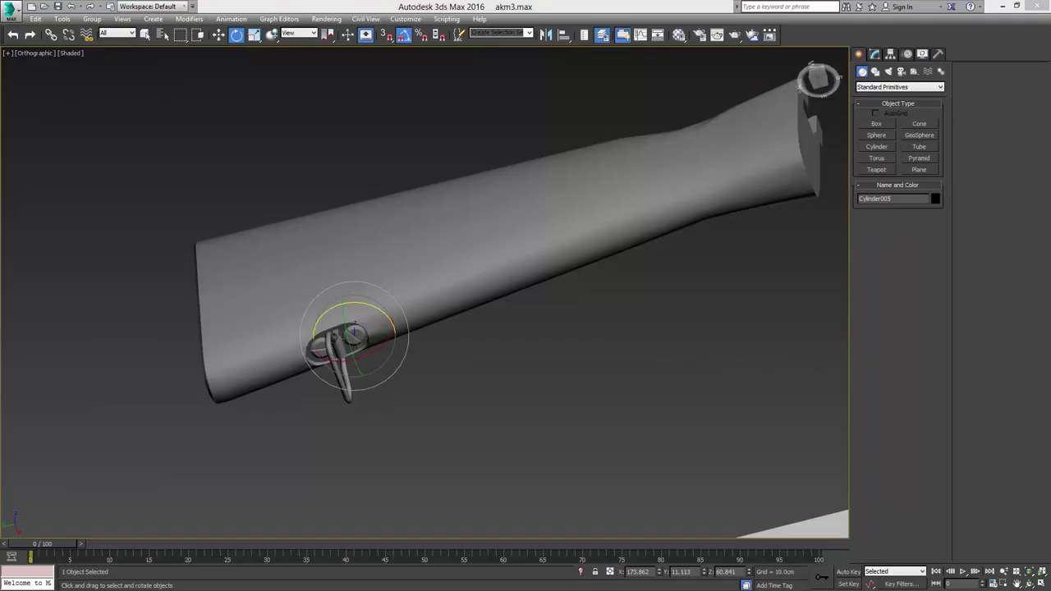
# Step: Bring up the AK47_Receiver drawing in Windows Photo Viewer and examine the receiver's width dimension in the center top view
pyautogui.moveTo(1050, 72); pyautogui.dragTo(626, 57)
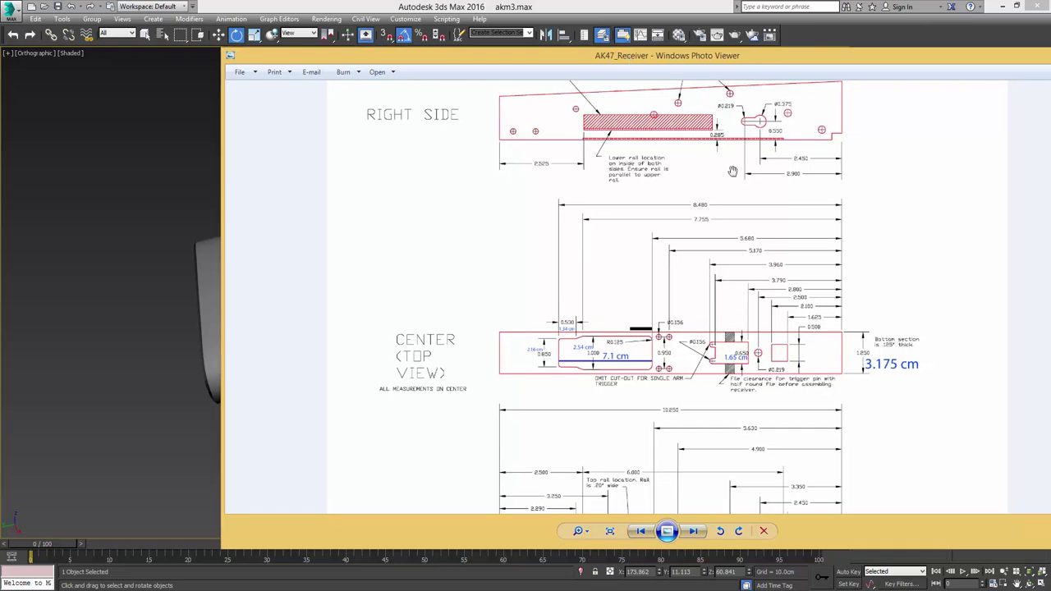
pyautogui.moveTo(762, 226); pyautogui.dragTo(732, 111)
pyautogui.scroll(2, 870, 241)
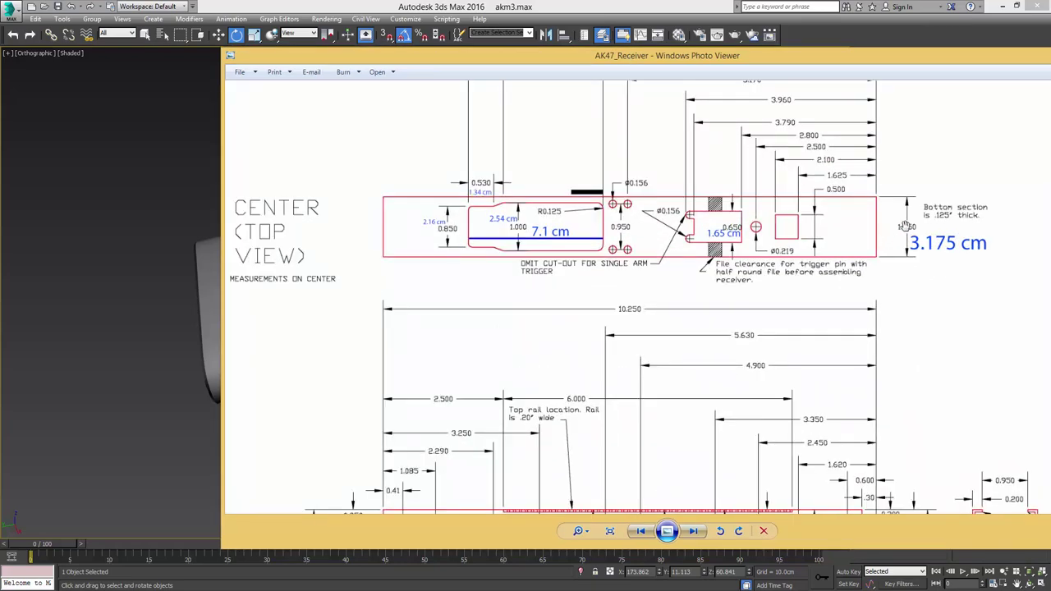
pyautogui.moveTo(602, 58); pyautogui.dragTo(1050, 91)
# Step: Create a box over the receiver in the left view, about 4.3 cm by 25.6 cm, with a height of 3.175 cm
pyautogui.moveTo(573, 195); pyautogui.dragTo(383, 204, button='middle')
pyautogui.scroll(-4, 653, 152)
pyautogui.keyDown('alt'); pyautogui.moveTo(653, 153); pyautogui.dragTo(491, 211, button='middle'); pyautogui.keyUp('alt')
pyautogui.press('l')
pyautogui.scroll(-4, 519, 292)
pyautogui.moveTo(519, 291); pyautogui.dragTo(416, 207, button='middle')
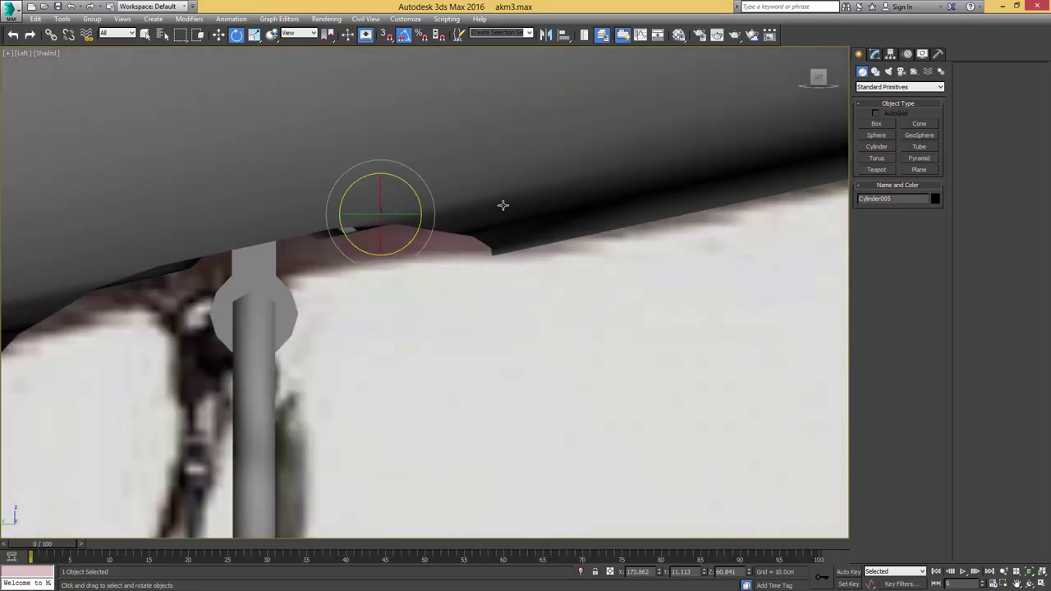
pyautogui.scroll(-6, 502, 205)
pyautogui.moveTo(502, 205); pyautogui.dragTo(309, 262, button='middle')
pyautogui.moveTo(746, 231); pyautogui.dragTo(342, 247, button='middle')
pyautogui.keyDown('ctrl'); pyautogui.rightClick(451, 238); pyautogui.keyUp('ctrl')
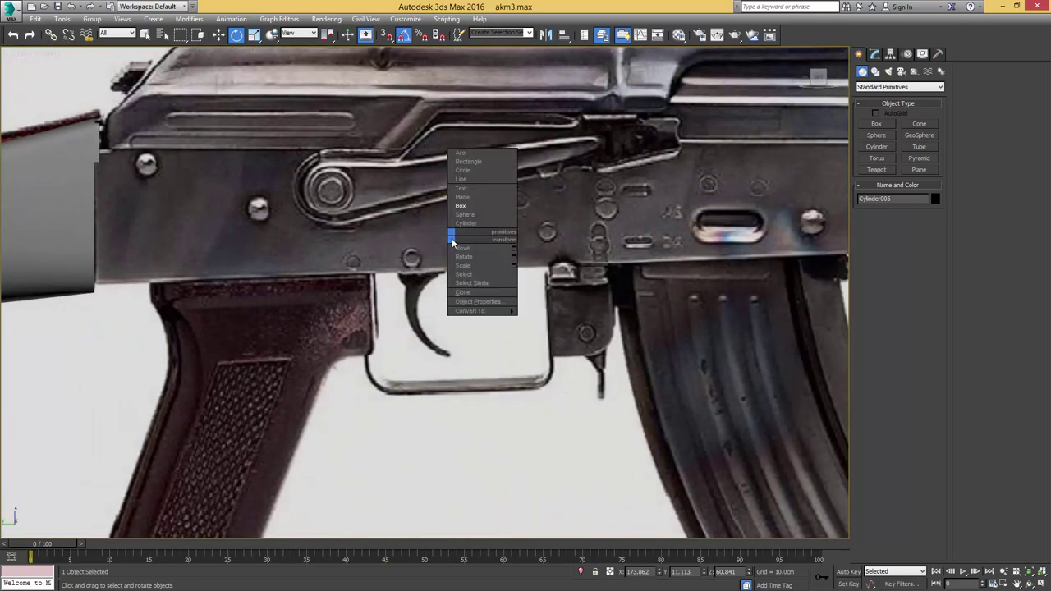
pyautogui.click(468, 204)
pyautogui.scroll(-4, 458, 173)
pyautogui.moveTo(460, 168); pyautogui.dragTo(362, 208, button='middle')
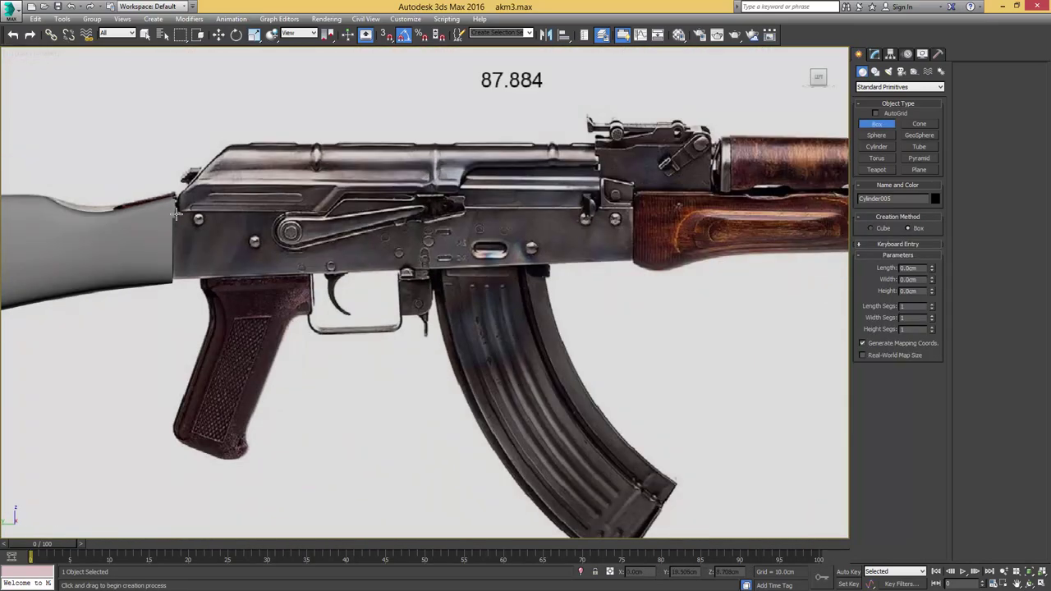
pyautogui.moveTo(174, 211); pyautogui.dragTo(634, 289)
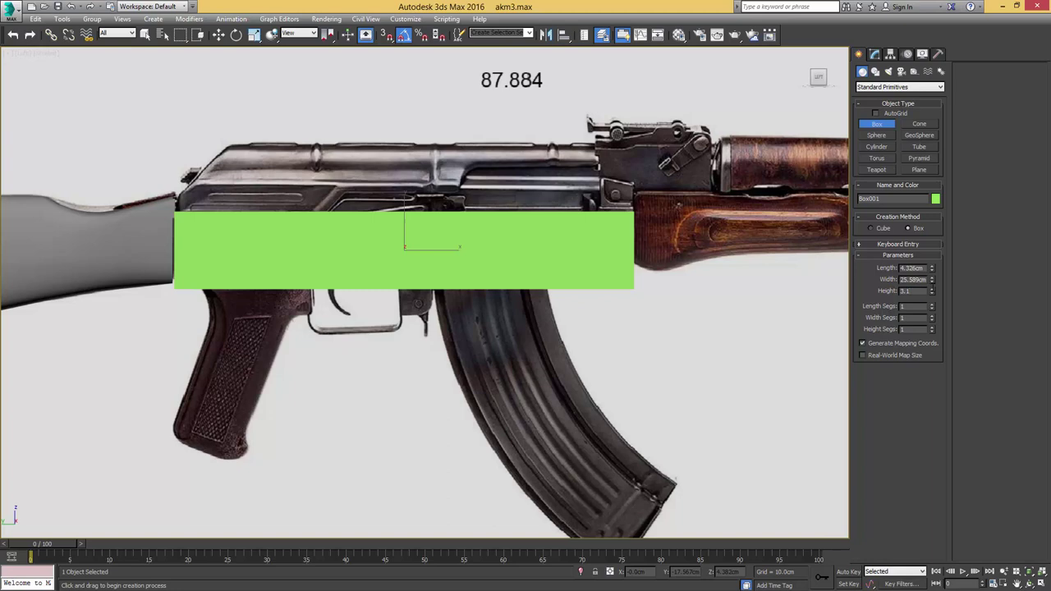
pyautogui.moveTo(678, 304); pyautogui.dragTo(774, 296, button='middle')
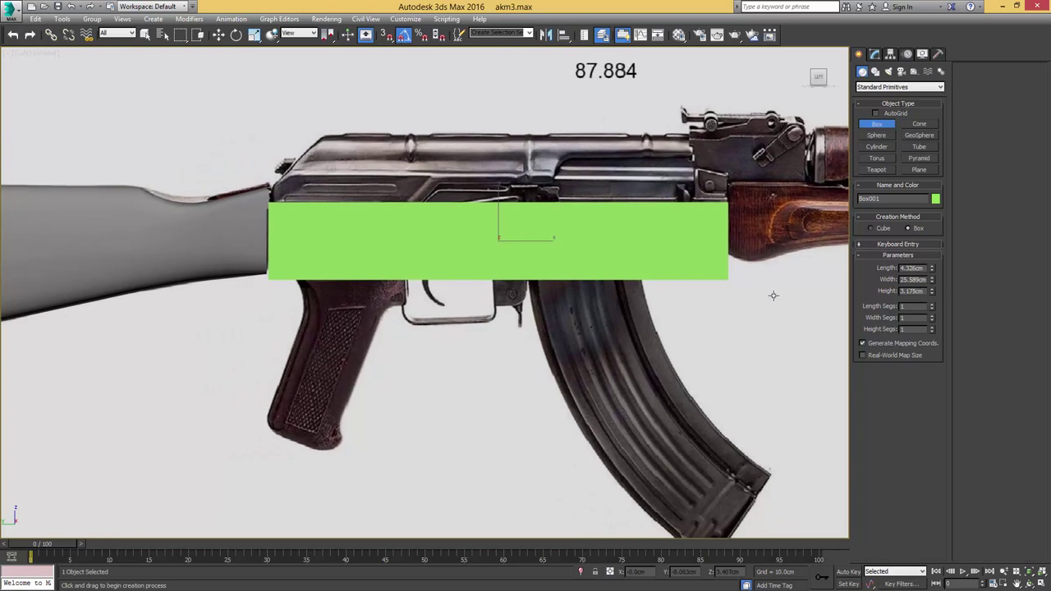
# Step: Make the receiver box see-through and convert it to an editable poly
pyautogui.moveTo(573, 275); pyautogui.dragTo(631, 279, button='middle')
pyautogui.hotkey('alt', 'x')
pyautogui.scroll(2, 643, 274)
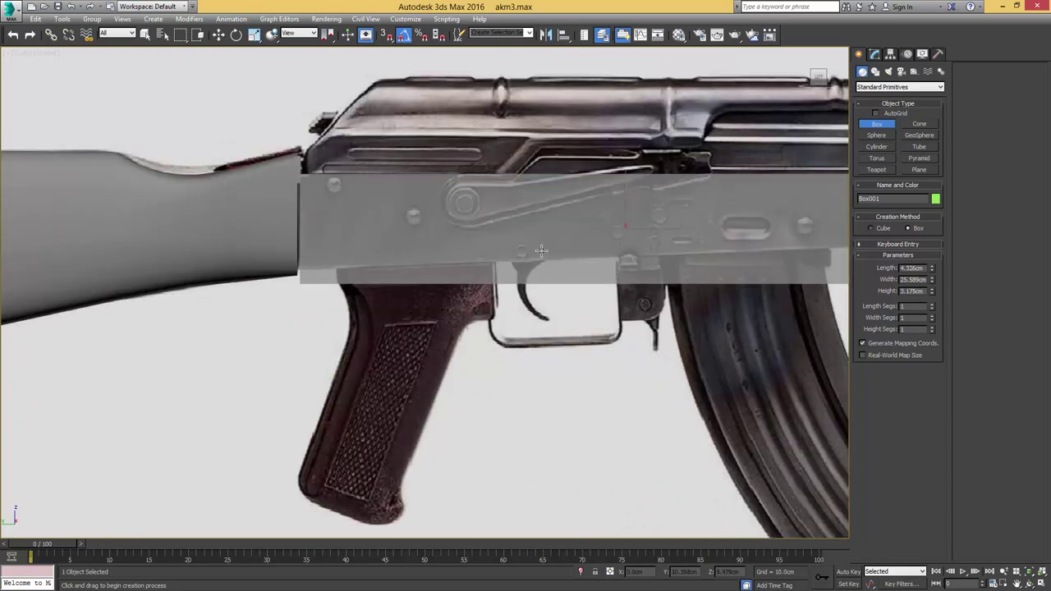
pyautogui.hotkey('ctrl', 'e')
pyautogui.moveTo(629, 253); pyautogui.dragTo(469, 240, button='middle')
# Step: Raise the receiver box's lower vertices in the left view to meet the lower edge of the receiver in the reference
pyautogui.press('1')
pyautogui.moveTo(114, 298); pyautogui.dragTo(176, 253)
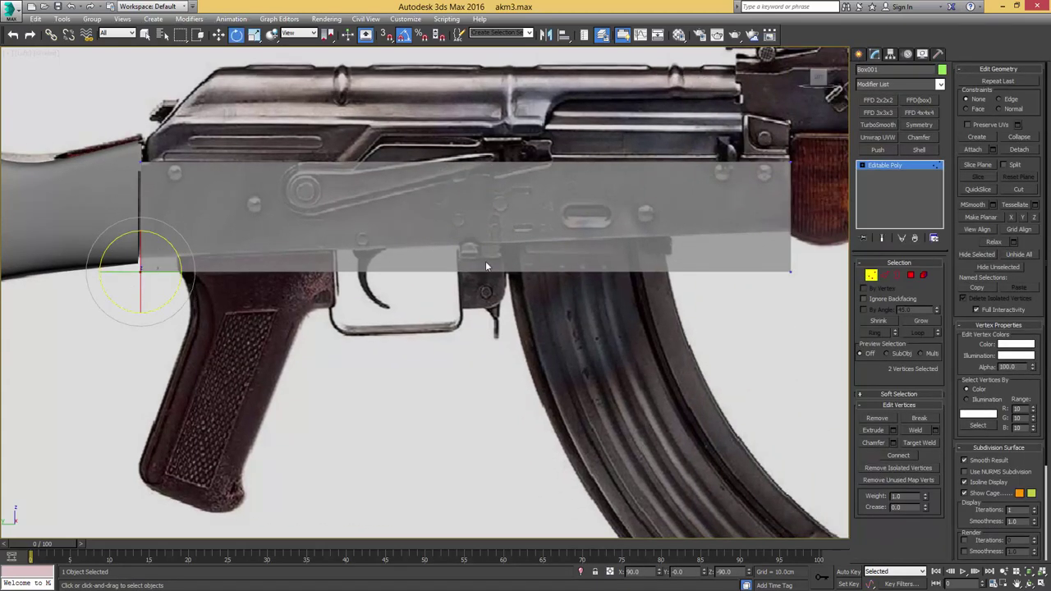
pyautogui.keyDown('ctrl'); pyautogui.moveTo(744, 311); pyautogui.dragTo(744, 308); pyautogui.keyUp('ctrl')
pyautogui.press('w')
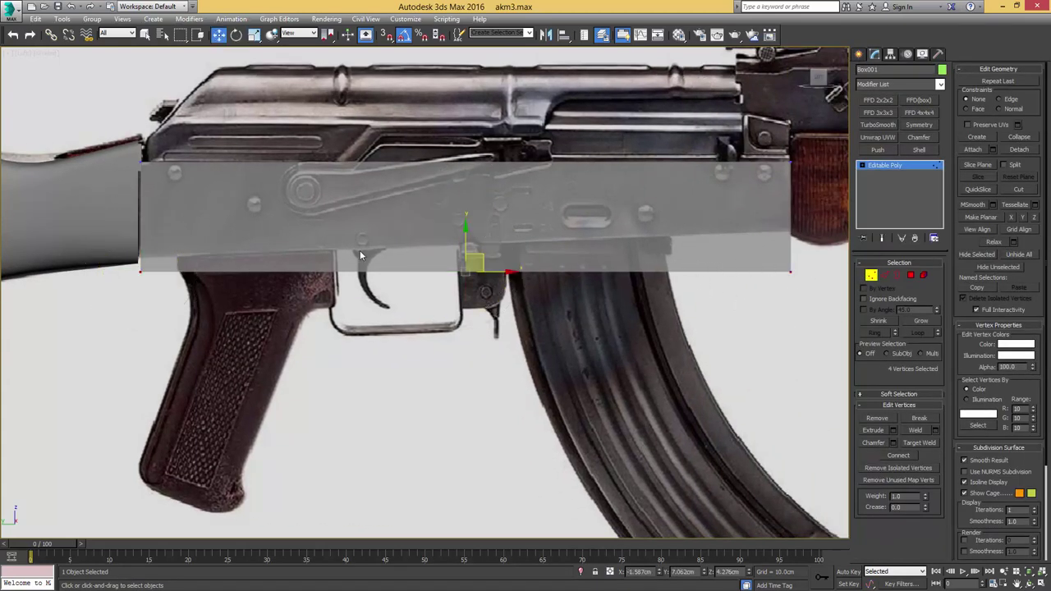
pyautogui.moveTo(466, 244); pyautogui.dragTo(468, 230)
# Step: Centre the receiver box's pivot and set the box's X position to 0
pyautogui.scroll(-2, 471, 231)
pyautogui.keyDown('alt'); pyautogui.moveTo(470, 235); pyautogui.dragTo(489, 295, button='middle'); pyautogui.keyUp('alt')
pyautogui.press('1')
pyautogui.hotkey('alt', 'c')
pyautogui.doubleClick(640, 572)
pyautogui.write('0')
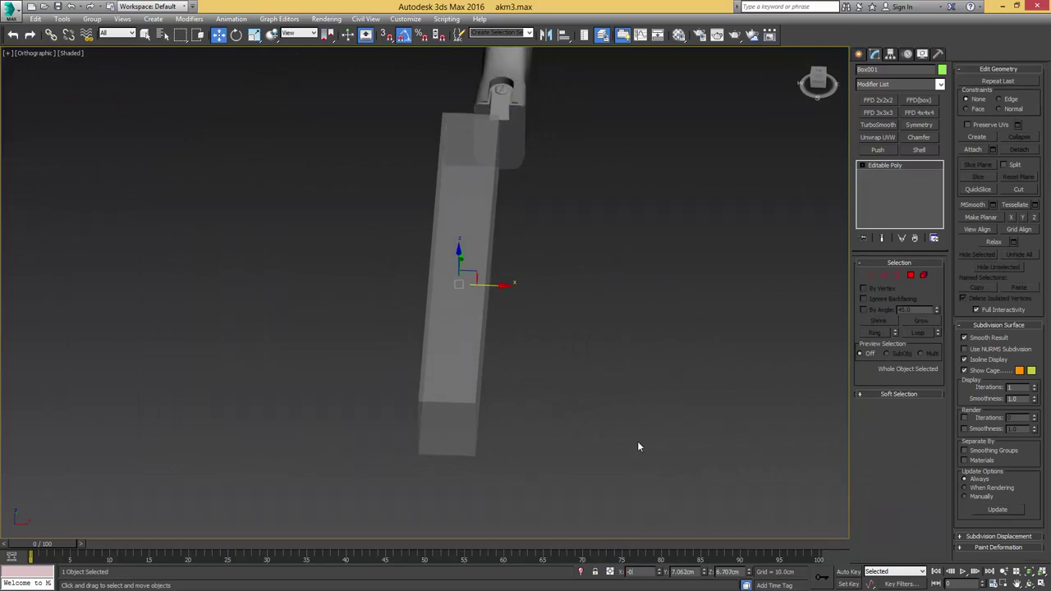
pyautogui.press('Return')
# Step: Raise the upper vertices of the see-through receiver box slightly in the left view to match the reference
pyautogui.moveTo(474, 317); pyautogui.dragTo(568, 339, button='middle')
pyautogui.hotkey('alt', 'x')
pyautogui.press('l')
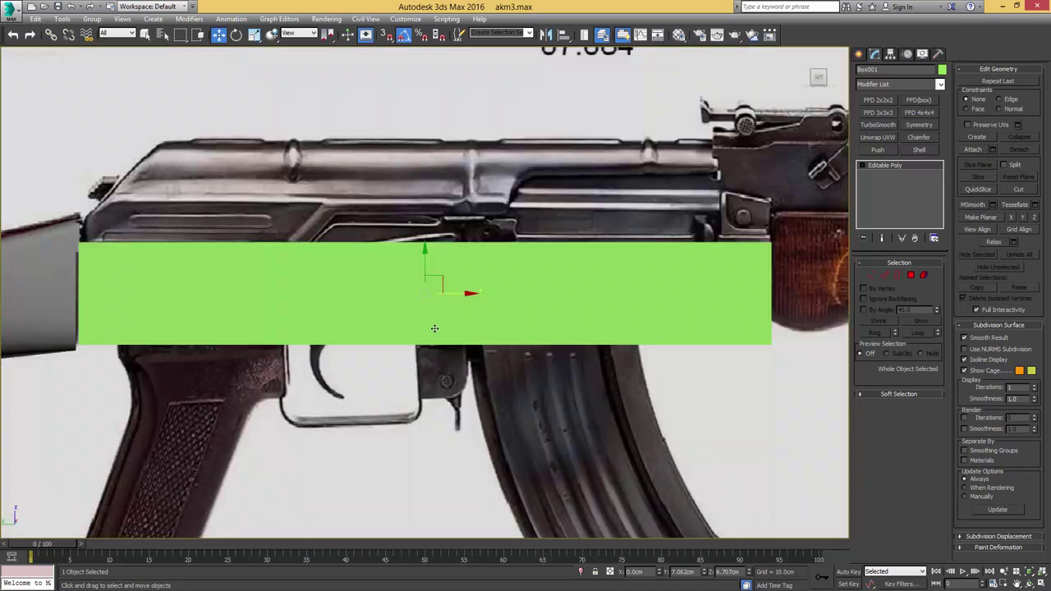
pyautogui.hotkey('alt', 'x')
pyautogui.moveTo(413, 344); pyautogui.dragTo(461, 338, button='middle')
pyautogui.press('1')
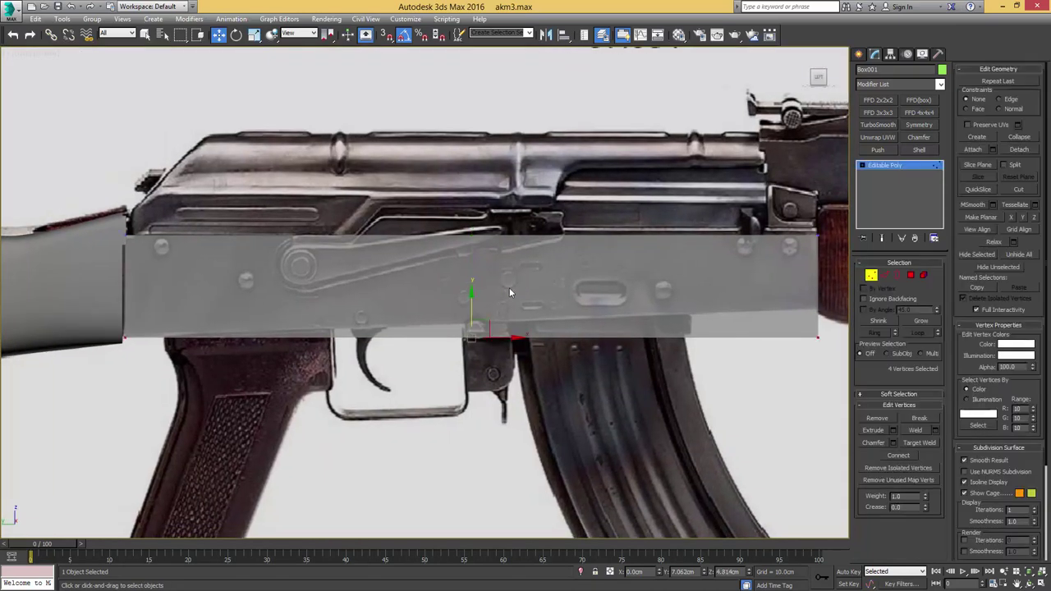
pyautogui.moveTo(825, 210); pyautogui.dragTo(49, 259)
pyautogui.moveTo(477, 243); pyautogui.dragTo(512, 284, button='middle')
pyautogui.scroll(4, 448, 252)
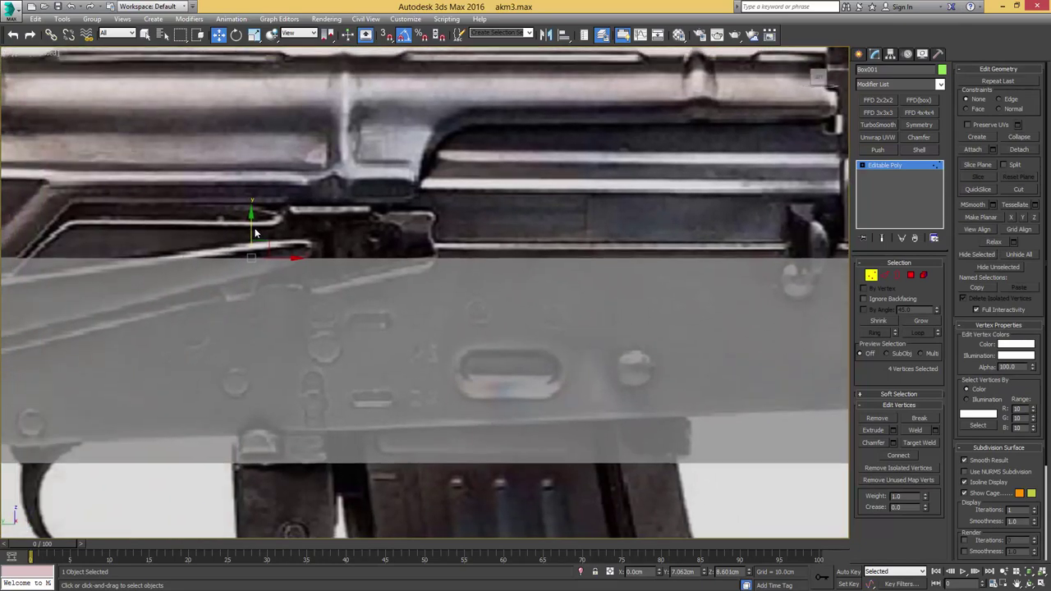
pyautogui.moveTo(251, 228); pyautogui.dragTo(253, 215)
# Step: Move the receiver box's rear vertices slightly back so they meet the front face of the stock
pyautogui.scroll(-4, 253, 246)
pyautogui.moveTo(202, 304); pyautogui.dragTo(433, 278, button='middle')
pyautogui.scroll(3, 238, 260)
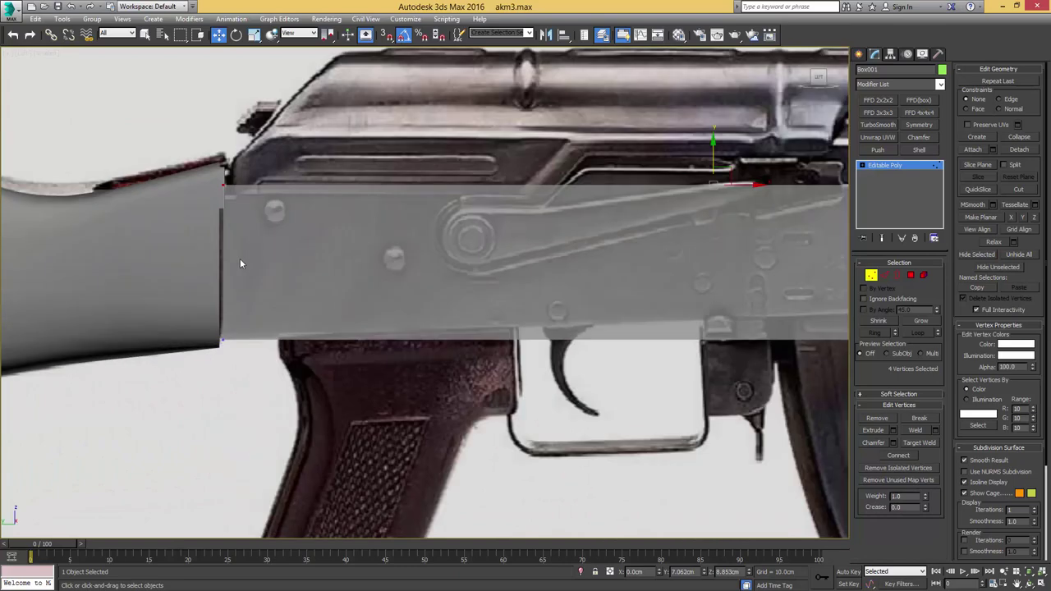
pyautogui.scroll(-2, 241, 263)
pyautogui.moveTo(205, 349); pyautogui.dragTo(204, 352)
pyautogui.scroll(5, 228, 272)
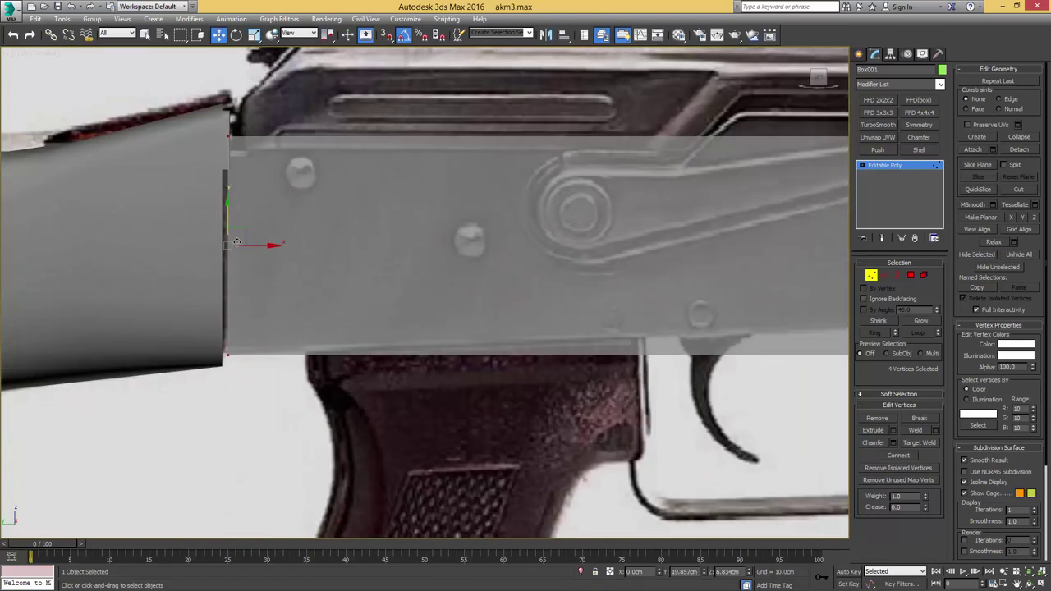
pyautogui.moveTo(242, 238); pyautogui.dragTo(367, 271, button='middle')
pyautogui.moveTo(375, 275); pyautogui.dragTo(367, 272)
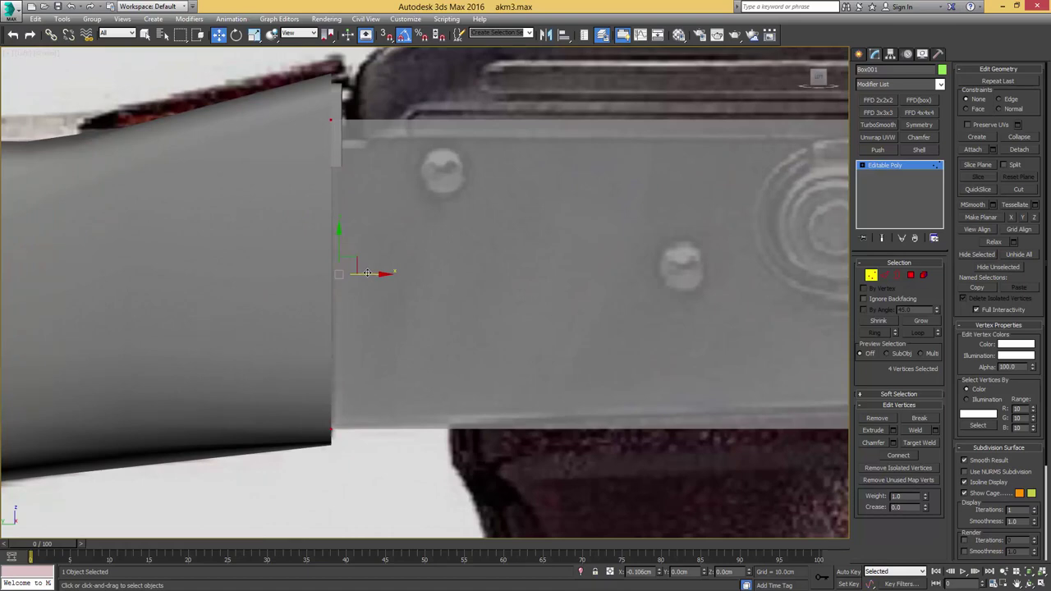
# Step: Raise the receiver box's front lower vertices about 1.04 cm to follow the sloping underside in the reference
pyautogui.scroll(-5, 399, 291)
pyautogui.moveTo(542, 321); pyautogui.dragTo(383, 290, button='middle')
pyautogui.moveTo(645, 316); pyautogui.dragTo(371, 302, button='middle')
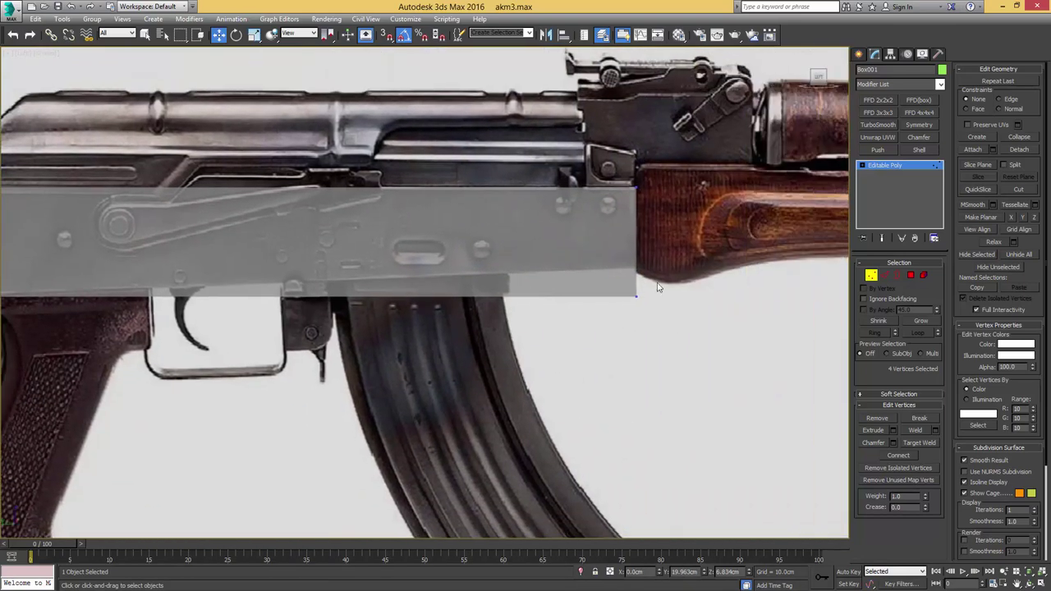
pyautogui.scroll(4, 632, 294)
pyautogui.moveTo(674, 311); pyautogui.dragTo(645, 218)
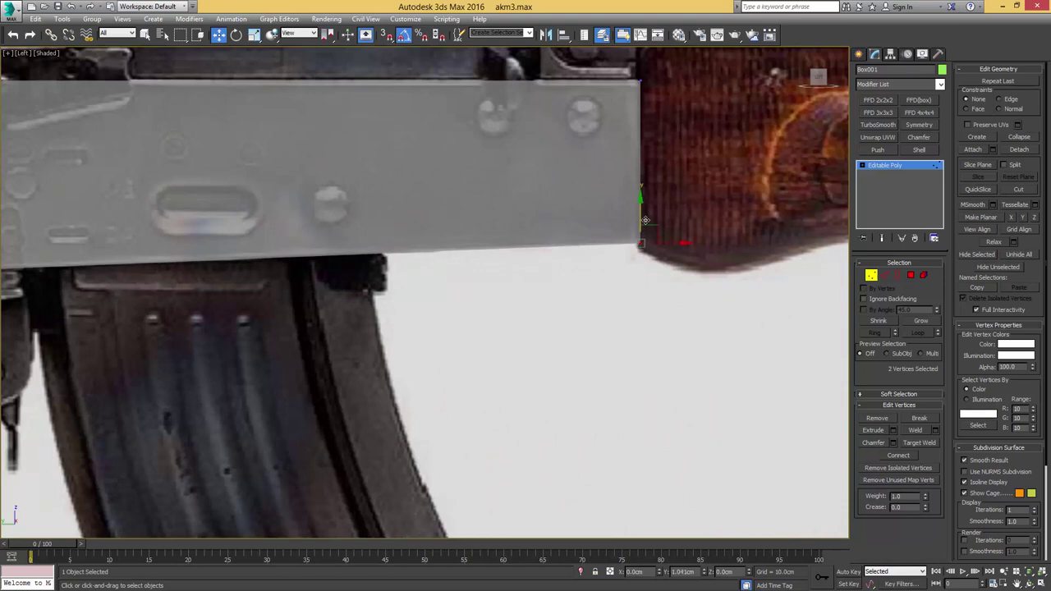
# Step: Show the receiver box opaque with edged faces and connect its crosswise edges with a lengthwise loop through the middle
pyautogui.scroll(-4, 560, 253)
pyautogui.scroll(-2, 523, 294)
pyautogui.moveTo(348, 296); pyautogui.dragTo(497, 290, button='middle')
pyautogui.press('p')
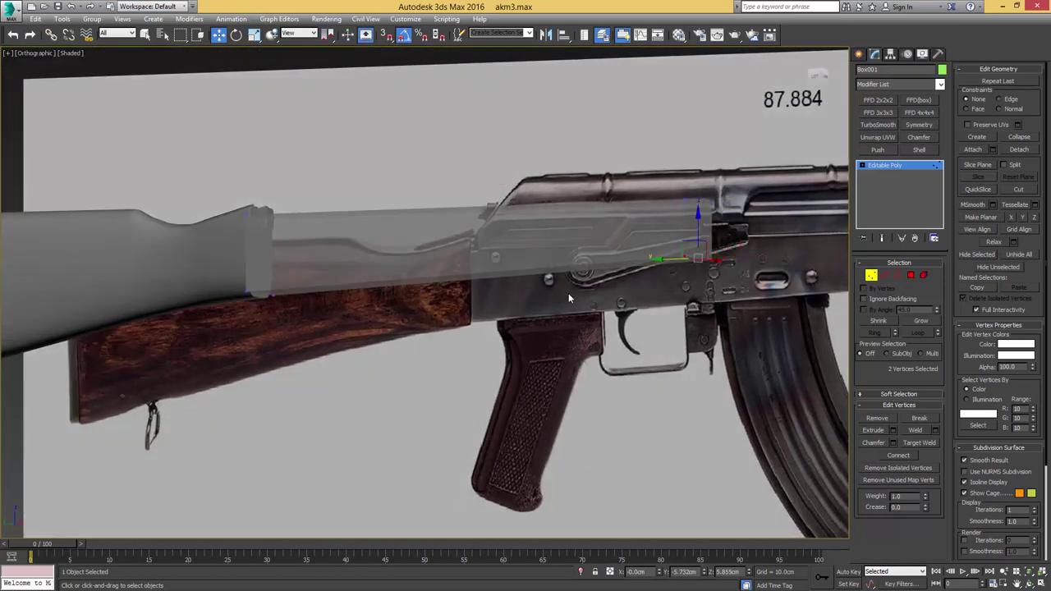
pyautogui.hotkey('alt', 'x')
pyautogui.scroll(2, 575, 290)
pyautogui.moveTo(574, 290)
pyautogui.mouseDown(button='middle')
pyautogui.moveTo(519, 304)
pyautogui.moveTo(567, 275)
pyautogui.mouseUp(button='middle')
pyautogui.press('1')
pyautogui.press('F4')
pyautogui.press('2')
pyautogui.click(552, 274)
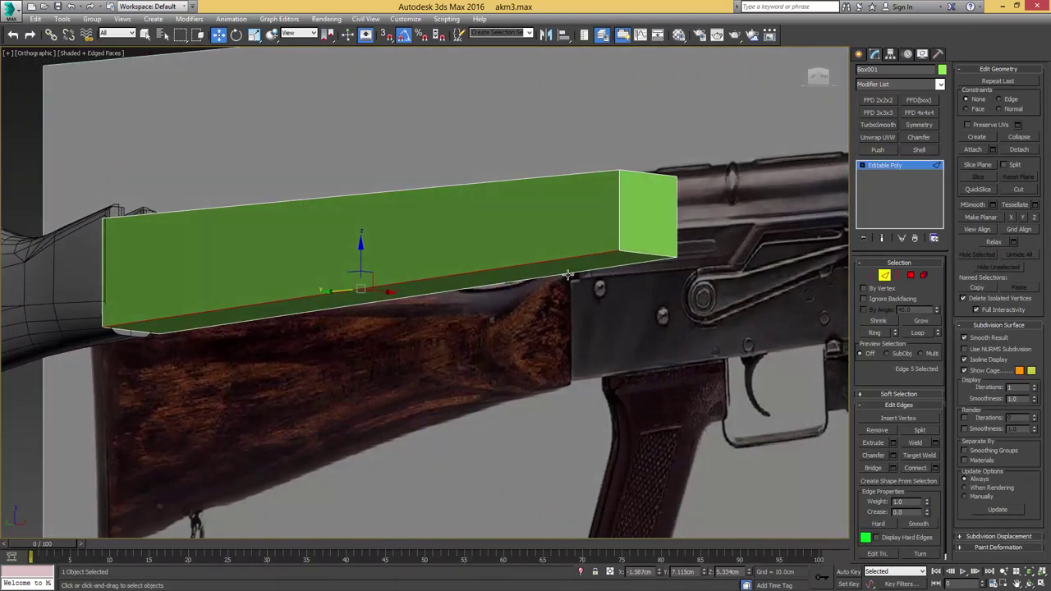
pyautogui.click(637, 253)
pyautogui.hotkey('alt', 'r')
pyautogui.hotkey('ctrl', 'shift', 'e')
# Step: Chamfer the two lower lengthwise edges of the receiver box into small rounded corners
pyautogui.click(642, 266)
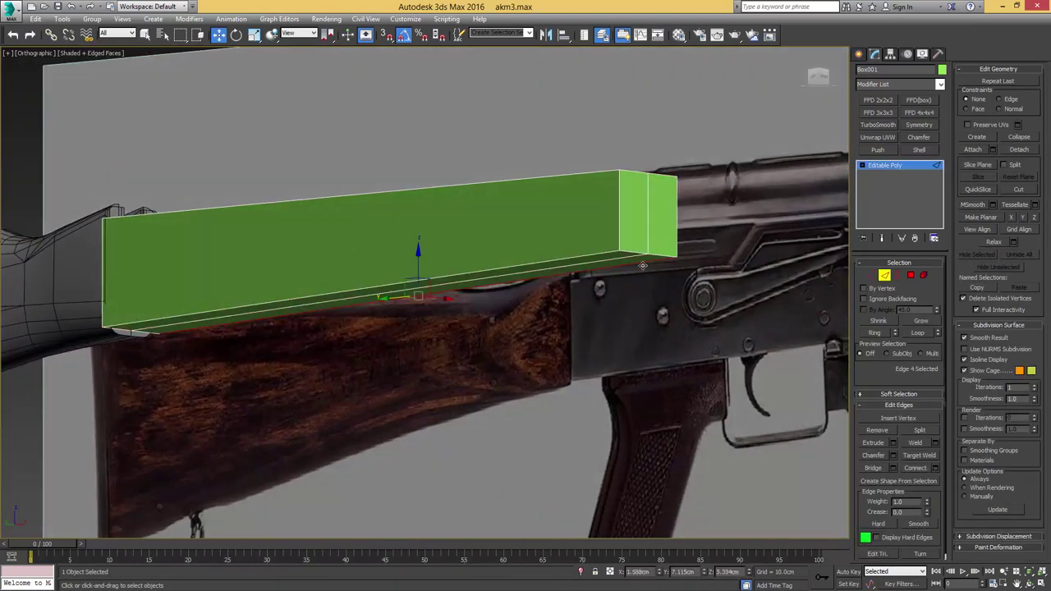
pyautogui.keyDown('ctrl'); pyautogui.click(591, 253); pyautogui.keyUp('ctrl')
pyautogui.scroll(2, 573, 261)
pyautogui.keyDown('alt'); pyautogui.moveTo(570, 263); pyautogui.dragTo(584, 264, button='middle'); pyautogui.keyUp('alt')
pyautogui.scroll(4, 457, 220)
pyautogui.hotkey('ctrl', 'shift', 'c')
pyautogui.moveTo(665, 255); pyautogui.dragTo(521, 230, button='middle')
pyautogui.scroll(-2, 459, 221)
pyautogui.moveTo(518, 228); pyautogui.dragTo(525, 224)
pyautogui.scroll(3, 522, 225)
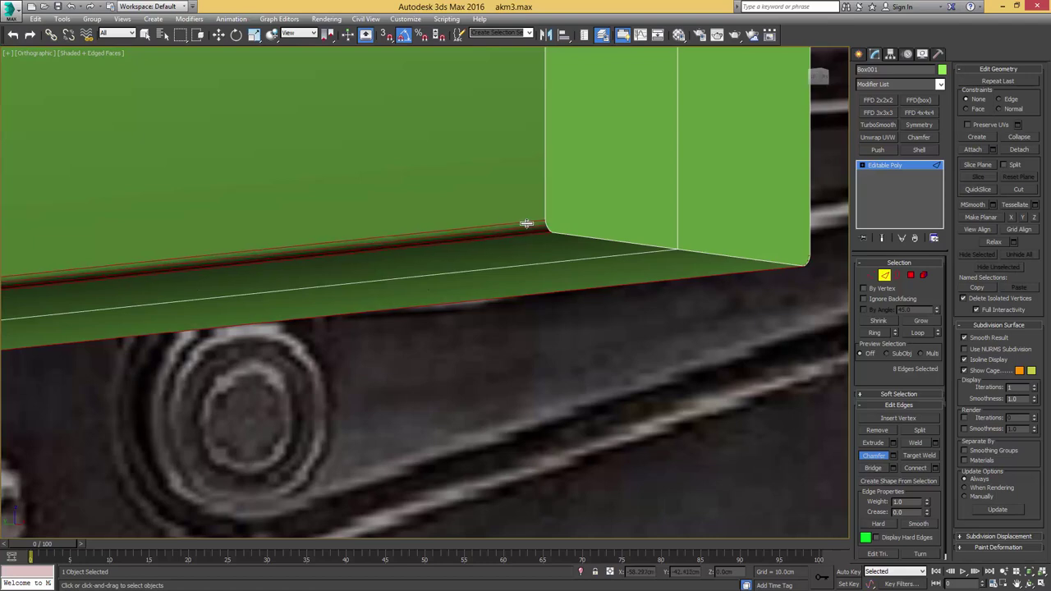
pyautogui.scroll(-6, 526, 223)
pyautogui.press('2')
# Step: Return to the left view and make the receiver box see-through over the reference
pyautogui.press('l')
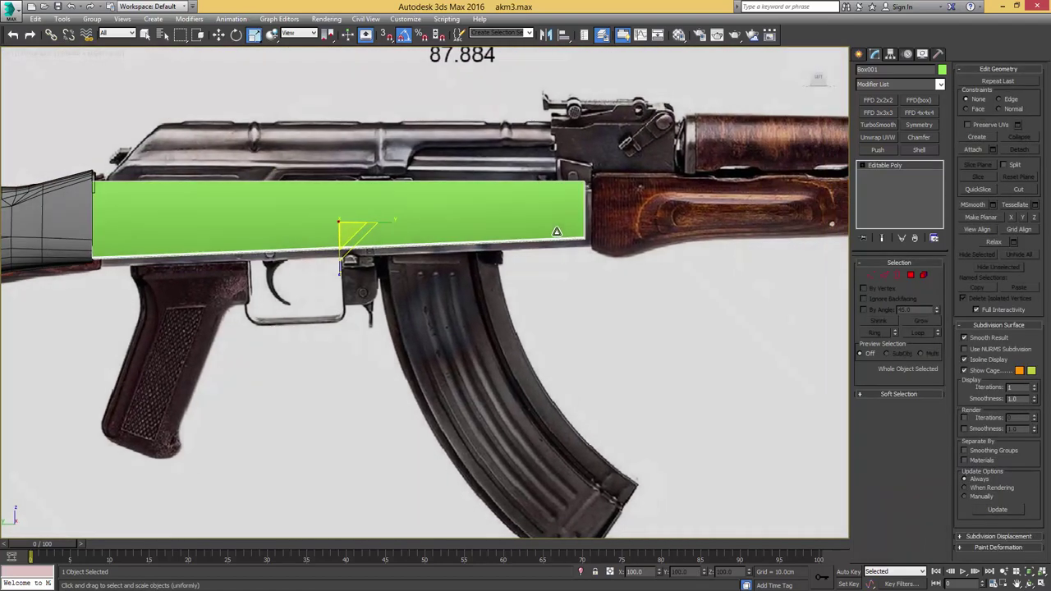
pyautogui.press('l')
pyautogui.hotkey('alt', 'x')
pyautogui.moveTo(455, 281); pyautogui.dragTo(499, 236, button='middle')
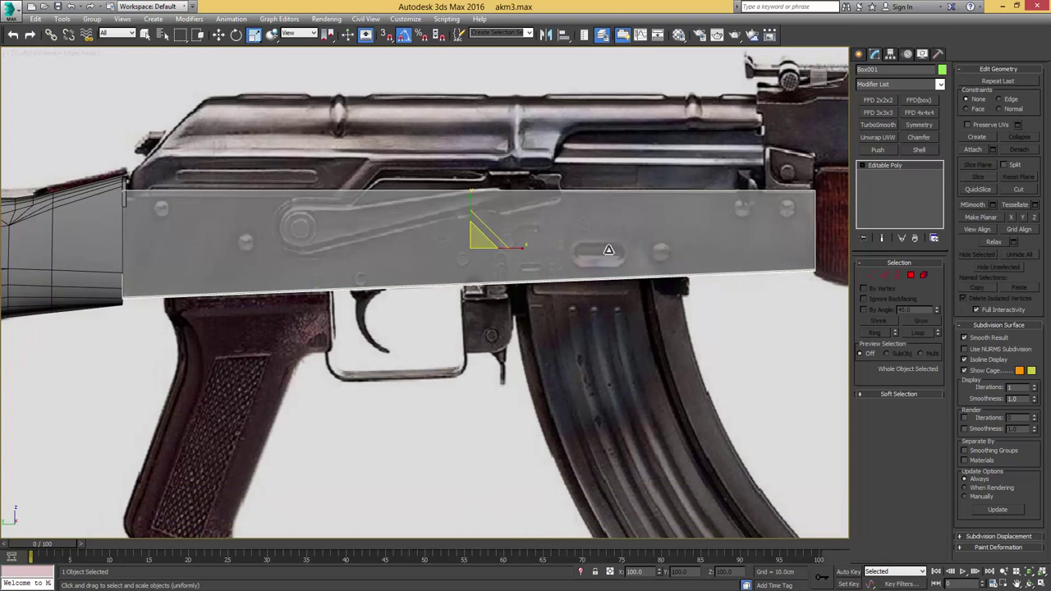
pyautogui.press('2')
pyautogui.press('q')
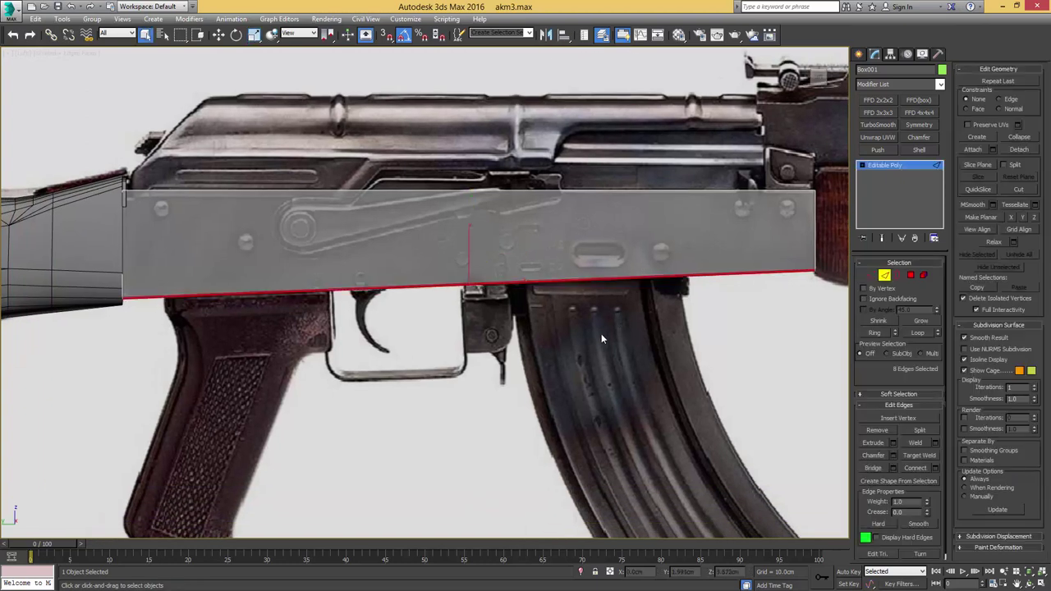
pyautogui.press('2')
pyautogui.scroll(-3, 613, 333)
pyautogui.moveTo(584, 341); pyautogui.dragTo(485, 292, button='middle')
# Step: Create a new box below the wooden handguard in the left view, about 2.56 cm by 7.16 cm, with a height of 2.49 cm
pyautogui.rightClick(534, 295)
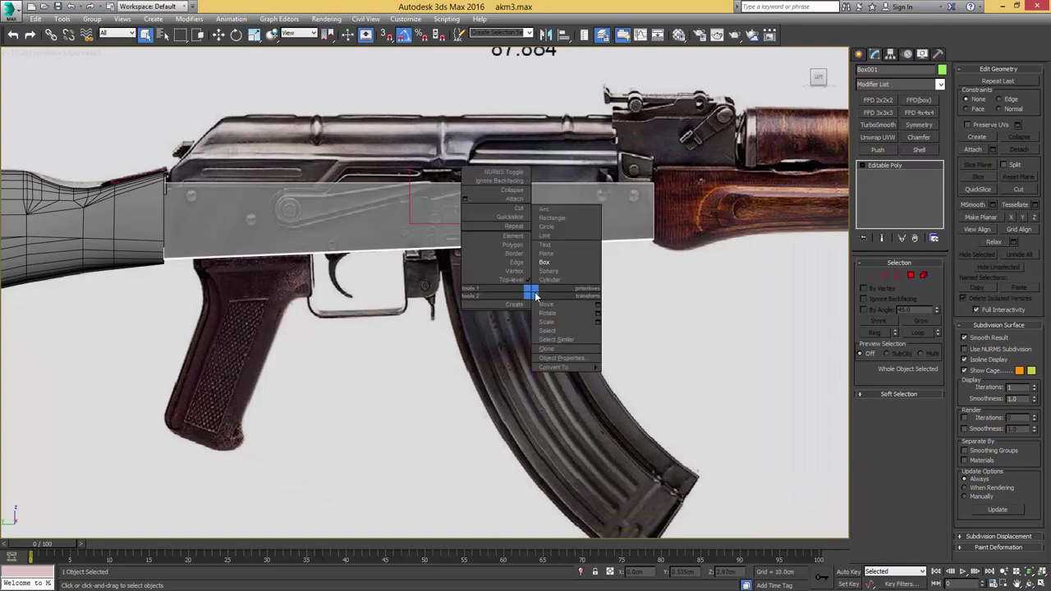
pyautogui.click(546, 264)
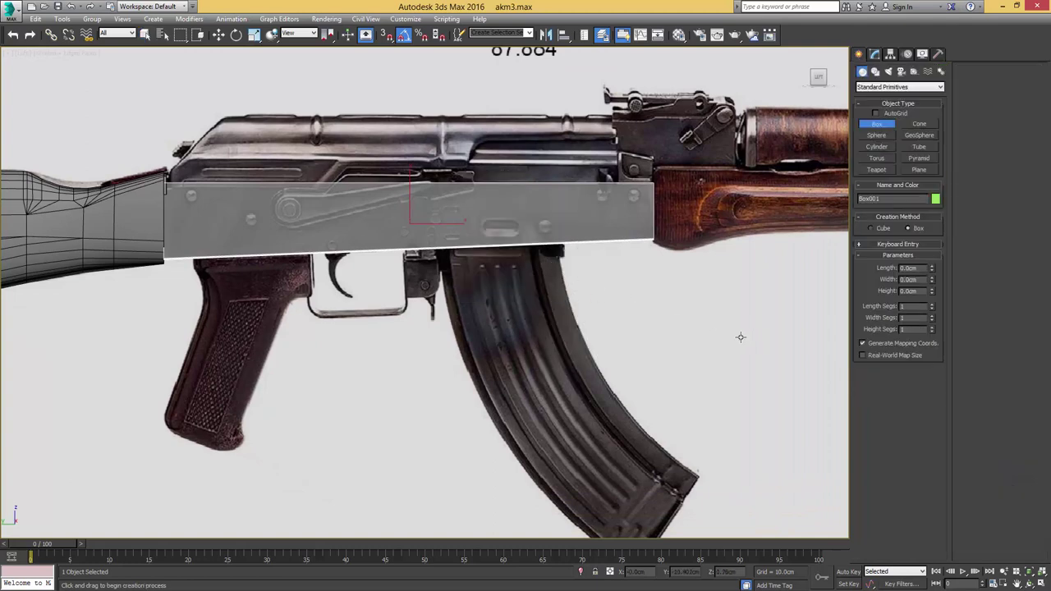
pyautogui.scroll(-5, 740, 337)
pyautogui.moveTo(698, 337); pyautogui.dragTo(577, 254, button='middle')
pyautogui.scroll(6, 577, 254)
pyautogui.press('s')
pyautogui.click(577, 254)
pyautogui.moveTo(588, 241); pyautogui.dragTo(755, 303)
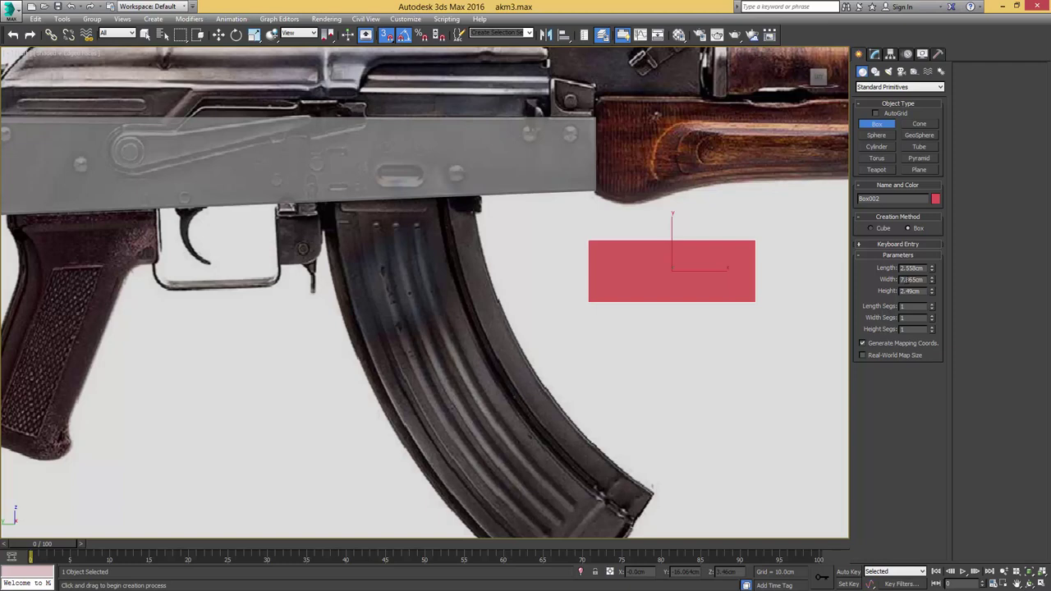
# Step: Set the new box's width to 7.1 cm and its length to 2.54 cm
pyautogui.write('1')
pyautogui.moveTo(776, 260); pyautogui.dragTo(758, 262, button='middle')
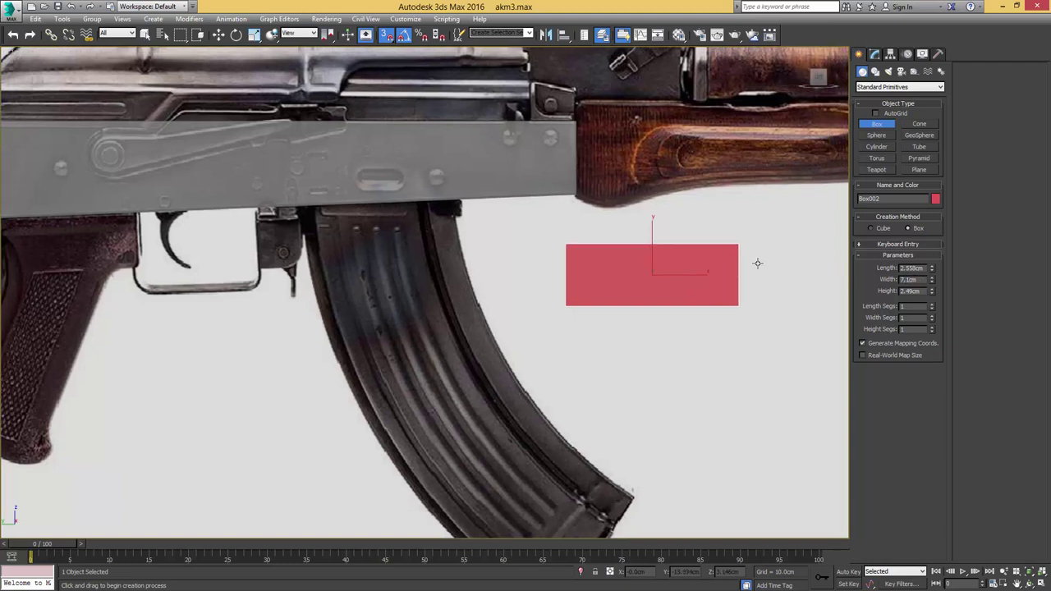
pyautogui.scroll(2, 758, 265)
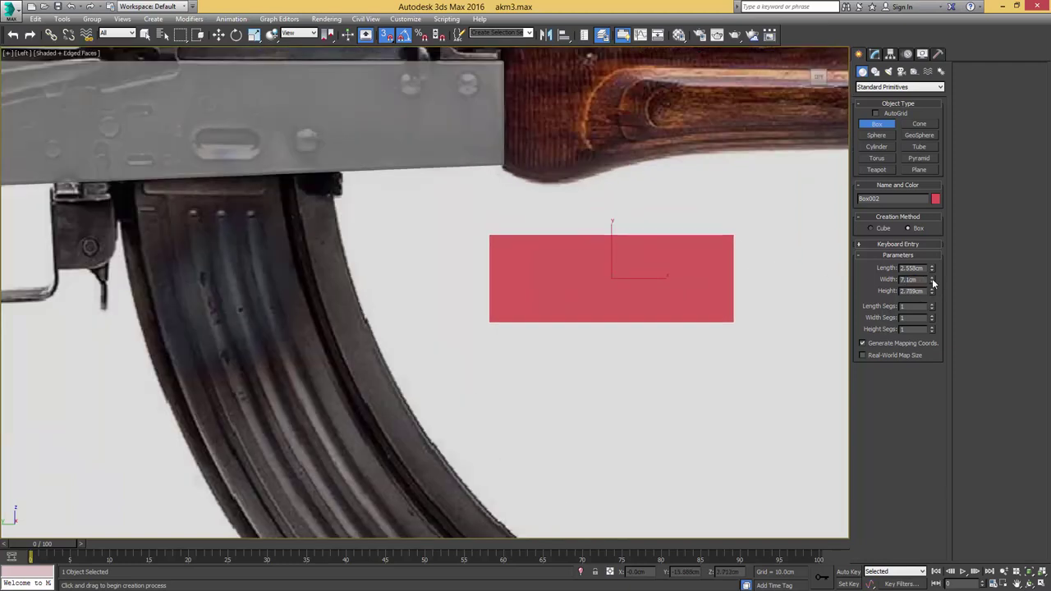
pyautogui.moveTo(933, 269)
pyautogui.mouseDown()
pyautogui.moveTo(933, 254)
pyautogui.moveTo(933, 264)
pyautogui.mouseUp()
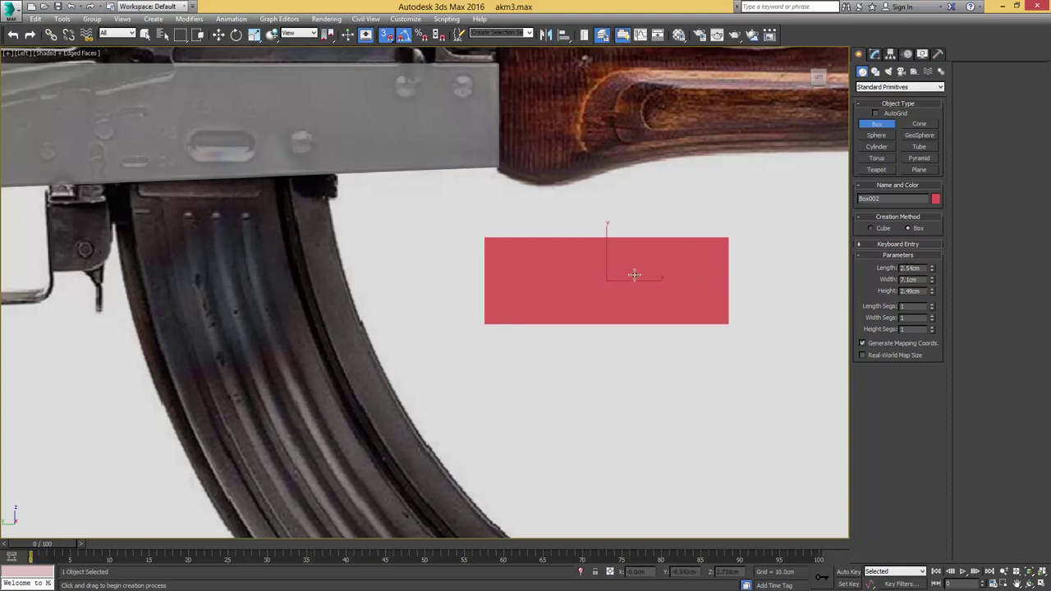
# Step: Clone the red box as a copy and snap the copy exactly onto the original by its corner vertex
pyautogui.press('w')
pyautogui.moveTo(624, 267)
pyautogui.keyDown('shift'); pyautogui.mouseDown()
pyautogui.moveTo(646, 236)
pyautogui.moveTo(687, 227)
pyautogui.mouseUp(); pyautogui.keyUp('shift')
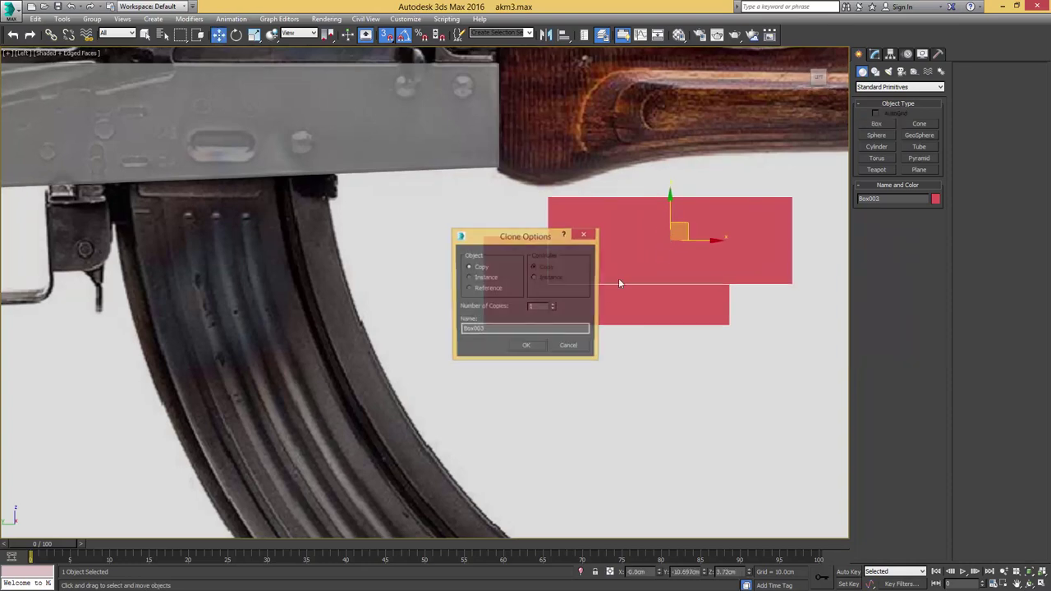
pyautogui.click(530, 345)
pyautogui.keyDown('alt'); pyautogui.moveTo(596, 274); pyautogui.dragTo(574, 241, button='middle'); pyautogui.keyUp('alt')
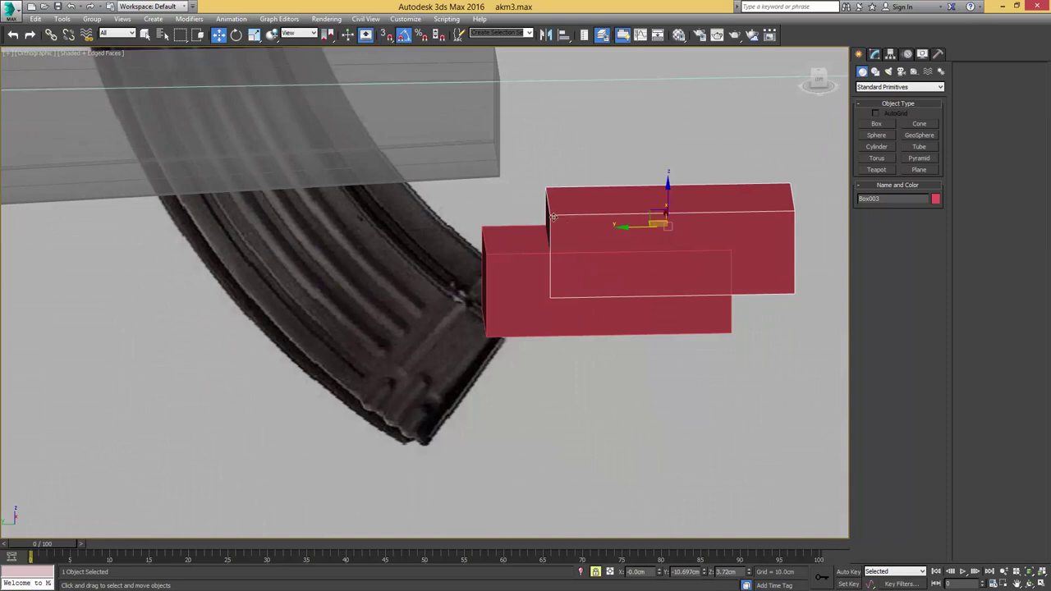
pyautogui.press('s')
pyautogui.moveTo(550, 216); pyautogui.dragTo(491, 256)
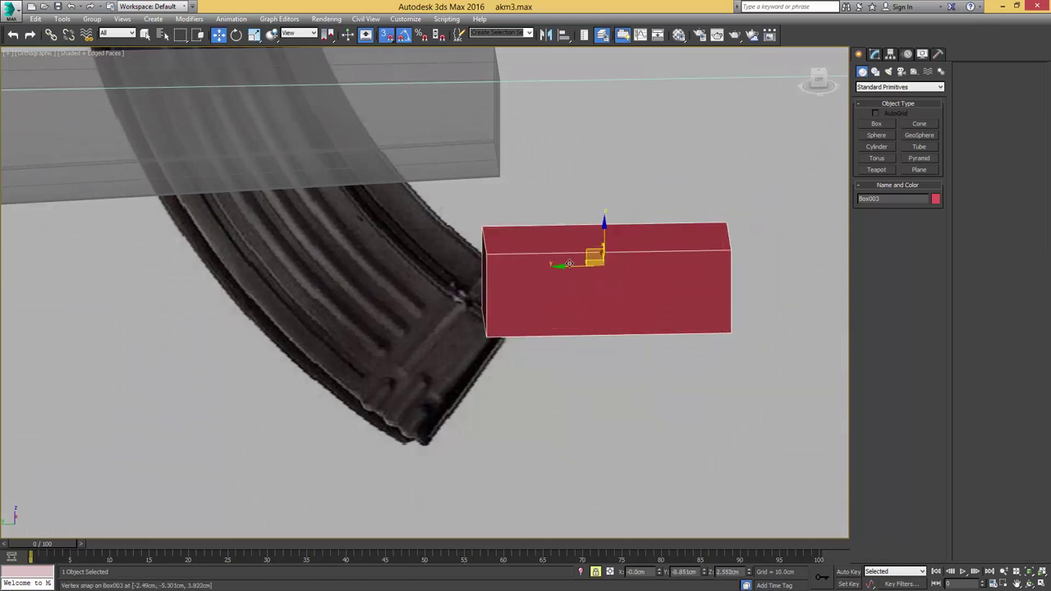
# Step: Set the copied box's width to 1.34 cm
pyautogui.moveTo(570, 264); pyautogui.dragTo(613, 266, button='middle')
pyautogui.press('l')
pyautogui.press('z')
pyautogui.scroll(-3, 520, 268)
pyautogui.press('space')
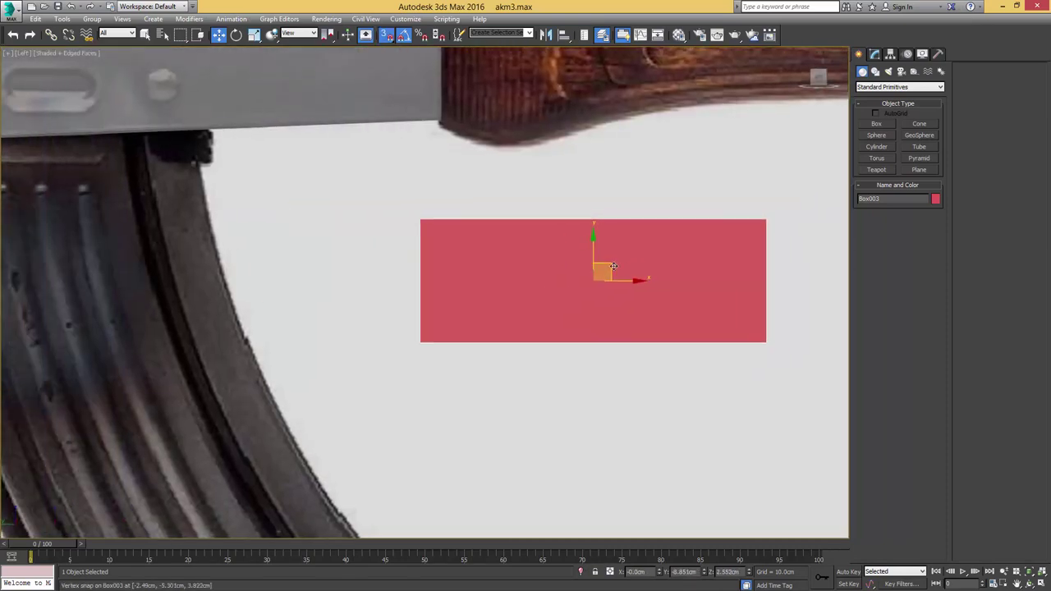
pyautogui.click(874, 54)
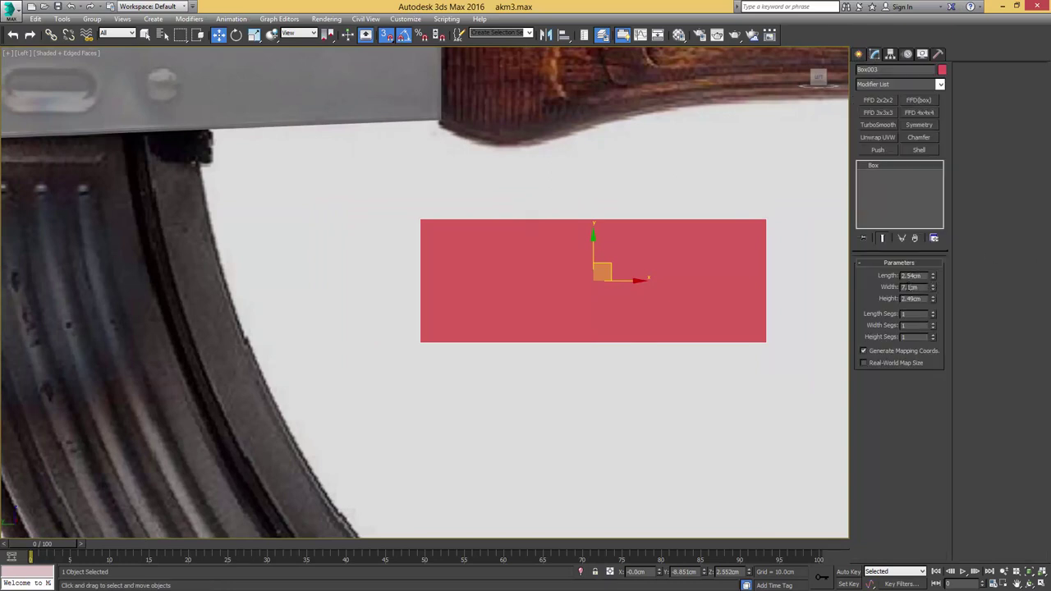
pyautogui.press('Return')
# Step: Snap the narrow box flush with the rear end of the larger red box and set its length to 2.16 cm
pyautogui.moveTo(587, 215); pyautogui.dragTo(627, 248, button='middle')
pyautogui.press('space')
pyautogui.press('s')
pyautogui.press('s')
pyautogui.moveTo(617, 239); pyautogui.dragTo(487, 232)
pyautogui.press('s')
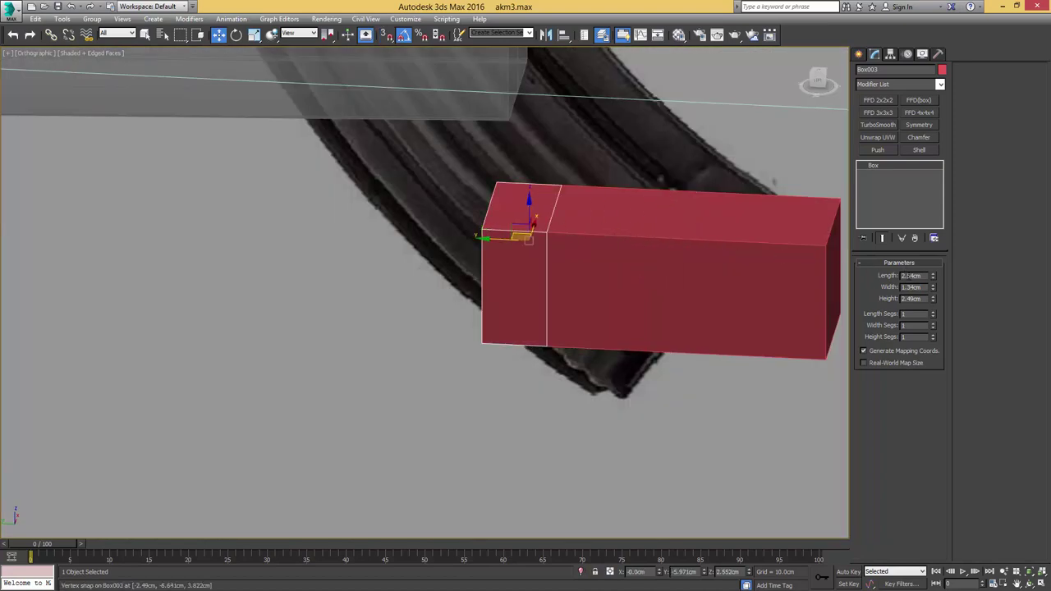
pyautogui.write('16')
pyautogui.press('Return')
pyautogui.moveTo(618, 246); pyautogui.dragTo(620, 247, button='middle')
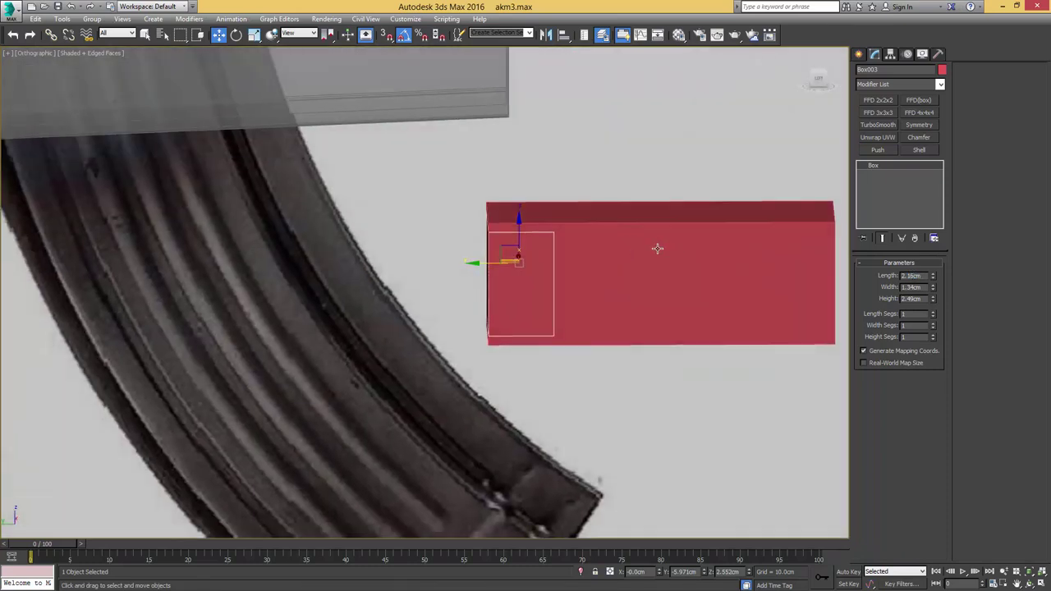
# Step: Show the left view in wireframe and convert the larger red box to an editable poly for edge editing
pyautogui.click(652, 252)
pyautogui.press('l')
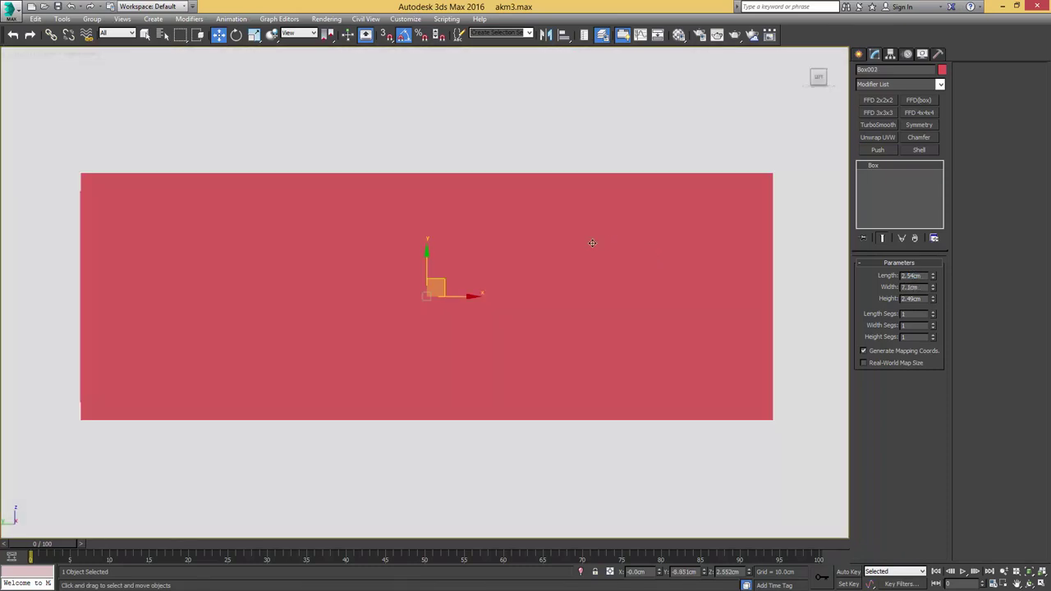
pyautogui.press('F3')
pyautogui.moveTo(293, 218); pyautogui.dragTo(409, 231, button='middle')
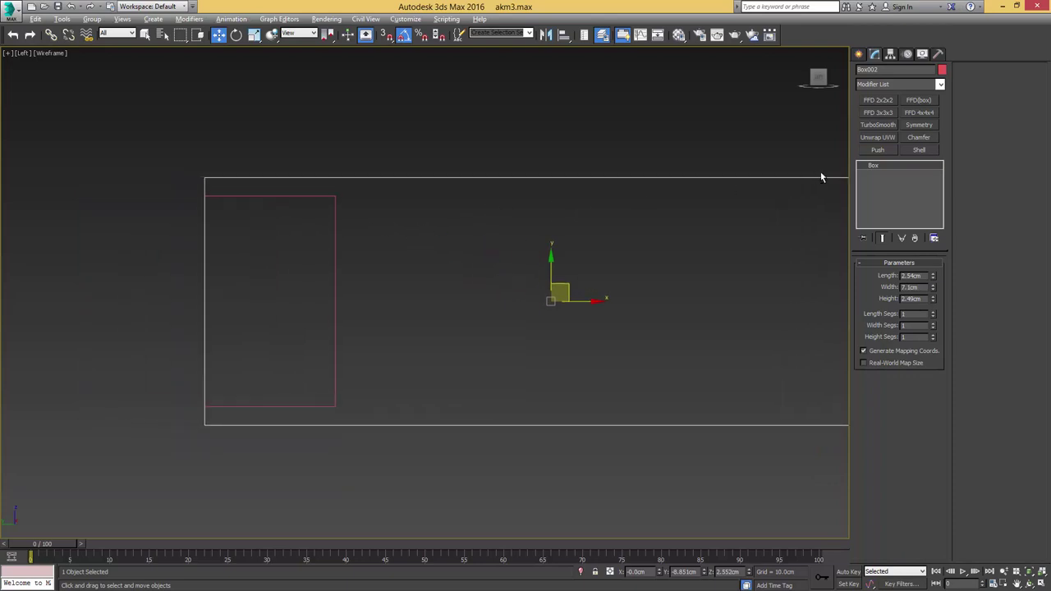
pyautogui.hotkey('ctrl', 'e')
pyautogui.press('2')
# Step: Add a vertical edge loop around the larger box and move it in line with the narrow box's inner edge
pyautogui.press('q')
pyautogui.click(748, 178)
pyautogui.hotkey('alt', 'r')
pyautogui.hotkey('ctrl', 'shift', 'e')
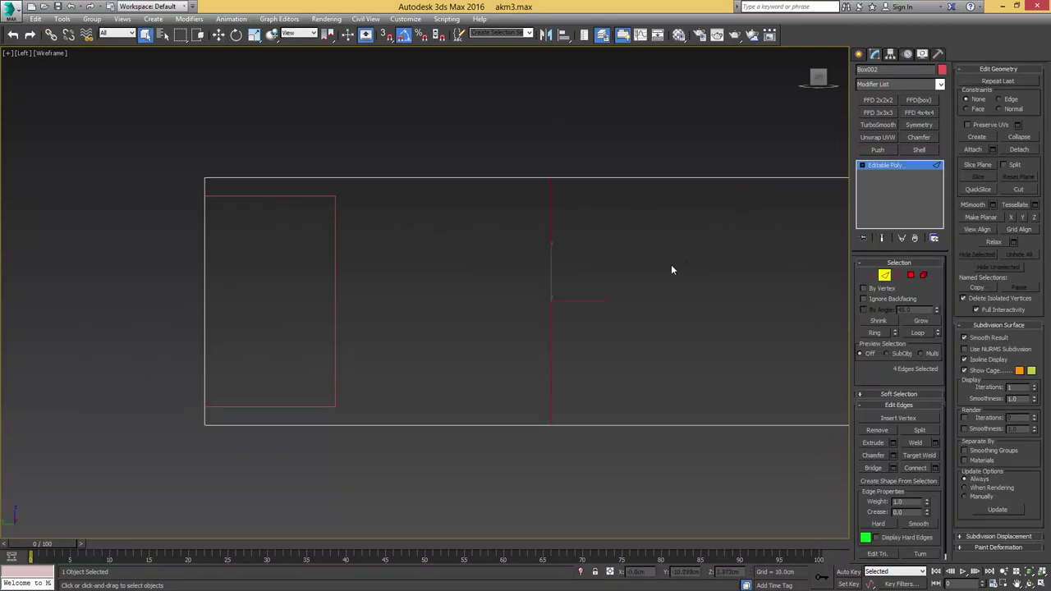
pyautogui.press('w')
pyautogui.moveTo(578, 302); pyautogui.dragTo(371, 292)
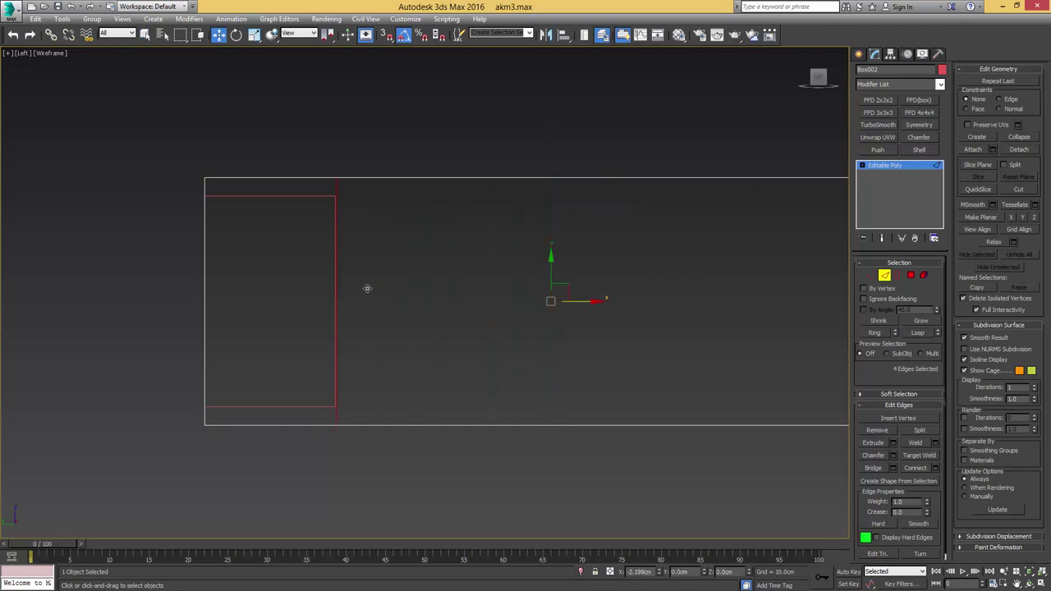
# Step: Add a second vertical edge loop through the long section and move it close to the first loop
pyautogui.moveTo(367, 288); pyautogui.dragTo(366, 287)
pyautogui.moveTo(356, 282); pyautogui.dragTo(442, 271, button='middle')
pyautogui.scroll(3, 436, 297)
pyautogui.scroll(-2, 473, 288)
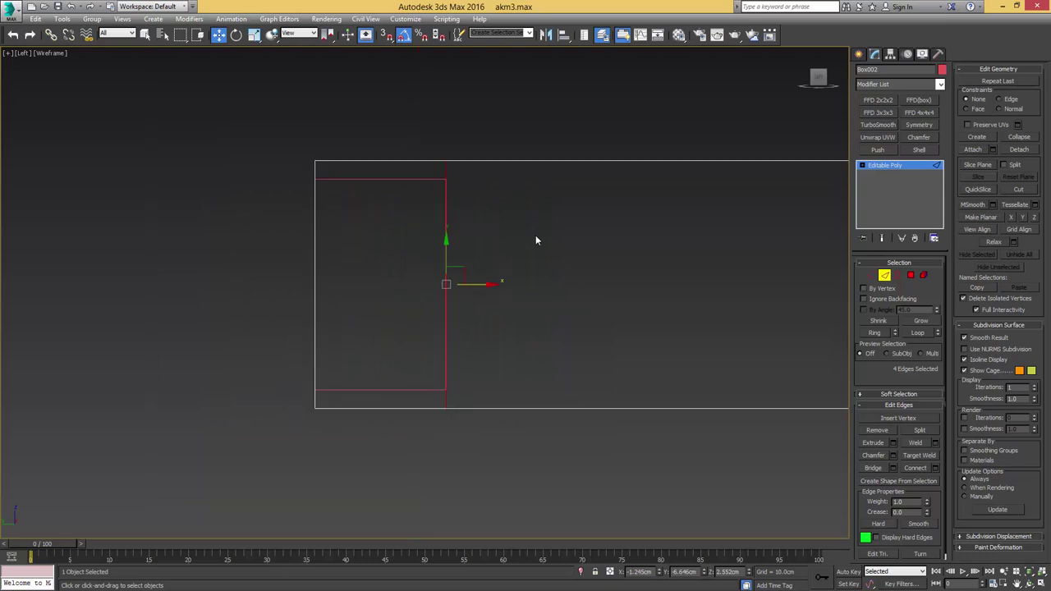
pyautogui.scroll(-2, 534, 237)
pyautogui.moveTo(561, 157); pyautogui.dragTo(522, 183, button='middle')
pyautogui.click(525, 348)
pyautogui.hotkey('alt', 'r')
pyautogui.hotkey('ctrl', 'shift', 'e')
pyautogui.scroll(1, 568, 319)
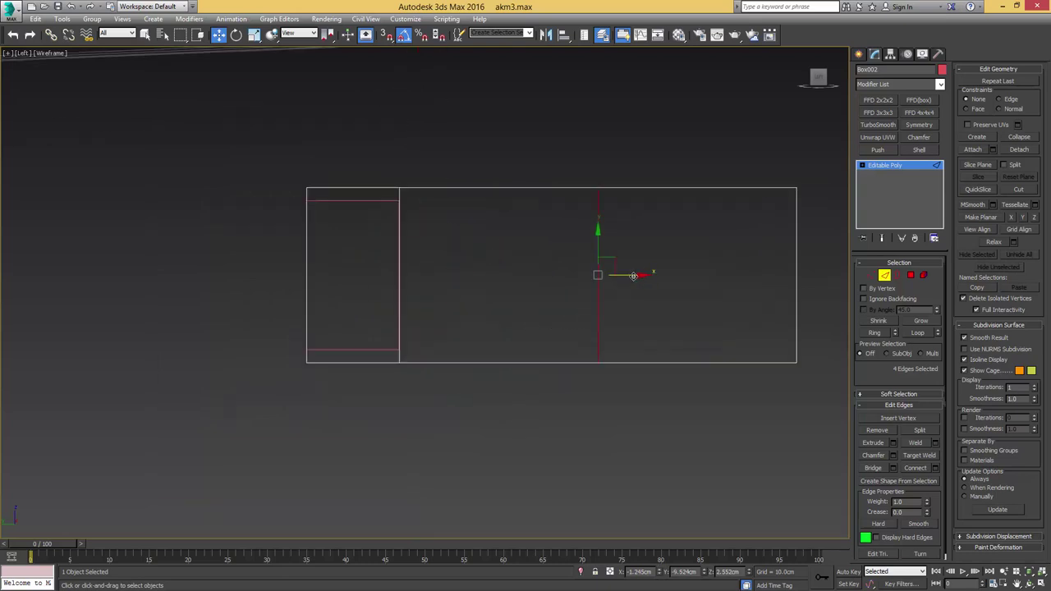
pyautogui.moveTo(625, 275); pyautogui.dragTo(467, 272)
# Step: Scale the narrow end section's upper and lower vertices vertically to match the narrow guide box's height
pyautogui.moveTo(370, 247); pyautogui.dragTo(504, 282, button='middle')
pyautogui.scroll(1, 503, 280)
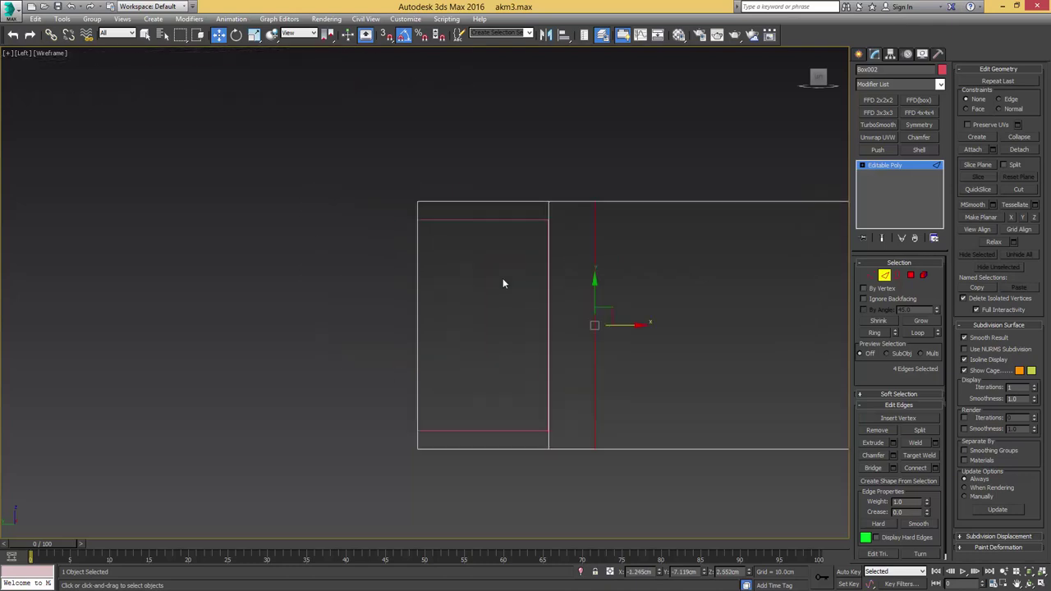
pyautogui.scroll(1, 490, 264)
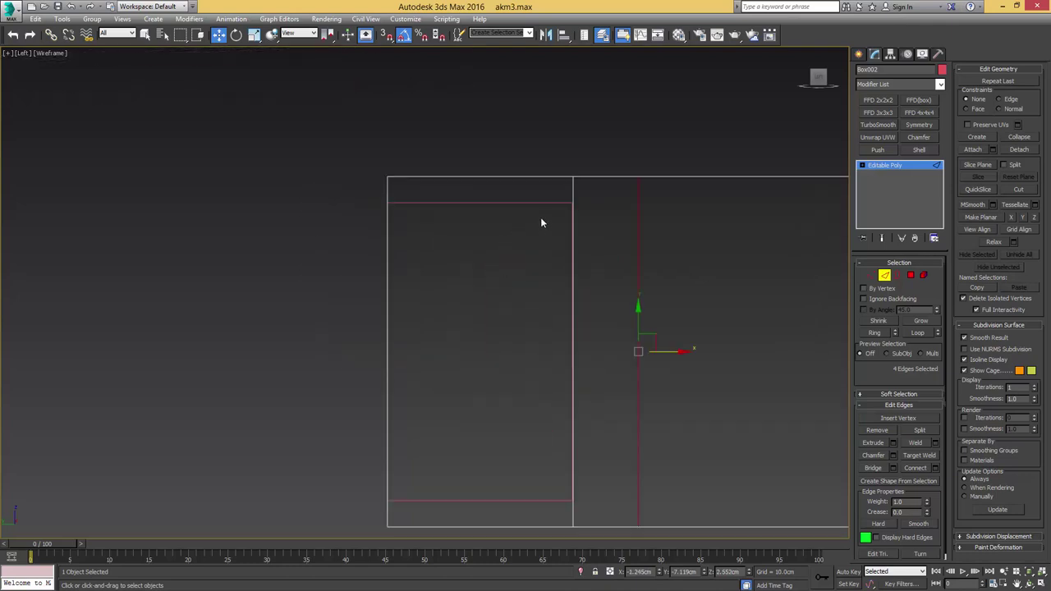
pyautogui.press('1')
pyautogui.moveTo(345, 191); pyautogui.dragTo(346, 189)
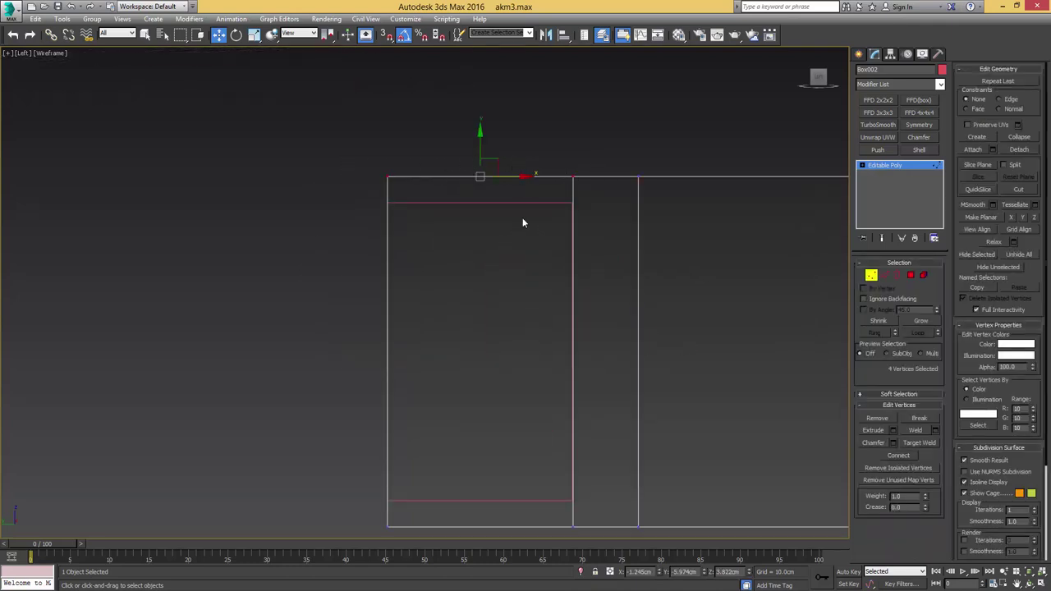
pyautogui.scroll(-2, 502, 267)
pyautogui.keyDown('ctrl'); pyautogui.moveTo(569, 432); pyautogui.dragTo(357, 475); pyautogui.keyUp('ctrl')
pyautogui.scroll(2, 492, 359)
pyautogui.press('r')
pyautogui.moveTo(481, 265); pyautogui.dragTo(482, 274)
pyautogui.scroll(-5, 492, 279)
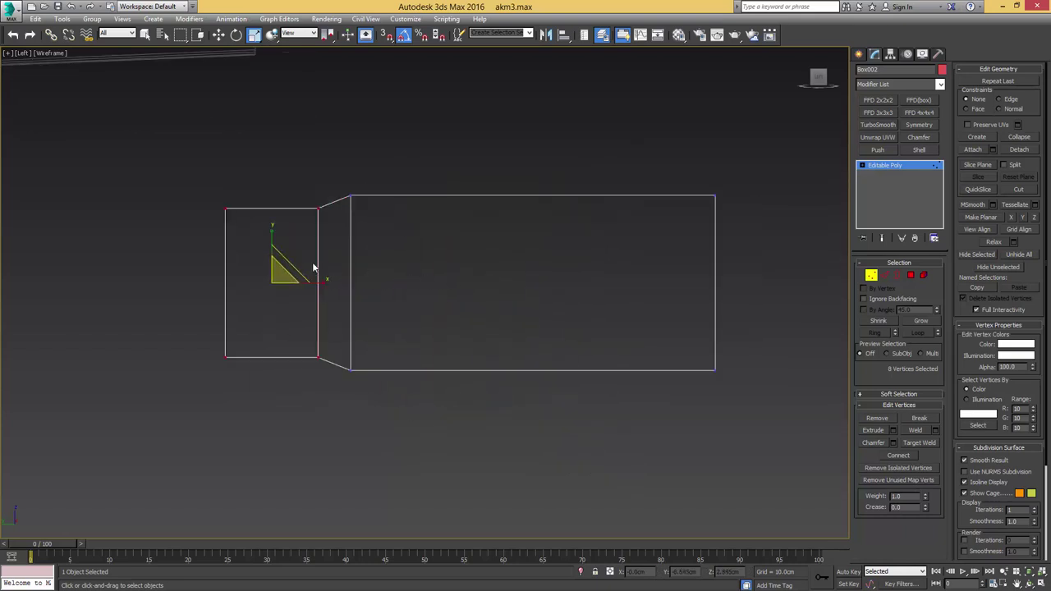
# Step: Keep only the three front-facing side polygons of the box and delete all its other faces
pyautogui.press('4')
pyautogui.press('q')
pyautogui.click(290, 268)
pyautogui.keyDown('ctrl'); pyautogui.click(336, 265); pyautogui.keyUp('ctrl')
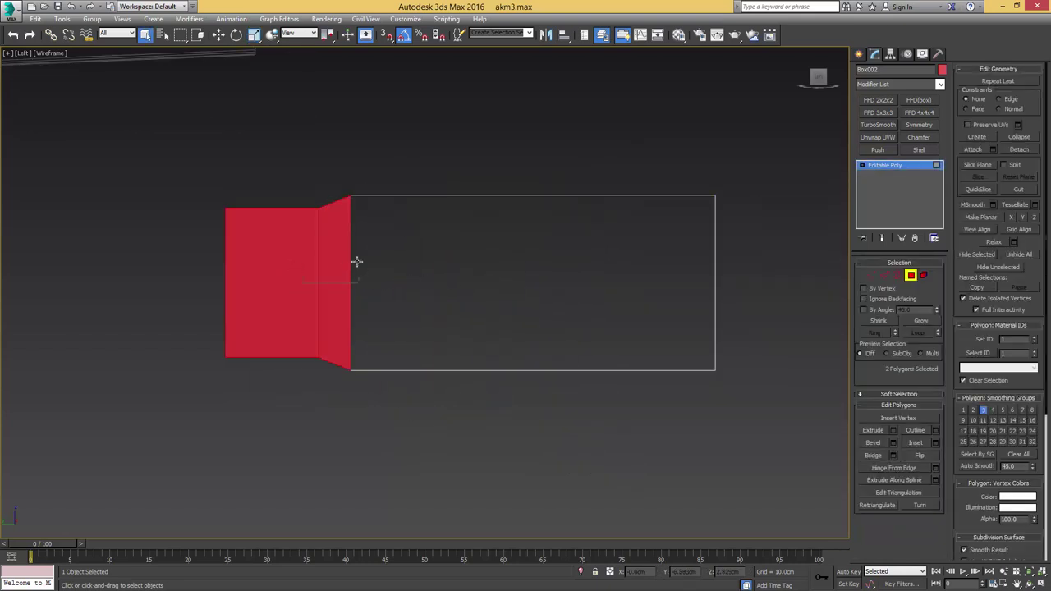
pyautogui.keyDown('ctrl'); pyautogui.click(434, 267); pyautogui.keyUp('ctrl')
pyautogui.keyDown('alt'); pyautogui.moveTo(436, 264); pyautogui.dragTo(439, 280, button='middle'); pyautogui.keyUp('alt')
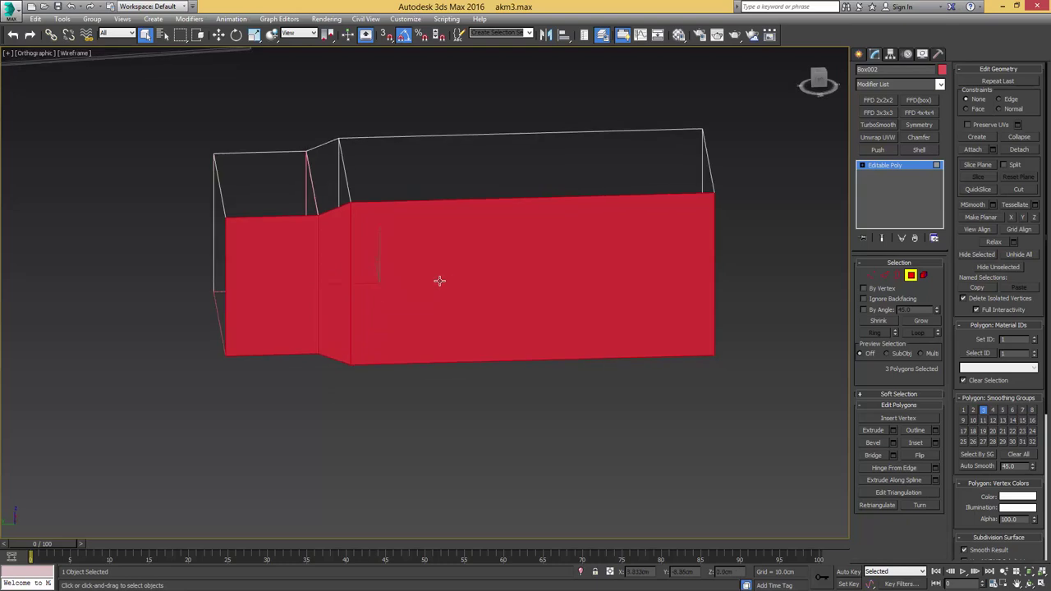
pyautogui.hotkey('ctrl', 'i')
pyautogui.press('Delete')
# Step: Show the view shaded, delete the leftover narrow guide box and reselect the flat plate
pyautogui.moveTo(321, 215); pyautogui.dragTo(393, 250, button='middle')
pyautogui.press('4')
pyautogui.press('F3')
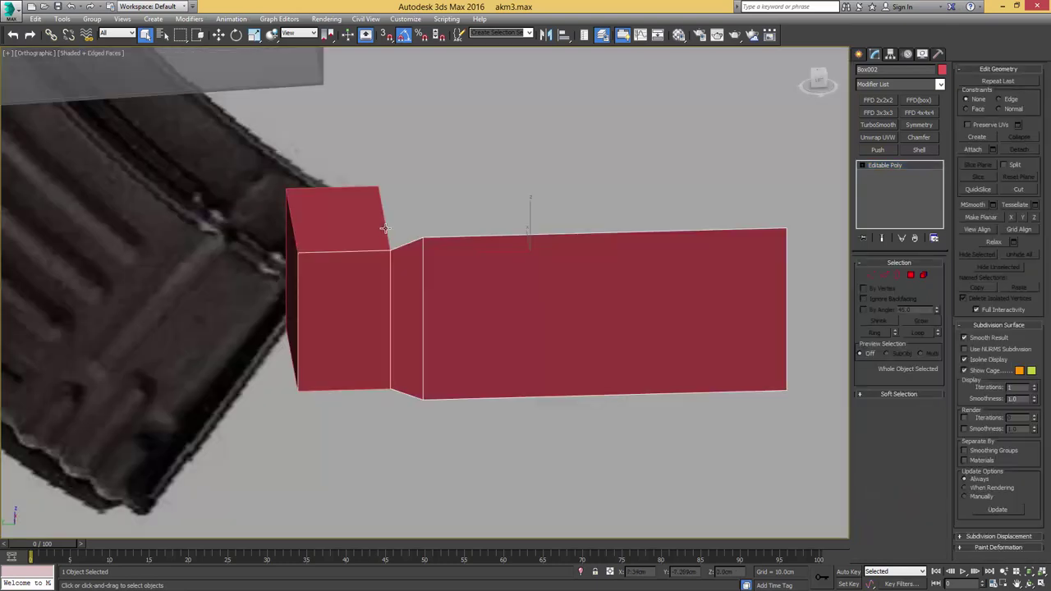
pyautogui.click(385, 229)
pyautogui.press('Delete')
pyautogui.click(423, 280)
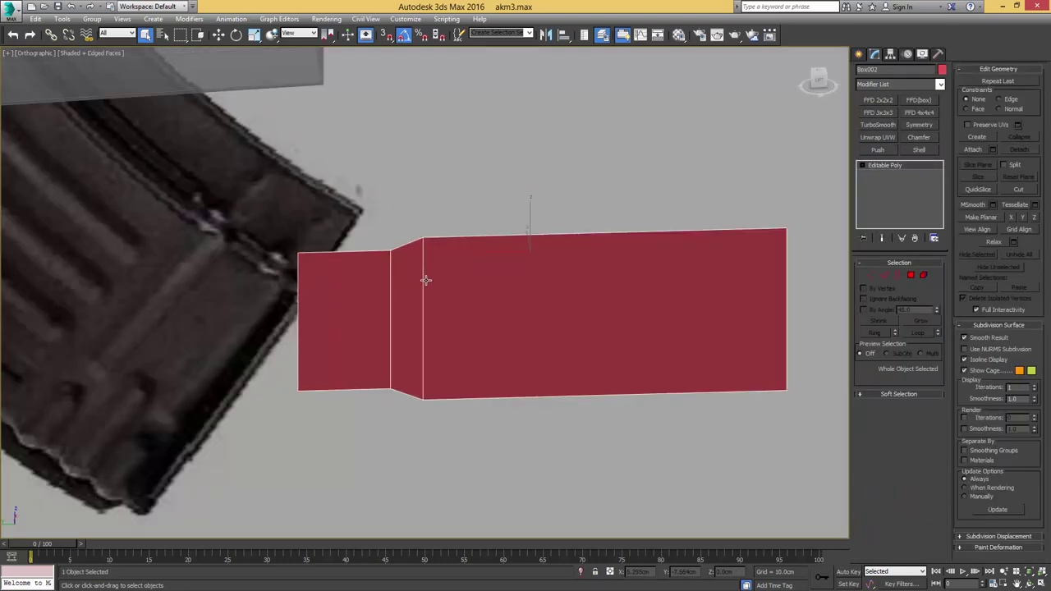
# Step: Remove the two vertical edges inside the plate so that only its outline remains
pyautogui.keyDown('alt'); pyautogui.moveTo(466, 303); pyautogui.dragTo(460, 285, button='middle'); pyautogui.keyUp('alt')
pyautogui.press('2')
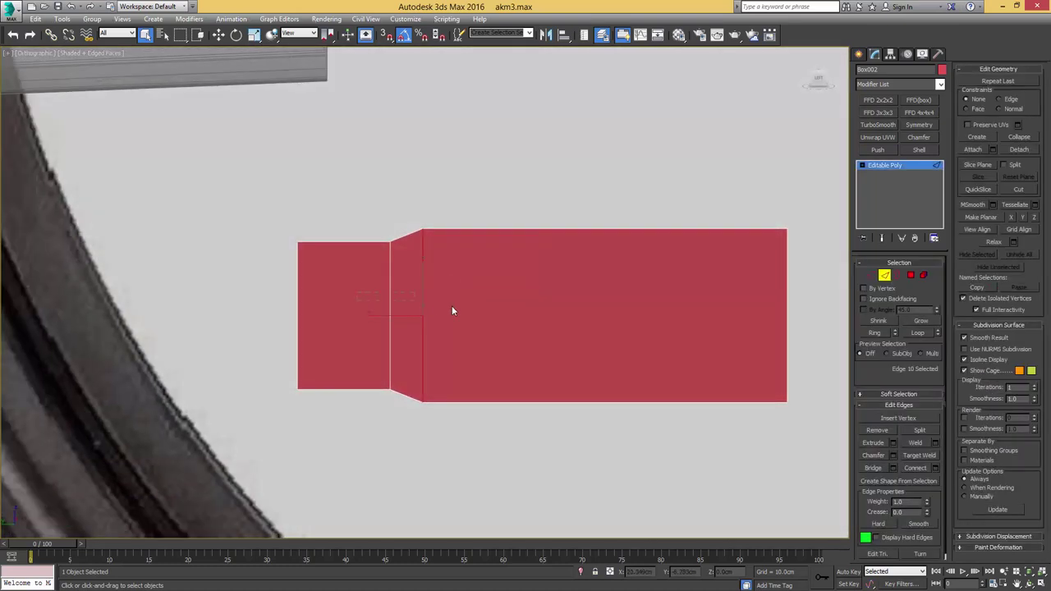
pyautogui.click(459, 304)
pyautogui.press('1')
# Step: Chamfer the plate's four outer corner vertices twice to round them off
pyautogui.moveTo(386, 262); pyautogui.dragTo(413, 252, button='middle')
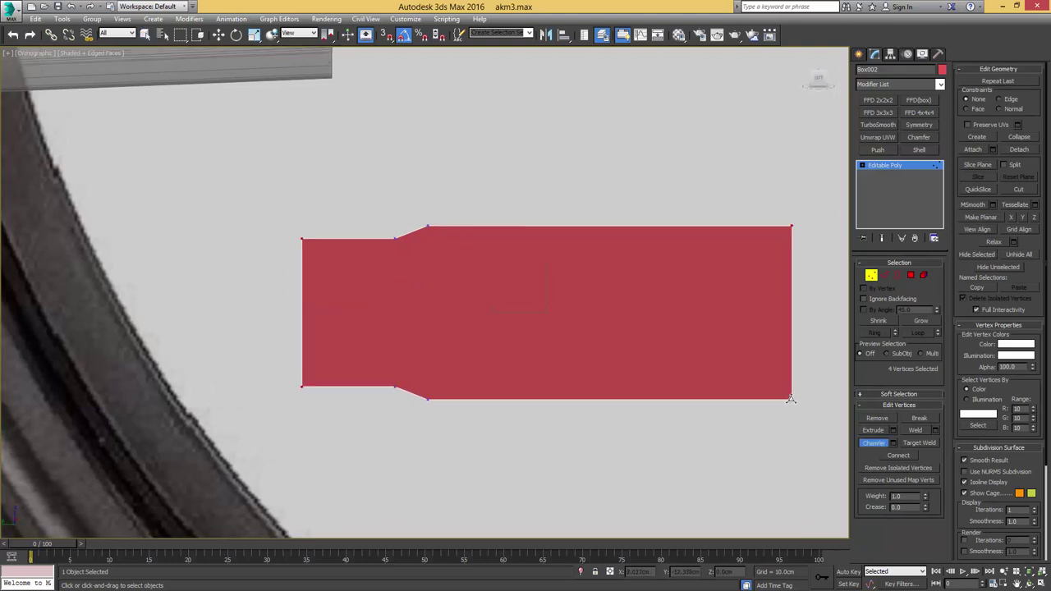
pyautogui.moveTo(792, 400); pyautogui.dragTo(805, 389)
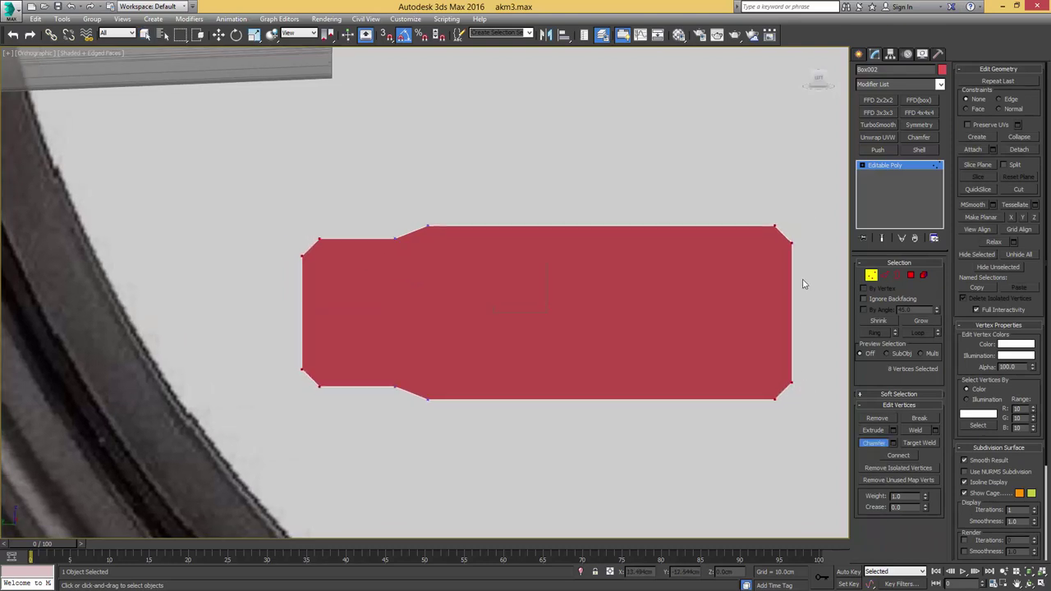
pyautogui.moveTo(792, 244); pyautogui.dragTo(798, 241)
# Step: Chamfer the vertices at the plate's neck and shift the resulting points toward the wider section to smooth the transition
pyautogui.moveTo(380, 399); pyautogui.dragTo(435, 389, button='middle')
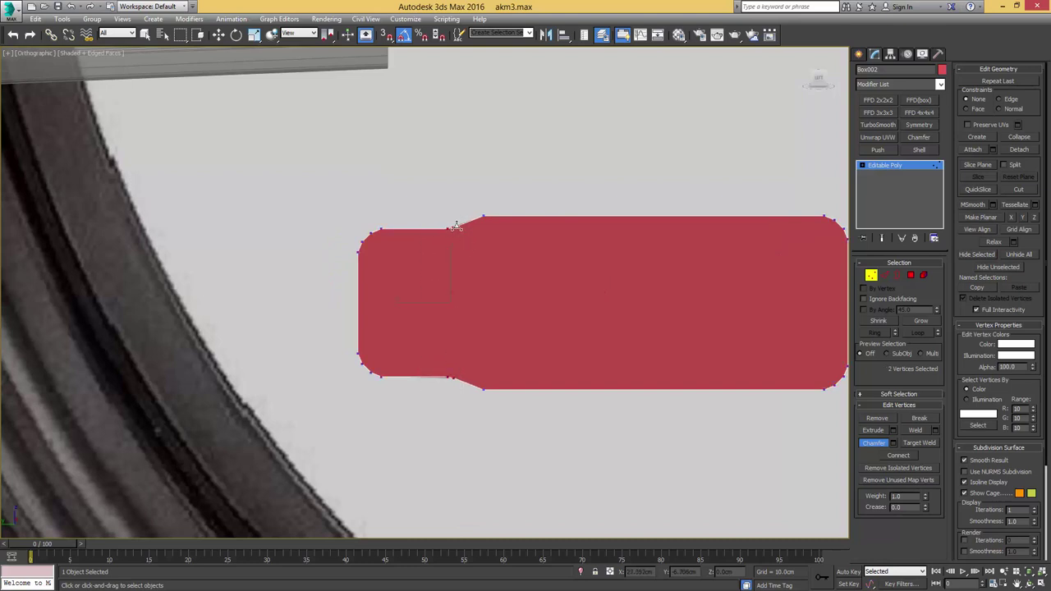
pyautogui.moveTo(456, 226); pyautogui.dragTo(461, 224)
pyautogui.press('w')
pyautogui.press('r')
pyautogui.moveTo(396, 302); pyautogui.dragTo(424, 303)
pyautogui.press('w')
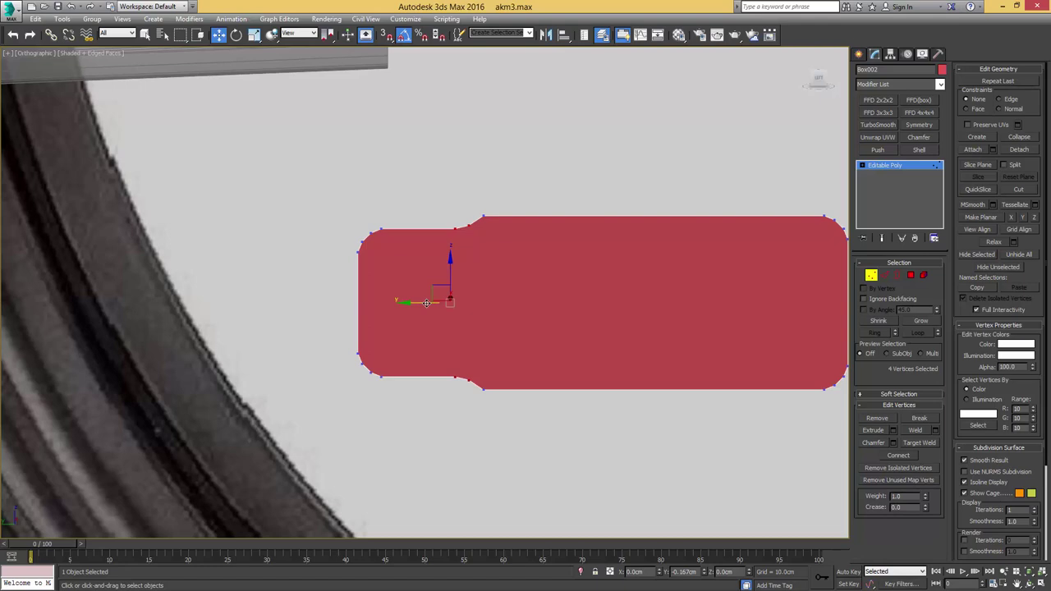
pyautogui.press('1')
pyautogui.scroll(-3, 514, 278)
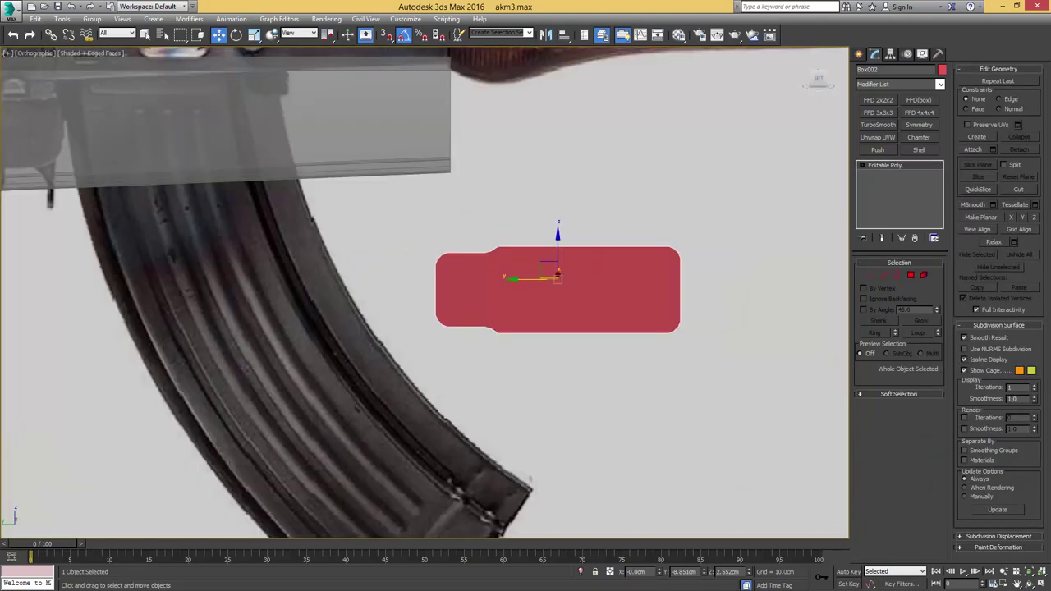
# Step: Consult the photo of the receiver's underside and rotate the plate to lie horizontally in the left view
pyautogui.moveTo(1050, 62); pyautogui.dragTo(557, 64)
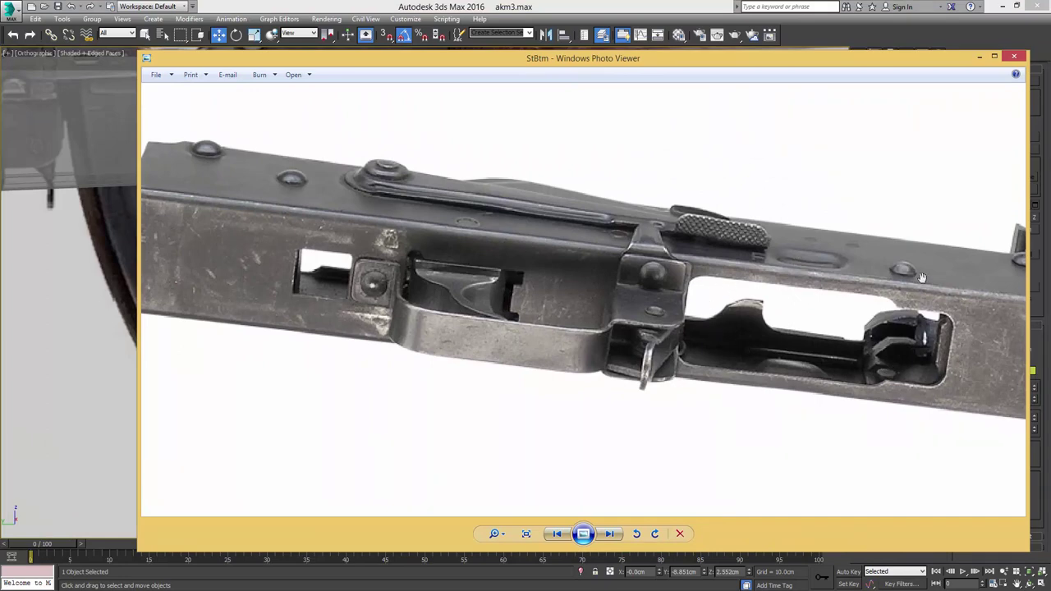
pyautogui.moveTo(723, 61); pyautogui.dragTo(1050, 87)
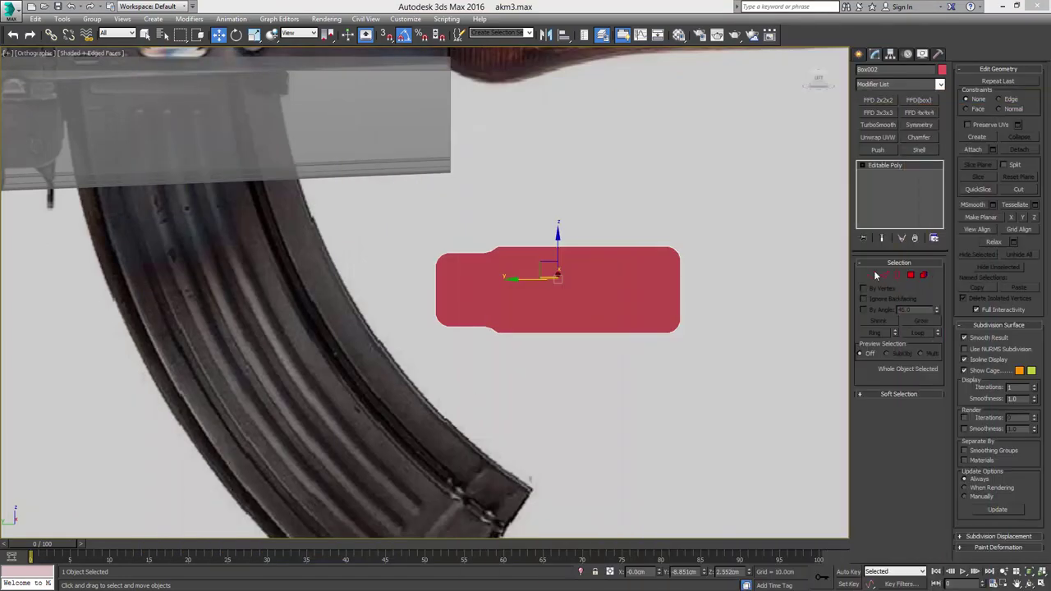
pyautogui.moveTo(505, 240); pyautogui.dragTo(660, 273, button='middle')
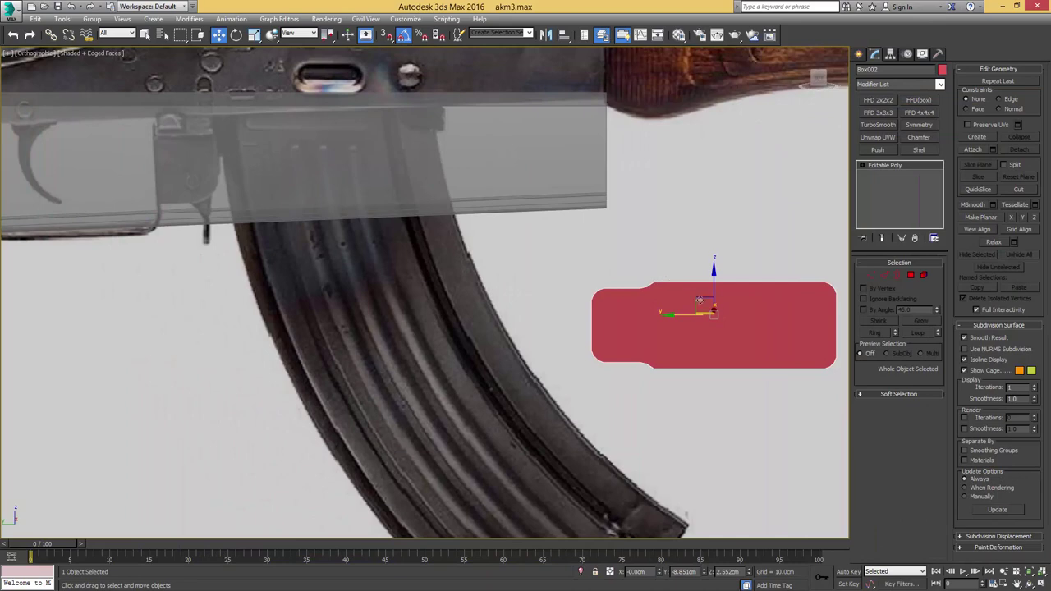
pyautogui.press('e')
pyautogui.moveTo(714, 345); pyautogui.dragTo(703, 274)
pyautogui.moveTo(700, 272); pyautogui.dragTo(619, 276, button='middle')
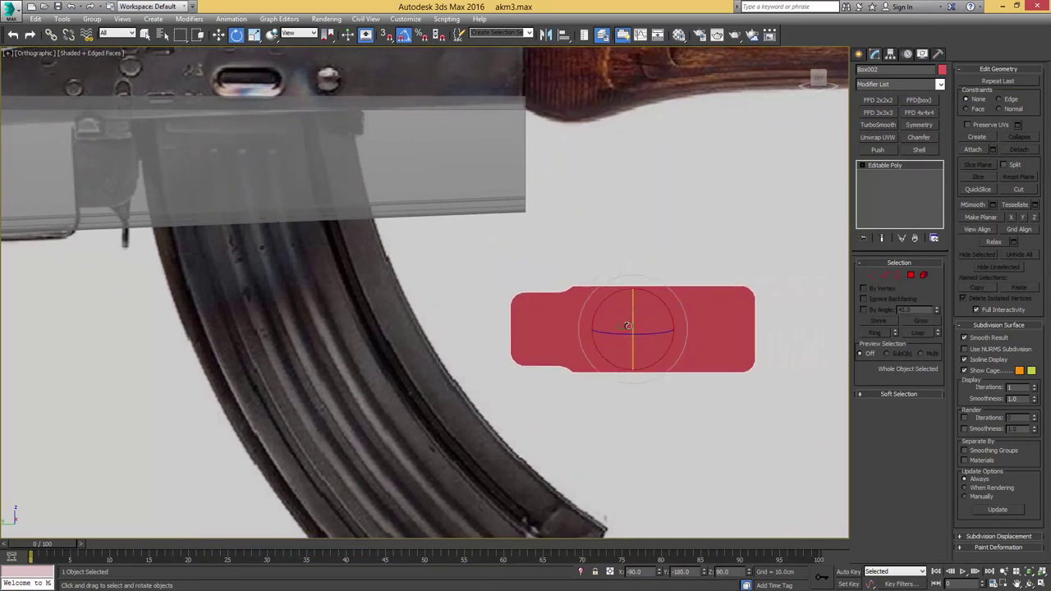
pyautogui.moveTo(631, 356); pyautogui.dragTo(642, 304)
pyautogui.press('l')
pyautogui.scroll(-5, 572, 300)
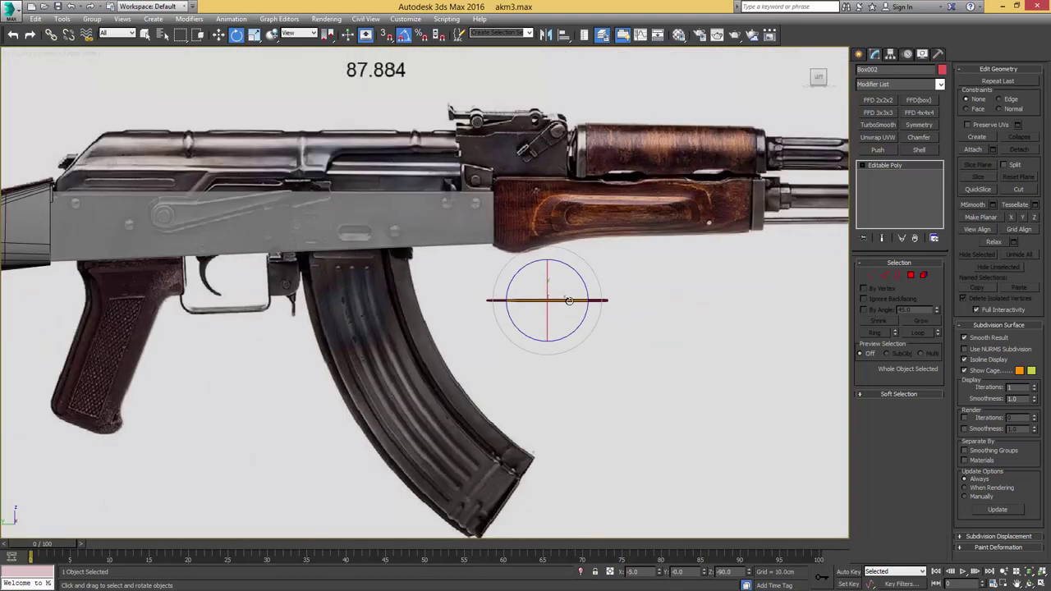
pyautogui.scroll(1, 532, 301)
pyautogui.moveTo(556, 319); pyautogui.dragTo(555, 321)
pyautogui.moveTo(496, 293); pyautogui.dragTo(646, 322, button='middle')
# Step: Move the plate to the receiver's underside above the magazine and turn its narrow end toward the muzzle
pyautogui.press('w')
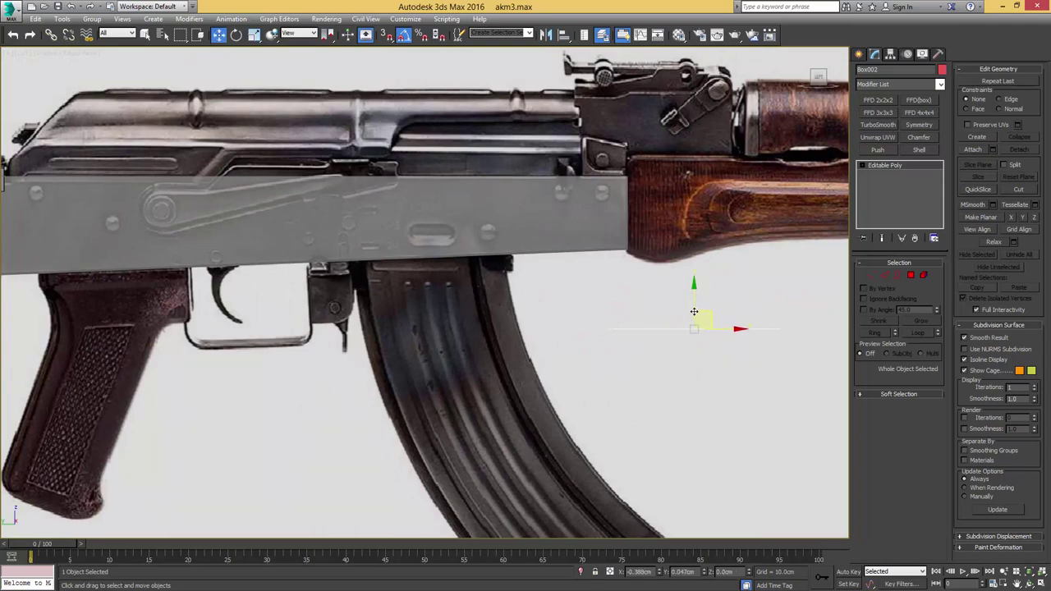
pyautogui.moveTo(719, 315); pyautogui.dragTo(450, 252)
pyautogui.scroll(-3, 460, 250)
pyautogui.scroll(5, 481, 246)
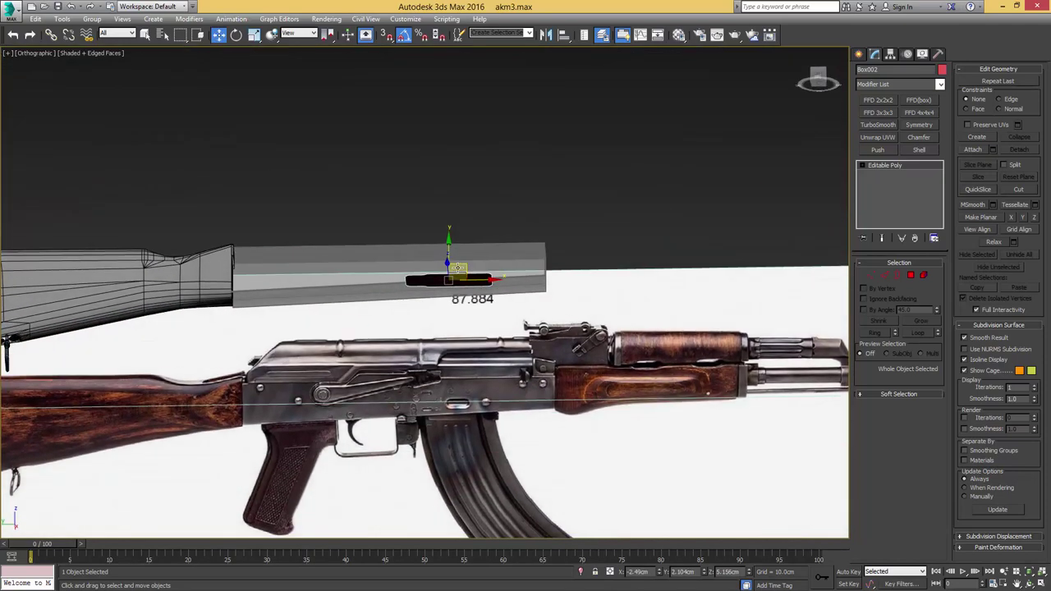
pyautogui.press('e')
pyautogui.moveTo(466, 256); pyautogui.dragTo(558, 271)
pyautogui.moveTo(547, 290); pyautogui.dragTo(506, 283, button='middle')
pyautogui.press('l')
pyautogui.scroll(-4, 487, 267)
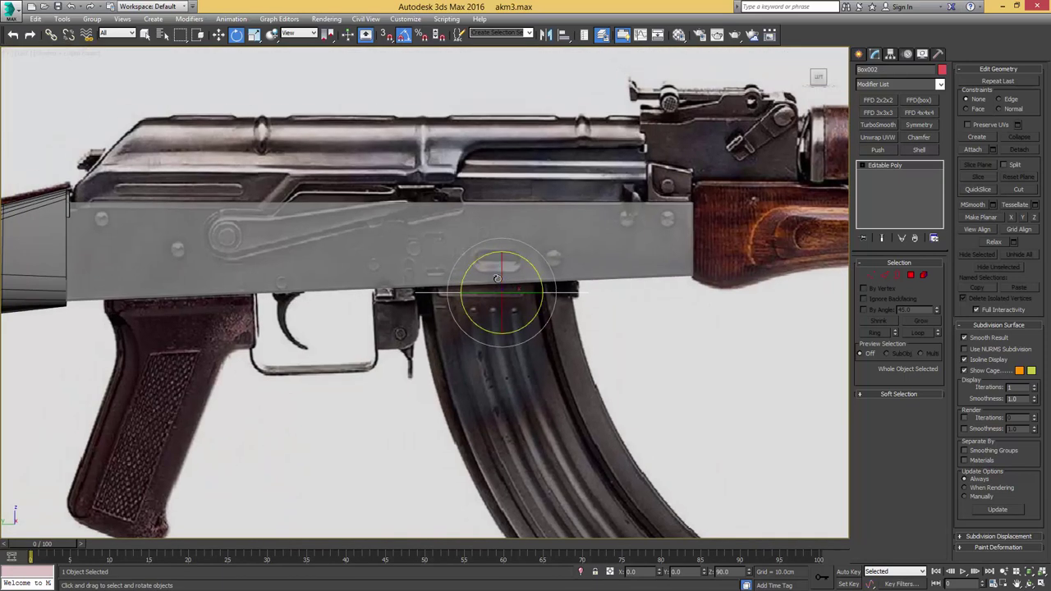
# Step: Make a copy of the plate above the receiver
pyautogui.press('w')
pyautogui.keyDown('shift'); pyautogui.moveTo(501, 265); pyautogui.dragTo(501, 150); pyautogui.keyUp('shift')
pyautogui.click(525, 347)
# Step: Select the plate at the receiver's underside and set its X position to 0
pyautogui.moveTo(456, 303)
pyautogui.mouseDown(button='middle')
pyautogui.moveTo(467, 284)
pyautogui.moveTo(486, 288)
pyautogui.moveTo(489, 306)
pyautogui.mouseUp(button='middle')
pyautogui.scroll(5, 466, 285)
pyautogui.press('q')
pyautogui.click(482, 259)
pyautogui.scroll(-7, 482, 259)
pyautogui.moveTo(450, 139); pyautogui.dragTo(498, 293, button='middle')
pyautogui.click(497, 292)
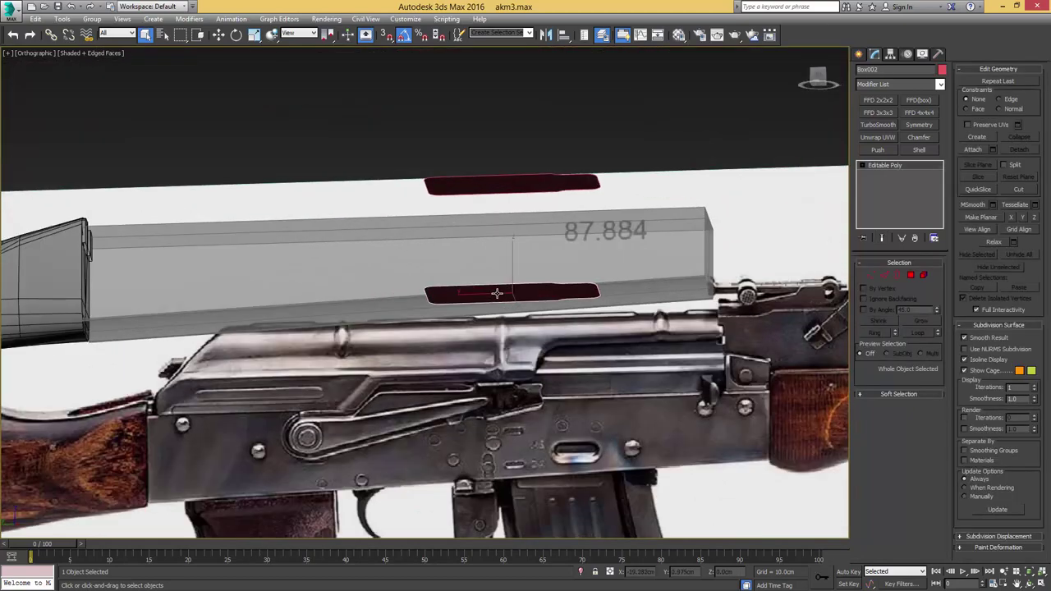
pyautogui.scroll(5, 497, 292)
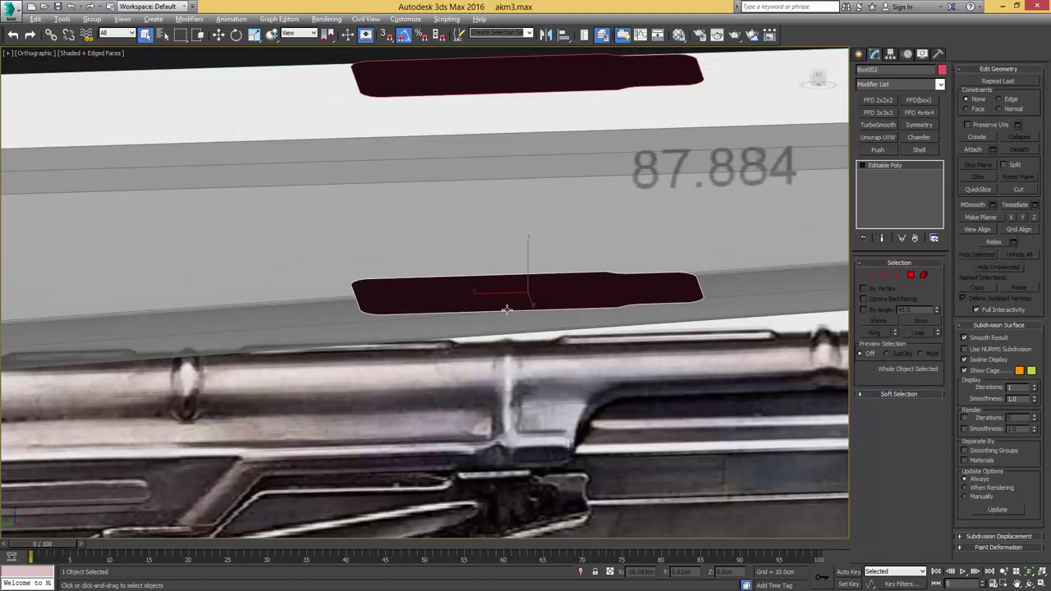
pyautogui.press('w')
pyautogui.keyDown('alt'); pyautogui.moveTo(525, 332); pyautogui.dragTo(524, 316, button='middle'); pyautogui.keyUp('alt')
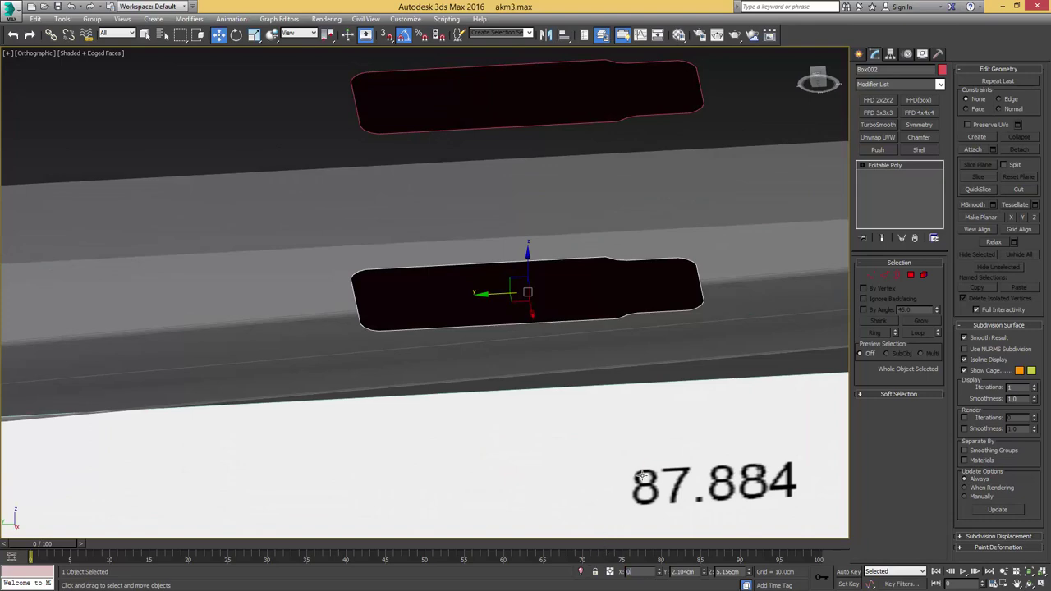
pyautogui.press('Return')
# Step: Examine the plate's placement against the receiver's underside and the magazine in the reference image
pyautogui.moveTo(547, 465); pyautogui.dragTo(576, 429, button='middle')
pyautogui.scroll(-4, 576, 429)
pyautogui.keyDown('alt'); pyautogui.moveTo(577, 429); pyautogui.dragTo(574, 402, button='middle'); pyautogui.keyUp('alt')
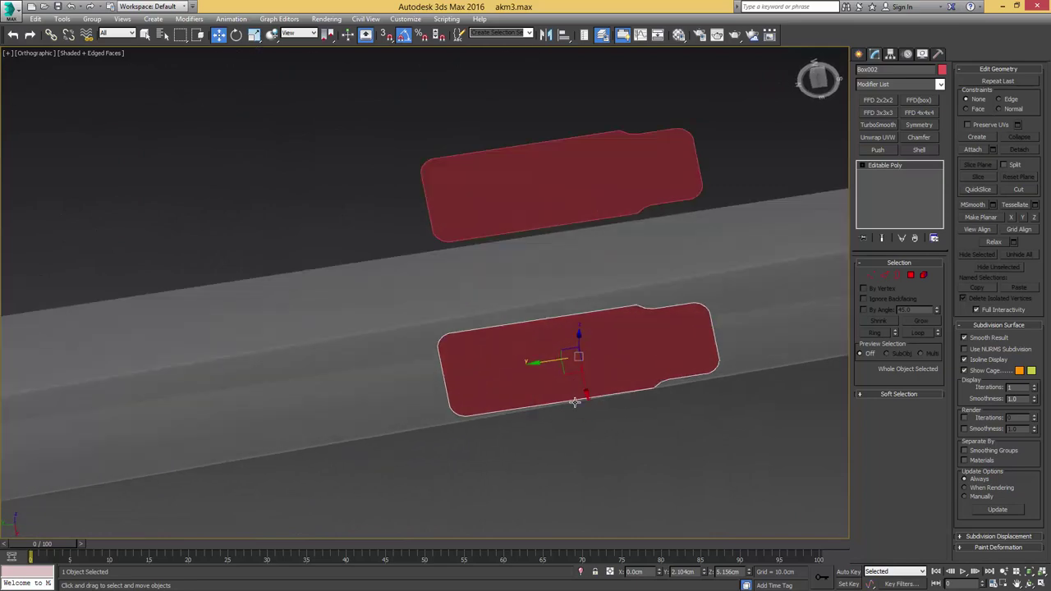
pyautogui.press('3')
pyautogui.press('3')
pyautogui.press('l')
pyautogui.scroll(-5, 505, 360)
pyautogui.moveTo(452, 354); pyautogui.dragTo(522, 346, button='middle')
pyautogui.scroll(2, 522, 348)
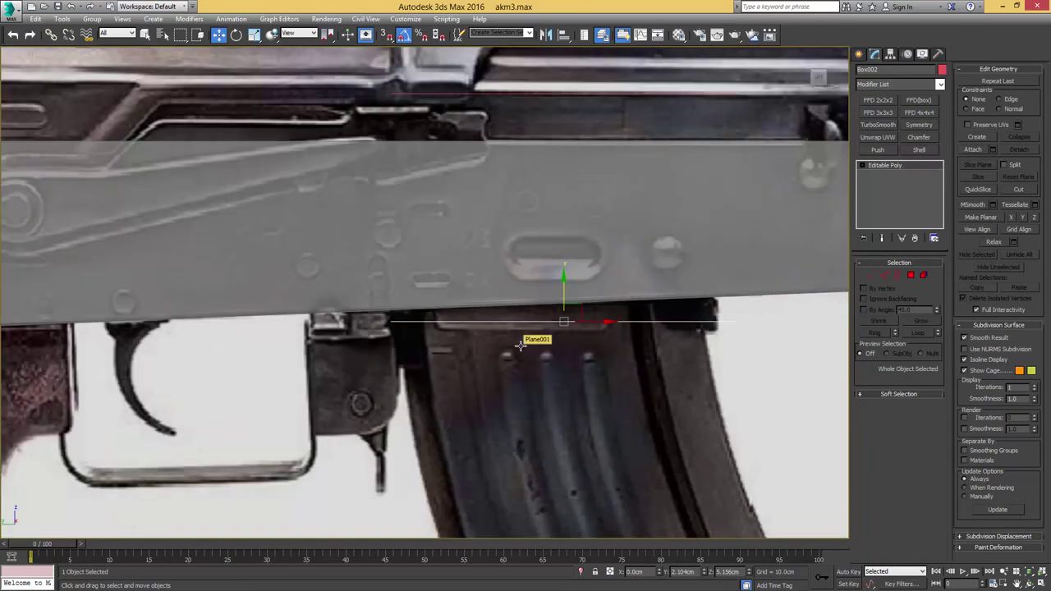
pyautogui.scroll(-2, 527, 348)
pyautogui.scroll(-2, 527, 349)
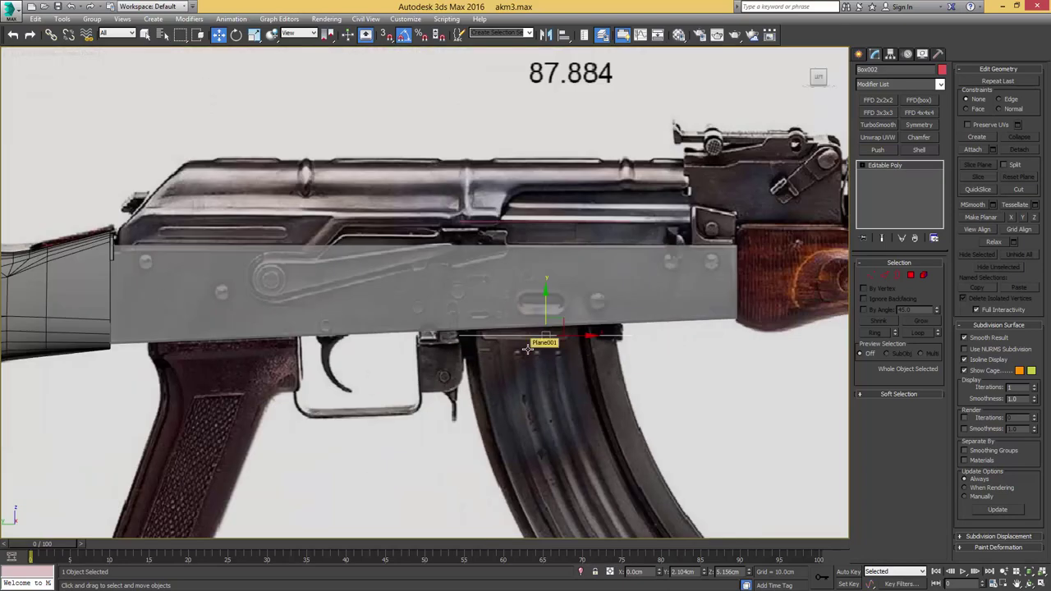
pyautogui.scroll(2, 527, 350)
pyautogui.keyDown('alt'); pyautogui.moveTo(523, 380); pyautogui.dragTo(526, 350, button='middle'); pyautogui.keyUp('alt')
pyautogui.scroll(2, 525, 350)
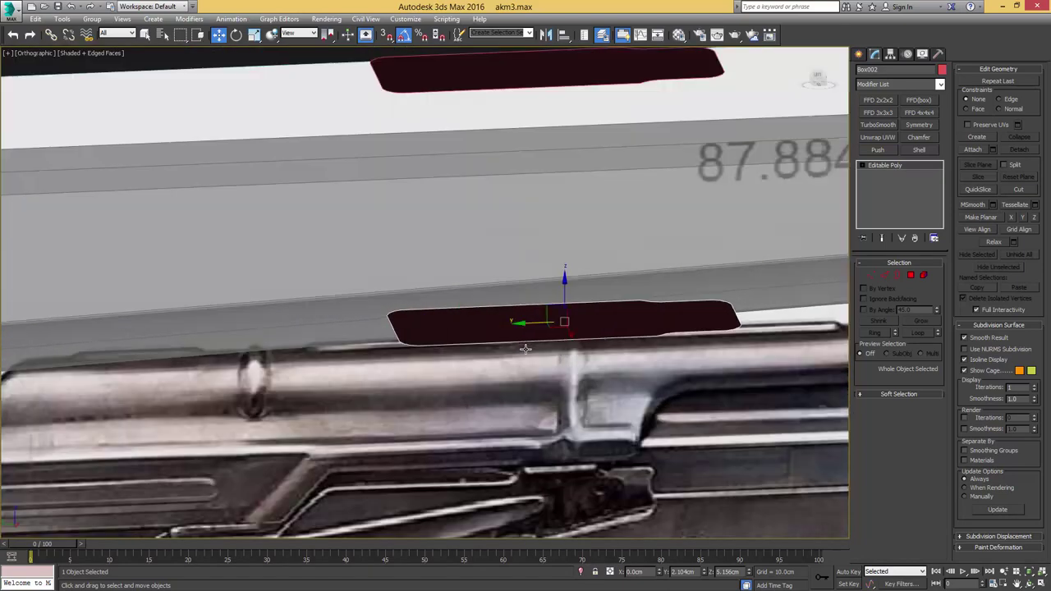
# Step: Extrude the lower plate's border upward through the receiver's bottom face
pyautogui.press('3')
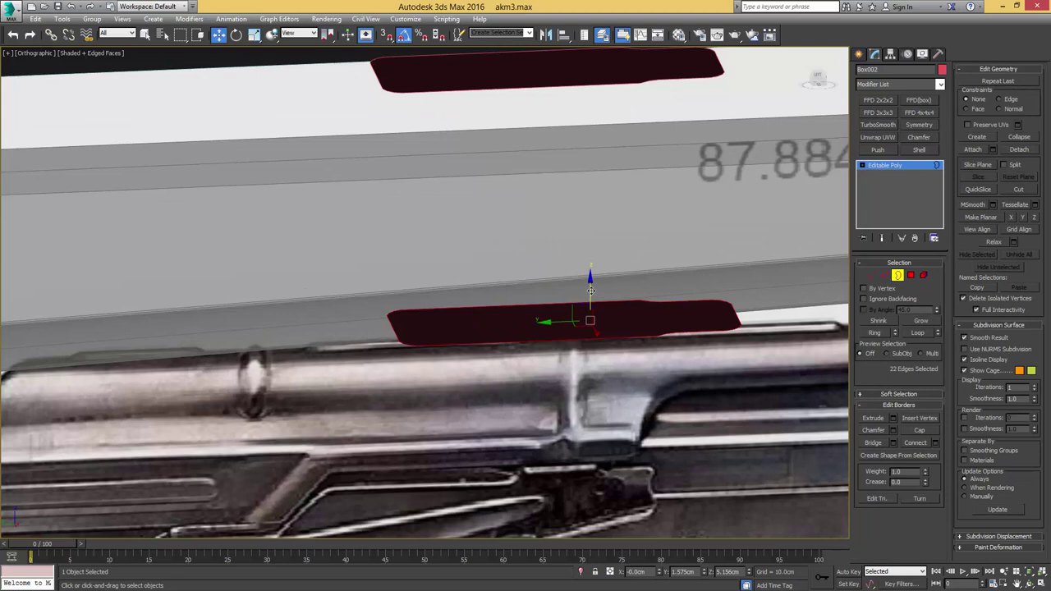
pyautogui.keyDown('shift'); pyautogui.moveTo(590, 291); pyautogui.dragTo(597, 252); pyautogui.keyUp('shift')
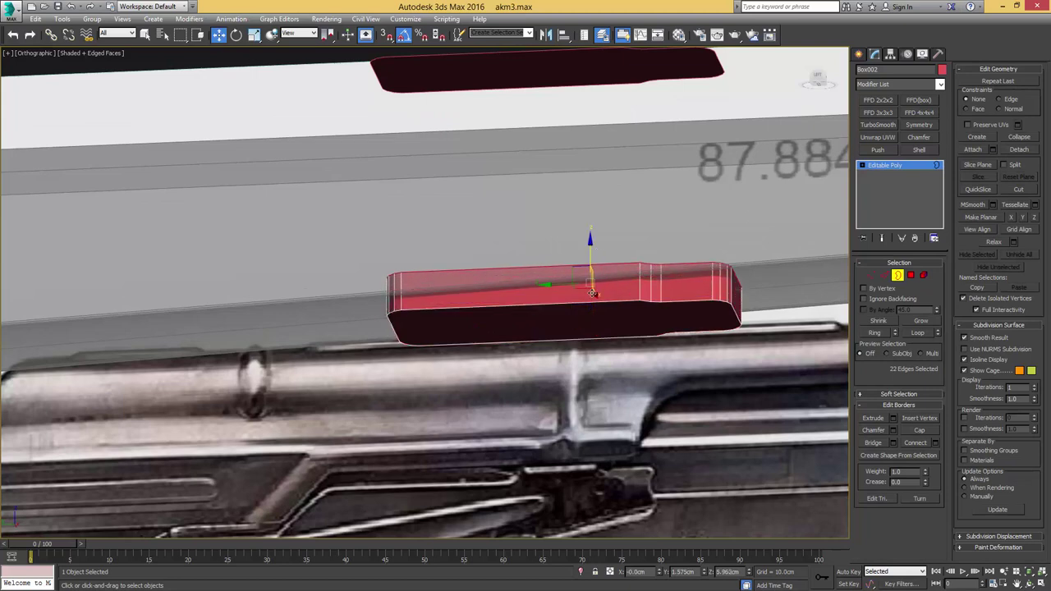
pyautogui.moveTo(592, 293)
pyautogui.keyDown('alt'); pyautogui.mouseDown(button='middle')
pyautogui.moveTo(587, 251)
pyautogui.moveTo(577, 281)
pyautogui.mouseUp(button='middle'); pyautogui.keyUp('alt')
pyautogui.press('3')
# Step: Delete the receiver's polygons on the negative X side of its centreline, leaving only one half
pyautogui.press('b')
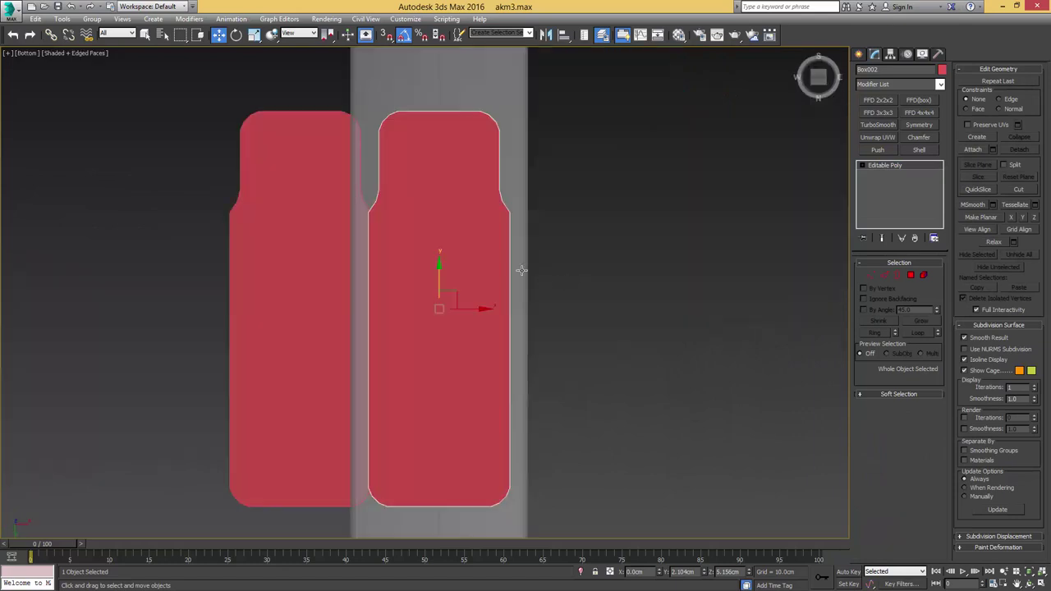
pyautogui.moveTo(490, 228); pyautogui.dragTo(556, 271, button='middle')
pyautogui.click(583, 230)
pyautogui.moveTo(554, 217); pyautogui.dragTo(624, 308, button='middle')
pyautogui.scroll(3, 613, 275)
pyautogui.scroll(-4, 610, 262)
pyautogui.scroll(-1, 596, 237)
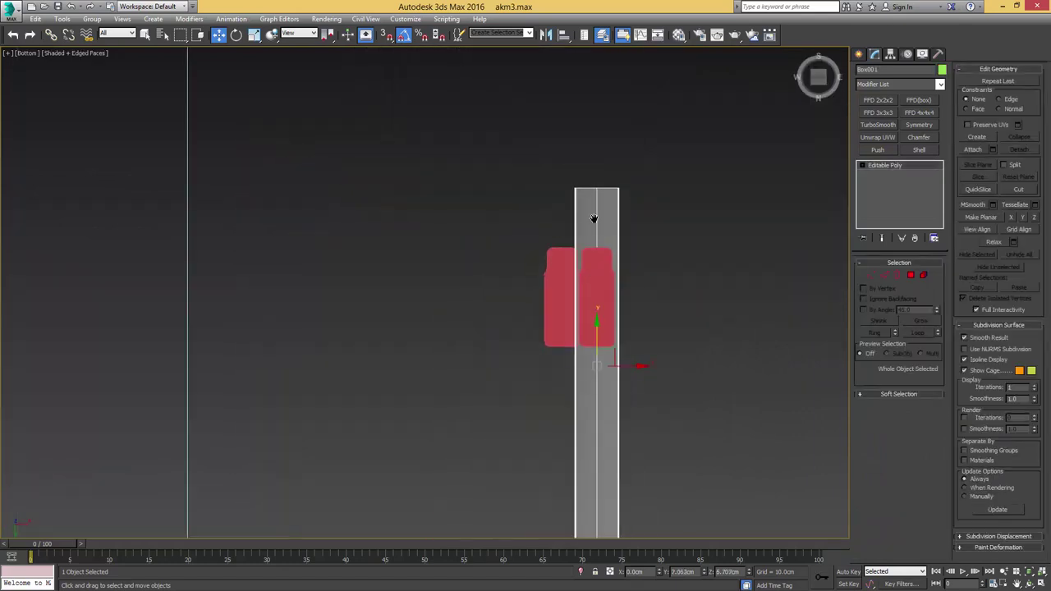
pyautogui.moveTo(594, 218); pyautogui.dragTo(594, 154, button='middle')
pyautogui.press('4')
pyautogui.moveTo(595, 133); pyautogui.dragTo(588, 99)
pyautogui.press('Delete')
pyautogui.scroll(4, 575, 192)
pyautogui.press('4')
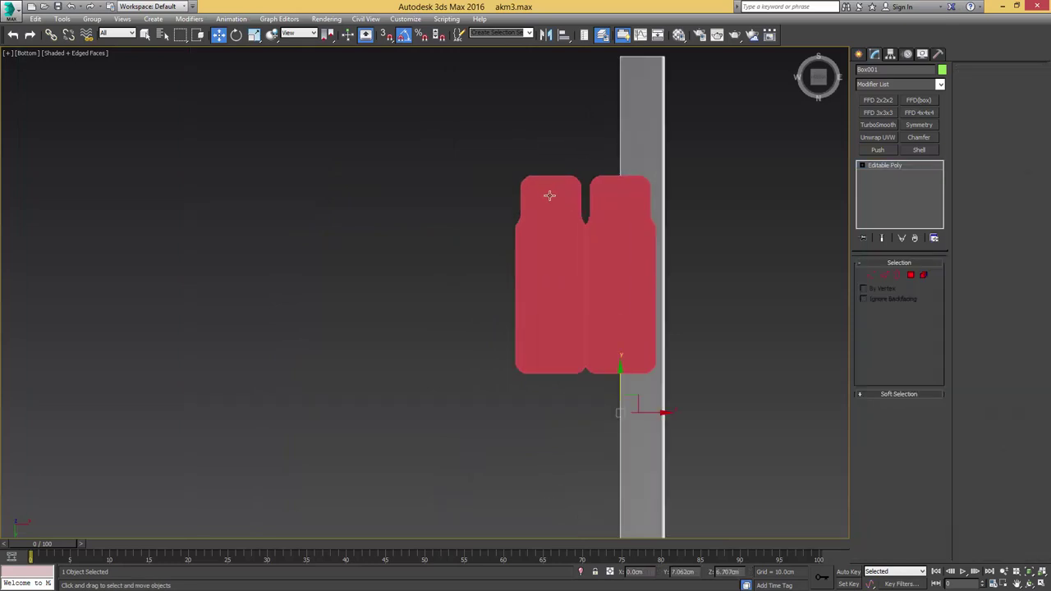
# Step: Move the plate copy aside along X, away from the receiver, to about -8.1 cm
pyautogui.click(549, 194)
pyautogui.moveTo(542, 267); pyautogui.dragTo(387, 267)
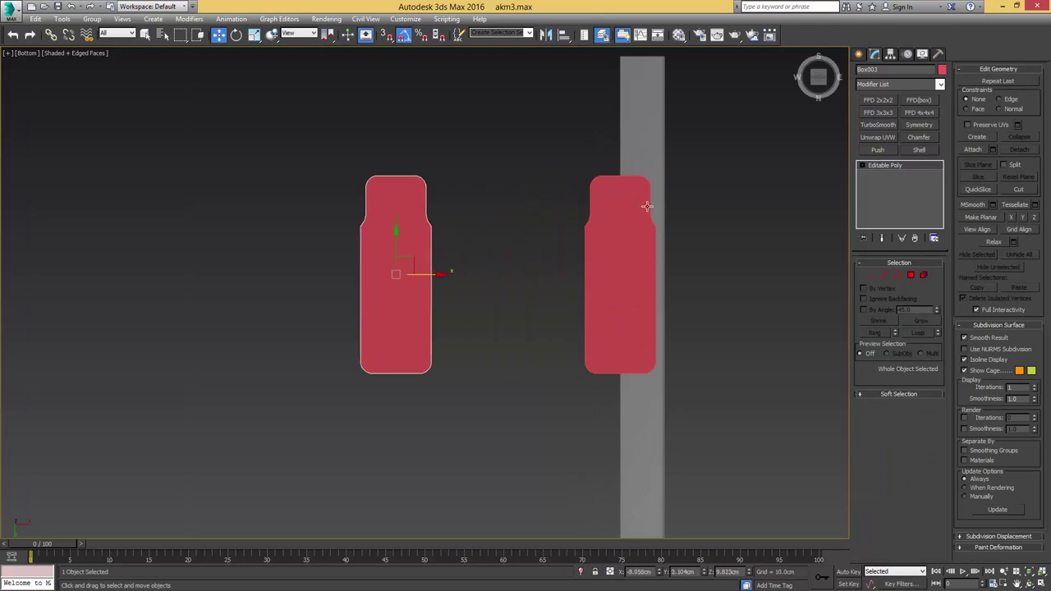
pyautogui.scroll(3, 647, 206)
pyautogui.moveTo(628, 220); pyautogui.dragTo(622, 314, button='middle')
# Step: Connect the receiver's lengthwise edges with two cross loops, sliding one just beyond each end of the centred plate with the Edge constraint
pyautogui.click(627, 169)
pyautogui.scroll(1, 602, 192)
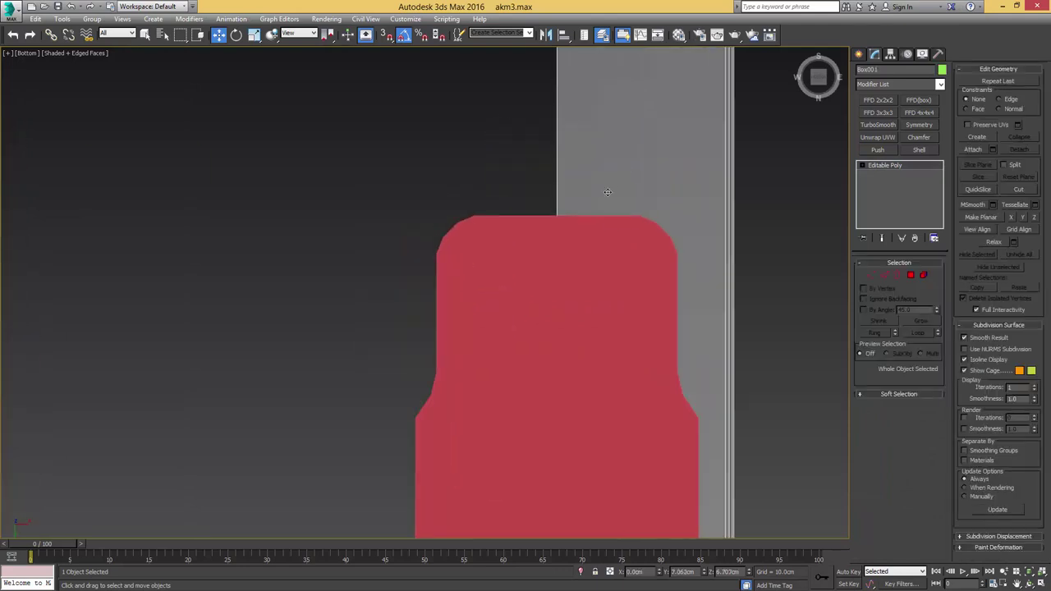
pyautogui.scroll(-6, 608, 192)
pyautogui.press('2')
pyautogui.hotkey('alt', 'r')
pyautogui.hotkey('ctrl', 'shift', 'e')
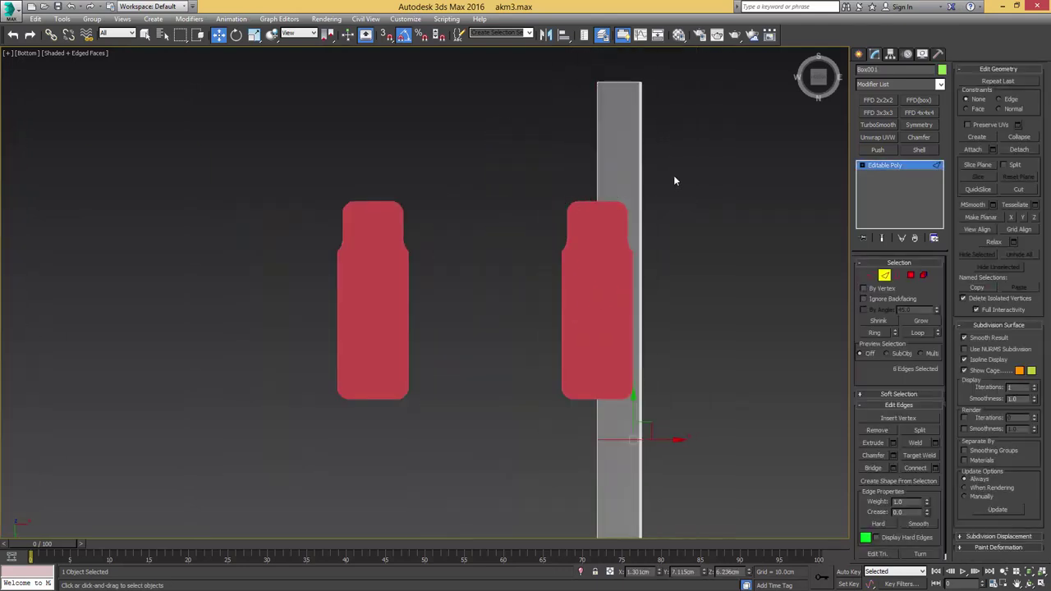
pyautogui.moveTo(633, 405); pyautogui.dragTo(636, 374)
pyautogui.moveTo(577, 187); pyautogui.dragTo(688, 271)
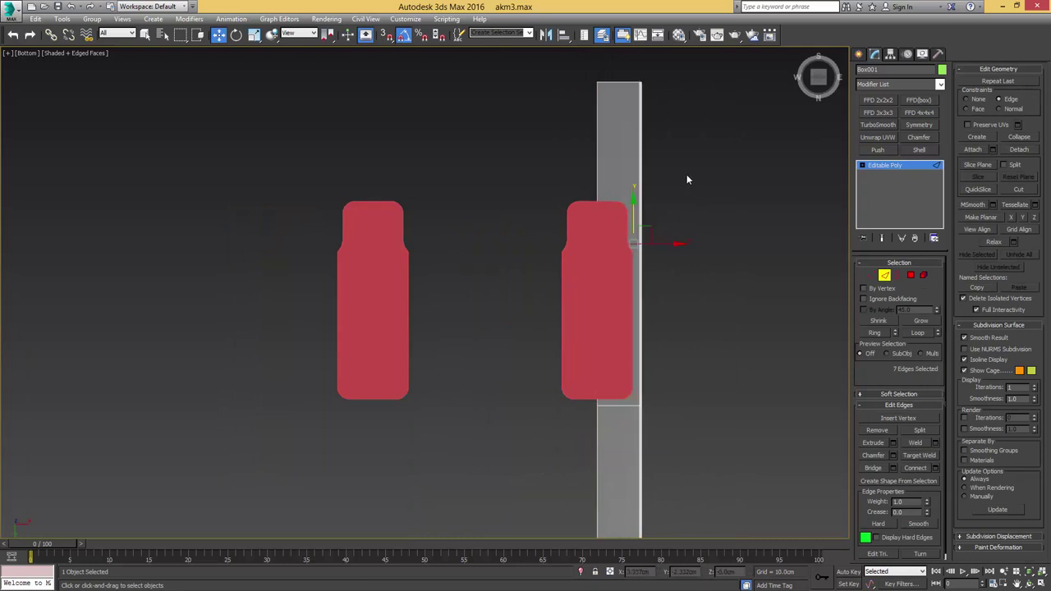
pyautogui.moveTo(634, 206); pyautogui.dragTo(643, 176)
pyautogui.scroll(5, 611, 191)
pyautogui.press('2')
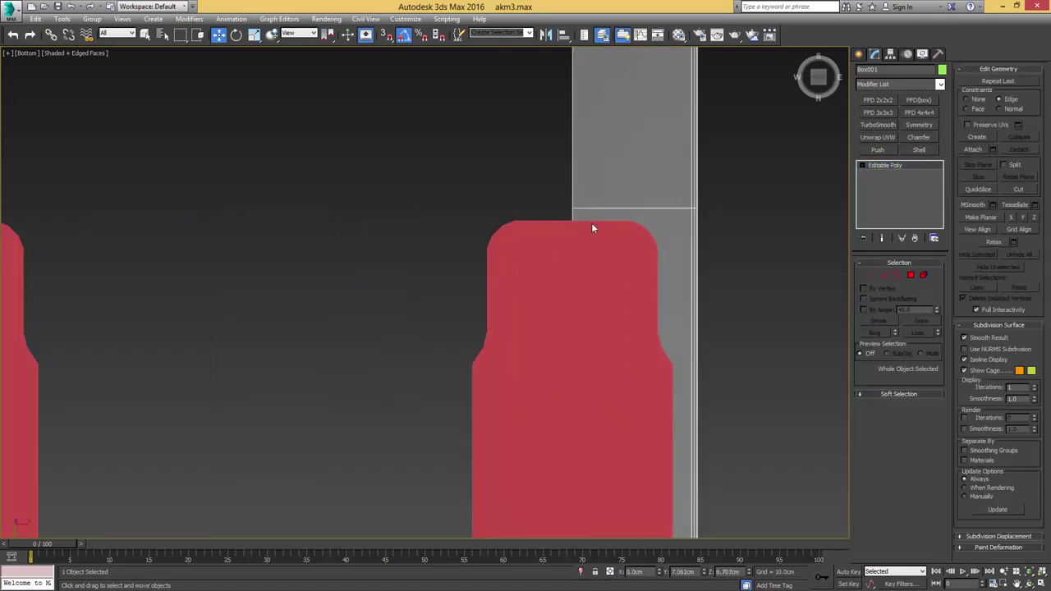
# Step: Cut the receiver's underside along the straight narrow end of the plate outline up to the centreline, using vertex snapping in wireframe
pyautogui.click(568, 219)
pyautogui.press('1')
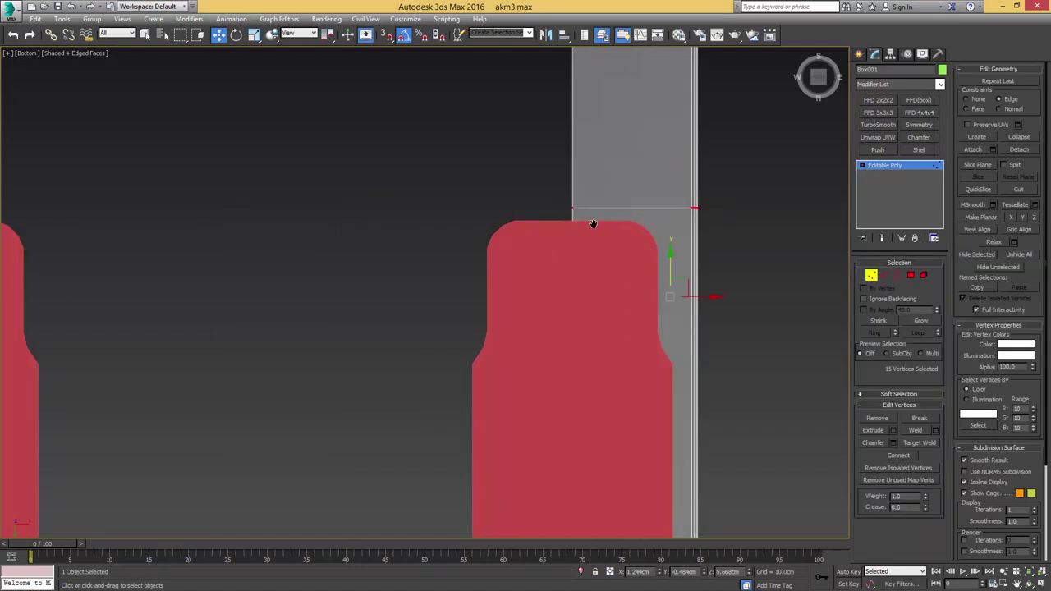
pyautogui.scroll(3, 716, 223)
pyautogui.hotkey('alt', 'c')
pyautogui.press('s')
pyautogui.press('F3')
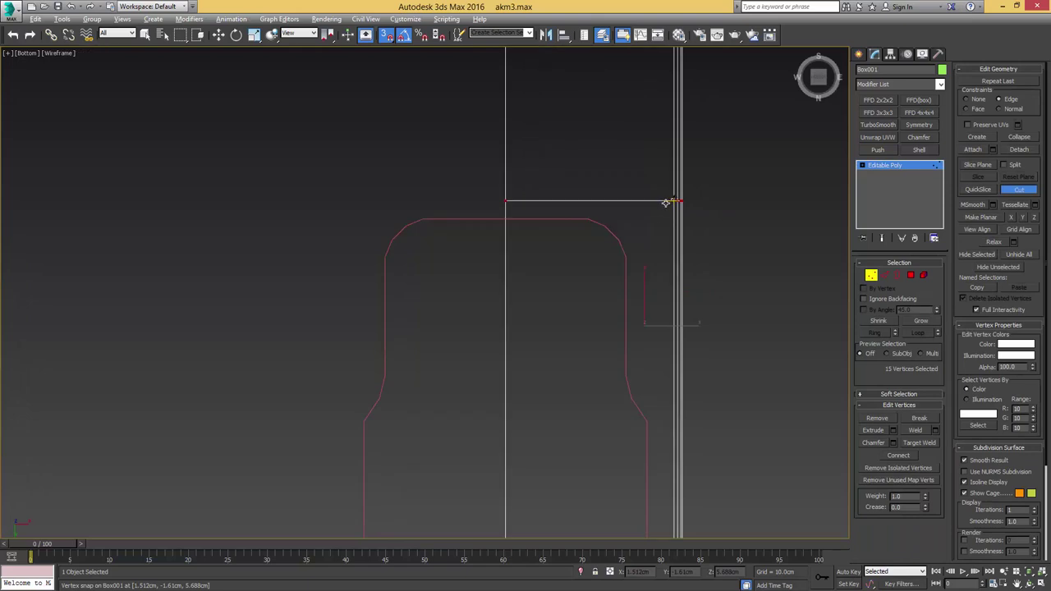
pyautogui.click(587, 218)
pyautogui.click(506, 218)
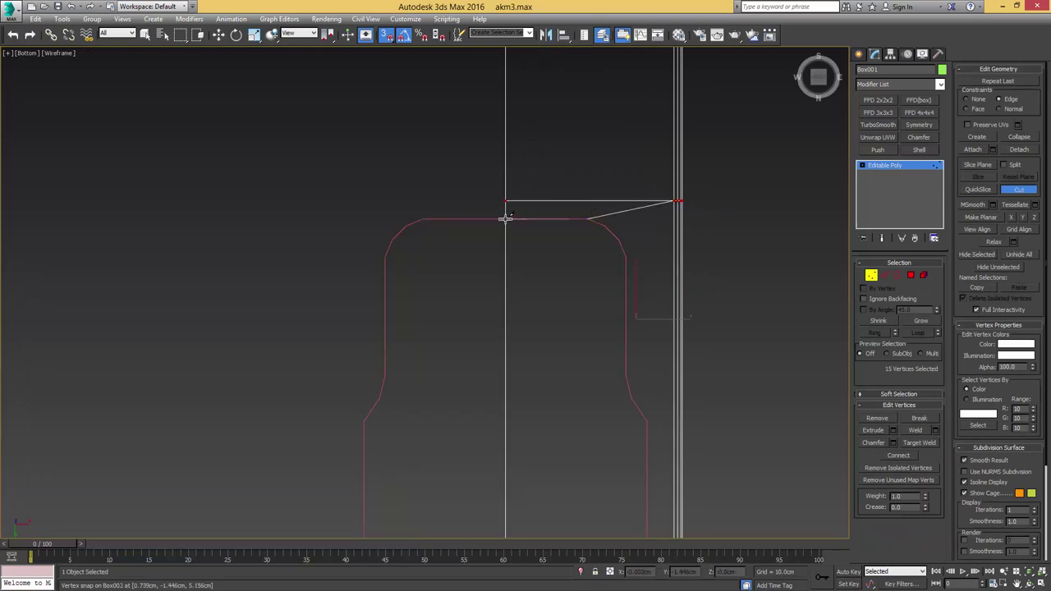
# Step: Cut around the plate outline's rounded narrow-end corner and along its side through the shoulder, snapping to each outline vertex
pyautogui.scroll(3, 585, 219)
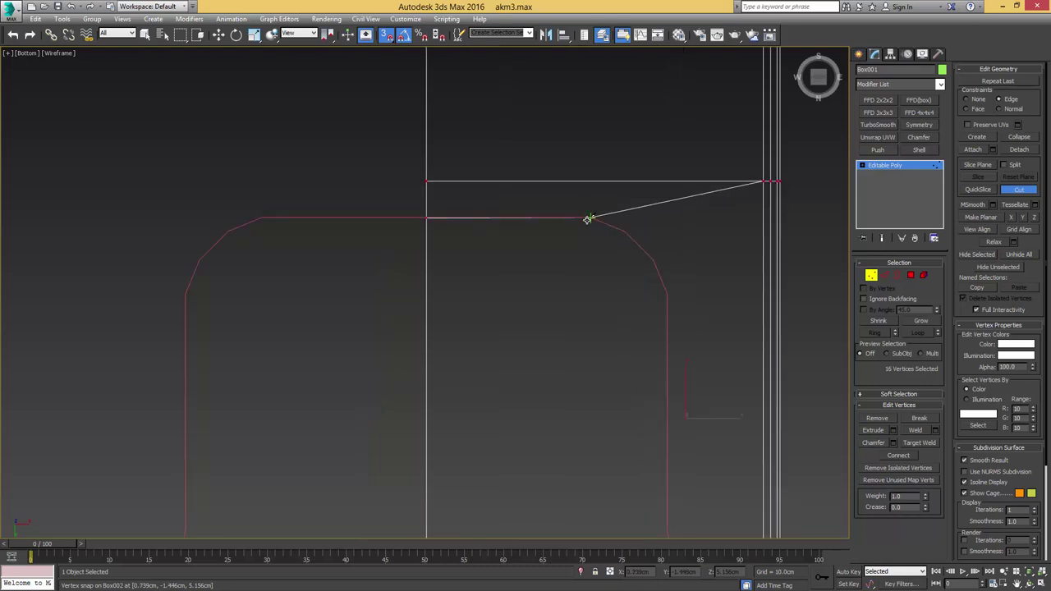
pyautogui.click(588, 219)
pyautogui.click(622, 233)
pyautogui.click(652, 264)
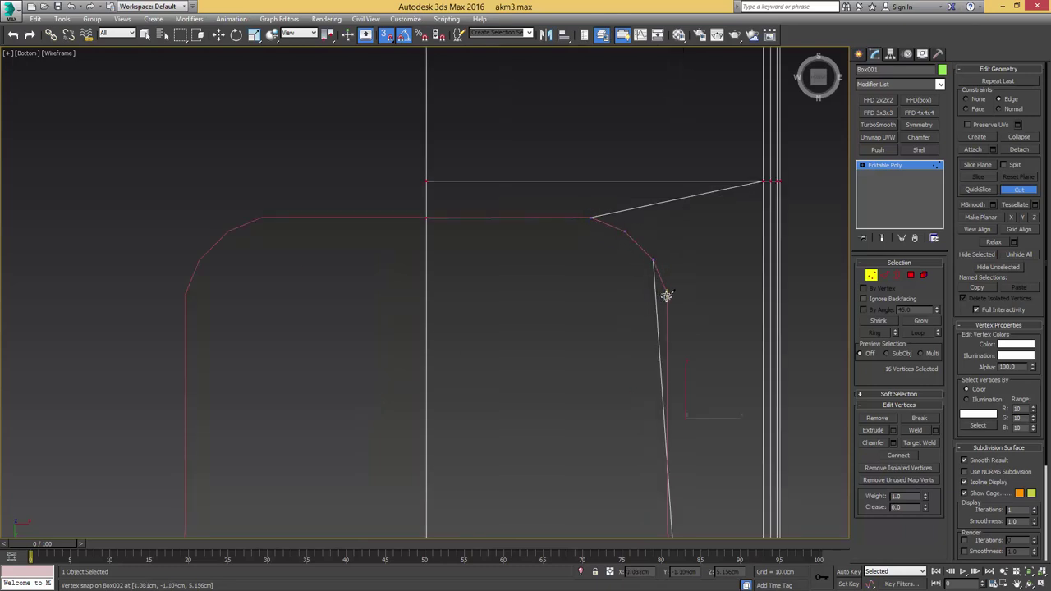
pyautogui.click(666, 296)
pyautogui.scroll(-4, 666, 295)
pyautogui.scroll(3, 666, 348)
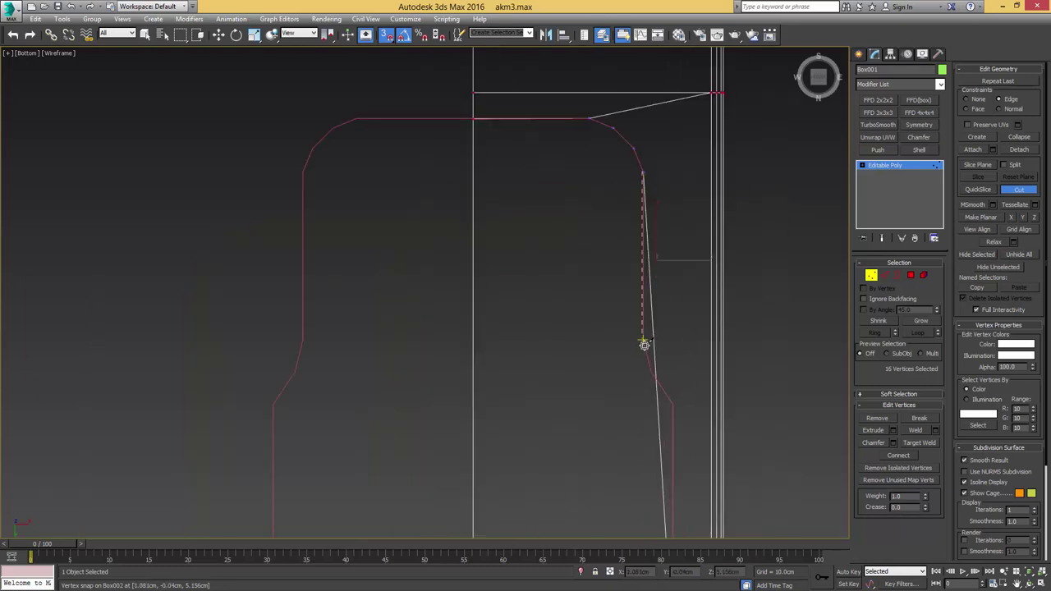
pyautogui.click(644, 344)
pyautogui.click(649, 372)
pyautogui.click(671, 404)
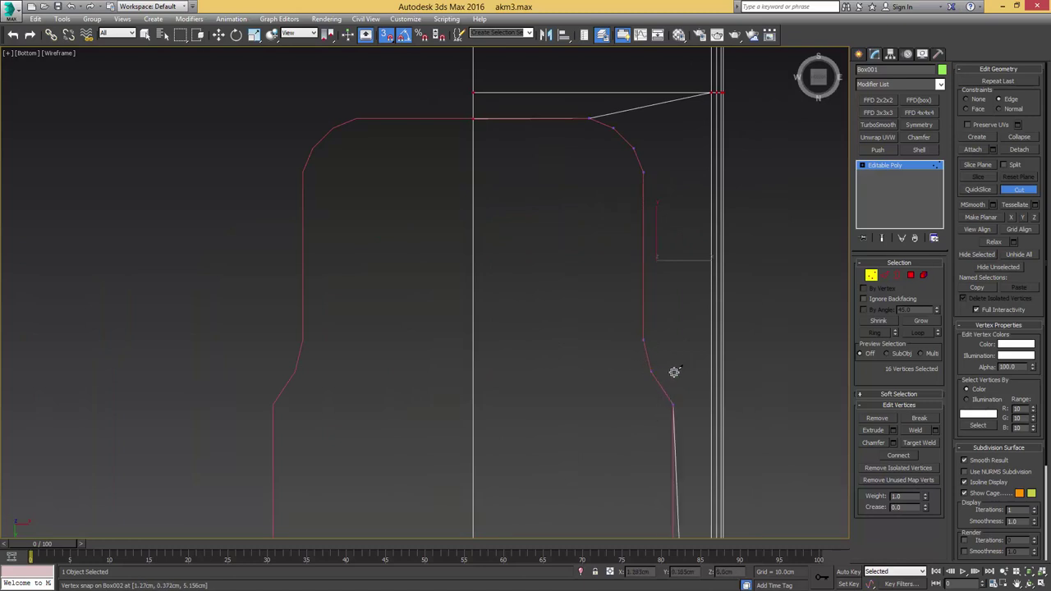
# Step: Finish the cut along the outline's long side and around its wide-end corner to the receiver's centreline, and turn snapping off
pyautogui.scroll(-3, 674, 371)
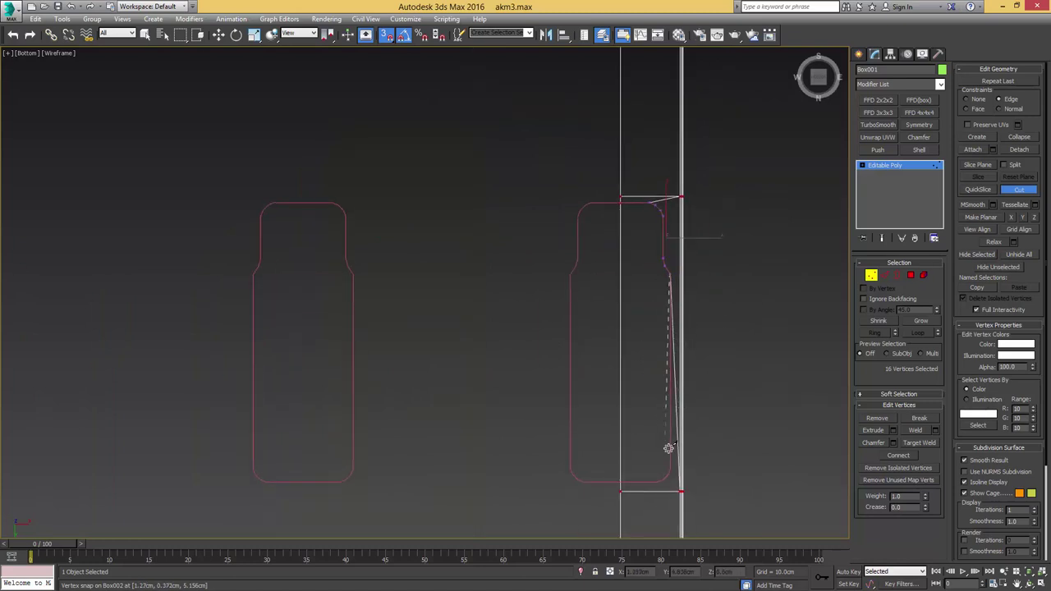
pyautogui.scroll(5, 663, 484)
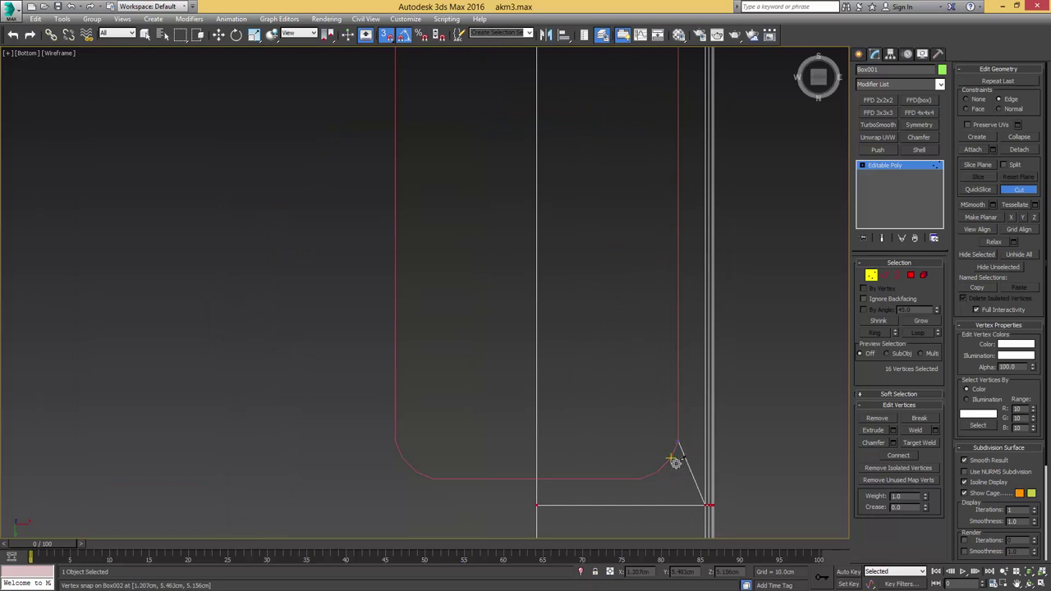
pyautogui.click(673, 461)
pyautogui.click(657, 473)
pyautogui.click(641, 481)
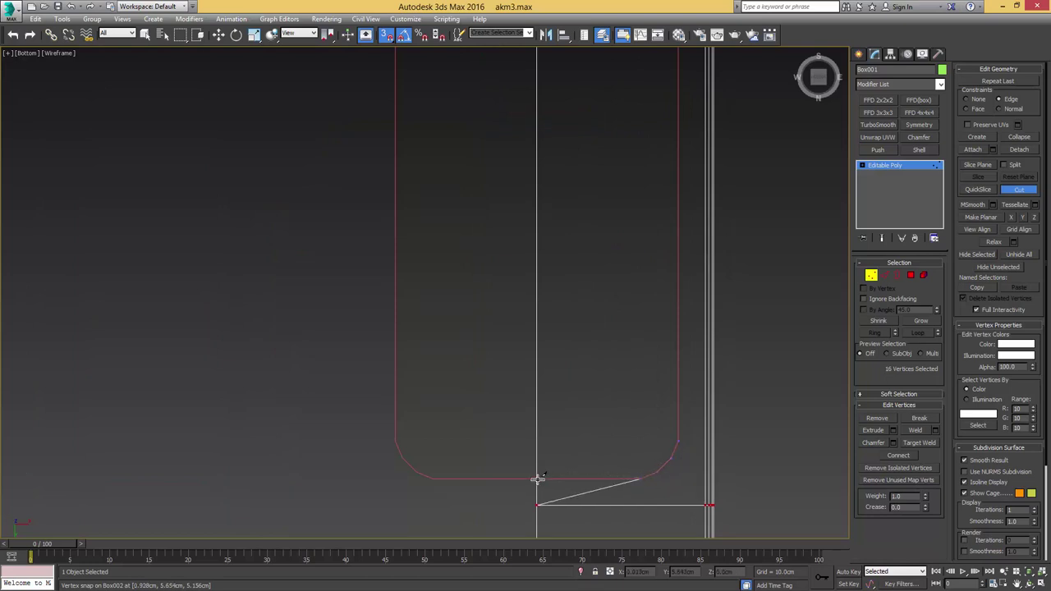
pyautogui.click(537, 480)
pyautogui.rightClick(547, 460)
pyautogui.press('s')
# Step: Examine the cut vertices along the receiver's sloping bottom edge in the left wireframe view
pyautogui.press('l')
pyautogui.press('F3')
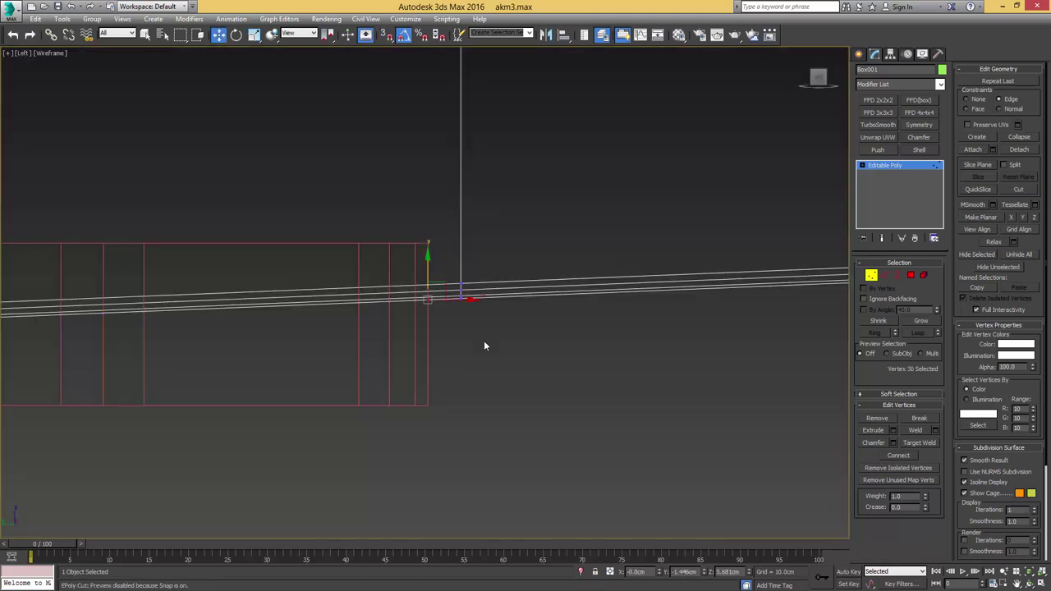
pyautogui.moveTo(414, 300)
pyautogui.mouseDown(button='middle')
pyautogui.moveTo(509, 295)
pyautogui.moveTo(750, 315)
pyautogui.mouseUp(button='middle')
pyautogui.scroll(-3, 361, 339)
pyautogui.moveTo(361, 339); pyautogui.dragTo(653, 317, button='middle')
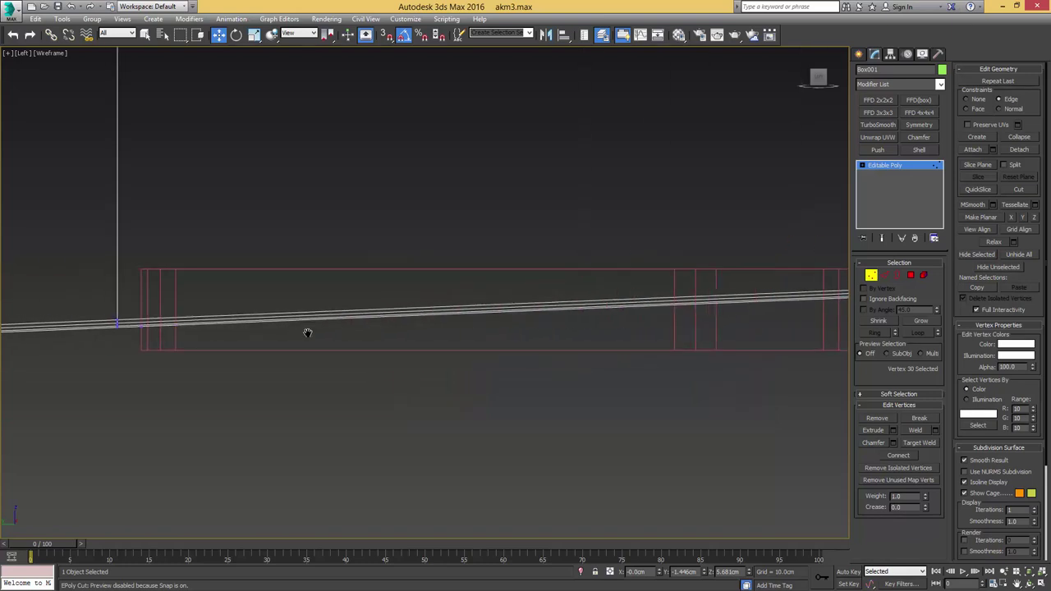
pyautogui.moveTo(307, 333); pyautogui.dragTo(543, 319, button='middle')
pyautogui.scroll(3, 356, 312)
pyautogui.scroll(2, 473, 320)
pyautogui.scroll(-7, 477, 340)
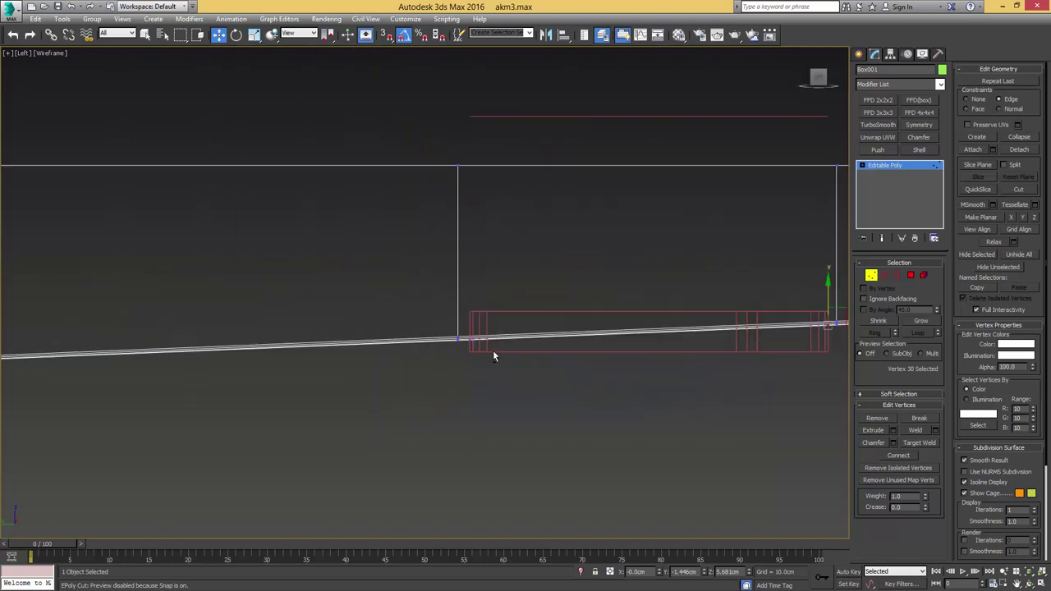
# Step: Delete the polygon enclosed by the cut in the receiver's underside to open the magazine well
pyautogui.press('F3')
pyautogui.moveTo(493, 352)
pyautogui.keyDown('alt'); pyautogui.mouseDown(button='middle')
pyautogui.moveTo(519, 331)
pyautogui.moveTo(477, 329)
pyautogui.mouseUp(button='middle'); pyautogui.keyUp('alt')
pyautogui.press('4')
pyautogui.click(556, 329)
pyautogui.press('F3')
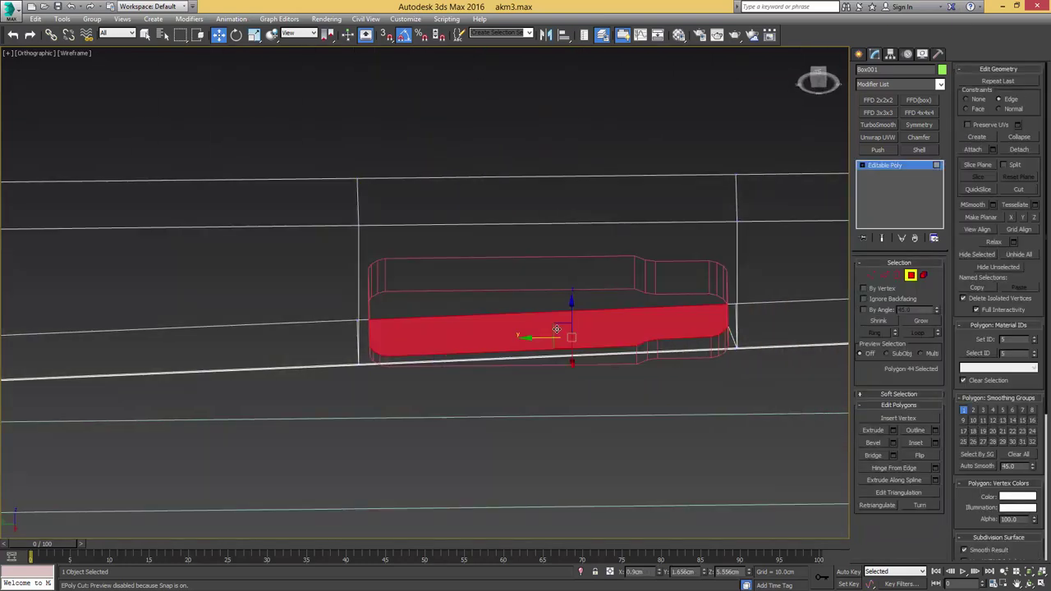
pyautogui.moveTo(564, 315)
pyautogui.keyDown('alt'); pyautogui.mouseDown(button='middle')
pyautogui.moveTo(565, 302)
pyautogui.moveTo(556, 347)
pyautogui.moveTo(525, 329)
pyautogui.mouseUp(button='middle'); pyautogui.keyUp('alt')
pyautogui.press('Delete')
pyautogui.press('4')
pyautogui.press('F3')
# Step: Delete the extruded side walls of the plate in the magazine well, keeping only its flat face
pyautogui.click(512, 340)
pyautogui.press('4')
pyautogui.click(525, 318)
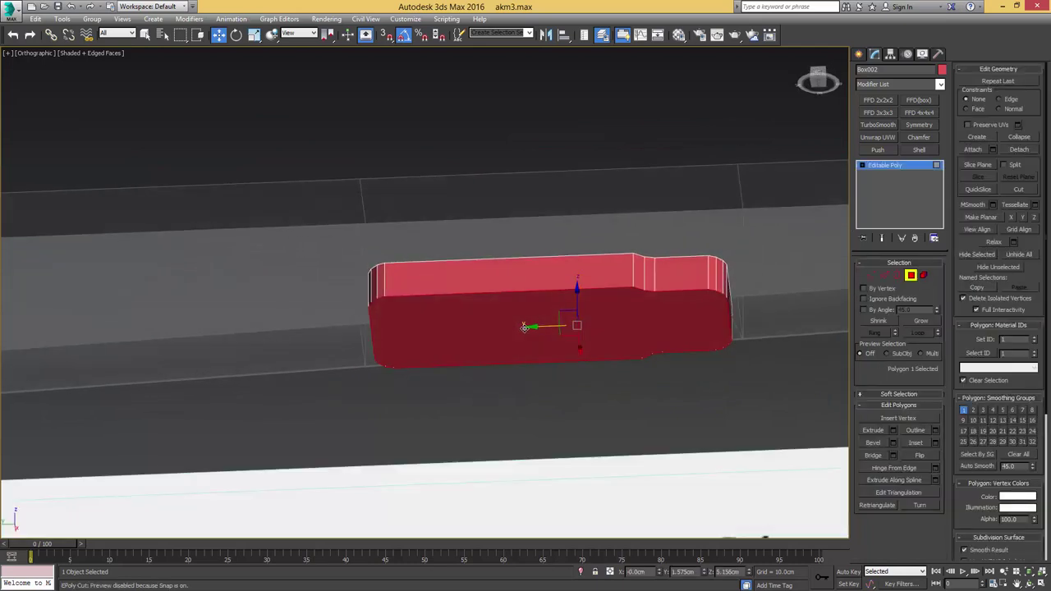
pyautogui.hotkey('ctrl', 'i')
pyautogui.press('Delete')
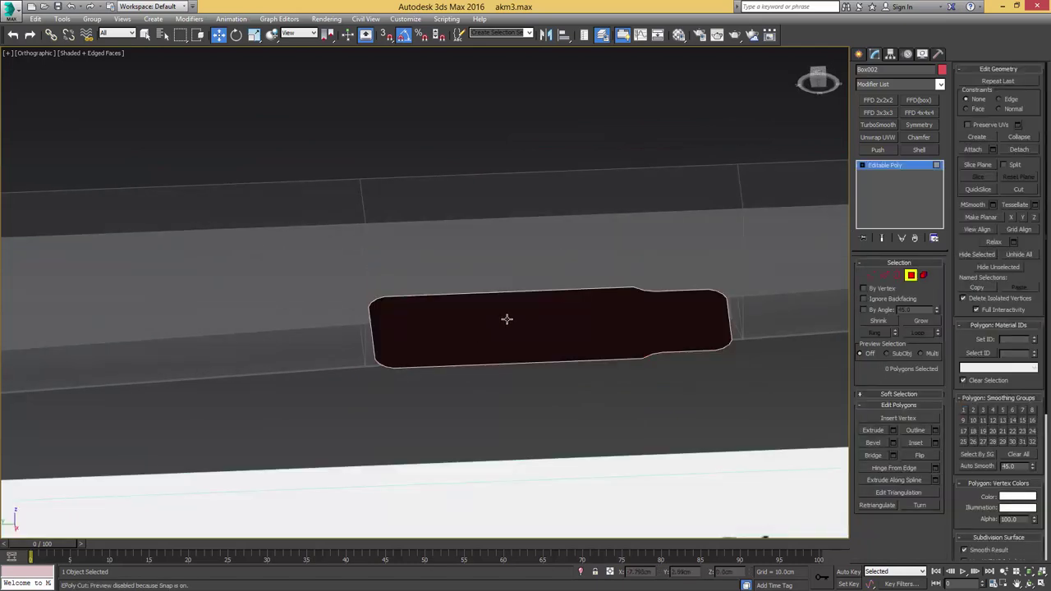
pyautogui.press('4')
# Step: Delete the spare plate copy floating above the receiver
pyautogui.scroll(-4, 506, 319)
pyautogui.moveTo(509, 320); pyautogui.dragTo(502, 347, button='middle')
pyautogui.click(496, 130)
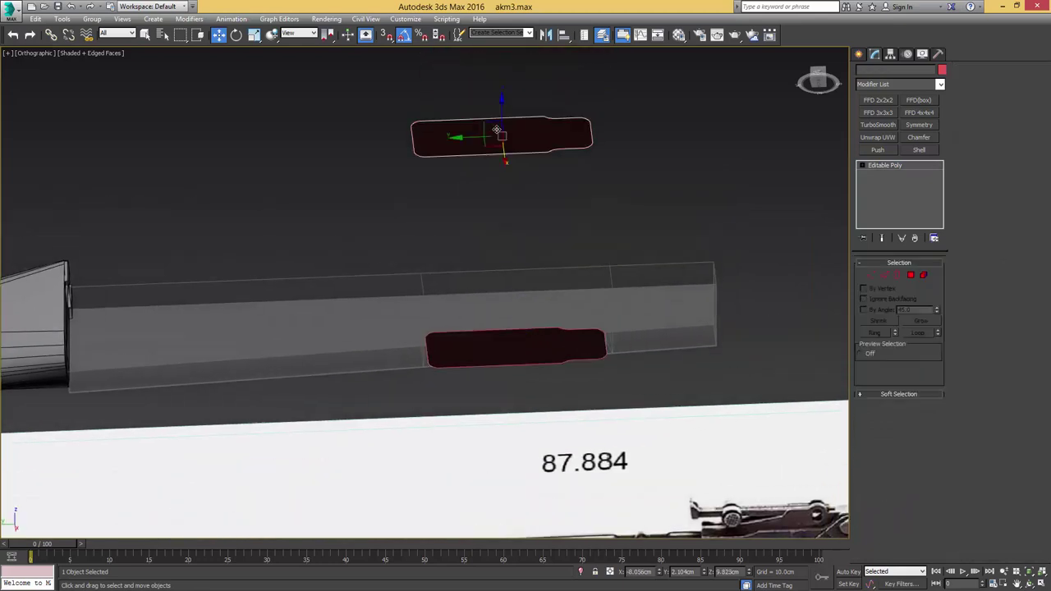
pyautogui.press('Delete')
# Step: Raise the remaining plate vertically above the magazine-well opening
pyautogui.click(476, 346)
pyautogui.scroll(4, 484, 336)
pyautogui.moveTo(550, 332); pyautogui.dragTo(557, 288)
pyautogui.press('q')
# Step: Select the receiver and turn off its see-through display
pyautogui.click(744, 326)
pyautogui.scroll(-5, 603, 345)
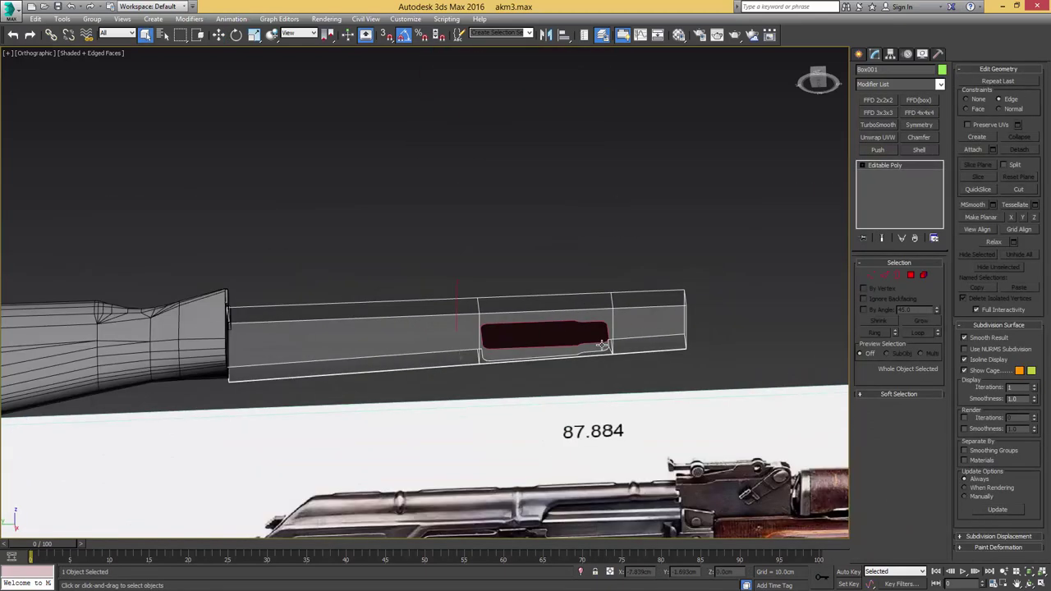
pyautogui.hotkey('alt', 'x')
pyautogui.keyDown('alt'); pyautogui.moveTo(566, 347); pyautogui.dragTo(592, 351, button='middle'); pyautogui.keyUp('alt')
pyautogui.scroll(3, 591, 351)
pyautogui.press('2')
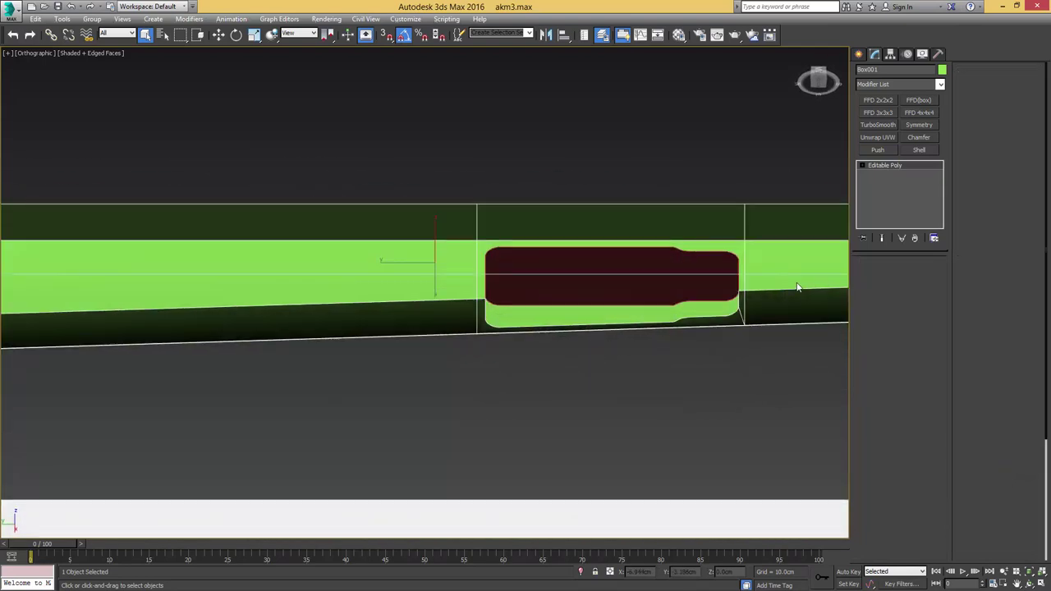
# Step: Apply a Symmetry modifier to the receiver half with Z as the mirror axis and Flip enabled
pyautogui.click(780, 289)
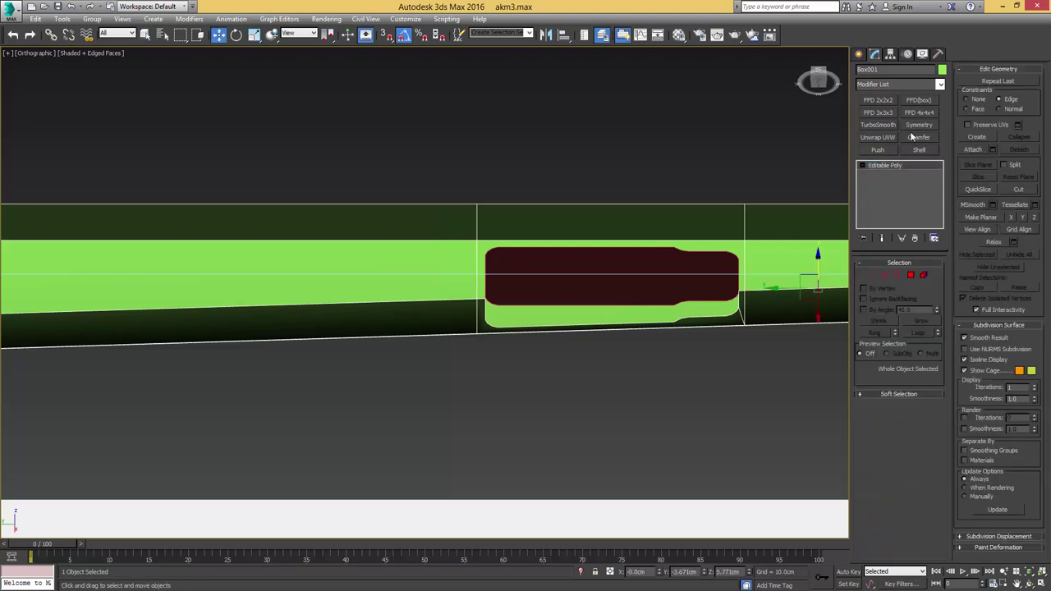
pyautogui.click(919, 125)
pyautogui.click(913, 283)
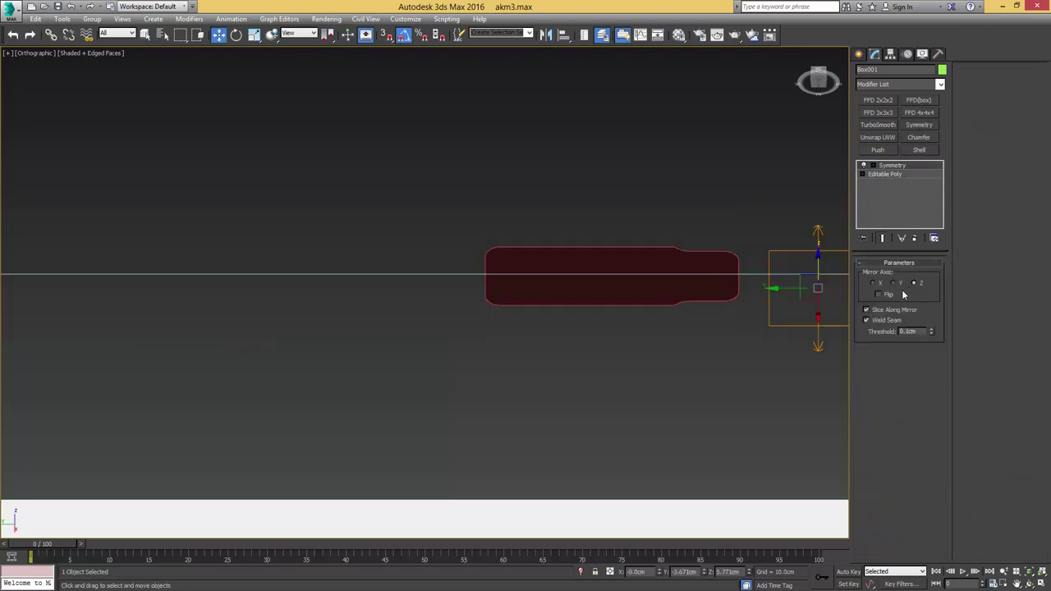
pyautogui.click(880, 294)
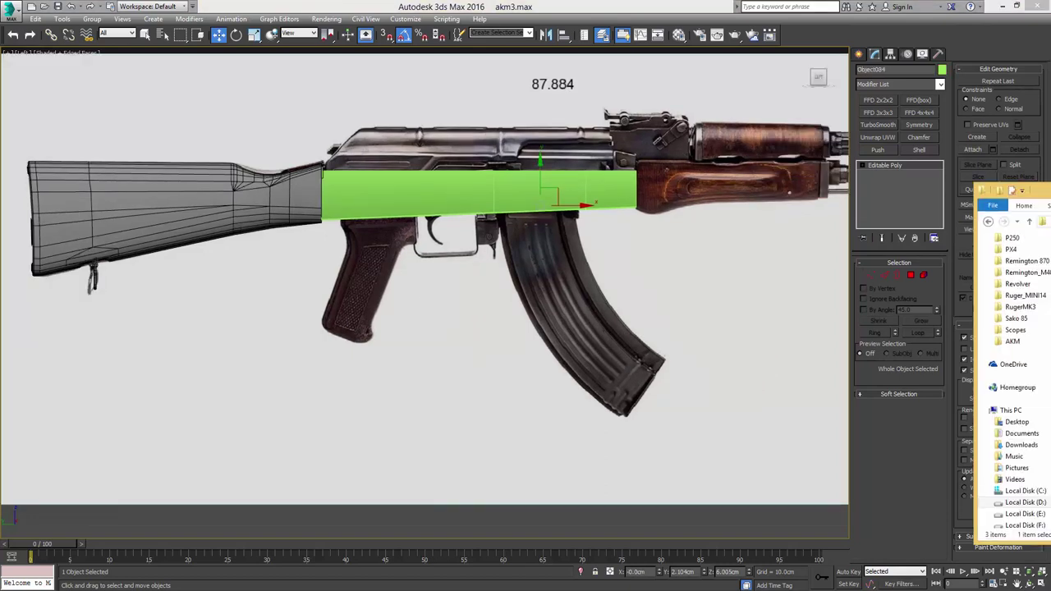
# Step: Apply the updated reference image, including the separate magazine side view, to the background plane from the file explorer
pyautogui.moveTo(1050, 147); pyautogui.dragTo(907, 184)
pyautogui.moveTo(858, 261); pyautogui.dragTo(764, 108)
pyautogui.moveTo(829, 182); pyautogui.dragTo(1050, 205)
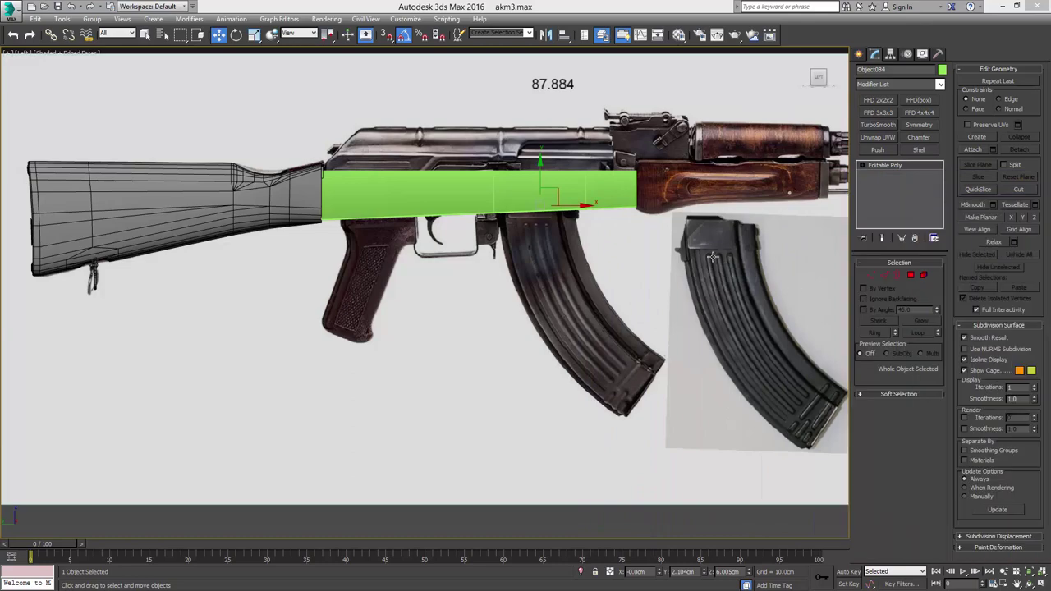
# Step: Select both receiver parts together and set their object color to black
pyautogui.moveTo(712, 257); pyautogui.dragTo(608, 261, button='middle')
pyautogui.scroll(4, 575, 249)
pyautogui.keyDown('alt'); pyautogui.moveTo(381, 225); pyautogui.dragTo(363, 153, button='middle'); pyautogui.keyUp('alt')
pyautogui.scroll(-2, 343, 153)
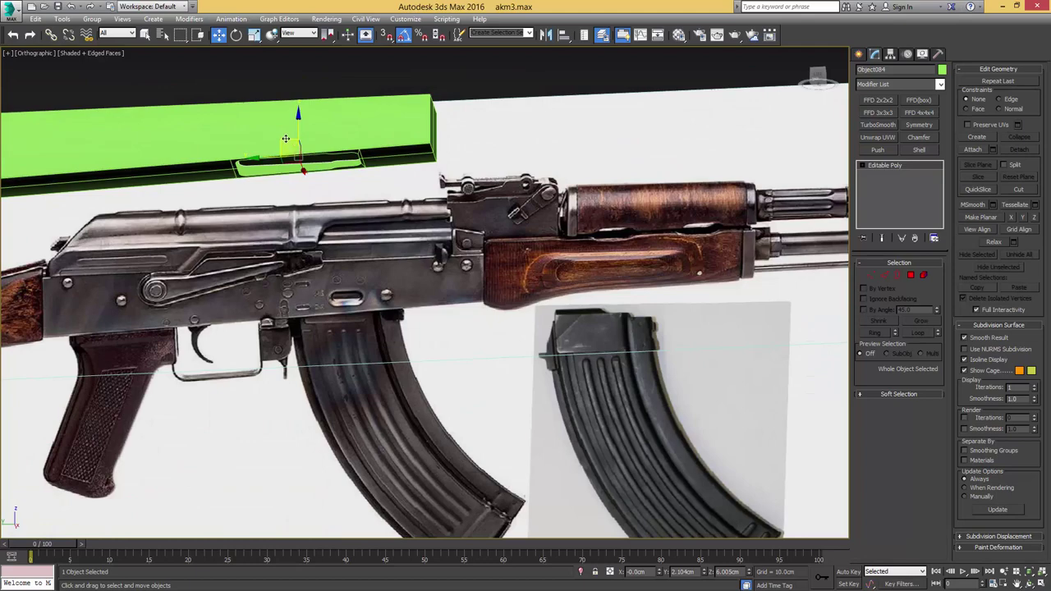
pyautogui.keyDown('ctrl'); pyautogui.click(361, 119); pyautogui.keyUp('ctrl')
pyautogui.click(942, 71)
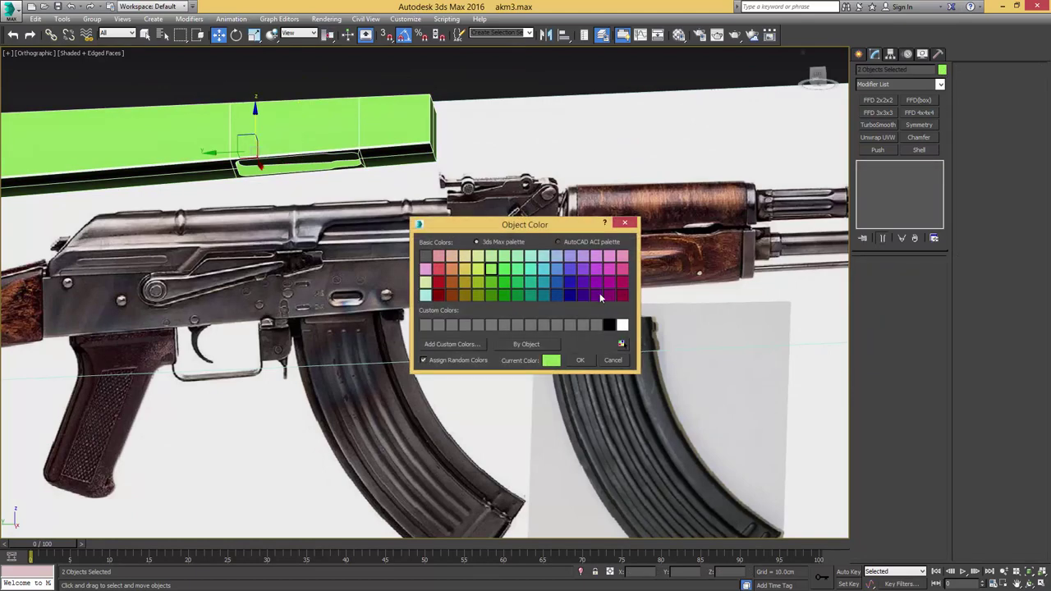
pyautogui.click(610, 326)
pyautogui.click(581, 359)
# Step: Assign the 01 - Default material to the two selected receiver parts
pyautogui.moveTo(491, 303); pyautogui.dragTo(528, 300, button='middle')
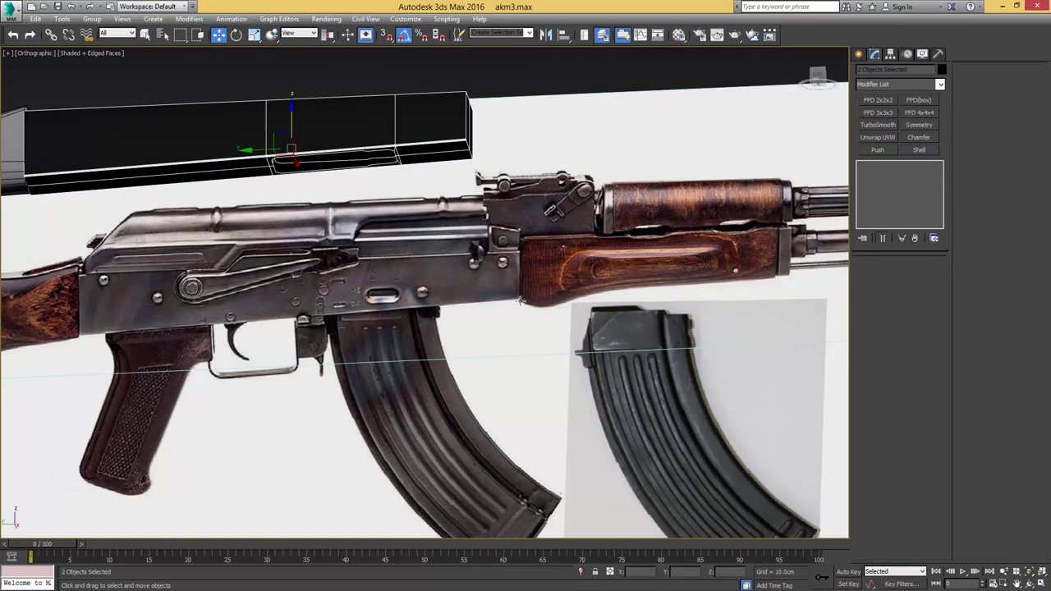
pyautogui.press('m')
pyautogui.click(175, 216)
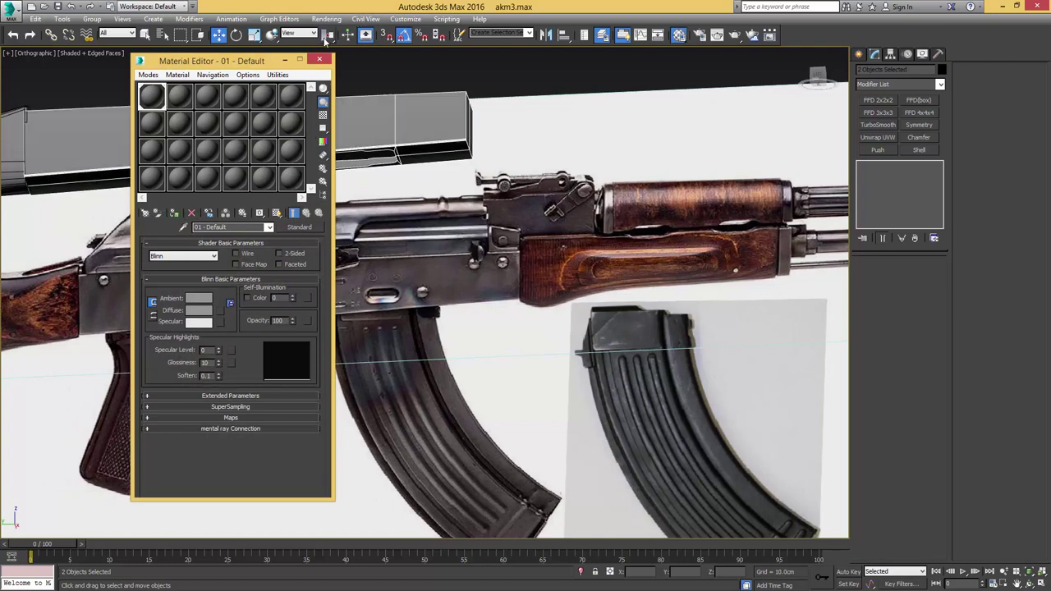
# Step: Select the magazine well outline piece and move it onto the top of the separate magazine in the reference image
pyautogui.click(320, 60)
pyautogui.press('q')
pyautogui.moveTo(354, 157); pyautogui.dragTo(326, 149, button='middle')
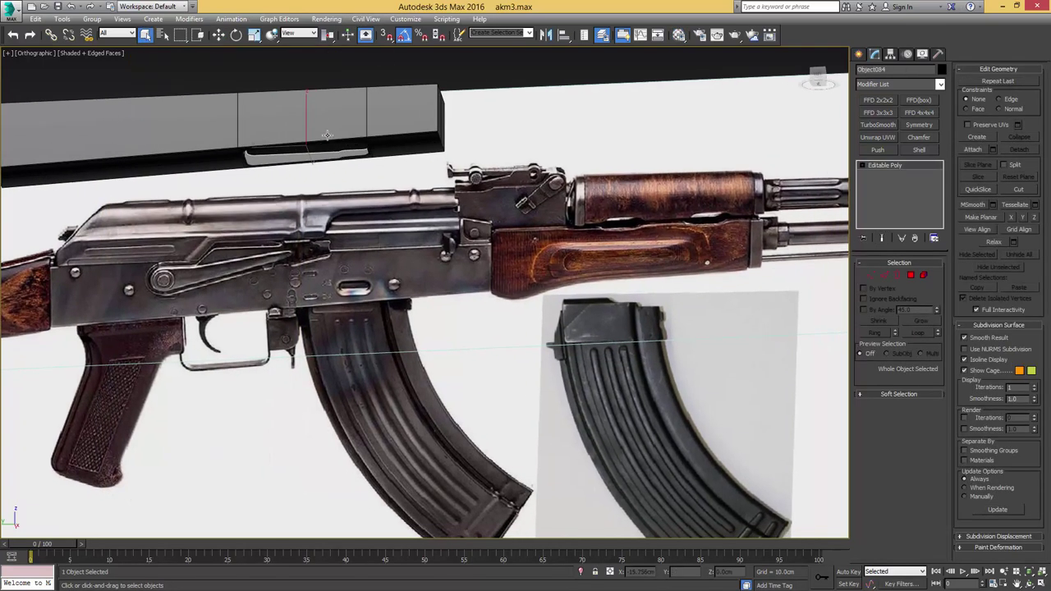
pyautogui.press('w')
pyautogui.moveTo(296, 134); pyautogui.dragTo(574, 275)
pyautogui.press('l')
pyautogui.press('z')
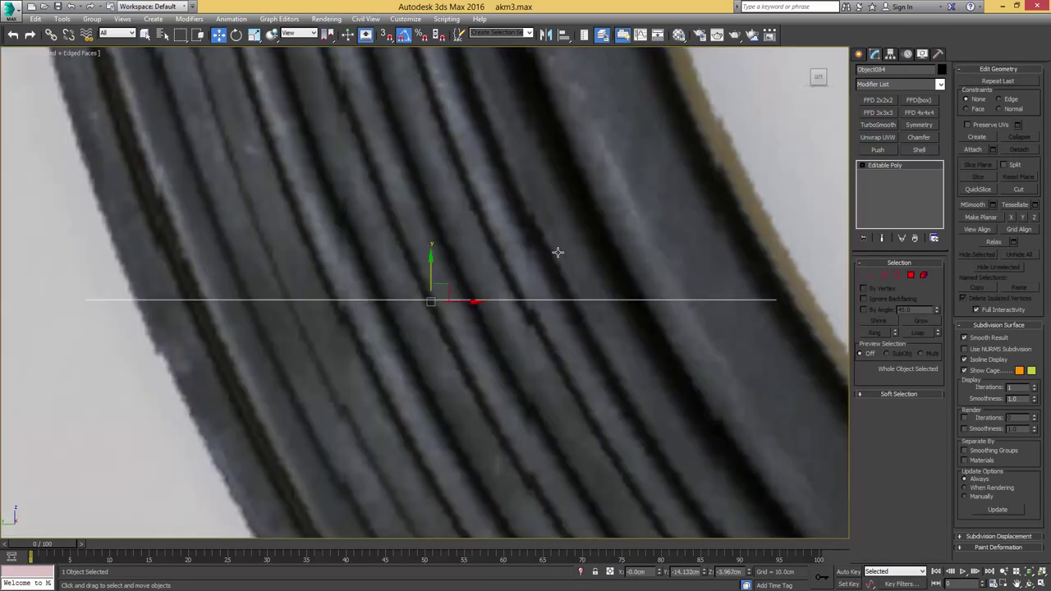
pyautogui.scroll(-7, 558, 252)
pyautogui.moveTo(532, 226); pyautogui.dragTo(583, 311, button='middle')
pyautogui.moveTo(603, 321); pyautogui.dragTo(588, 213)
pyautogui.scroll(5, 584, 218)
pyautogui.scroll(3, 584, 217)
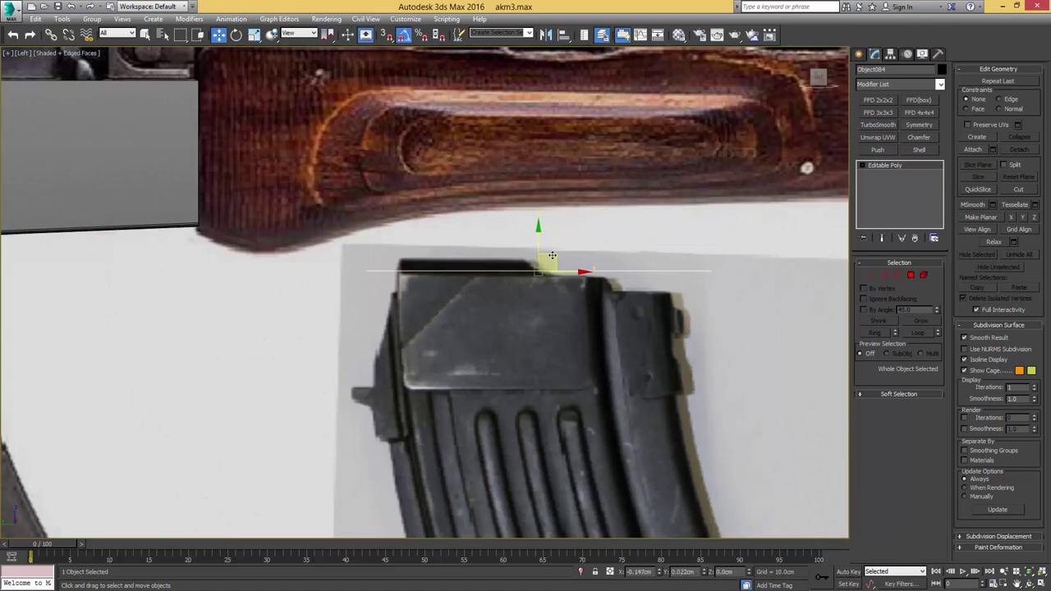
# Step: Extend the outline's open border straight down past the bottom of the reference magazine to form its walls
pyautogui.press('3')
pyautogui.scroll(-5, 555, 271)
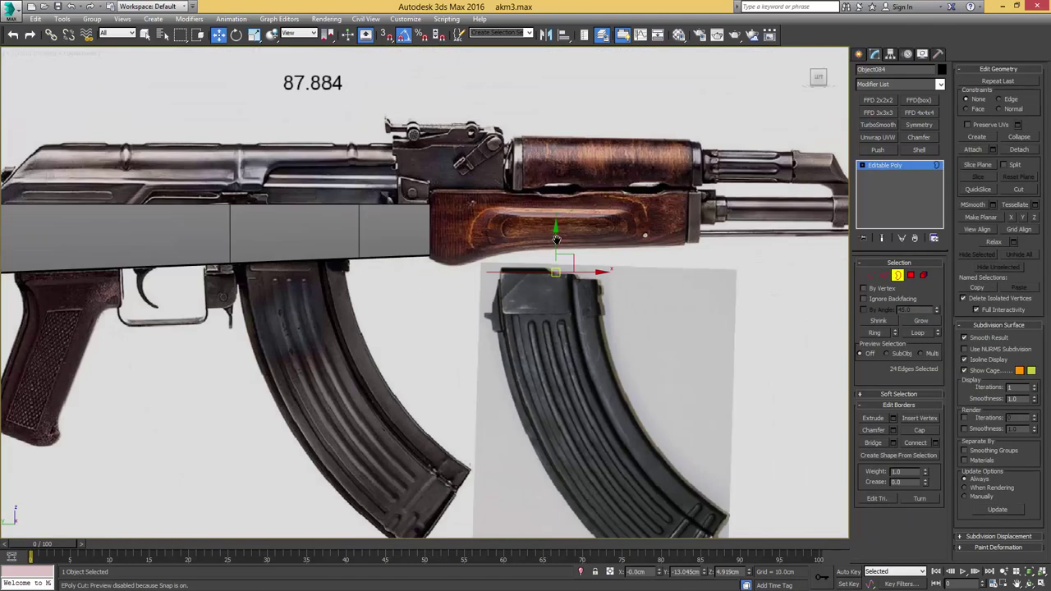
pyautogui.moveTo(556, 271); pyautogui.dragTo(557, 219, button='middle')
pyautogui.keyDown('shift'); pyautogui.moveTo(558, 191); pyautogui.dragTo(558, 463); pyautogui.keyUp('shift')
pyautogui.moveTo(564, 396); pyautogui.dragTo(588, 260, button='middle')
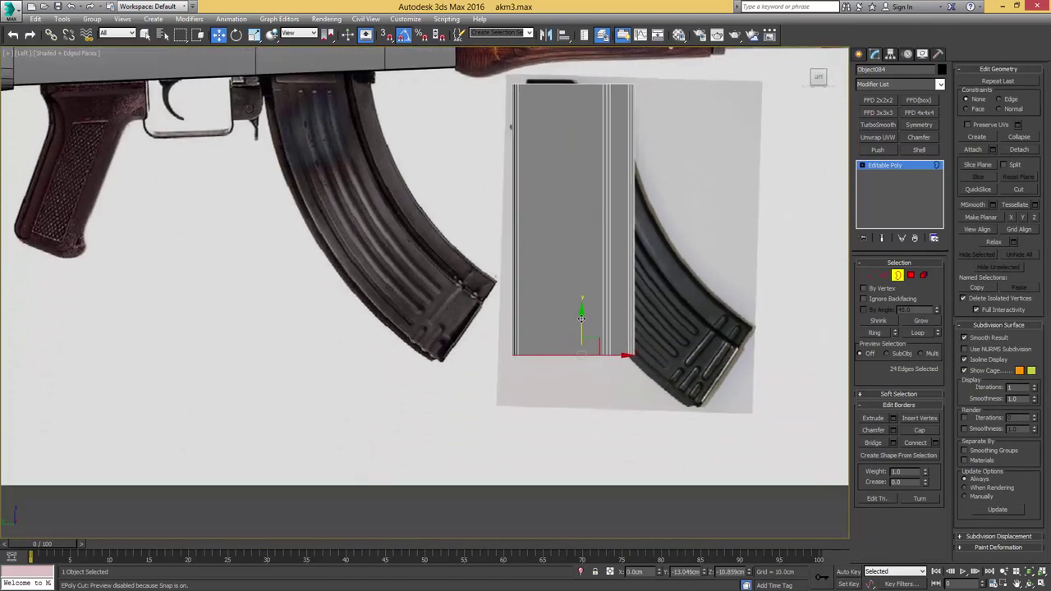
pyautogui.moveTo(582, 322); pyautogui.dragTo(584, 390)
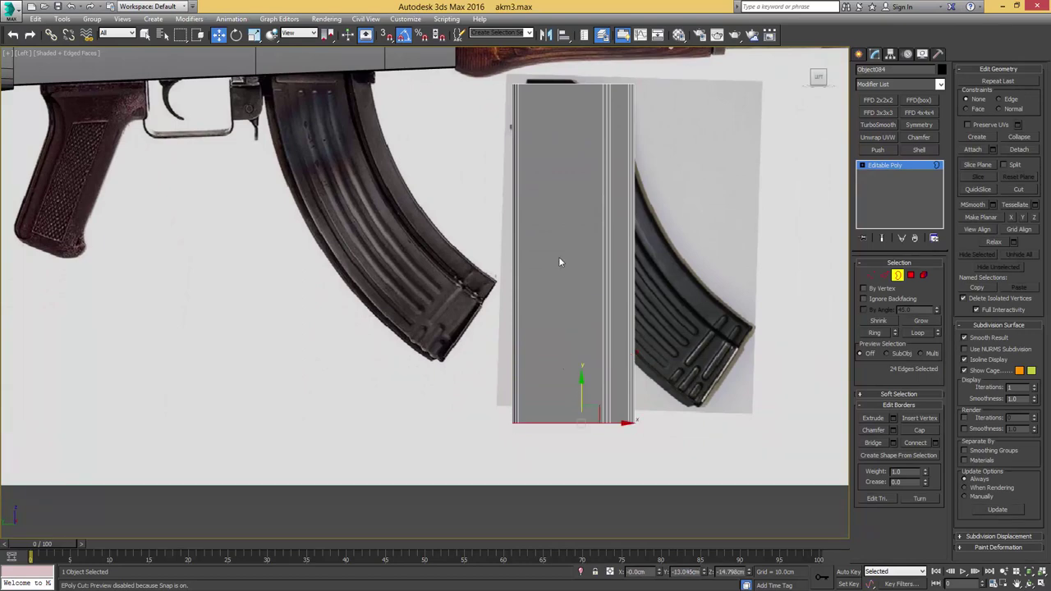
# Step: Turn on see-through display for the magazine mesh so the reference magazine can be compared beneath it
pyautogui.moveTo(546, 173); pyautogui.dragTo(565, 257, button='middle')
pyautogui.scroll(2, 563, 255)
pyautogui.hotkey('alt', 'x')
pyautogui.moveTo(577, 210); pyautogui.dragTo(579, 254, button='middle')
pyautogui.scroll(4, 578, 255)
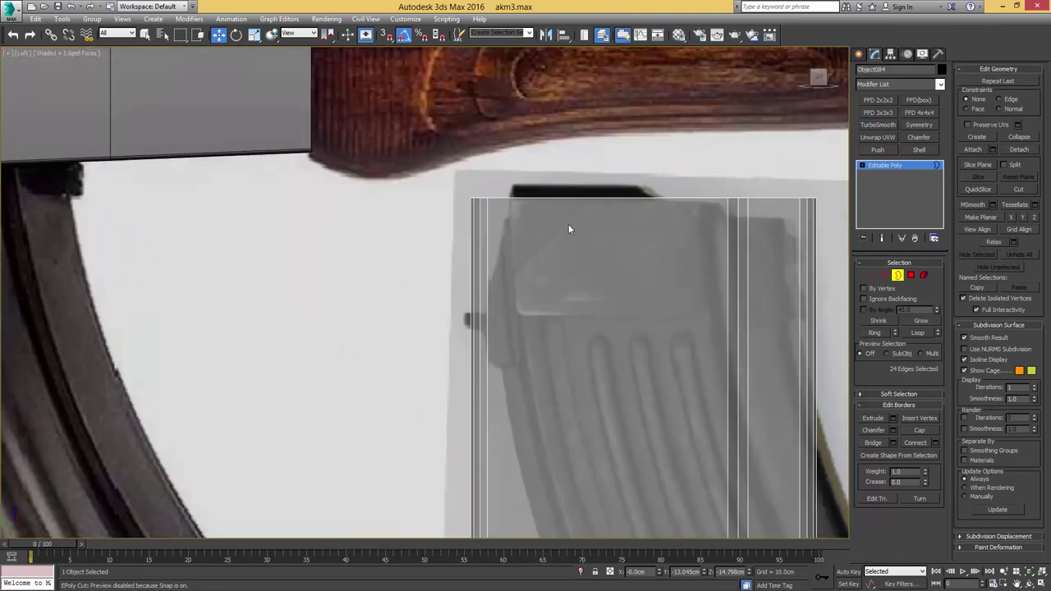
pyautogui.moveTo(611, 194); pyautogui.dragTo(537, 173, button='middle')
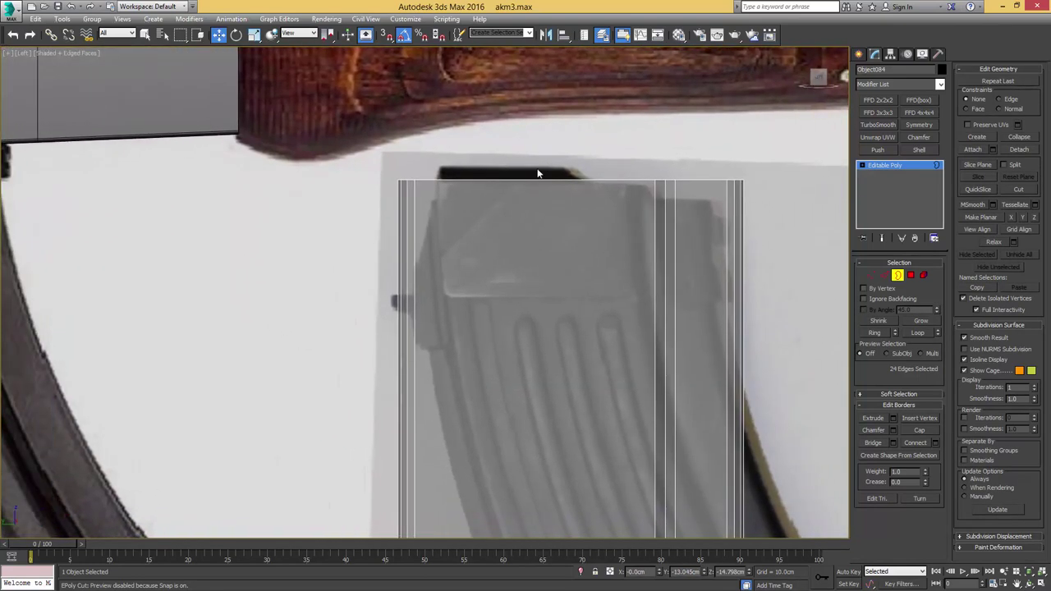
pyautogui.scroll(-4, 476, 193)
pyautogui.moveTo(462, 229); pyautogui.dragTo(472, 185, button='middle')
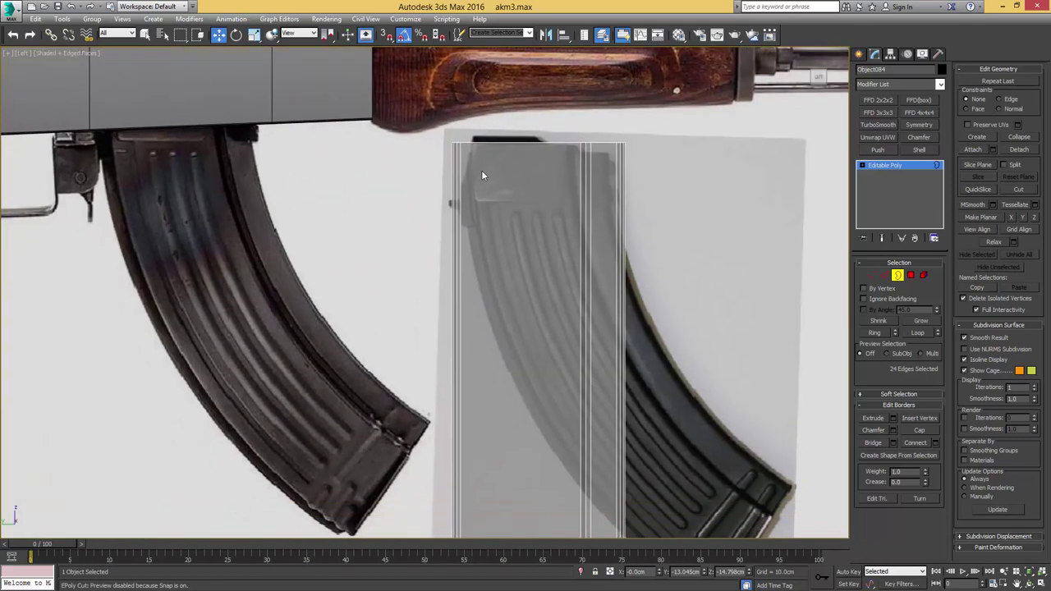
# Step: Select the vertices along the magazine mesh's rear side and move them inward to the reference magazine's rear edge
pyautogui.press('1')
pyautogui.scroll(-2, 480, 169)
pyautogui.moveTo(490, 140); pyautogui.dragTo(411, 509)
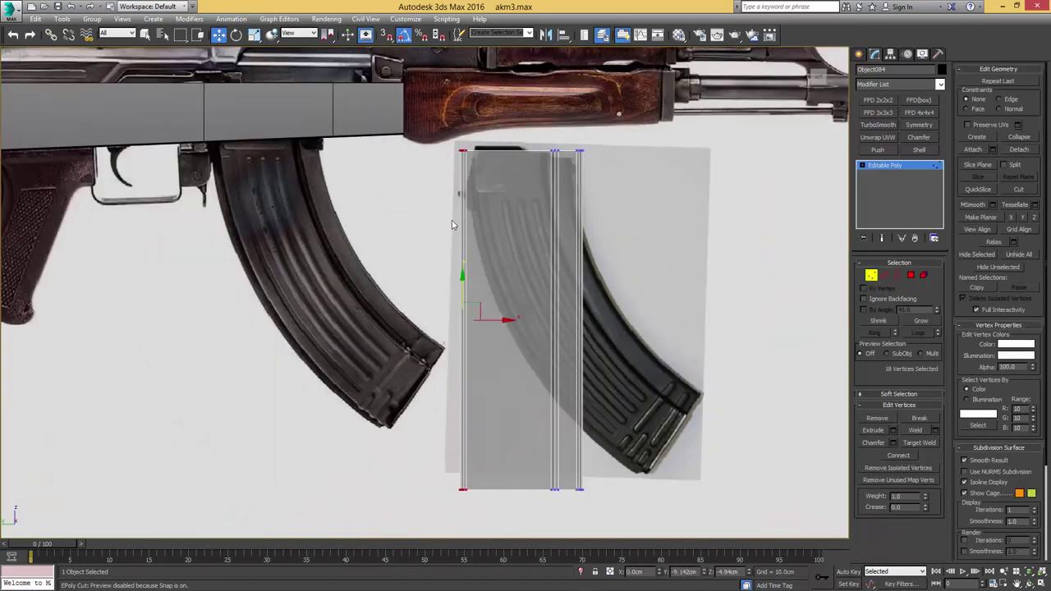
pyautogui.scroll(4, 482, 253)
pyautogui.scroll(-2, 479, 256)
pyautogui.press('r')
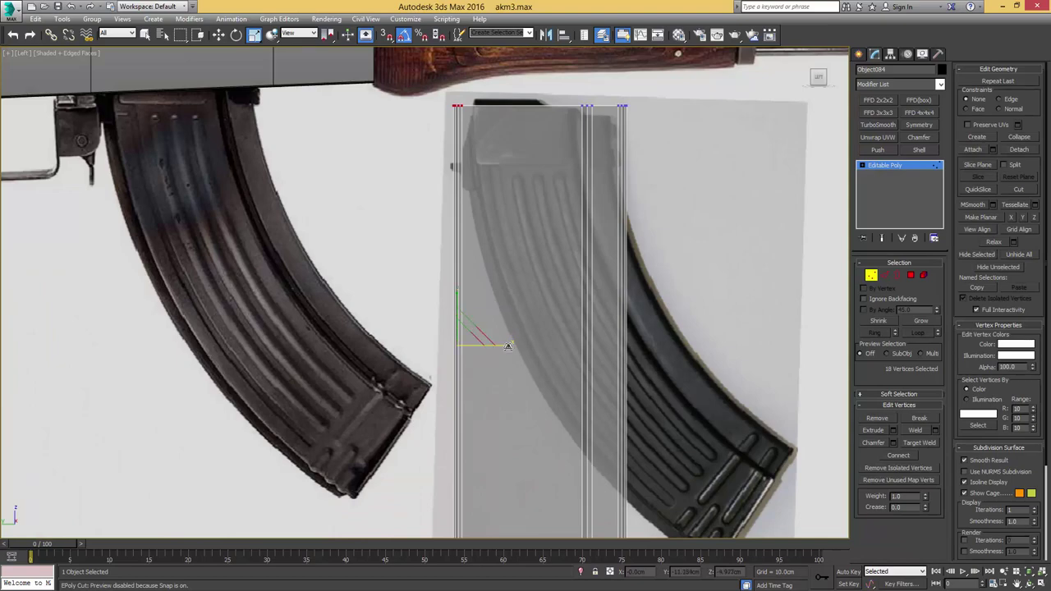
pyautogui.moveTo(506, 344); pyautogui.dragTo(495, 338)
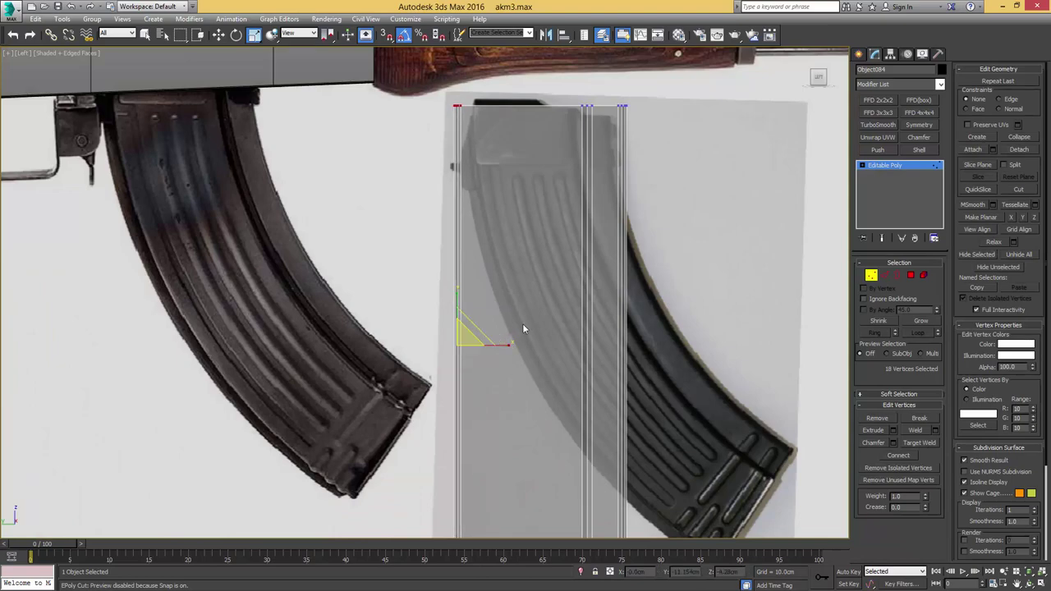
pyautogui.moveTo(527, 286)
pyautogui.keyDown('alt'); pyautogui.mouseDown(button='middle')
pyautogui.moveTo(529, 302)
pyautogui.moveTo(520, 285)
pyautogui.mouseUp(button='middle'); pyautogui.keyUp('alt')
pyautogui.press('l')
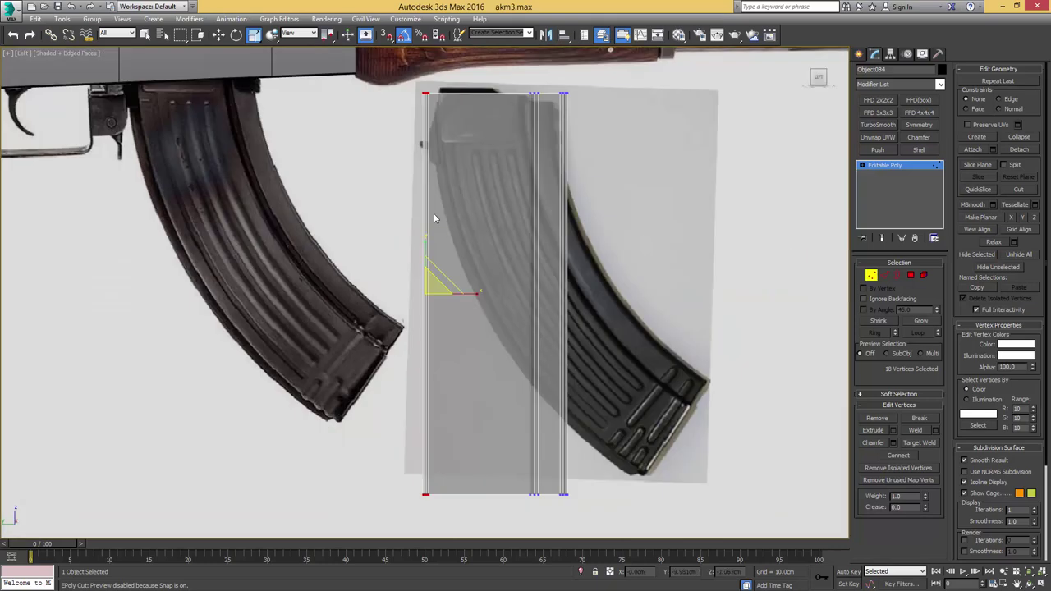
pyautogui.press('w')
pyautogui.moveTo(453, 218); pyautogui.dragTo(497, 248, button='middle')
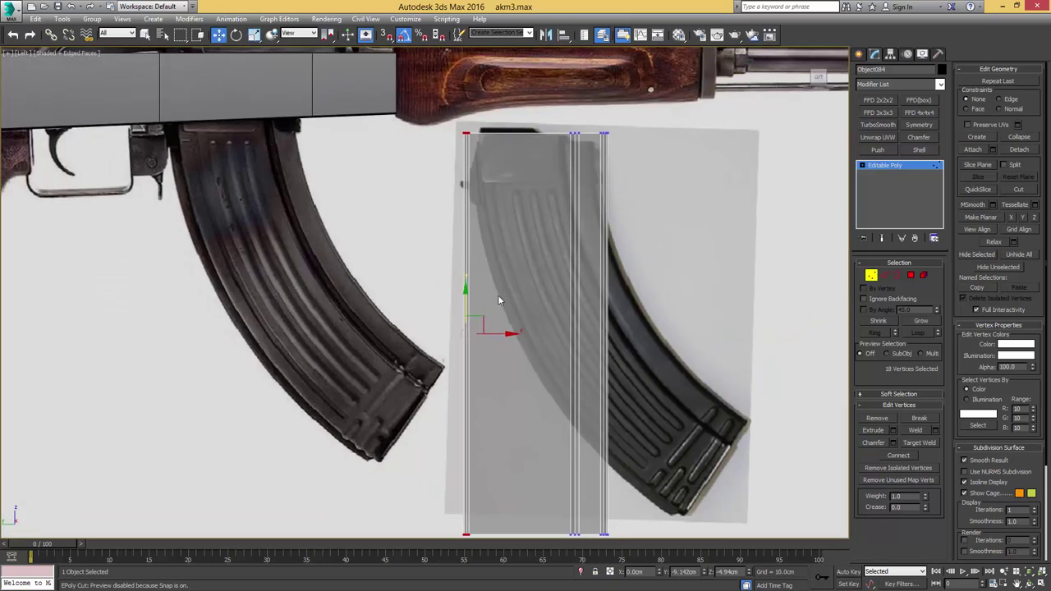
pyautogui.moveTo(501, 333); pyautogui.dragTo(516, 334)
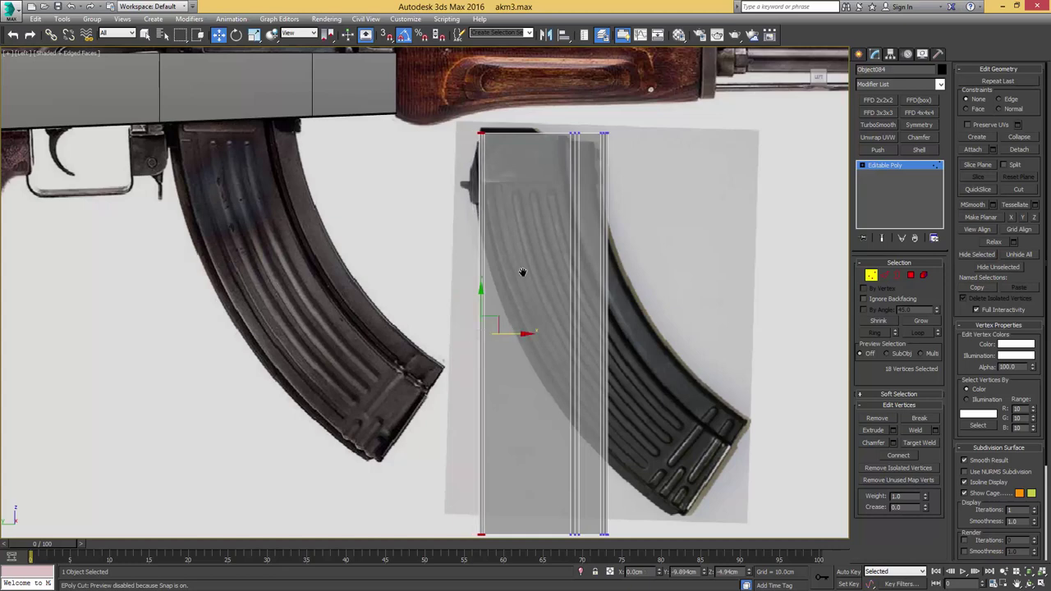
# Step: Connect the vertical edges with a horizontal loop and raise it to the lower edge of the reference magazine's smooth upper plate
pyautogui.moveTo(523, 272); pyautogui.dragTo(524, 322, button='middle')
pyautogui.scroll(2, 524, 314)
pyautogui.press('2')
pyautogui.hotkey('ctrl', 'shift', 'e')
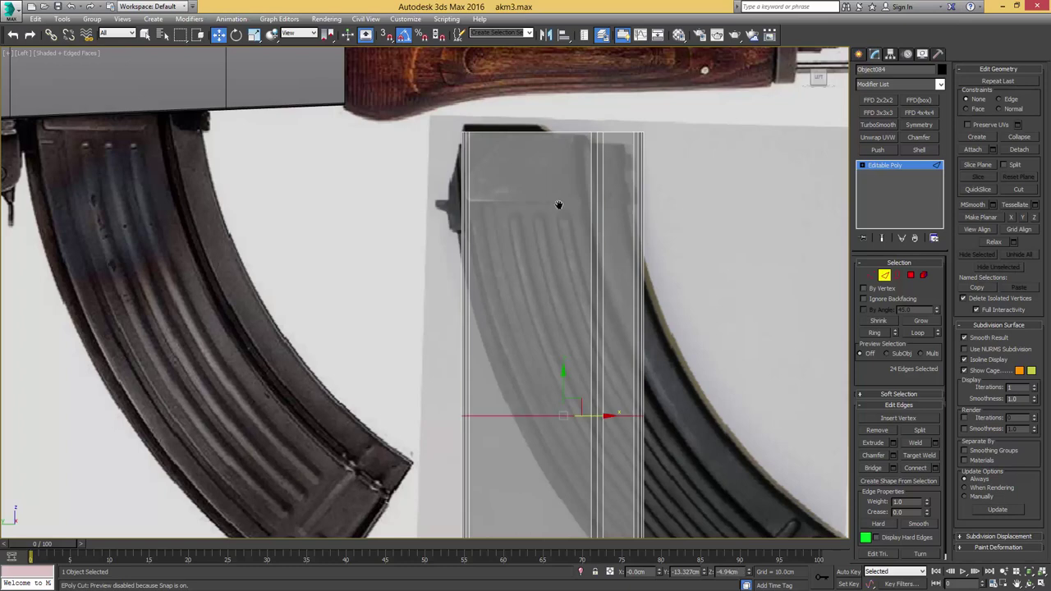
pyautogui.moveTo(558, 206); pyautogui.dragTo(565, 209, button='middle')
pyautogui.moveTo(569, 386); pyautogui.dragTo(613, 172)
pyautogui.moveTo(583, 204); pyautogui.dragTo(594, 190, button='middle')
pyautogui.scroll(2, 593, 191)
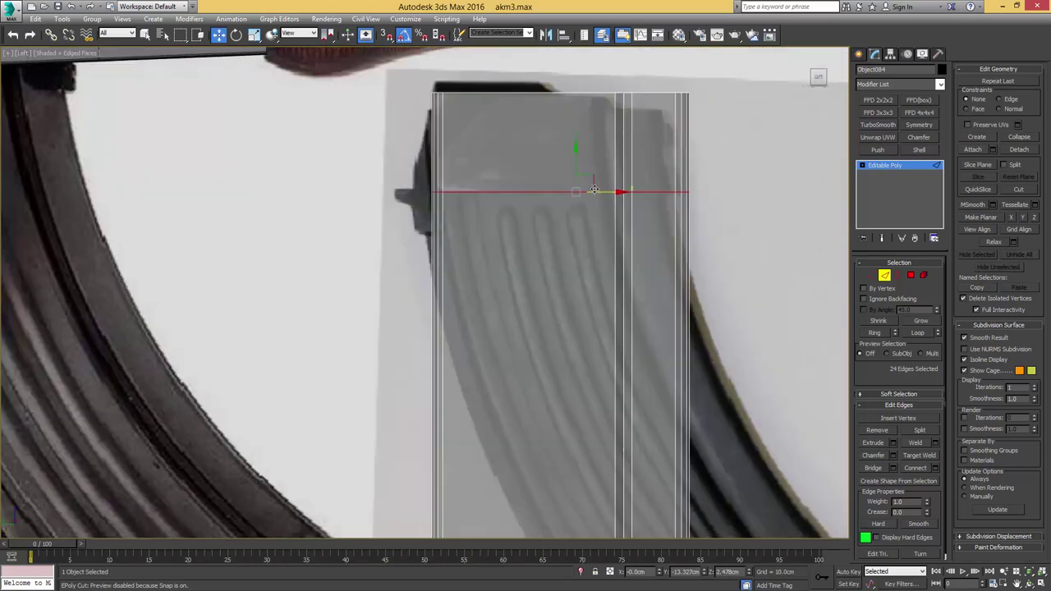
# Step: Assign the 06 - Default material to the magazine mesh
pyautogui.press('m')
pyautogui.click(284, 97)
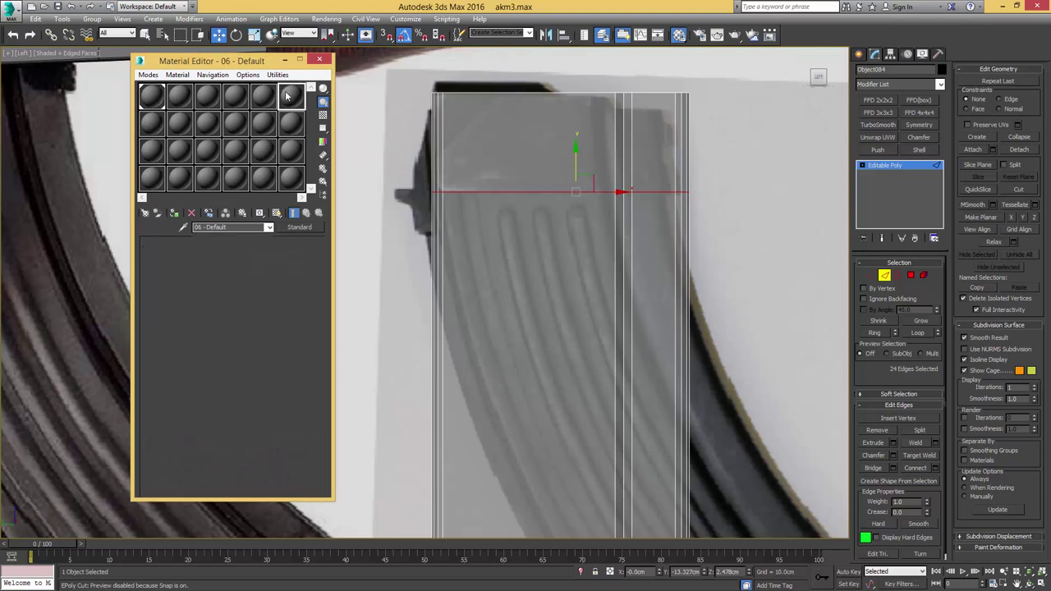
pyautogui.click(175, 214)
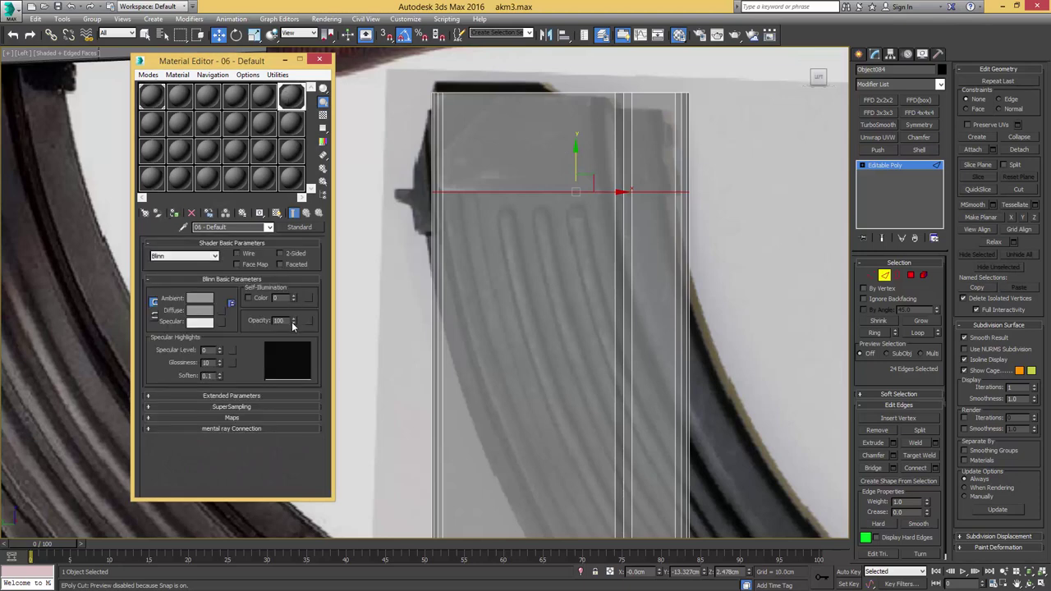
# Step: Lower the 06 - Default material's opacity to 37 and turn off the see-through display of the magazine block
pyautogui.moveTo(295, 322); pyautogui.dragTo(296, 355)
pyautogui.moveTo(500, 277); pyautogui.dragTo(514, 287, button='middle')
pyautogui.hotkey('alt', 'x')
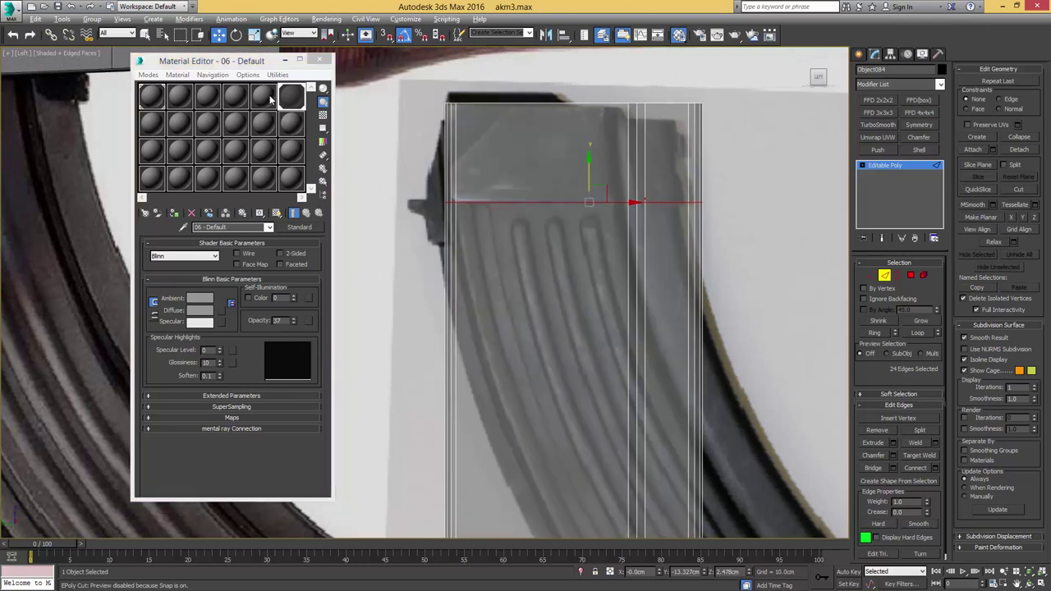
pyautogui.click(295, 98)
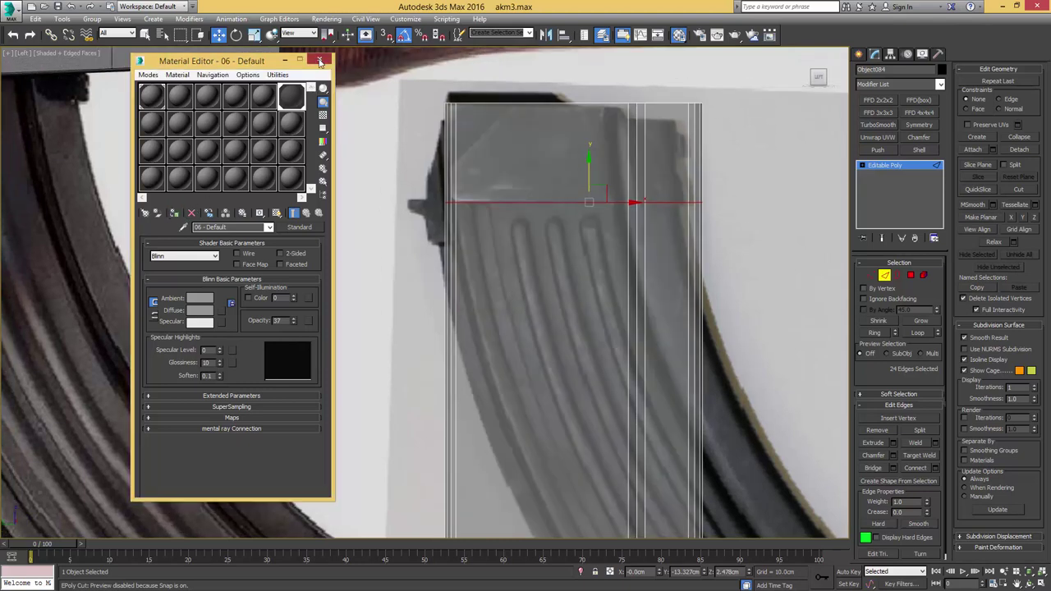
pyautogui.click(319, 60)
# Step: Reduce the 06 - Default material's opacity further so the magazine reference shows clearly through the block
pyautogui.moveTo(546, 231); pyautogui.dragTo(544, 255, button='middle')
pyautogui.scroll(2, 545, 255)
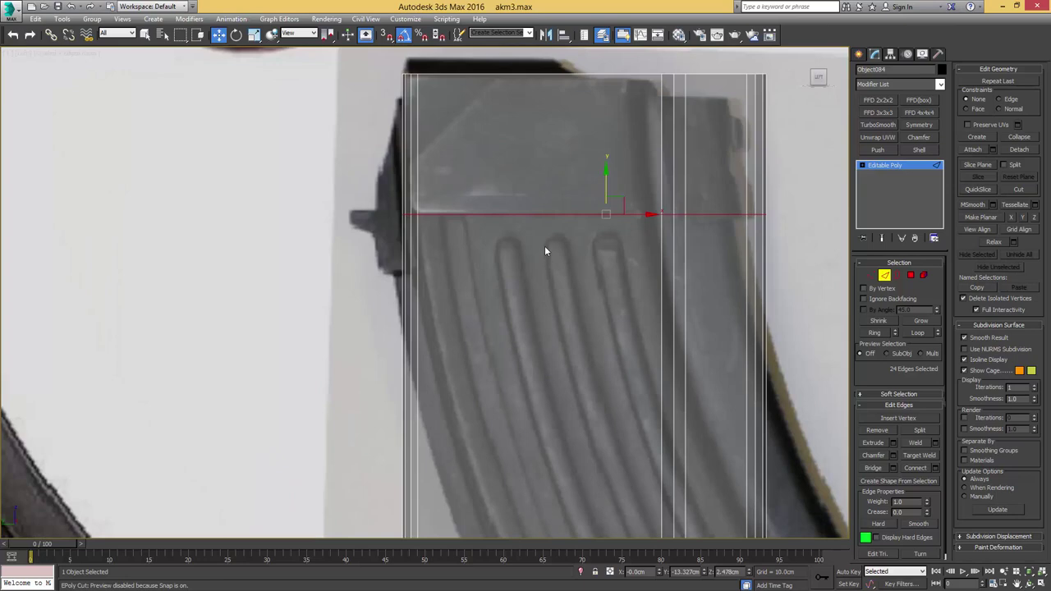
pyautogui.press('m')
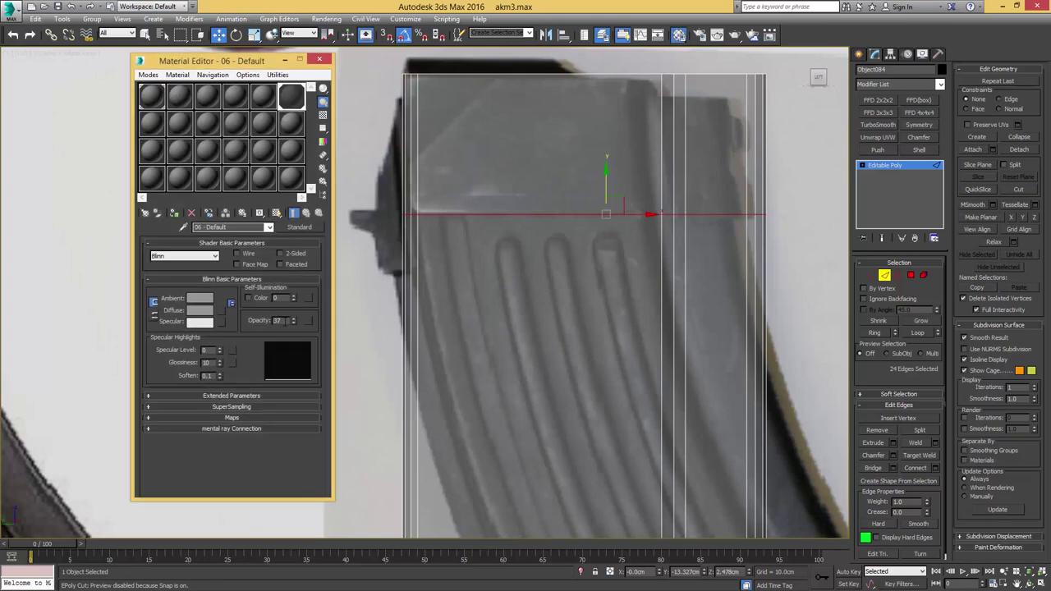
pyautogui.press('Return')
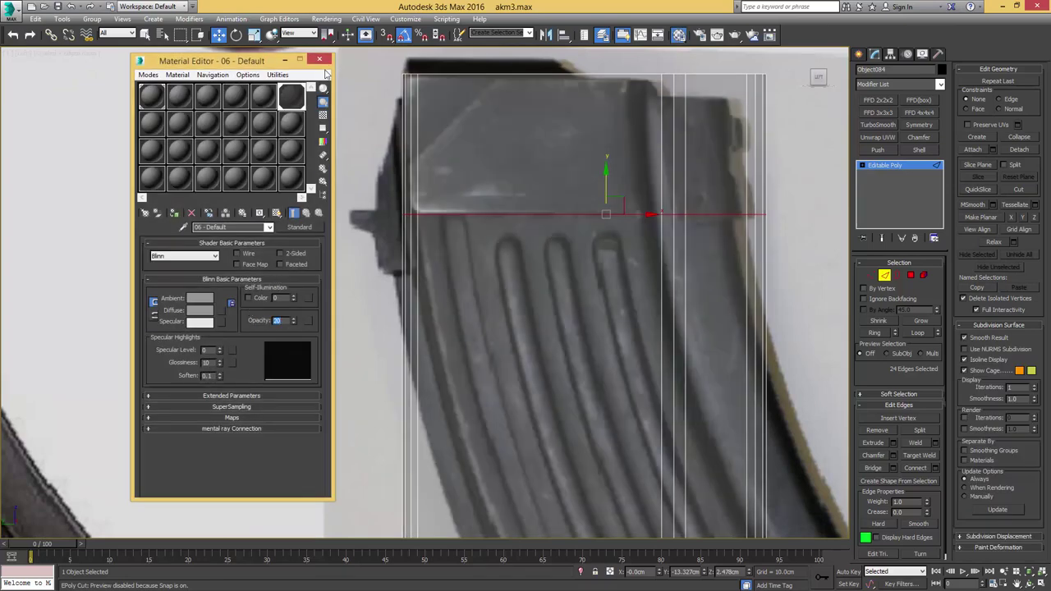
pyautogui.click(319, 59)
# Step: Select the vertices along the magazine block's rear side and scale them down along Y to flatten its rounding
pyautogui.moveTo(531, 229); pyautogui.dragTo(528, 270, button='middle')
pyautogui.moveTo(462, 238); pyautogui.dragTo(414, 251, button='middle')
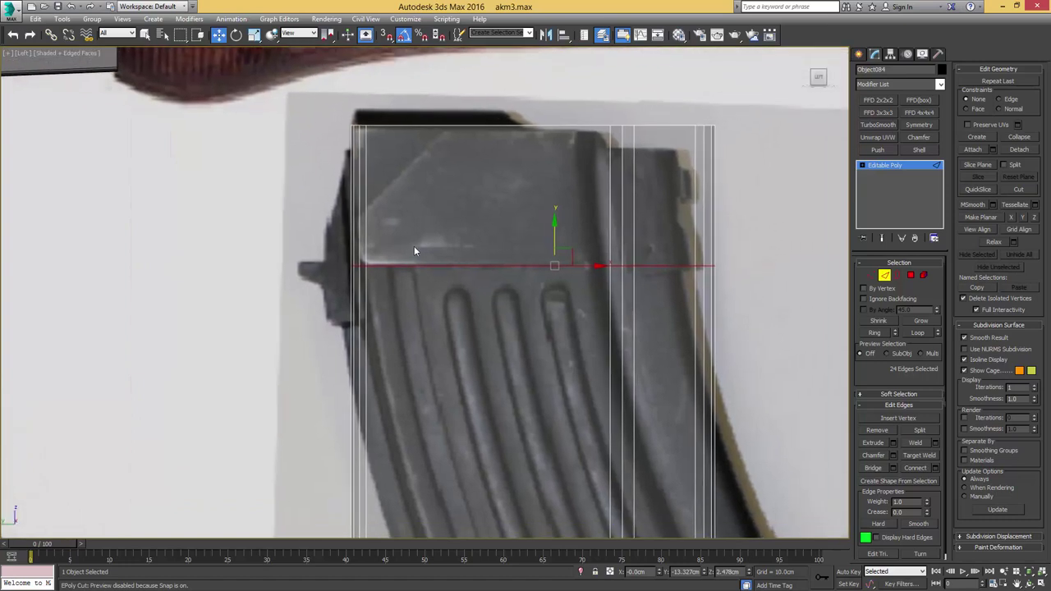
pyautogui.scroll(-3, 501, 303)
pyautogui.moveTo(614, 324); pyautogui.dragTo(580, 131, button='middle')
pyautogui.scroll(2, 645, 215)
pyautogui.scroll(-6, 643, 211)
pyautogui.press('1')
pyautogui.moveTo(521, 73); pyautogui.dragTo(444, 385)
pyautogui.moveTo(505, 174)
pyautogui.keyDown('alt'); pyautogui.mouseDown(button='middle')
pyautogui.moveTo(508, 139)
pyautogui.moveTo(519, 186)
pyautogui.mouseUp(button='middle'); pyautogui.keyUp('alt')
pyautogui.scroll(4, 508, 139)
pyautogui.press('r')
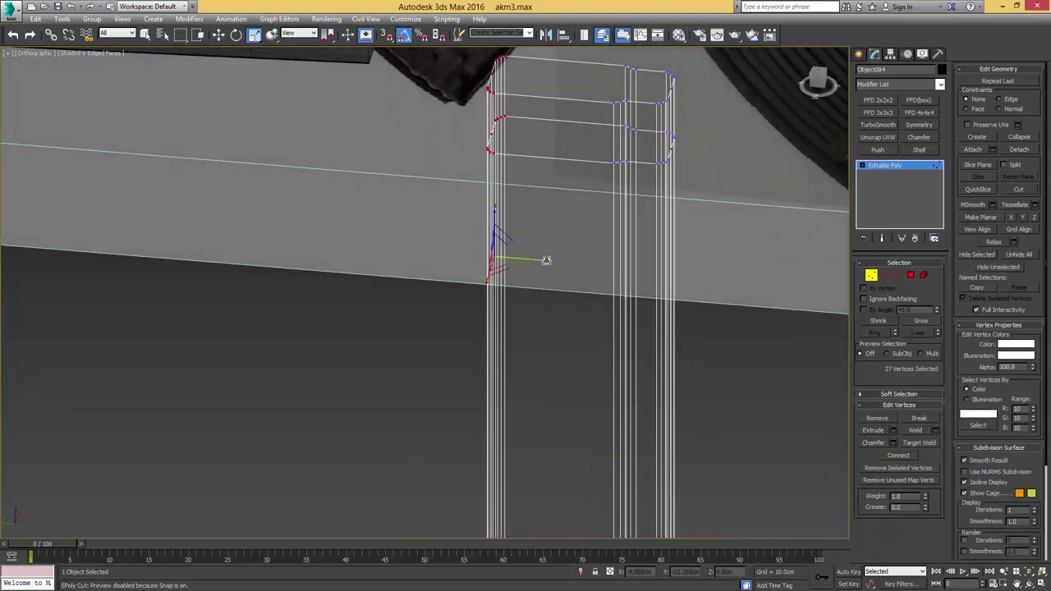
pyautogui.moveTo(547, 259); pyautogui.dragTo(486, 246)
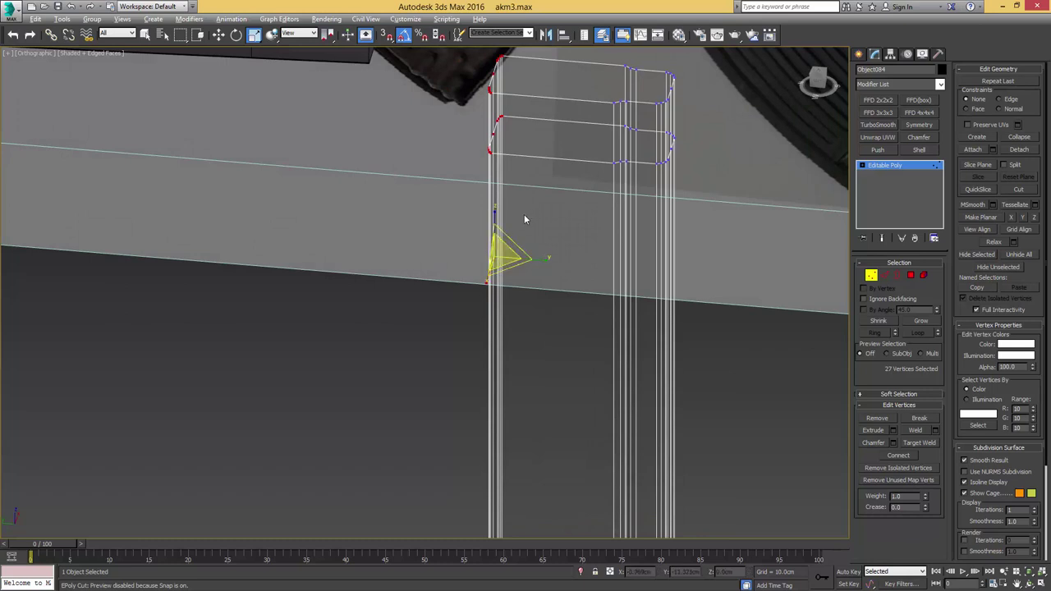
# Step: Apply an FFD 4x4x4 modifier to the selected rear vertices, discarding the FFD 2x2x2 attempt, and edit its control points
pyautogui.keyDown('alt'); pyautogui.moveTo(526, 219); pyautogui.dragTo(502, 209, button='middle'); pyautogui.keyUp('alt')
pyautogui.press('t')
pyautogui.scroll(-5, 481, 217)
pyautogui.click(878, 100)
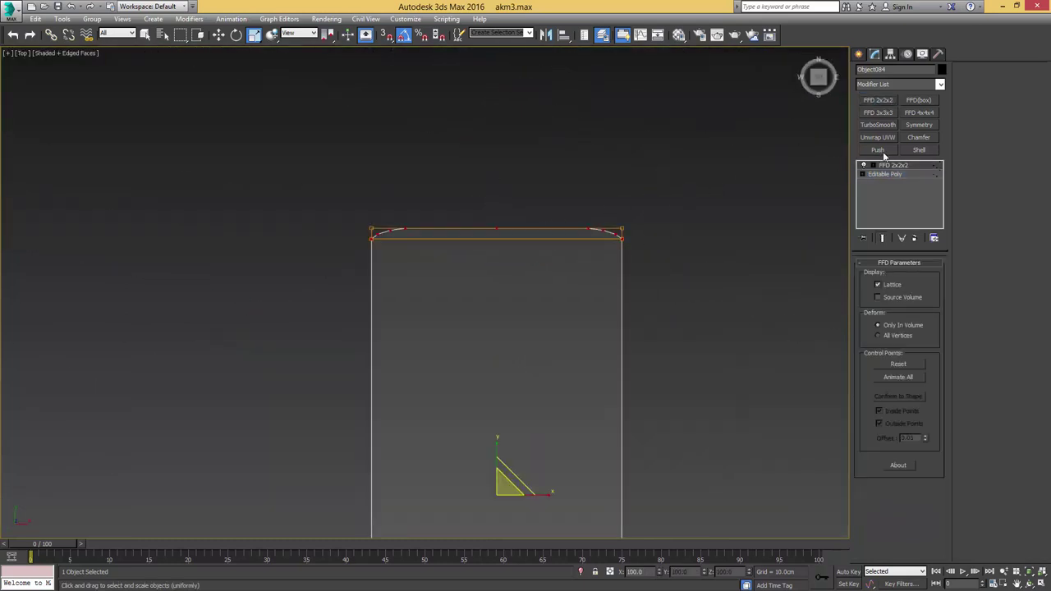
pyautogui.click(915, 239)
pyautogui.click(919, 112)
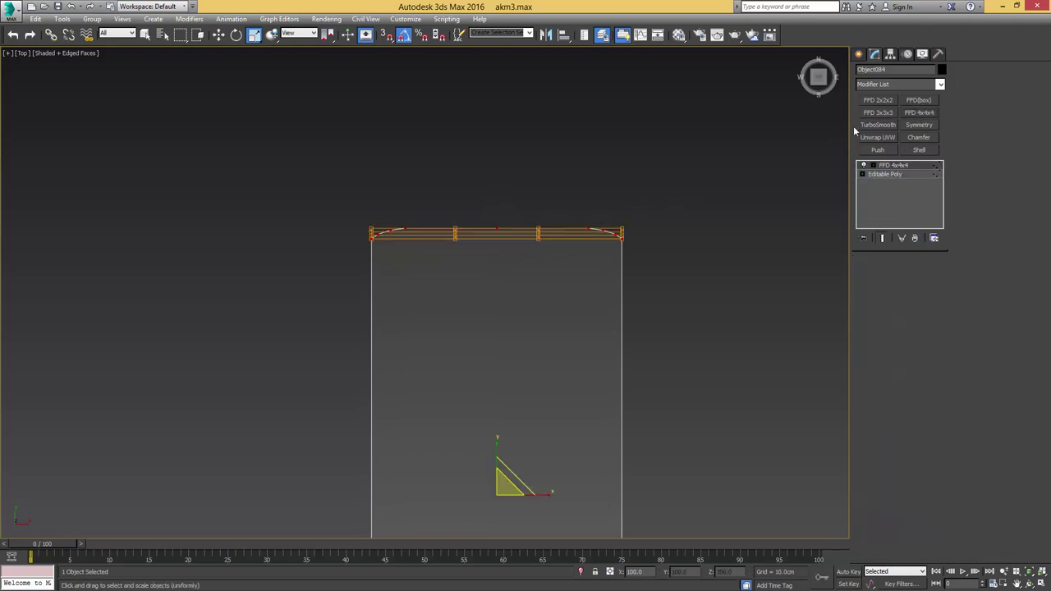
pyautogui.press('1')
# Step: Scale the two inner columns of lattice control points outward along X to the block's corners, and collapse the modifier
pyautogui.moveTo(560, 204); pyautogui.dragTo(519, 264)
pyautogui.keyDown('ctrl'); pyautogui.moveTo(475, 196); pyautogui.dragTo(432, 263); pyautogui.keyUp('ctrl')
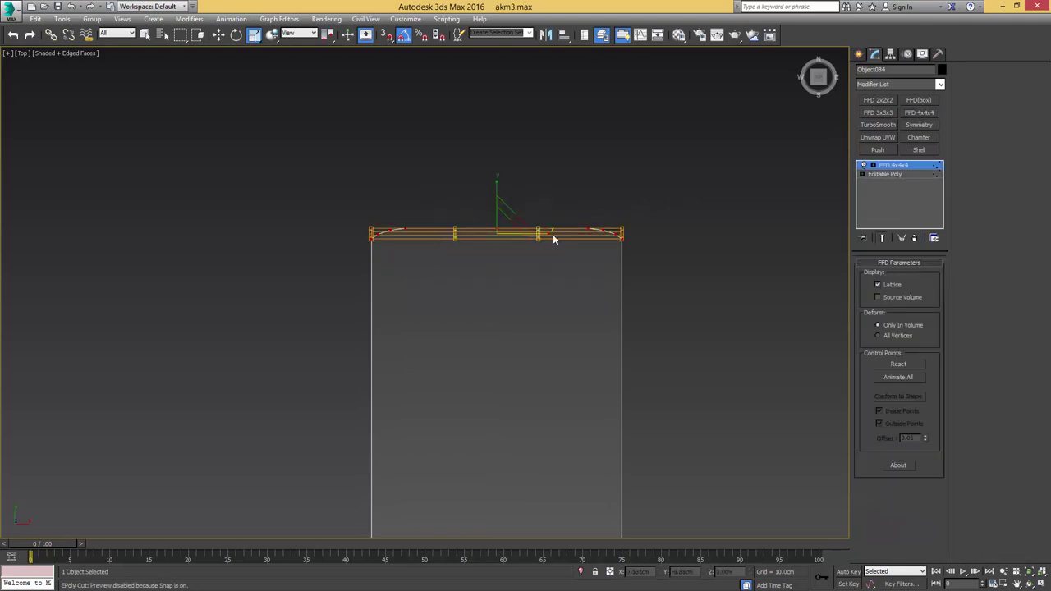
pyautogui.moveTo(551, 234); pyautogui.dragTo(630, 229)
pyautogui.scroll(4, 619, 230)
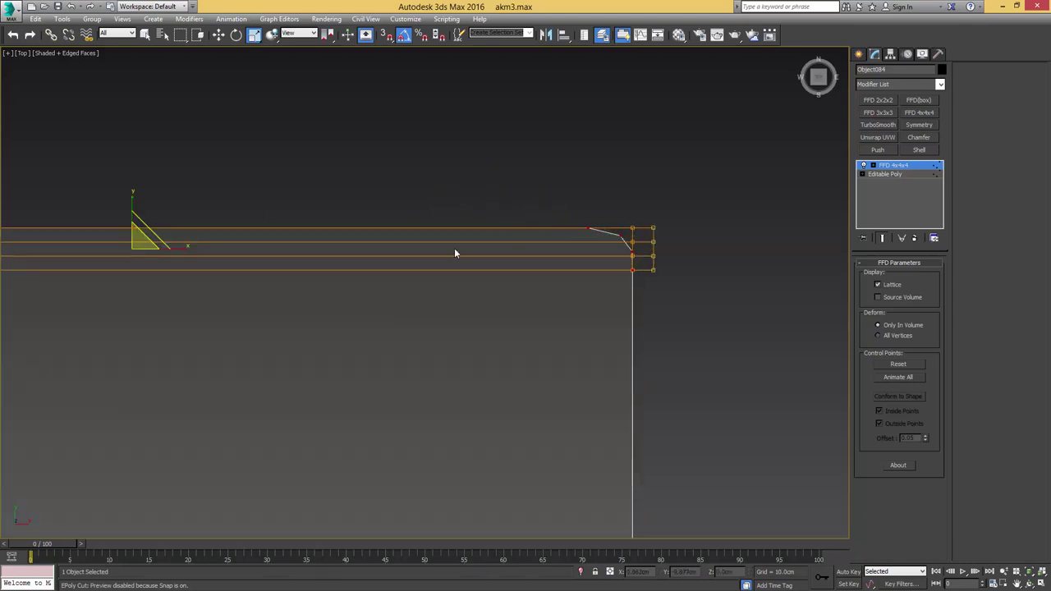
pyautogui.moveTo(358, 238); pyautogui.dragTo(485, 227, button='middle')
pyautogui.moveTo(311, 236); pyautogui.dragTo(309, 236)
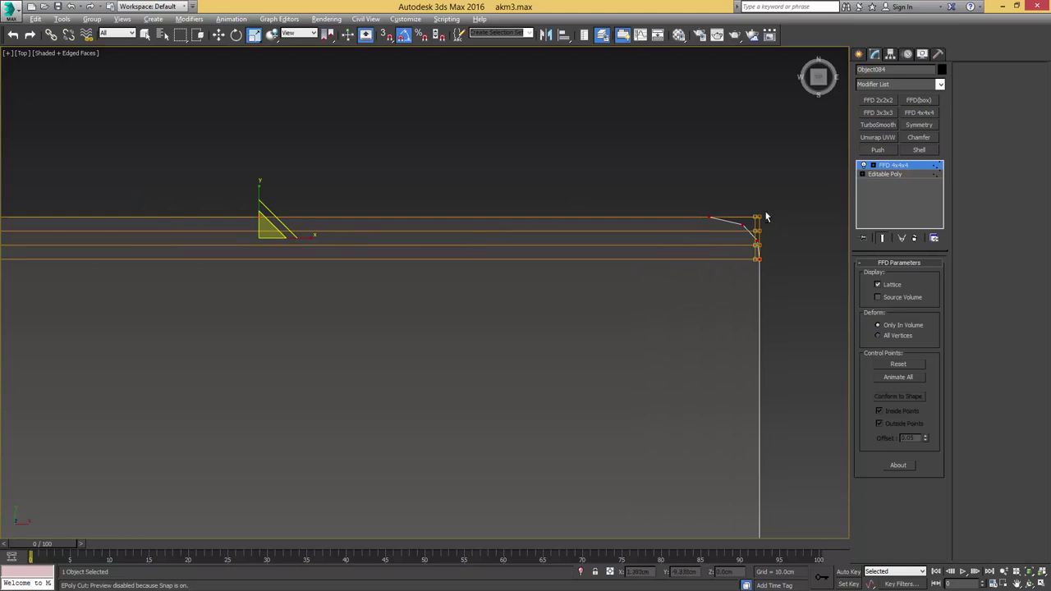
pyautogui.hotkey('ctrl', 'e')
# Step: Delete the polygon capping the top of the magazine block and the remaining polygon inside the open end
pyautogui.scroll(-8, 617, 216)
pyautogui.moveTo(570, 230)
pyautogui.keyDown('alt'); pyautogui.mouseDown(button='middle')
pyautogui.moveTo(628, 172)
pyautogui.moveTo(584, 146)
pyautogui.moveTo(595, 239)
pyautogui.mouseUp(button='middle'); pyautogui.keyUp('alt')
pyautogui.press('w')
pyautogui.keyDown('alt'); pyautogui.moveTo(595, 238); pyautogui.dragTo(627, 223, button='middle'); pyautogui.keyUp('alt')
pyautogui.moveTo(548, 195)
pyautogui.mouseDown(button='middle')
pyautogui.moveTo(660, 240)
pyautogui.moveTo(645, 233)
pyautogui.mouseUp(button='middle')
pyautogui.press('2')
pyautogui.press('q')
pyautogui.click(607, 215)
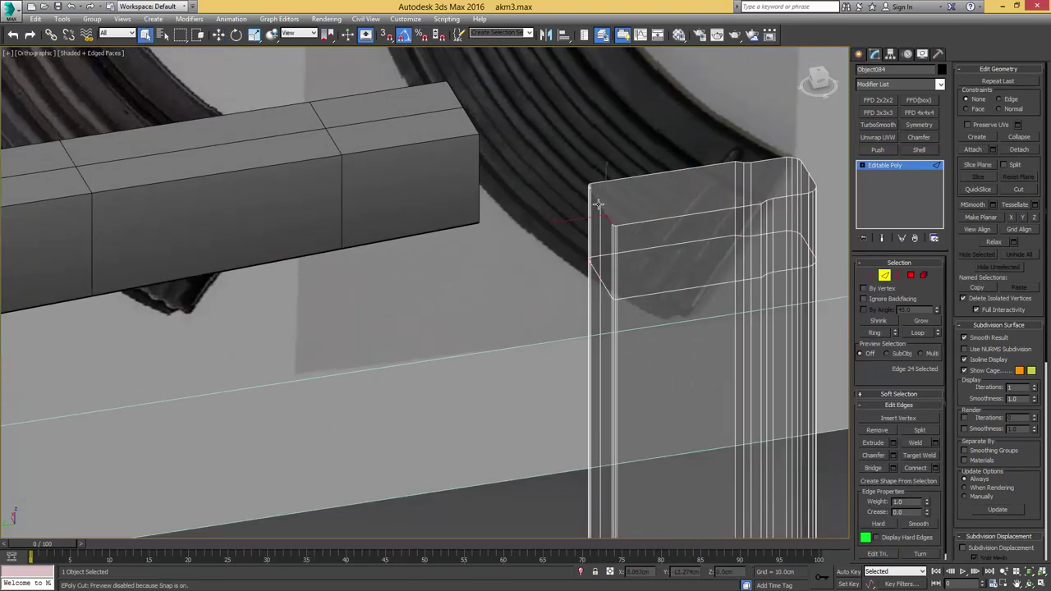
pyautogui.press('4')
pyautogui.click(673, 195)
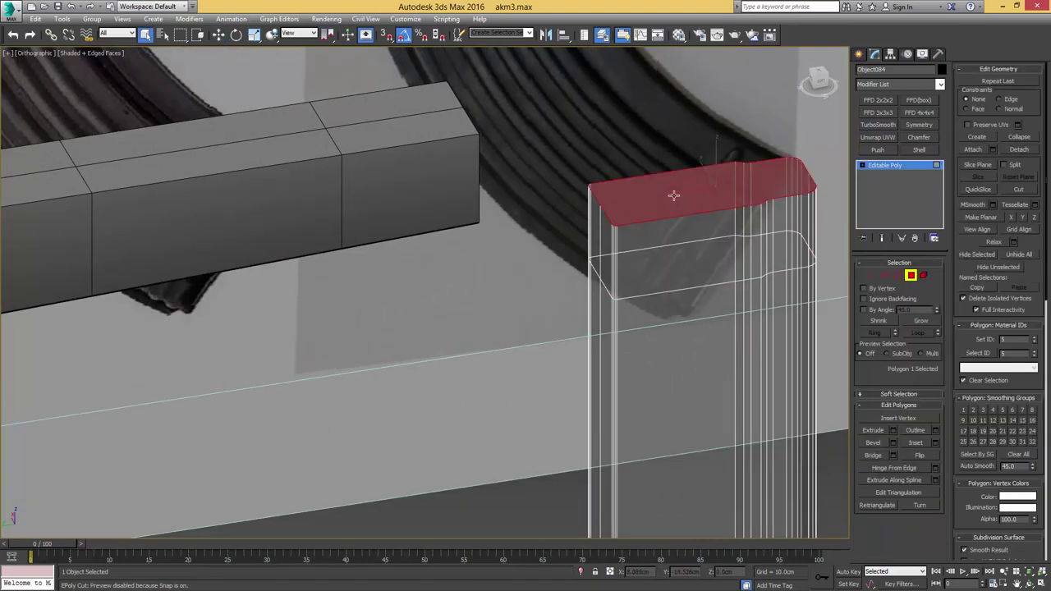
pyautogui.press('Delete')
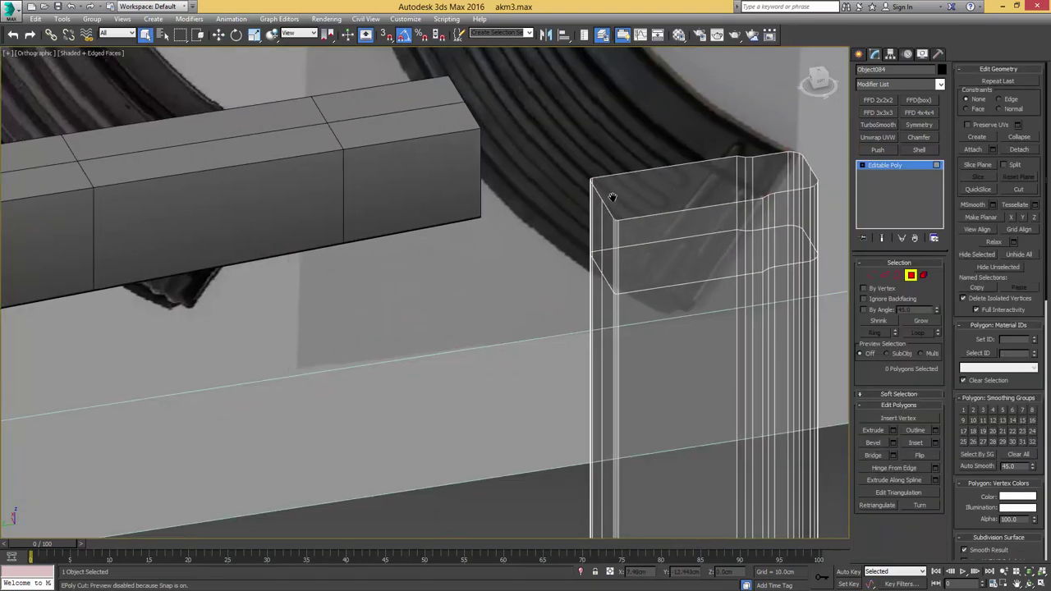
pyautogui.click(616, 195)
pyautogui.press('Delete')
pyautogui.moveTo(618, 194); pyautogui.dragTo(622, 196, button='middle')
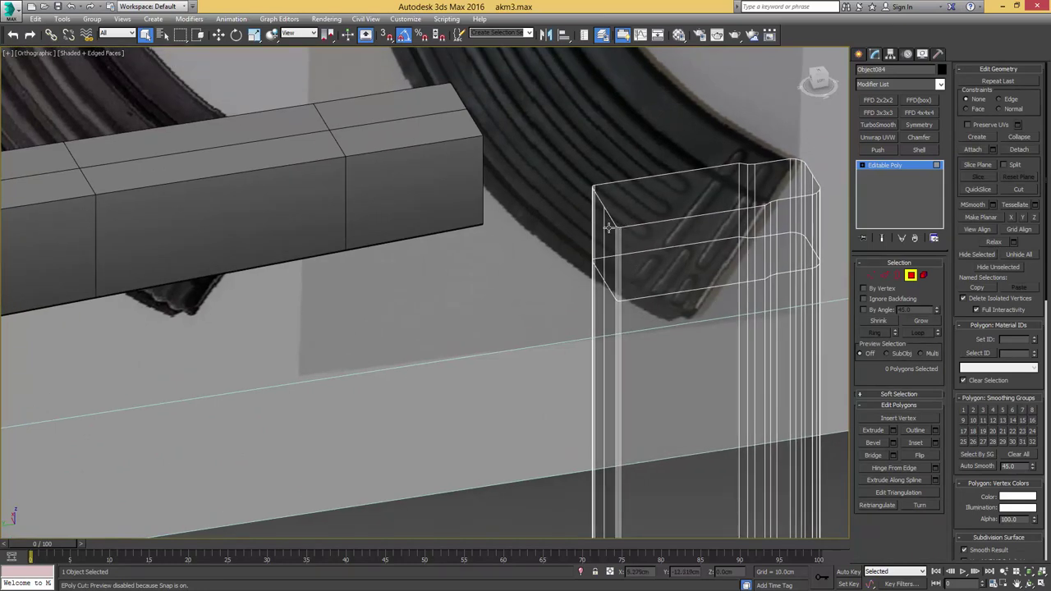
# Step: Connect the ring of horizontal edges on the block's narrow rear face with two vertical edge lines
pyautogui.press('2')
pyautogui.click(609, 214)
pyautogui.hotkey('alt', 'r')
pyautogui.keyDown('alt'); pyautogui.moveTo(609, 209); pyautogui.dragTo(633, 209, button='middle'); pyautogui.keyUp('alt')
pyautogui.moveTo(610, 243)
pyautogui.keyDown('alt'); pyautogui.mouseDown(button='middle')
pyautogui.moveTo(632, 209)
pyautogui.moveTo(604, 238)
pyautogui.mouseUp(button='middle'); pyautogui.keyUp('alt')
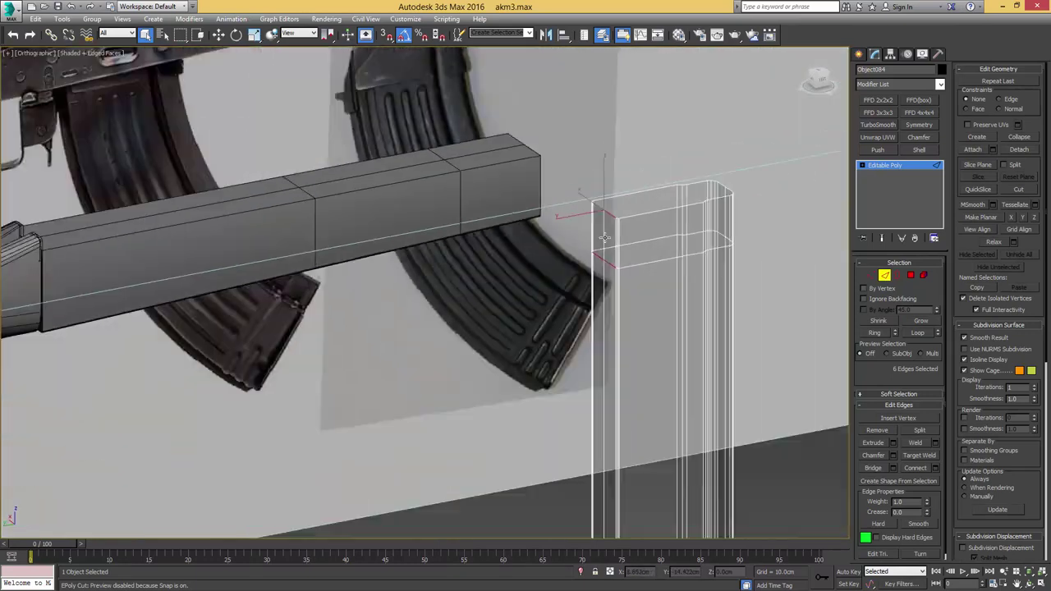
pyautogui.scroll(-2, 622, 295)
pyautogui.moveTo(622, 305); pyautogui.dragTo(618, 277, button='middle')
pyautogui.hotkey('ctrl', 'shift', 'e')
pyautogui.keyDown('alt'); pyautogui.moveTo(604, 215); pyautogui.dragTo(623, 239, button='middle'); pyautogui.keyUp('alt')
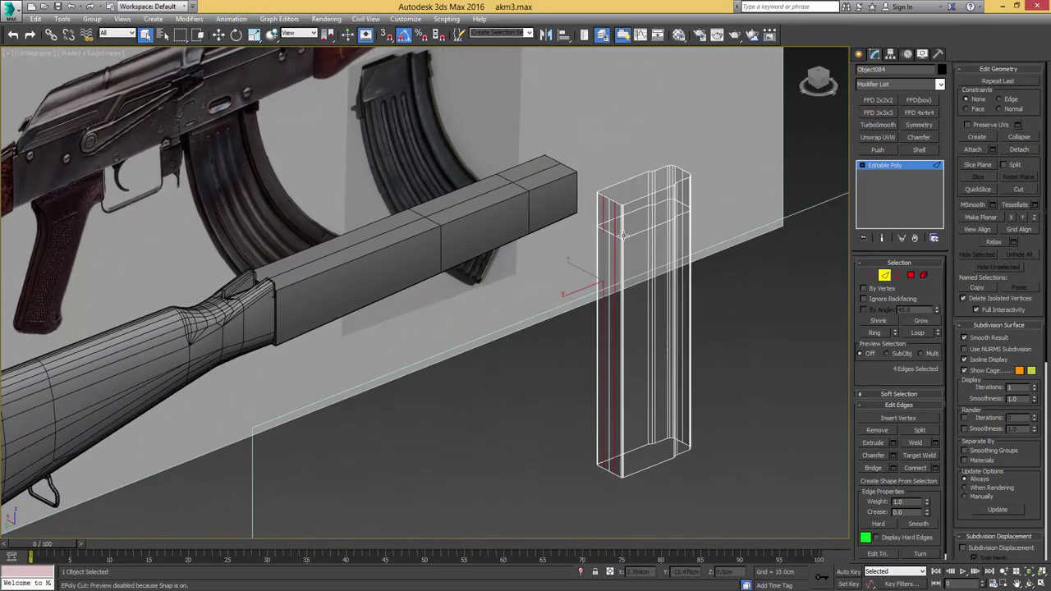
# Step: Convert the two new vertical edge lines to a vertex selection and scale them close together along X
pyautogui.scroll(2, 623, 239)
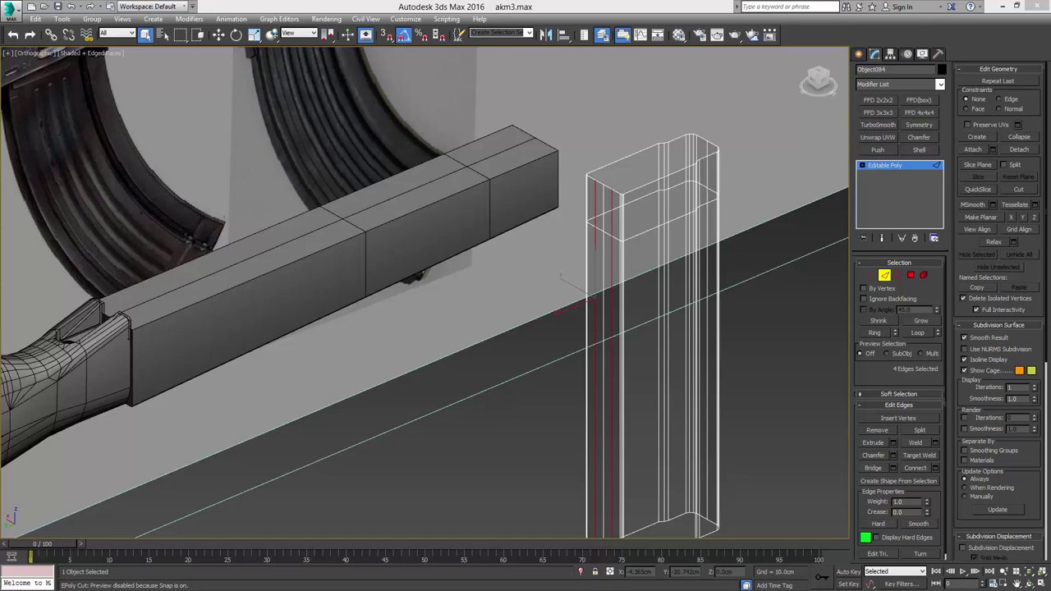
pyautogui.scroll(2, 498, 252)
pyautogui.keyDown('ctrl'); pyautogui.click(872, 275); pyautogui.keyUp('ctrl')
pyautogui.keyDown('alt'); pyautogui.moveTo(694, 225); pyautogui.dragTo(720, 236, button='middle'); pyautogui.keyUp('alt')
pyautogui.press('r')
pyautogui.moveTo(661, 315); pyautogui.dragTo(663, 249, button='middle')
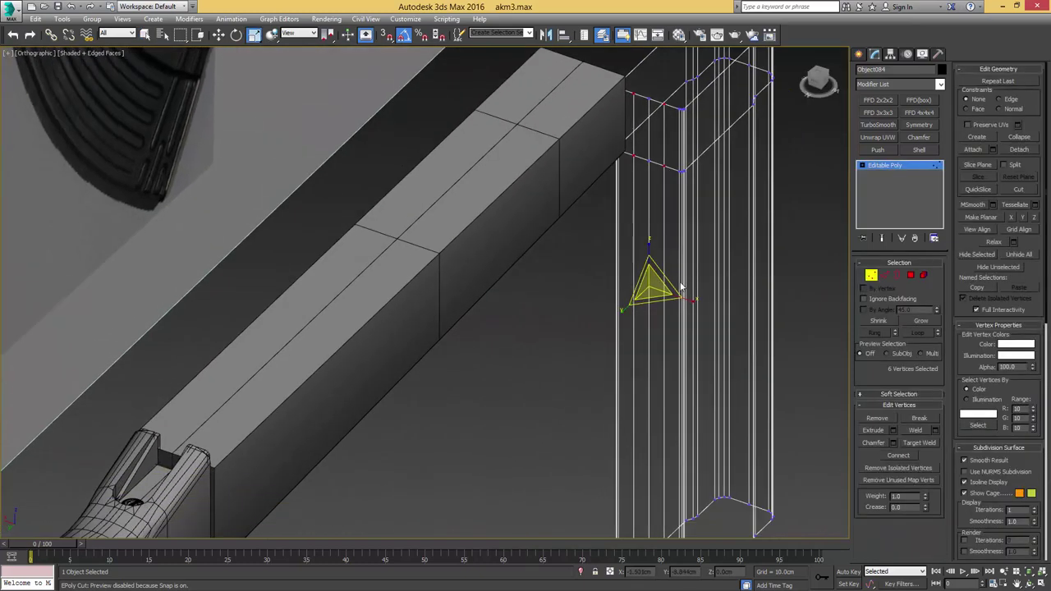
pyautogui.moveTo(681, 287); pyautogui.dragTo(561, 244)
pyautogui.scroll(2, 646, 177)
pyautogui.moveTo(646, 177); pyautogui.dragTo(662, 269, button='middle')
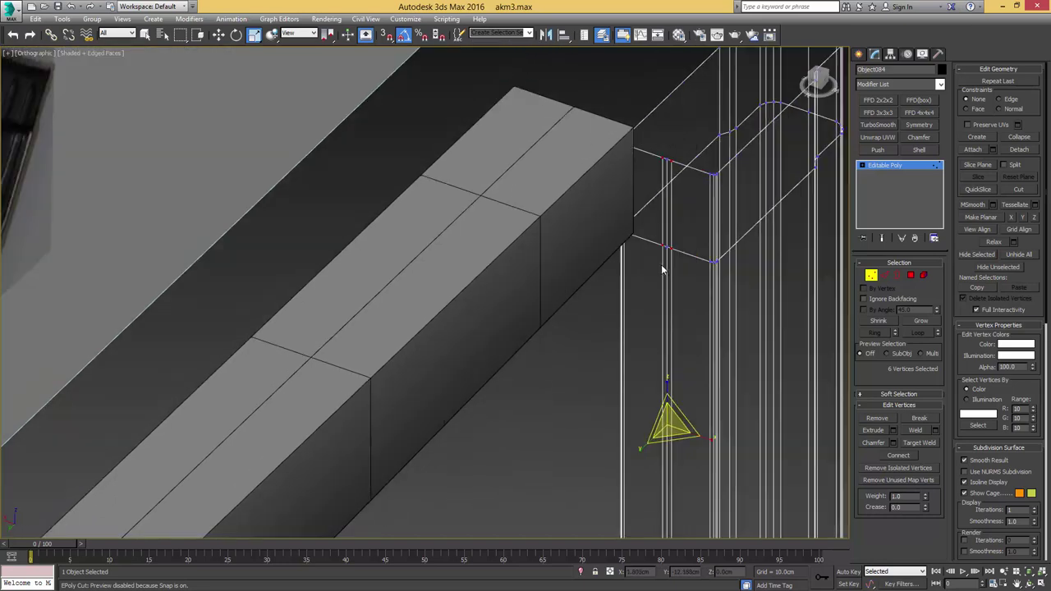
# Step: Select the narrow strip of polygons down the rear face and extrude it by a height of about -0.77 cm
pyautogui.press('2')
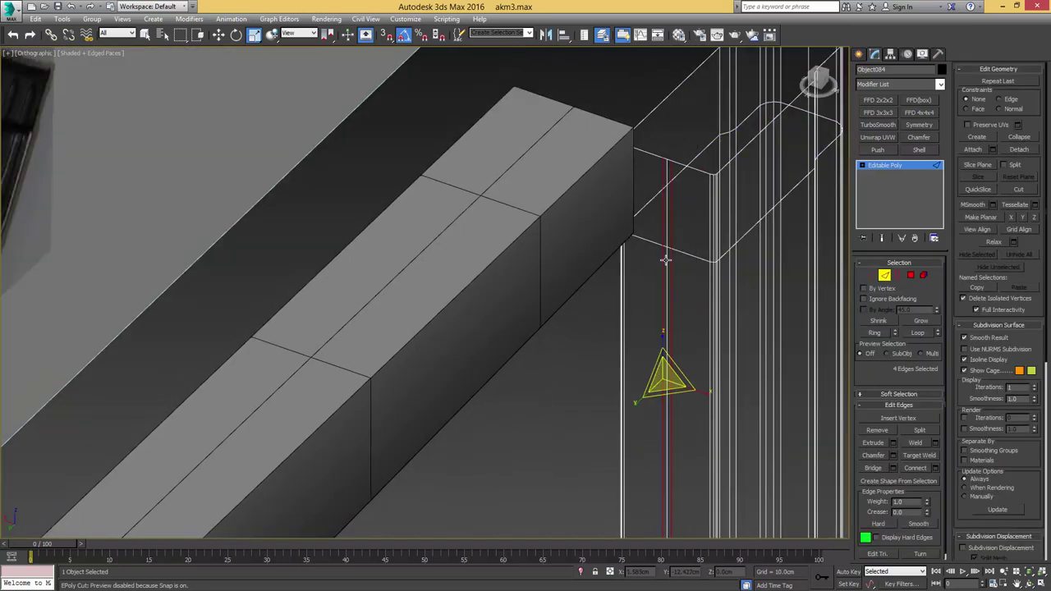
pyautogui.click(666, 258)
pyautogui.hotkey('alt', 'l')
pyautogui.scroll(-3, 676, 262)
pyautogui.press('w')
pyautogui.keyDown('alt'); pyautogui.moveTo(676, 263); pyautogui.dragTo(611, 264, button='middle'); pyautogui.keyUp('alt')
pyautogui.scroll(2, 676, 287)
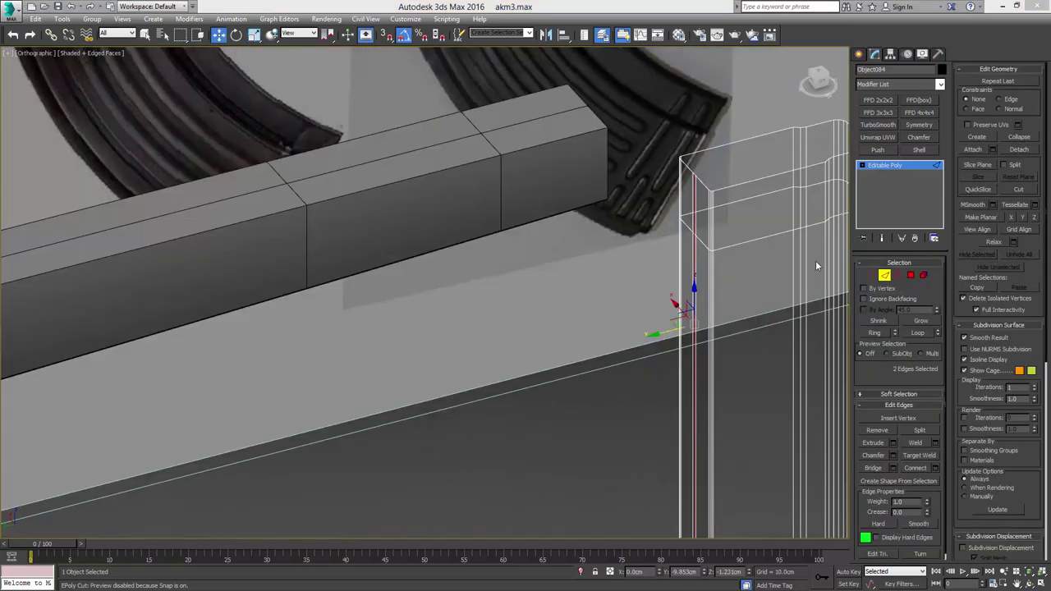
pyautogui.keyDown('ctrl'); pyautogui.click(910, 275); pyautogui.keyUp('ctrl')
pyautogui.scroll(-2, 674, 288)
pyautogui.moveTo(673, 288); pyautogui.dragTo(637, 201, button='middle')
pyautogui.click(893, 430)
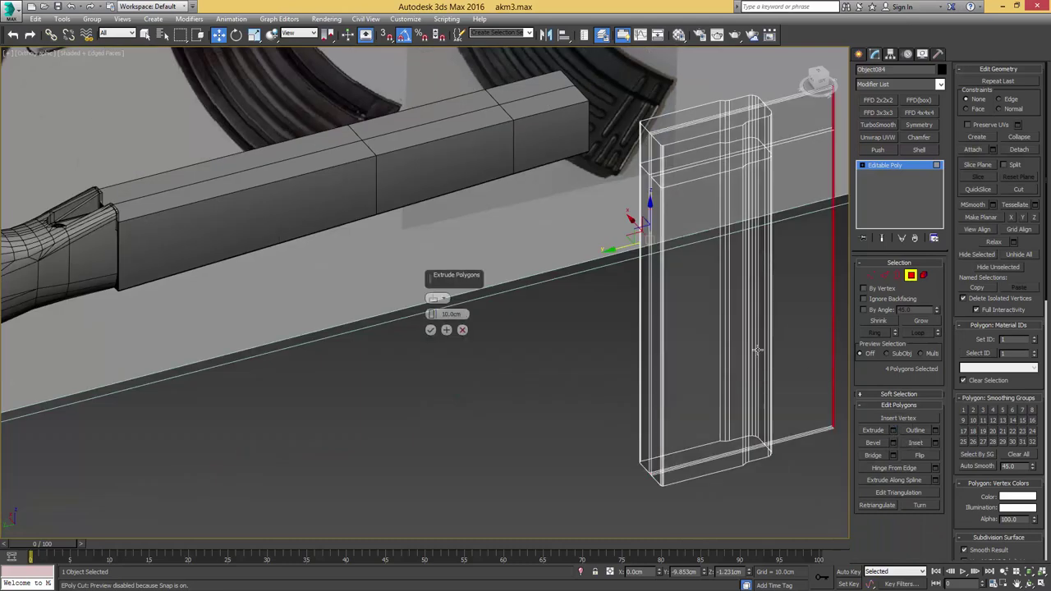
pyautogui.moveTo(466, 314); pyautogui.dragTo(406, 347)
pyautogui.write('1')
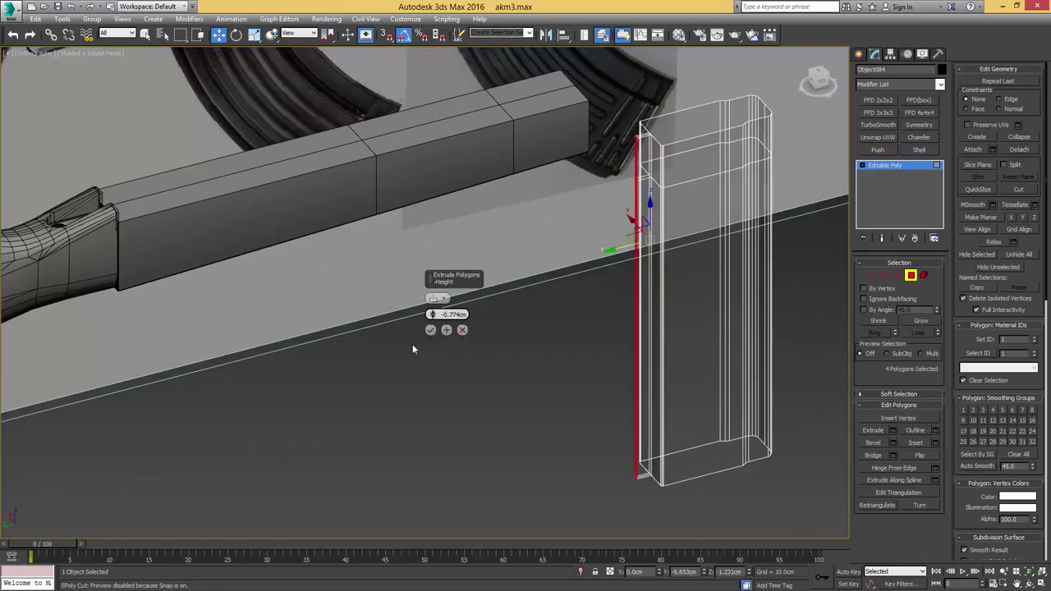
pyautogui.click(431, 330)
# Step: In the left view, move the extruded rib's outer polygons slightly back toward the block to fit the reference
pyautogui.moveTo(607, 314); pyautogui.dragTo(556, 312, button='middle')
pyautogui.press('l')
pyautogui.moveTo(466, 256); pyautogui.dragTo(557, 338, button='middle')
pyautogui.scroll(3, 535, 303)
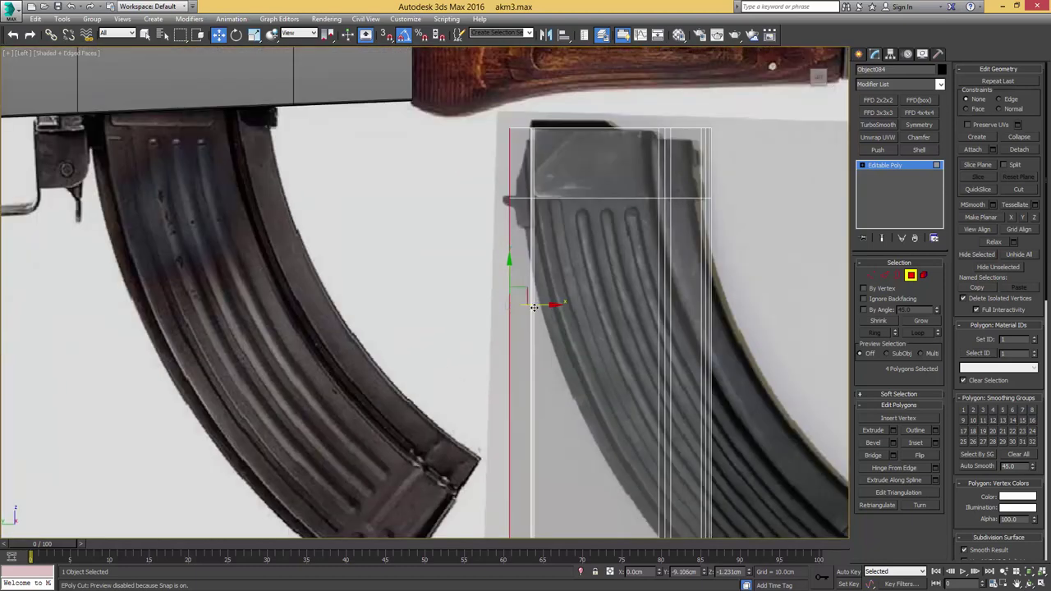
pyautogui.moveTo(540, 306); pyautogui.dragTo(547, 306)
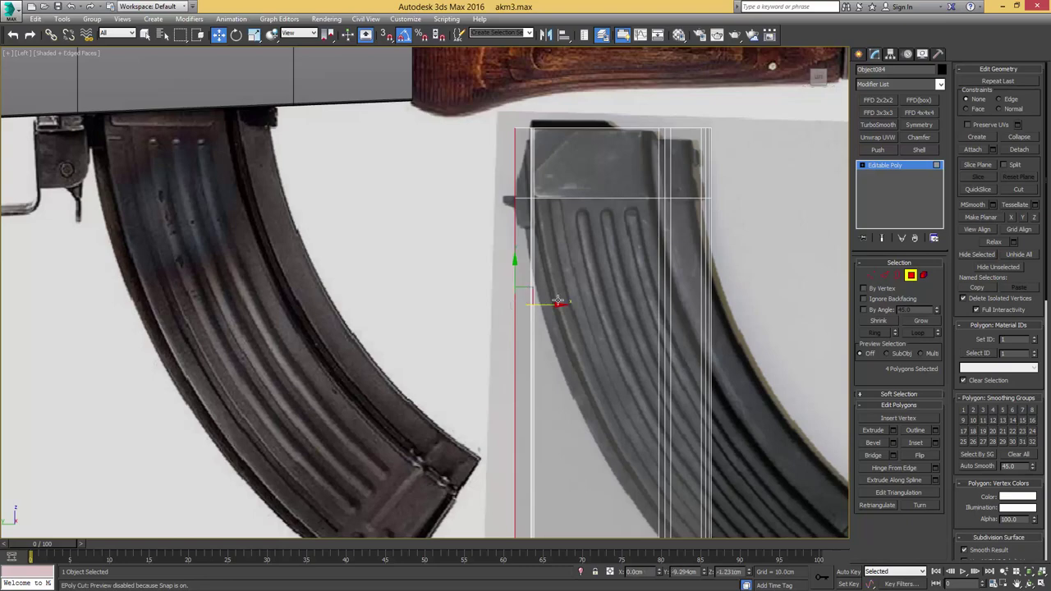
# Step: Delete the two small polygons closing the top of the extruded rear rib
pyautogui.scroll(-2, 557, 302)
pyautogui.keyDown('alt'); pyautogui.moveTo(529, 203); pyautogui.dragTo(556, 242, button='middle'); pyautogui.keyUp('alt')
pyautogui.scroll(4, 517, 186)
pyautogui.click(512, 197)
pyautogui.keyDown('ctrl'); pyautogui.click(514, 195); pyautogui.keyUp('ctrl')
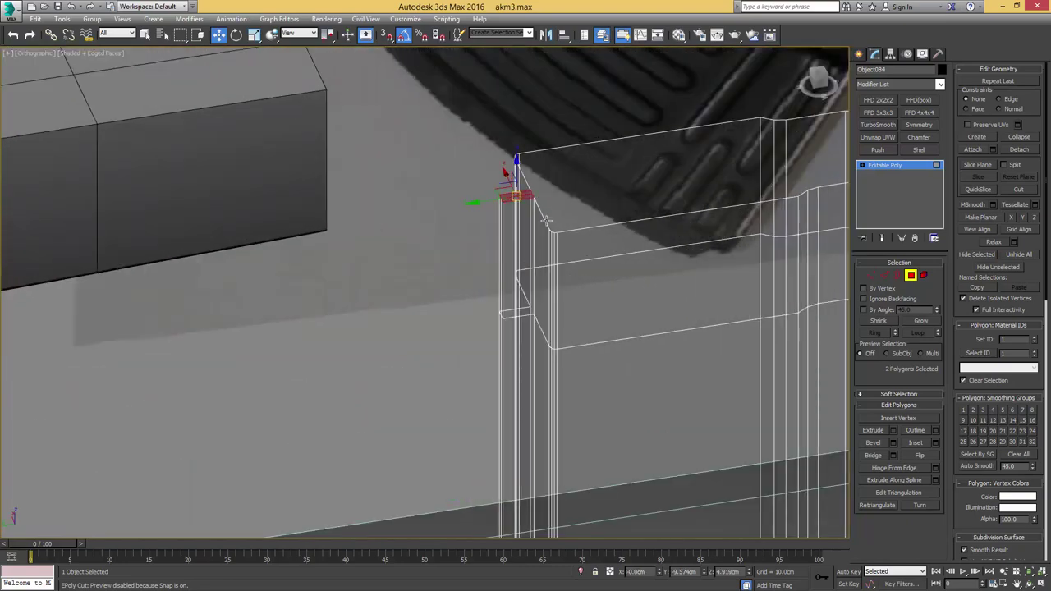
pyautogui.scroll(-3, 555, 240)
pyautogui.press('Delete')
pyautogui.moveTo(558, 323)
pyautogui.keyDown('alt'); pyautogui.mouseDown(button='middle')
pyautogui.moveTo(551, 318)
pyautogui.moveTo(562, 321)
pyautogui.mouseUp(button='middle'); pyautogui.keyUp('alt')
pyautogui.scroll(2, 591, 293)
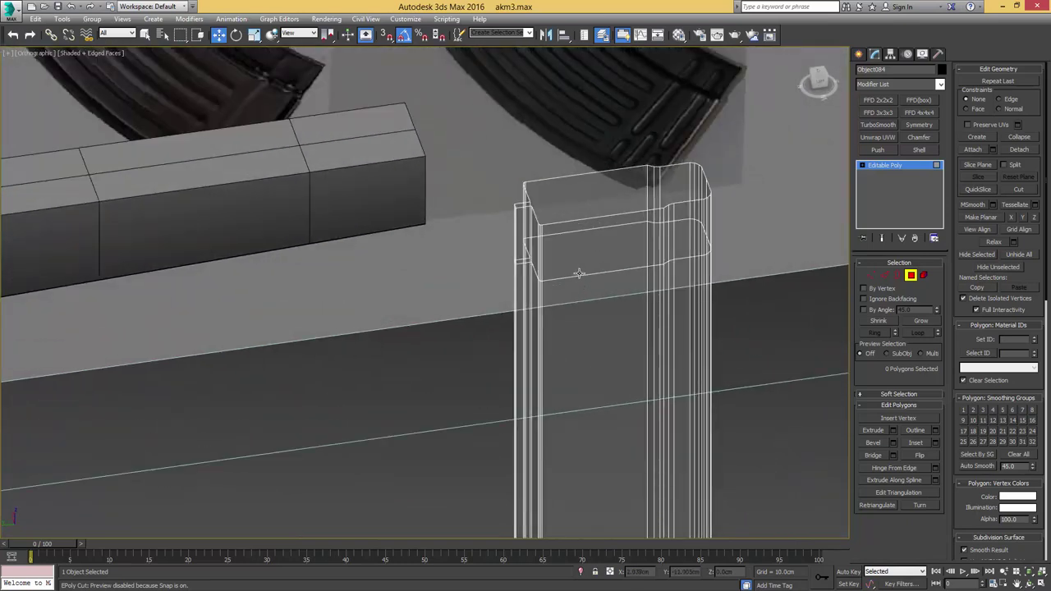
# Step: Assign the opaque 01 - Default material to the magazine block and toggle its see-through display
pyautogui.keyDown('alt'); pyautogui.moveTo(596, 277); pyautogui.dragTo(562, 277, button='middle'); pyautogui.keyUp('alt')
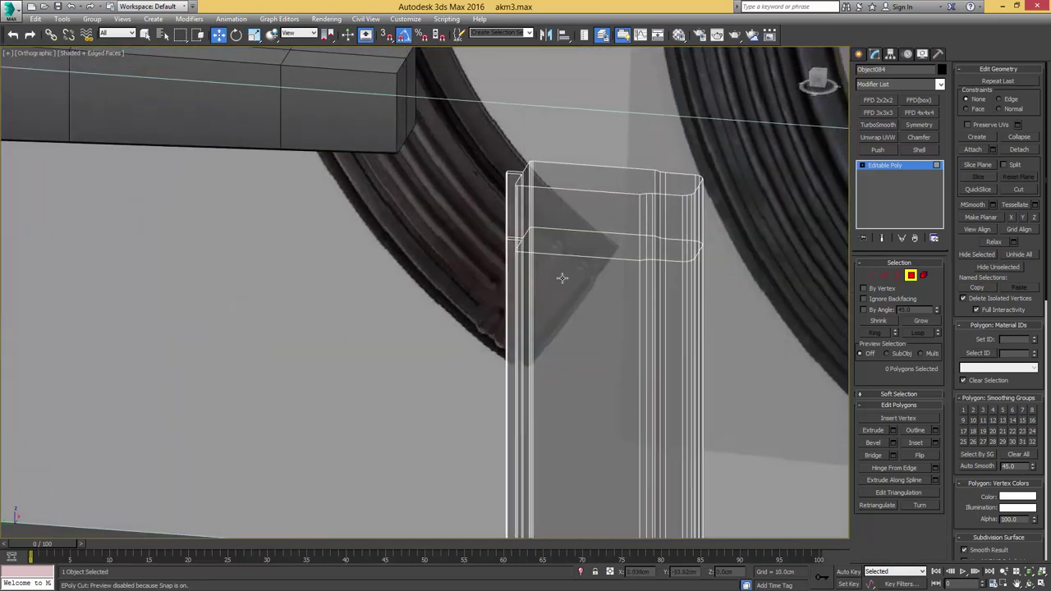
pyautogui.press('m')
pyautogui.click(146, 98)
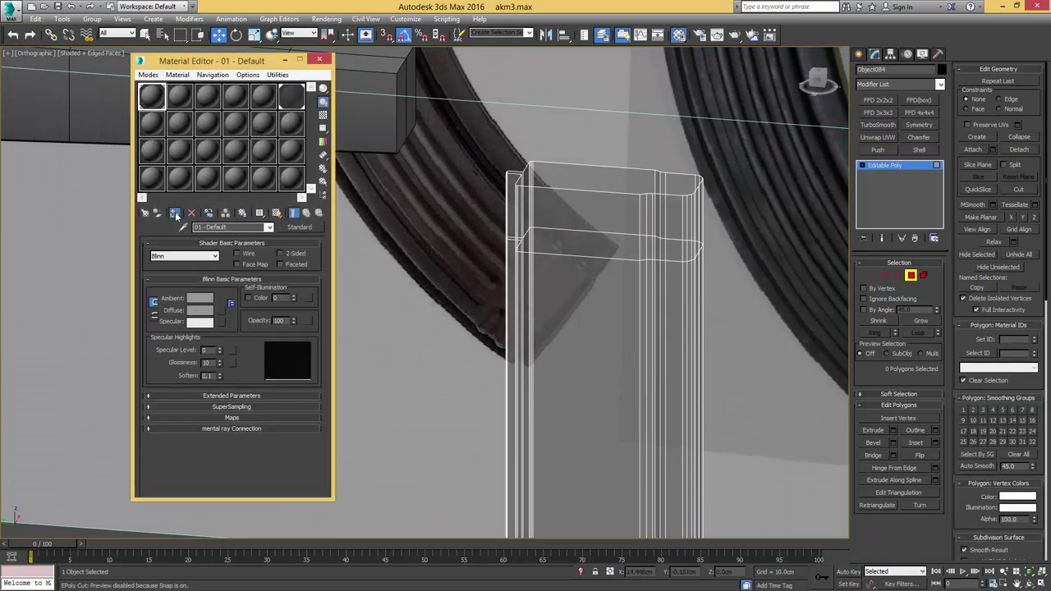
pyautogui.click(174, 214)
pyautogui.moveTo(495, 210); pyautogui.dragTo(546, 227, button='middle')
pyautogui.hotkey('alt', 'x')
pyautogui.scroll(-2, 576, 233)
pyautogui.moveTo(655, 207); pyautogui.dragTo(623, 223, button='middle')
pyautogui.click(323, 60)
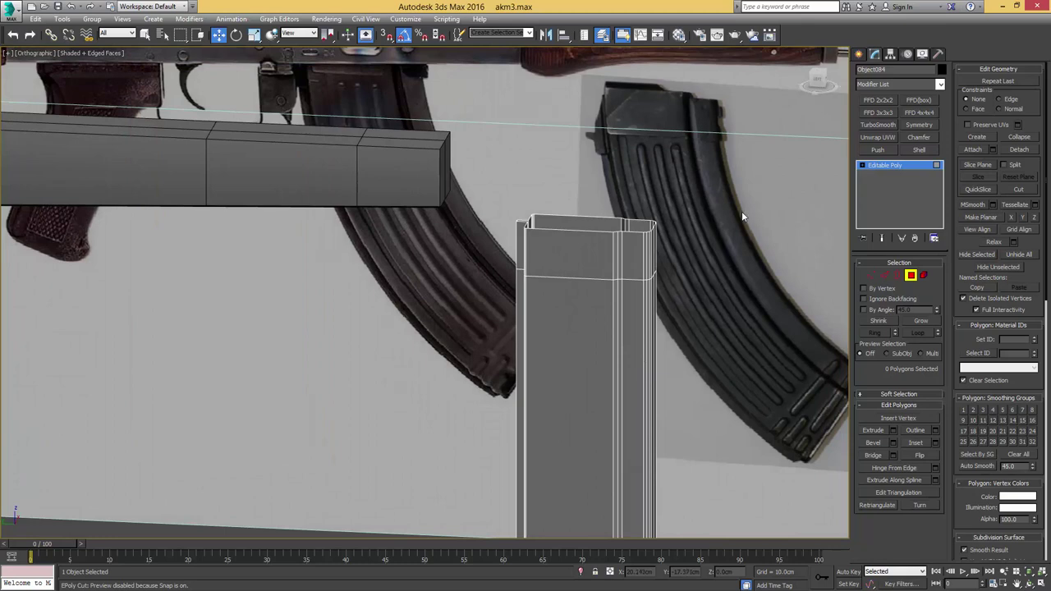
# Step: Remove the horizontal edge loop near the top of the block together with its vertices
pyautogui.press('2')
pyautogui.moveTo(648, 257); pyautogui.dragTo(648, 151, button='middle')
pyautogui.press('q')
pyautogui.doubleClick(600, 249)
pyautogui.hotkey('ctrl', 'BackSpace')
# Step: Connect the magazine block's selected vertical edges with 20 evenly spaced horizontal segments
pyautogui.scroll(-2, 648, 151)
pyautogui.moveTo(720, 239); pyautogui.dragTo(561, 231)
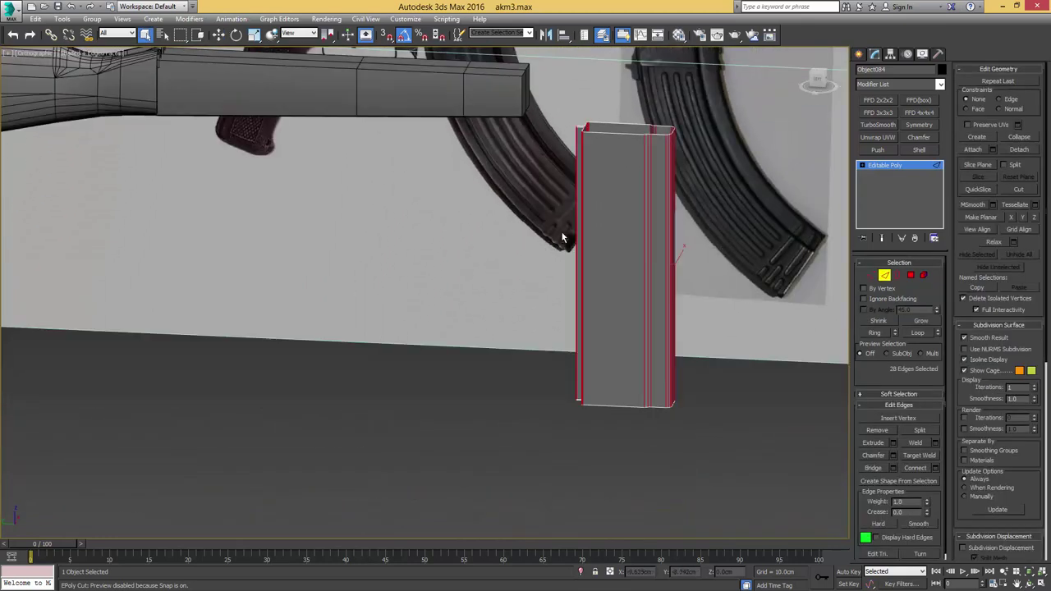
pyautogui.keyDown('alt'); pyautogui.moveTo(564, 230); pyautogui.dragTo(618, 214, button='middle'); pyautogui.keyUp('alt')
pyautogui.scroll(2, 625, 214)
pyautogui.press('l')
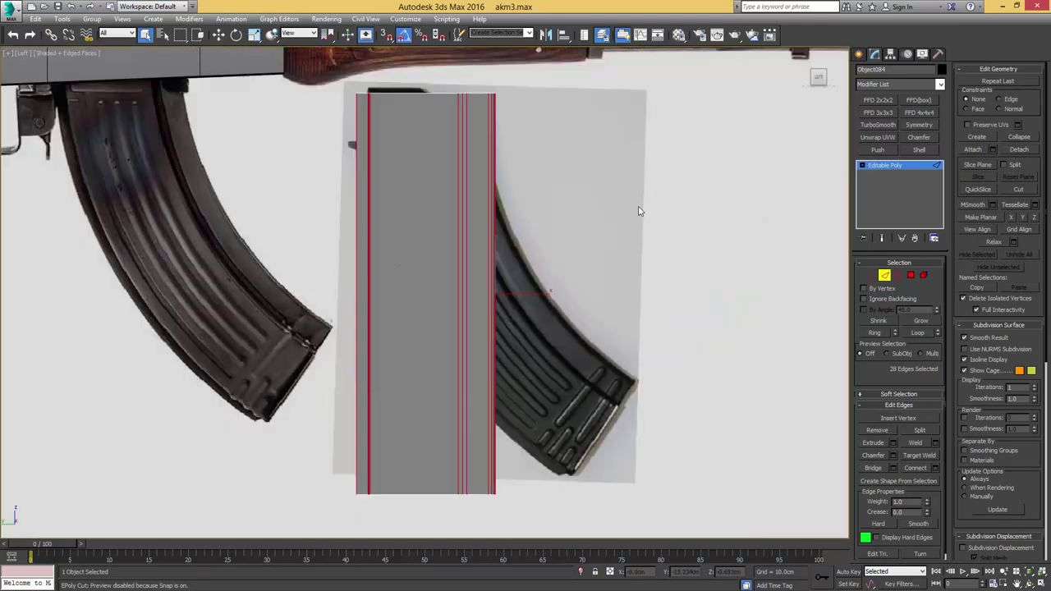
pyautogui.click(935, 468)
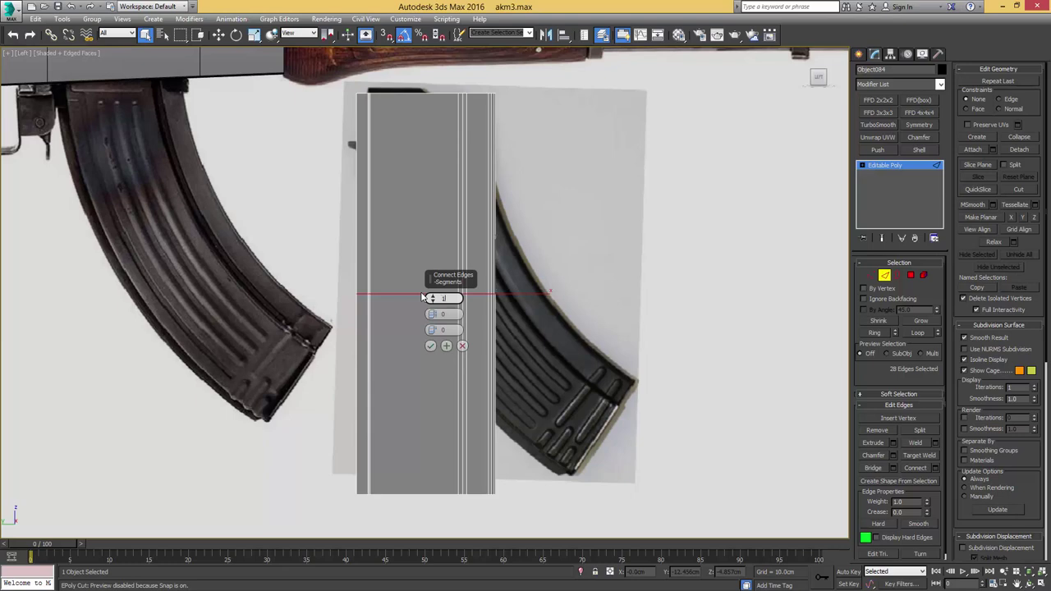
pyautogui.press('Return')
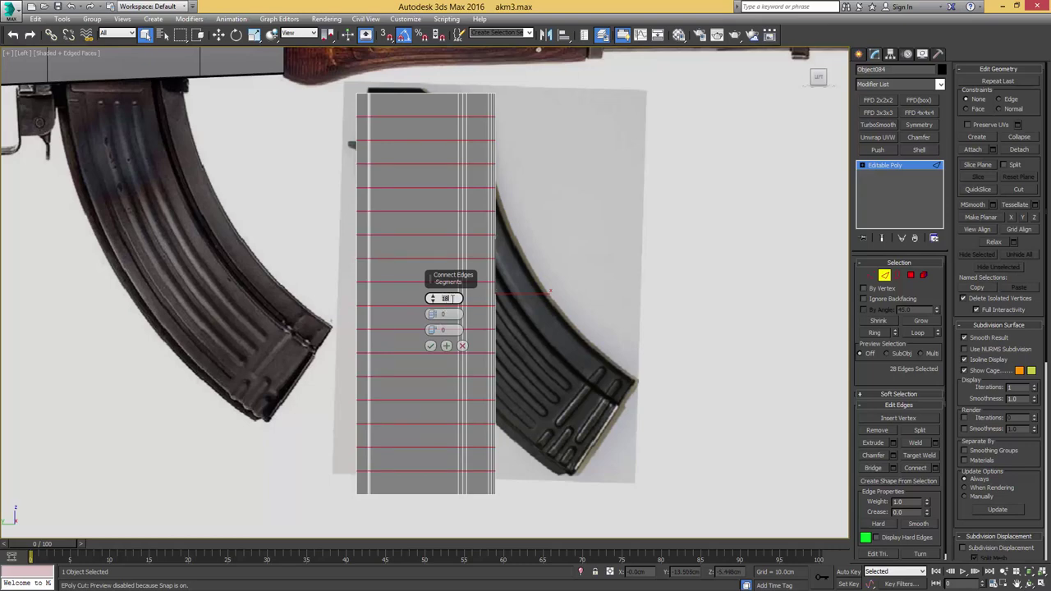
pyautogui.press('Return')
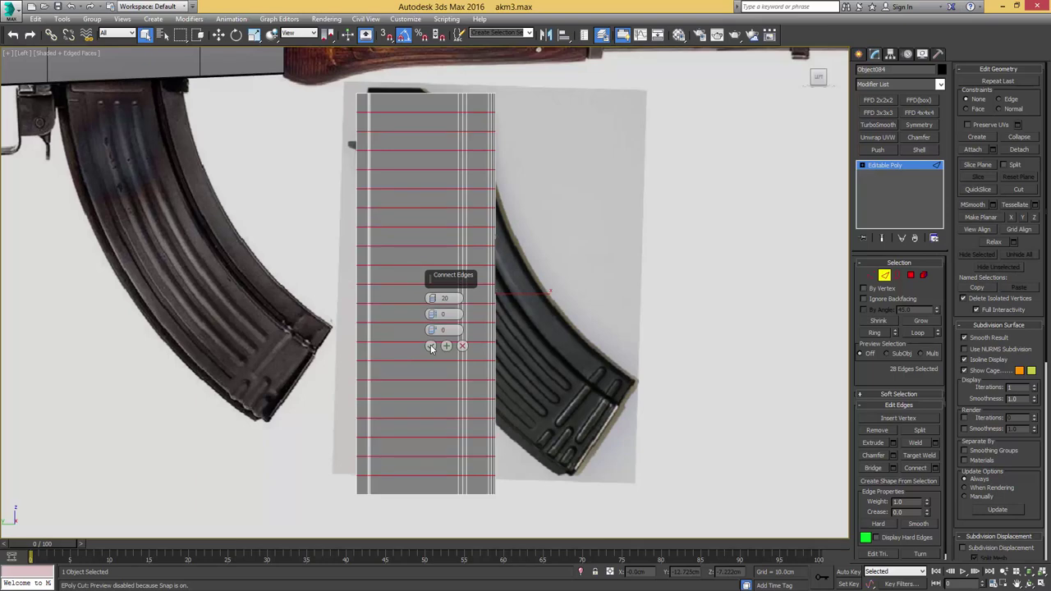
pyautogui.click(430, 347)
pyautogui.moveTo(405, 312); pyautogui.dragTo(468, 298, button='middle')
pyautogui.press('2')
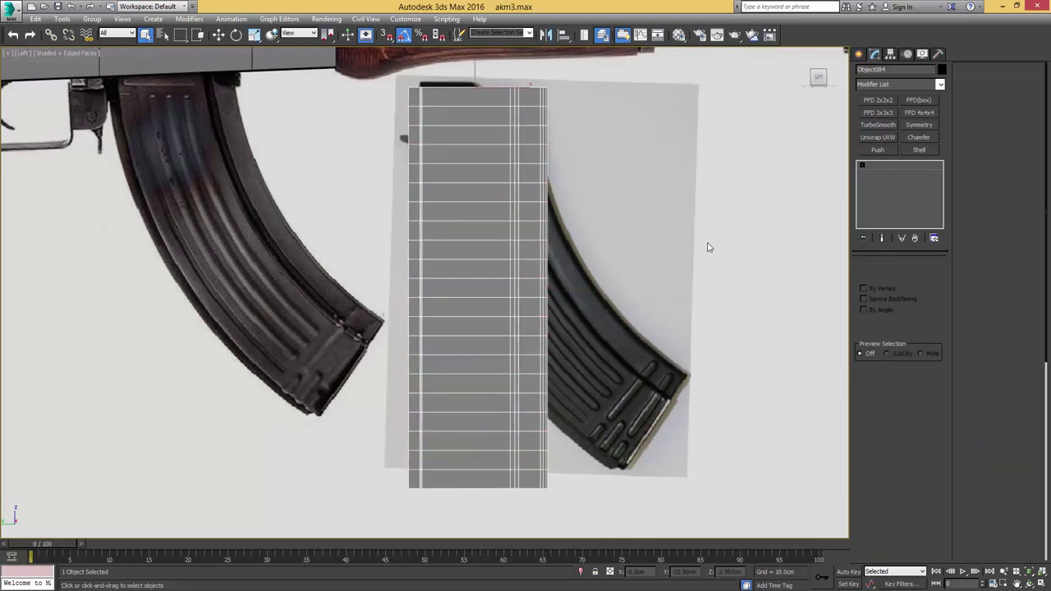
# Step: Add a Bend modifier on the Y axis at a 54 degree angle and make the magazine see-through
pyautogui.click(940, 84)
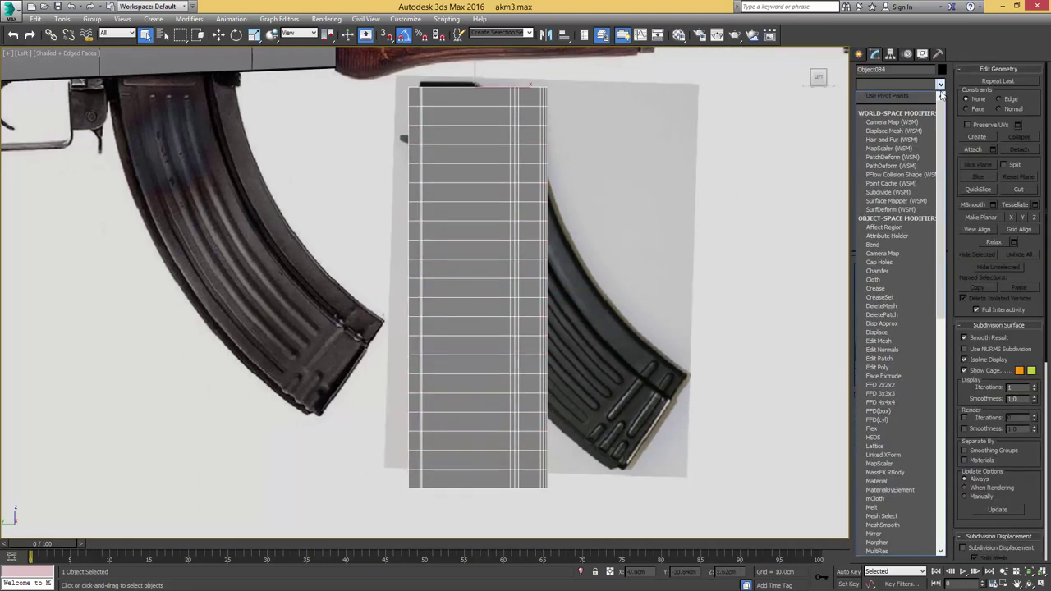
pyautogui.click(875, 245)
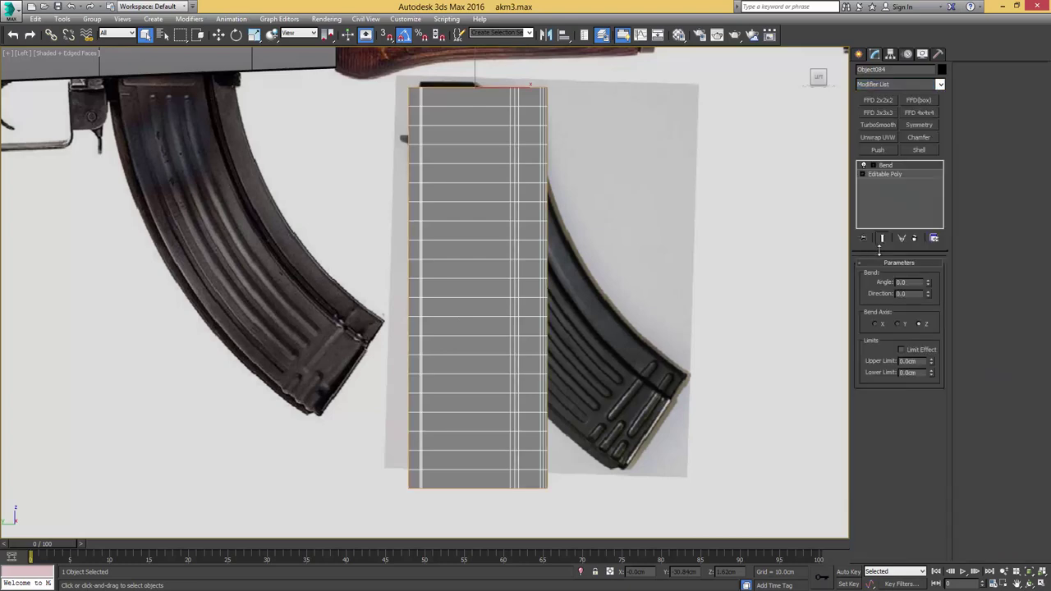
pyautogui.click(897, 324)
pyautogui.moveTo(630, 231); pyautogui.dragTo(677, 220, button='middle')
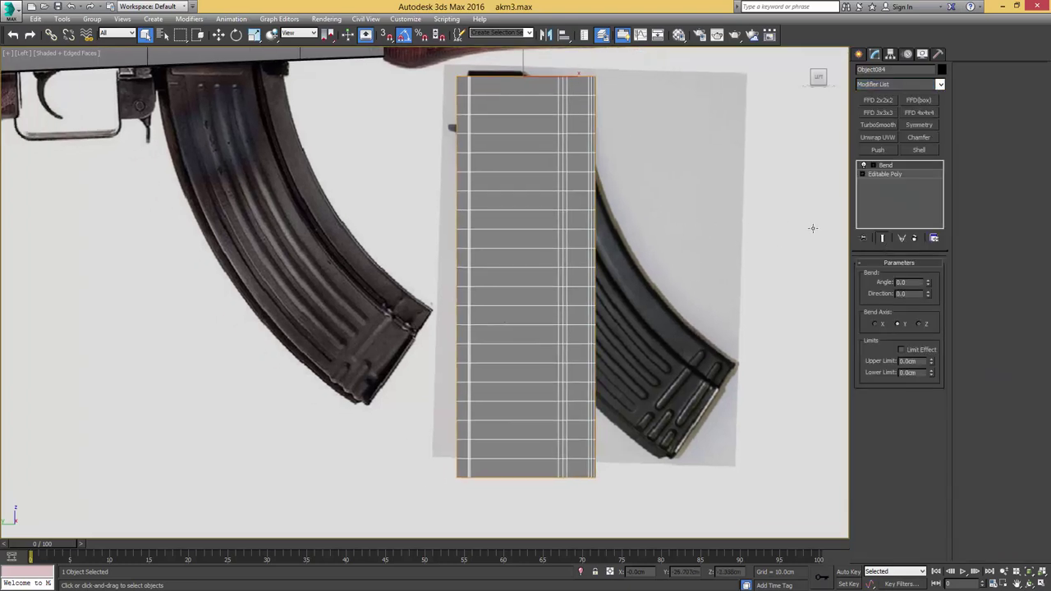
pyautogui.hotkey('alt', 'x')
pyautogui.moveTo(928, 283); pyautogui.dragTo(941, 222)
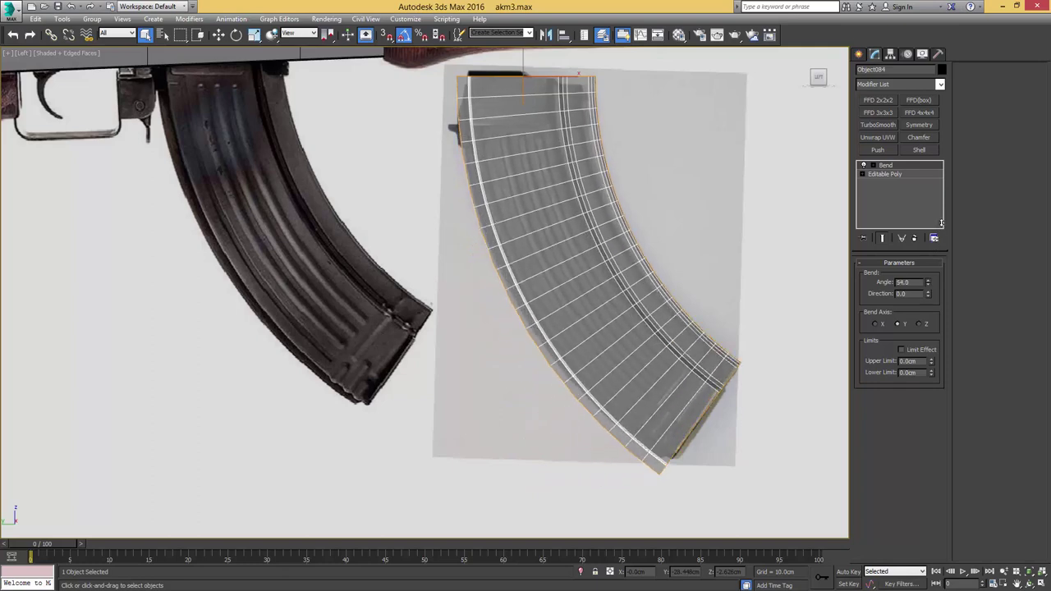
# Step: With Bend switched off, move the vertex columns on the inner-curve side slightly inward, and reactivate Bend
pyautogui.click(863, 165)
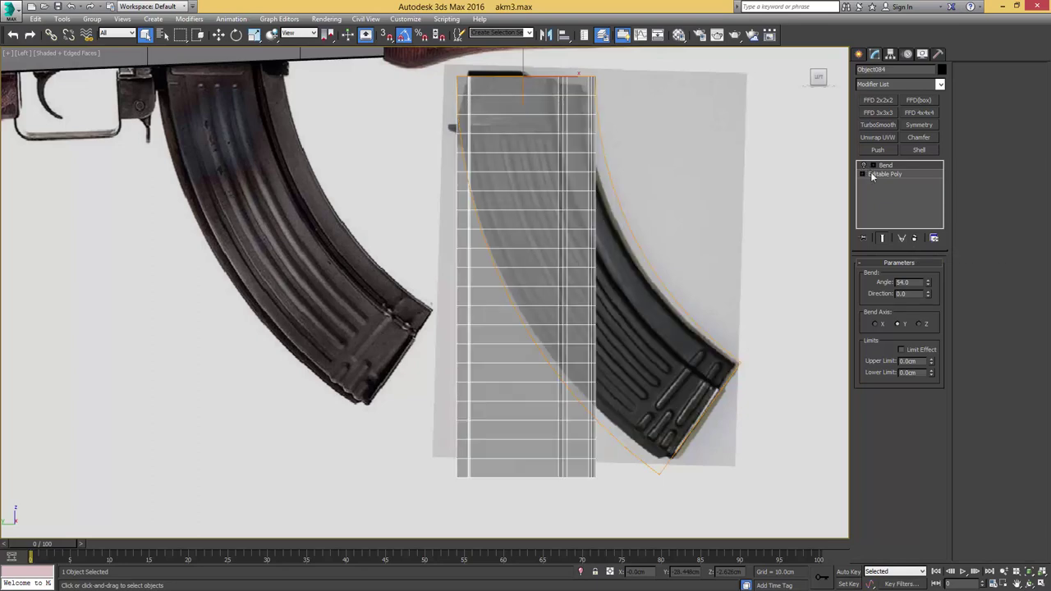
pyautogui.click(887, 173)
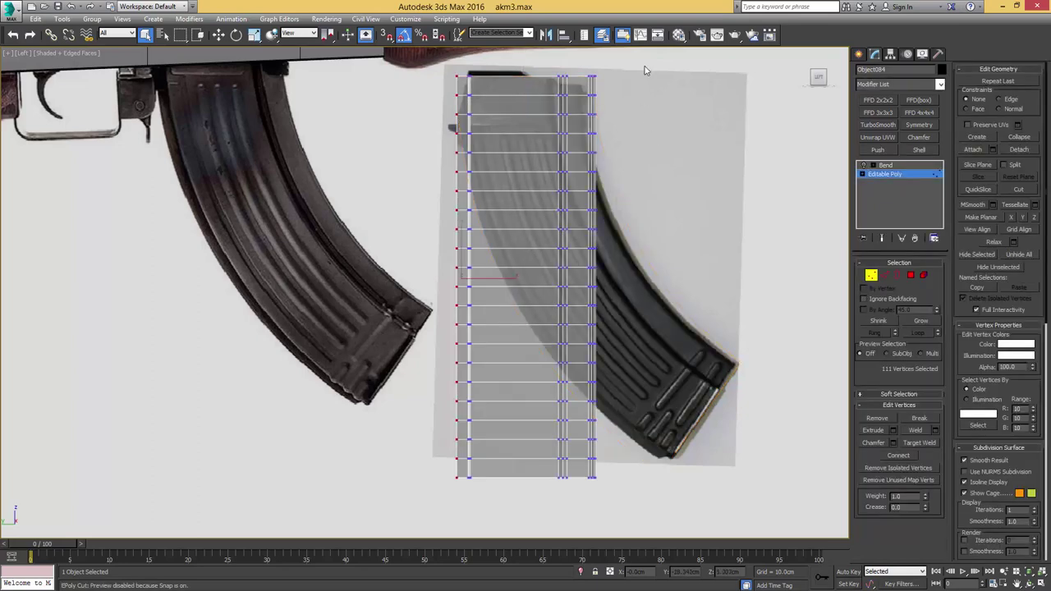
pyautogui.moveTo(598, 351); pyautogui.dragTo(579, 492)
pyautogui.scroll(2, 595, 261)
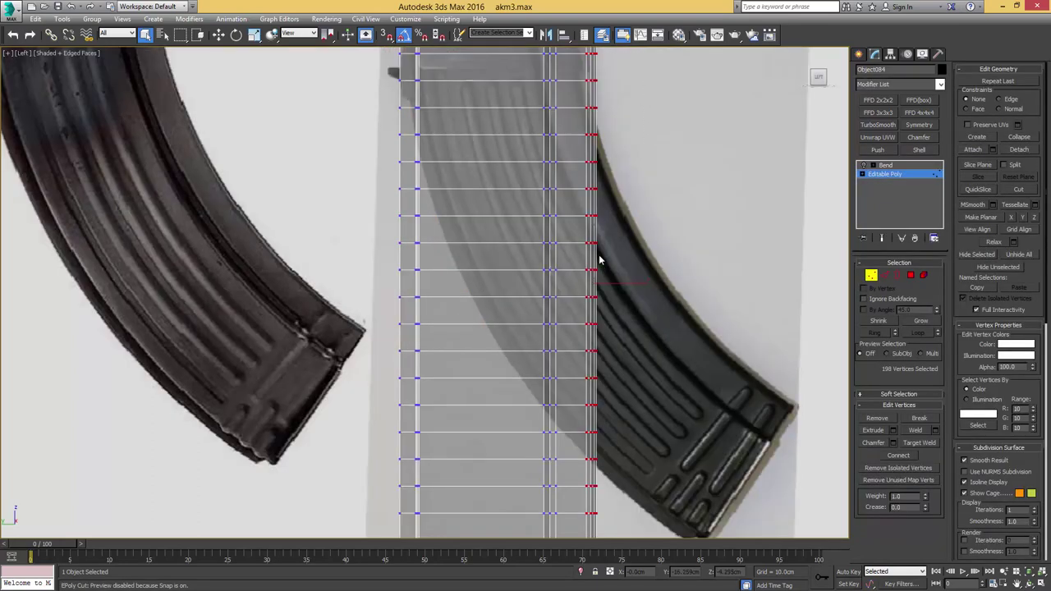
pyautogui.press('w')
pyautogui.scroll(-2, 613, 279)
pyautogui.moveTo(629, 281); pyautogui.dragTo(622, 279)
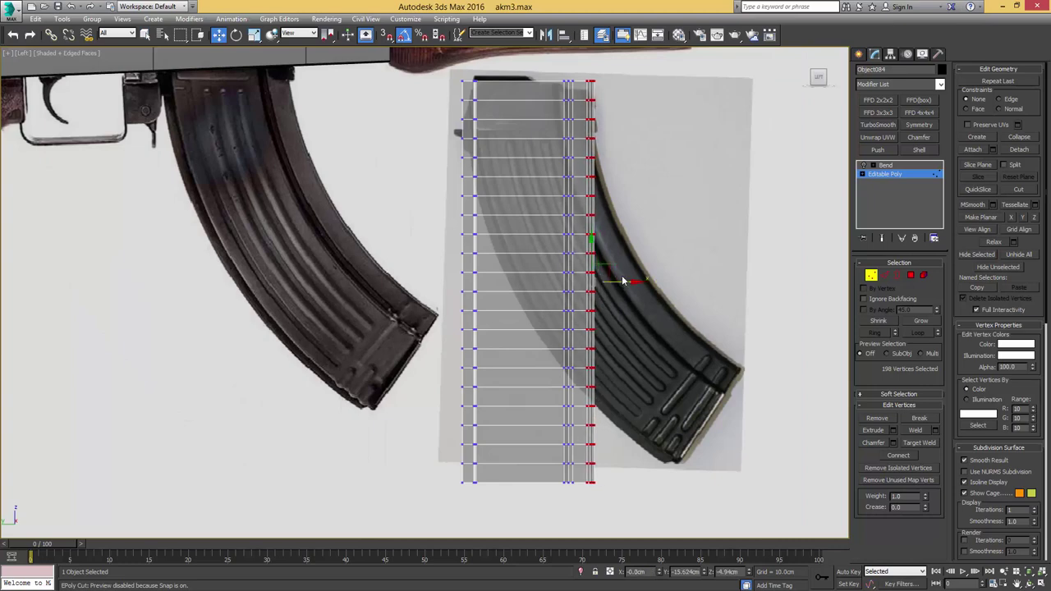
pyautogui.press('1')
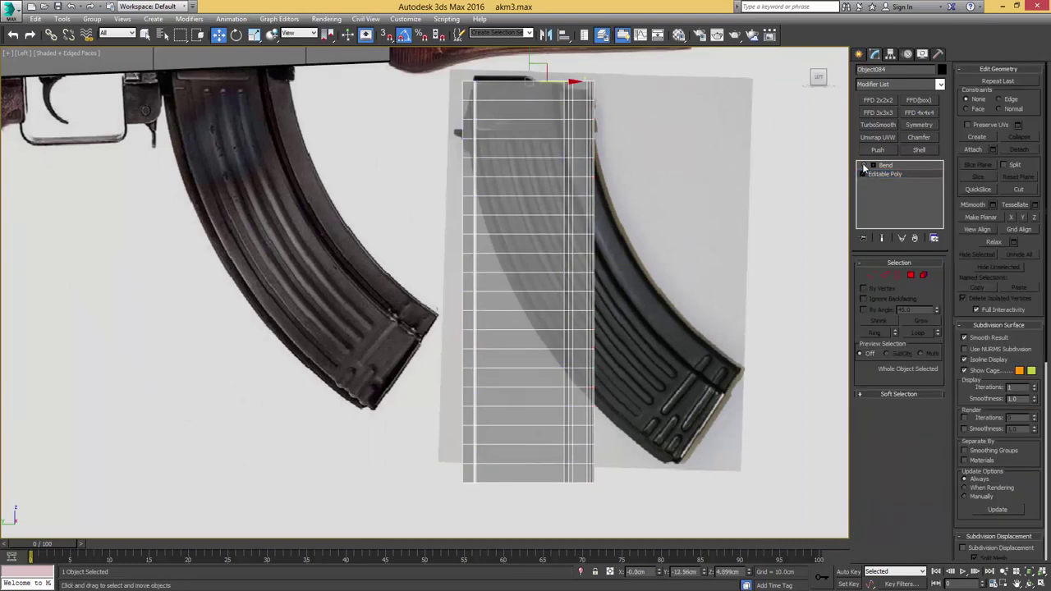
pyautogui.click(889, 166)
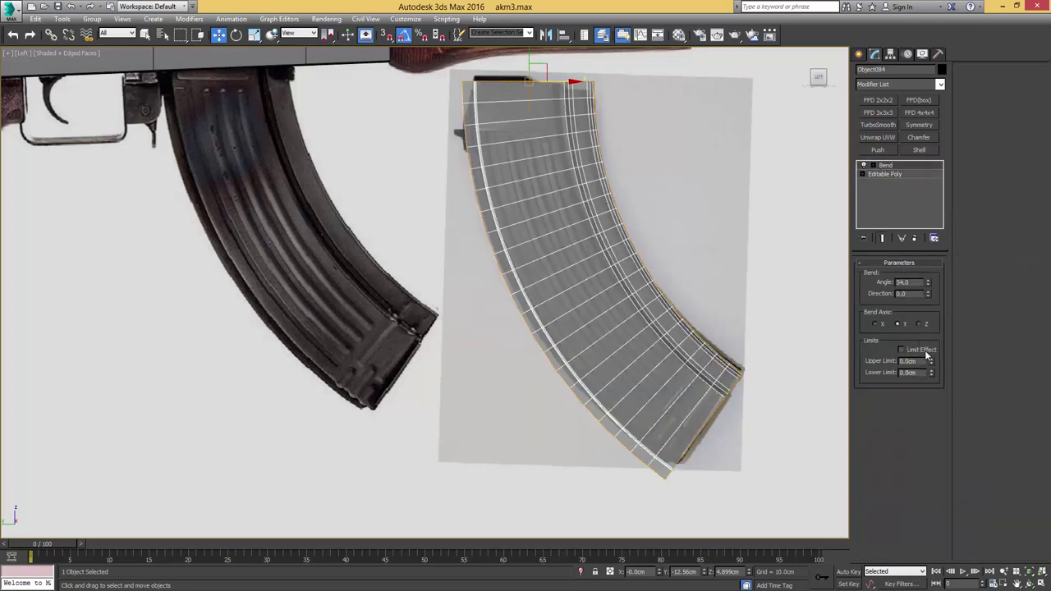
# Step: Set the Bend angle to 55.45 and compare the curved magazine with the reference photo
pyautogui.moveTo(929, 286); pyautogui.dragTo(931, 262)
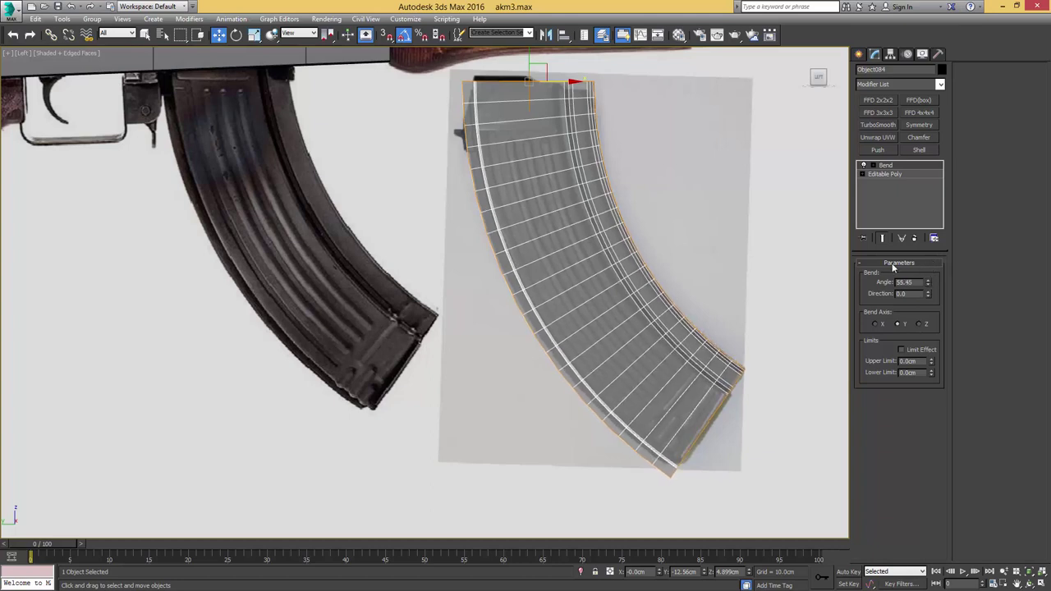
pyautogui.moveTo(581, 185); pyautogui.dragTo(667, 316, button='middle')
pyautogui.scroll(5, 655, 308)
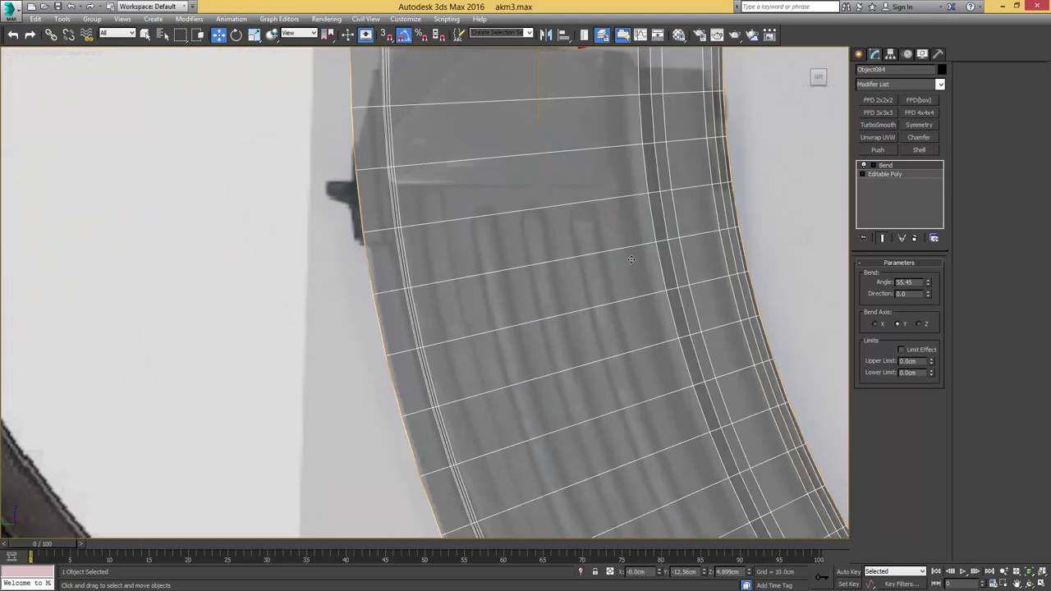
pyautogui.moveTo(578, 184); pyautogui.dragTo(603, 215, button='middle')
pyautogui.scroll(2, 620, 319)
pyautogui.scroll(-3, 618, 309)
pyautogui.moveTo(586, 379); pyautogui.dragTo(508, 317, button='middle')
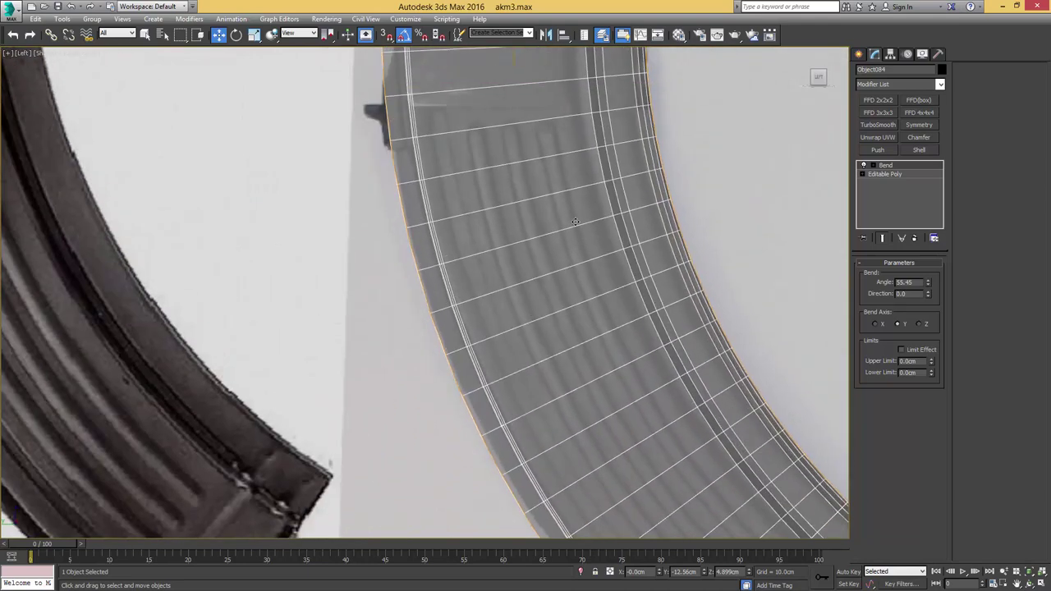
pyautogui.moveTo(575, 221); pyautogui.dragTo(592, 321, button='middle')
pyautogui.scroll(2, 592, 320)
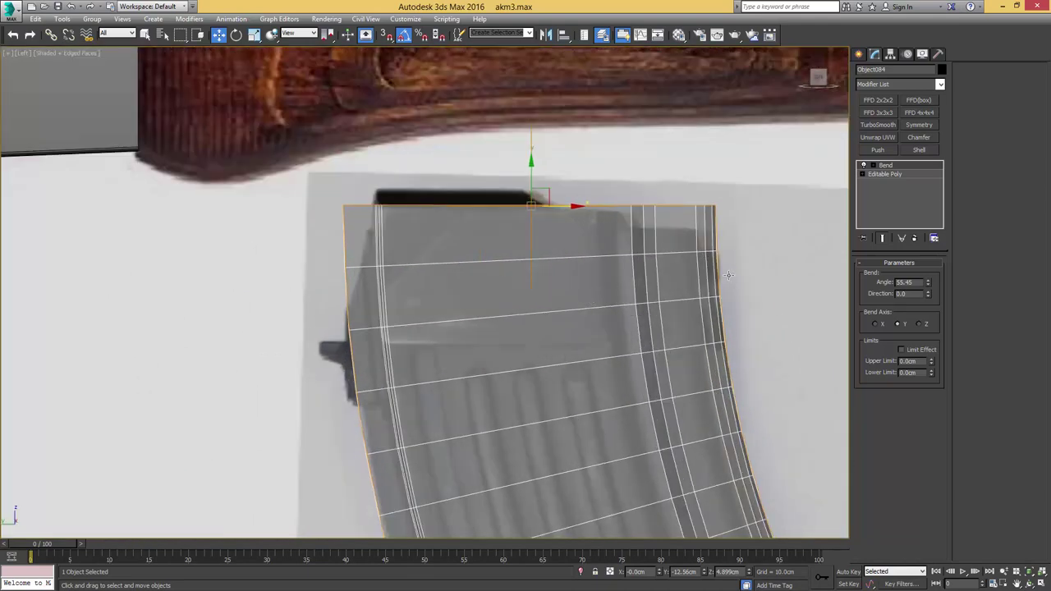
# Step: Try collapsing the Bend modifier into the editable poly, and undo the collapse and the last angle change
pyautogui.rightClick(887, 168)
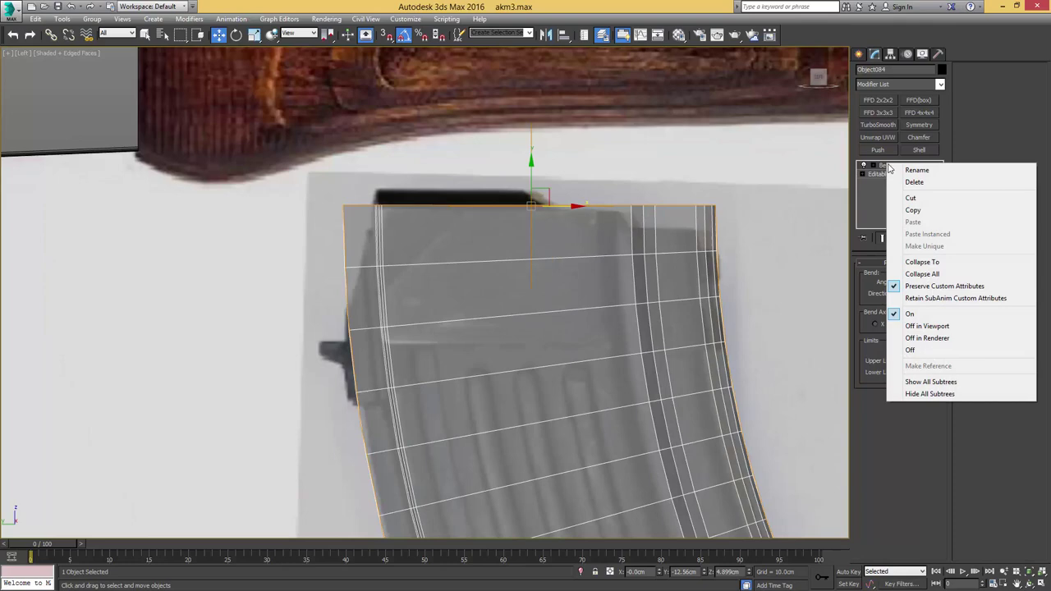
pyautogui.click(937, 263)
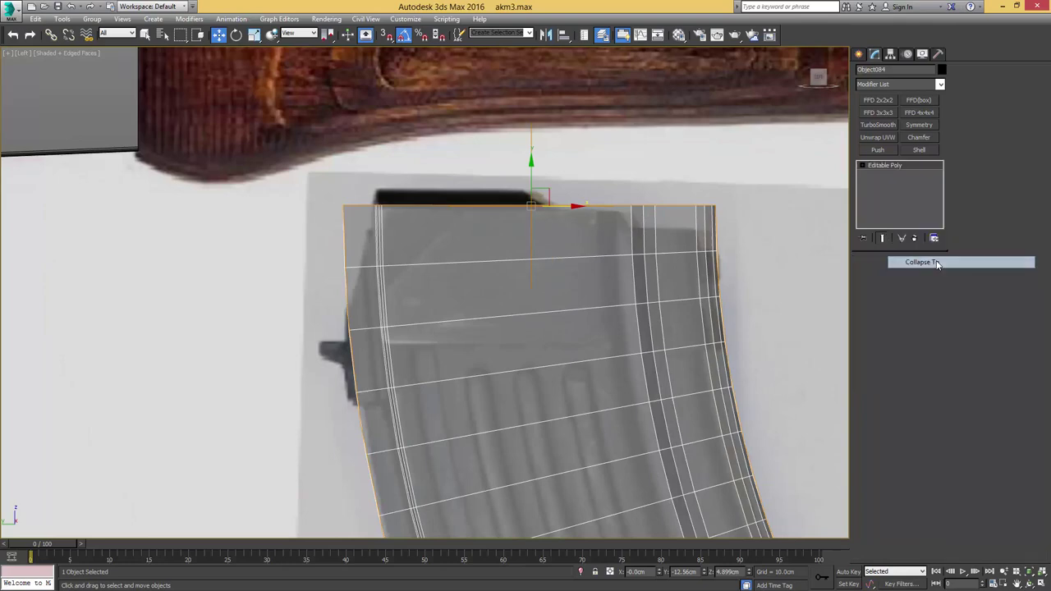
pyautogui.scroll(-2, 559, 262)
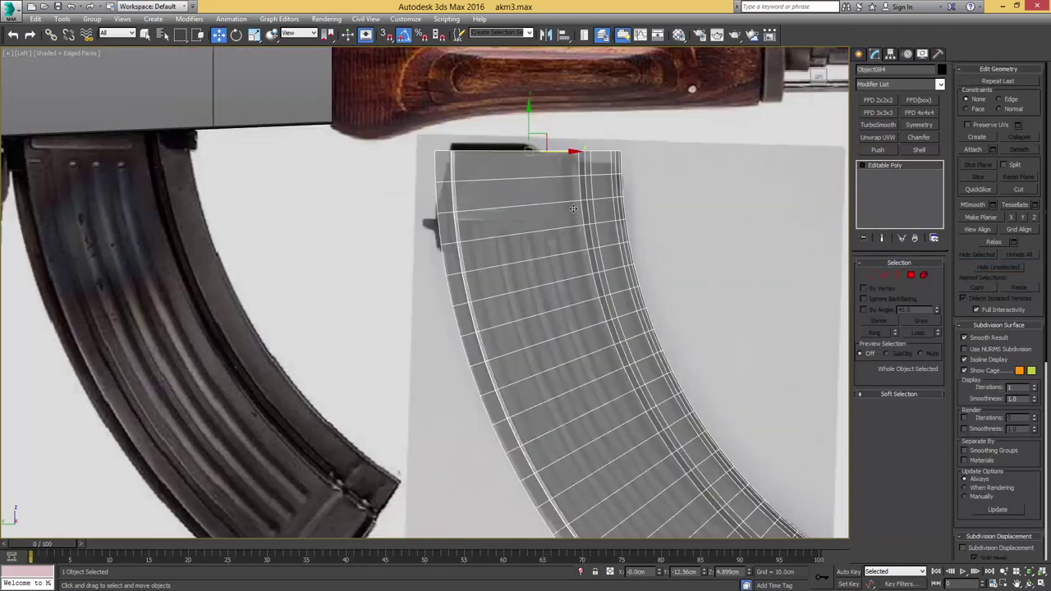
pyautogui.hotkey('ctrl', 'z')
pyautogui.hotkey('ctrl', 'z')
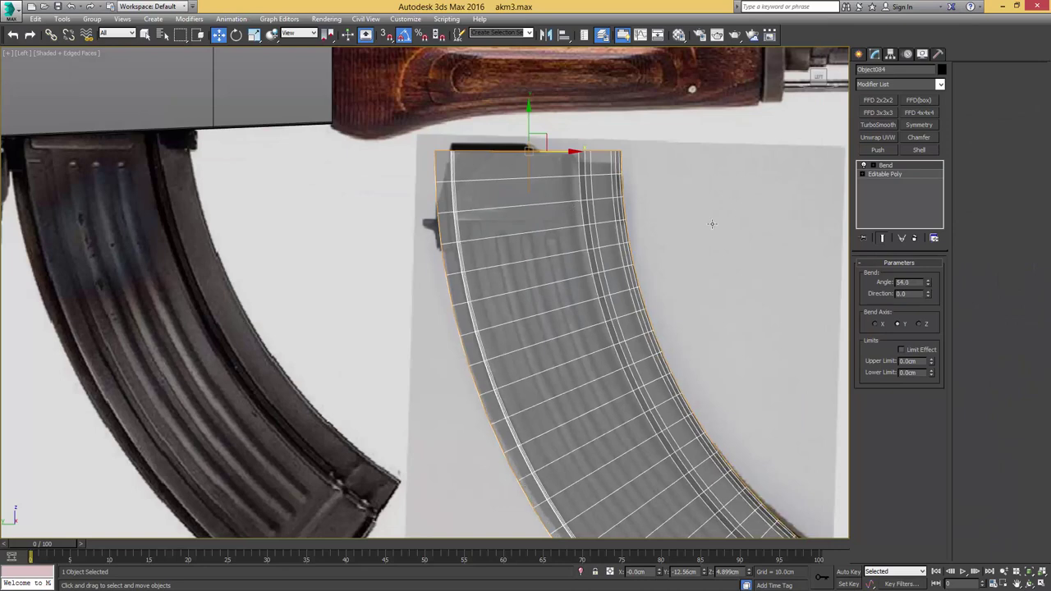
# Step: Narrow the unbent block a little more by shifting its inner-curve side vertices inward, and switch Bend back on
pyautogui.click(863, 165)
pyautogui.click(890, 175)
pyautogui.press('1')
pyautogui.moveTo(668, 263); pyautogui.dragTo(666, 171, button='middle')
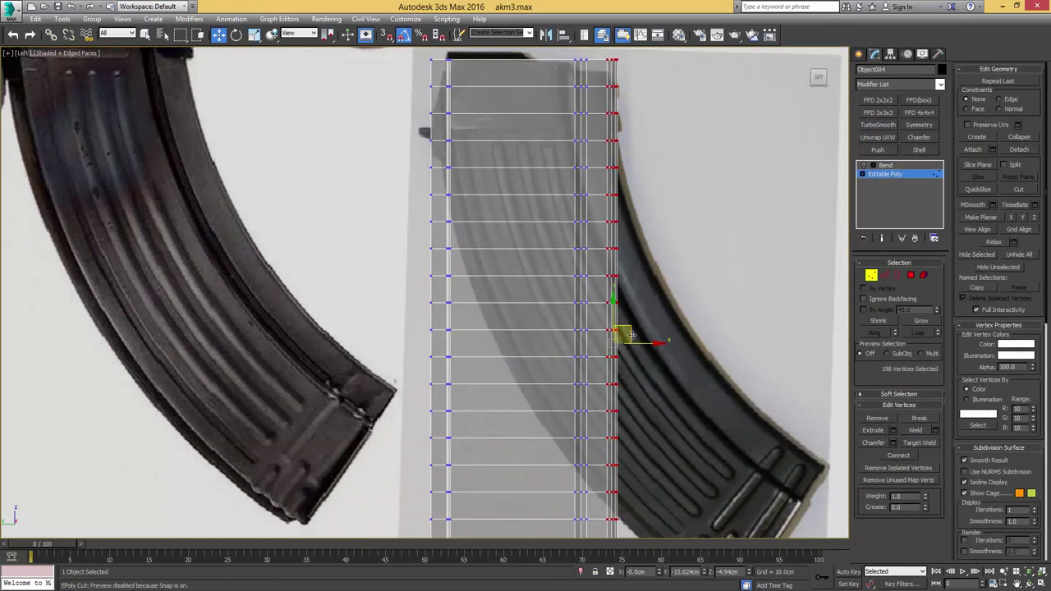
pyautogui.moveTo(638, 341); pyautogui.dragTo(637, 341)
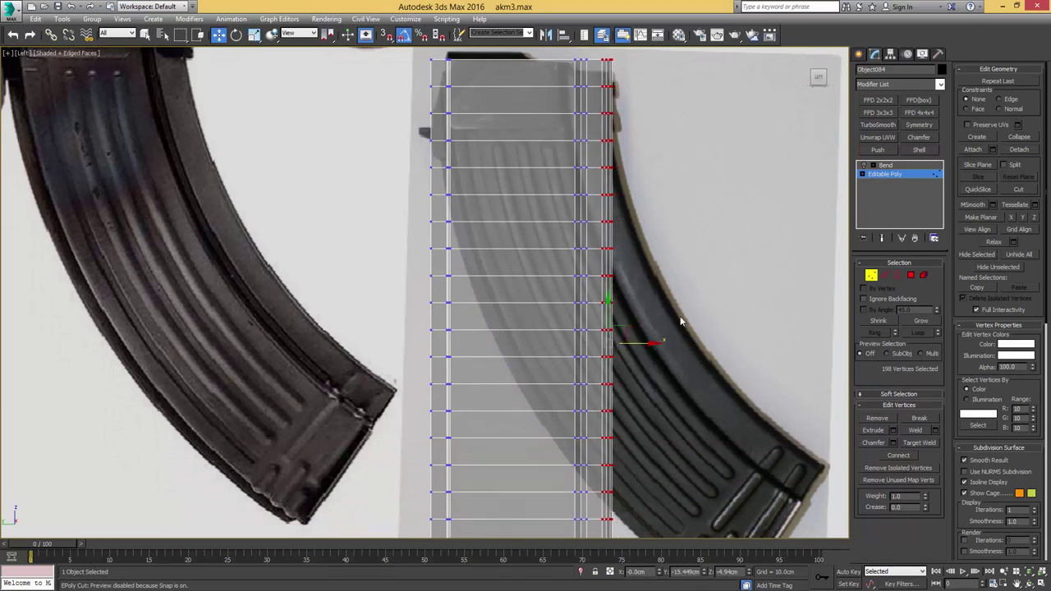
pyautogui.click(863, 166)
pyautogui.click(890, 168)
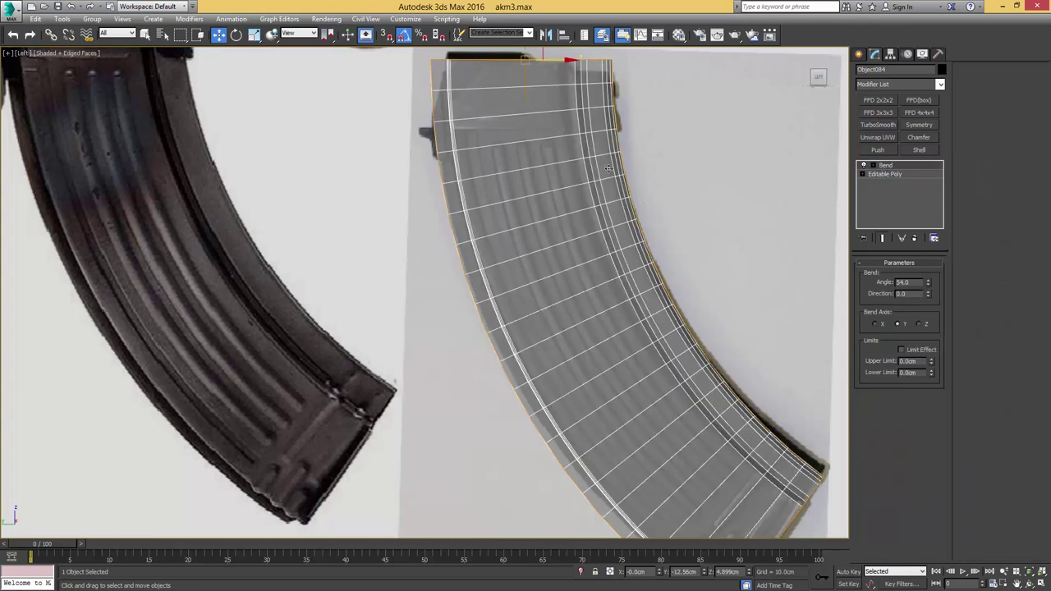
# Step: Merge the cartridge object from the 7.62 scene file in the AKM weapon folders into the scene
pyautogui.moveTo(590, 160); pyautogui.dragTo(630, 233, button='middle')
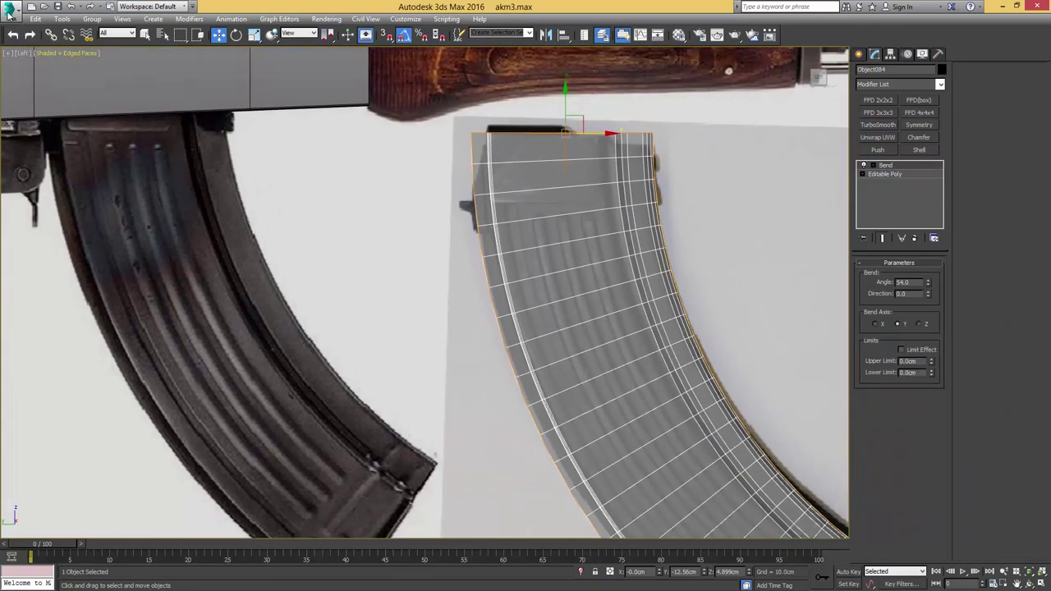
pyautogui.click(8, 12)
pyautogui.moveTo(41, 163)
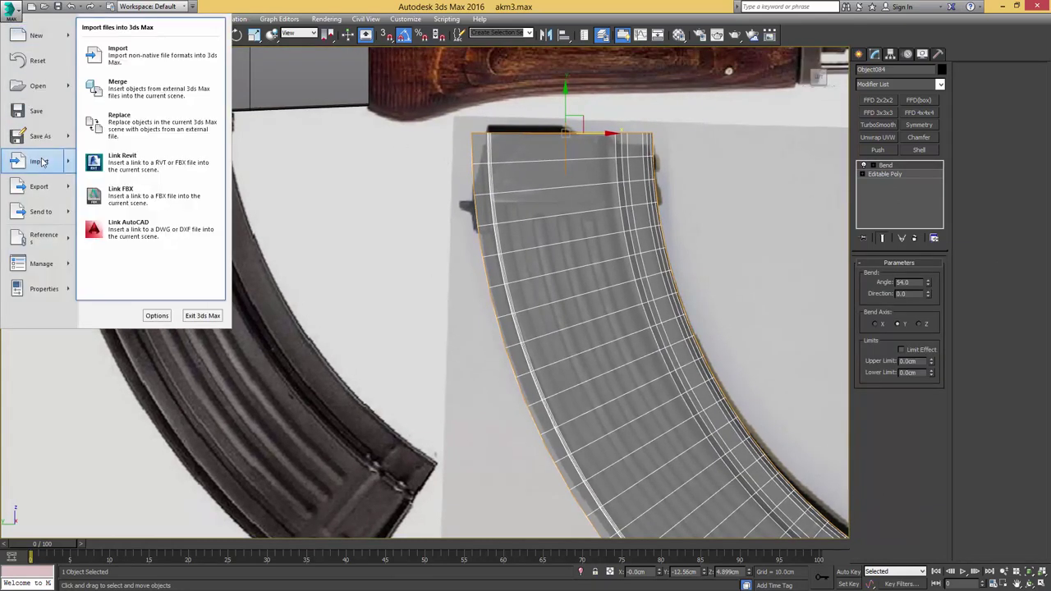
pyautogui.click(131, 92)
pyautogui.click(168, 28)
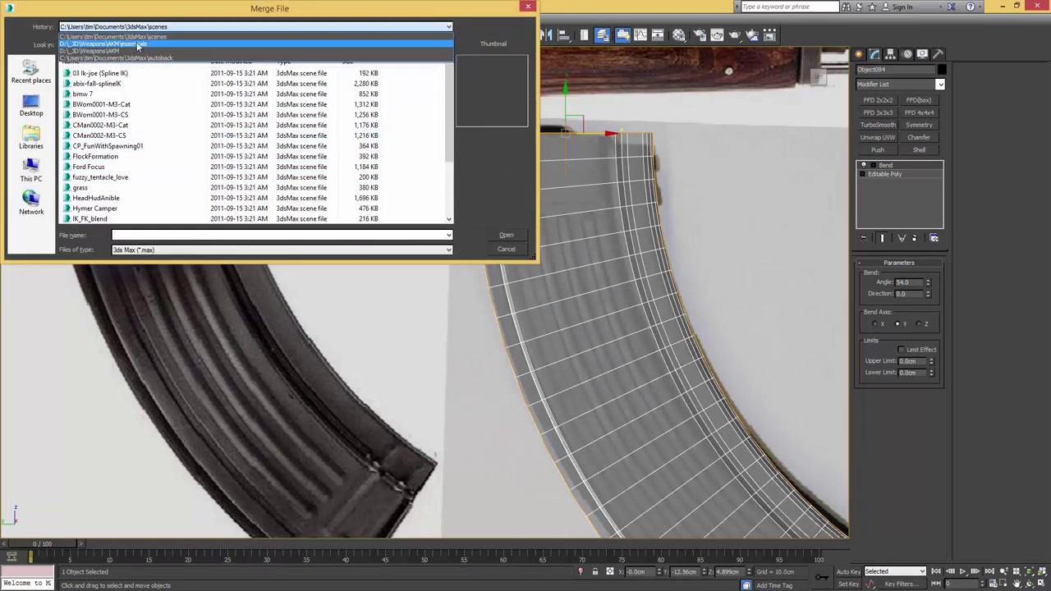
pyautogui.click(137, 47)
pyautogui.doubleClick(82, 73)
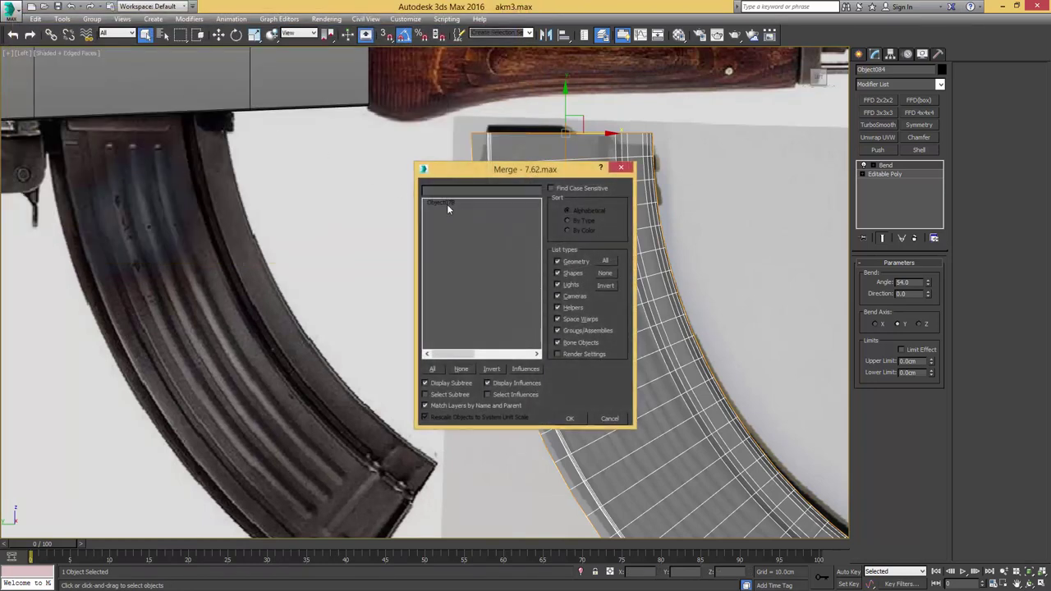
pyautogui.doubleClick(452, 204)
# Step: Move the merged cartridge to the top of the magazine and check its fit inside from an angled view
pyautogui.moveTo(297, 171); pyautogui.dragTo(325, 194, button='middle')
pyautogui.press('w')
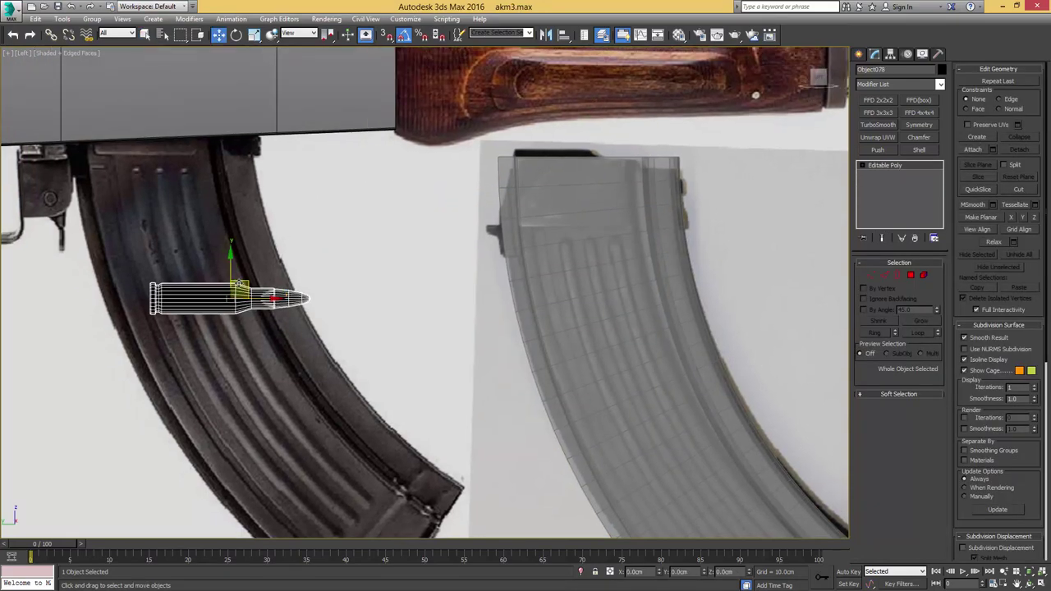
pyautogui.moveTo(240, 283); pyautogui.dragTo(606, 160)
pyautogui.moveTo(606, 160)
pyautogui.keyDown('alt'); pyautogui.mouseDown(button='middle')
pyautogui.moveTo(603, 184)
pyautogui.moveTo(566, 187)
pyautogui.moveTo(543, 262)
pyautogui.moveTo(541, 207)
pyautogui.moveTo(550, 206)
pyautogui.moveTo(551, 247)
pyautogui.moveTo(488, 211)
pyautogui.moveTo(394, 185)
pyautogui.moveTo(357, 213)
pyautogui.moveTo(460, 183)
pyautogui.moveTo(572, 173)
pyautogui.moveTo(591, 230)
pyautogui.mouseUp(button='middle'); pyautogui.keyUp('alt')
pyautogui.scroll(3, 602, 184)
# Step: Shift the magazine's inner-curve side vertices slightly outward to make room for the cartridge tip, and return to Bend
pyautogui.click(599, 242)
pyautogui.press('l')
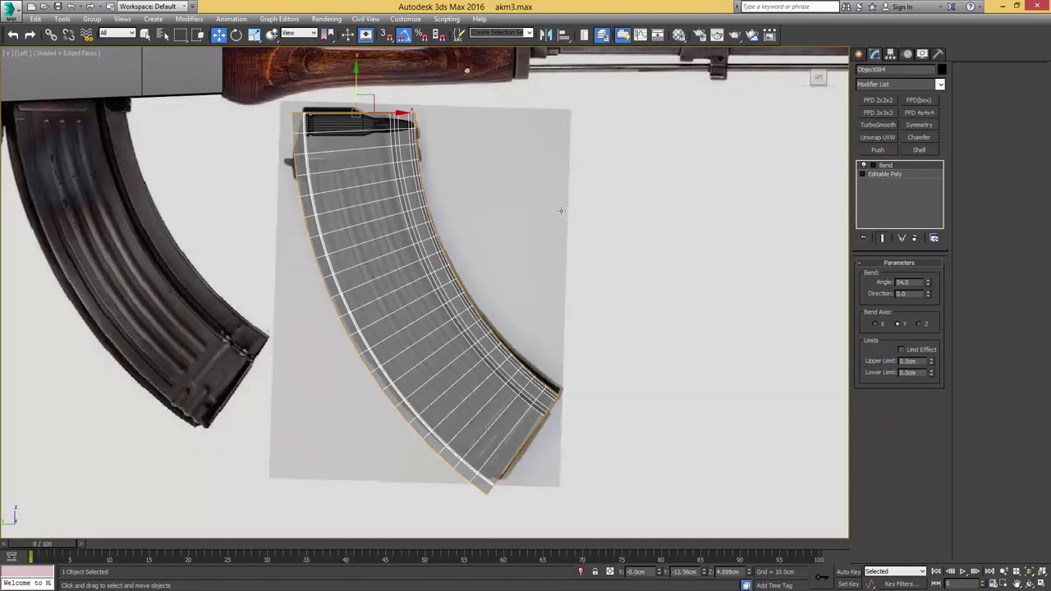
pyautogui.click(894, 175)
pyautogui.press('1')
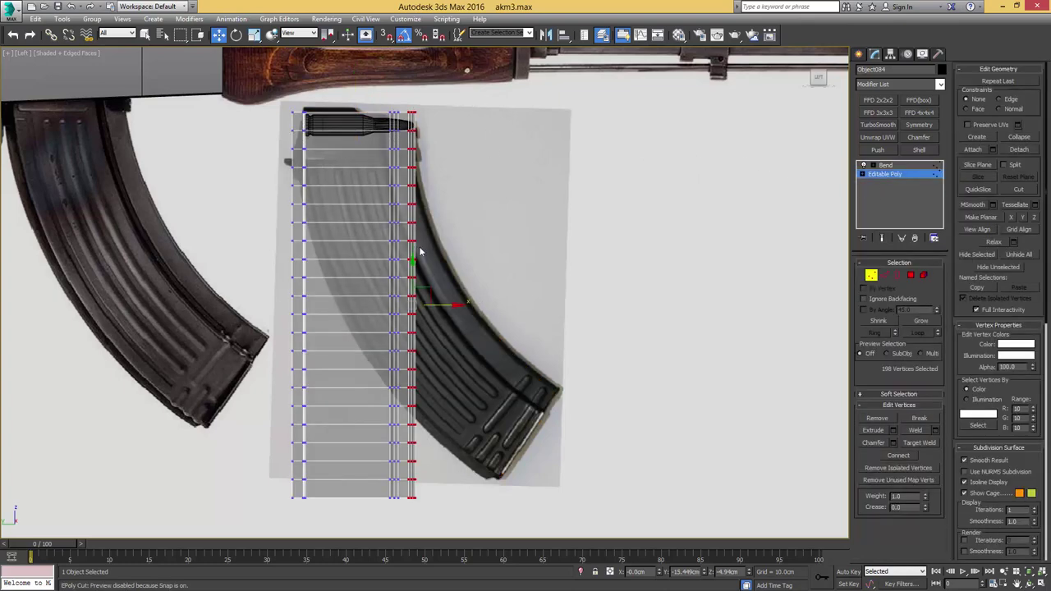
pyautogui.scroll(2, 431, 252)
pyautogui.moveTo(484, 351); pyautogui.dragTo(489, 351)
pyautogui.press('1')
pyautogui.click(887, 167)
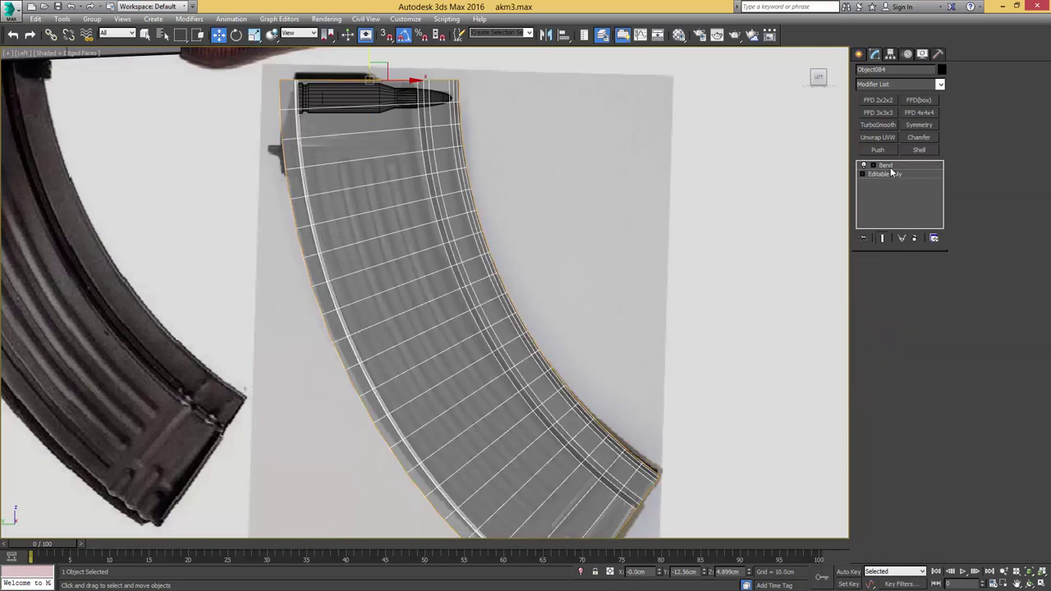
# Step: Collapse the magazine's Bend modifier into the editable poly
pyautogui.moveTo(345, 158); pyautogui.dragTo(442, 263, button='middle')
pyautogui.scroll(2, 442, 262)
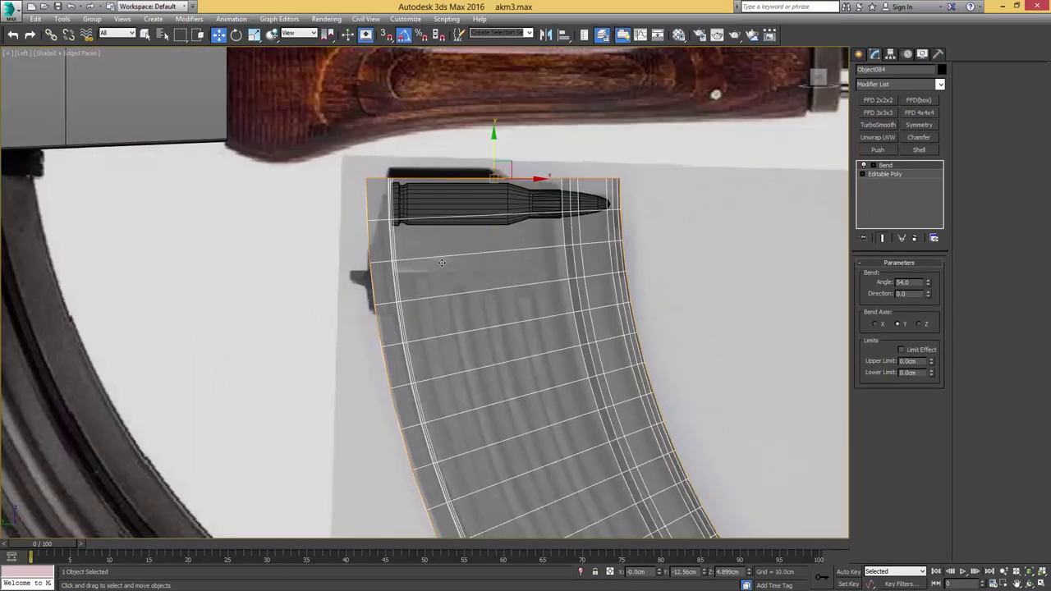
pyautogui.scroll(-2, 442, 263)
pyautogui.moveTo(758, 271); pyautogui.dragTo(760, 235, button='middle')
pyautogui.hotkey('alt', 'c')
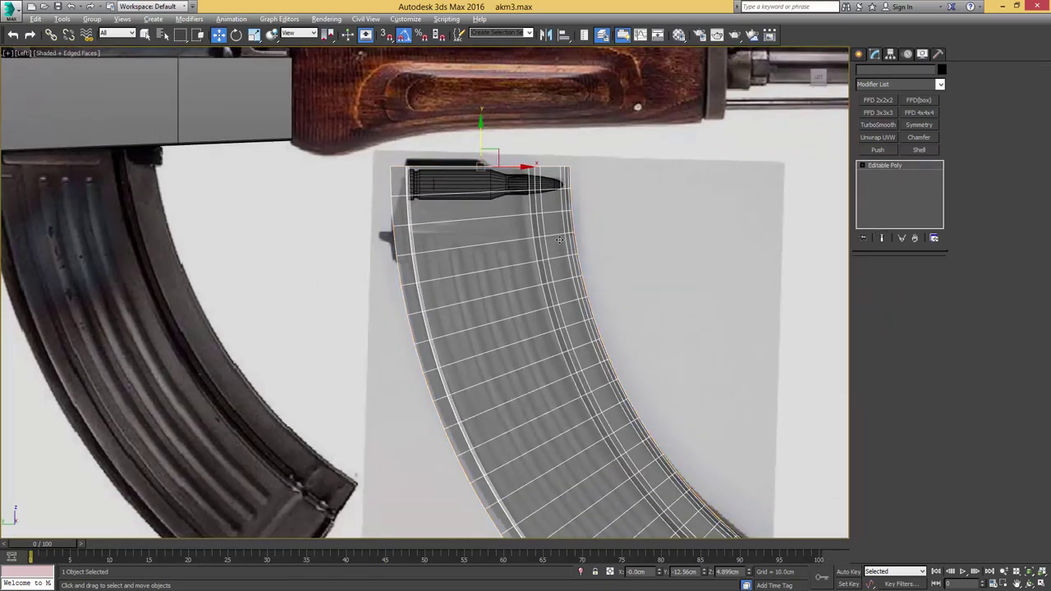
# Step: Delete the protruding rear-side polygons in the magazine's upper rows so the back edge follows the reference photo
pyautogui.moveTo(498, 250); pyautogui.dragTo(553, 248, button='middle')
pyautogui.scroll(3, 554, 245)
pyautogui.moveTo(514, 216); pyautogui.dragTo(642, 327, button='middle')
pyautogui.scroll(1, 642, 327)
pyautogui.press('4')
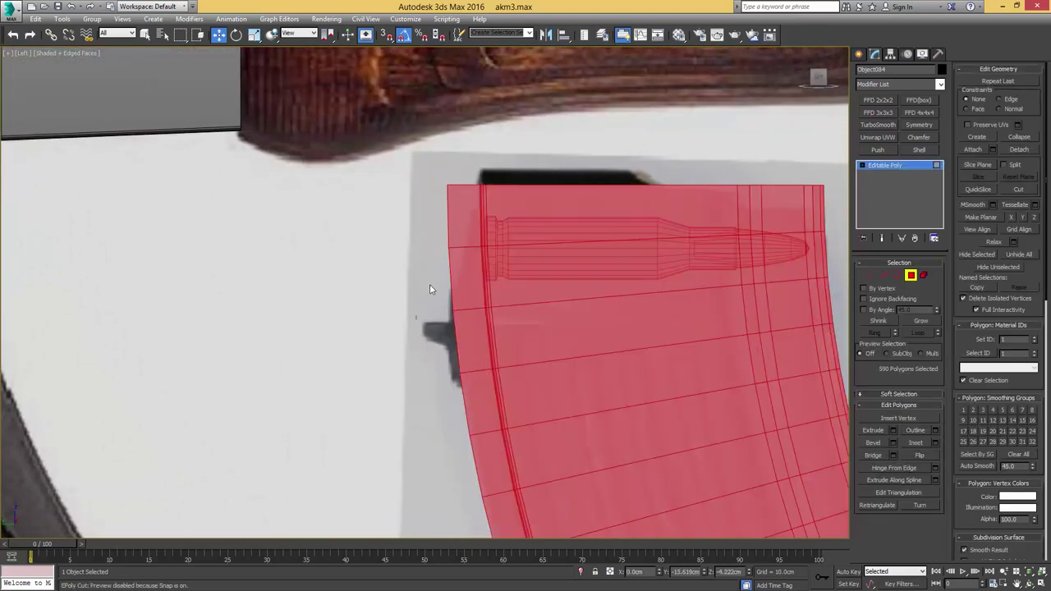
pyautogui.moveTo(471, 222); pyautogui.dragTo(472, 223)
pyautogui.press('Delete')
# Step: Select the magazine's top rear and side edges and extrude them upward about 0.28 cm to start the raised lip
pyautogui.moveTo(721, 230); pyautogui.dragTo(550, 262, button='middle')
pyautogui.scroll(6, 549, 261)
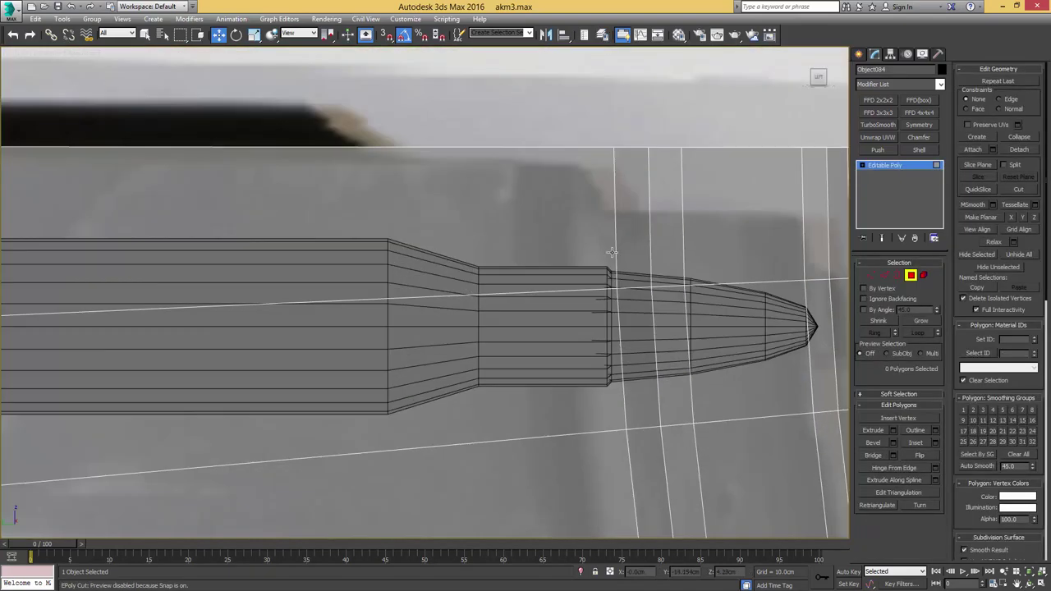
pyautogui.scroll(-3, 628, 234)
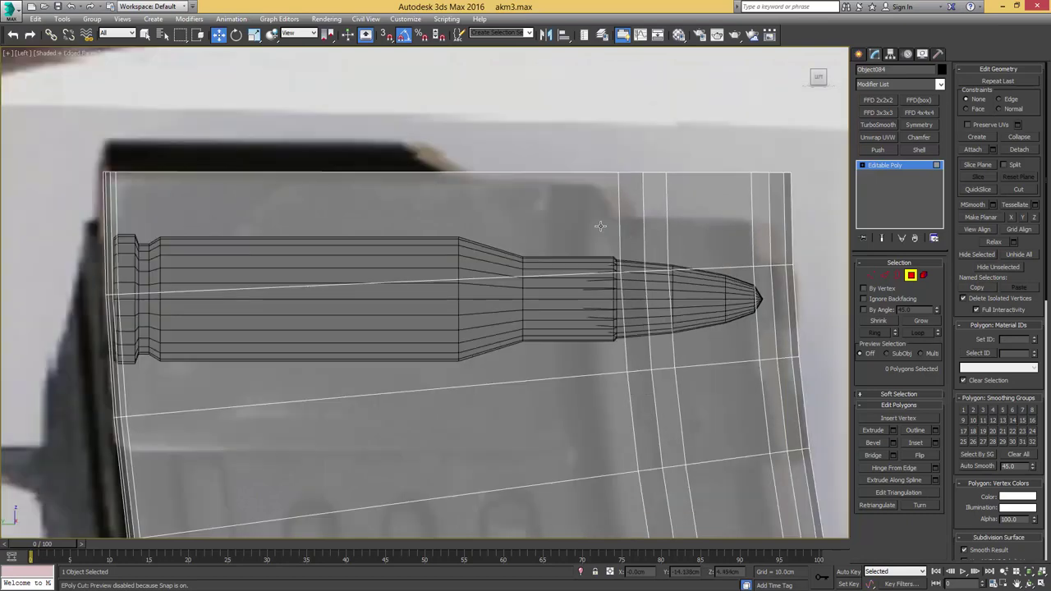
pyautogui.scroll(-4, 591, 224)
pyautogui.scroll(2, 490, 211)
pyautogui.press('2')
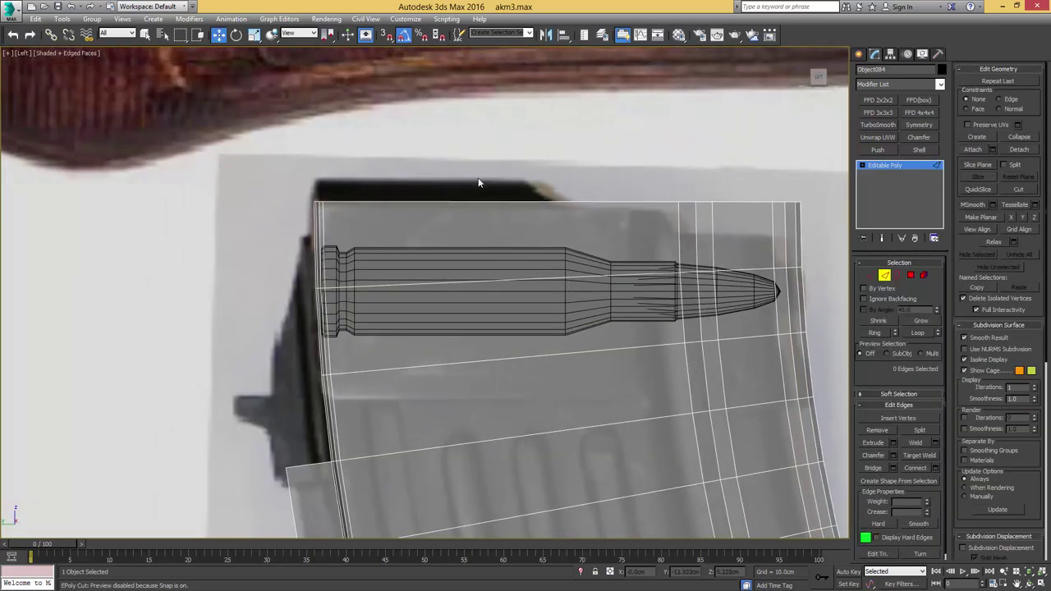
pyautogui.doubleClick(342, 209)
pyautogui.keyDown('alt'); pyautogui.moveTo(446, 289); pyautogui.dragTo(446, 289); pyautogui.keyUp('alt')
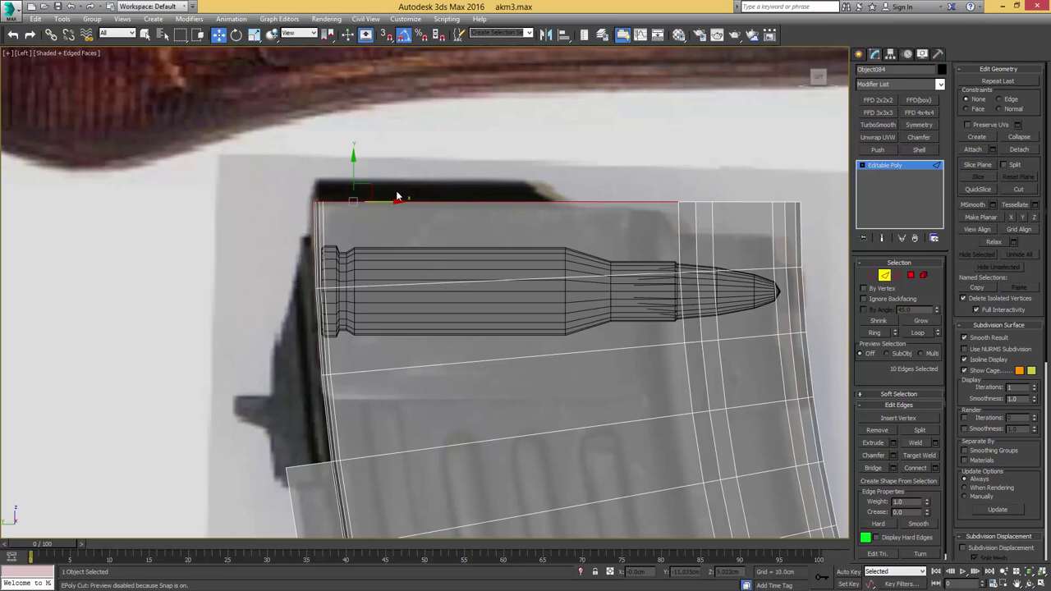
pyautogui.keyDown('shift'); pyautogui.moveTo(353, 170); pyautogui.dragTo(354, 148); pyautogui.keyUp('shift')
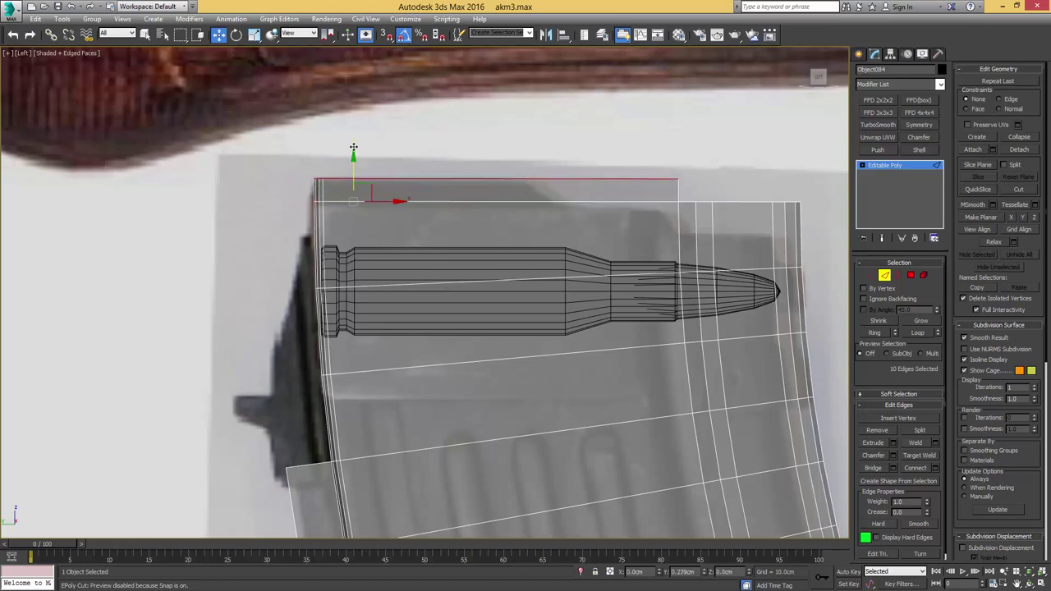
pyautogui.scroll(2, 541, 175)
# Step: Connect a vertical edge across the raised strip, slide it to the lip's front end, and add a horizontal edge loop behind it
pyautogui.press('2')
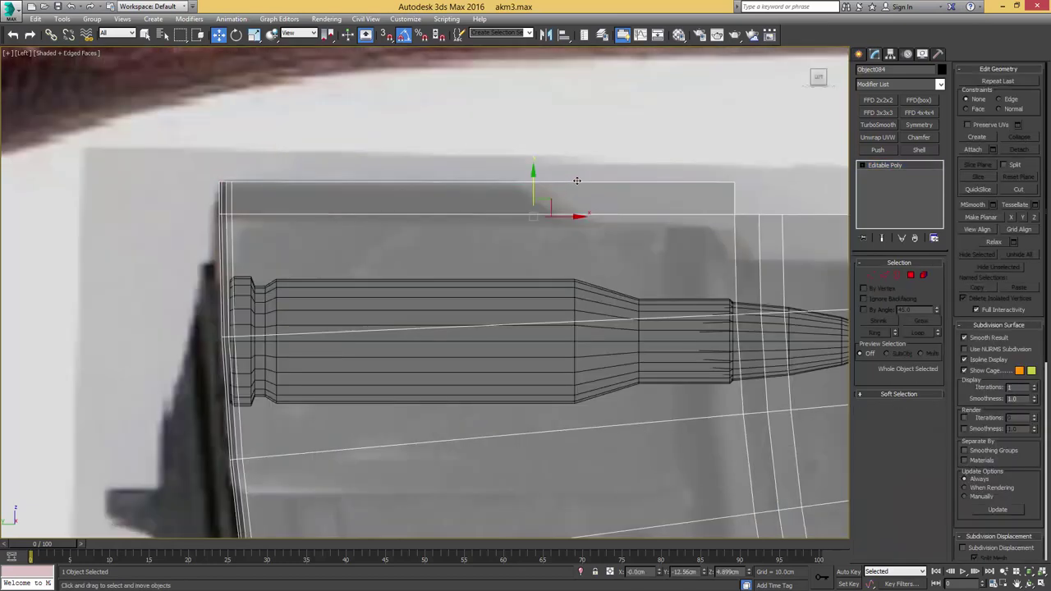
pyautogui.press('2')
pyautogui.press('q')
pyautogui.moveTo(575, 195); pyautogui.dragTo(582, 232)
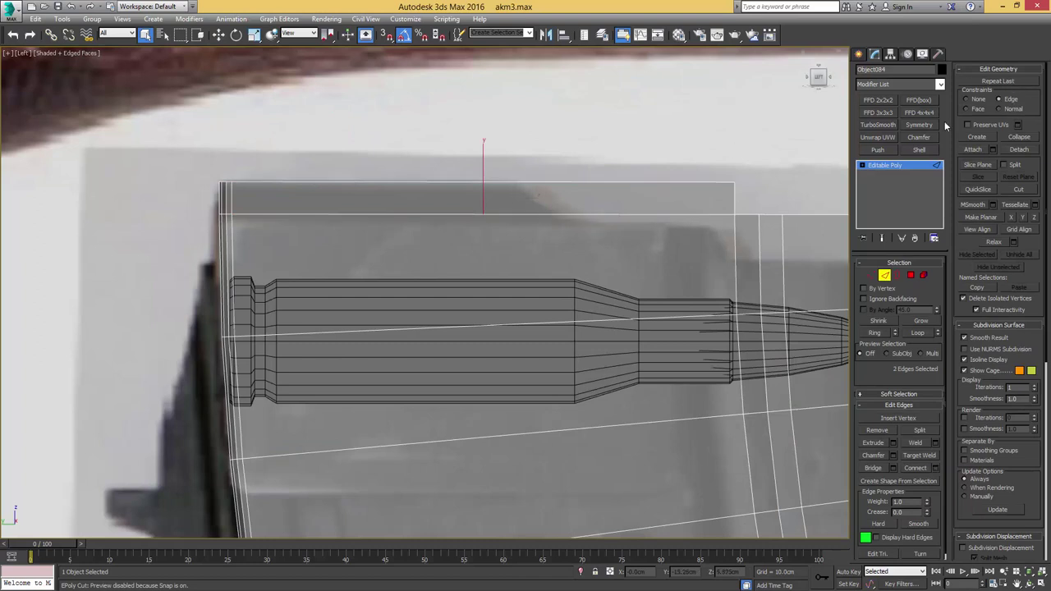
pyautogui.press('w')
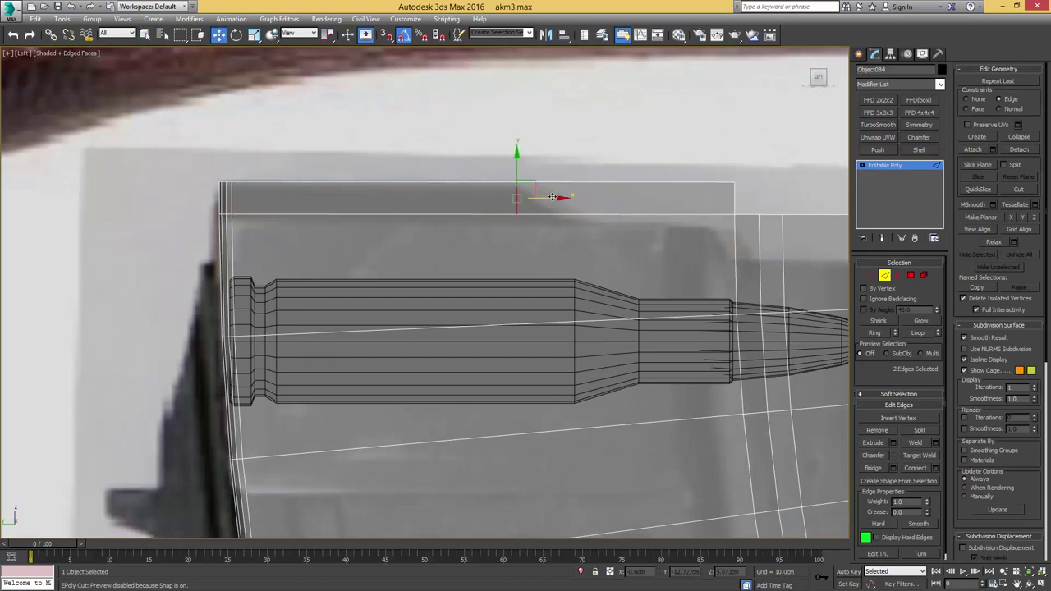
pyautogui.moveTo(207, 202); pyautogui.dragTo(539, 199)
pyautogui.hotkey('ctrl', 'shift', 'e')
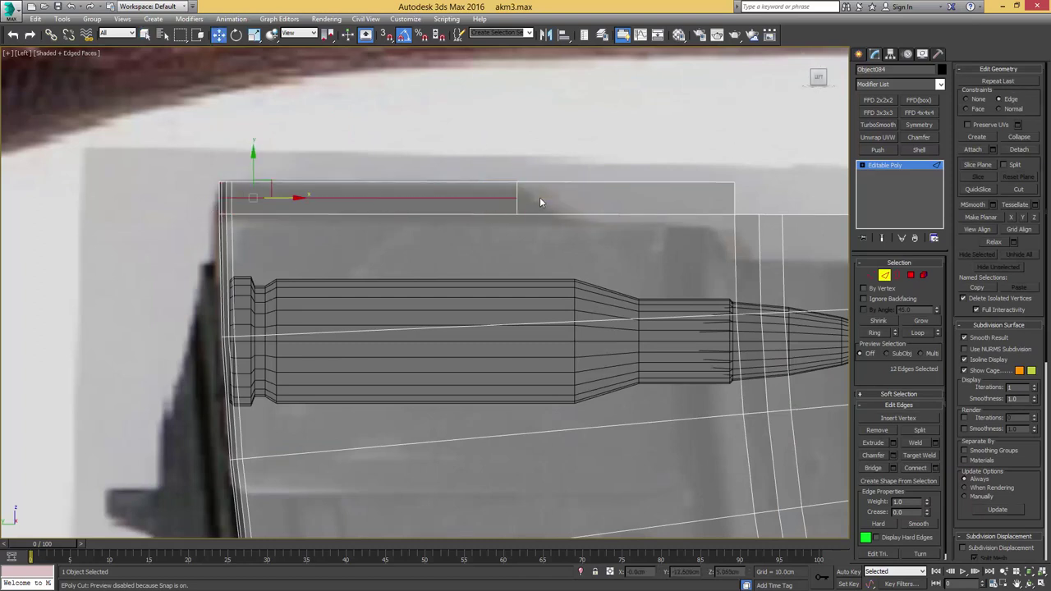
# Step: Slide the vertices at the lip's front end forward along their edges to form the sloped profile in the reference
pyautogui.scroll(2, 509, 200)
pyautogui.press('1')
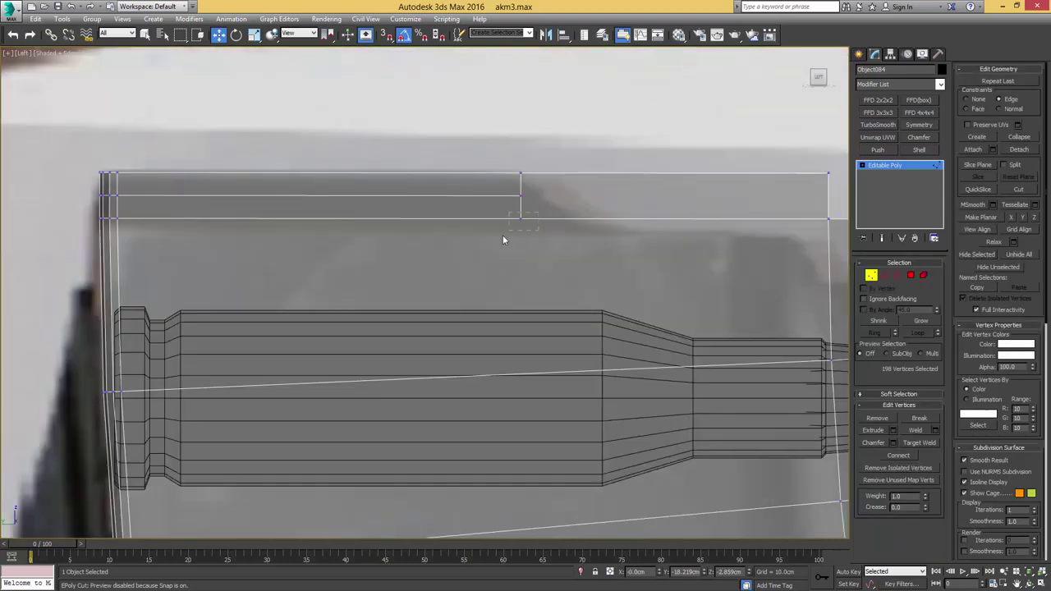
pyautogui.click(520, 218)
pyautogui.moveTo(610, 223); pyautogui.dragTo(619, 223)
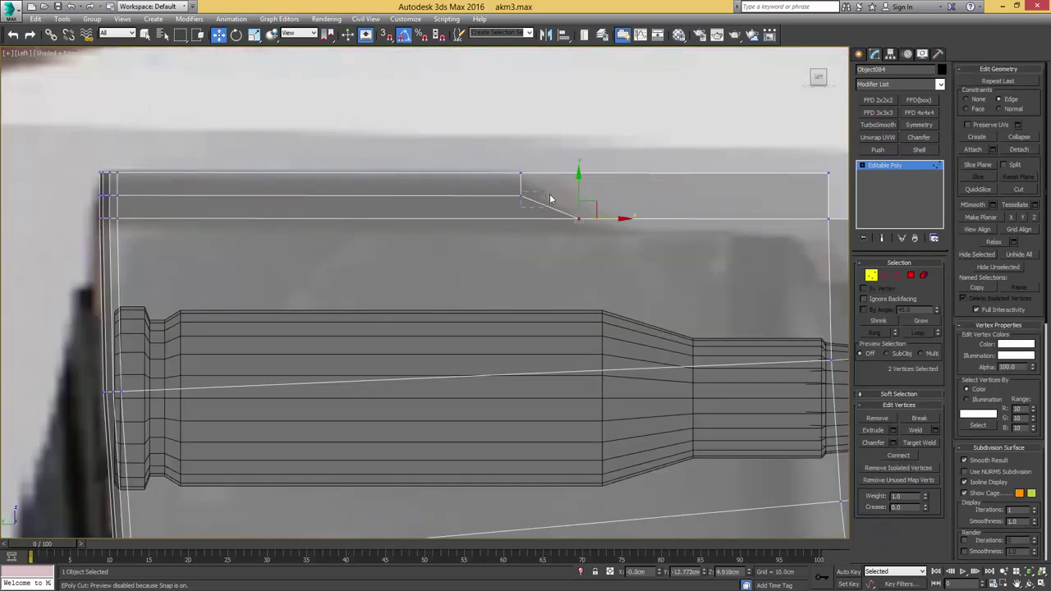
pyautogui.click(542, 204)
pyautogui.moveTo(554, 189); pyautogui.dragTo(573, 196)
# Step: Delete the surplus raised-strip polygons in front of the lip's slope
pyautogui.scroll(-3, 573, 196)
pyautogui.moveTo(662, 212); pyautogui.dragTo(576, 169, button='middle')
pyautogui.scroll(2, 596, 198)
pyautogui.press('2')
pyautogui.press('q')
pyautogui.click(585, 171)
pyautogui.press('Delete')
pyautogui.click(584, 155)
pyautogui.press('Delete')
pyautogui.scroll(1, 576, 169)
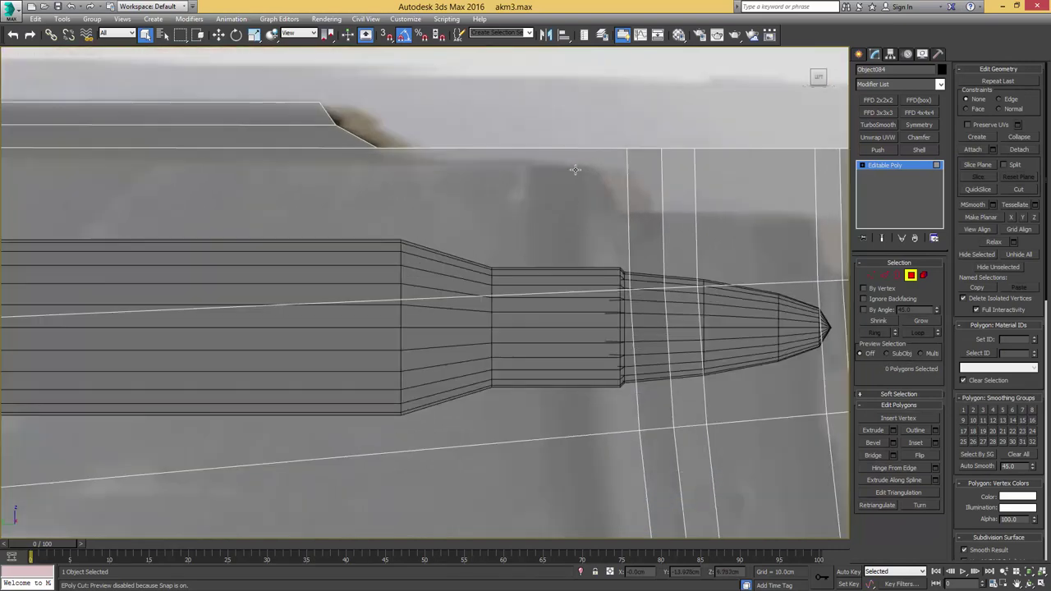
# Step: Connect the vertical edges above the cartridge tip with a new horizontal edge loop at the reference's front step
pyautogui.scroll(-2, 576, 170)
pyautogui.scroll(1, 609, 177)
pyautogui.press('1')
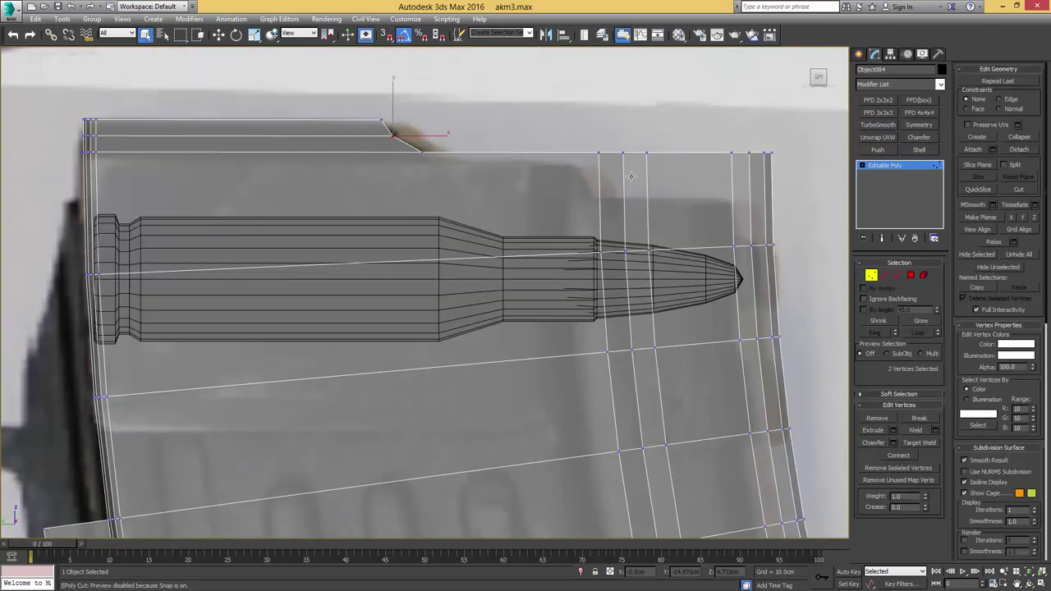
pyautogui.press('2')
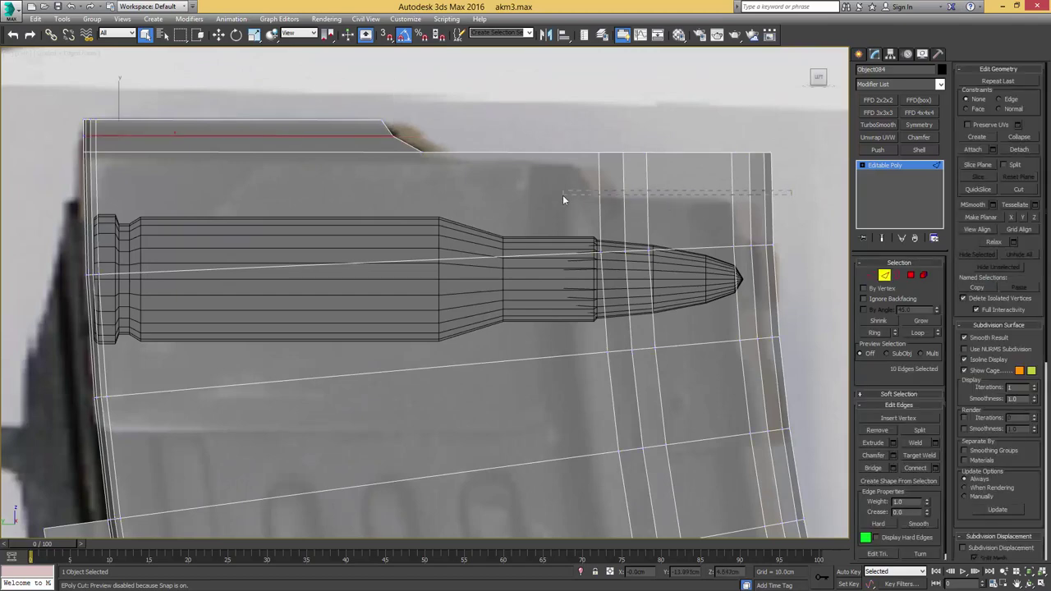
pyautogui.moveTo(562, 195); pyautogui.dragTo(547, 196)
pyautogui.hotkey('ctrl', 'shift', 'e')
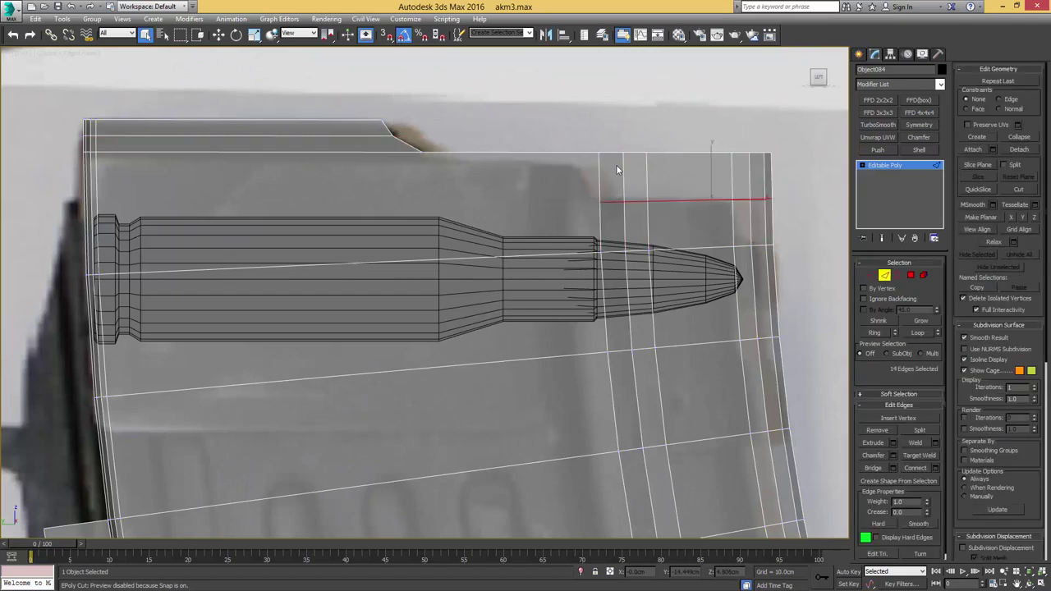
# Step: Move the vertices at the rear end of the new front loop upward to shape the curved transition of the step
pyautogui.scroll(2, 617, 168)
pyautogui.press('1')
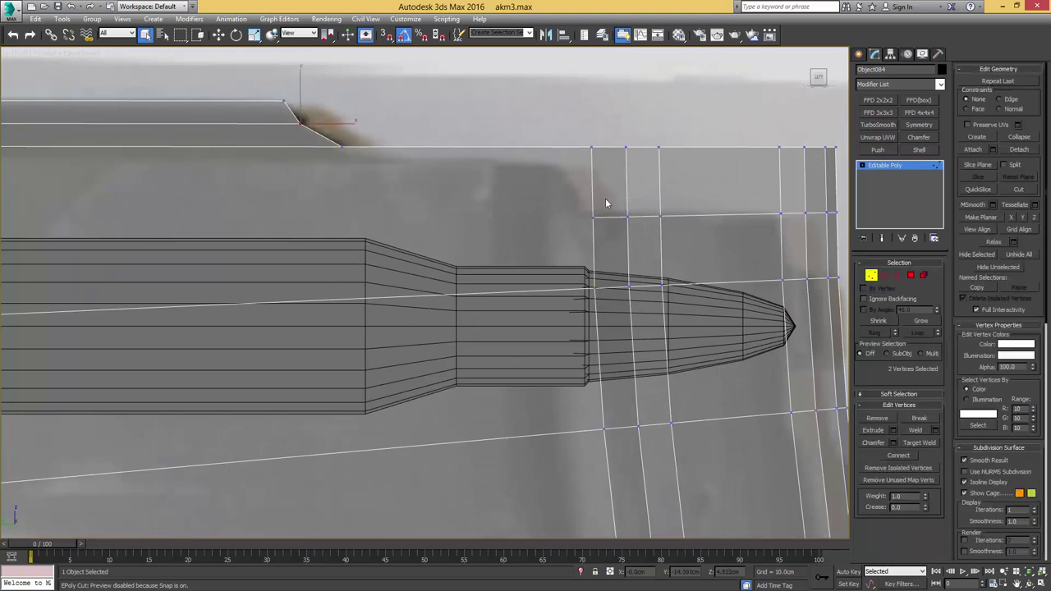
pyautogui.moveTo(577, 238); pyautogui.dragTo(576, 239)
pyautogui.press('w')
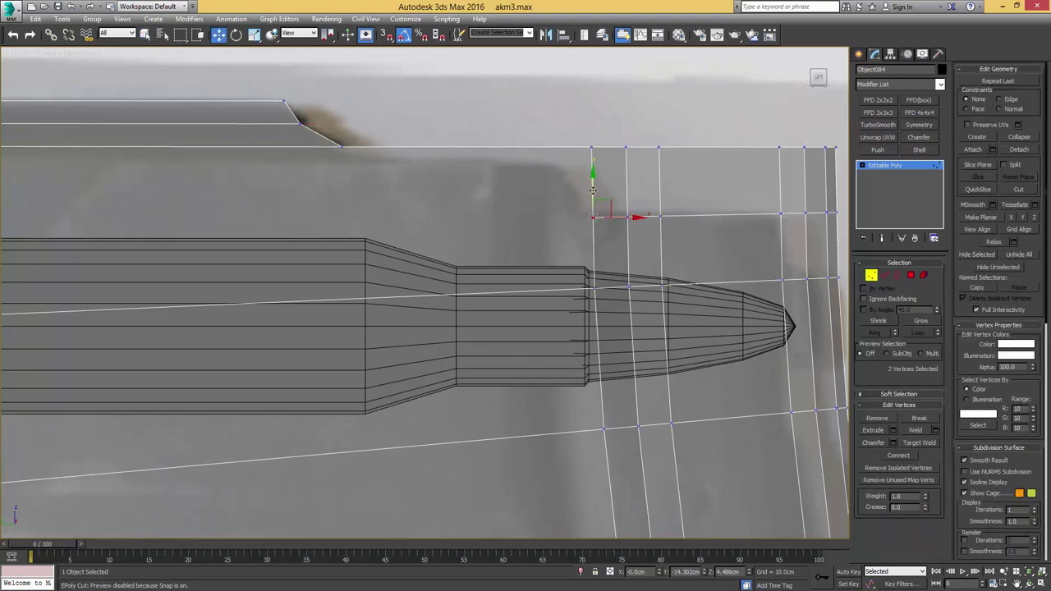
pyautogui.moveTo(593, 148); pyautogui.dragTo(593, 153)
pyautogui.moveTo(646, 211); pyautogui.dragTo(620, 233)
pyautogui.moveTo(627, 190); pyautogui.dragTo(626, 181)
# Step: Delete the polygons above the front loop to cut the step into the magazine's top edge
pyautogui.scroll(-3, 628, 184)
pyautogui.press('4')
pyautogui.press('q')
pyautogui.moveTo(737, 159); pyautogui.dragTo(623, 178)
pyautogui.press('Delete')
pyautogui.moveTo(414, 203); pyautogui.dragTo(476, 188, button='middle')
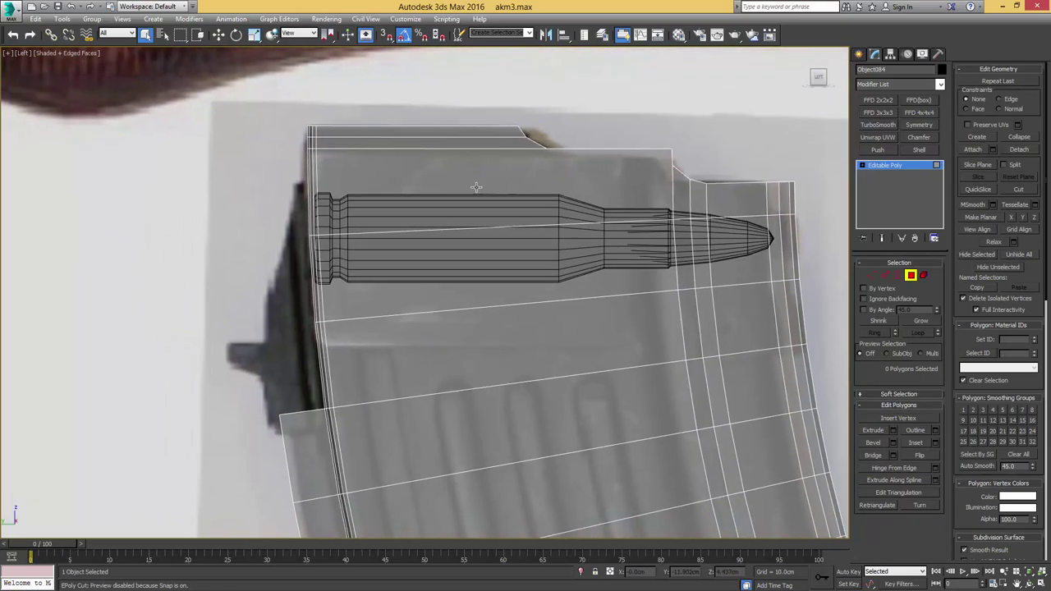
# Step: Select the raised lip's polygons and examine their fit against the receiver in the front view
pyautogui.moveTo(448, 144); pyautogui.dragTo(562, 174, button='middle')
pyautogui.moveTo(591, 130); pyautogui.dragTo(404, 177)
pyautogui.scroll(-2, 496, 173)
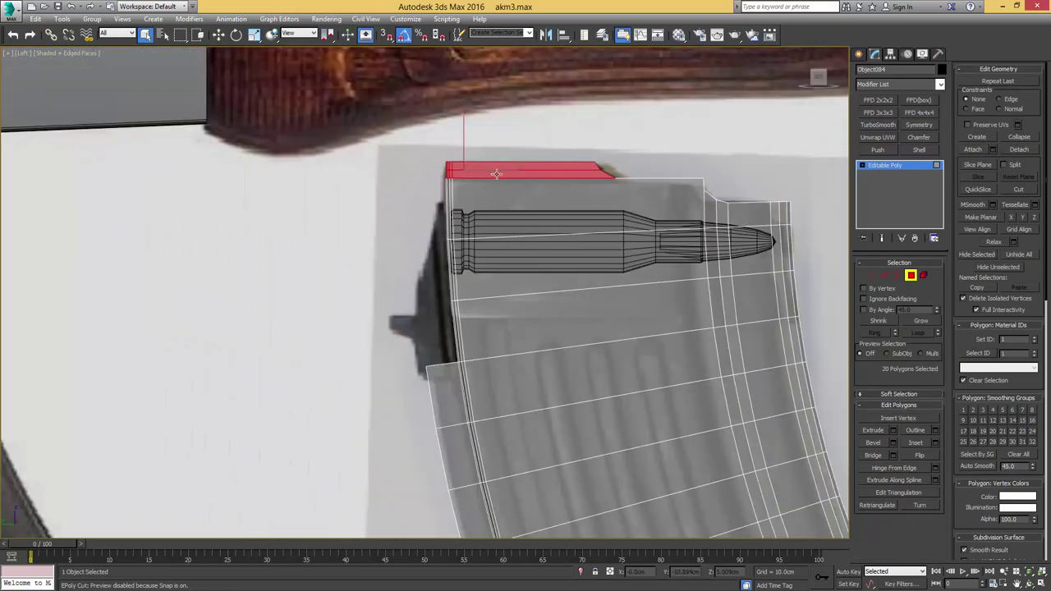
pyautogui.keyDown('alt'); pyautogui.moveTo(496, 173); pyautogui.dragTo(511, 188, button='middle'); pyautogui.keyUp('alt')
pyautogui.press('f')
pyautogui.press('z')
pyautogui.scroll(-3, 468, 185)
pyautogui.scroll(-5, 511, 189)
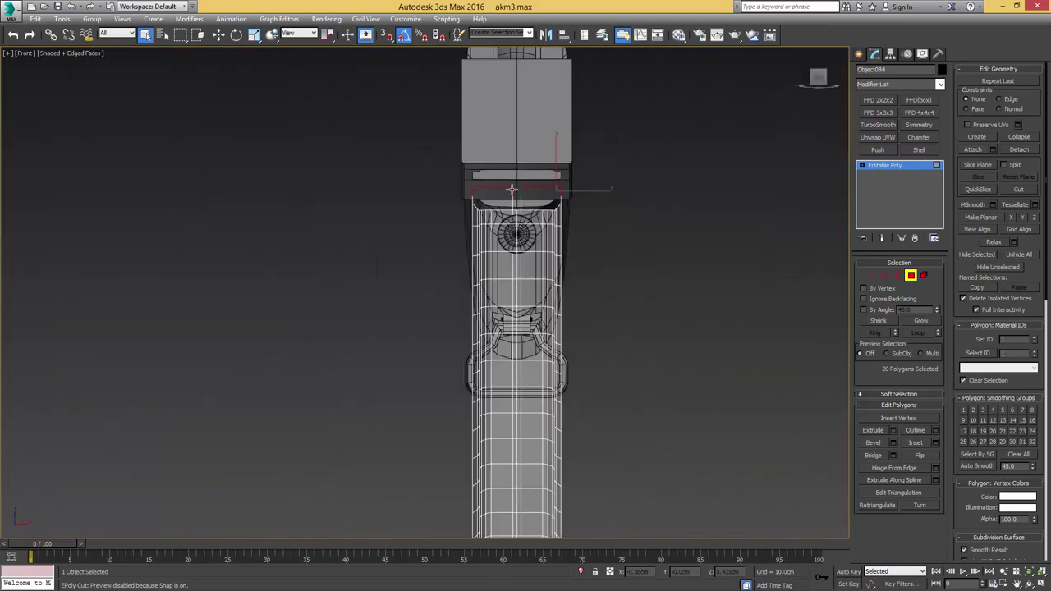
pyautogui.scroll(-3, 528, 222)
pyautogui.scroll(8, 515, 205)
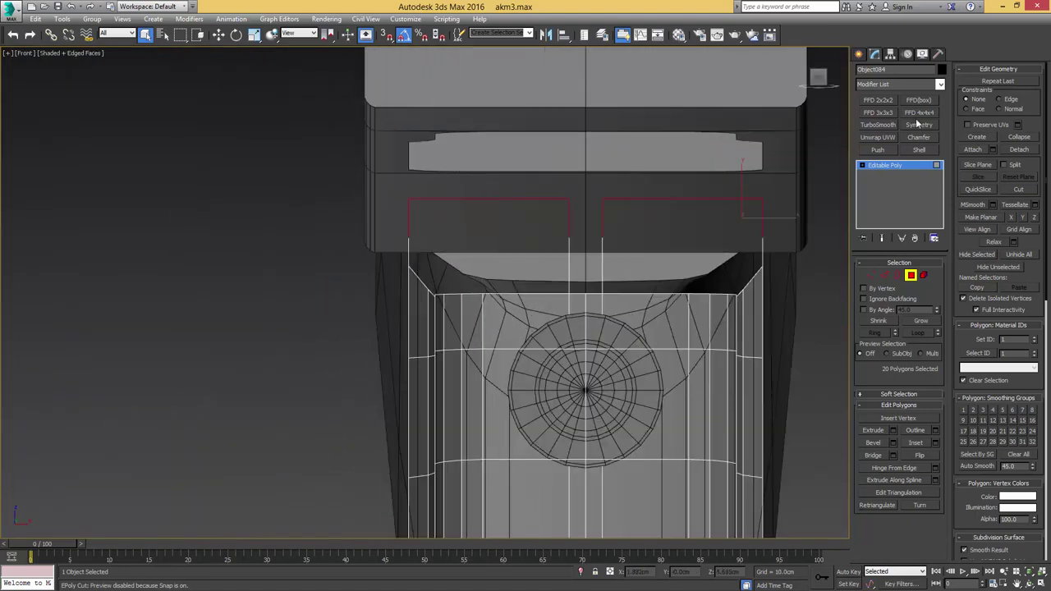
# Step: Select one lengthwise half of the magazine in the front view and delete its polygons
pyautogui.scroll(-7, 721, 243)
pyautogui.moveTo(676, 270); pyautogui.dragTo(683, 175, button='middle')
pyautogui.scroll(-2, 683, 176)
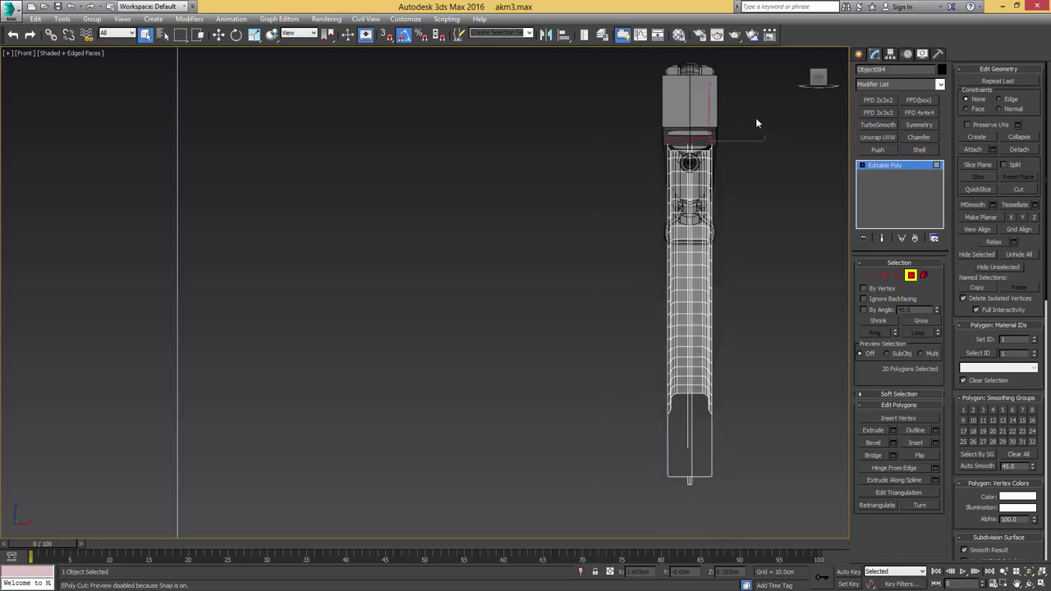
pyautogui.moveTo(755, 117); pyautogui.dragTo(690, 495)
pyautogui.scroll(4, 686, 312)
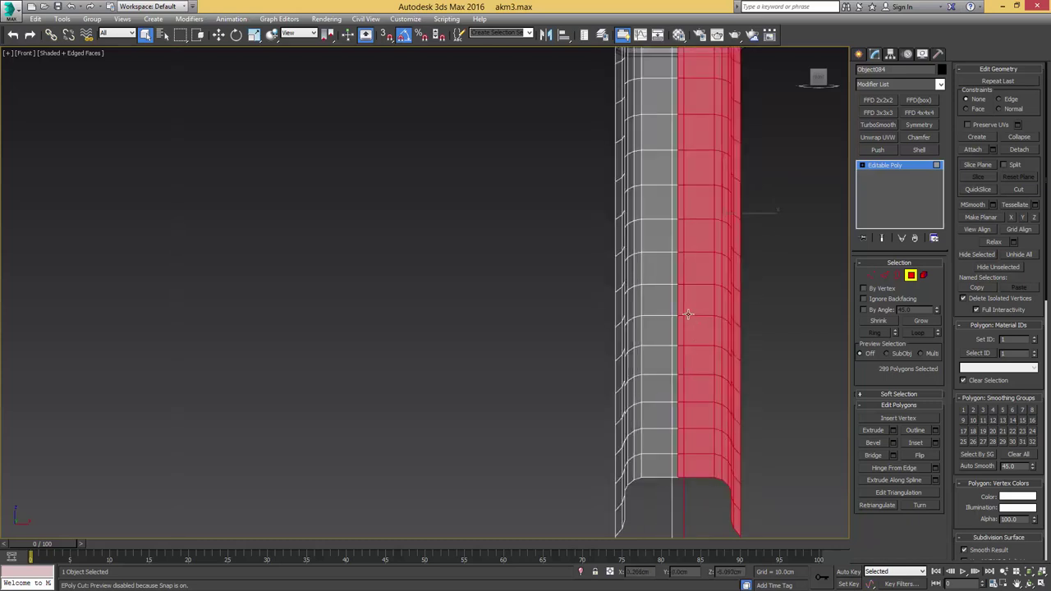
pyautogui.press('Delete')
# Step: Select all raised rear lip polygons on the remaining half and convert the selection to vertices
pyautogui.scroll(6, 644, 176)
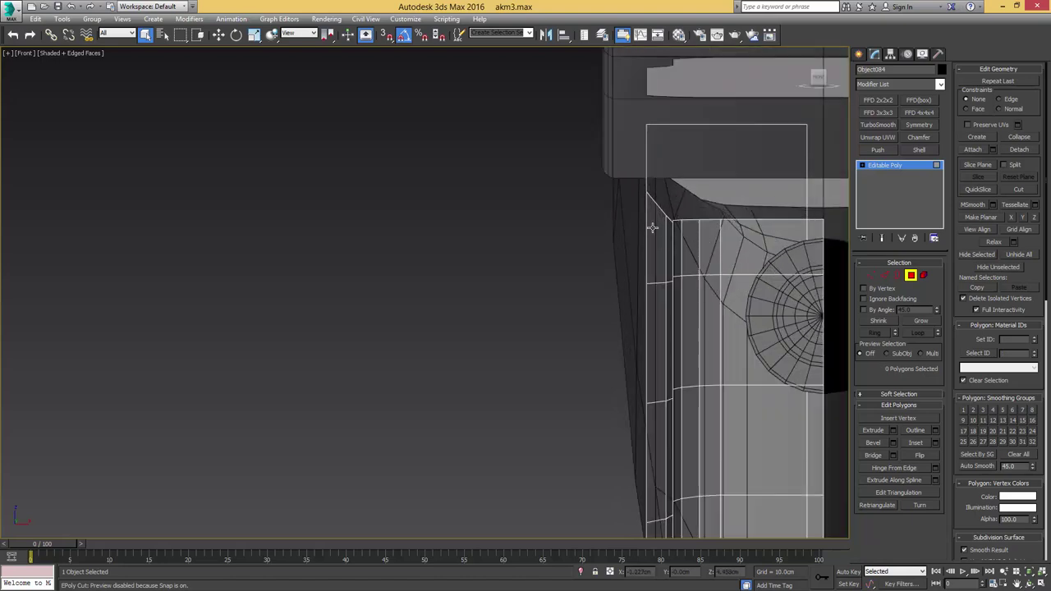
pyautogui.scroll(2, 654, 223)
pyautogui.press('1')
pyautogui.click(664, 213)
pyautogui.scroll(-5, 657, 215)
pyautogui.keyDown('alt'); pyautogui.moveTo(654, 212); pyautogui.dragTo(683, 216, button='middle'); pyautogui.keyUp('alt')
pyautogui.scroll(3, 578, 169)
pyautogui.press('4')
pyautogui.click(591, 214)
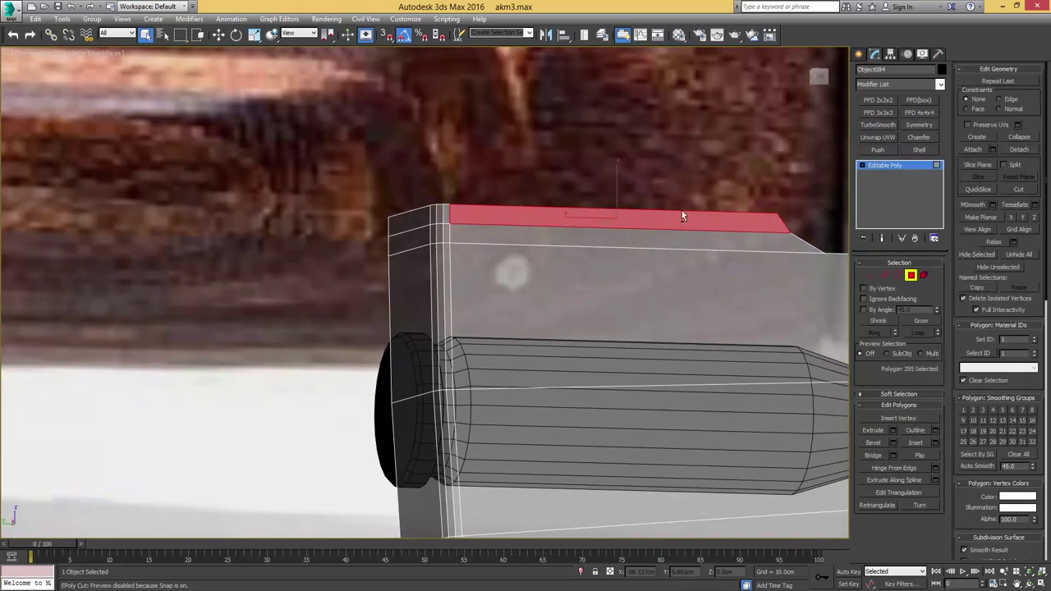
pyautogui.moveTo(440, 218); pyautogui.dragTo(430, 229)
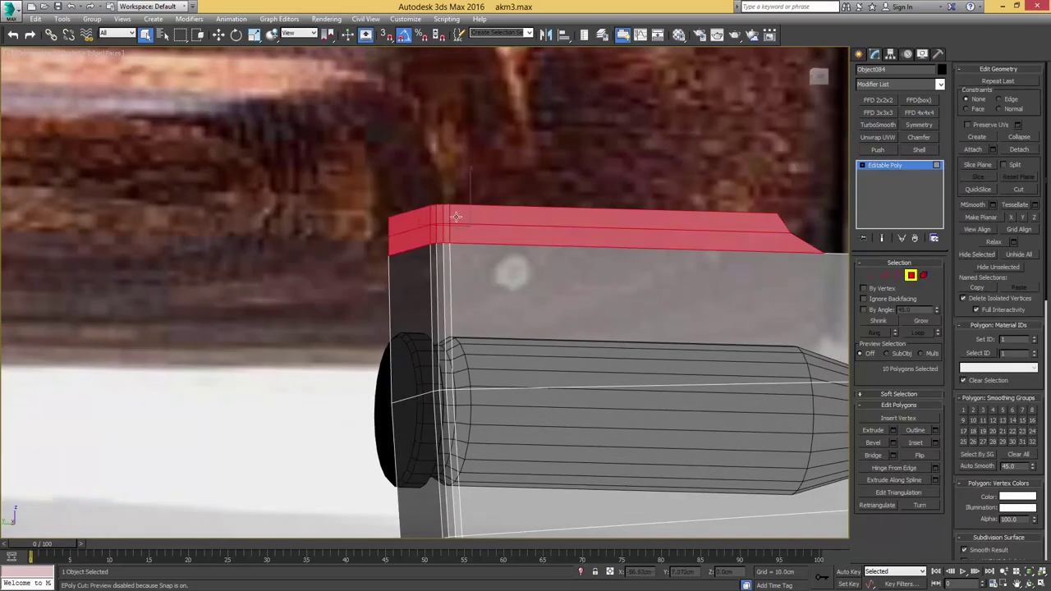
pyautogui.keyDown('ctrl'); pyautogui.click(871, 276); pyautogui.keyUp('ctrl')
# Step: Apply an FFD 3x3x3 to the lip vertices, shift its upper control points inward to bend the lip, and collapse it
pyautogui.keyDown('alt'); pyautogui.moveTo(476, 248); pyautogui.dragTo(436, 251, button='middle'); pyautogui.keyUp('alt')
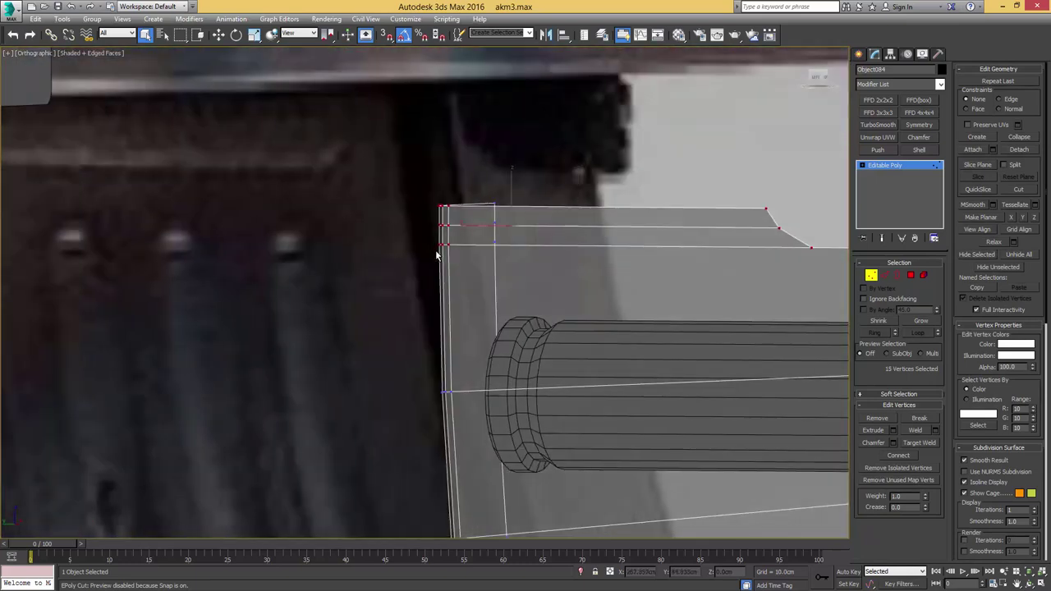
pyautogui.press('f')
pyautogui.scroll(-5, 472, 233)
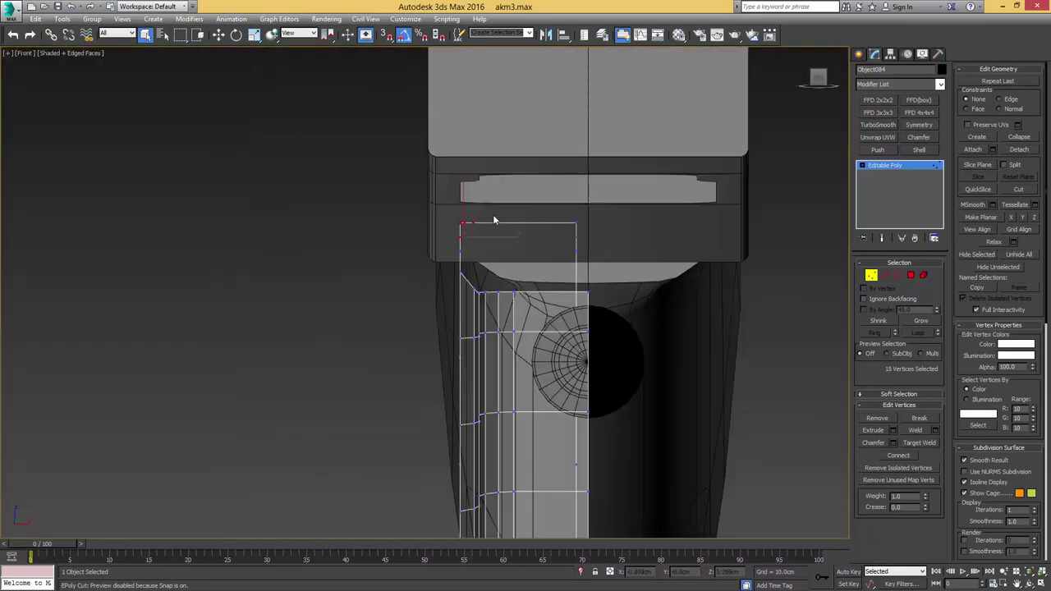
pyautogui.click(883, 112)
pyautogui.scroll(4, 444, 234)
pyautogui.press('w')
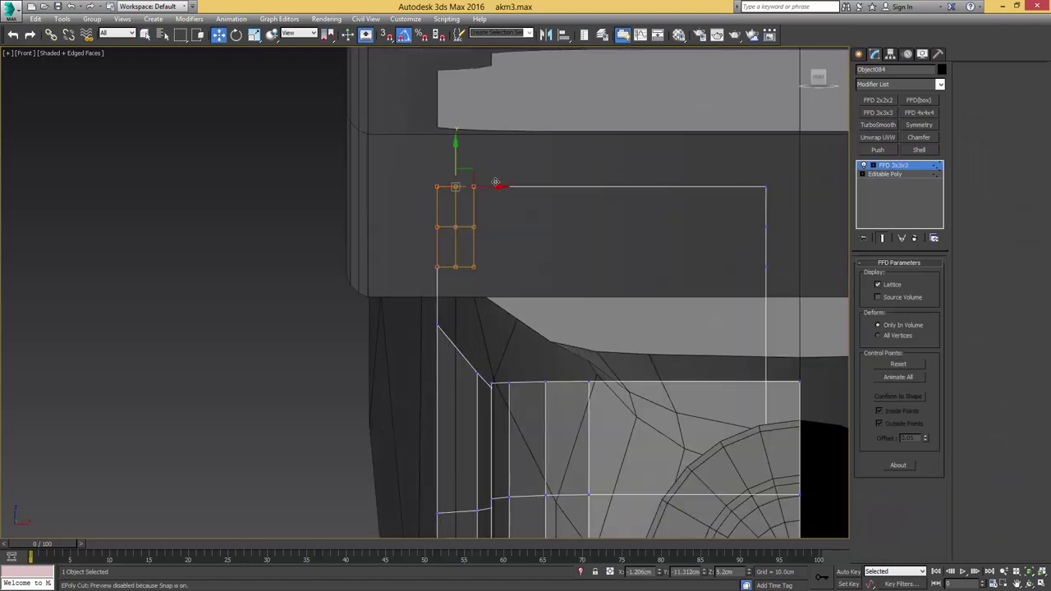
pyautogui.moveTo(496, 187); pyautogui.dragTo(570, 200)
pyautogui.scroll(-4, 563, 229)
pyautogui.scroll(1, 563, 229)
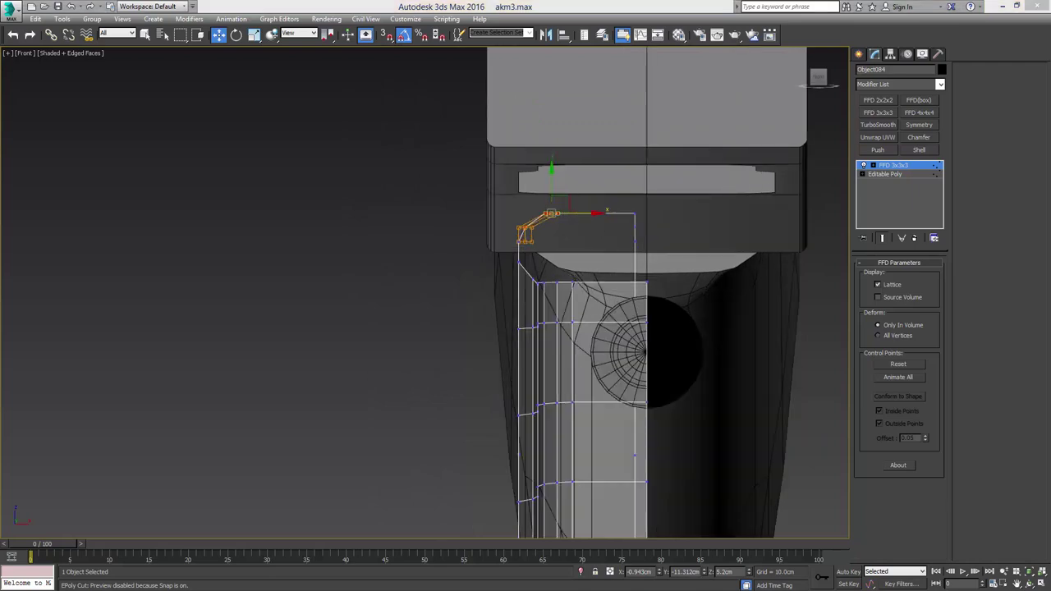
pyautogui.hotkey('ctrl', 'e')
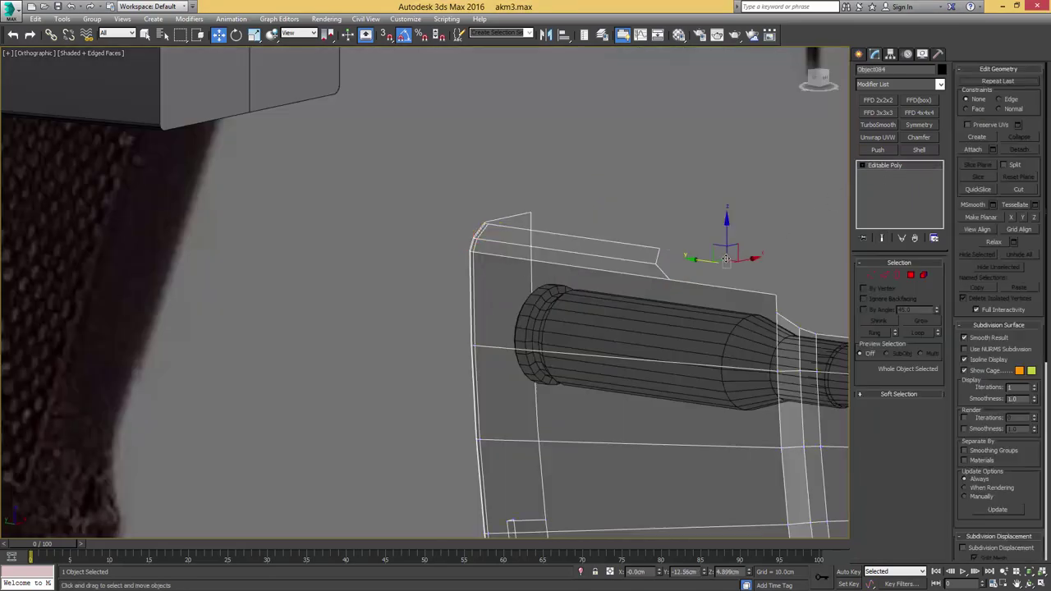
# Step: Turn off the see-through display of the magazine half and exit edge editing
pyautogui.moveTo(692, 299); pyautogui.dragTo(639, 231, button='middle')
pyautogui.scroll(-4, 639, 231)
pyautogui.hotkey('alt', 'x')
pyautogui.moveTo(708, 303); pyautogui.dragTo(630, 225, button='middle')
pyautogui.scroll(2, 630, 225)
pyautogui.press('q')
pyautogui.press('2')
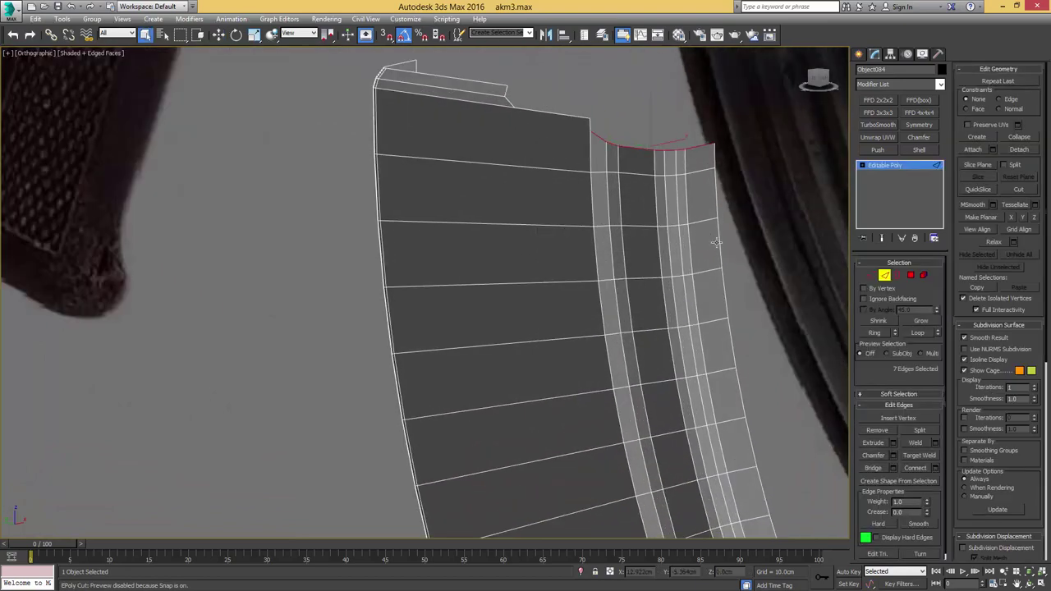
pyautogui.click(718, 243)
pyautogui.press('2')
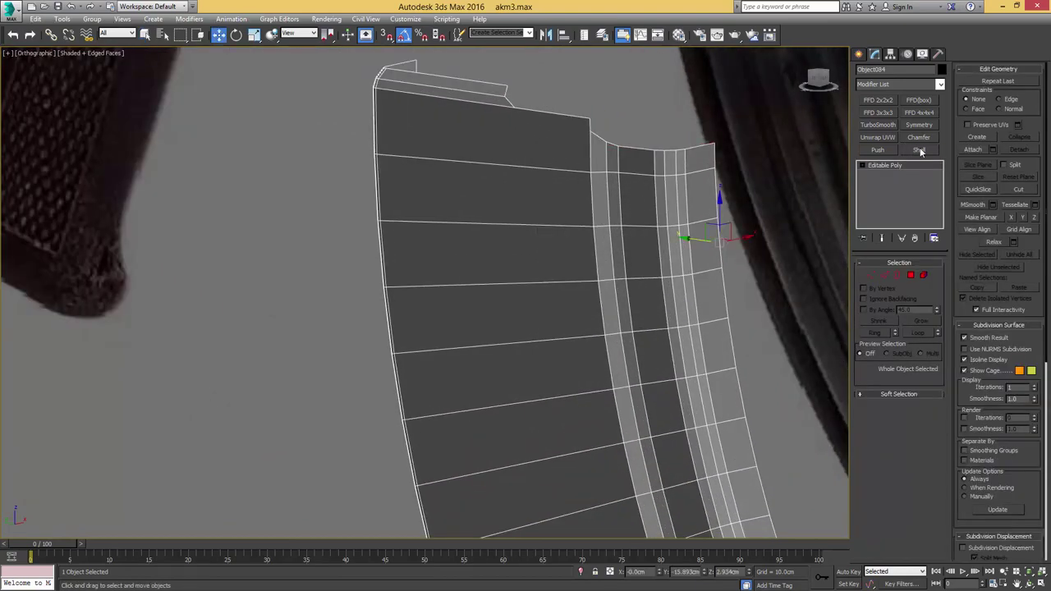
# Step: Mirror the magazine half with a Symmetry modifier using the Z mirror axis
pyautogui.click(917, 125)
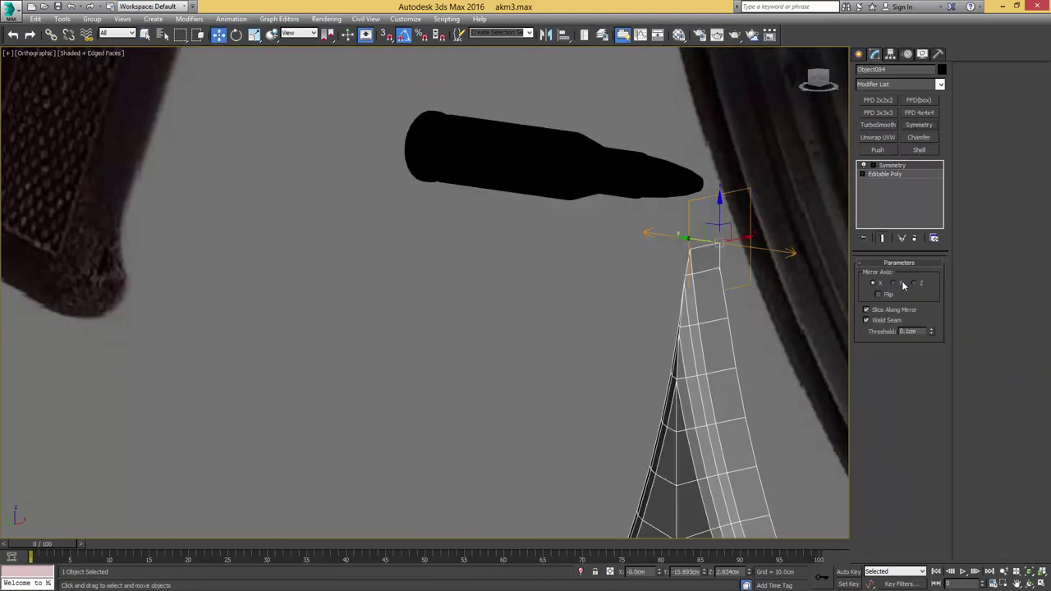
pyautogui.click(903, 284)
pyautogui.click(921, 284)
pyautogui.scroll(-3, 626, 218)
pyautogui.keyDown('alt'); pyautogui.moveTo(626, 219); pyautogui.dragTo(692, 227, button='middle'); pyautogui.keyUp('alt')
pyautogui.moveTo(502, 222); pyautogui.dragTo(585, 220, button='middle')
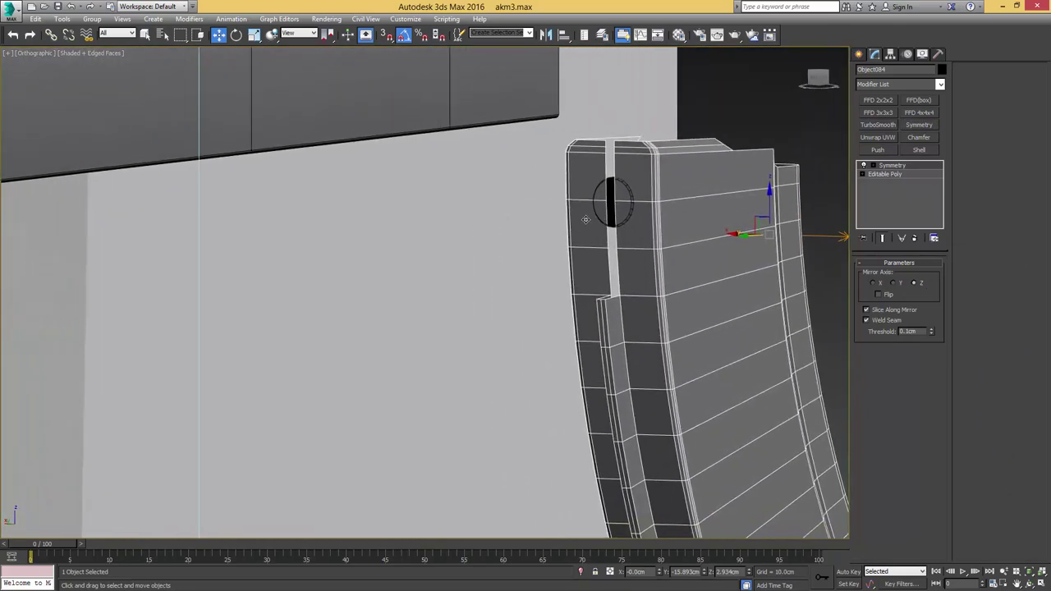
pyautogui.moveTo(1050, 64)
pyautogui.mouseDown()
pyautogui.moveTo(873, 102)
pyautogui.moveTo(631, 97)
pyautogui.moveTo(1050, 101)
pyautogui.moveTo(1050, 83)
pyautogui.mouseUp()
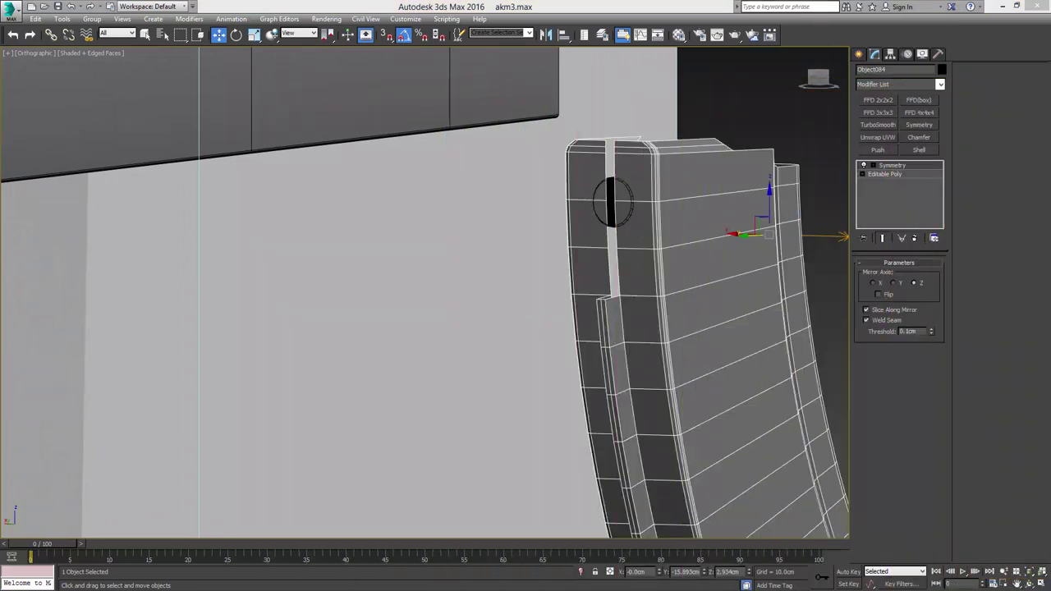
pyautogui.moveTo(592, 182); pyautogui.dragTo(625, 142, button='middle')
pyautogui.scroll(2, 678, 193)
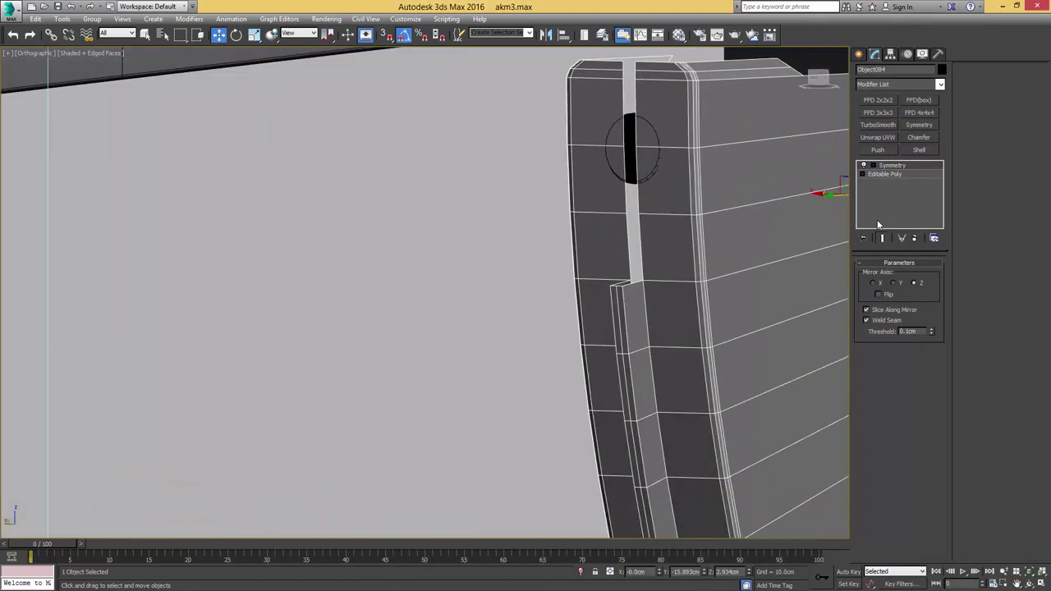
# Step: Return to the Editable Poly and connect the rear wall's crosswise edges above the ledge with a lengthwise edge
pyautogui.click(887, 174)
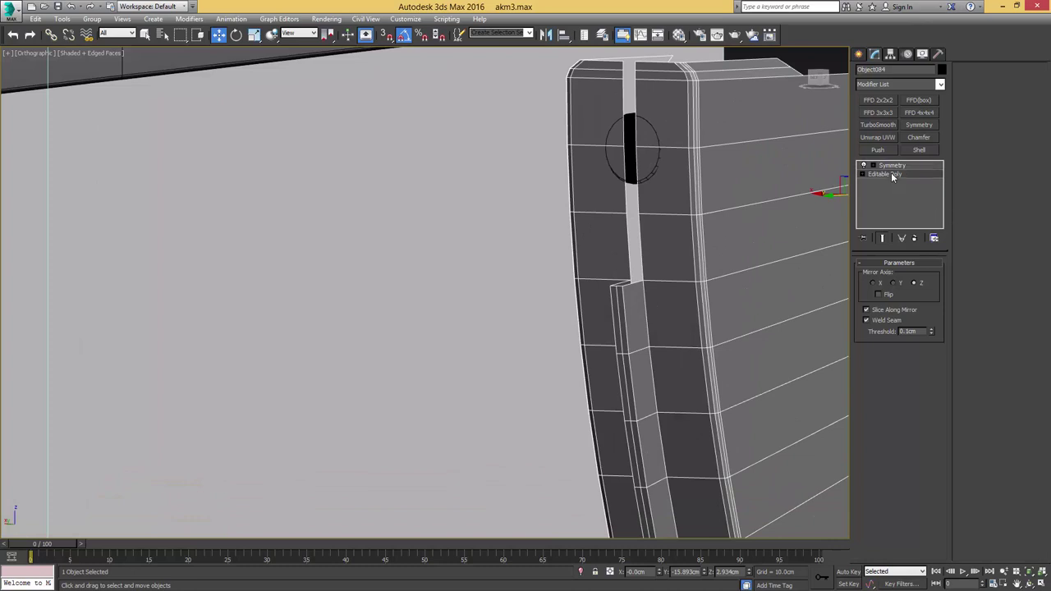
pyautogui.moveTo(622, 268); pyautogui.dragTo(614, 332, button='middle')
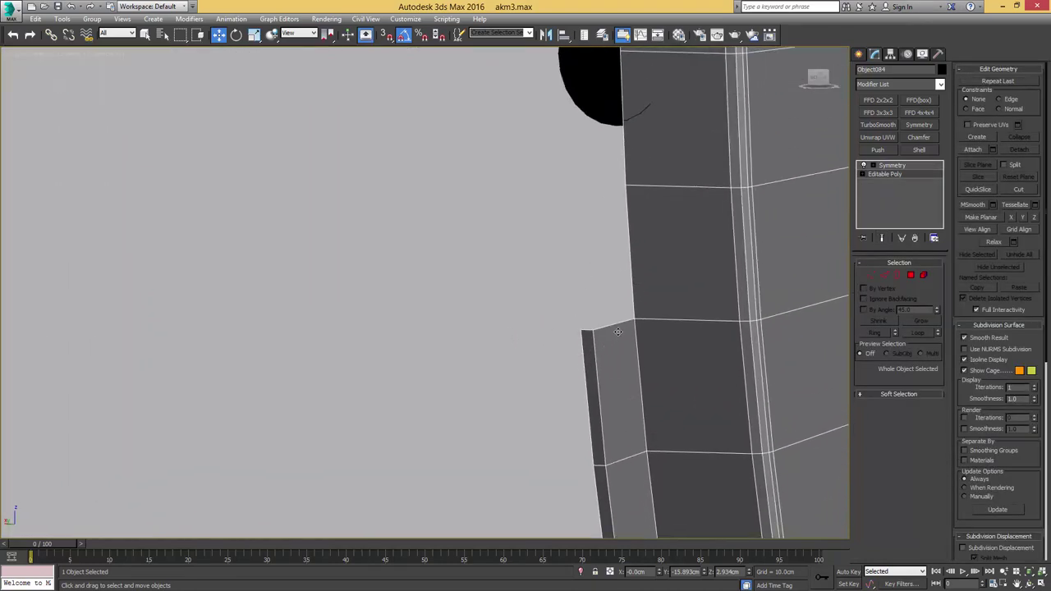
pyautogui.scroll(-3, 619, 332)
pyautogui.press('2')
pyautogui.hotkey('alt', 'c')
pyautogui.click(652, 326)
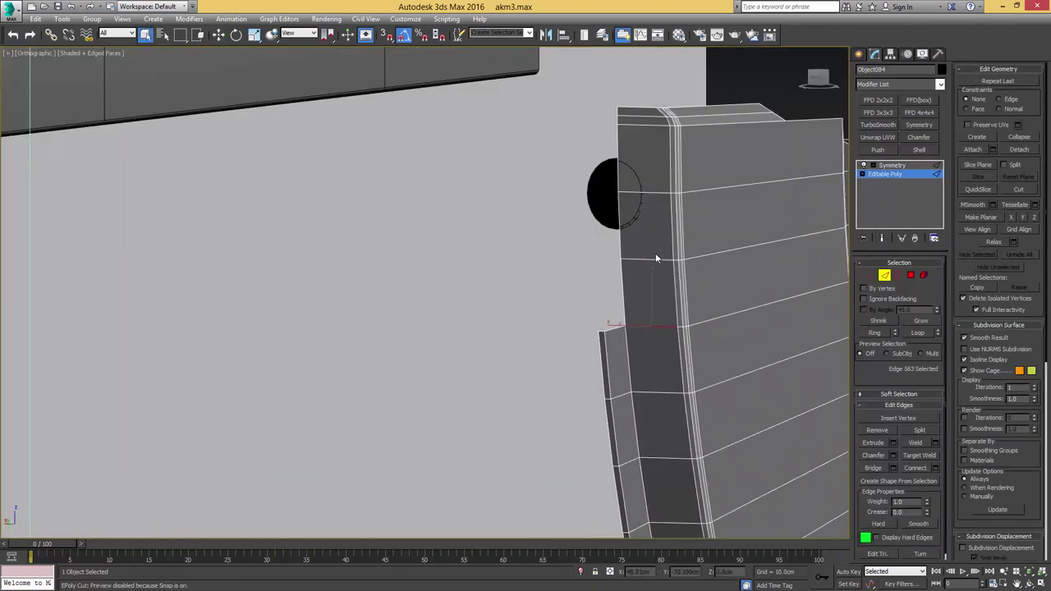
pyautogui.keyDown('ctrl'); pyautogui.click(653, 262); pyautogui.keyUp('ctrl')
pyautogui.moveTo(645, 232); pyautogui.dragTo(655, 283, button='middle')
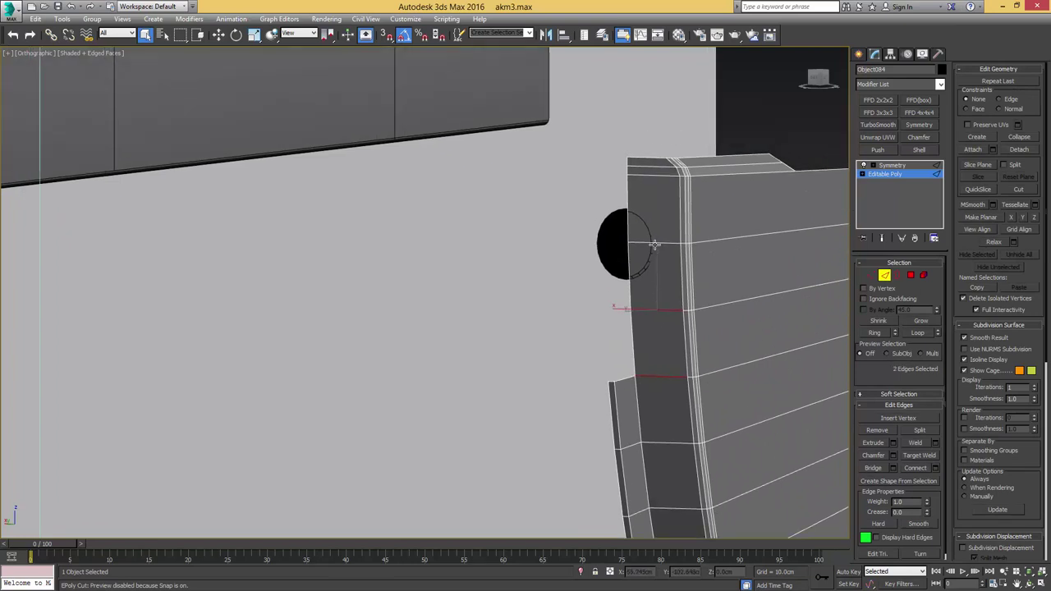
pyautogui.keyDown('ctrl'); pyautogui.click(660, 176); pyautogui.keyUp('ctrl')
pyautogui.hotkey('ctrl', 'shift', 'e')
# Step: Select the rear wall's open border edges above the ledge and extend them as a narrow strip to X 0
pyautogui.moveTo(652, 231); pyautogui.dragTo(648, 196, button='middle')
pyautogui.click(629, 304)
pyautogui.keyDown('alt'); pyautogui.moveTo(629, 303); pyautogui.dragTo(654, 308, button='middle'); pyautogui.keyUp('alt')
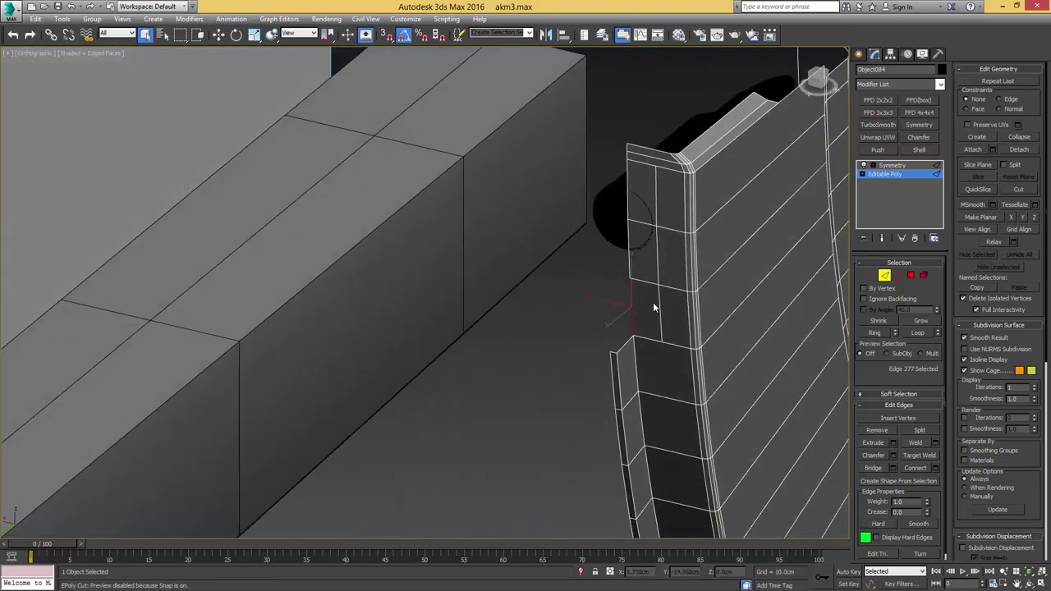
pyautogui.keyDown('ctrl'); pyautogui.click(629, 238); pyautogui.keyUp('ctrl')
pyautogui.keyDown('ctrl'); pyautogui.click(628, 191); pyautogui.keyUp('ctrl')
pyautogui.scroll(3, 622, 170)
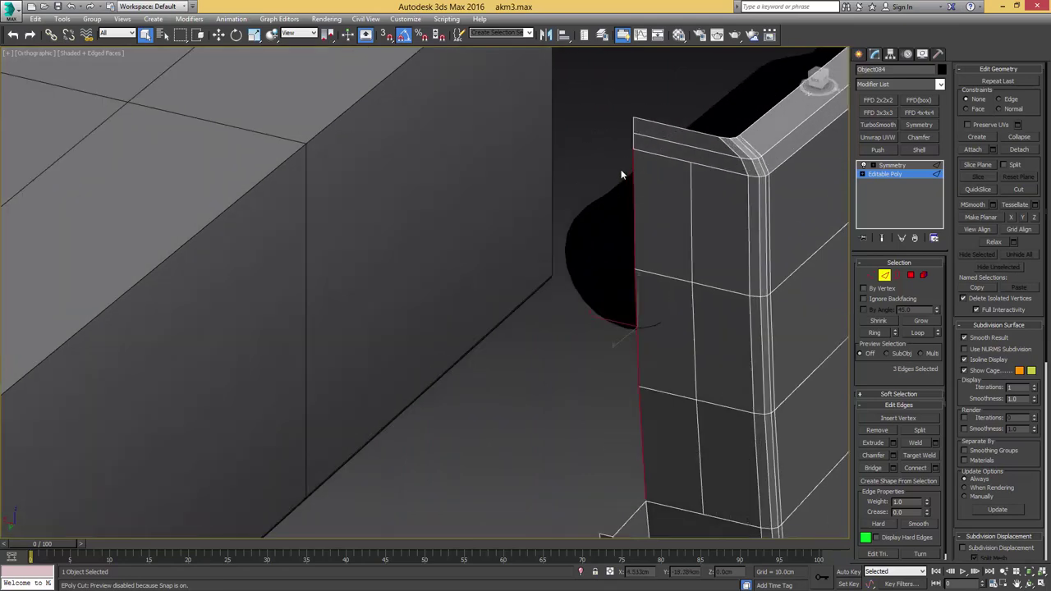
pyautogui.keyDown('ctrl'); pyautogui.moveTo(621, 171); pyautogui.dragTo(671, 210); pyautogui.keyUp('ctrl')
pyautogui.press('w')
pyautogui.keyDown('shift'); pyautogui.moveTo(600, 239); pyautogui.dragTo(592, 237); pyautogui.keyUp('shift')
pyautogui.moveTo(618, 286); pyautogui.dragTo(649, 314, button='middle')
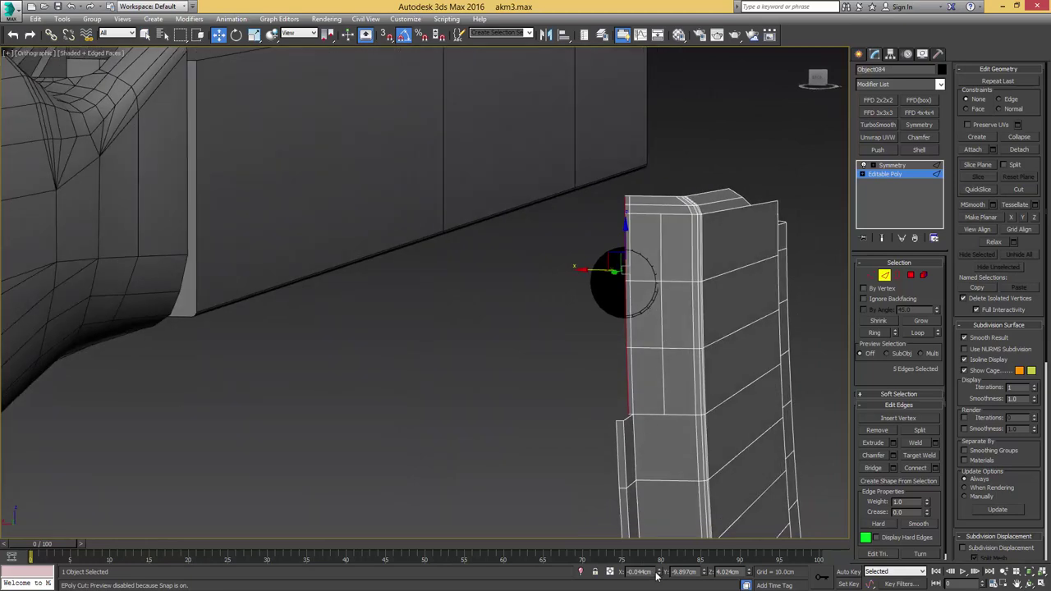
pyautogui.moveTo(622, 441); pyautogui.dragTo(604, 411, button='middle')
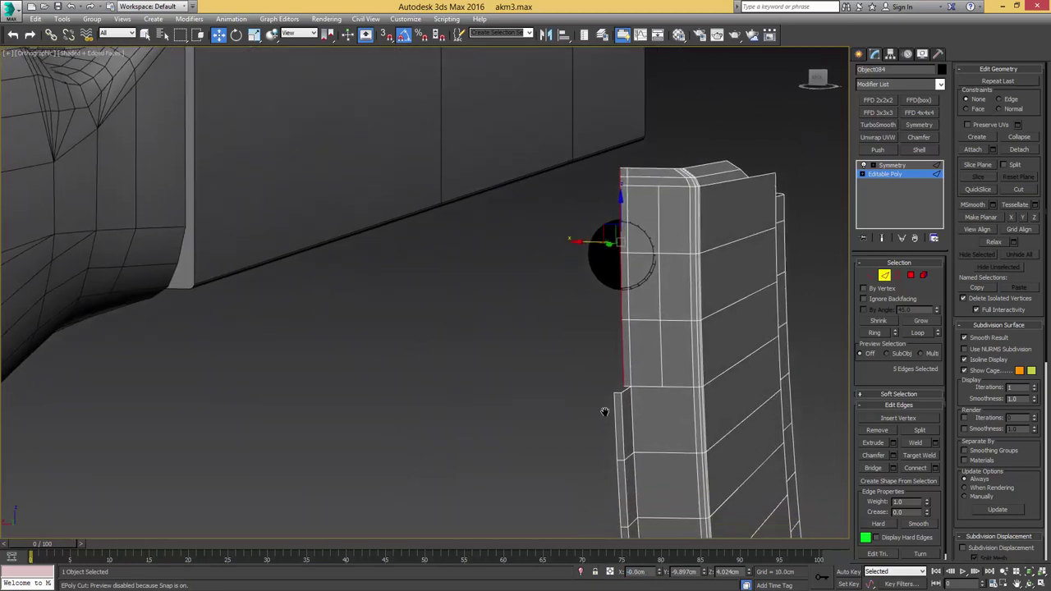
# Step: Extend the strip's short lower edge to X 0 and select the corner vertices where it meets the ledge
pyautogui.scroll(4, 604, 412)
pyautogui.click(642, 341)
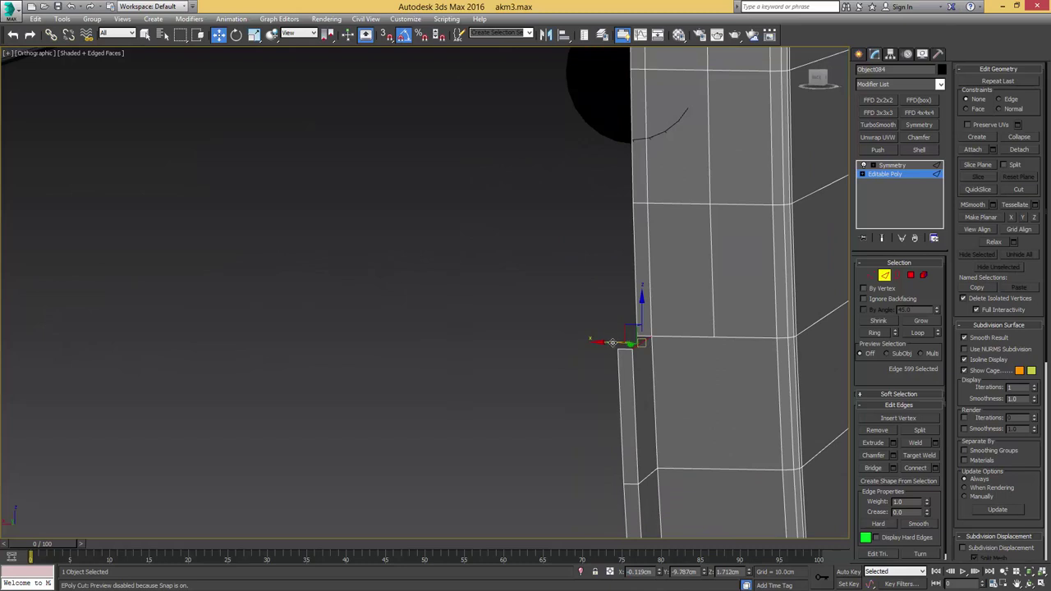
pyautogui.doubleClick(634, 571)
pyautogui.write('0')
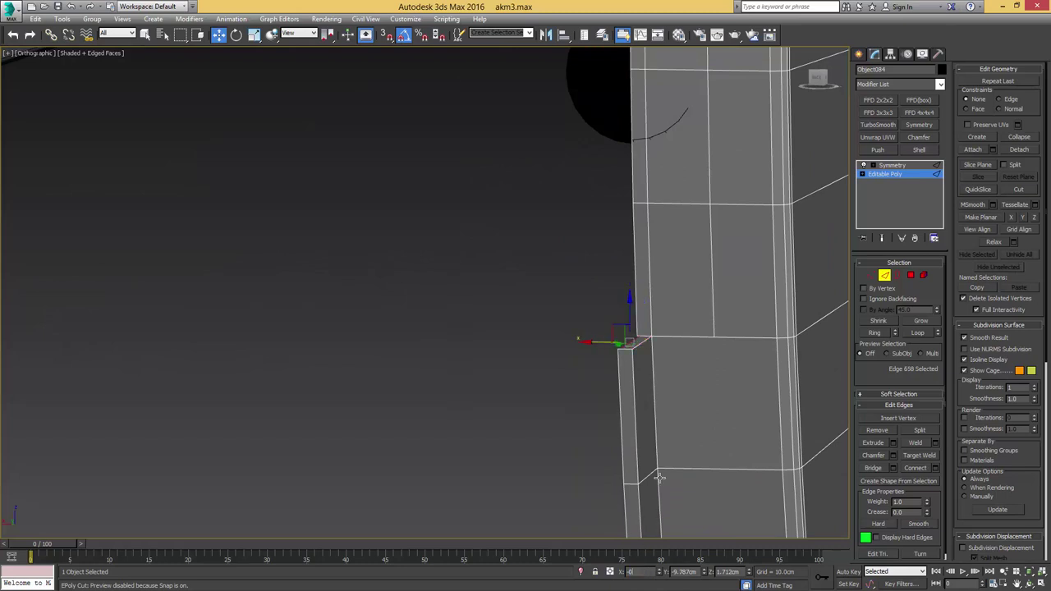
pyautogui.press('Return')
pyautogui.click(871, 275)
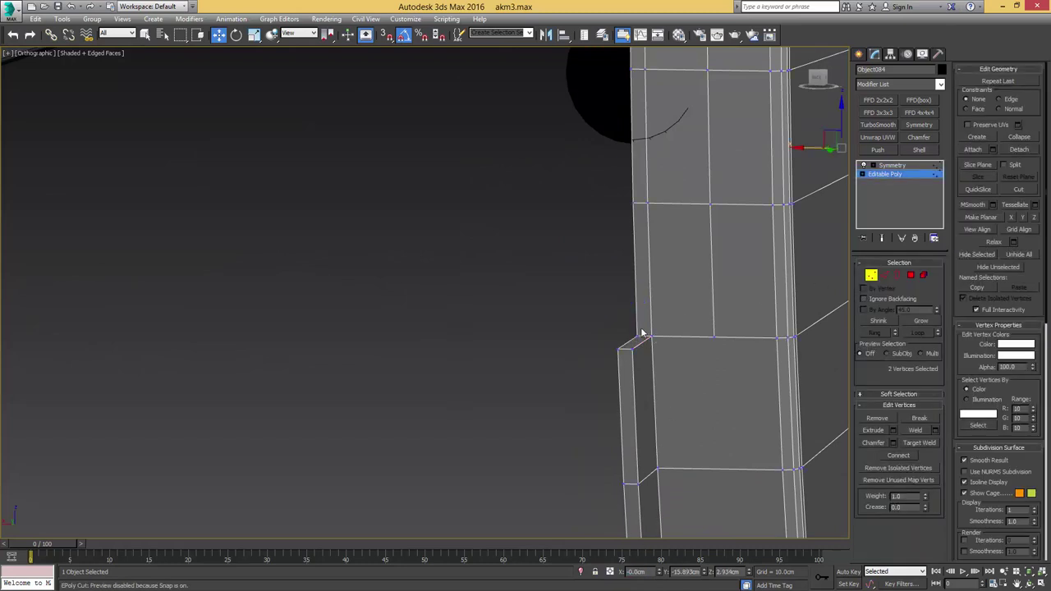
pyautogui.click(637, 339)
pyautogui.keyDown('ctrl'); pyautogui.click(622, 346); pyautogui.keyUp('ctrl')
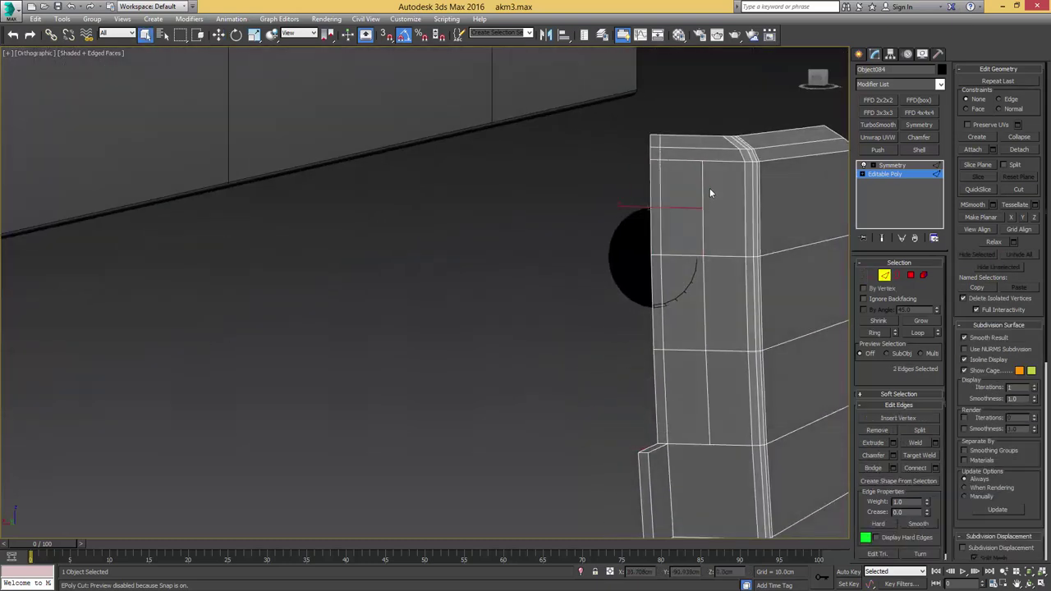
# Step: Slide the two crosswise edges near the top of the rear wall upward along their neighbouring edges
pyautogui.press('w')
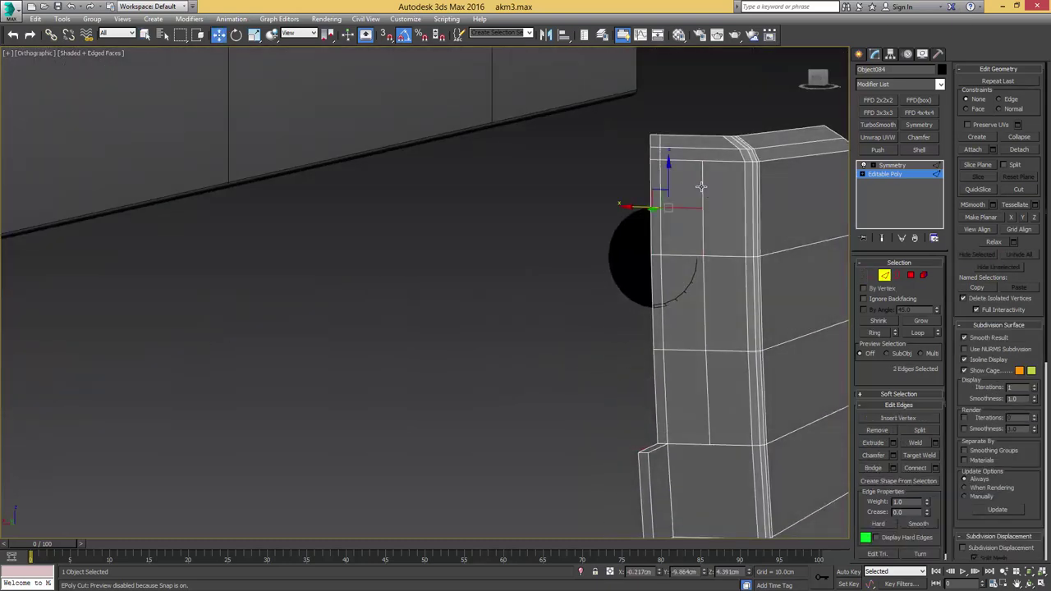
pyautogui.moveTo(668, 174); pyautogui.dragTo(668, 152)
pyautogui.scroll(4, 696, 156)
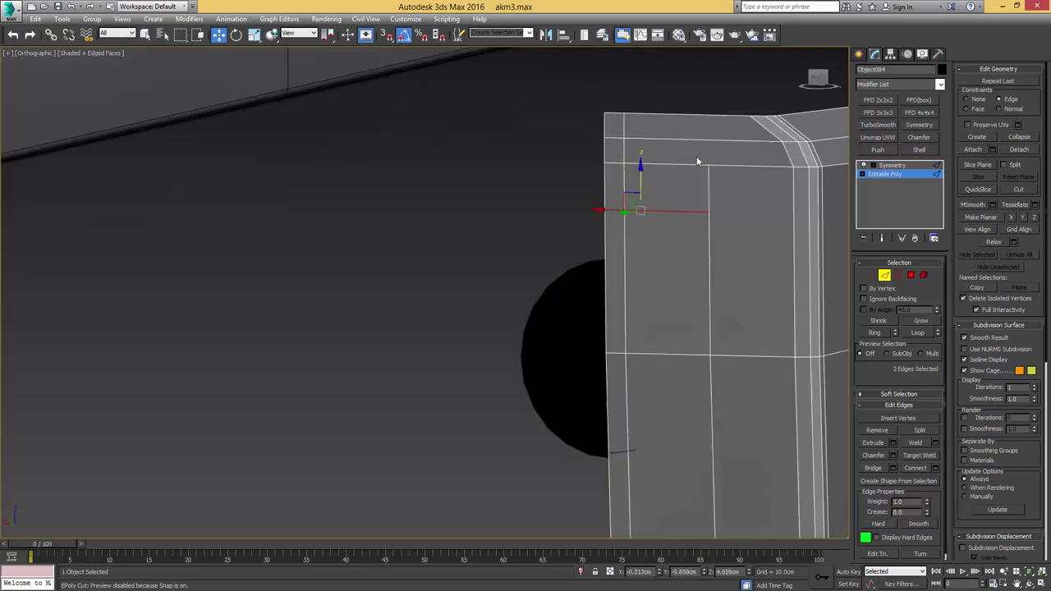
# Step: Cut a vertical edge from the top of the rear wall's lengthwise edge up to the magazine's upper rim
pyautogui.moveTo(697, 159); pyautogui.dragTo(692, 212, button='middle')
pyautogui.press('1')
pyautogui.hotkey('alt', 'c')
pyautogui.click(704, 216)
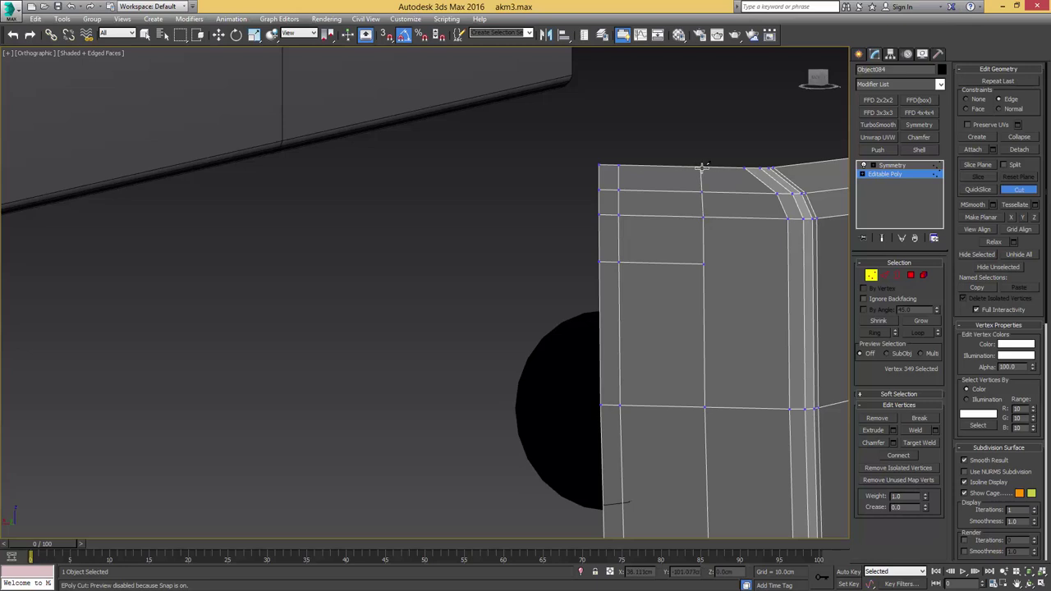
pyautogui.click(703, 166)
pyautogui.scroll(-5, 722, 197)
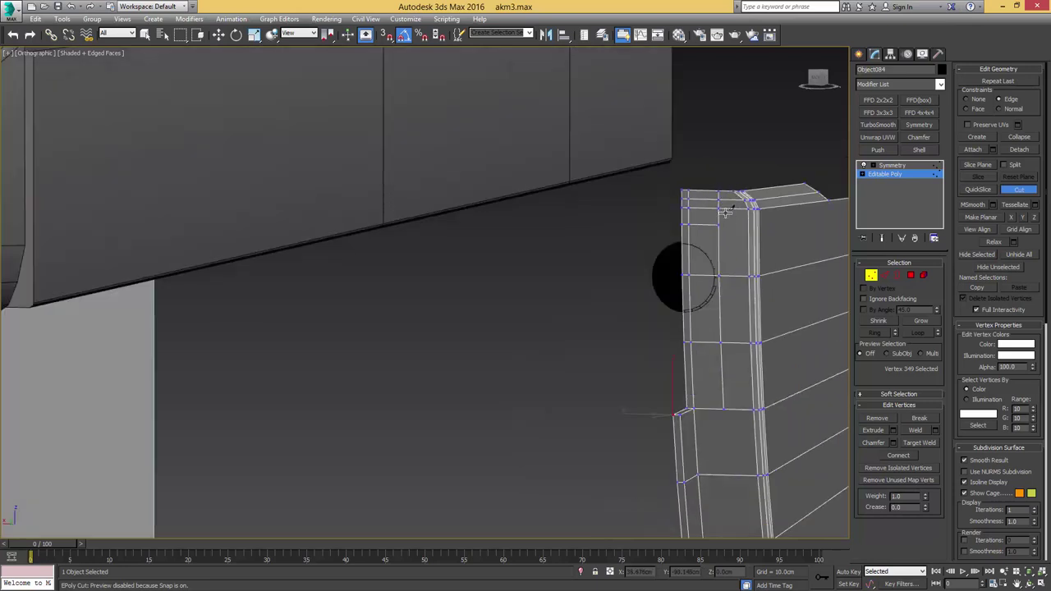
# Step: Select the six polygons at the rear wall's upper inner corner and delete them to form a notch
pyautogui.scroll(4, 722, 226)
pyautogui.press('4')
pyautogui.press('q')
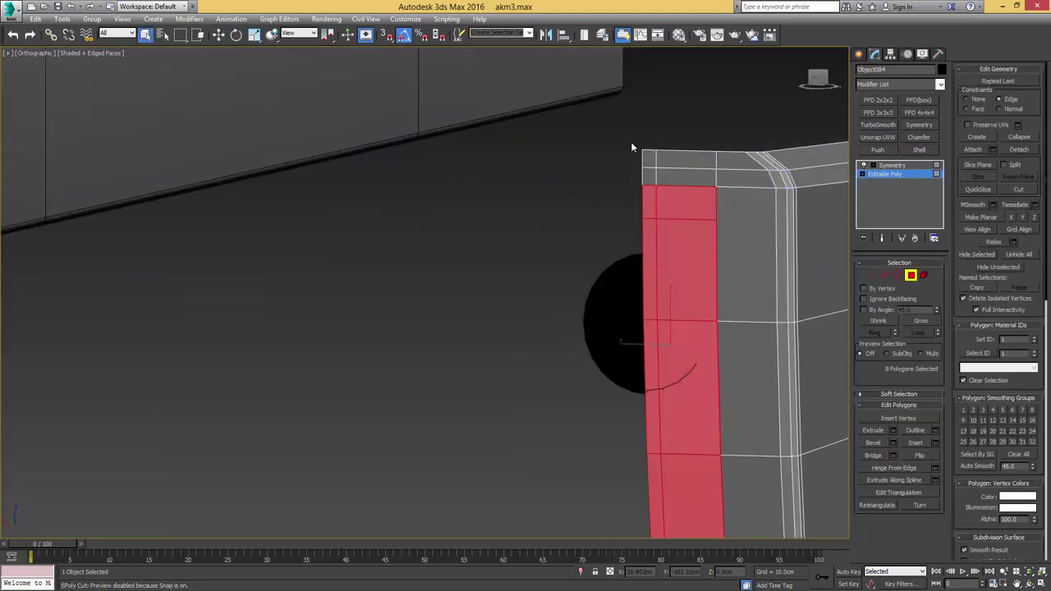
pyautogui.moveTo(690, 190); pyautogui.dragTo(690, 210)
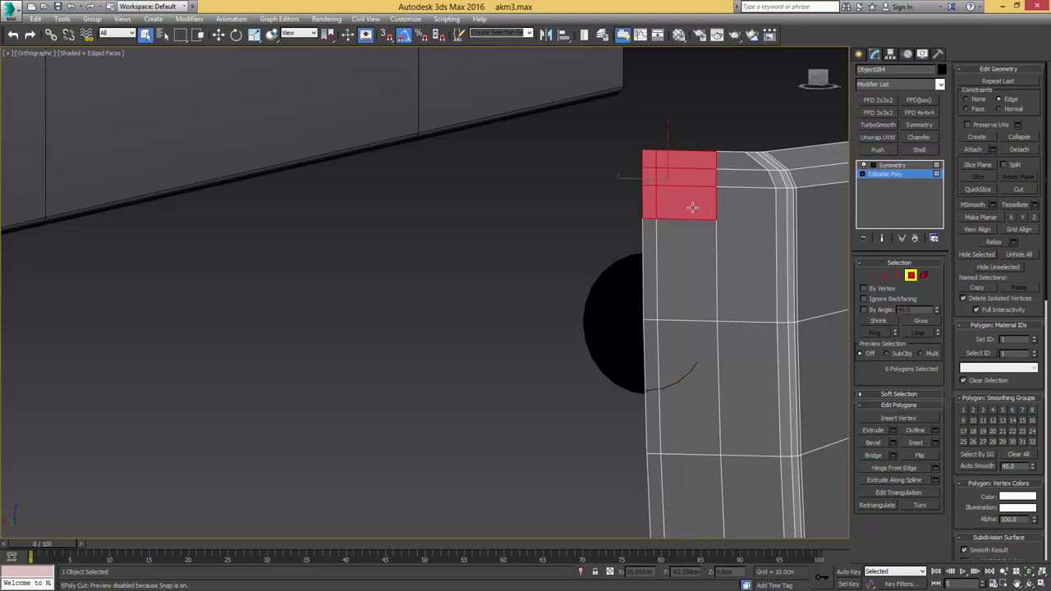
pyautogui.press('Delete')
pyautogui.moveTo(688, 270); pyautogui.dragTo(676, 210, button='middle')
pyautogui.scroll(-3, 677, 210)
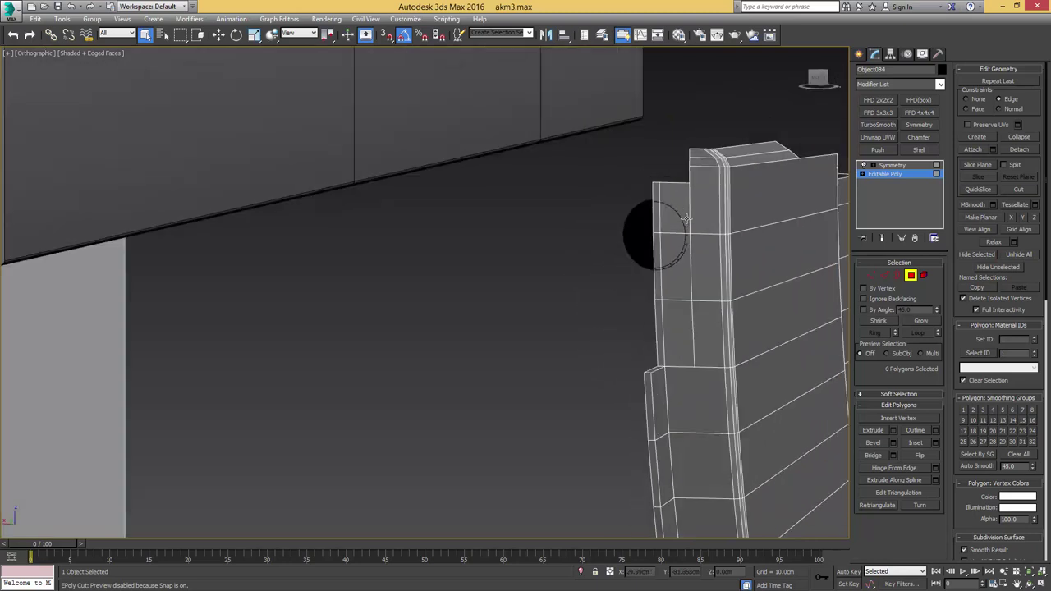
# Step: Chamfer the vertex at the notch's inner corner by a small amount
pyautogui.scroll(3, 687, 217)
pyautogui.moveTo(692, 159); pyautogui.dragTo(694, 231, button='middle')
pyautogui.press('1')
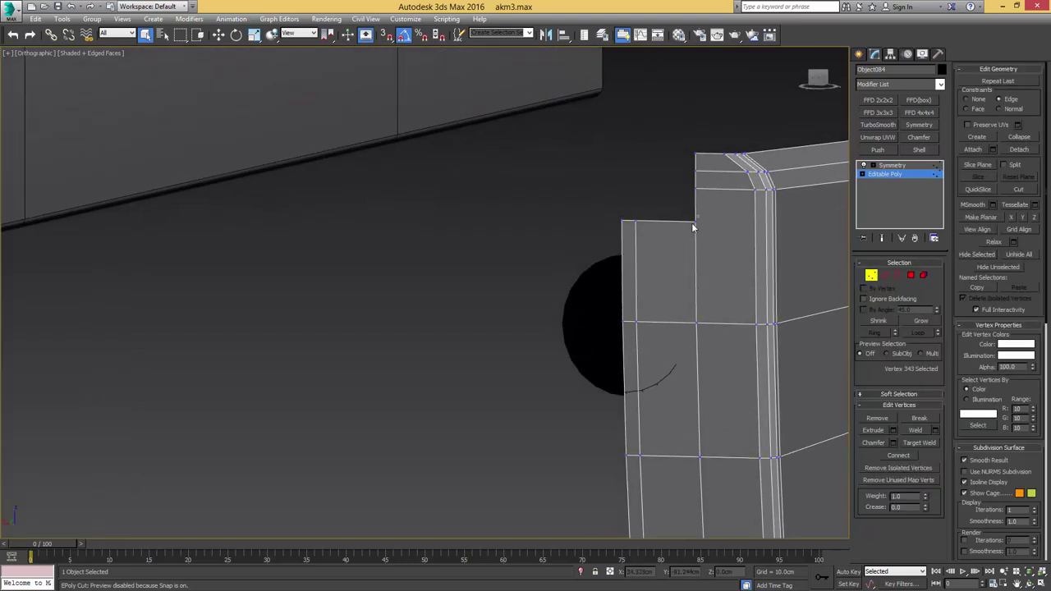
pyautogui.click(695, 222)
pyautogui.scroll(2, 695, 222)
pyautogui.hotkey('ctrl', 'shift', 'c')
pyautogui.moveTo(698, 220); pyautogui.dragTo(706, 215)
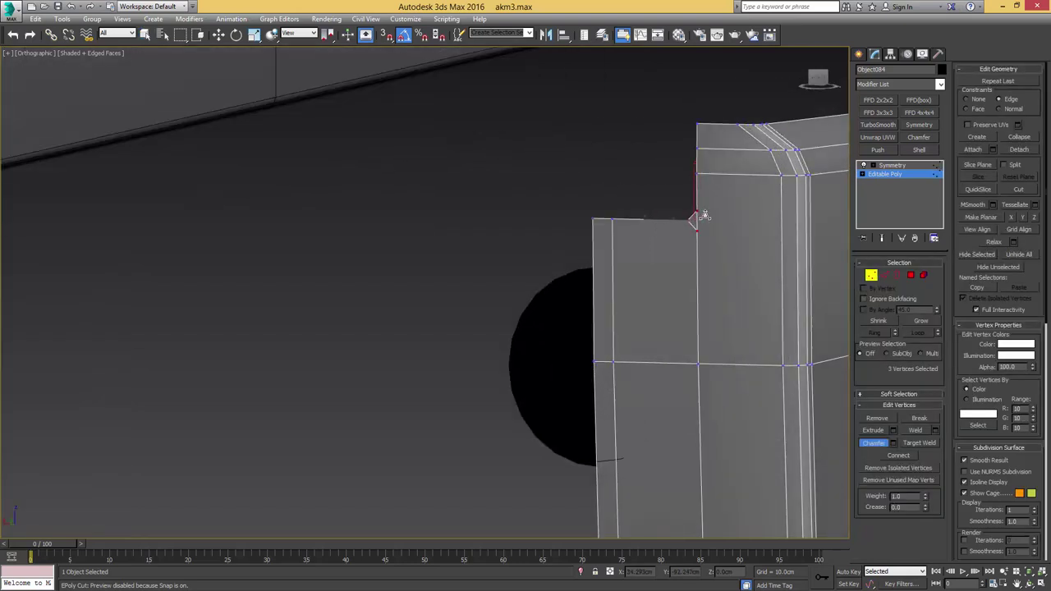
pyautogui.scroll(-3, 698, 234)
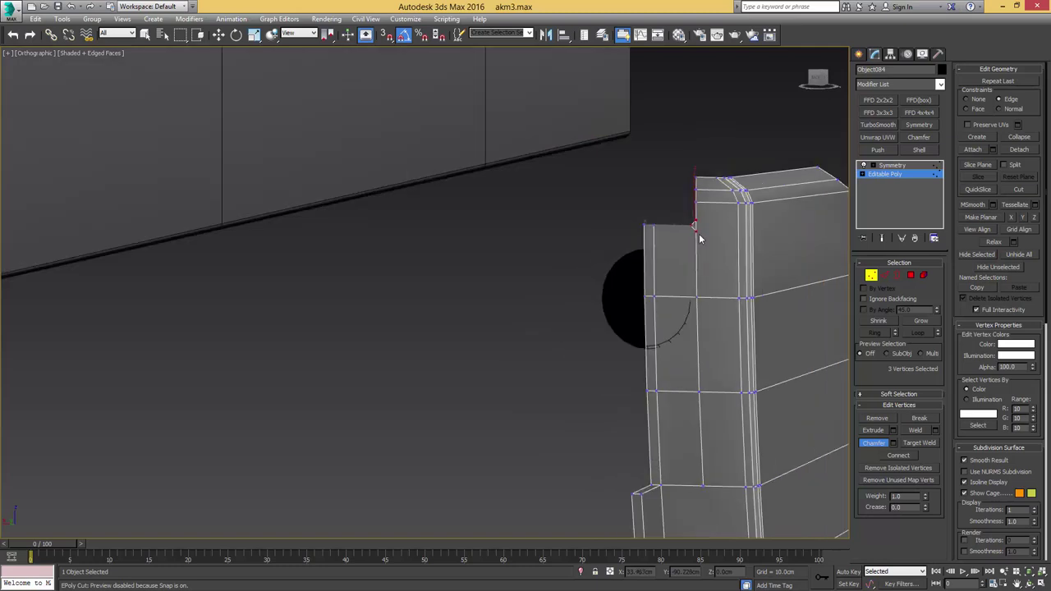
pyautogui.scroll(3, 699, 233)
pyautogui.rightClick(687, 213)
# Step: Connect the chamfered corner to the vertex on the crosswise edge below, and remove the leftover chamfer vertex and edge
pyautogui.keyDown('ctrl'); pyautogui.click(694, 360); pyautogui.keyUp('ctrl')
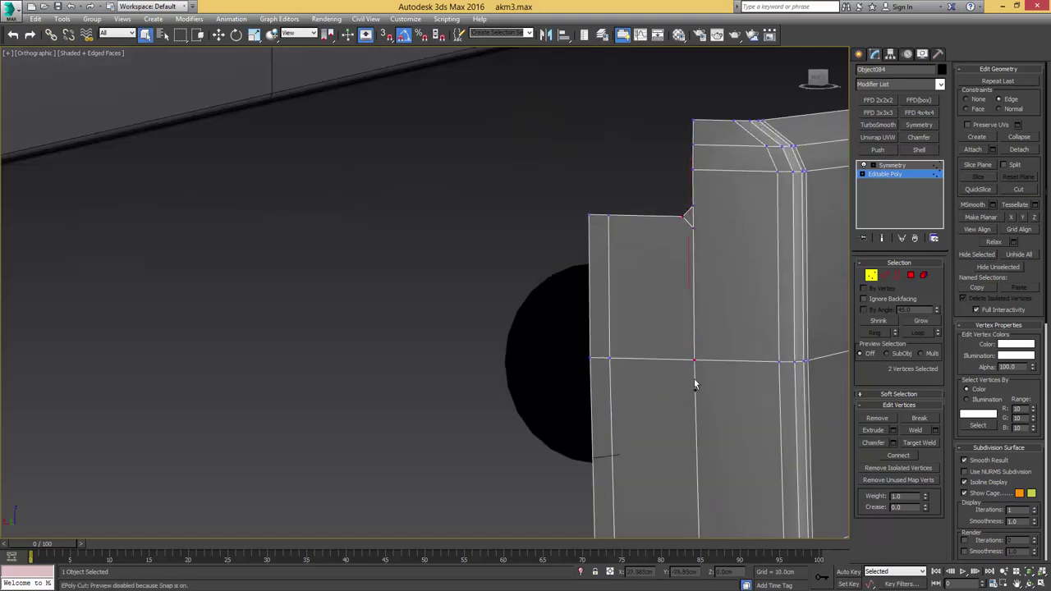
pyautogui.hotkey('ctrl', 'shift', 'e')
pyautogui.click(695, 231)
pyautogui.press('BackSpace')
pyautogui.press('2')
pyautogui.click(688, 214)
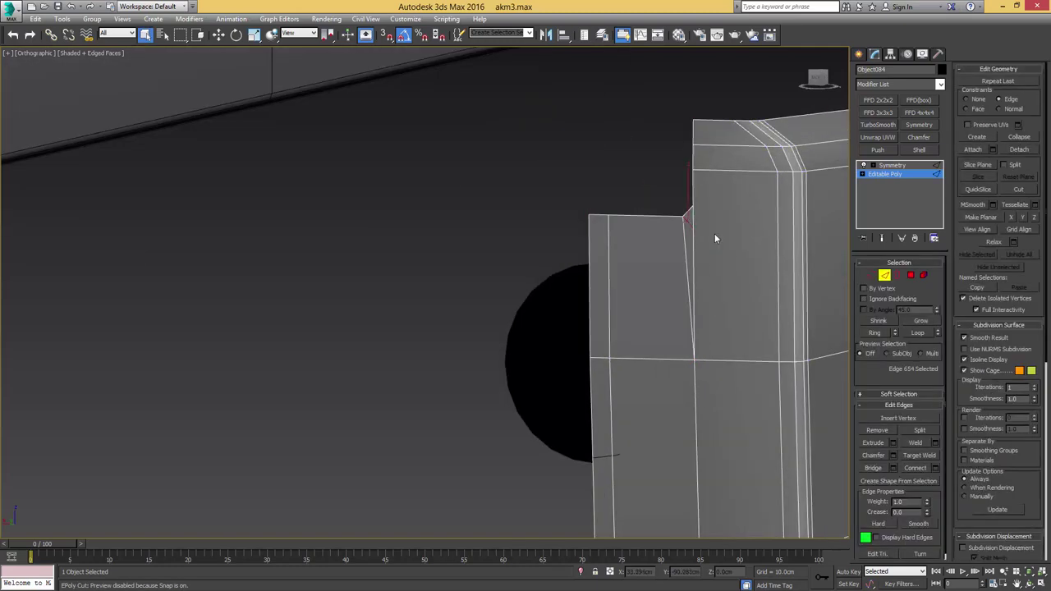
pyautogui.hotkey('ctrl', 'BackSpace')
pyautogui.moveTo(688, 261); pyautogui.dragTo(705, 230, button='middle')
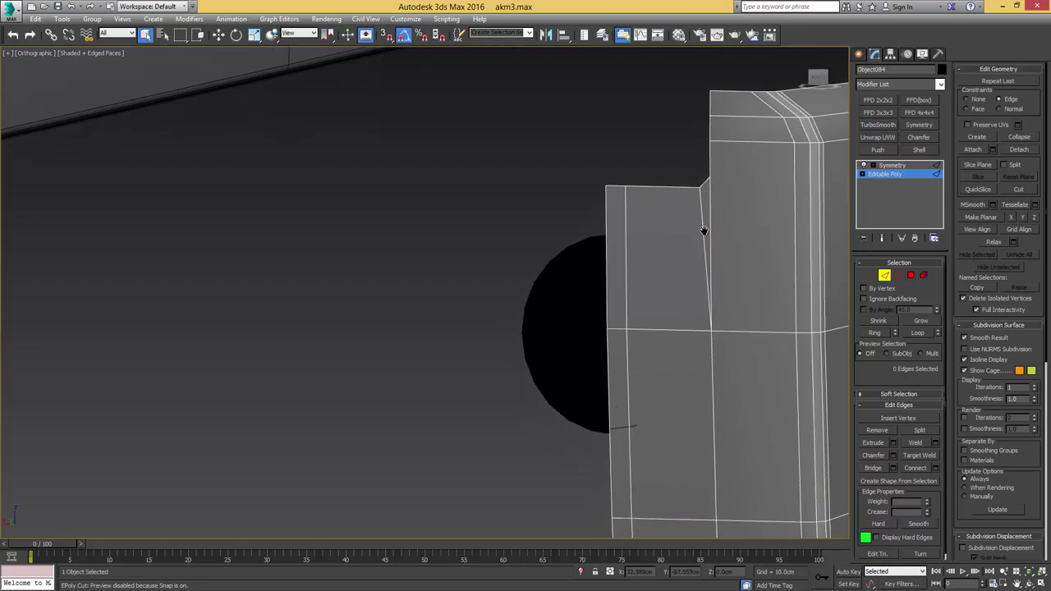
# Step: Select the ring of crosswise edges below the notch and connect them with a new lengthwise edge
pyautogui.press('1')
pyautogui.scroll(-2, 710, 285)
pyautogui.scroll(-2, 710, 285)
pyautogui.moveTo(687, 427); pyautogui.dragTo(683, 359, button='middle')
pyautogui.press('2')
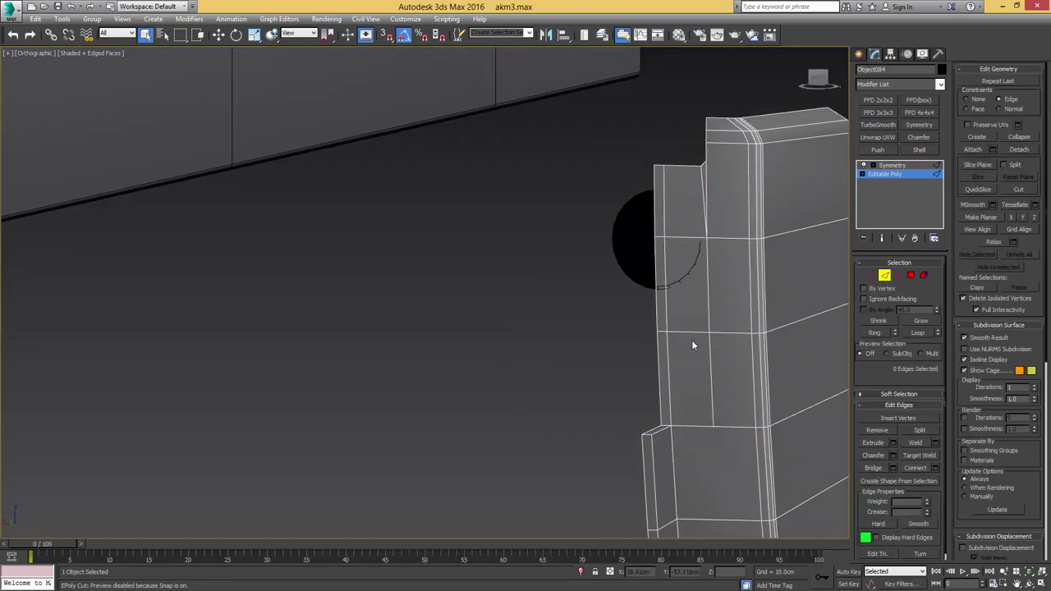
pyautogui.click(691, 332)
pyautogui.hotkey('alt', 'r')
pyautogui.hotkey('ctrl', 'shift', 'e')
pyautogui.moveTo(684, 220); pyautogui.dragTo(684, 193, button='middle')
pyautogui.scroll(2, 685, 193)
# Step: Convert the new lengthwise edges to vertices and snap them sideways into line with the notch's chamfered corner vertex
pyautogui.press('w')
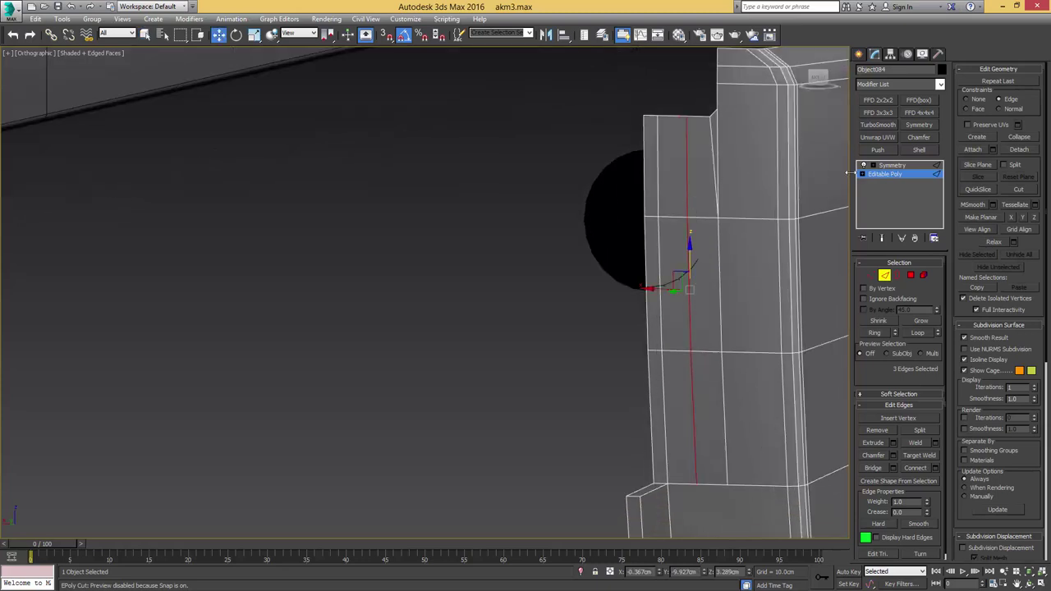
pyautogui.keyDown('ctrl'); pyautogui.click(869, 276); pyautogui.keyUp('ctrl')
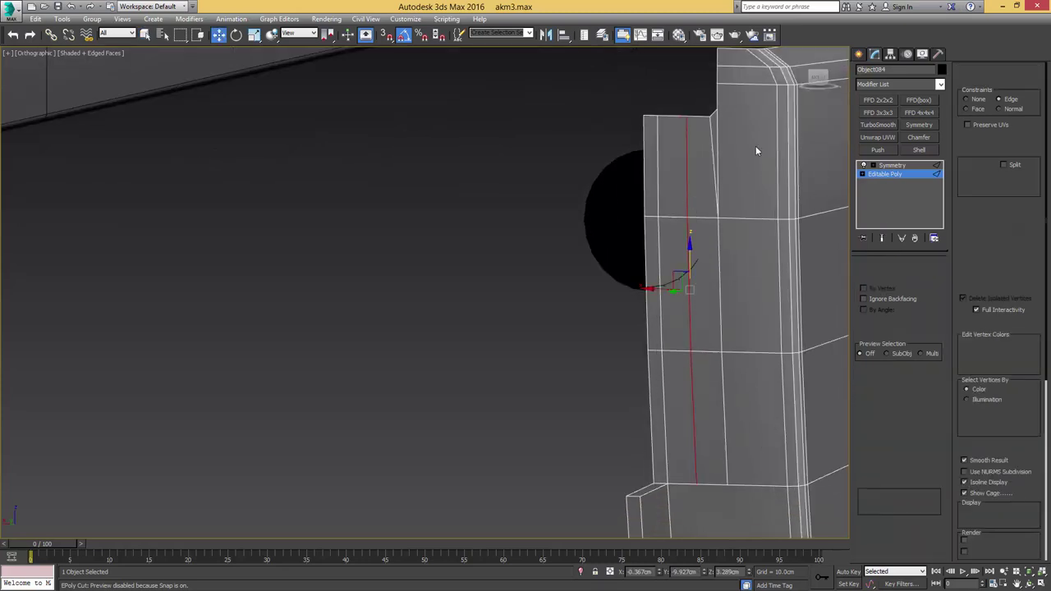
pyautogui.moveTo(706, 122); pyautogui.dragTo(692, 178, button='middle')
pyautogui.scroll(3, 692, 178)
pyautogui.press('space')
pyautogui.press('s')
pyautogui.moveTo(655, 167); pyautogui.dragTo(692, 167)
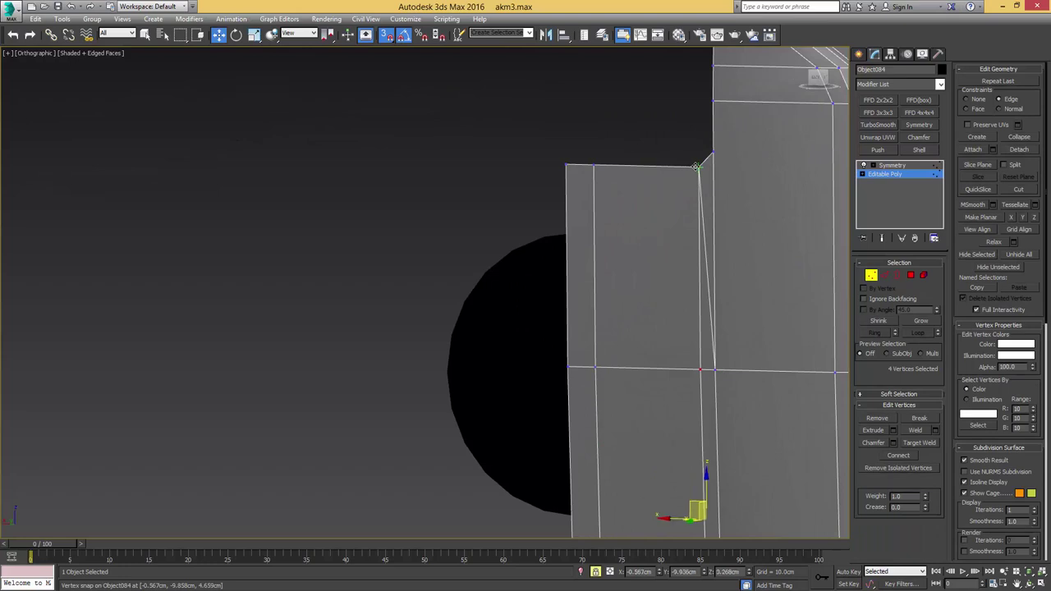
# Step: Select the two-column strip of six polygons beside the notch on the rear wall and extrude them 1 cm
pyautogui.press('space')
pyautogui.click(701, 166)
pyautogui.scroll(-5, 683, 182)
pyautogui.moveTo(677, 210); pyautogui.dragTo(672, 151, button='middle')
pyautogui.press('4')
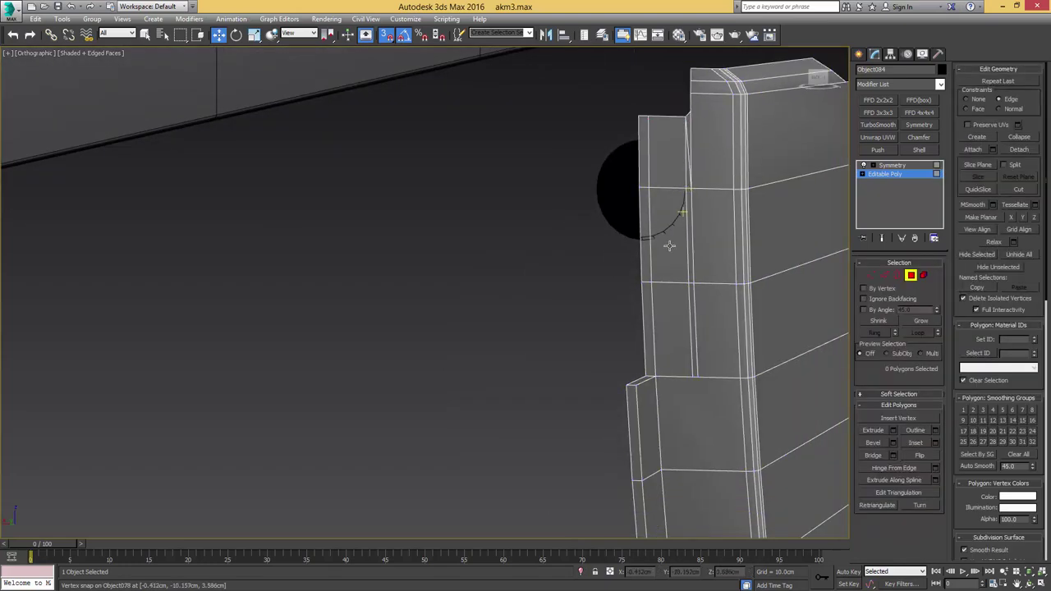
pyautogui.click(658, 299)
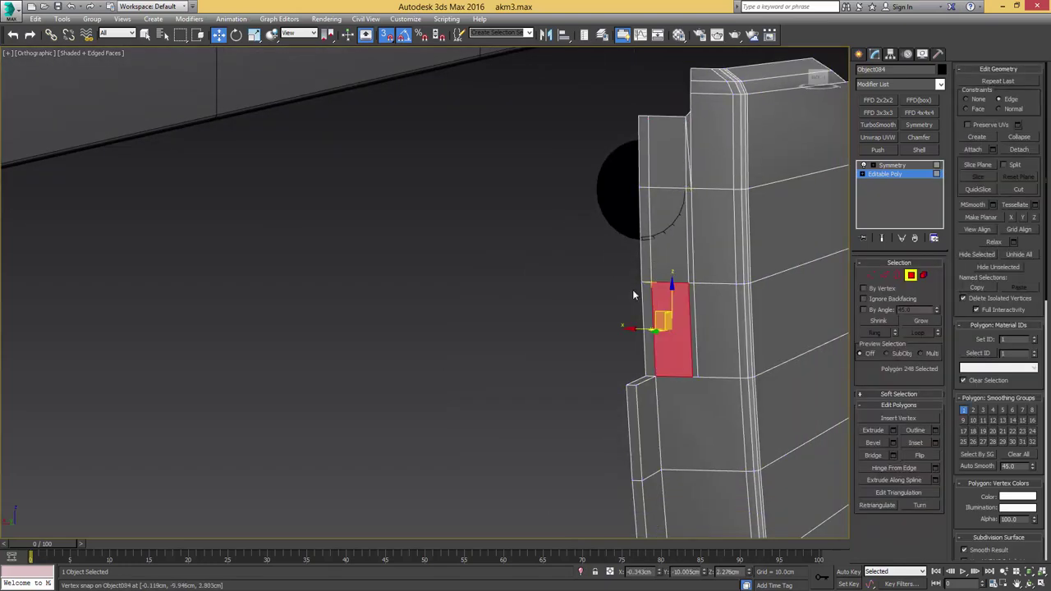
pyautogui.keyDown('shift'); pyautogui.click(674, 182); pyautogui.keyUp('shift')
pyautogui.press('s')
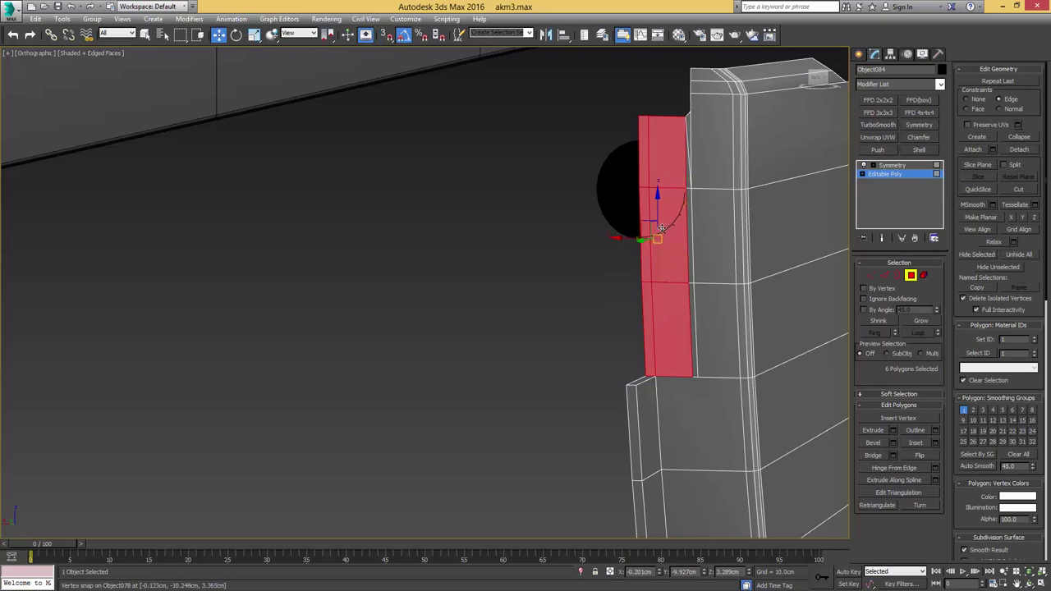
pyautogui.keyDown('alt'); pyautogui.moveTo(683, 215); pyautogui.dragTo(644, 224, button='middle'); pyautogui.keyUp('alt')
pyautogui.scroll(-5, 621, 223)
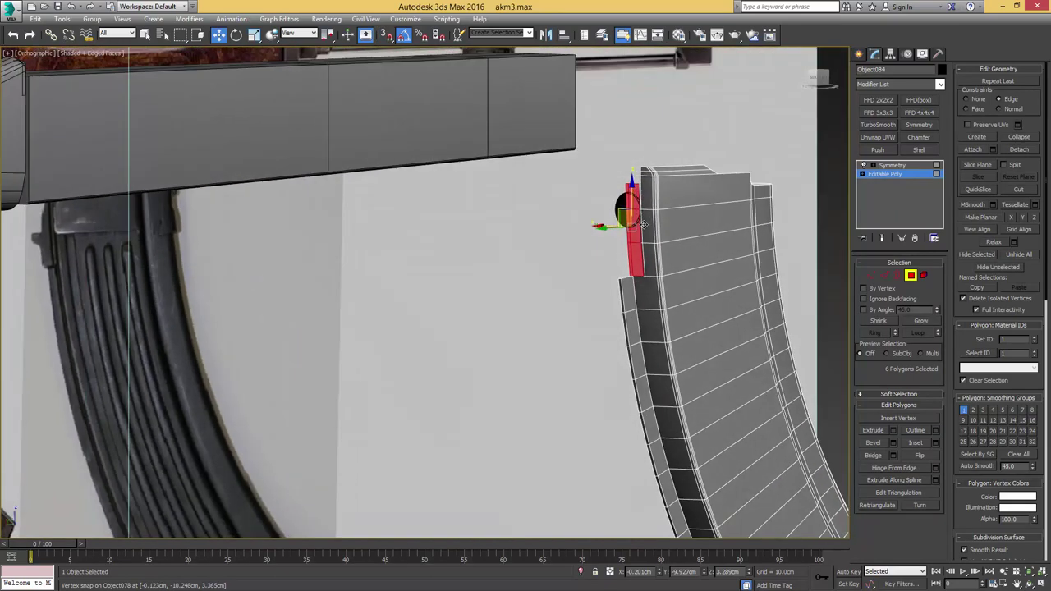
pyautogui.scroll(3, 644, 224)
pyautogui.scroll(2, 644, 224)
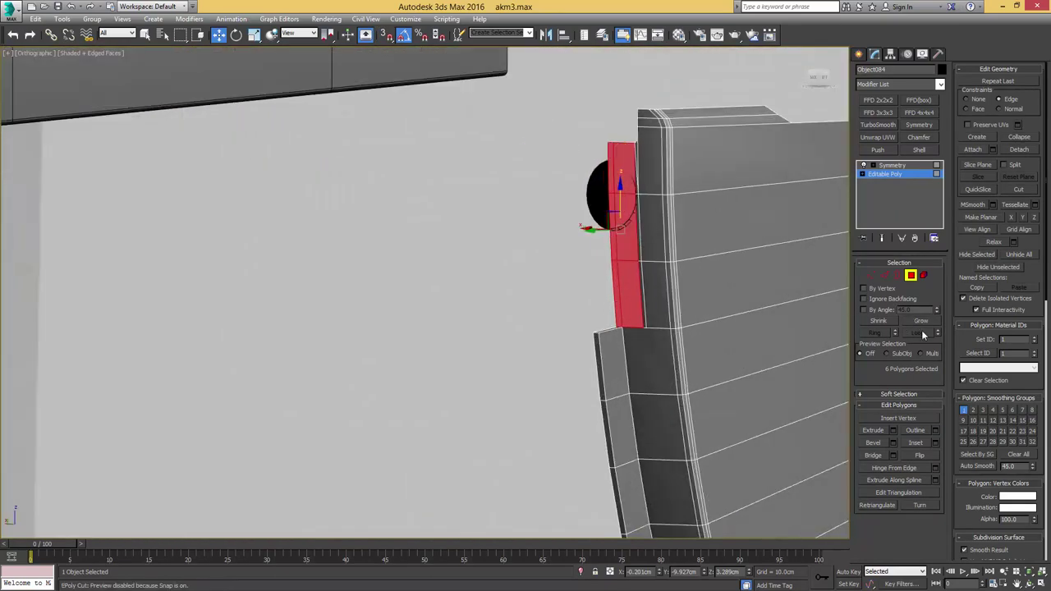
pyautogui.click(895, 432)
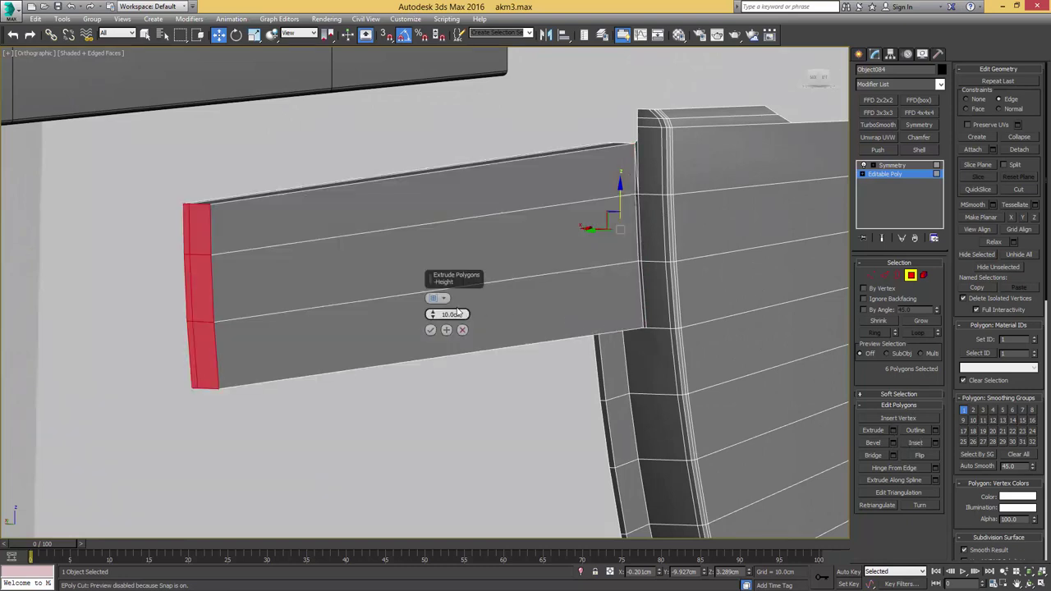
pyautogui.moveTo(462, 315); pyautogui.dragTo(431, 328)
pyautogui.write('1')
pyautogui.press('Return')
pyautogui.click(431, 330)
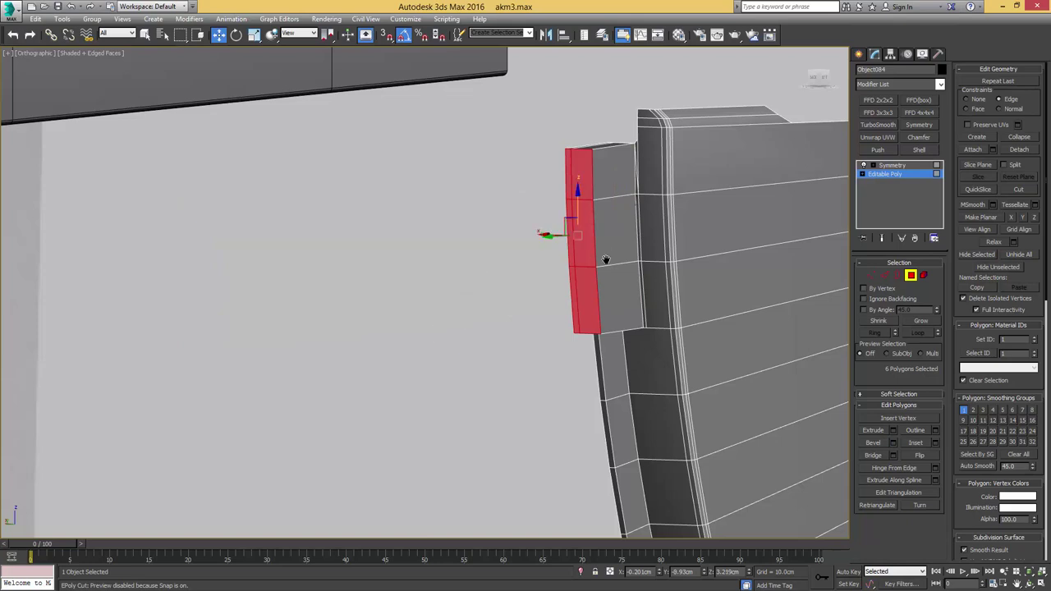
# Step: Delete the extruded block's three side polygons lying on the mirror plane
pyautogui.scroll(2, 565, 289)
pyautogui.moveTo(588, 247); pyautogui.dragTo(986, 266, button='middle')
pyautogui.click(504, 355)
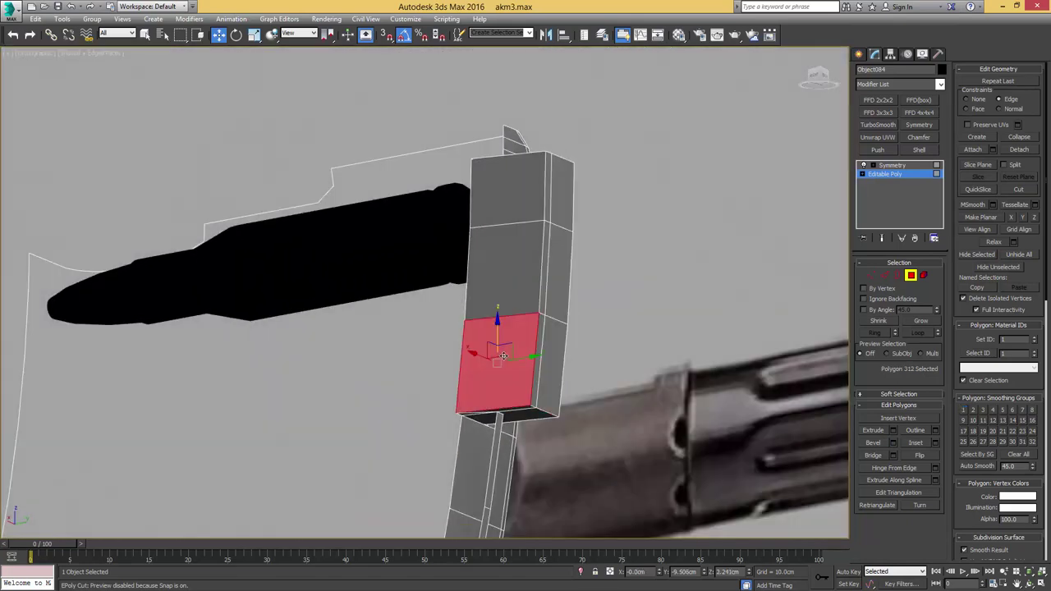
pyautogui.keyDown('ctrl'); pyautogui.click(504, 304); pyautogui.keyUp('ctrl')
pyautogui.keyDown('ctrl'); pyautogui.click(512, 203); pyautogui.keyUp('ctrl')
pyautogui.keyDown('alt'); pyautogui.moveTo(532, 266); pyautogui.dragTo(487, 254, button='middle'); pyautogui.keyUp('alt')
pyautogui.press('Delete')
# Step: Move the extruded block's outer vertices inward to match the magazine's rear edge in the side reference image
pyautogui.scroll(-4, 521, 251)
pyautogui.scroll(4, 516, 267)
pyautogui.scroll(-2, 516, 267)
pyautogui.click(516, 242)
pyautogui.press('z')
pyautogui.scroll(-6, 493, 252)
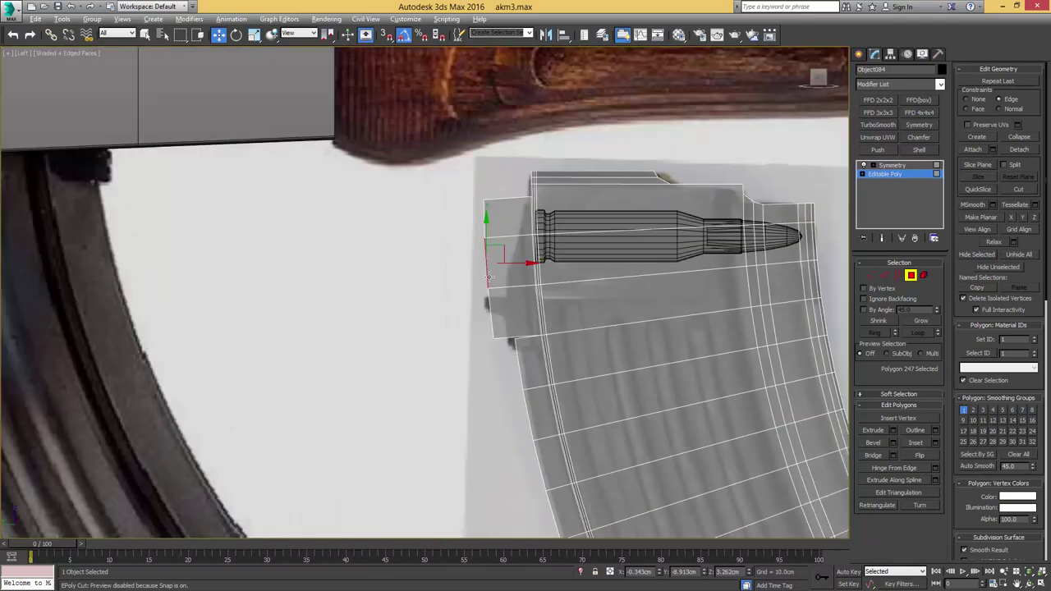
pyautogui.press('1')
pyautogui.moveTo(501, 211); pyautogui.dragTo(509, 187)
pyautogui.scroll(3, 509, 228)
pyautogui.moveTo(504, 305); pyautogui.dragTo(531, 305)
pyautogui.moveTo(519, 249); pyautogui.dragTo(481, 291, button='middle')
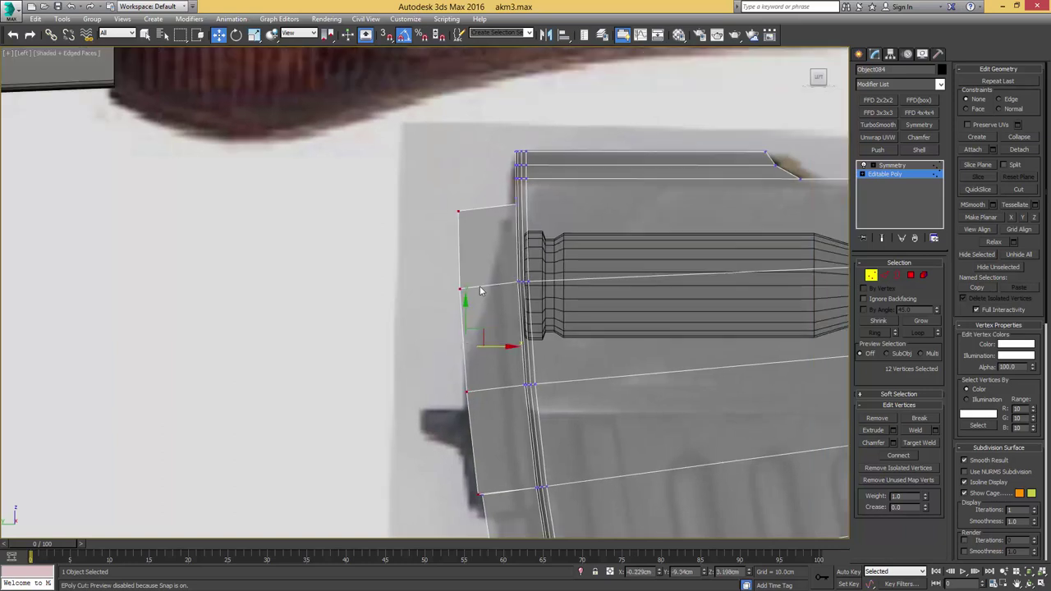
# Step: Slide the block's upper two rows of outer vertices inward with the Edge constraint so its rear edge slopes along the reference
pyautogui.click(457, 213)
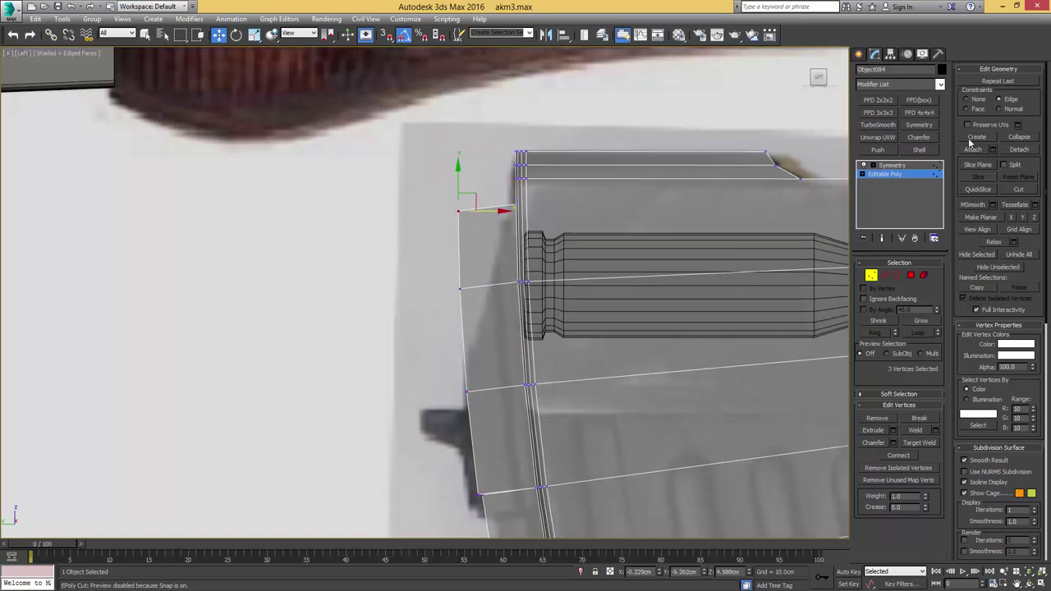
pyautogui.moveTo(482, 208); pyautogui.dragTo(535, 208)
pyautogui.moveTo(452, 280); pyautogui.dragTo(516, 288)
pyautogui.hotkey('ctrl', 'z')
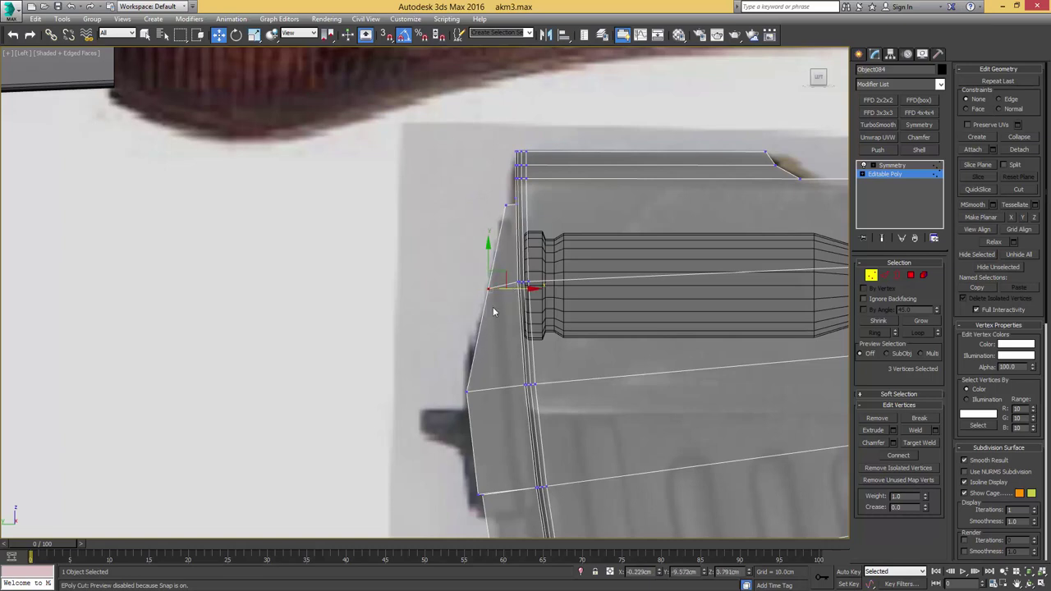
# Step: Connect the vertical edges of the block's lowest outer segment with a new crosswise edge
pyautogui.moveTo(467, 360); pyautogui.dragTo(482, 287, button='middle')
pyautogui.moveTo(493, 367); pyautogui.dragTo(499, 342, button='middle')
pyautogui.press('2')
pyautogui.moveTo(461, 349); pyautogui.dragTo(521, 336)
pyautogui.hotkey('ctrl', 'shift', 'e')
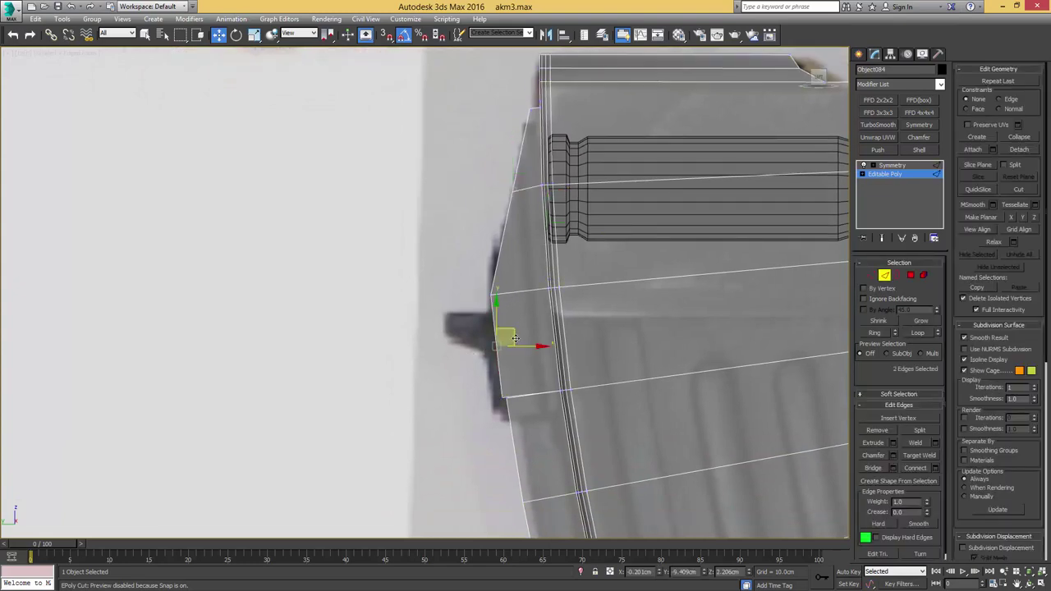
# Step: Extrude the two rear polygons above the new crosswise edge outward as a short tab matching the reference
pyautogui.keyDown('alt'); pyautogui.moveTo(493, 330); pyautogui.dragTo(503, 338, button='middle'); pyautogui.keyUp('alt')
pyautogui.press('4')
pyautogui.click(498, 329)
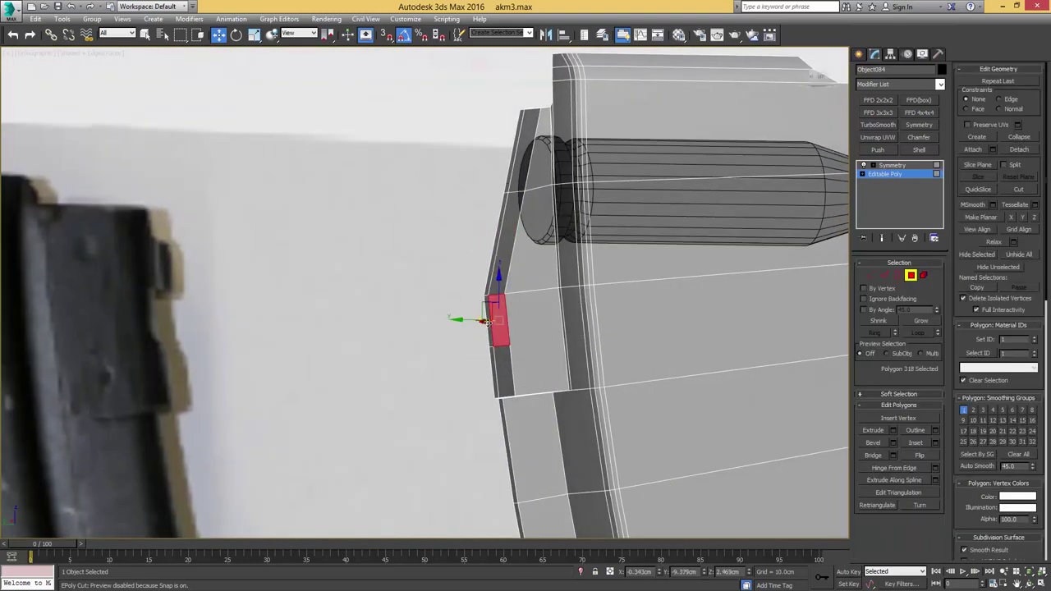
pyautogui.click(894, 431)
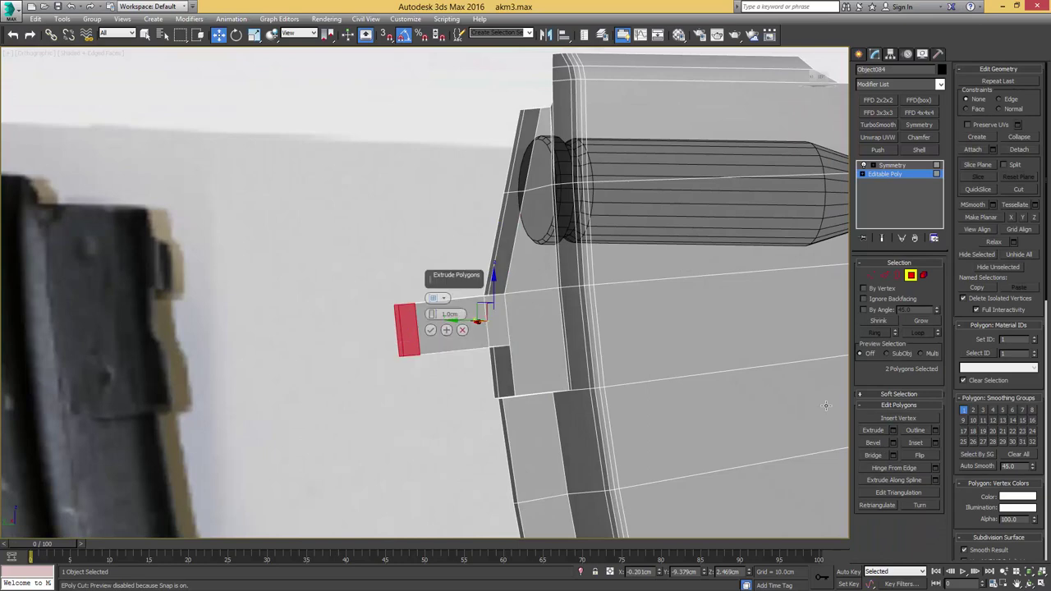
pyautogui.moveTo(430, 318); pyautogui.dragTo(441, 354)
pyautogui.click(431, 330)
# Step: Delete the new tab's side polygon lying on the mirror plane
pyautogui.keyDown('alt'); pyautogui.moveTo(444, 327); pyautogui.dragTo(574, 325, button='middle'); pyautogui.keyUp('alt')
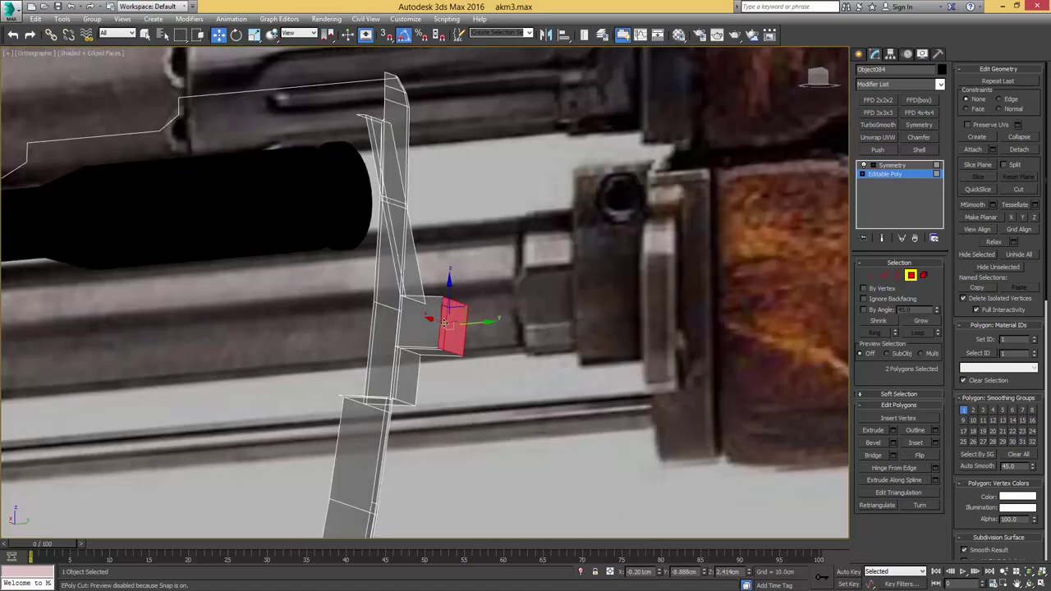
pyautogui.click(430, 319)
pyautogui.keyDown('alt'); pyautogui.moveTo(435, 322); pyautogui.dragTo(426, 352, button='middle'); pyautogui.keyUp('alt')
pyautogui.press('Delete')
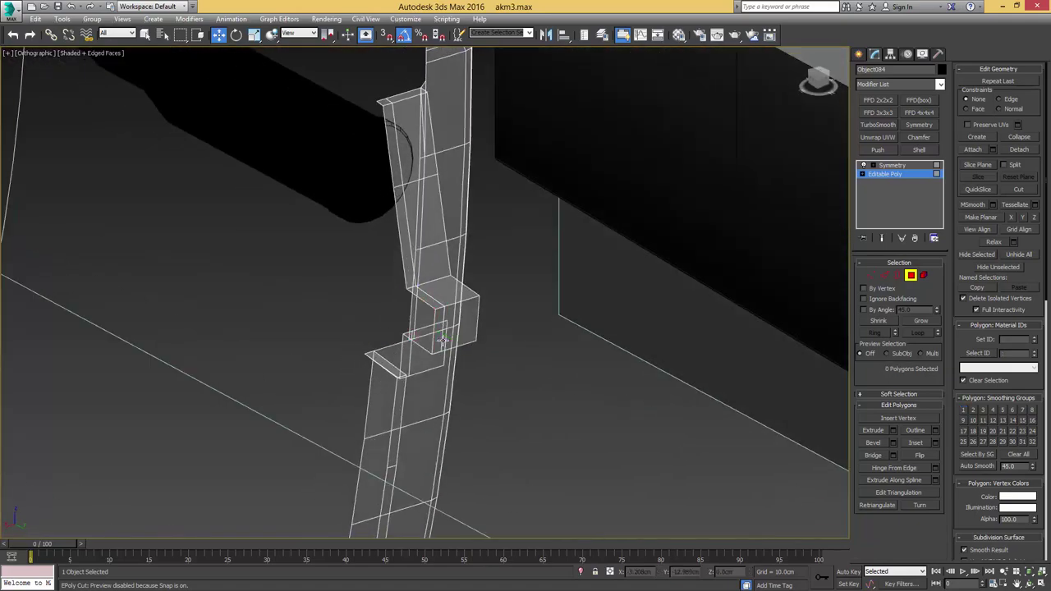
# Step: Reposition the tab's vertices in the side view to fit the tab in the reference image
pyautogui.click(458, 320)
pyautogui.keyDown('alt'); pyautogui.moveTo(459, 320); pyautogui.dragTo(394, 318, button='middle'); pyautogui.keyUp('alt')
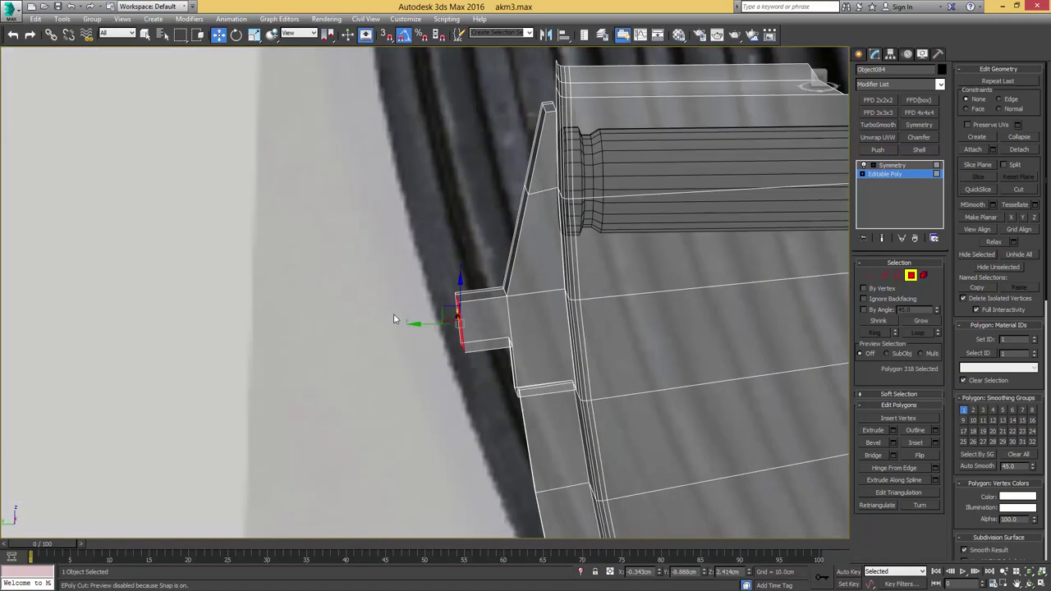
pyautogui.press('l')
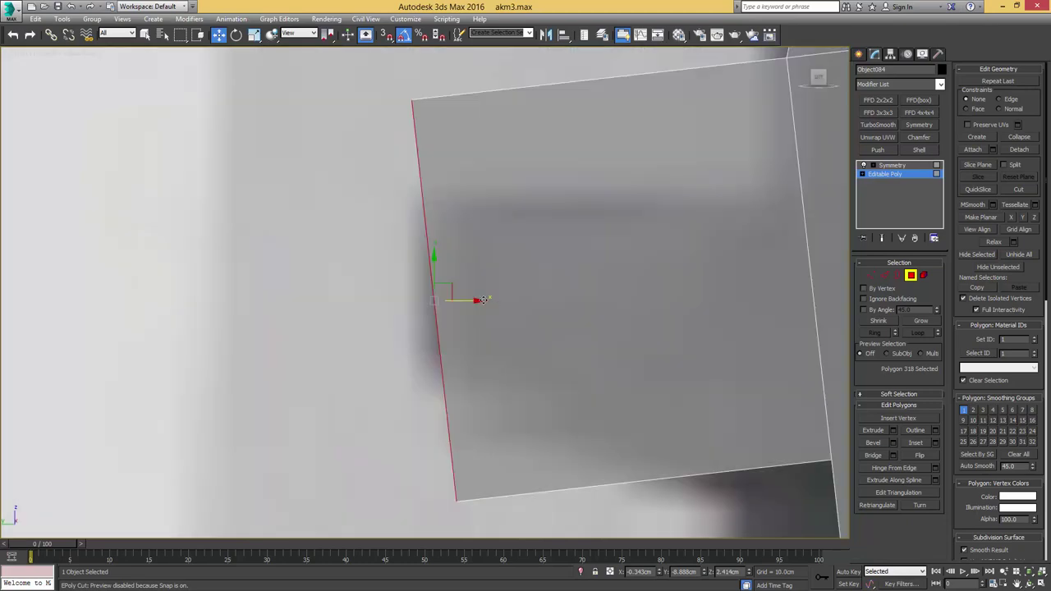
pyautogui.scroll(-5, 484, 300)
pyautogui.scroll(2, 499, 303)
pyautogui.press('1')
pyautogui.press('1')
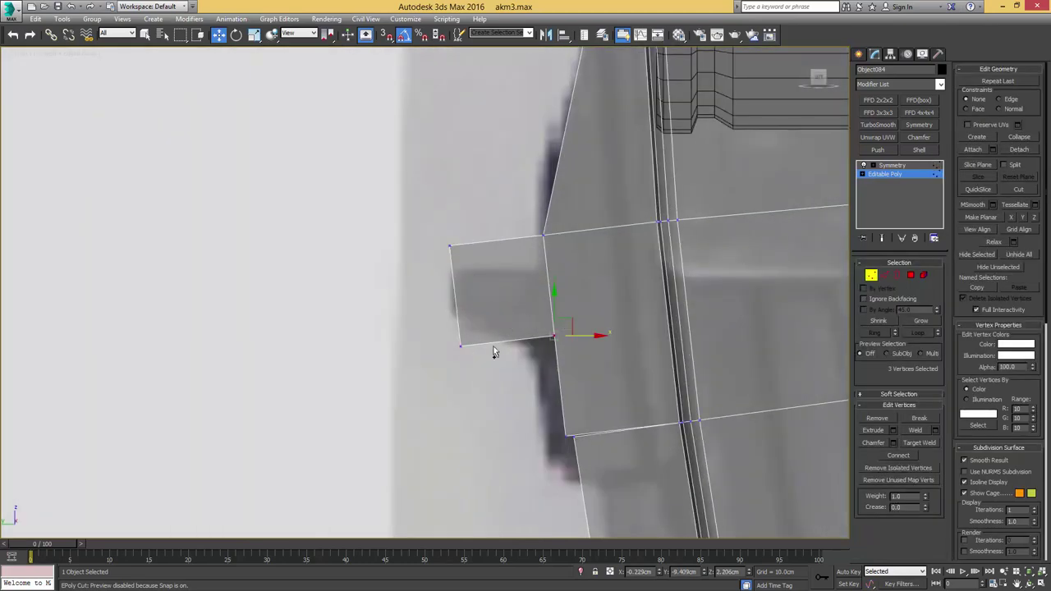
pyautogui.moveTo(525, 326); pyautogui.dragTo(519, 276)
pyautogui.moveTo(446, 299); pyautogui.dragTo(468, 269)
# Step: Chamfer the crosswise edges at the inner corner where the tab's underside meets the block's rear face
pyautogui.keyDown('alt'); pyautogui.moveTo(518, 293); pyautogui.dragTo(535, 266, button='middle'); pyautogui.keyUp('alt')
pyautogui.press('2')
pyautogui.press('q')
pyautogui.doubleClick(539, 295)
pyautogui.hotkey('ctrl', 'shift', 'c')
pyautogui.keyDown('alt'); pyautogui.click(550, 252); pyautogui.keyUp('alt')
pyautogui.moveTo(543, 291); pyautogui.dragTo(548, 280)
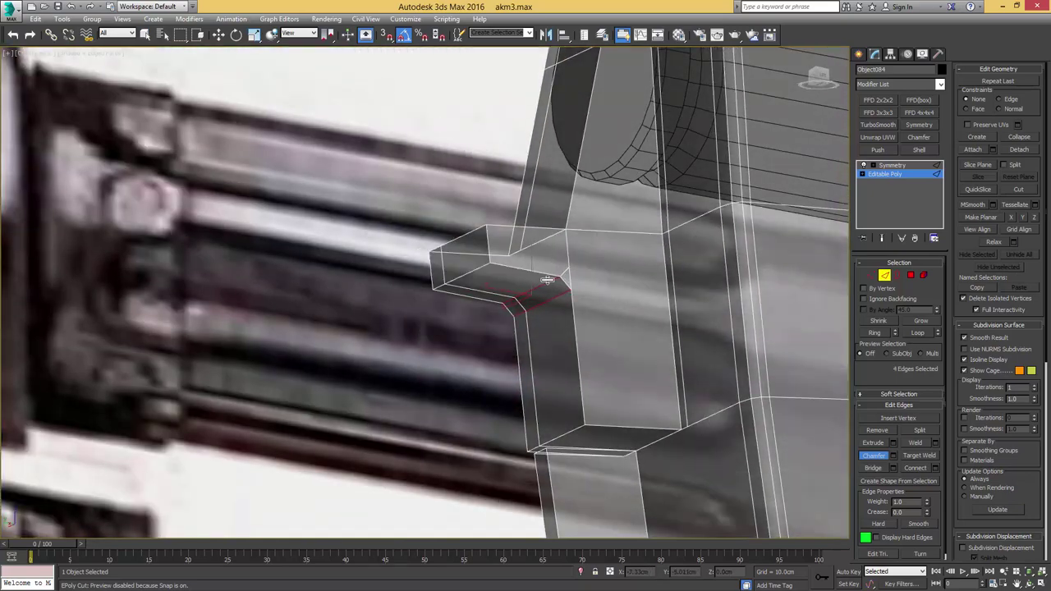
pyautogui.moveTo(547, 281)
pyautogui.keyDown('alt'); pyautogui.mouseDown(button='middle')
pyautogui.moveTo(498, 281)
pyautogui.moveTo(503, 302)
pyautogui.moveTo(552, 287)
pyautogui.mouseUp(button='middle'); pyautogui.keyUp('alt')
pyautogui.scroll(4, 552, 287)
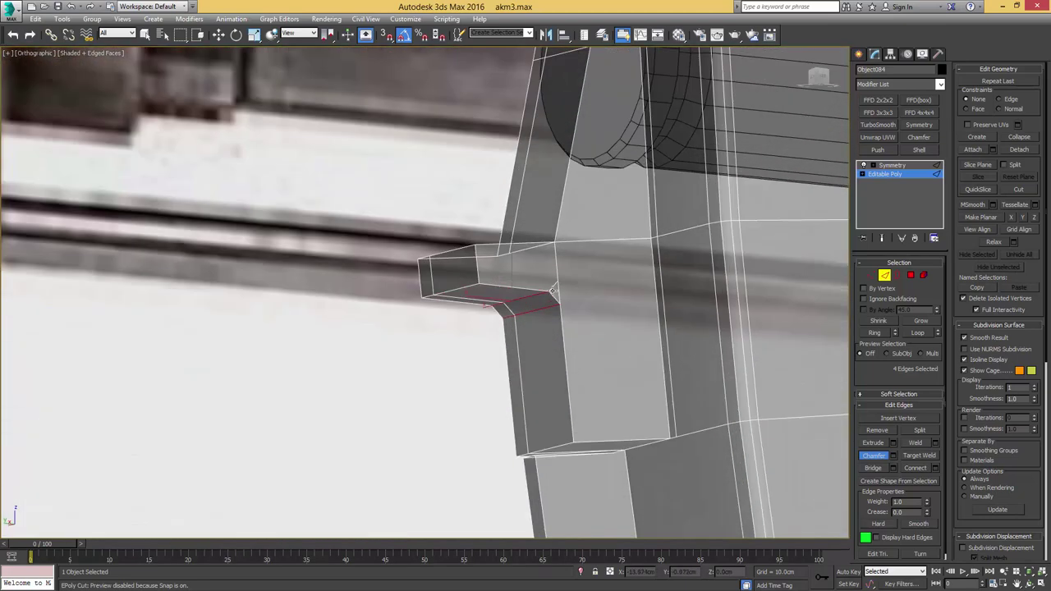
pyautogui.rightClick(551, 288)
pyautogui.click(552, 288)
# Step: Connect the upper chamfer vertex under the tab to the side vertex at the tab's top corner
pyautogui.scroll(3, 563, 290)
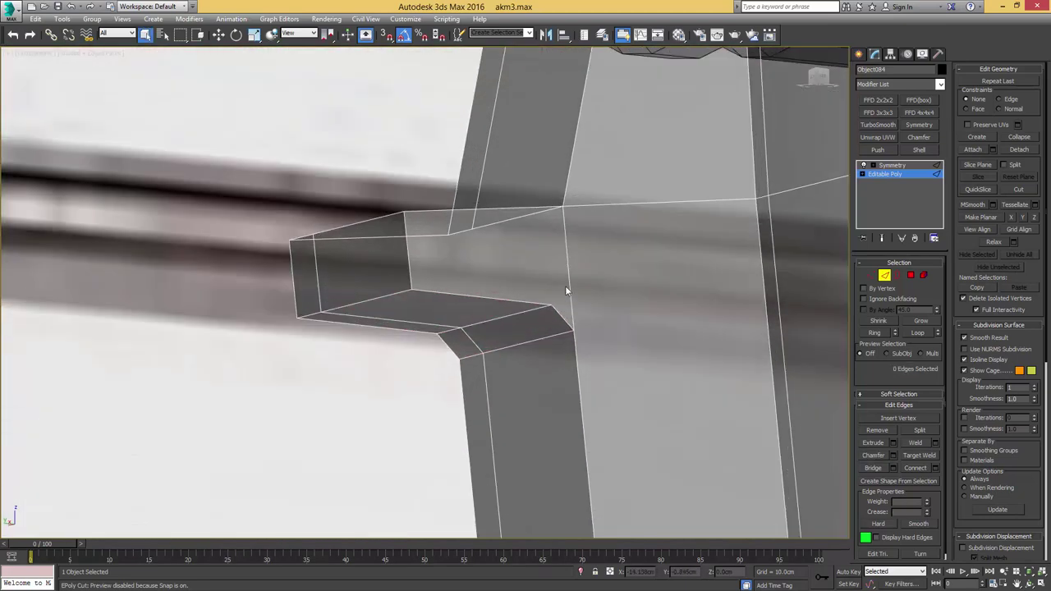
pyautogui.press('1')
pyautogui.click(552, 305)
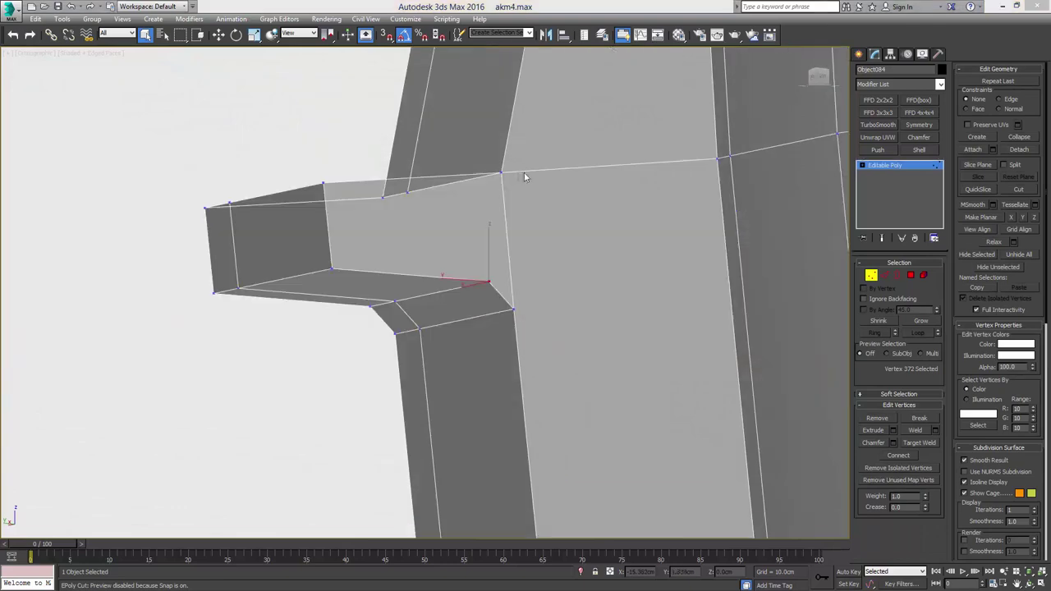
pyautogui.keyDown('ctrl'); pyautogui.click(500, 174); pyautogui.keyUp('ctrl')
pyautogui.hotkey('ctrl', 'shift', 'e')
# Step: Delete the narrow polygon capping the rear wall directly beneath the extruded block
pyautogui.scroll(-3, 481, 270)
pyautogui.moveTo(472, 355); pyautogui.dragTo(503, 171, button='middle')
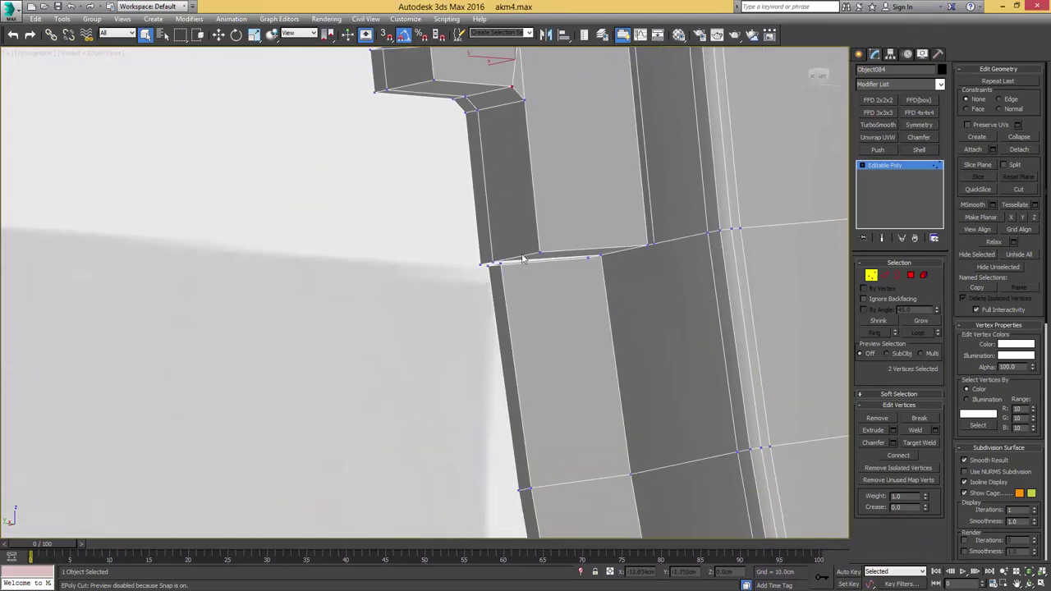
pyautogui.press('4')
pyautogui.click(508, 272)
pyautogui.keyDown('alt'); pyautogui.moveTo(508, 272); pyautogui.dragTo(519, 283, button='middle'); pyautogui.keyUp('alt')
pyautogui.scroll(4, 534, 251)
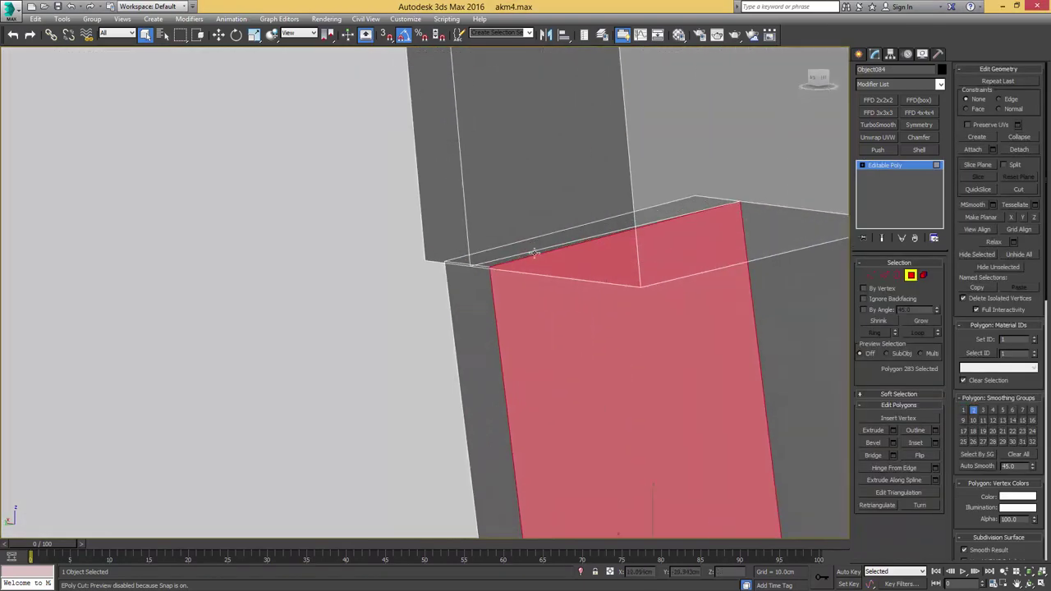
pyautogui.click(540, 244)
pyautogui.click(540, 244)
pyautogui.scroll(-3, 562, 241)
pyautogui.moveTo(570, 241)
pyautogui.keyDown('alt'); pyautogui.mouseDown(button='middle')
pyautogui.moveTo(564, 219)
pyautogui.moveTo(558, 229)
pyautogui.mouseUp(button='middle'); pyautogui.keyUp('alt')
pyautogui.press('Delete')
# Step: Pull a new polygon strip out from the long edge at the block's open underside toward the mirror plane
pyautogui.press('2')
pyautogui.click(543, 230)
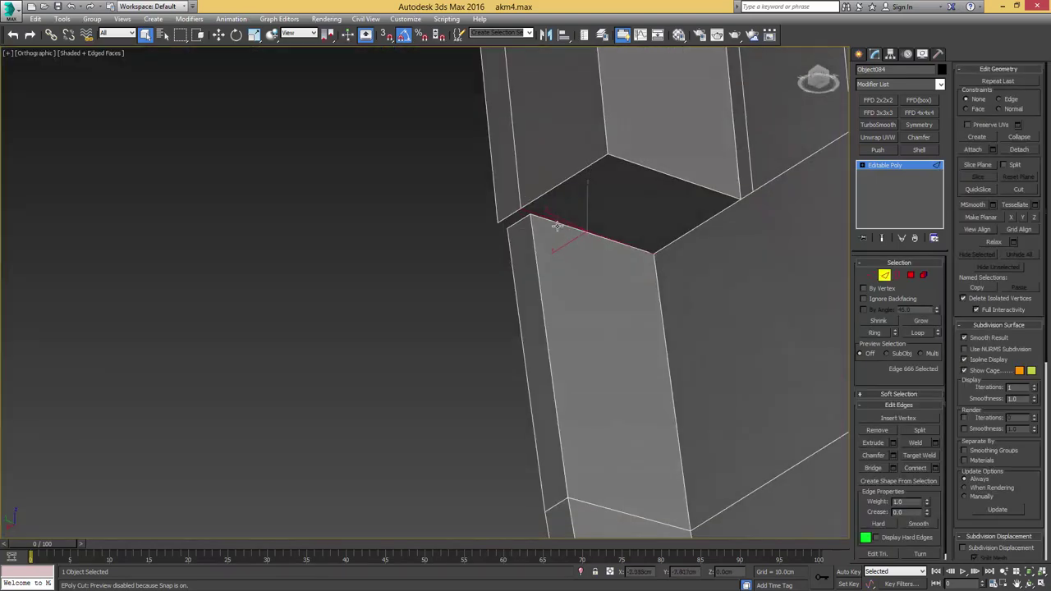
pyautogui.scroll(3, 561, 231)
pyautogui.press('w')
pyautogui.moveTo(599, 251); pyautogui.dragTo(568, 269)
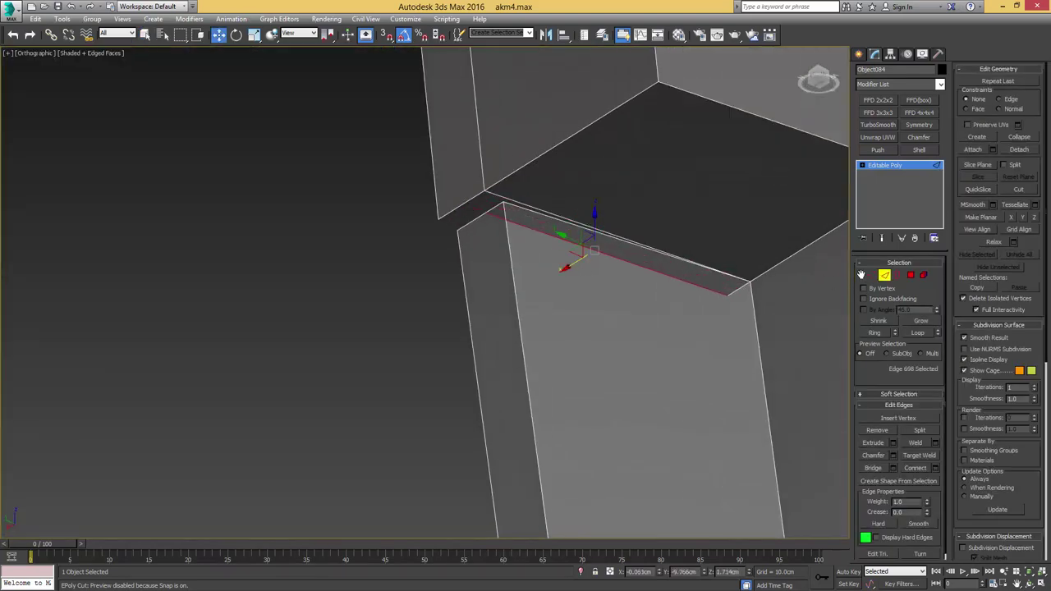
# Step: Snap the strip's two outer vertices into line with the block's bottom corner vertex on the mirror plane
pyautogui.click(871, 275)
pyautogui.press('s')
pyautogui.moveTo(462, 204); pyautogui.dragTo(441, 229)
pyautogui.press('space')
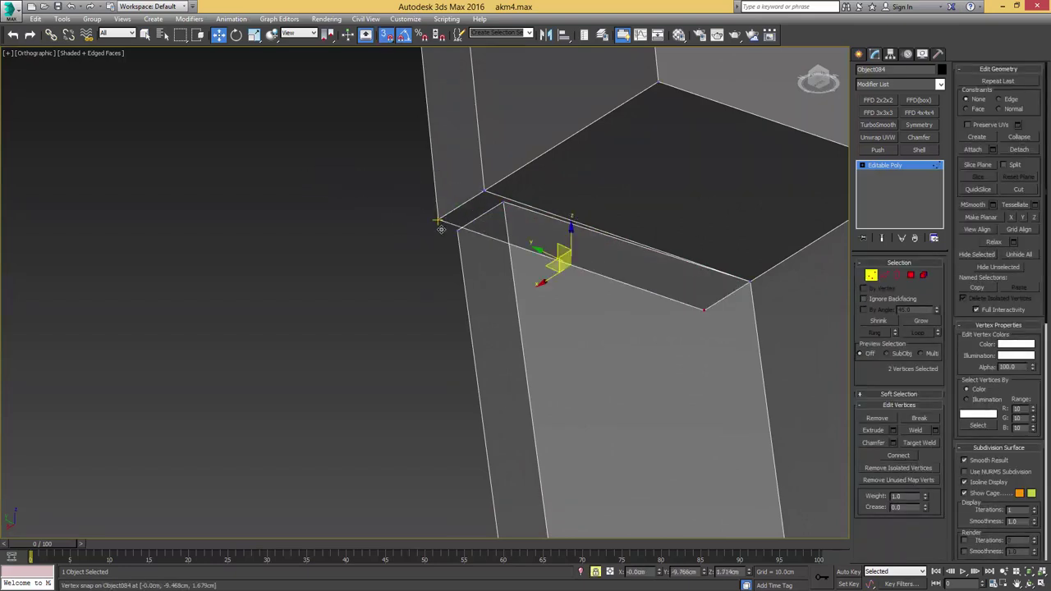
pyautogui.click(442, 222)
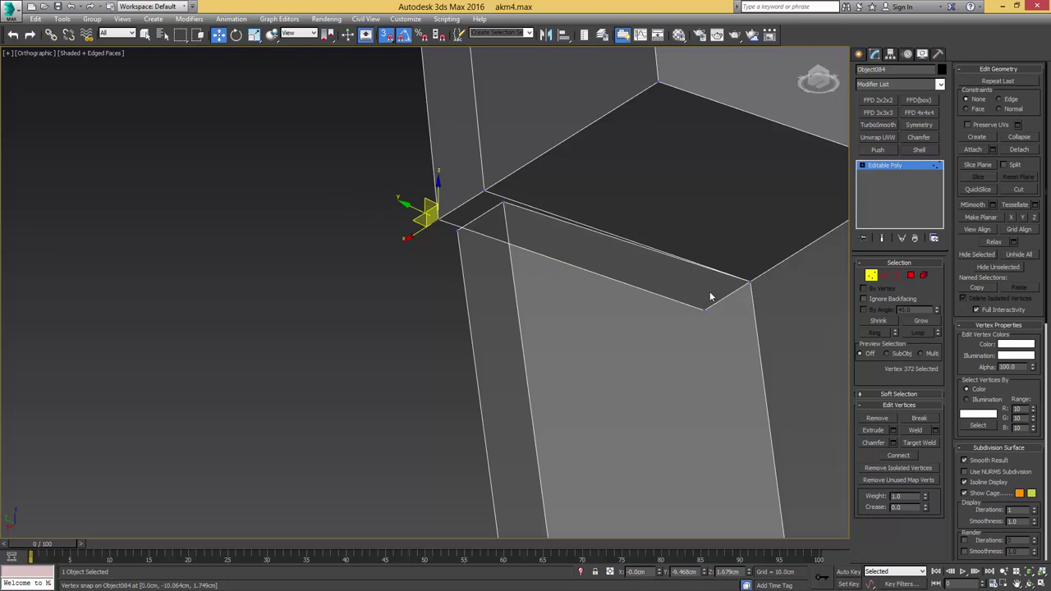
# Step: Connect the strip's two long edges with a crosswise edge and slide it along to the wall's top edge
pyautogui.scroll(-2, 709, 295)
pyautogui.press('2')
pyautogui.click(563, 228)
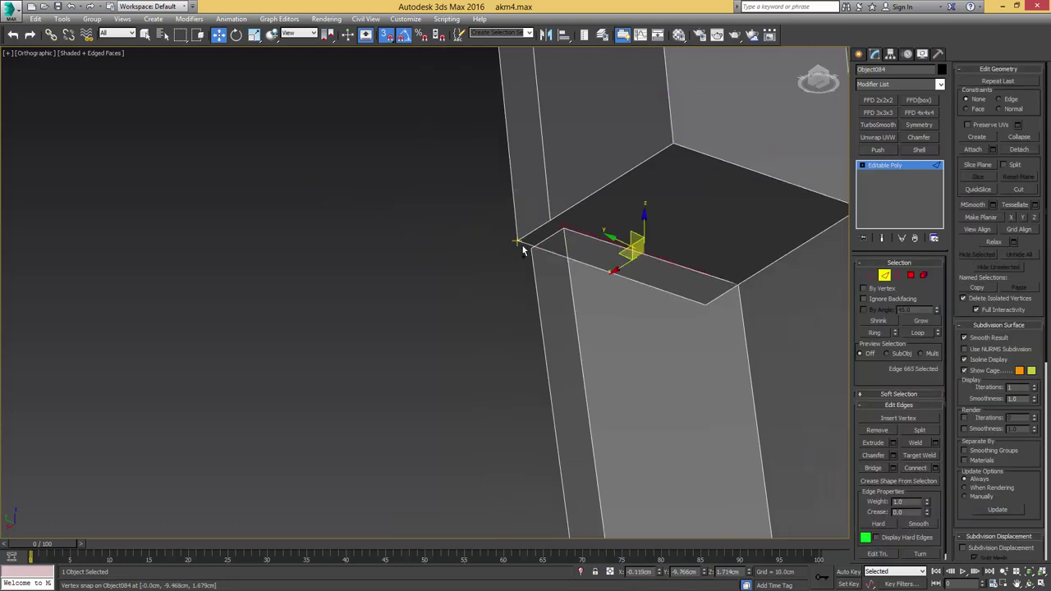
pyautogui.keyDown('ctrl'); pyautogui.click(526, 244); pyautogui.keyUp('ctrl')
pyautogui.hotkey('ctrl', 'shift', 'e')
pyautogui.scroll(2, 575, 247)
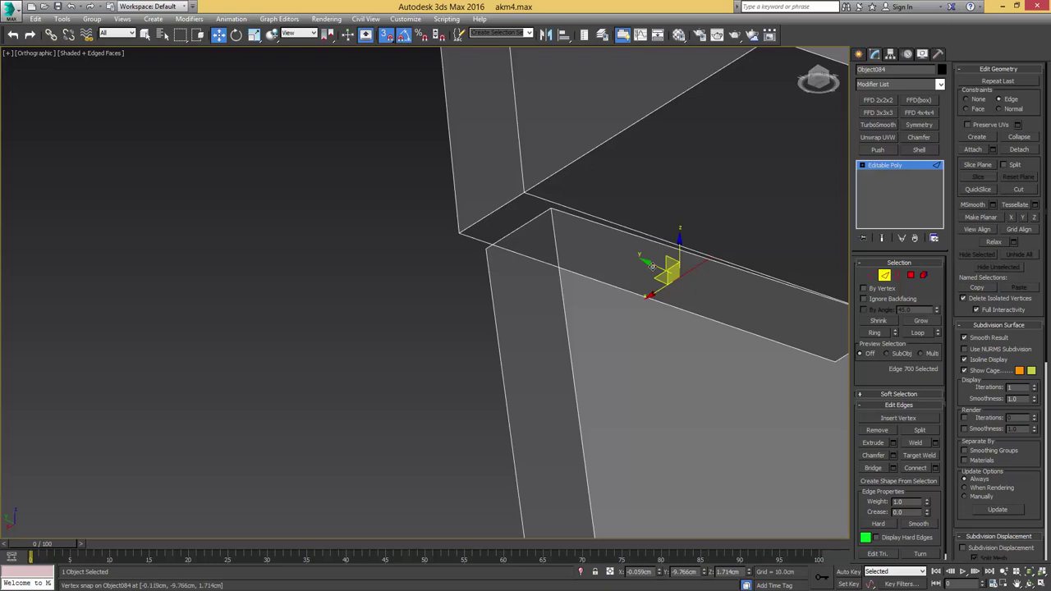
pyautogui.press('s')
pyautogui.moveTo(653, 265); pyautogui.dragTo(502, 243)
# Step: Delete the surplus part of the strip overhanging the wall below the block
pyautogui.press('4')
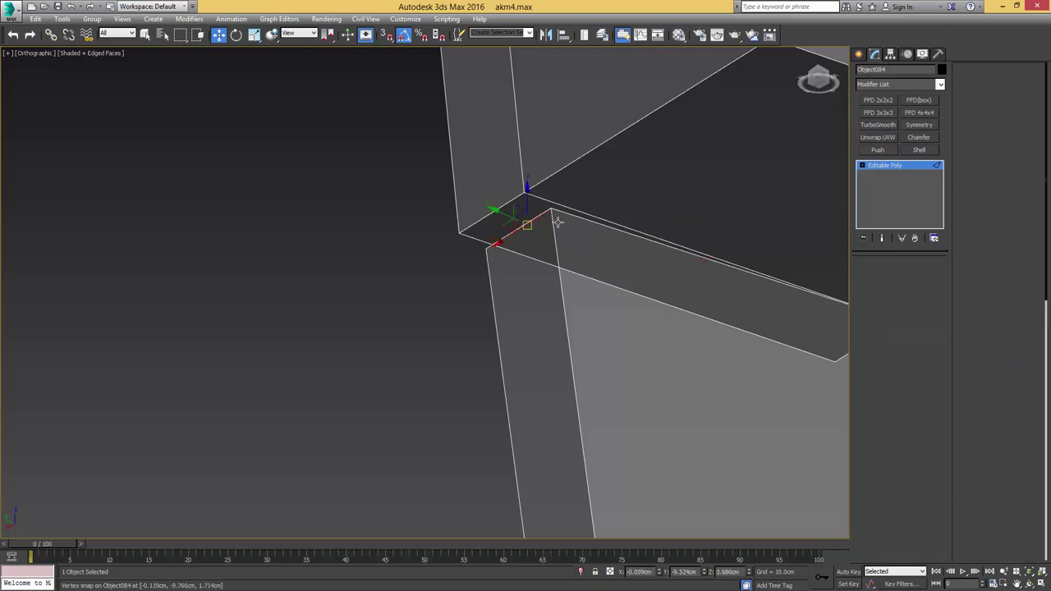
pyautogui.press('q')
pyautogui.click(559, 217)
pyautogui.press('Delete')
# Step: Target-weld the remaining strip's two end vertices to the adjacent corner vertices at the top of the lower rear wall
pyautogui.press('1')
pyautogui.hotkey('ctrl', 'shift', 'w')
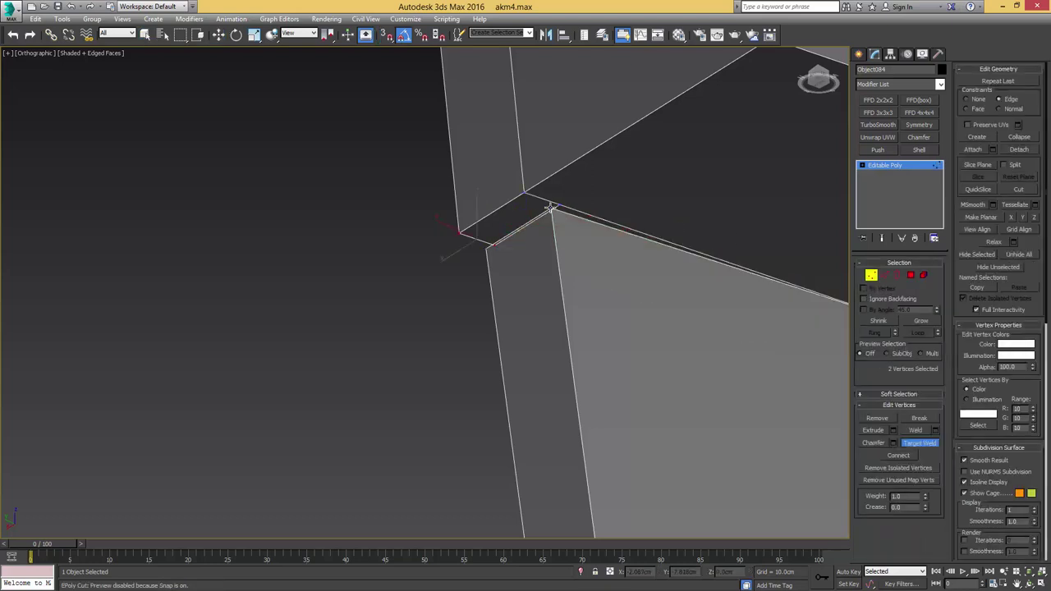
pyautogui.click(559, 205)
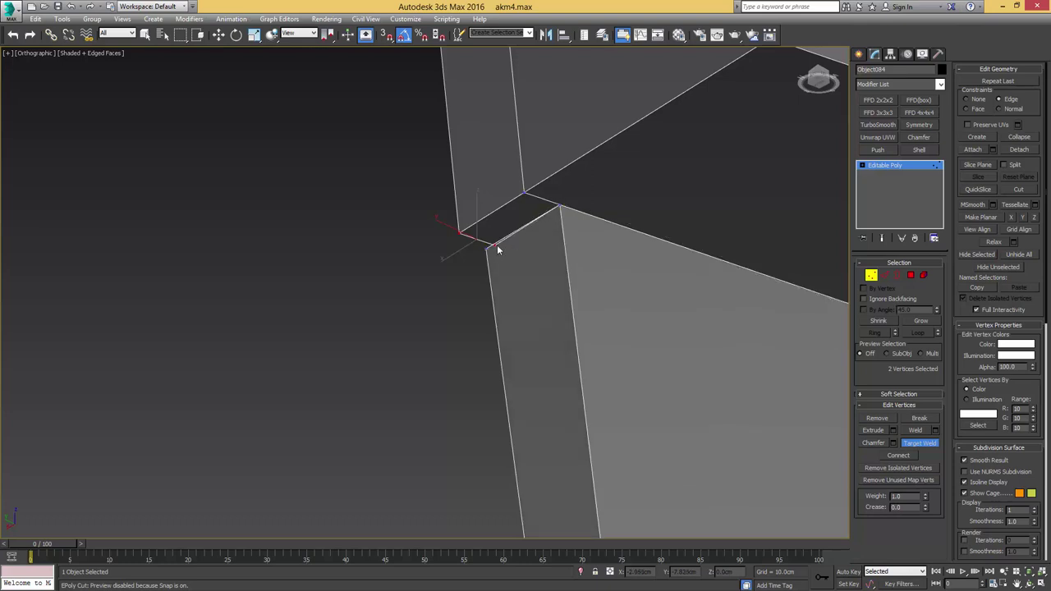
pyautogui.click(496, 245)
pyautogui.scroll(-4, 506, 244)
pyautogui.scroll(-1, 558, 227)
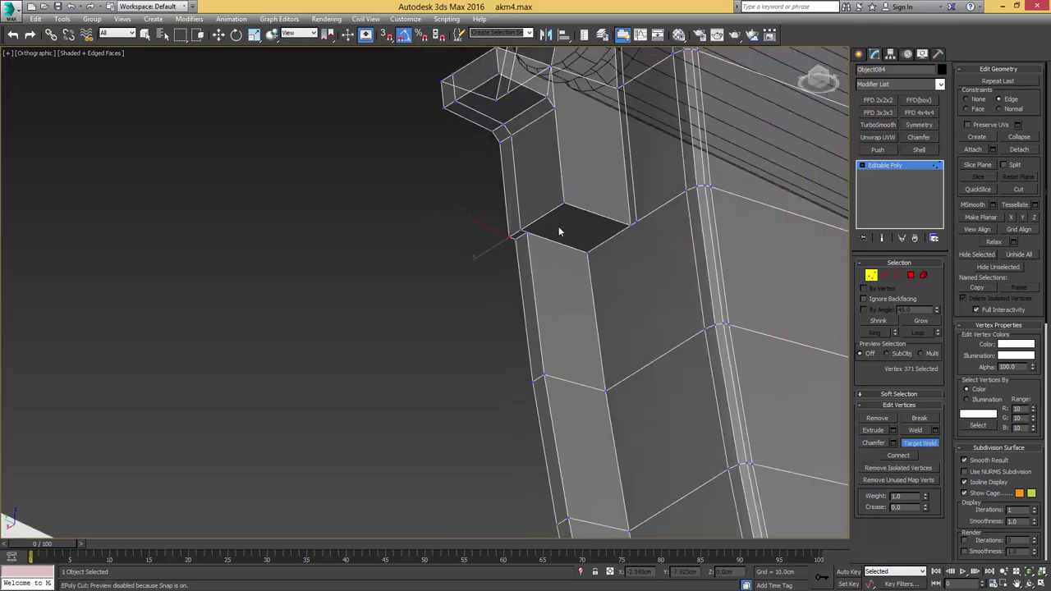
pyautogui.scroll(-2, 558, 227)
# Step: Remove the short edge beside the rear block's underside and connect the wall's corner vertex to the notch's inner corner vertex
pyautogui.press('2')
pyautogui.click(530, 212)
pyautogui.keyDown('alt'); pyautogui.moveTo(552, 210); pyautogui.dragTo(550, 275, button='middle'); pyautogui.keyUp('alt')
pyautogui.scroll(-2, 550, 196)
pyautogui.scroll(4, 550, 196)
pyautogui.scroll(4, 551, 310)
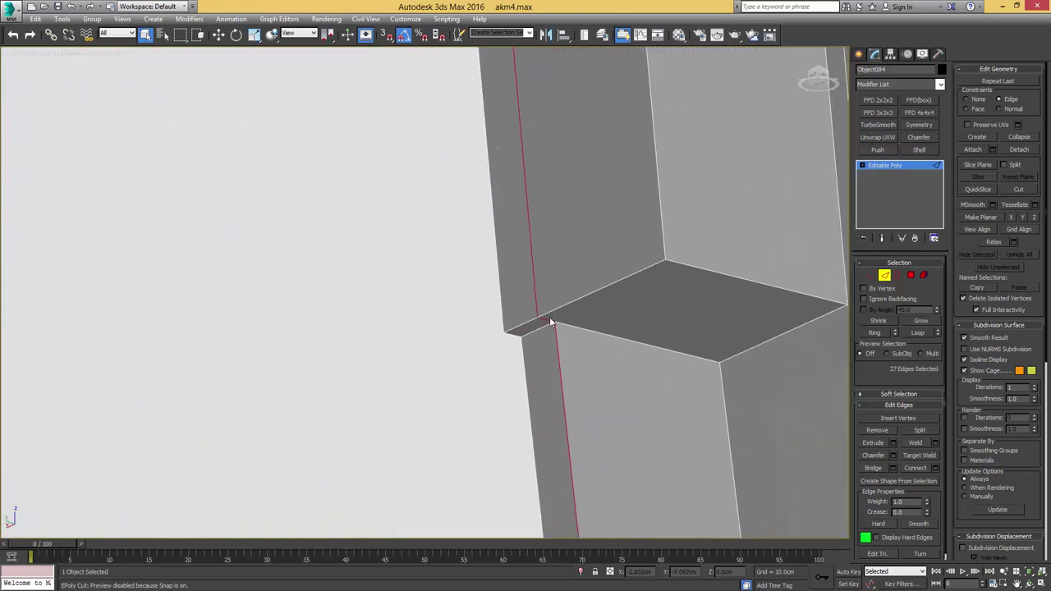
pyautogui.click(547, 321)
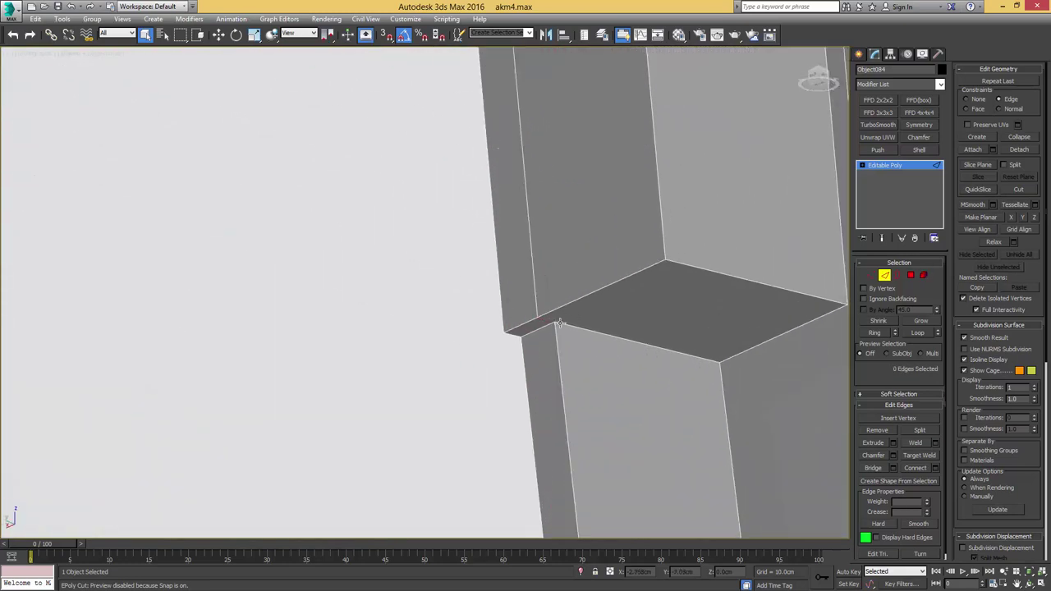
pyautogui.press('1')
pyautogui.scroll(-5, 628, 288)
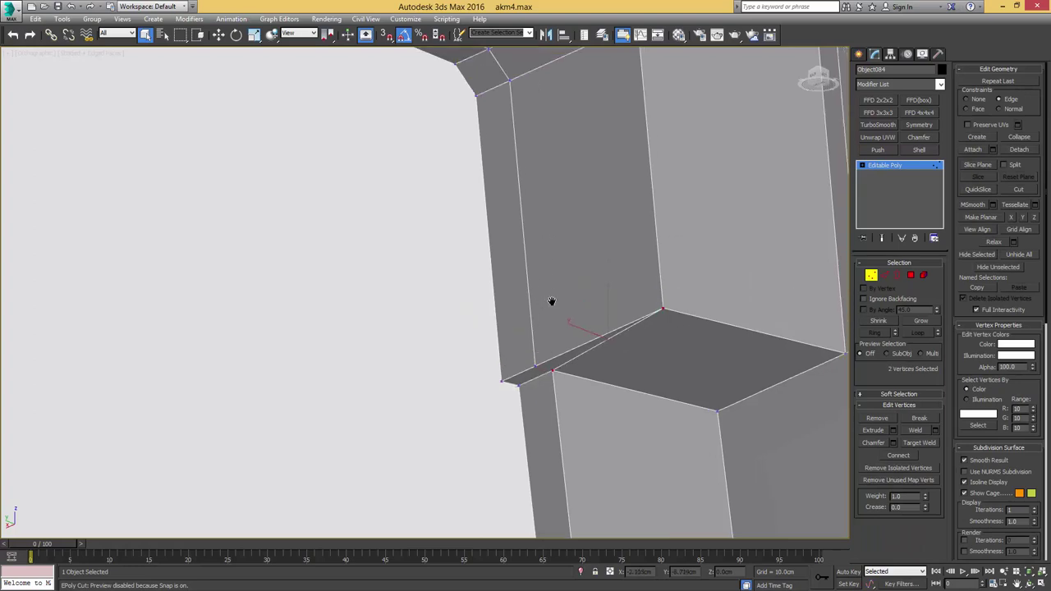
# Step: Remove the surplus lengthwise edge loops along the rear wall above and below the notch
pyautogui.press('2')
pyautogui.doubleClick(542, 288)
pyautogui.scroll(-5, 568, 248)
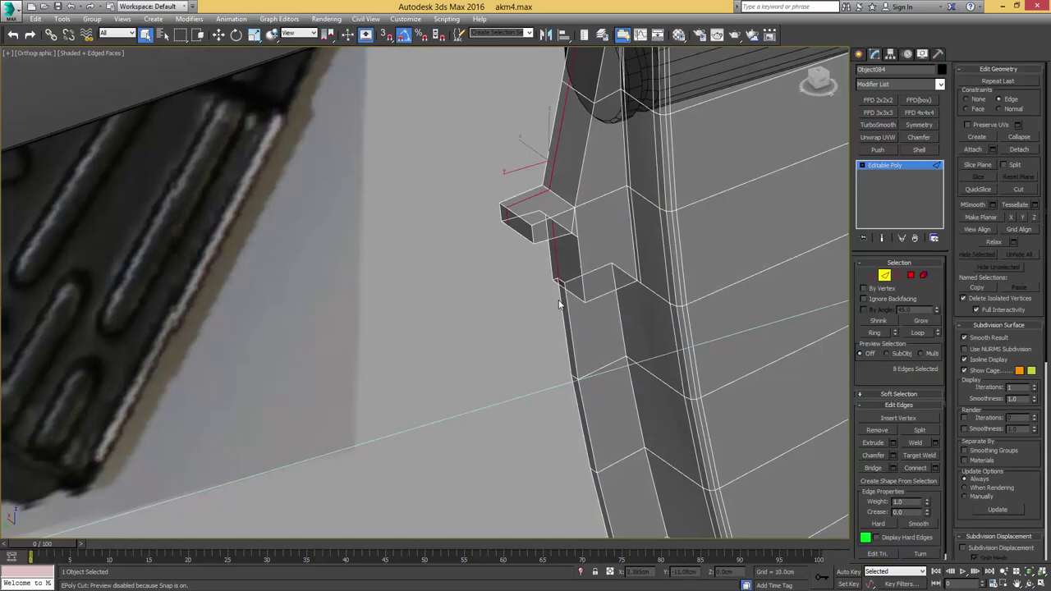
pyautogui.keyDown('alt'); pyautogui.moveTo(572, 206); pyautogui.dragTo(581, 257, button='middle'); pyautogui.keyUp('alt')
pyautogui.hotkey('ctrl', 'BackSpace')
pyautogui.doubleClick(564, 252)
pyautogui.scroll(4, 581, 232)
pyautogui.scroll(-2, 580, 232)
pyautogui.hotkey('ctrl', 'BackSpace')
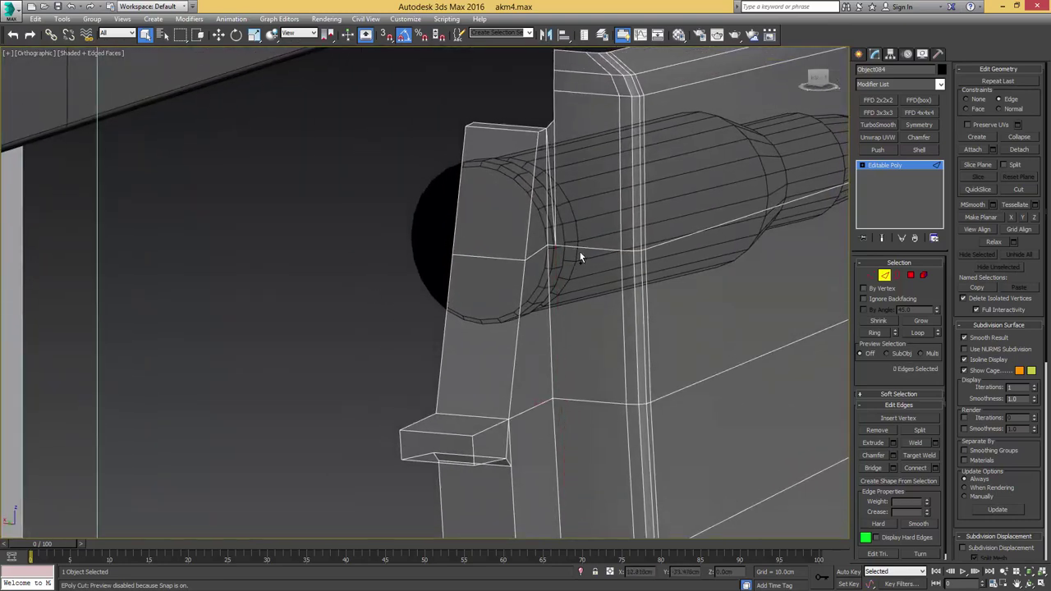
# Step: Turn off see-through display and target-weld the stray vertex beside the upper rear wall to the side wall's adjacent corner vertex
pyautogui.hotkey('alt', 'x')
pyautogui.press('1')
pyautogui.hotkey('ctrl', 'shift', 'w')
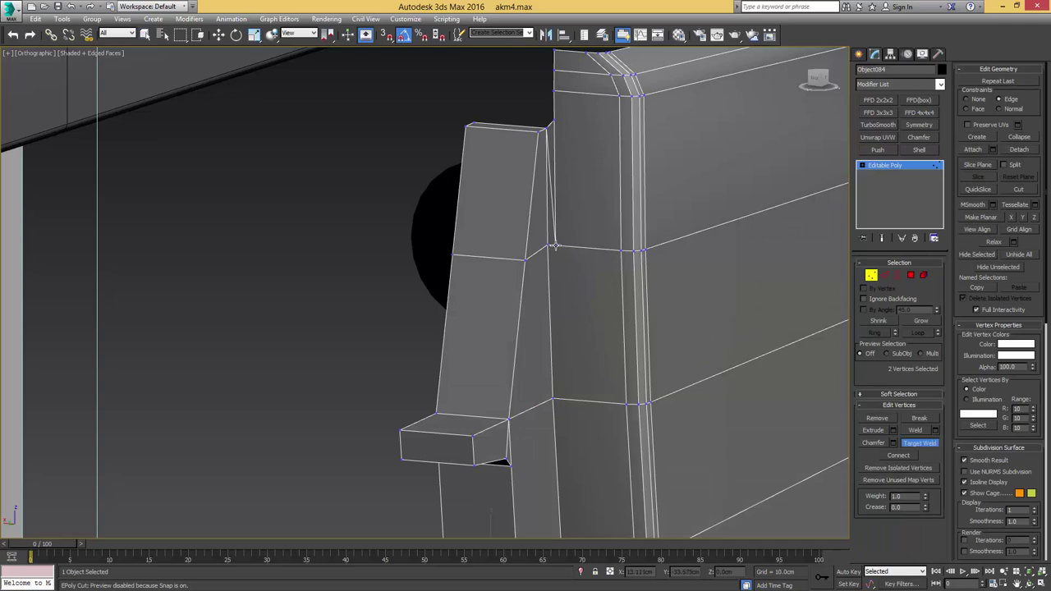
pyautogui.click(623, 251)
pyautogui.scroll(-6, 617, 254)
pyautogui.keyDown('alt'); pyautogui.moveTo(617, 254); pyautogui.dragTo(596, 284, button='middle'); pyautogui.keyUp('alt')
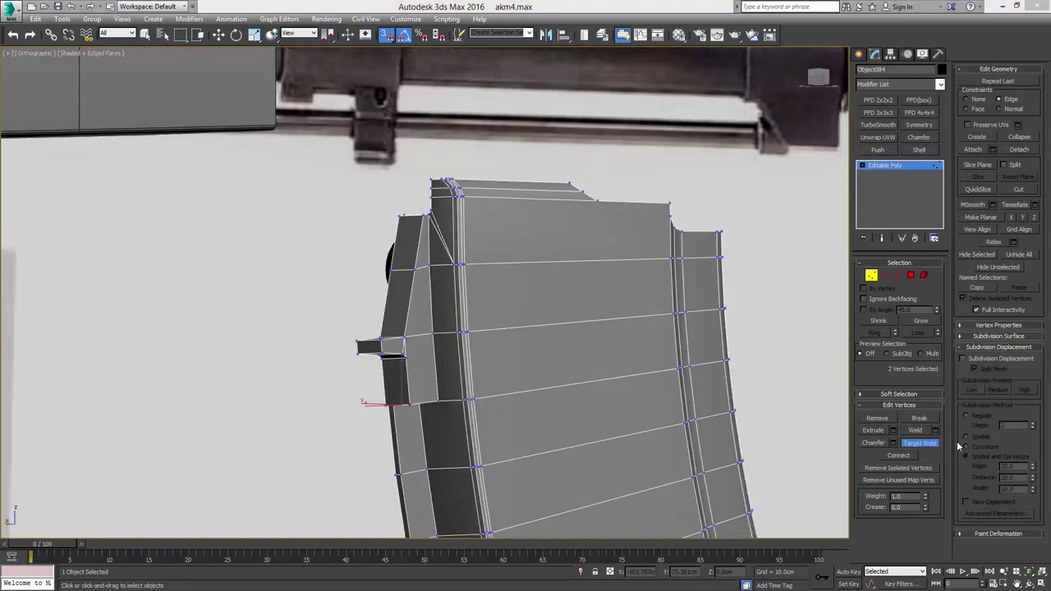
pyautogui.click(918, 444)
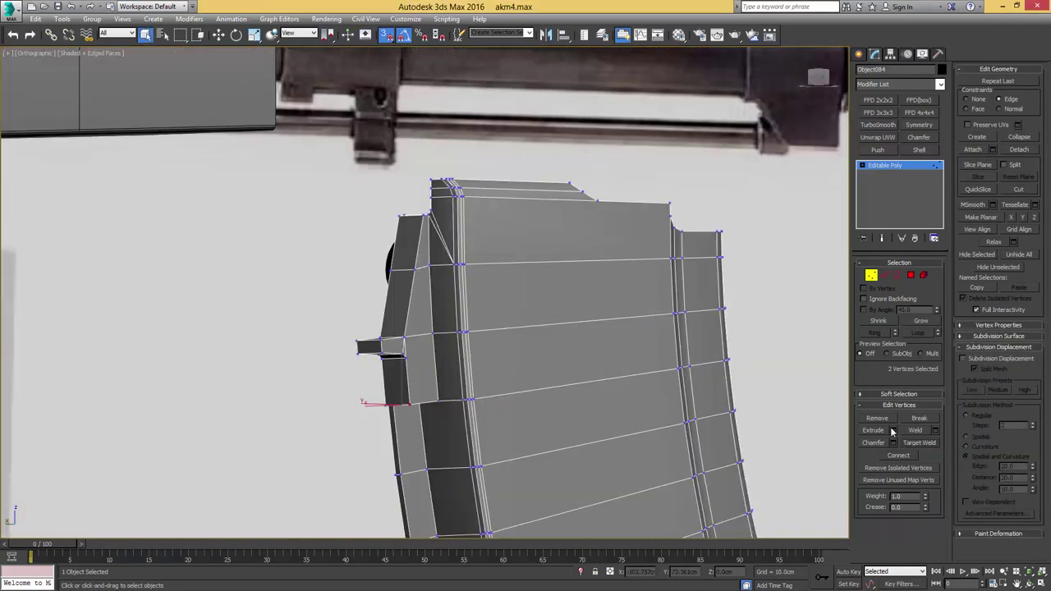
# Step: Line up the three vertices of the slanted step in the magazine's front top edge and set constraints to None
pyautogui.moveTo(679, 230); pyautogui.dragTo(647, 254, button='middle')
pyautogui.scroll(-3, 678, 278)
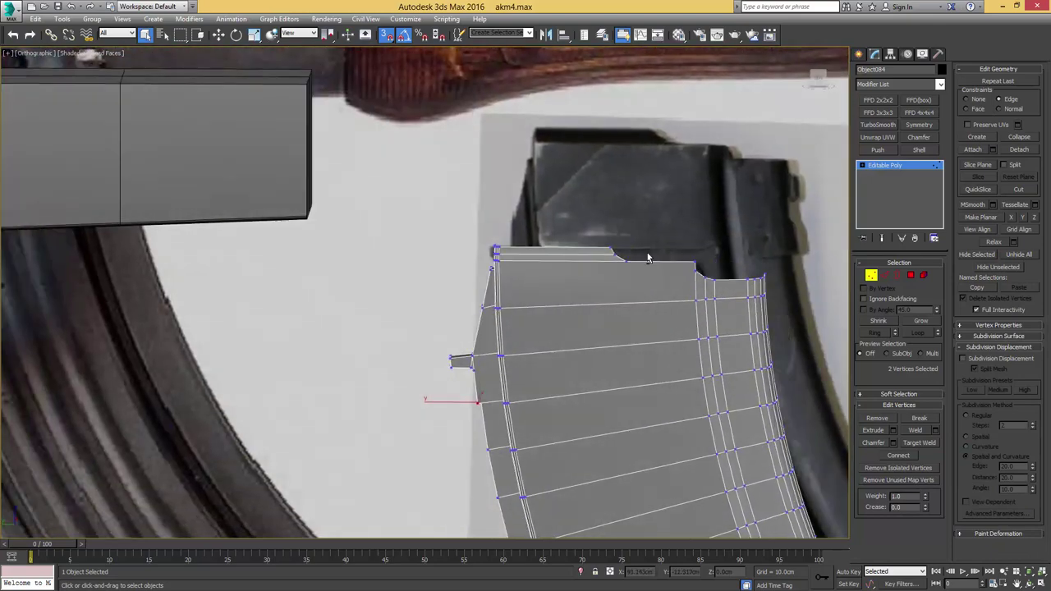
pyautogui.moveTo(715, 247); pyautogui.dragTo(631, 237, button='middle')
pyautogui.scroll(2, 632, 238)
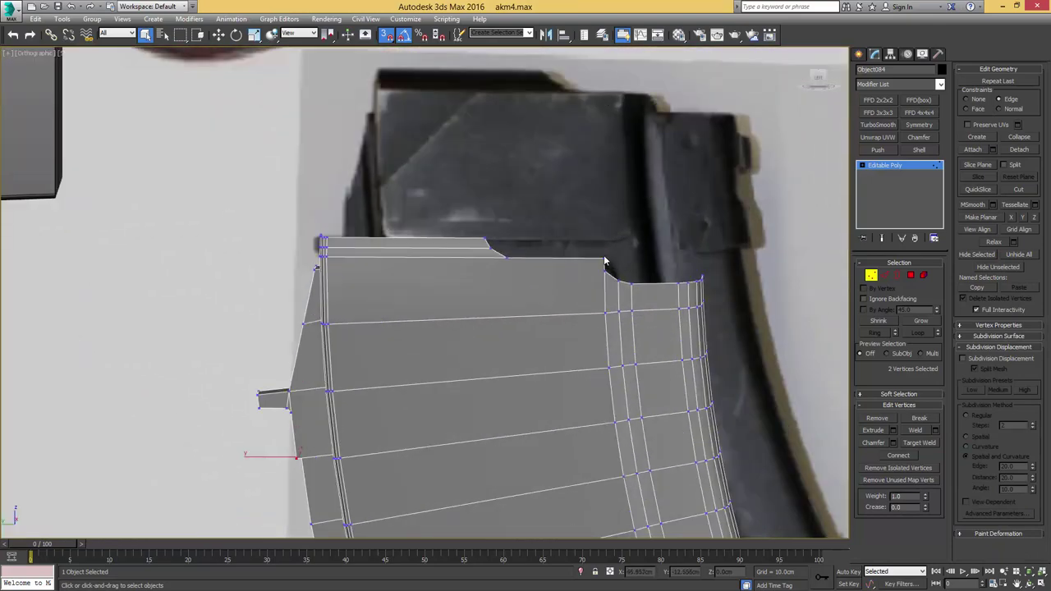
pyautogui.moveTo(638, 289); pyautogui.dragTo(648, 264, button='middle')
pyautogui.scroll(3, 650, 262)
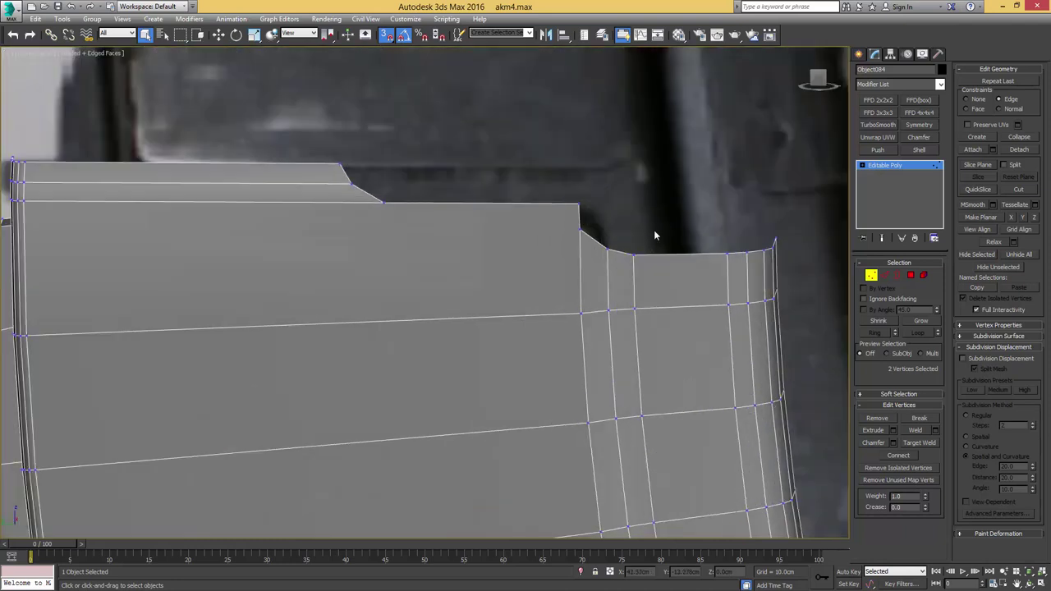
pyautogui.moveTo(548, 270); pyautogui.dragTo(547, 273)
pyautogui.hotkey('alt', 'z')
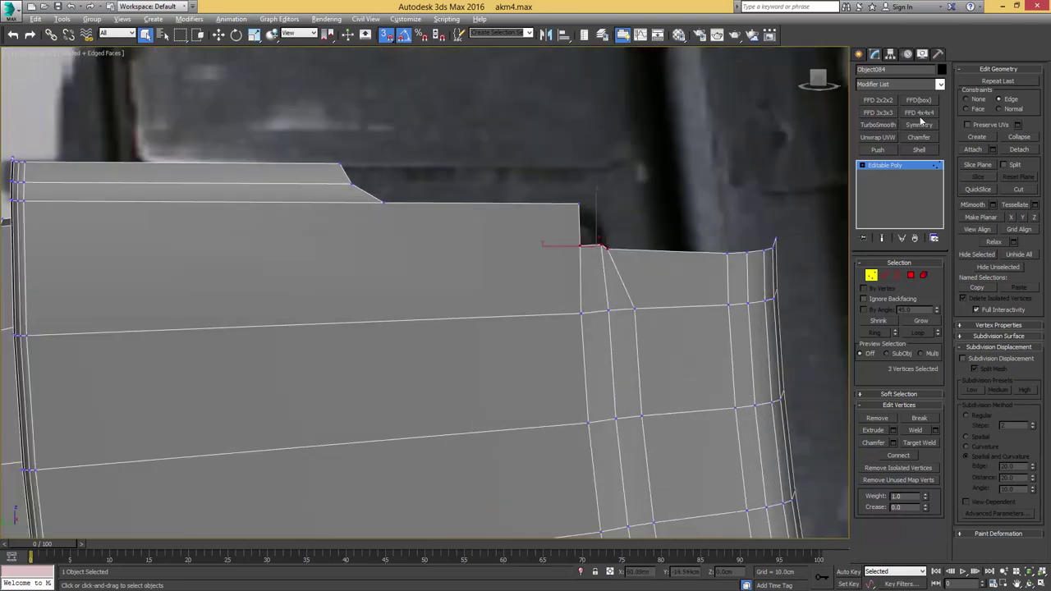
pyautogui.click(965, 99)
pyautogui.scroll(3, 649, 254)
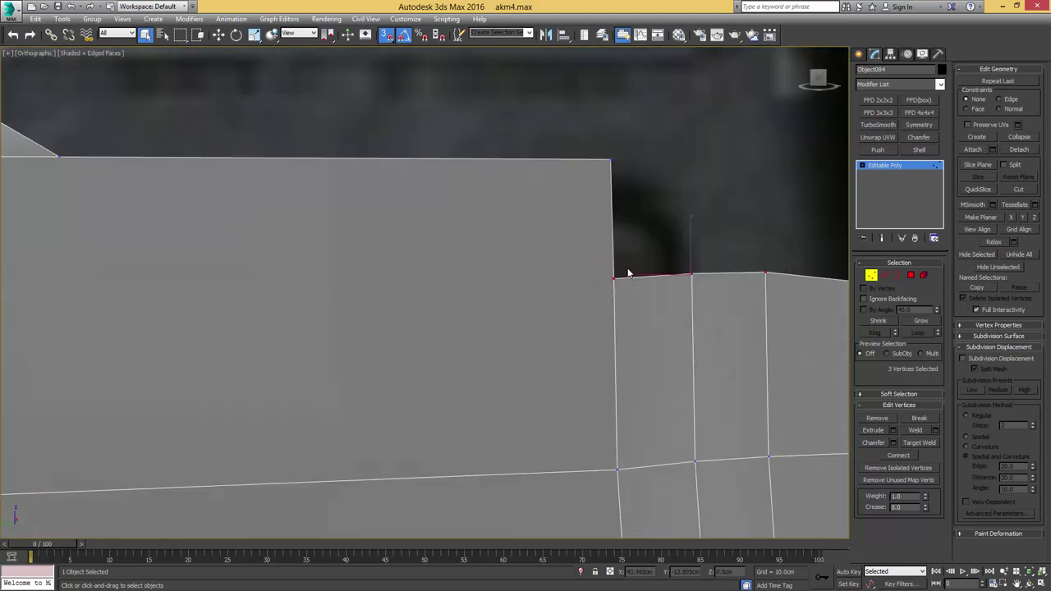
# Step: Snap the three step vertices up to the side wall's top corner so they continue its top edge
pyautogui.press('w')
pyautogui.press('s')
pyautogui.moveTo(618, 280); pyautogui.dragTo(612, 161)
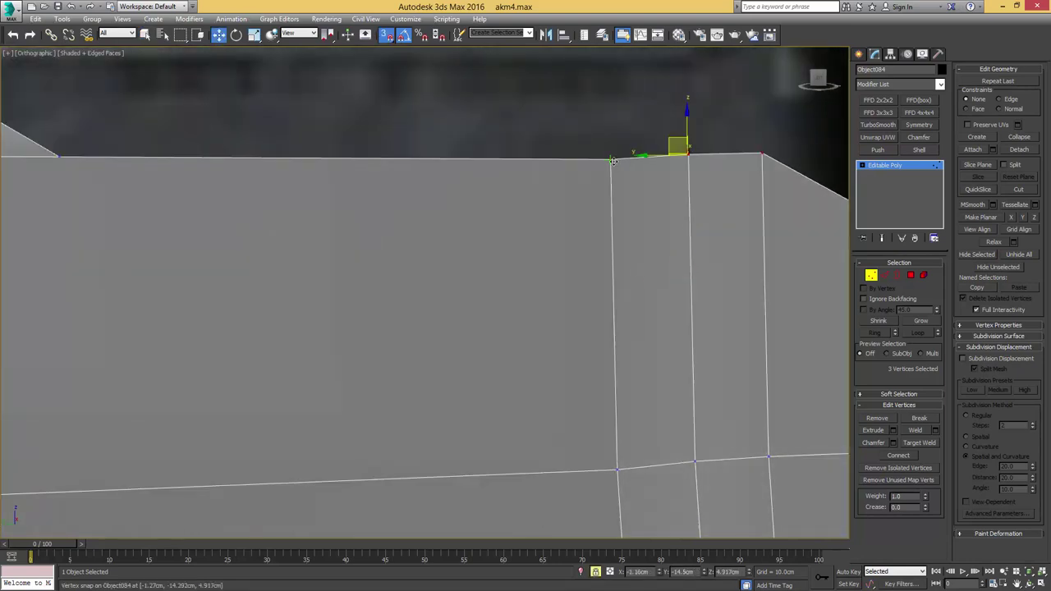
pyautogui.click(612, 158)
pyautogui.scroll(-4, 618, 216)
pyautogui.scroll(-2, 650, 246)
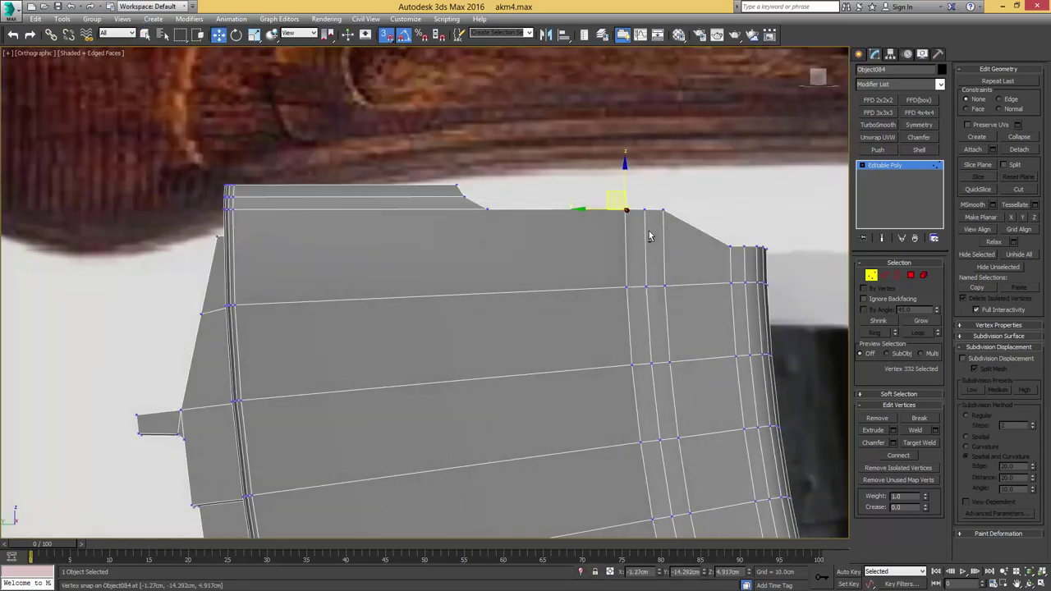
# Step: Cut an edge from the lower front corner vertex across to the vertical edge and delete the triangular polygon above it
pyautogui.moveTo(709, 229); pyautogui.dragTo(669, 230, button='middle')
pyautogui.scroll(4, 670, 230)
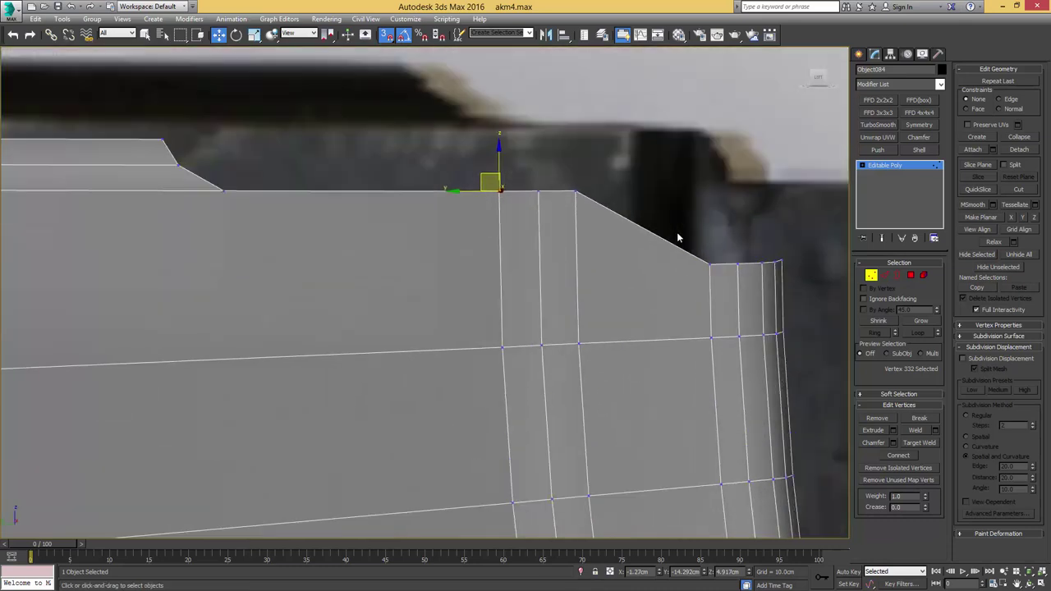
pyautogui.press('l')
pyautogui.hotkey('alt', 'c')
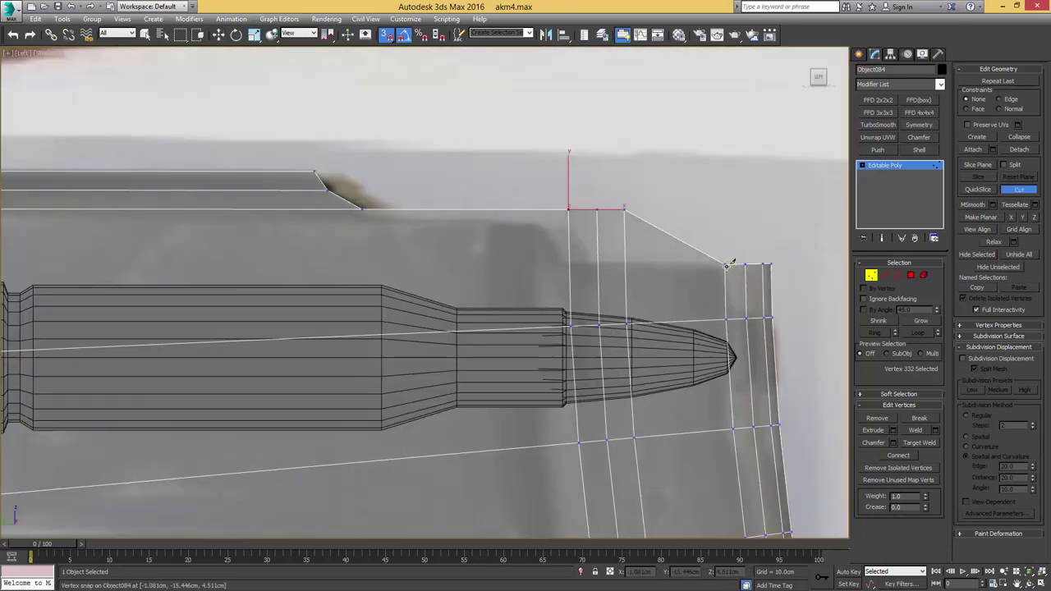
pyautogui.press('s')
pyautogui.click(726, 265)
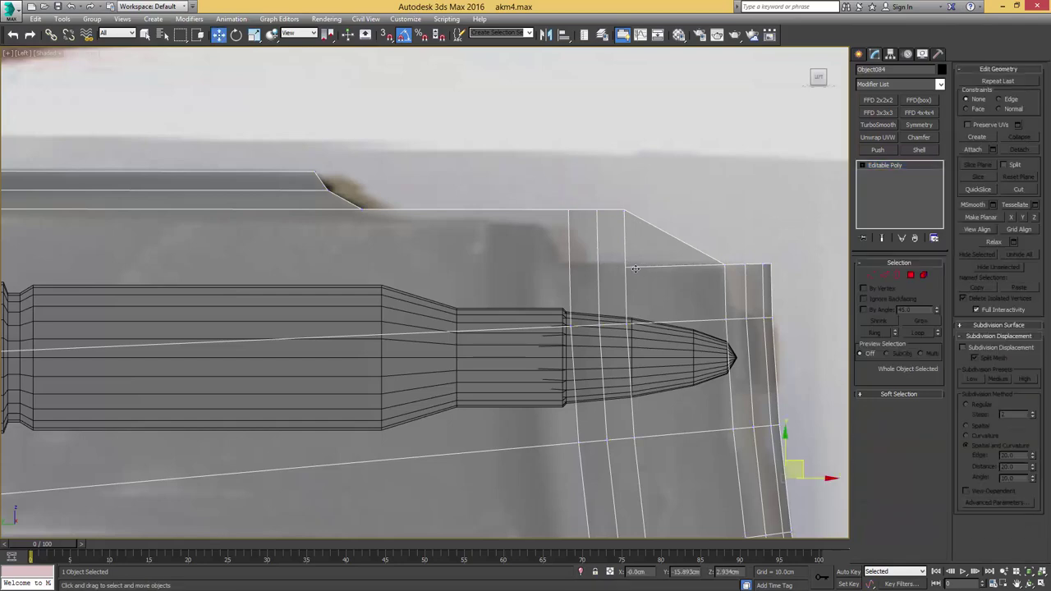
pyautogui.rightClick(615, 277)
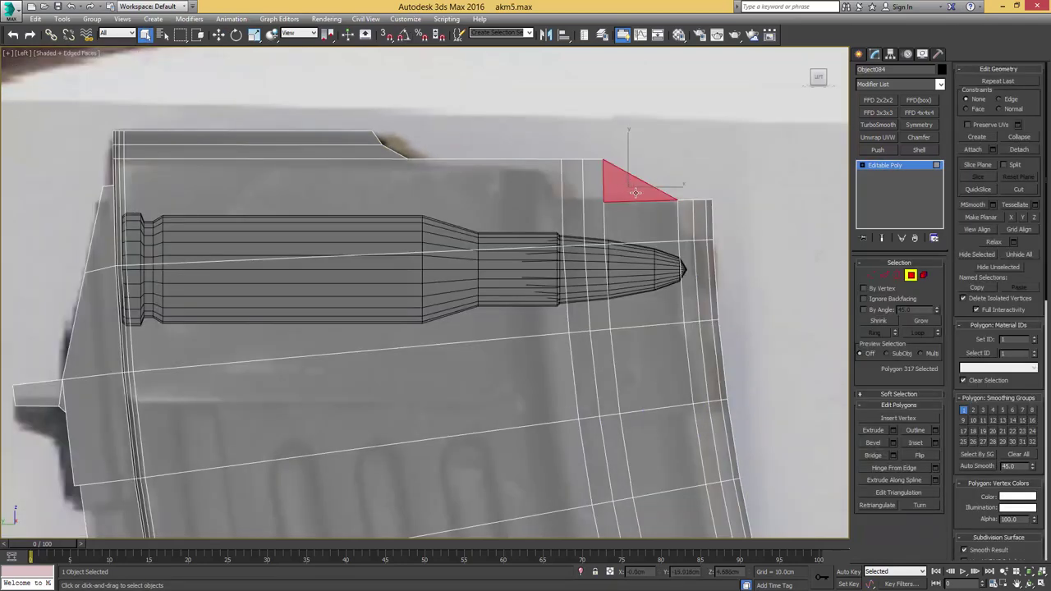
pyautogui.press('Delete')
# Step: Chamfer the vertex at the inner corner of the front step
pyautogui.press('1')
pyautogui.click(604, 203)
pyautogui.hotkey('ctrl', 'shift', 'c')
pyautogui.moveTo(604, 203); pyautogui.dragTo(620, 192)
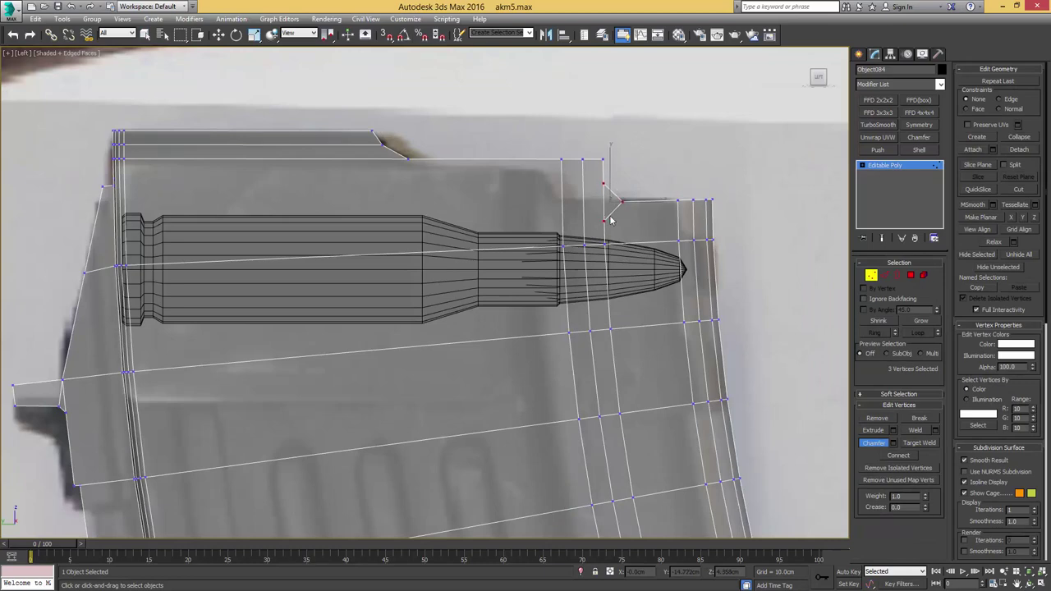
# Step: Add a vertex midway along the chamfer's upper diagonal with Cut and move it inward to round the step's corner
pyautogui.scroll(3, 610, 220)
pyautogui.hotkey('alt', 'c')
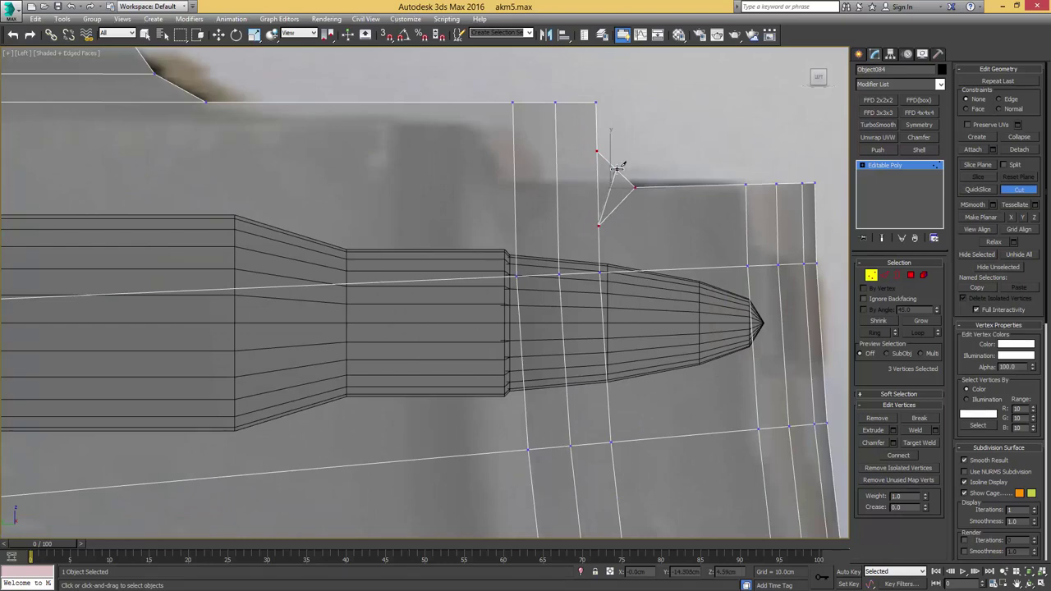
pyautogui.click(617, 169)
pyautogui.rightClick(618, 169)
pyautogui.rightClick(623, 168)
pyautogui.click(622, 169)
pyautogui.press('w')
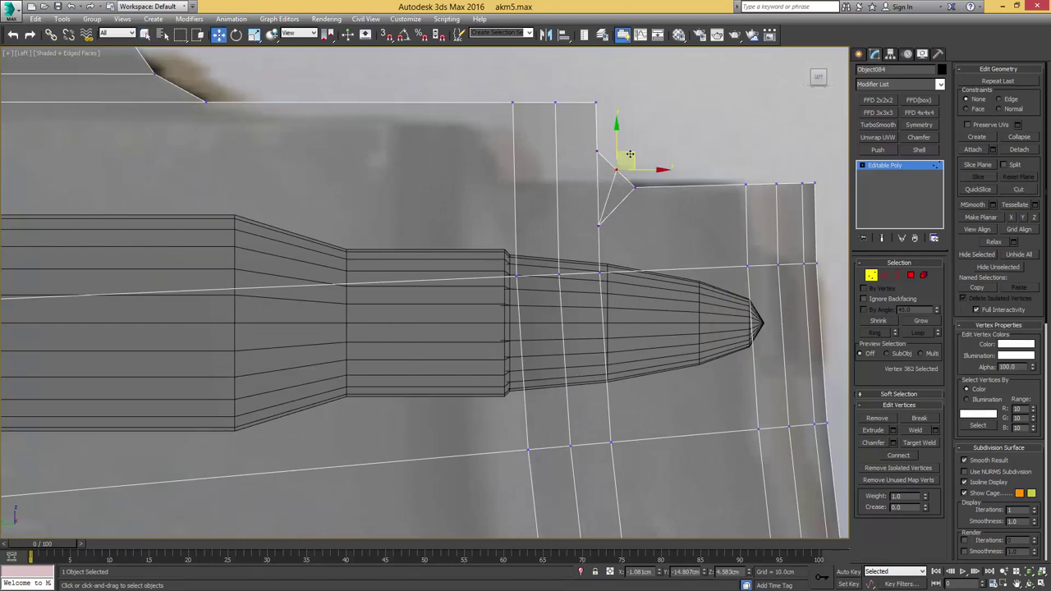
pyautogui.moveTo(630, 155); pyautogui.dragTo(624, 159)
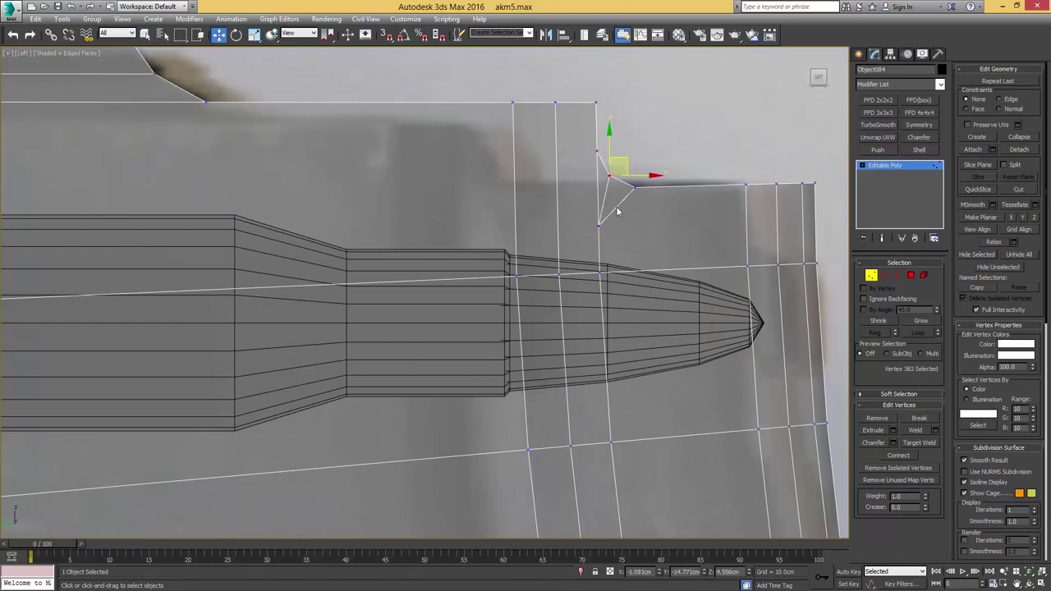
# Step: Target-weld the chamfer's lower vertex to the next vertex down the vertical edge and select the rounded corner's three vertices
pyautogui.scroll(-2, 616, 211)
pyautogui.hotkey('ctrl', 'shift', 'w')
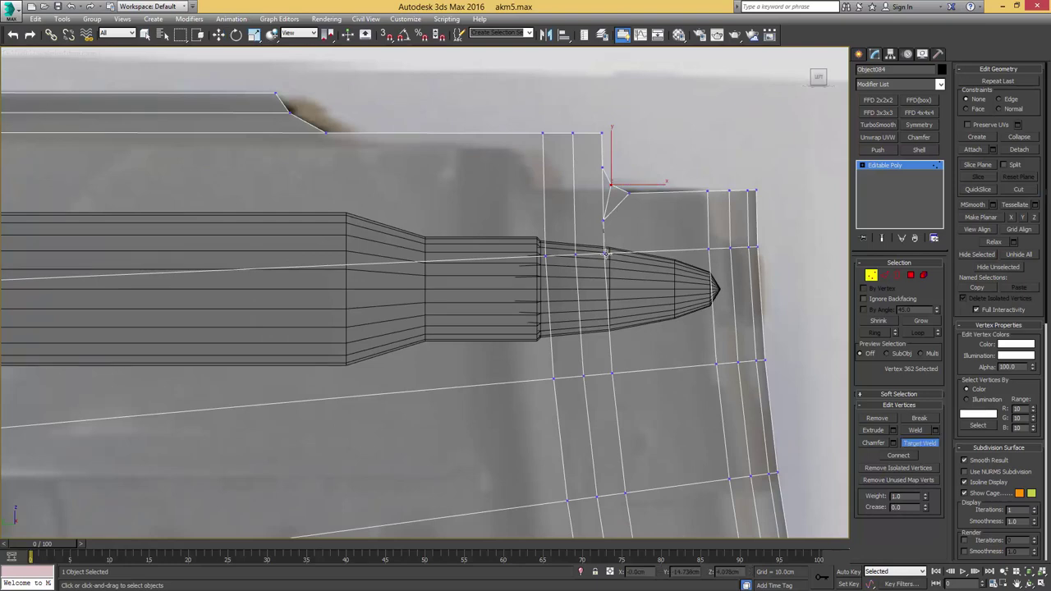
pyautogui.click(606, 254)
pyautogui.scroll(-1, 597, 212)
pyautogui.moveTo(600, 192)
pyautogui.mouseDown(button='middle')
pyautogui.moveTo(596, 213)
pyautogui.moveTo(600, 184)
pyautogui.mouseUp(button='middle')
pyautogui.press('w')
pyautogui.moveTo(592, 202); pyautogui.dragTo(627, 170)
pyautogui.scroll(-2, 711, 192)
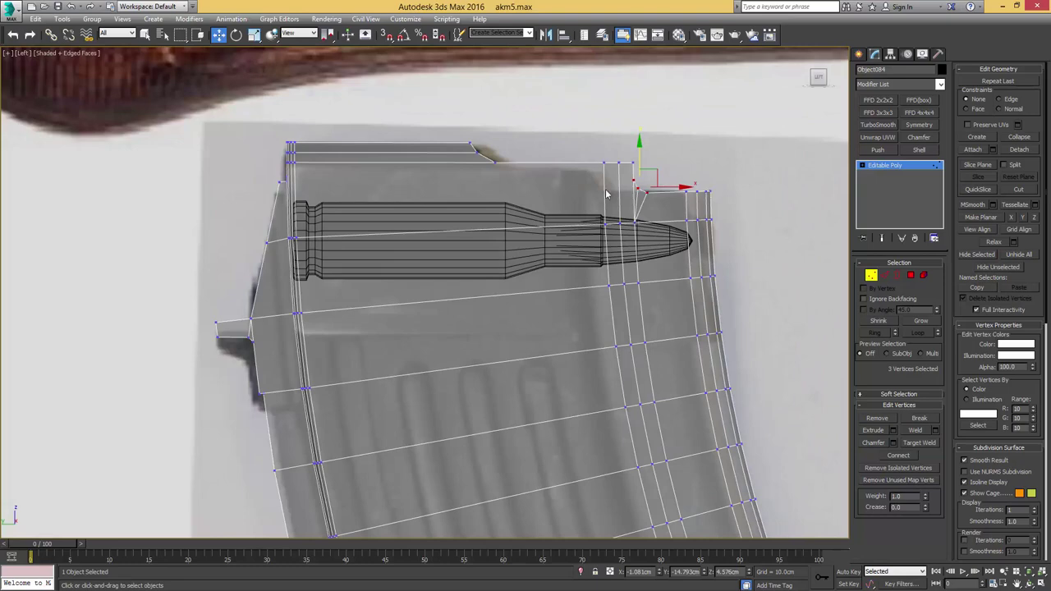
# Step: Clone the magazine half as a single instance placed over the rifle's magazine in the reference image
pyautogui.scroll(-3, 603, 168)
pyautogui.moveTo(584, 191); pyautogui.dragTo(705, 189, button='middle')
pyautogui.press('1')
pyautogui.scroll(-1, 705, 189)
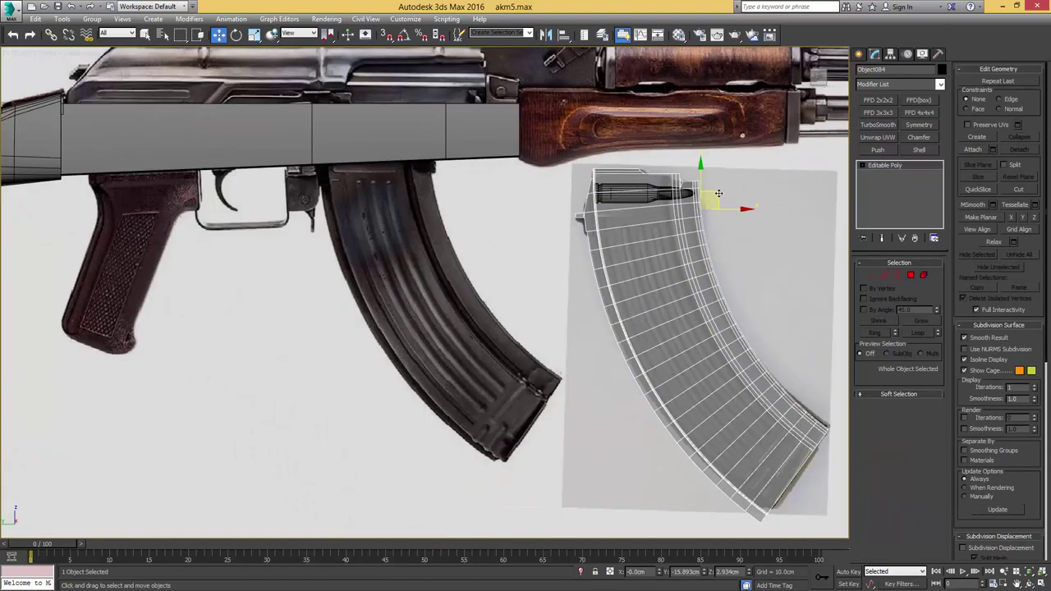
pyautogui.moveTo(718, 193)
pyautogui.keyDown('shift'); pyautogui.mouseDown()
pyautogui.moveTo(472, 164)
pyautogui.moveTo(453, 148)
pyautogui.mouseUp(); pyautogui.keyUp('shift')
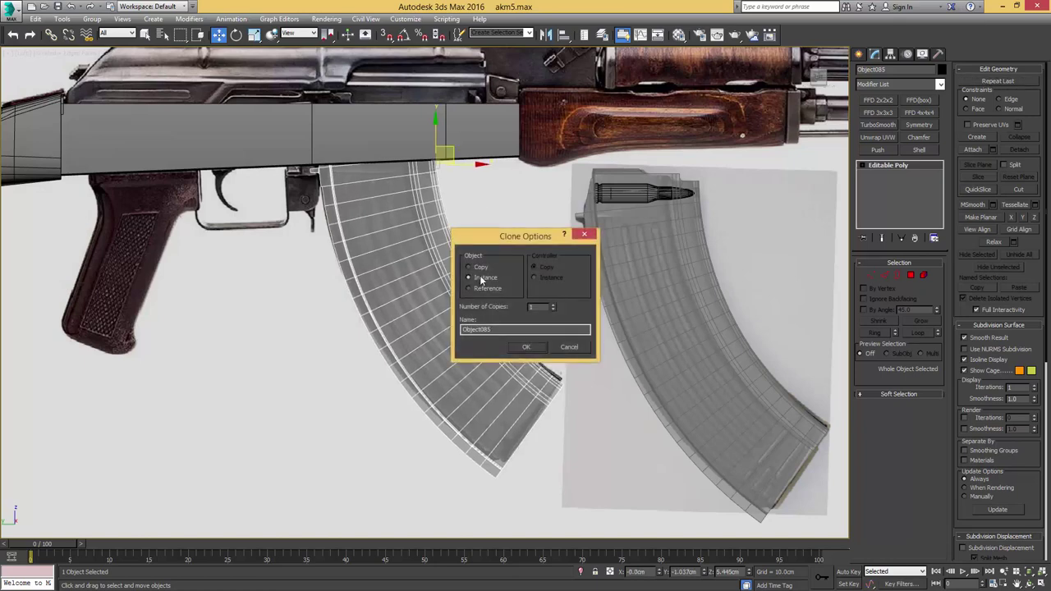
pyautogui.click(519, 350)
# Step: Connect the original magazine's rear and front lengthwise edges with a crosswise edge in the row where the reference's ribs begin
pyautogui.moveTo(640, 245); pyautogui.dragTo(543, 225, button='middle')
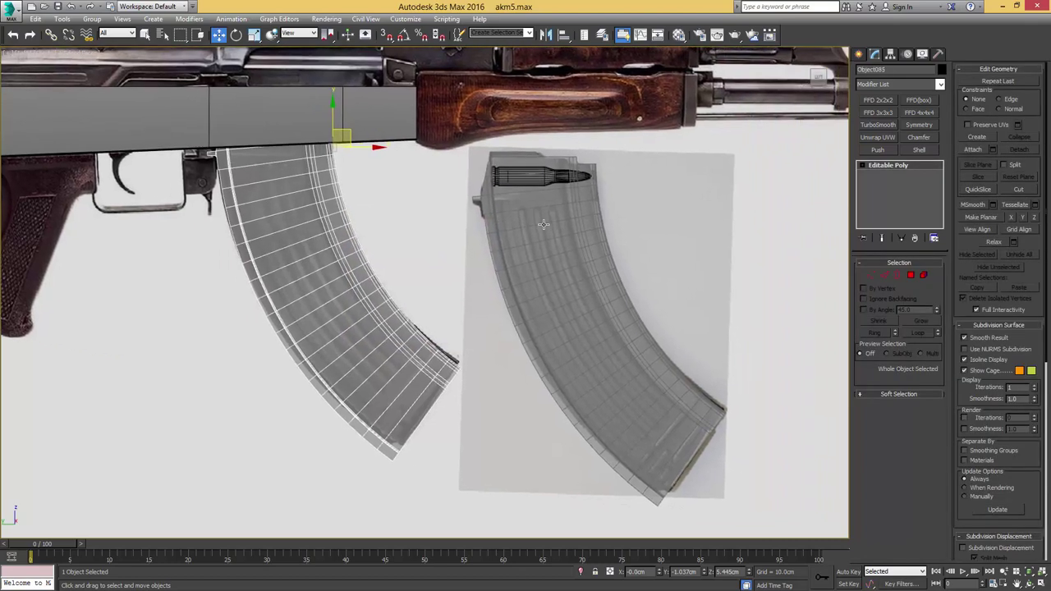
pyautogui.scroll(5, 545, 219)
pyautogui.click(548, 196)
pyautogui.scroll(-3, 549, 195)
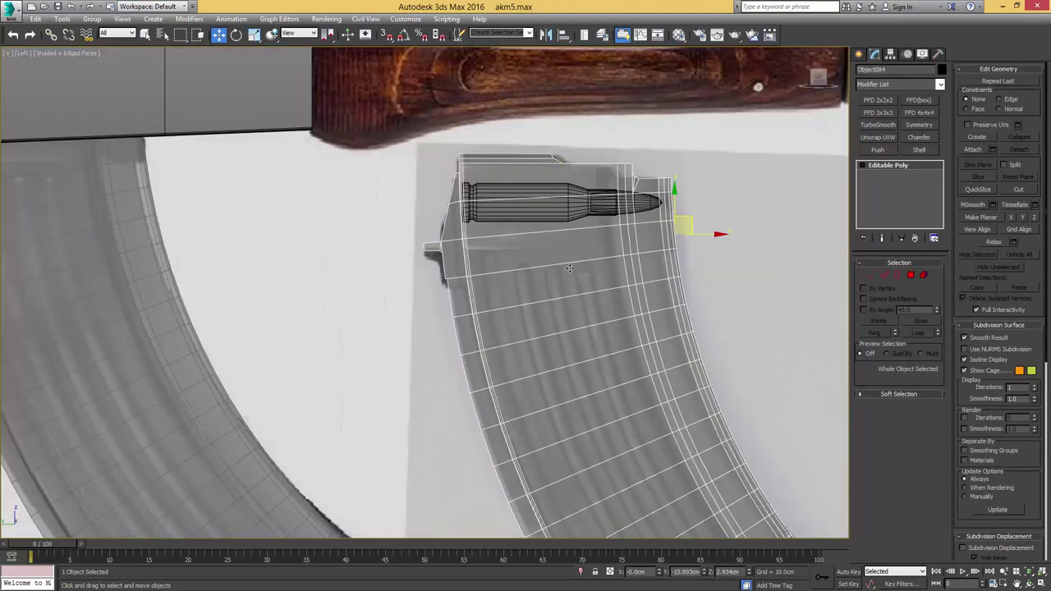
pyautogui.press('2')
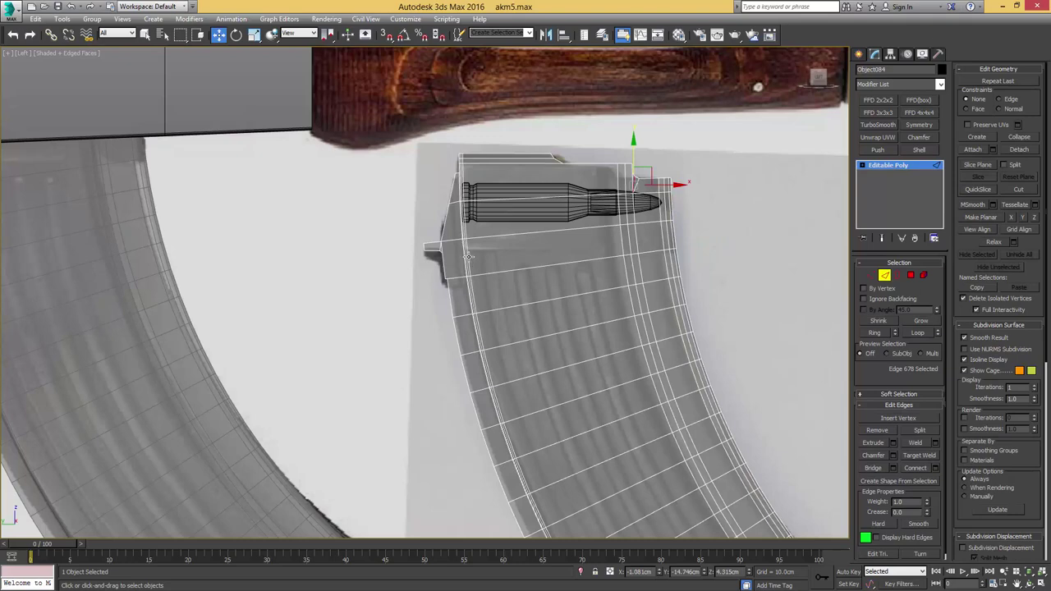
pyautogui.click(469, 257)
pyautogui.scroll(2, 484, 257)
pyautogui.click(670, 242)
pyautogui.scroll(-2, 670, 242)
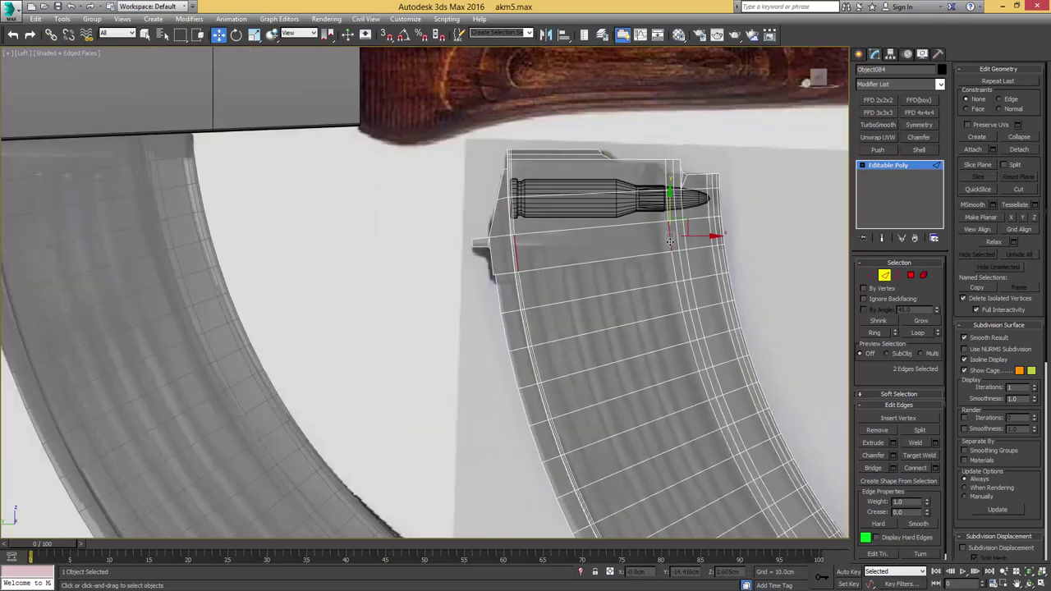
pyautogui.scroll(-2, 659, 244)
pyautogui.click(633, 243)
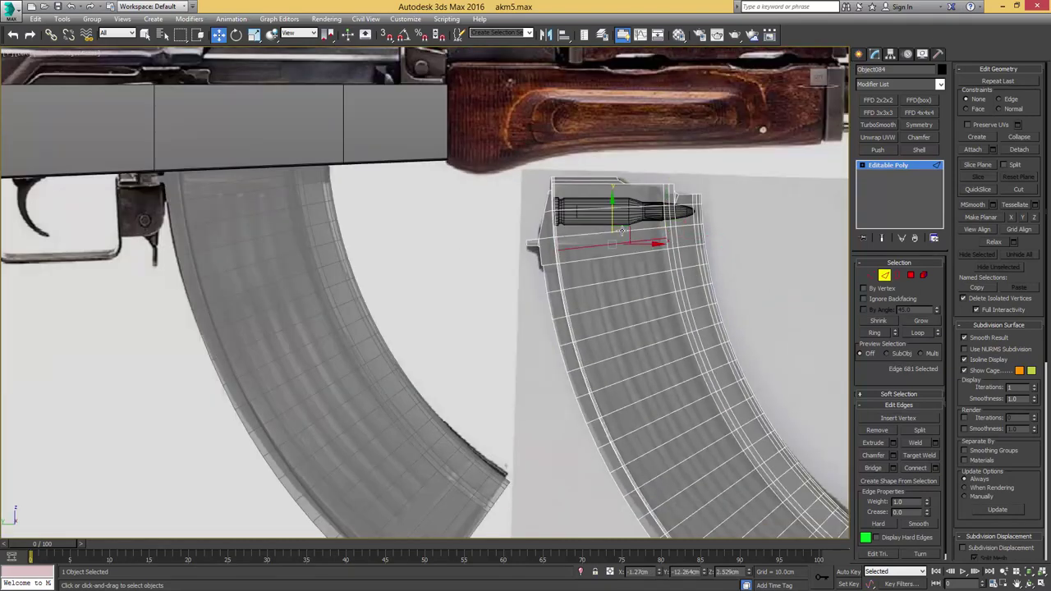
# Step: Level the new crosswise edge with the Edge constraint and snap its front end vertex onto the vertex of the row below
pyautogui.scroll(2, 622, 231)
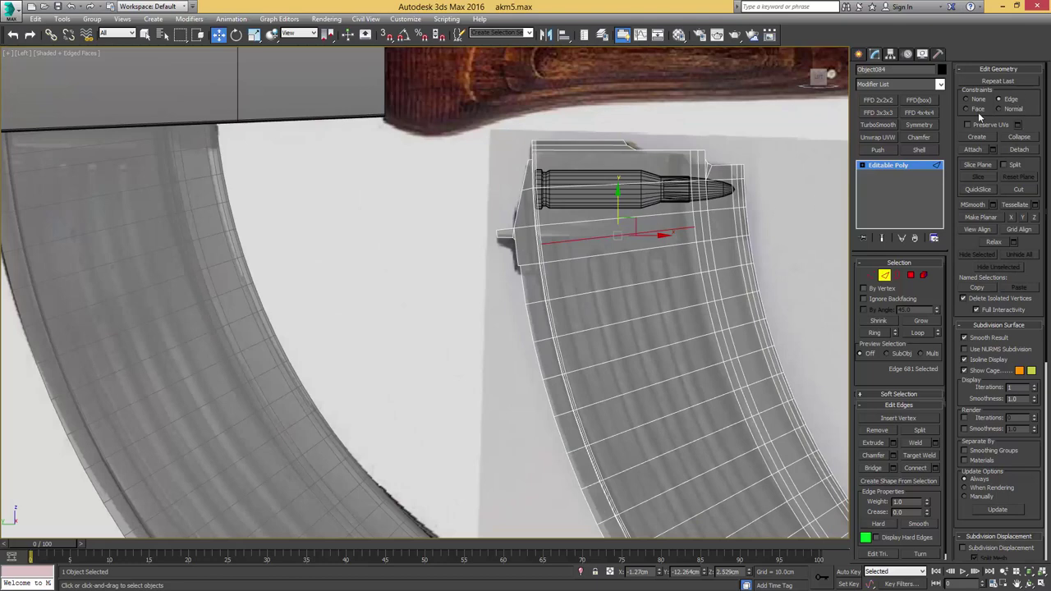
pyautogui.moveTo(679, 226); pyautogui.dragTo(657, 229, button='middle')
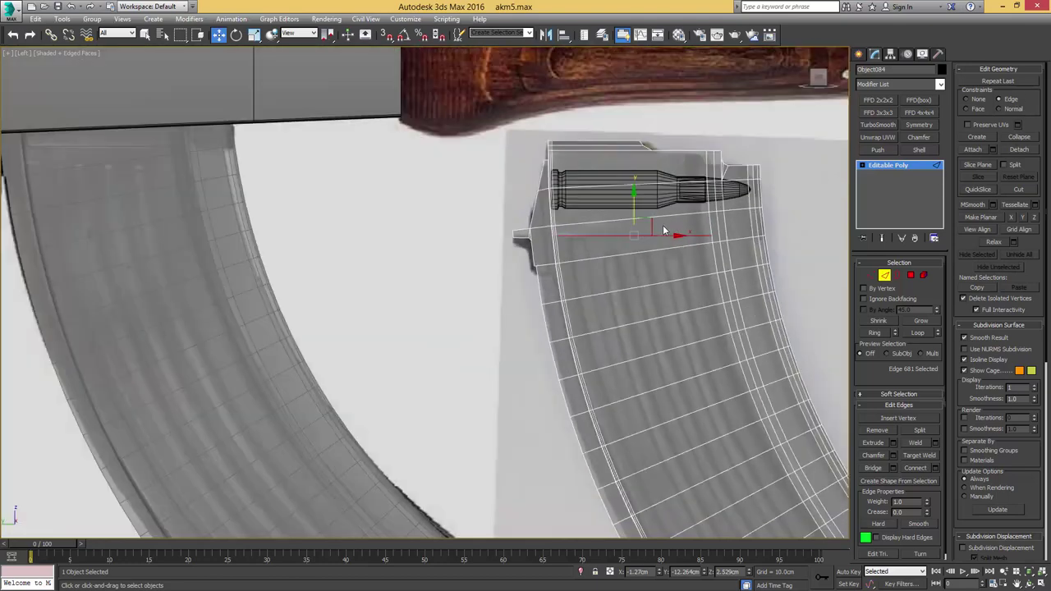
pyautogui.keyDown('ctrl'); pyautogui.click(872, 277); pyautogui.keyUp('ctrl')
pyautogui.scroll(3, 728, 238)
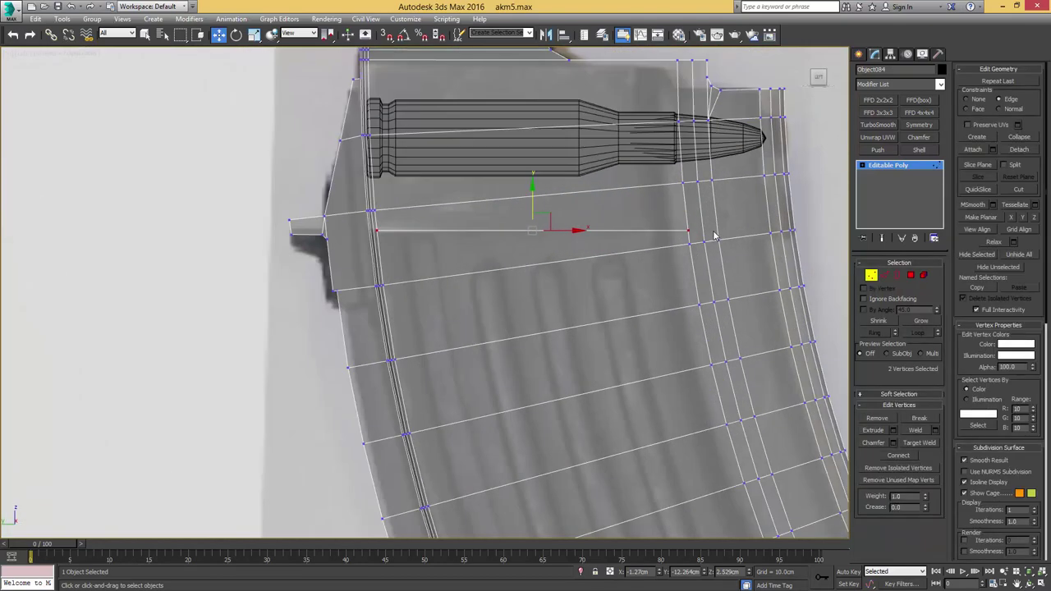
pyautogui.press('space')
pyautogui.press('s')
pyautogui.moveTo(689, 231); pyautogui.dragTo(684, 247)
pyautogui.press('space')
pyautogui.scroll(-5, 694, 232)
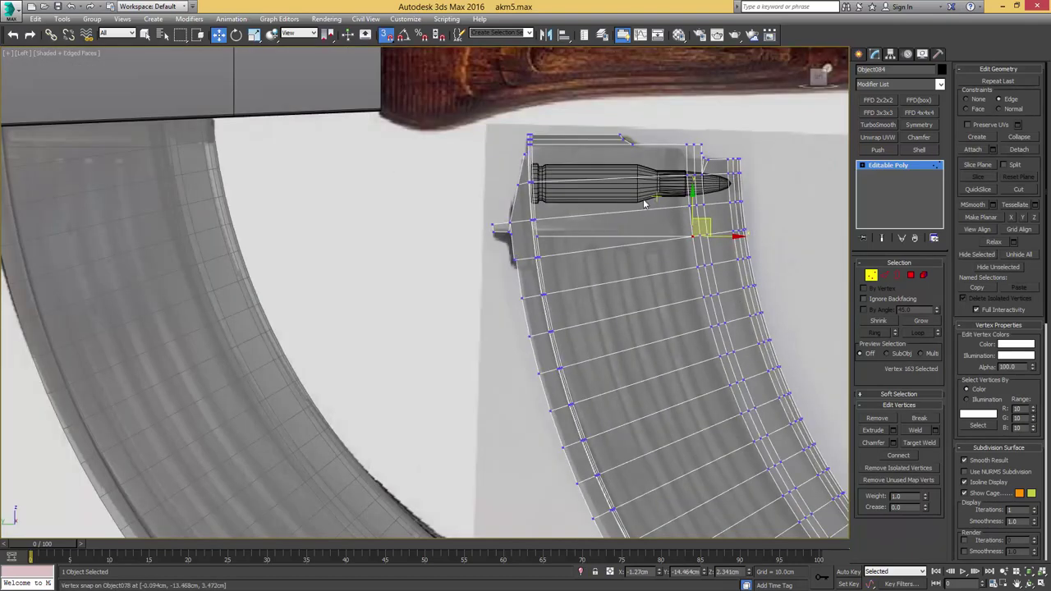
pyautogui.moveTo(707, 214); pyautogui.dragTo(654, 209, button='middle')
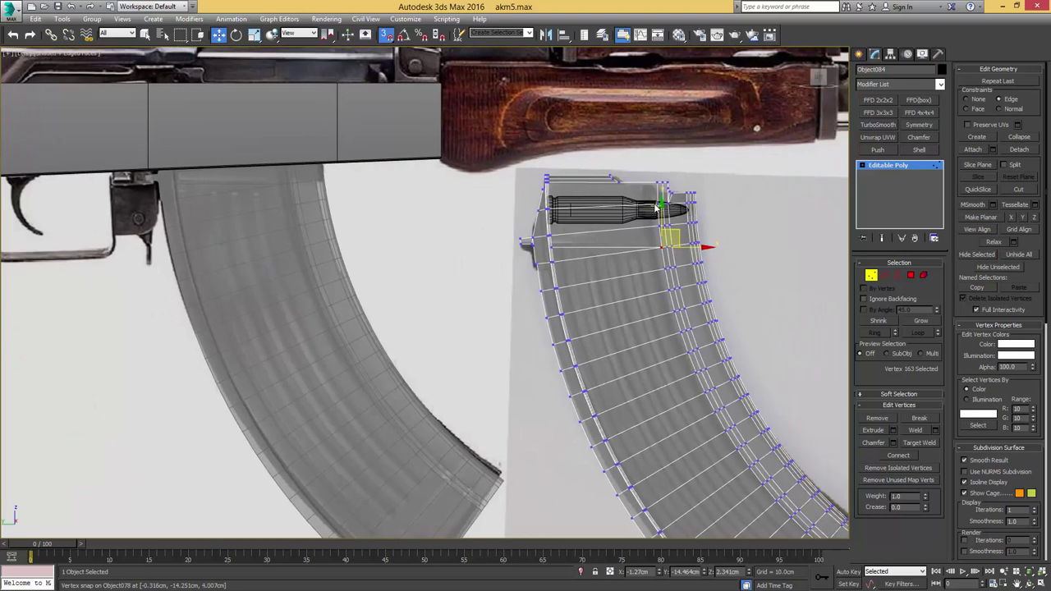
# Step: Compare the see-through clone over the reference with the original magazine half around the start of the ribs
pyautogui.moveTo(262, 181); pyautogui.dragTo(457, 208, button='middle')
pyautogui.scroll(3, 431, 208)
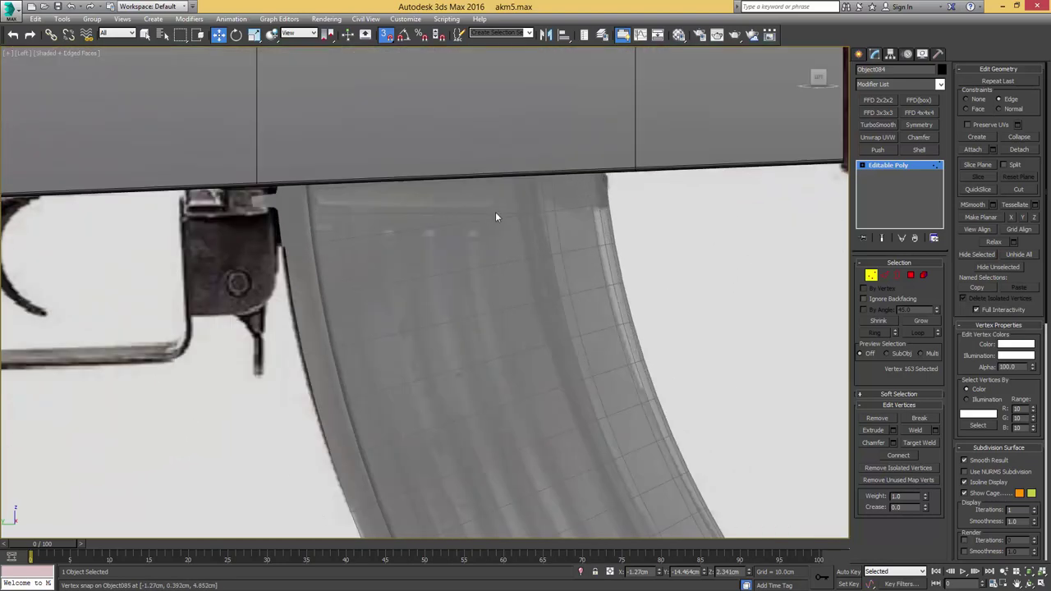
pyautogui.scroll(-2, 602, 222)
pyautogui.press('1')
pyautogui.moveTo(696, 215); pyautogui.dragTo(436, 212, button='middle')
pyautogui.moveTo(649, 216); pyautogui.dragTo(468, 202, button='middle')
pyautogui.scroll(2, 666, 251)
pyautogui.scroll(-2, 665, 249)
# Step: Turn off see-through display on the original magazine half and mirror it with a Symmetry modifier on the Z axis
pyautogui.keyDown('alt'); pyautogui.moveTo(664, 248); pyautogui.dragTo(605, 261, button='middle'); pyautogui.keyUp('alt')
pyautogui.hotkey('alt', 'x')
pyautogui.press('2')
pyautogui.press('q')
pyautogui.click(708, 274)
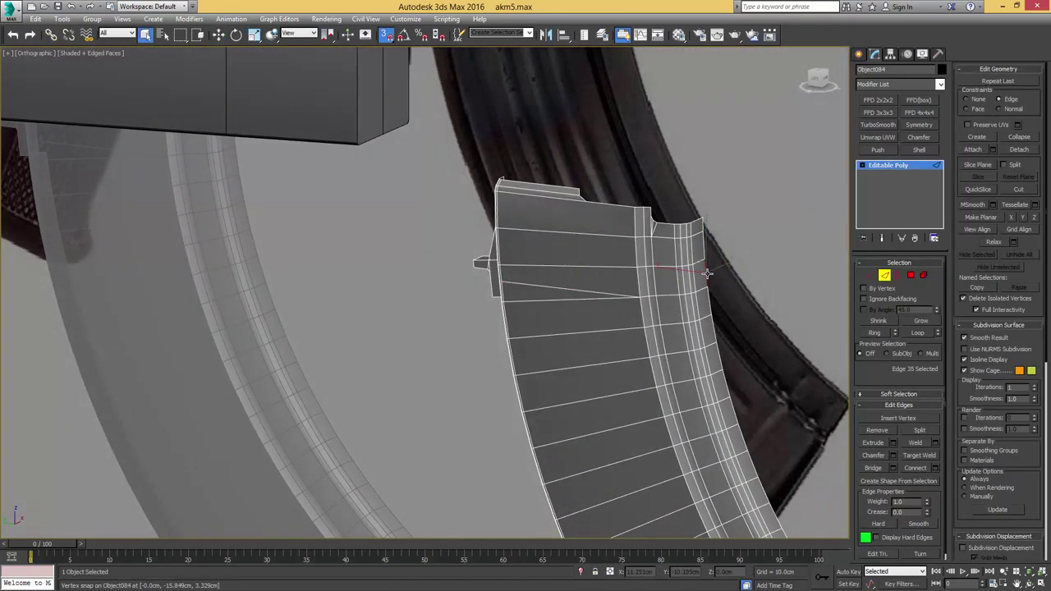
pyautogui.press('2')
pyautogui.press('w')
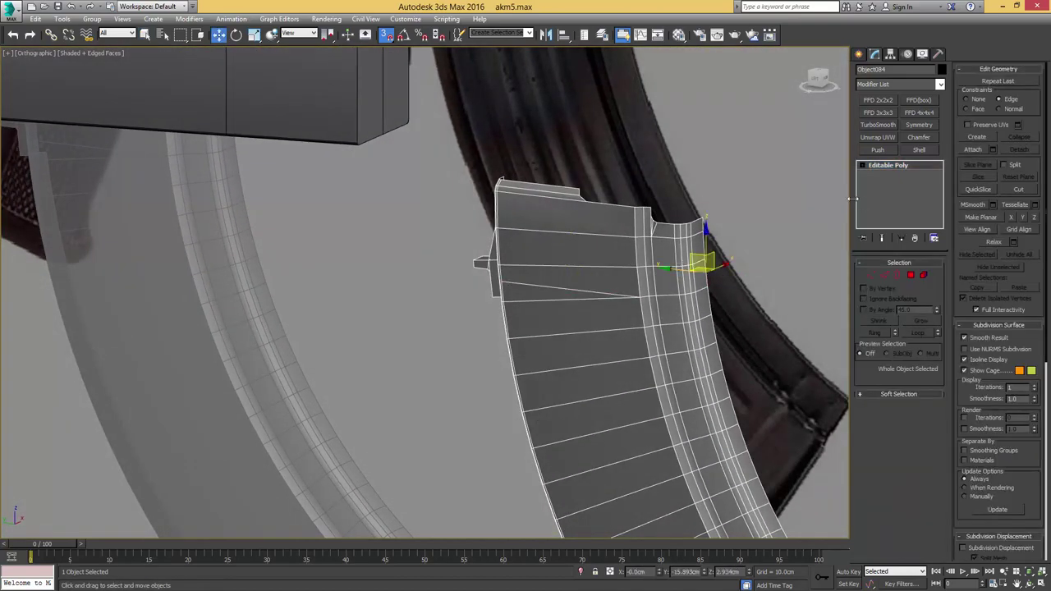
pyautogui.click(920, 125)
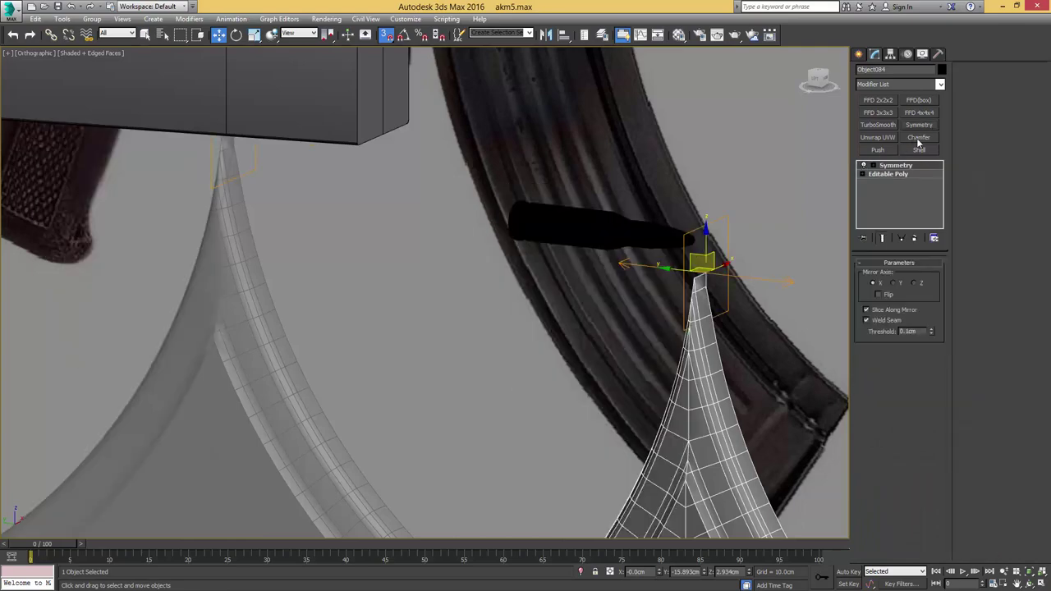
pyautogui.click(917, 284)
# Step: Turn off see-through display on the cloned magazine seated in the receiver opening
pyautogui.scroll(-3, 403, 153)
pyautogui.moveTo(403, 153); pyautogui.dragTo(434, 124, button='middle')
pyautogui.scroll(-2, 434, 124)
pyautogui.scroll(4, 398, 246)
pyautogui.moveTo(398, 246); pyautogui.dragTo(418, 169, button='middle')
pyautogui.press('s')
pyautogui.press('q')
pyautogui.click(463, 155)
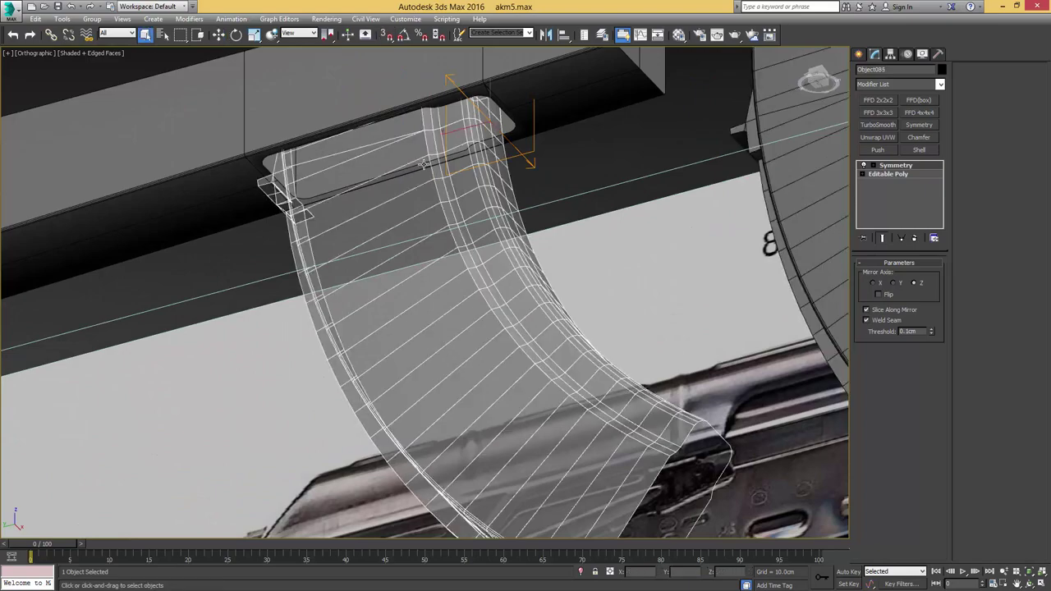
pyautogui.hotkey('alt', 'x')
# Step: Apply an FFD 2x2x2 modifier to the original magazine half beneath Symmetry and activate its control points
pyautogui.keyDown('alt'); pyautogui.moveTo(447, 134); pyautogui.dragTo(493, 130, button='middle'); pyautogui.keyUp('alt')
pyautogui.keyDown('alt'); pyautogui.moveTo(485, 226); pyautogui.dragTo(560, 175, button='middle'); pyautogui.keyUp('alt')
pyautogui.press('w')
pyautogui.click(593, 178)
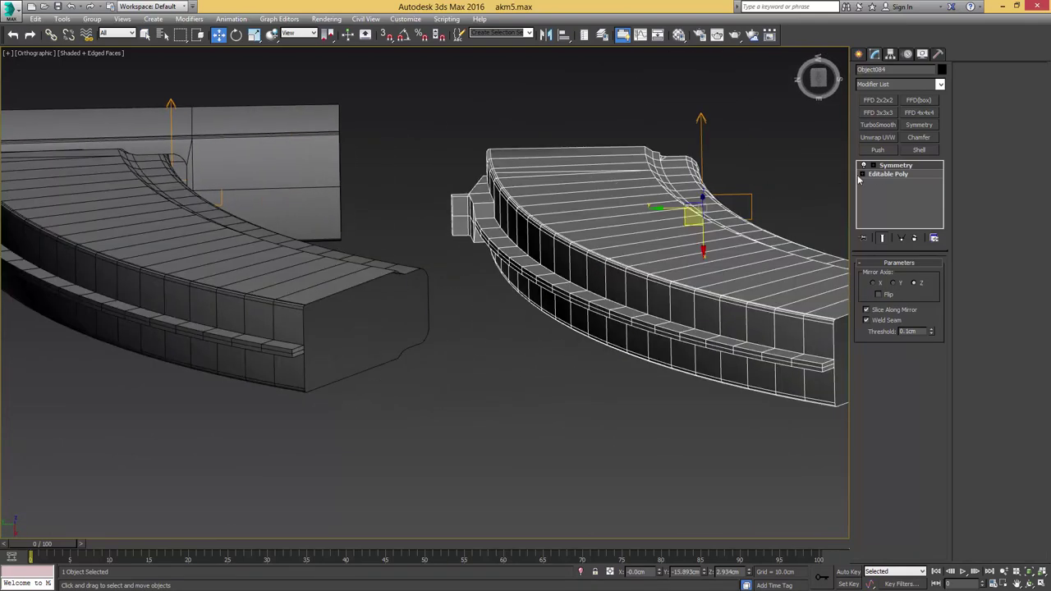
pyautogui.click(891, 176)
pyautogui.moveTo(790, 198); pyautogui.dragTo(570, 198, button='middle')
pyautogui.click(890, 102)
pyautogui.scroll(-2, 683, 196)
pyautogui.press('1')
# Step: Select the lattice's outer side control points and move them about 0.095 cm inward to narrow the magazine
pyautogui.moveTo(706, 183); pyautogui.dragTo(266, 248)
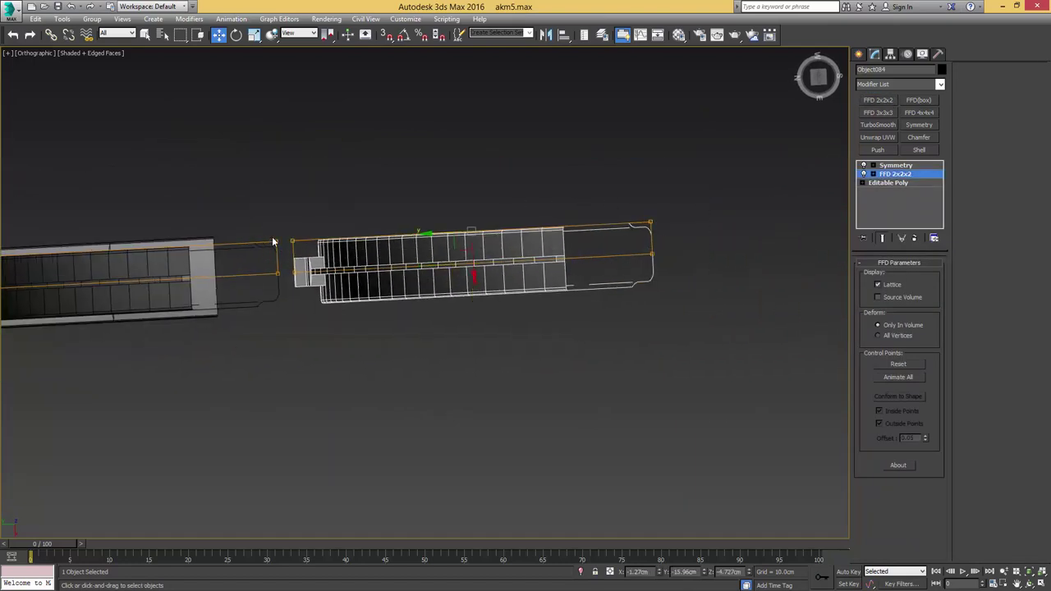
pyautogui.moveTo(303, 241); pyautogui.dragTo(496, 221, button='middle')
pyautogui.keyDown('alt'); pyautogui.moveTo(610, 245); pyautogui.dragTo(614, 247, button='middle'); pyautogui.keyUp('alt')
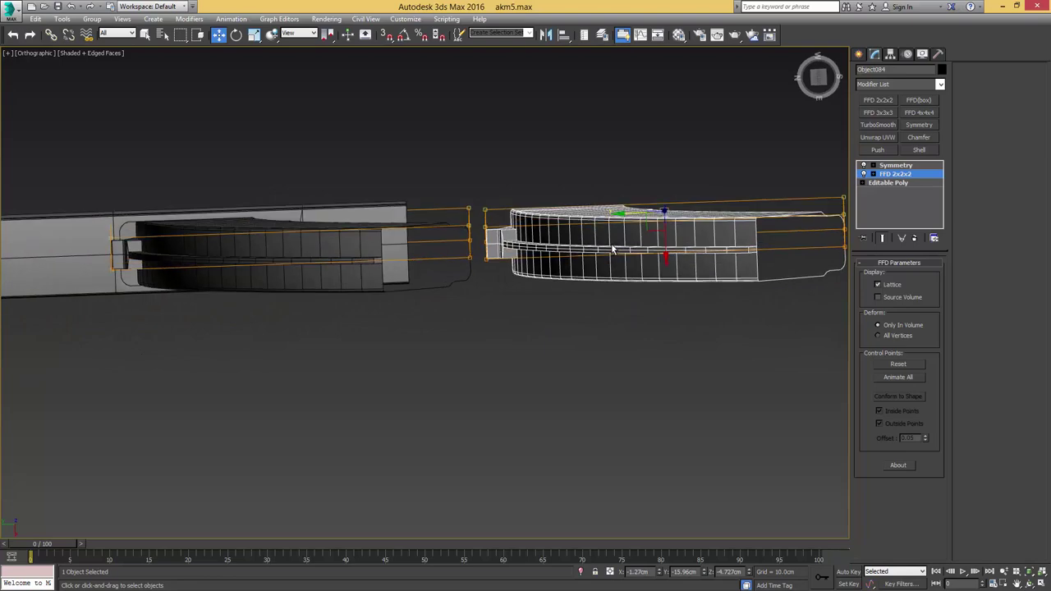
pyautogui.keyDown('alt'); pyautogui.moveTo(506, 226); pyautogui.dragTo(506, 239, button='middle'); pyautogui.keyUp('alt')
pyautogui.moveTo(570, 219); pyautogui.dragTo(493, 228, button='middle')
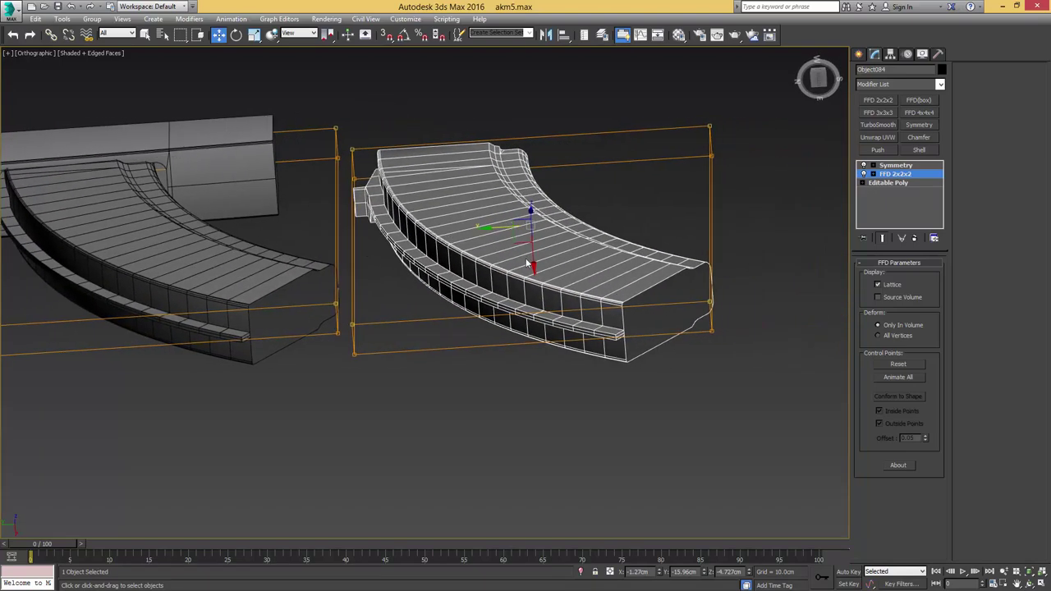
pyautogui.moveTo(531, 259); pyautogui.dragTo(532, 261)
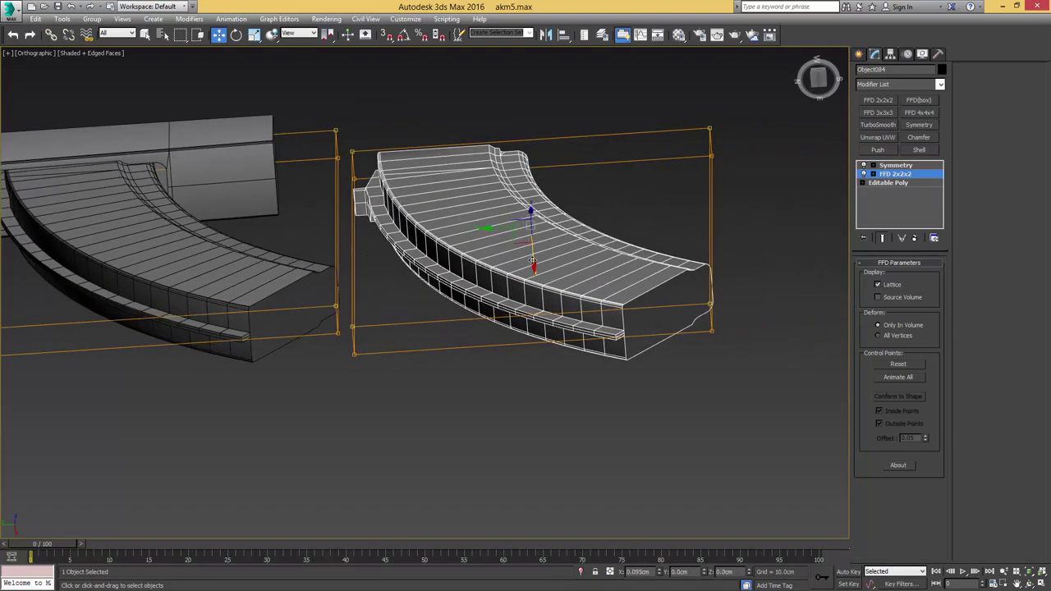
# Step: Check the narrowed shape and collapse the FFD 2x2x2 into the Editable Poly beneath Symmetry
pyautogui.scroll(4, 461, 233)
pyautogui.moveTo(45, 168); pyautogui.dragTo(256, 167, button='middle')
pyautogui.scroll(-2, 461, 233)
pyautogui.scroll(4, 485, 180)
pyautogui.scroll(-3, 548, 185)
pyautogui.keyDown('alt'); pyautogui.moveTo(444, 174); pyautogui.dragTo(461, 211, button='middle'); pyautogui.keyUp('alt')
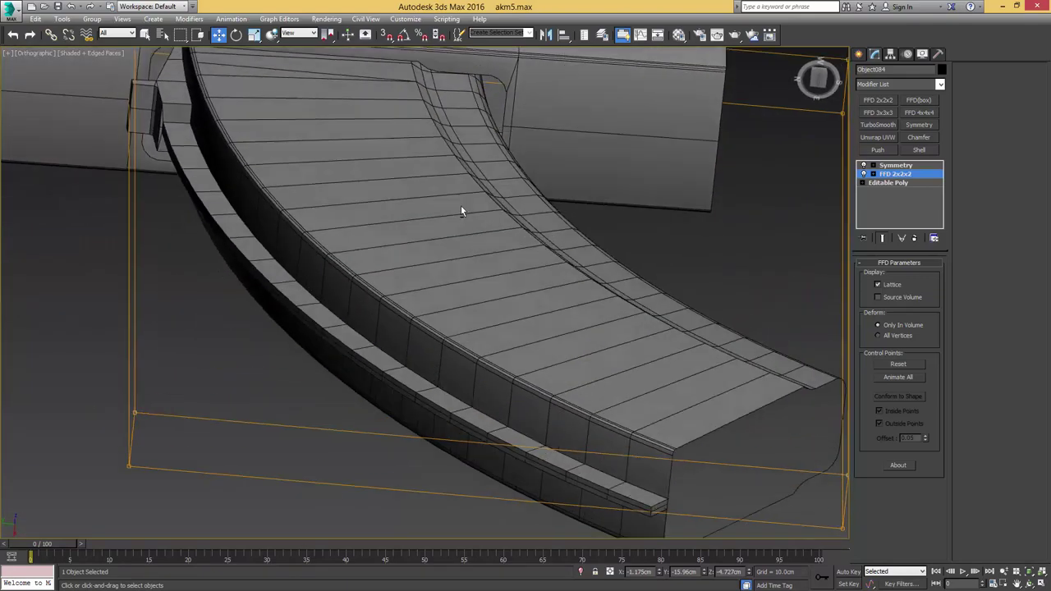
pyautogui.scroll(-4, 461, 211)
pyautogui.moveTo(649, 194); pyautogui.dragTo(472, 192, button='middle')
pyautogui.keyDown('alt'); pyautogui.moveTo(472, 192); pyautogui.dragTo(404, 237, button='middle'); pyautogui.keyUp('alt')
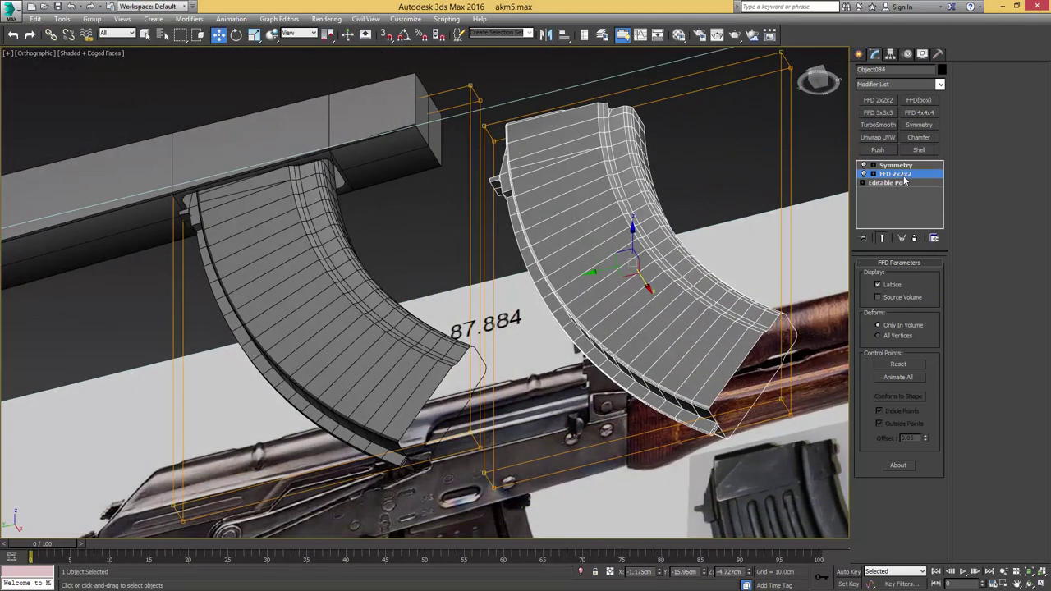
pyautogui.rightClick(901, 176)
pyautogui.click(939, 275)
# Step: Inspect how the narrowed cloned magazine fits into the receiver's magazine opening
pyautogui.scroll(3, 223, 135)
pyautogui.keyDown('alt'); pyautogui.moveTo(222, 136); pyautogui.dragTo(435, 171, button='middle'); pyautogui.keyUp('alt')
pyautogui.scroll(4, 457, 164)
pyautogui.click(510, 206)
pyautogui.moveTo(500, 175)
pyautogui.keyDown('alt'); pyautogui.mouseDown(button='middle')
pyautogui.moveTo(502, 148)
pyautogui.moveTo(517, 180)
pyautogui.mouseUp(button='middle'); pyautogui.keyUp('alt')
pyautogui.scroll(-5, 519, 181)
pyautogui.moveTo(587, 190); pyautogui.dragTo(379, 153, button='middle')
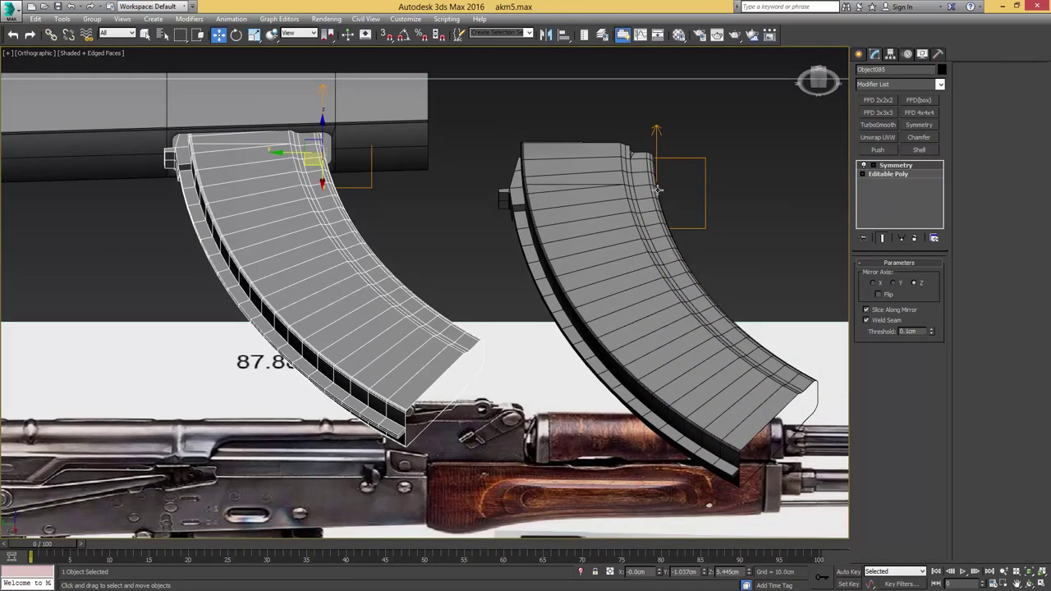
# Step: Select the ring of crosswise edges running down the recessed front channel of the original magazine half
pyautogui.click(646, 185)
pyautogui.click(884, 176)
pyautogui.moveTo(648, 198); pyautogui.dragTo(540, 159, button='middle')
pyautogui.press('2')
pyautogui.click(538, 159)
pyautogui.scroll(2, 539, 158)
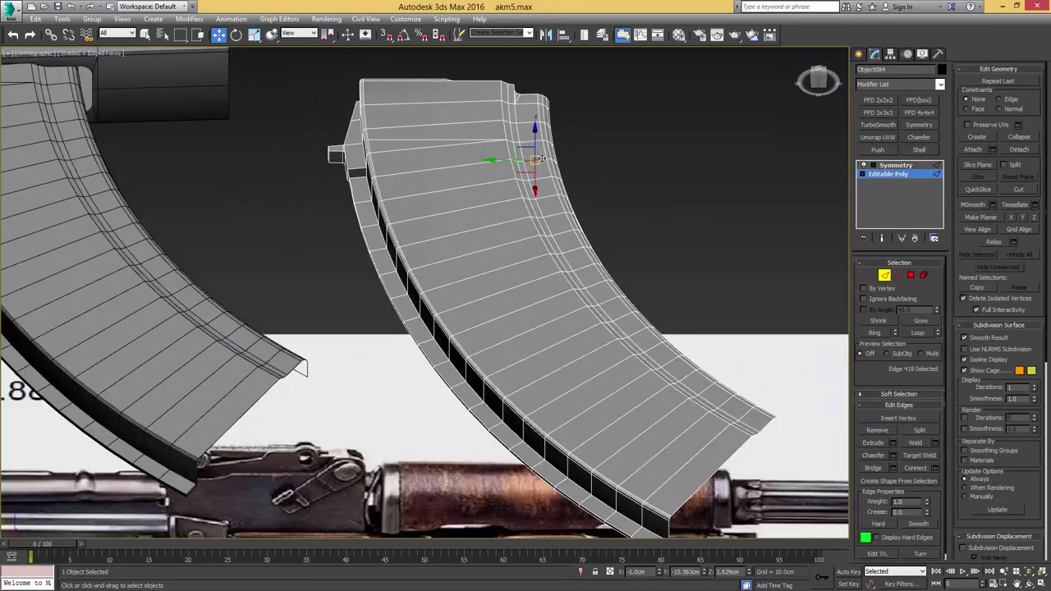
pyautogui.hotkey('alt', 'r')
pyautogui.moveTo(615, 179); pyautogui.dragTo(558, 142, button='middle')
pyautogui.keyDown('alt'); pyautogui.moveTo(558, 141); pyautogui.dragTo(525, 189, button='middle'); pyautogui.keyUp('alt')
pyautogui.keyDown('ctrl'); pyautogui.click(528, 192); pyautogui.keyUp('ctrl')
pyautogui.scroll(3, 533, 238)
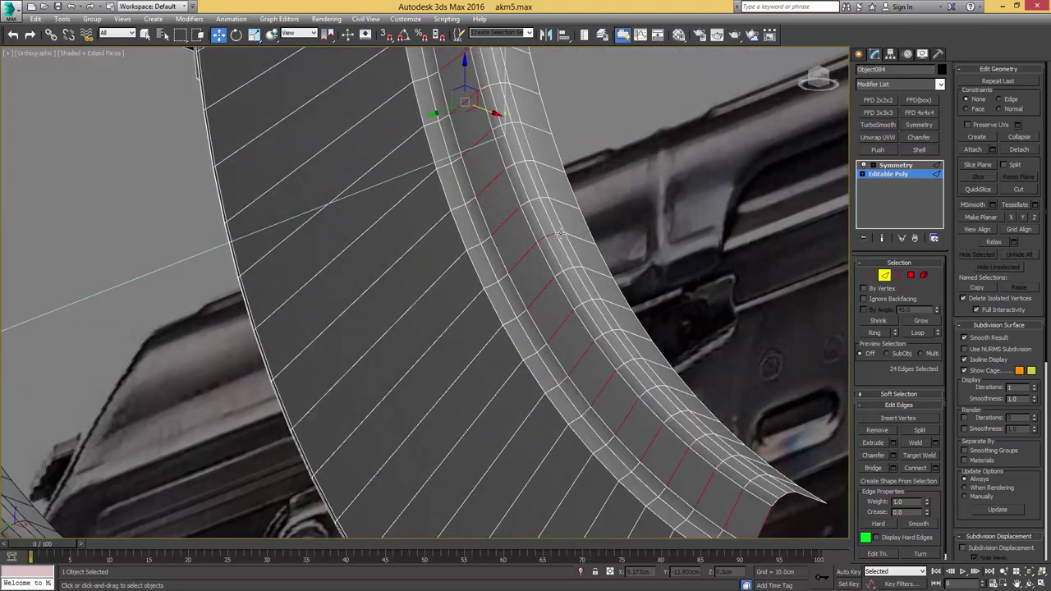
# Step: Extend the edge selection to the neighbouring rings on both sides of the recessed front channel
pyautogui.keyDown('ctrl'); pyautogui.click(560, 233); pyautogui.keyUp('ctrl')
pyautogui.keyDown('ctrl'); pyautogui.click(509, 280); pyautogui.keyUp('ctrl')
pyautogui.hotkey('alt', 'r')
pyautogui.scroll(-3, 525, 280)
pyautogui.click(527, 280)
pyautogui.moveTo(527, 280); pyautogui.dragTo(587, 279, button='middle')
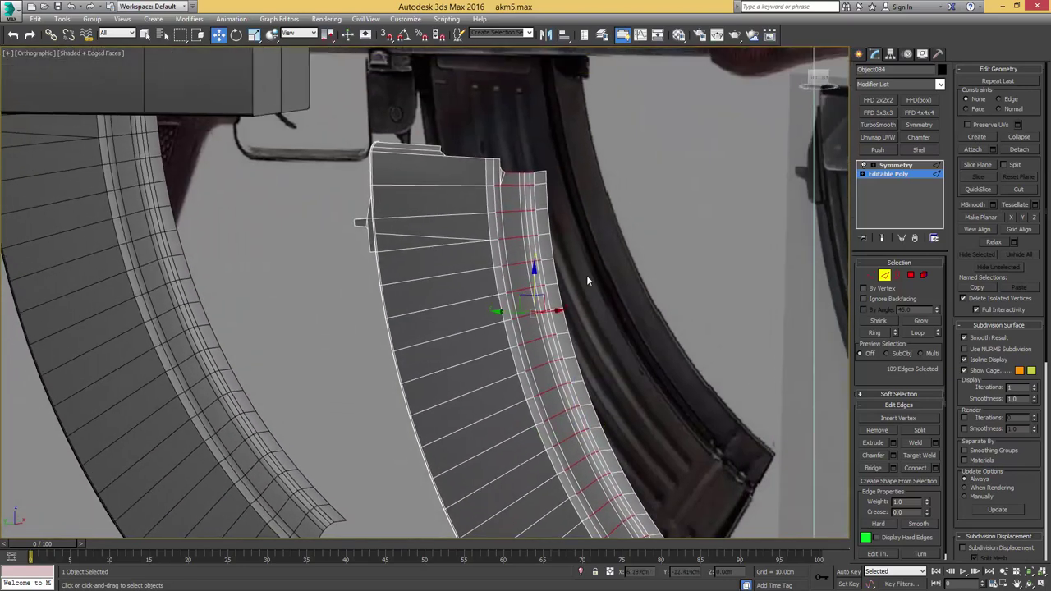
# Step: Convert the edge rings to a vertex selection and add the vertices at the front step's upper corner
pyautogui.keyDown('ctrl'); pyautogui.click(872, 277); pyautogui.keyUp('ctrl')
pyautogui.moveTo(596, 214); pyautogui.dragTo(654, 274, button='middle')
pyautogui.scroll(5, 579, 235)
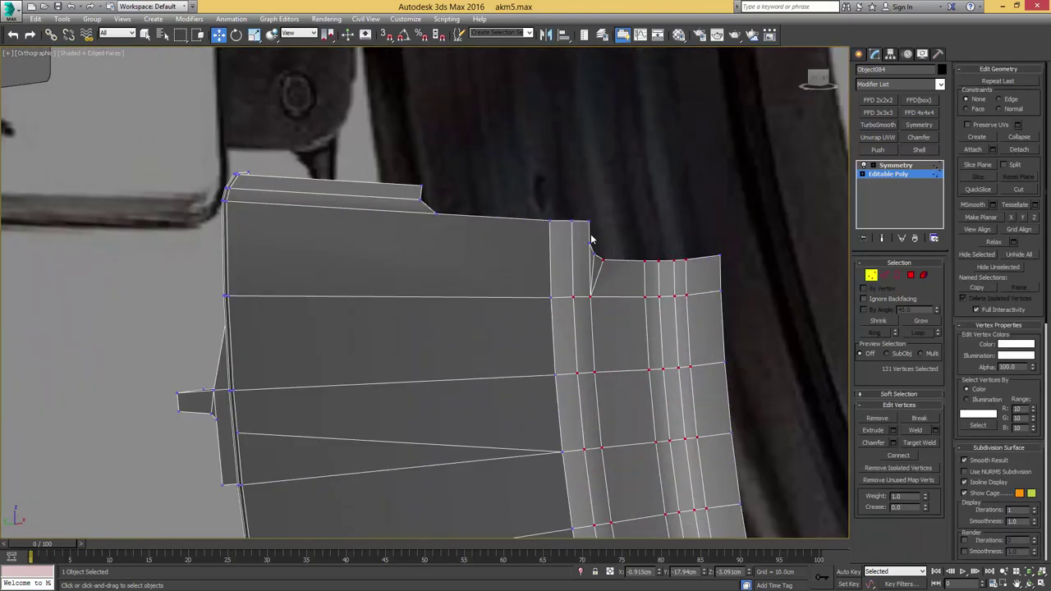
pyautogui.keyDown('ctrl'); pyautogui.moveTo(587, 254); pyautogui.dragTo(586, 251); pyautogui.keyUp('ctrl')
pyautogui.scroll(-4, 586, 261)
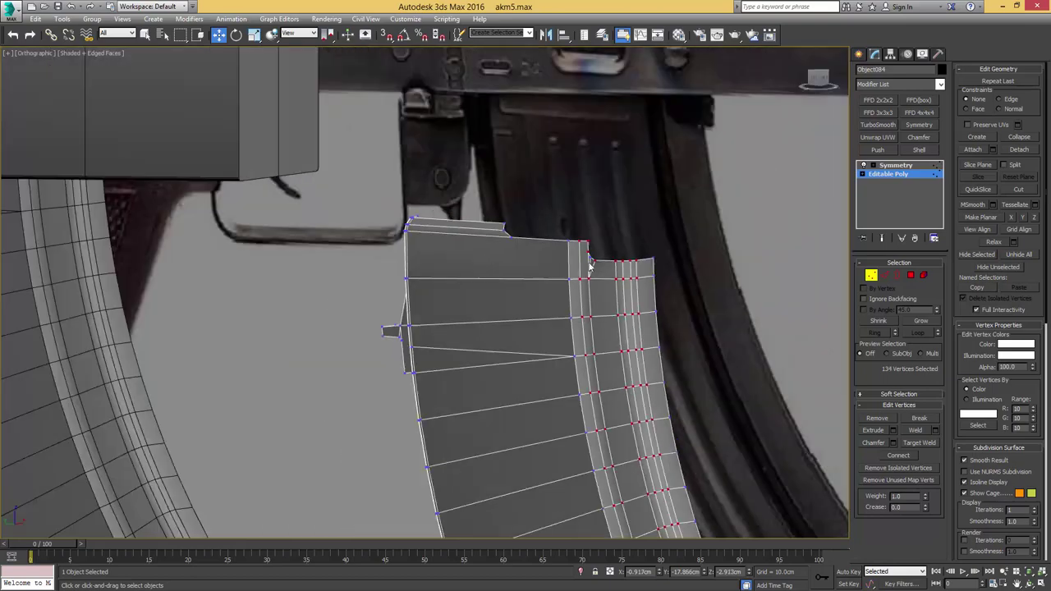
# Step: Apply an FFD 2x2x2 modifier to the selected front channel vertices and activate its control points
pyautogui.keyDown('alt'); pyautogui.moveTo(616, 328); pyautogui.dragTo(612, 250, button='middle'); pyautogui.keyUp('alt')
pyautogui.scroll(-3, 608, 247)
pyautogui.moveTo(606, 244); pyautogui.dragTo(504, 91, button='middle')
pyautogui.scroll(3, 593, 205)
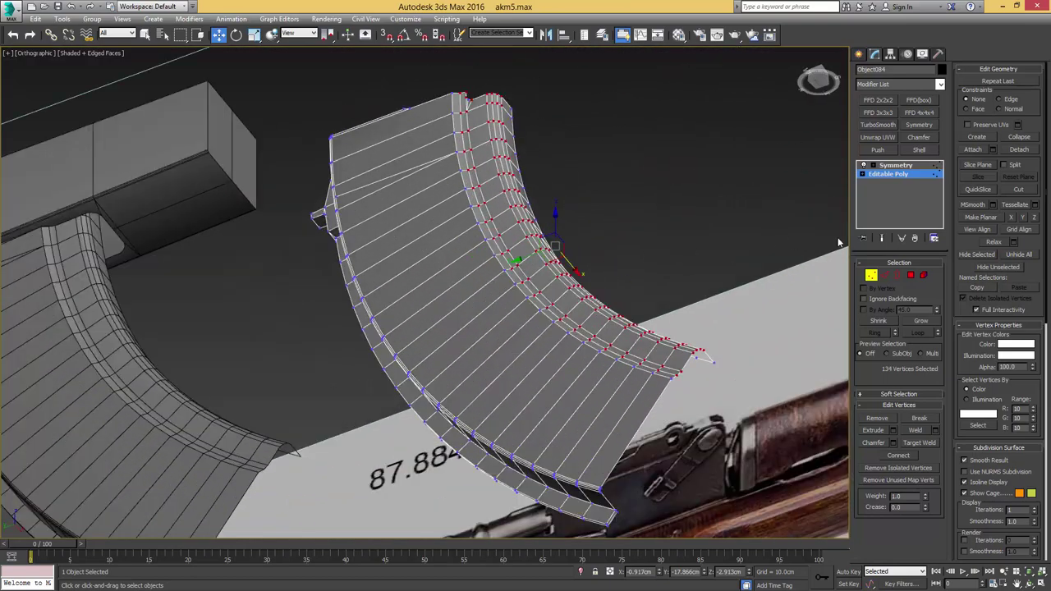
pyautogui.click(879, 101)
pyautogui.keyDown('alt'); pyautogui.moveTo(580, 288); pyautogui.dragTo(597, 268, button='middle'); pyautogui.keyUp('alt')
pyautogui.press('1')
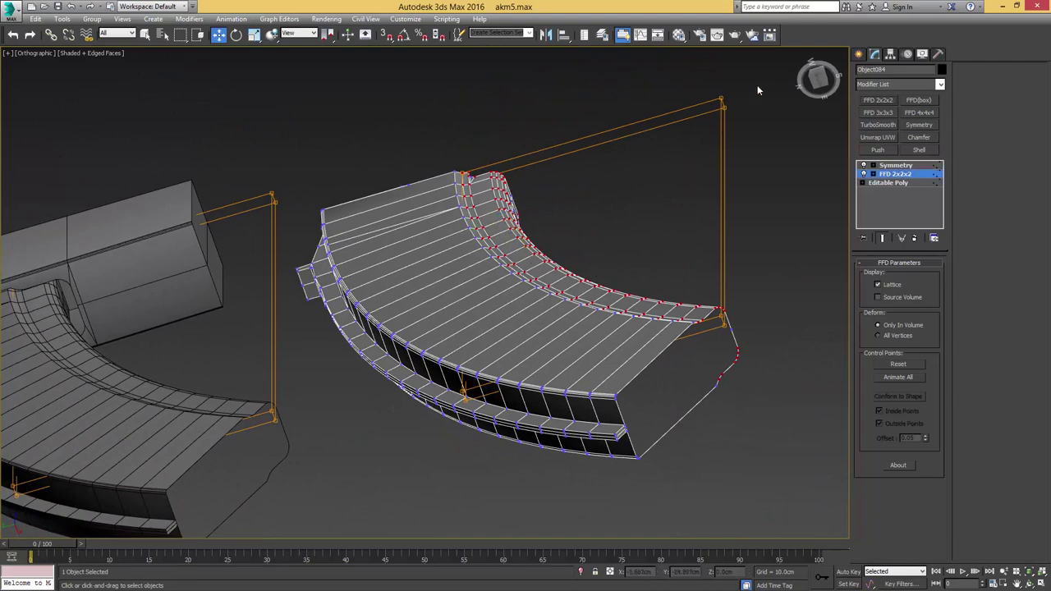
# Step: Select all of the lattice's control points and move the front channel about 0.05 cm inward
pyautogui.keyDown('alt'); pyautogui.moveTo(558, 237); pyautogui.dragTo(577, 200, button='middle'); pyautogui.keyUp('alt')
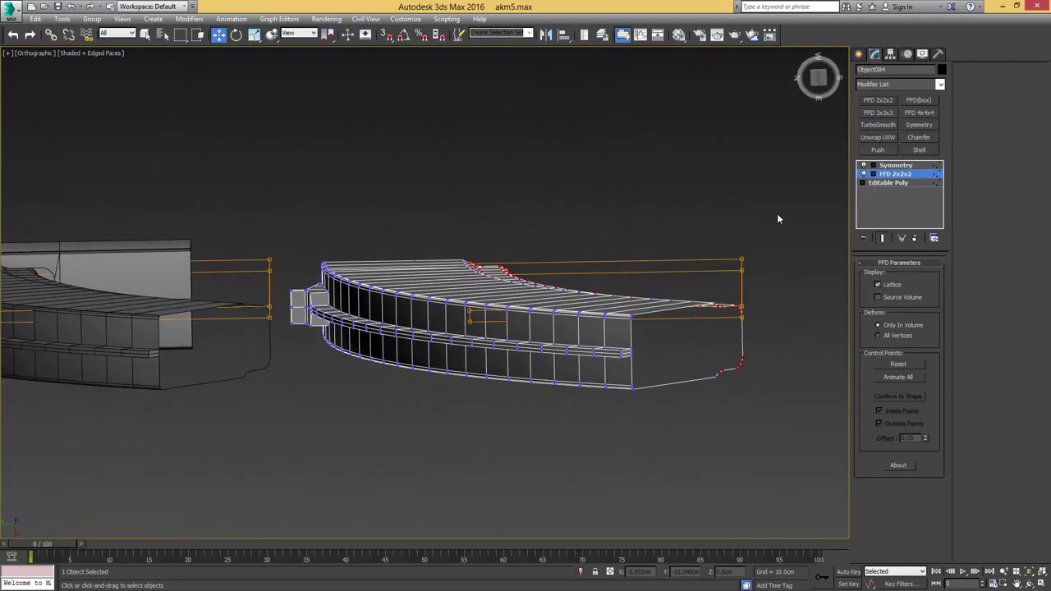
pyautogui.moveTo(464, 330); pyautogui.dragTo(434, 340)
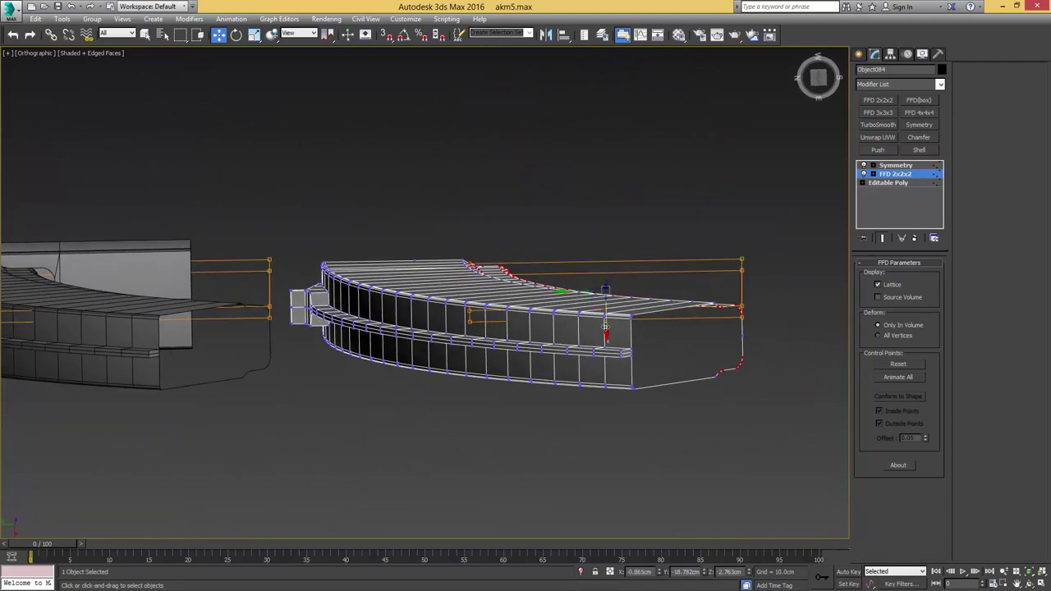
pyautogui.moveTo(605, 326); pyautogui.dragTo(605, 328)
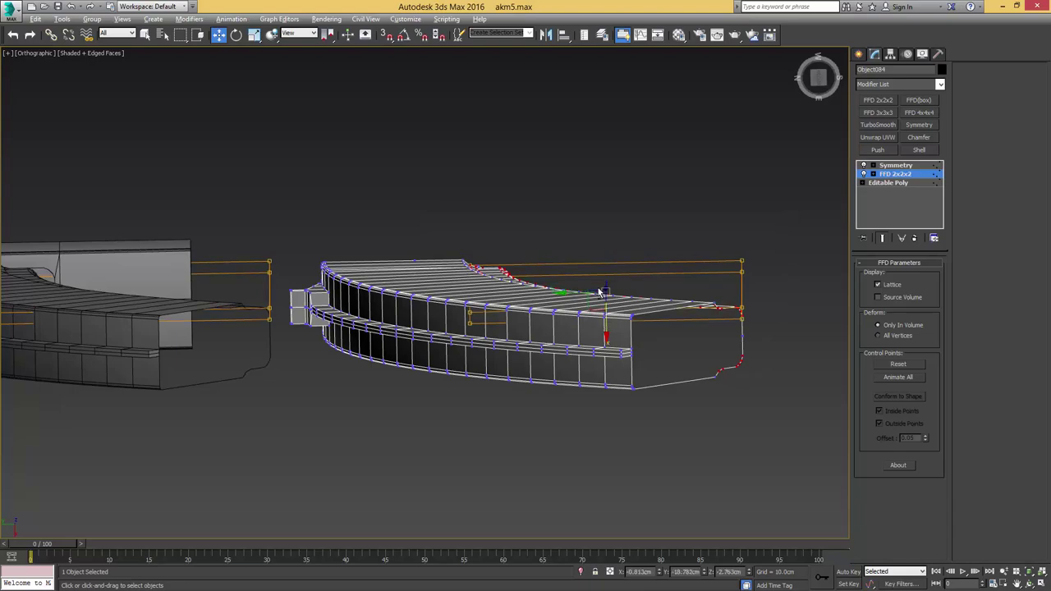
pyautogui.keyDown('alt'); pyautogui.moveTo(602, 293); pyautogui.dragTo(569, 339, button='middle'); pyautogui.keyUp('alt')
pyautogui.keyDown('alt'); pyautogui.moveTo(582, 243); pyautogui.dragTo(582, 281, button='middle'); pyautogui.keyUp('alt')
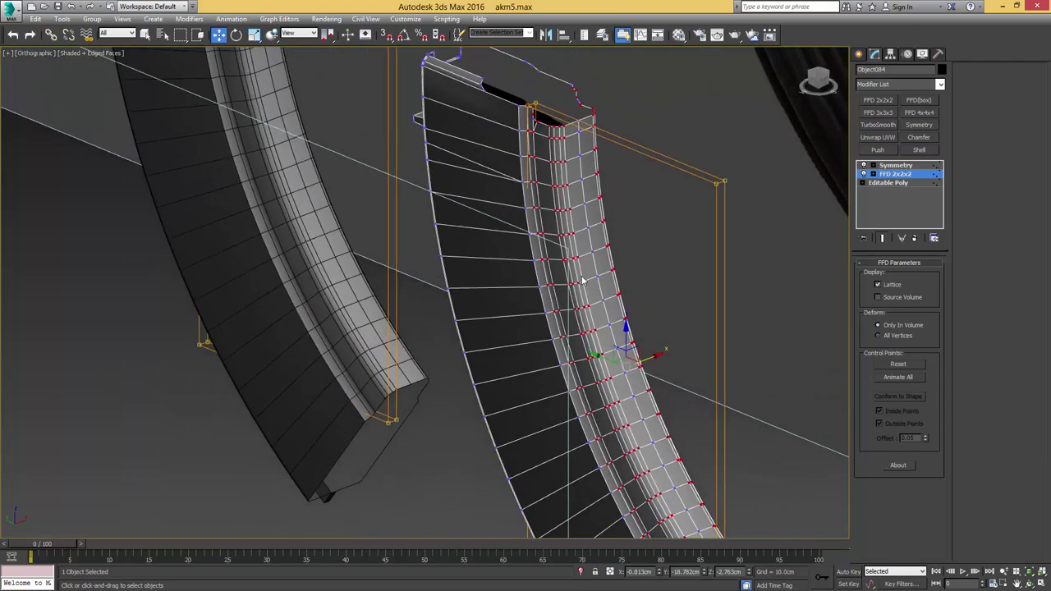
pyautogui.keyDown('alt'); pyautogui.moveTo(579, 179); pyautogui.dragTo(523, 102, button='middle'); pyautogui.keyUp('alt')
pyautogui.moveTo(523, 102); pyautogui.dragTo(534, 175, button='middle')
pyautogui.keyDown('alt'); pyautogui.moveTo(535, 175); pyautogui.dragTo(660, 218, button='middle'); pyautogui.keyUp('alt')
# Step: Collapse the front channel's FFD into the Editable Poly and lower the Symmetry modifier's weld threshold
pyautogui.rightClick(891, 174)
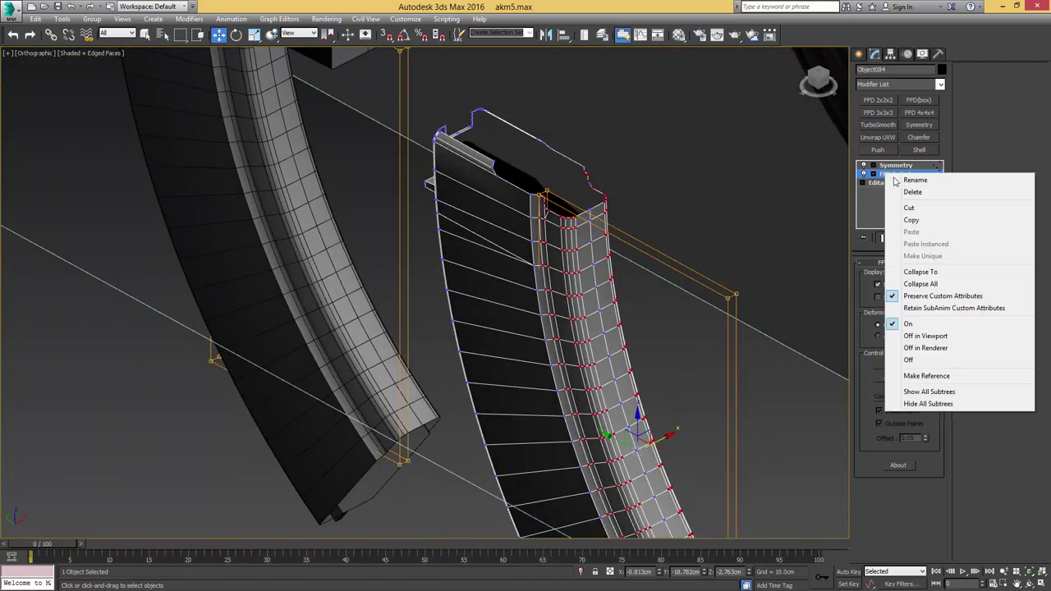
pyautogui.click(921, 272)
pyautogui.scroll(-2, 513, 249)
pyautogui.keyDown('alt'); pyautogui.moveTo(513, 249); pyautogui.dragTo(549, 194, button='middle'); pyautogui.keyUp('alt')
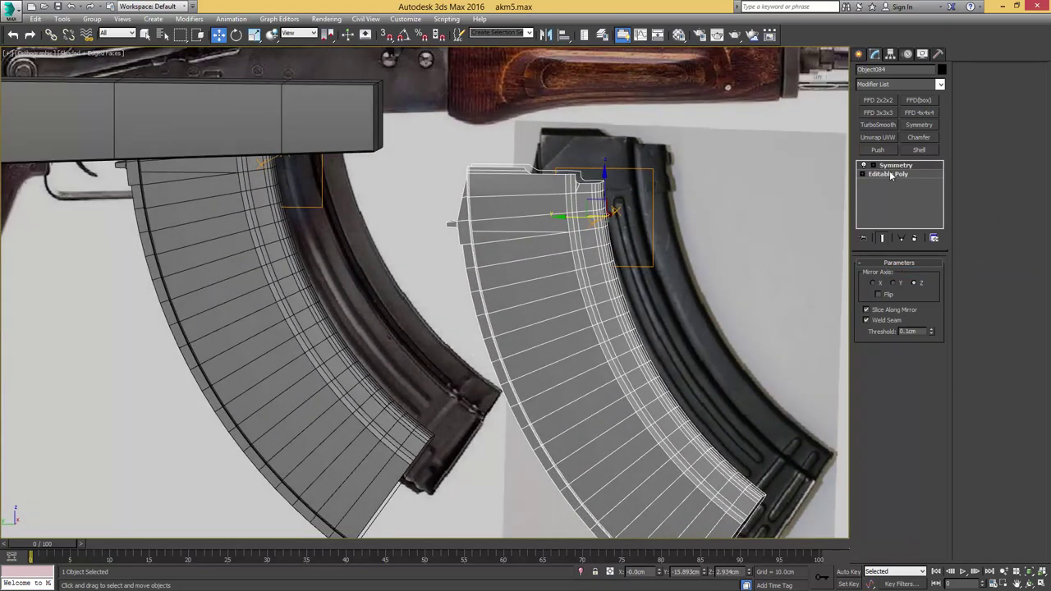
pyautogui.keyDown('alt'); pyautogui.moveTo(721, 186); pyautogui.dragTo(635, 194, button='middle'); pyautogui.keyUp('alt')
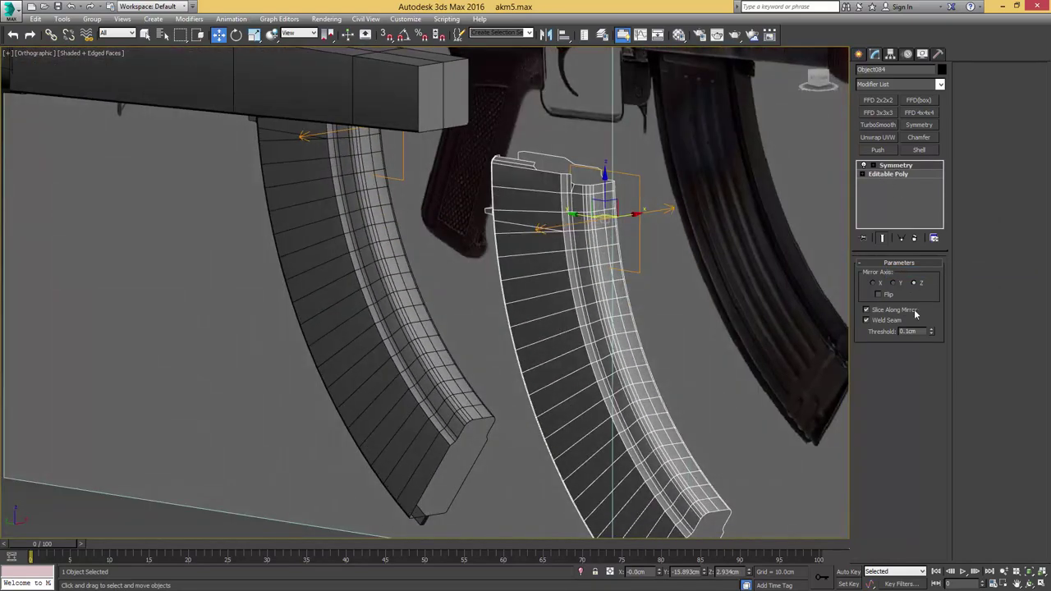
pyautogui.moveTo(686, 249); pyautogui.dragTo(696, 270, button='middle')
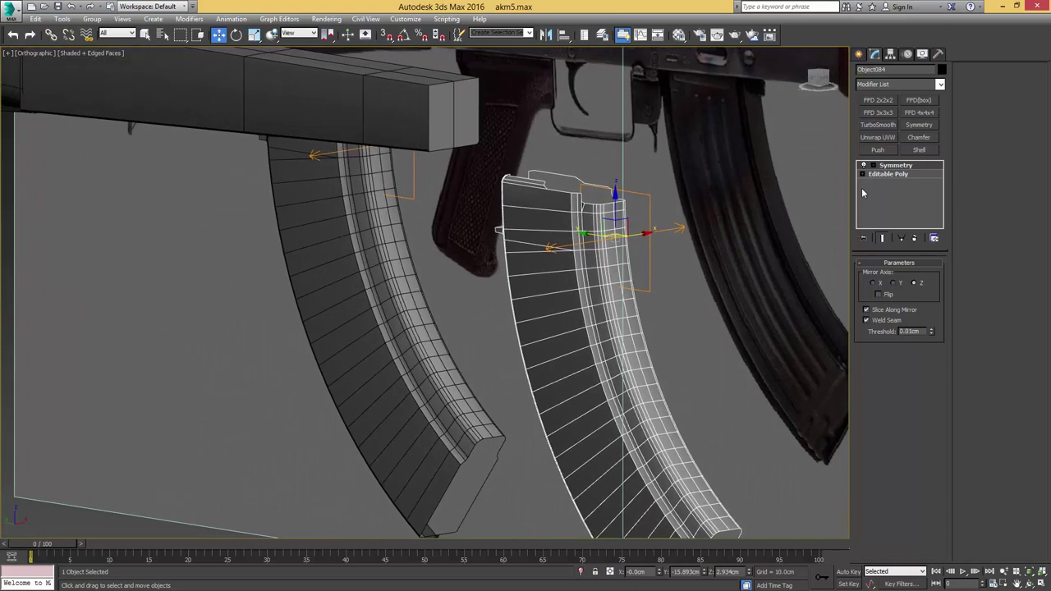
# Step: Collapse the mirrored magazine to a single Editable Poly and select the open border around its top
pyautogui.keyDown('alt'); pyautogui.moveTo(517, 198); pyautogui.dragTo(561, 199, button='middle'); pyautogui.keyUp('alt')
pyautogui.scroll(4, 574, 189)
pyautogui.hotkey('ctrl', 'e')
pyautogui.press('3')
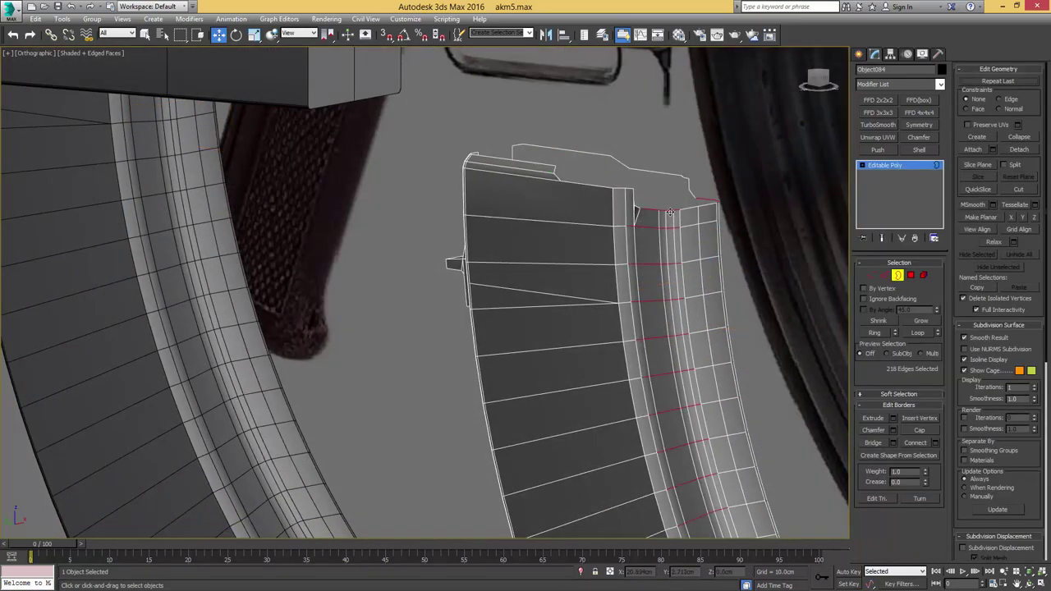
pyautogui.click(670, 211)
pyautogui.scroll(-2, 633, 235)
pyautogui.moveTo(641, 213); pyautogui.dragTo(605, 229, button='middle')
pyautogui.scroll(2, 605, 229)
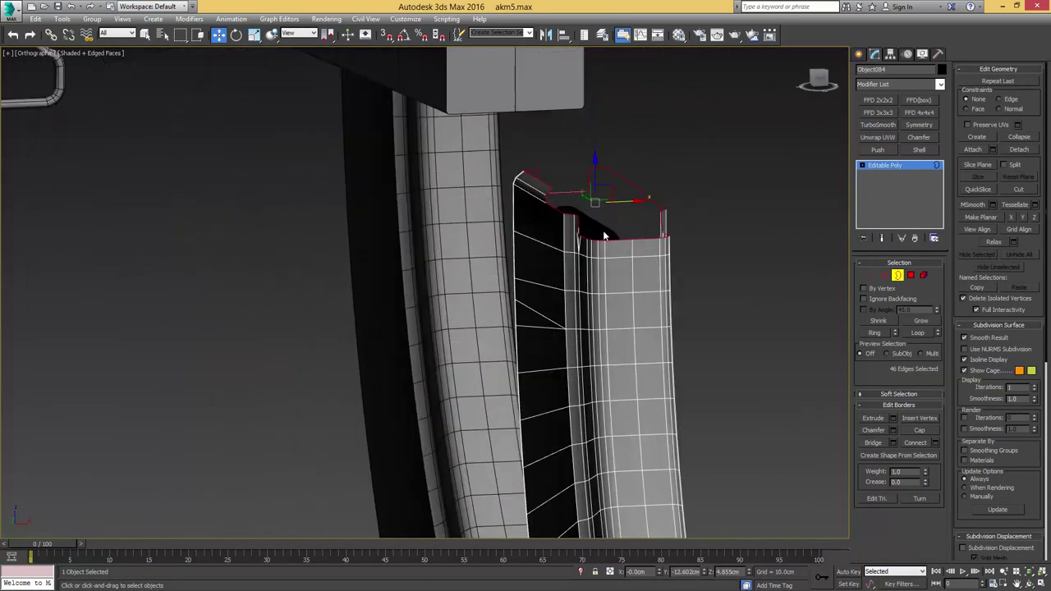
# Step: Extrude the magazine's open top border inward by scaling a copy of it, forming a narrow flat rim
pyautogui.press('r')
pyautogui.scroll(3, 601, 221)
pyautogui.keyDown('shift'); pyautogui.moveTo(577, 181); pyautogui.dragTo(580, 183); pyautogui.keyUp('shift')
pyautogui.keyDown('alt'); pyautogui.moveTo(600, 238); pyautogui.dragTo(651, 252, button='middle'); pyautogui.keyUp('alt')
pyautogui.moveTo(597, 197); pyautogui.dragTo(522, 212, button='middle')
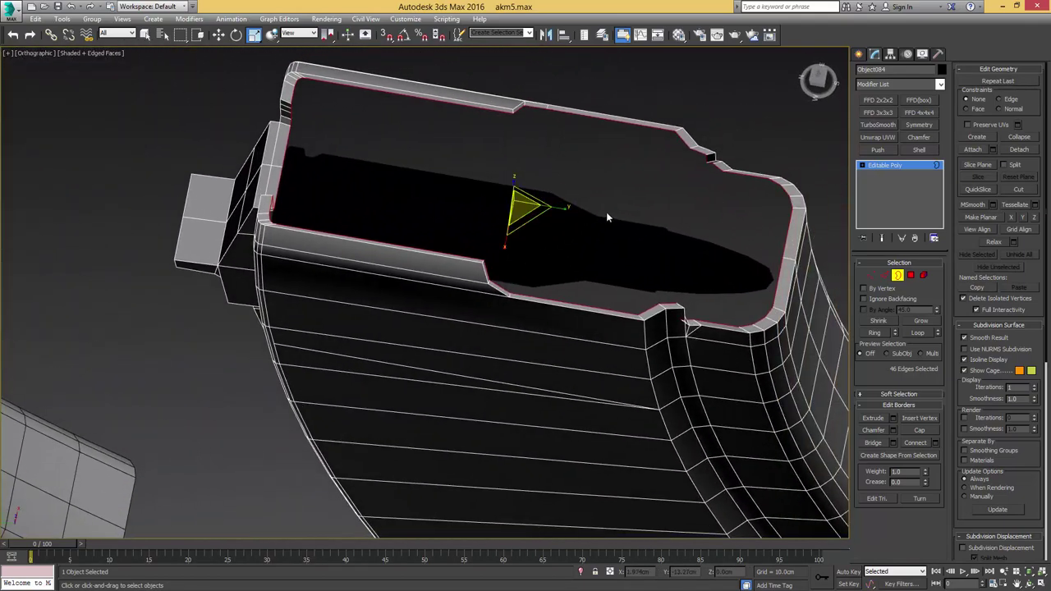
# Step: Convert the rim's inner border to vertices and scale them to about 103% along Y to even out the rim's thickness
pyautogui.keyDown('ctrl'); pyautogui.click(872, 276); pyautogui.keyUp('ctrl')
pyautogui.keyDown('alt'); pyautogui.moveTo(752, 261); pyautogui.dragTo(637, 218, button='middle'); pyautogui.keyUp('alt')
pyautogui.moveTo(566, 212); pyautogui.dragTo(567, 212)
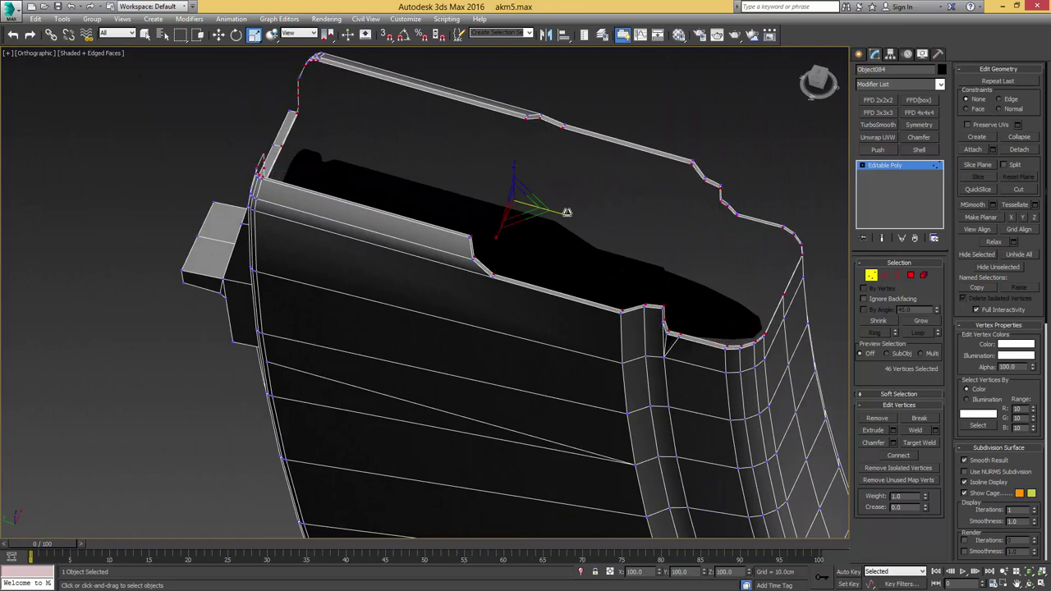
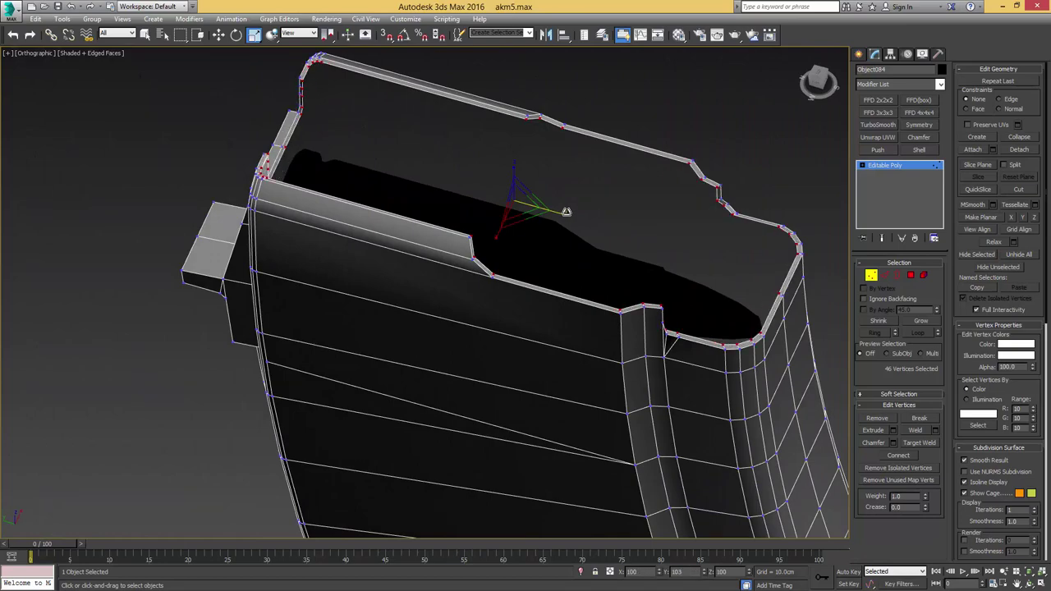
pyautogui.keyDown('alt'); pyautogui.moveTo(575, 218); pyautogui.dragTo(494, 182, button='middle'); pyautogui.keyUp('alt')
pyautogui.scroll(2, 494, 182)
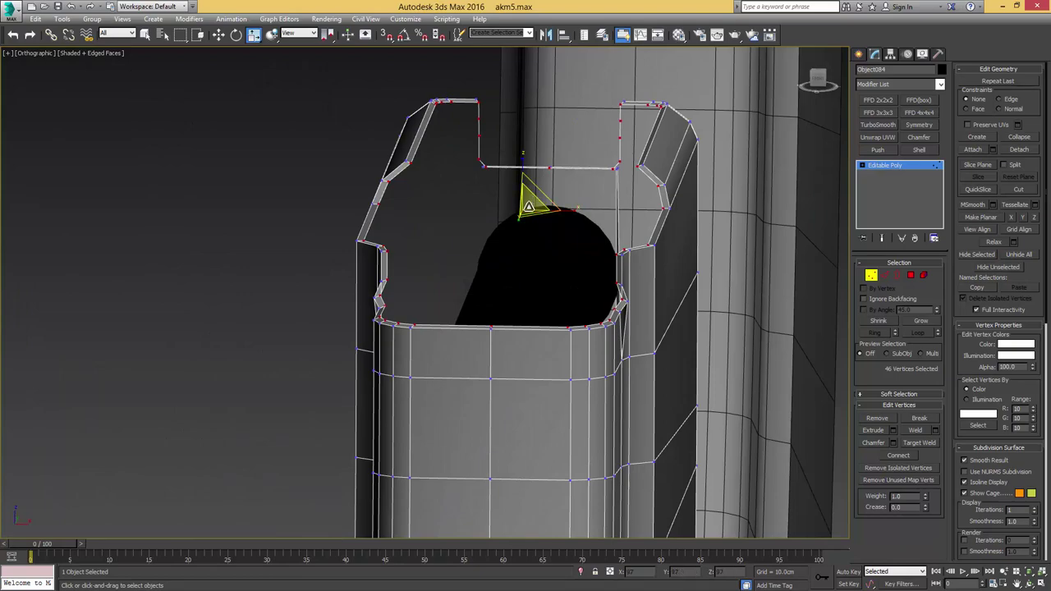
pyautogui.moveTo(528, 207); pyautogui.dragTo(529, 206)
pyautogui.keyDown('alt'); pyautogui.moveTo(530, 205); pyautogui.dragTo(550, 220, button='middle'); pyautogui.keyUp('alt')
pyautogui.scroll(-2, 549, 219)
# Step: Extrude the rim's inner edges about 0.9 cm straight down to form the magazine's inner walls
pyautogui.press('2')
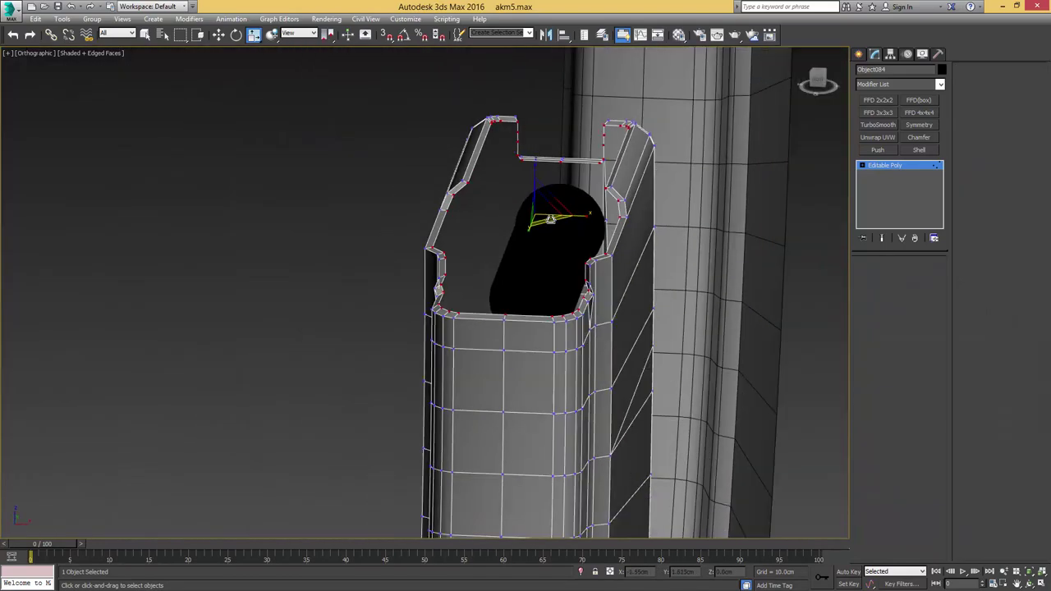
pyautogui.keyDown('shift'); pyautogui.moveTo(535, 184); pyautogui.dragTo(538, 235); pyautogui.keyUp('shift')
pyautogui.keyDown('alt'); pyautogui.moveTo(519, 214); pyautogui.dragTo(531, 243, button='middle'); pyautogui.keyUp('alt')
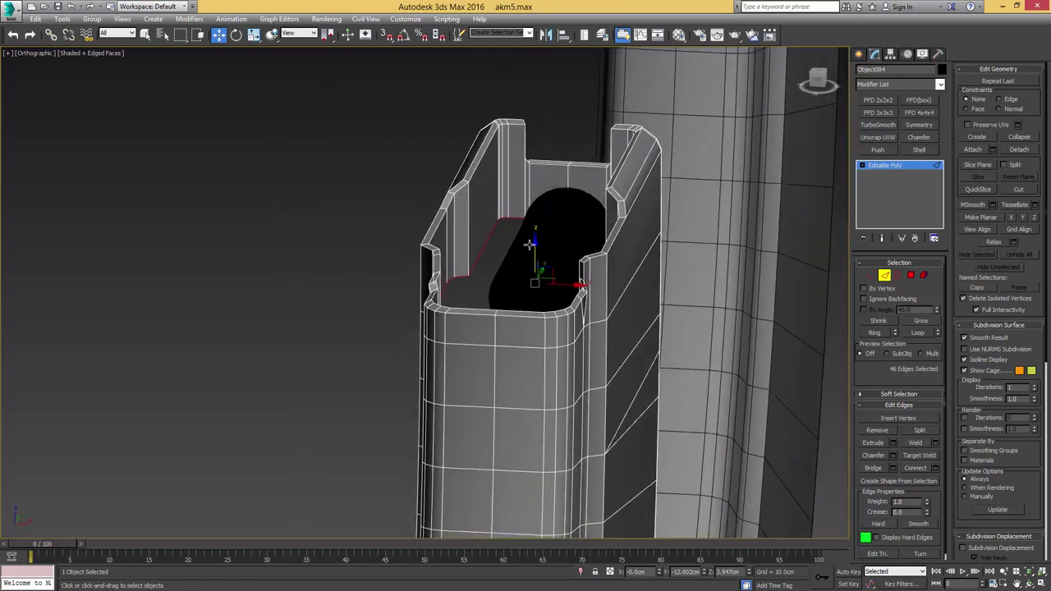
# Step: Lower the inner walls' bottom edge loop below the cartridge and rotate it to follow the slope of the magazine's segments
pyautogui.press('l')
pyautogui.press('F3')
pyautogui.scroll(-4, 530, 238)
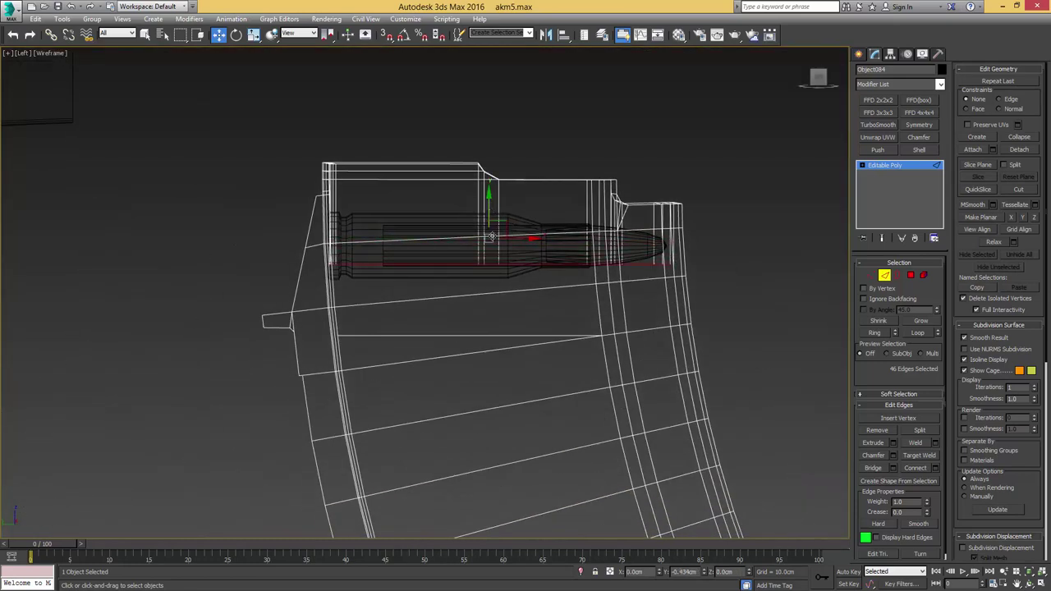
pyautogui.moveTo(506, 253); pyautogui.dragTo(510, 269)
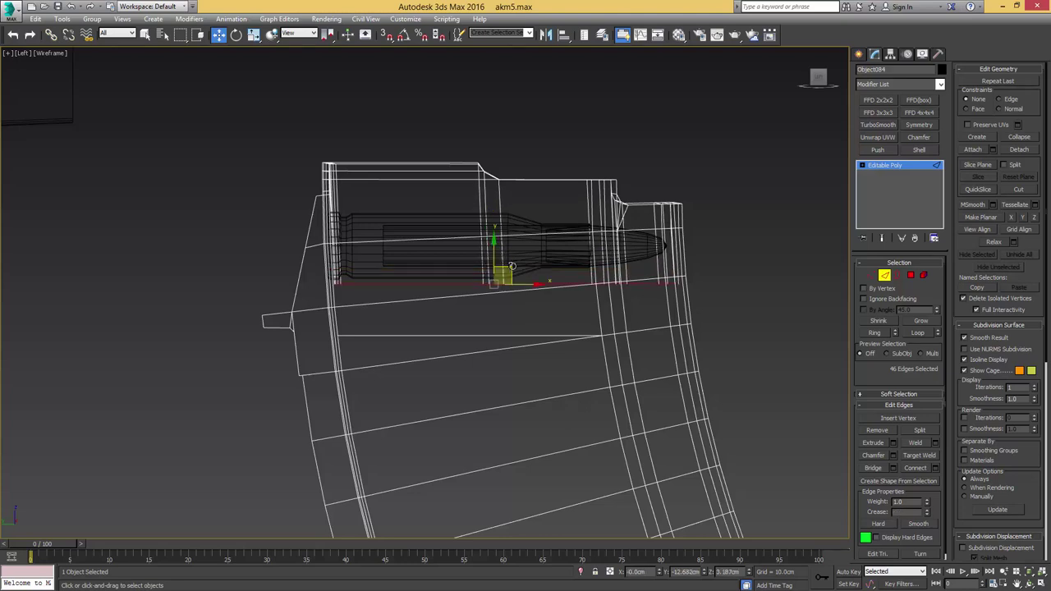
pyautogui.press('e')
pyautogui.press('w')
pyautogui.moveTo(511, 270); pyautogui.dragTo(509, 272)
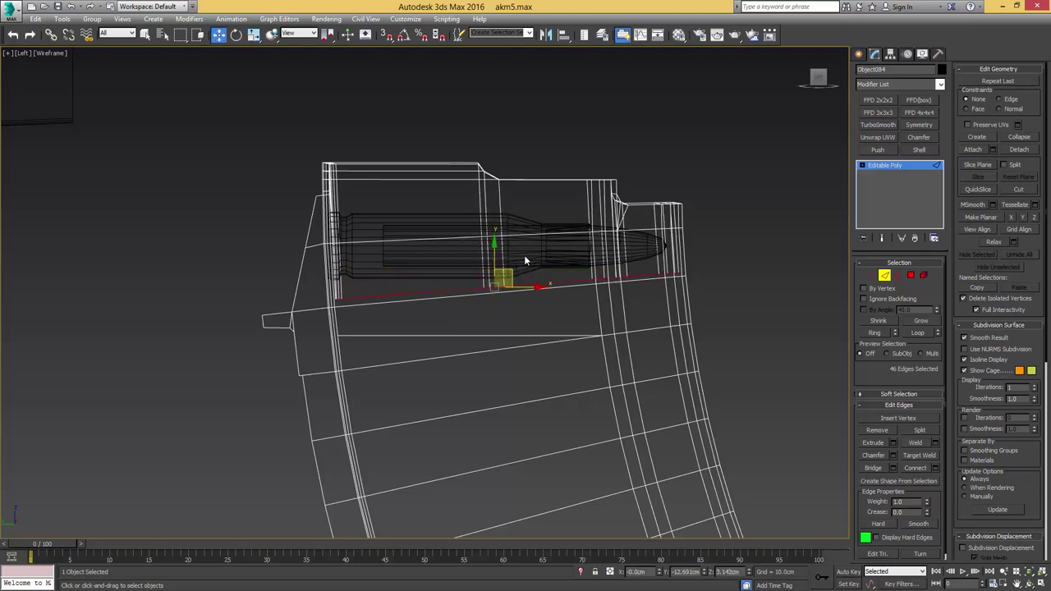
# Step: Cap the open border at the foot of the inner walls to close the floor inside the magazine
pyautogui.press('F3')
pyautogui.moveTo(526, 261)
pyautogui.keyDown('alt'); pyautogui.mouseDown(button='middle')
pyautogui.moveTo(472, 286)
pyautogui.moveTo(482, 266)
pyautogui.mouseUp(button='middle'); pyautogui.keyUp('alt')
pyautogui.click(898, 277)
pyautogui.hotkey('alt', 'p')
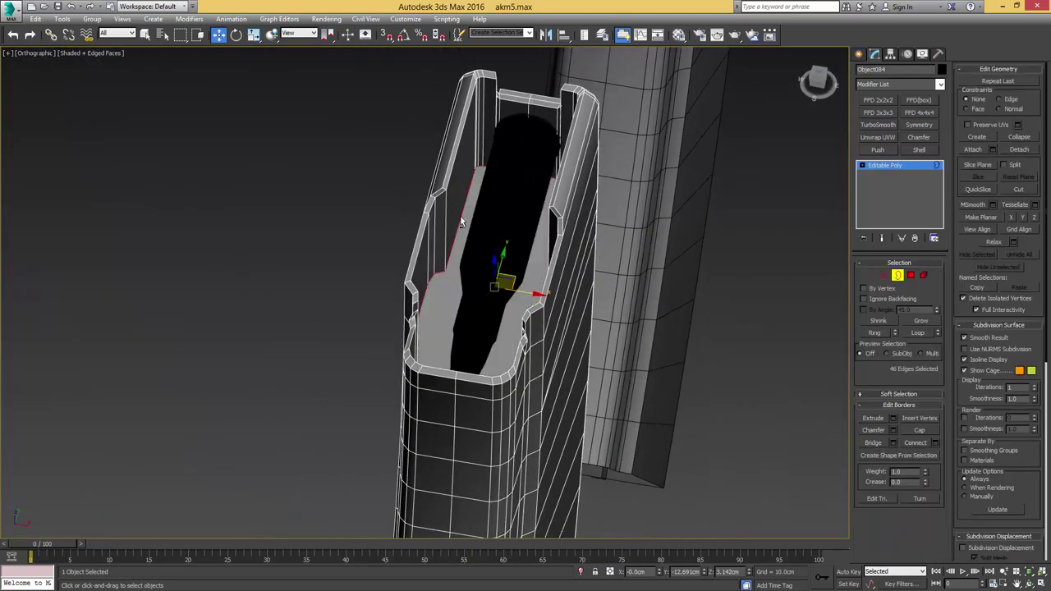
# Step: Isolate the magazine and examine the inner floor's vertices around the front channel
pyautogui.keyDown('alt'); pyautogui.moveTo(462, 219); pyautogui.dragTo(493, 224, button='middle'); pyautogui.keyUp('alt')
pyautogui.hotkey('alt', 'q')
pyautogui.moveTo(427, 181); pyautogui.dragTo(630, 417, button='middle')
pyautogui.press('1')
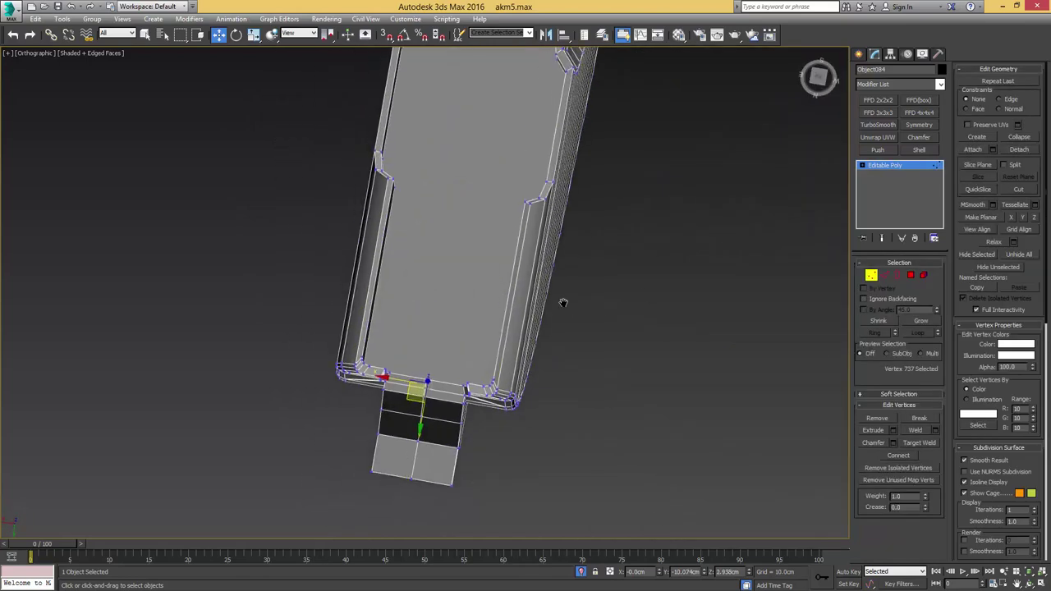
pyautogui.moveTo(564, 300); pyautogui.dragTo(585, 491, button='middle')
pyautogui.keyDown('alt'); pyautogui.moveTo(515, 206); pyautogui.dragTo(493, 279, button='middle'); pyautogui.keyUp('alt')
pyautogui.scroll(6, 467, 279)
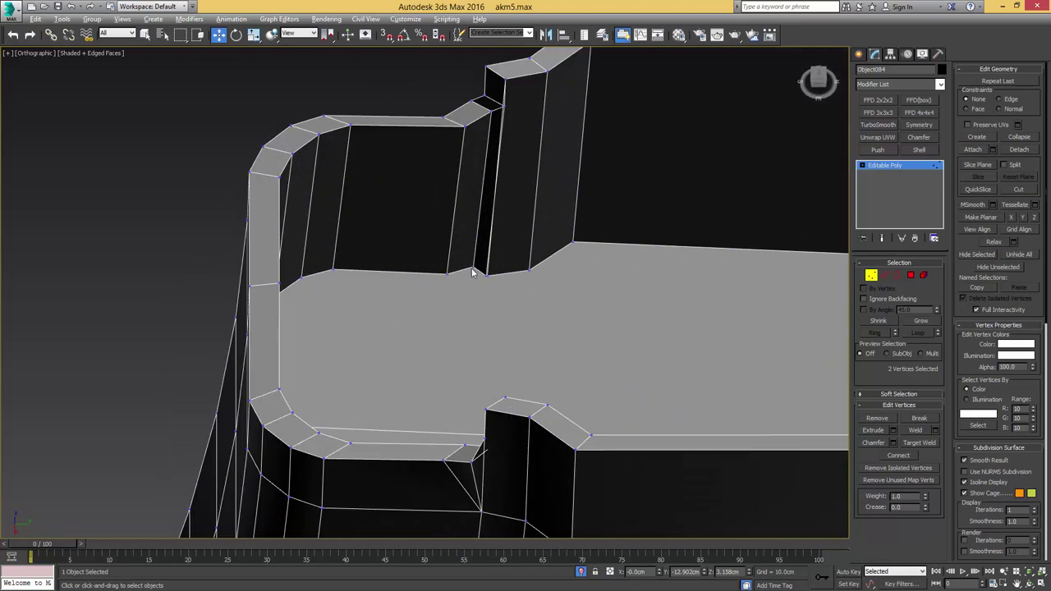
pyautogui.scroll(3, 472, 273)
pyautogui.scroll(-10, 498, 292)
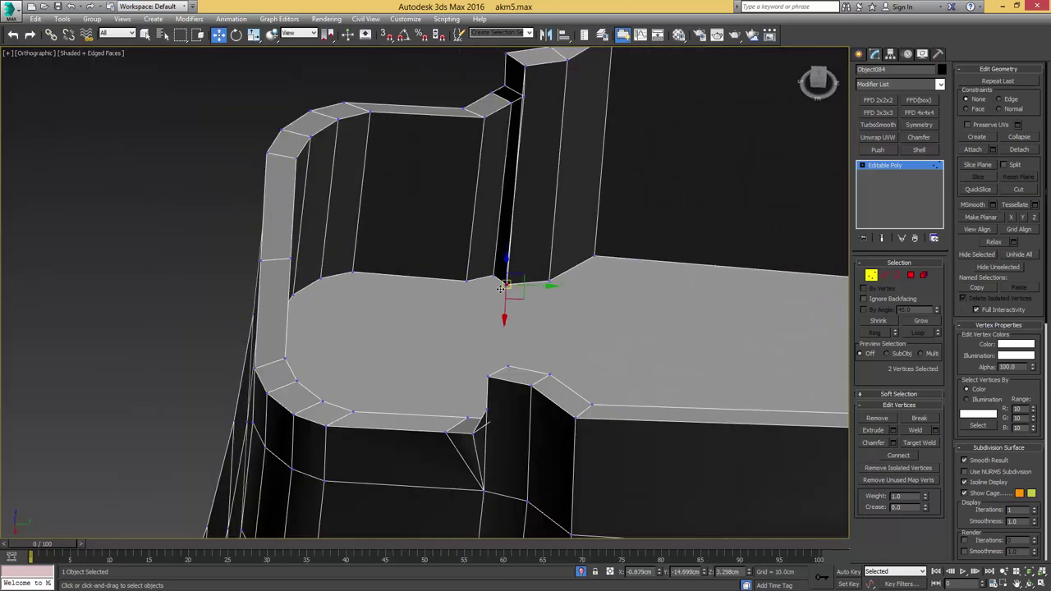
# Step: Select all polygons on one side of the magazine's centreline in the front view and delete that half
pyautogui.press('4')
pyautogui.press('q')
pyautogui.click(643, 255)
pyautogui.keyDown('alt'); pyautogui.moveTo(624, 289); pyautogui.dragTo(631, 218, button='middle'); pyautogui.keyUp('alt')
pyautogui.press('f')
pyautogui.scroll(-10, 609, 296)
pyautogui.scroll(2, 631, 219)
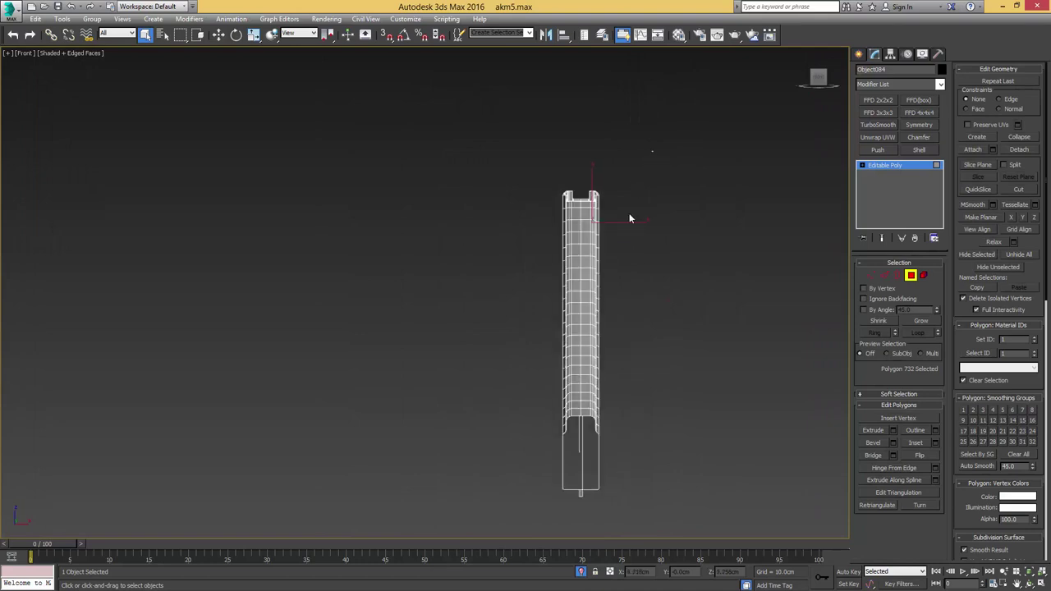
pyautogui.moveTo(581, 515); pyautogui.dragTo(585, 510)
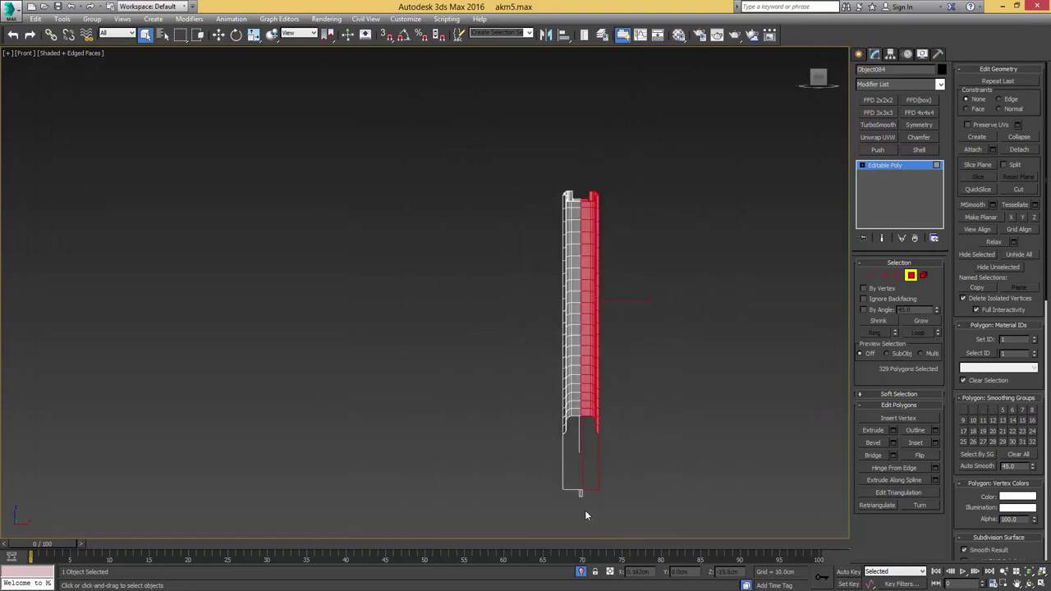
pyautogui.scroll(5, 591, 459)
pyautogui.scroll(-2, 594, 443)
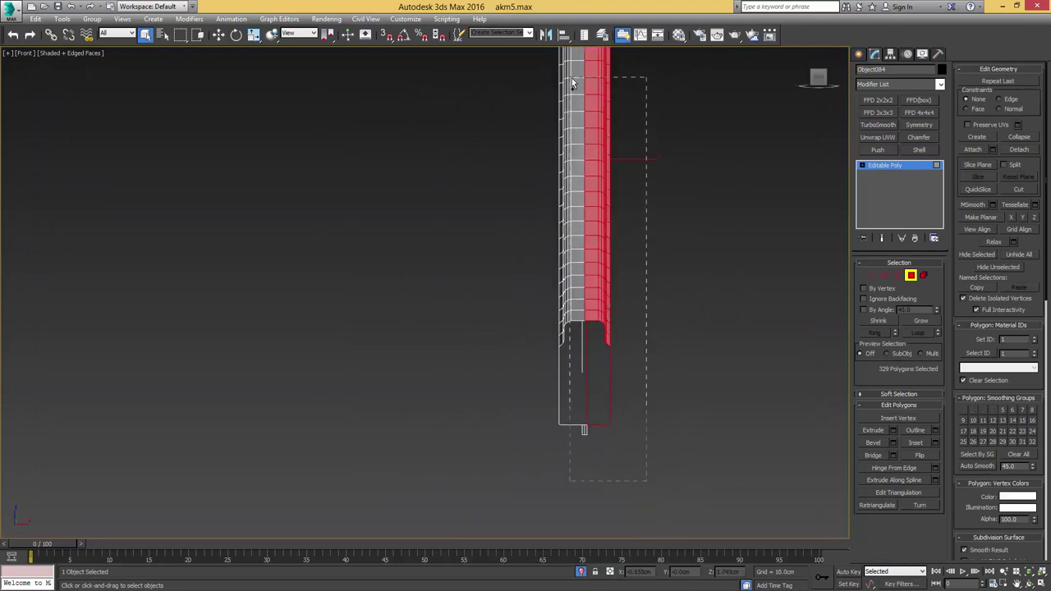
pyautogui.keyDown('ctrl'); pyautogui.moveTo(586, 74); pyautogui.dragTo(586, 74); pyautogui.keyUp('ctrl')
pyautogui.moveTo(587, 74); pyautogui.dragTo(578, 234, button='middle')
pyautogui.scroll(2, 578, 233)
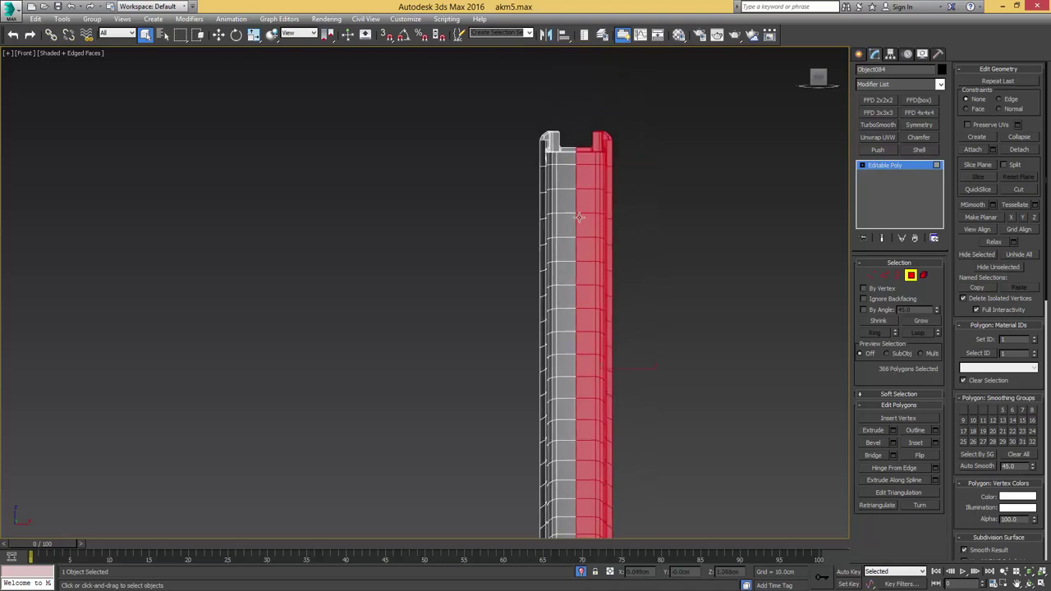
pyautogui.keyDown('ctrl'); pyautogui.moveTo(634, 116); pyautogui.dragTo(588, 219); pyautogui.keyUp('ctrl')
pyautogui.keyDown('alt'); pyautogui.moveTo(578, 249); pyautogui.dragTo(669, 231, button='middle'); pyautogui.keyUp('alt')
pyautogui.press('Delete')
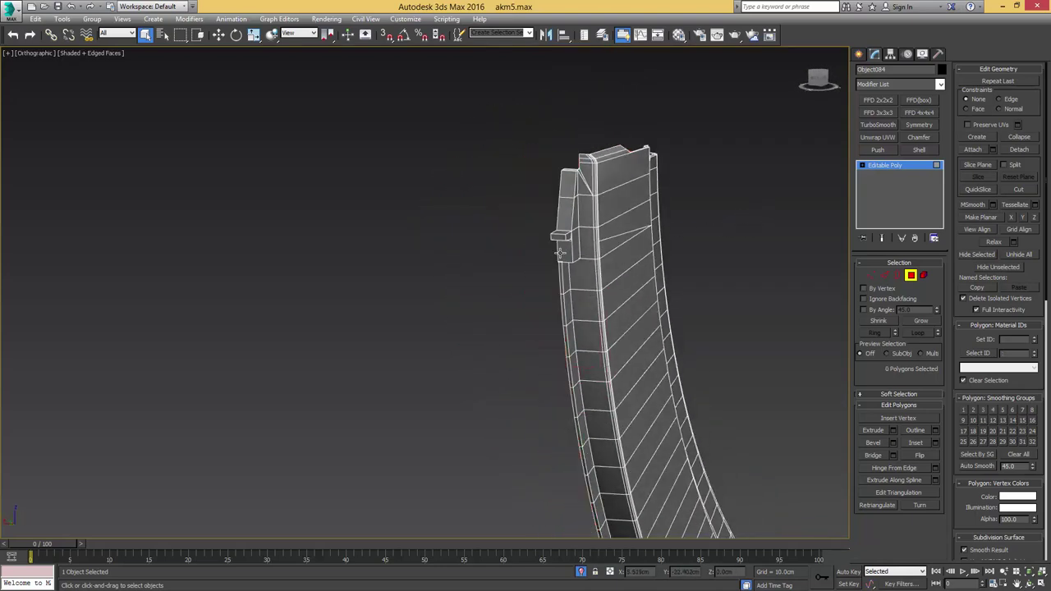
# Step: Target weld the closely spaced floor vertex at the foot of the front channel's inner wall to its neighbouring vertex
pyautogui.keyDown('alt'); pyautogui.moveTo(560, 253); pyautogui.dragTo(641, 213, button='middle'); pyautogui.keyUp('alt')
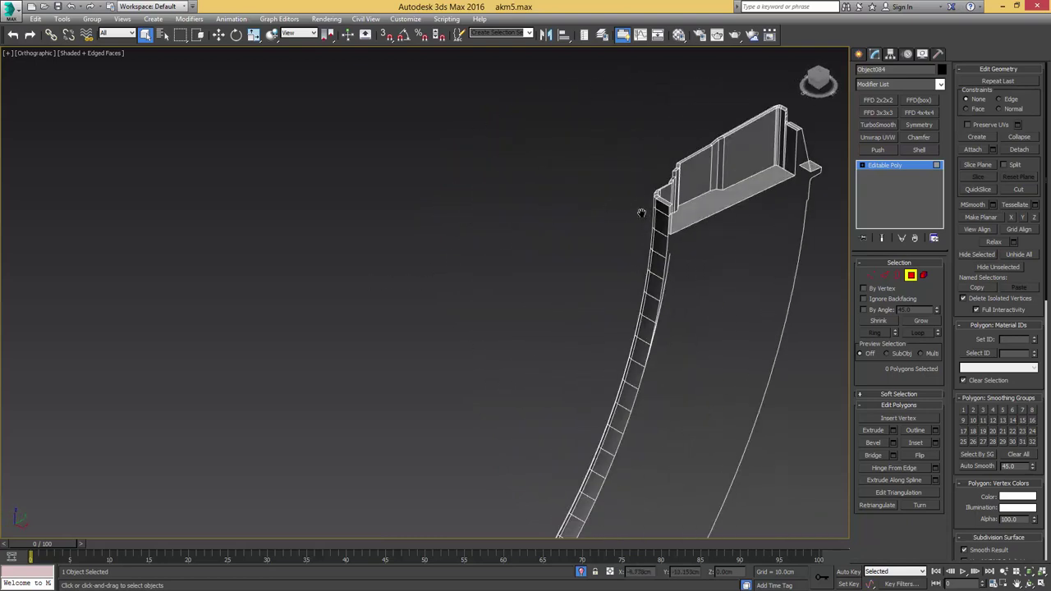
pyautogui.scroll(6, 714, 189)
pyautogui.press('1')
pyautogui.keyDown('alt'); pyautogui.moveTo(587, 310); pyautogui.dragTo(450, 319, button='middle'); pyautogui.keyUp('alt')
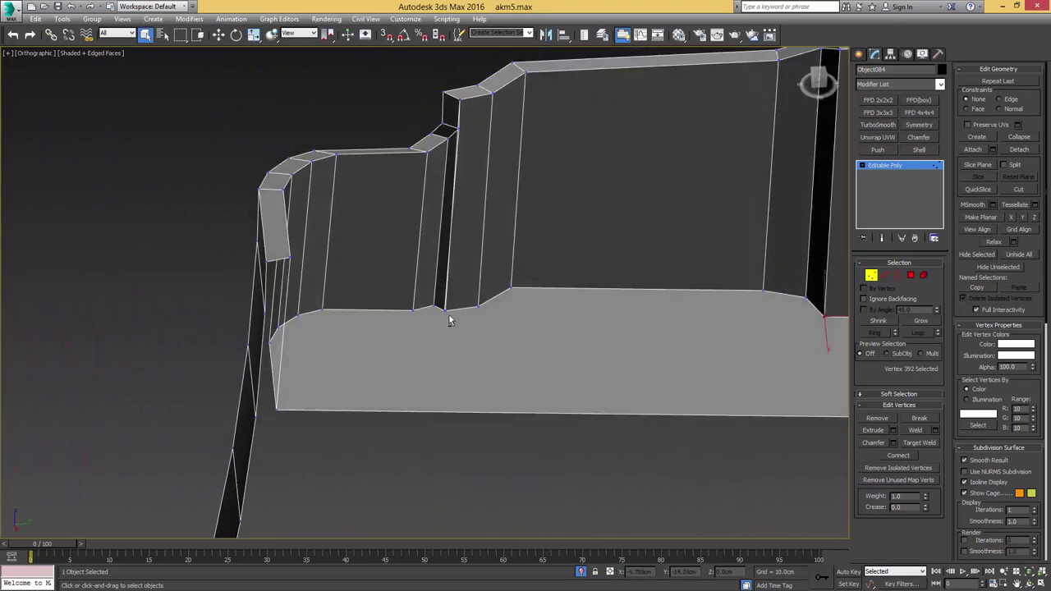
pyautogui.scroll(5, 446, 324)
pyautogui.hotkey('ctrl', 'shift', 'w')
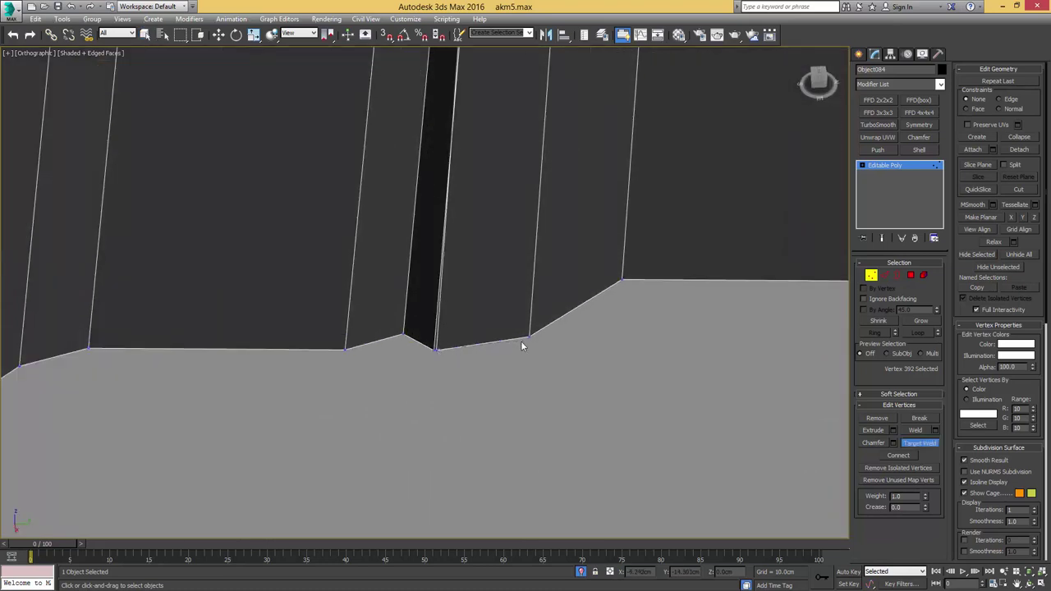
pyautogui.click(530, 337)
pyautogui.scroll(-5, 499, 322)
pyautogui.moveTo(499, 320); pyautogui.dragTo(509, 369, button='middle')
# Step: Remove the diagonal edge on the channel's inner wall and connect the notch vertex to the adjacent rim vertex
pyautogui.press('2')
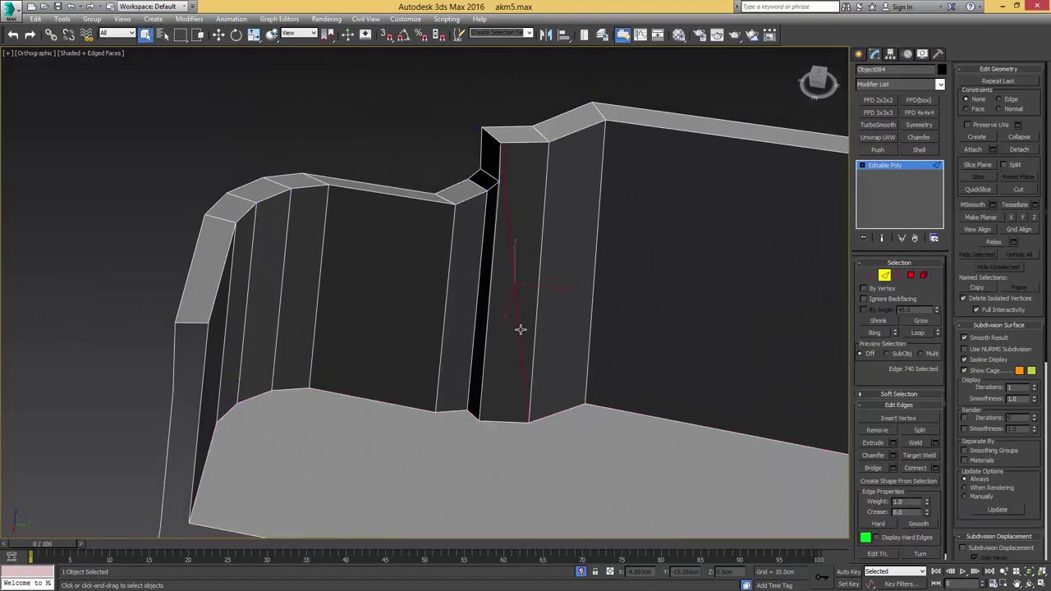
pyautogui.moveTo(506, 293); pyautogui.dragTo(506, 271, button='middle')
pyautogui.press('1')
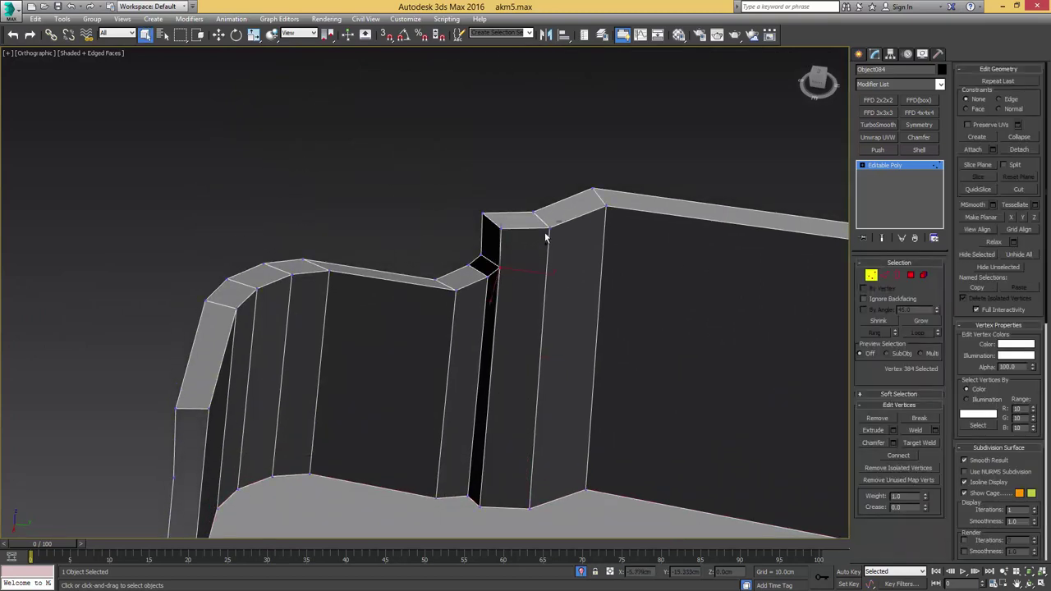
pyautogui.keyDown('ctrl'); pyautogui.click(549, 230); pyautogui.keyUp('ctrl')
pyautogui.hotkey('ctrl', 'shift', 'e')
# Step: Target weld the overlapping floor vertices below the rear notch to the neighbouring vertex near the inner corner
pyautogui.scroll(-4, 519, 316)
pyautogui.keyDown('alt'); pyautogui.moveTo(520, 317); pyautogui.dragTo(586, 380, button='middle'); pyautogui.keyUp('alt')
pyautogui.scroll(3, 517, 308)
pyautogui.press('2')
pyautogui.press('Delete')
pyautogui.press('1')
pyautogui.scroll(3, 608, 344)
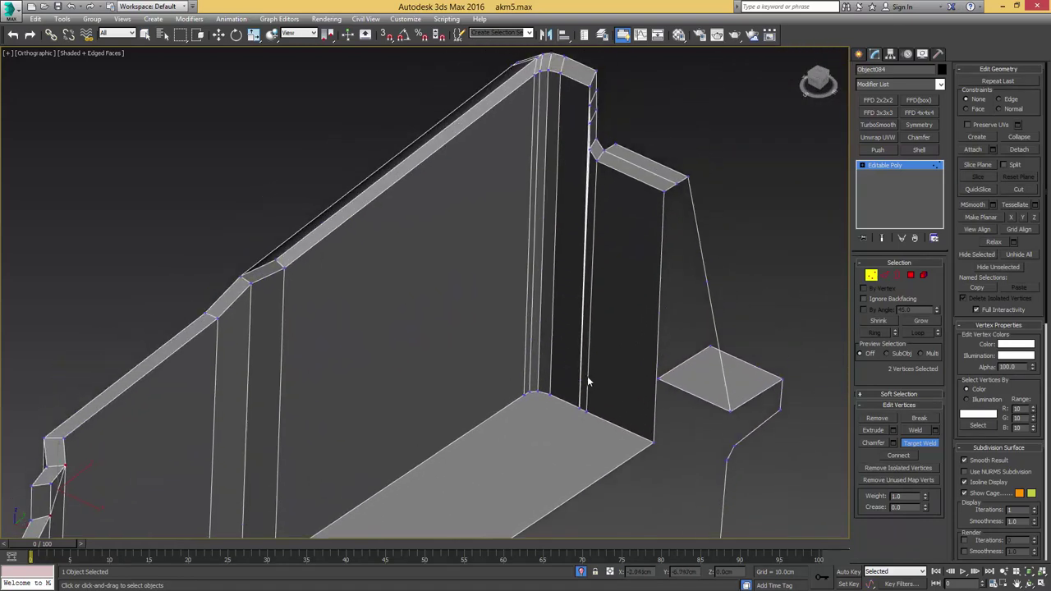
pyautogui.scroll(3, 581, 387)
pyautogui.moveTo(567, 444); pyautogui.dragTo(579, 421)
pyautogui.press('F3')
pyautogui.press('F3')
pyautogui.scroll(-3, 575, 406)
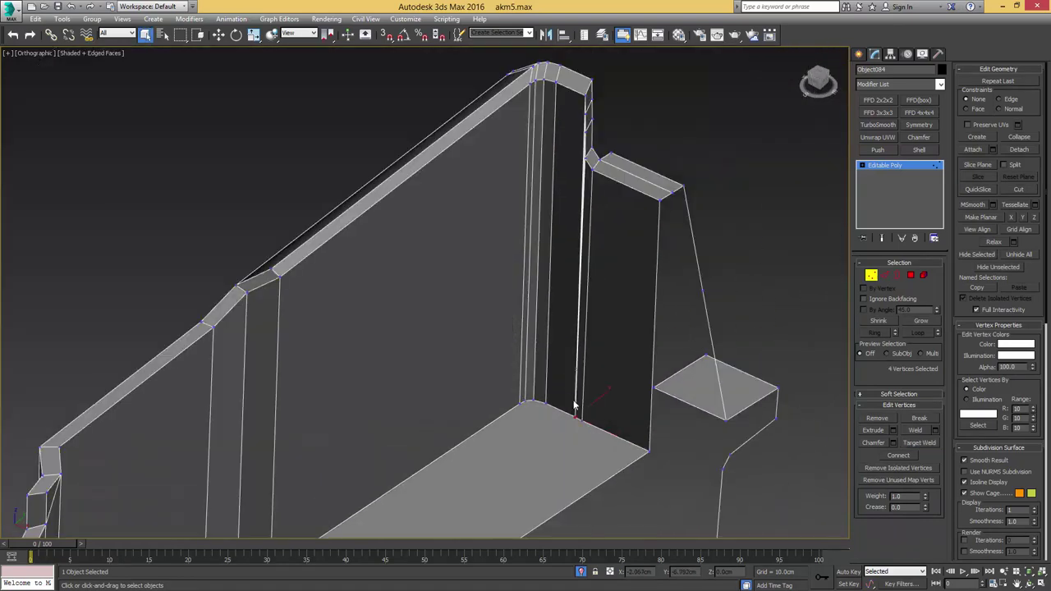
pyautogui.keyDown('alt'); pyautogui.moveTo(576, 381); pyautogui.dragTo(558, 449, button='middle'); pyautogui.keyUp('alt')
pyautogui.click(543, 414)
pyautogui.moveTo(549, 391); pyautogui.dragTo(507, 275, button='middle')
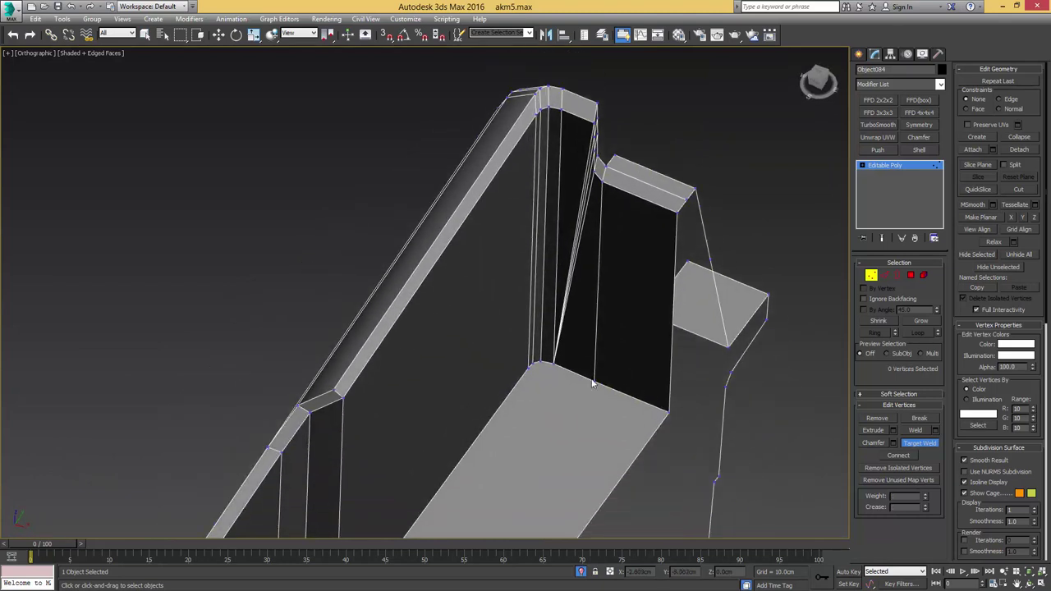
# Step: Remove the three converging edges on the inner wall beside the rear notch
pyautogui.keyDown('alt'); pyautogui.moveTo(596, 382); pyautogui.dragTo(605, 375, button='middle'); pyautogui.keyUp('alt')
pyautogui.moveTo(533, 341); pyautogui.dragTo(540, 433, button='middle')
pyautogui.press('2')
pyautogui.click(564, 251)
pyautogui.moveTo(566, 321); pyautogui.dragTo(566, 382, button='middle')
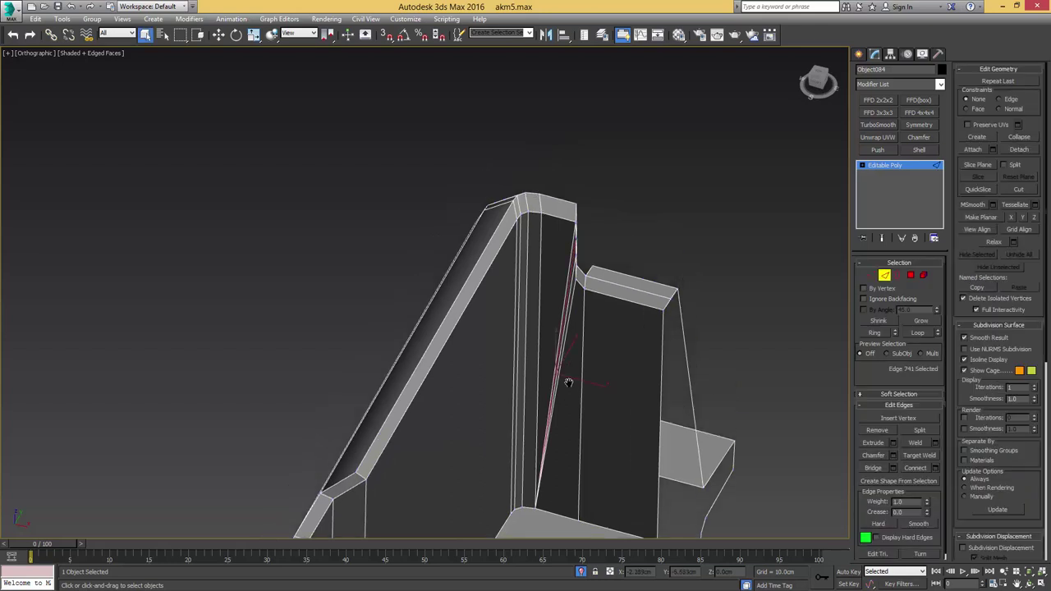
pyautogui.scroll(5, 573, 287)
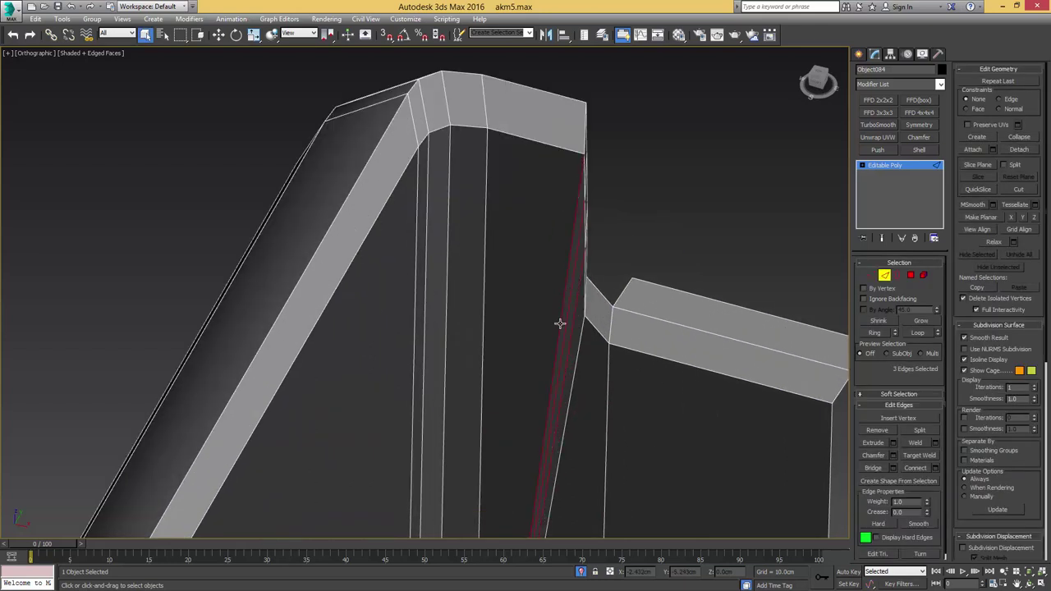
pyautogui.press('BackSpace')
# Step: Connect the vertex at the base of the rear notch to the vertex at the rim's upper corner
pyautogui.press('1')
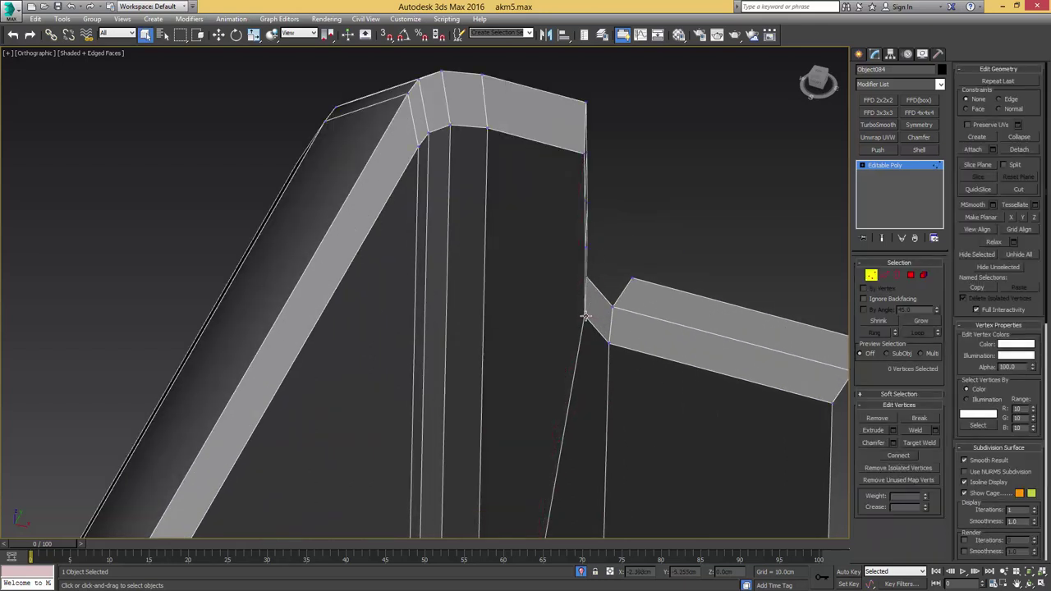
pyautogui.click(585, 316)
pyautogui.keyDown('alt'); pyautogui.moveTo(585, 317); pyautogui.dragTo(528, 352, button='middle'); pyautogui.keyUp('alt')
pyautogui.press('2')
pyautogui.press('1')
pyautogui.click(504, 288)
# Step: Mirror the magazine half with a Symmetry modifier on the Z axis and a 0.01 cm weld threshold
pyautogui.press('2')
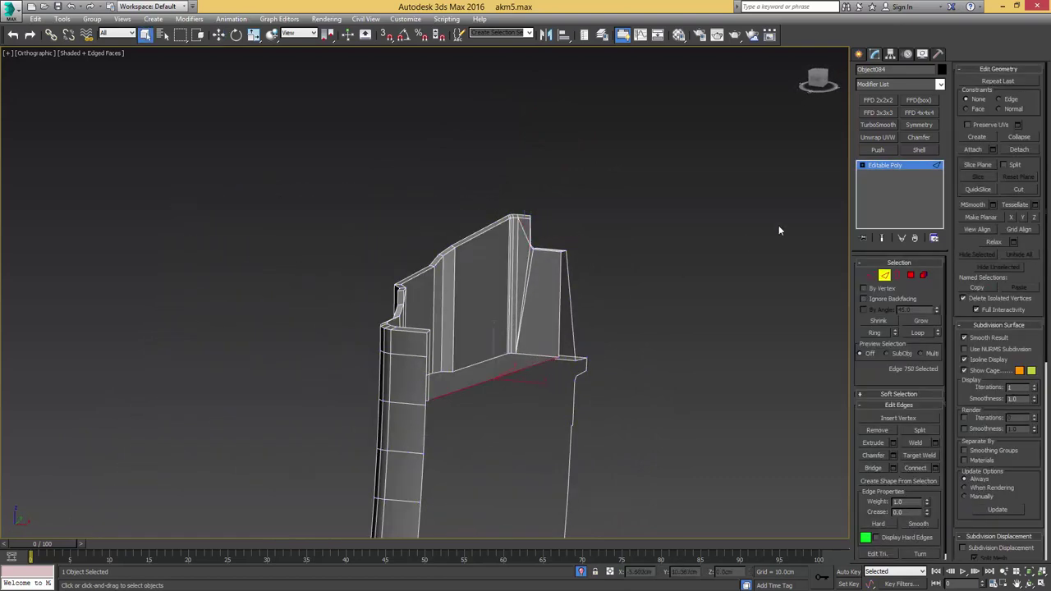
pyautogui.press('2')
pyautogui.click(919, 125)
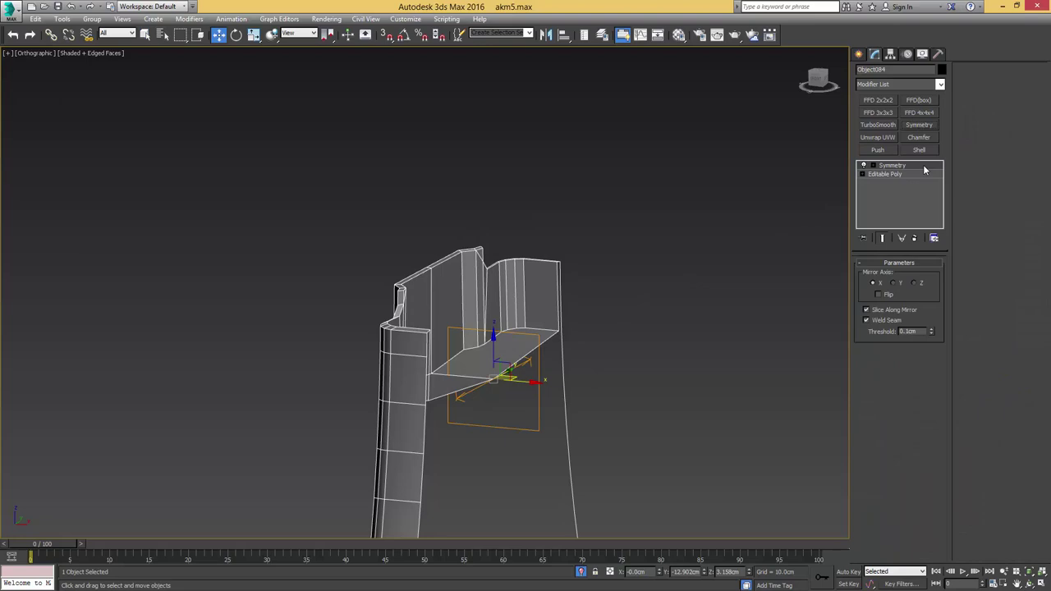
pyautogui.click(918, 282)
pyautogui.moveTo(571, 345); pyautogui.dragTo(638, 239, button='middle')
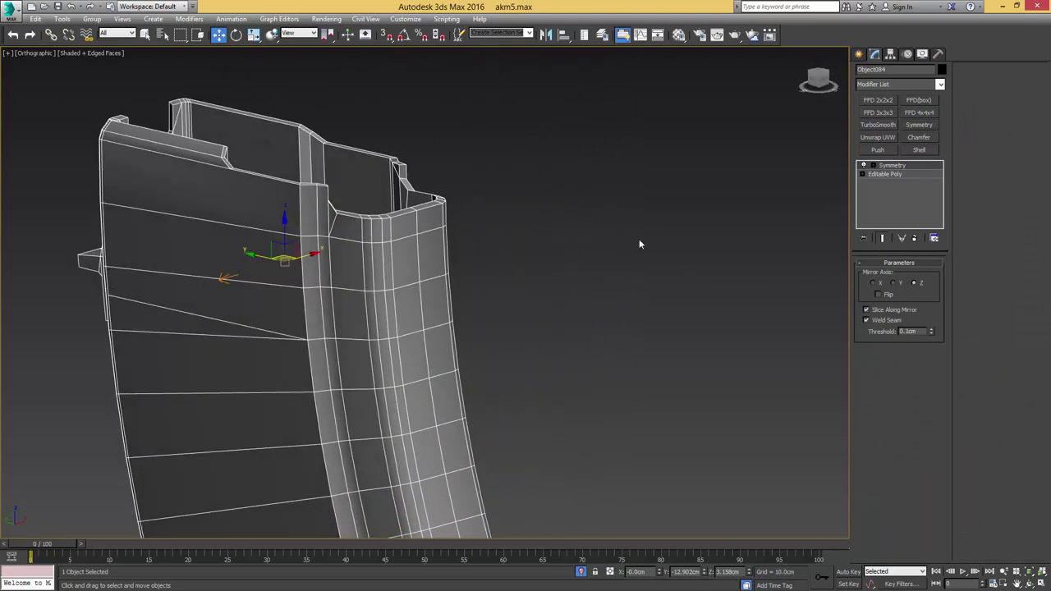
pyautogui.scroll(-5, 613, 194)
# Step: Exit isolation and examine the magazine against the reference photo and cartridge from the left, ending in wireframe
pyautogui.press('l')
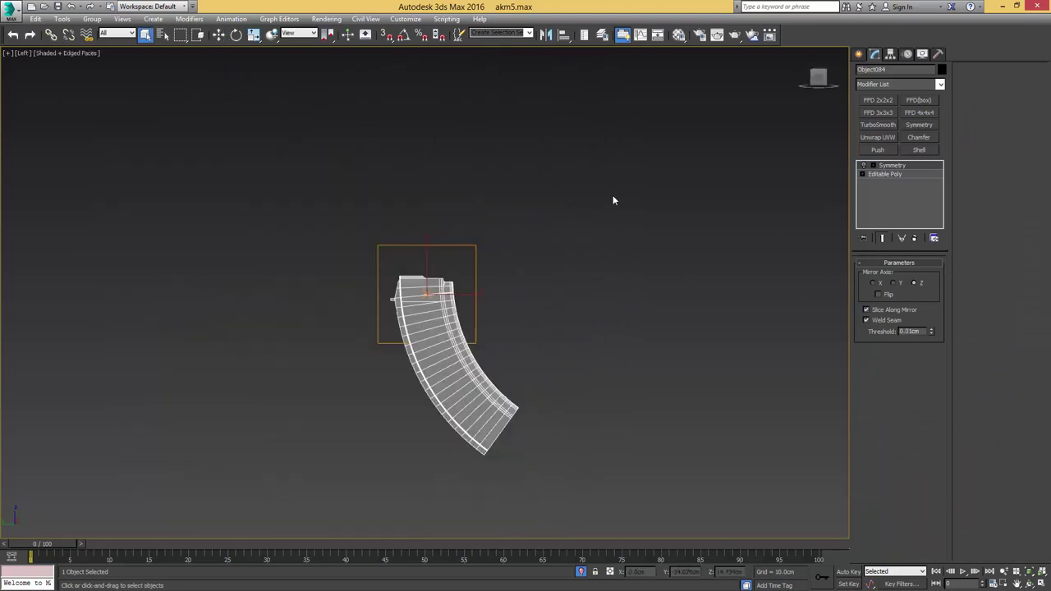
pyautogui.hotkey('alt', 'q')
pyautogui.moveTo(408, 255); pyautogui.dragTo(528, 182, button='middle')
pyautogui.scroll(7, 542, 221)
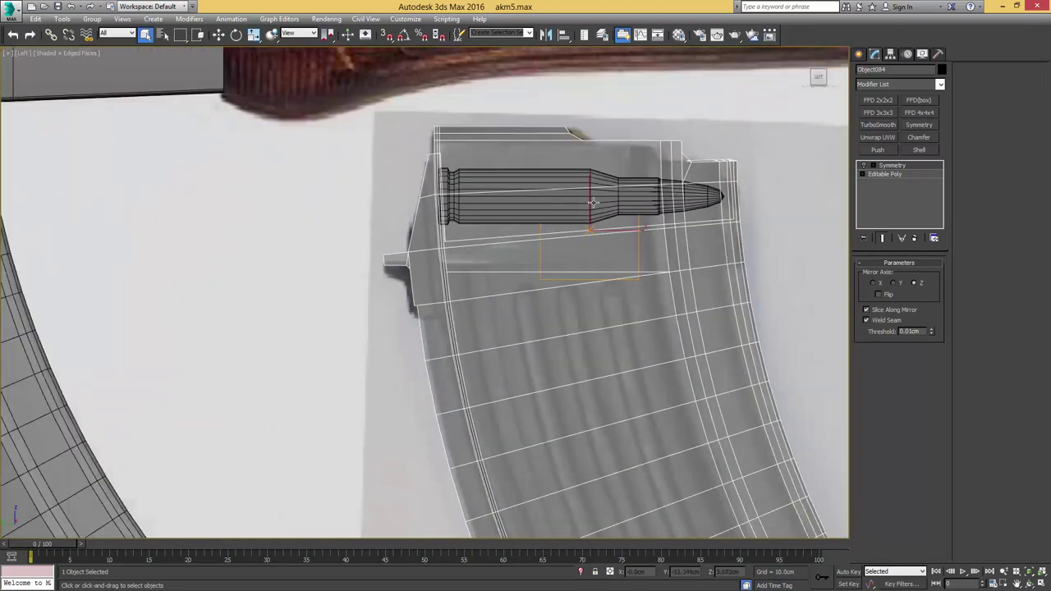
pyautogui.keyDown('ctrl'); pyautogui.click(592, 202); pyautogui.keyUp('ctrl')
pyautogui.click(569, 183)
pyautogui.press('F3')
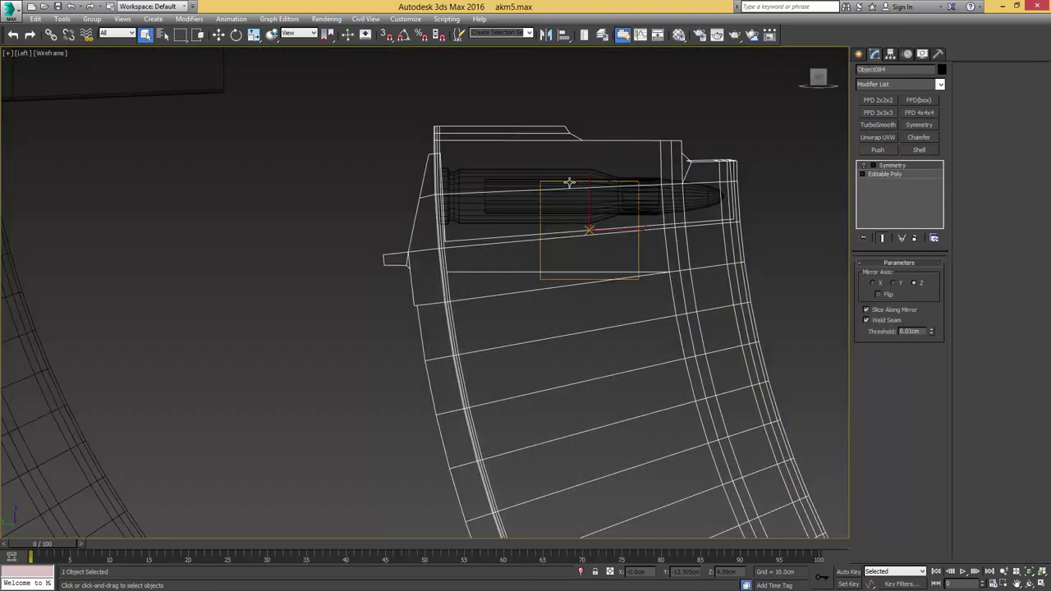
# Step: Move the cartridge straight up out of the magazine so it sits above the opening
pyautogui.click(569, 176)
pyautogui.press('F3')
pyautogui.press('w')
pyautogui.scroll(-3, 566, 200)
pyautogui.moveTo(580, 140); pyautogui.dragTo(559, 252, button='middle')
pyautogui.moveTo(559, 252); pyautogui.dragTo(559, 84)
pyautogui.moveTo(521, 297); pyautogui.dragTo(510, 199, button='middle')
pyautogui.scroll(3, 510, 199)
# Step: Cut a diagonal edge across the upper rear corner of the magazine's side wall, from the rear edge to the top edge
pyautogui.click(583, 190)
pyautogui.click(862, 174)
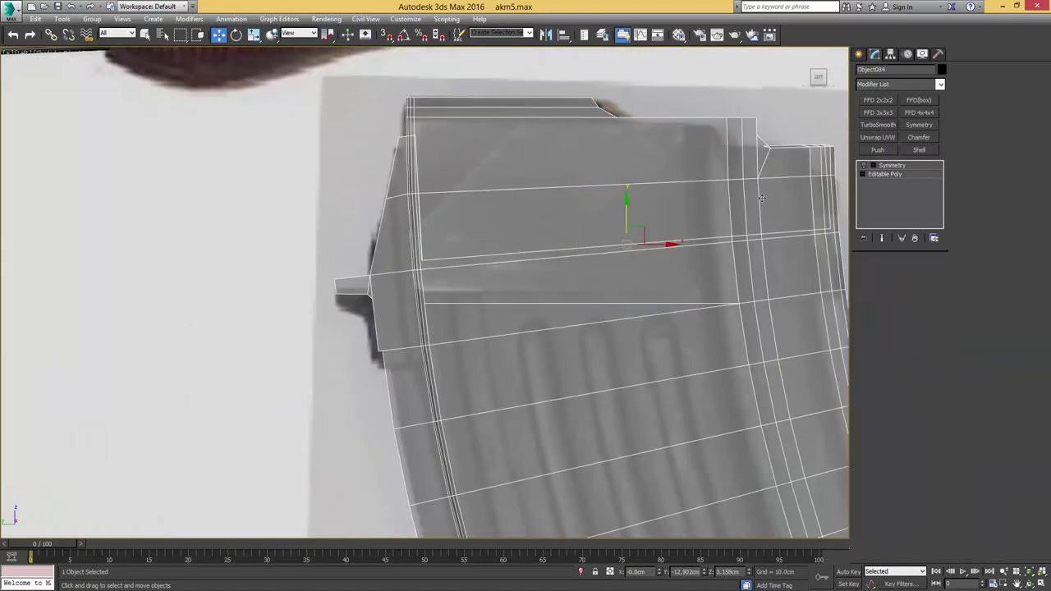
pyautogui.hotkey('alt', 'x')
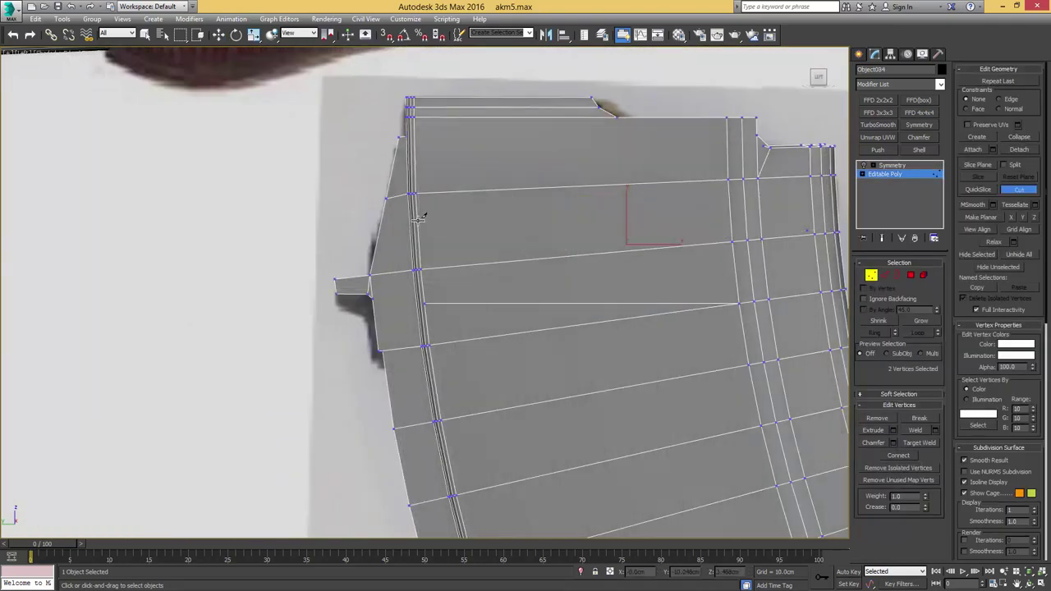
pyautogui.press('F3')
pyautogui.press('F3')
pyautogui.hotkey('alt', 'x')
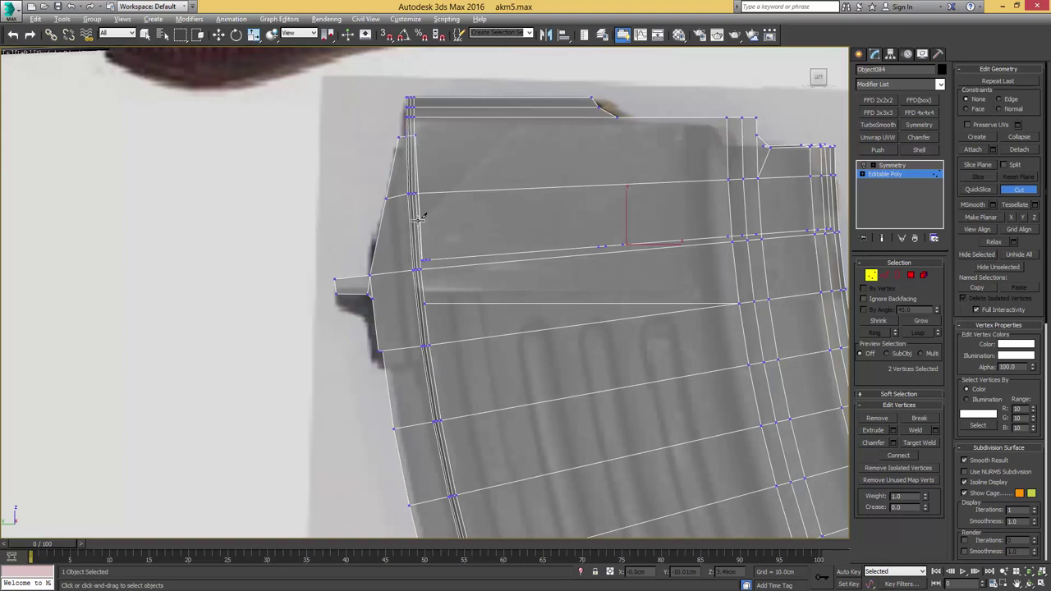
pyautogui.hotkey('alt', 'x')
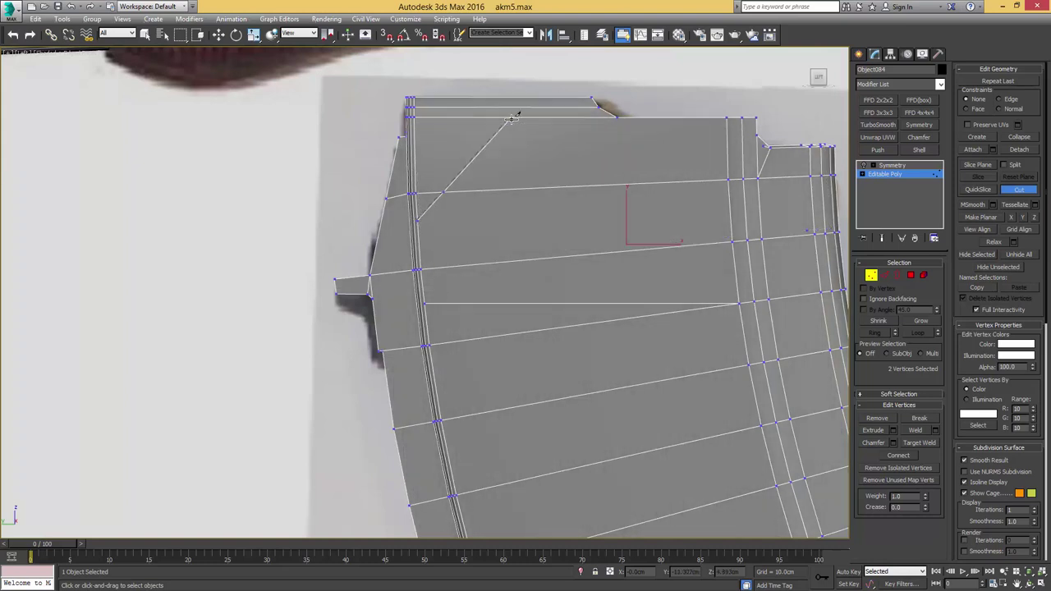
pyautogui.hotkey('alt', 'x')
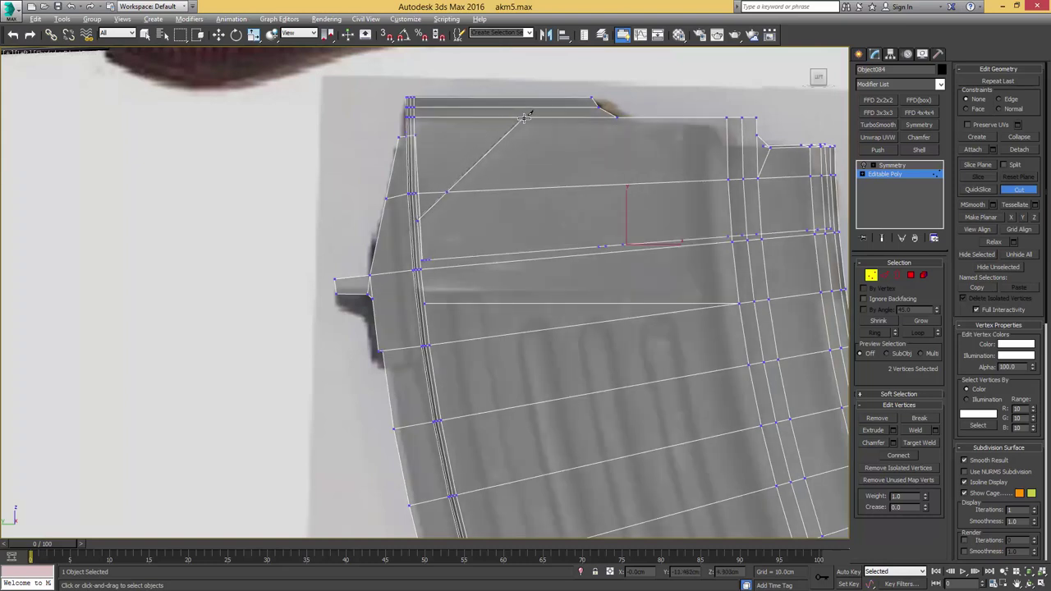
pyautogui.scroll(-2, 605, 161)
pyautogui.moveTo(596, 162); pyautogui.dragTo(537, 163, button='middle')
# Step: Extrude the three large upper side-wall polygons bounded by the diagonal cut slightly outward as a raised panel
pyautogui.press('4')
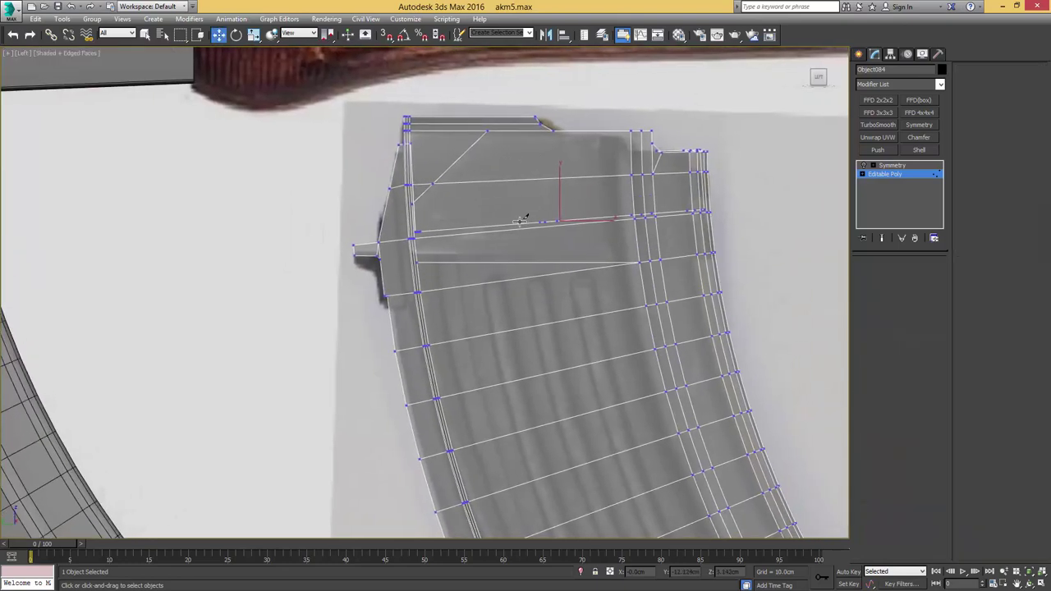
pyautogui.press('q')
pyautogui.click(510, 242)
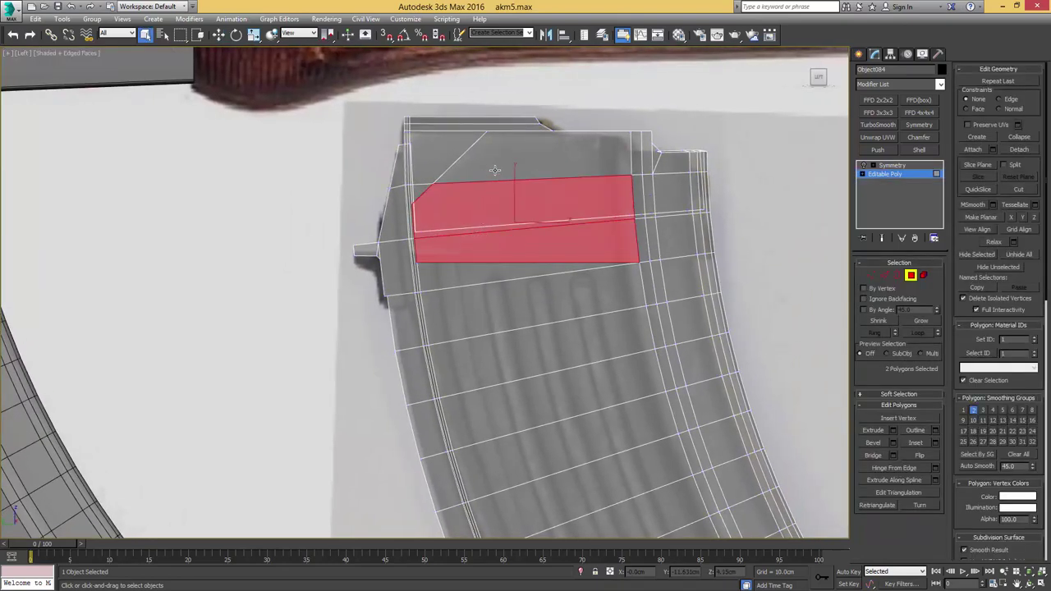
pyautogui.hotkey('alt', 'x')
pyautogui.keyDown('alt'); pyautogui.moveTo(549, 173); pyautogui.dragTo(502, 199, button='middle'); pyautogui.keyUp('alt')
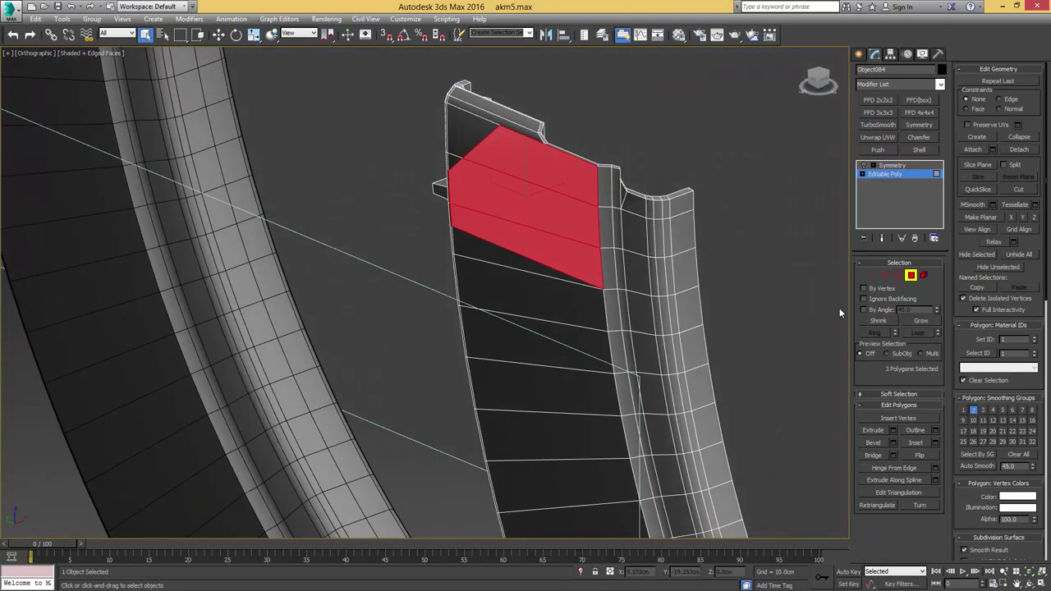
pyautogui.click(892, 431)
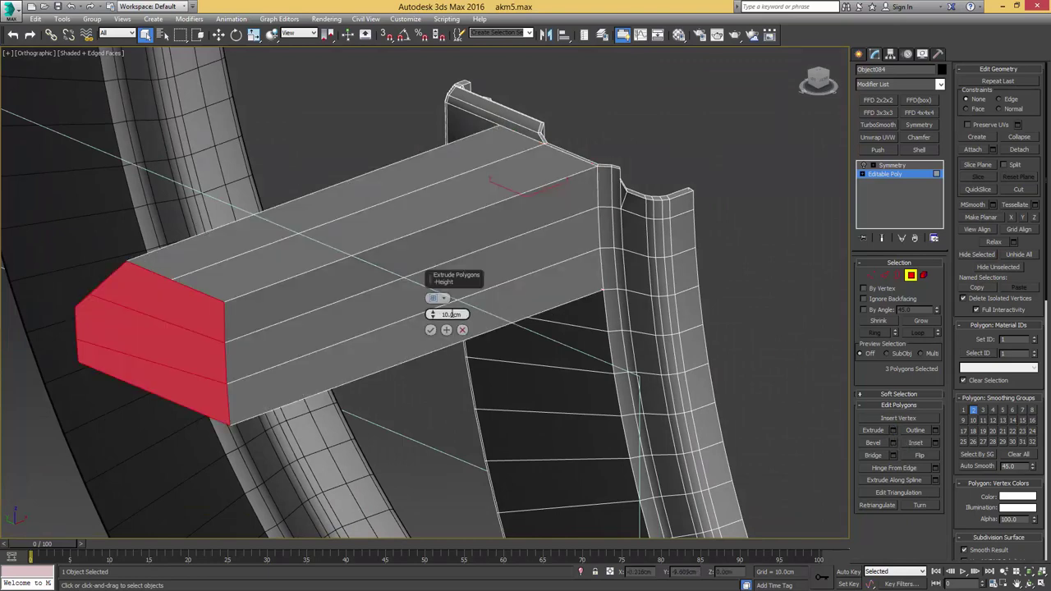
pyautogui.moveTo(433, 315); pyautogui.dragTo(452, 361)
pyautogui.keyDown('alt'); pyautogui.moveTo(604, 380); pyautogui.dragTo(582, 353, button='middle'); pyautogui.keyUp('alt')
pyautogui.scroll(-5, 615, 382)
pyautogui.moveTo(582, 353); pyautogui.dragTo(517, 245, button='middle')
pyautogui.scroll(6, 506, 313)
pyautogui.click(431, 330)
pyautogui.scroll(-5, 494, 282)
pyautogui.press('4')
# Step: Delete the old magazine on the rifle and put a copy of the updated magazine in its place
pyautogui.click(326, 323)
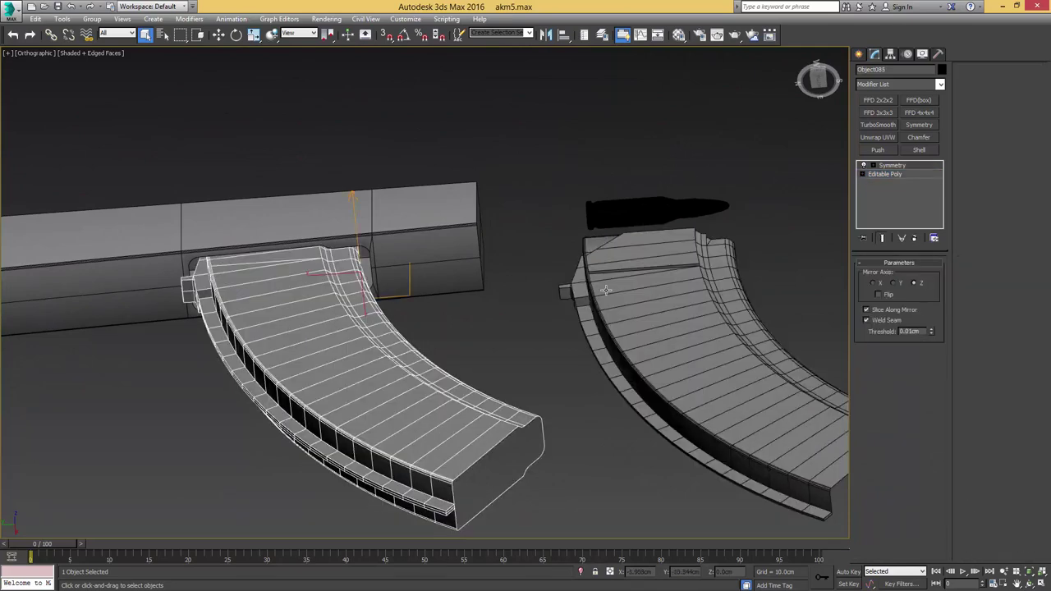
pyautogui.press('Delete')
pyautogui.click(639, 277)
pyautogui.press('l')
pyautogui.moveTo(447, 281); pyautogui.dragTo(629, 275, button='middle')
pyautogui.scroll(4, 628, 275)
pyautogui.press('w')
pyautogui.moveTo(634, 276)
pyautogui.keyDown('shift'); pyautogui.mouseDown()
pyautogui.moveTo(452, 270)
pyautogui.moveTo(363, 230)
pyautogui.mouseUp(); pyautogui.keyUp('shift')
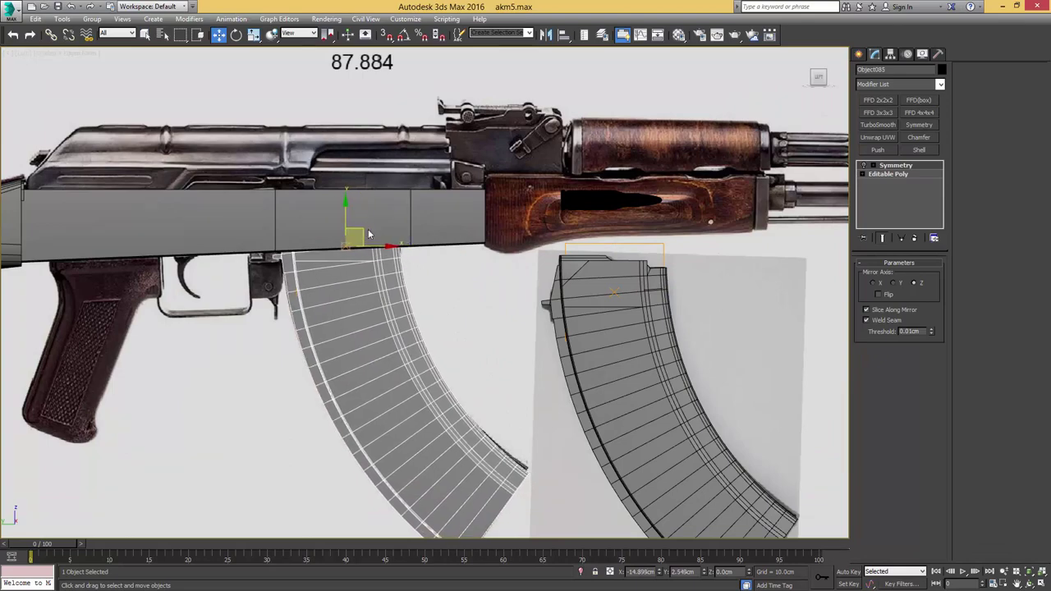
pyautogui.click(526, 348)
pyautogui.moveTo(499, 338)
pyautogui.keyDown('alt'); pyautogui.mouseDown(button='middle')
pyautogui.moveTo(485, 257)
pyautogui.moveTo(496, 253)
pyautogui.moveTo(527, 280)
pyautogui.moveTo(417, 254)
pyautogui.mouseUp(button='middle'); pyautogui.keyUp('alt')
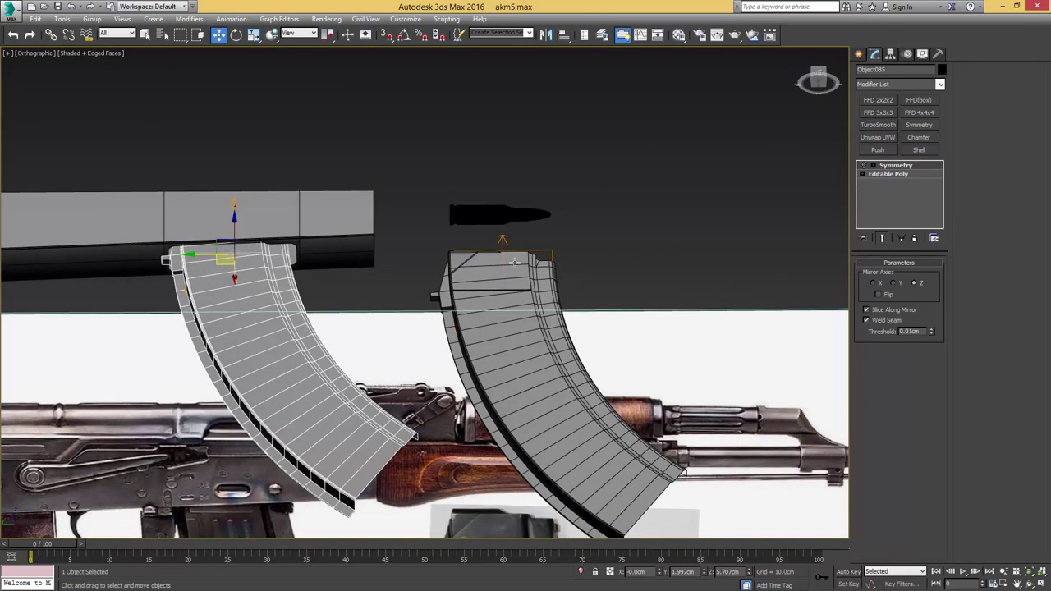
# Step: On the original magazine, cut an edge from the front notch's lower corner across to the neighbouring vertical edge
pyautogui.click(543, 269)
pyautogui.keyDown('alt'); pyautogui.moveTo(542, 268); pyautogui.dragTo(540, 298, button='middle'); pyautogui.keyUp('alt')
pyautogui.press('l')
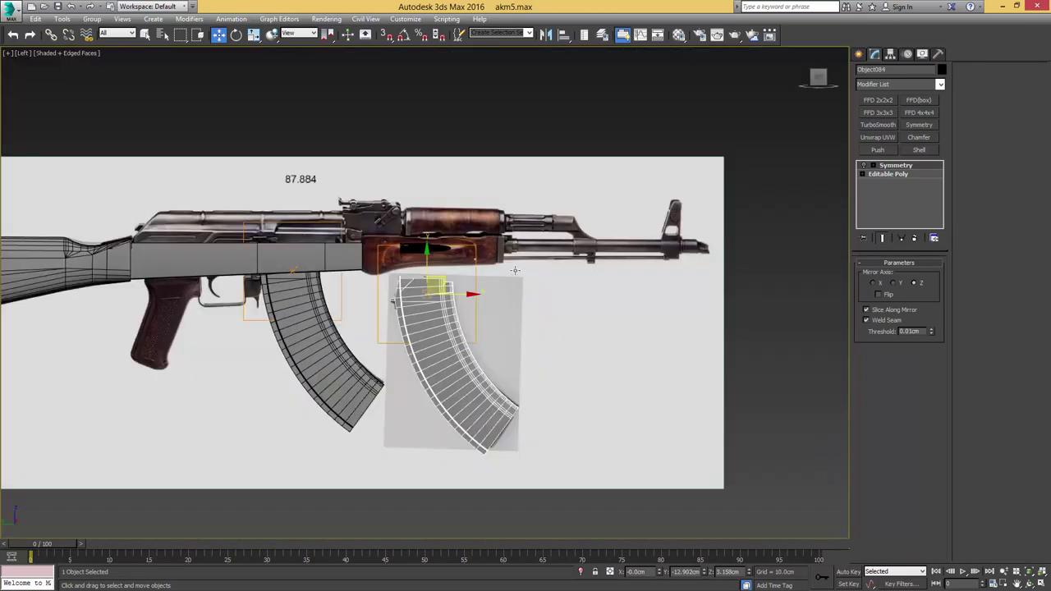
pyautogui.moveTo(448, 289); pyautogui.dragTo(488, 256, button='middle')
pyautogui.moveTo(688, 227); pyautogui.dragTo(667, 241, button='middle')
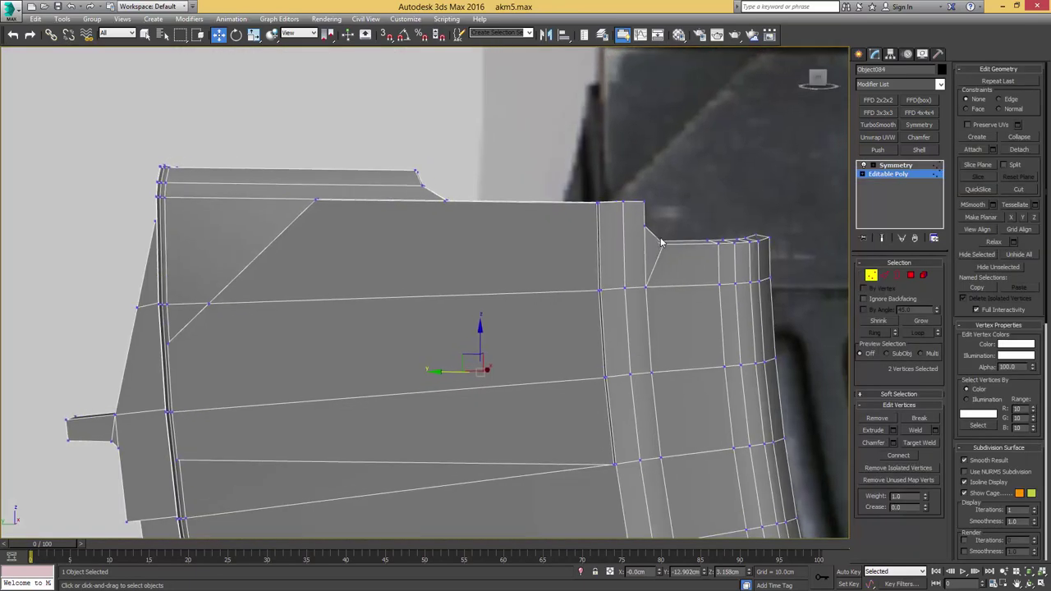
pyautogui.press('l')
pyautogui.moveTo(709, 173); pyautogui.dragTo(670, 212, button='middle')
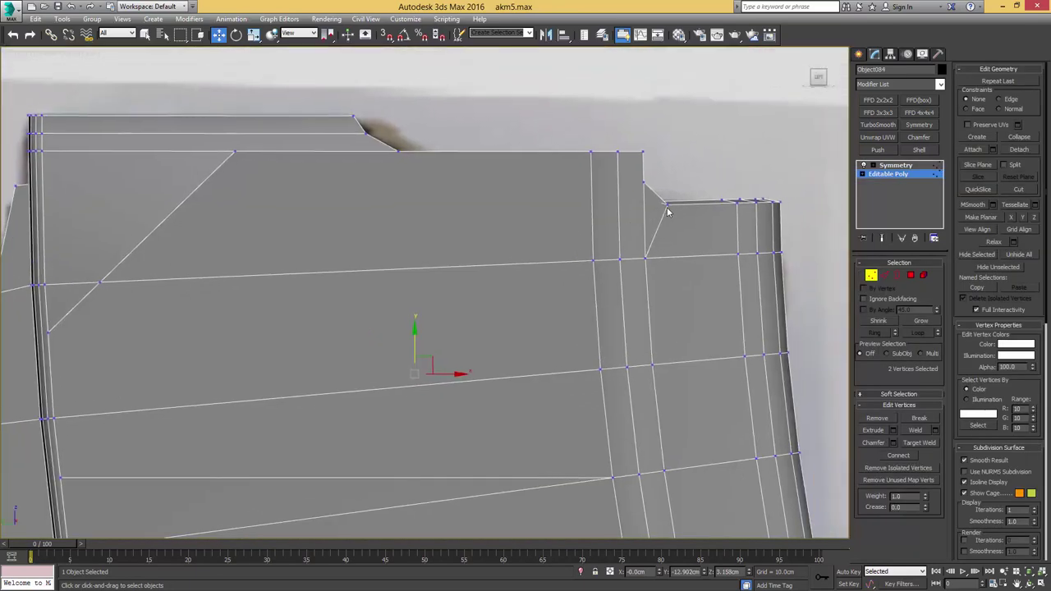
pyautogui.scroll(4, 670, 212)
pyautogui.press('F3')
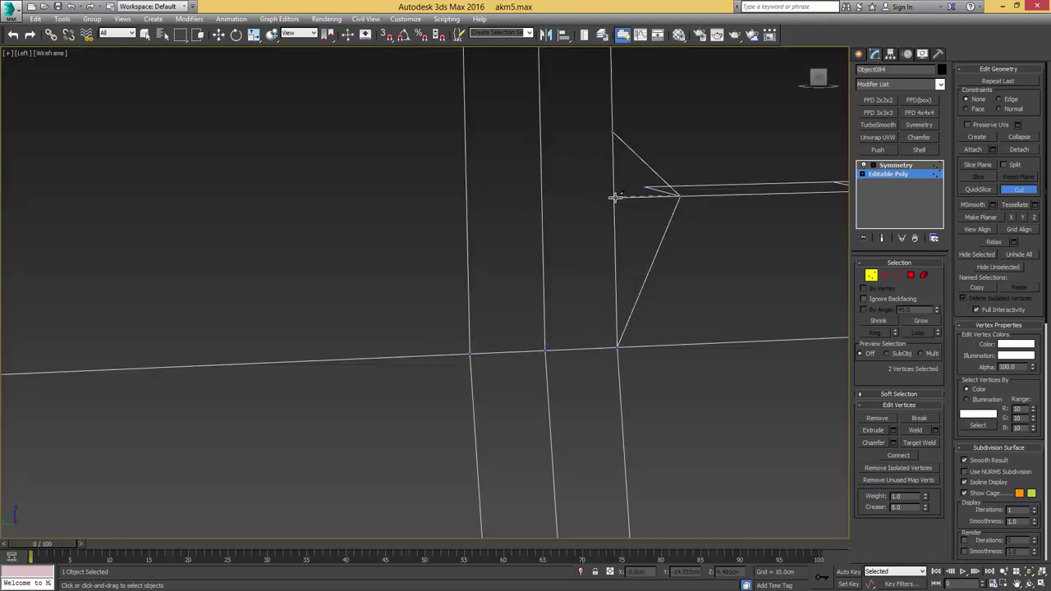
pyautogui.scroll(-2, 669, 219)
pyautogui.scroll(1, 645, 214)
pyautogui.rightClick(645, 210)
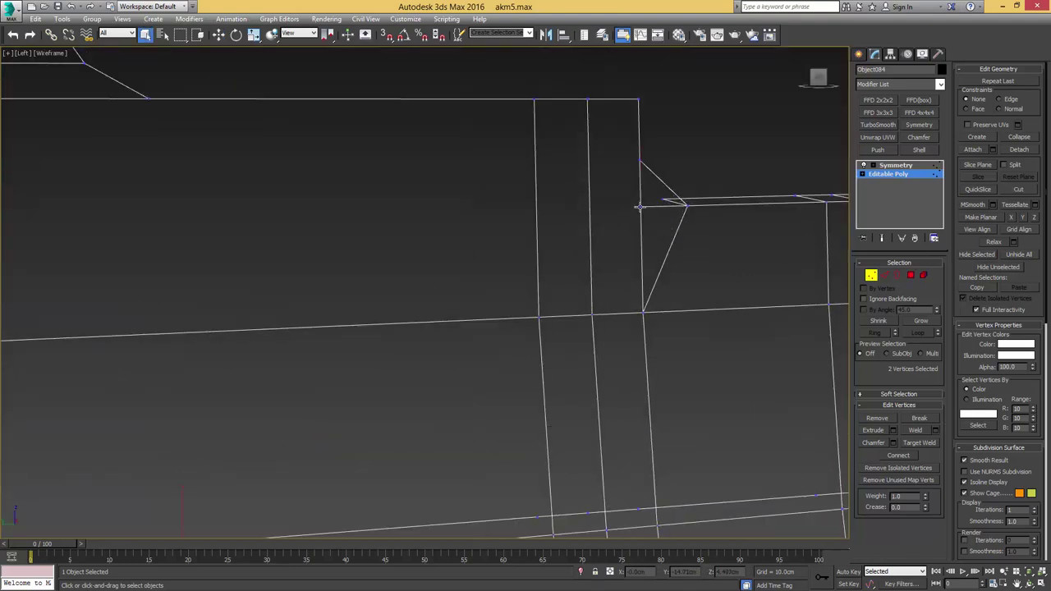
# Step: Connect the new vertex beside the front notch to the middle vertex on the top edge
pyautogui.click(641, 206)
pyautogui.press('F3')
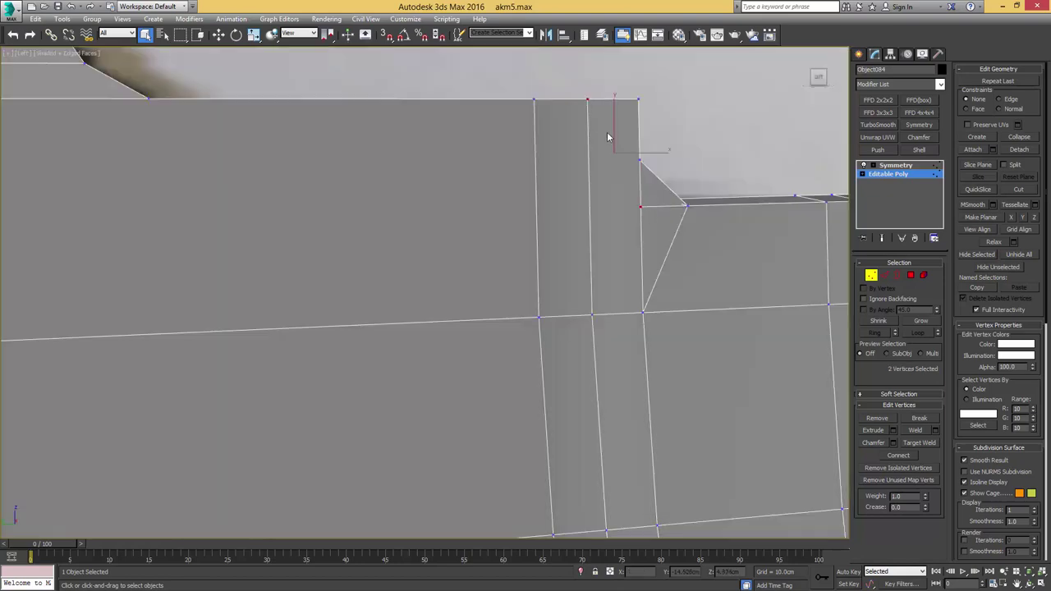
pyautogui.hotkey('ctrl', 'shift', 'e')
pyautogui.moveTo(641, 192); pyautogui.dragTo(579, 205, button='middle')
pyautogui.scroll(-2, 589, 192)
# Step: Select the polygons around the magazine's upper front, from the top edge down two rows, including the triangle beside the notch
pyautogui.press('4')
pyautogui.click(595, 218)
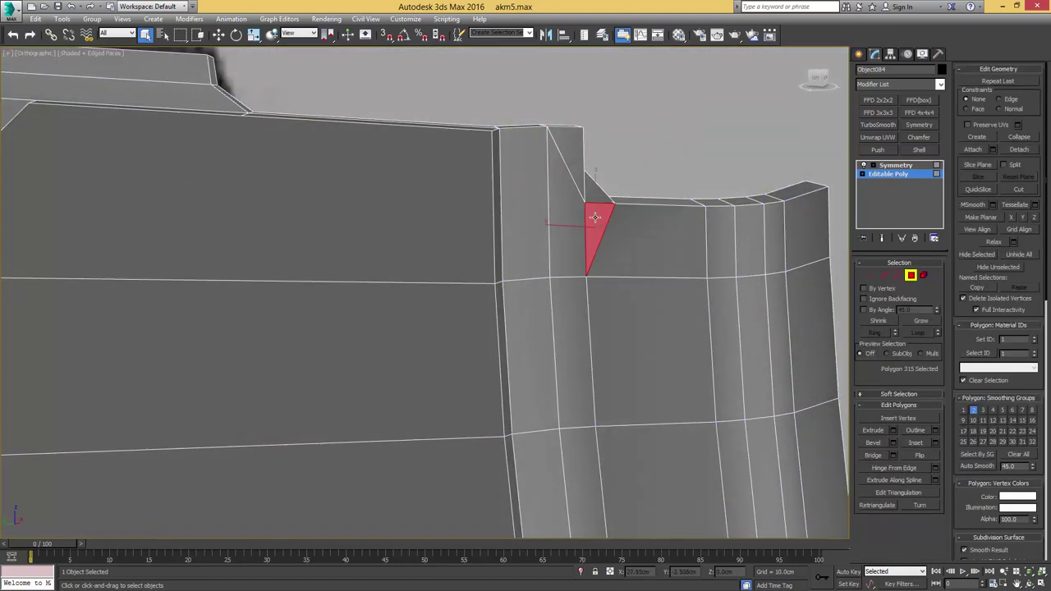
pyautogui.scroll(-3, 654, 230)
pyautogui.press('2')
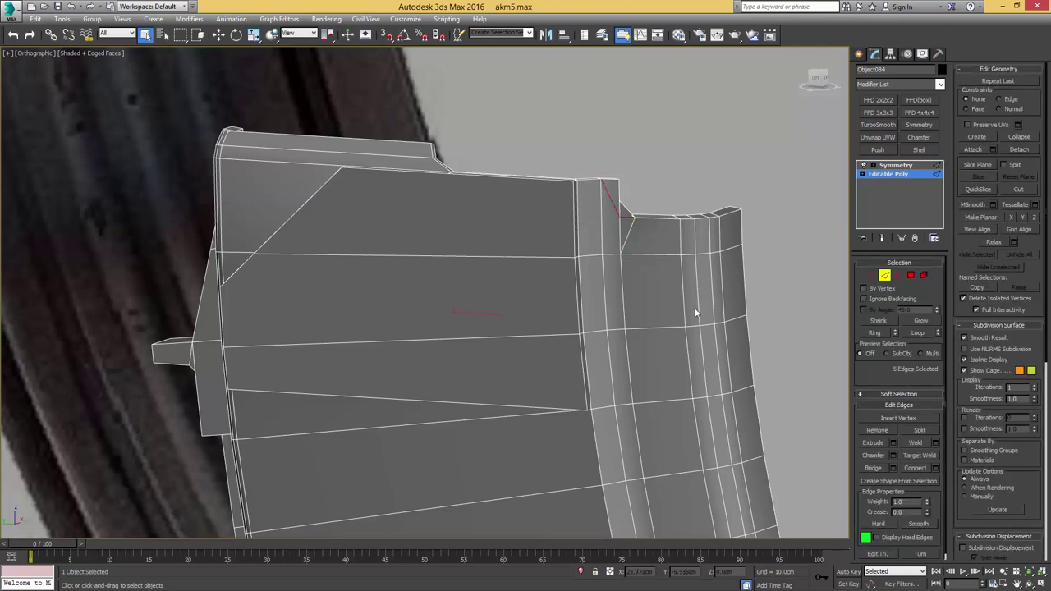
pyautogui.doubleClick(694, 326)
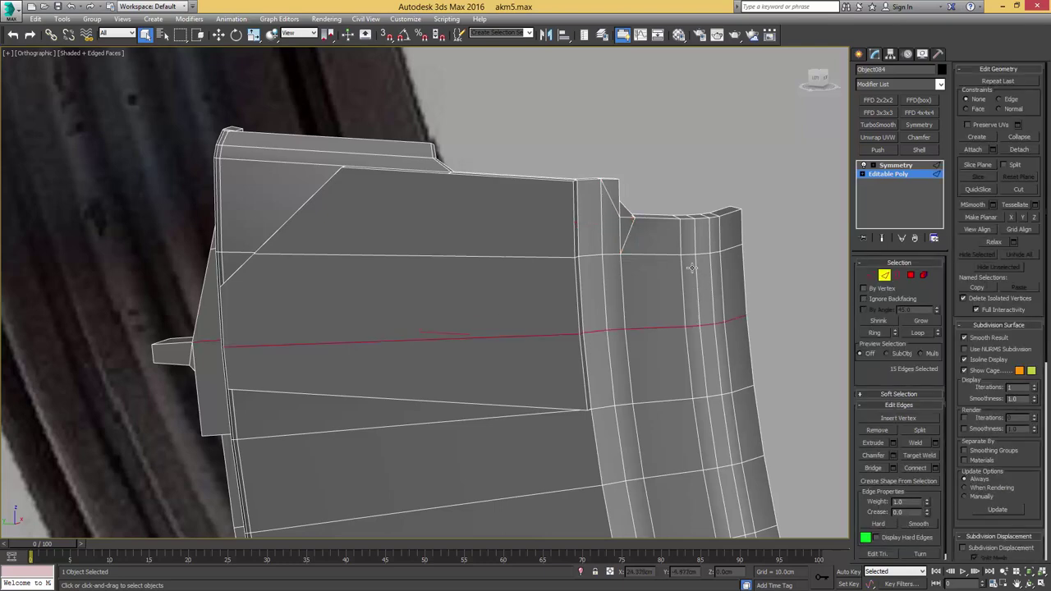
pyautogui.keyDown('ctrl'); pyautogui.doubleClick(690, 254); pyautogui.keyUp('ctrl')
pyautogui.hotkey('ctrl', '4')
pyautogui.keyDown('alt'); pyautogui.moveTo(567, 256); pyautogui.dragTo(532, 258, button='middle'); pyautogui.keyUp('alt')
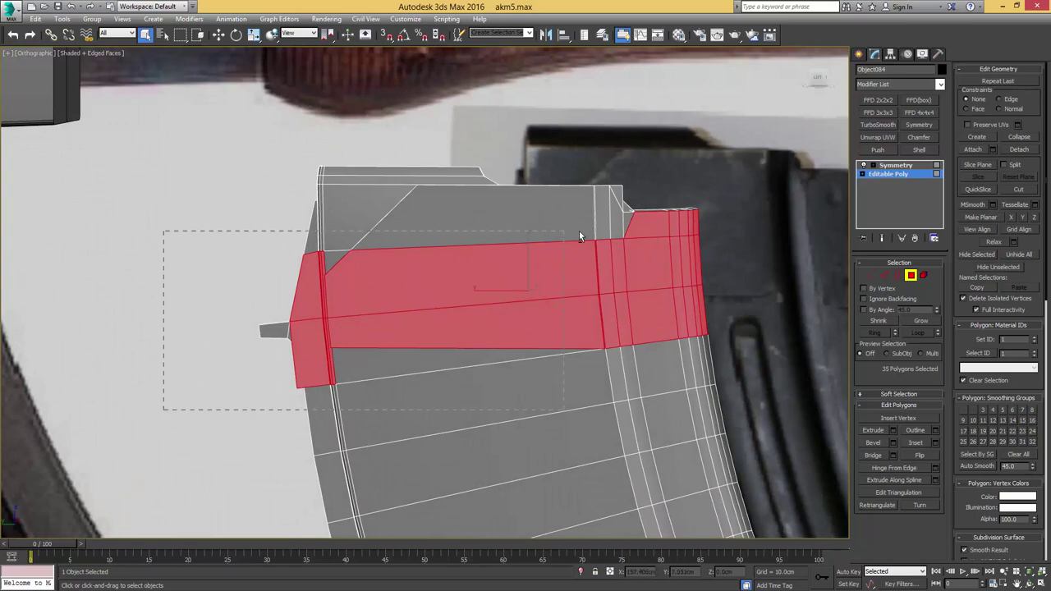
pyautogui.keyDown('alt'); pyautogui.moveTo(616, 250); pyautogui.dragTo(617, 252); pyautogui.keyUp('alt')
pyautogui.keyDown('ctrl'); pyautogui.click(627, 222); pyautogui.keyUp('ctrl')
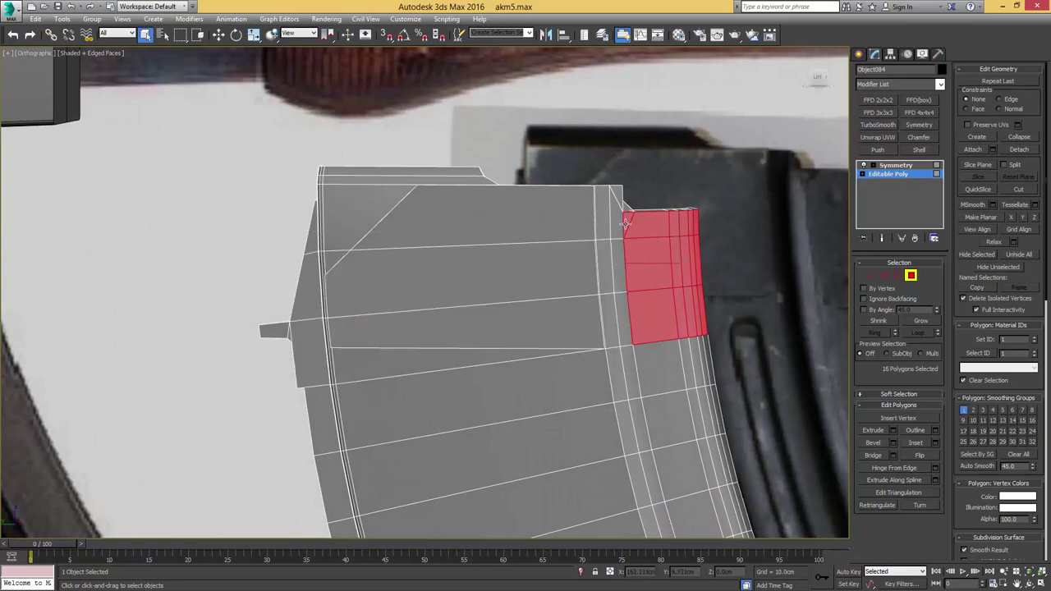
pyautogui.keyDown('alt'); pyautogui.moveTo(641, 244); pyautogui.dragTo(620, 253, button='middle'); pyautogui.keyUp('alt')
pyautogui.scroll(-3, 601, 270)
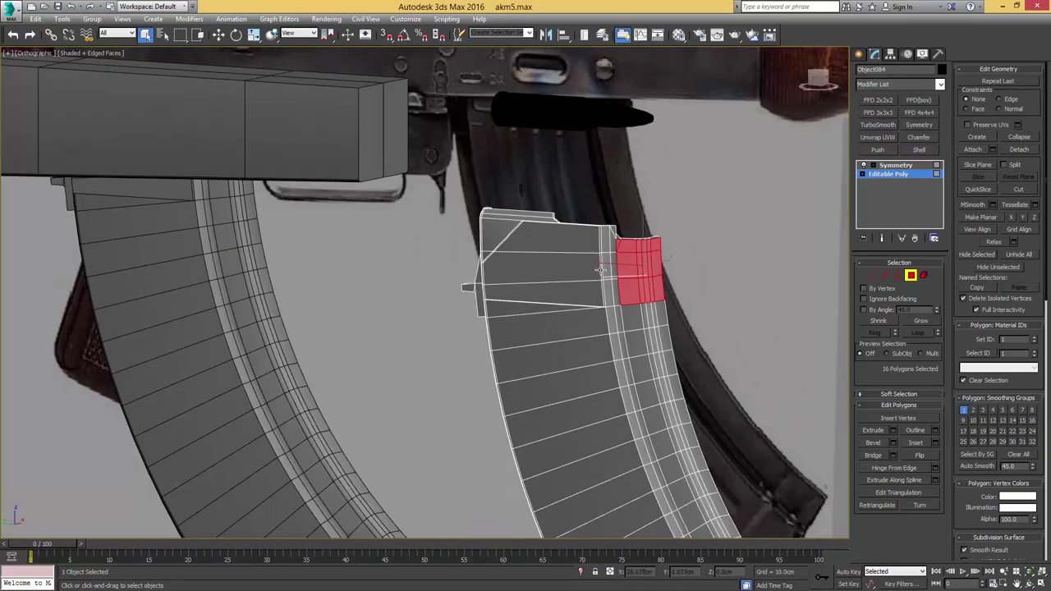
# Step: Collapse the magazine's Symmetry modifier into the Editable Poly so both halves become real geometry
pyautogui.click(901, 166)
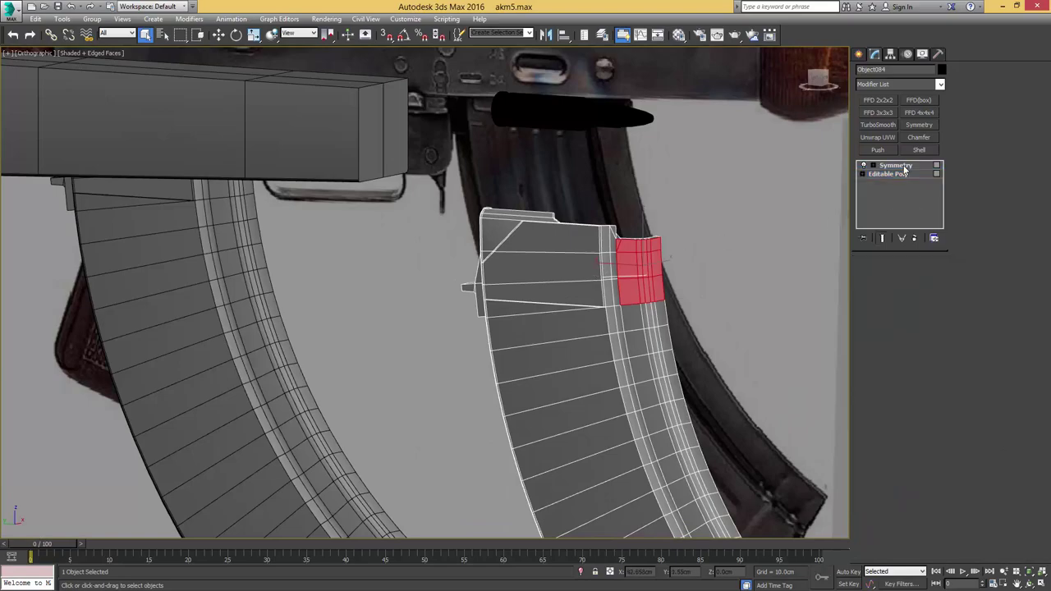
pyautogui.moveTo(662, 203)
pyautogui.keyDown('alt'); pyautogui.mouseDown(button='middle')
pyautogui.moveTo(562, 208)
pyautogui.moveTo(665, 198)
pyautogui.mouseUp(button='middle'); pyautogui.keyUp('alt')
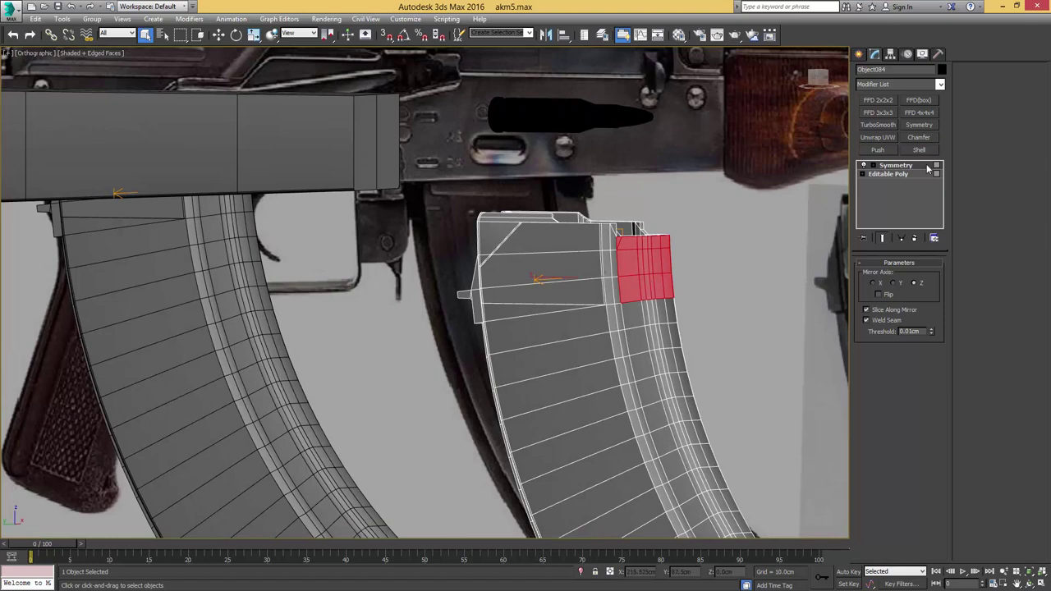
pyautogui.rightClick(897, 168)
pyautogui.click(927, 262)
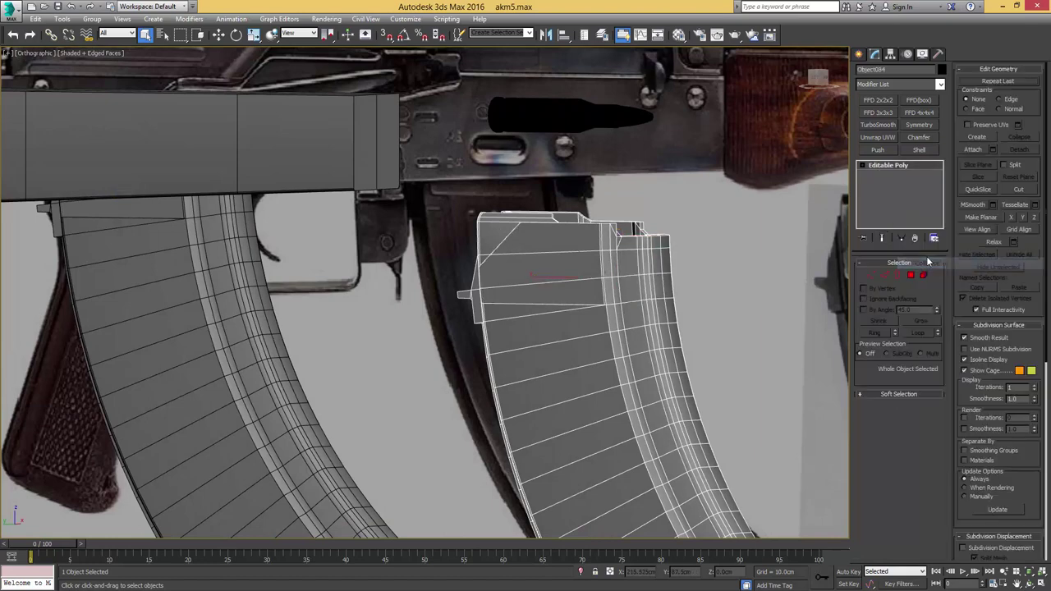
# Step: Extrude the selected upper front polygons on both halves, reducing the height to about 0.132 cm
pyautogui.moveTo(607, 247); pyautogui.dragTo(650, 209, button='middle')
pyautogui.scroll(4, 649, 209)
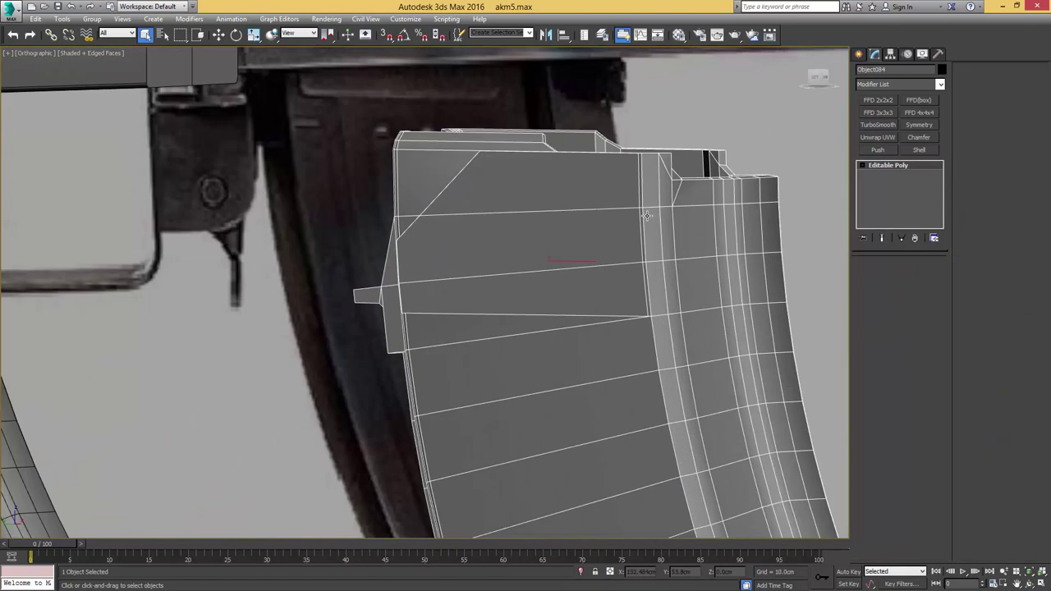
pyautogui.press('4')
pyautogui.click(893, 431)
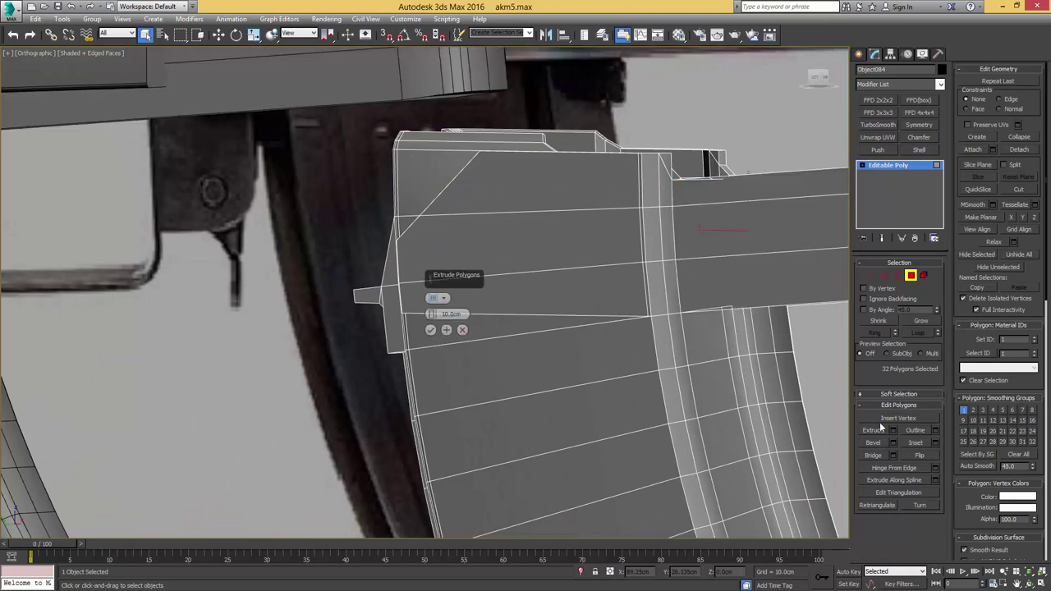
pyautogui.scroll(-2, 300, 229)
pyautogui.moveTo(300, 229); pyautogui.dragTo(414, 277, button='middle')
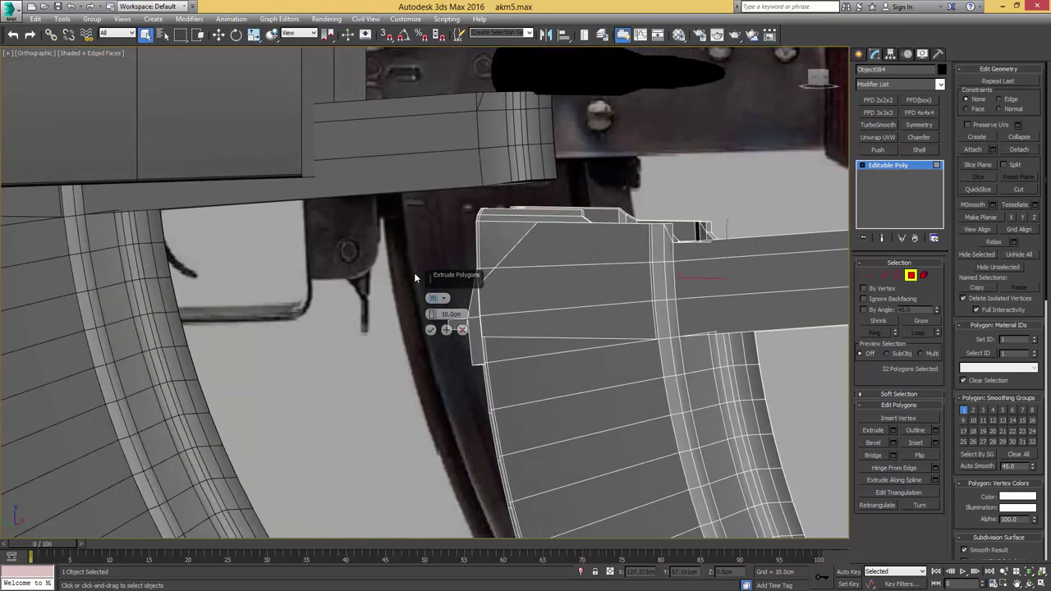
pyautogui.doubleClick(452, 314)
pyautogui.write('1')
pyautogui.moveTo(680, 354); pyautogui.dragTo(630, 297, button='middle')
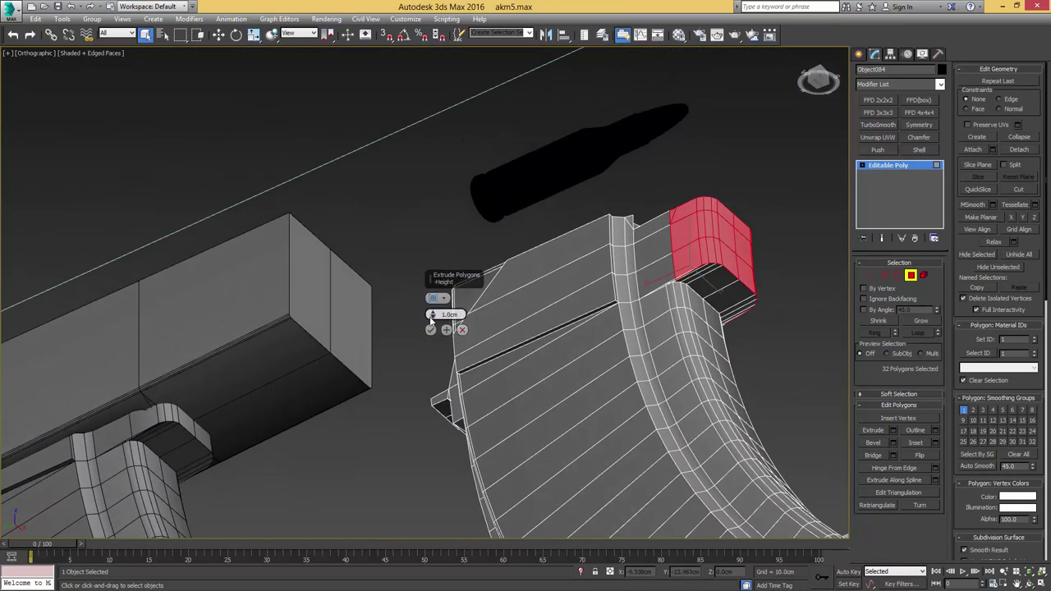
pyautogui.moveTo(433, 315); pyautogui.dragTo(424, 355)
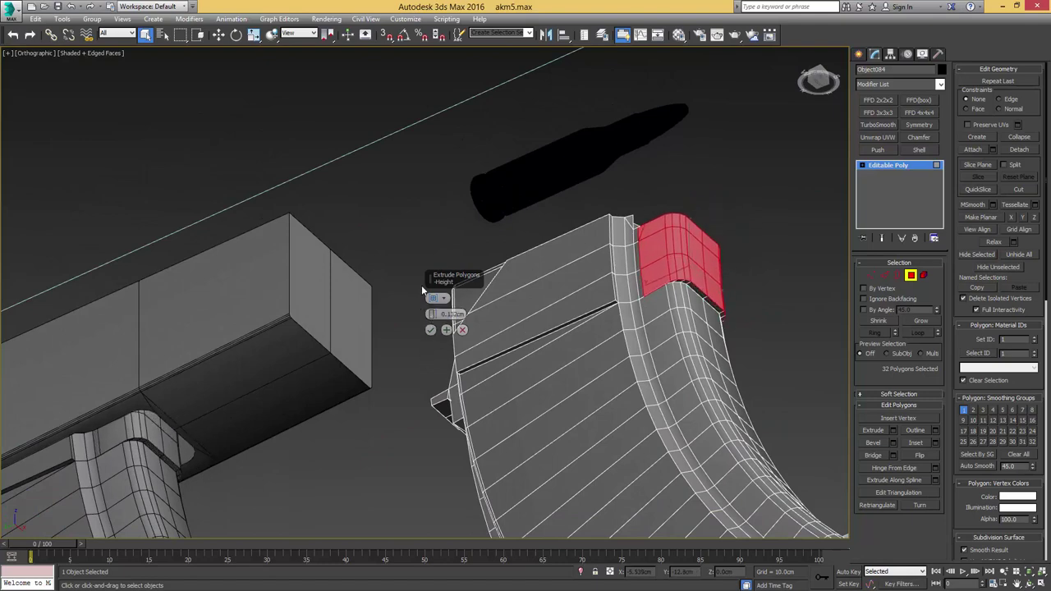
# Step: Set the front panel extrusion to Local Normal with a height of 0.114 cm and apply it
pyautogui.click(444, 299)
pyautogui.click(476, 317)
pyautogui.moveTo(178, 373); pyautogui.dragTo(288, 308, button='middle')
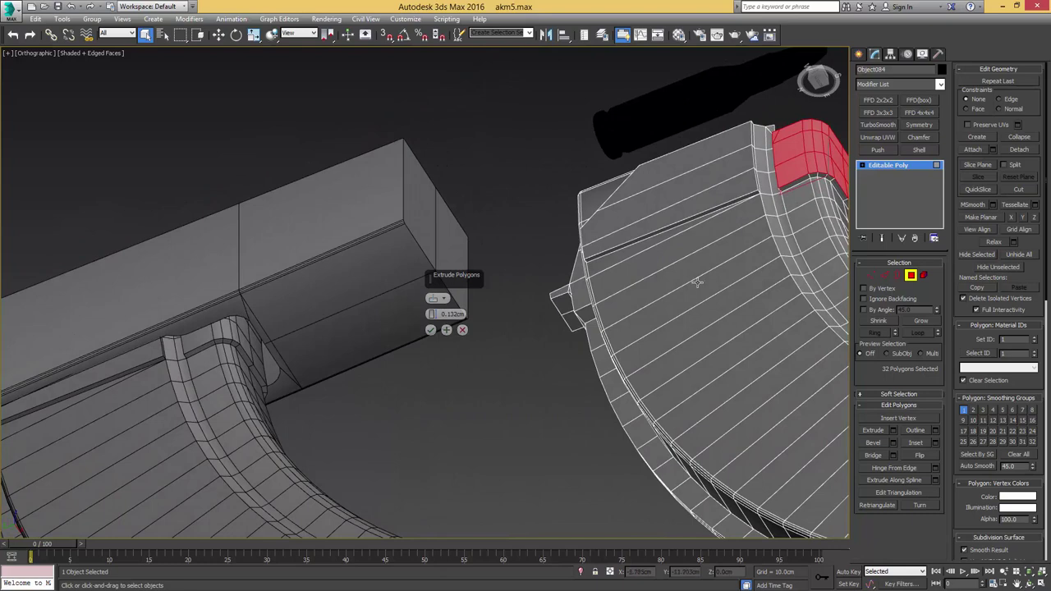
pyautogui.moveTo(750, 286); pyautogui.dragTo(491, 369, button='middle')
pyautogui.scroll(4, 588, 323)
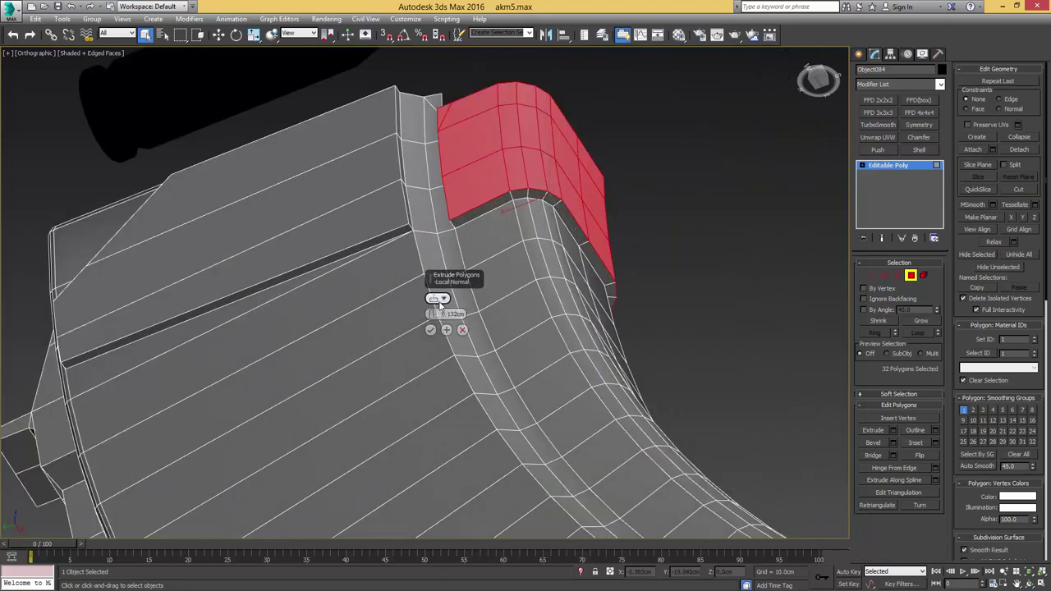
pyautogui.moveTo(432, 316); pyautogui.dragTo(431, 329)
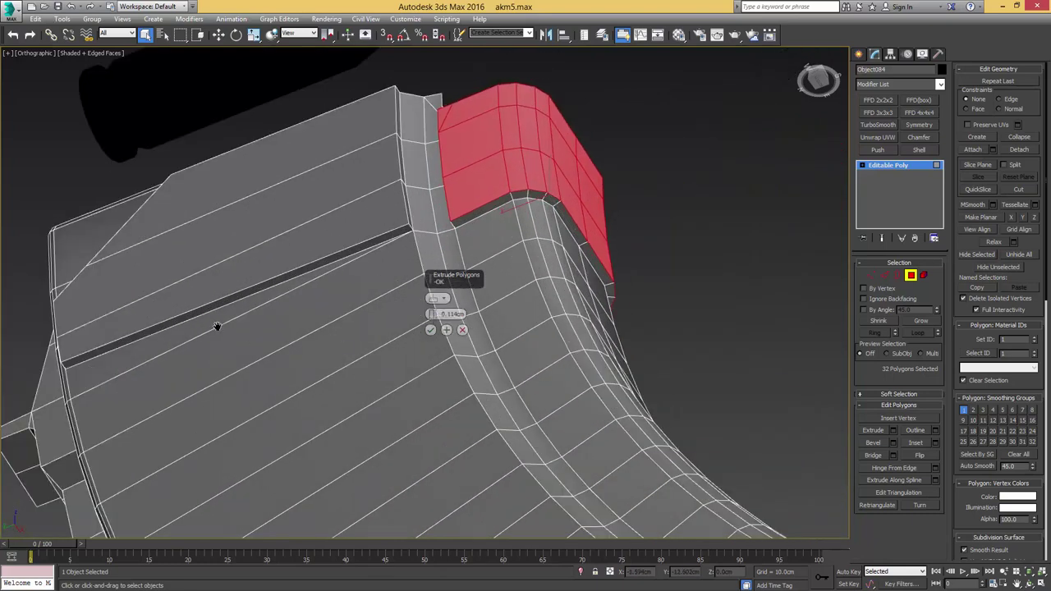
pyautogui.moveTo(127, 353)
pyautogui.mouseDown(button='middle')
pyautogui.moveTo(577, 289)
pyautogui.moveTo(514, 258)
pyautogui.moveTo(536, 259)
pyautogui.mouseUp(button='middle')
pyautogui.moveTo(207, 410)
pyautogui.mouseDown(button='middle')
pyautogui.moveTo(314, 345)
pyautogui.moveTo(274, 357)
pyautogui.moveTo(323, 392)
pyautogui.moveTo(283, 370)
pyautogui.moveTo(469, 399)
pyautogui.moveTo(498, 369)
pyautogui.moveTo(448, 359)
pyautogui.mouseUp(button='middle')
pyautogui.click(430, 329)
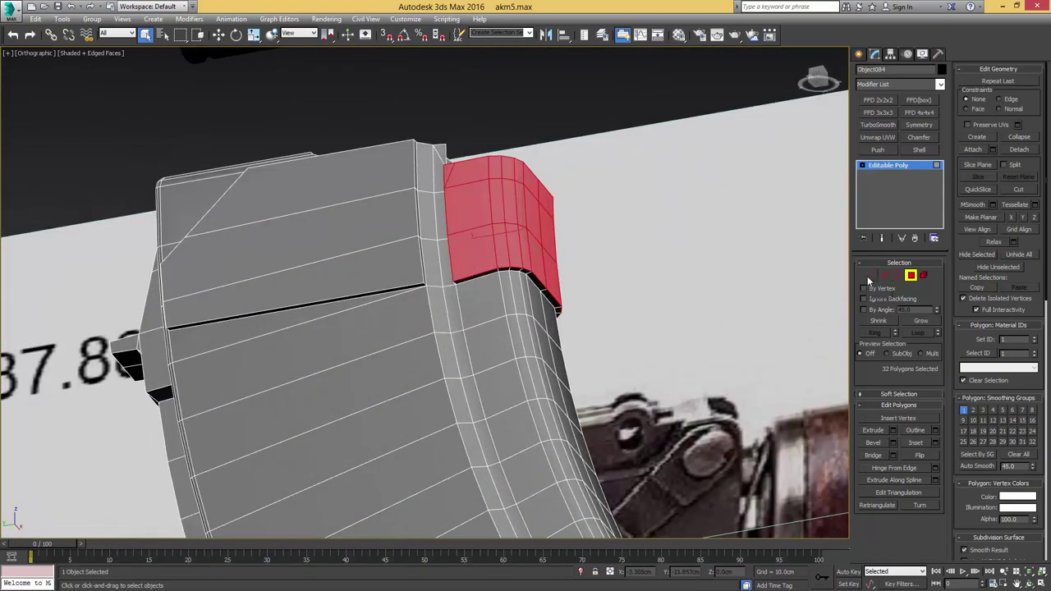
# Step: Convert the extruded front panel's selection to vertices and deselect those along its rear edge
pyautogui.keyDown('ctrl'); pyautogui.click(871, 277); pyautogui.keyUp('ctrl')
pyautogui.keyDown('alt'); pyautogui.moveTo(617, 305); pyautogui.dragTo(509, 289, button='middle'); pyautogui.keyUp('alt')
pyautogui.press('F3')
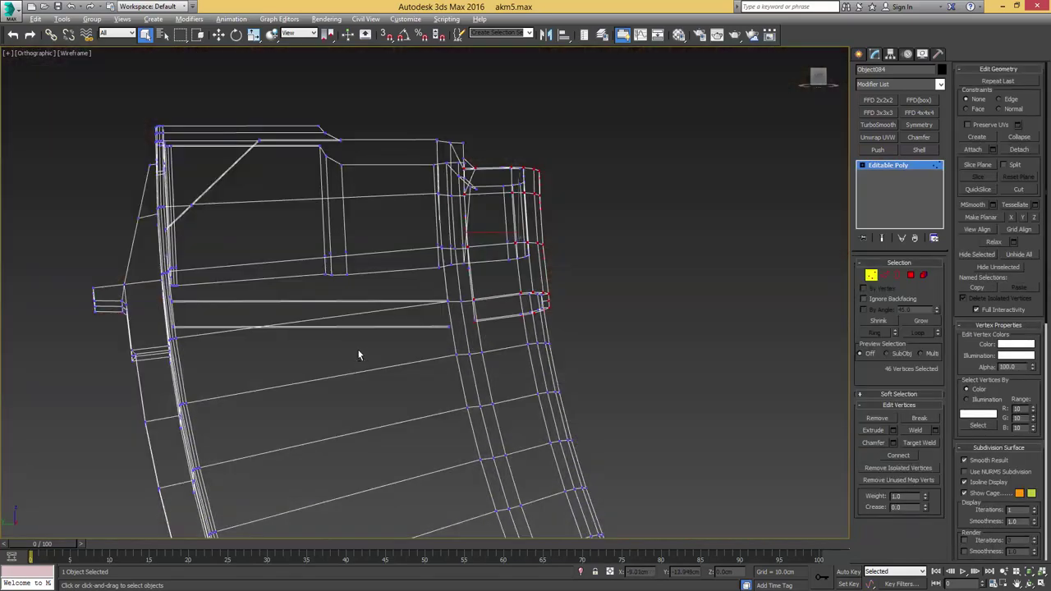
pyautogui.keyDown('alt'); pyautogui.moveTo(358, 349); pyautogui.dragTo(365, 350, button='middle'); pyautogui.keyUp('alt')
pyautogui.keyDown('alt'); pyautogui.moveTo(317, 383); pyautogui.dragTo(499, 151); pyautogui.keyUp('alt')
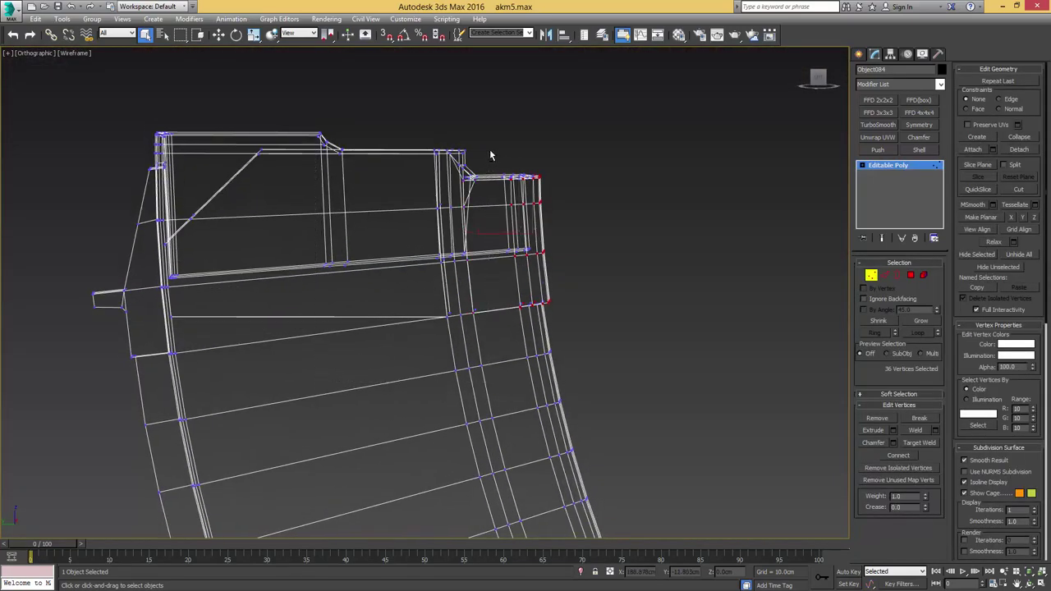
# Step: Try to shift the selected front panel vertices along the Y axis, undo it and leave vertex editing
pyautogui.press('F3')
pyautogui.moveTo(504, 302)
pyautogui.keyDown('alt'); pyautogui.mouseDown(button='middle')
pyautogui.moveTo(495, 266)
pyautogui.moveTo(466, 257)
pyautogui.moveTo(564, 239)
pyautogui.moveTo(510, 235)
pyautogui.moveTo(575, 242)
pyautogui.mouseUp(button='middle'); pyautogui.keyUp('alt')
pyautogui.press('w')
pyautogui.keyDown('alt'); pyautogui.rightClick(579, 225); pyautogui.keyUp('alt')
pyautogui.click(592, 177)
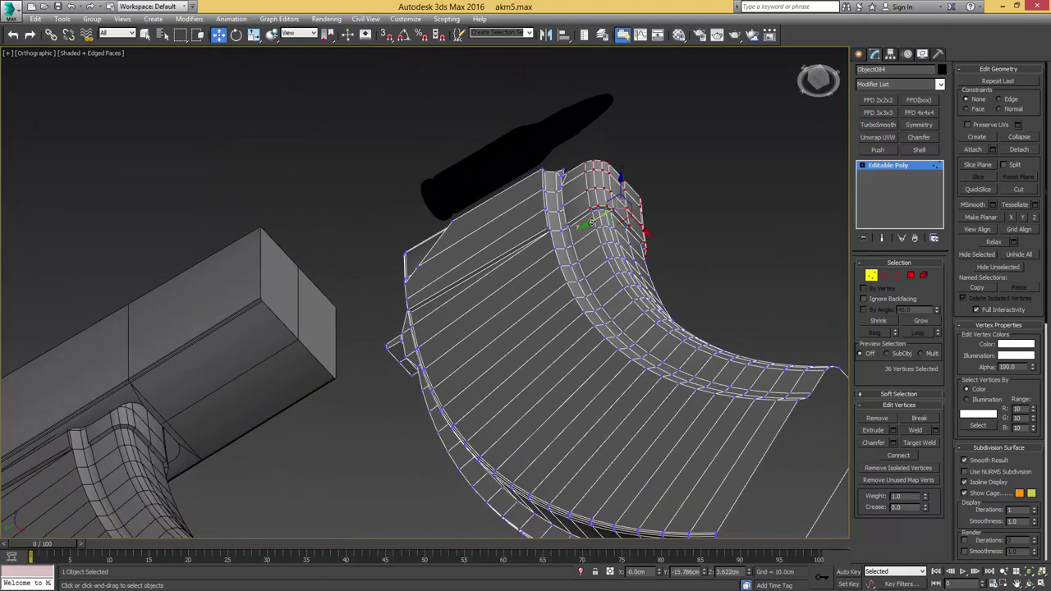
pyautogui.scroll(-3, 552, 254)
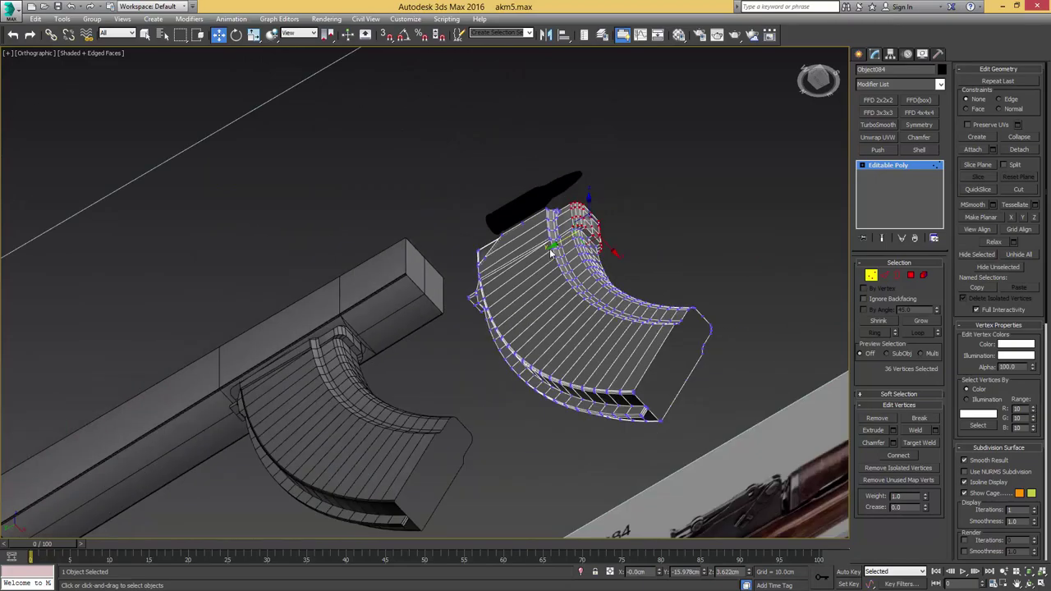
pyautogui.moveTo(551, 254)
pyautogui.keyDown('alt'); pyautogui.mouseDown(button='middle')
pyautogui.moveTo(587, 308)
pyautogui.moveTo(561, 289)
pyautogui.moveTo(567, 239)
pyautogui.moveTo(580, 283)
pyautogui.moveTo(566, 294)
pyautogui.moveTo(573, 322)
pyautogui.moveTo(526, 242)
pyautogui.moveTo(533, 256)
pyautogui.mouseUp(button='middle'); pyautogui.keyUp('alt')
pyautogui.press('1')
pyautogui.scroll(2, 580, 283)
pyautogui.press('1')
pyautogui.hotkey('ctrl', 'z')
pyautogui.hotkey('ctrl', 'z')
pyautogui.press('1')
# Step: Select the open border at the magazine's lower end and cap it
pyautogui.scroll(-3, 572, 322)
pyautogui.moveTo(650, 361); pyautogui.dragTo(611, 316, button='middle')
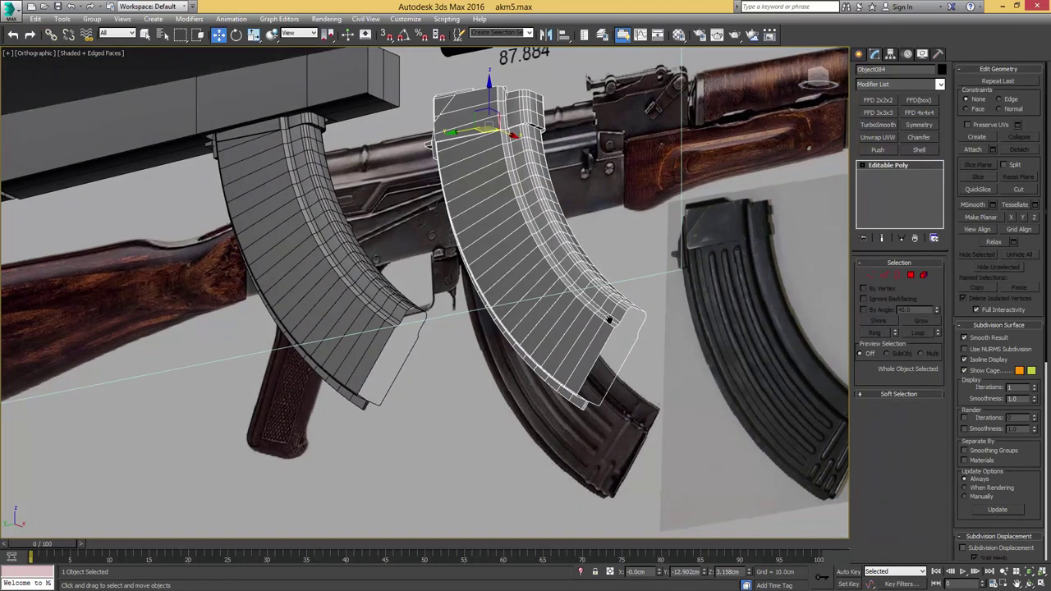
pyautogui.scroll(2, 611, 316)
pyautogui.press('3')
pyautogui.click(600, 312)
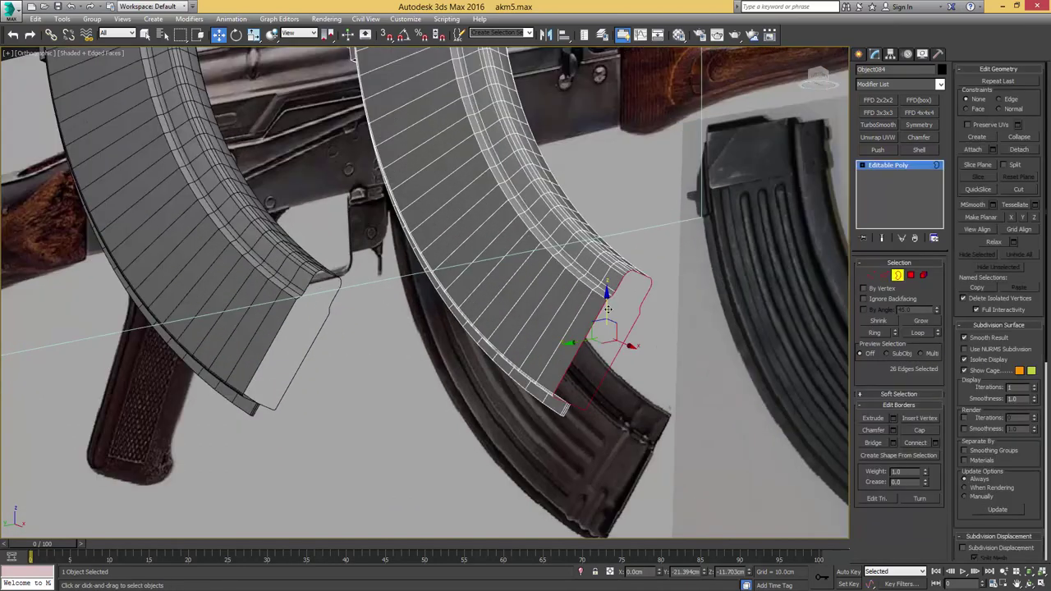
pyautogui.hotkey('alt', 'p')
pyautogui.keyDown('alt'); pyautogui.moveTo(618, 296); pyautogui.dragTo(626, 274, button='middle'); pyautogui.keyUp('alt')
pyautogui.scroll(2, 626, 274)
# Step: Select the middle vertices on the front and rear edges of the magazine's bottom cap
pyautogui.press('4')
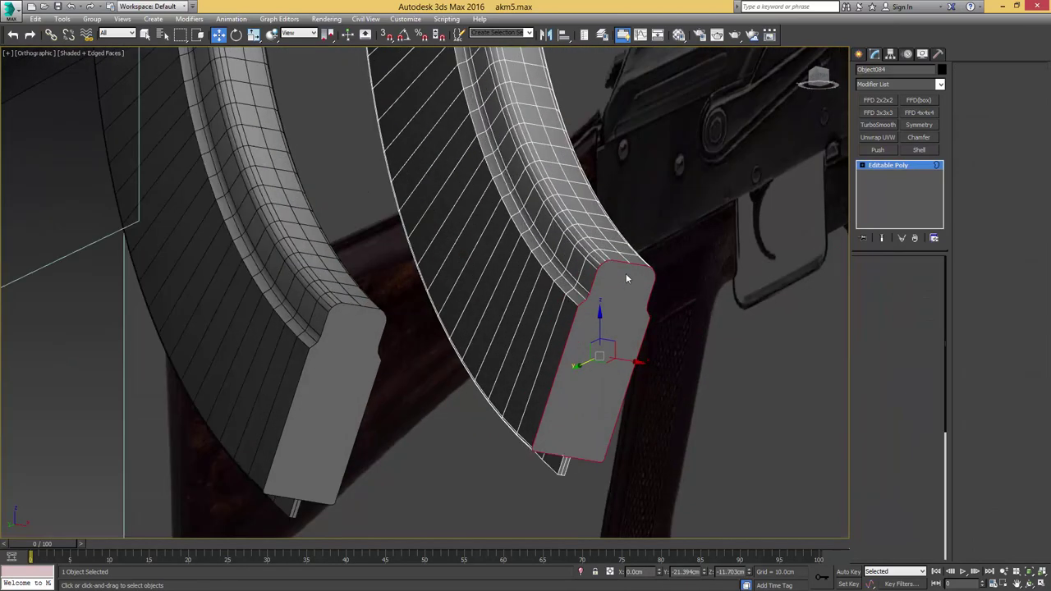
pyautogui.press('q')
pyautogui.click(630, 264)
pyautogui.moveTo(593, 365); pyautogui.dragTo(588, 290, button='middle')
pyautogui.keyDown('ctrl'); pyautogui.click(563, 383); pyautogui.keyUp('ctrl')
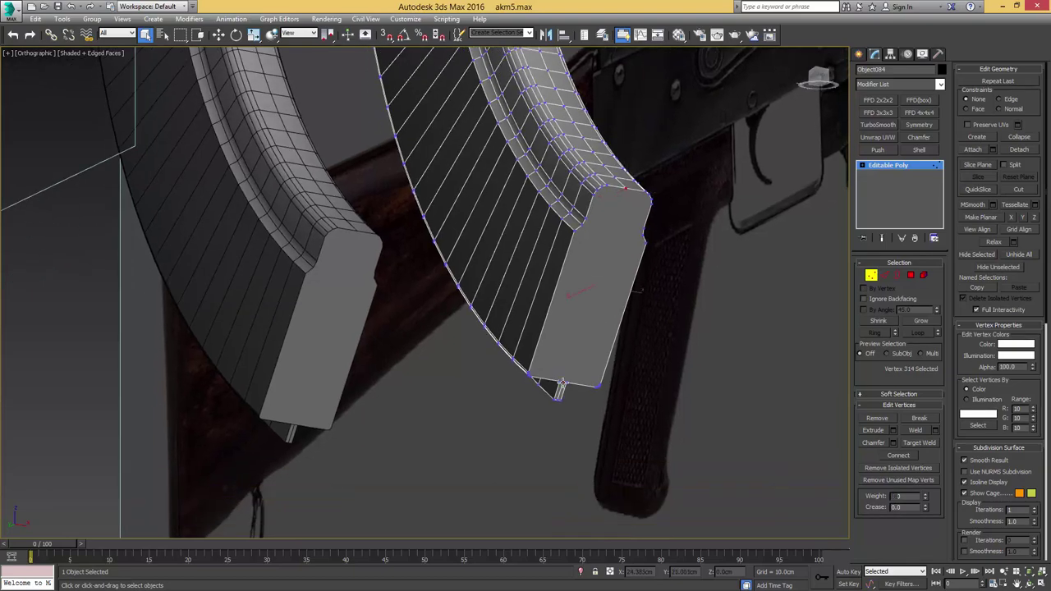
pyautogui.scroll(4, 575, 383)
pyautogui.scroll(-4, 576, 379)
pyautogui.keyDown('alt'); pyautogui.moveTo(577, 376); pyautogui.dragTo(618, 361, button='middle'); pyautogui.keyUp('alt')
# Step: In a see-through left view, connect the edge ring of the second row from the magazine's bottom with one loop
pyautogui.scroll(-3, 618, 360)
pyautogui.press('l')
pyautogui.hotkey('alt', 'x')
pyautogui.scroll(5, 574, 336)
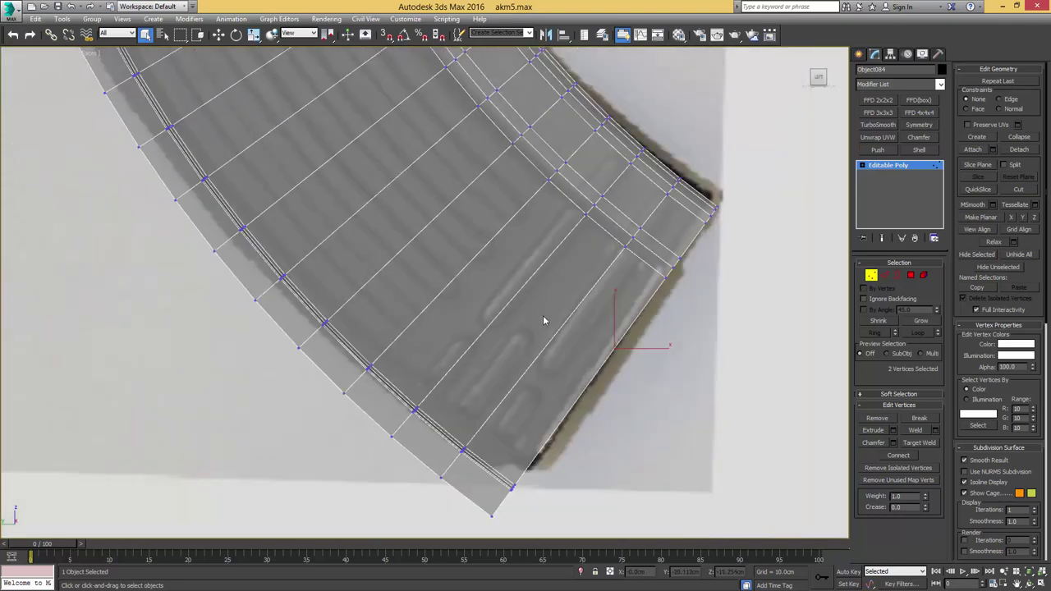
pyautogui.press('2')
pyautogui.click(609, 234)
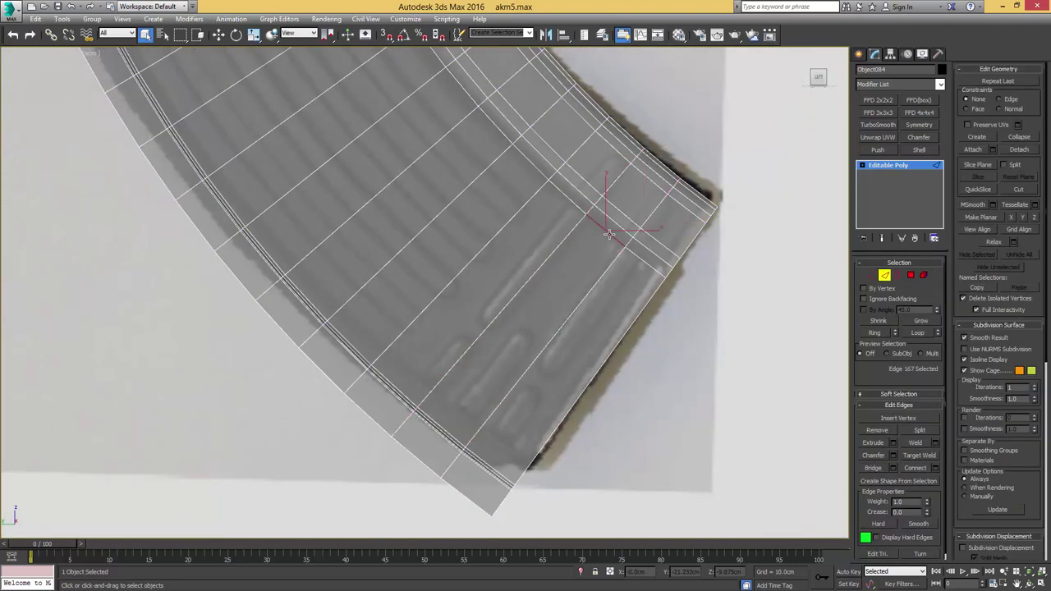
pyautogui.hotkey('alt', 'r')
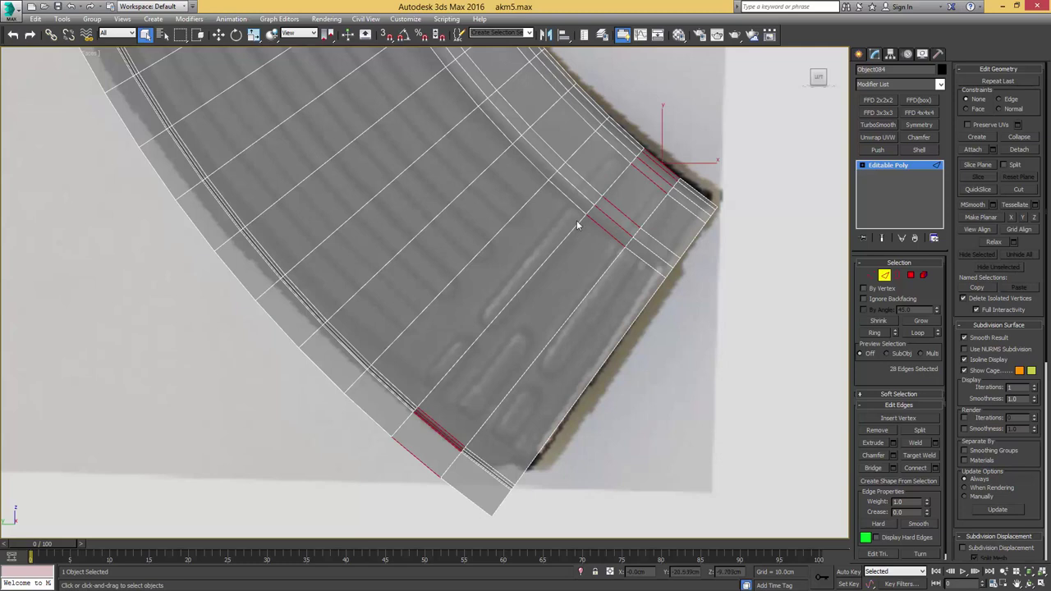
pyautogui.click(936, 469)
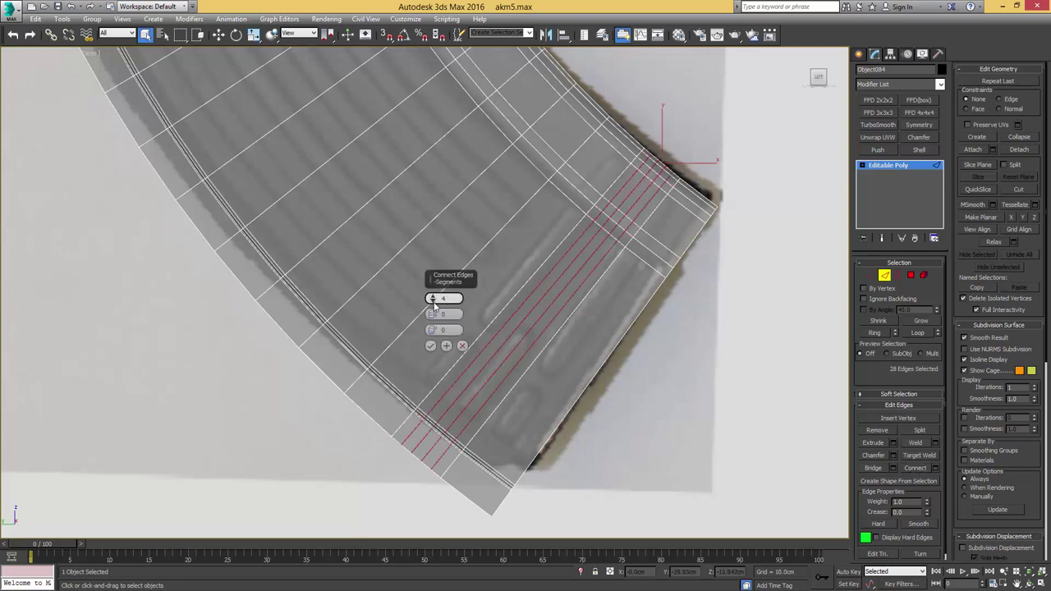
pyautogui.click(433, 302)
pyautogui.click(433, 346)
# Step: Connect the edge ring of the third row from the magazine's bottom with a single edge loop
pyautogui.moveTo(491, 270); pyautogui.dragTo(519, 300, button='middle')
pyautogui.click(597, 231)
pyautogui.hotkey('alt', 'r')
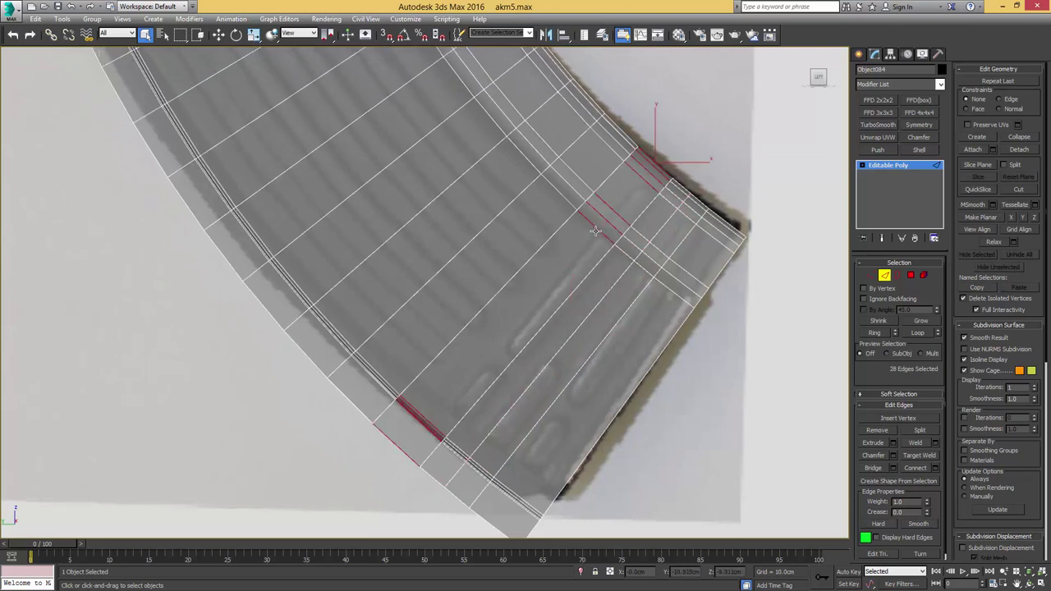
pyautogui.hotkey('ctrl', 'shift', 'e')
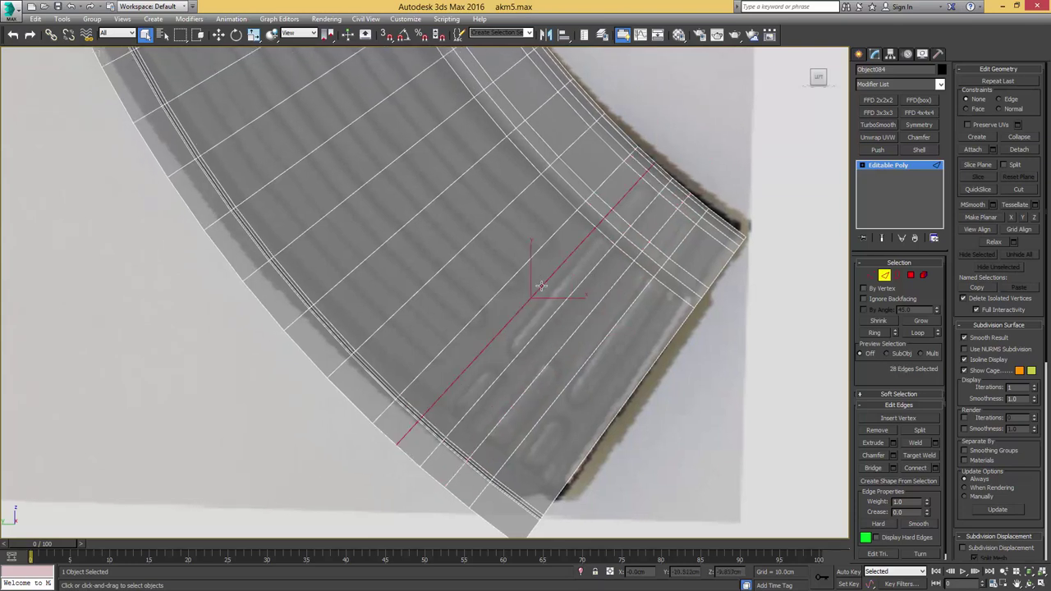
# Step: Add the side edges of the lines below the new loop, down to the magazine's bottom edge, to the selection
pyautogui.moveTo(506, 371); pyautogui.dragTo(470, 371, button='middle')
pyautogui.keyDown('ctrl'); pyautogui.click(471, 371); pyautogui.keyUp('ctrl')
pyautogui.keyDown('ctrl'); pyautogui.click(494, 384); pyautogui.keyUp('ctrl')
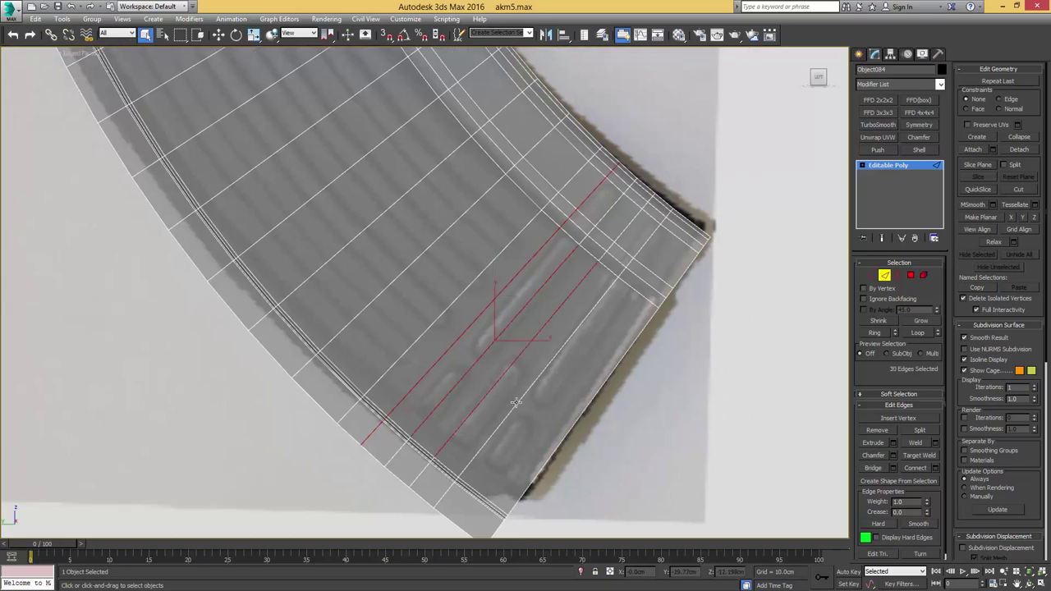
pyautogui.keyDown('ctrl'); pyautogui.click(516, 402); pyautogui.keyUp('ctrl')
pyautogui.keyDown('ctrl'); pyautogui.click(559, 444); pyautogui.keyUp('ctrl')
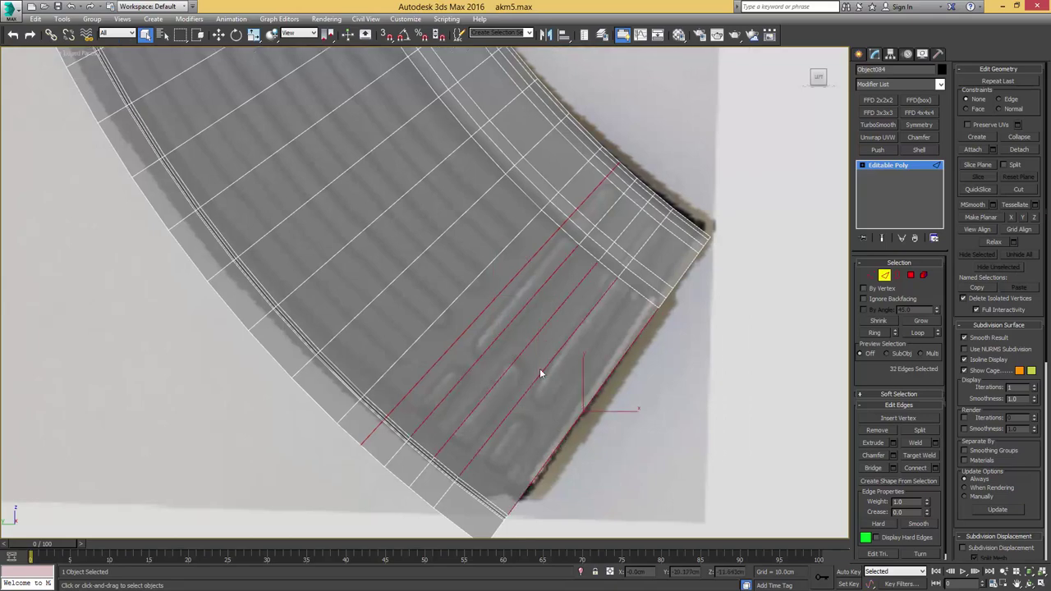
# Step: Delete one half of the magazine's polygons in the front view, up to its vertical centre line
pyautogui.scroll(-5, 539, 369)
pyautogui.keyDown('alt'); pyautogui.moveTo(519, 374); pyautogui.dragTo(440, 356, button='middle'); pyautogui.keyUp('alt')
pyautogui.press('4')
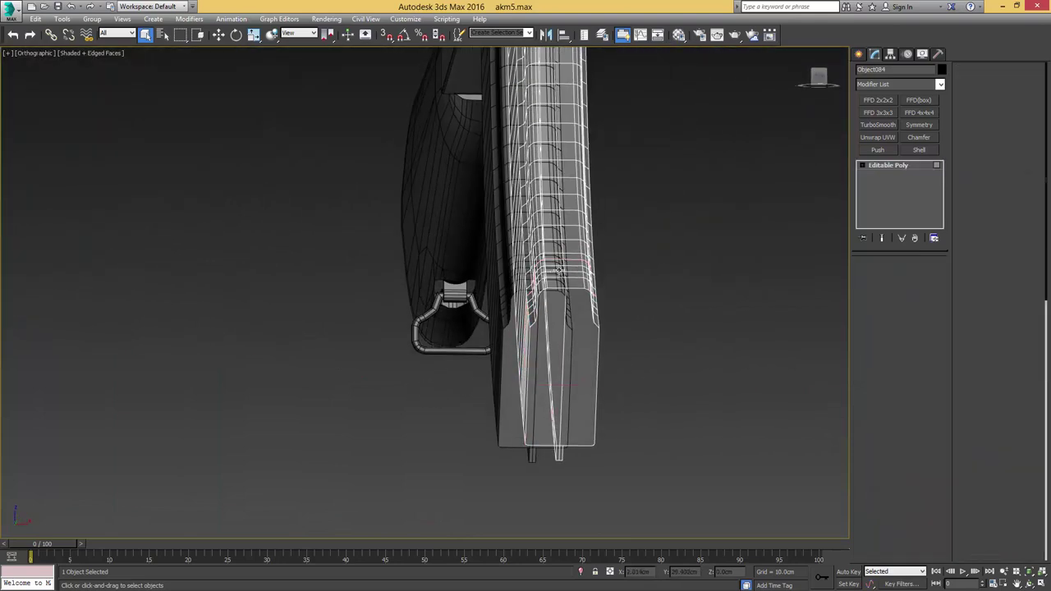
pyautogui.click(572, 263)
pyautogui.press('f')
pyautogui.scroll(-10, 555, 291)
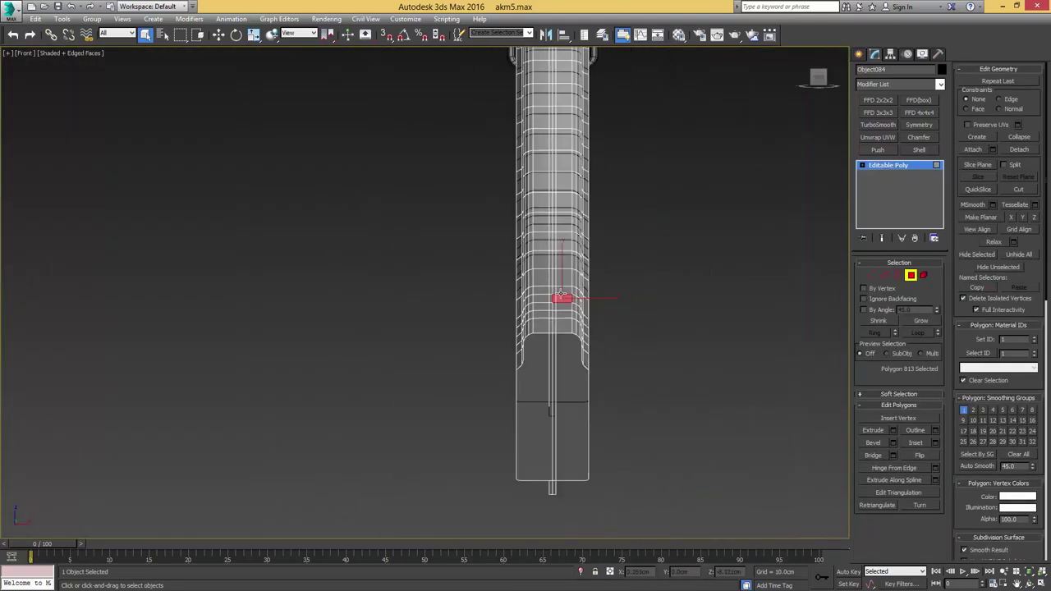
pyautogui.moveTo(555, 291); pyautogui.dragTo(534, 347, button='middle')
pyautogui.moveTo(529, 372); pyautogui.dragTo(537, 481)
pyautogui.scroll(6, 540, 460)
pyautogui.press('Delete')
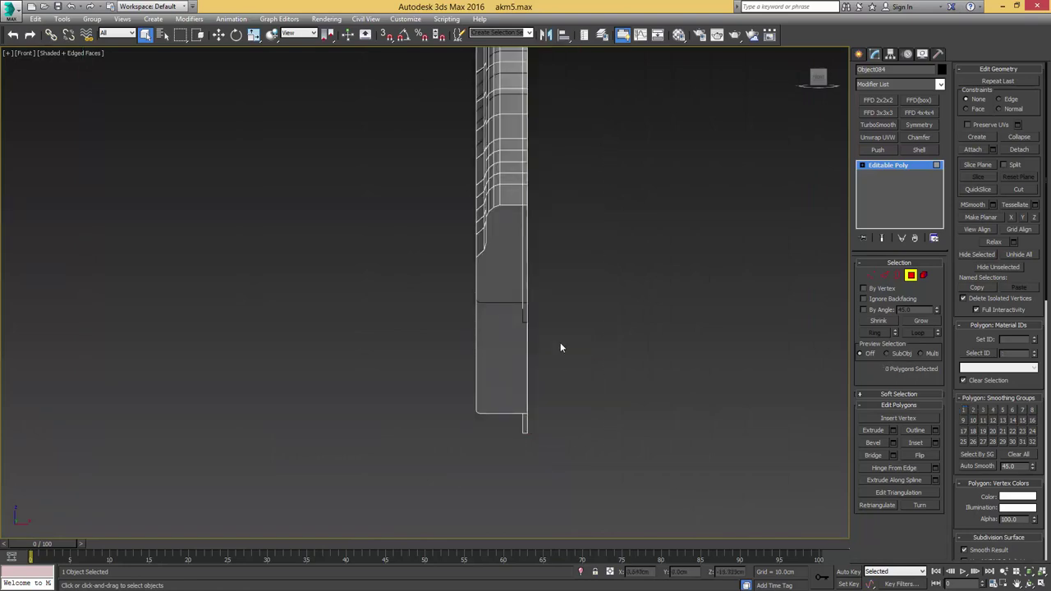
# Step: Connect the crosswise edges on the magazine's lower side face and slide the new edge line along them to the short ribs' upper ends
pyautogui.moveTo(547, 237); pyautogui.dragTo(628, 286, button='middle')
pyautogui.press('2')
pyautogui.press('l')
pyautogui.scroll(2, 551, 286)
pyautogui.moveTo(542, 146); pyautogui.dragTo(601, 240, button='middle')
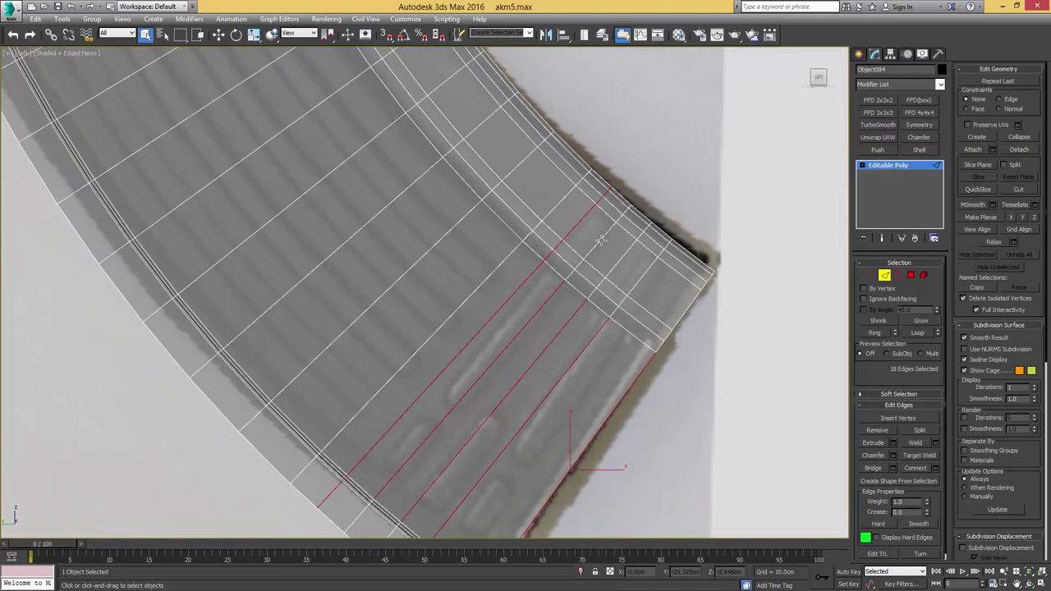
pyautogui.moveTo(654, 160); pyautogui.dragTo(703, 115, button='middle')
pyautogui.moveTo(692, 110); pyautogui.dragTo(599, 205)
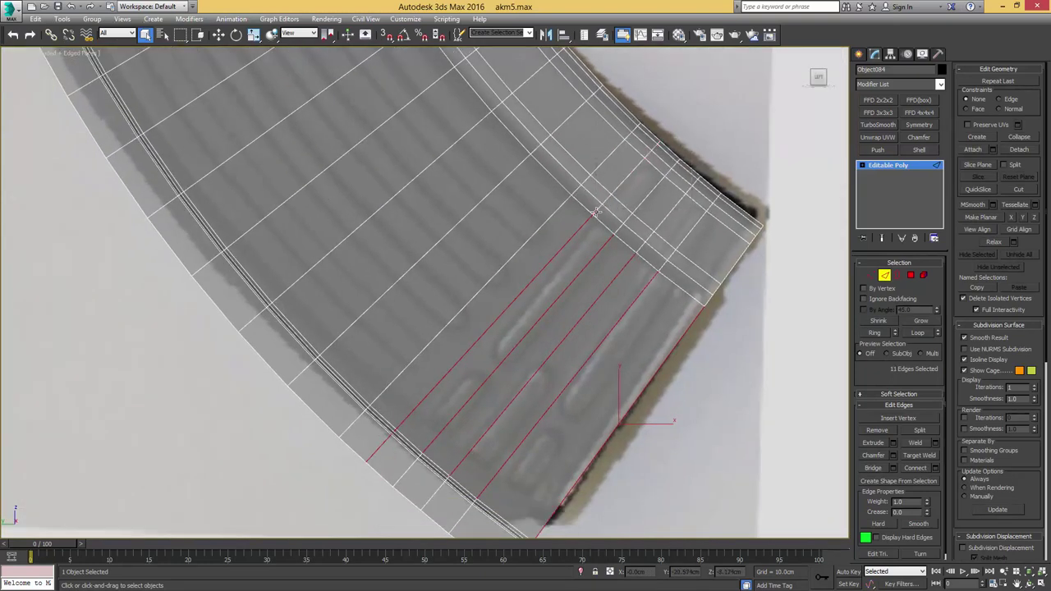
pyautogui.moveTo(643, 348); pyautogui.dragTo(653, 314, button='middle')
pyautogui.hotkey('ctrl', 'shift', 'e')
pyautogui.press('w')
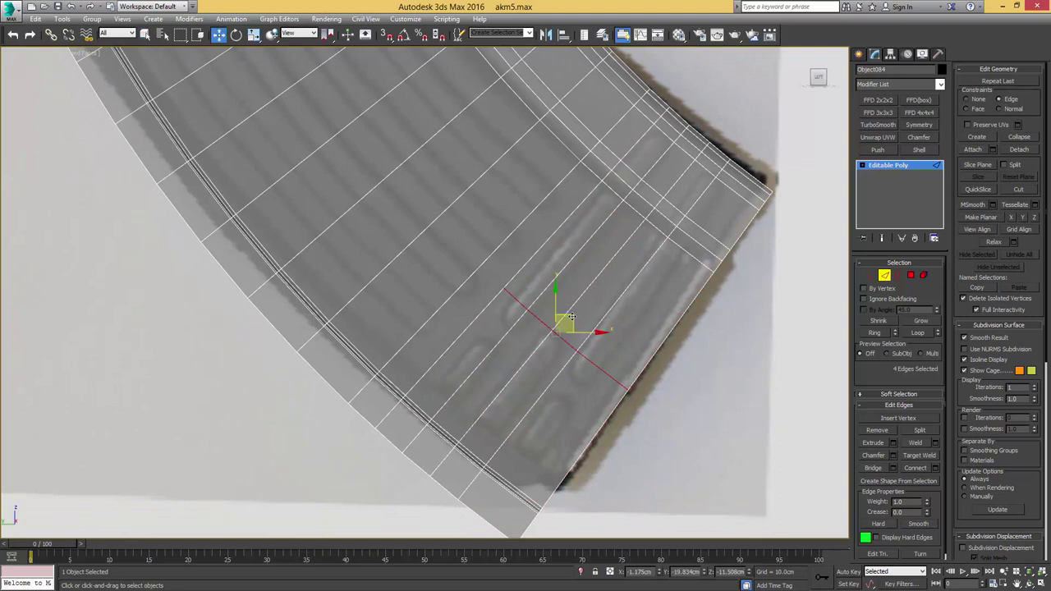
pyautogui.moveTo(565, 320); pyautogui.dragTo(524, 358)
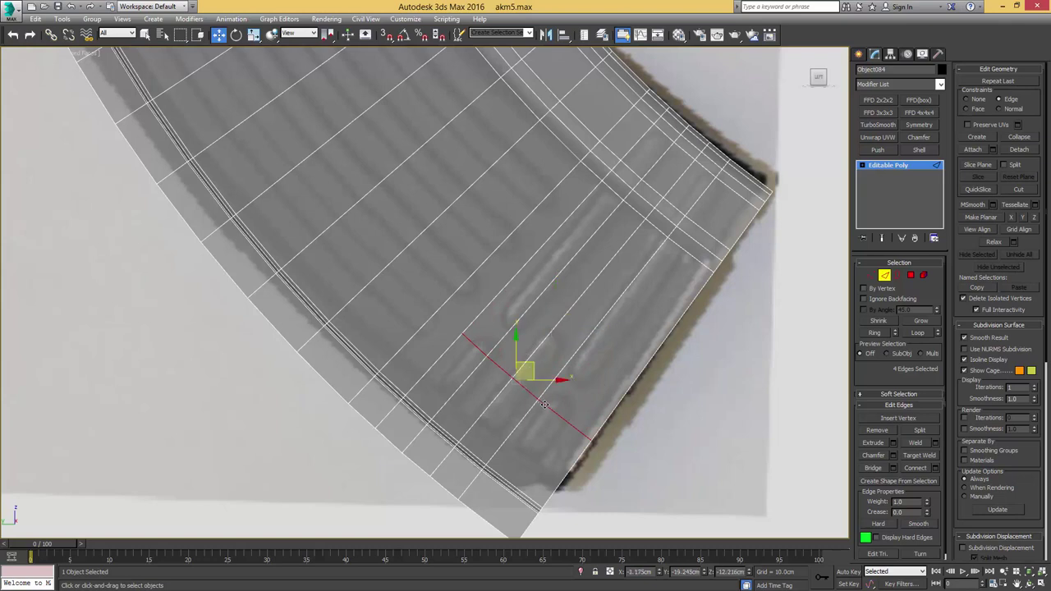
# Step: Add a second connecting edge line and slide it up to the lower ends of the long ribs
pyautogui.press('q')
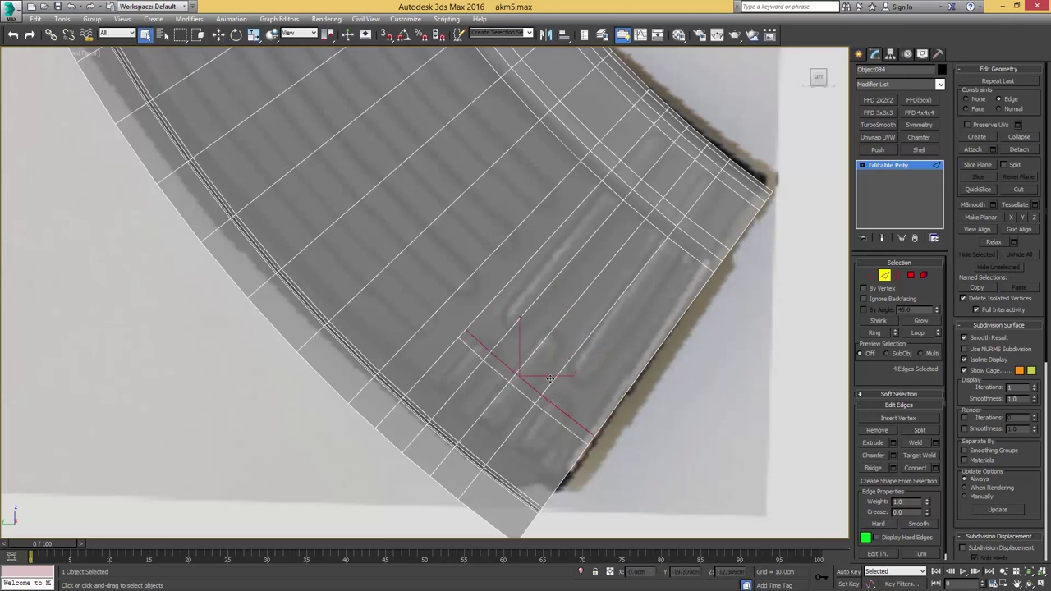
pyautogui.press('w')
pyautogui.moveTo(537, 362); pyautogui.dragTo(572, 334)
pyautogui.moveTo(510, 362); pyautogui.dragTo(519, 326, button='middle')
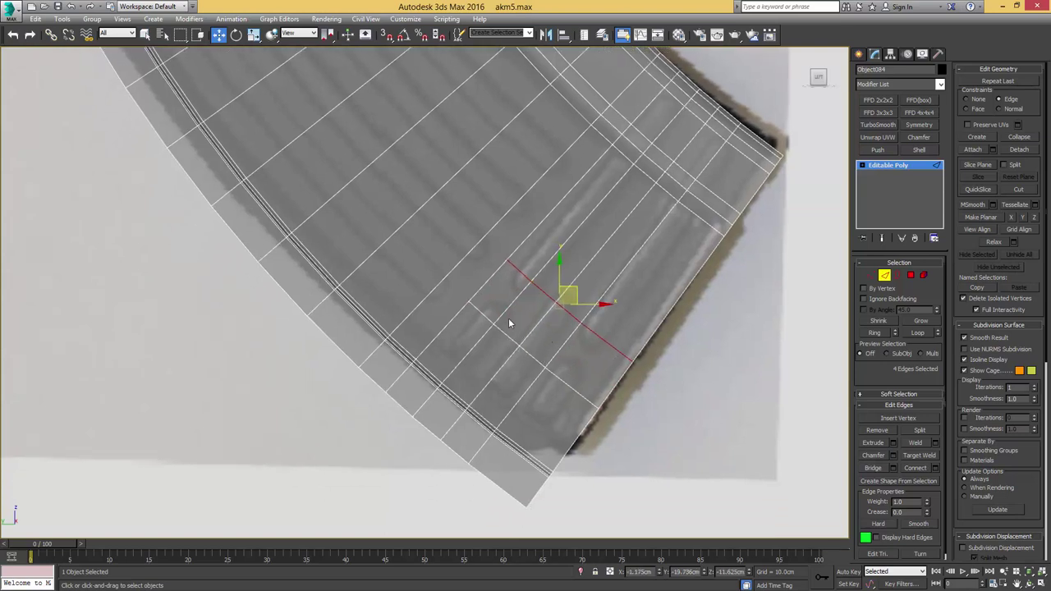
# Step: Connect the crosswise edges below the first new line and slide the resulting edge line to the short ribs' lower ends
pyautogui.click(480, 336)
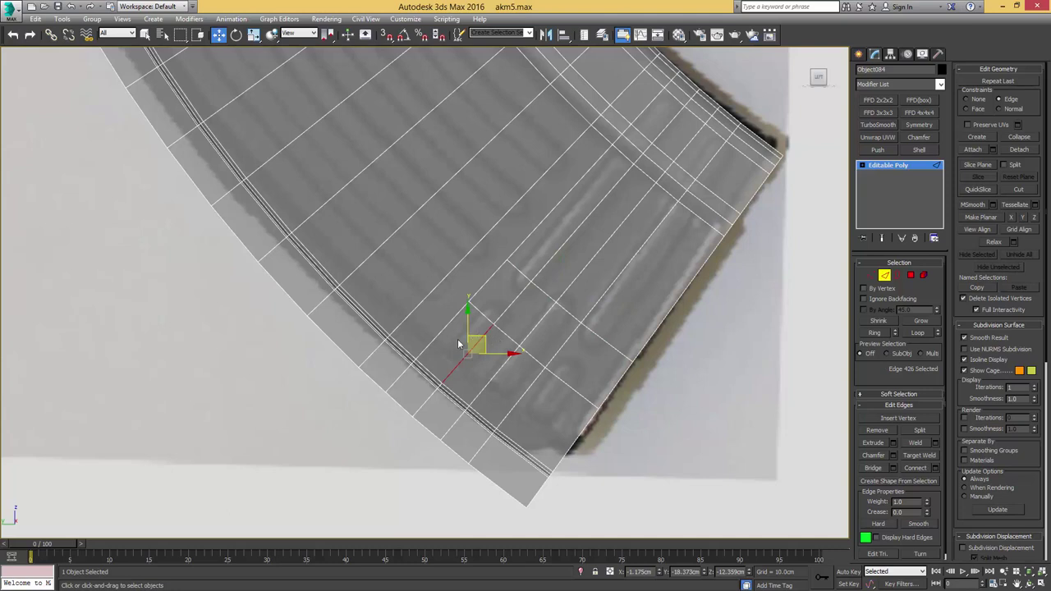
pyautogui.keyDown('ctrl'); pyautogui.click(440, 332); pyautogui.keyUp('ctrl')
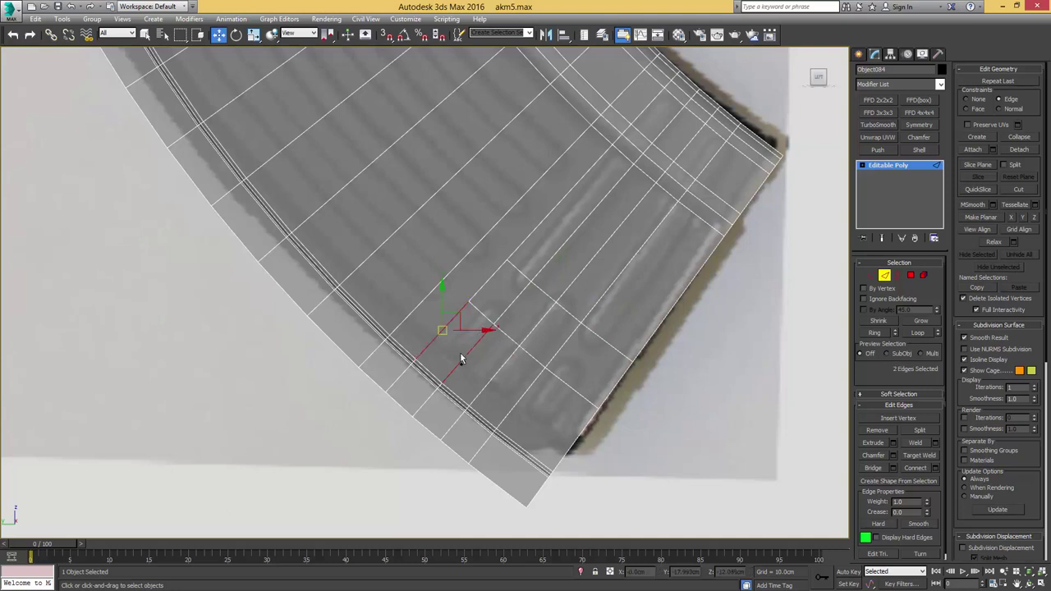
pyautogui.keyDown('ctrl'); pyautogui.click(485, 385); pyautogui.keyUp('ctrl')
pyautogui.keyDown('ctrl'); pyautogui.click(515, 403); pyautogui.keyUp('ctrl')
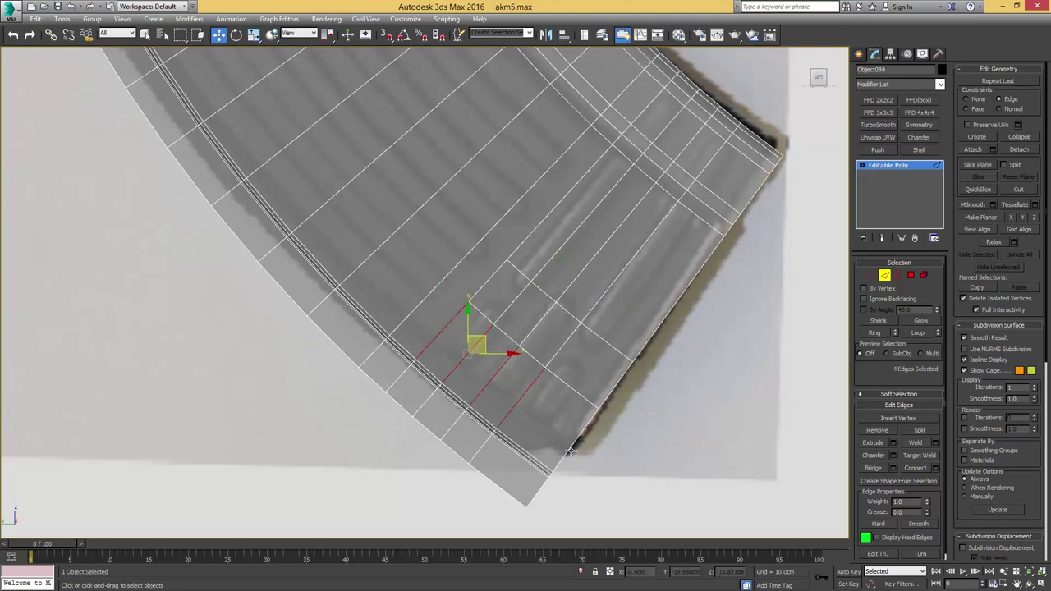
pyautogui.keyDown('ctrl'); pyautogui.click(570, 449); pyautogui.keyUp('ctrl')
pyautogui.hotkey('ctrl', 'shift', 'e')
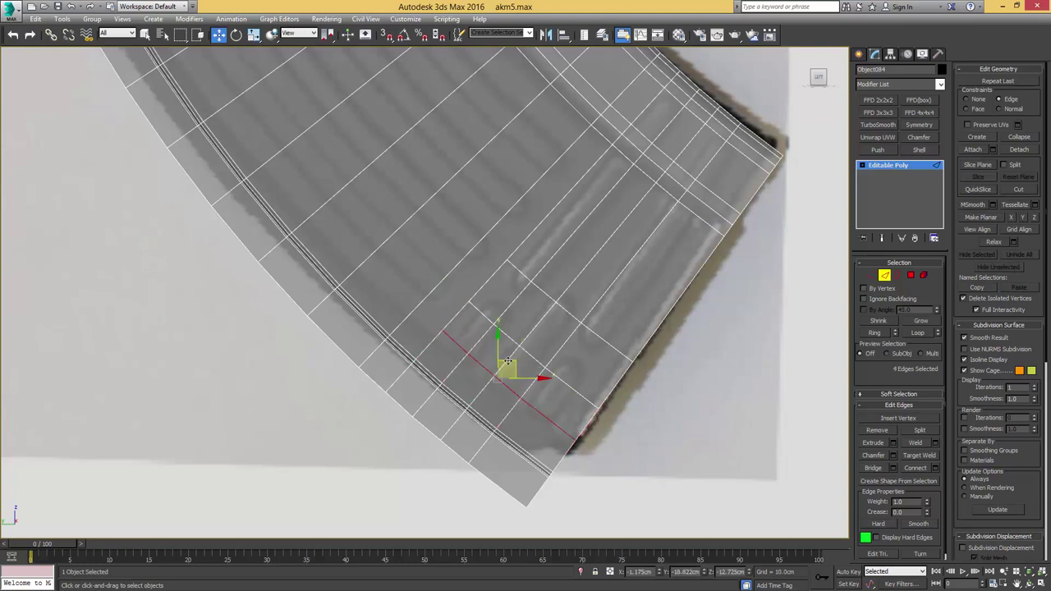
pyautogui.moveTo(508, 365); pyautogui.dragTo(492, 383)
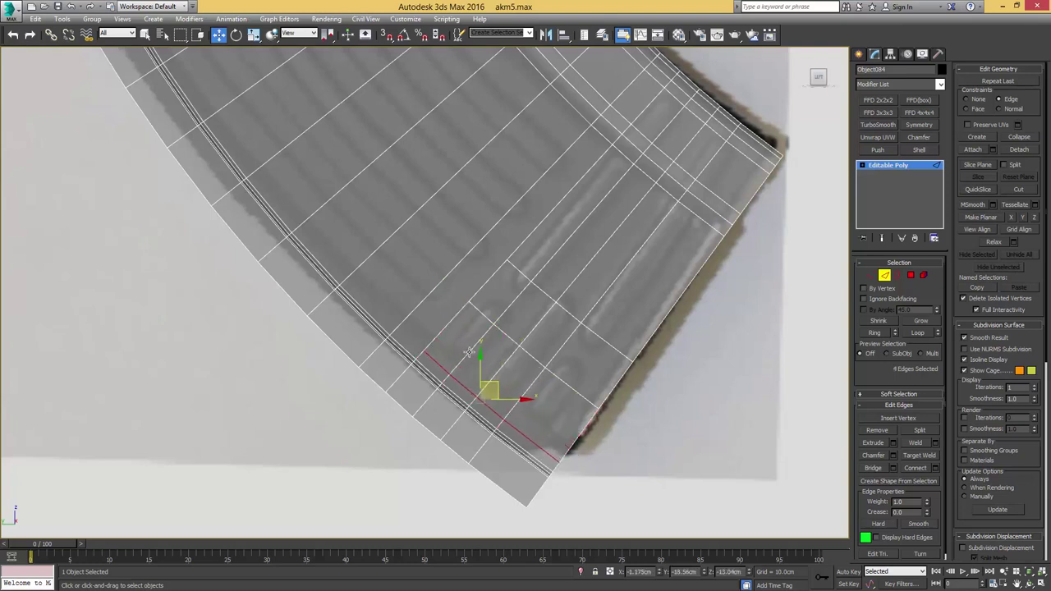
# Step: Extrude the 12 edges along the three short and two long ribs by about 0.2 cm with a width of 0.173 cm
pyautogui.click(469, 352)
pyautogui.moveTo(526, 325); pyautogui.dragTo(512, 367, button='middle')
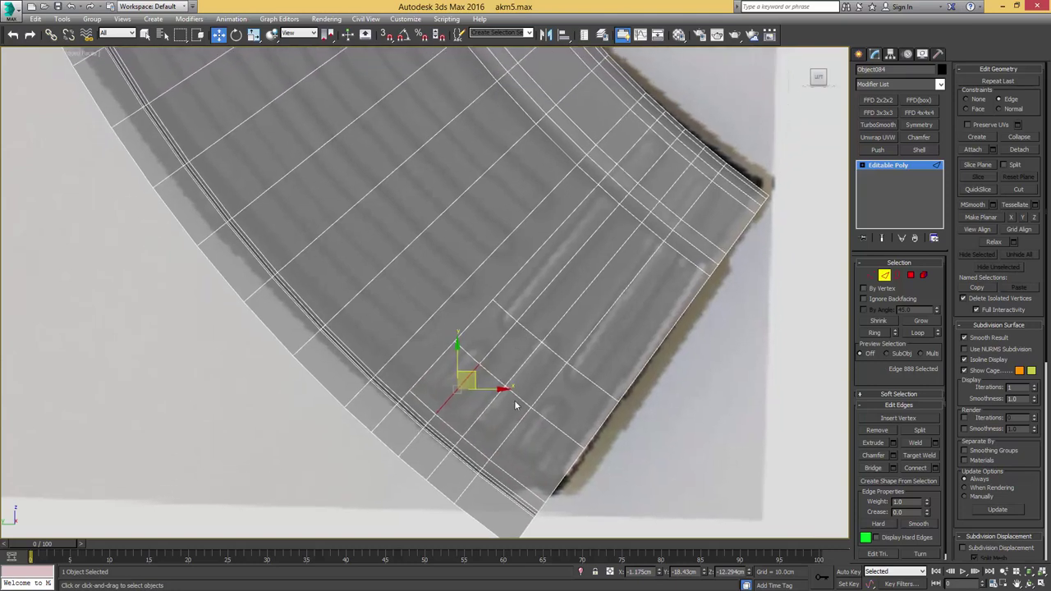
pyautogui.keyDown('ctrl'); pyautogui.click(495, 400); pyautogui.keyUp('ctrl')
pyautogui.keyDown('ctrl'); pyautogui.click(521, 371); pyautogui.keyUp('ctrl')
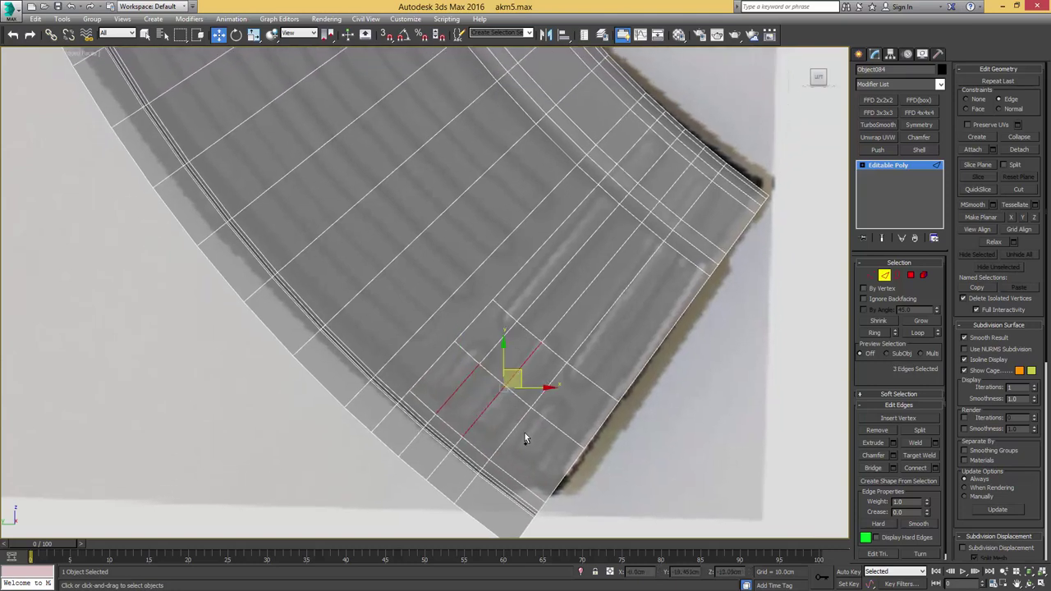
pyautogui.keyDown('ctrl'); pyautogui.click(579, 335); pyautogui.keyUp('ctrl')
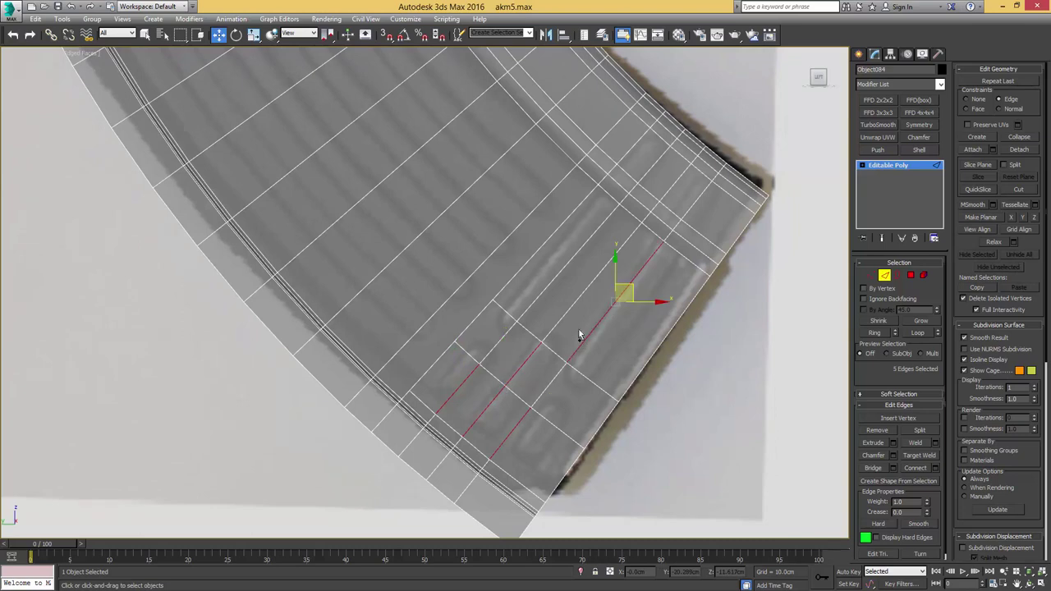
pyautogui.keyDown('ctrl'); pyautogui.click(546, 296); pyautogui.keyUp('ctrl')
pyautogui.moveTo(567, 302); pyautogui.dragTo(521, 404, button='middle')
pyautogui.press('q')
pyautogui.keyDown('ctrl'); pyautogui.click(581, 293); pyautogui.keyUp('ctrl')
pyautogui.keyDown('ctrl'); pyautogui.click(583, 289); pyautogui.keyUp('ctrl')
pyautogui.keyDown('ctrl'); pyautogui.click(600, 276); pyautogui.keyUp('ctrl')
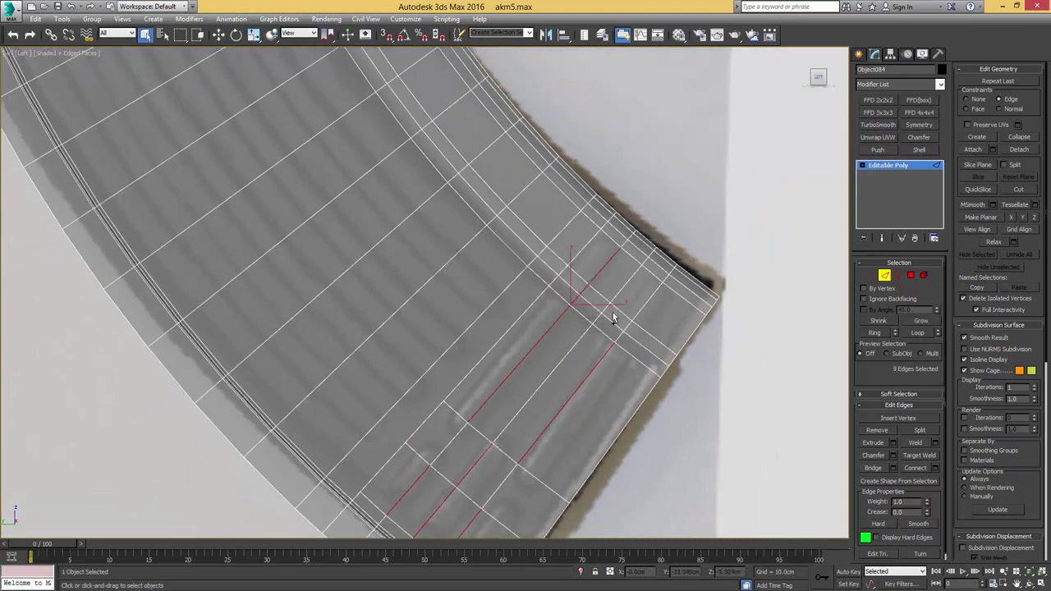
pyautogui.keyDown('ctrl'); pyautogui.click(619, 338); pyautogui.keyUp('ctrl')
pyautogui.keyDown('ctrl'); pyautogui.click(628, 325); pyautogui.keyUp('ctrl')
pyautogui.keyDown('ctrl'); pyautogui.click(627, 324); pyautogui.keyUp('ctrl')
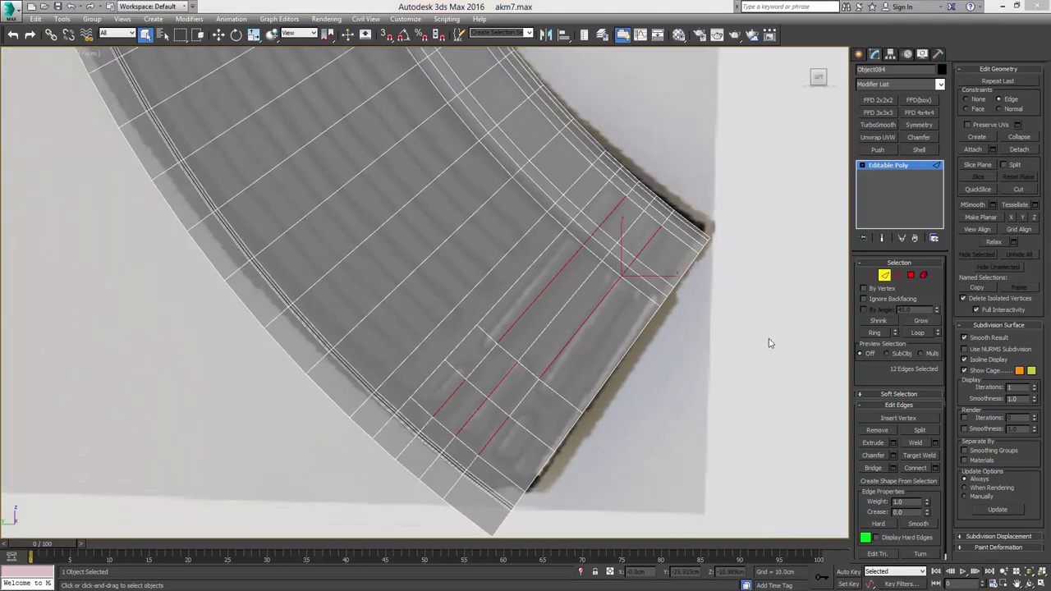
pyautogui.click(893, 443)
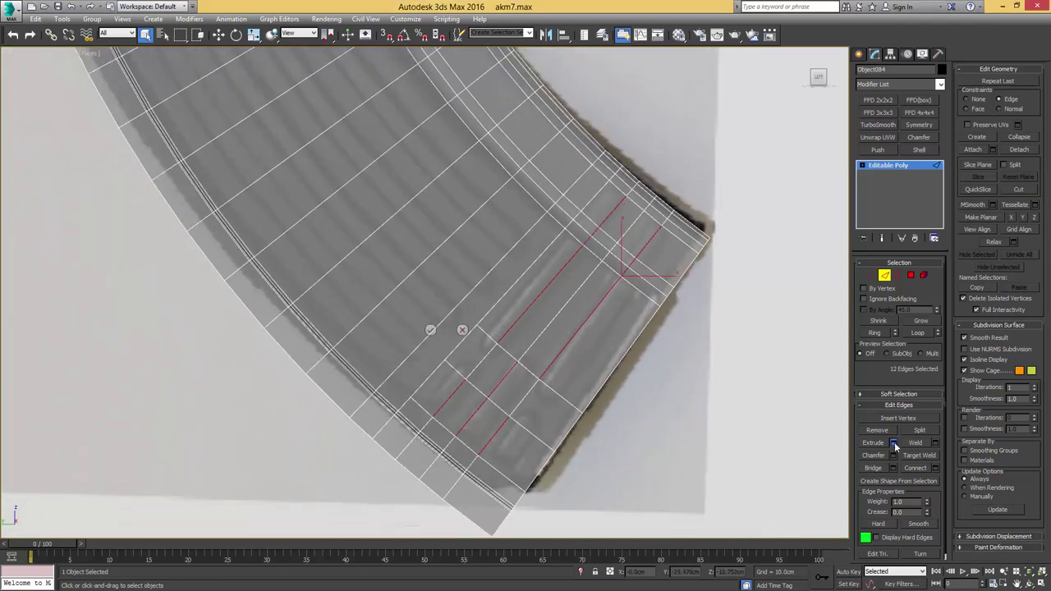
pyautogui.moveTo(433, 316); pyautogui.dragTo(433, 314)
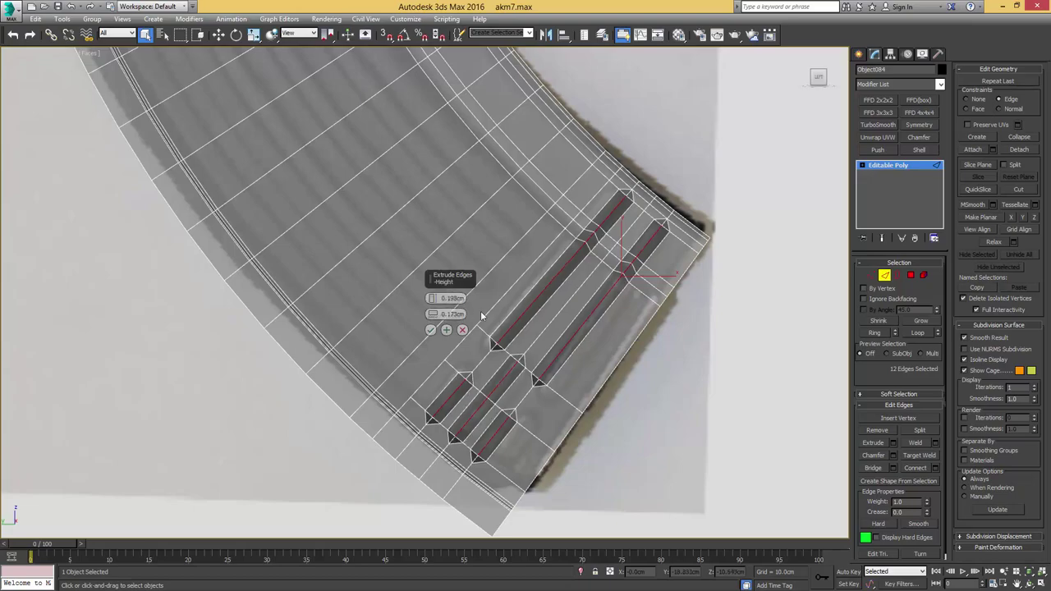
pyautogui.moveTo(594, 301)
pyautogui.keyDown('alt'); pyautogui.mouseDown(button='middle')
pyautogui.moveTo(553, 338)
pyautogui.moveTo(515, 349)
pyautogui.moveTo(588, 309)
pyautogui.moveTo(547, 298)
pyautogui.moveTo(584, 289)
pyautogui.mouseUp(button='middle'); pyautogui.keyUp('alt')
pyautogui.click(430, 330)
# Step: Add the end edges of the five extruded ribs to the selected ridge edges and chamfer them slightly
pyautogui.scroll(2, 654, 264)
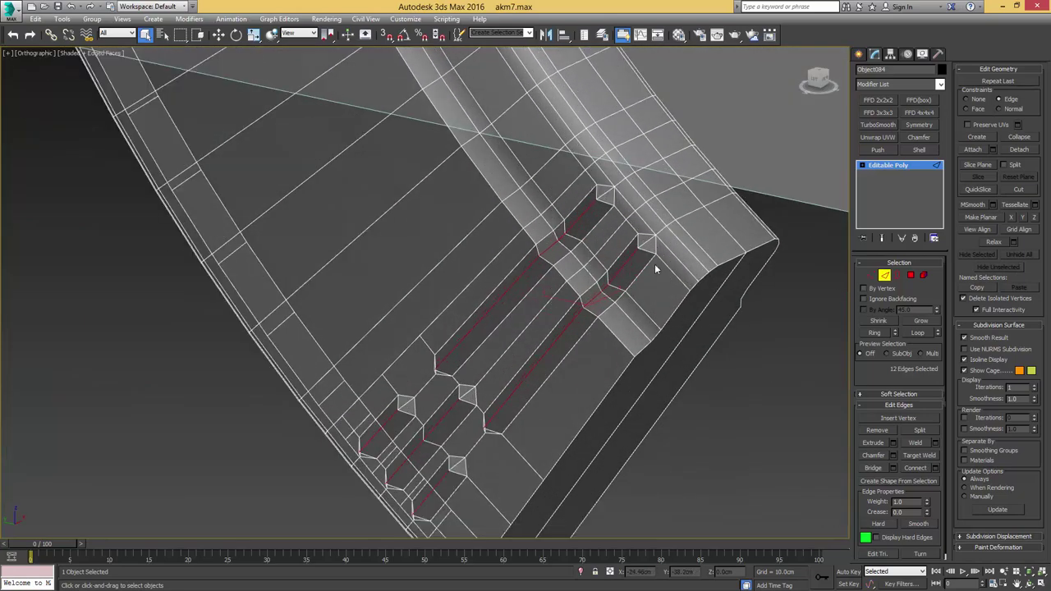
pyautogui.keyDown('ctrl'); pyautogui.click(647, 243); pyautogui.keyUp('ctrl')
pyautogui.moveTo(417, 402); pyautogui.dragTo(502, 275, button='middle')
pyautogui.keyDown('alt'); pyautogui.moveTo(501, 275); pyautogui.dragTo(495, 301, button='middle'); pyautogui.keyUp('alt')
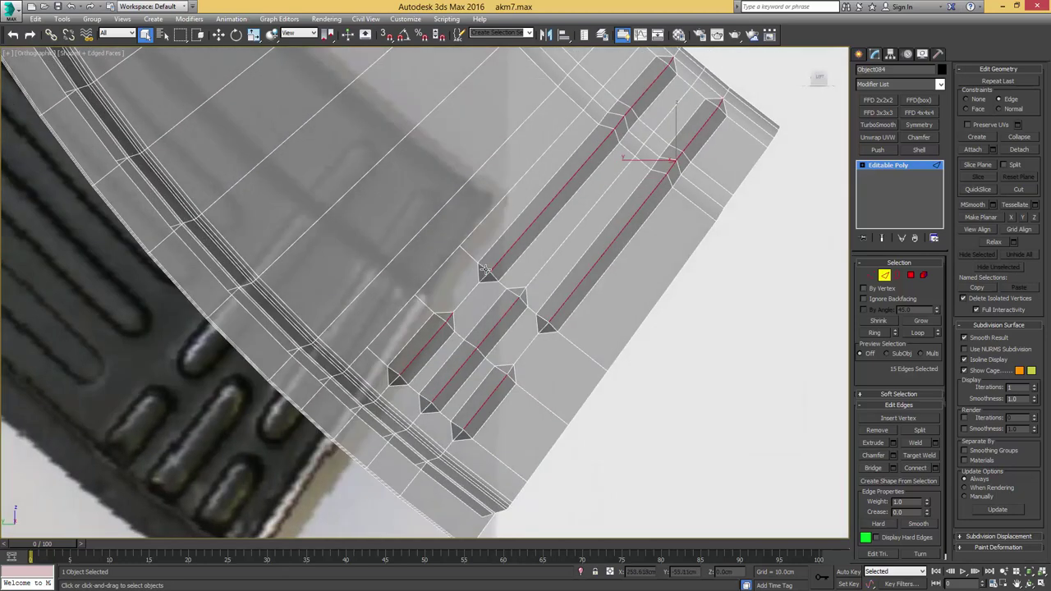
pyautogui.keyDown('ctrl'); pyautogui.click(543, 326); pyautogui.keyUp('ctrl')
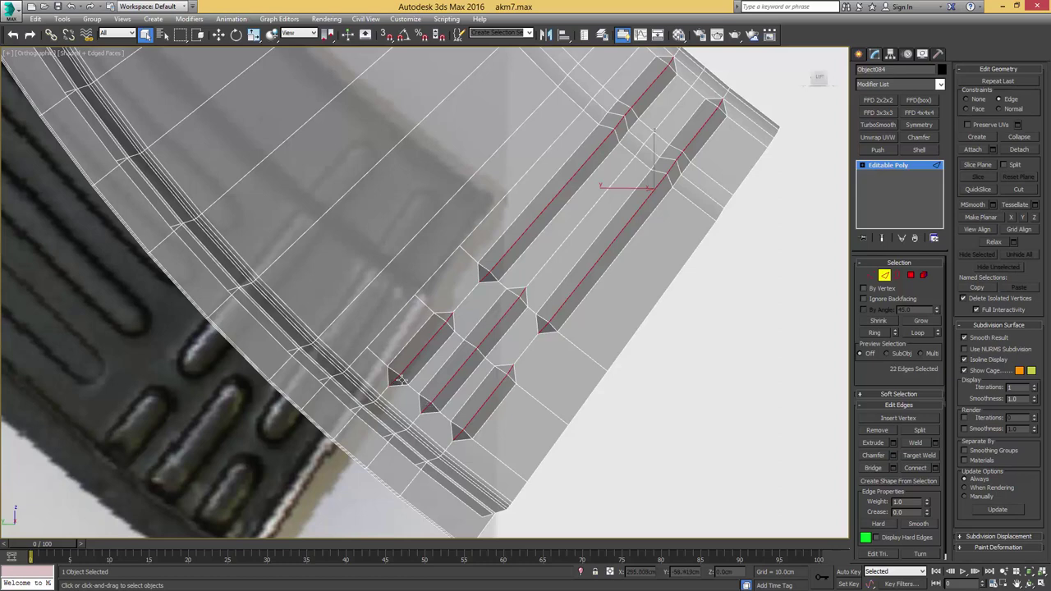
pyautogui.moveTo(540, 296); pyautogui.dragTo(523, 341, button='middle')
pyautogui.hotkey('ctrl', 'shift', 'c')
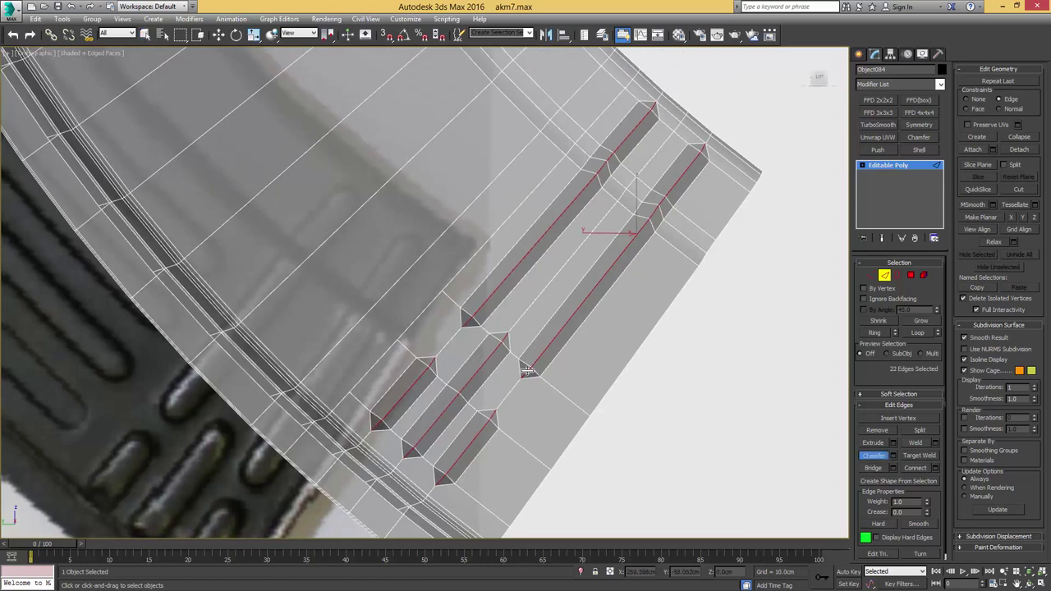
pyautogui.moveTo(528, 370); pyautogui.dragTo(526, 365)
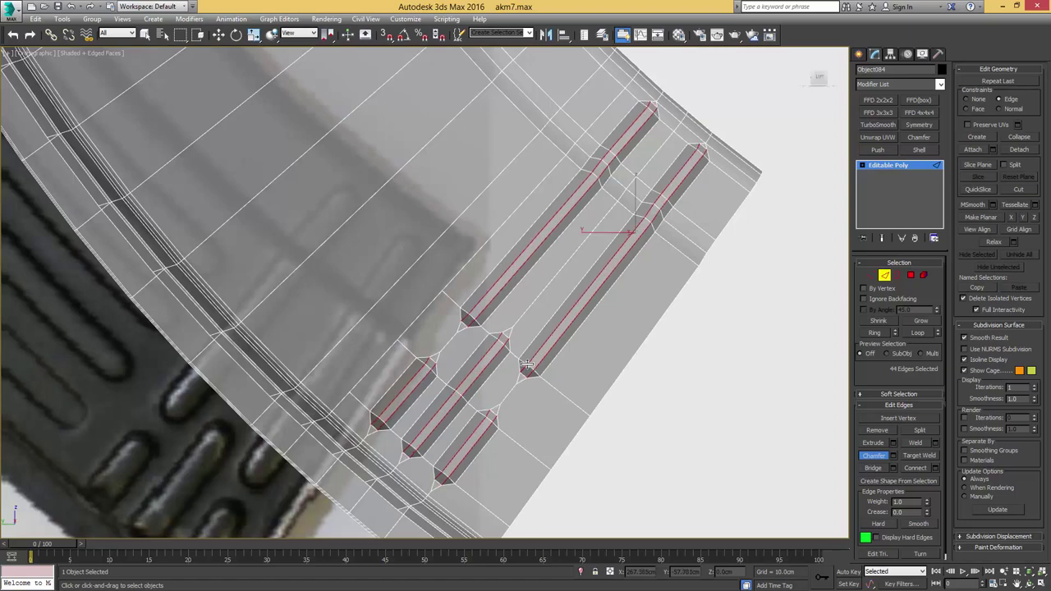
# Step: Remove the edge loop running between the two long ribs, together with its vertices
pyautogui.moveTo(571, 294)
pyautogui.keyDown('alt'); pyautogui.mouseDown(button='middle')
pyautogui.moveTo(540, 326)
pyautogui.moveTo(572, 300)
pyautogui.mouseUp(button='middle'); pyautogui.keyUp('alt')
pyautogui.moveTo(671, 156); pyautogui.dragTo(663, 241, button='middle')
pyautogui.scroll(3, 635, 251)
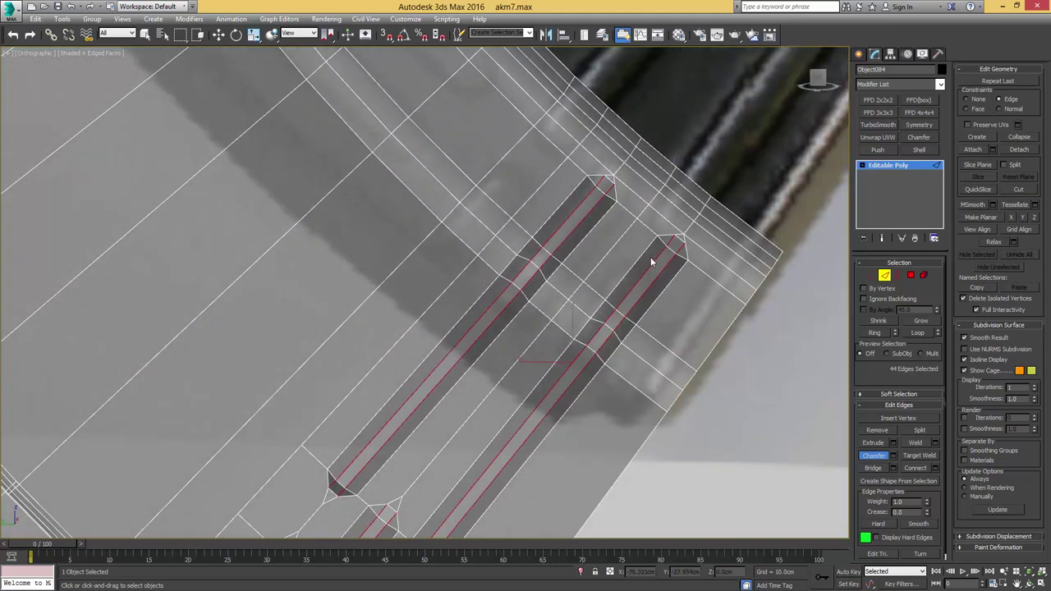
pyautogui.press('l')
pyautogui.scroll(-2, 569, 275)
pyautogui.moveTo(483, 358); pyautogui.dragTo(518, 361, button='middle')
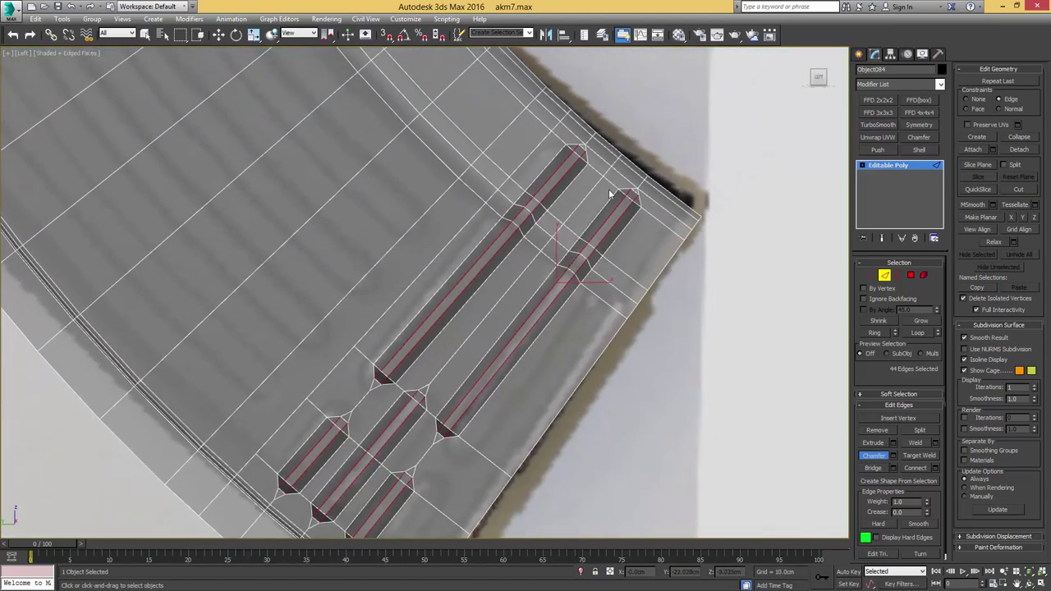
pyautogui.click(577, 211)
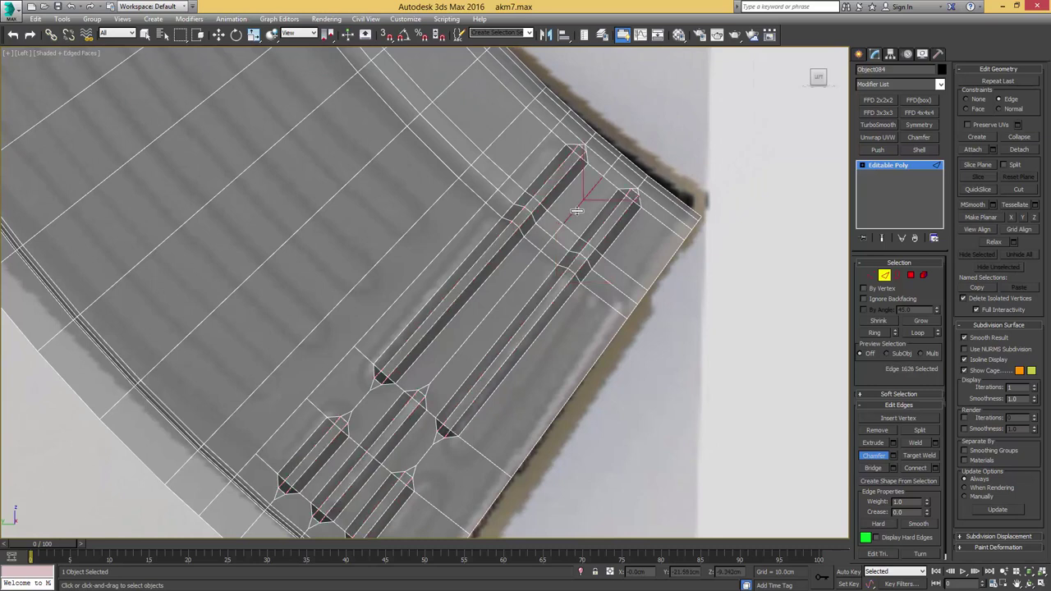
pyautogui.press('q')
pyautogui.doubleClick(580, 208)
pyautogui.moveTo(513, 316); pyautogui.dragTo(535, 280, button='middle')
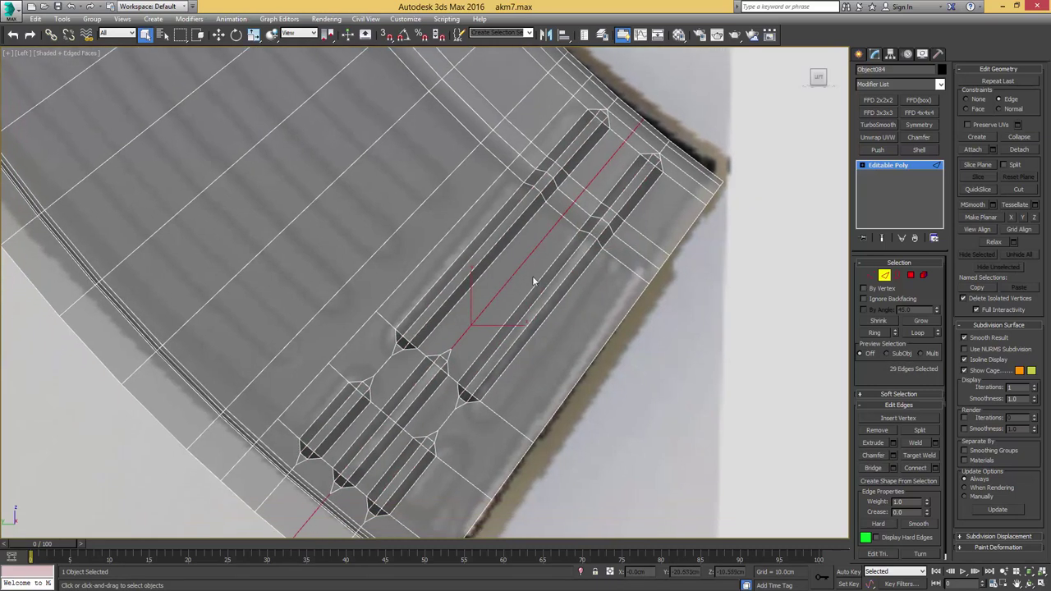
pyautogui.hotkey('ctrl', 'BackSpace')
pyautogui.moveTo(456, 380); pyautogui.dragTo(485, 315, button='middle')
pyautogui.hotkey('ctrl', 'z')
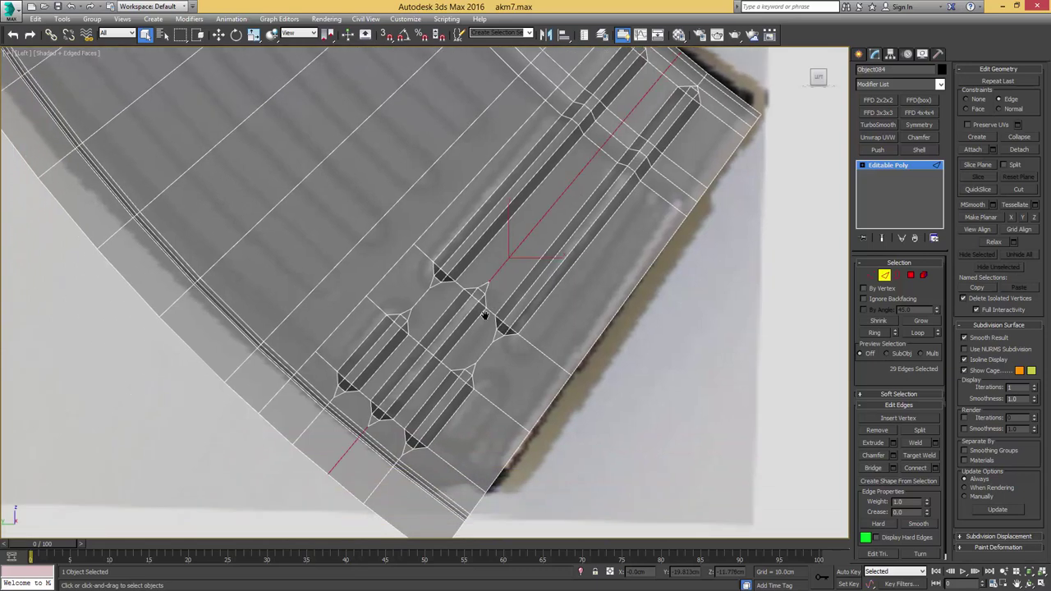
pyautogui.hotkey('ctrl', 'BackSpace')
pyautogui.moveTo(319, 417); pyautogui.dragTo(374, 369, button='middle')
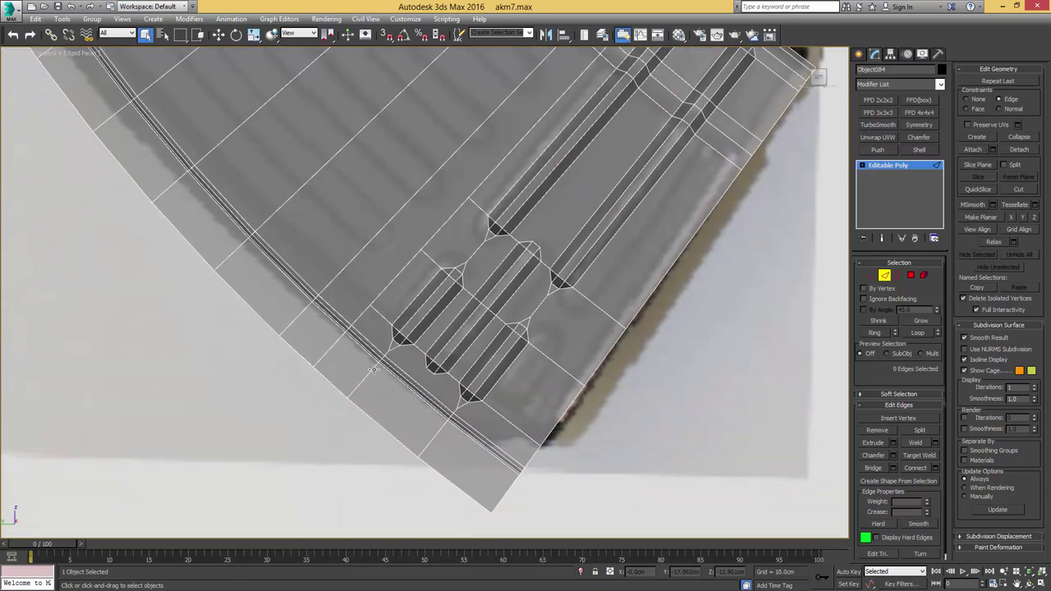
# Step: Connect the first short rib's upper-end vertices to the first long rib's lower-end vertices with two edges
pyautogui.moveTo(417, 257); pyautogui.dragTo(422, 328, button='middle')
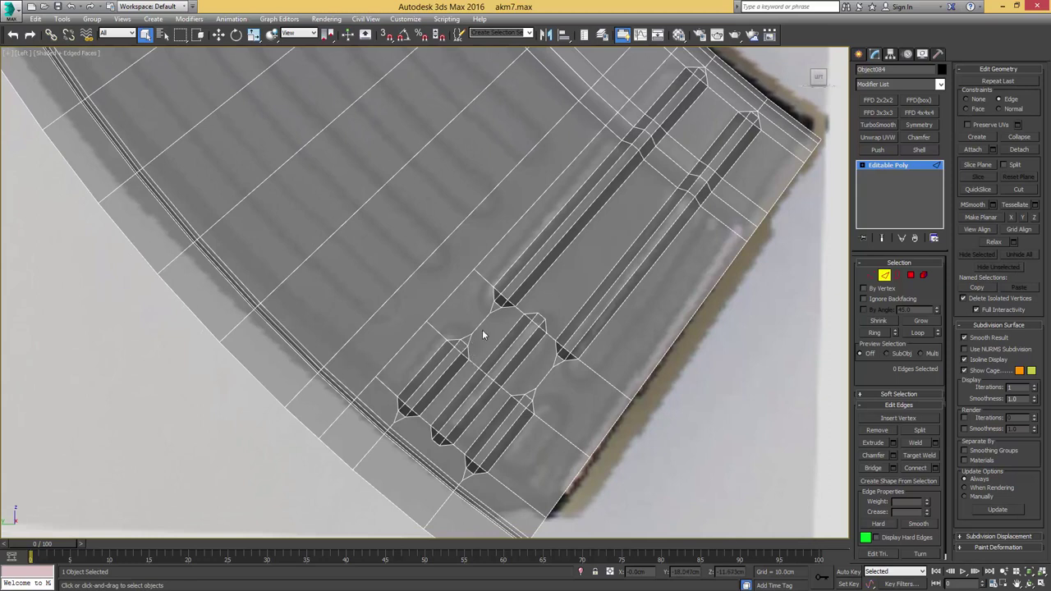
pyautogui.press('1')
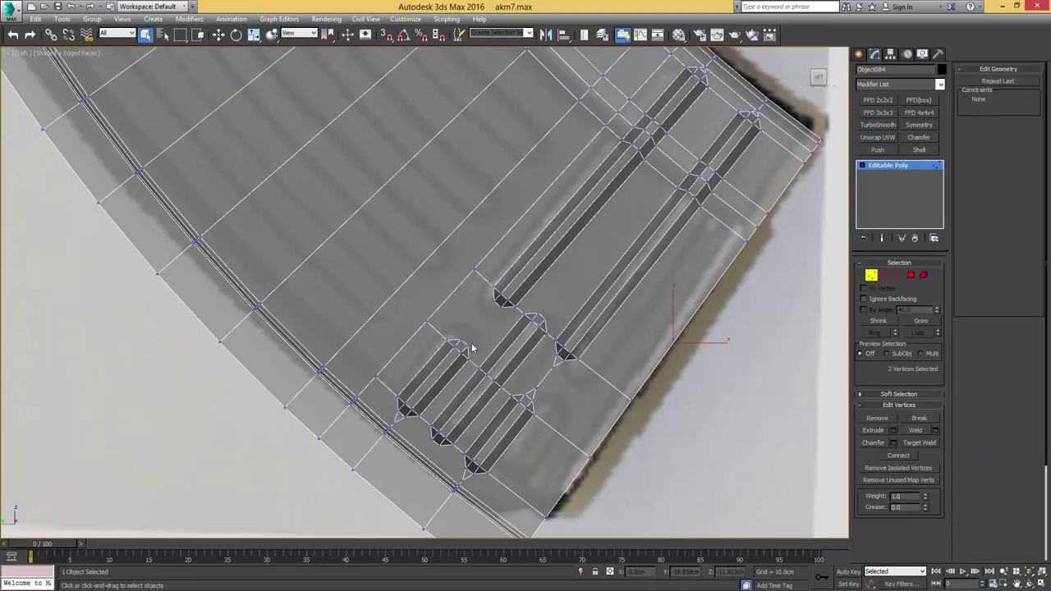
pyautogui.click(468, 345)
pyautogui.keyDown('ctrl'); pyautogui.click(504, 306); pyautogui.keyUp('ctrl')
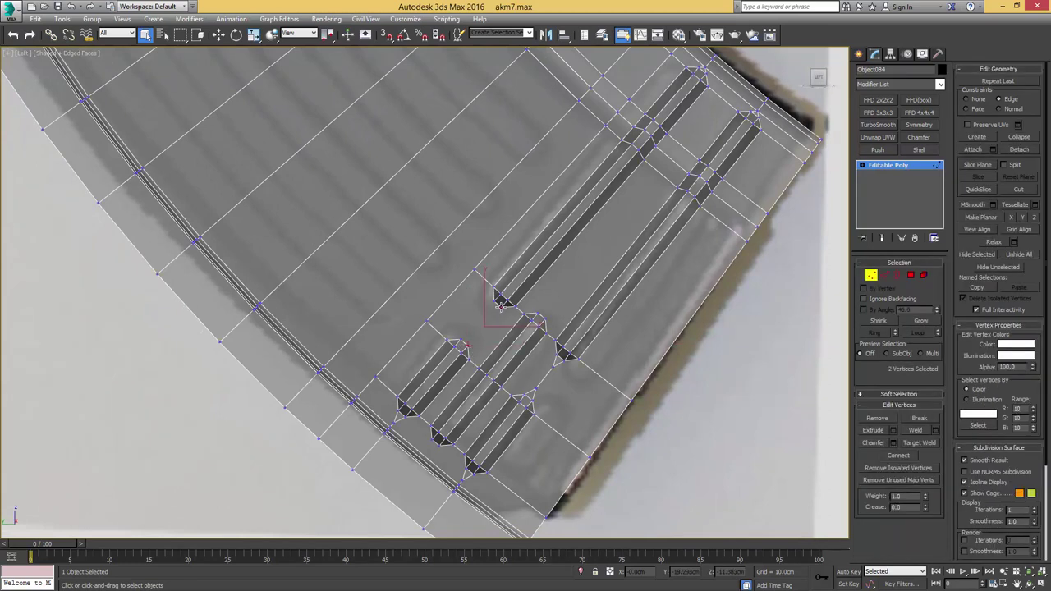
pyautogui.hotkey('ctrl', 'shift', 'e')
pyautogui.click(494, 301)
pyautogui.keyDown('ctrl'); pyautogui.click(460, 340); pyautogui.keyUp('ctrl')
pyautogui.hotkey('ctrl', 'shift', 'e')
pyautogui.moveTo(533, 284); pyautogui.dragTo(481, 327, button='middle')
pyautogui.moveTo(520, 424); pyautogui.dragTo(504, 380, button='middle')
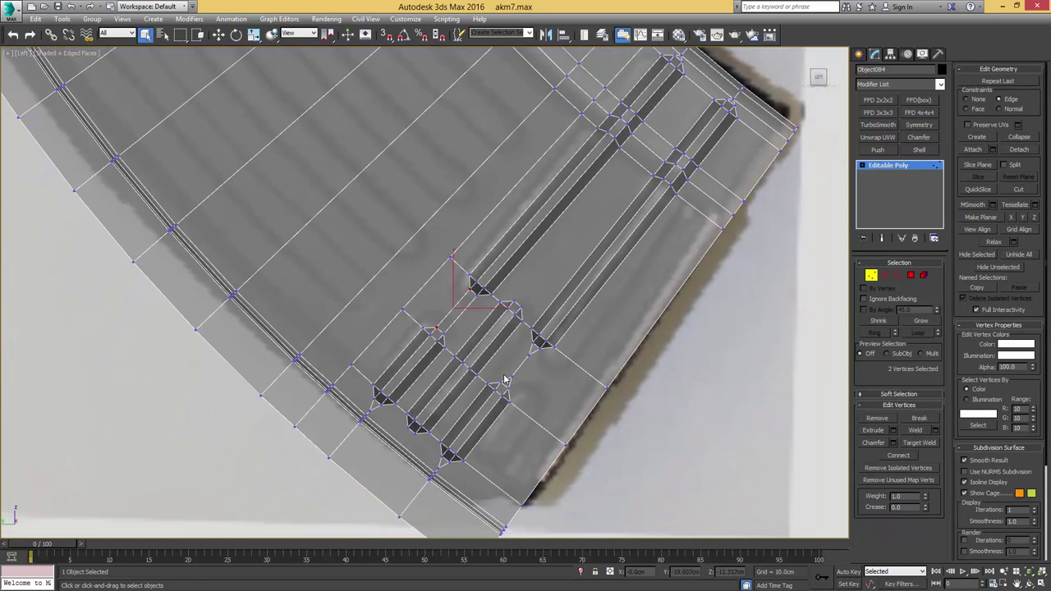
# Step: Connect the second long rib's lower-end vertex to the third short rib's upper-end vertex
pyautogui.press('2')
pyautogui.press('1')
pyautogui.click(500, 384)
pyautogui.click(539, 344)
pyautogui.keyDown('ctrl'); pyautogui.click(507, 390); pyautogui.keyUp('ctrl')
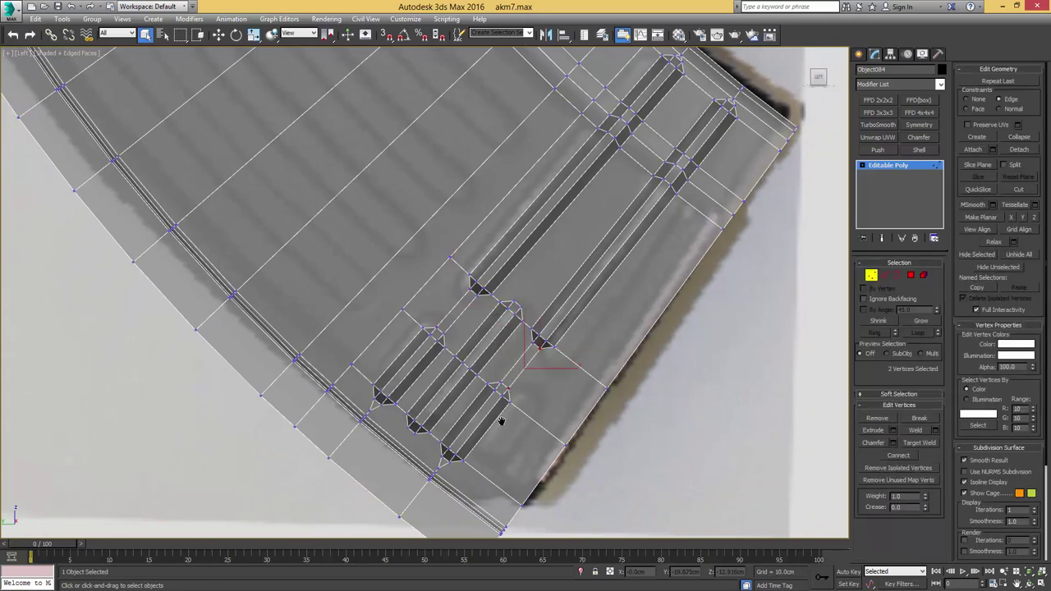
# Step: Remove the stray vertex below the third short rib and connect the rib's lower-end vertices to the vertex on the curved border line
pyautogui.moveTo(502, 420); pyautogui.dragTo(530, 357, button='middle')
pyautogui.scroll(3, 463, 406)
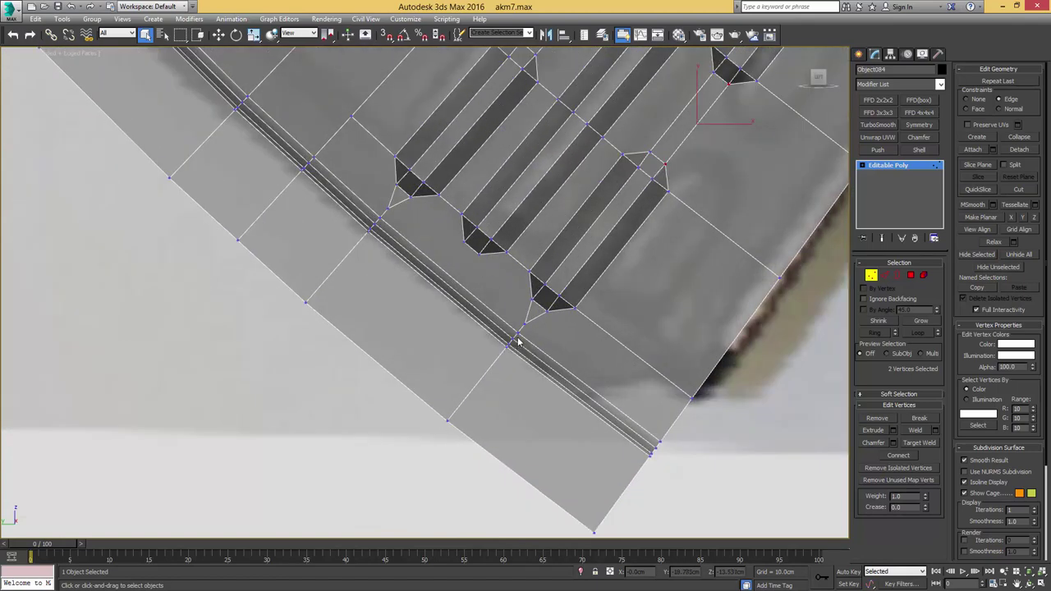
pyautogui.click(524, 325)
pyautogui.press('BackSpace')
pyautogui.click(532, 299)
pyautogui.keyDown('ctrl'); pyautogui.click(518, 334); pyautogui.keyUp('ctrl')
pyautogui.keyDown('ctrl'); pyautogui.click(547, 311); pyautogui.keyUp('ctrl')
pyautogui.hotkey('ctrl', 'shift', 'e')
# Step: Remove the stray vertex below the first short rib and connect the rib's lower-end vertices to the curved border line
pyautogui.moveTo(477, 251); pyautogui.dragTo(523, 324, button='middle')
pyautogui.click(463, 285)
pyautogui.press('BackSpace')
pyautogui.click(454, 294)
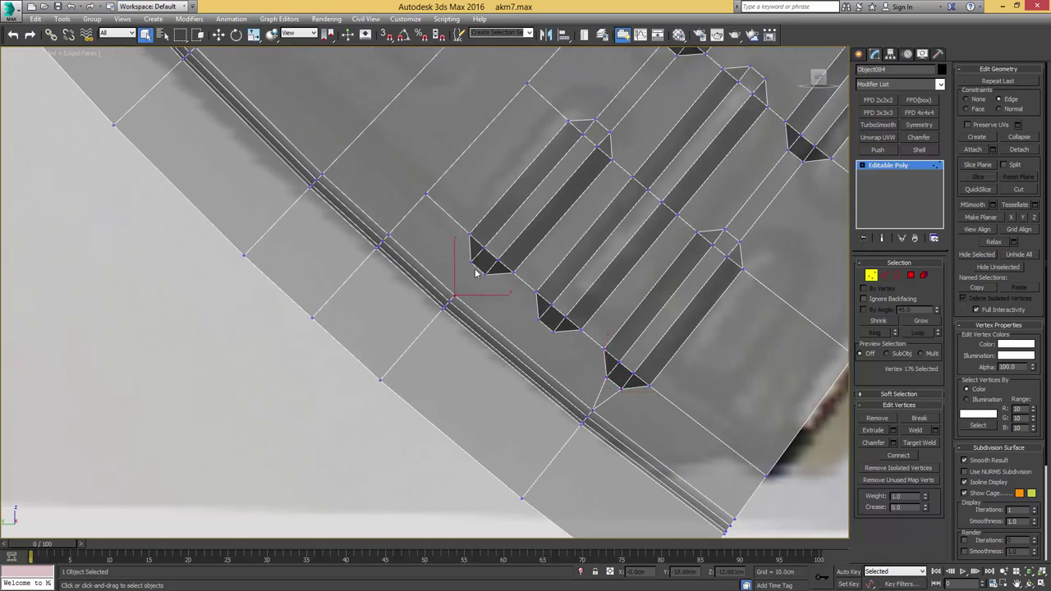
pyautogui.moveTo(472, 261); pyautogui.dragTo(497, 309, button='middle')
pyautogui.keyDown('ctrl'); pyautogui.click(481, 286); pyautogui.keyUp('ctrl')
pyautogui.keyDown('ctrl'); pyautogui.click(493, 297); pyautogui.keyUp('ctrl')
pyautogui.hotkey('ctrl', 'shift', 'e')
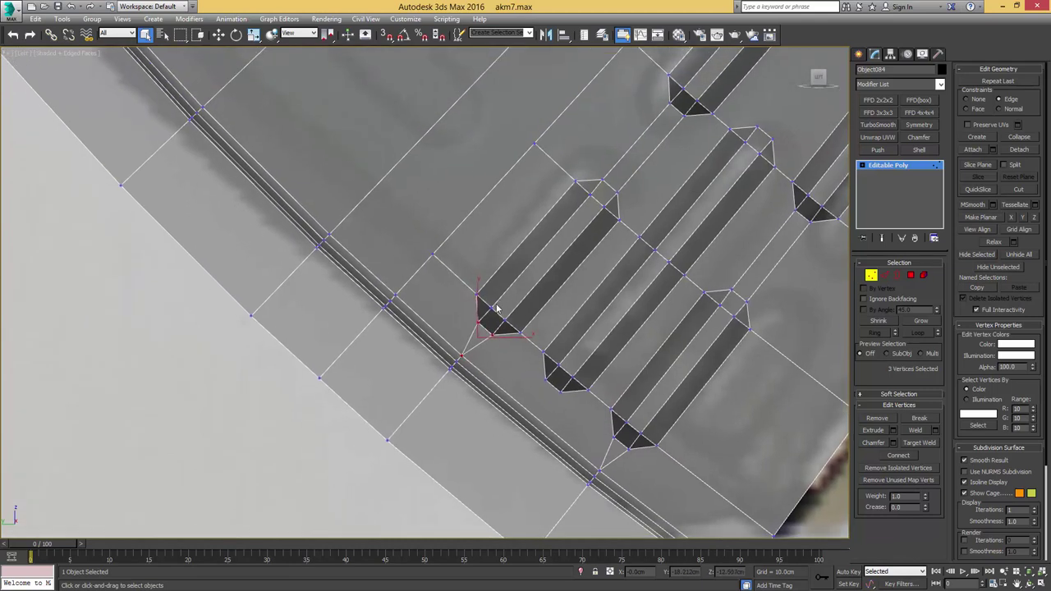
# Step: Replace the crosswise edge at the first short rib's lower corner with an edge to the nearest vertex on the curved border line
pyautogui.press('2')
pyautogui.hotkey('ctrl', 'BackSpace')
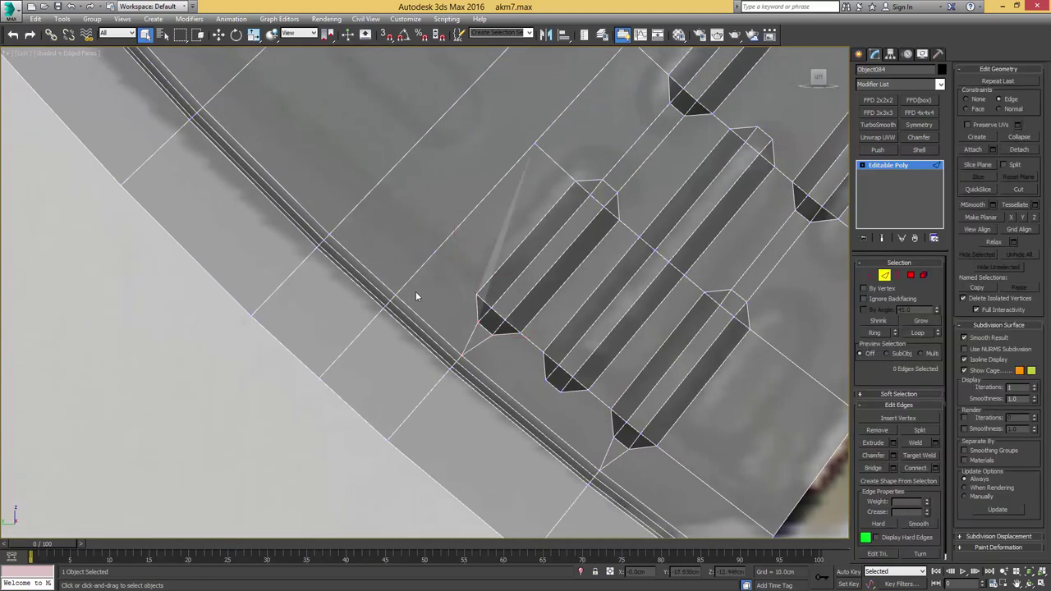
pyautogui.press('1')
pyautogui.click(395, 295)
pyautogui.keyDown('ctrl'); pyautogui.click(476, 295); pyautogui.keyUp('ctrl')
pyautogui.hotkey('ctrl', 'shift', 'e')
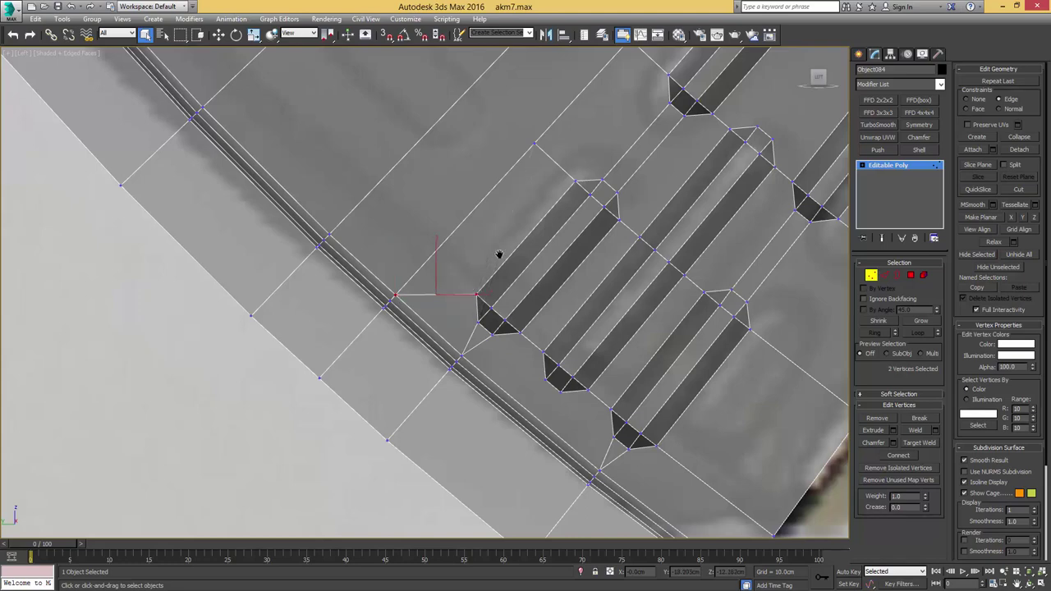
# Step: Remove the crosswise edges joining the first short rib's upper end and the first long rib's lower end to the neighbouring lengthwise lines, with their vertices
pyautogui.moveTo(561, 197); pyautogui.dragTo(550, 284, button='middle')
pyautogui.press('2')
pyautogui.click(548, 255)
pyautogui.hotkey('ctrl', 'BackSpace')
pyautogui.scroll(-3, 550, 285)
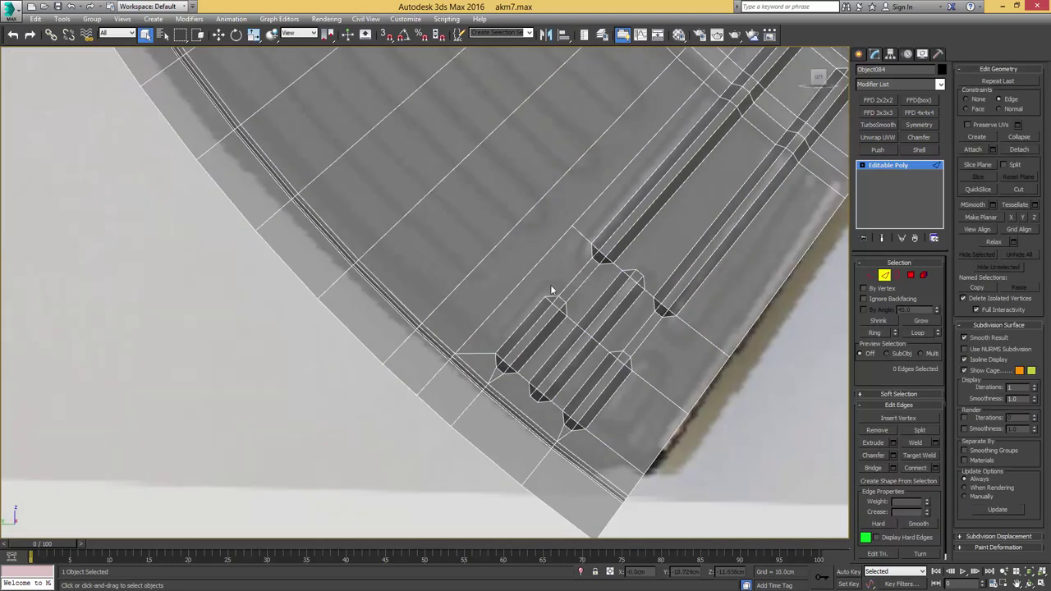
pyautogui.click(581, 235)
pyautogui.hotkey('ctrl', 'BackSpace')
pyautogui.moveTo(580, 245); pyautogui.dragTo(492, 330, button='middle')
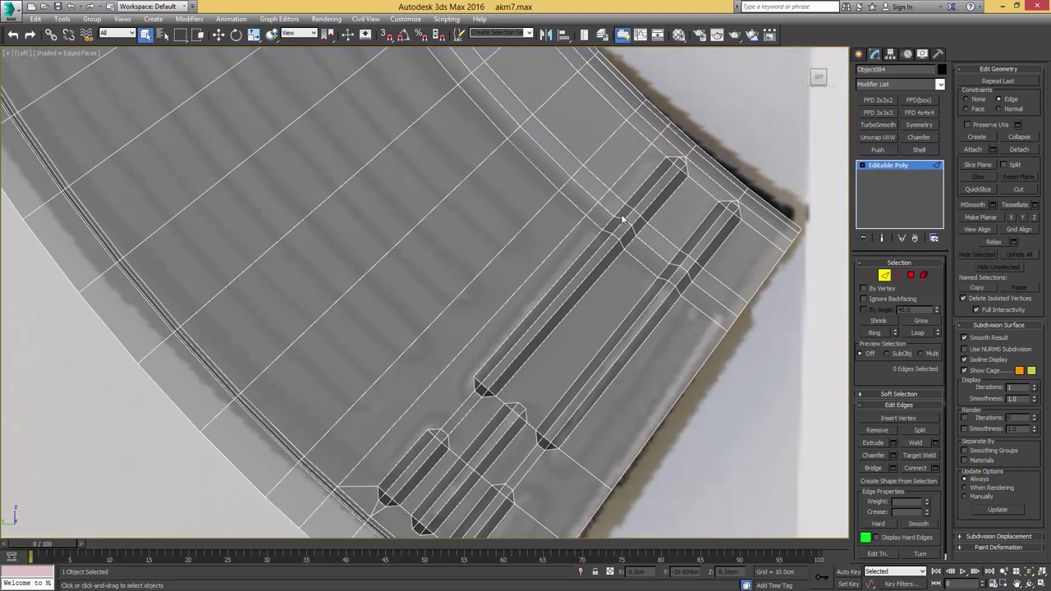
# Step: Target-weld the border vertices beside the ribs onto the magazine's bottom corner vertex
pyautogui.moveTo(684, 165); pyautogui.dragTo(636, 229, button='middle')
pyautogui.scroll(2, 681, 247)
pyautogui.scroll(-2, 680, 247)
pyautogui.moveTo(621, 301); pyautogui.dragTo(648, 232, button='middle')
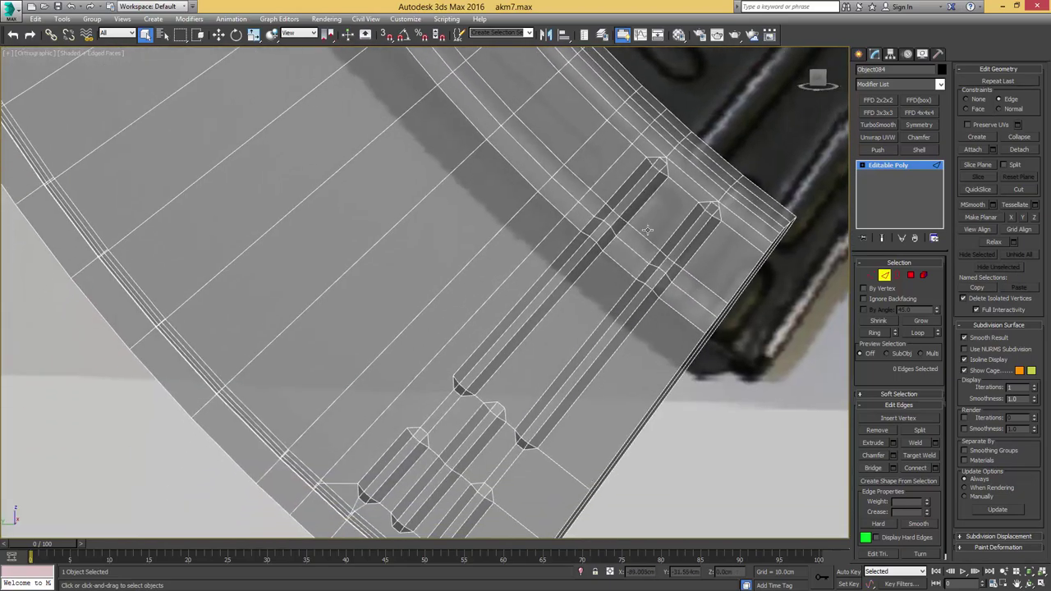
pyautogui.moveTo(546, 389); pyautogui.dragTo(608, 281, button='middle')
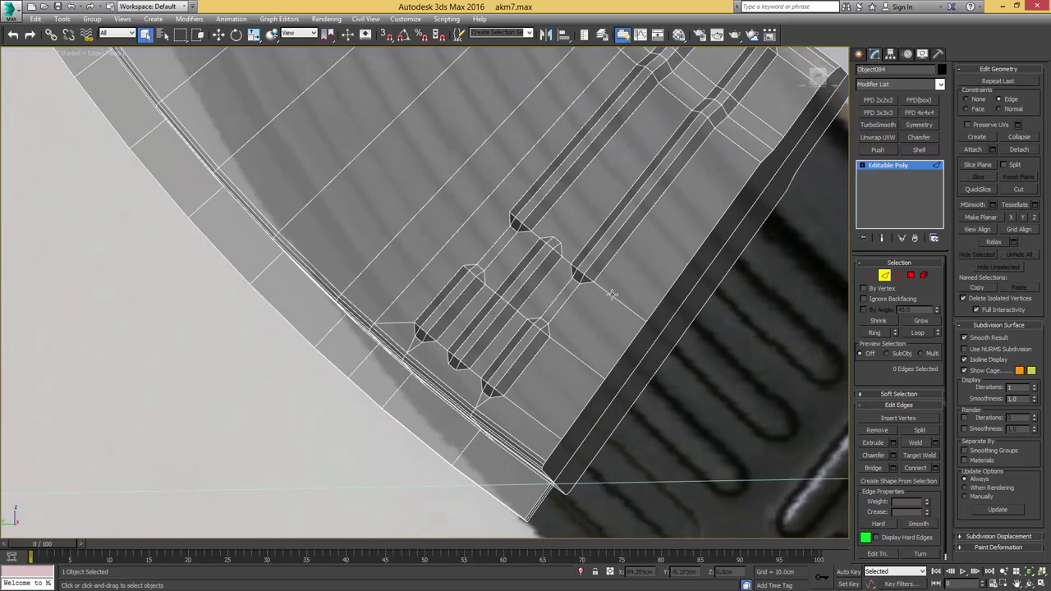
pyautogui.press('1')
pyautogui.moveTo(557, 382); pyautogui.dragTo(559, 338, button='middle')
pyautogui.hotkey('ctrl', 'shift', 'w')
pyautogui.click(557, 401)
pyautogui.rightClick(560, 336)
# Step: Connect the third short rib's upper end and the second long rib's lower end to the bottom corner vertex
pyautogui.click(558, 314)
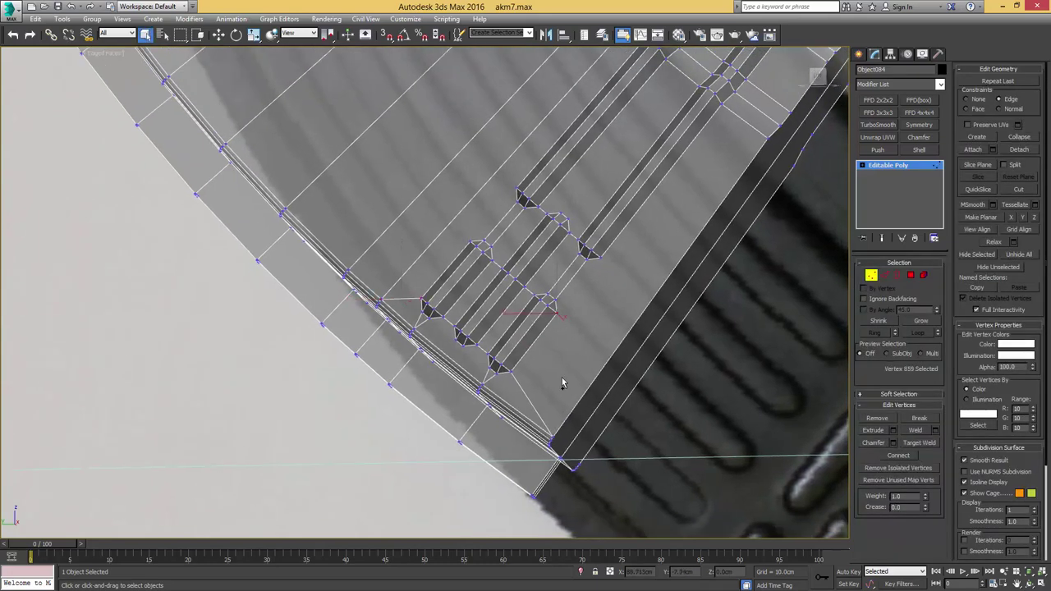
pyautogui.keyDown('ctrl'); pyautogui.click(551, 436); pyautogui.keyUp('ctrl')
pyautogui.hotkey('ctrl', 'shift', 'e')
pyautogui.moveTo(600, 267); pyautogui.dragTo(596, 312, button='middle')
pyautogui.click(598, 304)
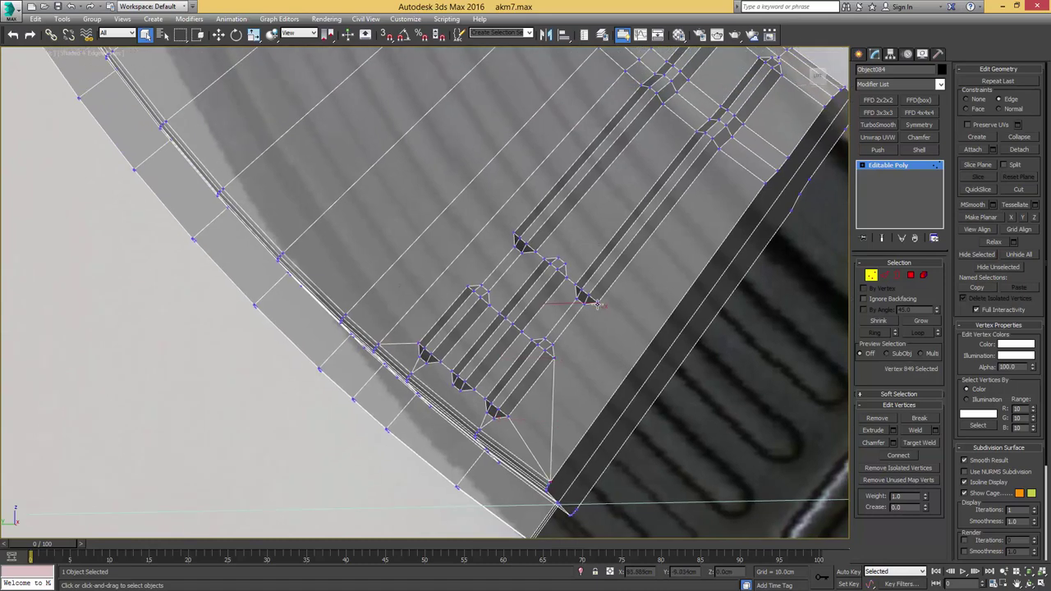
pyautogui.keyDown('ctrl'); pyautogui.click(555, 356); pyautogui.keyUp('ctrl')
pyautogui.scroll(-2, 598, 253)
pyautogui.moveTo(597, 253); pyautogui.dragTo(587, 311, button='middle')
# Step: Turn off see-through display and delete all polygons of the magazine half without ribs, selecting them in the front view
pyautogui.hotkey('alt', 'x')
pyautogui.keyDown('alt'); pyautogui.moveTo(557, 481); pyautogui.dragTo(349, 311, button='middle'); pyautogui.keyUp('alt')
pyautogui.moveTo(348, 312); pyautogui.dragTo(435, 337, button='middle')
pyautogui.press('4')
pyautogui.click(637, 286)
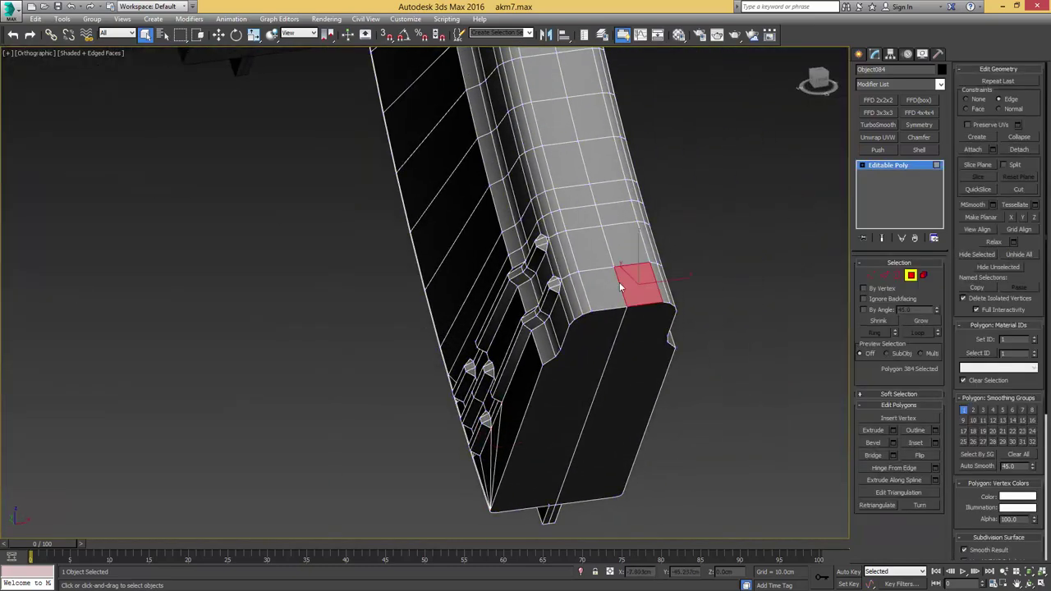
pyautogui.press('l')
pyautogui.press('f')
pyautogui.scroll(-8, 574, 282)
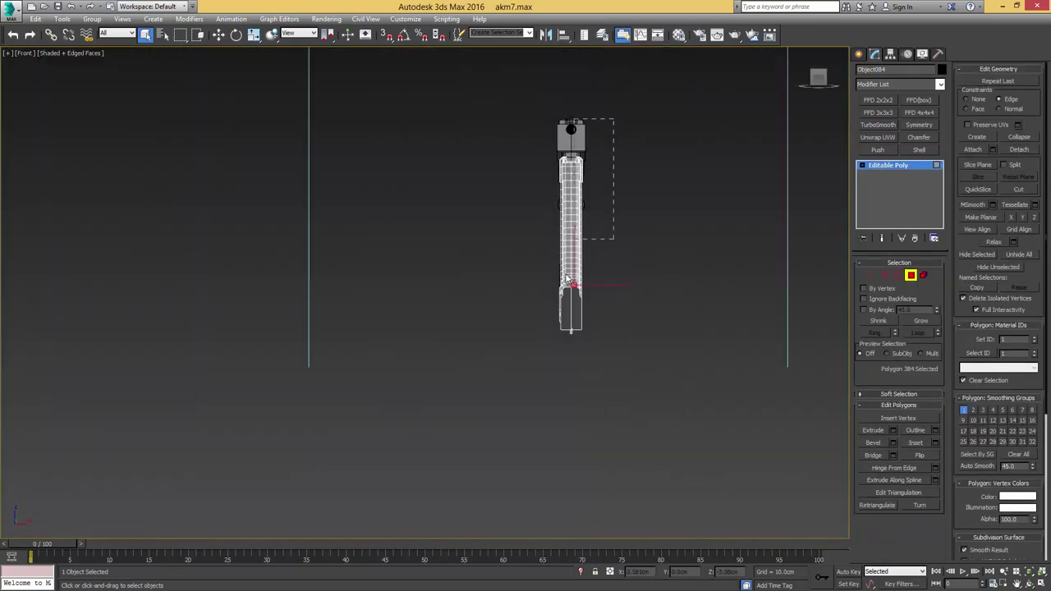
pyautogui.moveTo(570, 362); pyautogui.dragTo(574, 354)
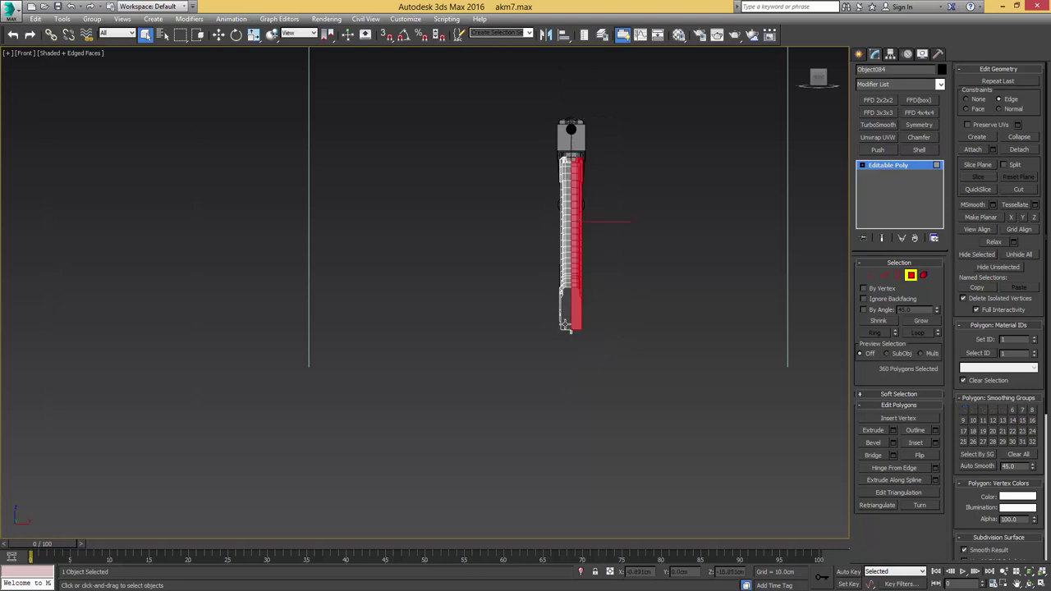
pyautogui.scroll(5, 637, 403)
pyautogui.keyDown('ctrl'); pyautogui.moveTo(602, 102); pyautogui.dragTo(602, 101); pyautogui.keyUp('ctrl')
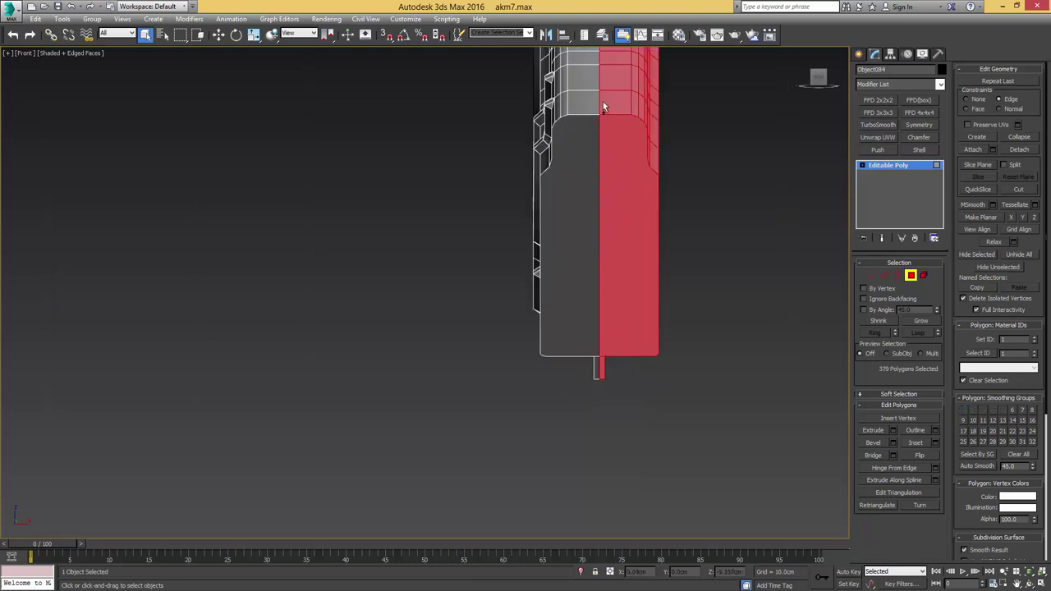
pyautogui.scroll(-6, 602, 101)
pyautogui.moveTo(602, 101); pyautogui.dragTo(574, 299, button='middle')
pyautogui.moveTo(624, 111); pyautogui.dragTo(614, 158, button='middle')
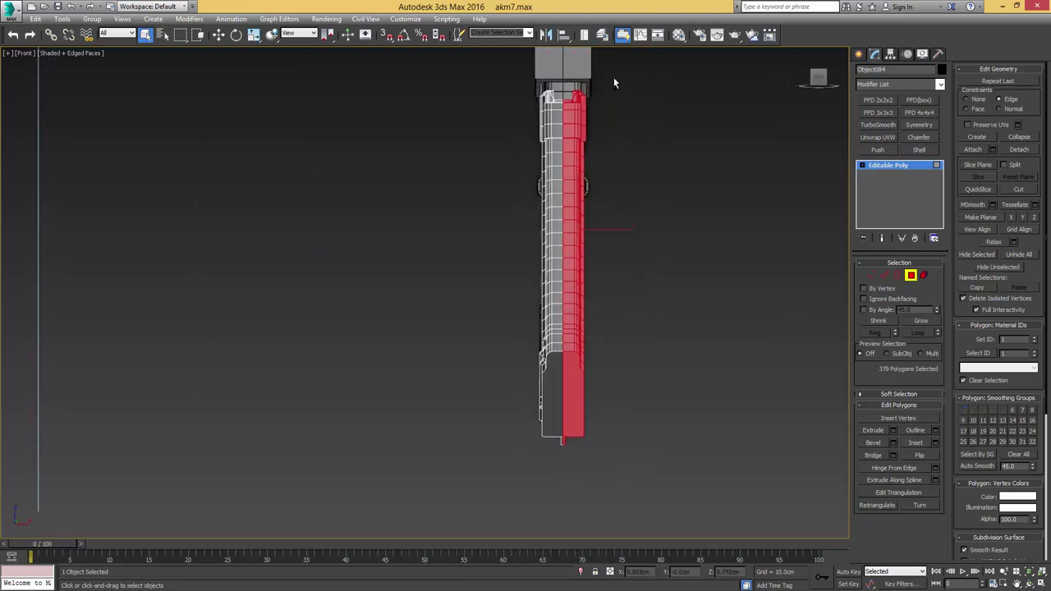
pyautogui.moveTo(612, 77); pyautogui.dragTo(566, 427)
pyautogui.keyDown('alt'); pyautogui.moveTo(628, 349); pyautogui.dragTo(522, 353, button='middle'); pyautogui.keyUp('alt')
pyautogui.press('Delete')
# Step: Mirror the remaining magazine half with a Symmetry modifier along the Z axis
pyautogui.moveTo(588, 232); pyautogui.dragTo(548, 279, button='middle')
pyautogui.keyDown('alt'); pyautogui.moveTo(548, 279); pyautogui.dragTo(545, 306, button='middle'); pyautogui.keyUp('alt')
pyautogui.scroll(3, 545, 305)
pyautogui.press('2')
pyautogui.click(545, 318)
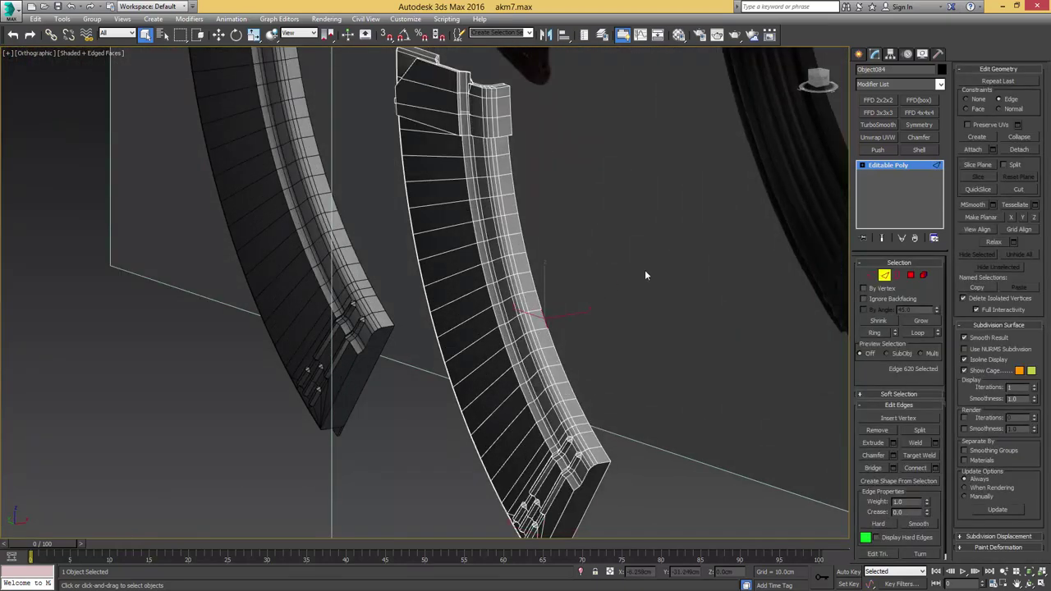
pyautogui.press('2')
pyautogui.press('w')
pyautogui.click(916, 128)
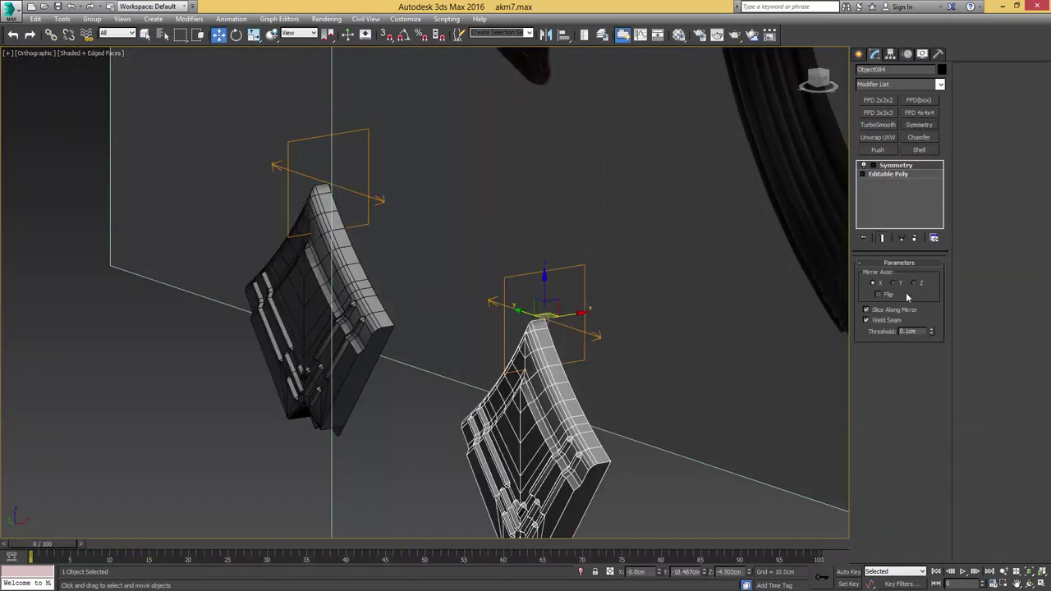
pyautogui.click(915, 283)
# Step: In the Editable Poly level, select the four ridge polygons along the first long rib
pyautogui.moveTo(563, 383); pyautogui.dragTo(655, 298, button='middle')
pyautogui.moveTo(655, 298); pyautogui.dragTo(657, 267, button='middle')
pyautogui.scroll(4, 657, 268)
pyautogui.click(879, 175)
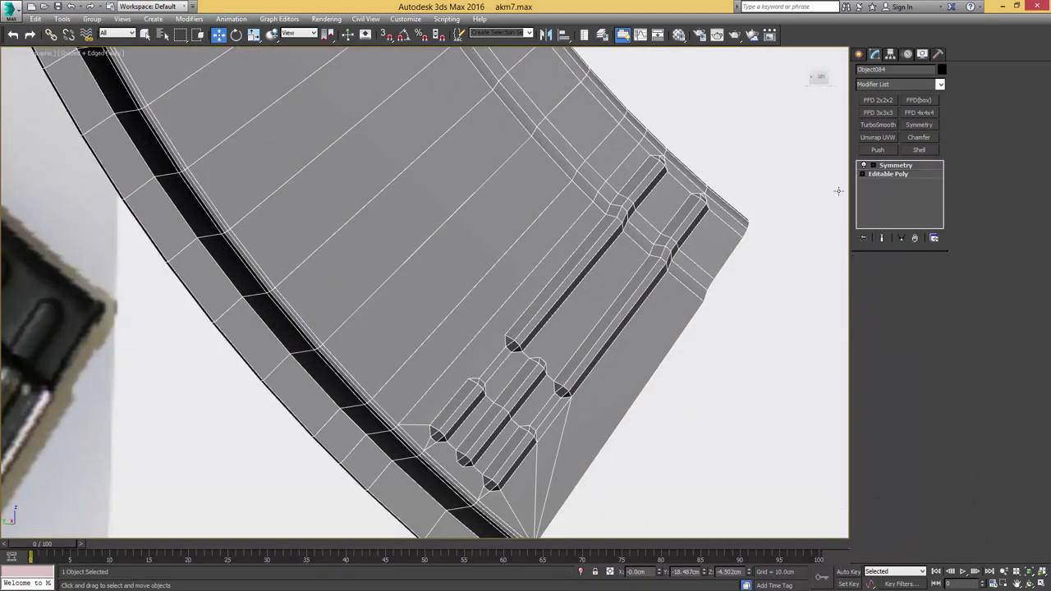
pyautogui.press('4')
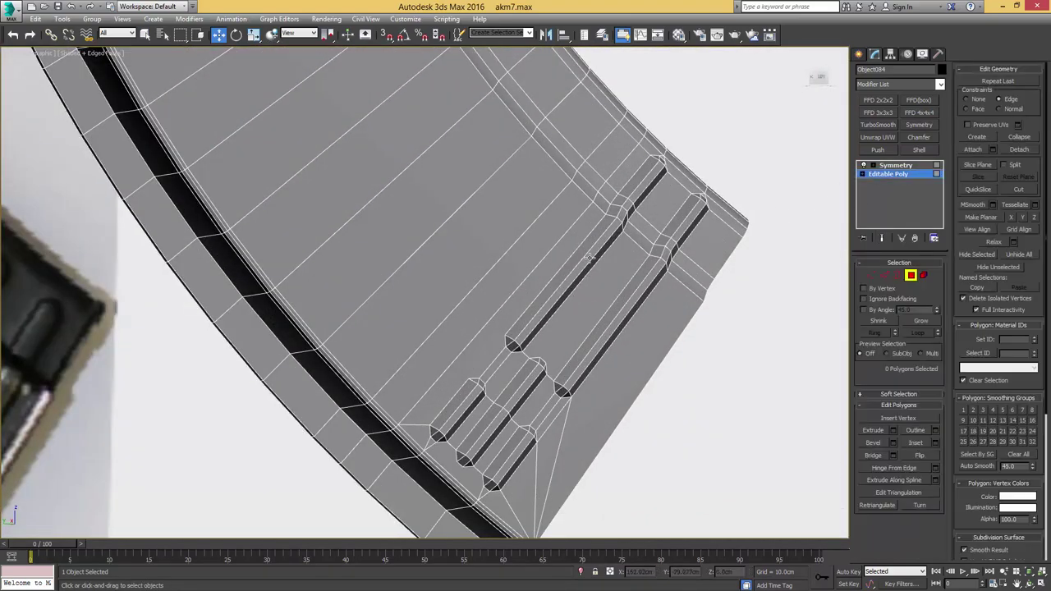
pyautogui.click(588, 257)
pyautogui.keyDown('ctrl'); pyautogui.click(624, 215); pyautogui.keyUp('ctrl')
pyautogui.keyDown('ctrl'); pyautogui.click(629, 204); pyautogui.keyUp('ctrl')
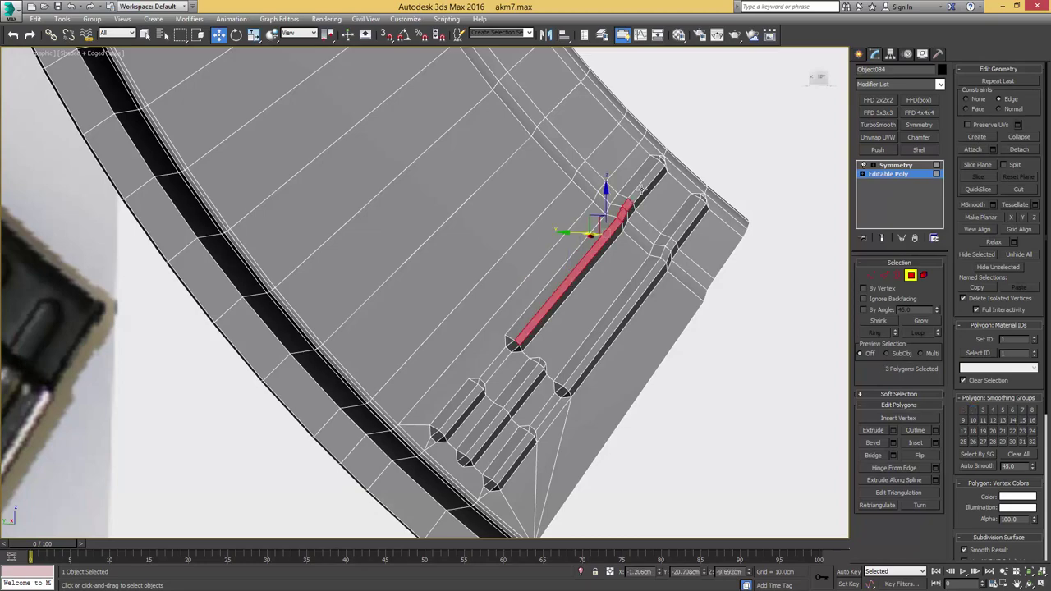
pyautogui.keyDown('ctrl'); pyautogui.click(646, 182); pyautogui.keyUp('ctrl')
pyautogui.moveTo(647, 182)
pyautogui.keyDown('alt'); pyautogui.mouseDown(button='middle')
pyautogui.moveTo(663, 180)
pyautogui.moveTo(661, 228)
pyautogui.moveTo(658, 195)
pyautogui.mouseUp(button='middle'); pyautogui.keyUp('alt')
pyautogui.keyDown('alt'); pyautogui.moveTo(566, 303); pyautogui.dragTo(601, 325, button='middle'); pyautogui.keyUp('alt')
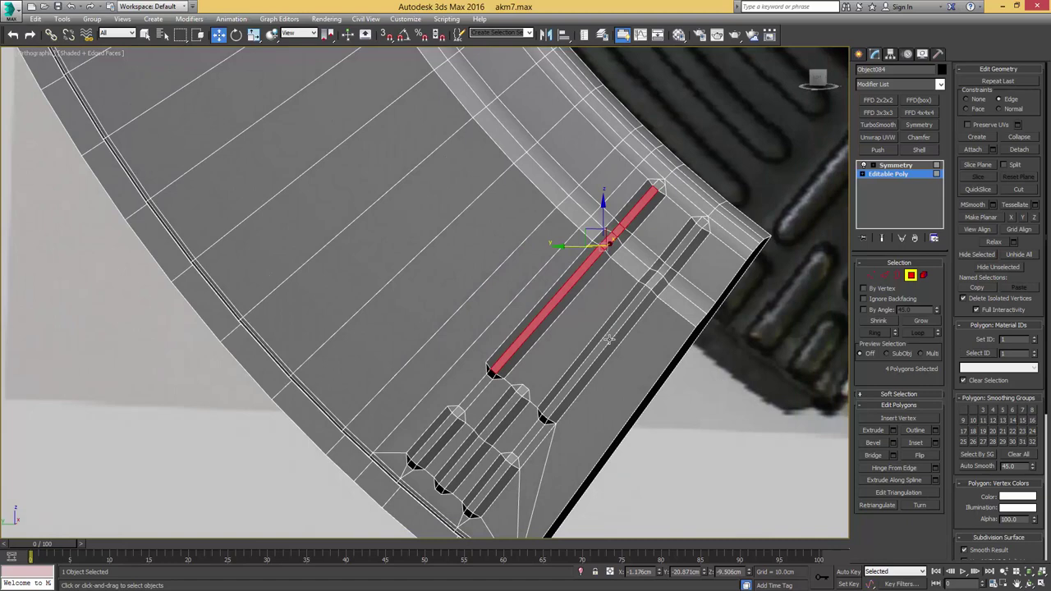
# Step: Add the ridge polygons along the second long rib to the selection
pyautogui.keyDown('ctrl'); pyautogui.click(609, 339); pyautogui.keyUp('ctrl')
pyautogui.keyDown('ctrl'); pyautogui.click(654, 281); pyautogui.keyUp('ctrl')
pyautogui.keyDown('ctrl'); pyautogui.click(663, 272); pyautogui.keyUp('ctrl')
pyautogui.keyDown('ctrl'); pyautogui.click(675, 249); pyautogui.keyUp('ctrl')
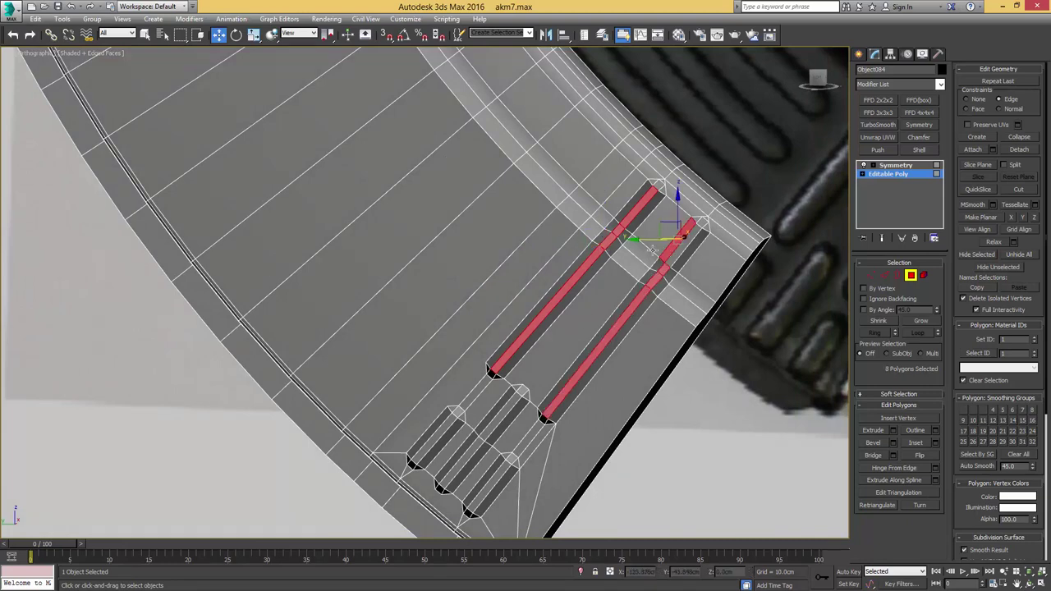
pyautogui.keyDown('ctrl'); pyautogui.click(668, 251); pyautogui.keyUp('ctrl')
pyautogui.keyDown('ctrl'); pyautogui.click(672, 256); pyautogui.keyUp('ctrl')
# Step: Add the ridge polygons of the three short ribs and grow the selection to cover all five ribs
pyautogui.moveTo(523, 362); pyautogui.dragTo(578, 250, button='middle')
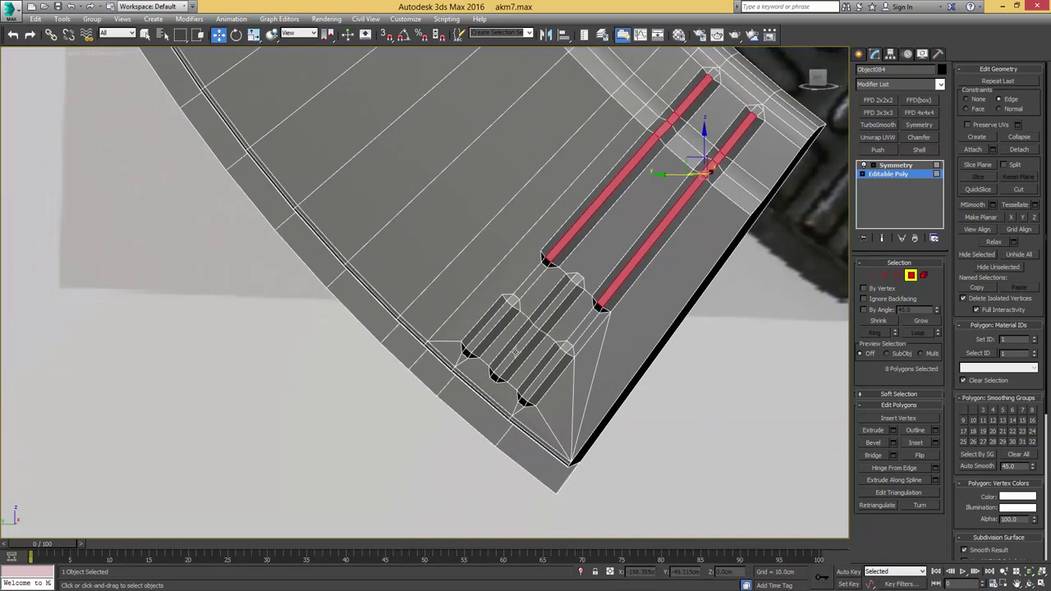
pyautogui.keyDown('ctrl'); pyautogui.click(517, 351); pyautogui.keyUp('ctrl')
pyautogui.keyDown('ctrl'); pyautogui.click(566, 291); pyautogui.keyUp('ctrl')
pyautogui.keyDown('ctrl'); pyautogui.click(488, 335); pyautogui.keyUp('ctrl')
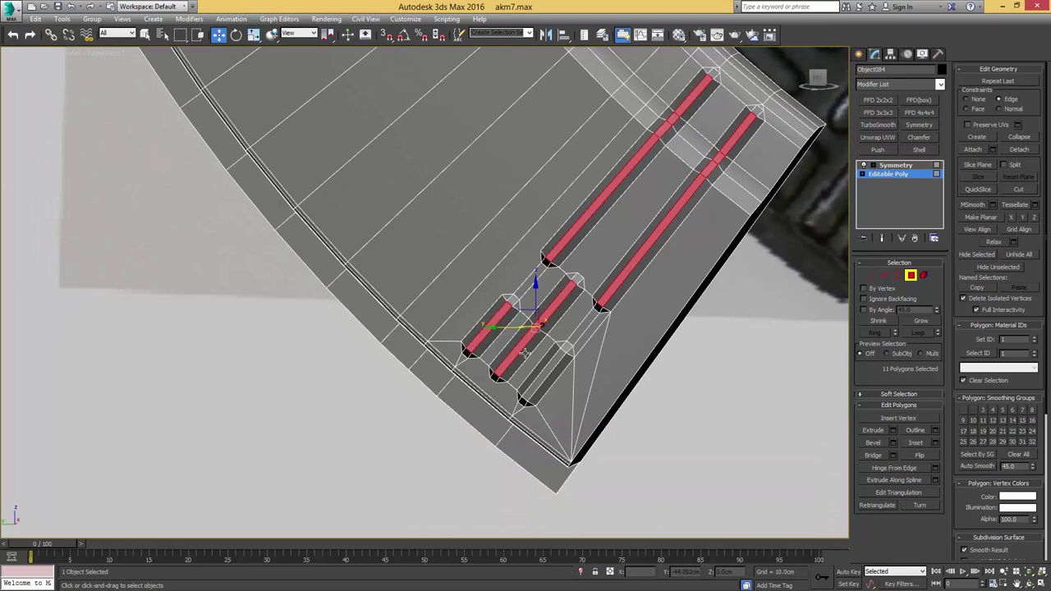
pyautogui.keyDown('ctrl'); pyautogui.click(549, 367); pyautogui.keyUp('ctrl')
pyautogui.click(920, 322)
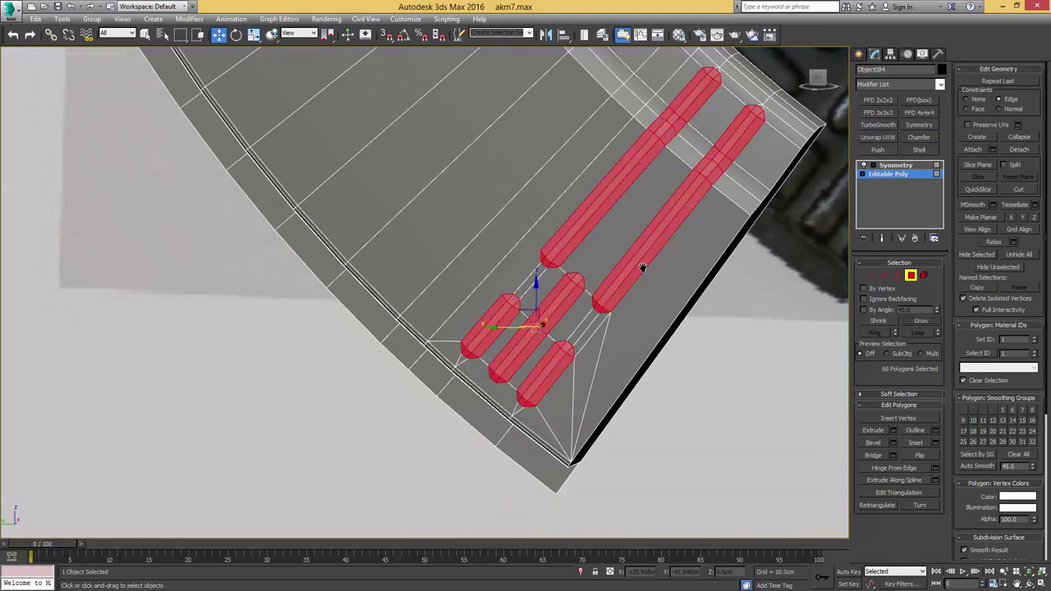
# Step: Clear the smoothing groups of the selected rib polygons and assign them smoothing group 22
pyautogui.moveTo(643, 267); pyautogui.dragTo(617, 338, button='middle')
pyautogui.click(1009, 456)
pyautogui.click(1012, 432)
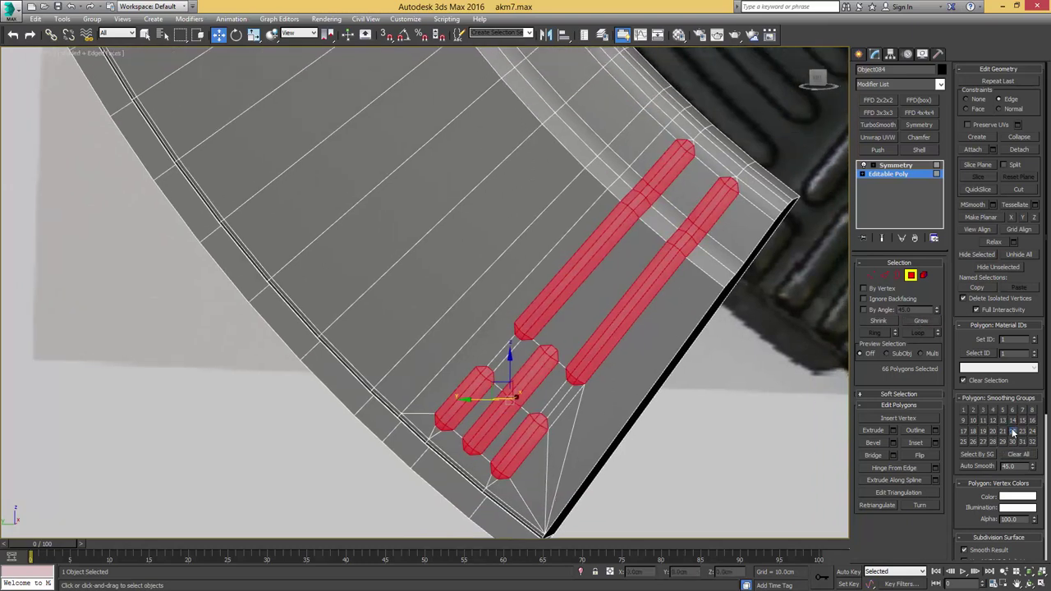
pyautogui.press('4')
# Step: Examine the shading of the ribs on the magazine without edge display, then with the edges shown and the magazine selected
pyautogui.scroll(-5, 695, 302)
pyautogui.scroll(-2, 695, 302)
pyautogui.click(643, 444)
pyautogui.press('F4')
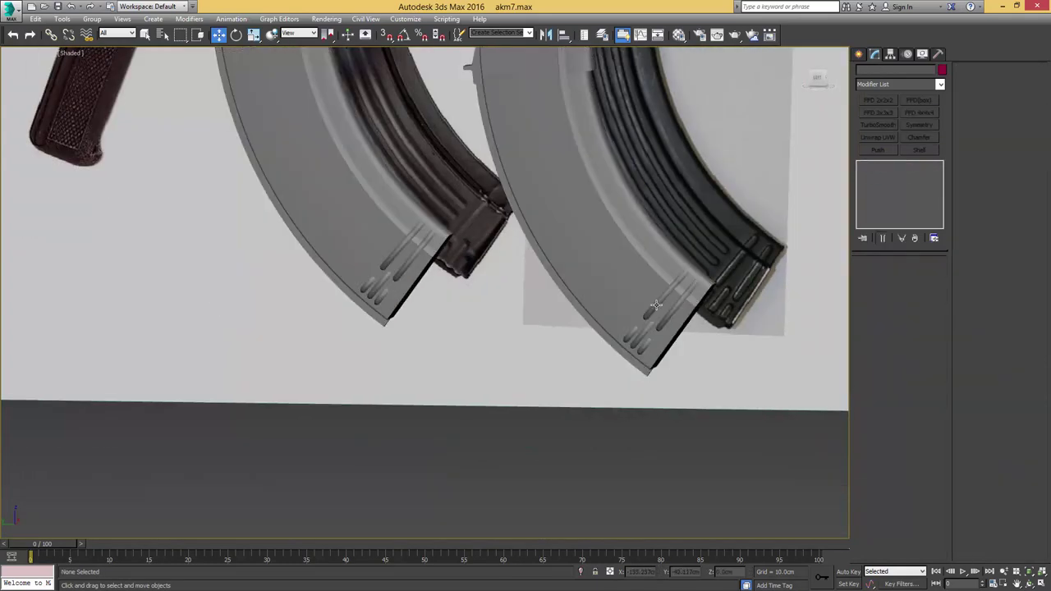
pyautogui.moveTo(617, 284); pyautogui.dragTo(610, 332, button='middle')
pyautogui.scroll(5, 662, 331)
pyautogui.press('F4')
pyautogui.click(665, 331)
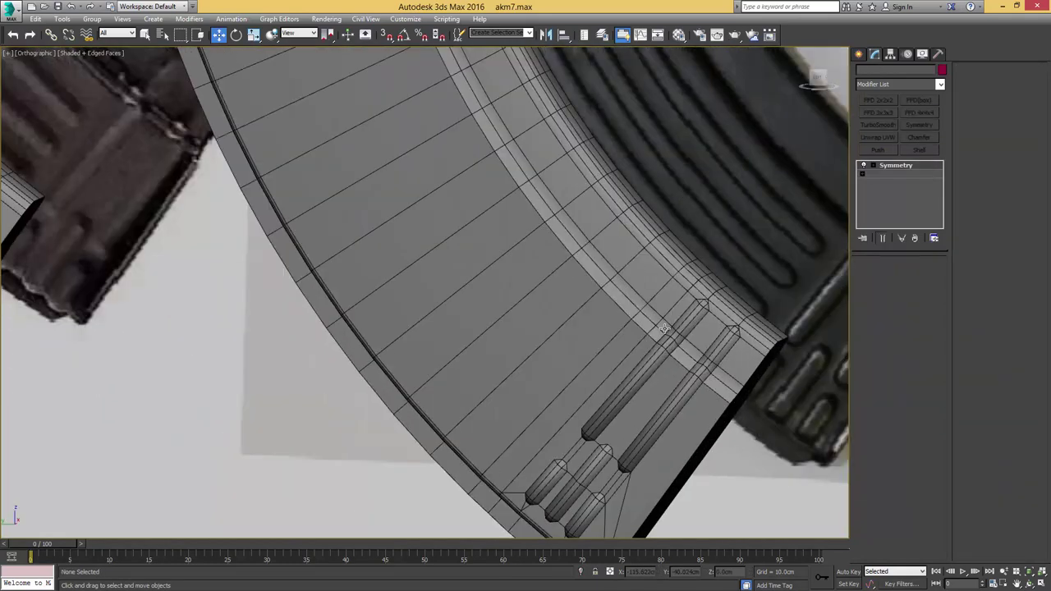
pyautogui.scroll(3, 669, 327)
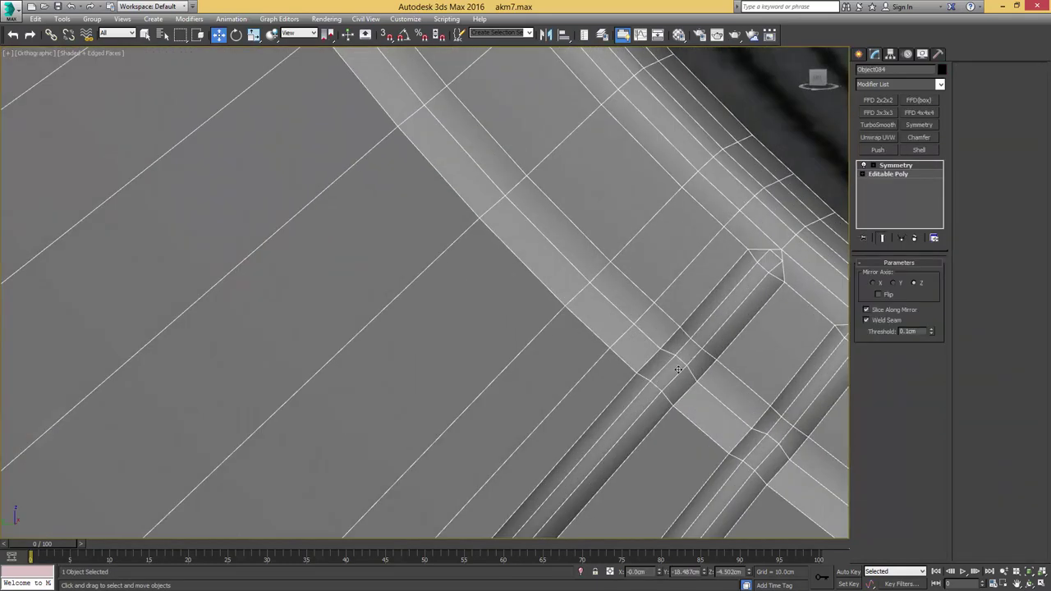
# Step: Select the polygons of the first long rib where it crosses the curved band of the magazine
pyautogui.click(889, 176)
pyautogui.press('4')
pyautogui.moveTo(663, 360); pyautogui.dragTo(627, 298, button='middle')
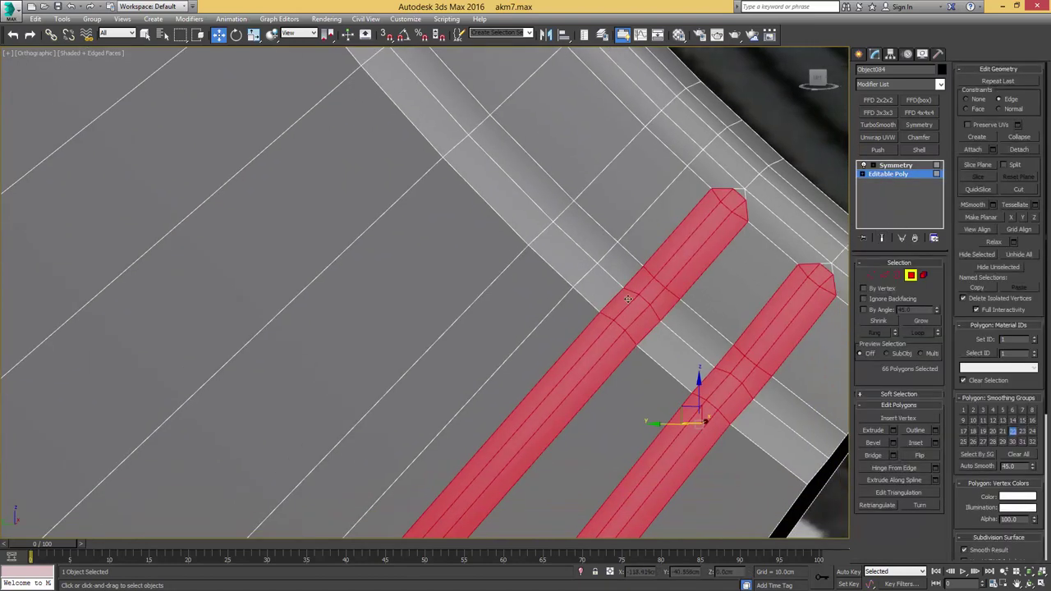
pyautogui.click(634, 312)
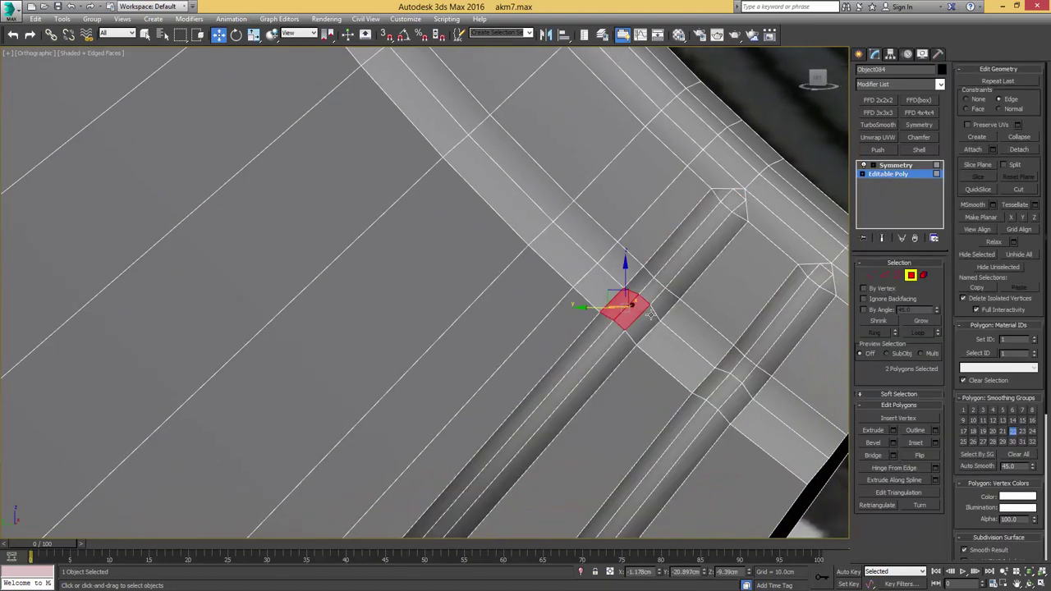
pyautogui.keyDown('ctrl'); pyautogui.click(649, 319); pyautogui.keyUp('ctrl')
pyautogui.keyDown('ctrl'); pyautogui.click(664, 303); pyautogui.keyUp('ctrl')
pyautogui.keyDown('ctrl'); pyautogui.click(653, 291); pyautogui.keyUp('ctrl')
pyautogui.keyDown('ctrl'); pyautogui.click(640, 281); pyautogui.keyUp('ctrl')
# Step: Add the polygons where the second long rib crosses the curved band to the selection
pyautogui.keyDown('ctrl'); pyautogui.click(713, 387); pyautogui.keyUp('ctrl')
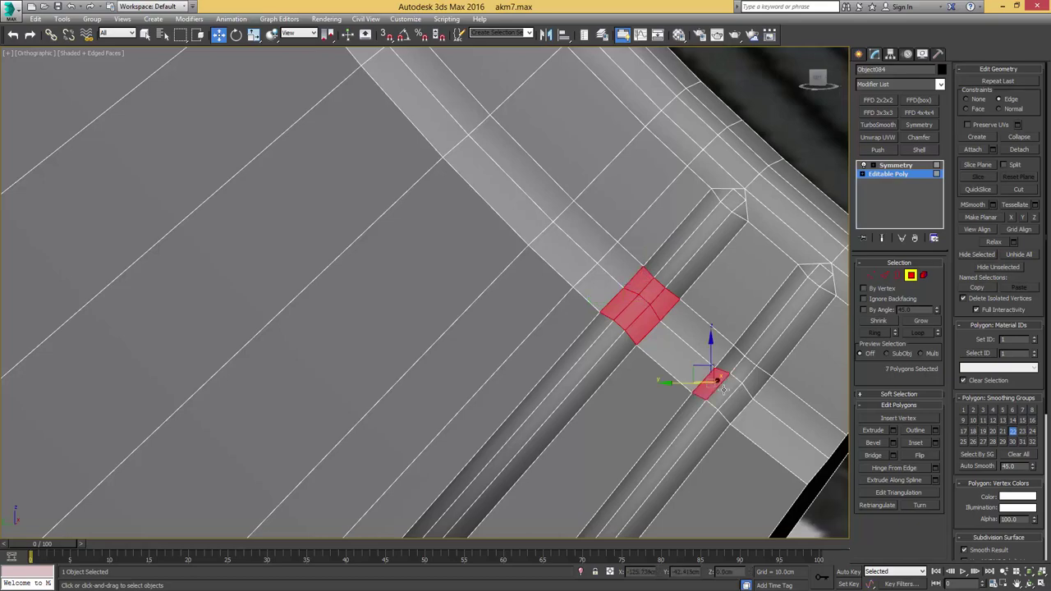
pyautogui.keyDown('ctrl'); pyautogui.click(723, 390); pyautogui.keyUp('ctrl')
pyautogui.keyDown('ctrl'); pyautogui.click(734, 401); pyautogui.keyUp('ctrl')
pyautogui.keyDown('ctrl'); pyautogui.click(749, 382); pyautogui.keyUp('ctrl')
pyautogui.keyDown('ctrl'); pyautogui.click(742, 372); pyautogui.keyUp('ctrl')
pyautogui.keyDown('ctrl'); pyautogui.click(732, 364); pyautogui.keyUp('ctrl')
# Step: Move the selected rib crossing polygons from smoothing group 22 to smoothing group 21 and leave polygon editing
pyautogui.keyDown('alt'); pyautogui.moveTo(732, 364); pyautogui.dragTo(790, 388, button='middle'); pyautogui.keyUp('alt')
pyautogui.click(1013, 432)
pyautogui.click(1002, 434)
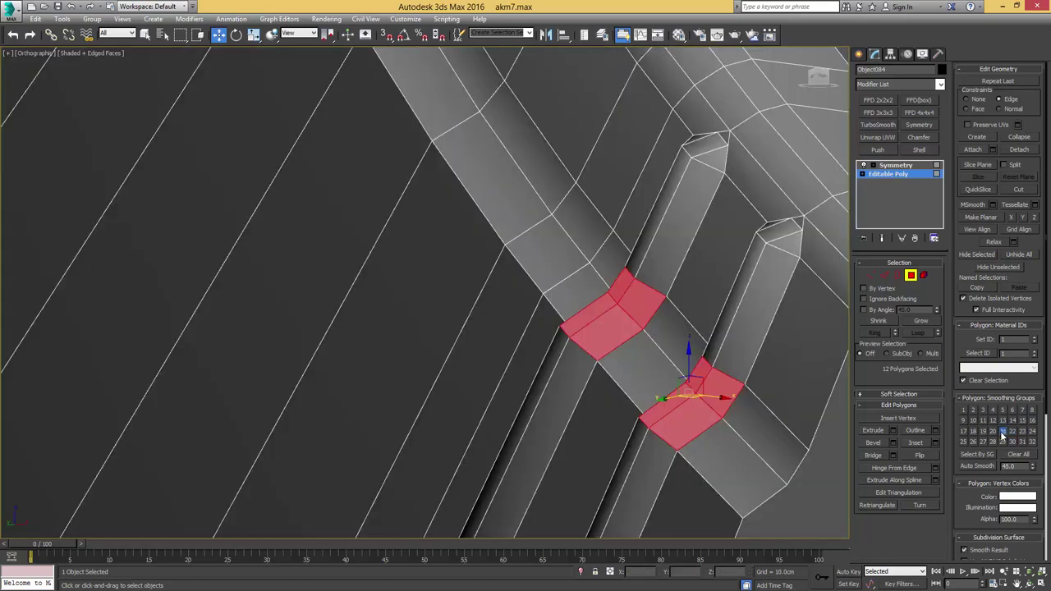
pyautogui.press('4')
pyautogui.scroll(-6, 666, 332)
pyautogui.keyDown('alt'); pyautogui.moveTo(612, 316); pyautogui.dragTo(740, 345, button='middle'); pyautogui.keyUp('alt')
pyautogui.scroll(-2, 730, 336)
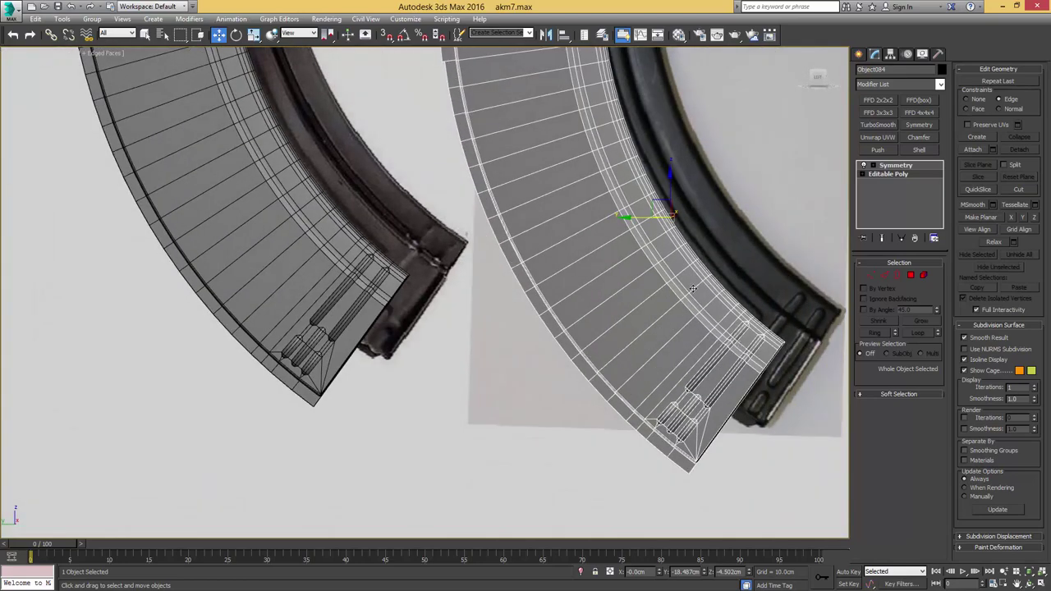
# Step: Connect the upper end vertex of the middle short rib to the first long rib's vertex at the curved band
pyautogui.press('F4')
pyautogui.moveTo(693, 288)
pyautogui.mouseDown(button='middle')
pyautogui.moveTo(646, 303)
pyautogui.moveTo(640, 342)
pyautogui.mouseUp(button='middle')
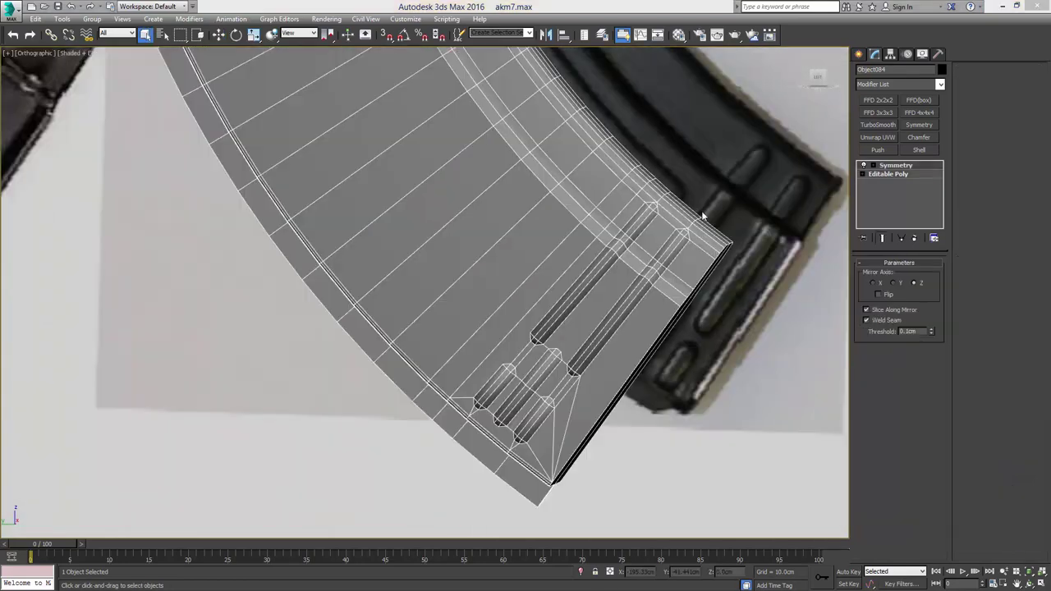
pyautogui.keyDown('alt'); pyautogui.moveTo(706, 214); pyautogui.dragTo(663, 228, button='middle'); pyautogui.keyUp('alt')
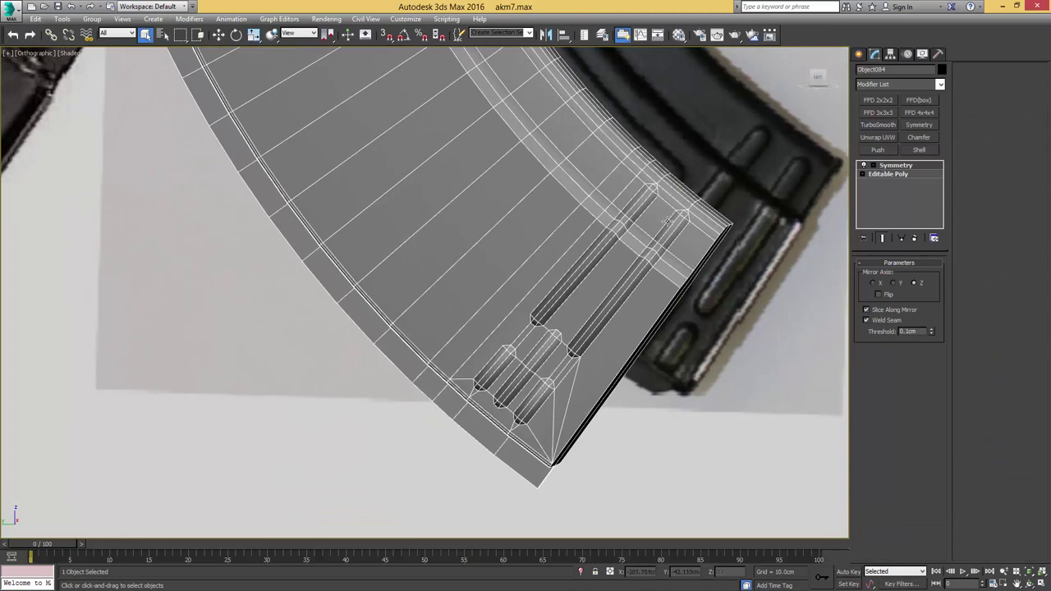
pyautogui.scroll(2, 663, 228)
pyautogui.click(884, 176)
pyautogui.press('1')
pyautogui.moveTo(585, 337); pyautogui.dragTo(627, 263, button='middle')
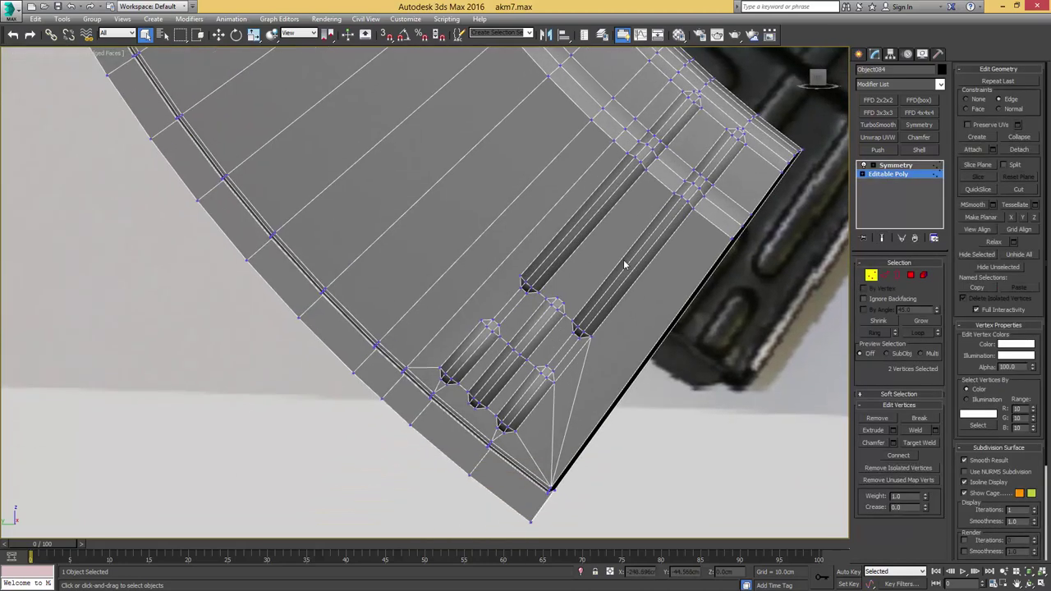
pyautogui.click(559, 296)
pyautogui.click(565, 305)
pyautogui.keyDown('ctrl'); pyautogui.click(675, 195); pyautogui.keyUp('ctrl')
pyautogui.hotkey('ctrl', 'shift', 'e')
# Step: Connect the upper end vertex of the first short rib to the lower end vertex of the first long rib
pyautogui.moveTo(599, 312); pyautogui.dragTo(670, 336, button='middle')
pyautogui.click(558, 349)
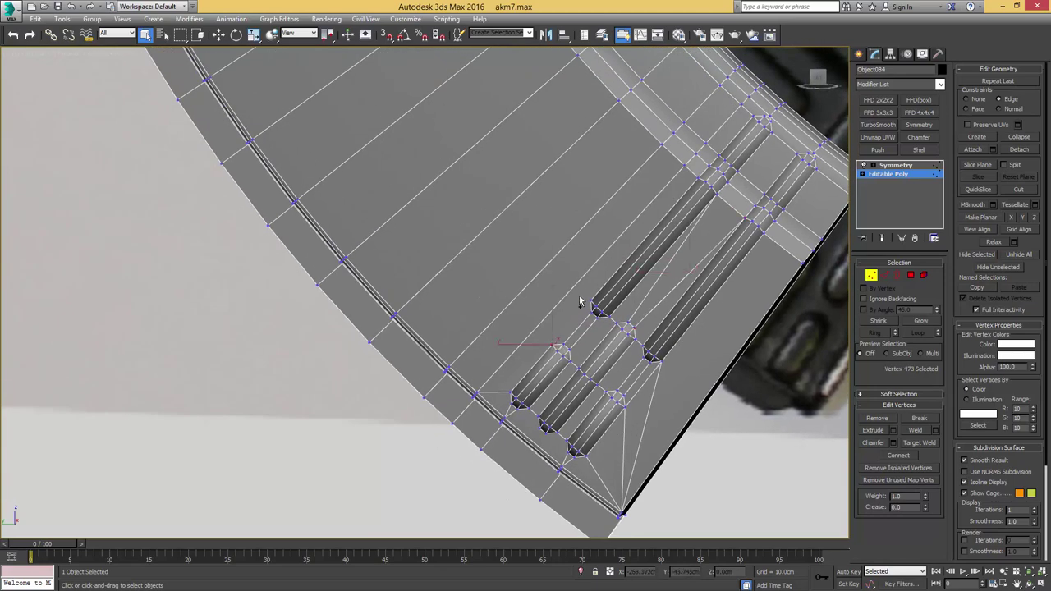
pyautogui.keyDown('ctrl'); pyautogui.click(590, 300); pyautogui.keyUp('ctrl')
pyautogui.hotkey('ctrl', 'shift', 'e')
pyautogui.moveTo(540, 418); pyautogui.dragTo(562, 319, button='middle')
# Step: Connect the lower end vertex of the middle short rib to the vertex on the magazine's outer border line
pyautogui.scroll(3, 555, 318)
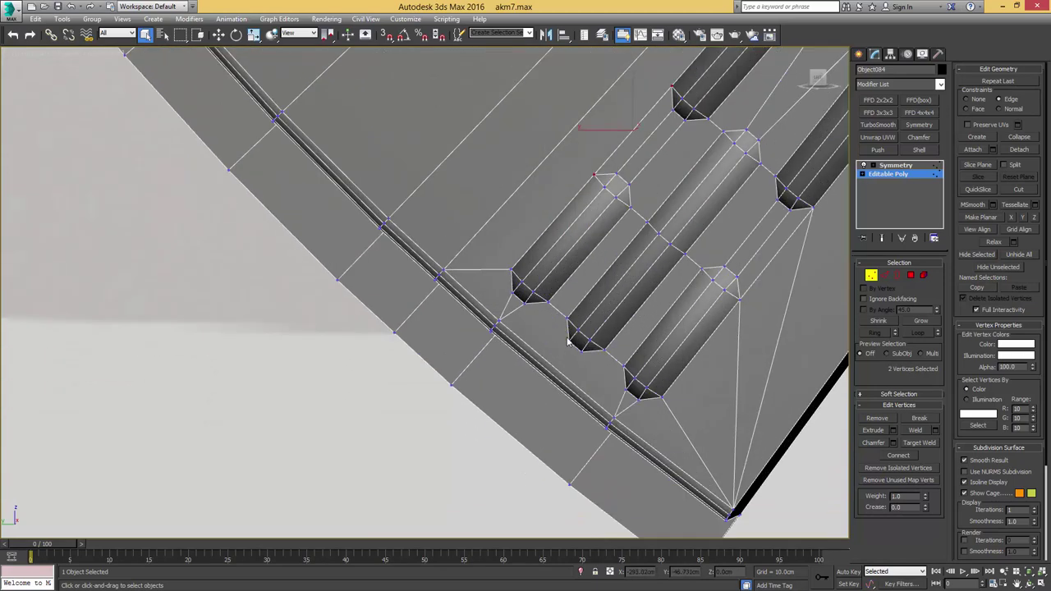
pyautogui.click(568, 341)
pyautogui.keyDown('ctrl'); pyautogui.click(574, 342); pyautogui.keyUp('ctrl')
pyautogui.click(581, 355)
pyautogui.keyDown('ctrl'); pyautogui.click(613, 420); pyautogui.keyUp('ctrl')
pyautogui.hotkey('ctrl', 'shift', 'e')
pyautogui.moveTo(676, 301); pyautogui.dragTo(656, 340, button='middle')
pyautogui.scroll(-4, 656, 340)
pyautogui.moveTo(706, 252); pyautogui.dragTo(622, 375, button='middle')
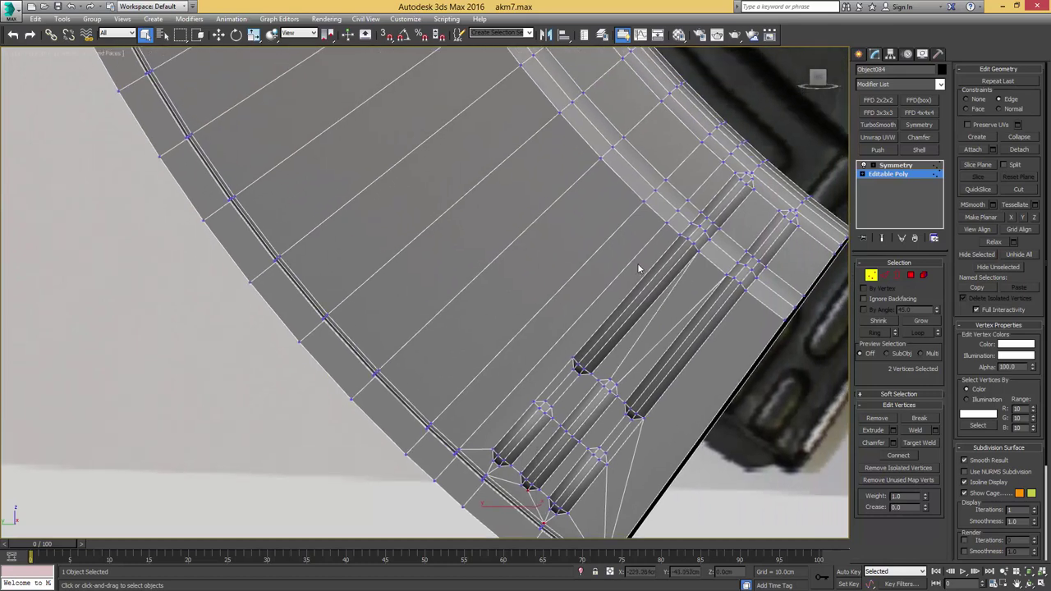
# Step: Leave vertex editing and examine the reference's long curved ribs through the magazine body in the left view
pyautogui.moveTo(676, 191); pyautogui.dragTo(678, 286, button='middle')
pyautogui.scroll(-2, 678, 286)
pyautogui.scroll(-4, 660, 271)
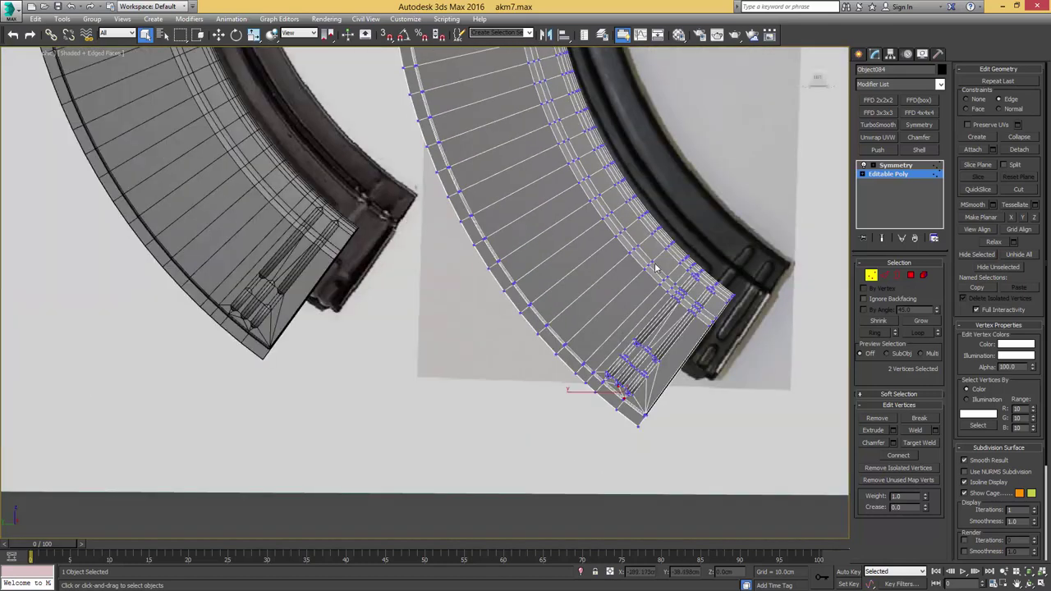
pyautogui.press('1')
pyautogui.press('l')
pyautogui.moveTo(488, 279); pyautogui.dragTo(587, 211, button='middle')
pyautogui.scroll(2, 590, 267)
pyautogui.scroll(2, 589, 267)
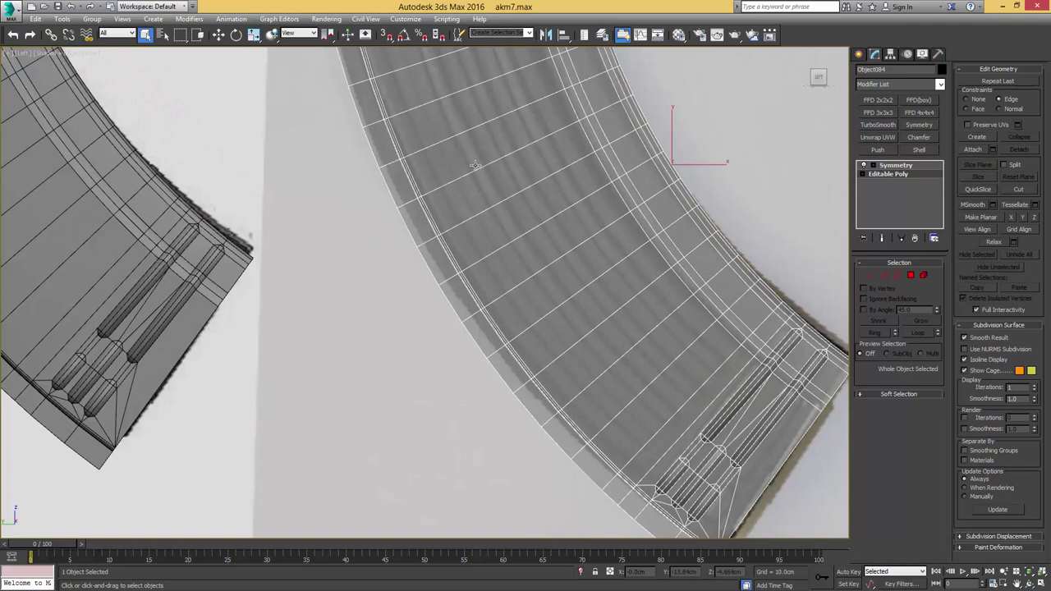
pyautogui.moveTo(475, 165); pyautogui.dragTo(594, 415, button='middle')
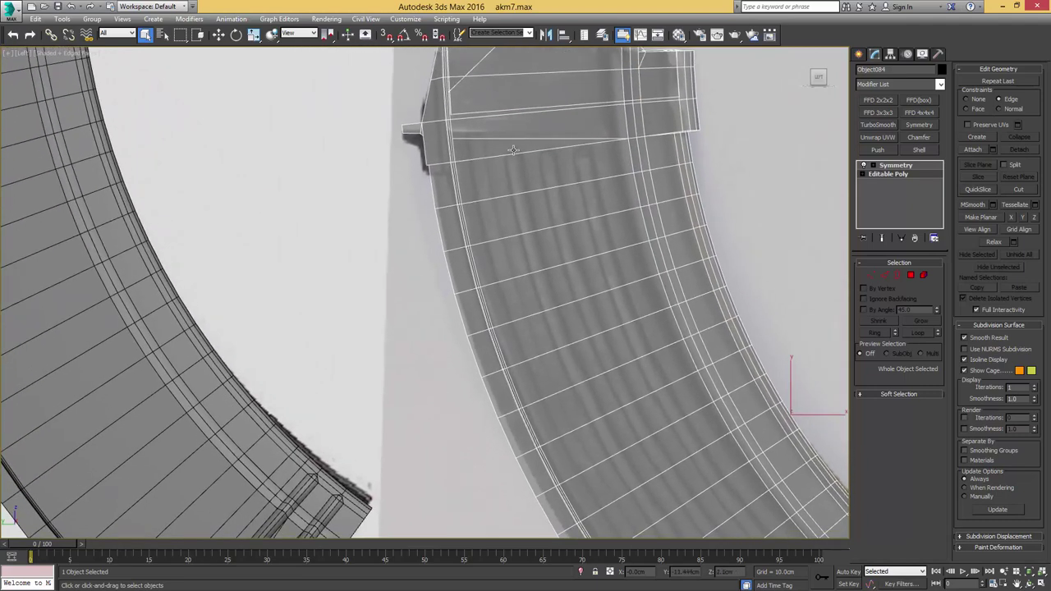
pyautogui.scroll(-2, 582, 156)
pyautogui.moveTo(599, 243); pyautogui.dragTo(567, 228, button='middle')
# Step: Select the ring of cross edges along the magazine's side face, from the upper collar down to the lower ribs
pyautogui.press('2')
pyautogui.click(553, 259)
pyautogui.hotkey('alt', 'r')
pyautogui.scroll(2, 482, 147)
pyautogui.hotkey('alt', 'x')
pyautogui.keyDown('ctrl'); pyautogui.click(456, 136); pyautogui.keyUp('ctrl')
pyautogui.scroll(-3, 495, 162)
pyautogui.press('l')
pyautogui.moveTo(489, 261); pyautogui.dragTo(540, 179, button='middle')
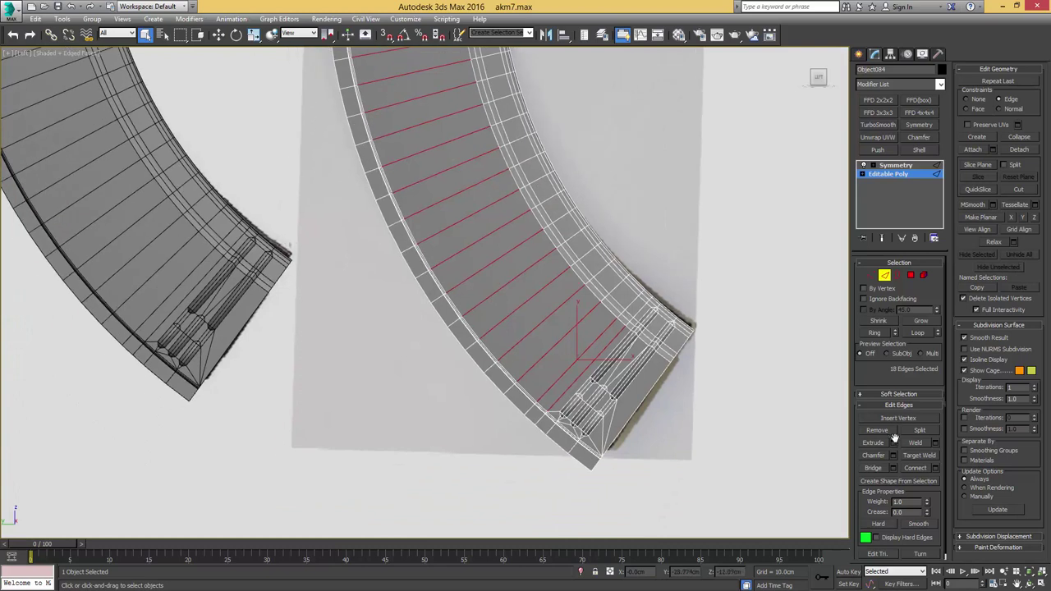
# Step: Connect the selected cross edges with 4 segments
pyautogui.click(935, 468)
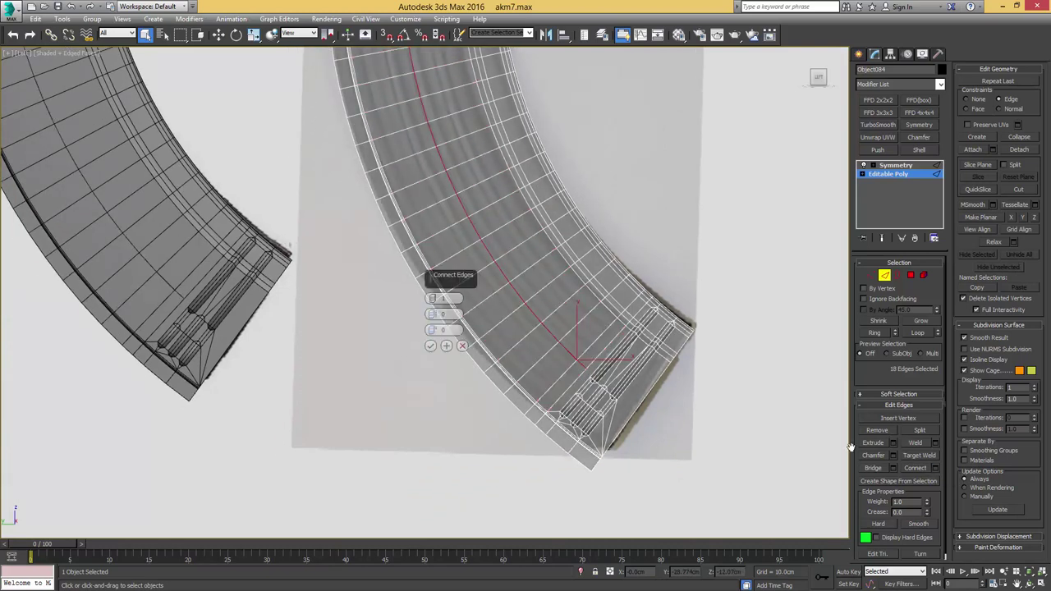
pyautogui.click(433, 296)
pyautogui.click(433, 297)
pyautogui.click(433, 297)
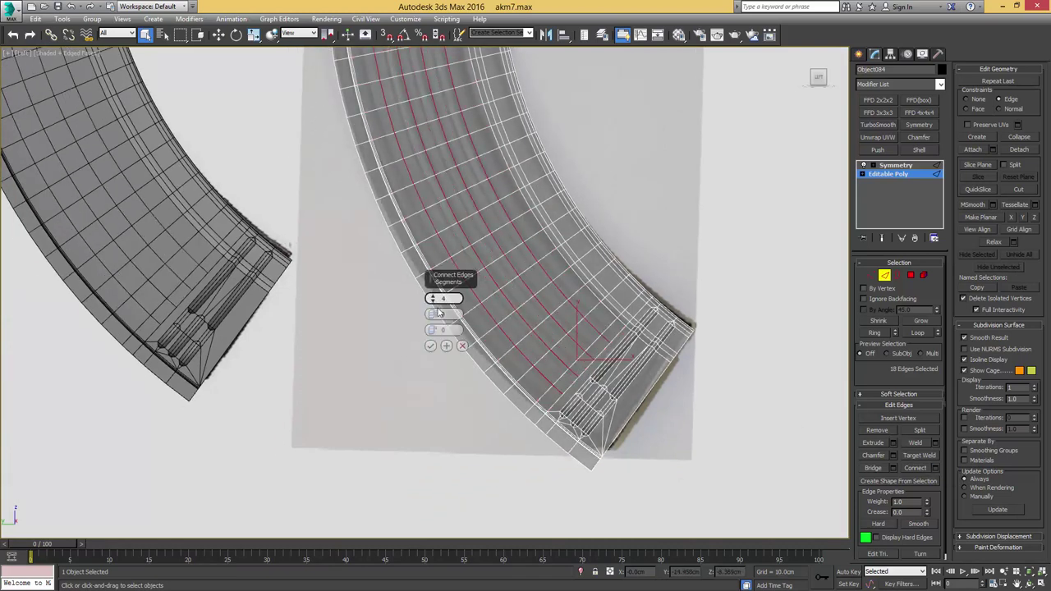
pyautogui.click(431, 346)
# Step: Select the three new lengthwise edge loops nearest the inner curve, leaving out the edges at their upper and lower ends
pyautogui.scroll(3, 526, 322)
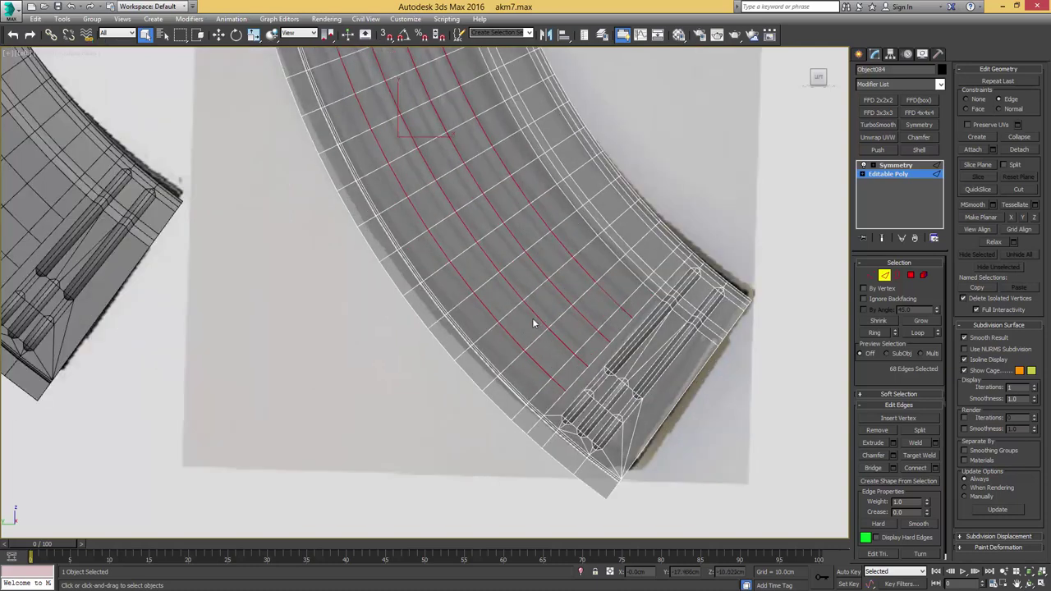
pyautogui.doubleClick(534, 312)
pyautogui.keyDown('ctrl'); pyautogui.doubleClick(560, 296); pyautogui.keyUp('ctrl')
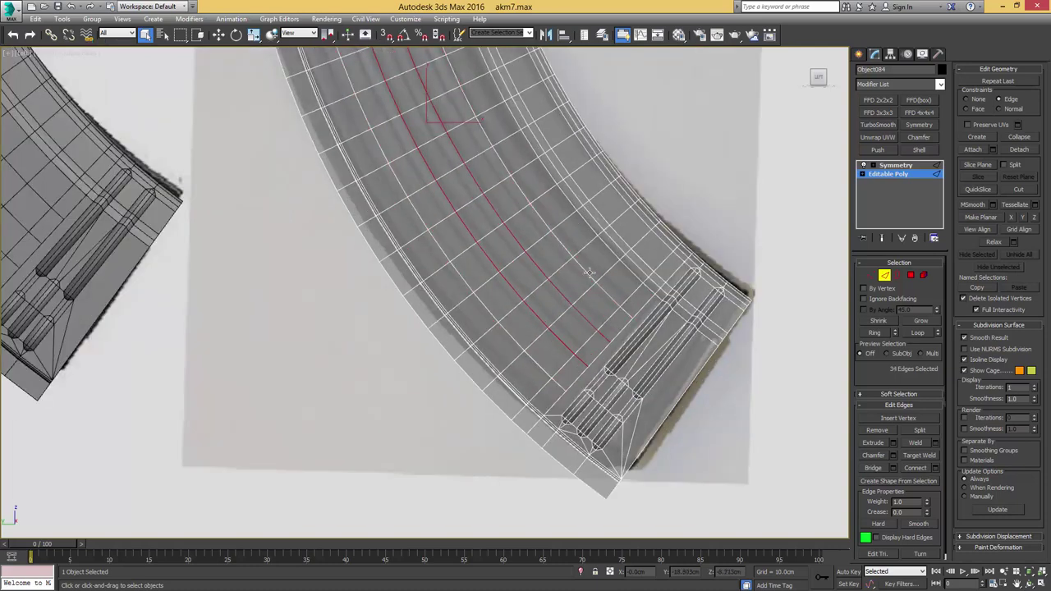
pyautogui.keyDown('ctrl'); pyautogui.doubleClick(589, 273); pyautogui.keyUp('ctrl')
pyautogui.moveTo(497, 205); pyautogui.dragTo(575, 400, button='middle')
pyautogui.moveTo(685, 511); pyautogui.dragTo(631, 364, button='middle')
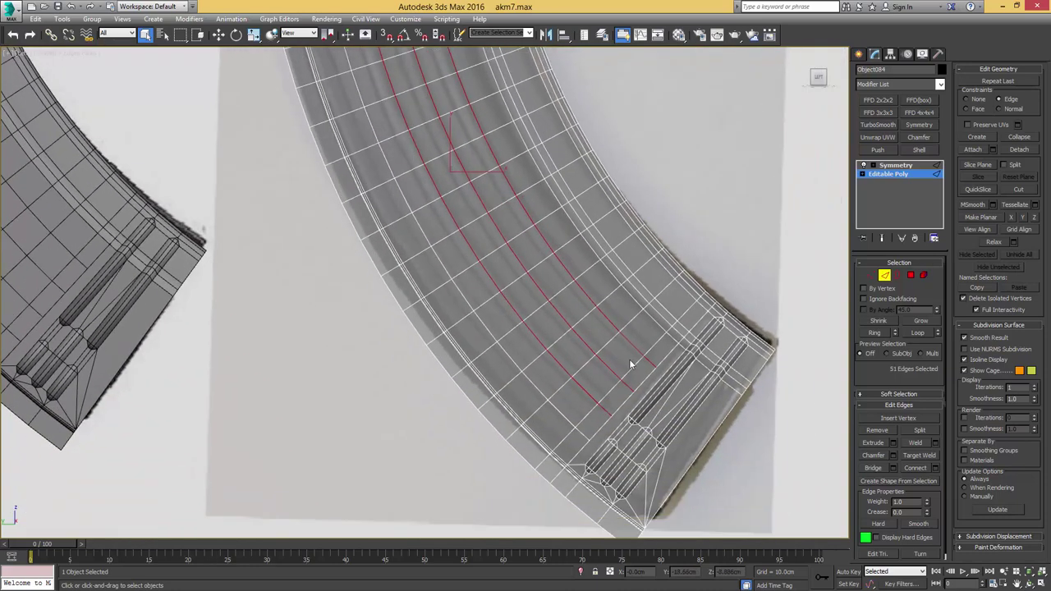
pyautogui.keyDown('alt'); pyautogui.click(661, 368); pyautogui.keyUp('alt')
pyautogui.keyDown('alt'); pyautogui.click(610, 413); pyautogui.keyUp('alt')
pyautogui.moveTo(501, 211); pyautogui.dragTo(626, 388, button='middle')
pyautogui.moveTo(512, 219); pyautogui.dragTo(537, 316, button='middle')
pyautogui.scroll(2, 495, 181)
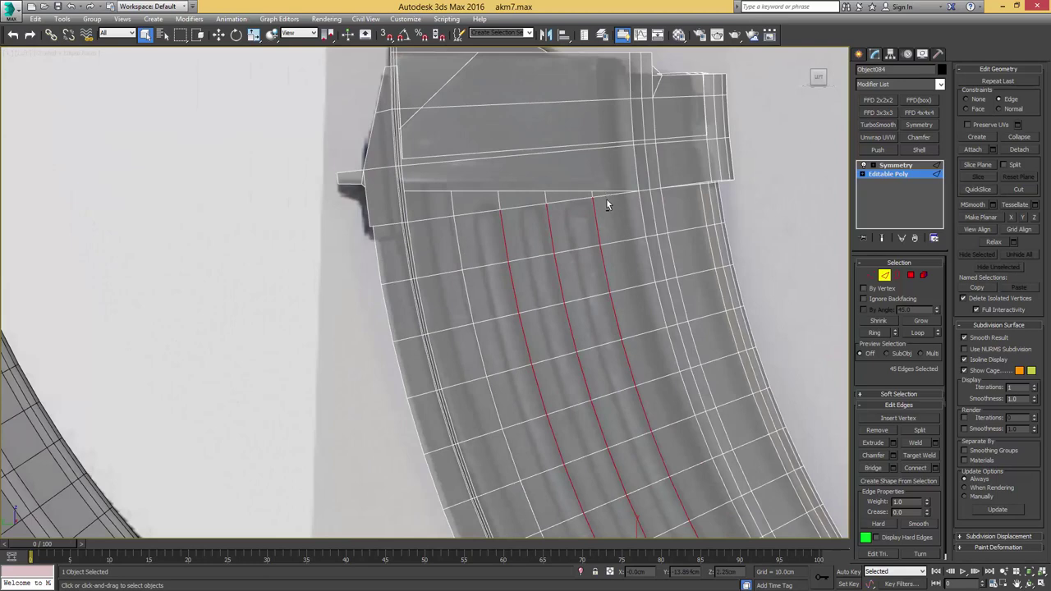
# Step: Extrude the three selected edge lines with a height of 0.198 cm and a width of 0.173 cm
pyautogui.click(893, 443)
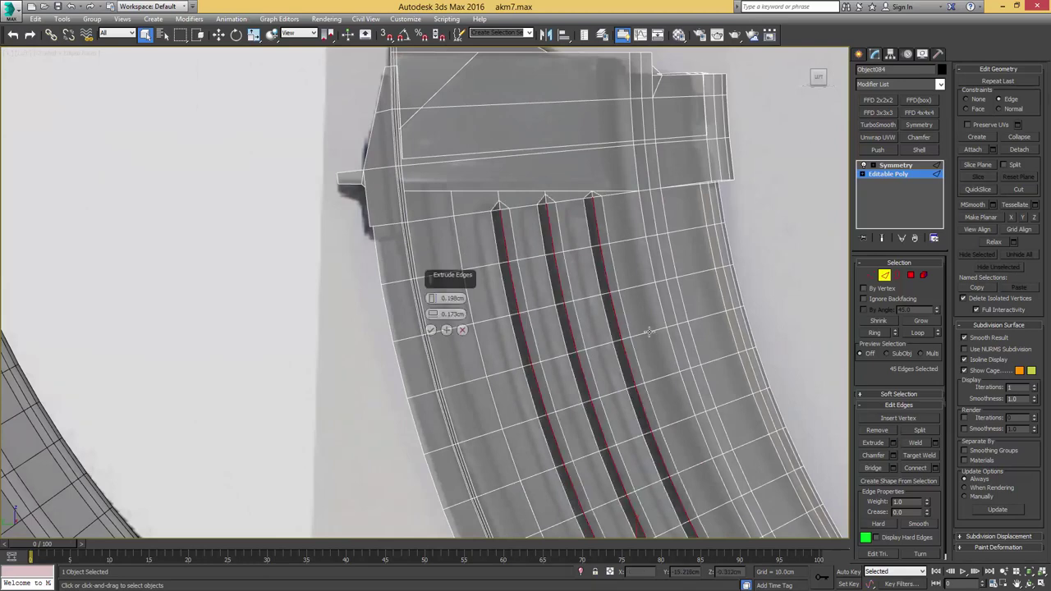
pyautogui.moveTo(575, 376); pyautogui.dragTo(581, 324, button='middle')
pyautogui.click(430, 330)
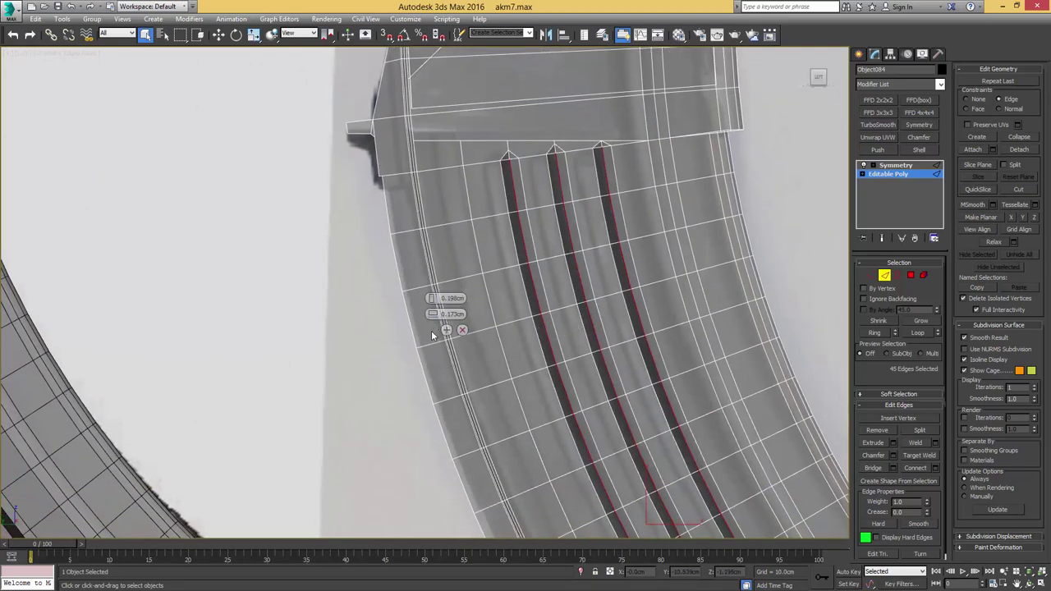
# Step: Remove the surplus edges beyond the lower and upper ends of the three extruded ribs from the selection
pyautogui.moveTo(582, 367)
pyautogui.mouseDown(button='middle')
pyautogui.moveTo(585, 322)
pyautogui.moveTo(552, 247)
pyautogui.mouseUp(button='middle')
pyautogui.moveTo(624, 398); pyautogui.dragTo(548, 270, button='middle')
pyautogui.moveTo(614, 367); pyautogui.dragTo(544, 282, button='middle')
pyautogui.moveTo(691, 440); pyautogui.dragTo(690, 382, button='middle')
pyautogui.keyDown('alt'); pyautogui.click(667, 400); pyautogui.keyUp('alt')
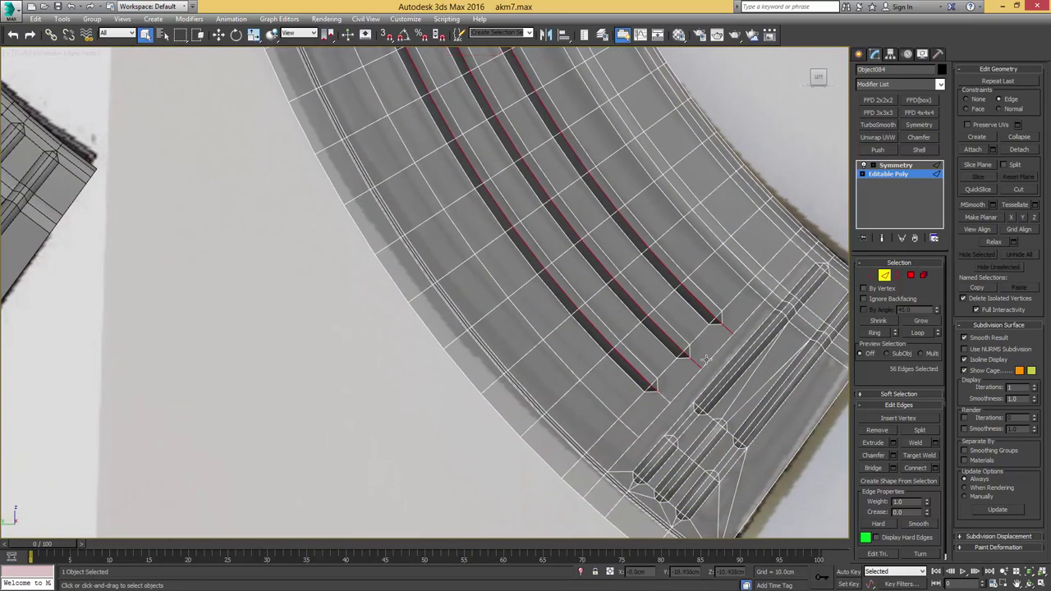
pyautogui.moveTo(520, 212); pyautogui.dragTo(574, 337, button='middle')
pyautogui.moveTo(497, 95)
pyautogui.mouseDown(button='middle')
pyautogui.moveTo(552, 220)
pyautogui.moveTo(574, 320)
pyautogui.mouseUp(button='middle')
pyautogui.moveTo(477, 62); pyautogui.dragTo(521, 230, button='middle')
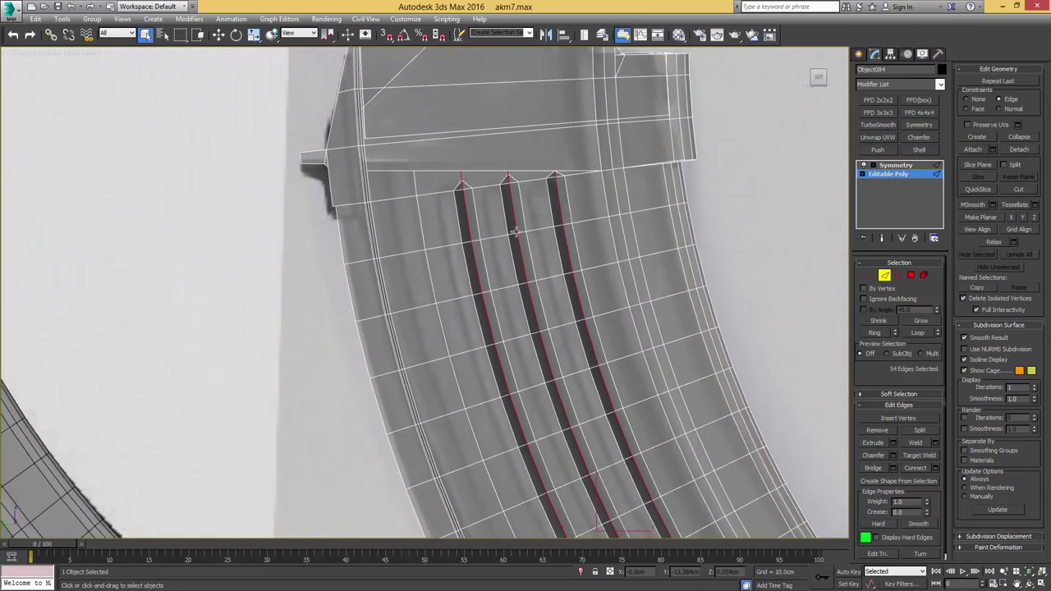
pyautogui.moveTo(495, 174); pyautogui.dragTo(522, 260, button='middle')
pyautogui.scroll(2, 522, 259)
pyautogui.moveTo(632, 261); pyautogui.dragTo(565, 268)
pyautogui.scroll(12, 606, 281)
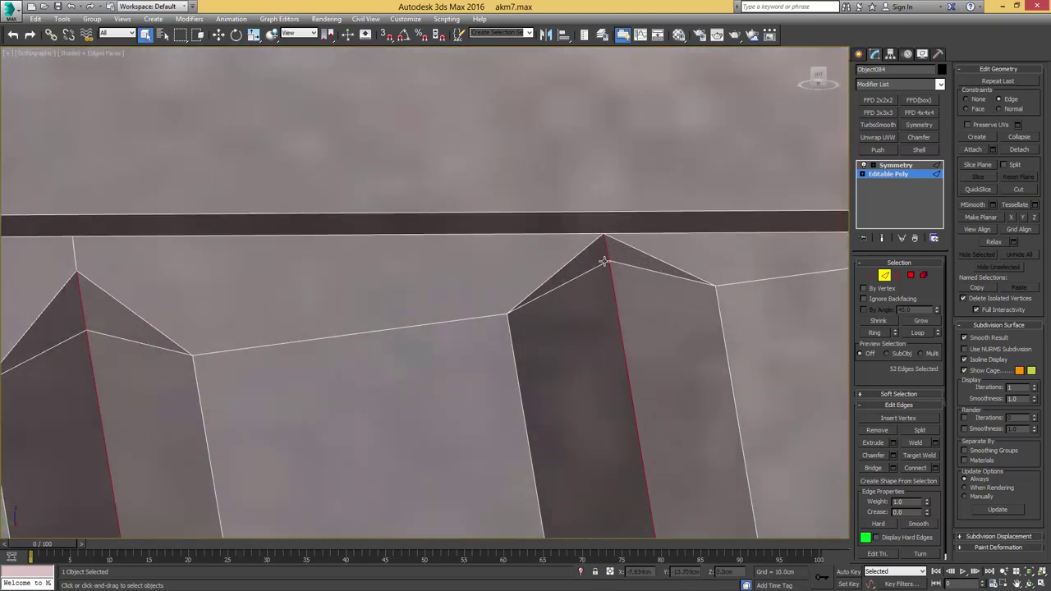
# Step: Chamfer the ridge edges of the three long curved ribs to give them narrow flat tops
pyautogui.scroll(-10, 604, 262)
pyautogui.moveTo(615, 322); pyautogui.dragTo(614, 281, button='middle')
pyautogui.hotkey('ctrl', 'shift', 'c')
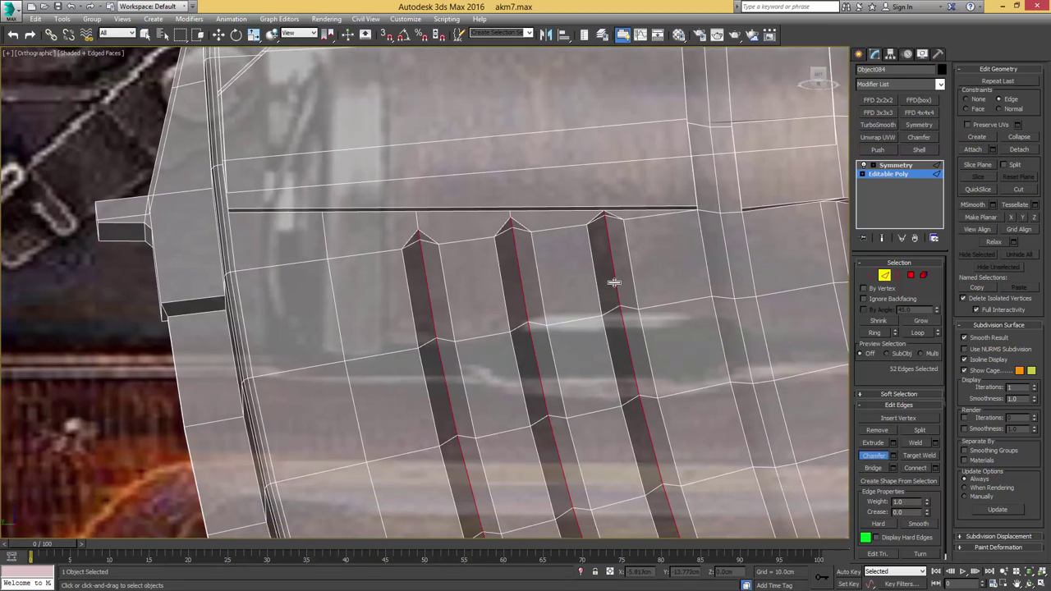
pyautogui.moveTo(614, 284); pyautogui.dragTo(624, 282)
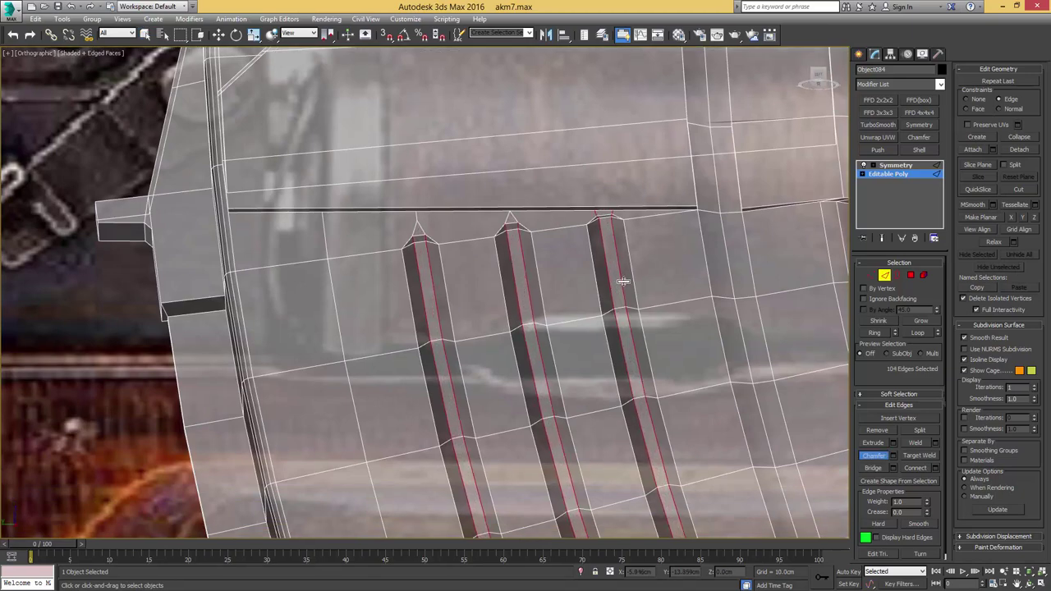
# Step: Examine the three chamfered ribs along the magazine's side and at their lower ends
pyautogui.scroll(-7, 624, 282)
pyautogui.moveTo(722, 484); pyautogui.dragTo(635, 320, button='middle')
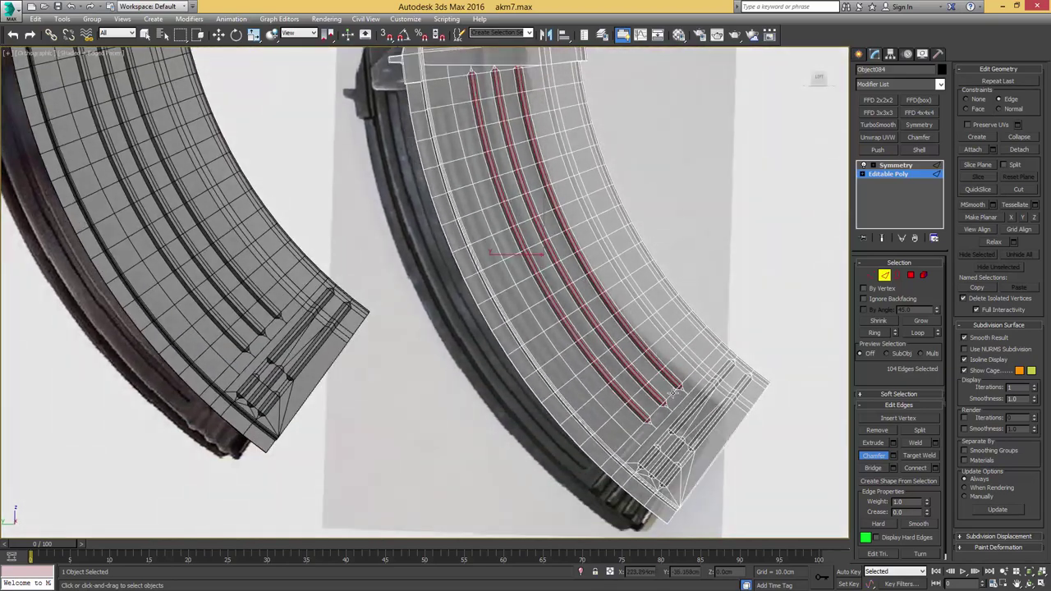
pyautogui.scroll(3, 672, 394)
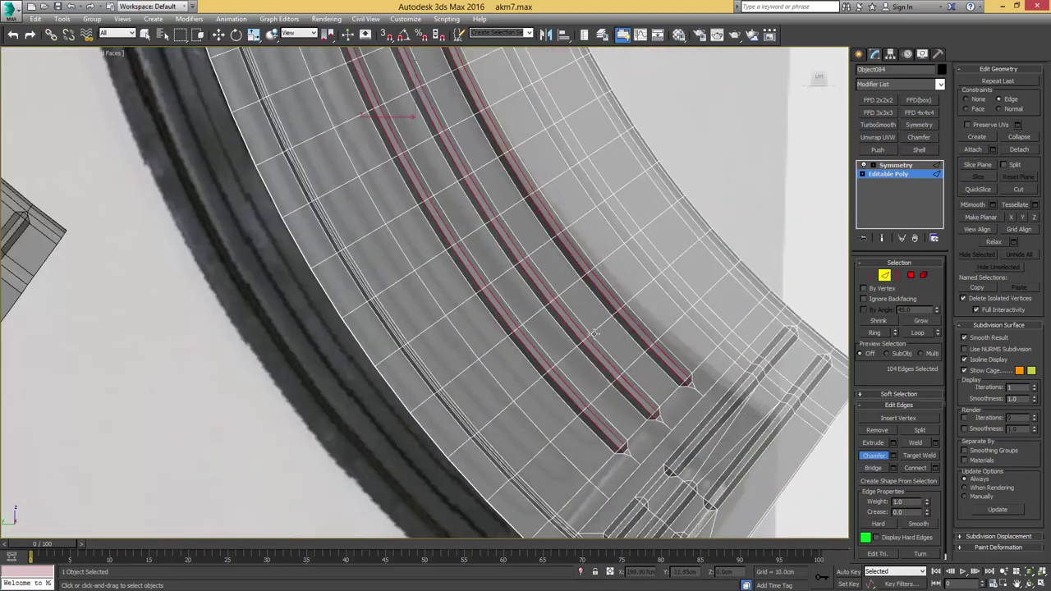
pyautogui.moveTo(587, 388); pyautogui.dragTo(646, 352, button='middle')
pyautogui.scroll(-3, 646, 351)
pyautogui.scroll(3, 646, 352)
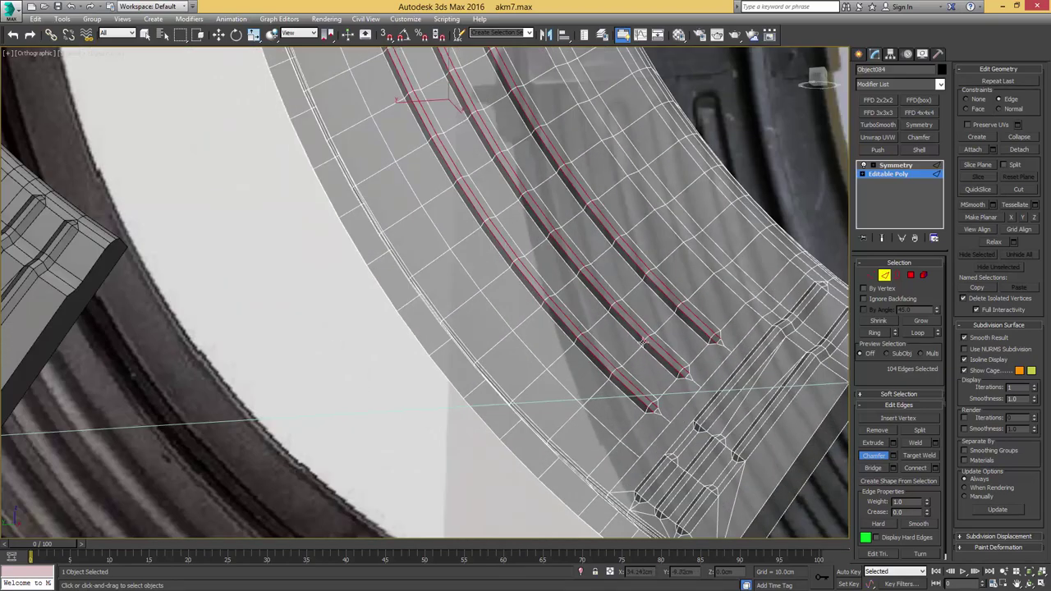
pyautogui.moveTo(558, 234); pyautogui.dragTo(607, 493, button='middle')
pyautogui.moveTo(484, 197); pyautogui.dragTo(551, 354, button='middle')
# Step: End the chamfer and select the remaining lengthwise edge loop near the outer curve, without its lower end edge
pyautogui.scroll(2, 497, 259)
pyautogui.moveTo(413, 323); pyautogui.dragTo(529, 279, button='middle')
pyautogui.press('q')
pyautogui.click(497, 259)
pyautogui.scroll(-5, 497, 260)
pyautogui.doubleClick(501, 279)
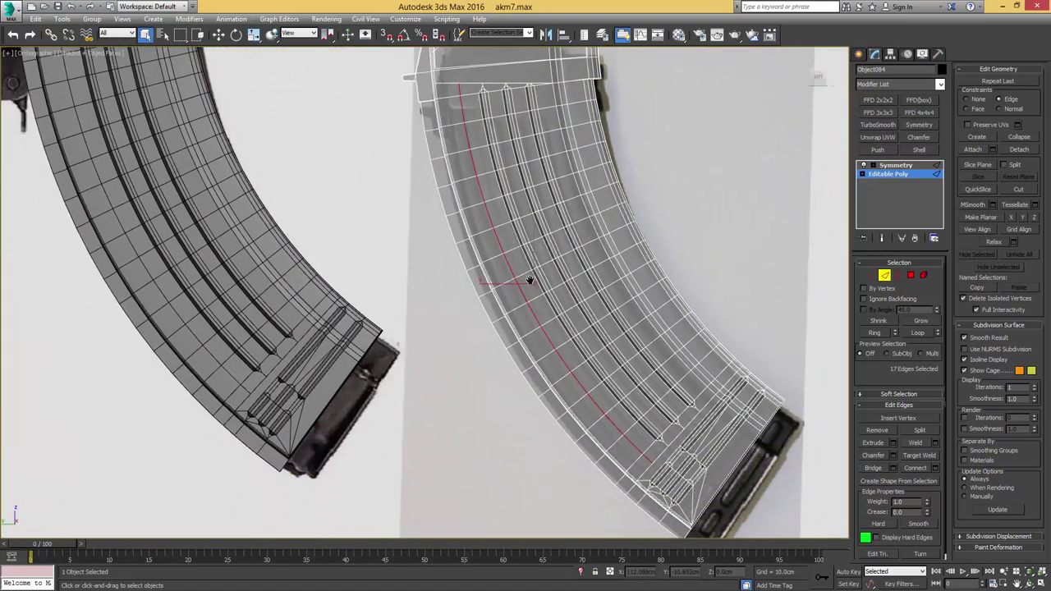
pyautogui.keyDown('alt'); pyautogui.click(646, 457); pyautogui.keyUp('alt')
pyautogui.moveTo(633, 419); pyautogui.dragTo(617, 389, button='middle')
# Step: Extrude the selected lengthwise edge loop near the outer curve inward as a groove, with height -0.153 cm and width 0.173 cm
pyautogui.press('l')
pyautogui.moveTo(466, 406); pyautogui.dragTo(494, 295, button='middle')
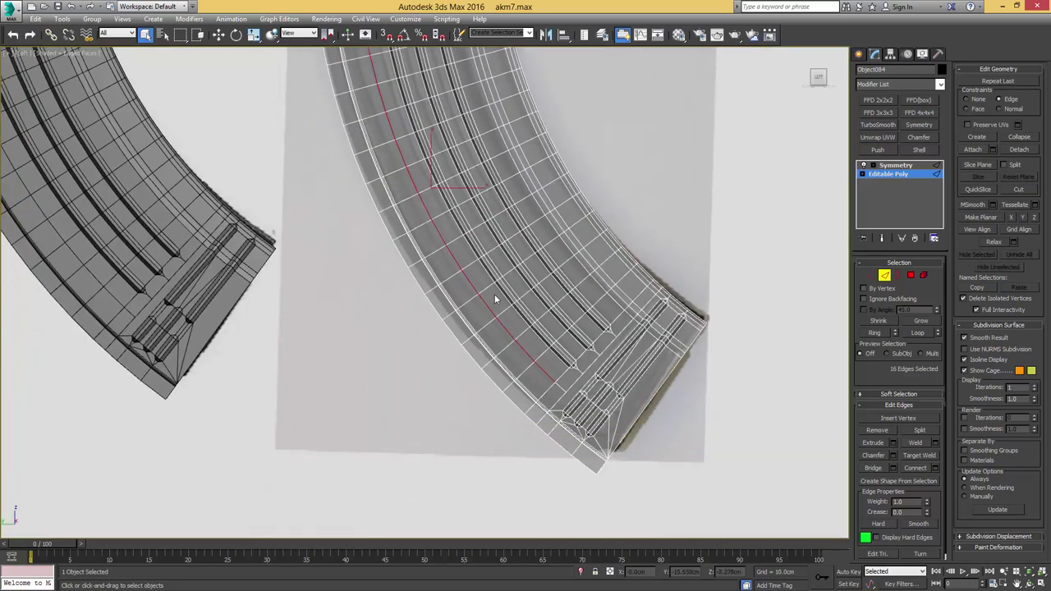
pyautogui.scroll(4, 495, 297)
pyautogui.scroll(2, 558, 258)
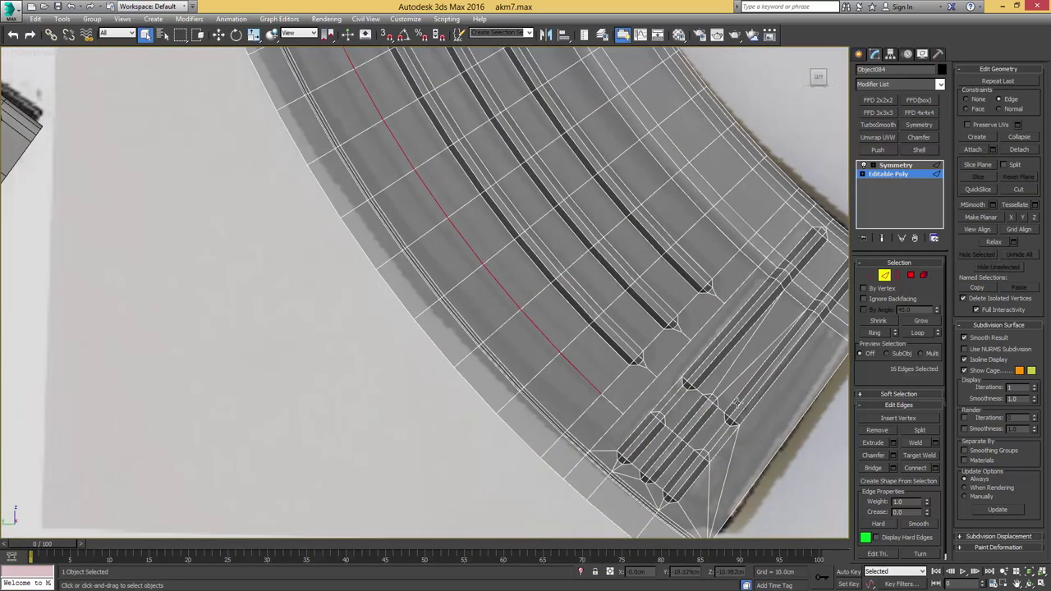
pyautogui.click(893, 442)
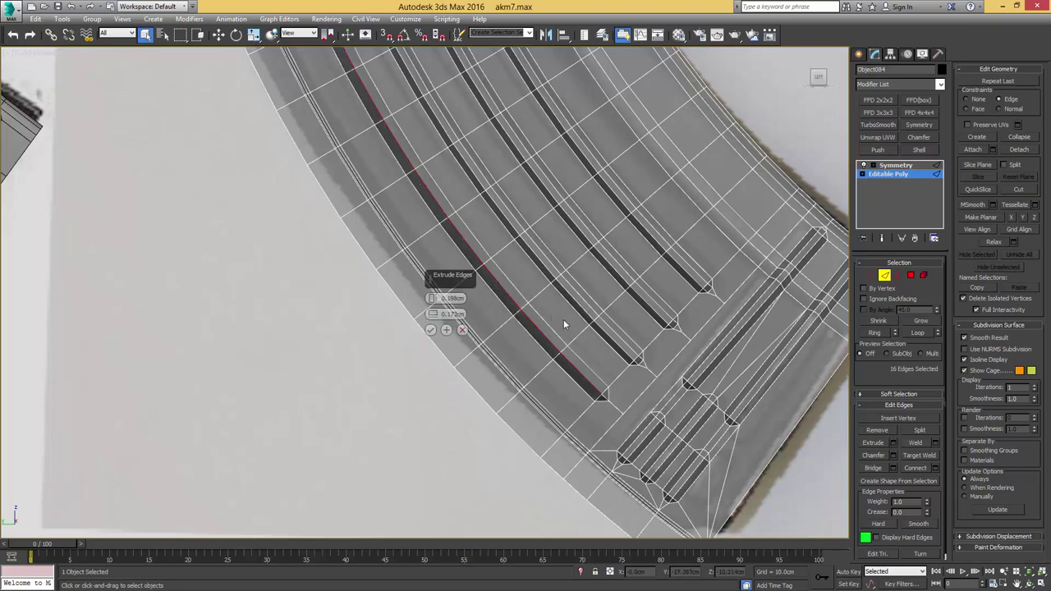
pyautogui.keyDown('alt'); pyautogui.moveTo(563, 321); pyautogui.dragTo(517, 321, button='middle'); pyautogui.keyUp('alt')
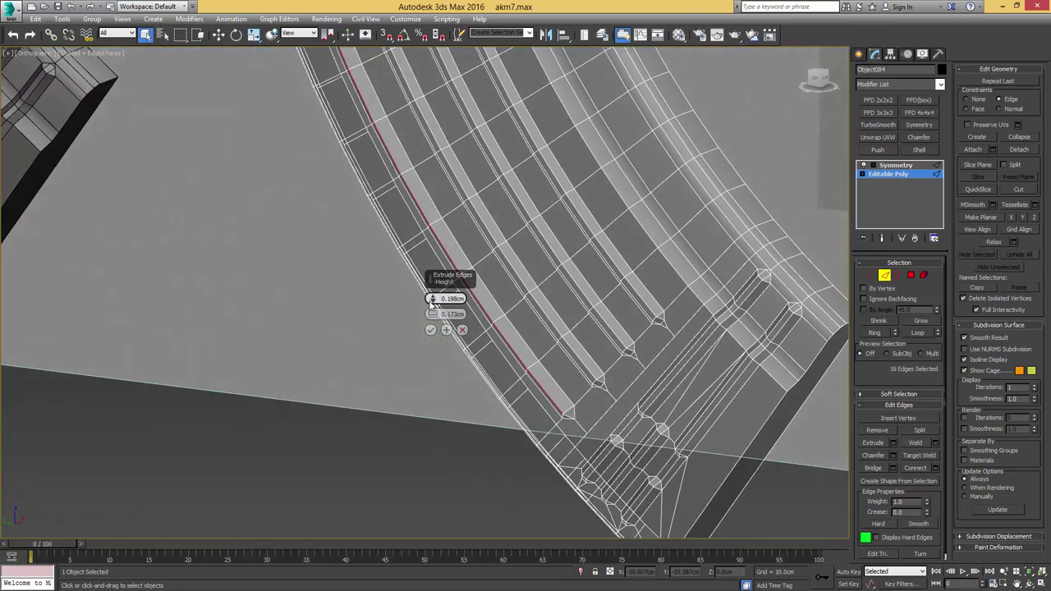
pyautogui.moveTo(433, 304); pyautogui.dragTo(430, 321)
pyautogui.keyDown('alt'); pyautogui.moveTo(592, 335); pyautogui.dragTo(651, 349, button='middle'); pyautogui.keyUp('alt')
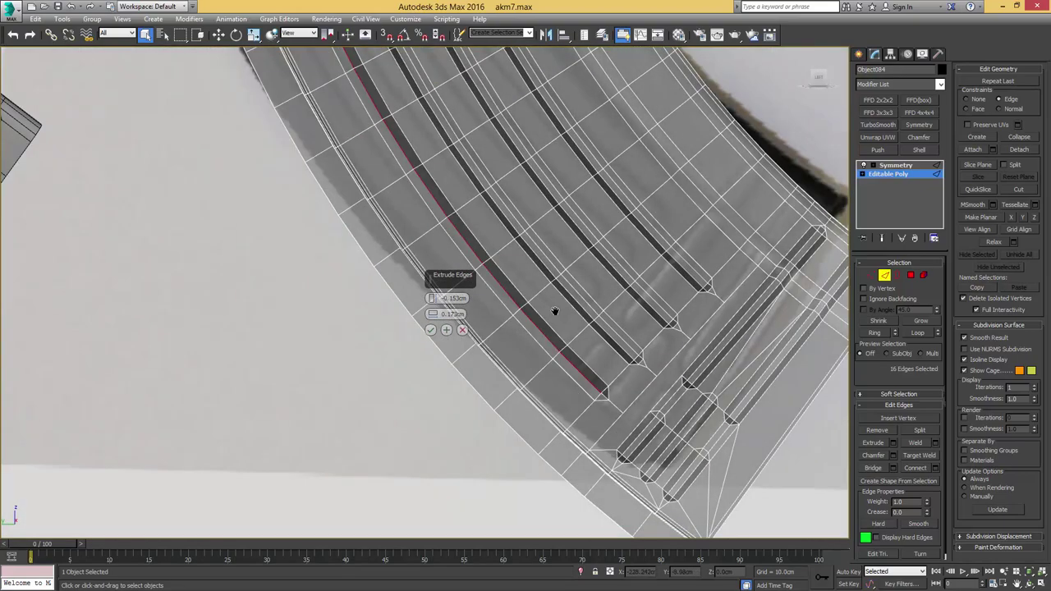
pyautogui.moveTo(555, 312); pyautogui.dragTo(517, 215, button='middle')
pyautogui.click(431, 330)
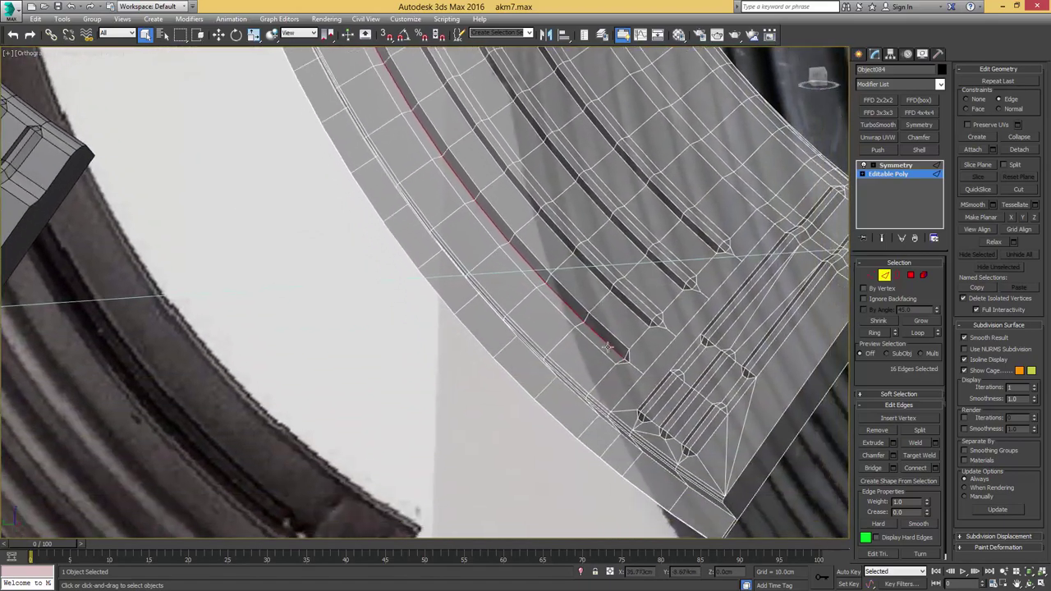
# Step: Chamfer the groove's bottom edges into a narrow flat floor and turn off the magazine's see-through display
pyautogui.scroll(3, 607, 347)
pyautogui.scroll(-3, 615, 339)
pyautogui.moveTo(588, 322); pyautogui.dragTo(609, 383, button='middle')
pyautogui.hotkey('ctrl', 'shift', 'c')
pyautogui.moveTo(592, 364); pyautogui.dragTo(596, 363)
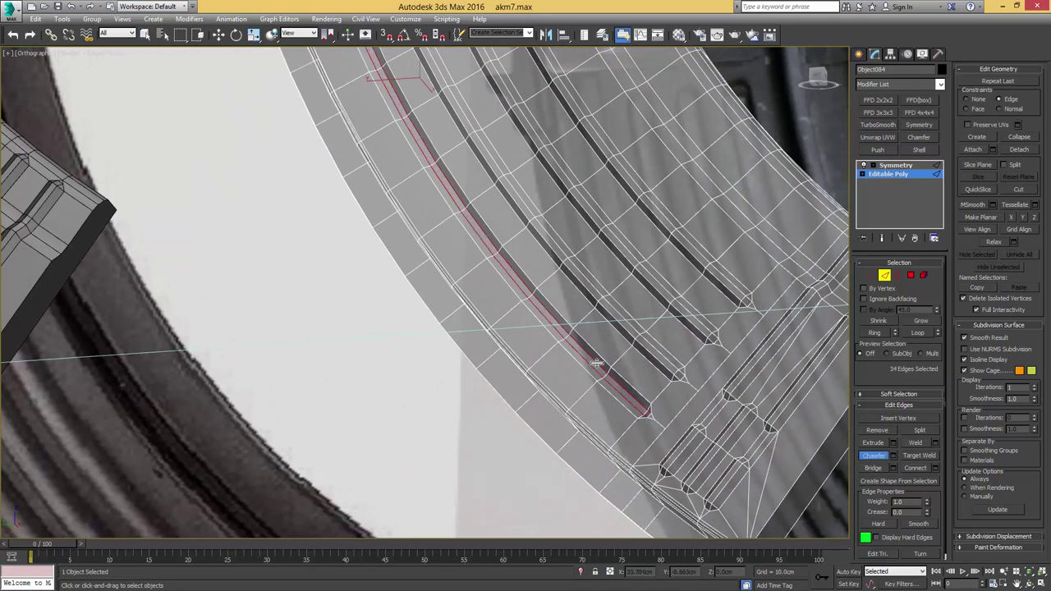
pyautogui.press('4')
pyautogui.moveTo(496, 295); pyautogui.dragTo(536, 427, button='middle')
pyautogui.scroll(-2, 514, 333)
pyautogui.keyDown('alt'); pyautogui.moveTo(537, 427); pyautogui.dragTo(518, 322, button='middle'); pyautogui.keyUp('alt')
pyautogui.moveTo(445, 210); pyautogui.dragTo(552, 315, button='middle')
pyautogui.press('4')
pyautogui.hotkey('alt', 'x')
# Step: Reselect the magazine's base mesh and remove the surplus edge beyond the groove's lower end
pyautogui.scroll(-6, 551, 316)
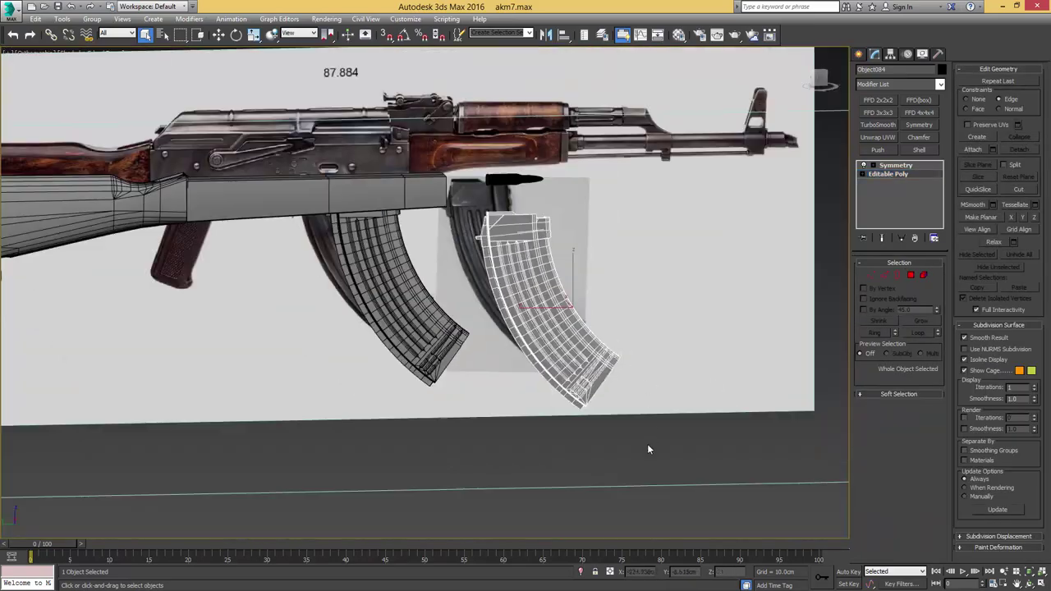
pyautogui.click(647, 443)
pyautogui.scroll(2, 551, 356)
pyautogui.scroll(4, 550, 355)
pyautogui.click(580, 357)
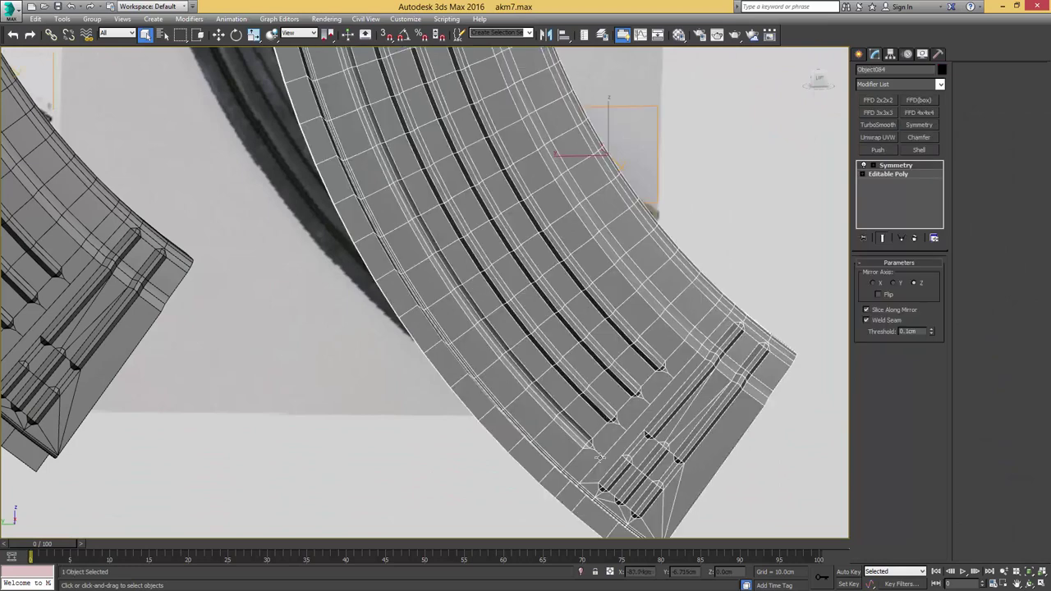
pyautogui.scroll(2, 580, 357)
pyautogui.press('w')
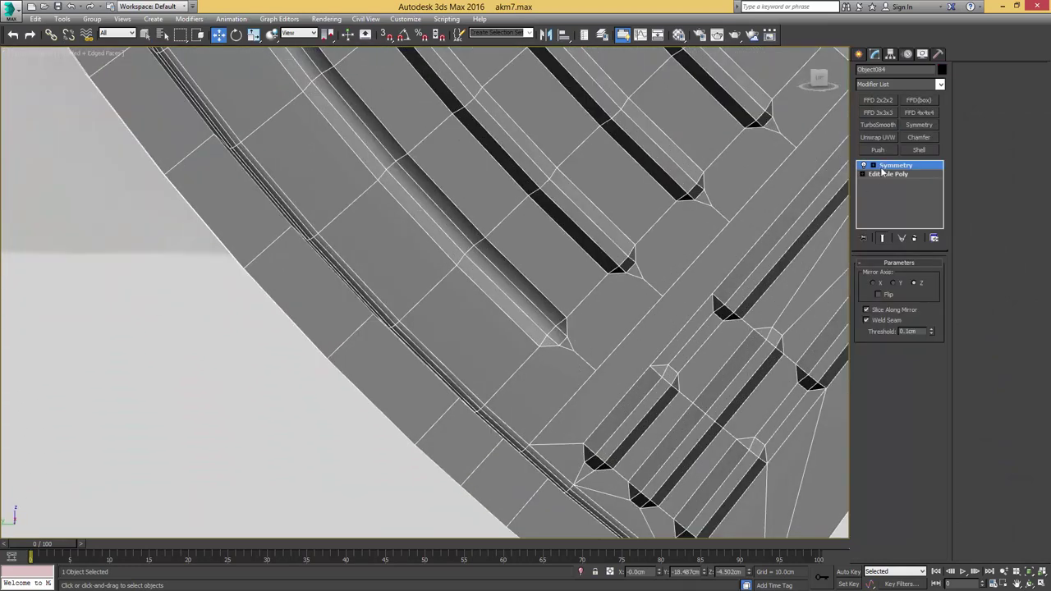
pyautogui.click(882, 173)
pyautogui.press('1')
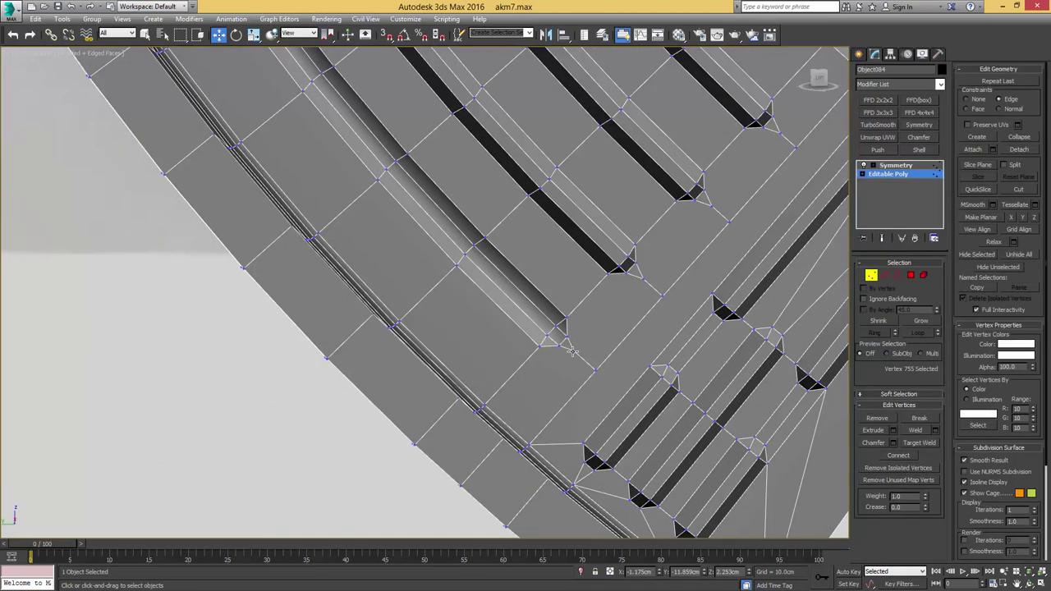
pyautogui.click(570, 349)
pyautogui.press('2')
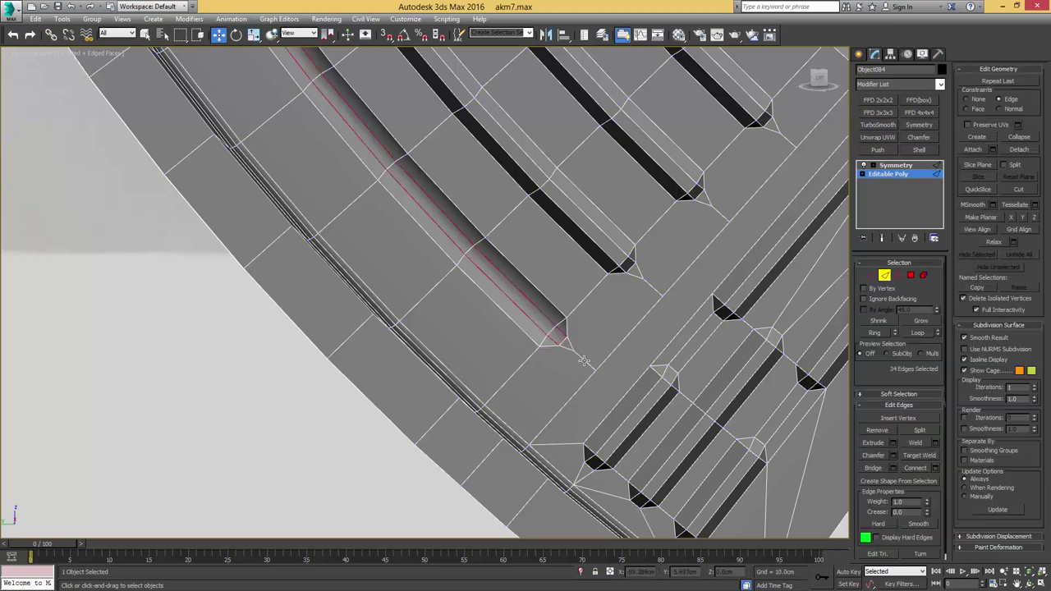
pyautogui.click(587, 362)
pyautogui.hotkey('ctrl', 'BackSpace')
# Step: Remove the surplus edges beyond the lower ends of the three long raised ribs
pyautogui.click(654, 290)
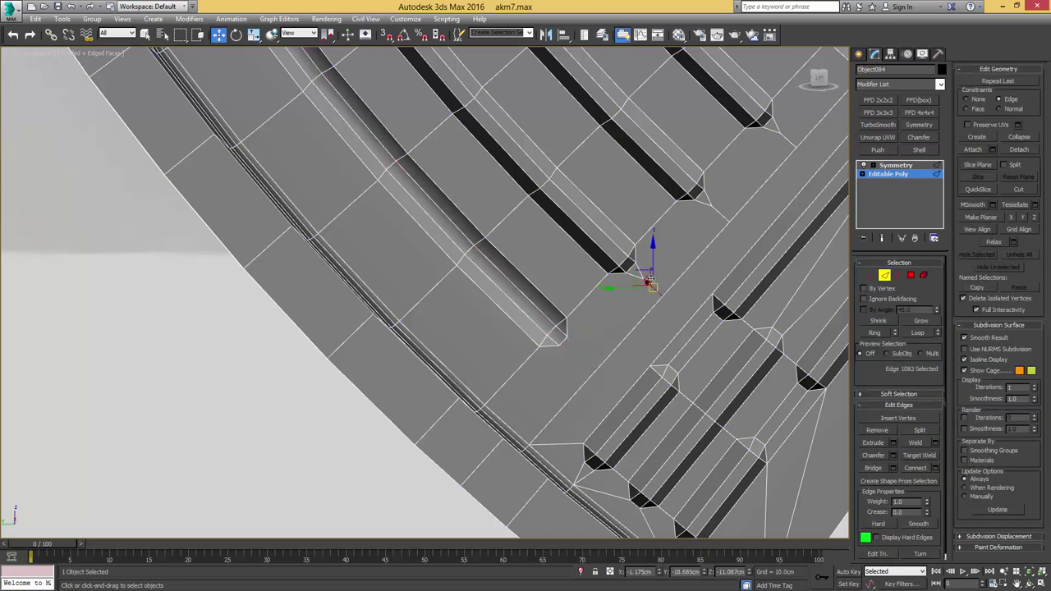
pyautogui.hotkey('ctrl', 'BackSpace')
pyautogui.moveTo(615, 286); pyautogui.dragTo(555, 347, button='middle')
pyautogui.click(652, 269)
pyautogui.hotkey('ctrl', 'BackSpace')
pyautogui.moveTo(665, 237); pyautogui.dragTo(609, 307, button='middle')
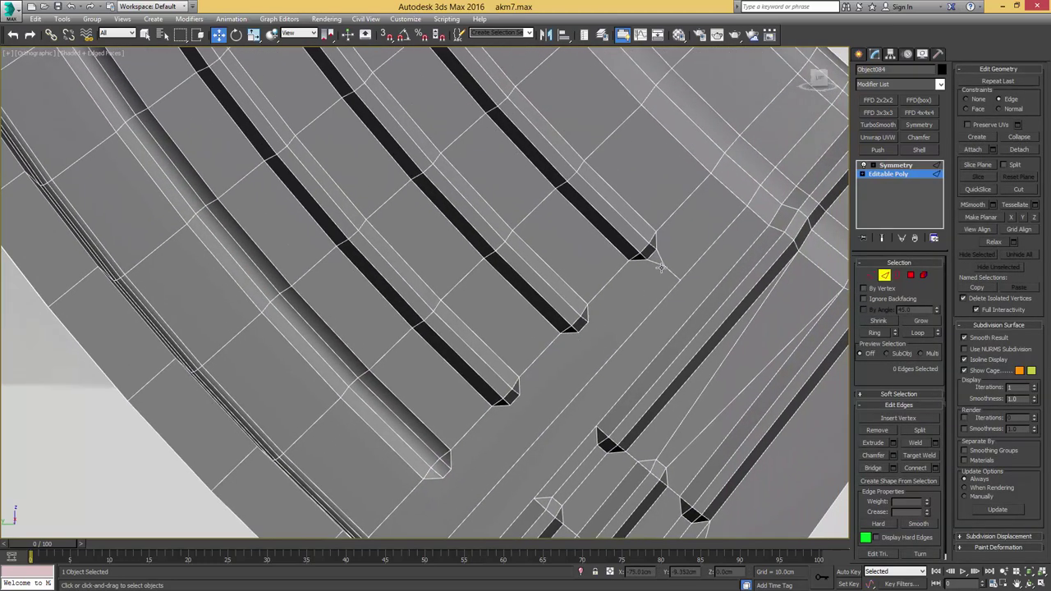
pyautogui.click(660, 264)
pyautogui.hotkey('ctrl', 'BackSpace')
# Step: Connect the innermost rib's lower end to the nearby vertex on the inner lengthwise line and remove the cross edge just below the ribs
pyautogui.moveTo(671, 278); pyautogui.dragTo(632, 290, button='middle')
pyautogui.press('1')
pyautogui.press('q')
pyautogui.click(617, 260)
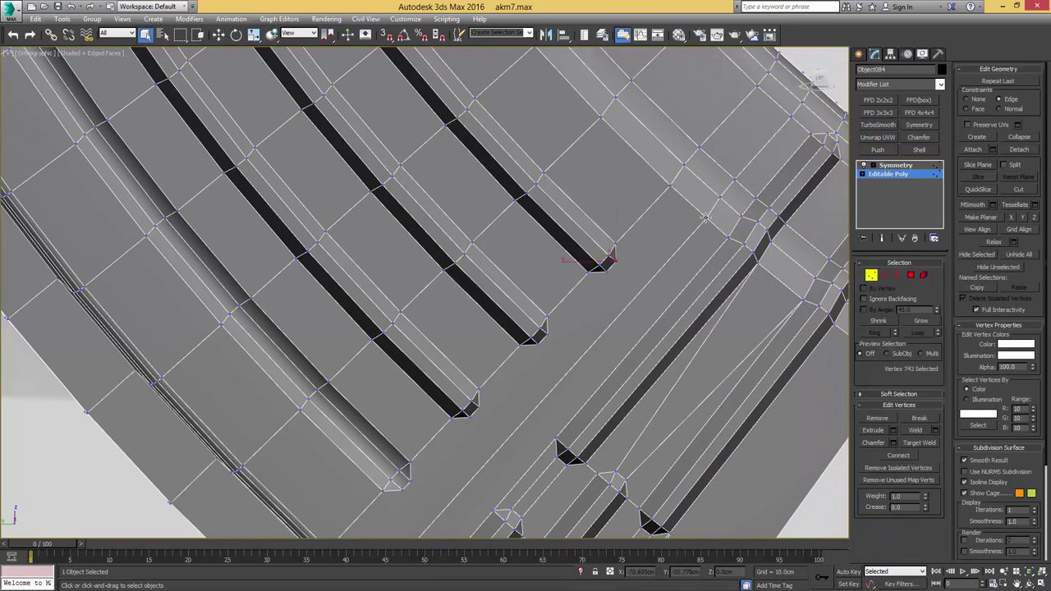
pyautogui.keyDown('ctrl'); pyautogui.click(706, 218); pyautogui.keyUp('ctrl')
pyautogui.hotkey('ctrl', 'shift', 'e')
pyautogui.scroll(-2, 597, 326)
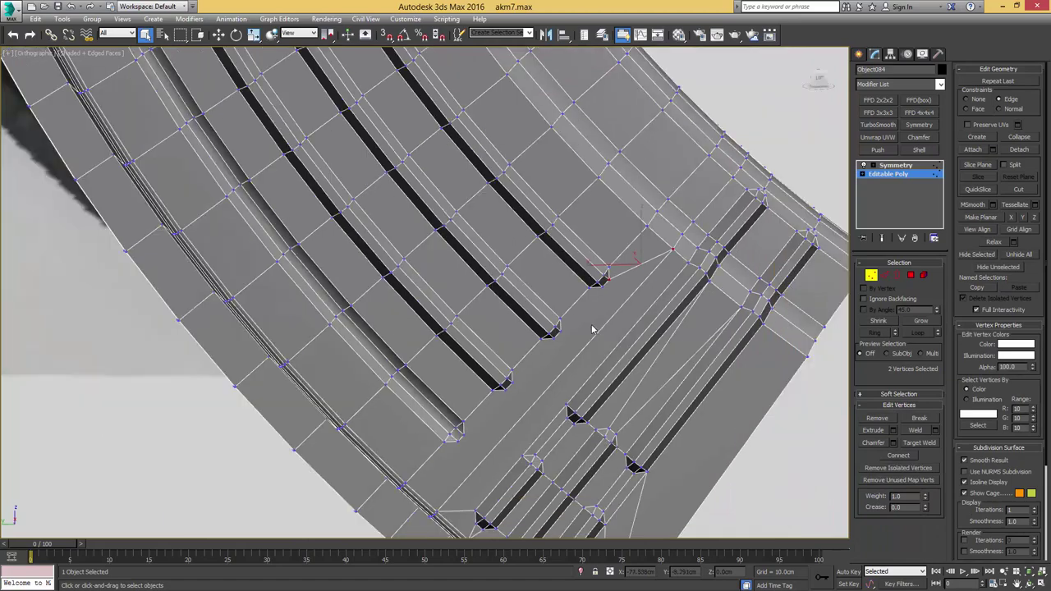
pyautogui.moveTo(587, 330); pyautogui.dragTo(592, 307, button='middle')
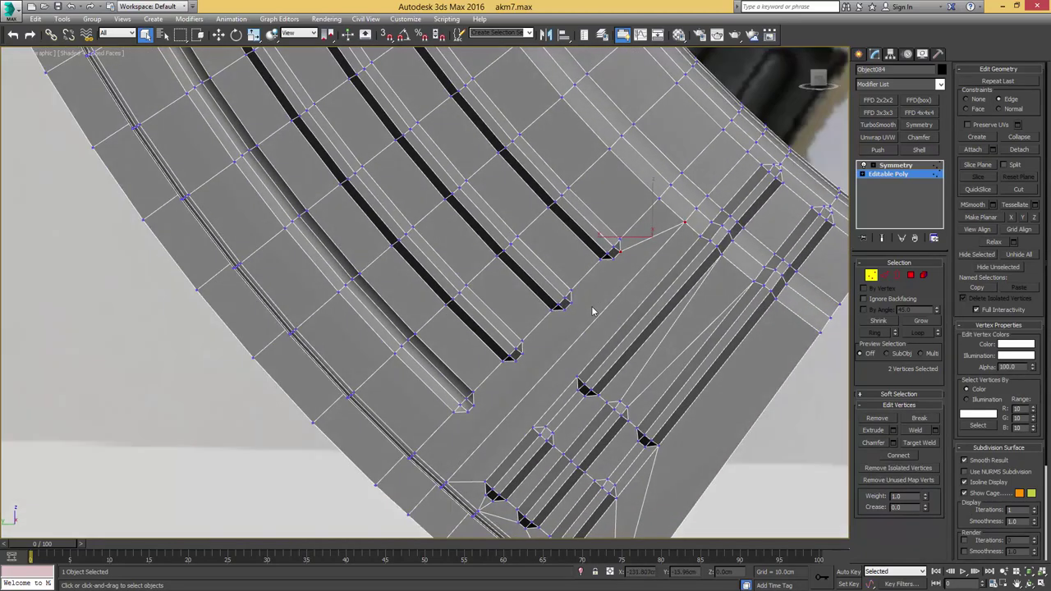
pyautogui.press('2')
pyautogui.click(598, 318)
pyautogui.press('BackSpace')
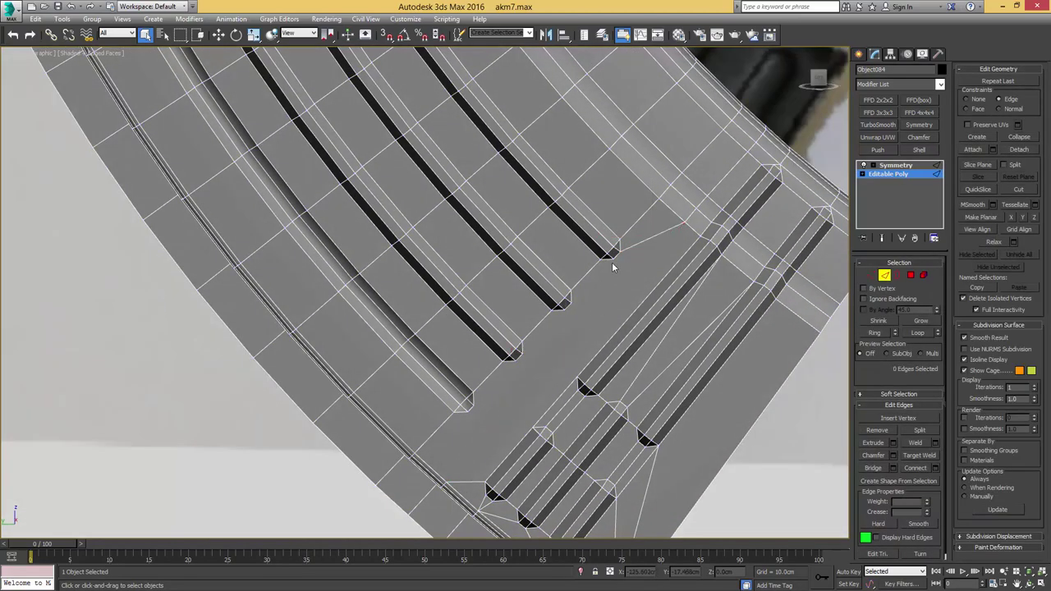
# Step: Connect the lower-end vertices of the middle and innermost long ribs to the nearest corner of the adjacent crosswise rib
pyautogui.press('1')
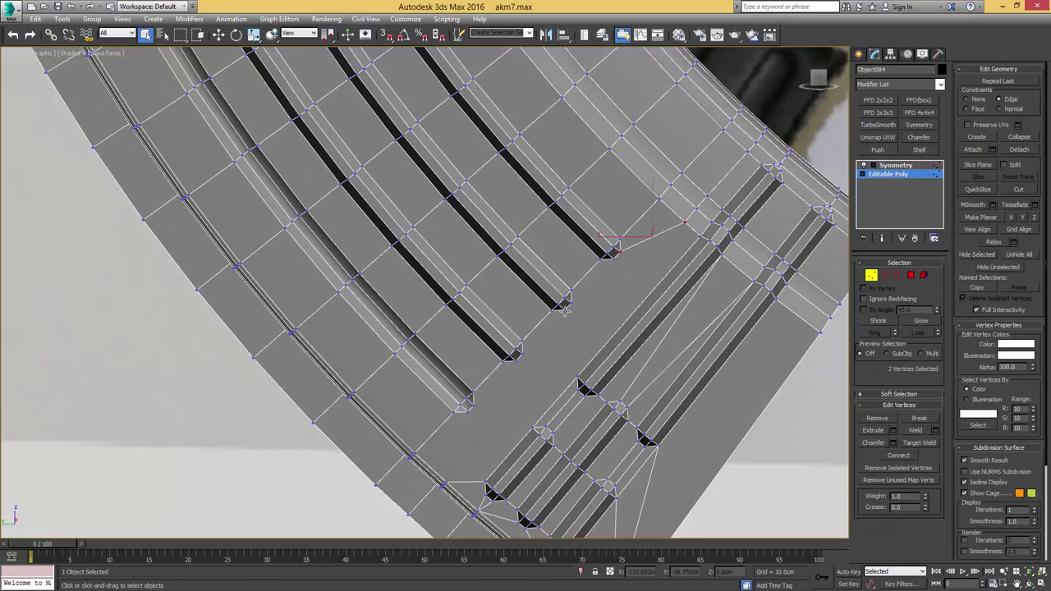
pyautogui.click(562, 308)
pyautogui.keyDown('ctrl'); pyautogui.click(577, 376); pyautogui.keyUp('ctrl')
pyautogui.hotkey('ctrl', 'shift', 'e')
pyautogui.click(570, 306)
pyautogui.keyDown('ctrl'); pyautogui.click(577, 376); pyautogui.keyUp('ctrl')
pyautogui.hotkey('ctrl', 'shift', 'e')
pyautogui.click(615, 261)
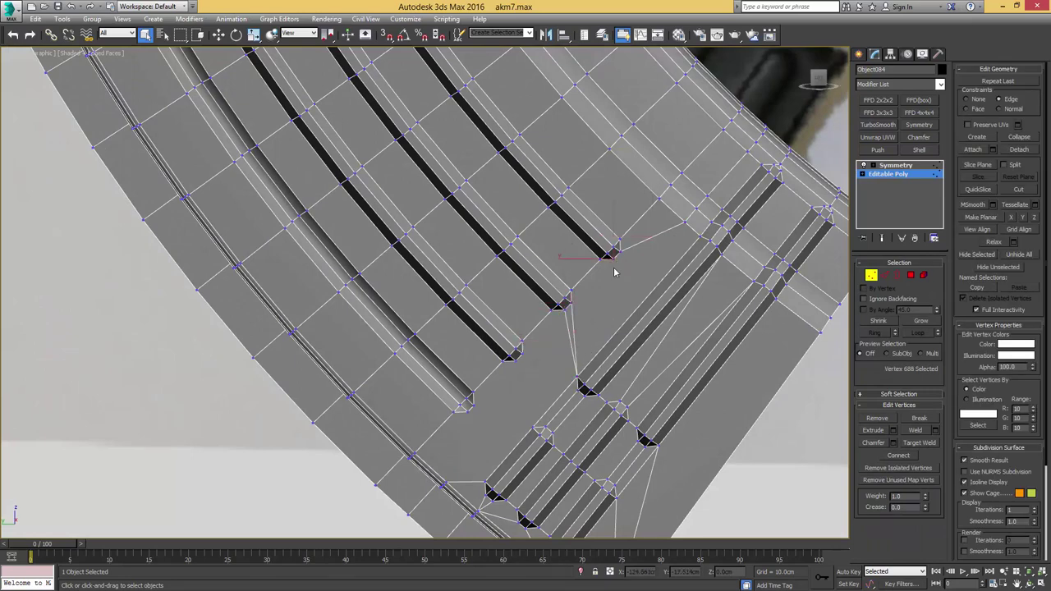
pyautogui.keyDown('ctrl'); pyautogui.click(577, 376); pyautogui.keyUp('ctrl')
pyautogui.hotkey('ctrl', 'shift', 'e')
# Step: Connect the outermost raised rib's lower end to the corner of the long crosswise rib and to the neighbouring short rib's corner
pyautogui.moveTo(527, 372); pyautogui.dragTo(541, 311, button='middle')
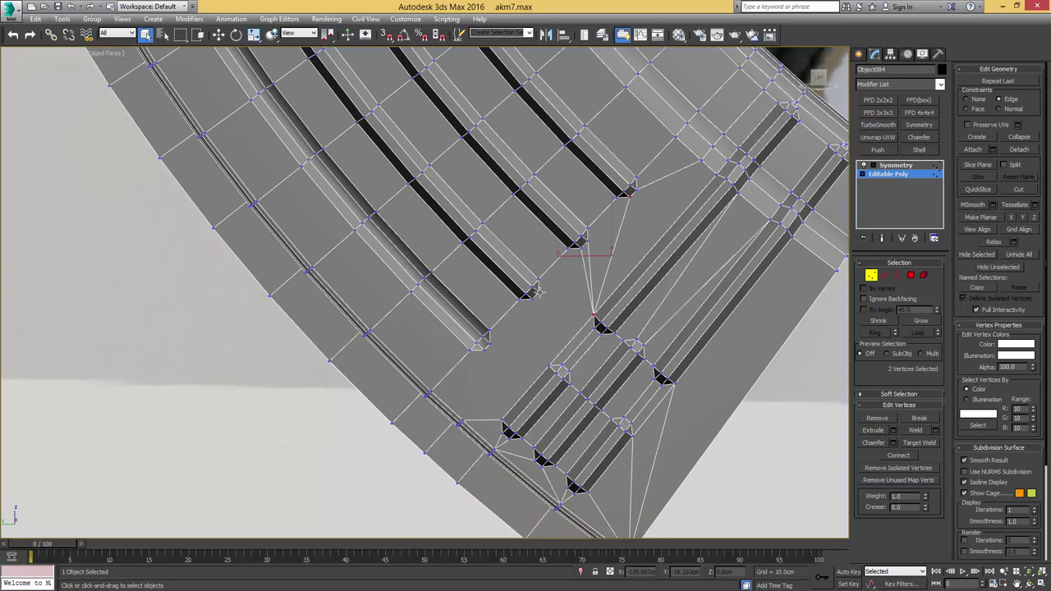
pyautogui.click(538, 292)
pyautogui.keyDown('ctrl'); pyautogui.click(593, 316); pyautogui.keyUp('ctrl')
pyautogui.hotkey('ctrl', 'shift', 'e')
pyautogui.click(533, 298)
pyautogui.keyDown('ctrl'); pyautogui.click(548, 364); pyautogui.keyUp('ctrl')
pyautogui.hotkey('ctrl', 'shift', 'e')
# Step: Connect the groove's lower-end vertices to the two nearest corners of the short crosswise rib
pyautogui.moveTo(492, 363); pyautogui.dragTo(505, 316, button='middle')
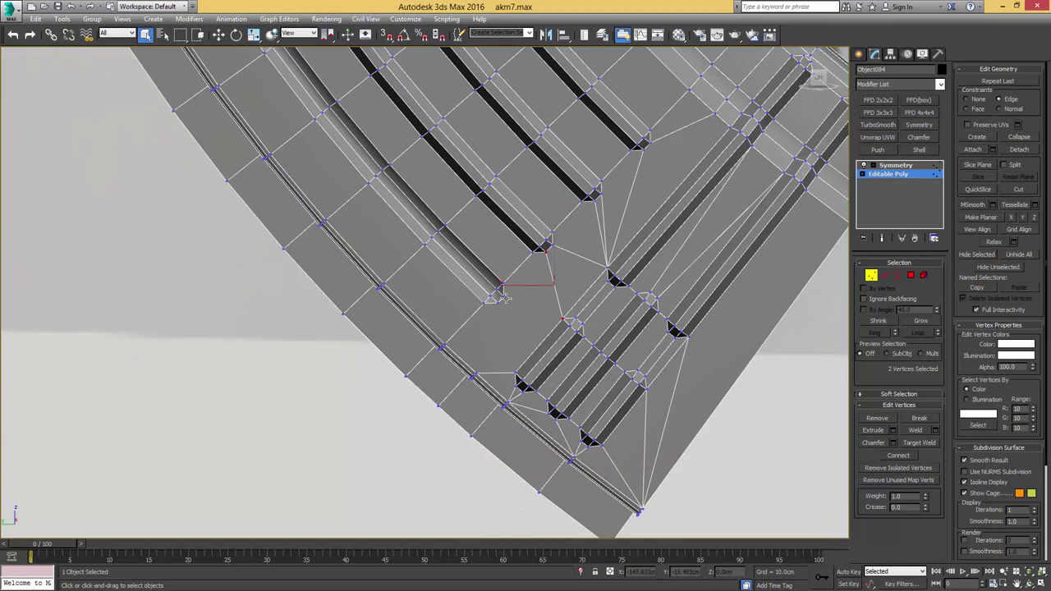
pyautogui.click(504, 297)
pyautogui.keyDown('ctrl'); pyautogui.click(564, 319); pyautogui.keyUp('ctrl')
pyautogui.hotkey('ctrl', 'shift', 'e')
pyautogui.click(497, 304)
pyautogui.keyDown('ctrl'); pyautogui.click(517, 372); pyautogui.keyUp('ctrl')
pyautogui.hotkey('ctrl', 'shift', 'e')
# Step: Remove the surplus vertices just above the upper ends of the three long raised ribs
pyautogui.moveTo(497, 270); pyautogui.dragTo(506, 293, button='middle')
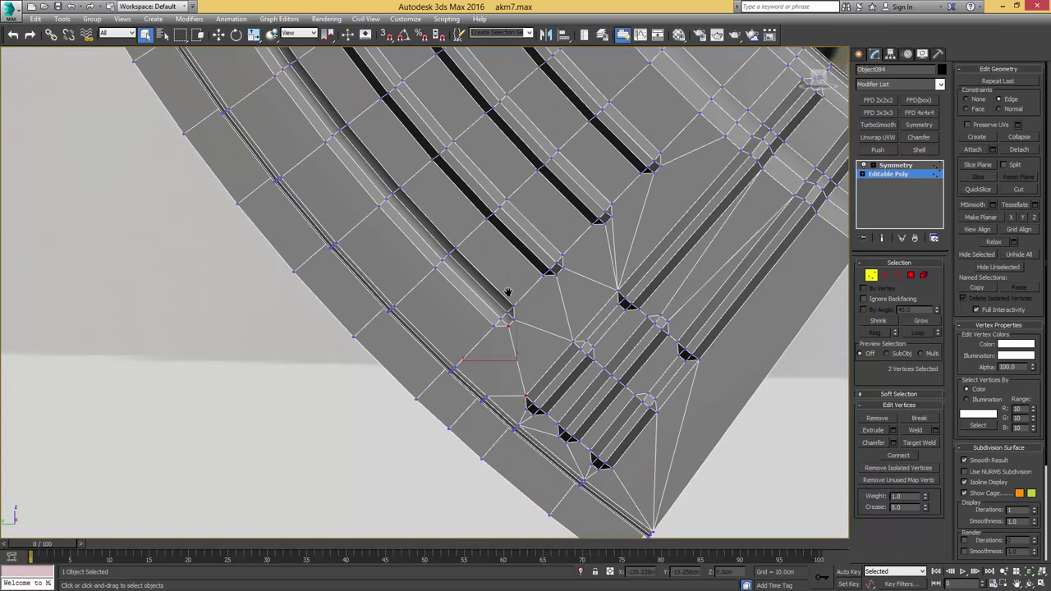
pyautogui.scroll(-6, 444, 270)
pyautogui.moveTo(372, 81); pyautogui.dragTo(465, 299, button='middle')
pyautogui.scroll(10, 465, 300)
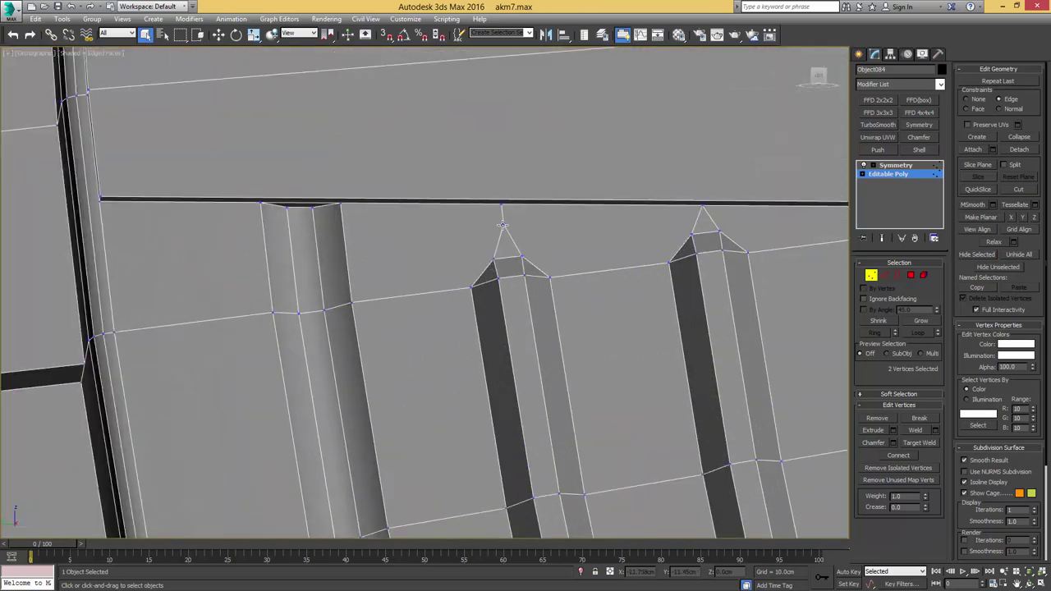
pyautogui.click(502, 225)
pyautogui.press('BackSpace')
pyautogui.click(703, 206)
pyautogui.press('BackSpace')
pyautogui.moveTo(704, 209); pyautogui.dragTo(606, 257, button='middle')
pyautogui.click(647, 230)
pyautogui.press('BackSpace')
pyautogui.moveTo(692, 239); pyautogui.dragTo(531, 252, button='middle')
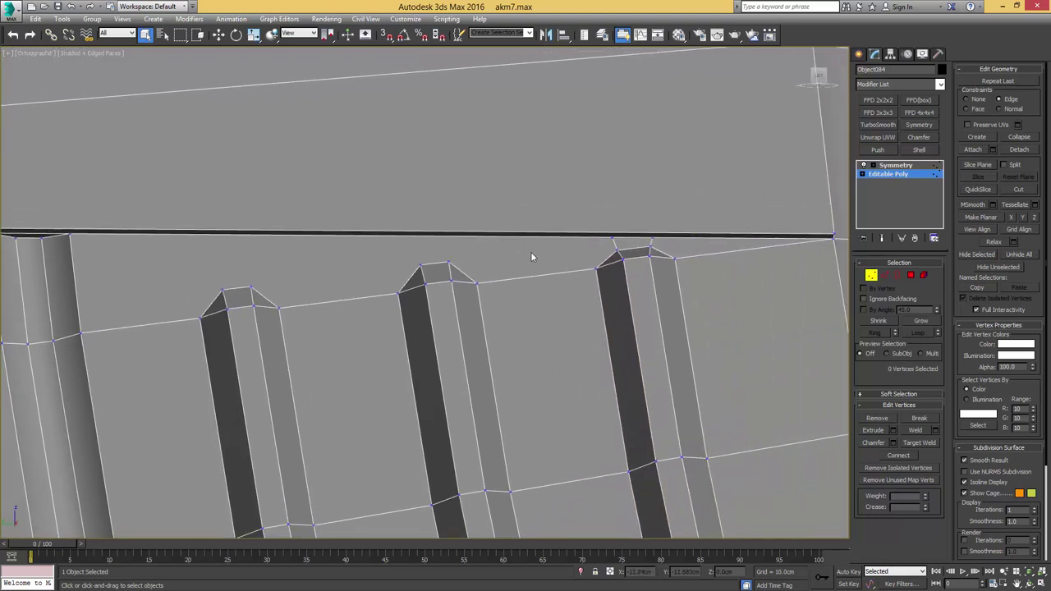
# Step: Collapse the short edge above the innermost rib's upper end and slide the merged vertex along the seam toward the middle rib
pyautogui.press('2')
pyautogui.click(632, 238)
pyautogui.hotkey('ctrl', 'alt', 'c')
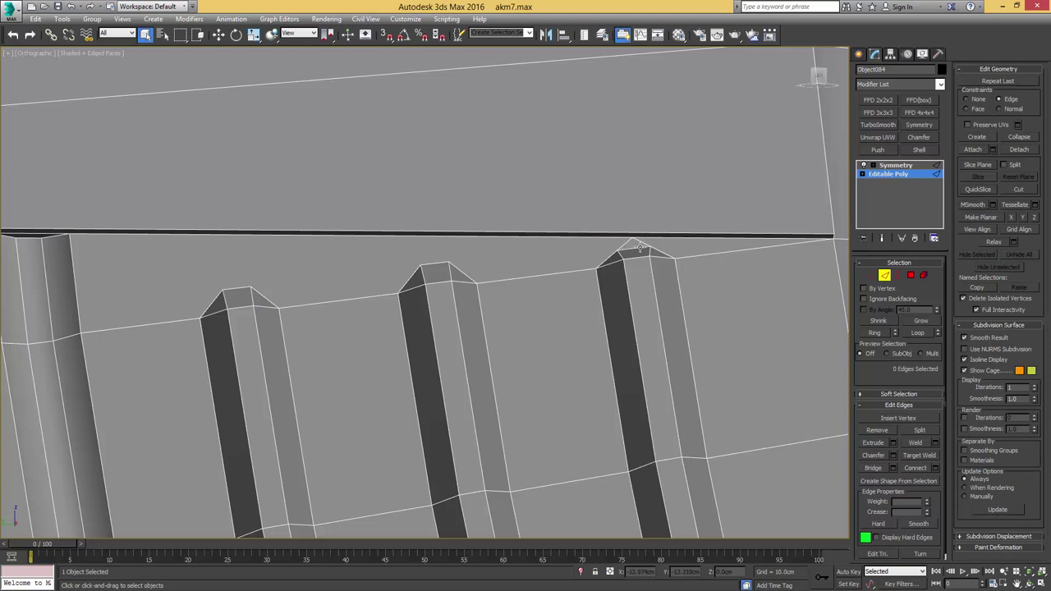
pyautogui.press('1')
pyautogui.press('1')
pyautogui.click(632, 242)
pyautogui.press('w')
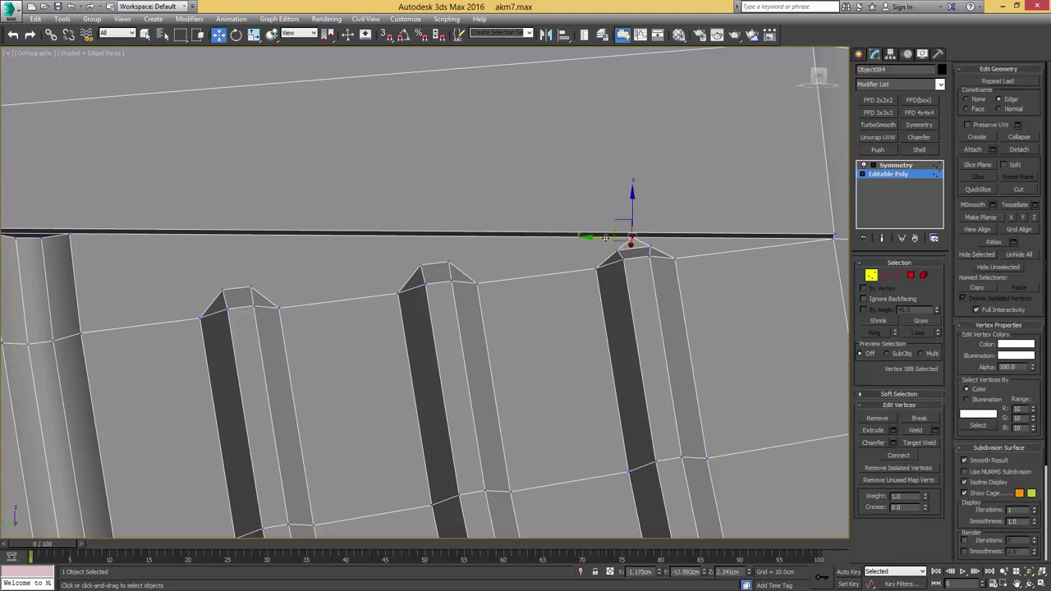
pyautogui.moveTo(605, 239); pyautogui.dragTo(521, 238)
# Step: Connect the middle rib's upper corners to the shifted seam vertex and to the outermost raised rib's upper corner
pyautogui.keyDown('ctrl'); pyautogui.click(448, 263); pyautogui.keyUp('ctrl')
pyautogui.moveTo(405, 276); pyautogui.dragTo(518, 250, button='middle')
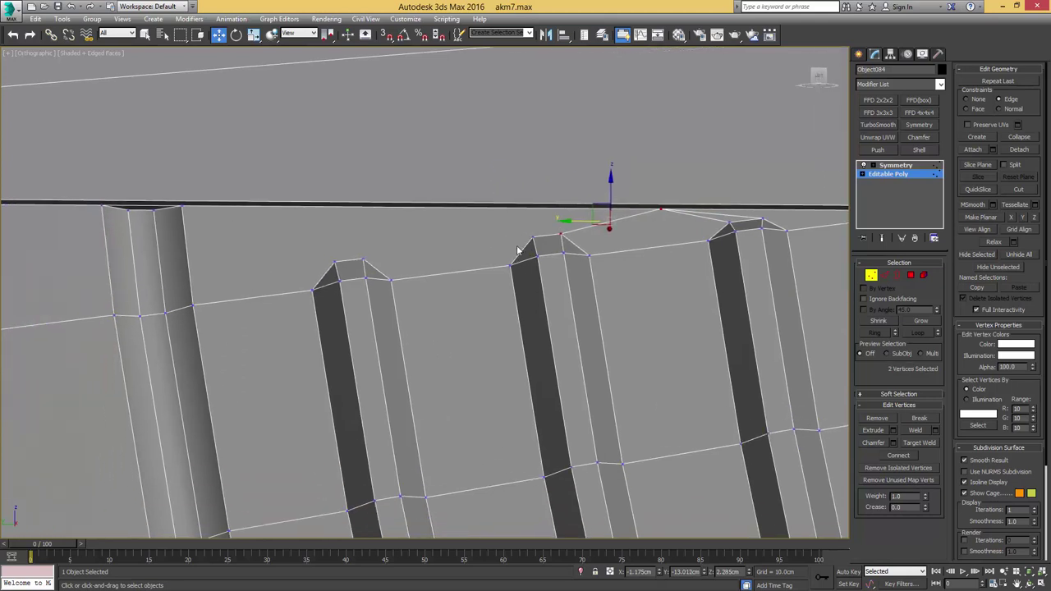
pyautogui.click(532, 238)
pyautogui.keyDown('ctrl'); pyautogui.click(364, 261); pyautogui.keyUp('ctrl')
pyautogui.hotkey('ctrl', 'shift', 'e')
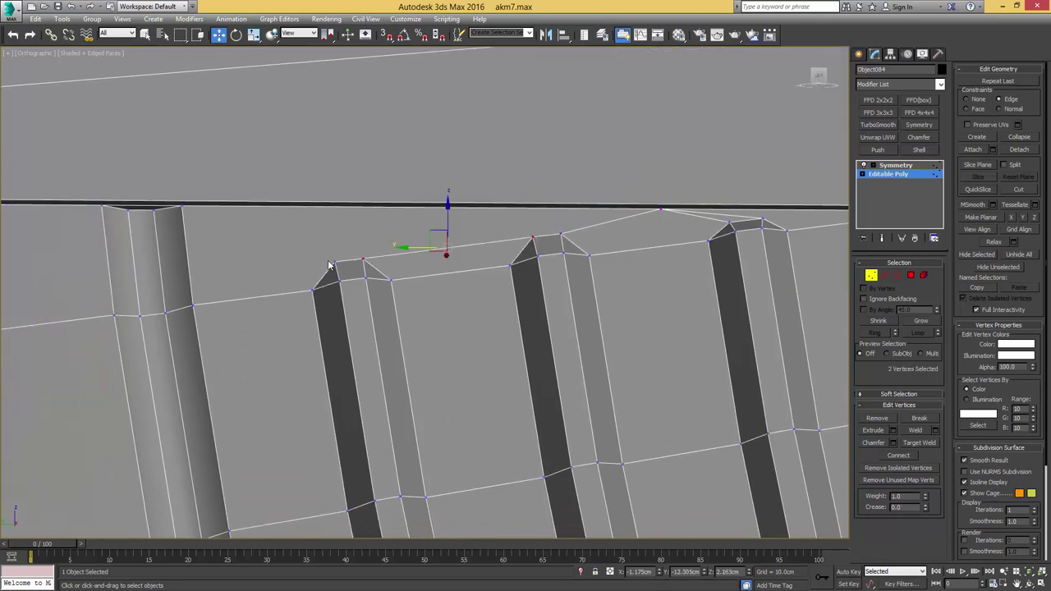
# Step: Connect both upper corners of the outermost raised rib to the groove's top corner at the seam
pyautogui.click(334, 262)
pyautogui.keyDown('ctrl'); pyautogui.click(182, 207); pyautogui.keyUp('ctrl')
pyautogui.hotkey('ctrl', 'shift', 'e')
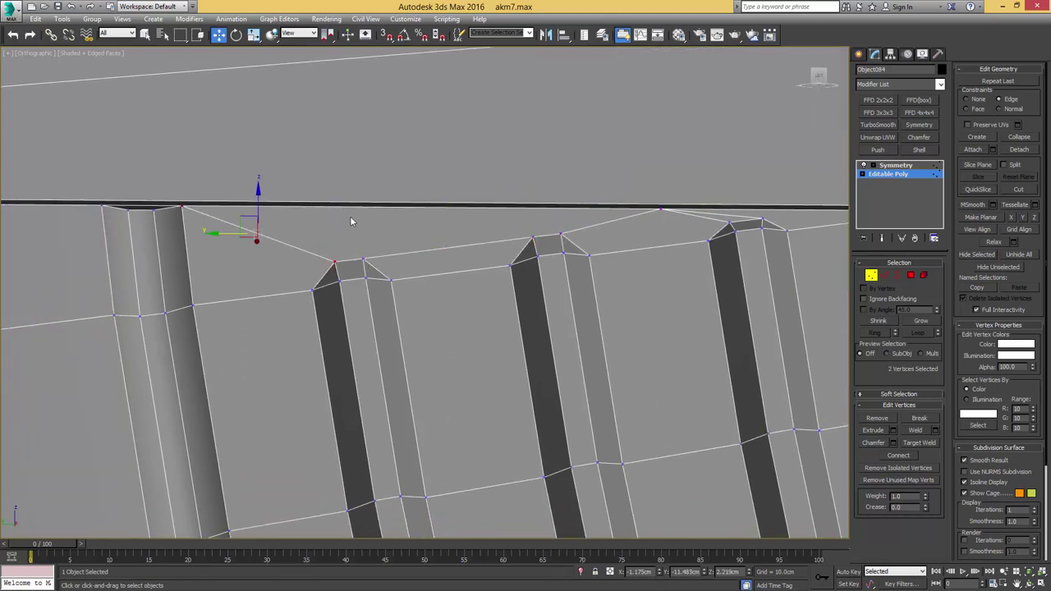
pyautogui.scroll(-4, 353, 220)
pyautogui.moveTo(403, 226); pyautogui.dragTo(440, 219, button='middle')
pyautogui.scroll(3, 441, 220)
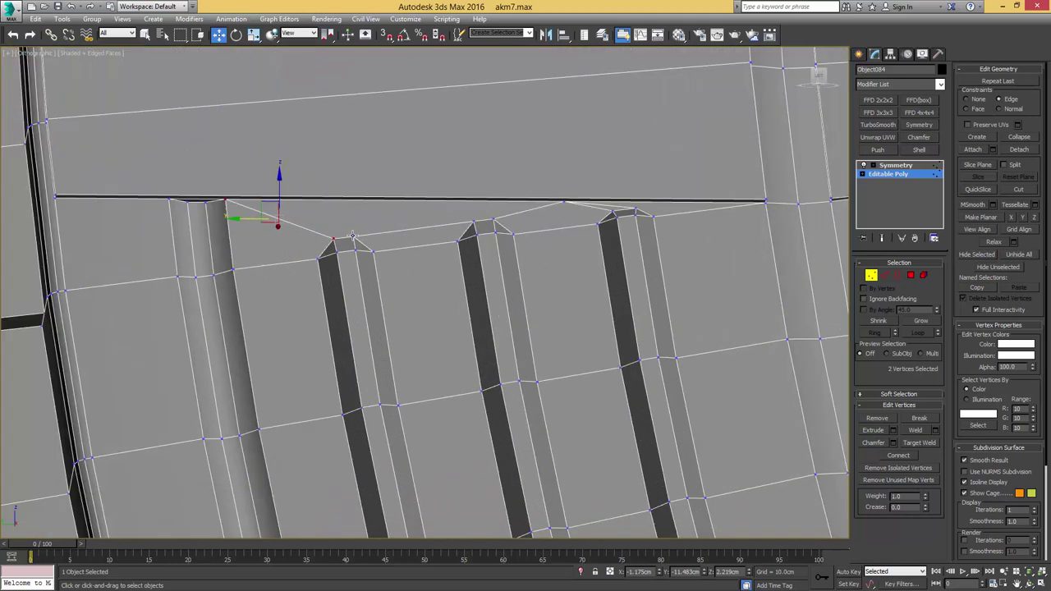
pyautogui.click(352, 238)
pyautogui.keyDown('ctrl'); pyautogui.click(225, 200); pyautogui.keyUp('ctrl')
pyautogui.hotkey('ctrl', 'shift', 'e')
# Step: Connect the innermost rib's upper corner to the seam vertex on the magazine's inner lengthwise bend
pyautogui.moveTo(522, 241); pyautogui.dragTo(443, 258, button='middle')
pyautogui.click(557, 228)
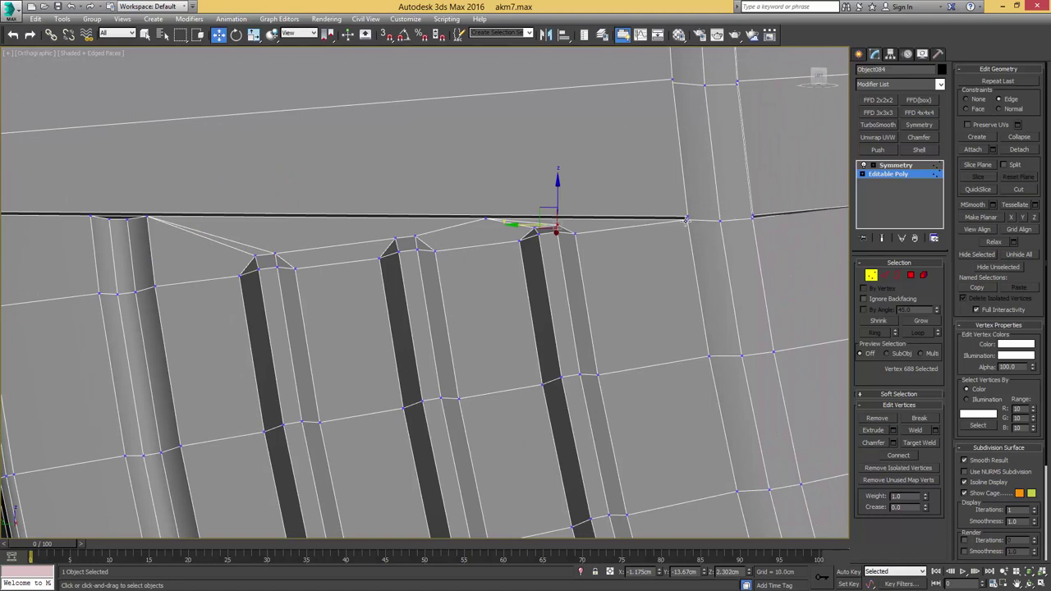
pyautogui.keyDown('ctrl'); pyautogui.click(687, 220); pyautogui.keyUp('ctrl')
pyautogui.moveTo(319, 253); pyautogui.dragTo(535, 224, button='middle')
pyautogui.scroll(-2, 534, 224)
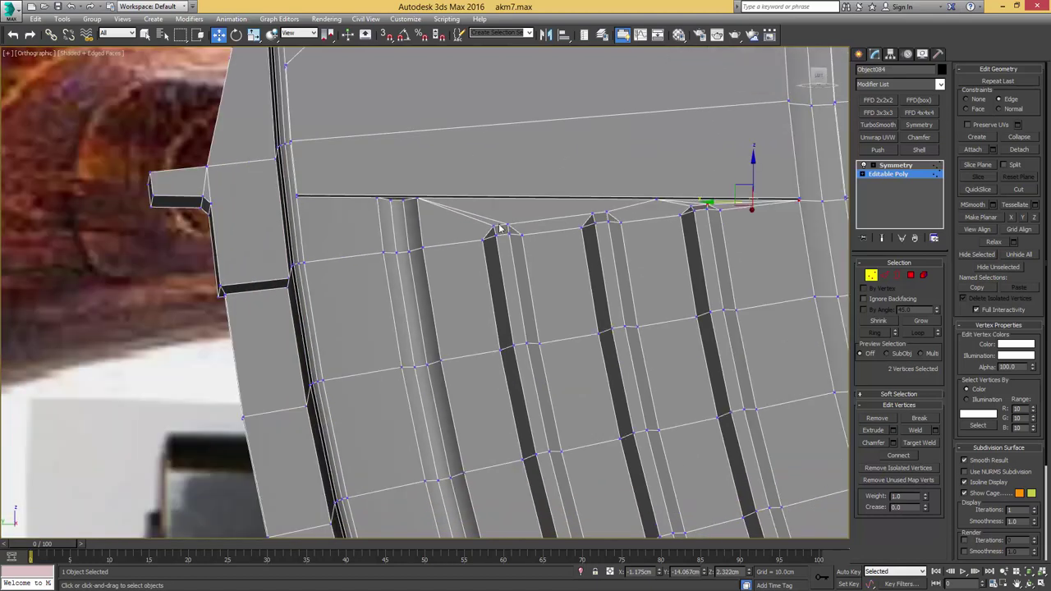
pyautogui.moveTo(366, 234); pyautogui.dragTo(450, 202, button='middle')
pyautogui.scroll(-2, 451, 201)
pyautogui.moveTo(587, 255); pyautogui.dragTo(558, 226, button='middle')
# Step: Select the crest faces along the outermost raised rib, leaving out the faces beyond its upper end
pyautogui.press('2')
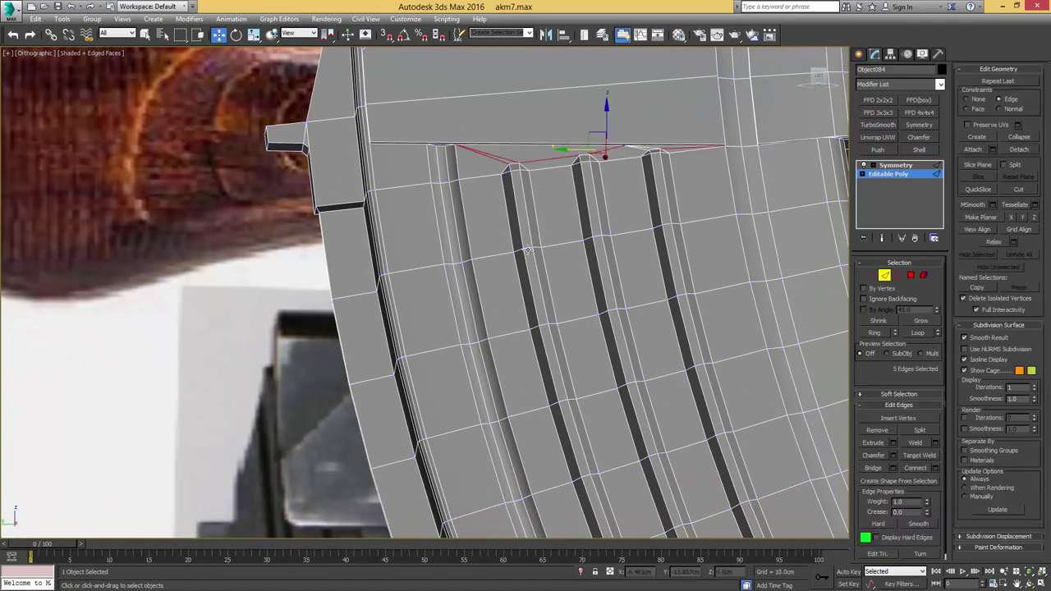
pyautogui.click(528, 248)
pyautogui.hotkey('alt', 'r')
pyautogui.hotkey('ctrl', '4')
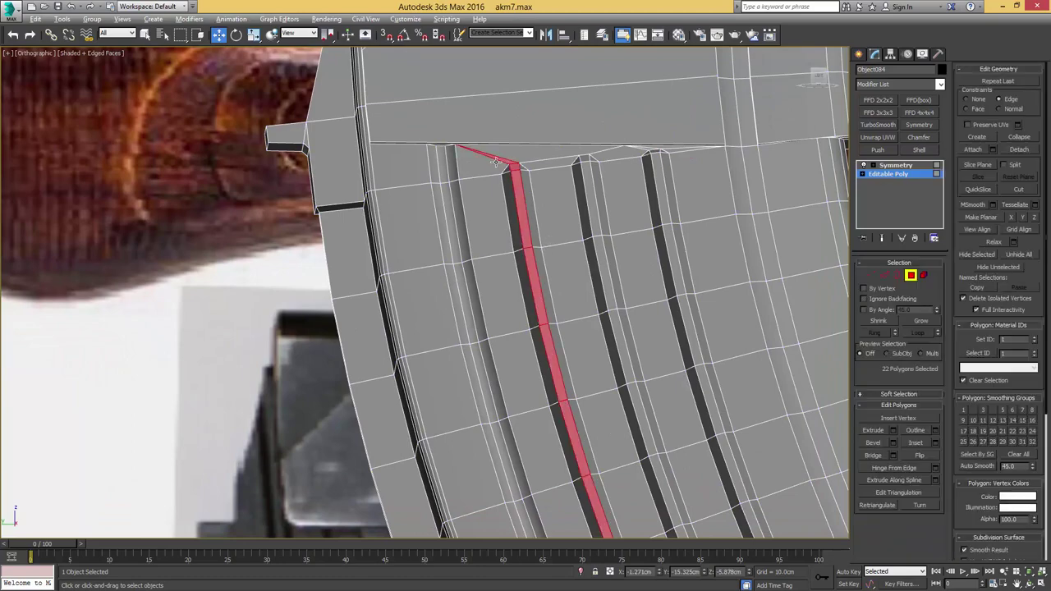
pyautogui.keyDown('alt'); pyautogui.click(497, 160); pyautogui.keyUp('alt')
pyautogui.keyDown('alt'); pyautogui.click(515, 167); pyautogui.keyUp('alt')
pyautogui.scroll(-5, 530, 238)
pyautogui.moveTo(517, 287); pyautogui.dragTo(487, 192, button='middle')
pyautogui.moveTo(654, 451); pyautogui.dragTo(570, 319, button='middle')
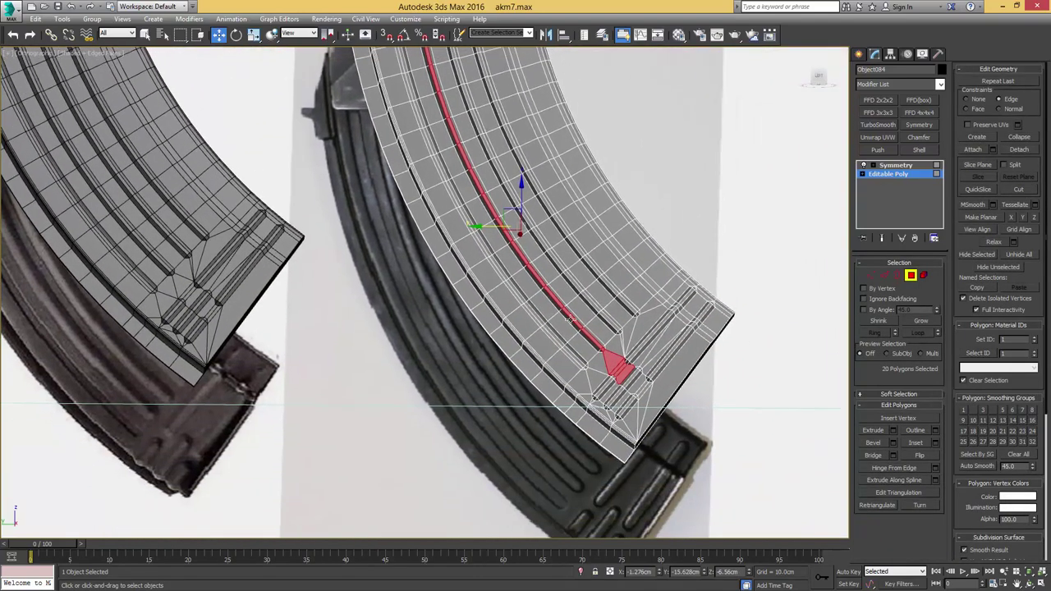
# Step: Extend the face selection to the crests of the other two long ribs and exclude the faces beyond the ribs' lower ends
pyautogui.scroll(4, 568, 318)
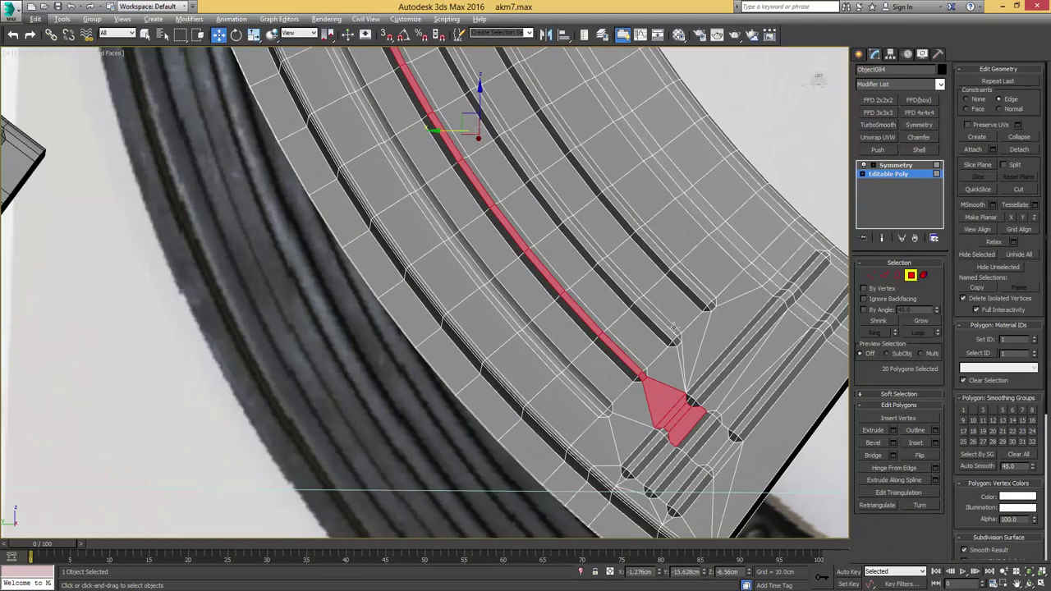
pyautogui.press('2')
pyautogui.keyDown('ctrl'); pyautogui.click(640, 301); pyautogui.keyUp('ctrl')
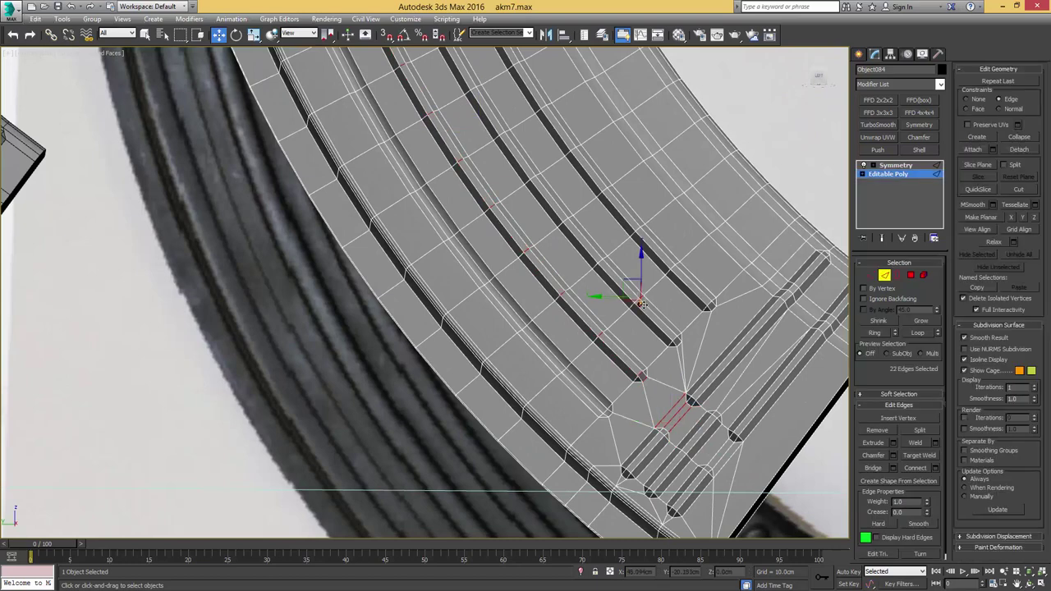
pyautogui.press('q')
pyautogui.scroll(4, 640, 300)
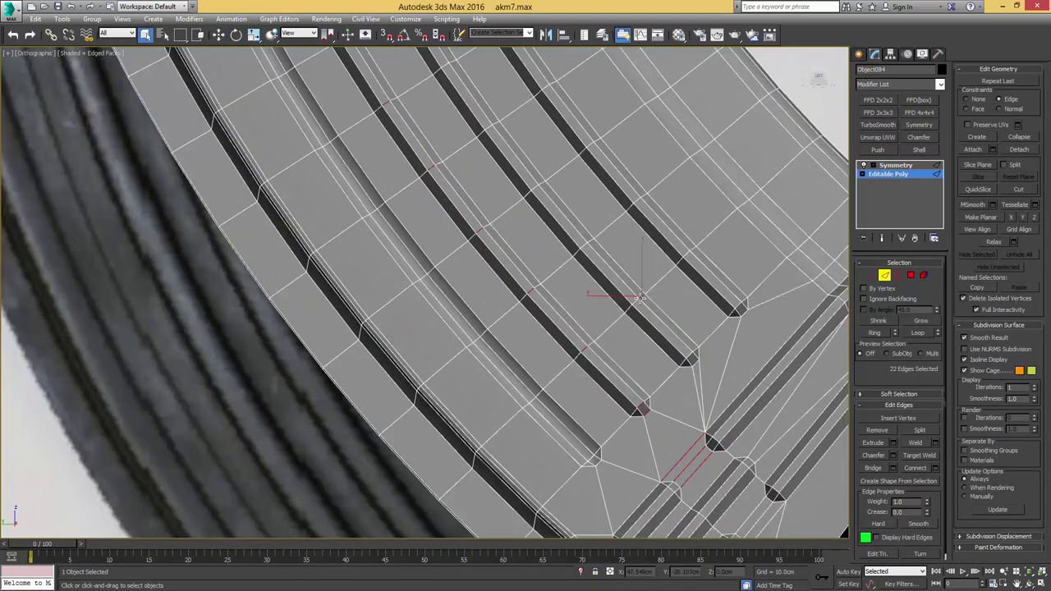
pyautogui.scroll(-3, 643, 329)
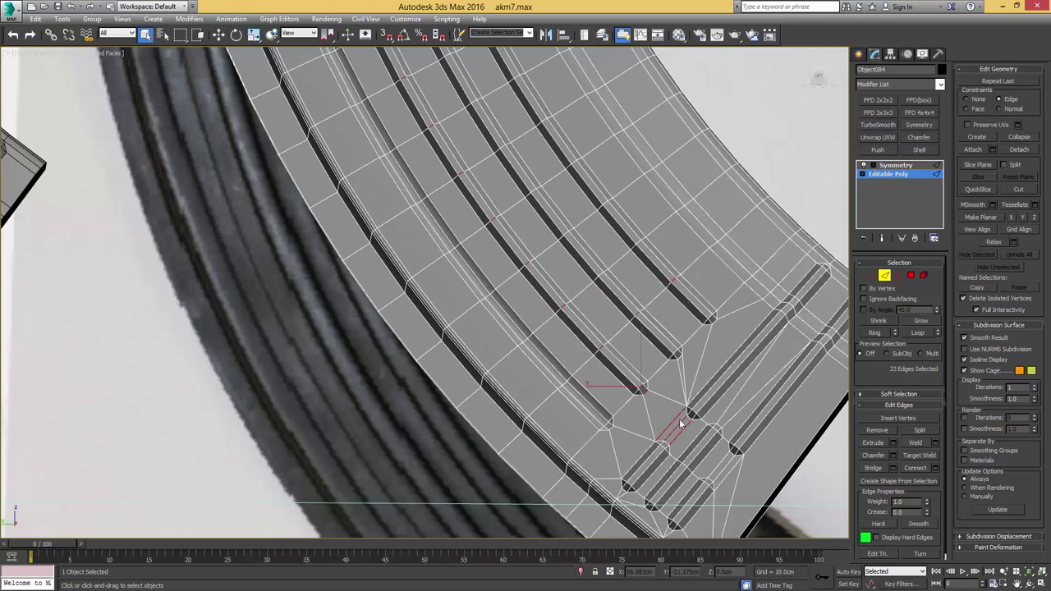
pyautogui.hotkey('ctrl', 'z')
pyautogui.hotkey('ctrl', 'z')
pyautogui.press('4')
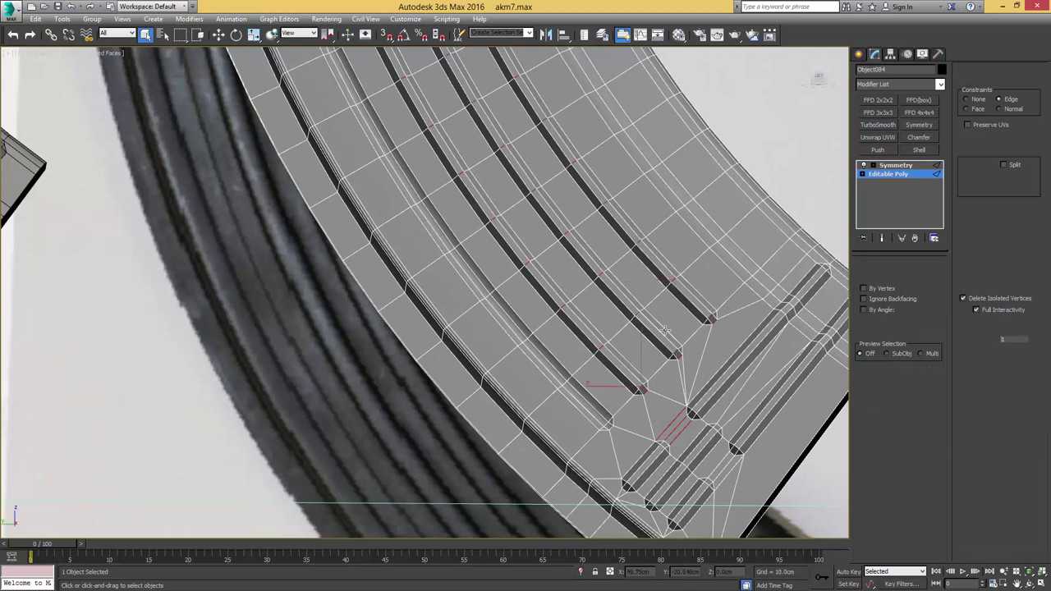
pyautogui.keyDown('alt'); pyautogui.moveTo(675, 442); pyautogui.dragTo(656, 448); pyautogui.keyUp('alt')
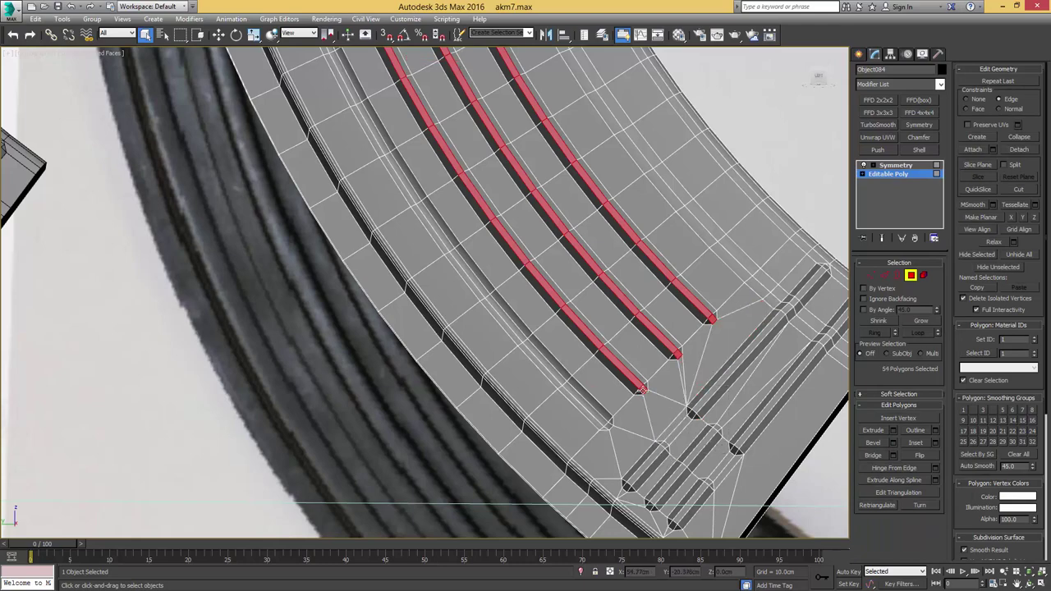
# Step: Deselect the faces between the upper ends of the three long ribs and the horizontal seam
pyautogui.moveTo(489, 232); pyautogui.dragTo(566, 460, button='middle')
pyautogui.moveTo(488, 257); pyautogui.dragTo(567, 443, button='middle')
pyautogui.moveTo(506, 215); pyautogui.dragTo(543, 375, button='middle')
pyautogui.scroll(2, 461, 250)
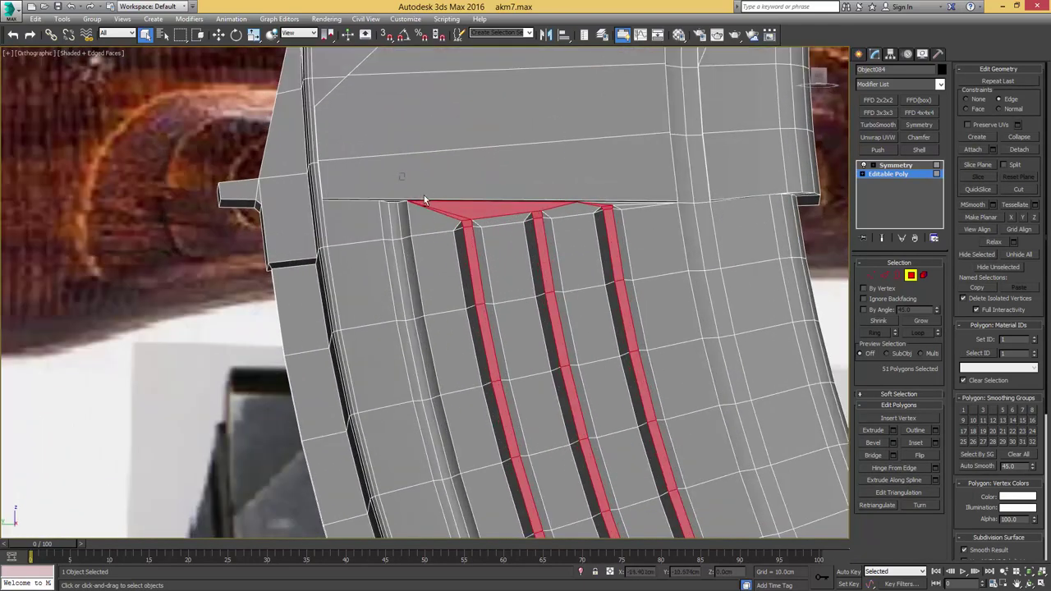
pyautogui.keyDown('alt'); pyautogui.moveTo(483, 228); pyautogui.dragTo(508, 183); pyautogui.keyUp('alt')
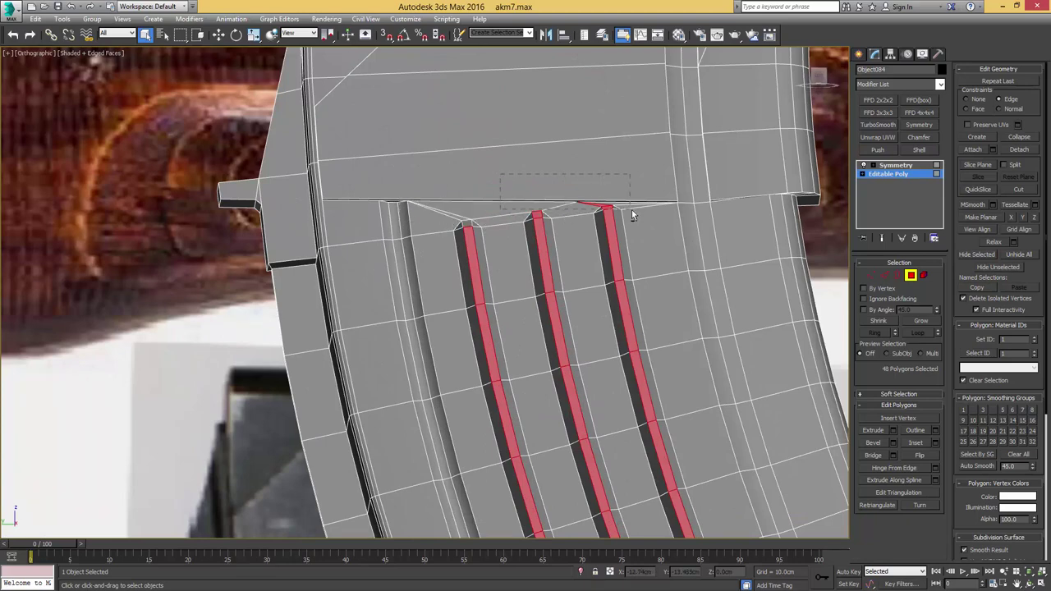
pyautogui.keyDown('alt'); pyautogui.moveTo(631, 211); pyautogui.dragTo(632, 211); pyautogui.keyUp('alt')
# Step: Grow the selection to cover the three long ribs completely and assign smoothing group 22
pyautogui.click(920, 321)
pyautogui.moveTo(684, 408); pyautogui.dragTo(653, 310, button='middle')
pyautogui.scroll(-2, 645, 322)
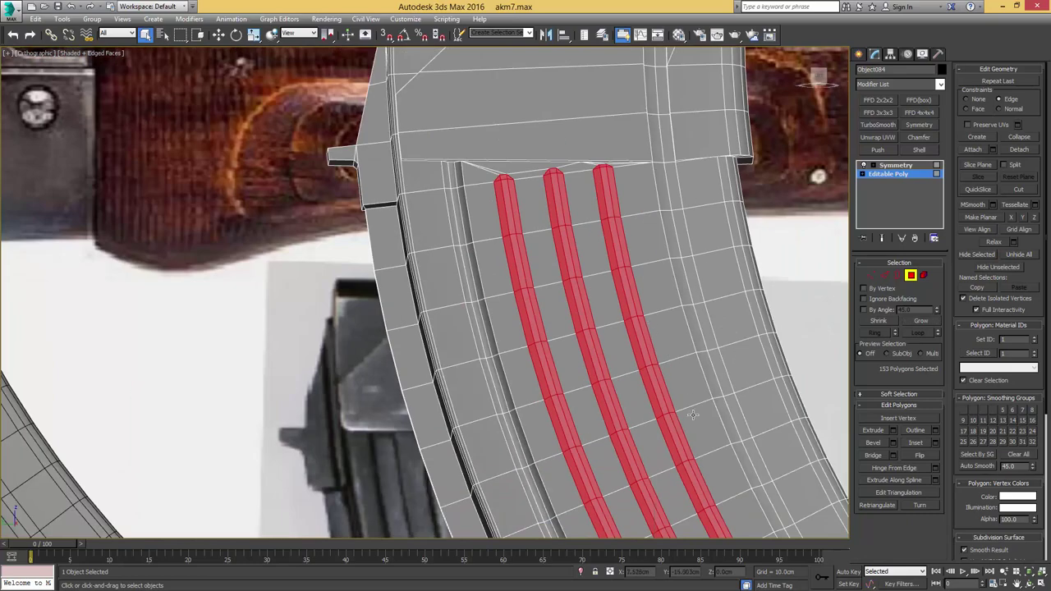
pyautogui.moveTo(704, 518); pyautogui.dragTo(544, 241, button='middle')
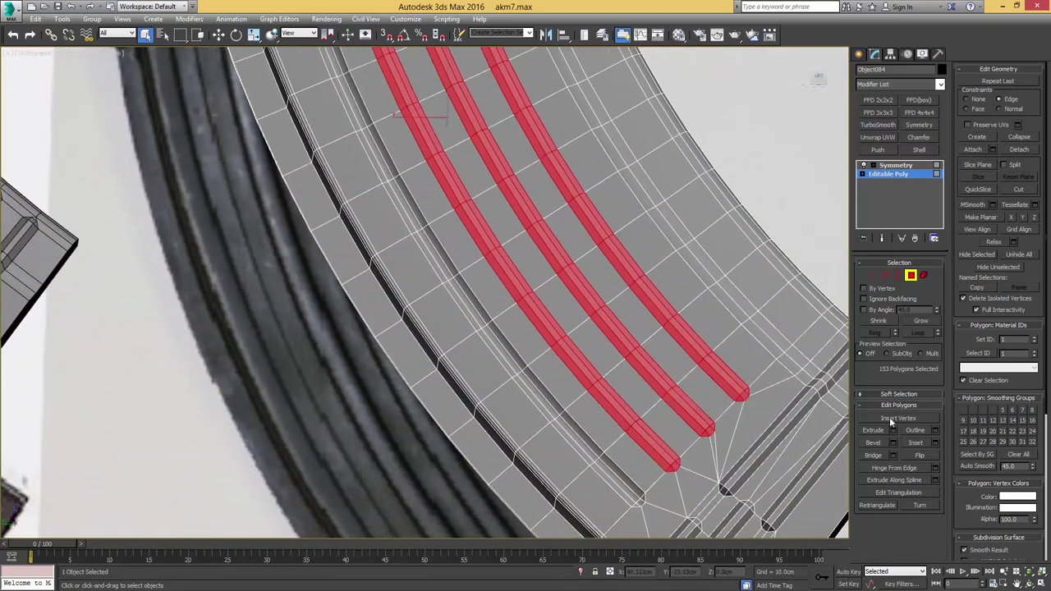
pyautogui.scroll(-2, 755, 429)
pyautogui.moveTo(755, 429); pyautogui.dragTo(683, 333, button='middle')
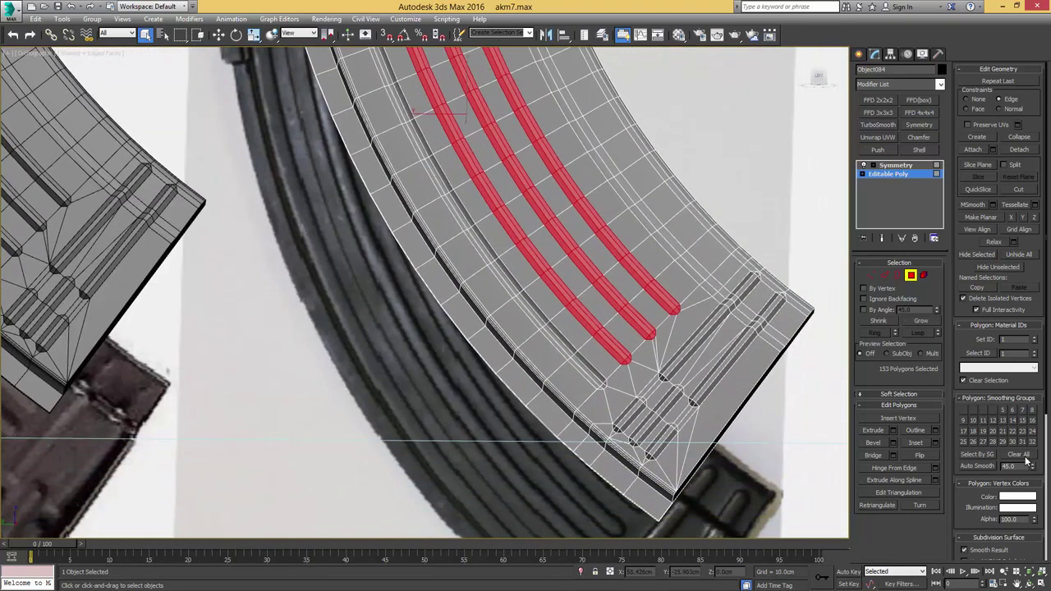
pyautogui.click(1012, 432)
# Step: Select all crest faces of the two longer cross ribs at the magazine's lower end
pyautogui.scroll(3, 623, 309)
pyautogui.moveTo(662, 374); pyautogui.dragTo(599, 388, button='middle')
pyautogui.click(646, 317)
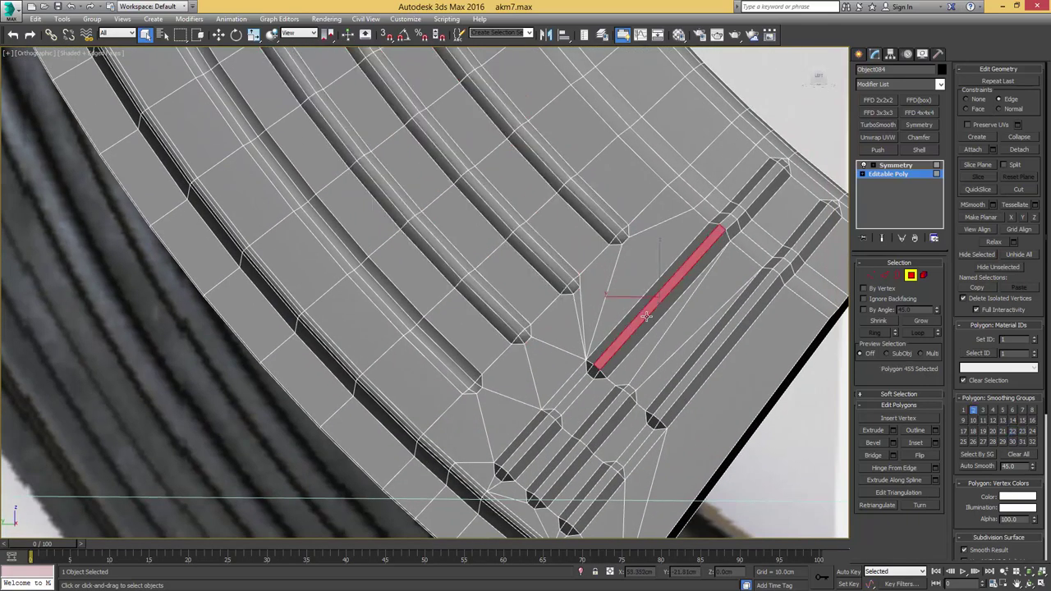
pyautogui.keyDown('ctrl'); pyautogui.click(732, 229); pyautogui.keyUp('ctrl')
pyautogui.hotkey('ctrl', 'z')
pyautogui.keyDown('ctrl'); pyautogui.click(729, 222); pyautogui.keyUp('ctrl')
pyautogui.keyDown('ctrl'); pyautogui.click(740, 210); pyautogui.keyUp('ctrl')
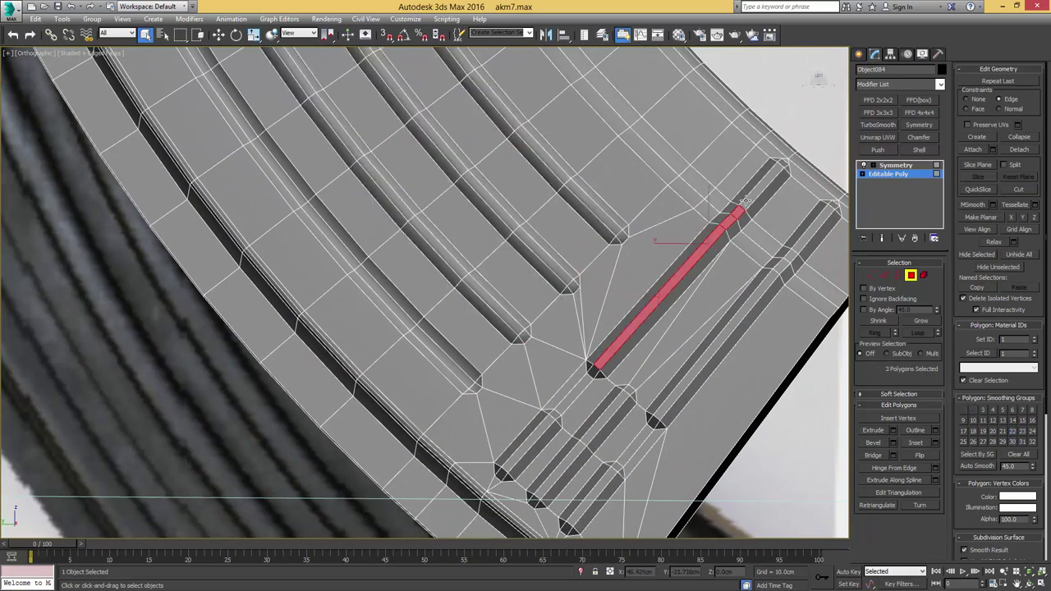
pyautogui.keyDown('ctrl'); pyautogui.click(747, 198); pyautogui.keyUp('ctrl')
pyautogui.keyDown('ctrl'); pyautogui.click(737, 322); pyautogui.keyUp('ctrl')
pyautogui.keyDown('ctrl'); pyautogui.click(780, 267); pyautogui.keyUp('ctrl')
pyautogui.keyDown('ctrl'); pyautogui.click(790, 255); pyautogui.keyUp('ctrl')
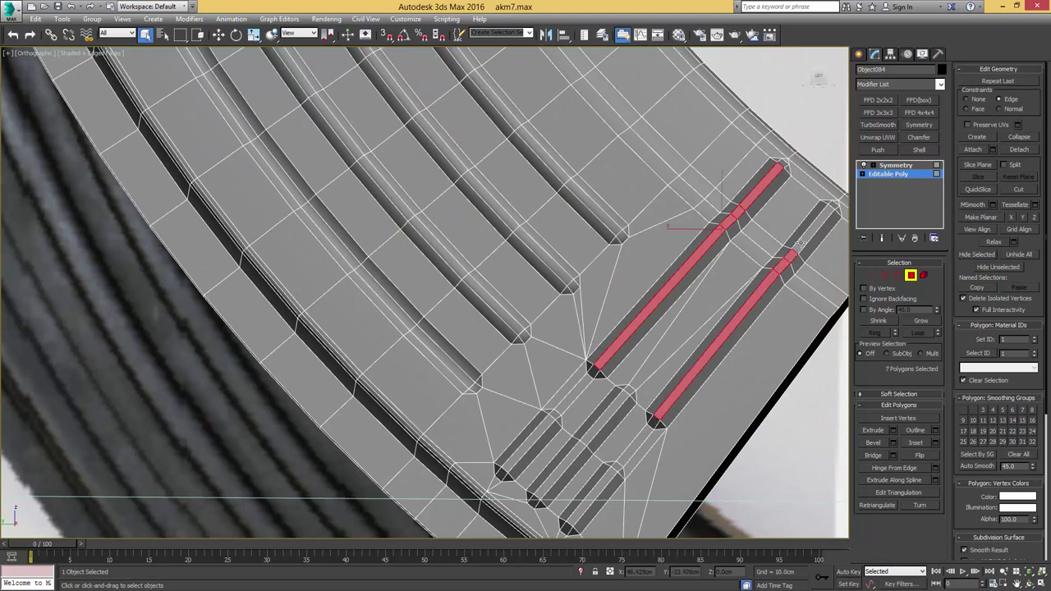
pyautogui.keyDown('ctrl'); pyautogui.click(802, 242); pyautogui.keyUp('ctrl')
# Step: Add the crest faces of the three shorter cross ribs, grow the selection over all five, and assign smoothing group 22
pyautogui.keyDown('ctrl'); pyautogui.click(530, 439); pyautogui.keyUp('ctrl')
pyautogui.keyDown('ctrl'); pyautogui.click(579, 451); pyautogui.keyUp('ctrl')
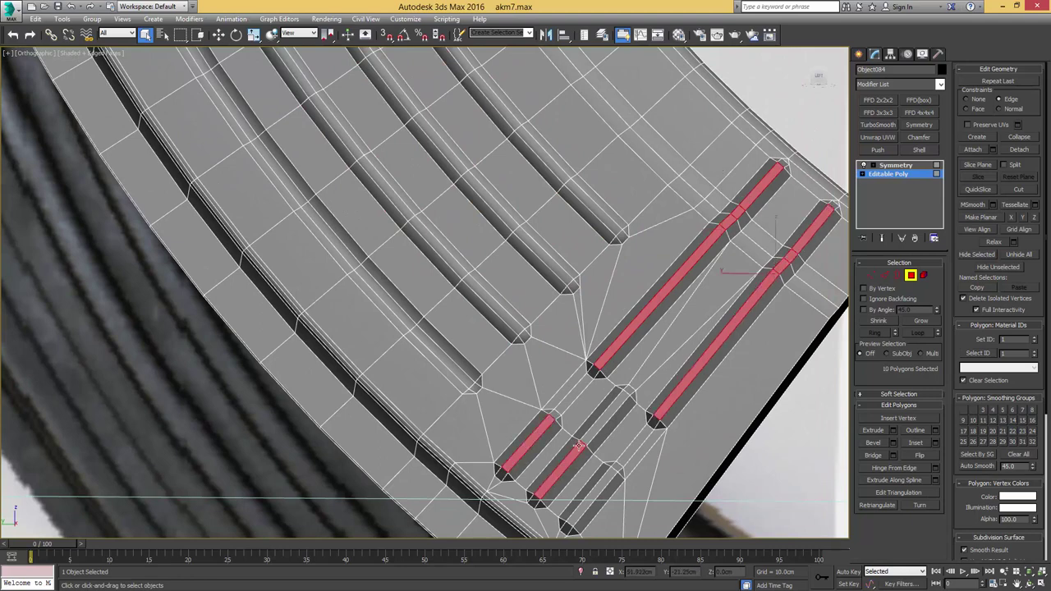
pyautogui.keyDown('ctrl'); pyautogui.click(600, 424); pyautogui.keyUp('ctrl')
pyautogui.keyDown('ctrl'); pyautogui.click(595, 483); pyautogui.keyUp('ctrl')
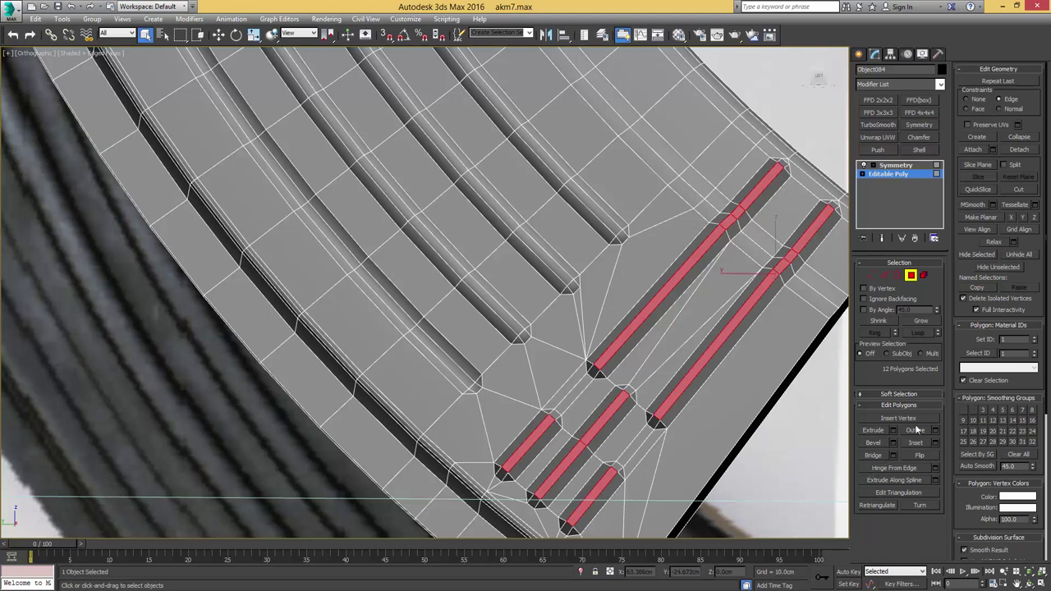
pyautogui.click(922, 324)
pyautogui.moveTo(708, 314); pyautogui.dragTo(631, 351, button='middle')
pyautogui.click(1011, 431)
# Step: Select the faces where the magazine's lengthwise bend crosses the longer cross rib nearer the curved ribs
pyautogui.press('4')
pyautogui.press('2')
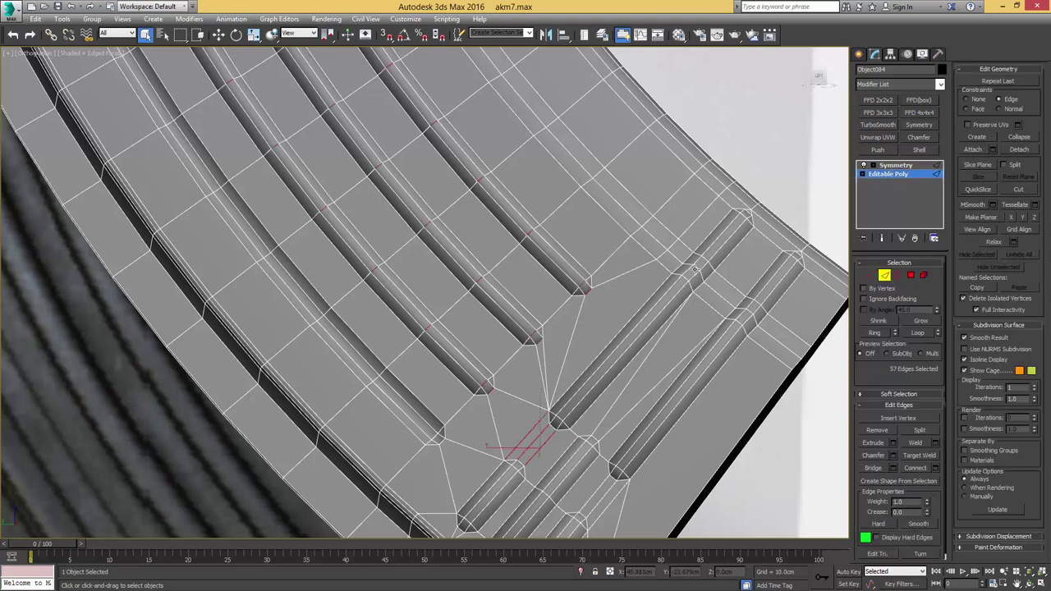
pyautogui.press('4')
pyautogui.click(691, 274)
pyautogui.keyDown('ctrl'); pyautogui.click(682, 270); pyautogui.keyUp('ctrl')
pyautogui.keyDown('ctrl'); pyautogui.click(694, 260); pyautogui.keyUp('ctrl')
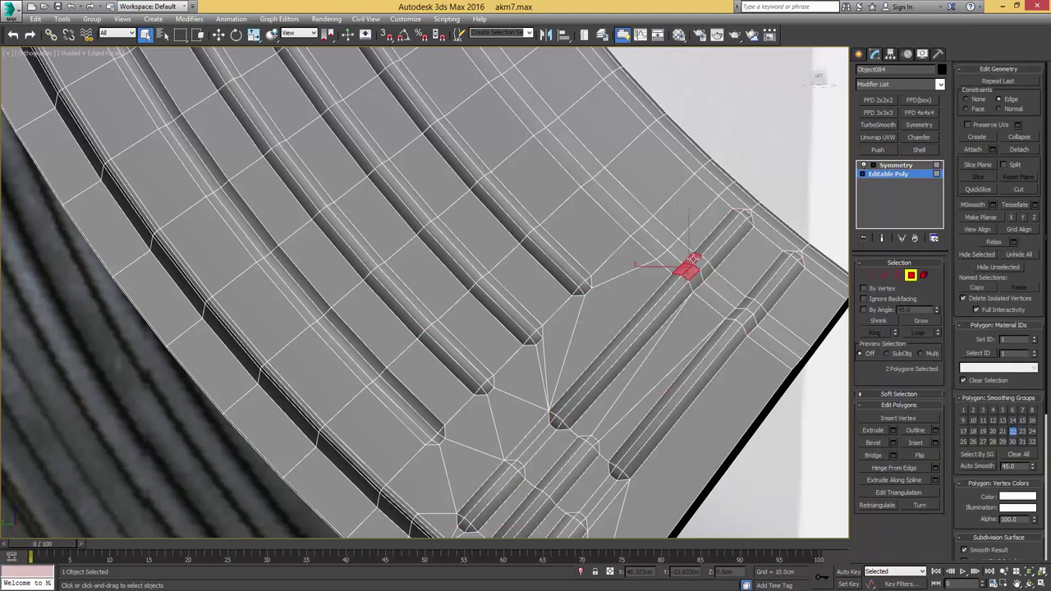
pyautogui.keyDown('ctrl'); pyautogui.click(702, 266); pyautogui.keyUp('ctrl')
pyautogui.keyDown('ctrl'); pyautogui.click(692, 280); pyautogui.keyUp('ctrl')
# Step: Add the bend faces on the longer cross rib nearer the magazine's bottom edge and clear all smoothing groups from the selected faces
pyautogui.keyDown('ctrl'); pyautogui.click(737, 314); pyautogui.keyUp('ctrl')
pyautogui.keyDown('ctrl'); pyautogui.click(745, 317); pyautogui.keyUp('ctrl')
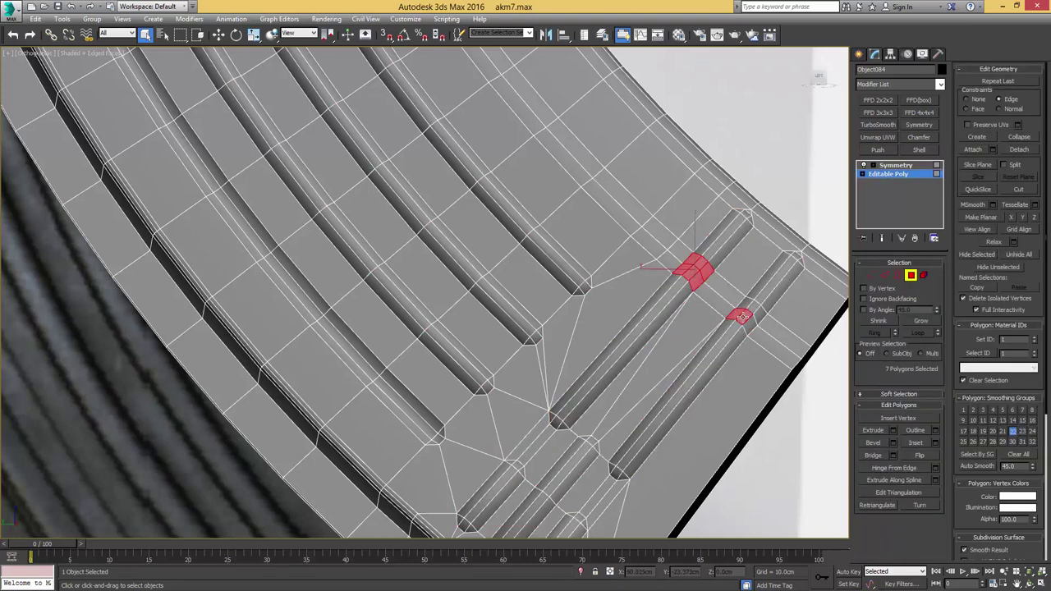
pyautogui.keyDown('ctrl'); pyautogui.click(753, 308); pyautogui.keyUp('ctrl')
pyautogui.keyDown('ctrl'); pyautogui.click(744, 303); pyautogui.keyUp('ctrl')
pyautogui.keyDown('ctrl'); pyautogui.click(758, 313); pyautogui.keyUp('ctrl')
pyautogui.keyDown('ctrl'); pyautogui.click(749, 325); pyautogui.keyUp('ctrl')
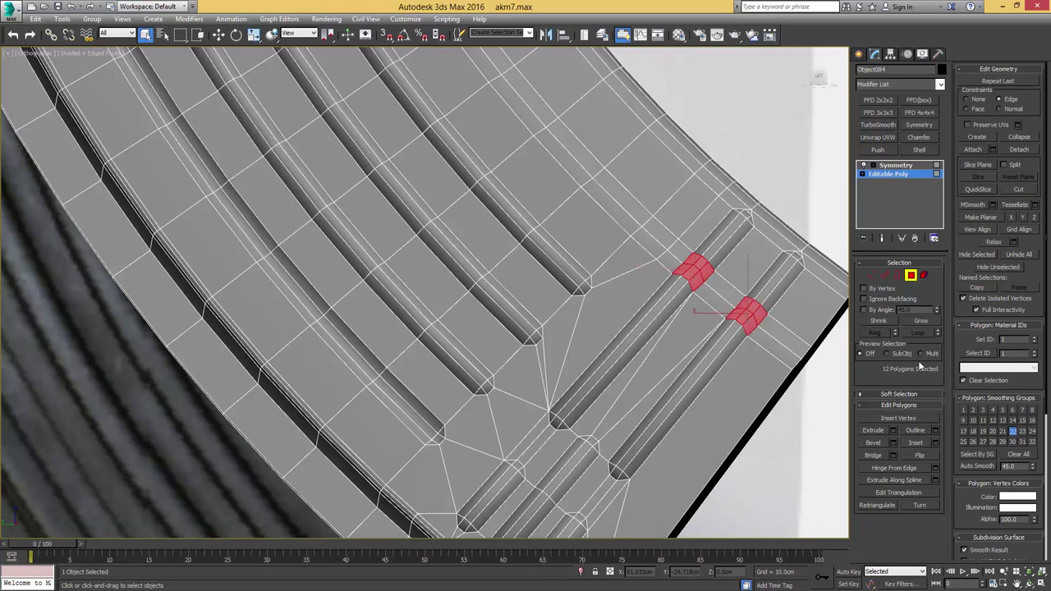
pyautogui.click(1017, 455)
pyautogui.press('4')
pyautogui.scroll(-8, 658, 316)
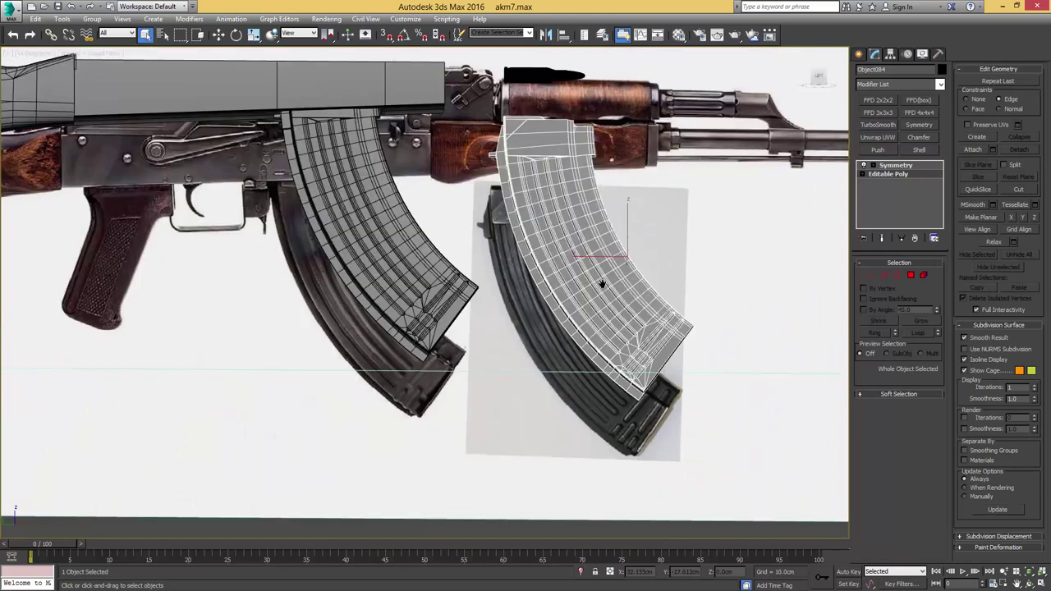
# Step: Examine the magazine's bottom end on the model and in the reference photo in Windows Photo Viewer
pyautogui.keyDown('alt'); pyautogui.moveTo(603, 284); pyautogui.dragTo(622, 320, button='middle'); pyautogui.keyUp('alt')
pyautogui.keyDown('alt'); pyautogui.moveTo(619, 343); pyautogui.dragTo(649, 328, button='middle'); pyautogui.keyUp('alt')
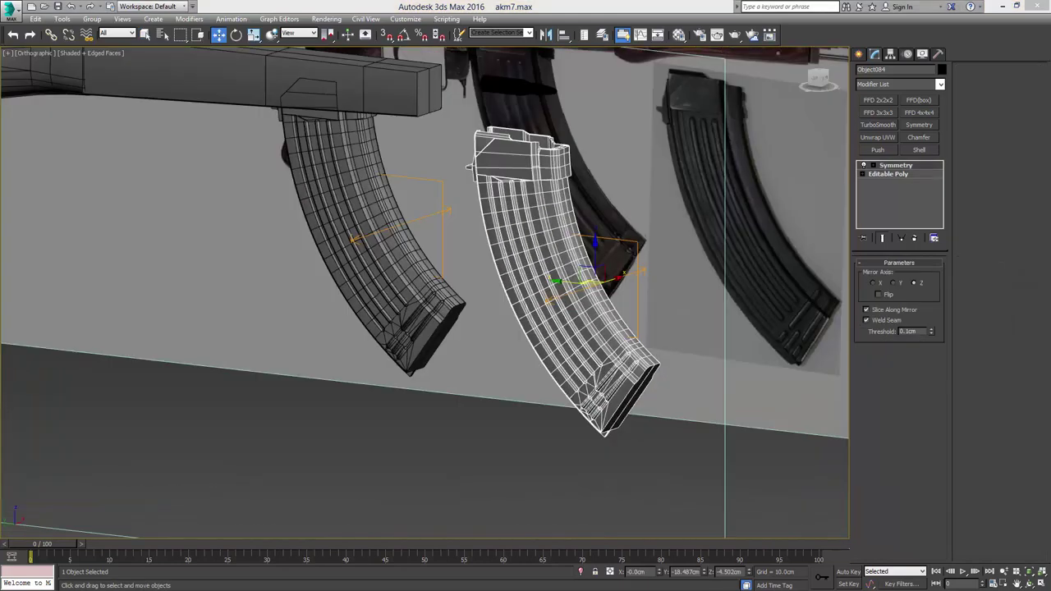
pyautogui.moveTo(1050, 149); pyautogui.dragTo(764, 100)
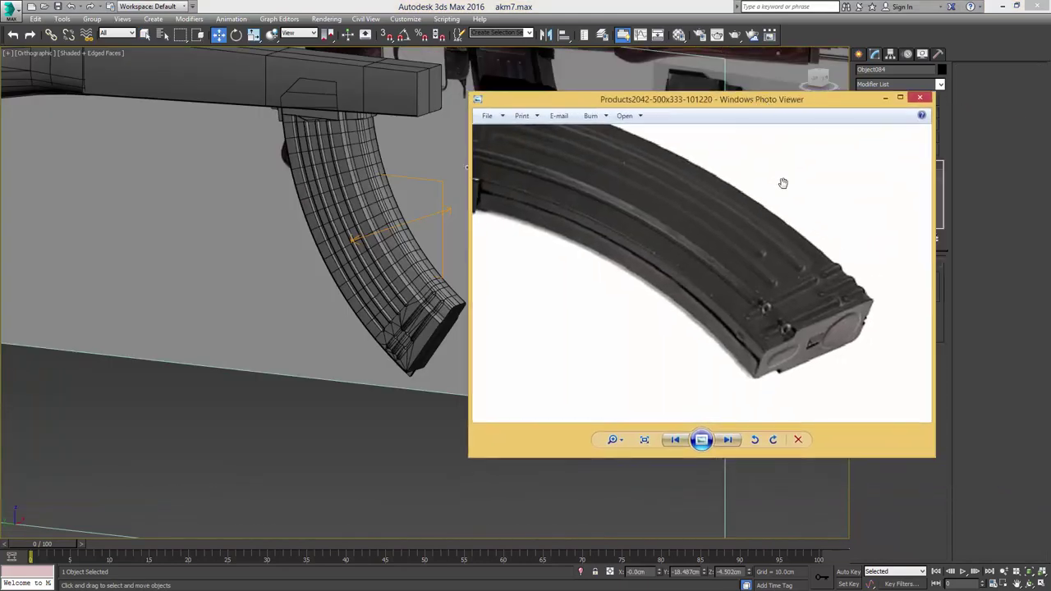
pyautogui.scroll(1, 802, 364)
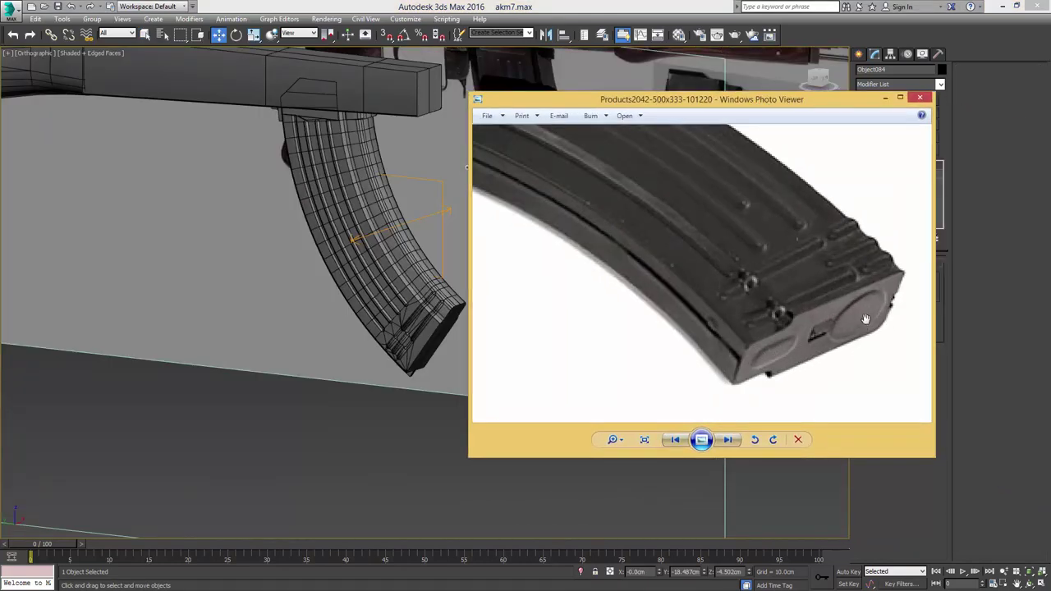
pyautogui.moveTo(730, 101); pyautogui.dragTo(1050, 136)
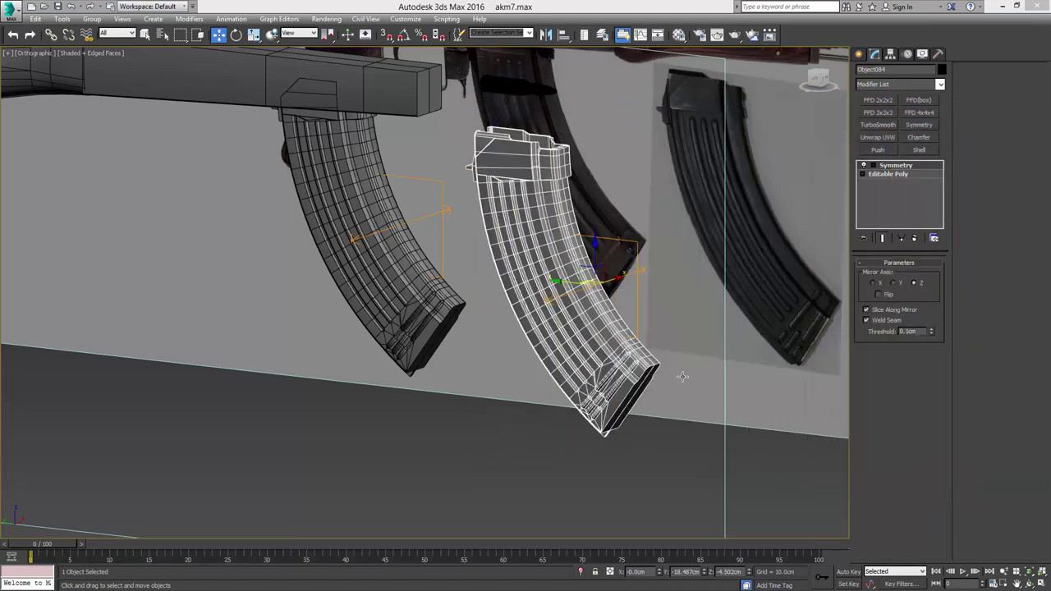
# Step: Create an 18-sided cylinder beside the magazine in the top view, about 0.85 cm in radius and 0.53 cm high
pyautogui.moveTo(682, 377); pyautogui.dragTo(646, 337, button='middle')
pyautogui.press('t')
pyautogui.moveTo(430, 355); pyautogui.dragTo(540, 325, button='middle')
pyautogui.scroll(3, 542, 327)
pyautogui.click(552, 329)
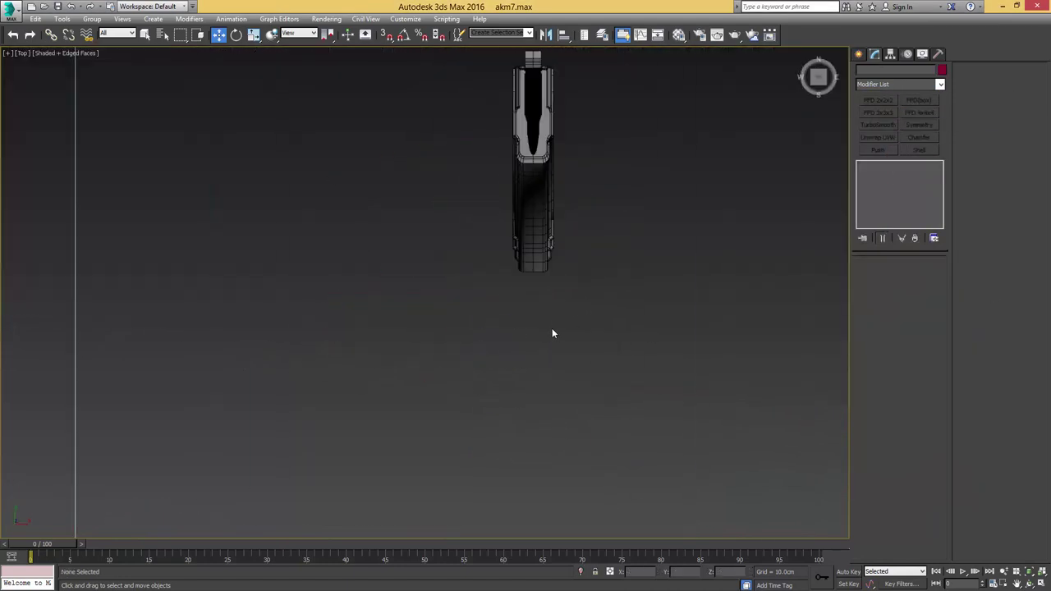
pyautogui.keyDown('ctrl'); pyautogui.rightClick(552, 318); pyautogui.keyUp('ctrl')
pyautogui.click(567, 305)
pyautogui.moveTo(531, 317); pyautogui.dragTo(541, 307)
pyautogui.moveTo(541, 317); pyautogui.dragTo(543, 295, button='middle')
pyautogui.scroll(5, 544, 296)
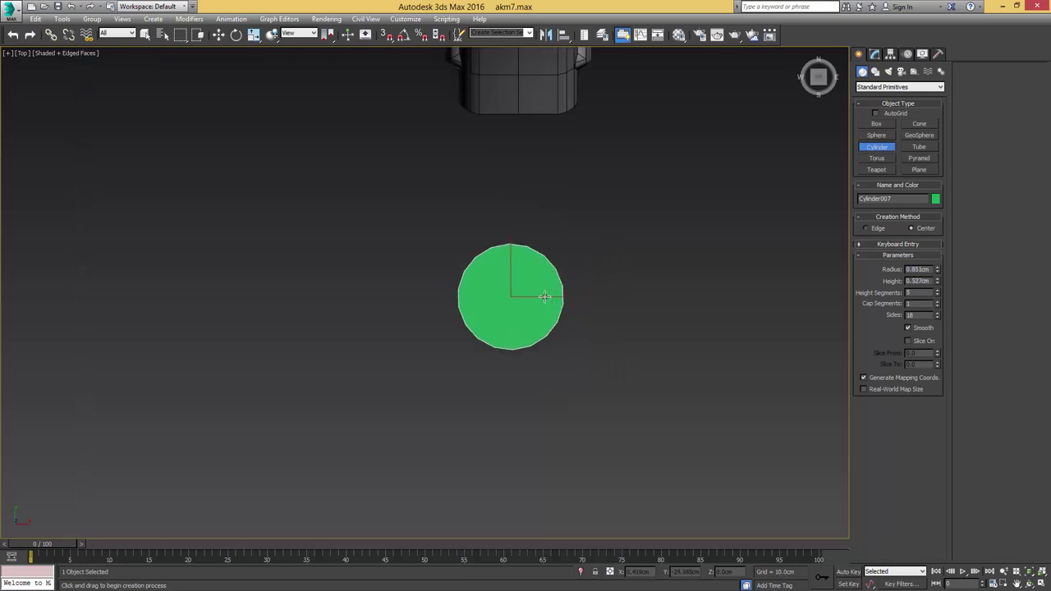
# Step: Set the cylinder's Z rotation to 0 and convert it to an Editable Poly
pyautogui.press('e')
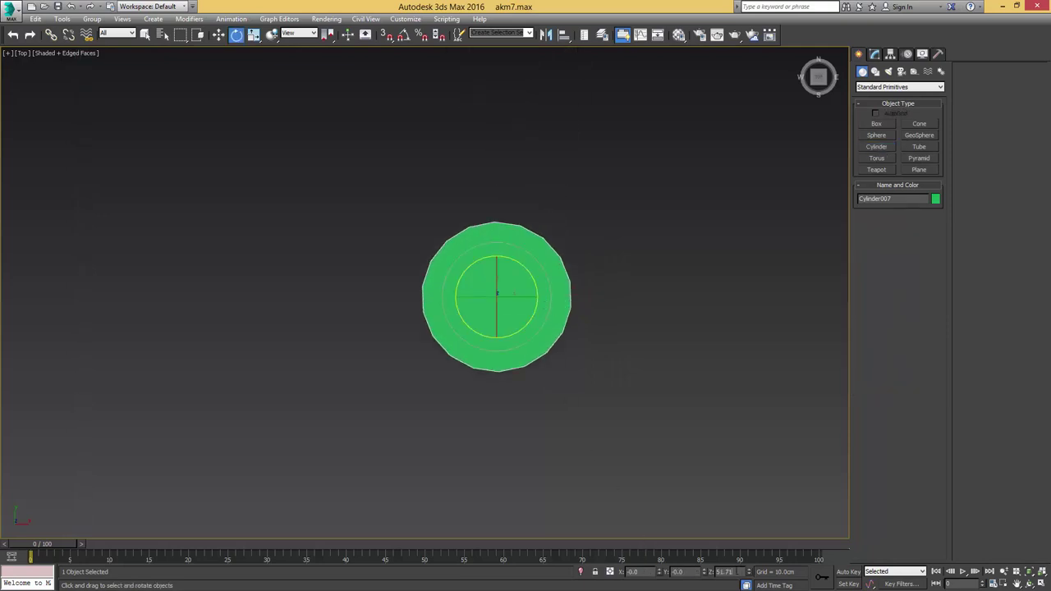
pyautogui.press('Return')
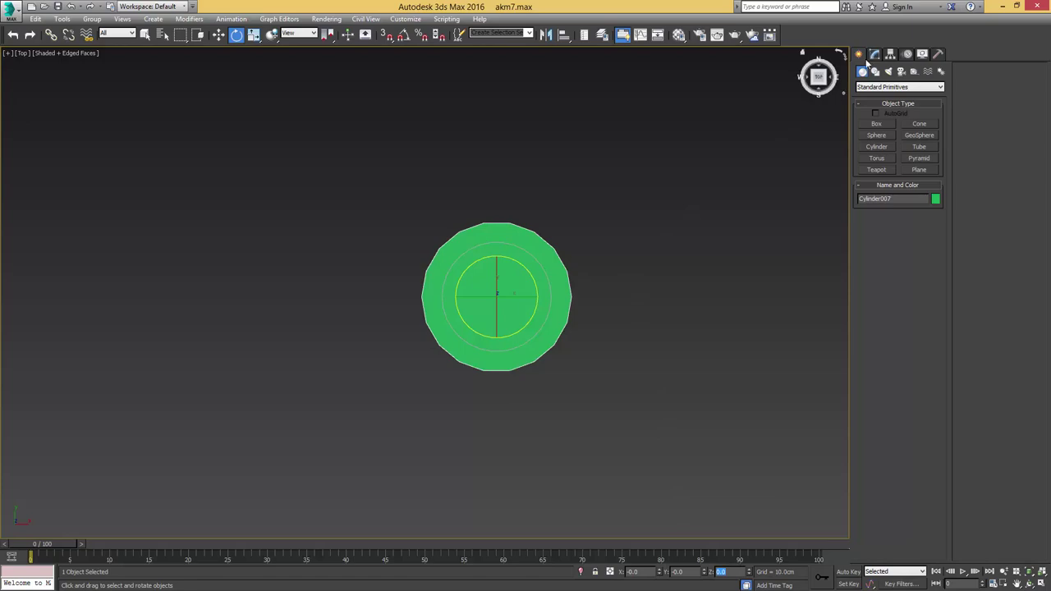
pyautogui.moveTo(597, 256); pyautogui.dragTo(632, 168, button='middle')
pyautogui.scroll(-2, 605, 222)
pyautogui.hotkey('shift', 'z')
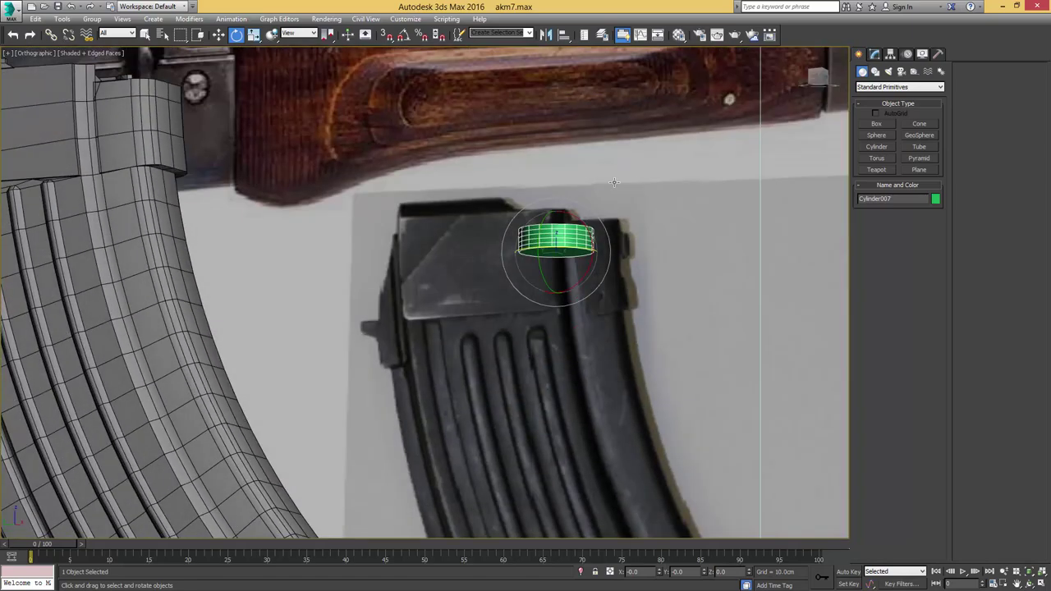
pyautogui.moveTo(562, 257); pyautogui.dragTo(578, 214, button='middle')
pyautogui.press('4')
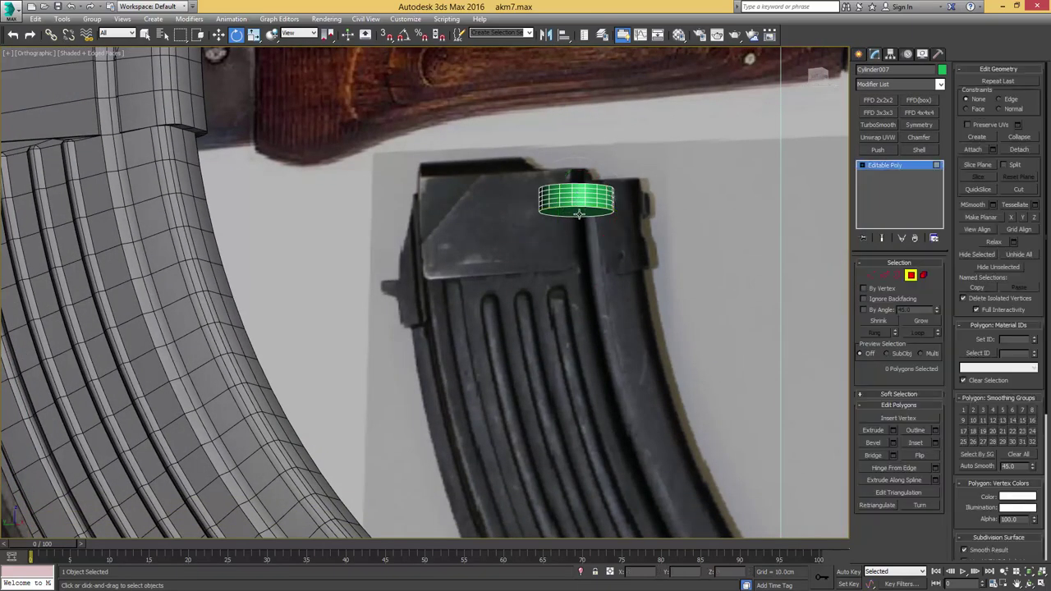
# Step: Delete the cylinder's upper faces, keeping only the lower cap and the lowest ring of side faces
pyautogui.press('q')
pyautogui.click(579, 215)
pyautogui.click(916, 321)
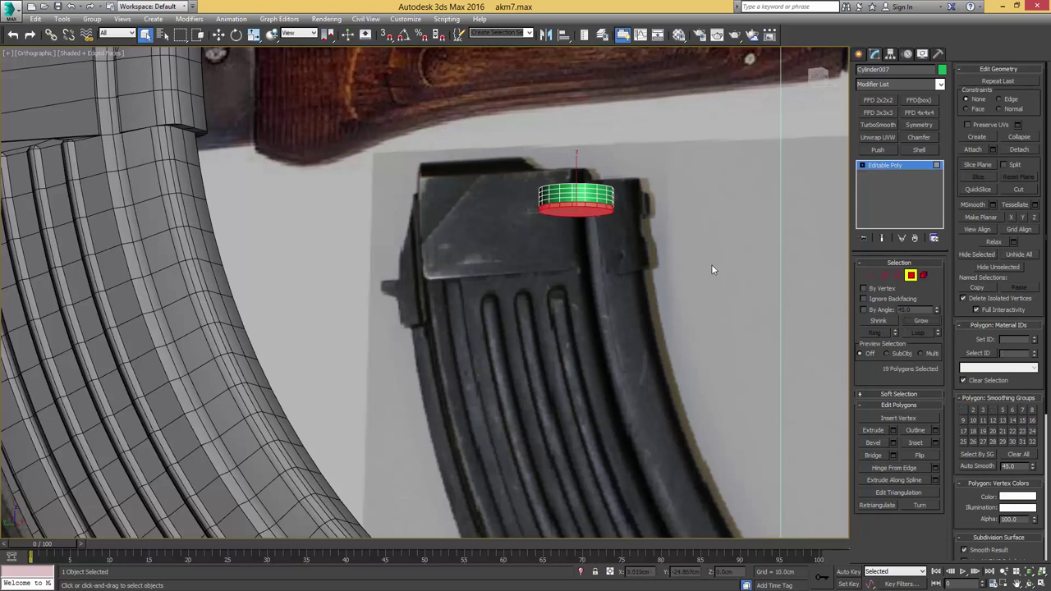
pyautogui.hotkey('ctrl', 'i')
pyautogui.press('Delete')
# Step: Scale the disc's open upper border slightly outward so that its side wall flares
pyautogui.moveTo(582, 207); pyautogui.dragTo(604, 215, button='middle')
pyautogui.scroll(5, 604, 215)
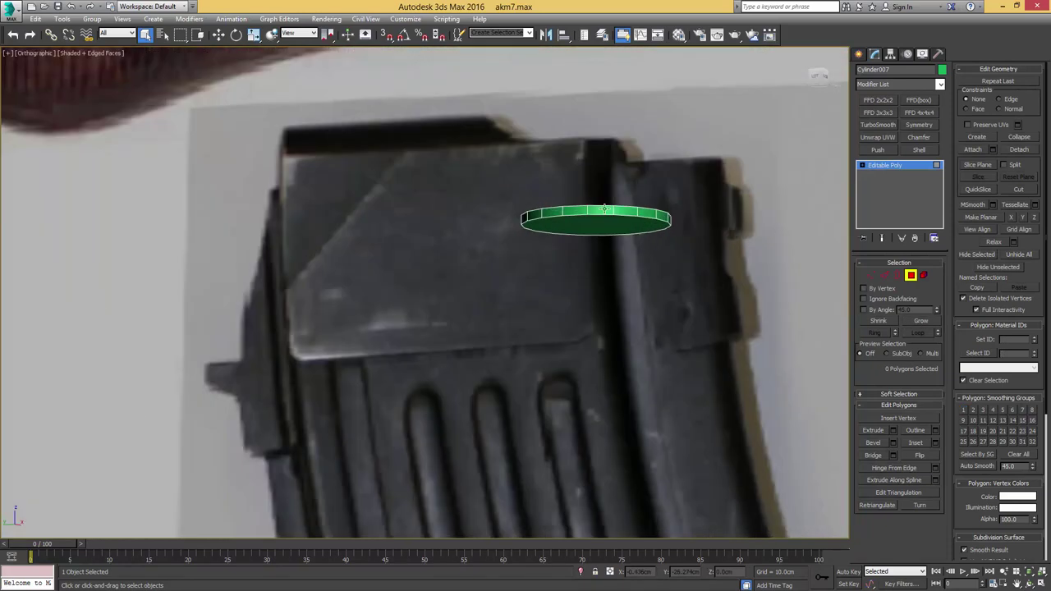
pyautogui.press('3')
pyautogui.click(603, 206)
pyautogui.press('r')
pyautogui.moveTo(596, 218); pyautogui.dragTo(599, 218)
pyautogui.scroll(-8, 620, 230)
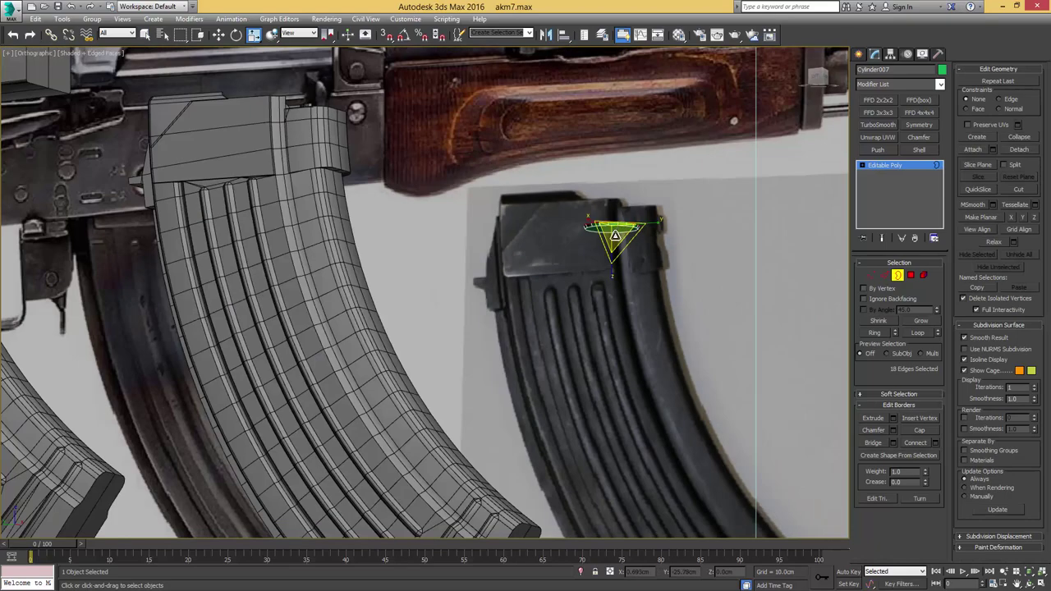
pyautogui.press('3')
pyautogui.press('w')
pyautogui.moveTo(602, 293); pyautogui.dragTo(609, 235, button='middle')
pyautogui.scroll(10, 612, 229)
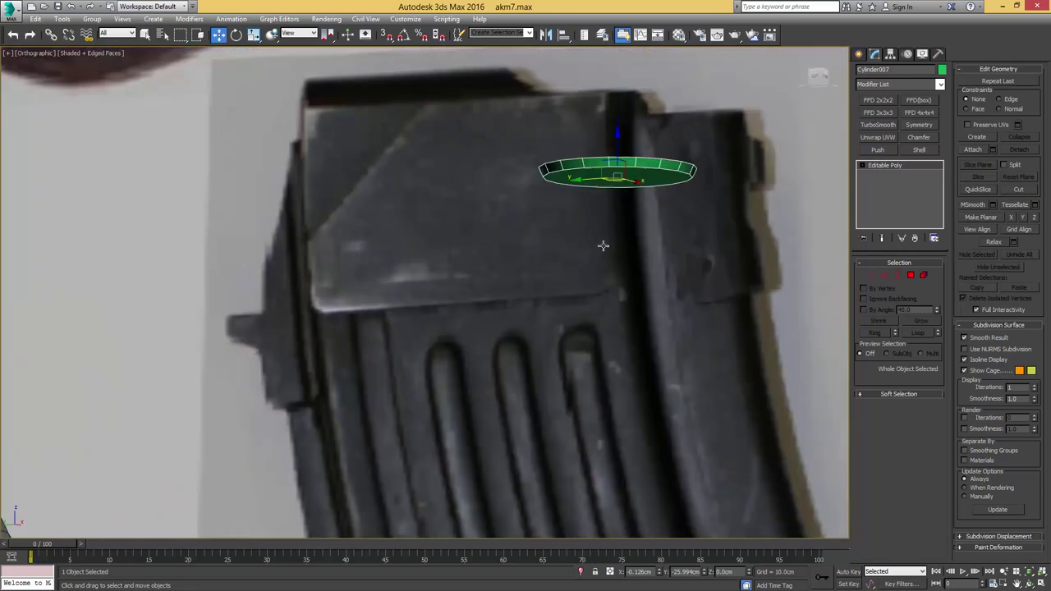
pyautogui.press('3')
pyautogui.press('r')
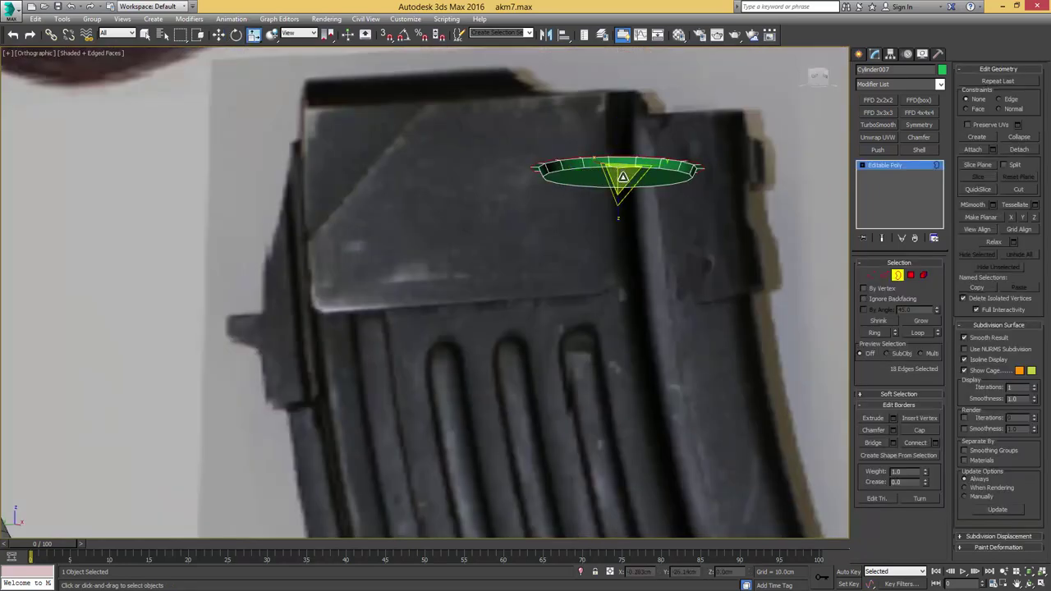
pyautogui.scroll(-5, 621, 184)
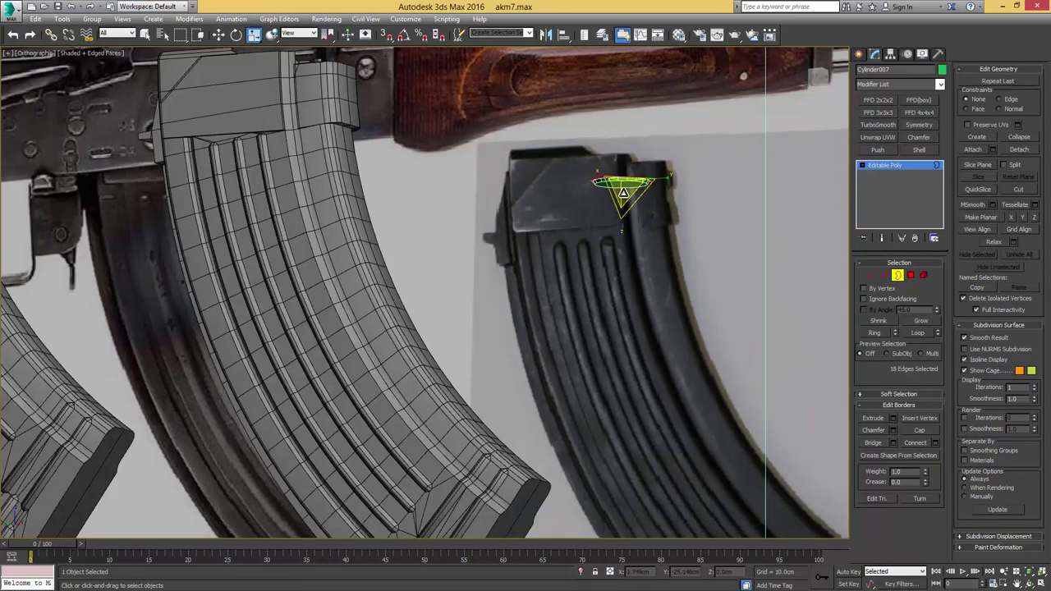
pyautogui.scroll(-3, 623, 194)
pyautogui.keyDown('alt'); pyautogui.moveTo(635, 244); pyautogui.dragTo(602, 230, button='middle'); pyautogui.keyUp('alt')
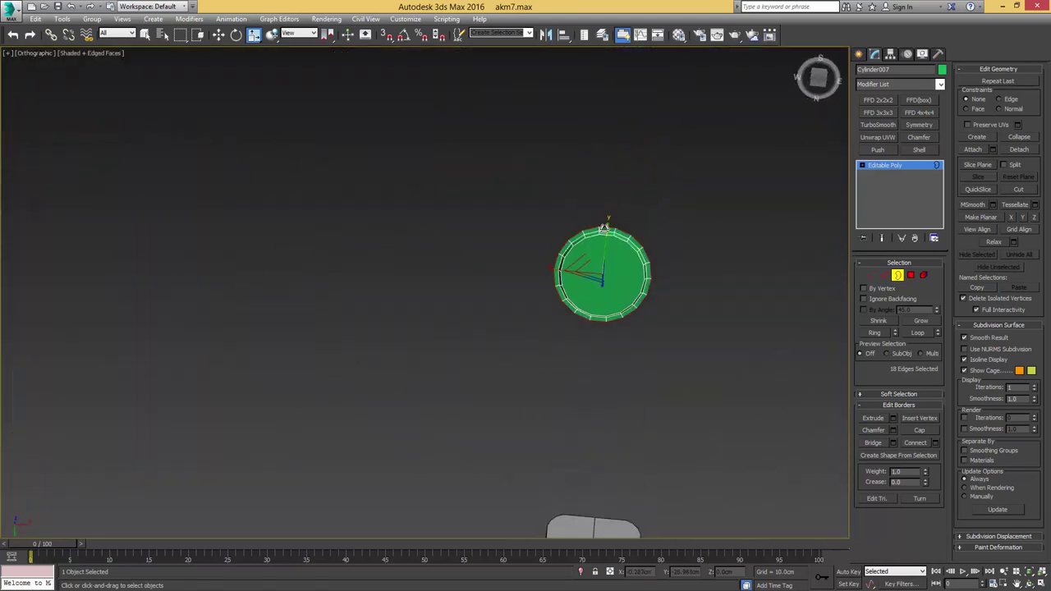
pyautogui.scroll(-3, 604, 229)
# Step: Clone the disc along the Y axis as one independent copy, away from the magazine
pyautogui.press('3')
pyautogui.press('w')
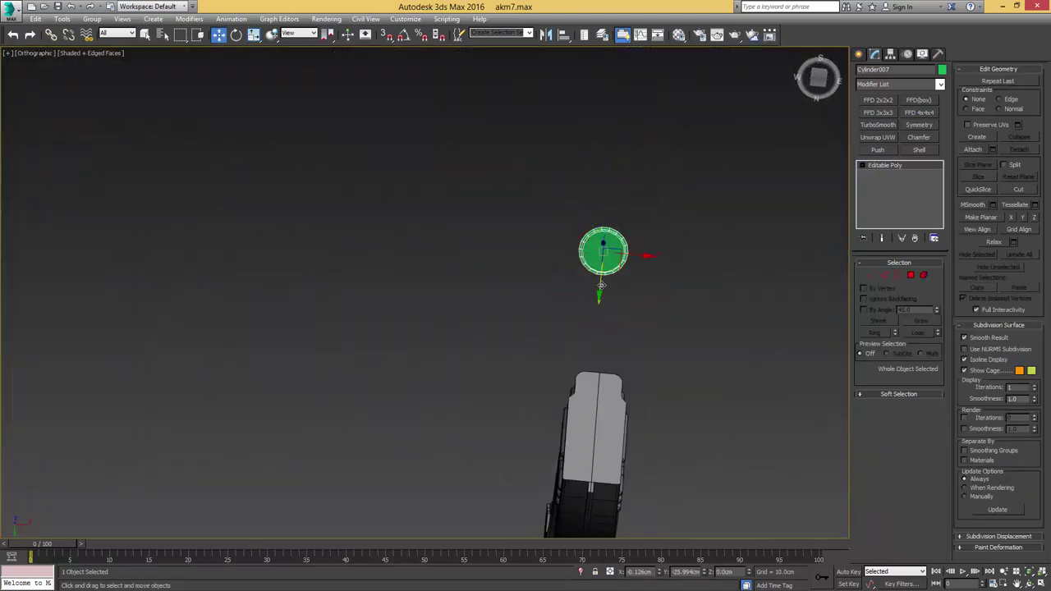
pyautogui.keyDown('shift'); pyautogui.moveTo(600, 285); pyautogui.dragTo(605, 211); pyautogui.keyUp('shift')
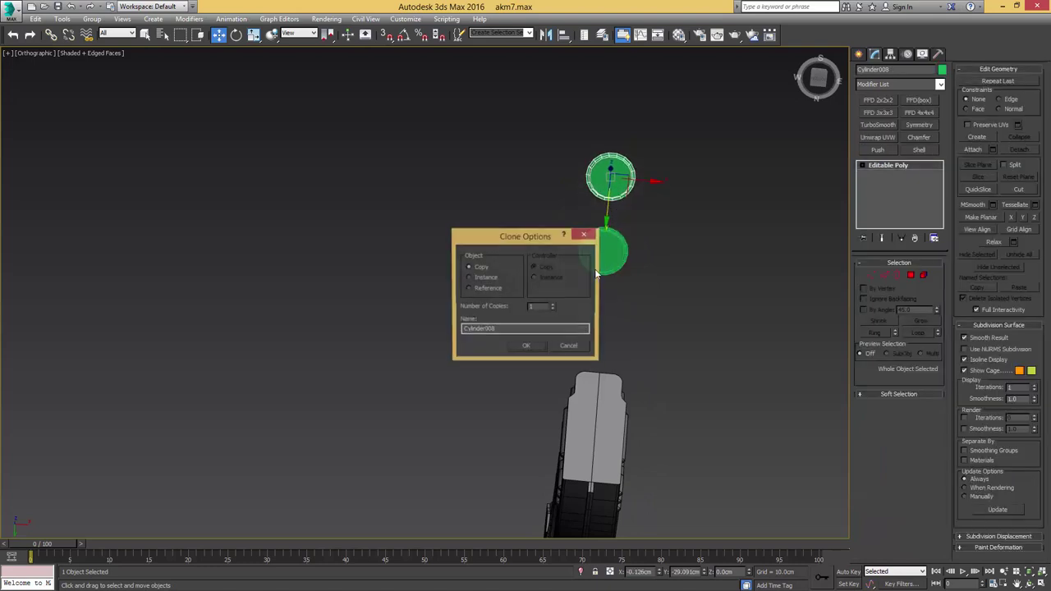
pyautogui.click(527, 345)
pyautogui.scroll(3, 608, 215)
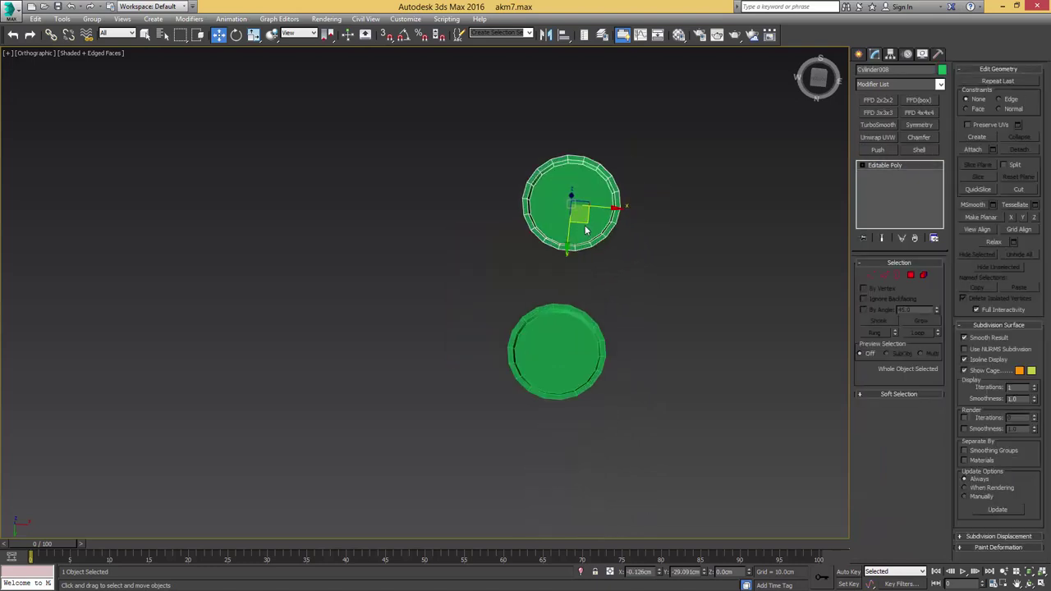
# Step: Connect the copied disc's two opposite side vertices across the cap and chamfer the resulting edge loop into two parallel edges
pyautogui.press('b')
pyautogui.moveTo(464, 266); pyautogui.dragTo(535, 211, button='middle')
pyautogui.scroll(-3, 535, 205)
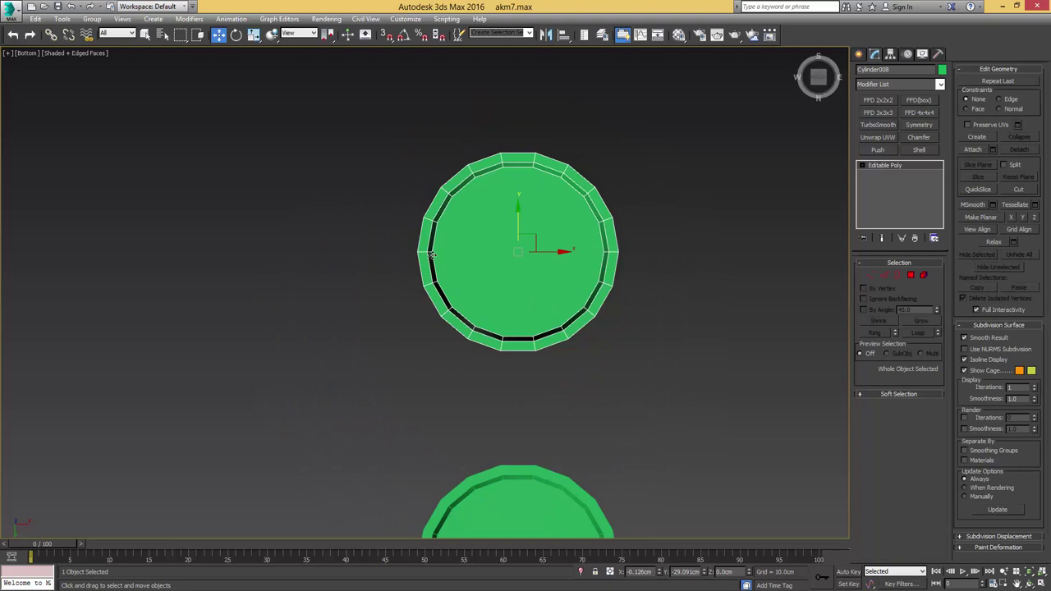
pyautogui.press('1')
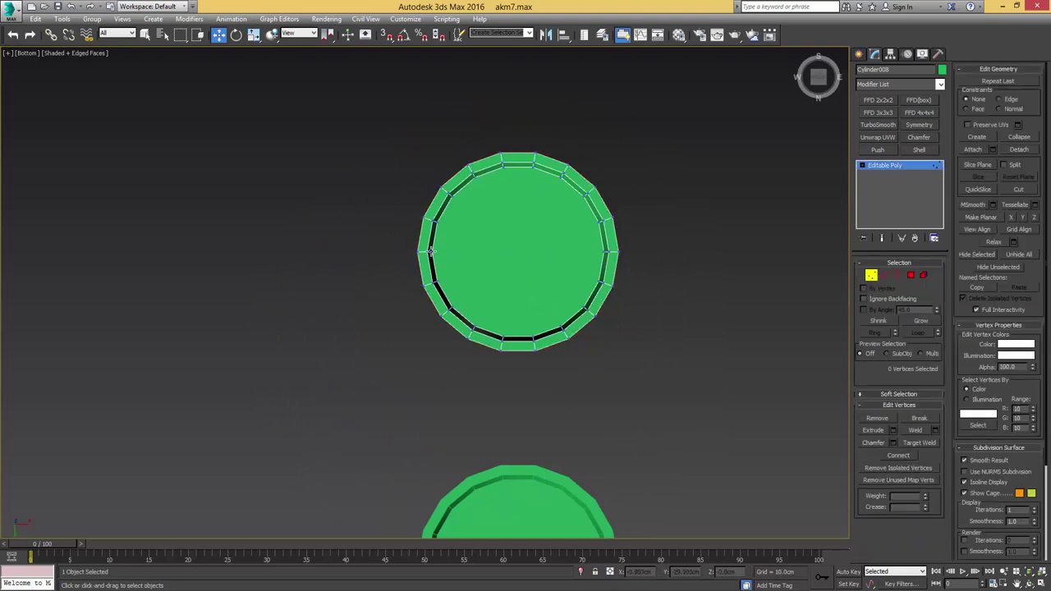
pyautogui.click(431, 251)
pyautogui.keyDown('ctrl'); pyautogui.click(605, 252); pyautogui.keyUp('ctrl')
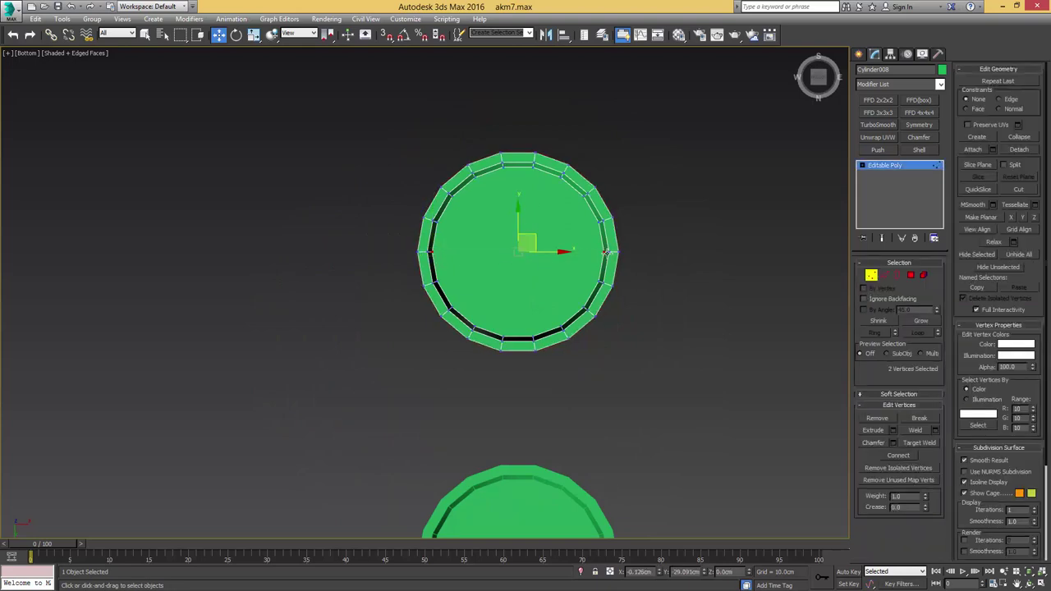
pyautogui.hotkey('ctrl', 'shift', 'e')
pyautogui.press('2')
pyautogui.doubleClick(583, 252)
pyautogui.hotkey('ctrl', 'shift', 'c')
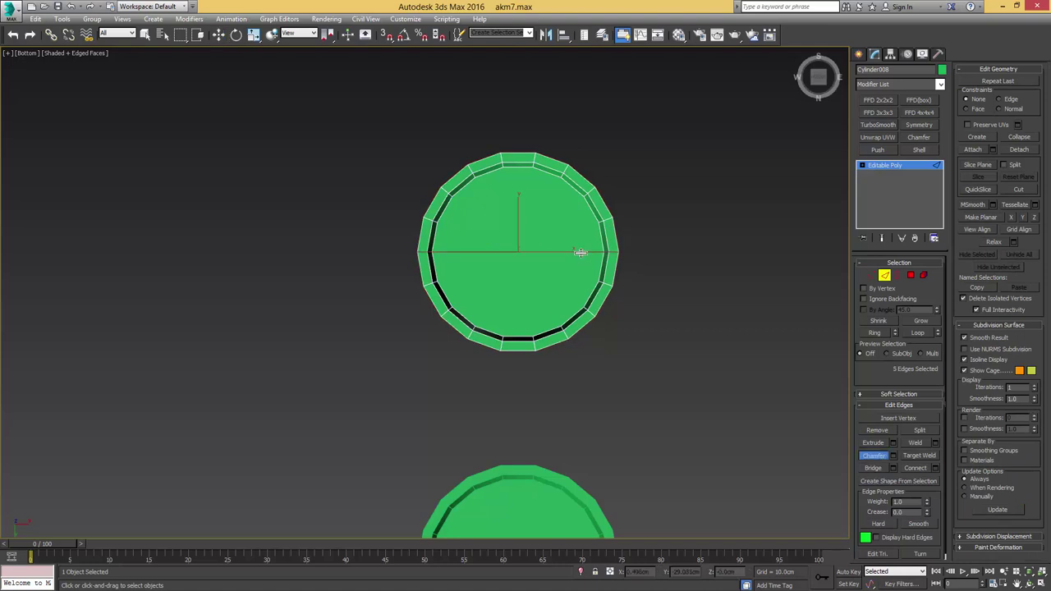
pyautogui.moveTo(583, 252); pyautogui.dragTo(585, 241)
# Step: Stretch the copy into an oval by moving one half about 0.85 cm along Y, and scale it uniformly to about 51%
pyautogui.press('1')
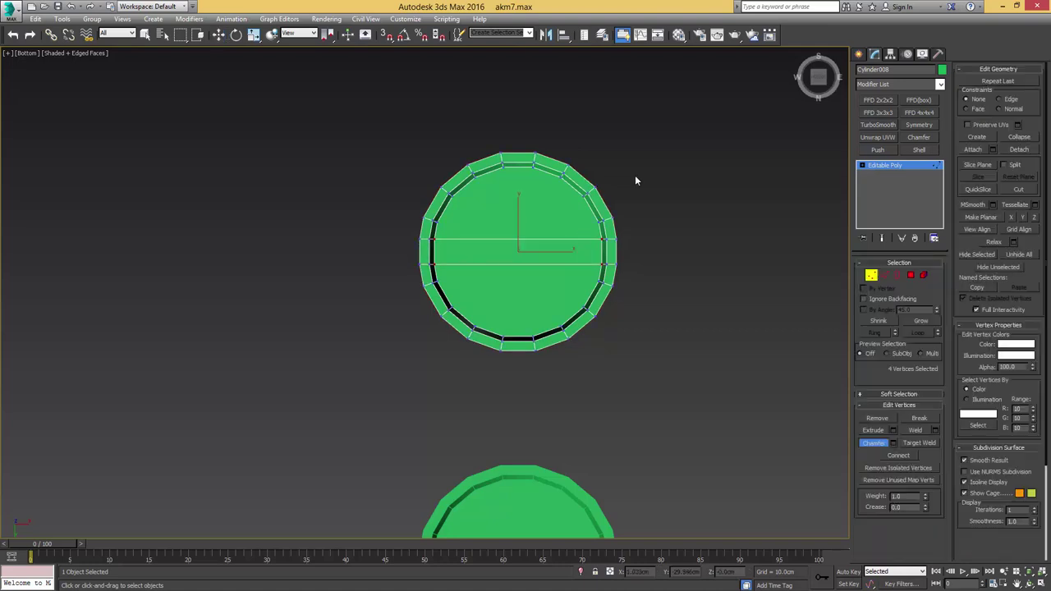
pyautogui.moveTo(661, 132); pyautogui.dragTo(379, 250)
pyautogui.moveTo(579, 201); pyautogui.dragTo(572, 238, button='middle')
pyautogui.press('w')
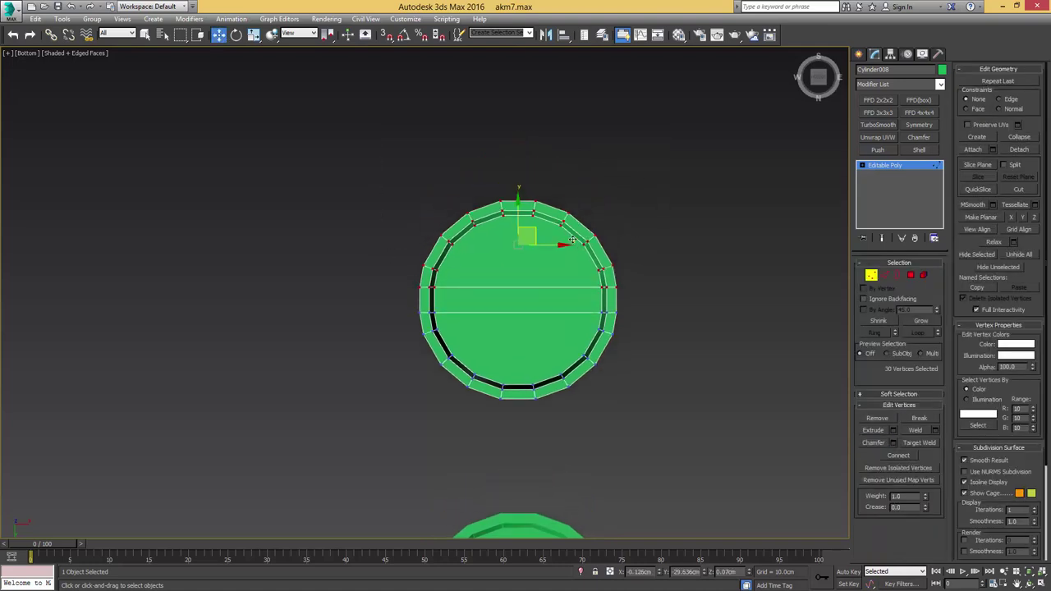
pyautogui.moveTo(515, 213); pyautogui.dragTo(537, 127)
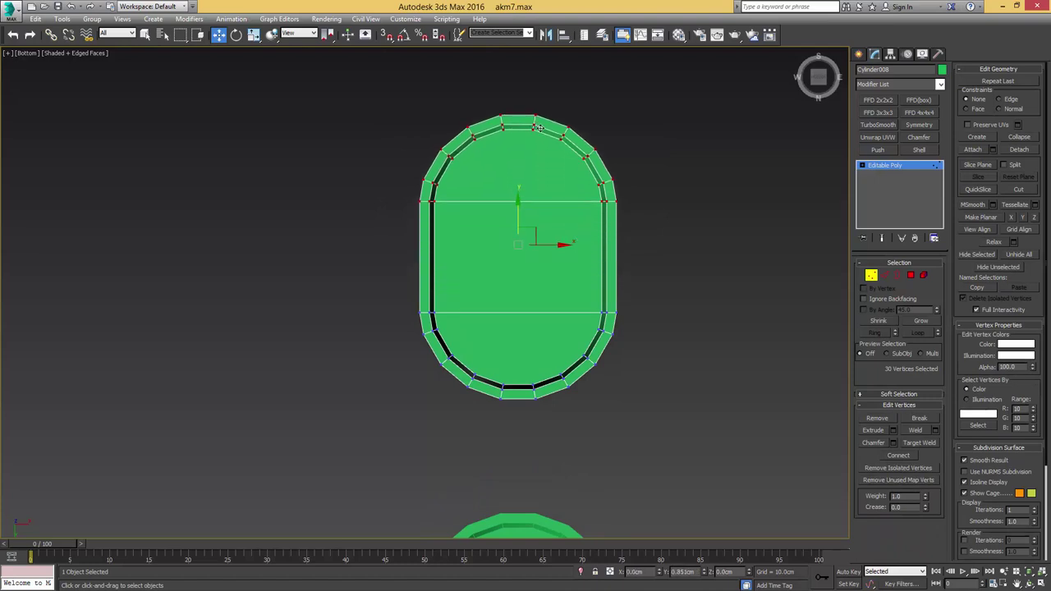
pyautogui.scroll(-3, 549, 190)
pyautogui.press('1')
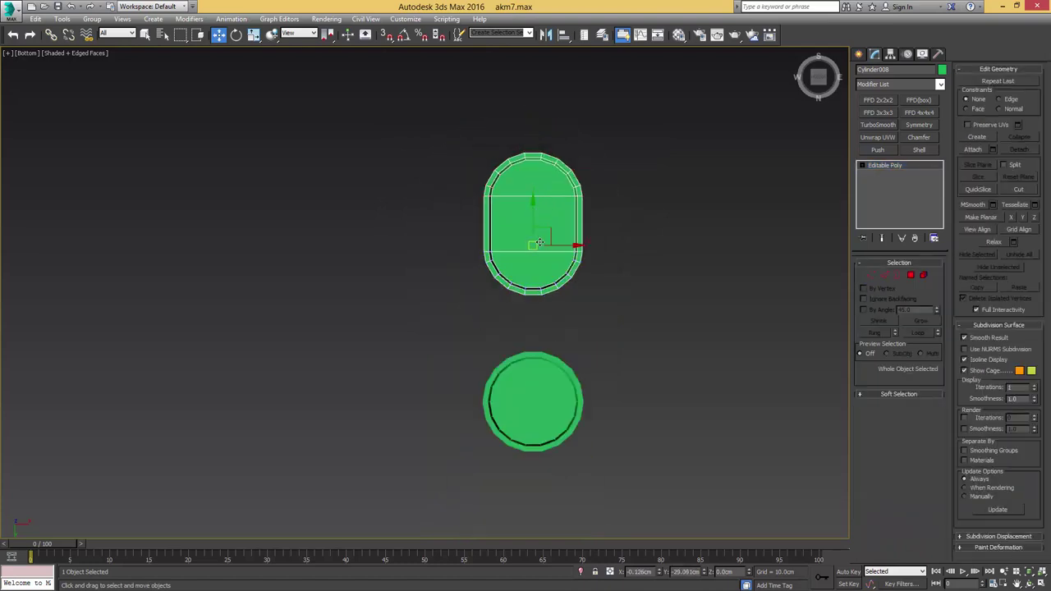
pyautogui.press('r')
pyautogui.moveTo(538, 240); pyautogui.dragTo(538, 297)
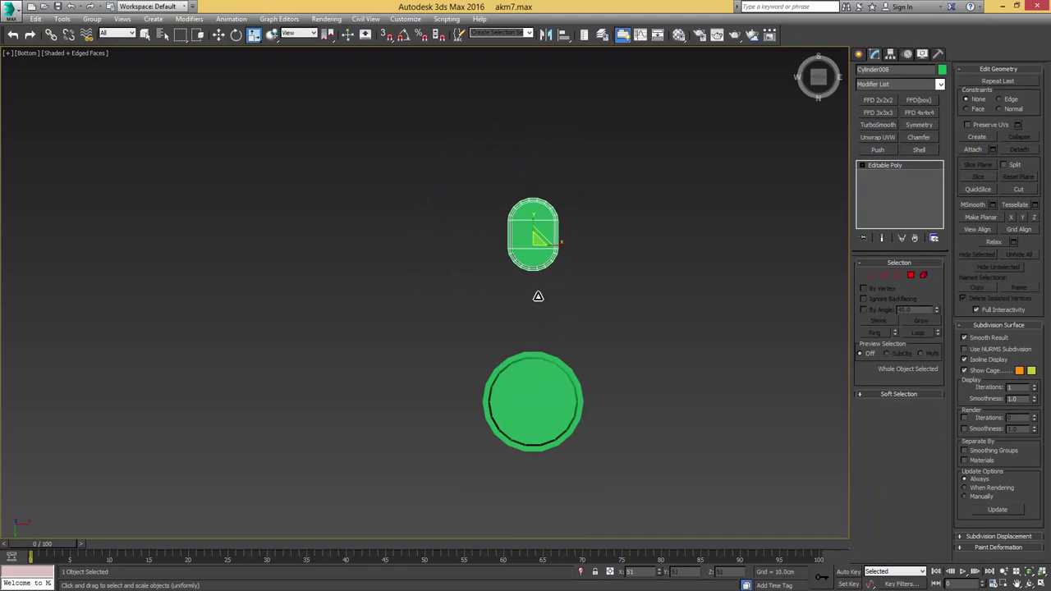
# Step: Try scaling the oval's three cap faces and undo it
pyautogui.scroll(3, 537, 269)
pyautogui.press('4')
pyautogui.press('q')
pyautogui.click(530, 228)
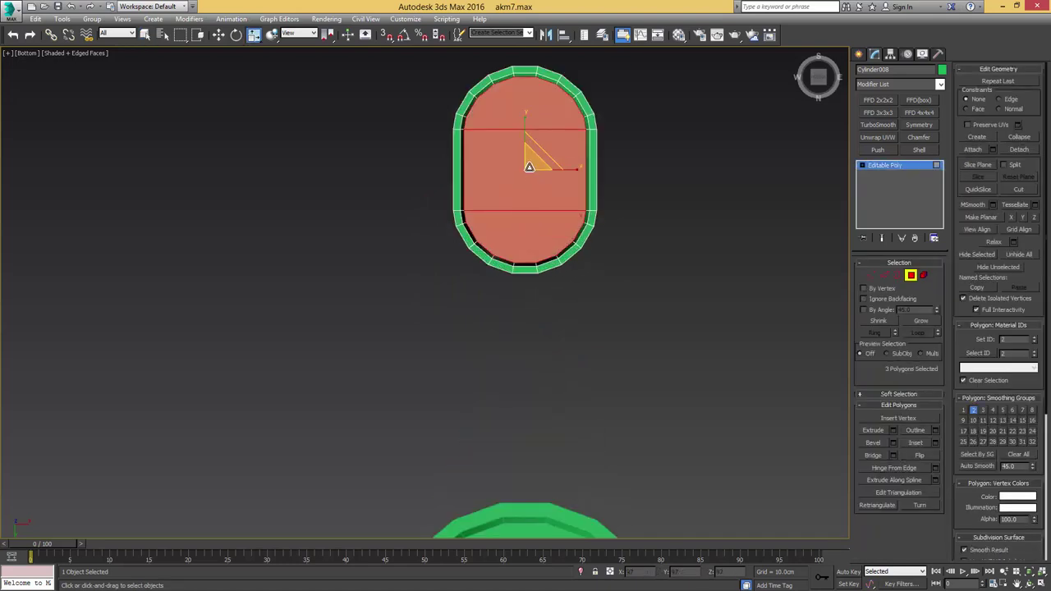
pyautogui.moveTo(530, 167); pyautogui.dragTo(531, 170)
pyautogui.scroll(-3, 534, 174)
pyautogui.keyDown('alt'); pyautogui.moveTo(534, 176); pyautogui.dragTo(506, 229, button='middle'); pyautogui.keyUp('alt')
pyautogui.hotkey('ctrl', 'z')
pyautogui.press('w')
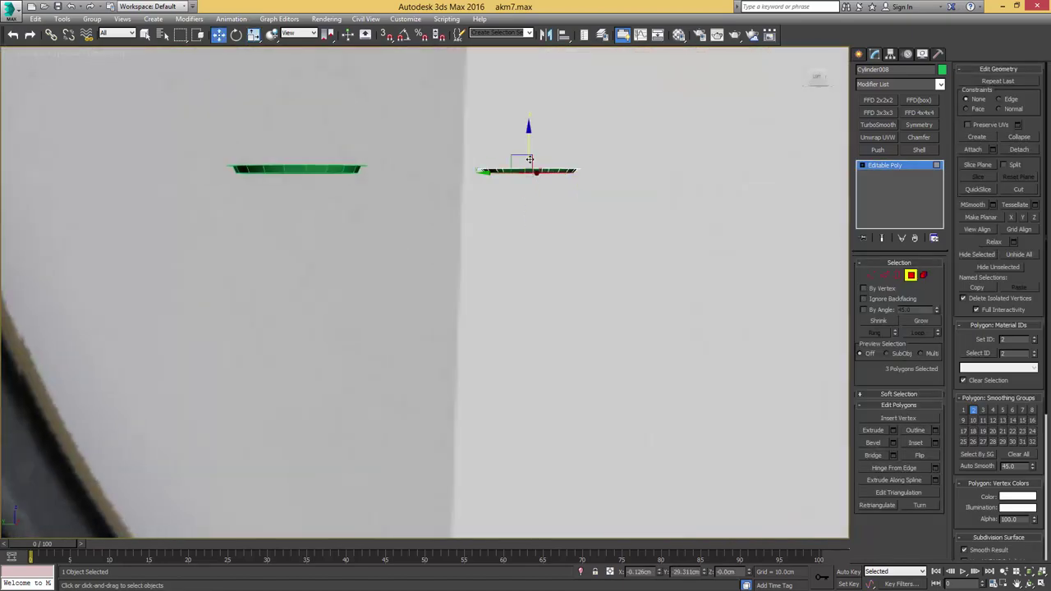
pyautogui.press('4')
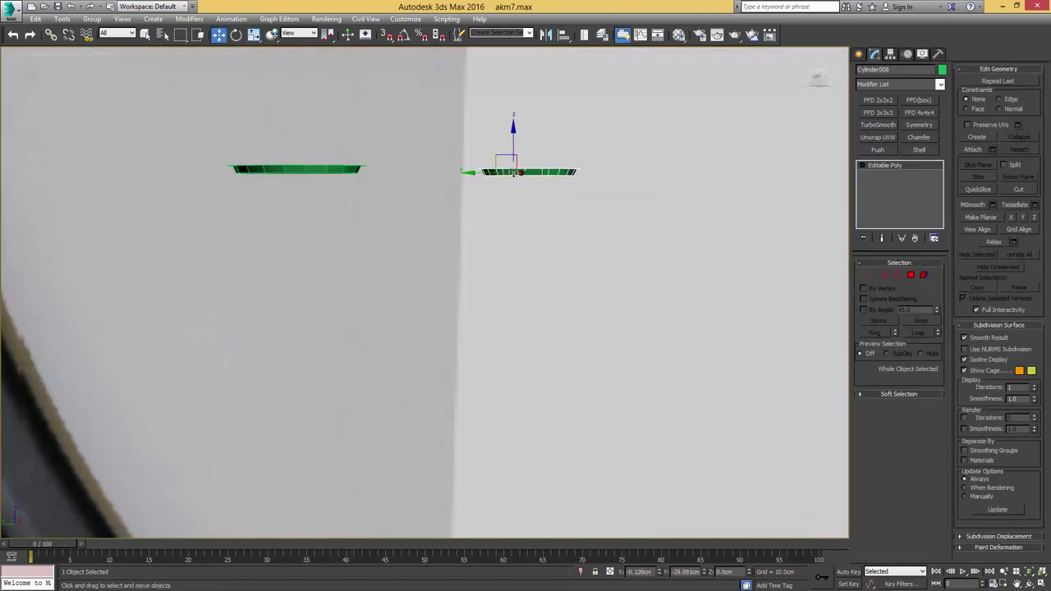
# Step: Select both the disc and the oval, tilt them together in the left view and move them to the magazine's bottom end
pyautogui.scroll(-2, 486, 178)
pyautogui.moveTo(406, 186); pyautogui.dragTo(469, 191, button='middle')
pyautogui.press('l')
pyautogui.scroll(-6, 478, 200)
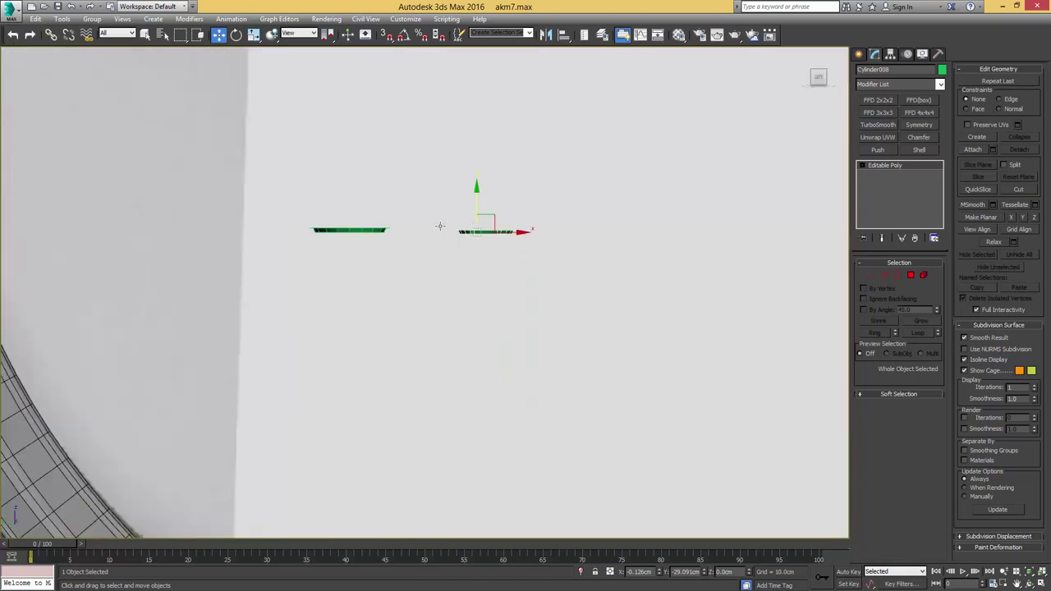
pyautogui.moveTo(361, 227); pyautogui.dragTo(521, 204, button='middle')
pyautogui.scroll(3, 521, 206)
pyautogui.keyDown('ctrl'); pyautogui.click(516, 211); pyautogui.keyUp('ctrl')
pyautogui.scroll(-5, 513, 213)
pyautogui.moveTo(479, 257); pyautogui.dragTo(536, 179, button='middle')
pyautogui.press('e')
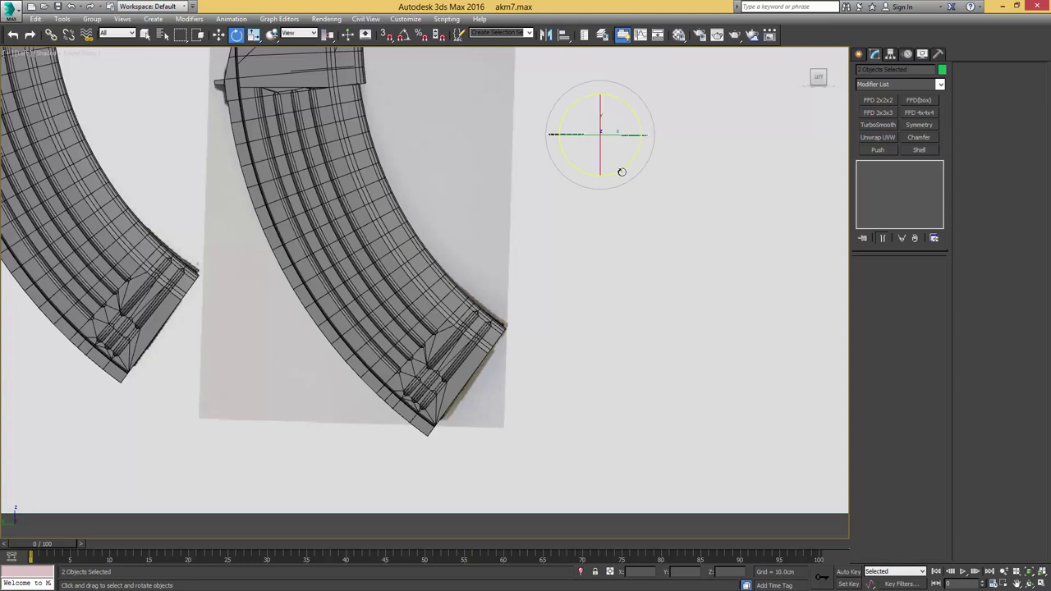
pyautogui.press('w')
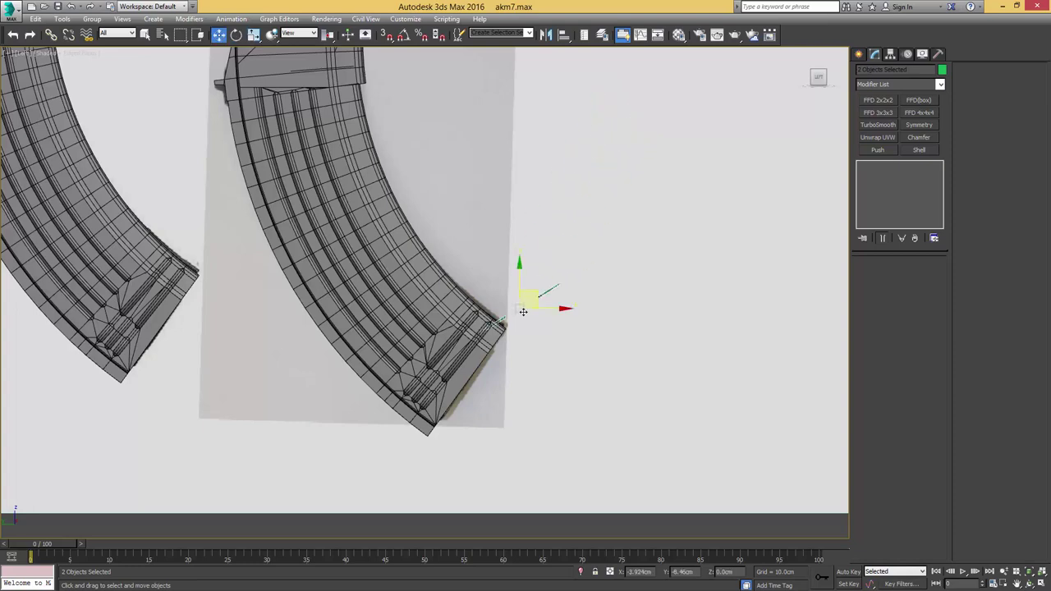
pyautogui.moveTo(522, 312); pyautogui.dragTo(487, 398)
# Step: Rotate both parts parallel to the magazine's sloped bottom face and place them flush against it
pyautogui.moveTo(487, 397); pyautogui.dragTo(483, 298, button='middle')
pyautogui.scroll(5, 486, 294)
pyautogui.press('e')
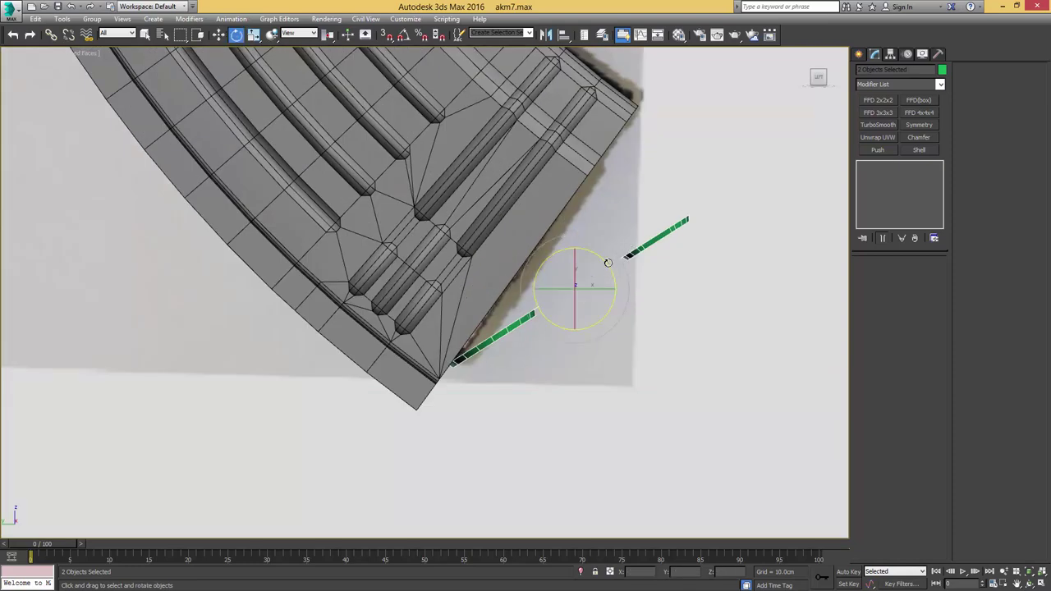
pyautogui.moveTo(608, 263); pyautogui.dragTo(559, 218)
pyautogui.press('w')
pyautogui.scroll(2, 563, 216)
pyautogui.scroll(2, 563, 216)
pyautogui.press('e')
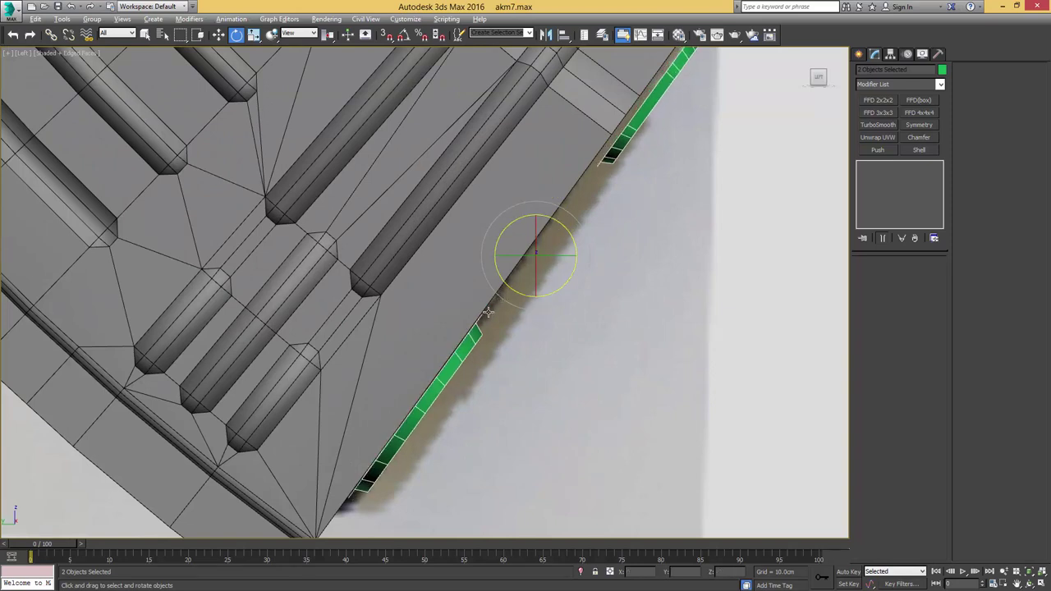
# Step: Select only the oval and move it along the bottom face, seating it flush near the face's upper corner
pyautogui.keyDown('alt'); pyautogui.click(472, 335); pyautogui.keyUp('alt')
pyautogui.moveTo(525, 265); pyautogui.dragTo(495, 345, button='middle')
pyautogui.press('w')
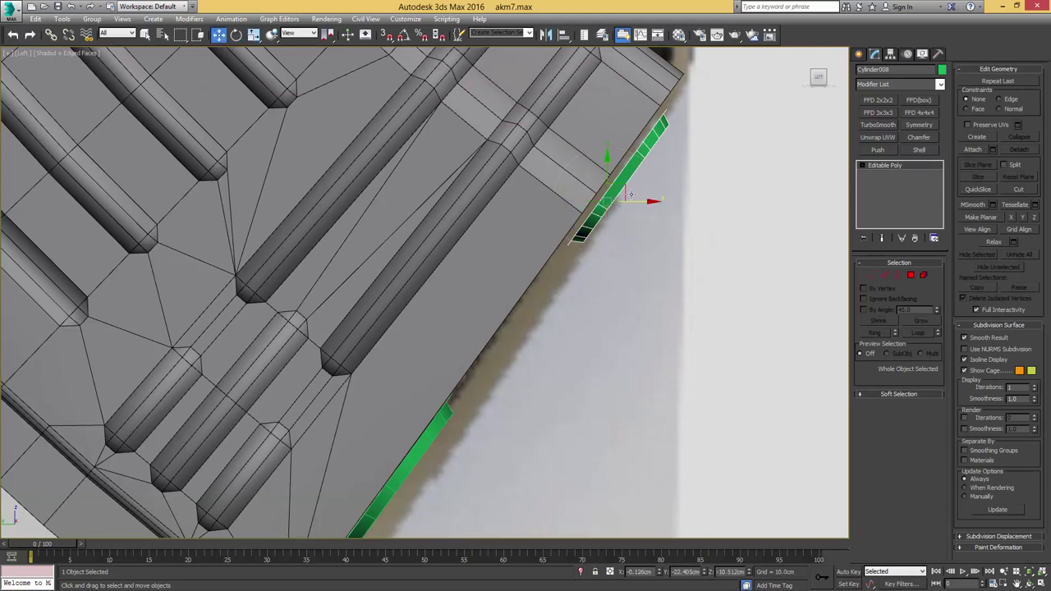
pyautogui.moveTo(622, 190); pyautogui.dragTo(616, 191)
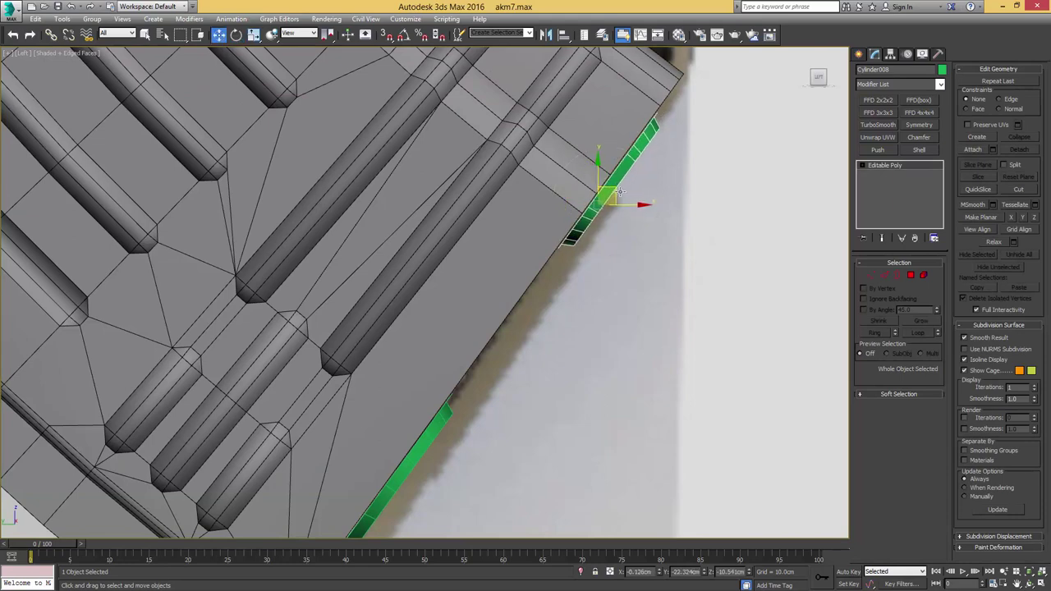
pyautogui.moveTo(619, 190); pyautogui.dragTo(580, 273, button='middle')
pyautogui.moveTo(566, 276); pyautogui.dragTo(580, 255)
pyautogui.scroll(-3, 585, 258)
# Step: Inspect the oval's open border and the smoothing groups of its cap and side faces
pyautogui.keyDown('alt'); pyautogui.moveTo(585, 257); pyautogui.dragTo(550, 239, button='middle'); pyautogui.keyUp('alt')
pyautogui.scroll(5, 574, 247)
pyautogui.scroll(-1, 551, 239)
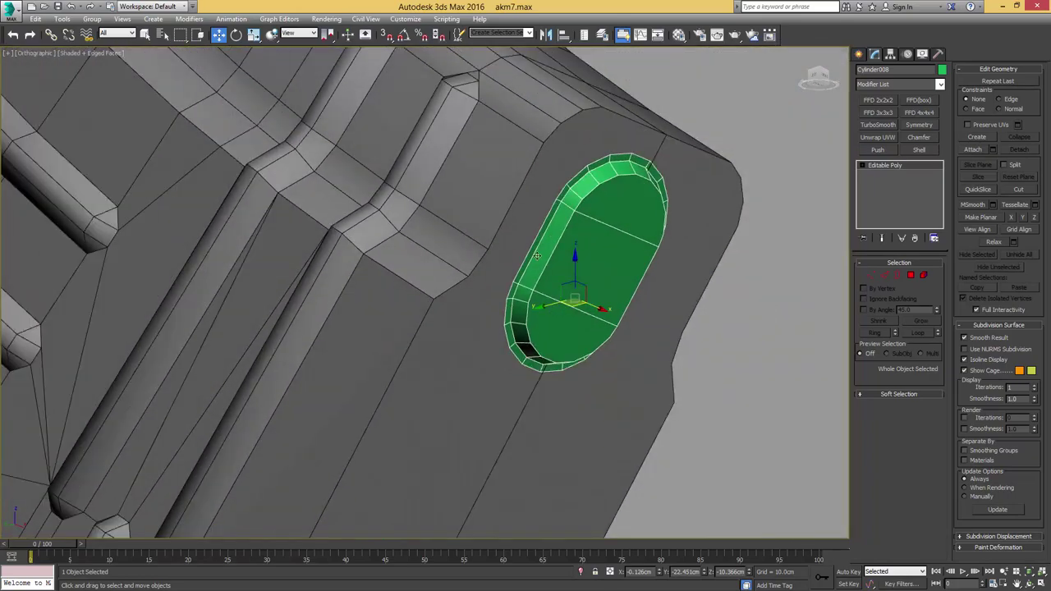
pyautogui.scroll(2, 535, 257)
pyautogui.press('3')
pyautogui.click(529, 246)
pyautogui.press('4')
pyautogui.press('q')
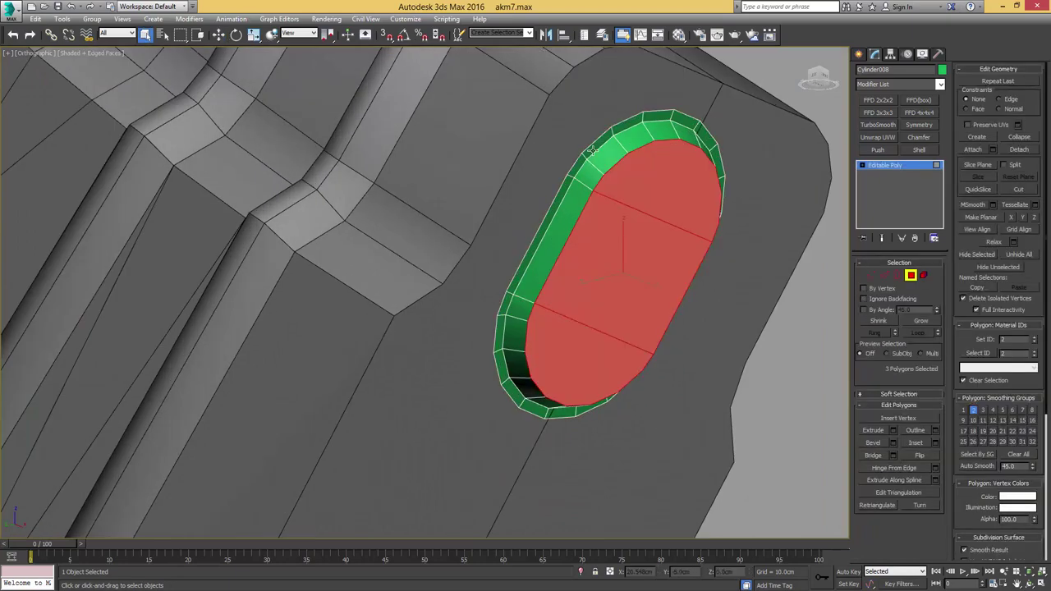
pyautogui.click(596, 151)
pyautogui.click(615, 203)
pyautogui.press('4')
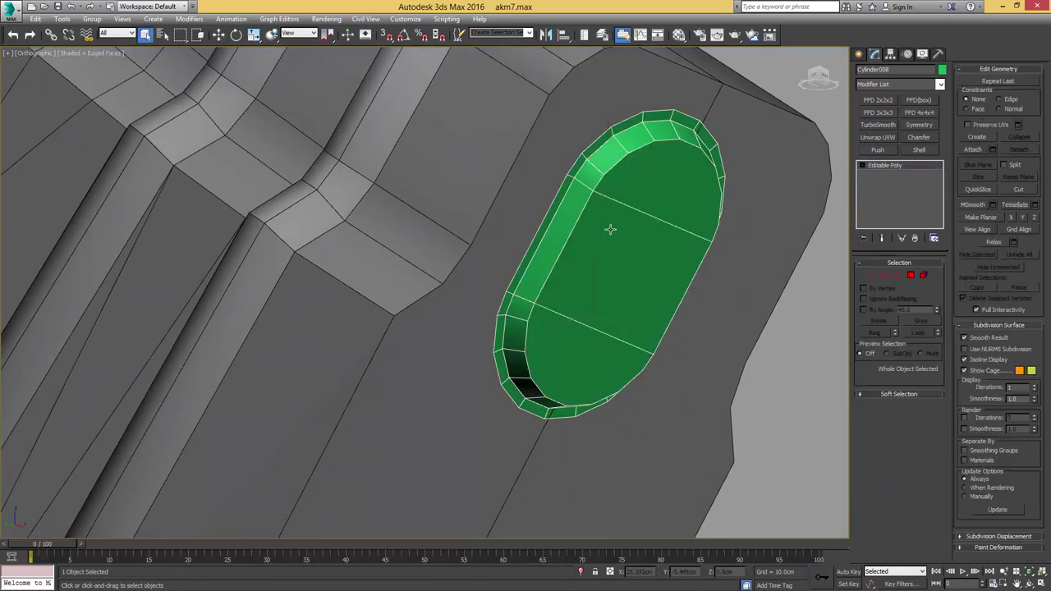
# Step: Add a Chamfer modifier to the oval with From Smoothing set to Unsmoothed Edges
pyautogui.scroll(-3, 708, 198)
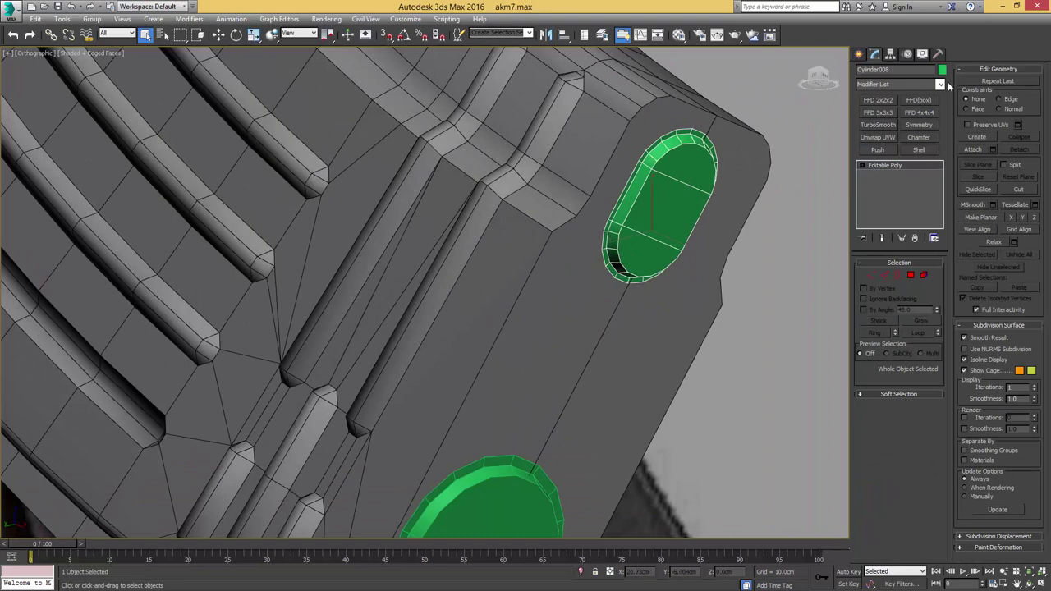
pyautogui.click(917, 138)
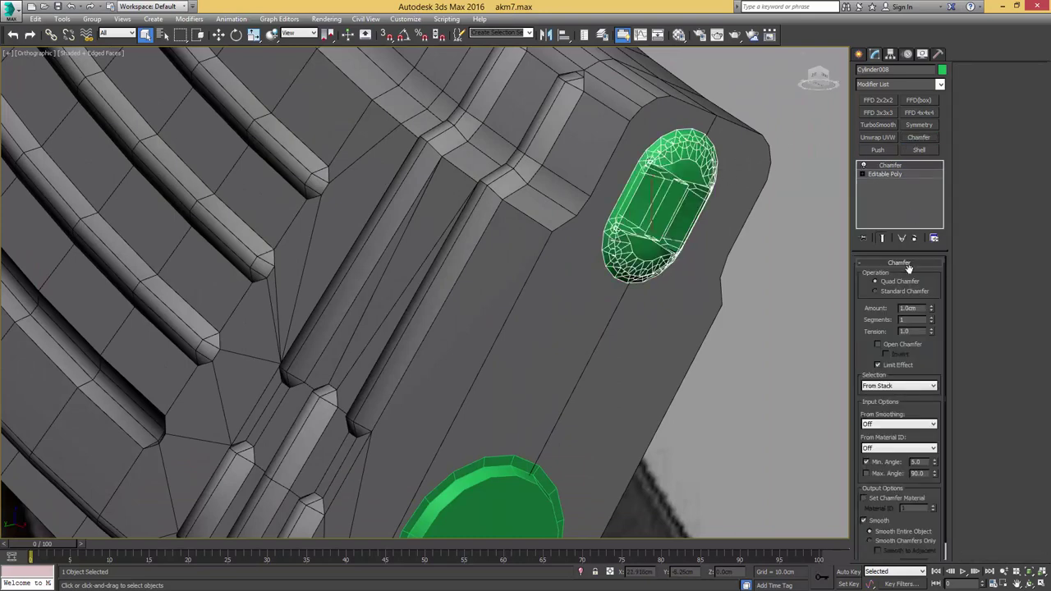
pyautogui.click(893, 424)
pyautogui.click(887, 448)
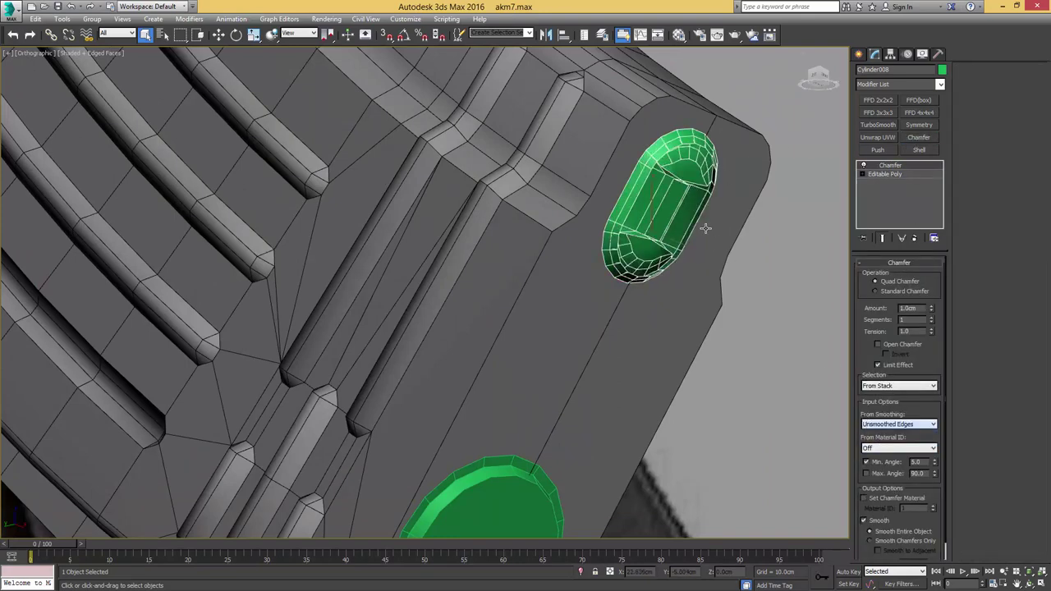
# Step: Set the oval's chamfer amount to 0.02 cm and add a TurboSmooth modifier with 2 iterations
pyautogui.scroll(4, 681, 285)
pyautogui.moveTo(931, 312); pyautogui.dragTo(931, 363)
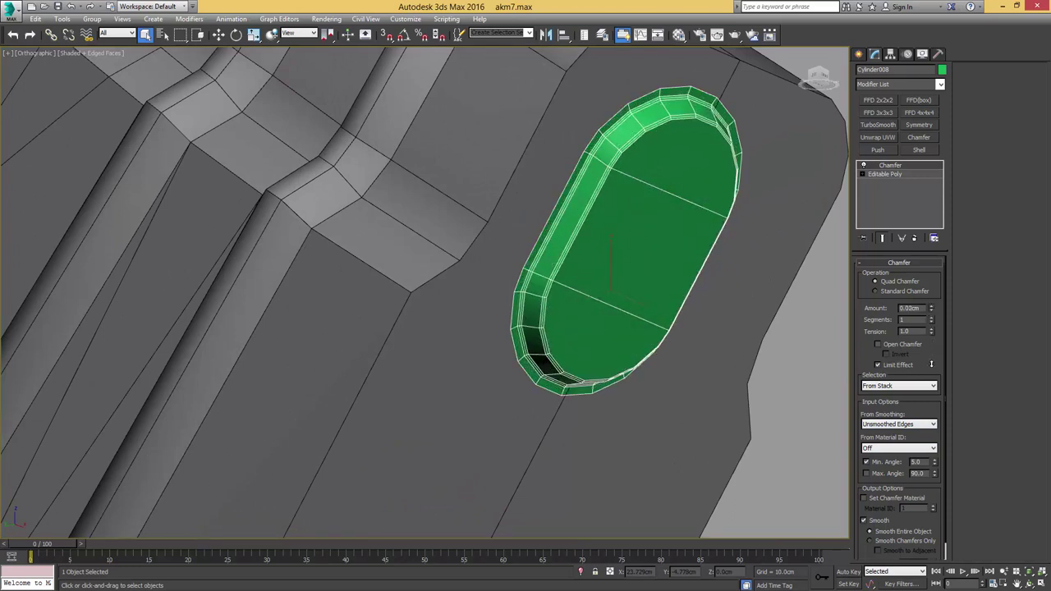
pyautogui.click(885, 127)
pyautogui.moveTo(824, 265); pyautogui.dragTo(833, 237, button='middle')
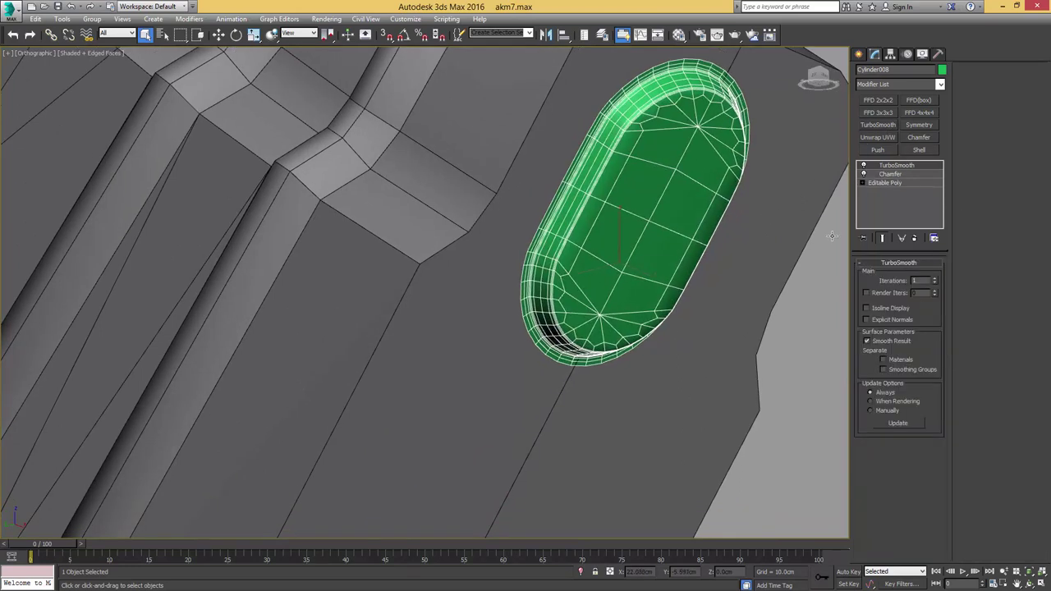
pyautogui.click(934, 279)
pyautogui.scroll(-6, 764, 247)
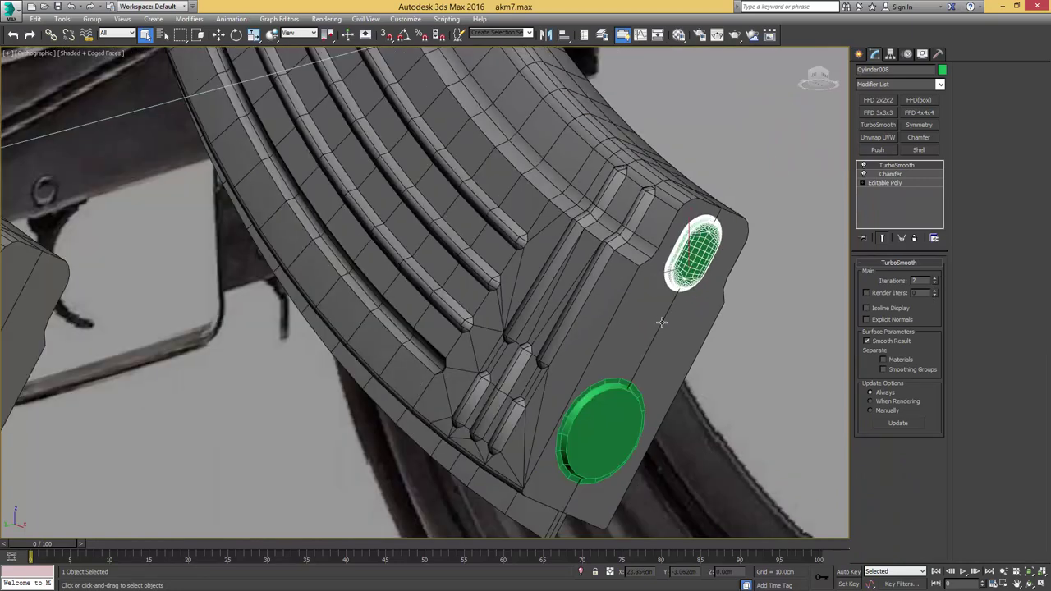
# Step: Copy the oval's Chamfer and TurboSmooth modifiers and paste them onto the round detail
pyautogui.keyDown('ctrl'); pyautogui.click(885, 175); pyautogui.keyUp('ctrl')
pyautogui.rightClick(885, 174)
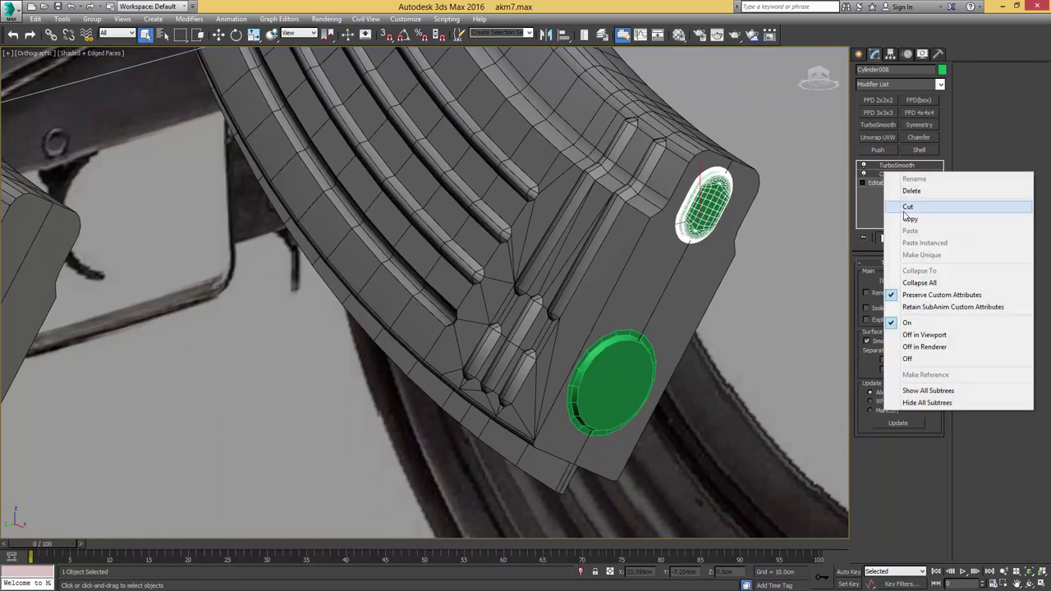
pyautogui.click(905, 220)
pyautogui.moveTo(626, 346); pyautogui.dragTo(629, 313, button='middle')
pyautogui.scroll(4, 628, 314)
pyautogui.click(613, 353)
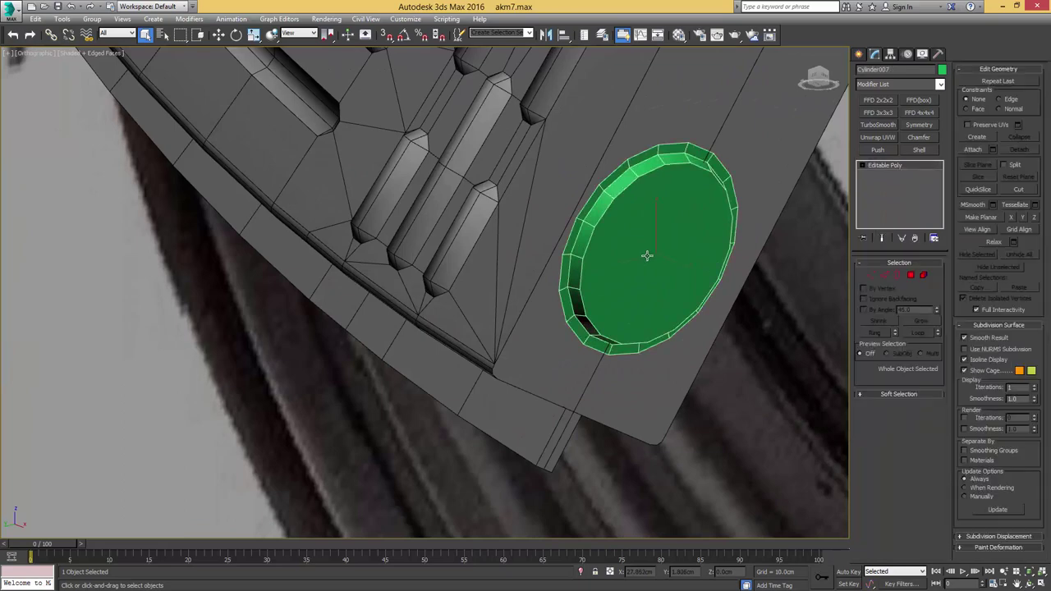
pyautogui.rightClick(905, 170)
pyautogui.click(916, 177)
pyautogui.scroll(-5, 669, 300)
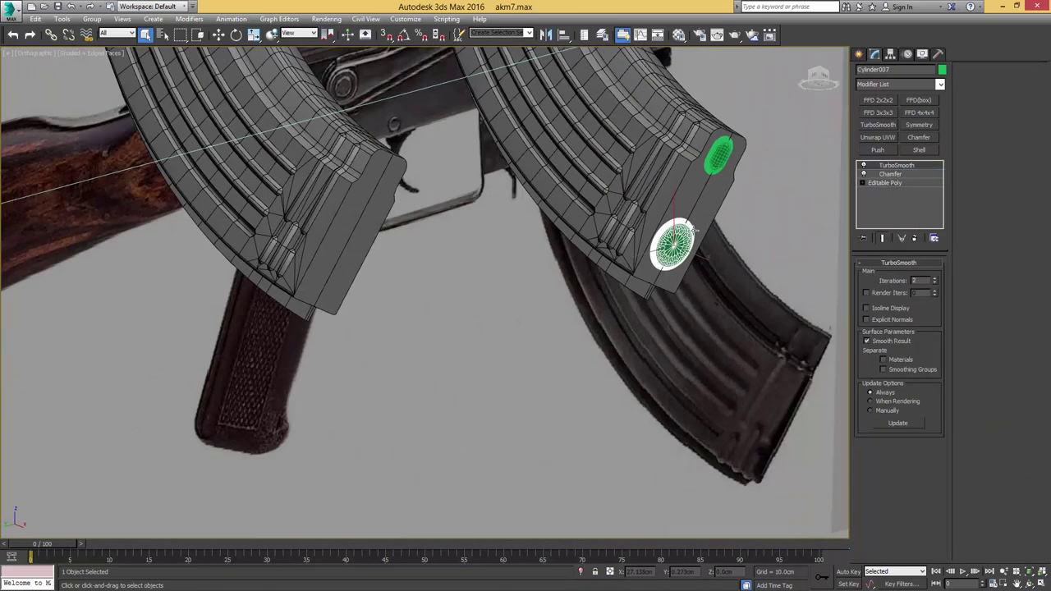
# Step: Select both the round and oval details and set their object color to black
pyautogui.press('w')
pyautogui.keyDown('ctrl'); pyautogui.click(716, 164); pyautogui.keyUp('ctrl')
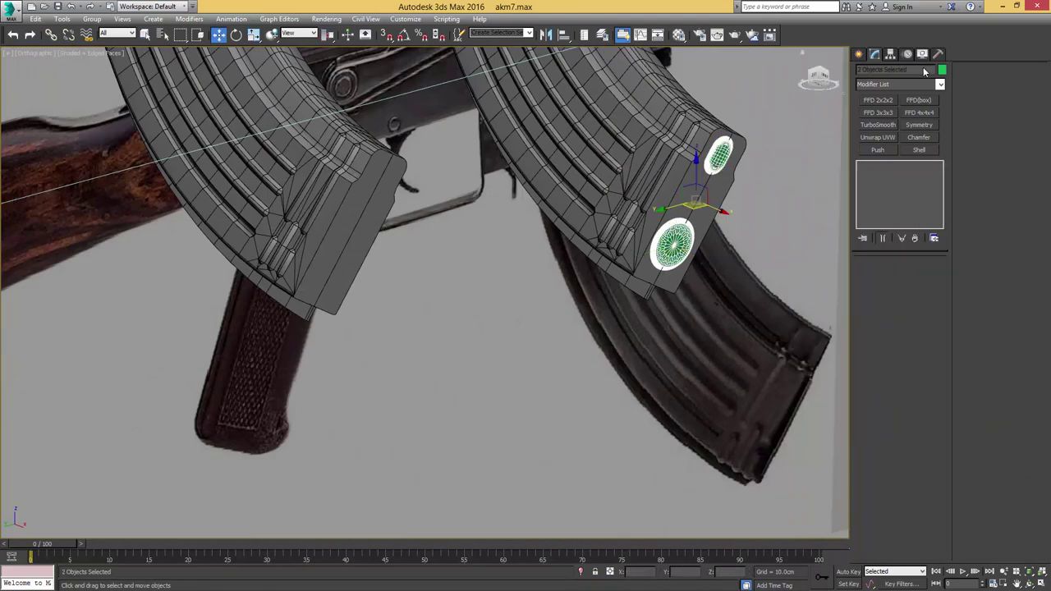
pyautogui.click(942, 70)
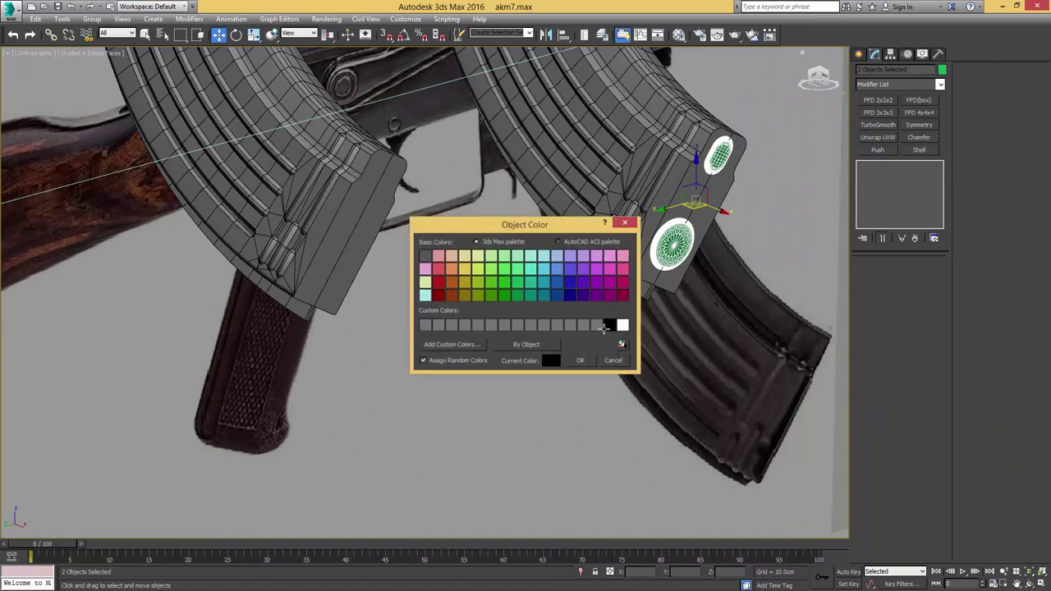
pyautogui.click(584, 361)
pyautogui.moveTo(633, 253); pyautogui.dragTo(592, 301, button='middle')
# Step: Assign the 01 - Default material to both details, clear the selection and view the magazine shaded without edges
pyautogui.press('m')
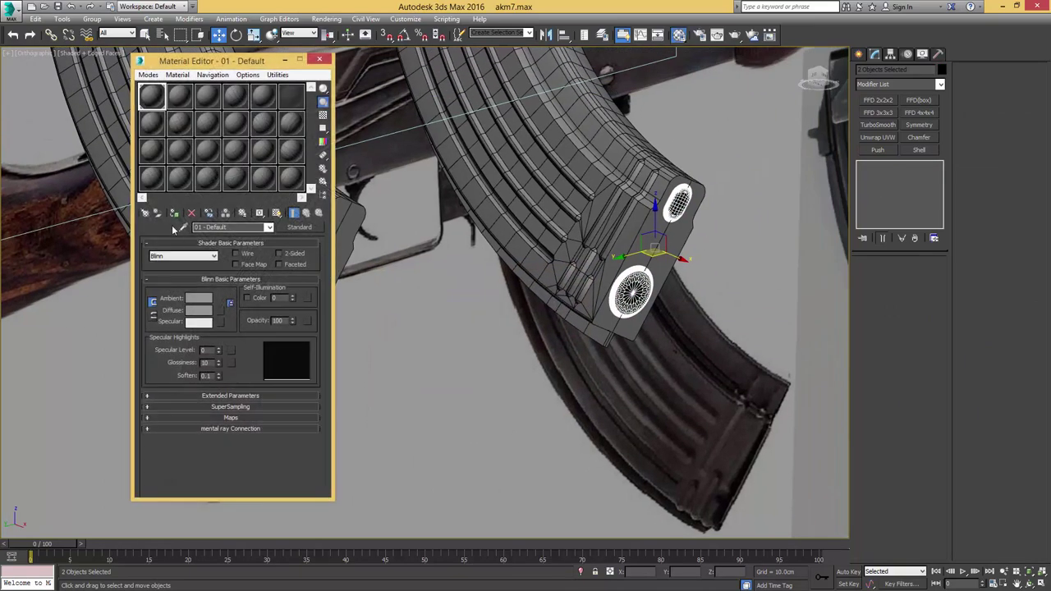
pyautogui.click(174, 215)
pyautogui.scroll(-6, 514, 243)
pyautogui.click(478, 366)
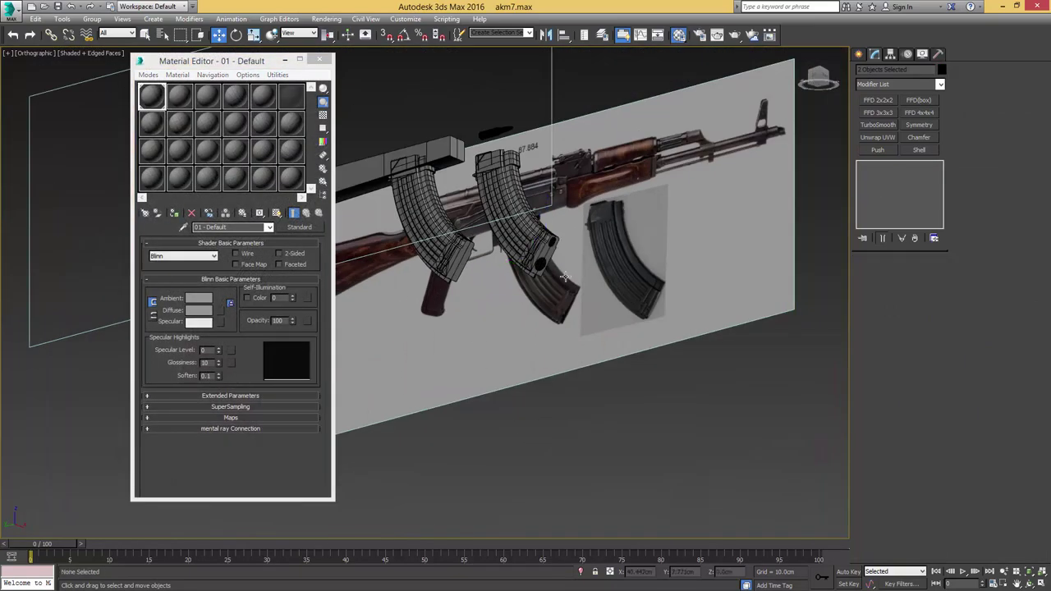
pyautogui.scroll(5, 552, 266)
pyautogui.press('F4')
pyautogui.click(319, 60)
pyautogui.scroll(-4, 484, 273)
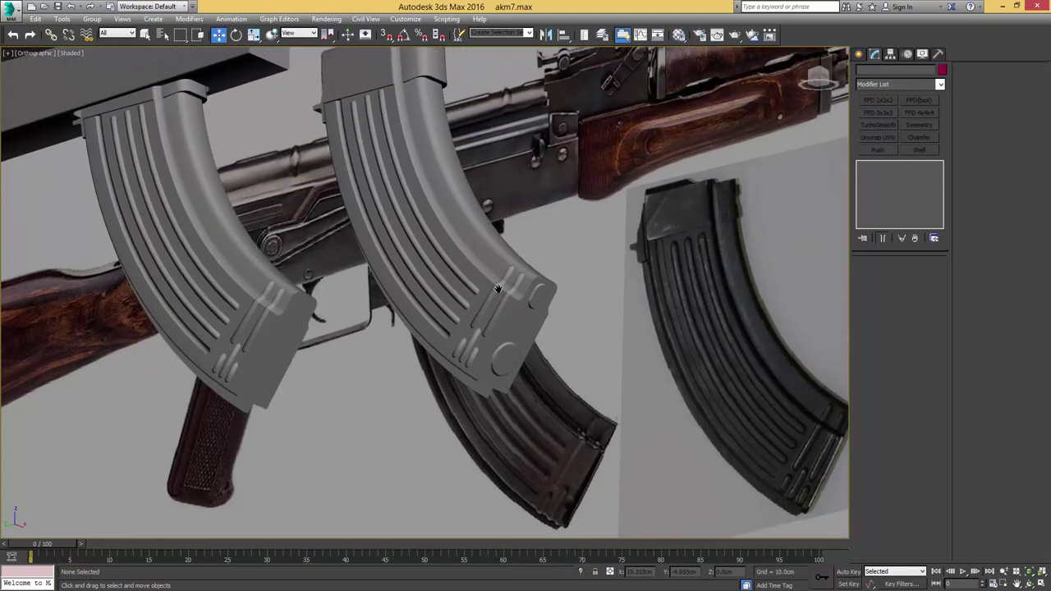
# Step: Delete the older magazine copy under the receiver block, keeping the magazine with the bottom details
pyautogui.click(461, 264)
pyautogui.keyDown('alt'); pyautogui.moveTo(462, 263); pyautogui.dragTo(551, 306, button='middle'); pyautogui.keyUp('alt')
pyautogui.press('F4')
pyautogui.keyDown('alt'); pyautogui.moveTo(514, 253); pyautogui.dragTo(476, 320, button='middle'); pyautogui.keyUp('alt')
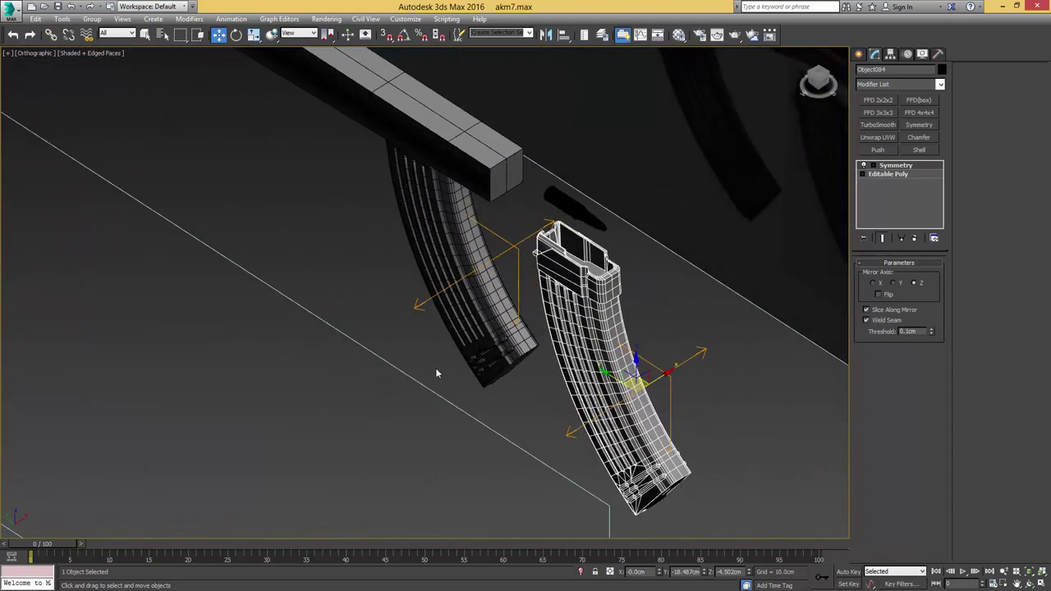
pyautogui.moveTo(436, 369); pyautogui.dragTo(493, 313)
pyautogui.press('Delete')
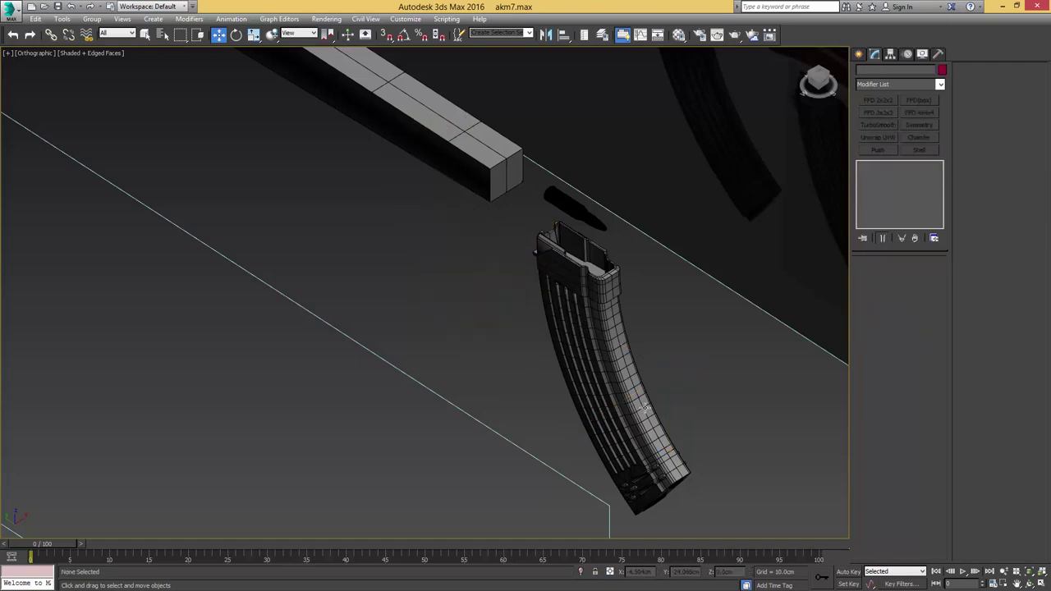
# Step: Move the cartridge down into the magazine's open mouth and seat it against the inner side wall
pyautogui.click(569, 213)
pyautogui.keyDown('alt'); pyautogui.moveTo(586, 253); pyautogui.dragTo(562, 226, button='middle'); pyautogui.keyUp('alt')
pyautogui.scroll(4, 578, 234)
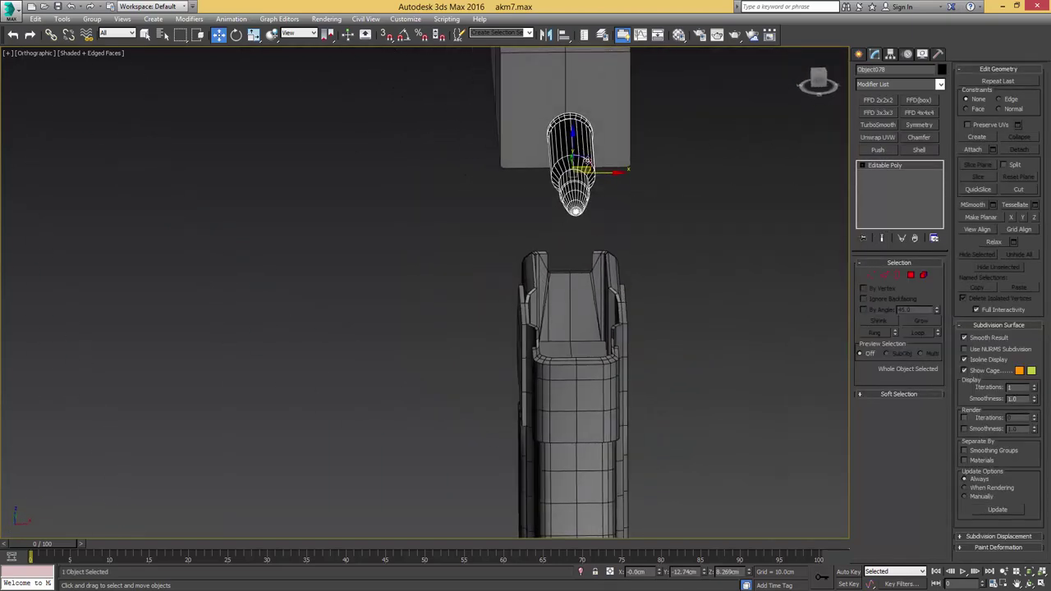
pyautogui.moveTo(583, 156); pyautogui.dragTo(570, 306)
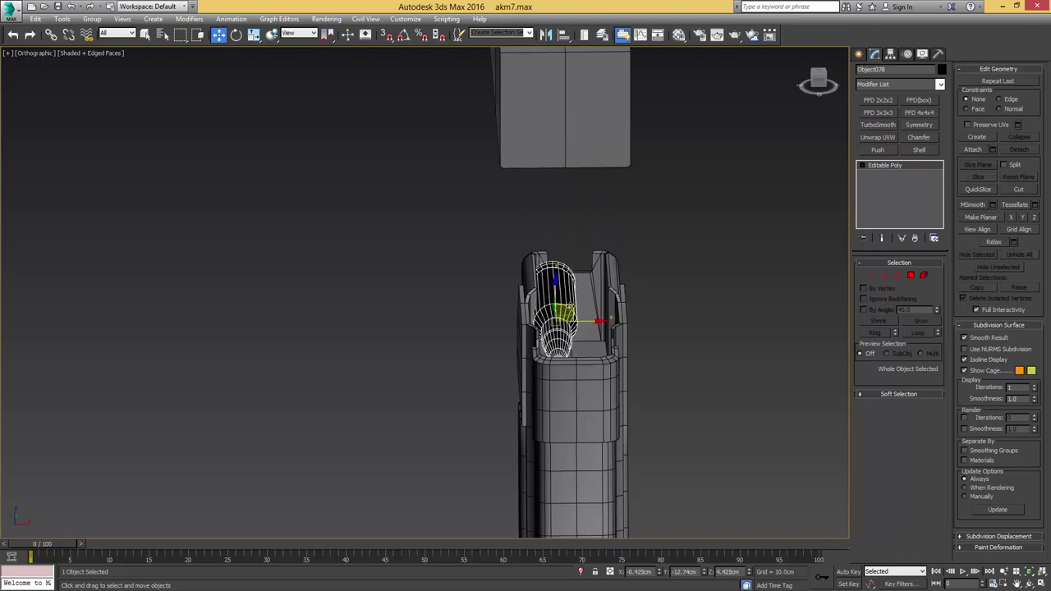
pyautogui.keyDown('alt'); pyautogui.moveTo(570, 305); pyautogui.dragTo(566, 260, button='middle'); pyautogui.keyUp('alt')
pyautogui.scroll(4, 566, 271)
pyautogui.moveTo(568, 279); pyautogui.dragTo(556, 270)
pyautogui.moveTo(564, 274)
pyautogui.keyDown('alt'); pyautogui.mouseDown(button='middle')
pyautogui.moveTo(542, 314)
pyautogui.moveTo(569, 274)
pyautogui.mouseUp(button='middle'); pyautogui.keyUp('alt')
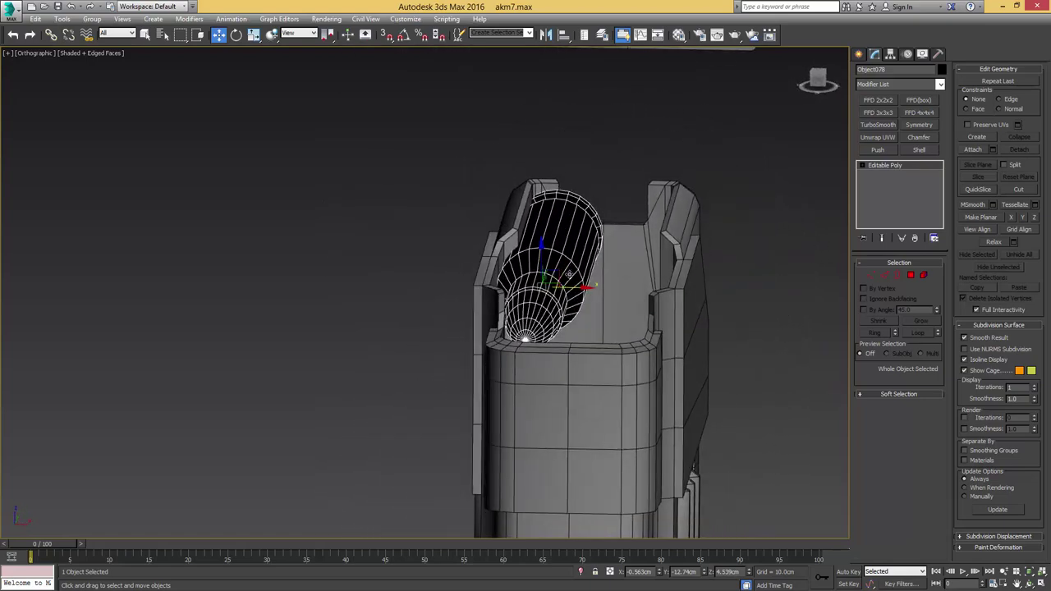
# Step: Isolate the magazine and enter edge editing on its Editable Poly level
pyautogui.click(611, 258)
pyautogui.hotkey('alt', 'q')
pyautogui.moveTo(459, 98); pyautogui.dragTo(620, 230, button='middle')
pyautogui.scroll(5, 620, 230)
pyautogui.click(879, 175)
pyautogui.press('2')
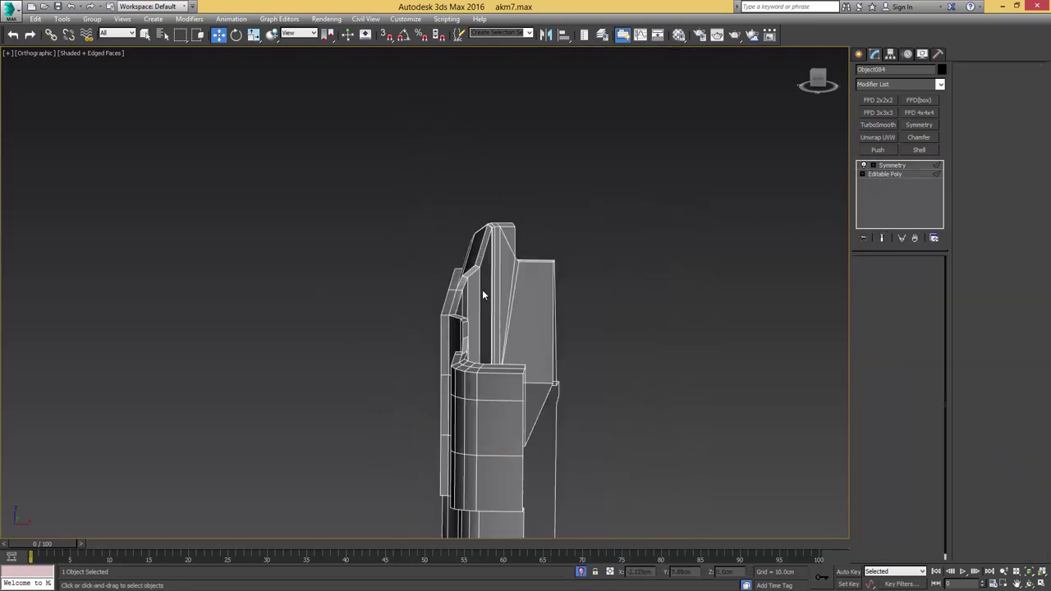
# Step: Select the vertical edges bordering the inner wall's rear panel and connect them with 1 segment
pyautogui.click(482, 297)
pyautogui.moveTo(482, 297)
pyautogui.keyDown('alt'); pyautogui.mouseDown(button='middle')
pyautogui.moveTo(447, 301)
pyautogui.moveTo(476, 286)
pyautogui.mouseUp(button='middle'); pyautogui.keyUp('alt')
pyautogui.scroll(3, 476, 287)
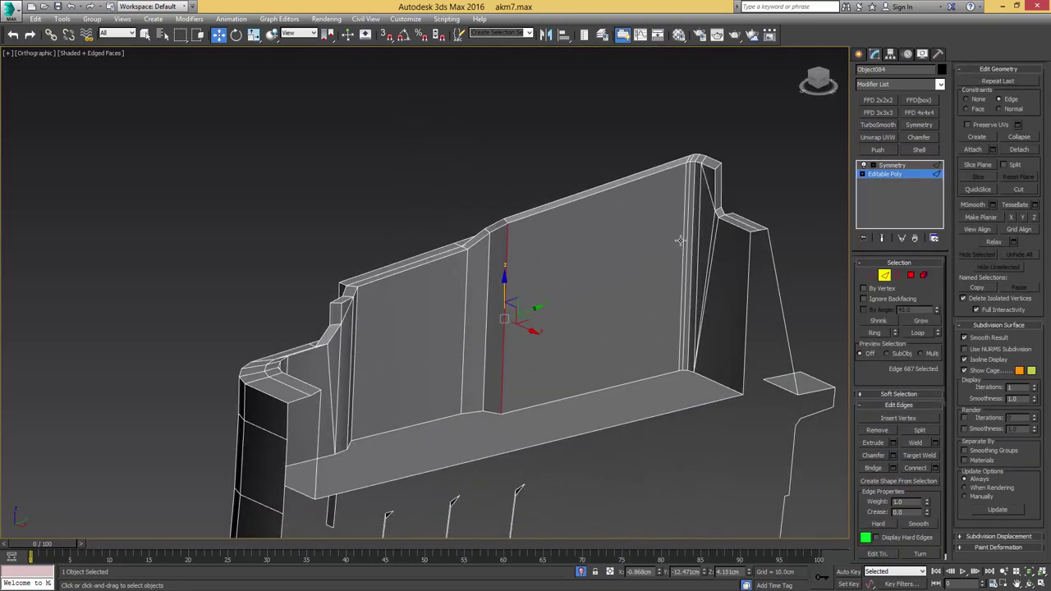
pyautogui.keyDown('ctrl'); pyautogui.click(685, 230); pyautogui.keyUp('ctrl')
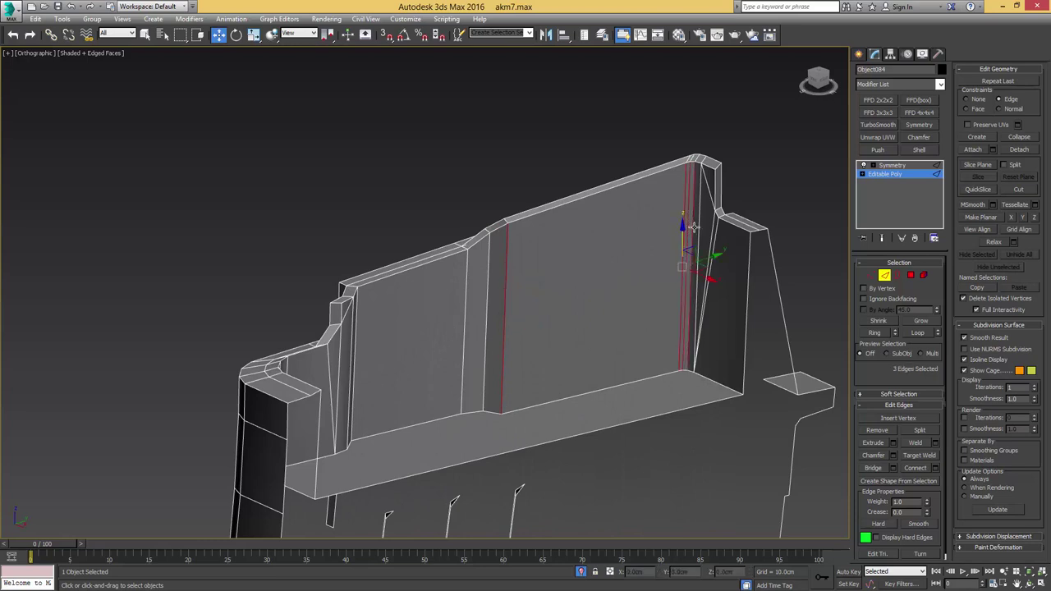
pyautogui.click(936, 469)
pyautogui.click(433, 301)
pyautogui.click(433, 302)
pyautogui.click(434, 301)
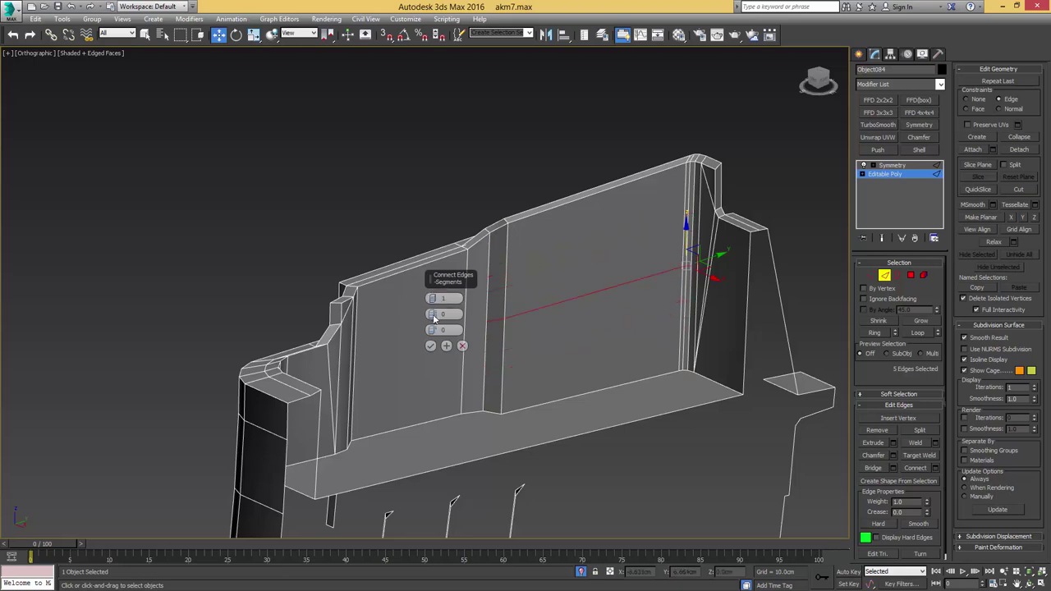
pyautogui.click(430, 347)
# Step: Raise the new horizontal edges along the inner wall to just below the rim and select the vertices at their front end
pyautogui.keyDown('alt'); pyautogui.moveTo(518, 307); pyautogui.dragTo(583, 317, button='middle'); pyautogui.keyUp('alt')
pyautogui.moveTo(674, 293); pyautogui.dragTo(685, 295)
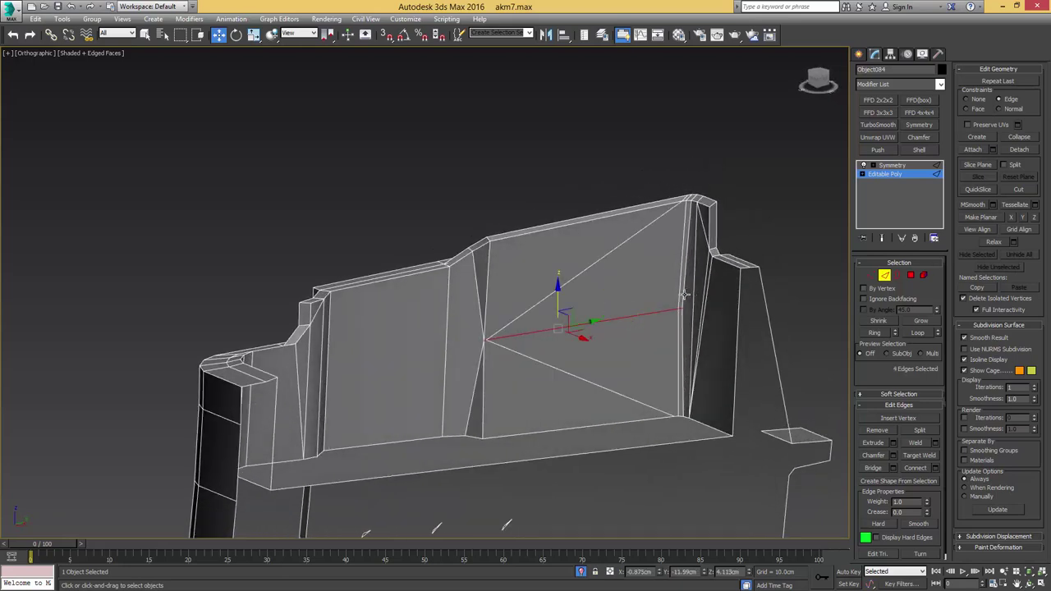
pyautogui.hotkey('ctrl', 'z')
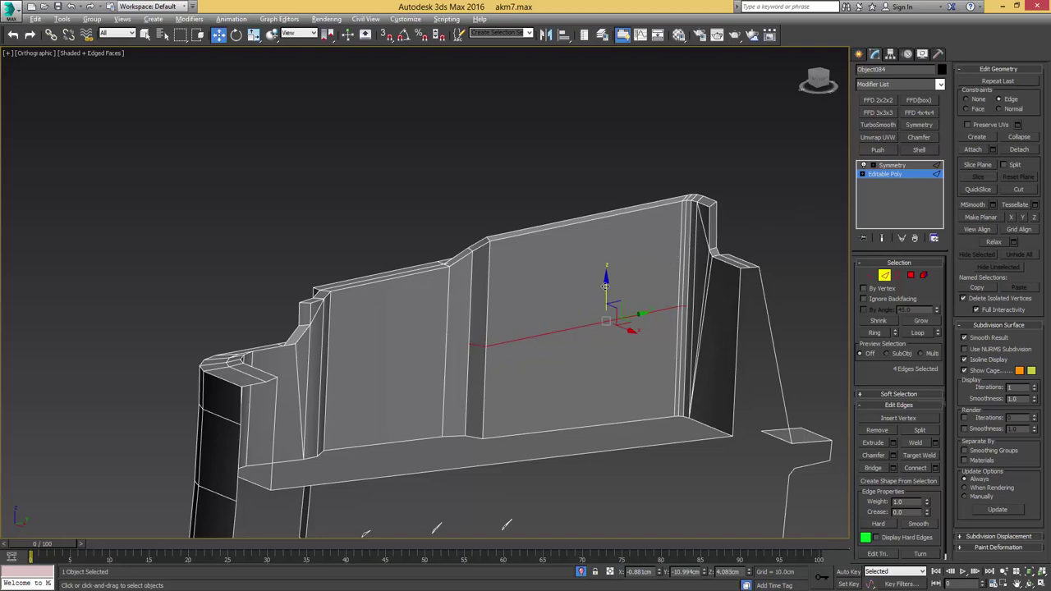
pyautogui.moveTo(602, 241); pyautogui.dragTo(606, 233)
pyautogui.keyDown('alt'); pyautogui.moveTo(606, 233); pyautogui.dragTo(491, 241, button='middle'); pyautogui.keyUp('alt')
pyautogui.moveTo(491, 242); pyautogui.dragTo(599, 331, button='middle')
pyautogui.scroll(4, 577, 259)
pyautogui.press('1')
pyautogui.click(569, 263)
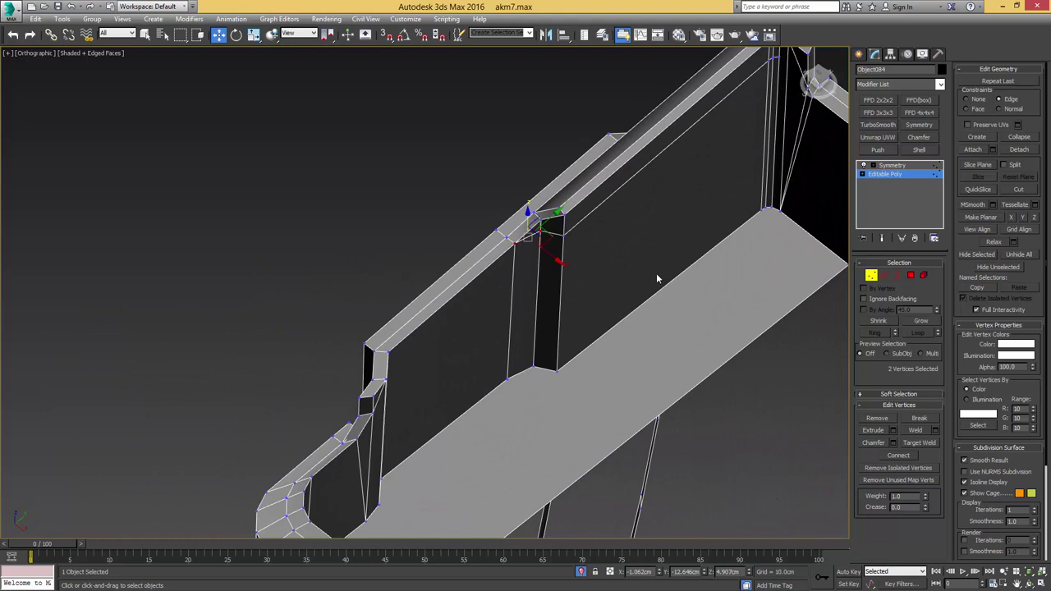
pyautogui.keyDown('alt'); pyautogui.moveTo(657, 279); pyautogui.dragTo(599, 320, button='middle'); pyautogui.keyUp('alt')
# Step: Select the wall panel below the new edges plus the adjoining narrow strip and move them outward 0.165 cm along X
pyautogui.press('4')
pyautogui.click(618, 303)
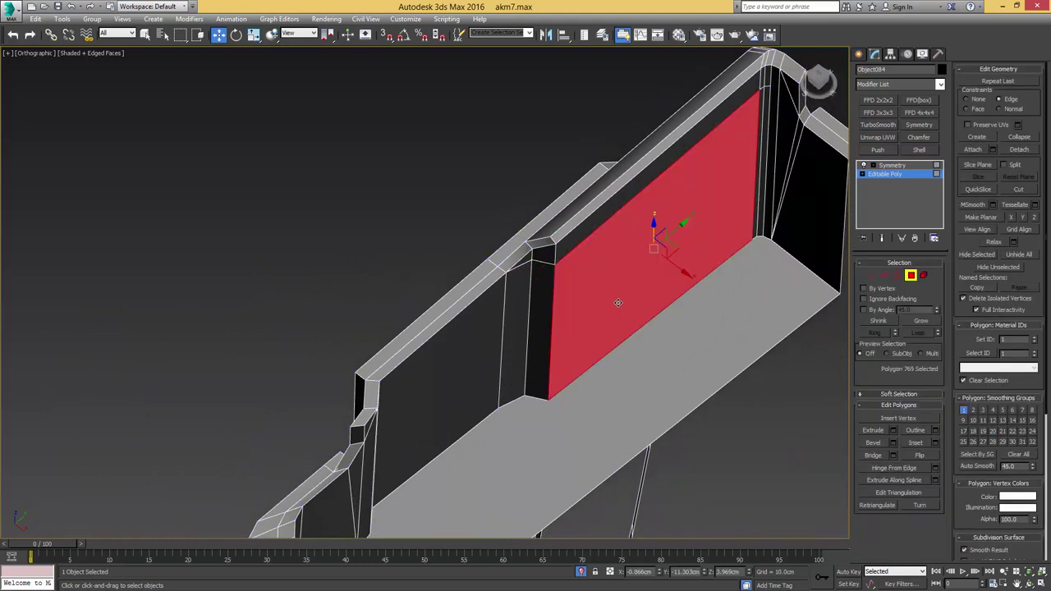
pyautogui.keyDown('alt'); pyautogui.moveTo(650, 295); pyautogui.dragTo(673, 316, button='middle'); pyautogui.keyUp('alt')
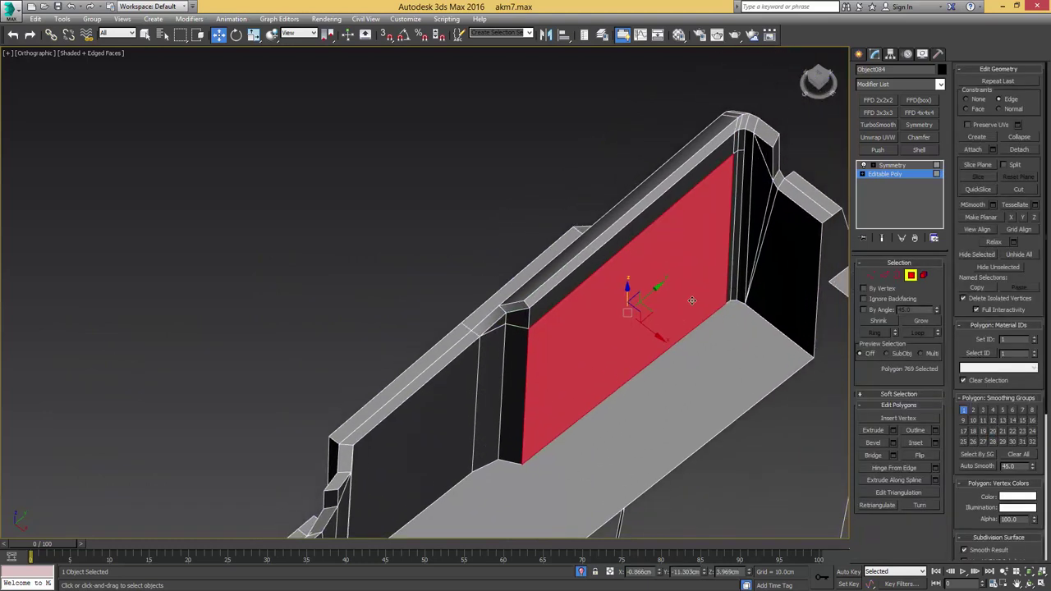
pyautogui.keyDown('ctrl'); pyautogui.click(730, 238); pyautogui.keyUp('ctrl')
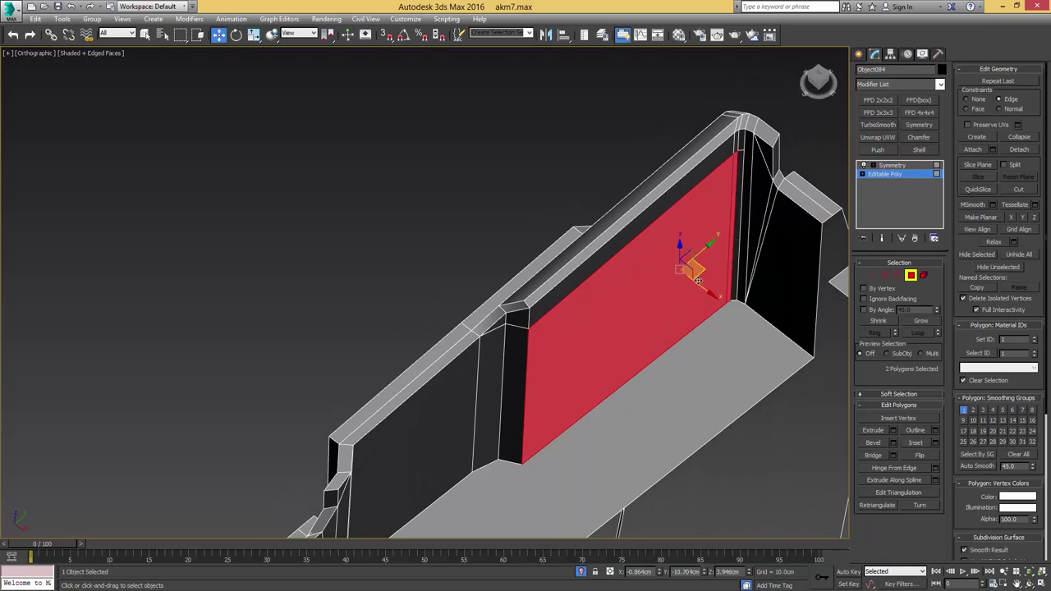
pyautogui.moveTo(700, 292); pyautogui.dragTo(693, 277)
pyautogui.hotkey('ctrl', 'z')
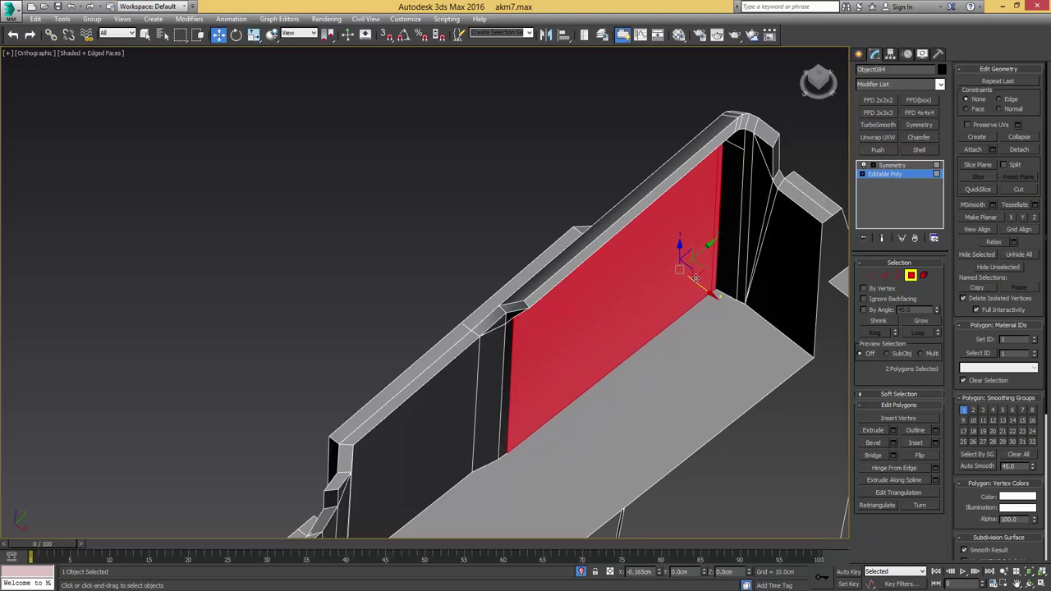
# Step: Move the rear vertical edge of the recessed panel inward 0.03 cm along X
pyautogui.moveTo(713, 275); pyautogui.dragTo(686, 307, button='middle')
pyautogui.press('2')
pyautogui.click(679, 291)
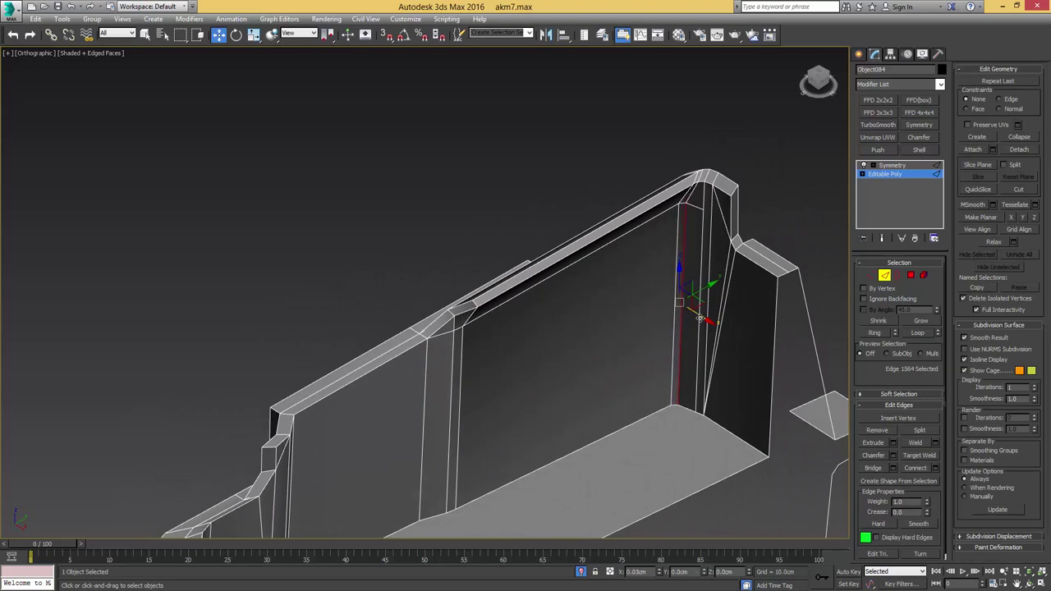
pyautogui.moveTo(452, 401); pyautogui.dragTo(523, 298, button='middle')
pyautogui.keyDown('alt'); pyautogui.moveTo(523, 298); pyautogui.dragTo(521, 322, button='middle'); pyautogui.keyUp('alt')
# Step: Add the front strip to the recess face selection and move the three faces outward 0.031 cm along X in the top view
pyautogui.press('4')
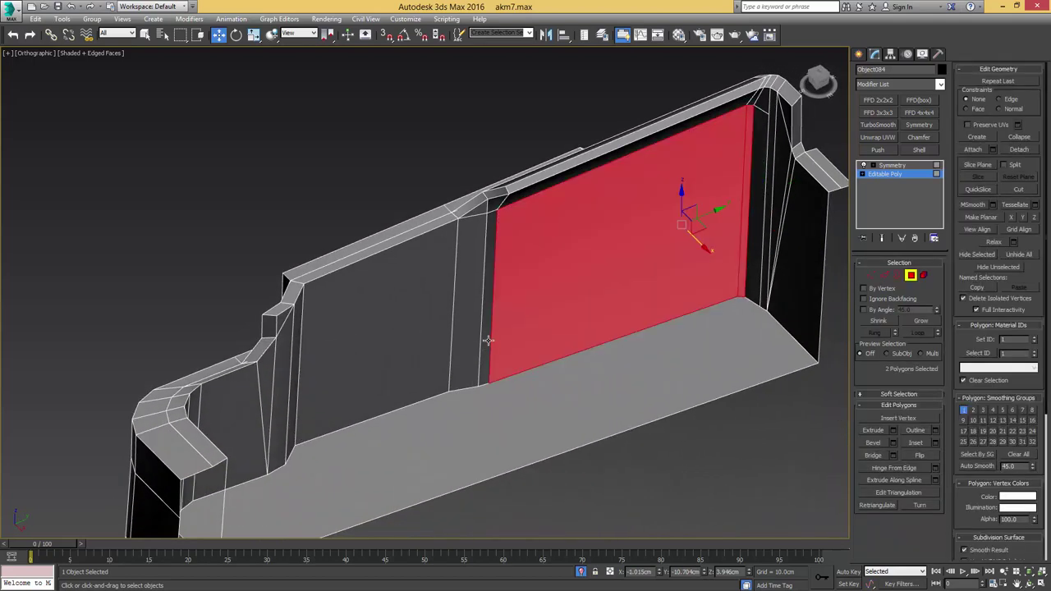
pyautogui.keyDown('ctrl'); pyautogui.click(488, 320); pyautogui.keyUp('ctrl')
pyautogui.keyDown('alt'); pyautogui.moveTo(539, 297); pyautogui.dragTo(595, 332, button='middle'); pyautogui.keyUp('alt')
pyautogui.keyDown('alt'); pyautogui.moveTo(682, 331); pyautogui.dragTo(685, 326, button='middle'); pyautogui.keyUp('alt')
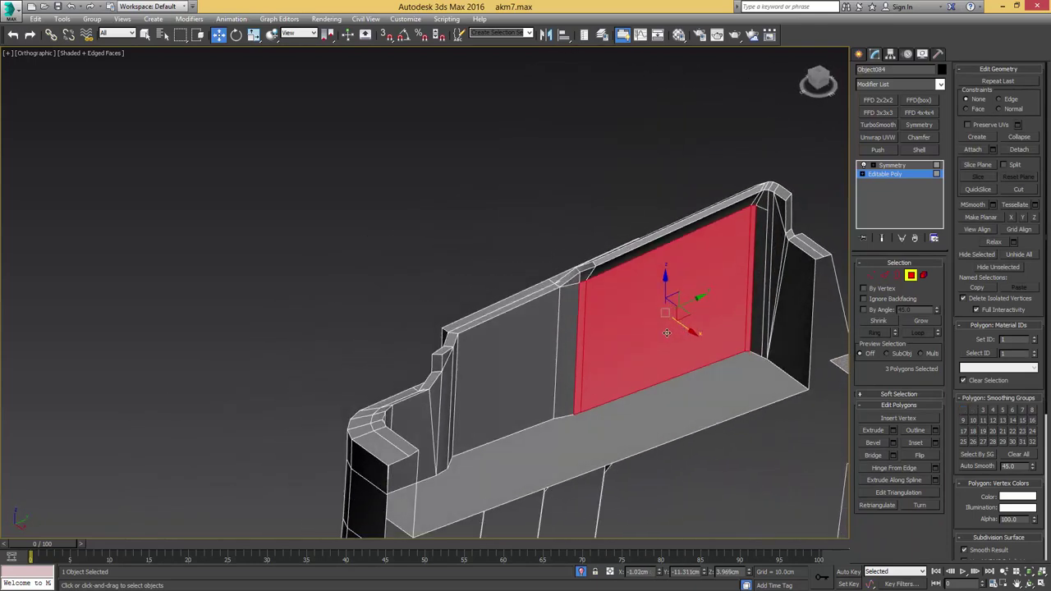
pyautogui.scroll(2, 685, 326)
pyautogui.press('t')
pyautogui.press('F3')
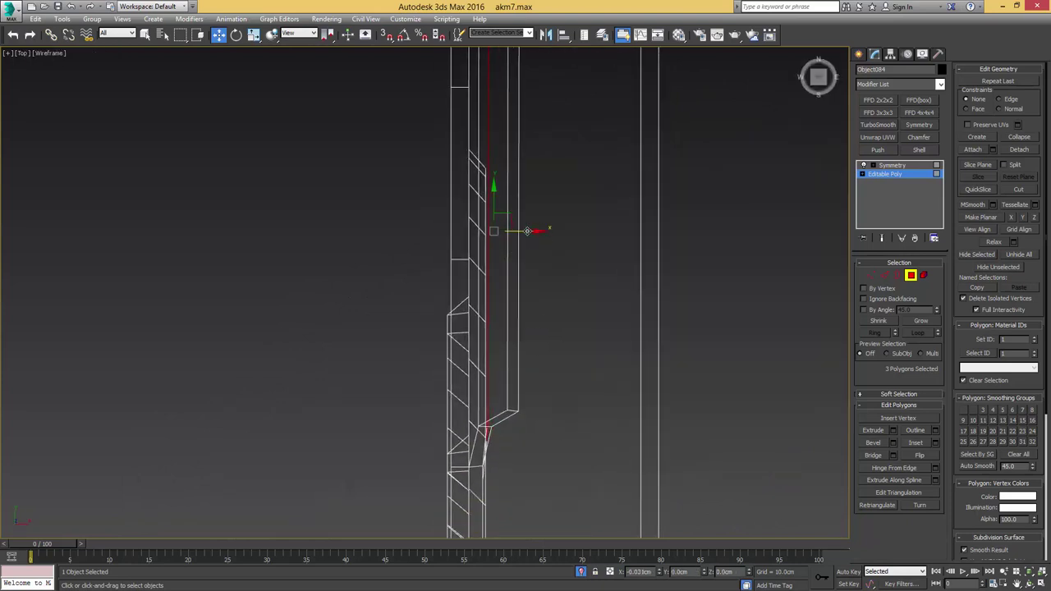
pyautogui.scroll(-3, 532, 246)
pyautogui.press('4')
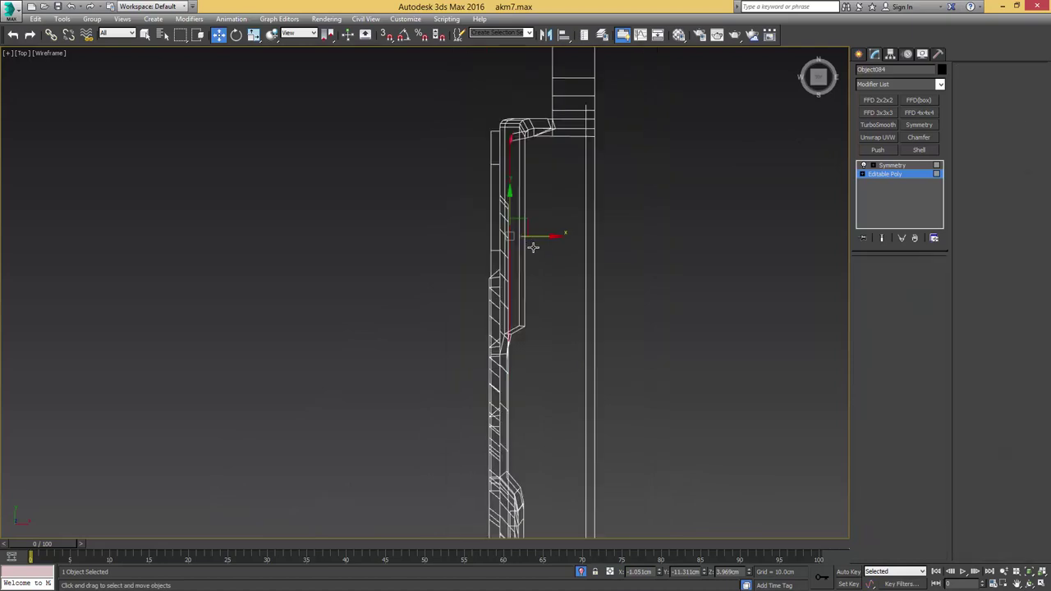
pyautogui.press('F3')
pyautogui.moveTo(532, 279)
pyautogui.keyDown('alt'); pyautogui.mouseDown(button='middle')
pyautogui.moveTo(534, 251)
pyautogui.moveTo(522, 286)
pyautogui.moveTo(522, 374)
pyautogui.mouseUp(button='middle'); pyautogui.keyUp('alt')
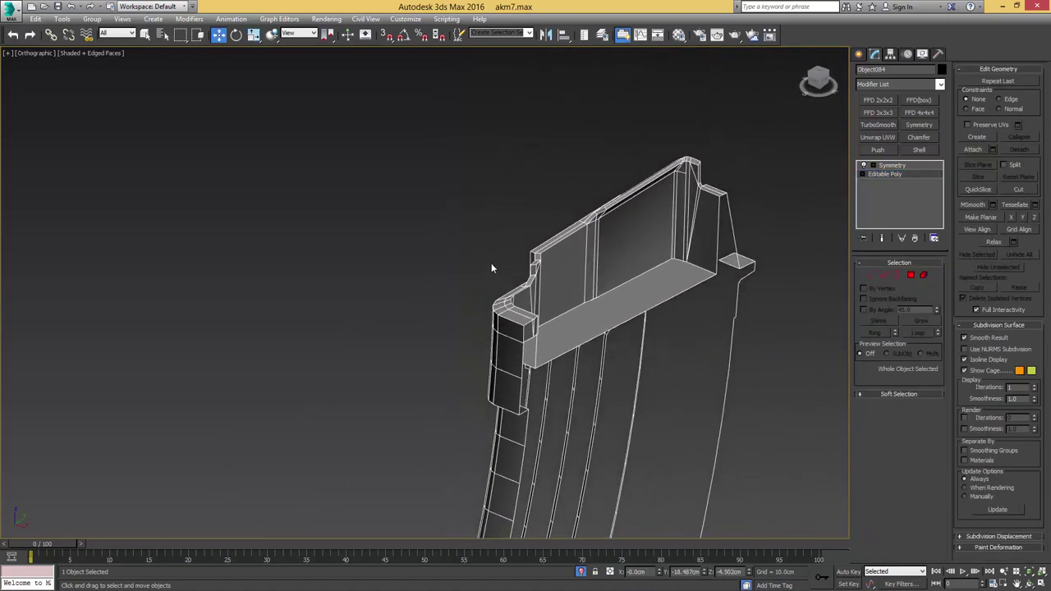
# Step: Examine the recessed mouth wall with the mirrored half shown, and return to the magazine's Editable Poly level
pyautogui.click(495, 246)
pyautogui.press('F4')
pyautogui.click(620, 247)
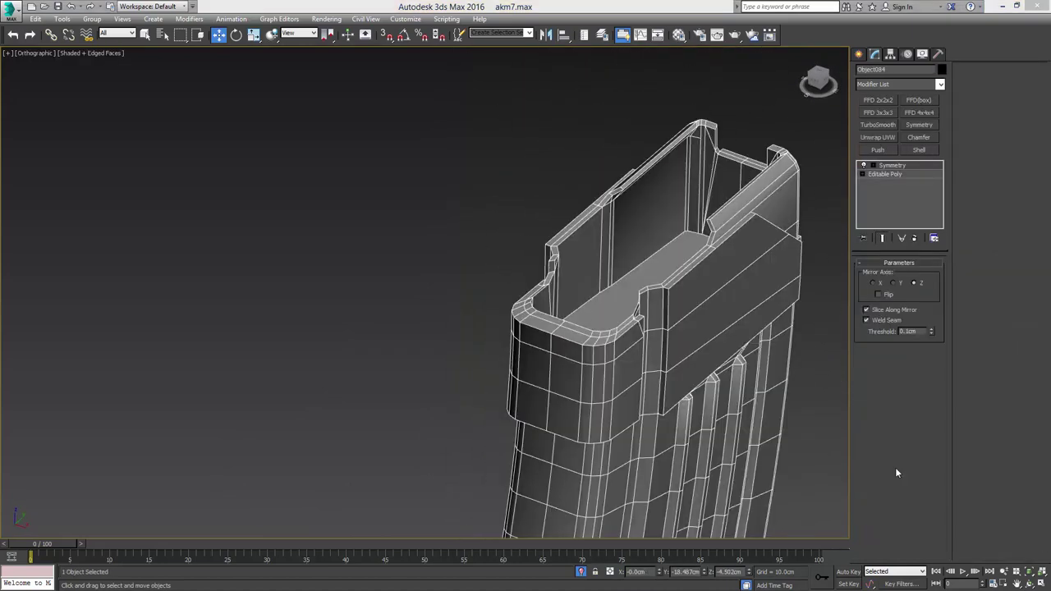
pyautogui.keyDown('alt'); pyautogui.moveTo(573, 376); pyautogui.dragTo(552, 392, button='middle'); pyautogui.keyUp('alt')
pyautogui.click(893, 174)
pyautogui.scroll(4, 625, 325)
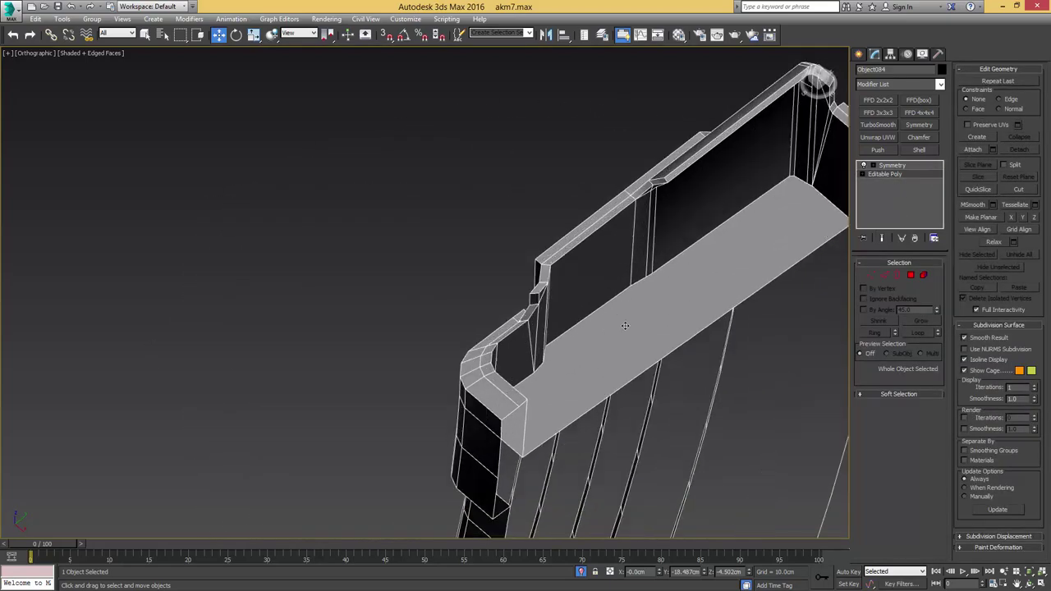
# Step: Collapse the short edges on the recessed wall and target-weld its middle bottom vertex to the panel's lower front corner
pyautogui.press('1')
pyautogui.keyDown('alt'); pyautogui.moveTo(643, 330); pyautogui.dragTo(579, 337, button='middle'); pyautogui.keyUp('alt')
pyautogui.press('2')
pyautogui.click(630, 331)
pyautogui.hotkey('ctrl', 'alt', 'c')
pyautogui.click(646, 333)
pyautogui.hotkey('ctrl', 'alt', 'c')
pyautogui.press('1')
pyautogui.hotkey('ctrl', 'shift', 'w')
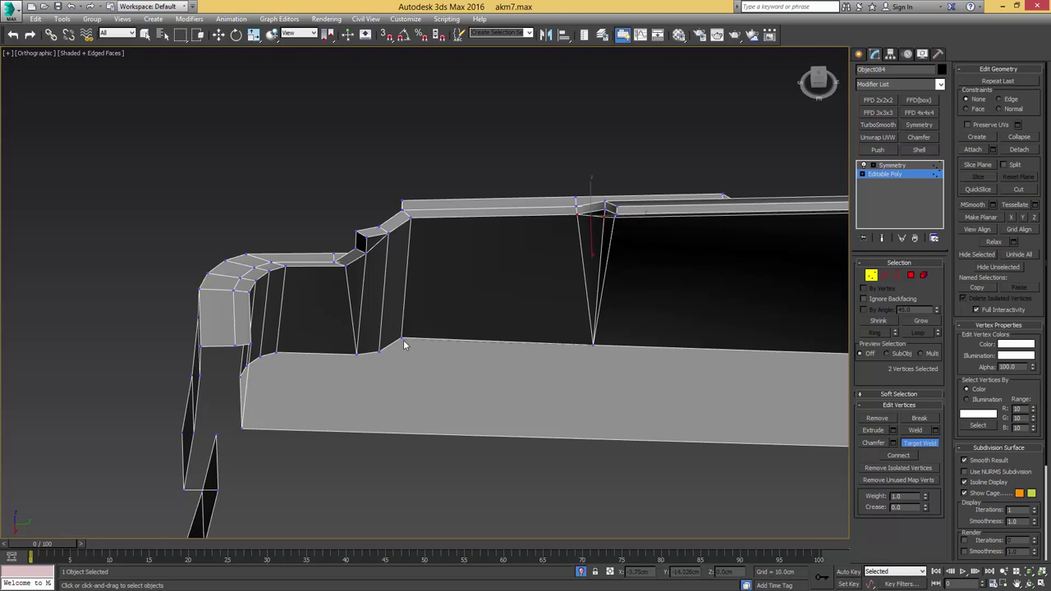
pyautogui.click(402, 337)
# Step: Remove the surplus diagonal edges running across the recessed wall from its lower front corner
pyautogui.keyDown('alt'); pyautogui.moveTo(458, 339); pyautogui.dragTo(415, 328, button='middle'); pyautogui.keyUp('alt')
pyautogui.press('2')
pyautogui.click(470, 279)
pyautogui.press('BackSpace')
pyautogui.click(466, 273)
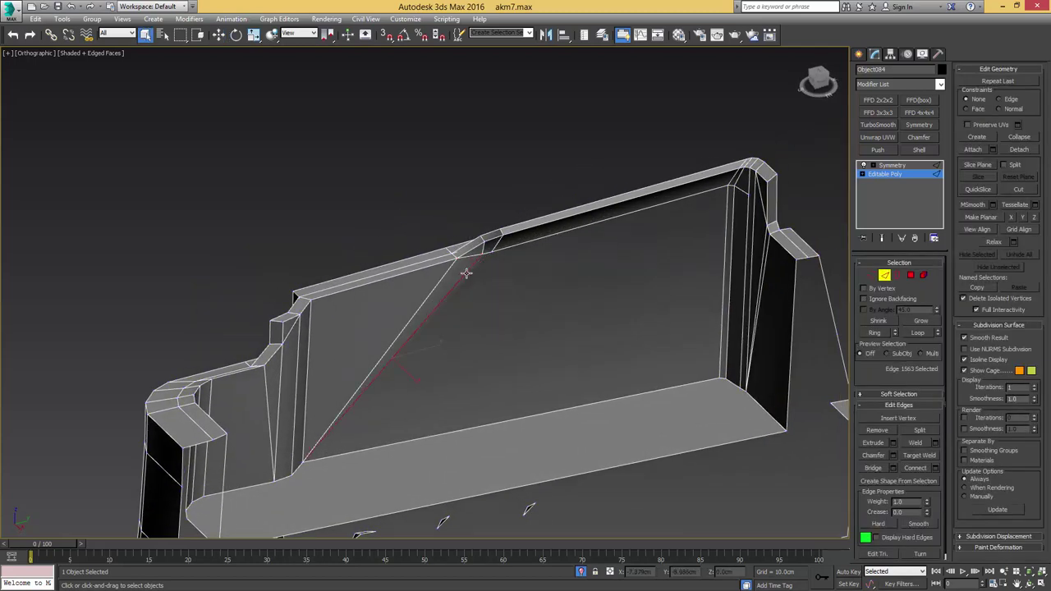
pyautogui.press('2')
# Step: Collapse the short edge at the foot of the sloped notch on the recessed wall's upper rim
pyautogui.click(487, 254)
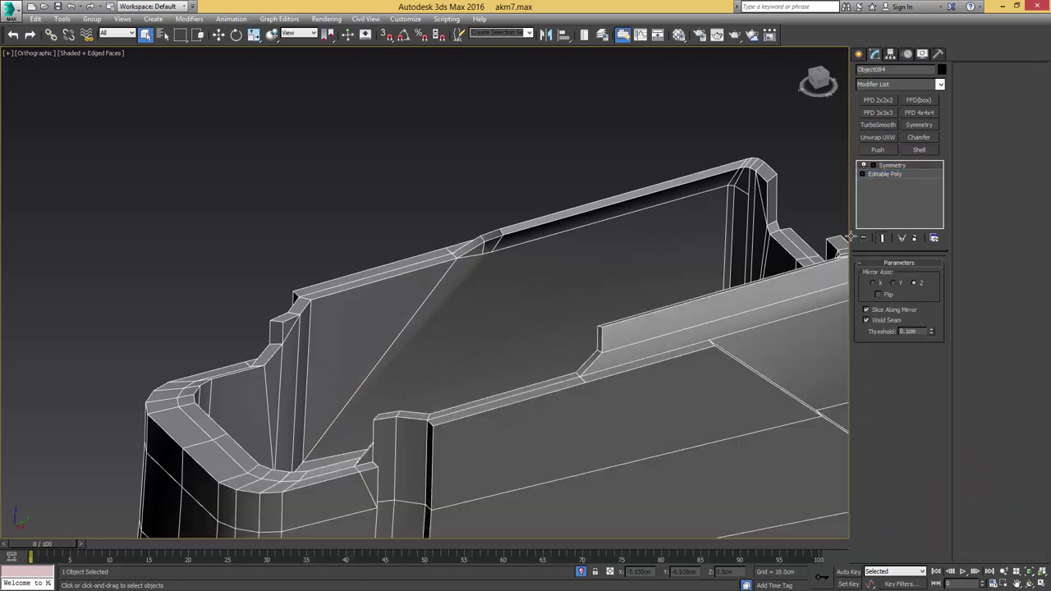
pyautogui.click(884, 174)
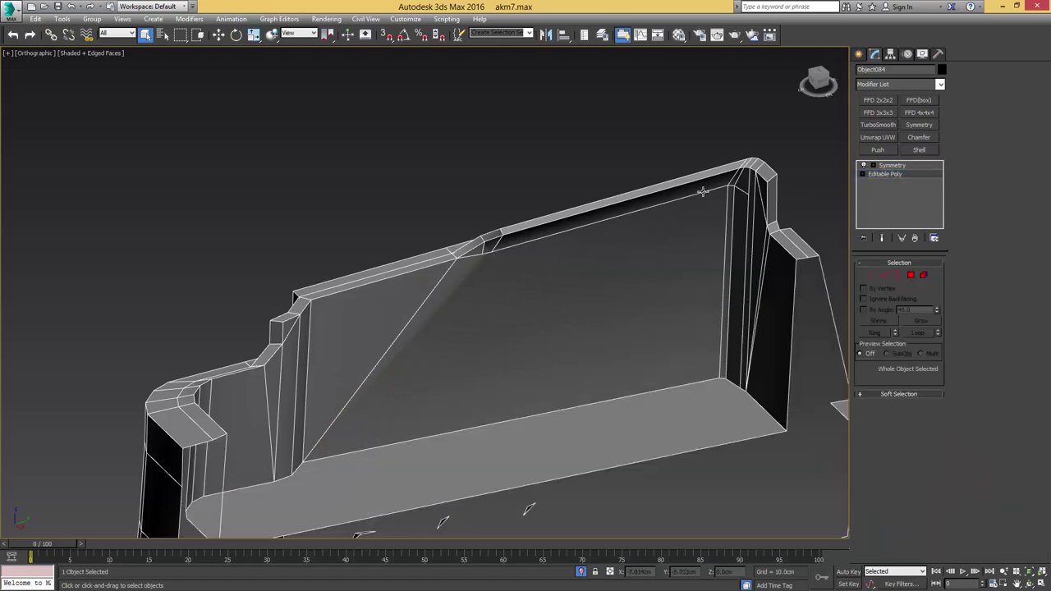
pyautogui.click(488, 254)
pyautogui.hotkey('ctrl', 'alt', 'c')
pyautogui.keyDown('alt'); pyautogui.moveTo(526, 264); pyautogui.dragTo(477, 263, button='middle'); pyautogui.keyUp('alt')
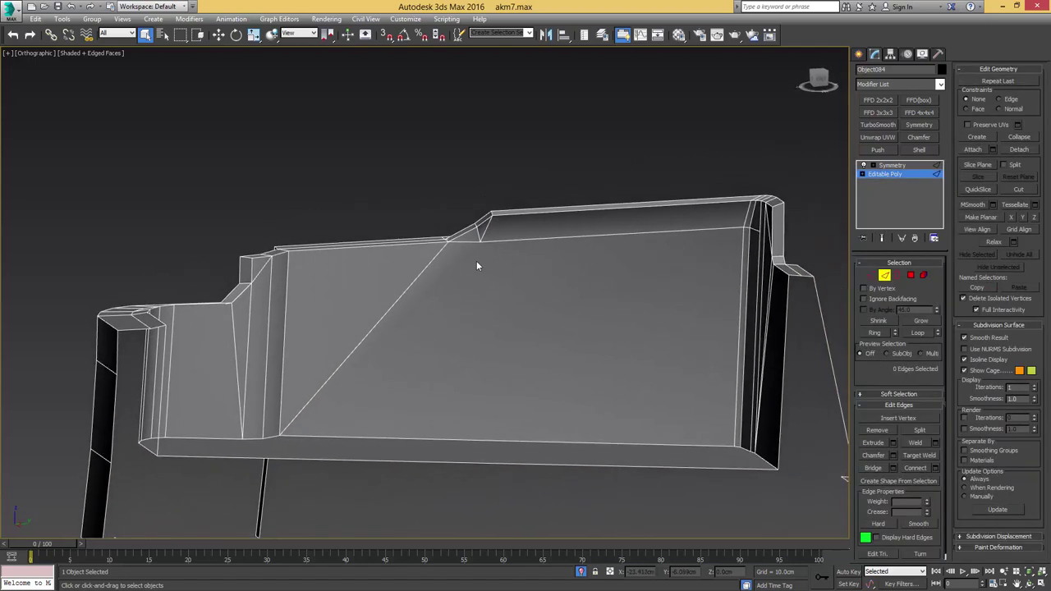
# Step: Try to target-weld the neighbouring vertices at the foot of the rim's sloped notch
pyautogui.press('1')
pyautogui.hotkey('ctrl', 'shift', 'w')
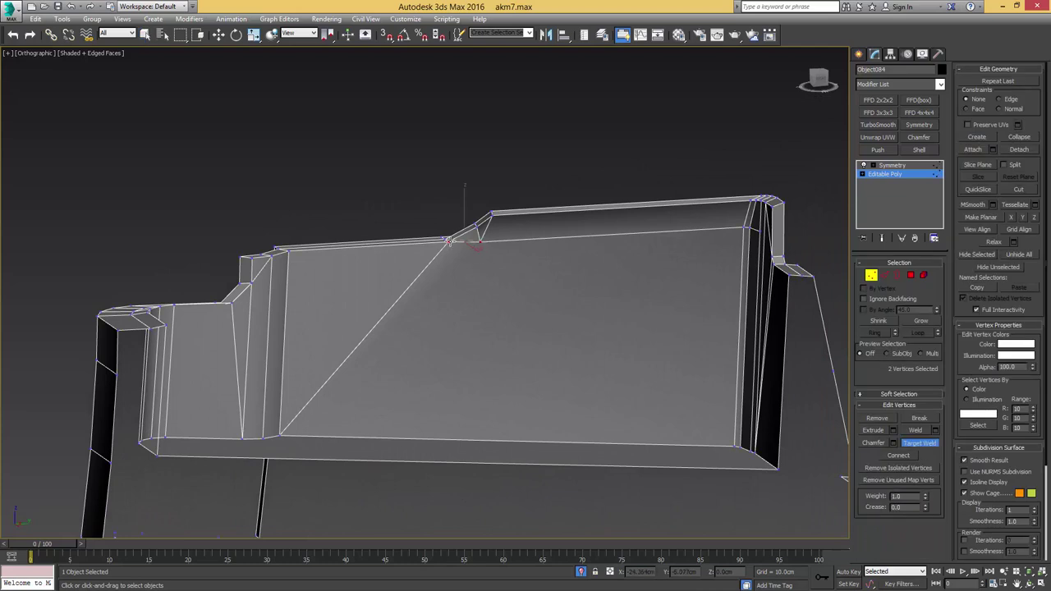
pyautogui.click(448, 241)
pyautogui.hotkey('ctrl', 'z')
pyautogui.keyDown('alt'); pyautogui.moveTo(490, 258); pyautogui.dragTo(485, 247, button='middle'); pyautogui.keyUp('alt')
pyautogui.rightClick(484, 246)
# Step: Connect the vertex below the sloped notch to the recessed wall's lower rear corner with a new edge
pyautogui.click(480, 240)
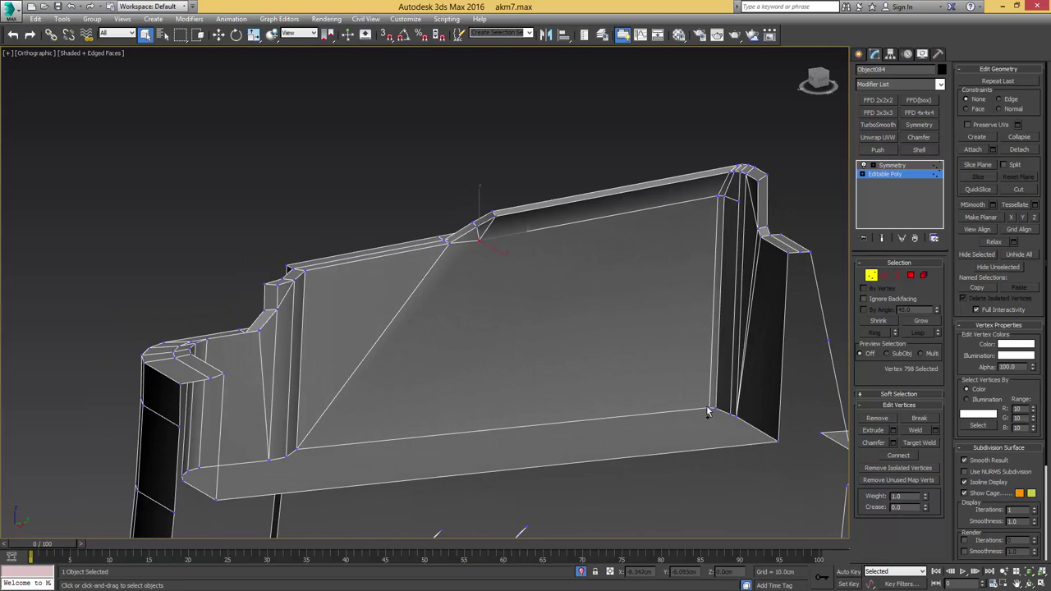
pyautogui.keyDown('alt'); pyautogui.moveTo(706, 406); pyautogui.dragTo(646, 347, button='middle'); pyautogui.keyUp('alt')
pyautogui.scroll(3, 636, 314)
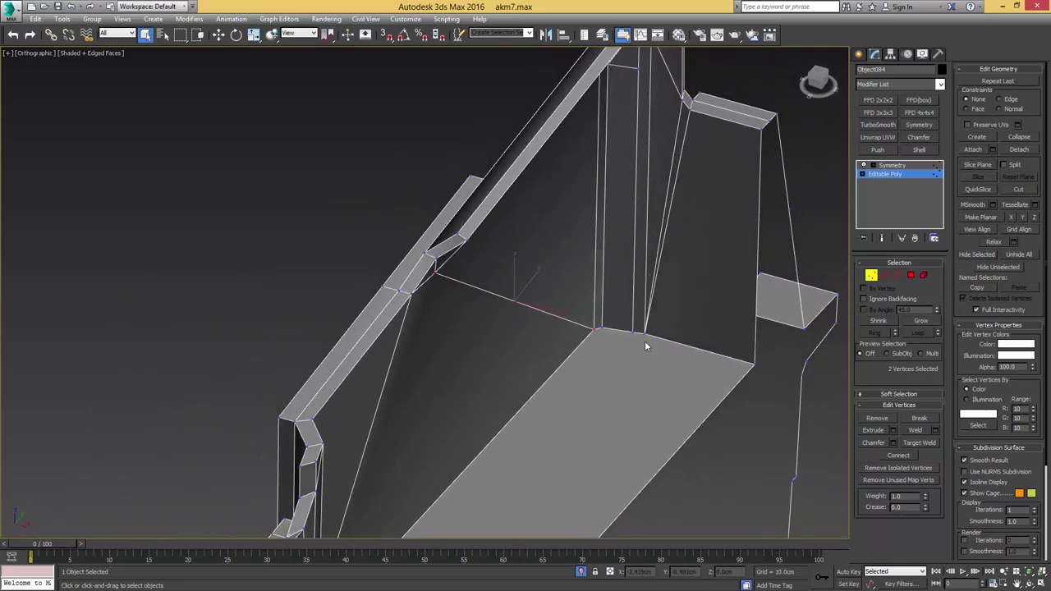
# Step: Collapse the short edge at the foot of the rear inner corner and target-weld the resulting vertex to its neighbour
pyautogui.press('2')
pyautogui.click(637, 334)
pyautogui.hotkey('ctrl', 'alt', 'c')
pyautogui.press('1')
pyautogui.hotkey('ctrl', 'shift', 'w')
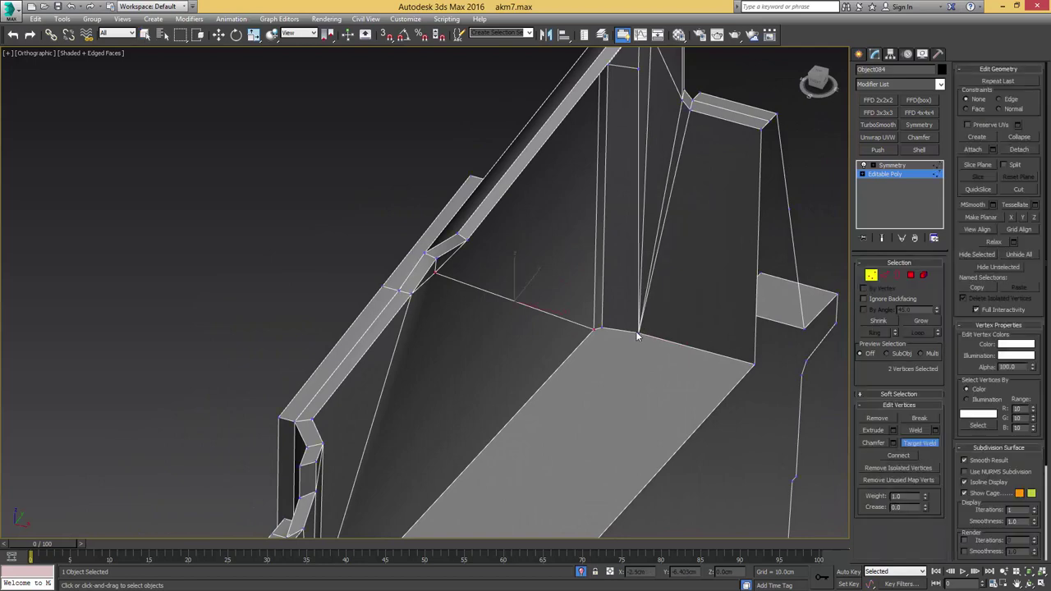
pyautogui.click(638, 334)
pyautogui.click(601, 328)
pyautogui.scroll(-3, 628, 328)
pyautogui.keyDown('alt'); pyautogui.moveTo(629, 328); pyautogui.dragTo(662, 254, button='middle'); pyautogui.keyUp('alt')
# Step: Remove the two long, nearly vertical edges on the mouth's rear inner corner
pyautogui.scroll(3, 648, 308)
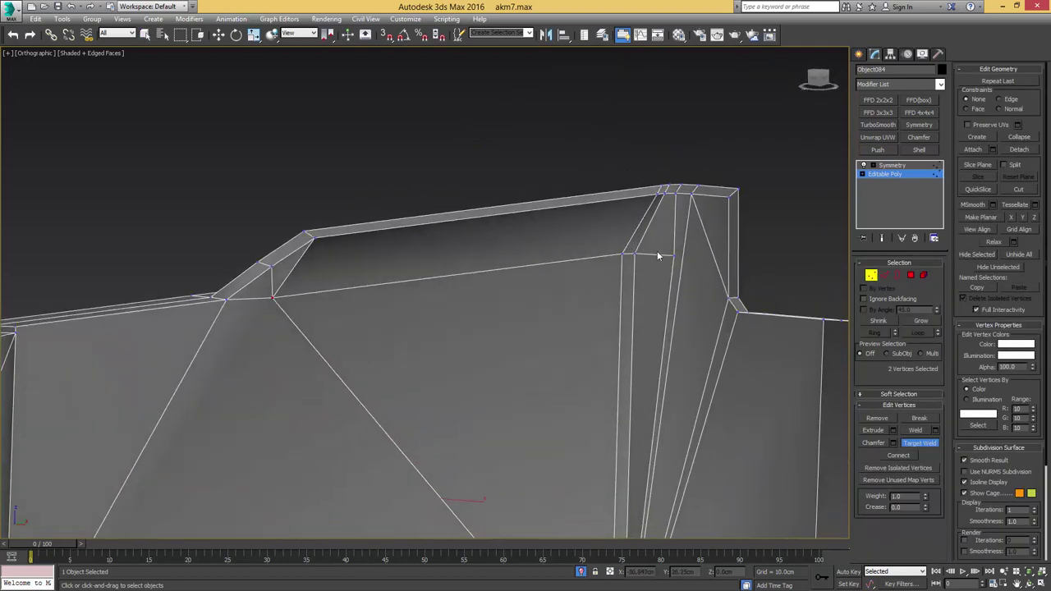
pyautogui.press('2')
pyautogui.moveTo(660, 305); pyautogui.dragTo(653, 255, button='middle')
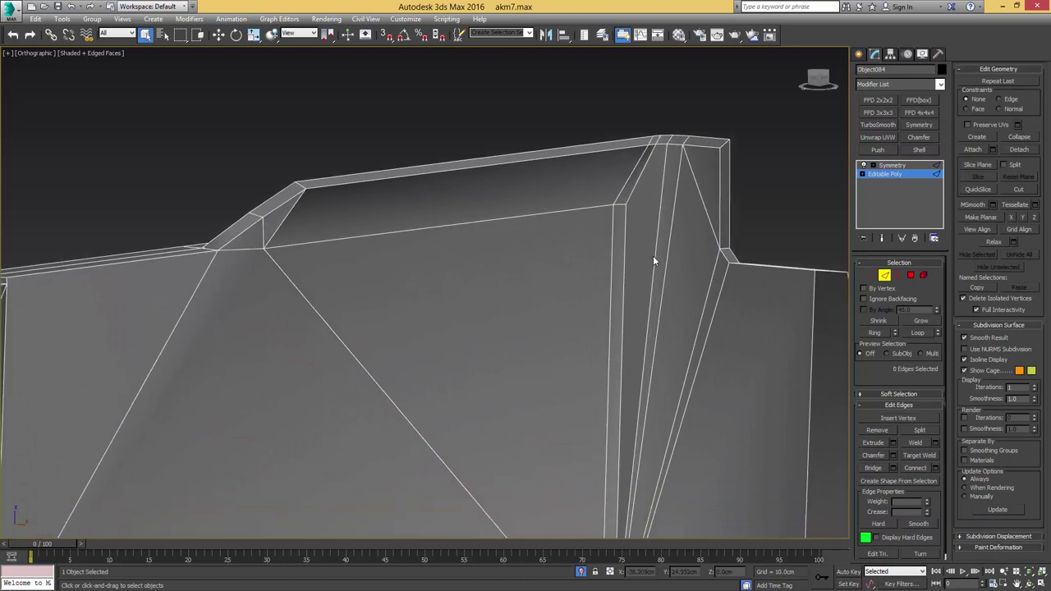
pyautogui.scroll(-2, 653, 255)
pyautogui.click(654, 253)
pyautogui.keyDown('ctrl'); pyautogui.click(663, 252); pyautogui.keyUp('ctrl')
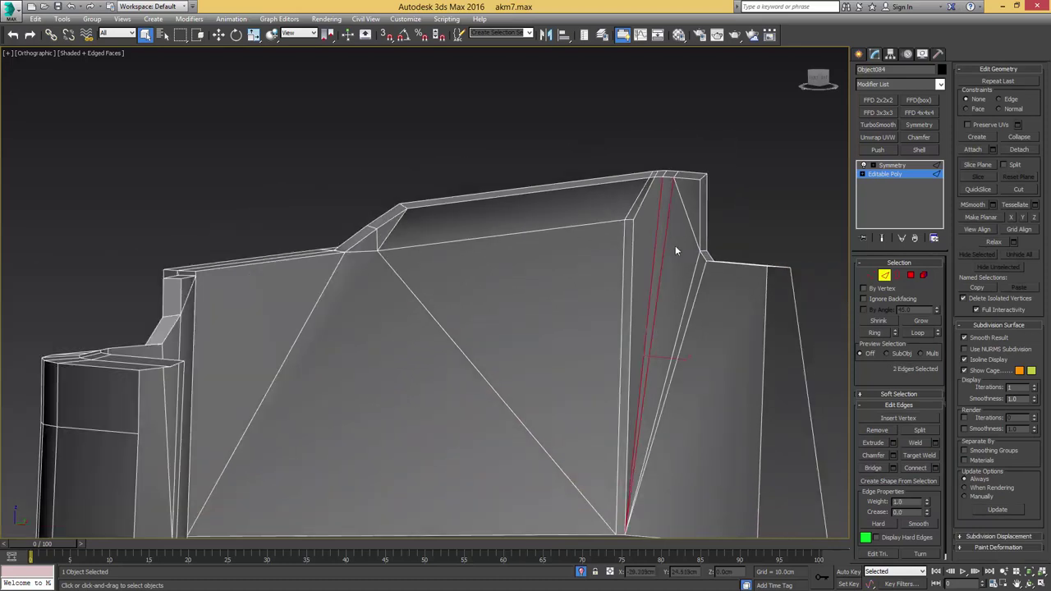
pyautogui.press('BackSpace')
# Step: Connect the rear rim step's vertex to the recessed wall's upper rear corner with a new edge
pyautogui.press('1')
pyautogui.click(700, 252)
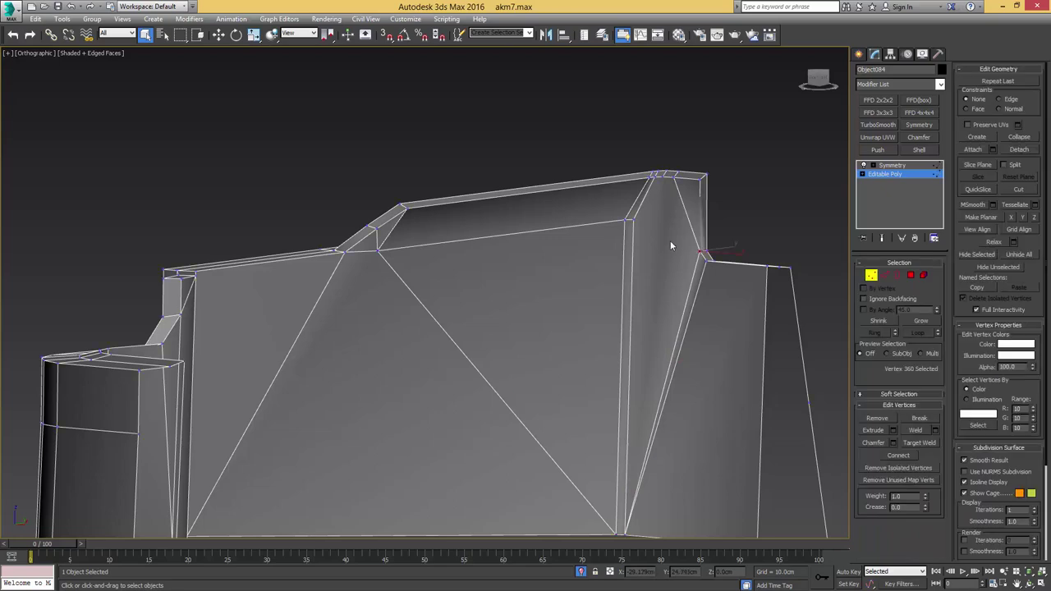
pyautogui.keyDown('ctrl'); pyautogui.click(631, 219); pyautogui.keyUp('ctrl')
pyautogui.hotkey('ctrl', 'shift', 'e')
# Step: Select a redundant edge loop on the magazine mouth, leave one edge out, and remove it together with its vertices
pyautogui.keyDown('alt'); pyautogui.moveTo(649, 232); pyautogui.dragTo(557, 308, button='middle'); pyautogui.keyUp('alt')
pyautogui.press('2')
pyautogui.click(635, 259)
pyautogui.press('w')
pyautogui.moveTo(557, 308); pyautogui.dragTo(731, 306, button='middle')
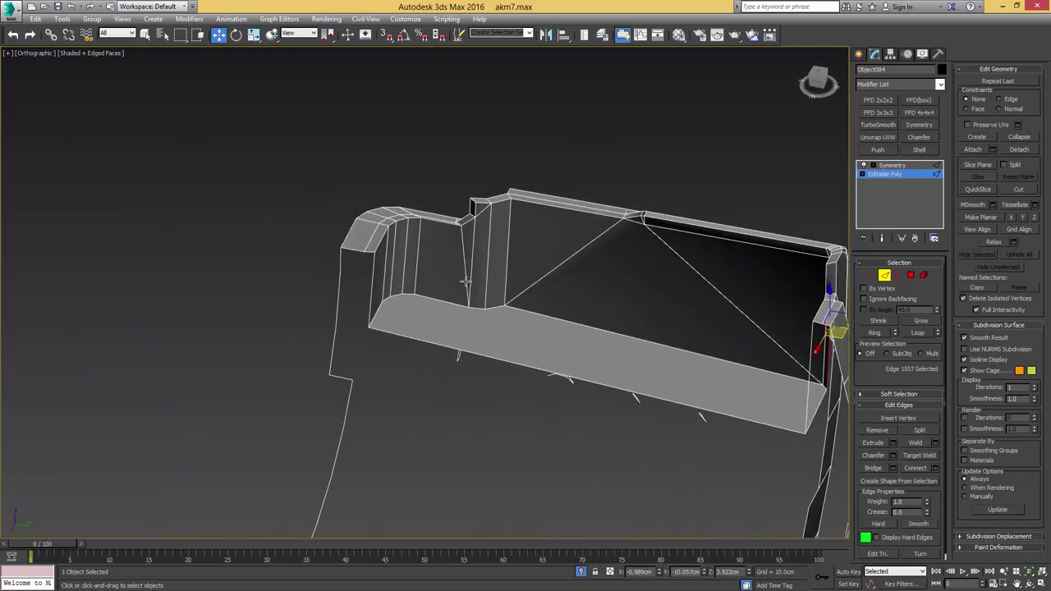
pyautogui.keyDown('alt'); pyautogui.moveTo(698, 247); pyautogui.dragTo(676, 275, button='middle'); pyautogui.keyUp('alt')
pyautogui.doubleClick(631, 298)
pyautogui.keyDown('alt'); pyautogui.click(685, 291); pyautogui.keyUp('alt')
pyautogui.hotkey('ctrl', 'BackSpace')
pyautogui.press('1')
pyautogui.press('q')
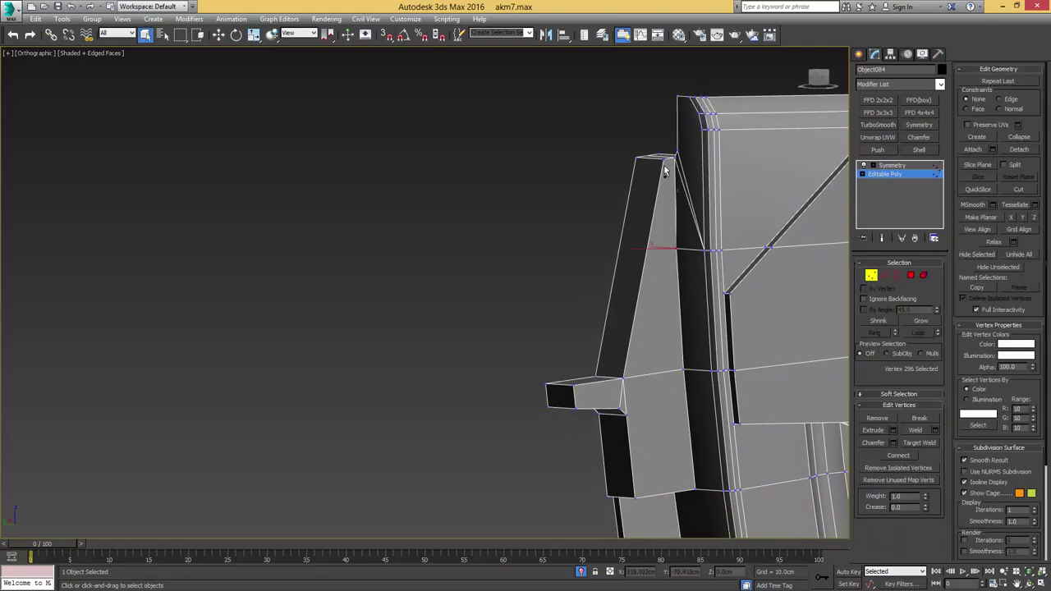
# Step: Select the two opposite vertices on the top face of the rear lug
pyautogui.keyDown('alt'); pyautogui.moveTo(656, 198); pyautogui.dragTo(676, 241, button='middle'); pyautogui.keyUp('alt')
pyautogui.scroll(4, 676, 241)
pyautogui.press('2')
pyautogui.click(641, 214)
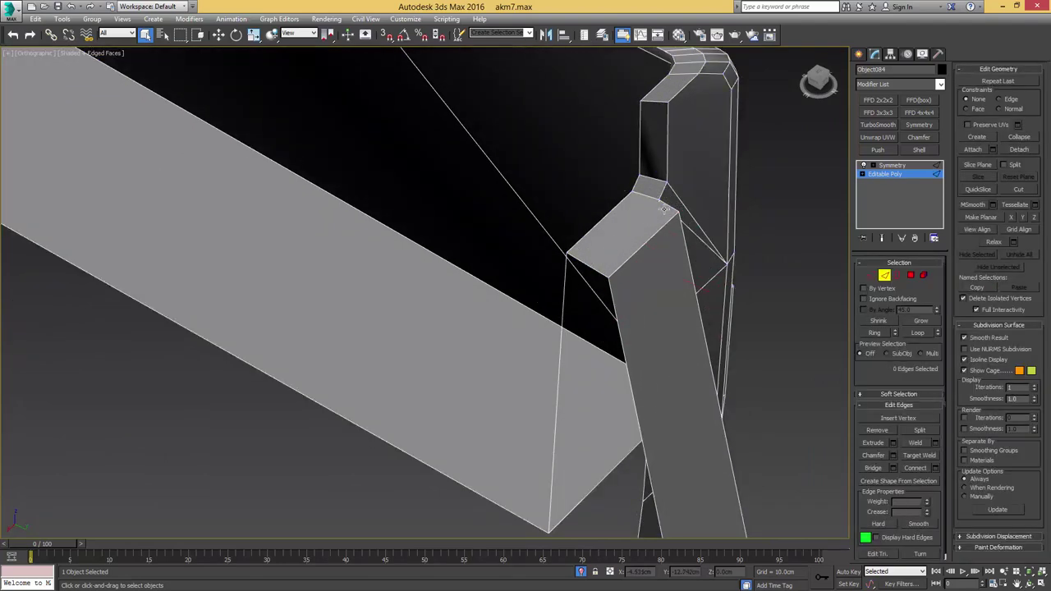
pyautogui.press('1')
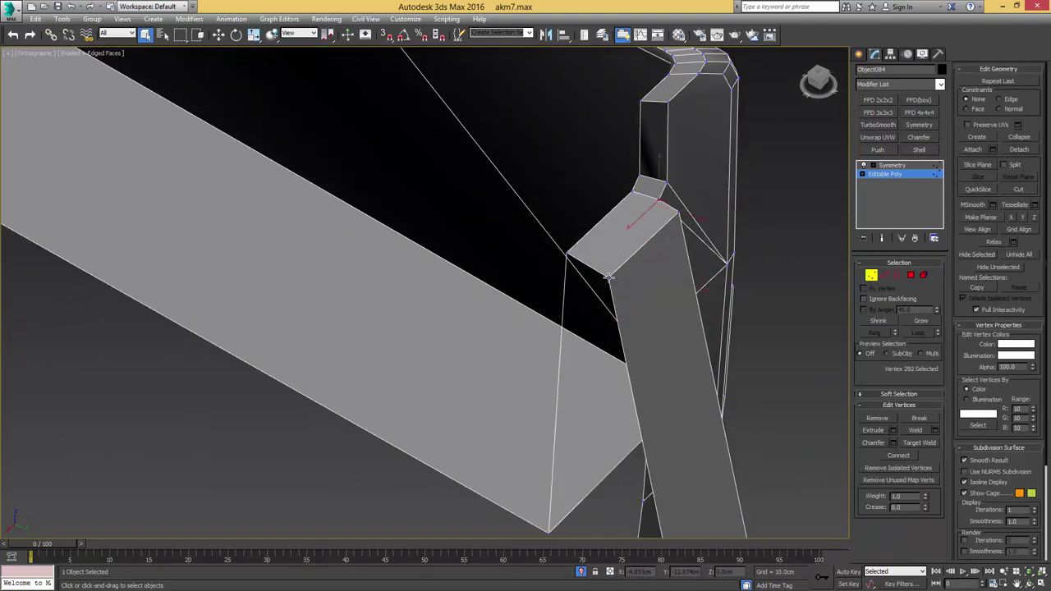
pyautogui.keyDown('ctrl'); pyautogui.click(608, 277); pyautogui.keyUp('ctrl')
pyautogui.scroll(-4, 632, 262)
pyautogui.keyDown('alt'); pyautogui.moveTo(632, 261); pyautogui.dragTo(559, 257, button='middle'); pyautogui.keyUp('alt')
# Step: Remove the redundant edge loop at the mouth's front rounded rim corner together with its vertices
pyautogui.moveTo(762, 296); pyautogui.dragTo(678, 289, button='middle')
pyautogui.scroll(2, 678, 289)
pyautogui.press('2')
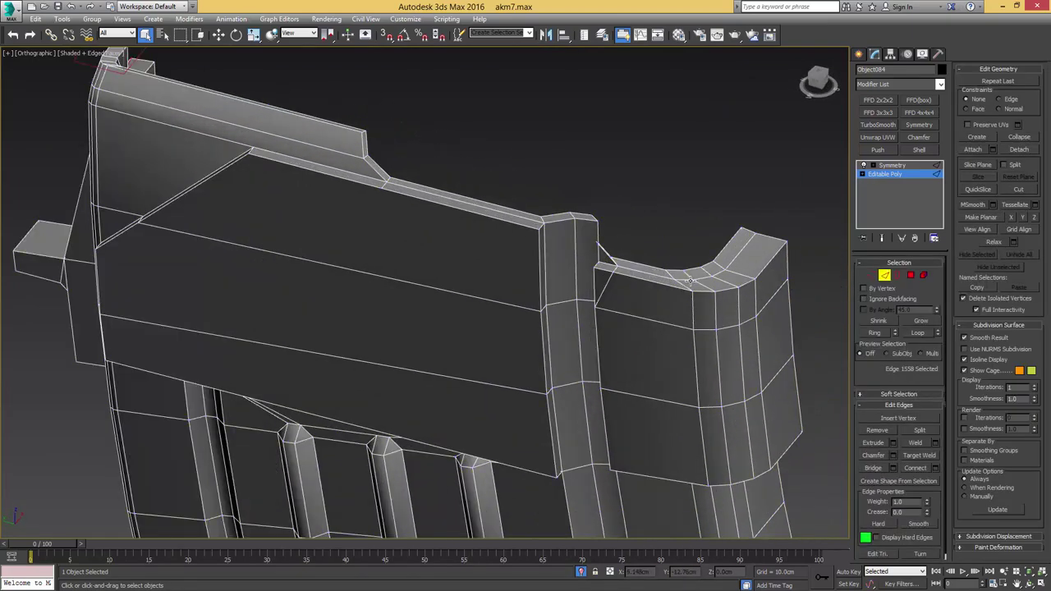
pyautogui.doubleClick(688, 281)
pyautogui.keyDown('alt'); pyautogui.moveTo(688, 280); pyautogui.dragTo(634, 290, button='middle'); pyautogui.keyUp('alt')
pyautogui.hotkey('ctrl', 'BackSpace')
pyautogui.moveTo(666, 233); pyautogui.dragTo(717, 254, button='middle')
pyautogui.scroll(3, 642, 245)
pyautogui.press('1')
pyautogui.keyDown('ctrl'); pyautogui.click(659, 278); pyautogui.keyUp('ctrl')
pyautogui.scroll(-3, 665, 272)
pyautogui.scroll(-2, 707, 258)
pyautogui.press('1')
# Step: Return to the magazine's Symmetry level, leave isolation, and examine how the cartridge sits in the mouth
pyautogui.keyDown('alt'); pyautogui.moveTo(668, 282); pyautogui.dragTo(681, 258, button='middle'); pyautogui.keyUp('alt')
pyautogui.scroll(-4, 680, 258)
pyautogui.moveTo(658, 317); pyautogui.dragTo(589, 157, button='middle')
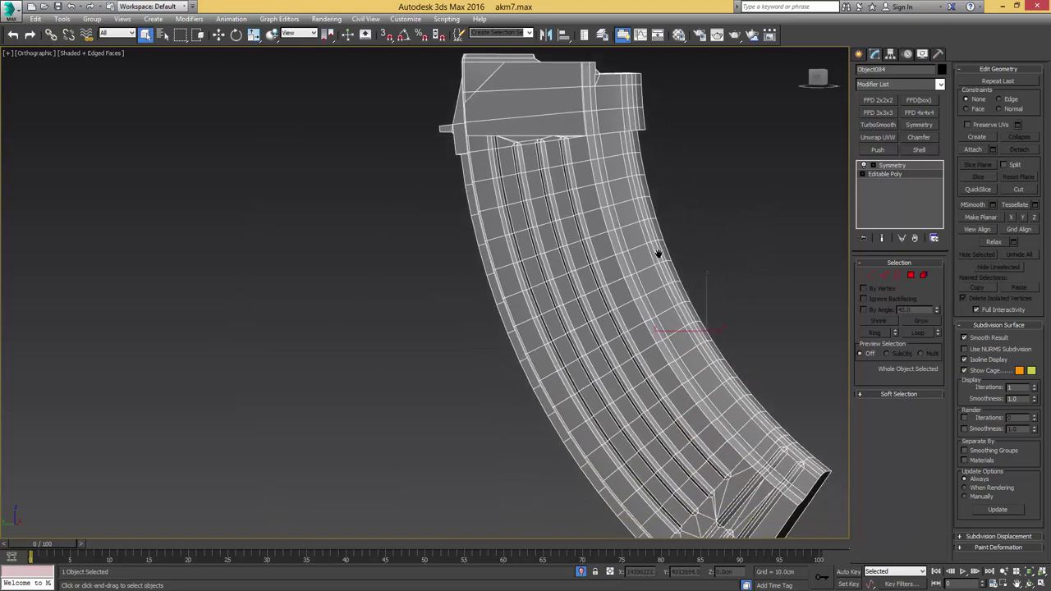
pyautogui.moveTo(725, 361); pyautogui.dragTo(661, 232, button='middle')
pyautogui.scroll(3, 678, 299)
pyautogui.keyDown('alt'); pyautogui.moveTo(661, 233); pyautogui.dragTo(629, 335, button='middle'); pyautogui.keyUp('alt')
pyautogui.scroll(-4, 647, 237)
pyautogui.click(888, 166)
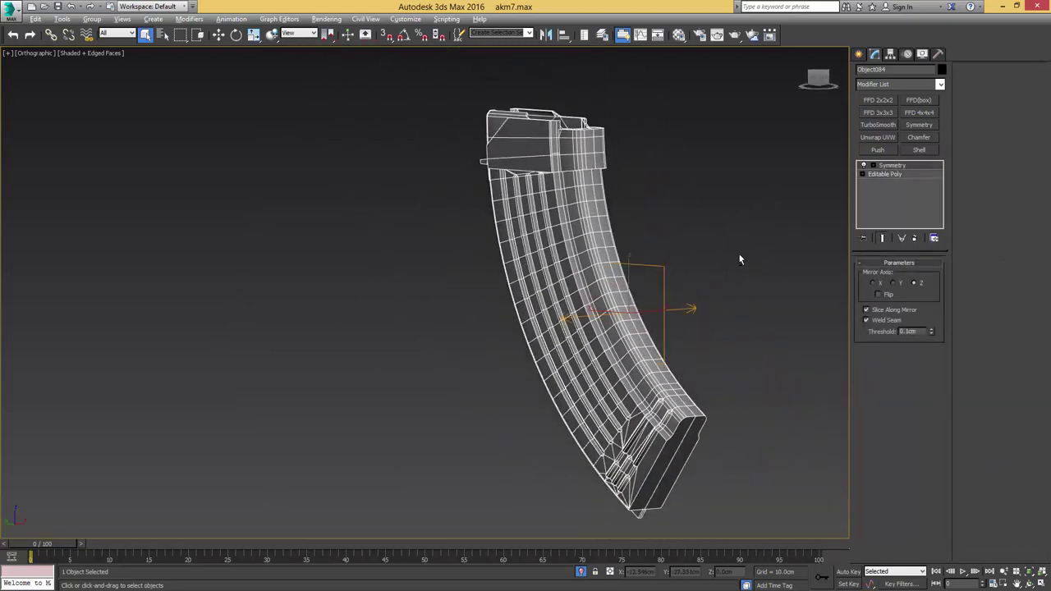
pyautogui.keyDown('alt'); pyautogui.moveTo(725, 249); pyautogui.dragTo(685, 263, button='middle'); pyautogui.keyUp('alt')
pyautogui.hotkey('alt', 'q')
pyautogui.scroll(-5, 622, 290)
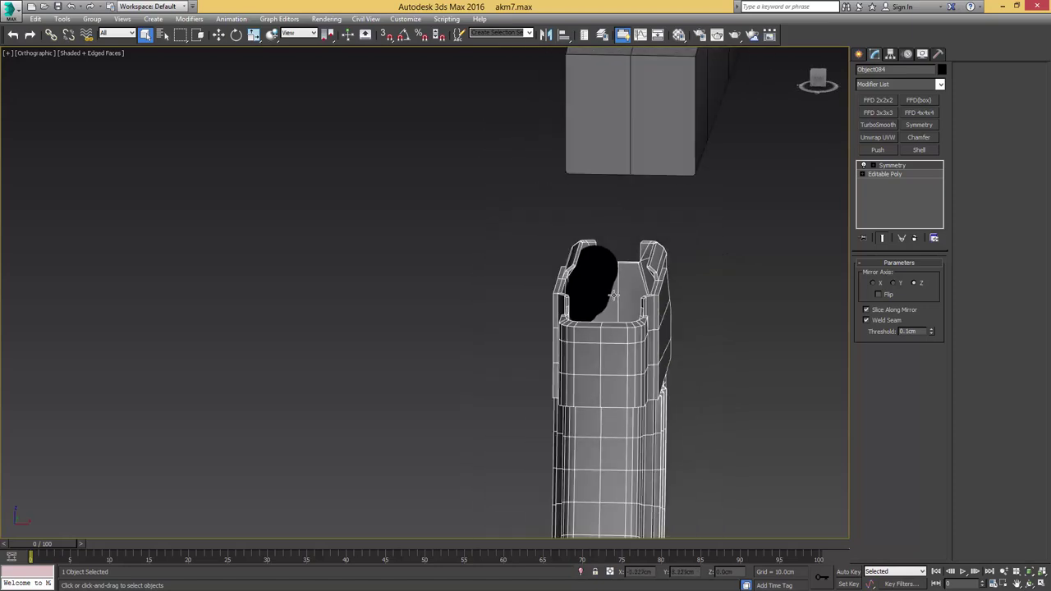
pyautogui.moveTo(613, 294)
pyautogui.keyDown('alt'); pyautogui.mouseDown(button='middle')
pyautogui.moveTo(588, 296)
pyautogui.moveTo(645, 275)
pyautogui.moveTo(599, 290)
pyautogui.mouseUp(button='middle'); pyautogui.keyUp('alt')
pyautogui.scroll(5, 600, 289)
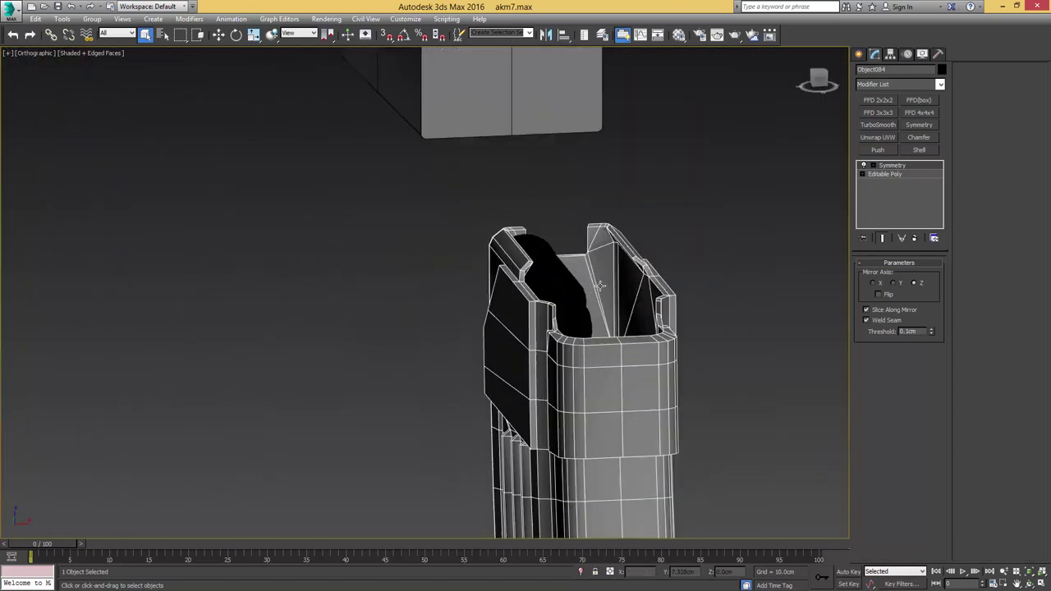
# Step: Select the black cartridge in the magazine mouth and assign it the 01 - Default material
pyautogui.keyDown('ctrl'); pyautogui.click(544, 283); pyautogui.keyUp('ctrl')
pyautogui.click(563, 282)
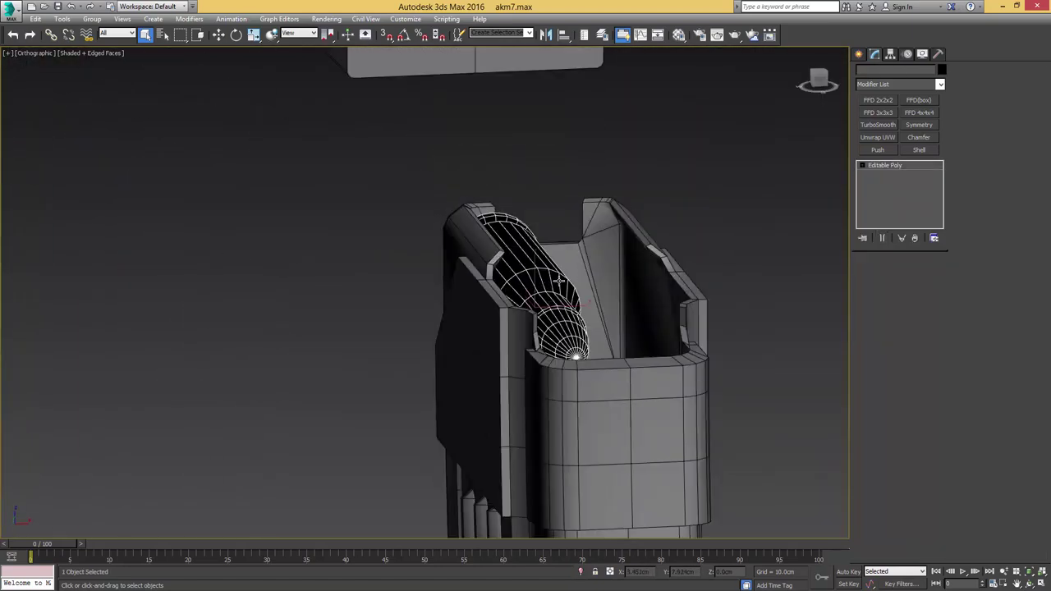
pyautogui.press('m')
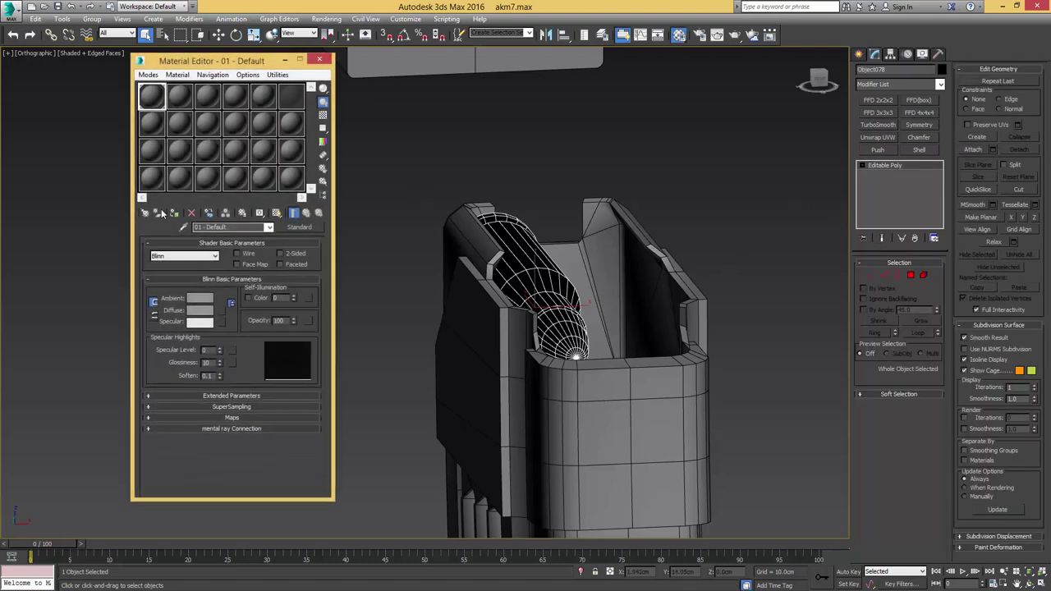
pyautogui.click(174, 214)
# Step: Clone the cartridge as one copy offset sideways and downward inside the mouth, and close the Material Editor
pyautogui.moveTo(565, 253); pyautogui.dragTo(542, 248, button='middle')
pyautogui.press('w')
pyautogui.moveTo(535, 252)
pyautogui.keyDown('shift'); pyautogui.mouseDown()
pyautogui.moveTo(613, 289)
pyautogui.moveTo(610, 307)
pyautogui.mouseUp(); pyautogui.keyUp('shift')
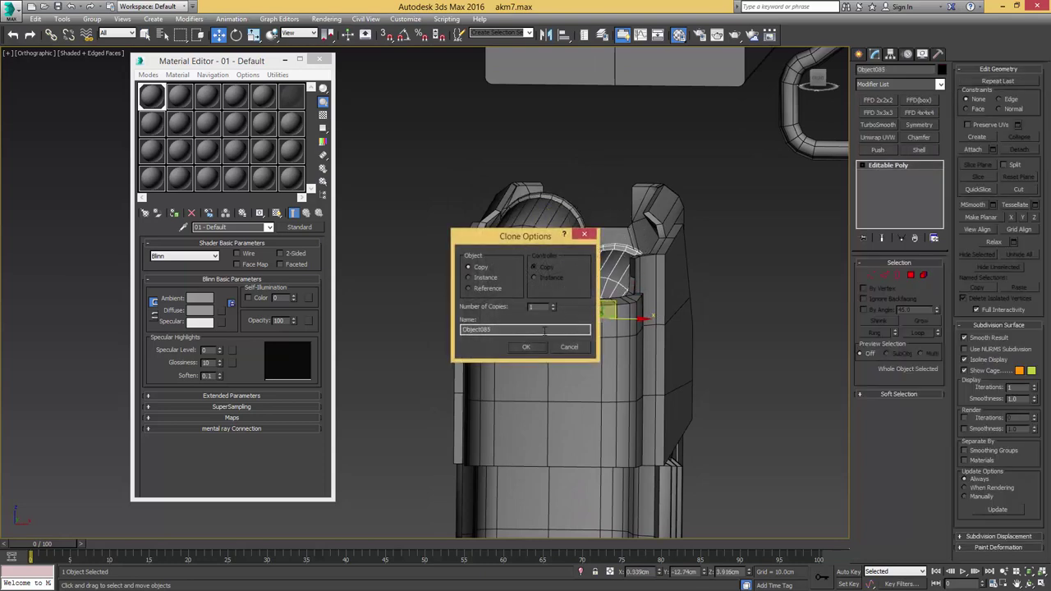
pyautogui.click(534, 348)
pyautogui.click(320, 60)
# Step: Select the complete magazine with its cartridges and move it under the receiver over the reference photo's magazine
pyautogui.moveTo(433, 197)
pyautogui.keyDown('alt'); pyautogui.mouseDown(button='middle')
pyautogui.moveTo(560, 237)
pyautogui.moveTo(553, 255)
pyautogui.mouseUp(button='middle'); pyautogui.keyUp('alt')
pyautogui.scroll(-3, 484, 211)
pyautogui.scroll(-4, 559, 236)
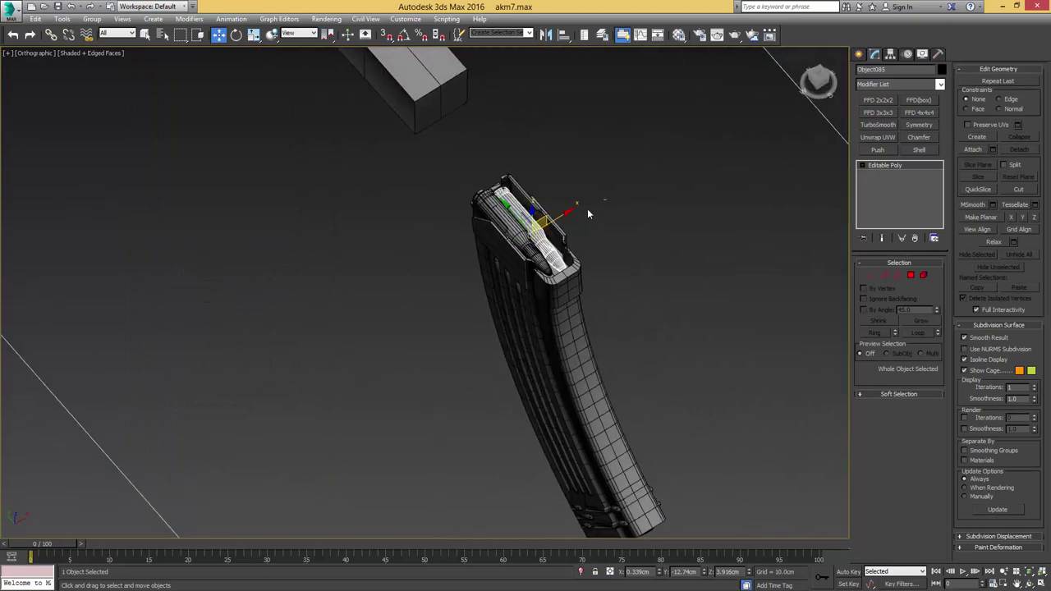
pyautogui.moveTo(587, 208); pyautogui.dragTo(526, 251)
pyautogui.keyDown('alt'); pyautogui.moveTo(558, 263); pyautogui.dragTo(490, 296, button='middle'); pyautogui.keyUp('alt')
pyautogui.keyDown('ctrl'); pyautogui.moveTo(463, 453); pyautogui.dragTo(567, 349); pyautogui.keyUp('ctrl')
pyautogui.keyDown('alt'); pyautogui.moveTo(554, 307); pyautogui.dragTo(480, 242, button='middle'); pyautogui.keyUp('alt')
pyautogui.moveTo(481, 242); pyautogui.dragTo(559, 266, button='middle')
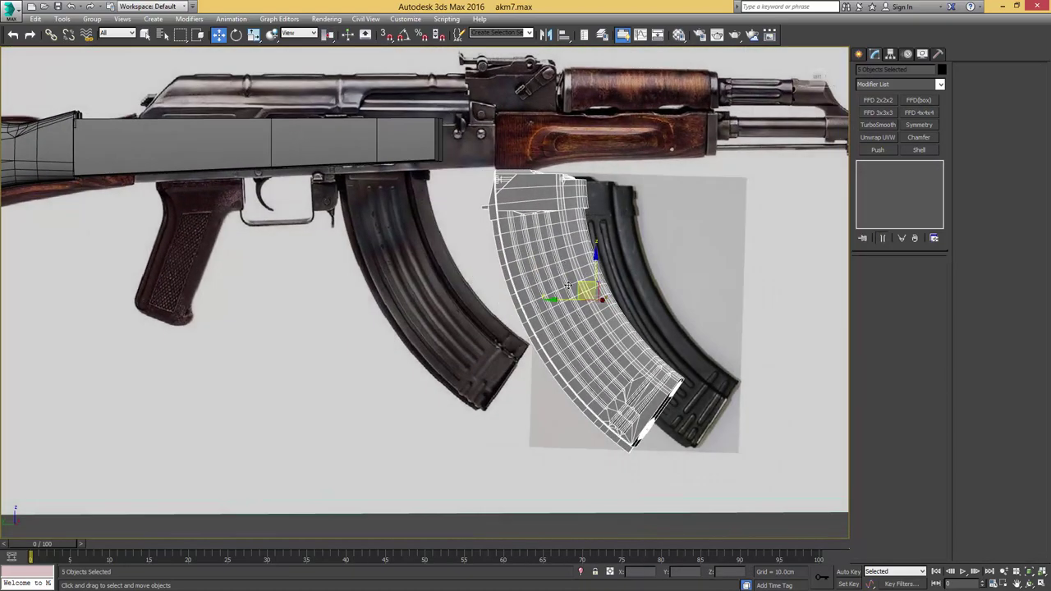
pyautogui.moveTo(578, 289); pyautogui.dragTo(381, 247)
pyautogui.press('l')
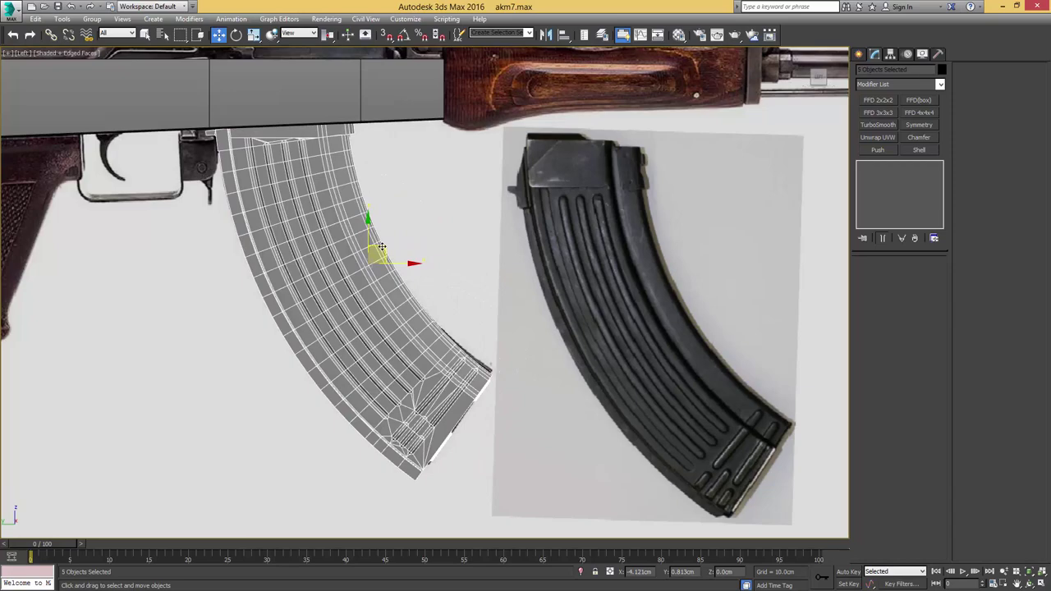
# Step: Examine the placed magazine and the stock-to-receiver joint, with the receiver box selected in the left view
pyautogui.scroll(-4, 418, 243)
pyautogui.keyDown('alt'); pyautogui.moveTo(419, 244); pyautogui.dragTo(376, 223, button='middle'); pyautogui.keyUp('alt')
pyautogui.click(317, 272)
pyautogui.scroll(5, 362, 231)
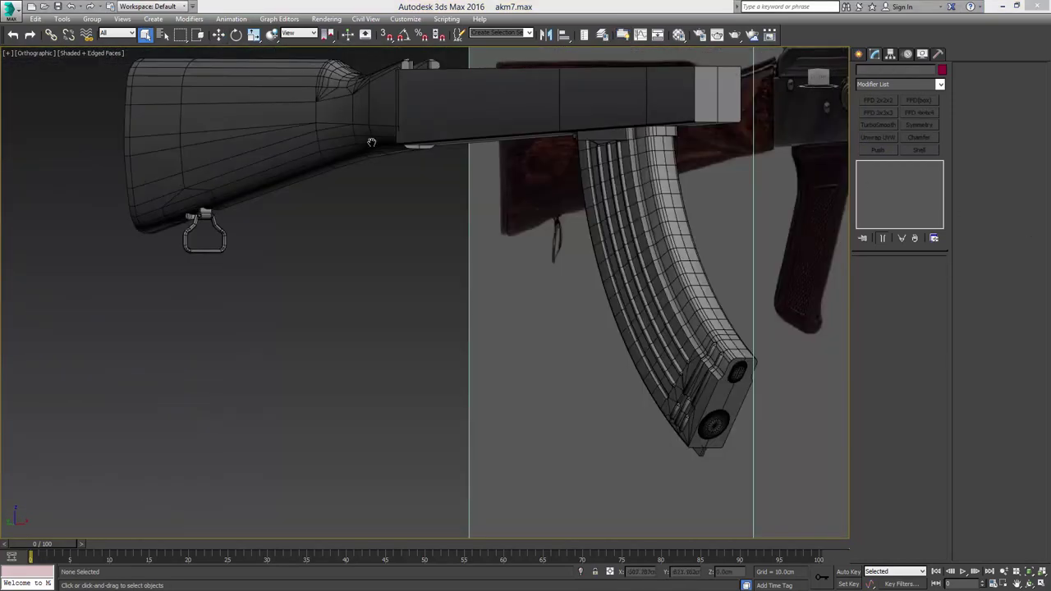
pyautogui.moveTo(372, 142); pyautogui.dragTo(568, 260, button='middle')
pyautogui.scroll(5, 568, 260)
pyautogui.scroll(-2, 567, 260)
pyautogui.click(633, 293)
pyautogui.keyDown('alt'); pyautogui.moveTo(633, 293); pyautogui.dragTo(785, 306, button='middle'); pyautogui.keyUp('alt')
pyautogui.press('l')
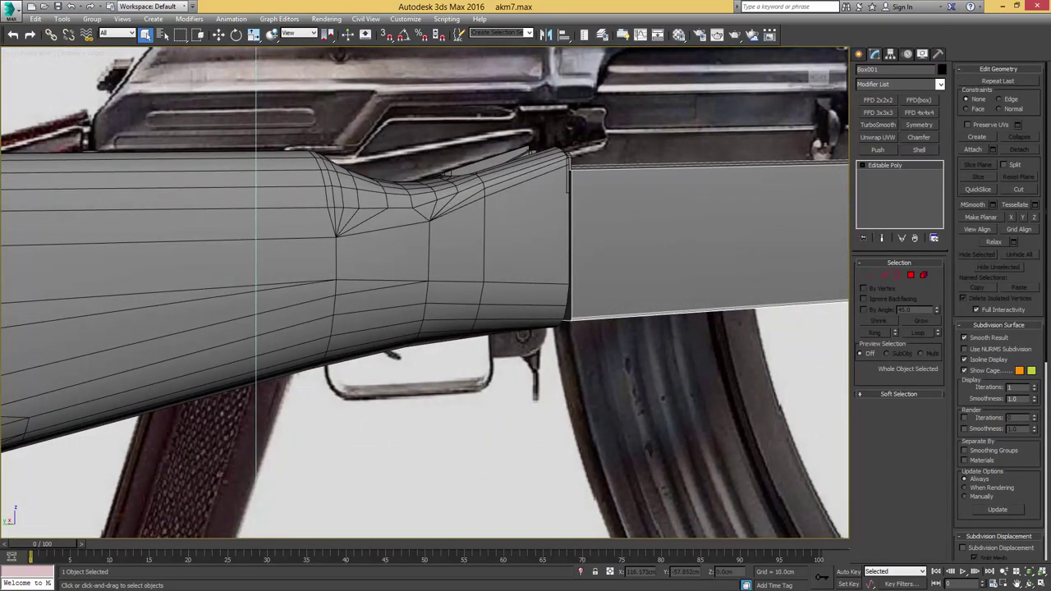
# Step: Examine the receiver's rear end and stock joint in the reference photo ar10100-6-BD in Windows Photo Viewer
pyautogui.moveTo(1050, 114); pyautogui.dragTo(626, 93)
pyautogui.scroll(5, 840, 332)
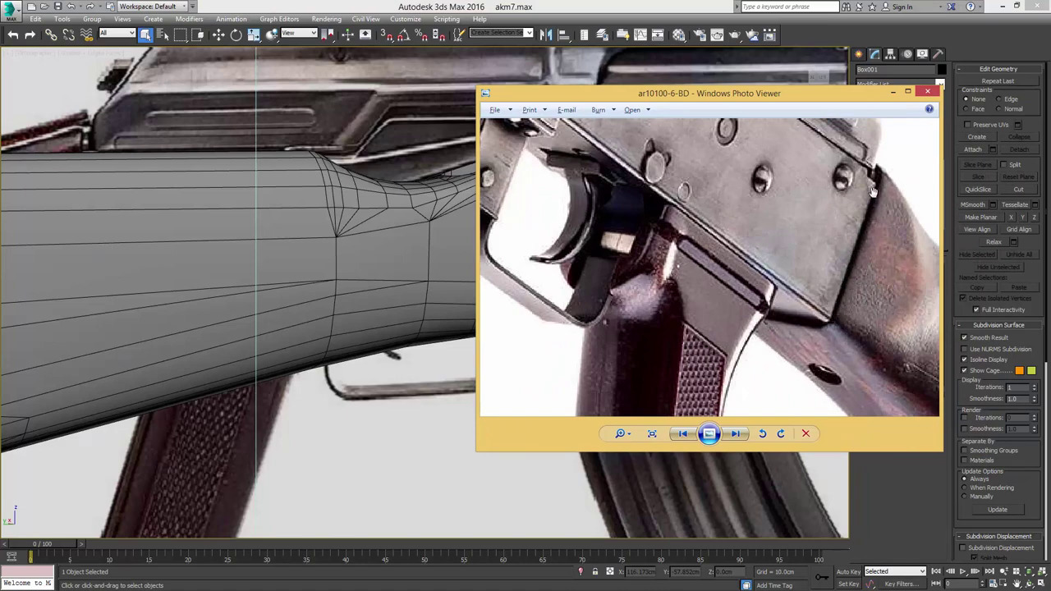
pyautogui.moveTo(846, 152); pyautogui.dragTo(807, 204)
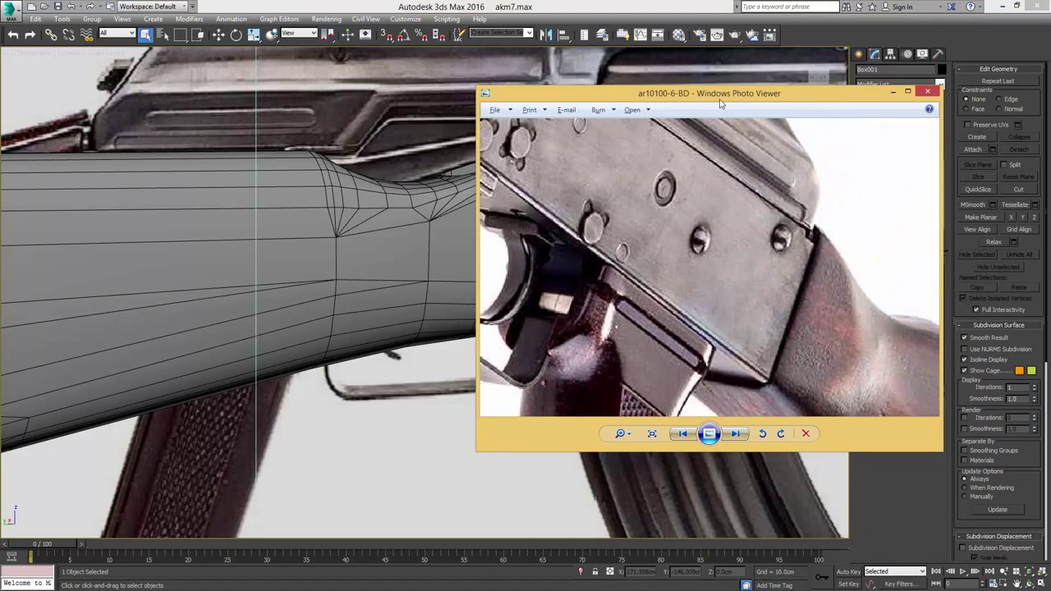
pyautogui.moveTo(720, 100); pyautogui.dragTo(1050, 100)
# Step: Isolate the stock and delete the polygons of its positive X half in the front view
pyautogui.moveTo(476, 233)
pyautogui.mouseDown(button='middle')
pyautogui.moveTo(605, 214)
pyautogui.moveTo(490, 237)
pyautogui.mouseUp(button='middle')
pyautogui.click(605, 215)
pyautogui.hotkey('alt', 'q')
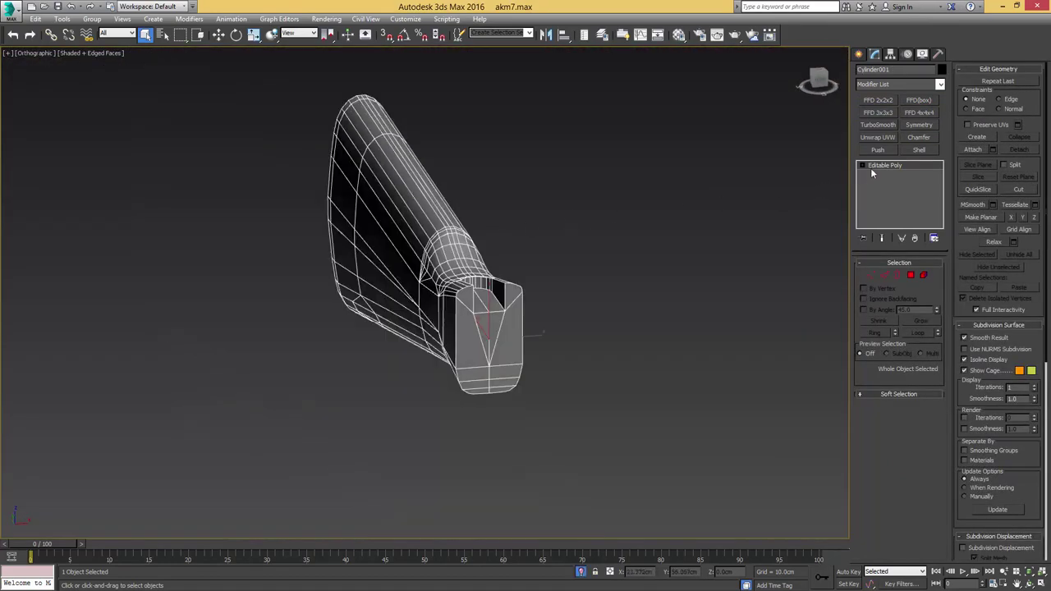
pyautogui.press('f')
pyautogui.press('4')
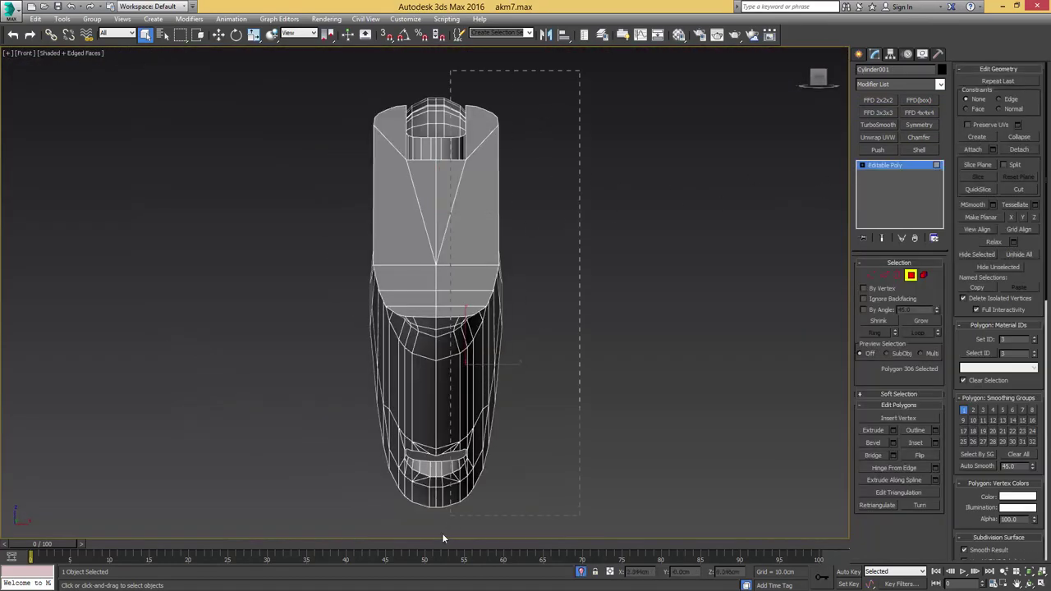
pyautogui.moveTo(442, 534); pyautogui.dragTo(439, 533)
pyautogui.press('Delete')
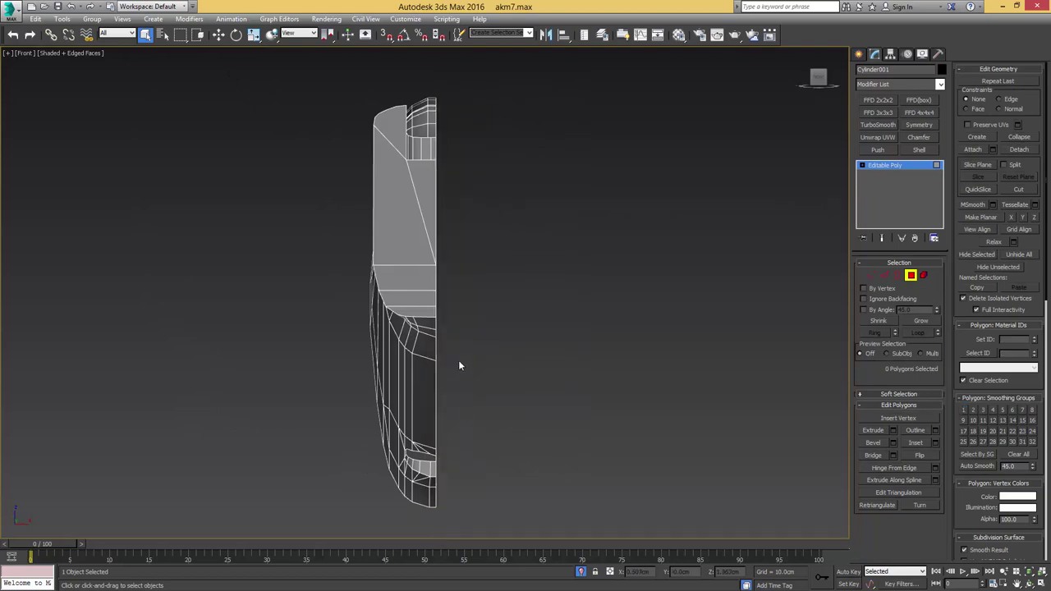
# Step: Select the lower lengthwise edges in the stock's wrist section and insert an edge loop across them with Flow Connect
pyautogui.keyDown('alt'); pyautogui.moveTo(431, 320); pyautogui.dragTo(405, 405, button='middle'); pyautogui.keyUp('alt')
pyautogui.press('2')
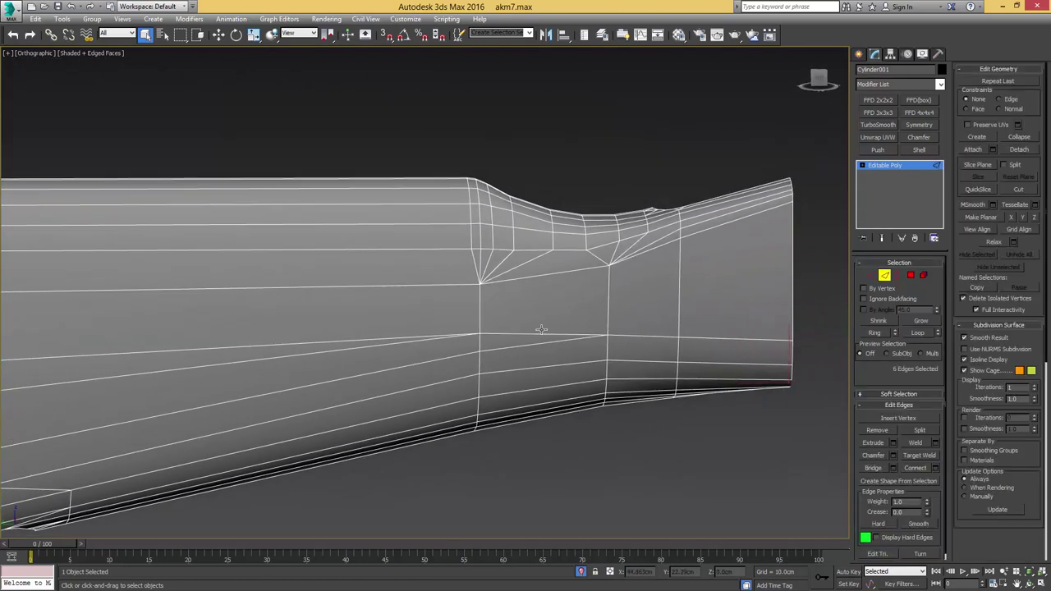
pyautogui.moveTo(563, 450); pyautogui.dragTo(578, 318)
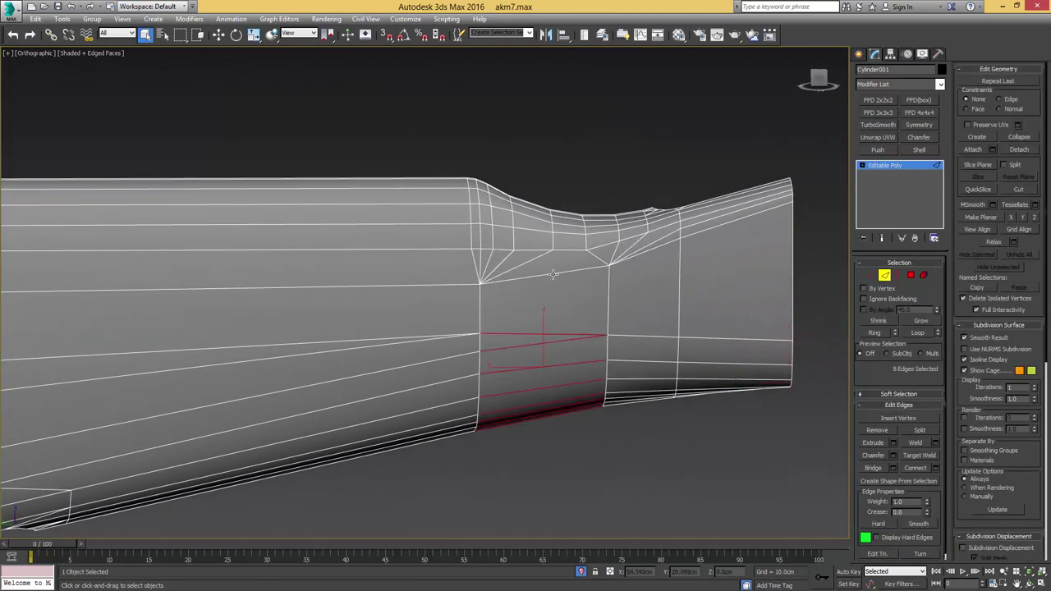
pyautogui.click(623, 34)
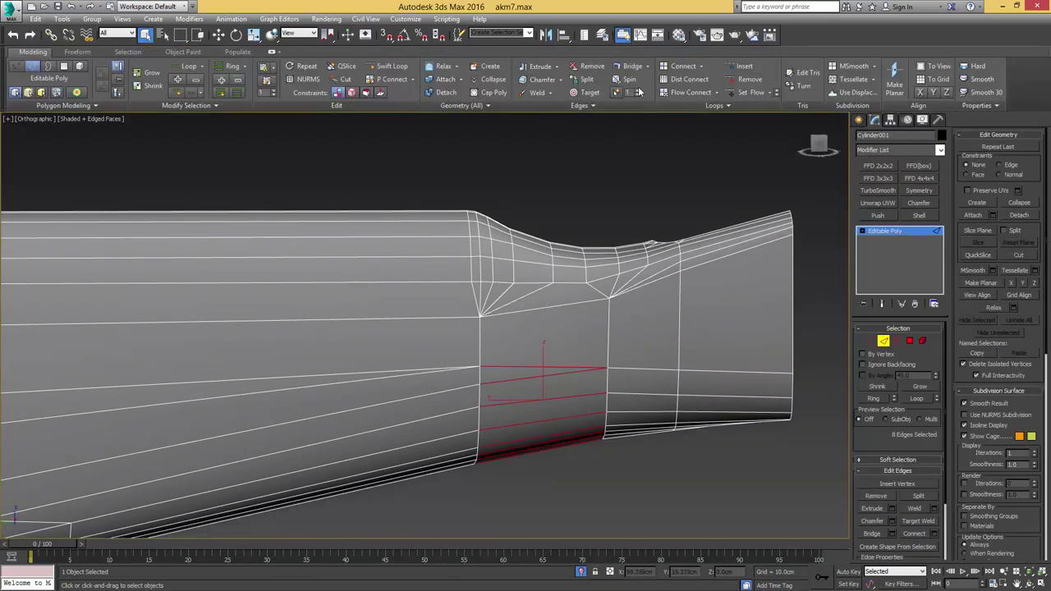
pyautogui.hotkey('ctrl', 'z')
pyautogui.click(683, 93)
# Step: Collapse the short vertical edges between the two converging lengthwise lines along the stock's wrist
pyautogui.press('1')
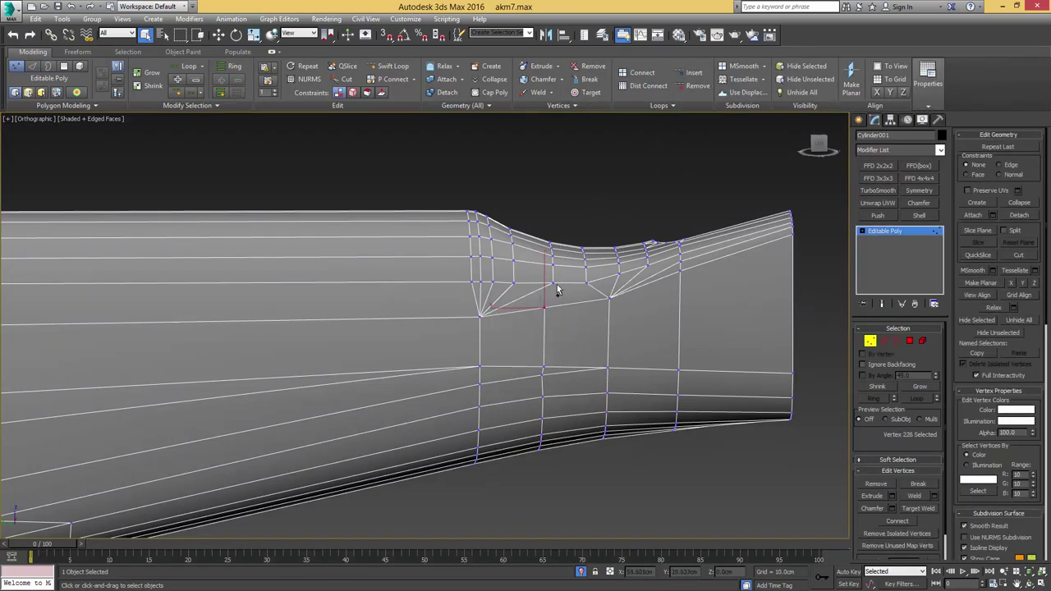
pyautogui.click(554, 285)
pyautogui.moveTo(541, 352); pyautogui.dragTo(548, 308, button='middle')
pyautogui.scroll(3, 547, 307)
pyautogui.press('2')
pyautogui.click(550, 334)
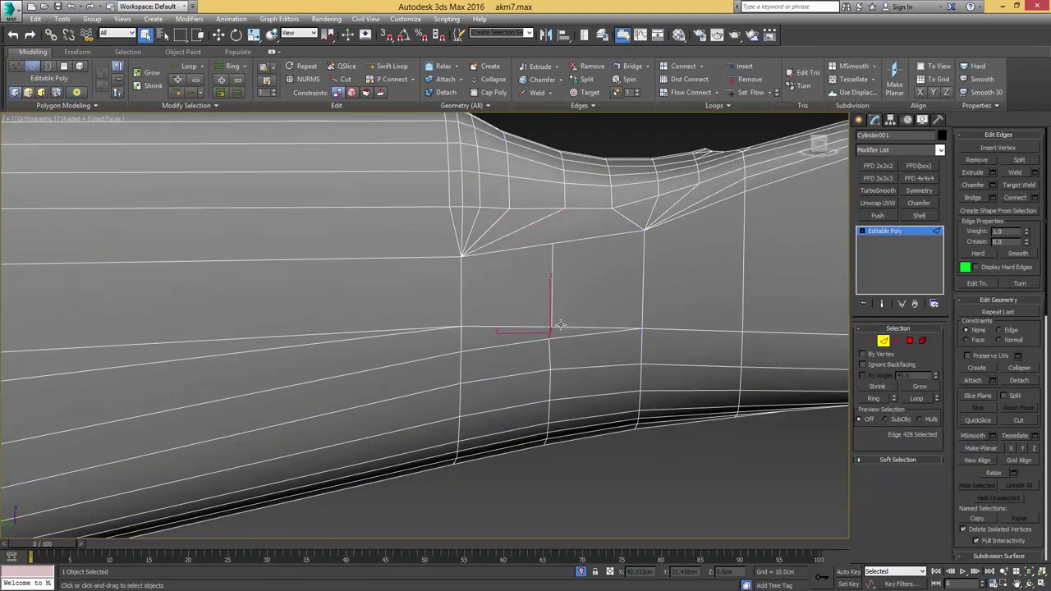
pyautogui.hotkey('ctrl', 'alt', 'c')
pyautogui.keyDown('alt'); pyautogui.moveTo(511, 340); pyautogui.dragTo(563, 351, button='middle'); pyautogui.keyUp('alt')
pyautogui.hotkey('ctrl', 'alt', 'c')
# Step: Select the new wrist edge loop and slide it slightly toward the receiver with the Edge constraint
pyautogui.doubleClick(551, 355)
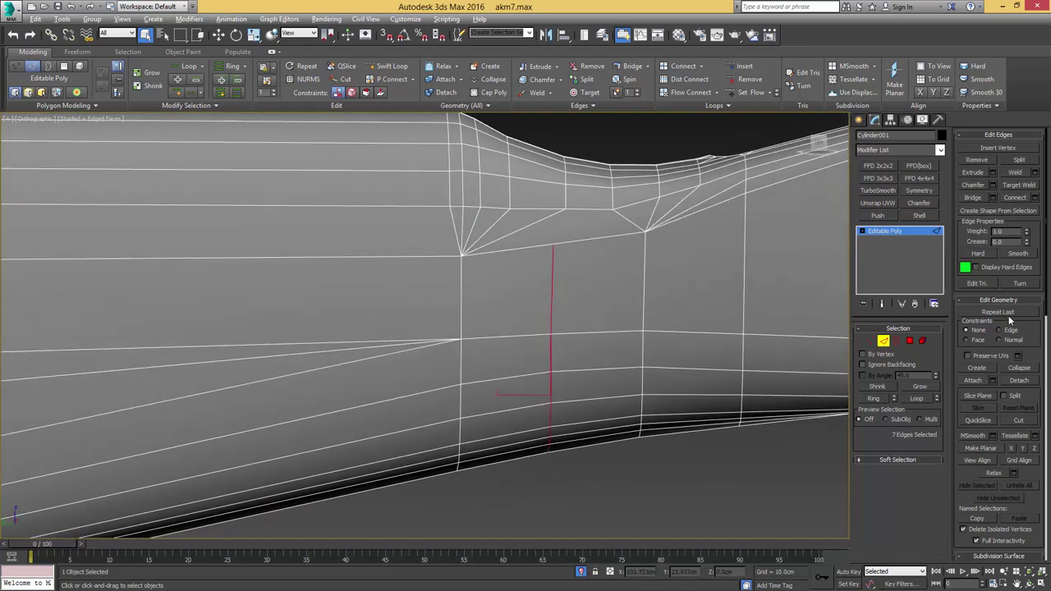
pyautogui.press('w')
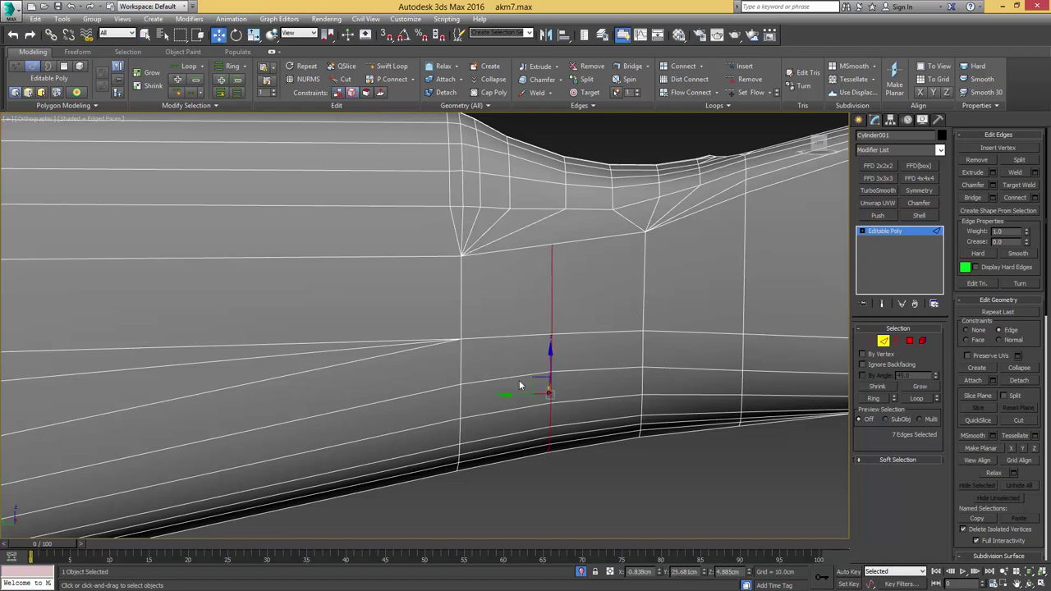
pyautogui.moveTo(516, 395); pyautogui.dragTo(530, 395)
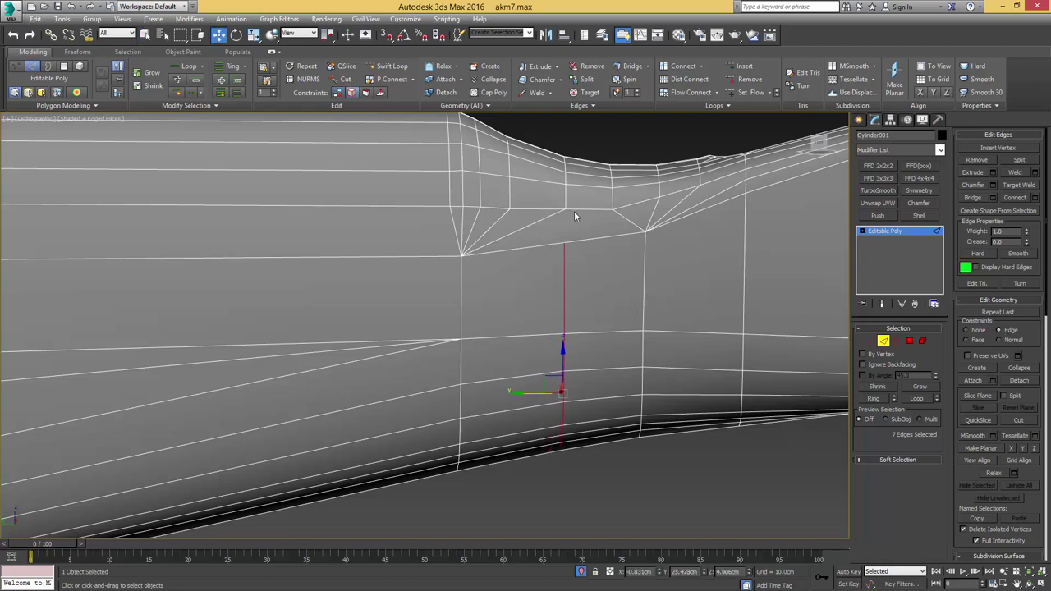
# Step: Connect the loop's top vertex to the vertex above it and remove the neighbouring diagonal edge
pyautogui.press('1')
pyautogui.moveTo(576, 203); pyautogui.dragTo(546, 257)
pyautogui.press('2')
pyautogui.press('q')
pyautogui.click(538, 220)
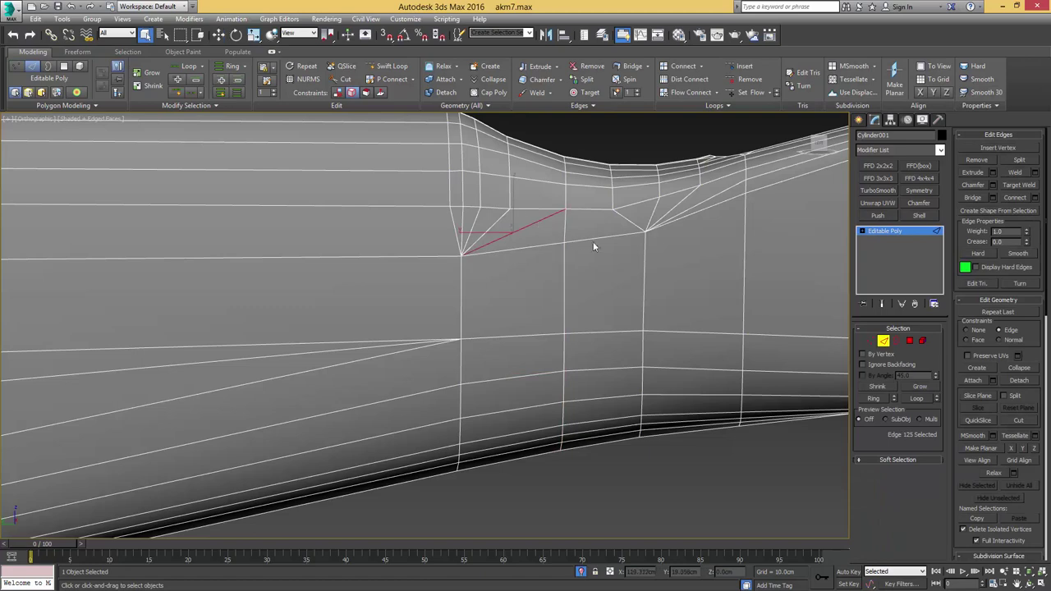
pyautogui.press('BackSpace')
# Step: Compare the stock's wrist and receiver joint with the reference photo ar10100-6-BD in Windows Photo Viewer
pyautogui.moveTo(583, 261); pyautogui.dragTo(551, 270, button='middle')
pyautogui.scroll(-3, 565, 269)
pyautogui.click(623, 38)
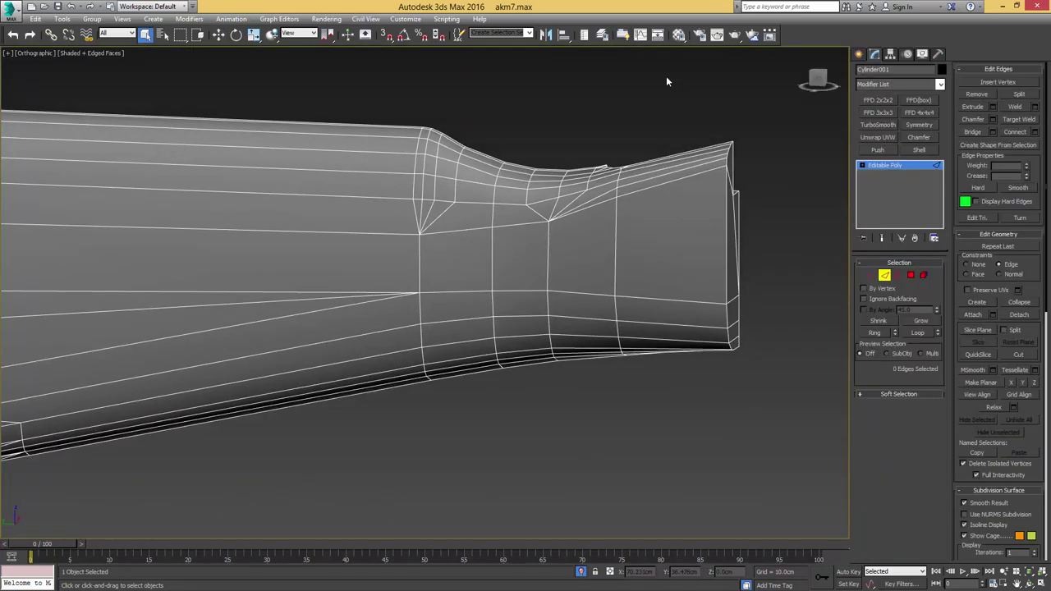
pyautogui.moveTo(566, 262); pyautogui.dragTo(572, 259, button='middle')
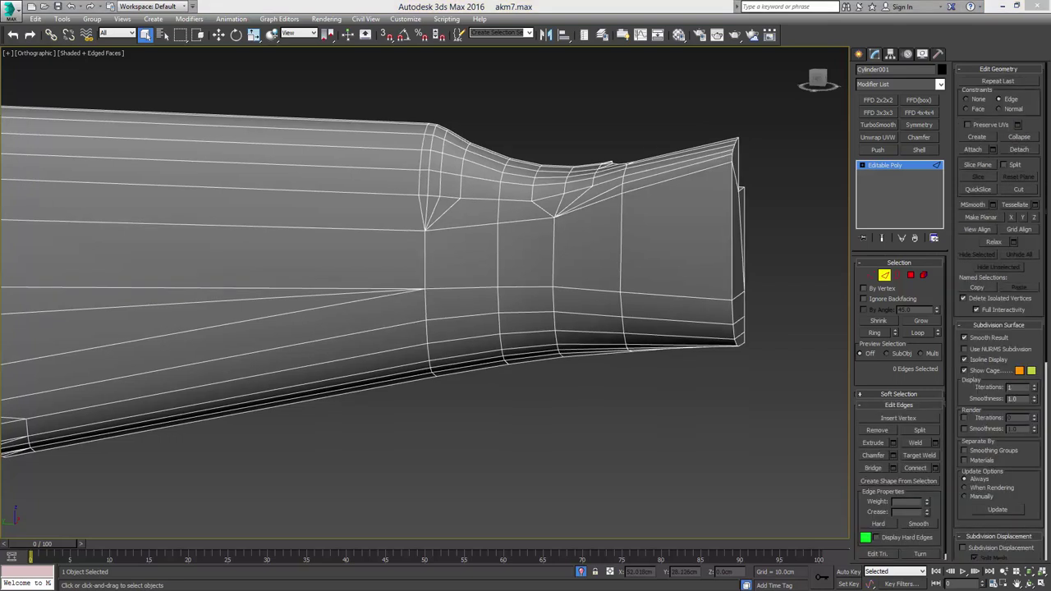
pyautogui.moveTo(1050, 100); pyautogui.dragTo(937, 107)
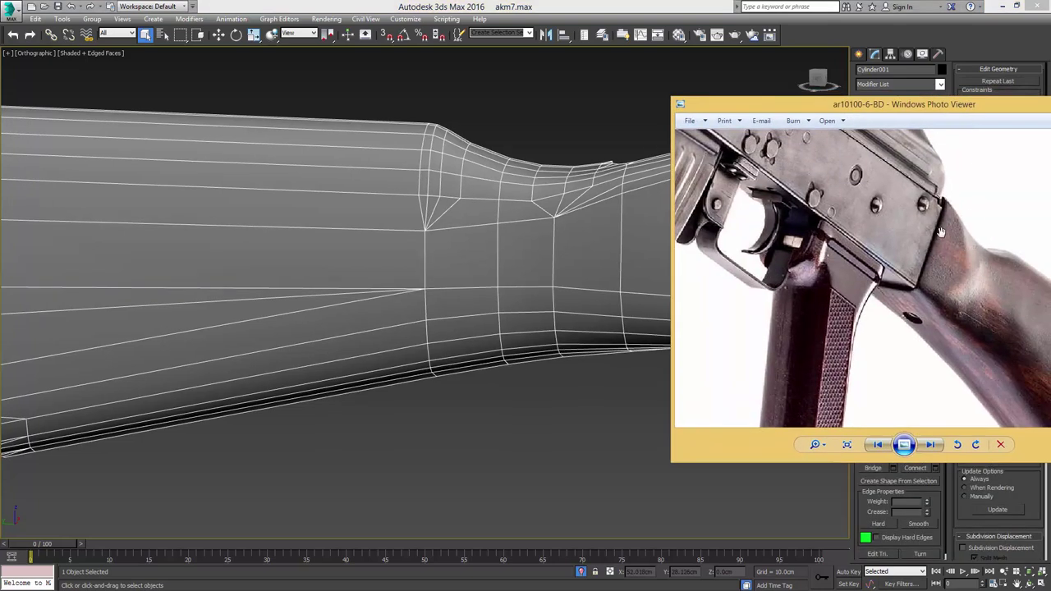
pyautogui.hotkey('alt', 'Tab')
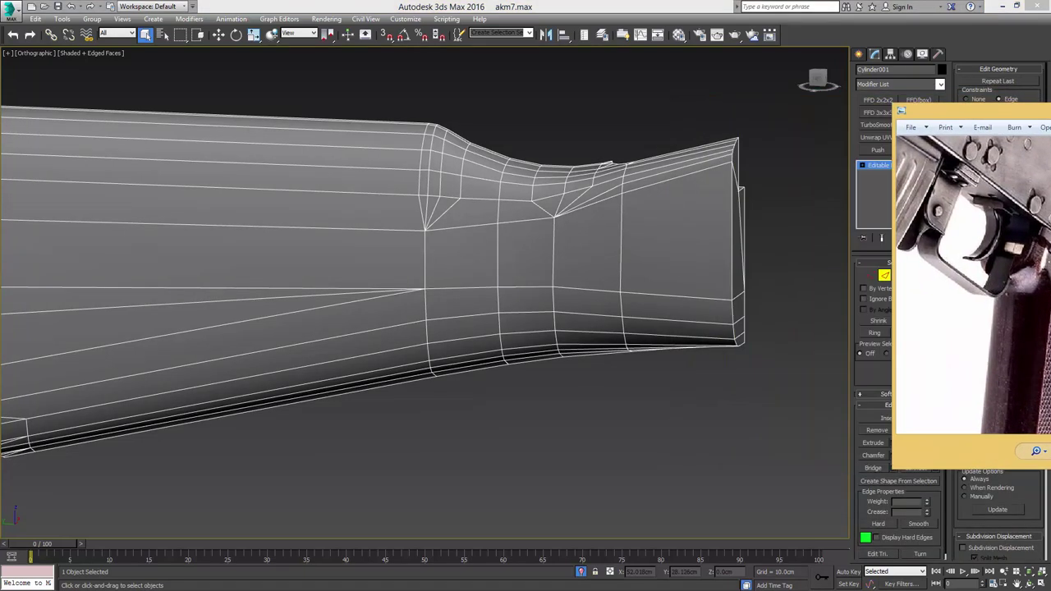
# Step: End the isolation of the stock and select all vertices of its front section from the new loop to the receiver
pyautogui.keyDown('alt'); pyautogui.moveTo(657, 223); pyautogui.dragTo(608, 236, button='middle'); pyautogui.keyUp('alt')
pyautogui.hotkey('alt', 'q')
pyautogui.press('1')
pyautogui.press('F3')
pyautogui.moveTo(523, 319); pyautogui.dragTo(517, 281, button='middle')
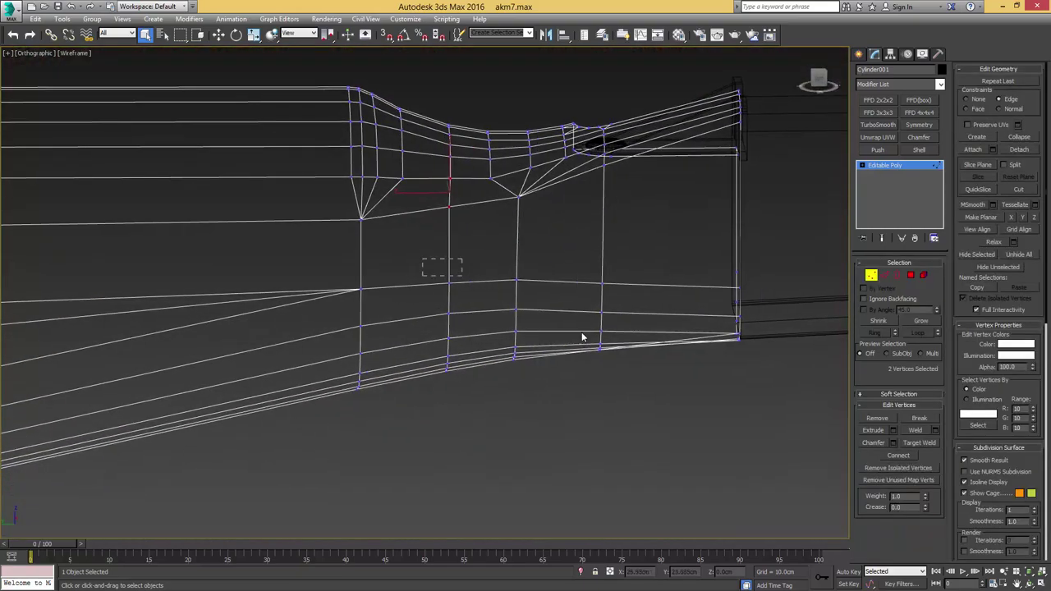
pyautogui.moveTo(667, 353)
pyautogui.keyDown('alt'); pyautogui.mouseDown(button='middle')
pyautogui.moveTo(656, 309)
pyautogui.moveTo(657, 348)
pyautogui.mouseUp(button='middle'); pyautogui.keyUp('alt')
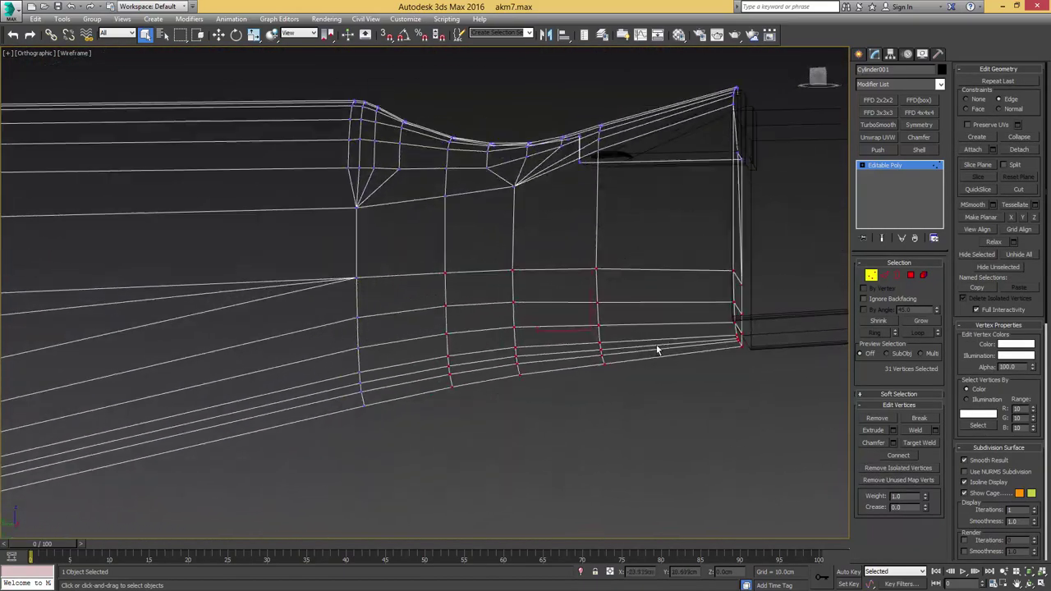
pyautogui.press('F3')
pyautogui.moveTo(440, 322); pyautogui.dragTo(550, 302, button='middle')
pyautogui.keyDown('alt'); pyautogui.moveTo(550, 302); pyautogui.dragTo(512, 321, button='middle'); pyautogui.keyUp('alt')
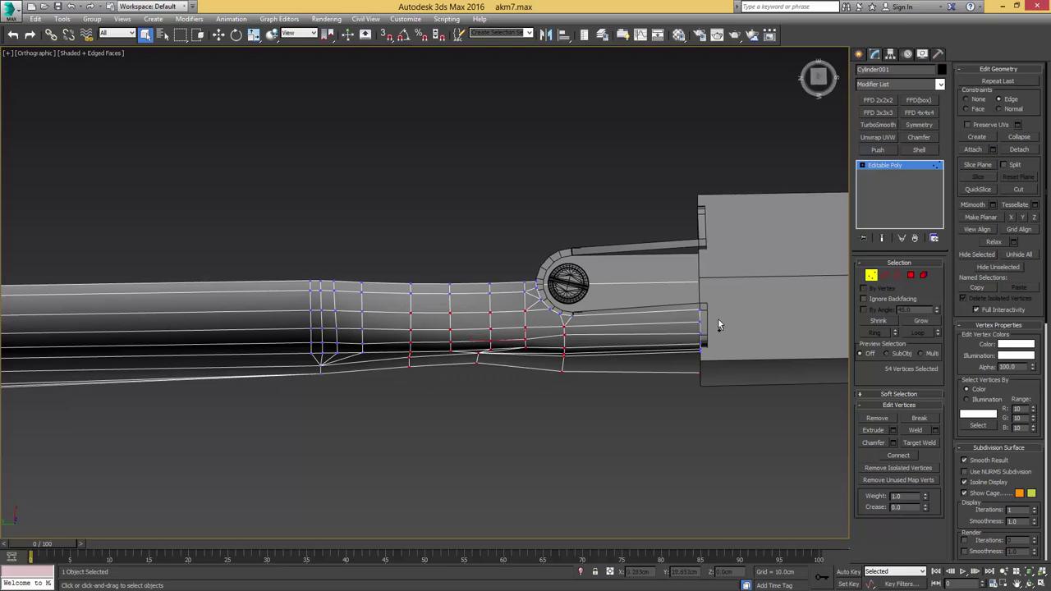
pyautogui.moveTo(664, 385)
pyautogui.keyDown('alt'); pyautogui.mouseDown(button='middle')
pyautogui.moveTo(683, 391)
pyautogui.moveTo(672, 354)
pyautogui.moveTo(607, 310)
pyautogui.mouseUp(button='middle'); pyautogui.keyUp('alt')
pyautogui.press('F3')
pyautogui.keyDown('alt'); pyautogui.moveTo(606, 310); pyautogui.dragTo(580, 293); pyautogui.keyUp('alt')
pyautogui.moveTo(579, 293)
pyautogui.keyDown('alt'); pyautogui.mouseDown(button='middle')
pyautogui.moveTo(655, 291)
pyautogui.moveTo(667, 273)
pyautogui.moveTo(689, 273)
pyautogui.mouseUp(button='middle'); pyautogui.keyUp('alt')
pyautogui.press('F3')
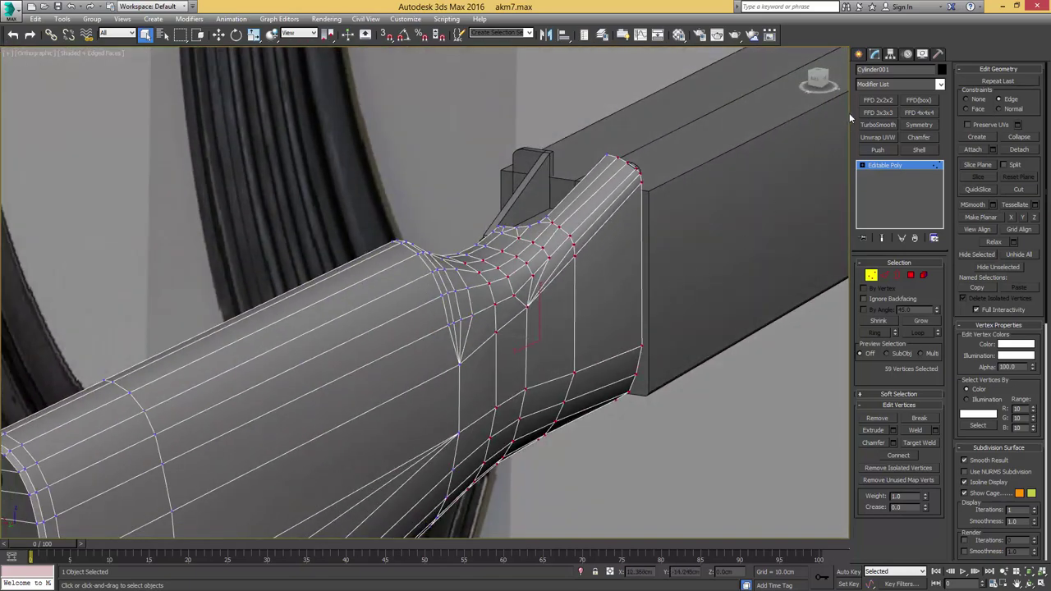
# Step: Apply an FFD 2x2x2 to the selected vertices and shift its receiver-end side control points along X to meet the receiver's side
pyautogui.click(877, 101)
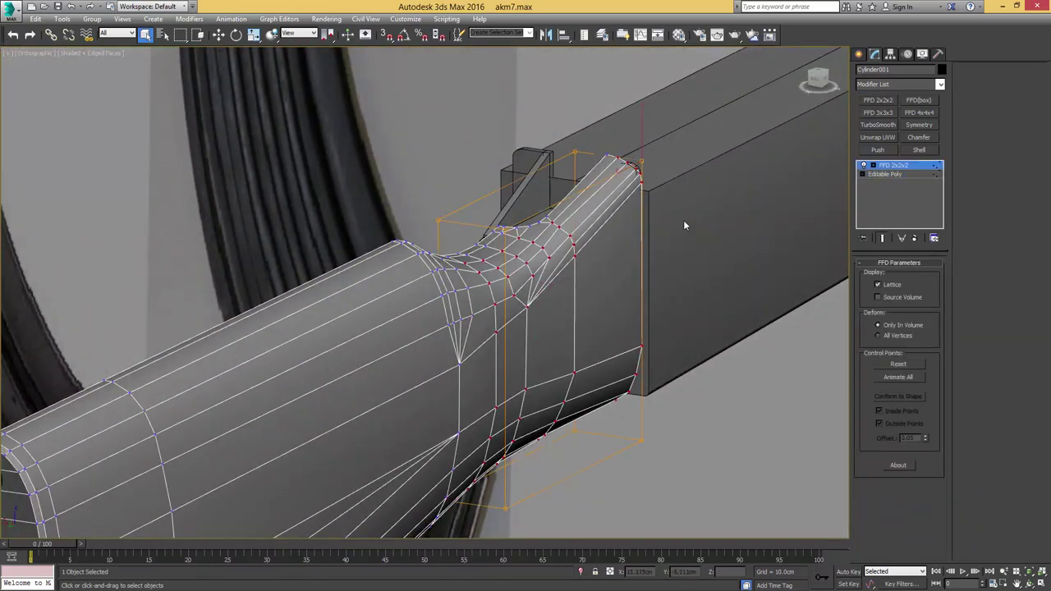
pyautogui.moveTo(684, 223); pyautogui.dragTo(694, 199, button='middle')
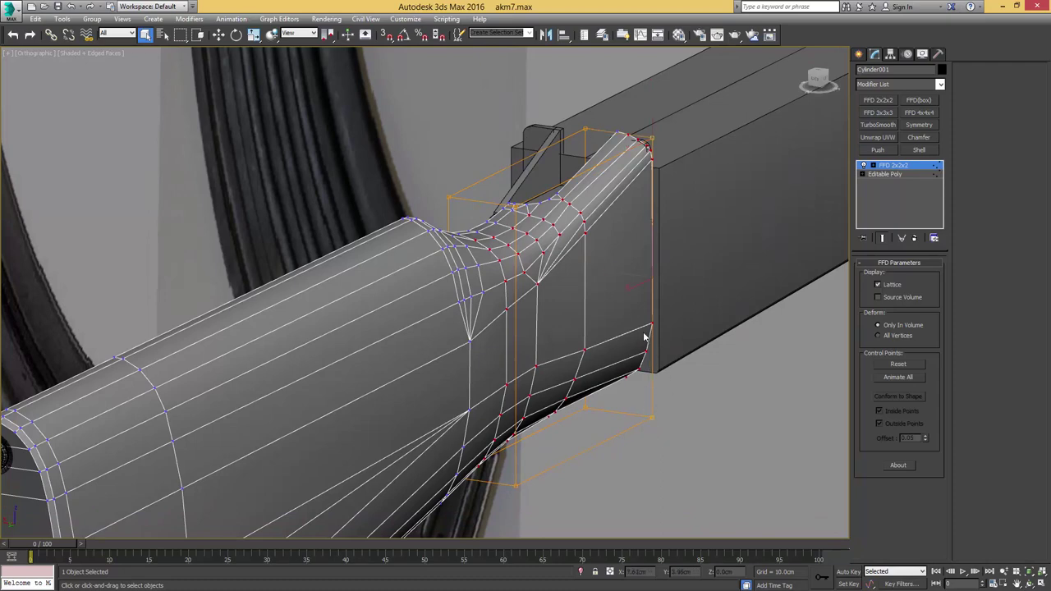
pyautogui.press('w')
pyautogui.moveTo(620, 274); pyautogui.dragTo(630, 275)
pyautogui.moveTo(638, 261); pyautogui.dragTo(650, 292, button='middle')
pyautogui.keyDown('alt'); pyautogui.moveTo(650, 291); pyautogui.dragTo(539, 277, button='middle'); pyautogui.keyUp('alt')
pyautogui.keyDown('alt'); pyautogui.moveTo(686, 332); pyautogui.dragTo(694, 309, button='middle'); pyautogui.keyUp('alt')
# Step: Add an FFD 3x3x3 and raise its bottom receiver-end control points toward the receiver's underside
pyautogui.click(883, 114)
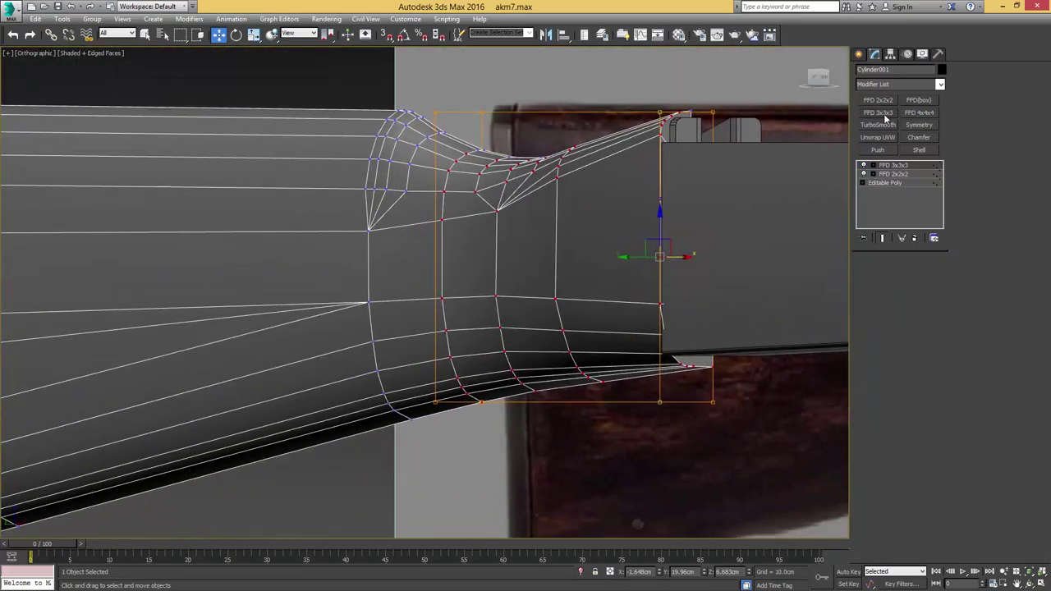
pyautogui.moveTo(736, 224); pyautogui.dragTo(677, 240, button='middle')
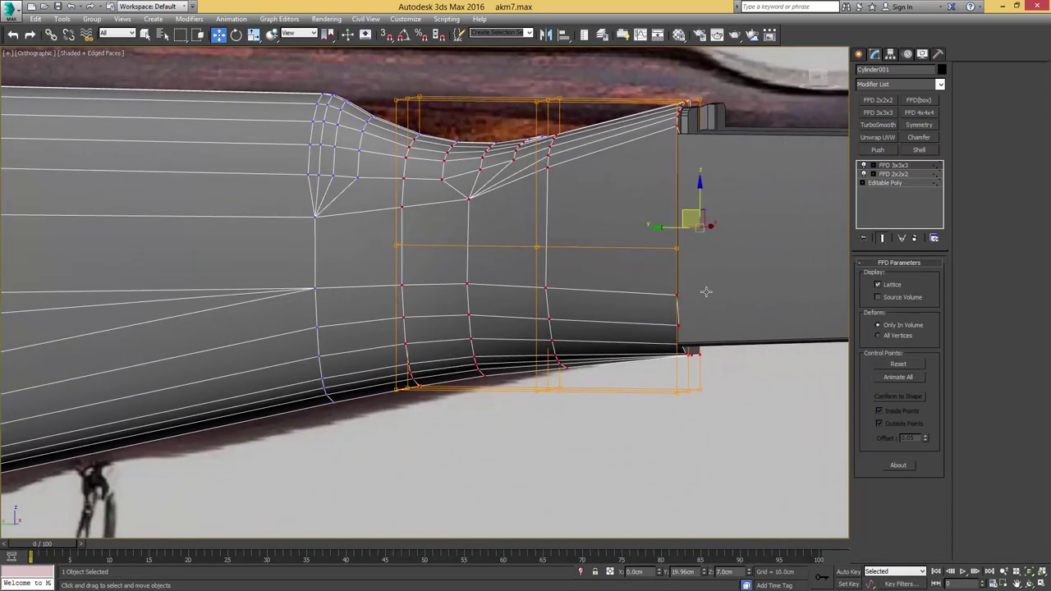
pyautogui.press('1')
pyautogui.moveTo(730, 373); pyautogui.dragTo(628, 416)
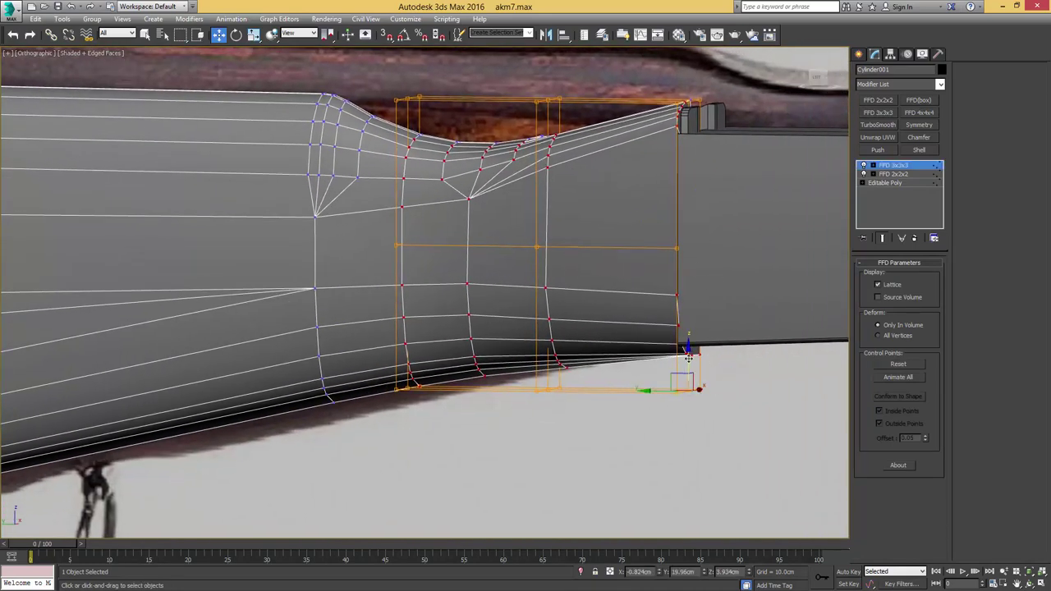
pyautogui.moveTo(688, 358); pyautogui.dragTo(688, 347)
pyautogui.keyDown('alt'); pyautogui.moveTo(689, 347); pyautogui.dragTo(654, 380, button='middle'); pyautogui.keyUp('alt')
# Step: Pull the lattice's lower middle control point at the receiver end outward along X to tighten the stock's bottom corner, and collapse the modifiers
pyautogui.click(649, 379)
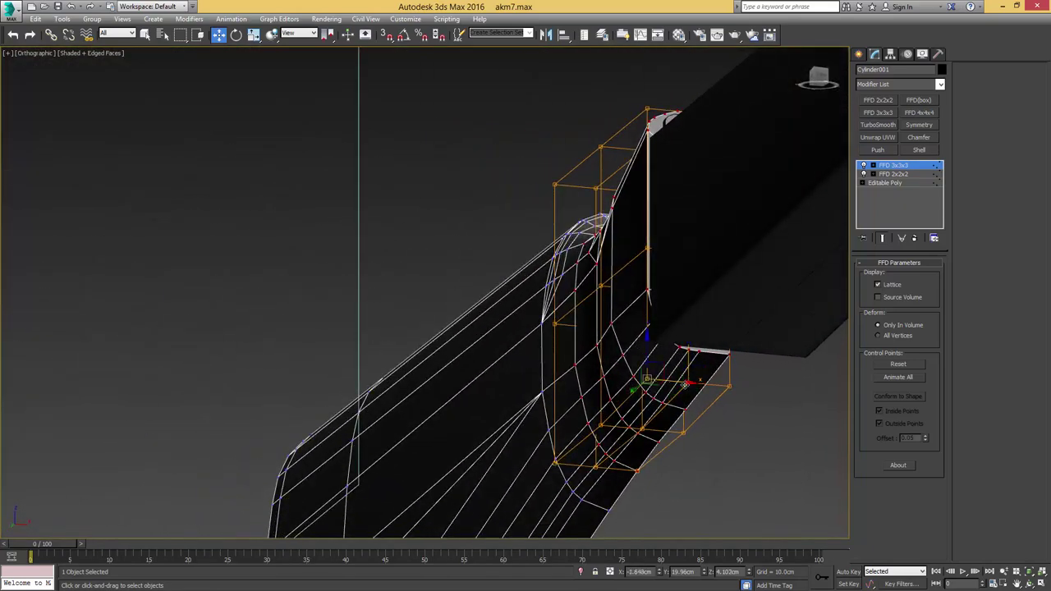
pyautogui.click(689, 385)
pyautogui.moveTo(711, 386); pyautogui.dragTo(643, 381)
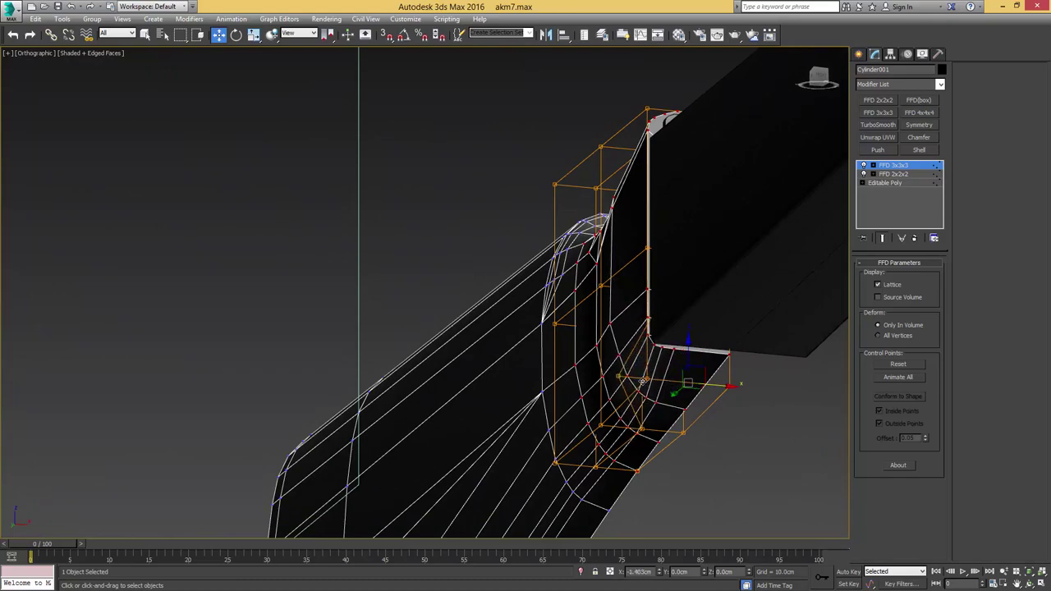
pyautogui.keyDown('alt'); pyautogui.moveTo(643, 382); pyautogui.dragTo(618, 397, button='middle'); pyautogui.keyUp('alt')
pyautogui.scroll(2, 628, 372)
pyautogui.press('1')
pyautogui.press('1')
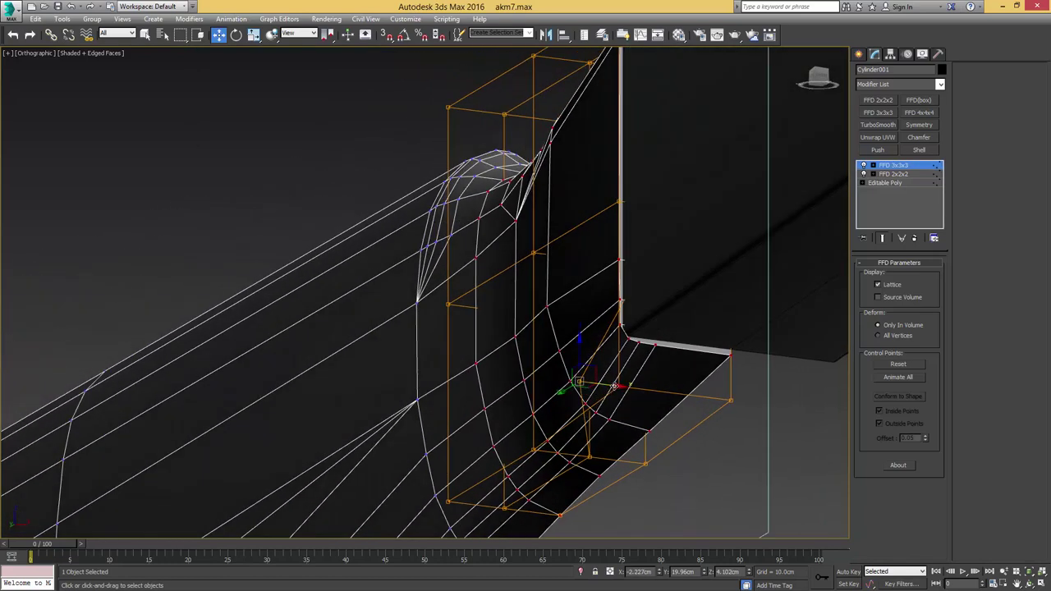
pyautogui.moveTo(614, 386); pyautogui.dragTo(607, 383)
pyautogui.keyDown('alt'); pyautogui.moveTo(607, 383); pyautogui.dragTo(613, 333, button='middle'); pyautogui.keyUp('alt')
pyautogui.rightClick(896, 167)
pyautogui.click(921, 261)
# Step: Adjust the vertices along the stock's bottom front edge beside the receiver corner with the Edge constraint
pyautogui.scroll(2, 609, 361)
pyautogui.press('1')
pyautogui.click(621, 338)
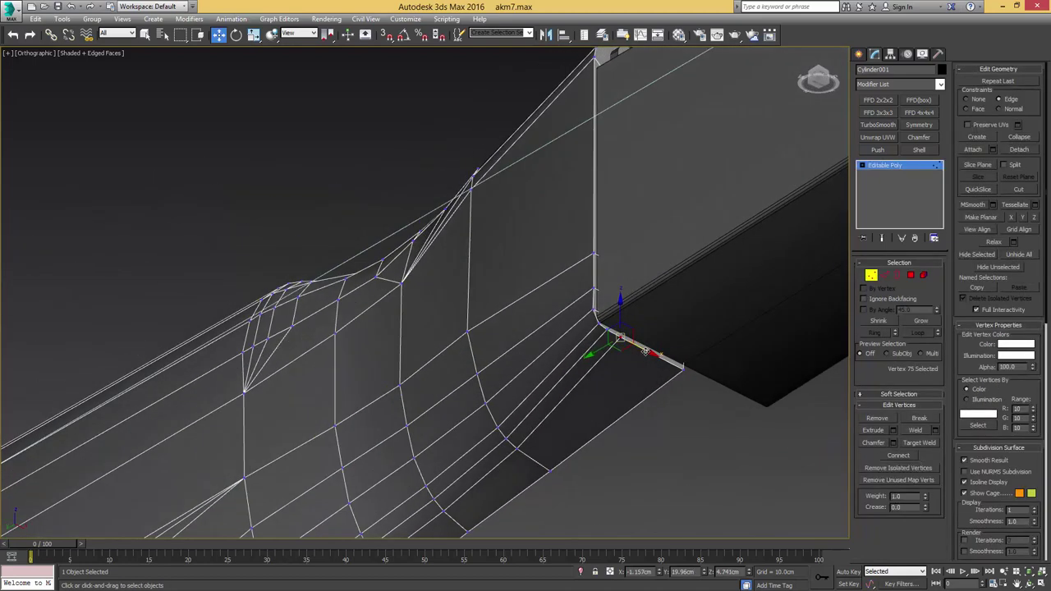
pyautogui.moveTo(645, 351)
pyautogui.mouseDown()
pyautogui.moveTo(675, 357)
pyautogui.moveTo(637, 343)
pyautogui.moveTo(644, 345)
pyautogui.mouseUp()
pyautogui.click(606, 331)
# Step: Apply a Symmetry modifier to the half stock with X as the mirror axis
pyautogui.press('1')
pyautogui.scroll(-2, 646, 342)
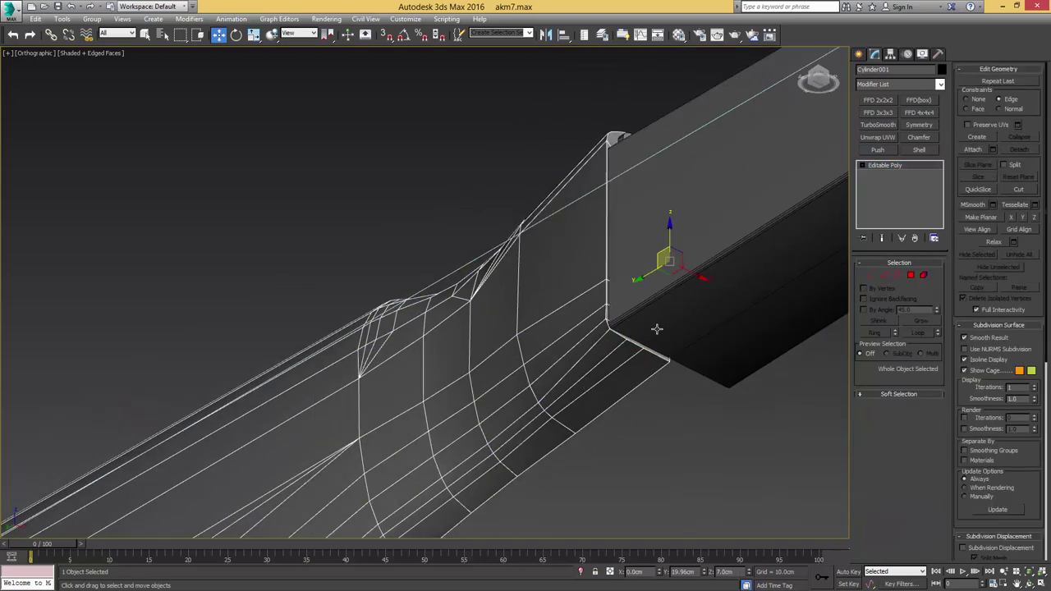
pyautogui.click(920, 128)
pyautogui.moveTo(714, 247); pyautogui.dragTo(668, 139, button='middle')
pyautogui.keyDown('alt'); pyautogui.moveTo(668, 140); pyautogui.dragTo(669, 136, button='middle'); pyautogui.keyUp('alt')
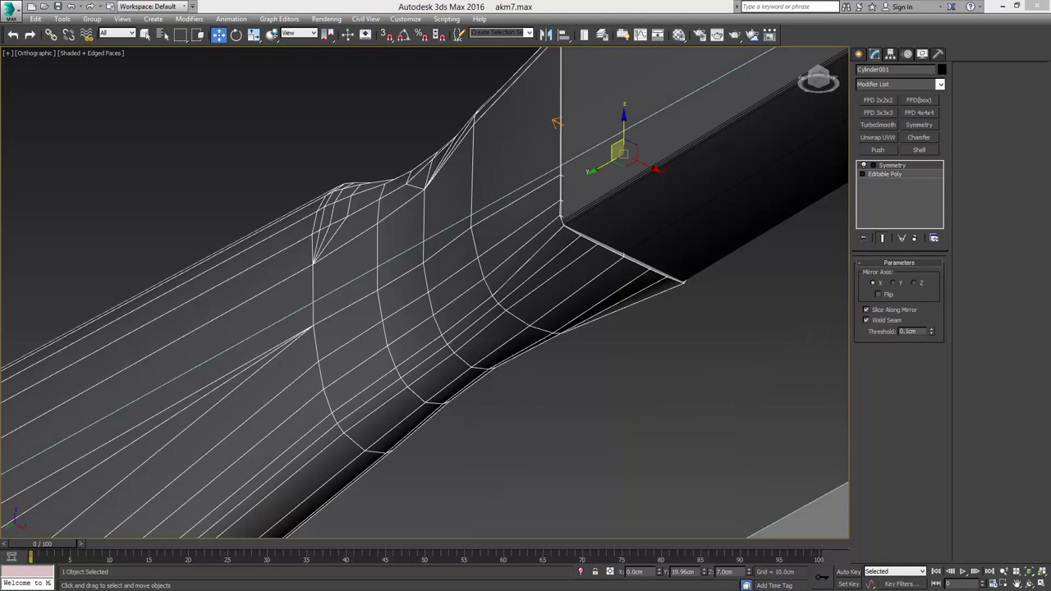
# Step: Examine the screw hole on the underside of the stock's wrist in the reference photo ar10100-6-BD
pyautogui.moveTo(1050, 135); pyautogui.dragTo(764, 122)
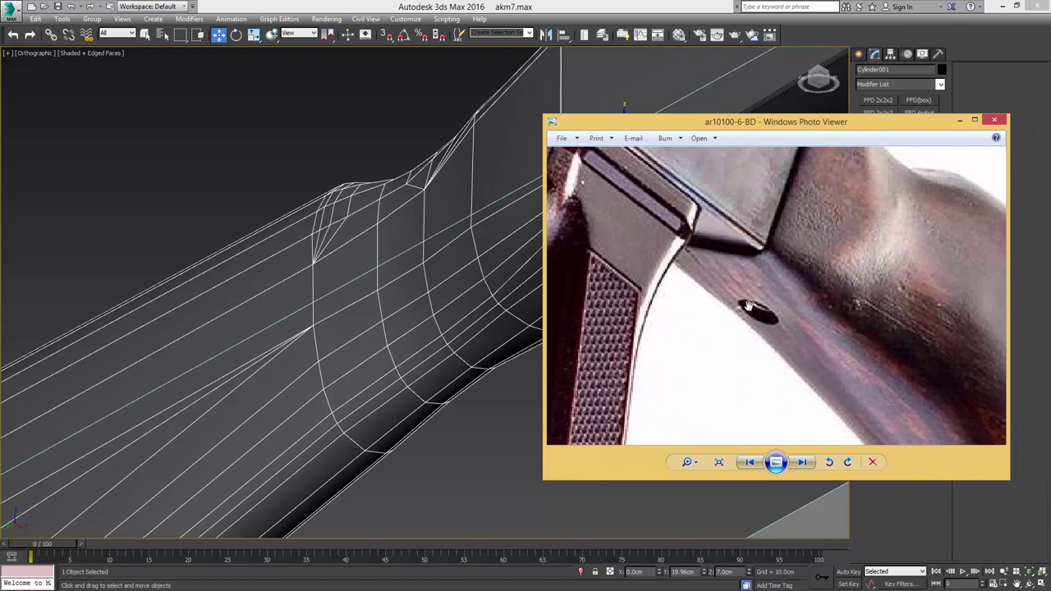
pyautogui.moveTo(755, 126); pyautogui.dragTo(1050, 156)
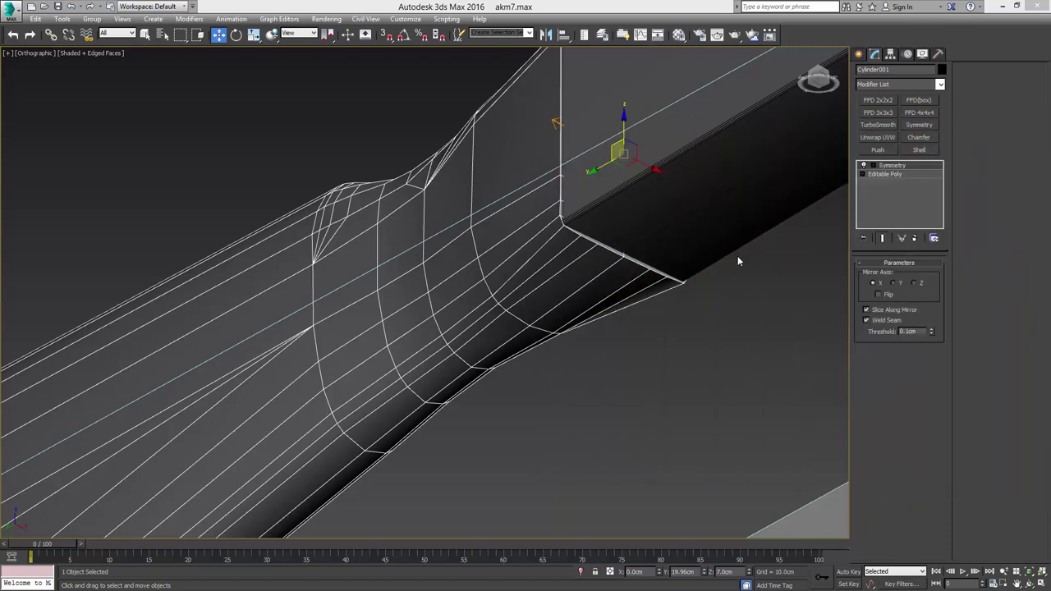
pyautogui.middleClick(737, 255)
# Step: Select both objects that make up the lower screw in the stock's butt plate
pyautogui.scroll(-5, 738, 246)
pyautogui.moveTo(546, 275)
pyautogui.keyDown('alt'); pyautogui.mouseDown(button='middle')
pyautogui.moveTo(522, 235)
pyautogui.moveTo(540, 279)
pyautogui.moveTo(595, 285)
pyautogui.mouseUp(button='middle'); pyautogui.keyUp('alt')
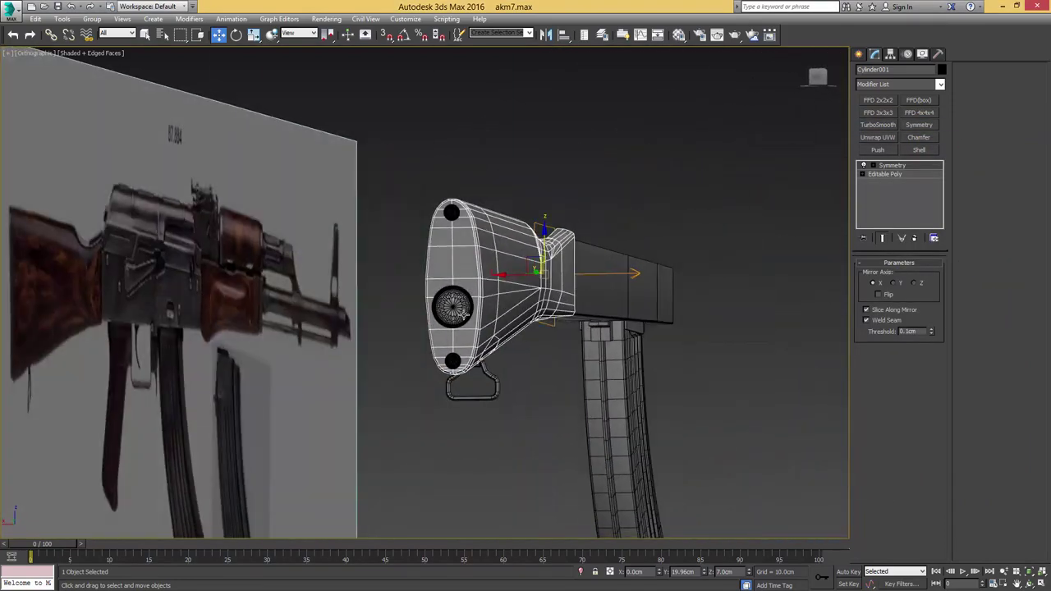
pyautogui.moveTo(460, 333); pyautogui.dragTo(492, 303, button='middle')
pyautogui.scroll(6, 493, 303)
pyautogui.press('F4')
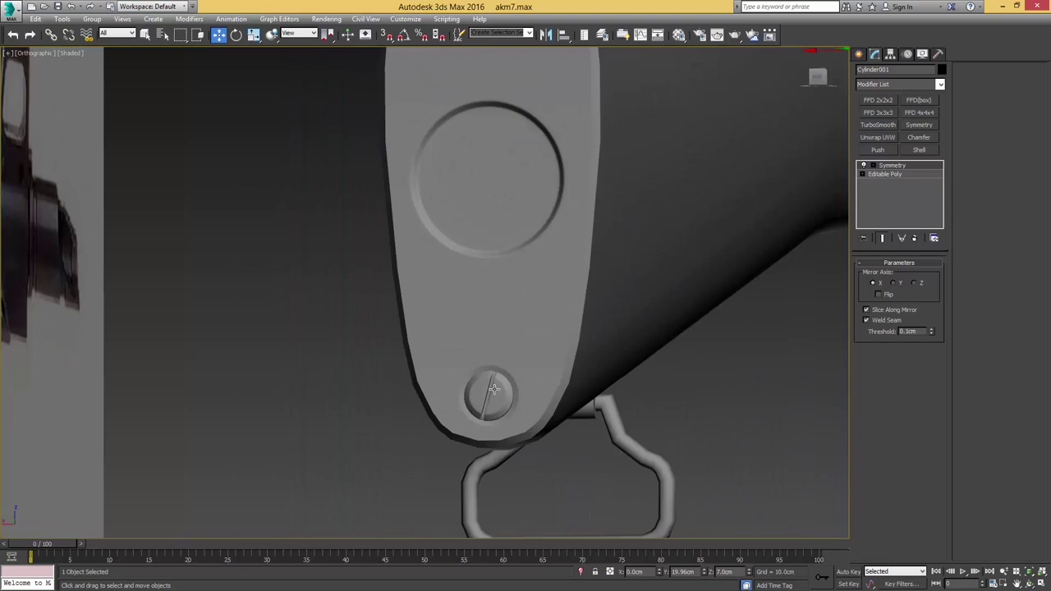
pyautogui.click(494, 389)
pyautogui.press('F4')
pyautogui.keyDown('ctrl'); pyautogui.click(507, 370); pyautogui.keyUp('ctrl')
pyautogui.keyDown('alt'); pyautogui.moveTo(572, 365); pyautogui.dragTo(514, 366, button='middle'); pyautogui.keyUp('alt')
# Step: Copy the selected screw objects in the left view to a spot below the stock's wrist, as one independent copy
pyautogui.scroll(-5, 509, 365)
pyautogui.press('l')
pyautogui.press('z')
pyautogui.scroll(-7, 526, 360)
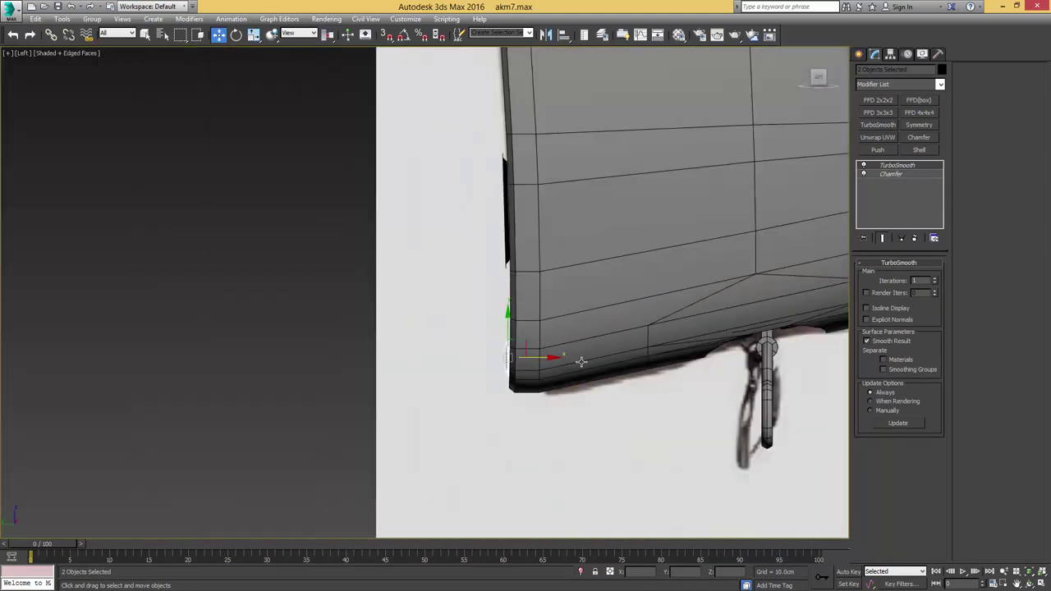
pyautogui.moveTo(582, 361); pyautogui.dragTo(287, 309, button='middle')
pyautogui.scroll(-4, 286, 309)
pyautogui.moveTo(222, 302)
pyautogui.keyDown('shift'); pyautogui.mouseDown()
pyautogui.moveTo(341, 363)
pyautogui.moveTo(743, 275)
pyautogui.mouseUp(); pyautogui.keyUp('shift')
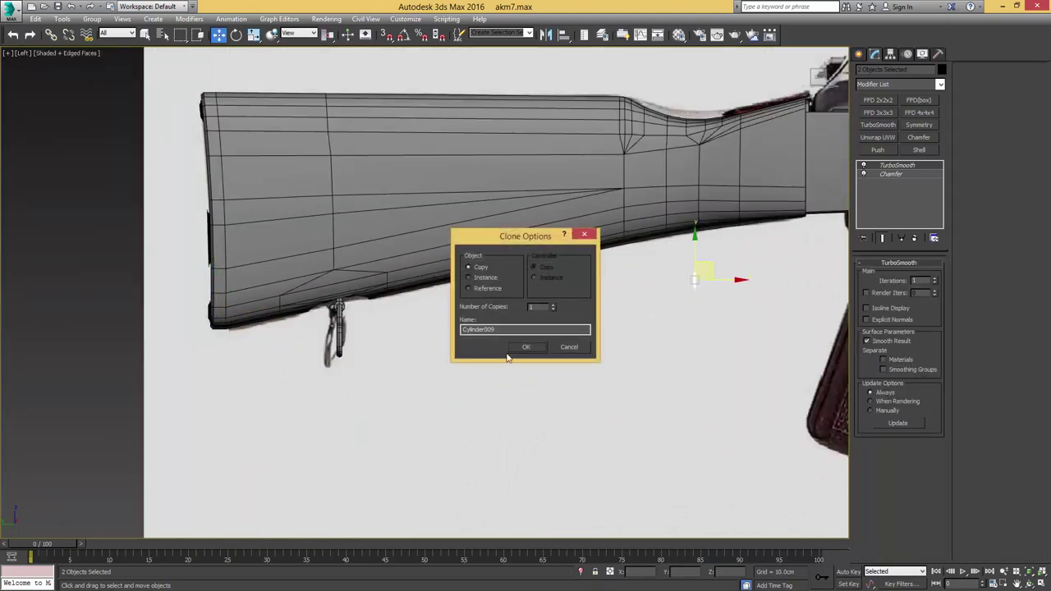
pyautogui.click(525, 347)
pyautogui.scroll(5, 535, 306)
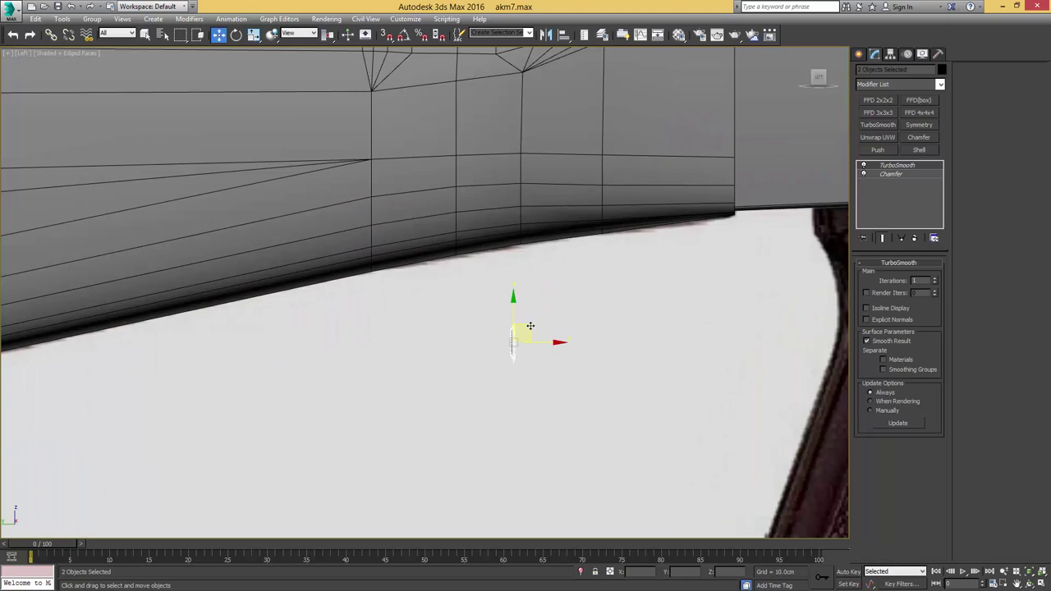
# Step: Move the copied screw up to the underside of the stock's wrist and rotate it so its head faces downward
pyautogui.moveTo(533, 325); pyautogui.dragTo(660, 257)
pyautogui.scroll(5, 673, 242)
pyautogui.keyDown('alt'); pyautogui.moveTo(649, 265); pyautogui.dragTo(642, 285, button='middle'); pyautogui.keyUp('alt')
pyautogui.press('e')
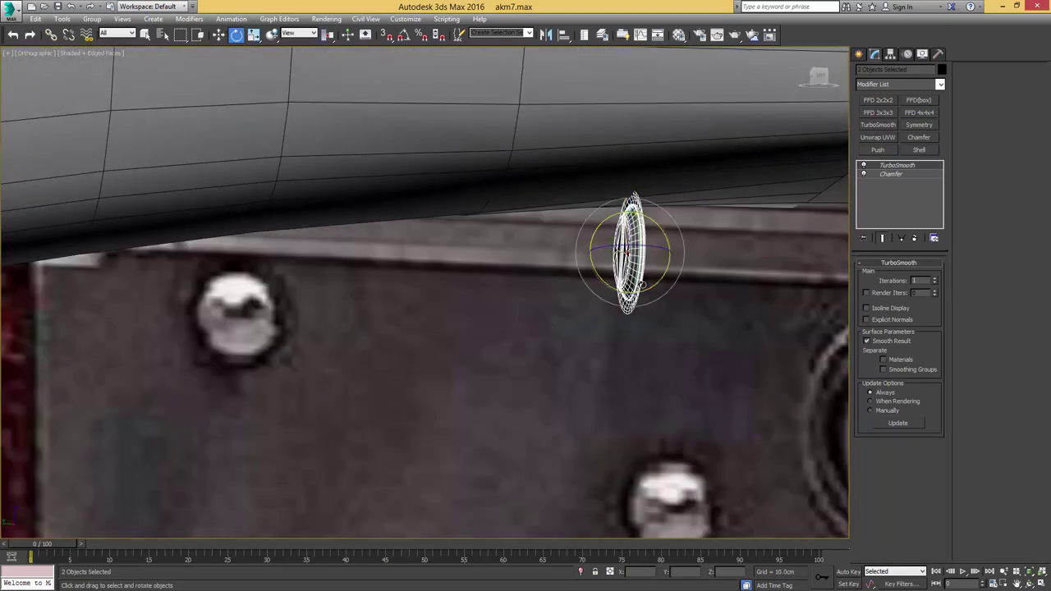
pyautogui.moveTo(642, 292); pyautogui.dragTo(734, 223)
# Step: Seat the screw against the underside of the wrist near the receiver and tilt it to follow the stock's slope
pyautogui.keyDown('alt'); pyautogui.moveTo(698, 259); pyautogui.dragTo(613, 288, button='middle'); pyautogui.keyUp('alt')
pyautogui.press('w')
pyautogui.keyDown('alt'); pyautogui.moveTo(537, 289); pyautogui.dragTo(539, 310, button='middle'); pyautogui.keyUp('alt')
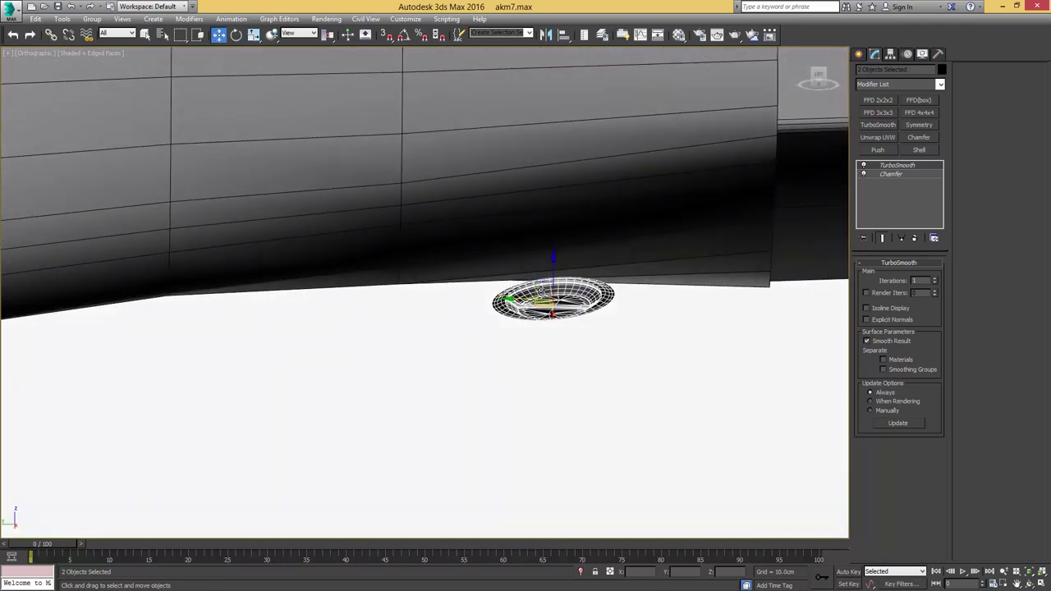
pyautogui.moveTo(541, 281); pyautogui.dragTo(616, 222)
pyautogui.press('l')
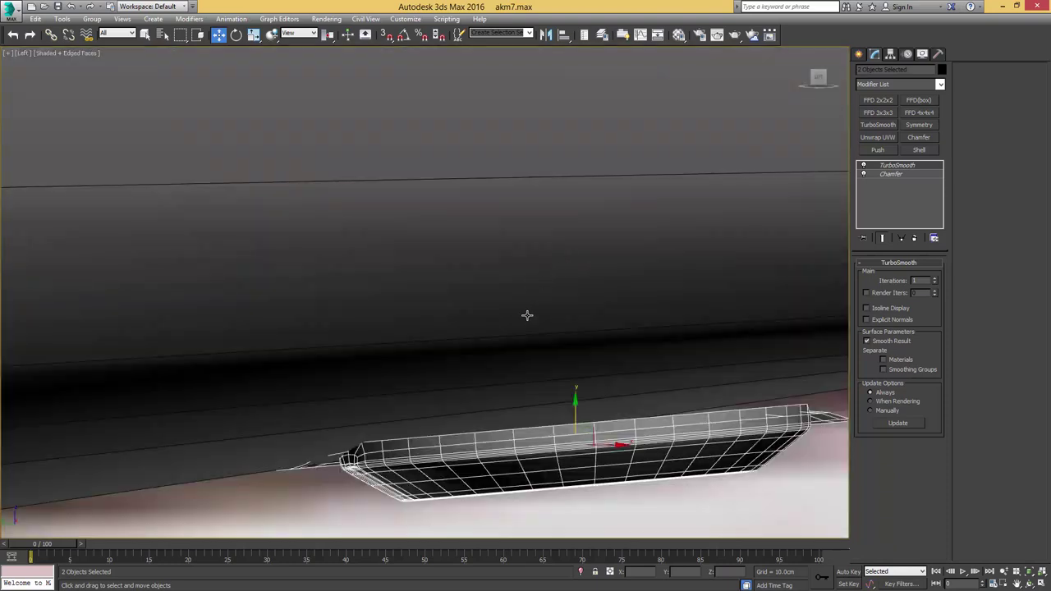
pyautogui.moveTo(568, 402); pyautogui.dragTo(554, 333, button='middle')
pyautogui.scroll(-2, 555, 335)
pyautogui.moveTo(573, 346)
pyautogui.mouseDown()
pyautogui.moveTo(597, 333)
pyautogui.moveTo(581, 354)
pyautogui.mouseUp()
pyautogui.press('e')
pyautogui.press('w')
# Step: Select the ring of short edges around the outer rim of the screw's surrounding washer at Editable Poly level
pyautogui.click(467, 382)
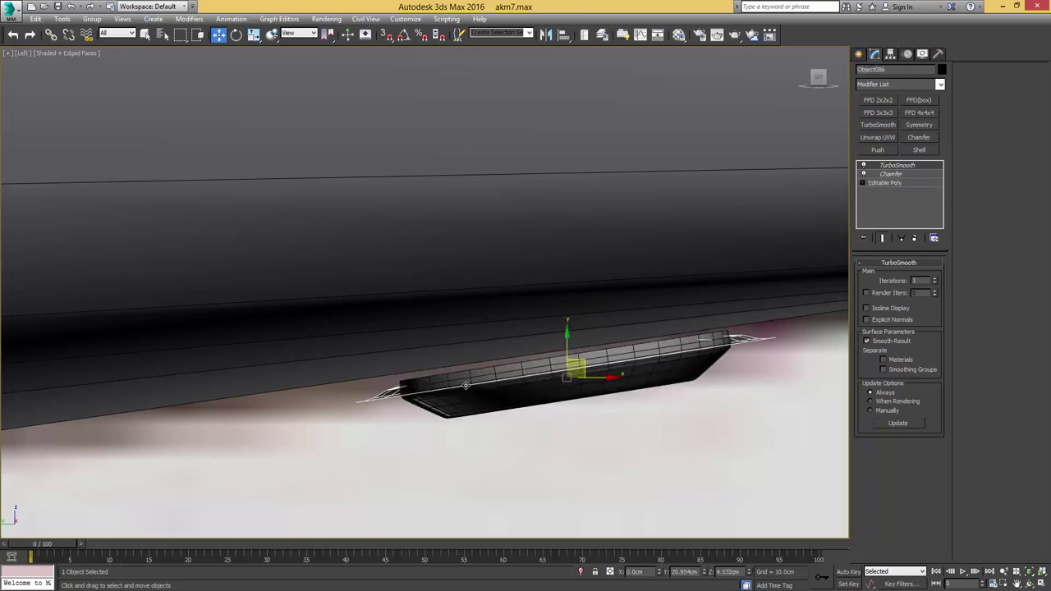
pyautogui.scroll(-2, 472, 379)
pyautogui.keyDown('alt'); pyautogui.moveTo(472, 378); pyautogui.dragTo(634, 289, button='middle'); pyautogui.keyUp('alt')
pyautogui.click(871, 184)
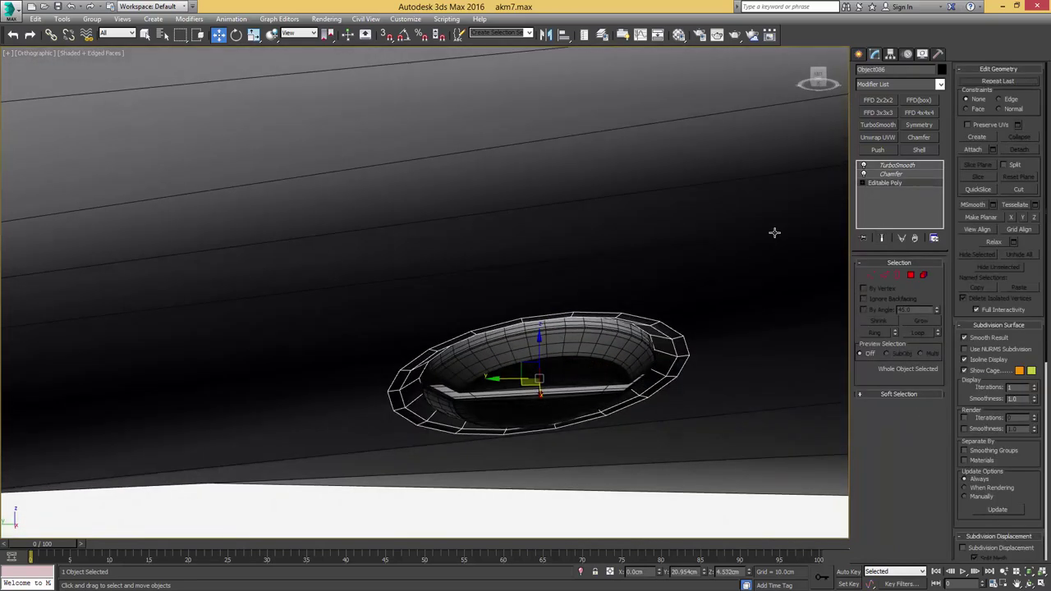
pyautogui.press('3')
pyautogui.click(645, 320)
pyautogui.moveTo(656, 339); pyautogui.dragTo(656, 313, button='middle')
pyautogui.scroll(2, 656, 304)
pyautogui.press('2')
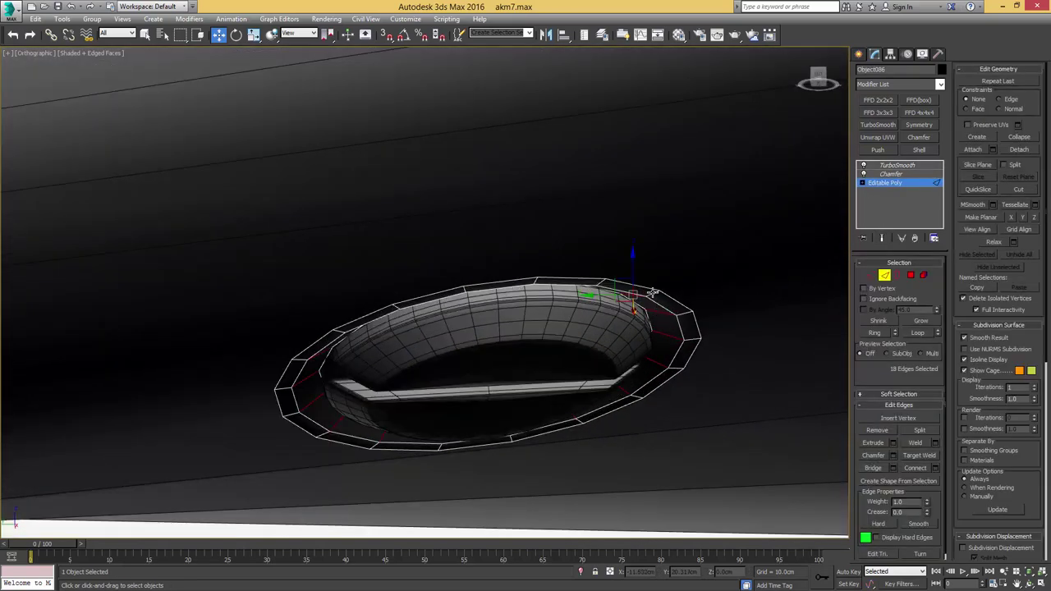
pyautogui.click(650, 290)
pyautogui.click(653, 296)
pyautogui.hotkey('alt', 'r')
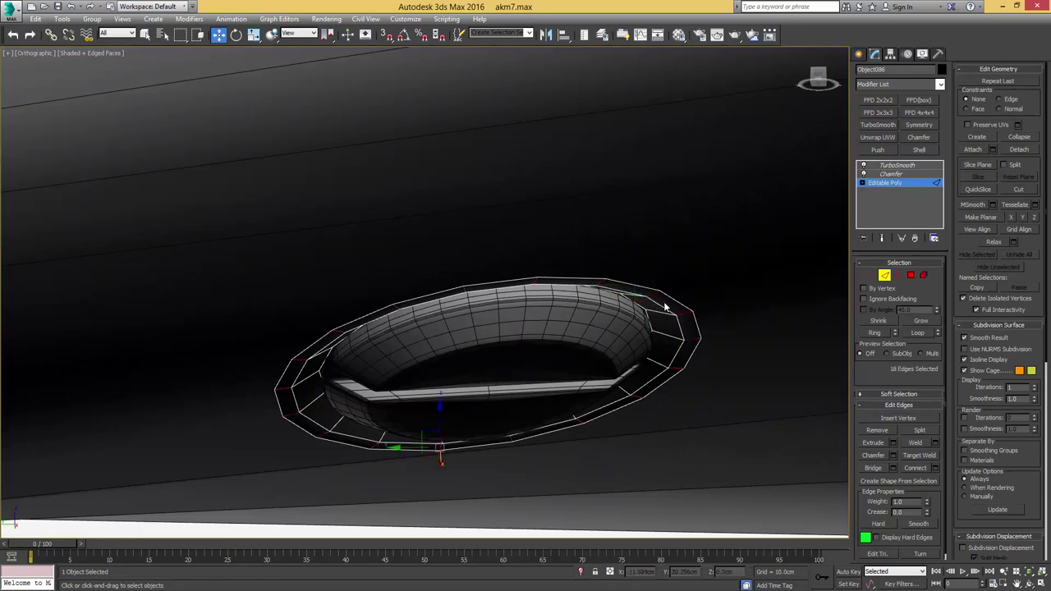
# Step: Set the reference coordinate system to Local and move the washer's selected rim edges away from the stock
pyautogui.keyDown('alt'); pyautogui.rightClick(620, 335); pyautogui.keyUp('alt')
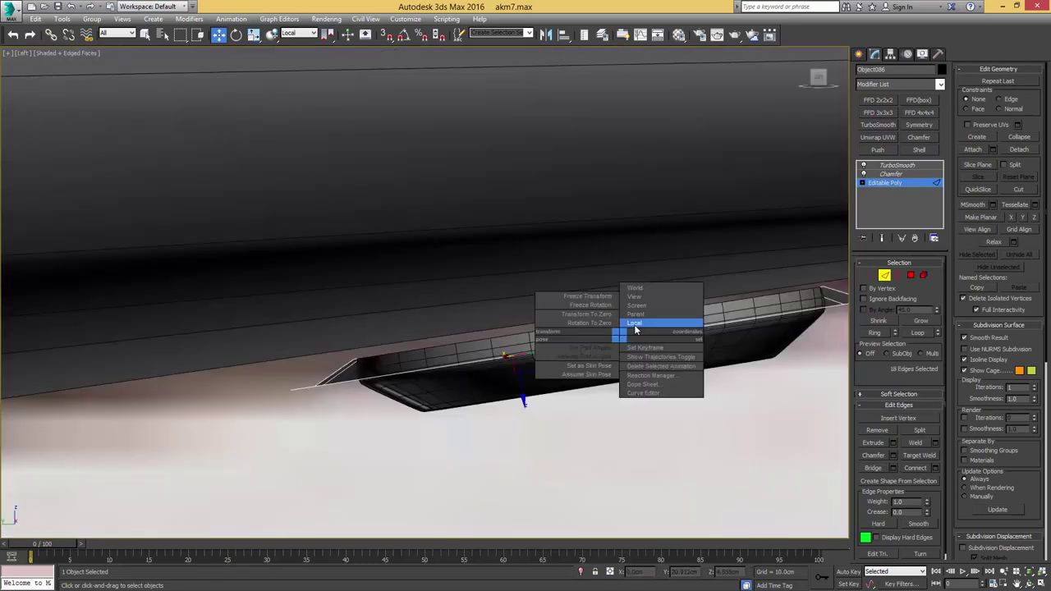
pyautogui.click(635, 326)
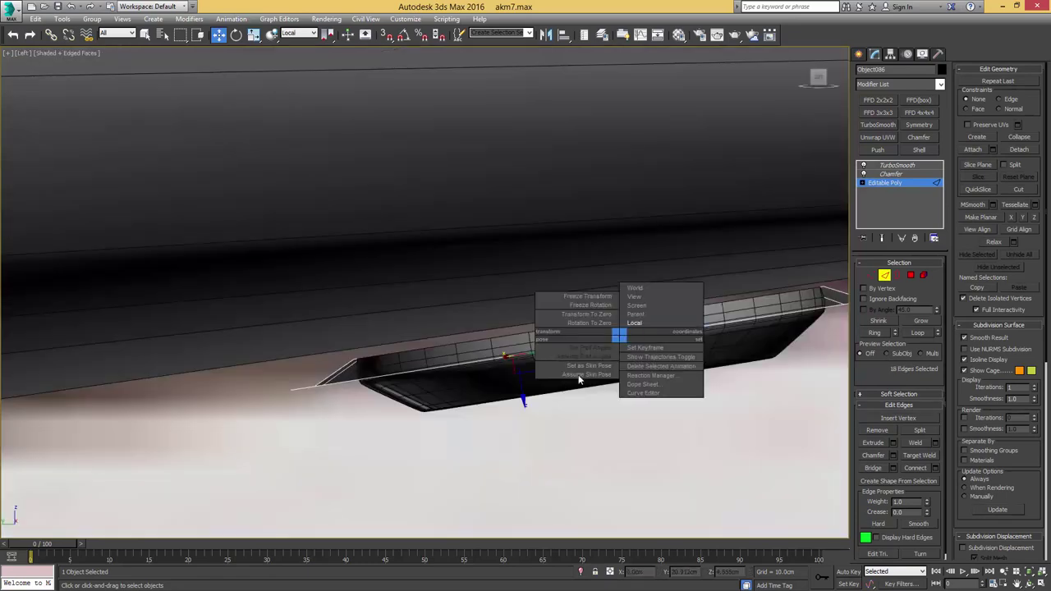
pyautogui.moveTo(526, 403); pyautogui.dragTo(515, 380, button='middle')
pyautogui.moveTo(513, 373); pyautogui.dragTo(530, 434)
pyautogui.keyDown('alt'); pyautogui.moveTo(551, 423); pyautogui.dragTo(563, 360, button='middle'); pyautogui.keyUp('alt')
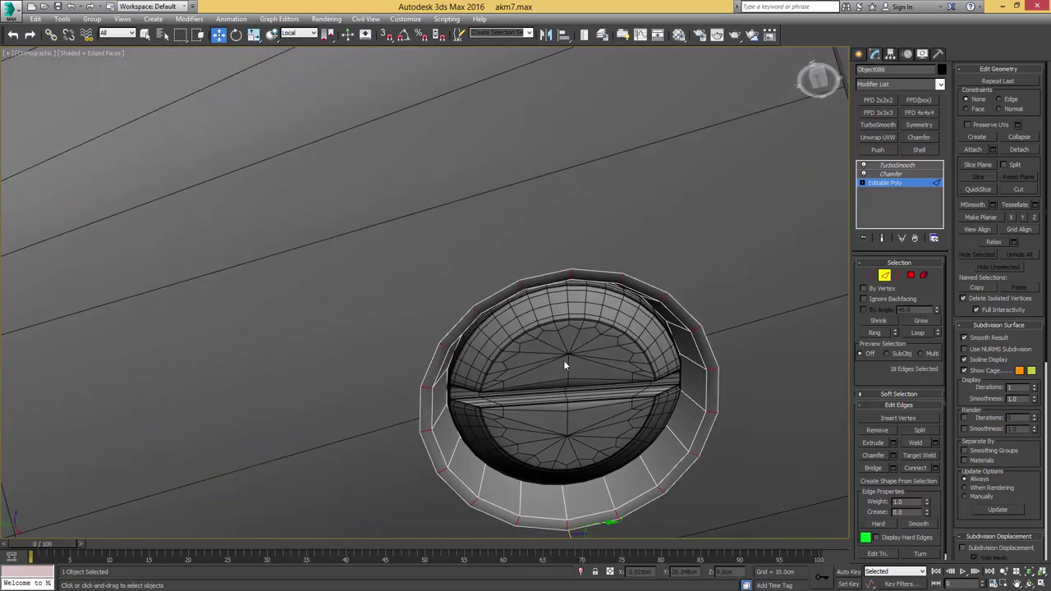
# Step: Return the washer to its TurboSmooth level and check the screw's fit in the wrist with the edged faces hidden
pyautogui.scroll(-2, 563, 360)
pyautogui.press('3')
pyautogui.click(890, 167)
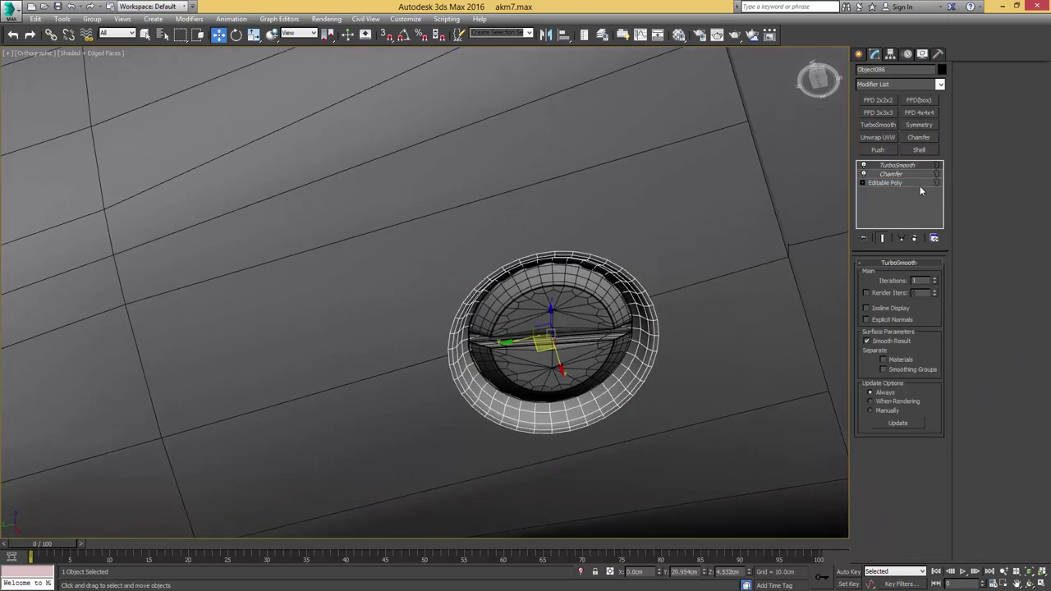
pyautogui.click(901, 181)
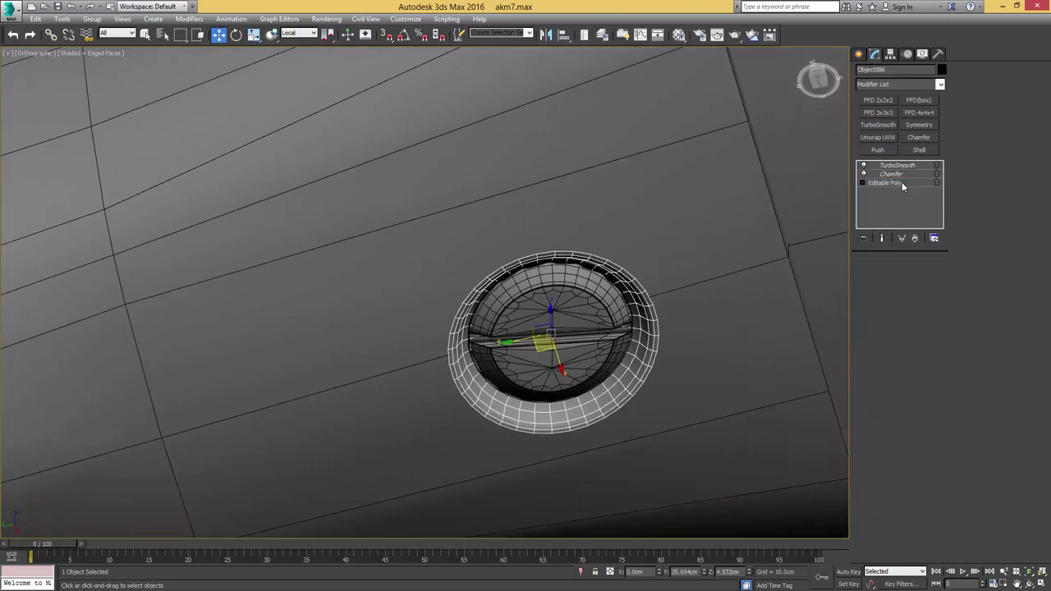
pyautogui.doubleClick(637, 313)
pyautogui.press('4')
pyautogui.press('4')
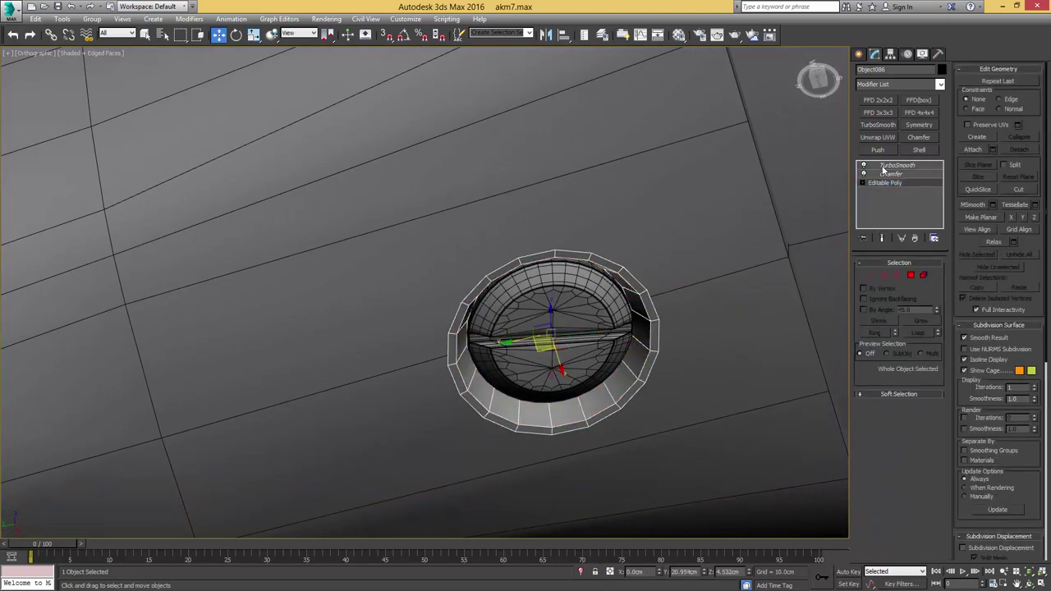
pyautogui.click(885, 167)
pyautogui.scroll(-7, 673, 246)
pyautogui.click(619, 379)
pyautogui.press('F4')
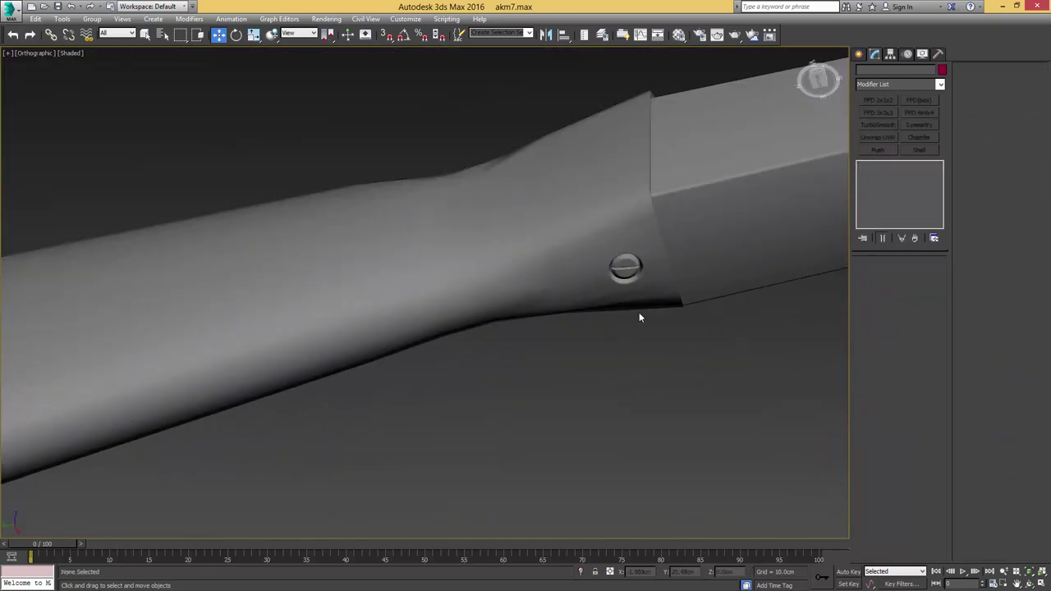
pyautogui.scroll(-4, 639, 317)
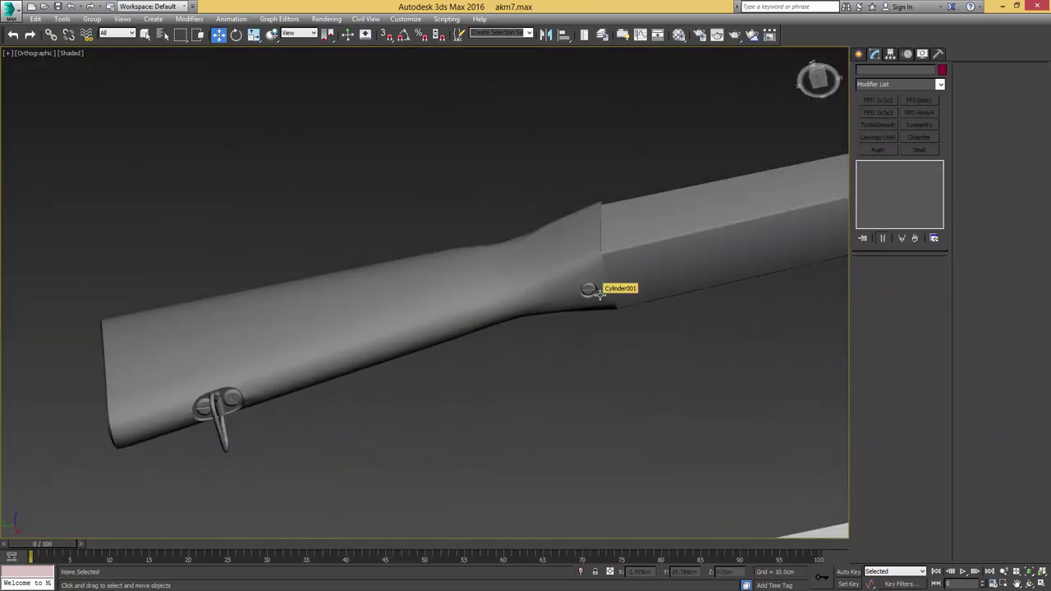
pyautogui.scroll(4, 599, 294)
pyautogui.press('F4')
# Step: Select both wrist screw objects and shift them in the left view along the stock's underside, away from the receiver
pyautogui.click(563, 274)
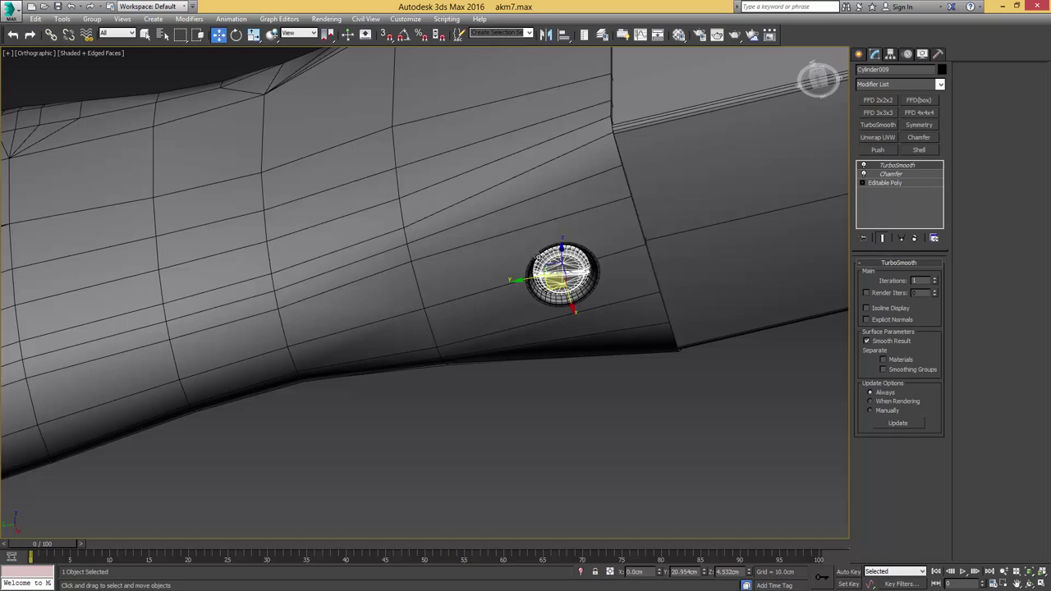
pyautogui.keyDown('ctrl'); pyautogui.click(528, 264); pyautogui.keyUp('ctrl')
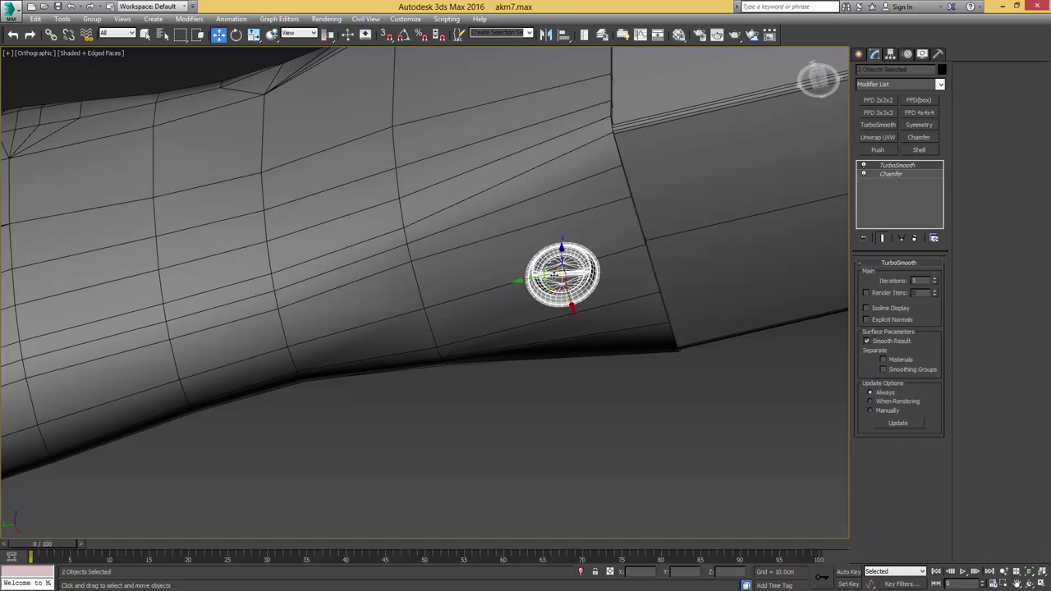
pyautogui.press('l')
pyautogui.scroll(-3, 544, 401)
pyautogui.moveTo(549, 388); pyautogui.dragTo(592, 284, button='middle')
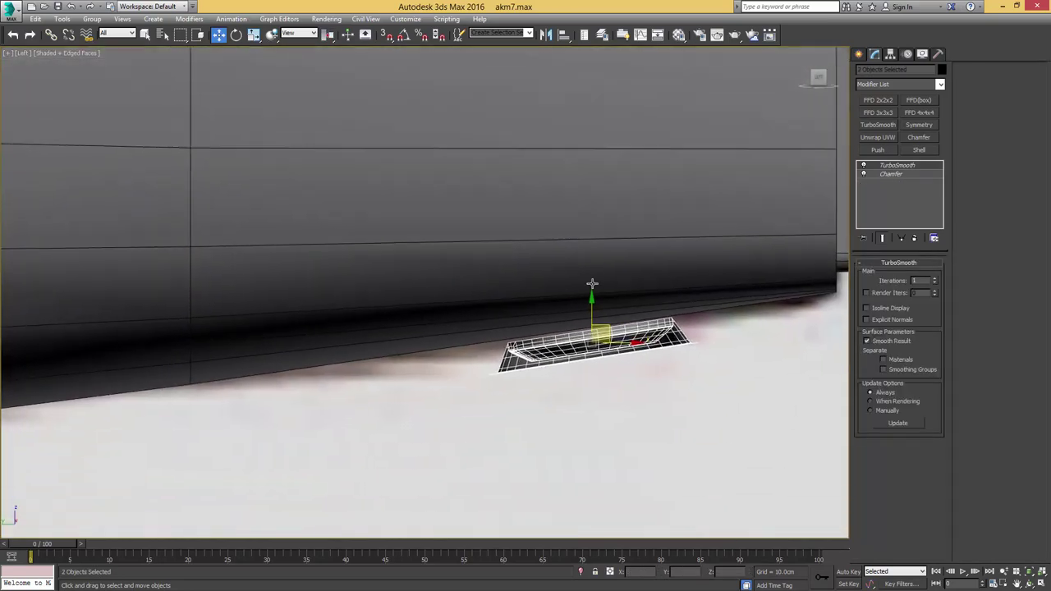
pyautogui.scroll(-1, 591, 284)
pyautogui.moveTo(613, 299); pyautogui.dragTo(500, 313)
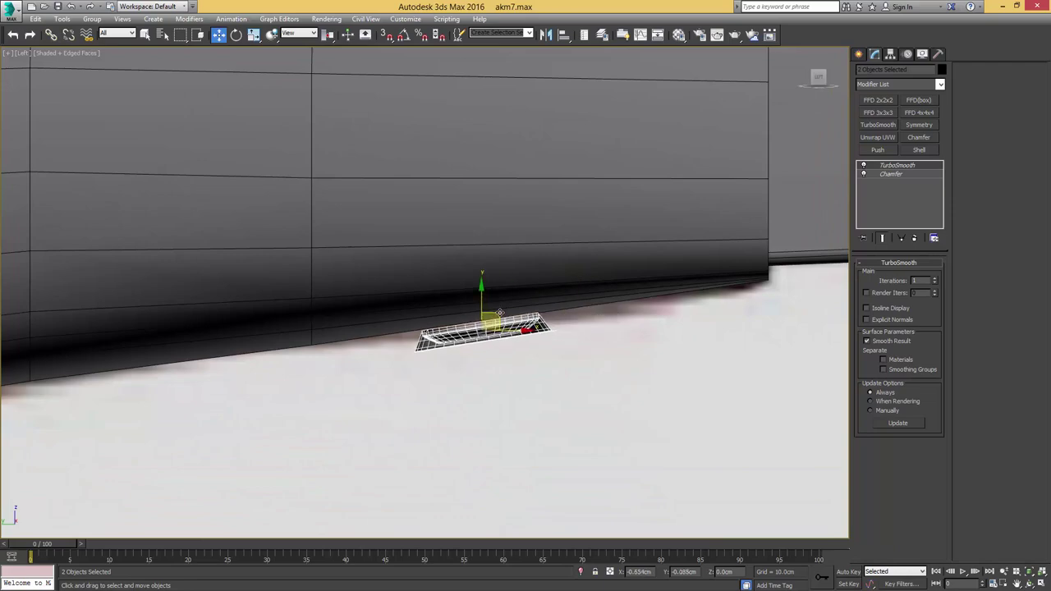
# Step: Deselect the screw and inspect its placement and the whole stock in shaded view without edged faces
pyautogui.scroll(-4, 500, 313)
pyautogui.keyDown('alt'); pyautogui.moveTo(500, 313); pyautogui.dragTo(512, 246, button='middle'); pyautogui.keyUp('alt')
pyautogui.scroll(1, 513, 256)
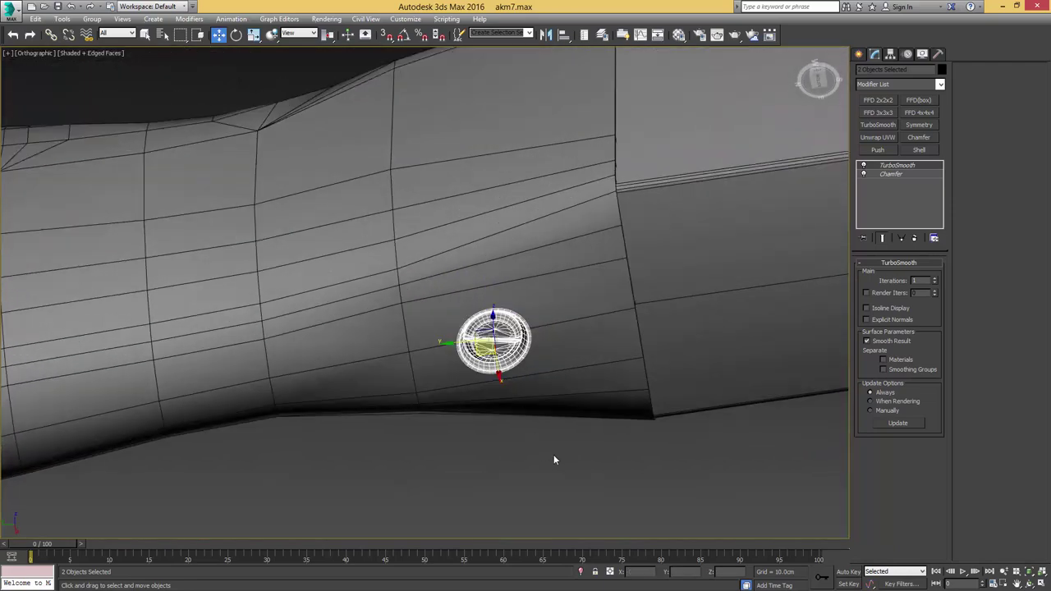
pyautogui.click(553, 454)
pyautogui.press('F4')
pyautogui.scroll(-6, 560, 370)
pyautogui.keyDown('alt'); pyautogui.moveTo(570, 340); pyautogui.dragTo(655, 439, button='middle'); pyautogui.keyUp('alt')
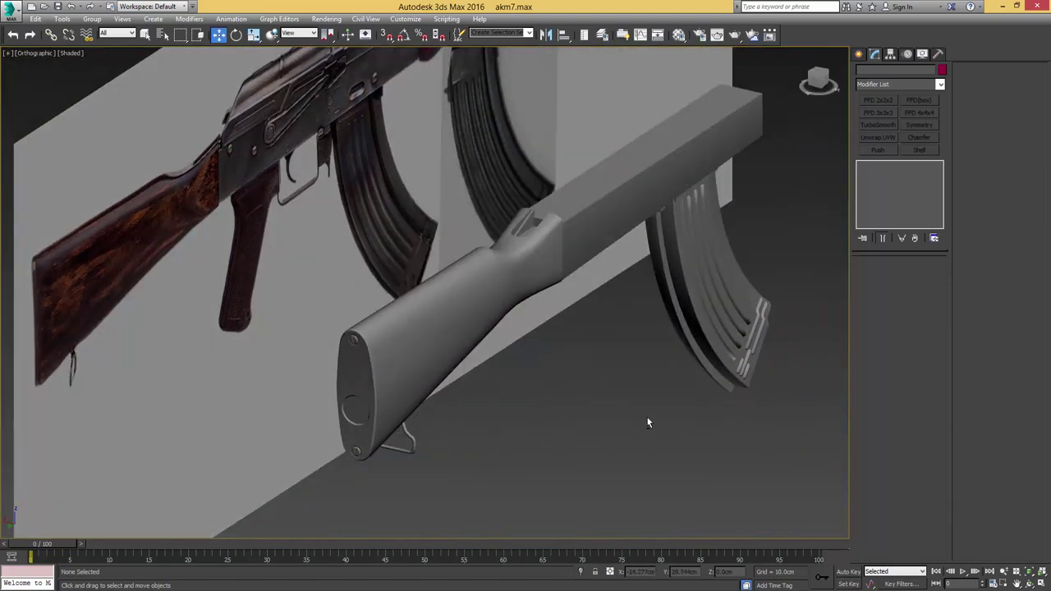